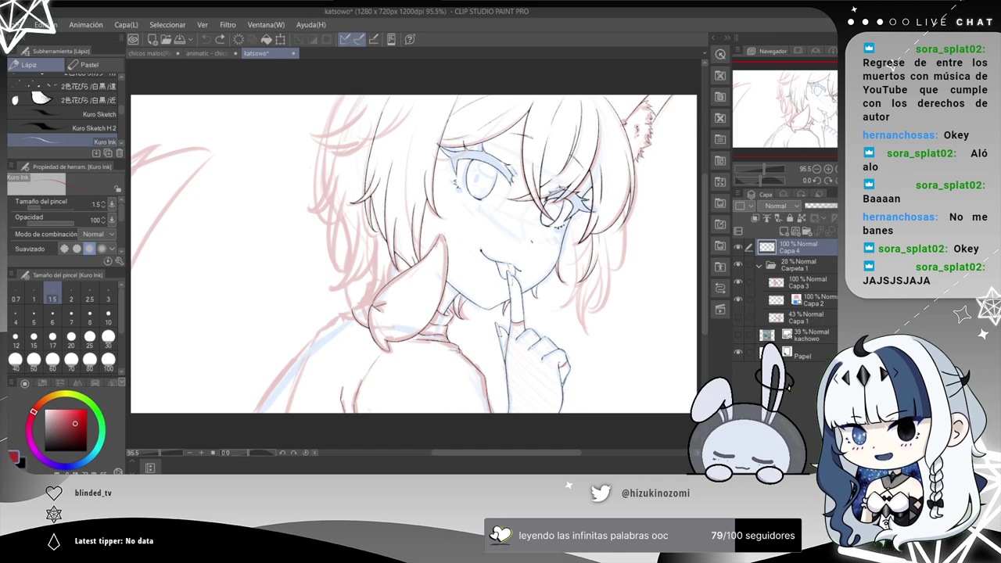
Examine the existing line art of the collar, face and hand against the faint sketch.
key(ctrl+plus)
key(ctrl+plus)
key(ctrl+plus)
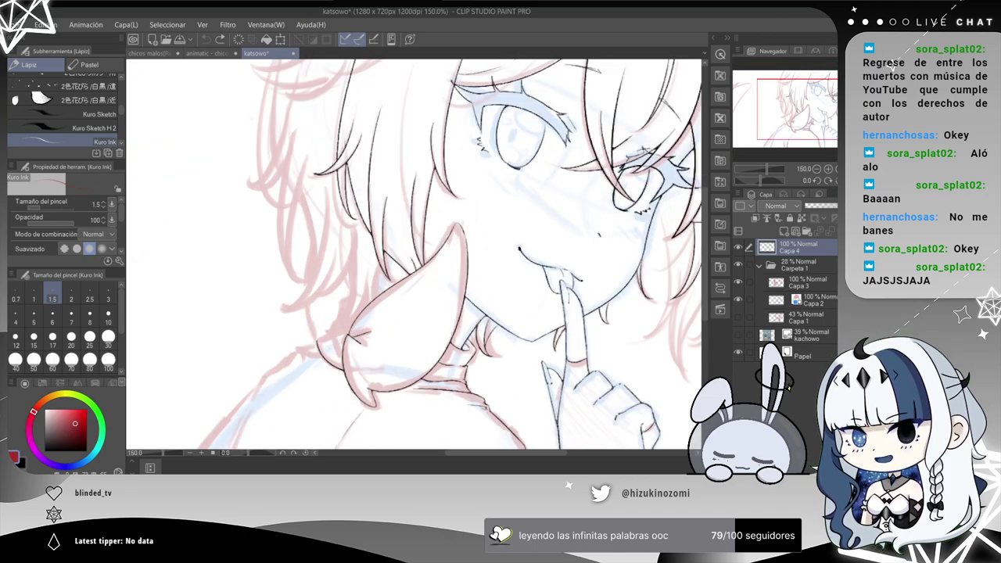
mouse_move(552, 250)
mouse_down()
mouse_move(392, 344)
mouse_move(549, 263)
mouse_move(619, 198)
mouse_up()
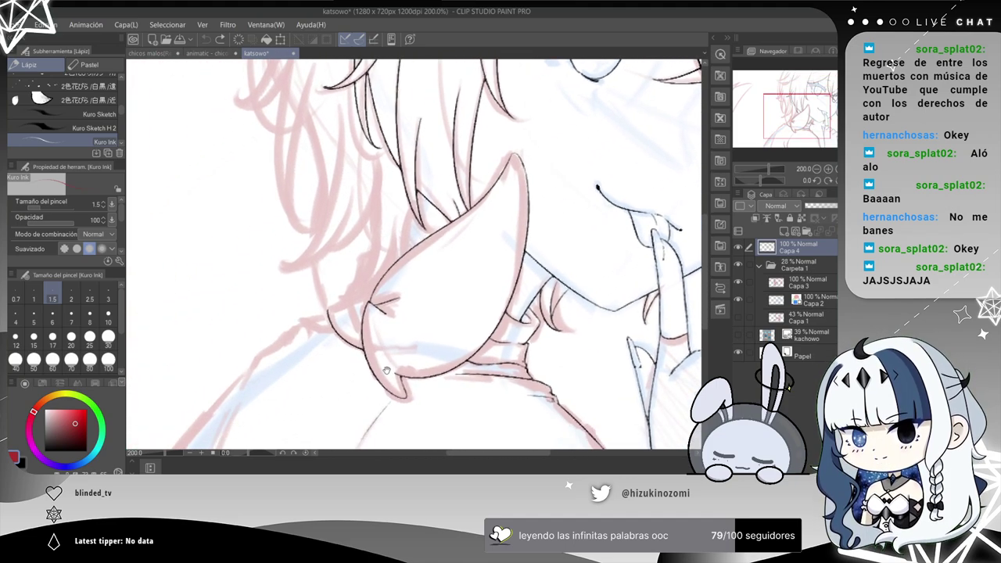
scroll(385, 367, up, 2)
scroll(368, 368, down, 2)
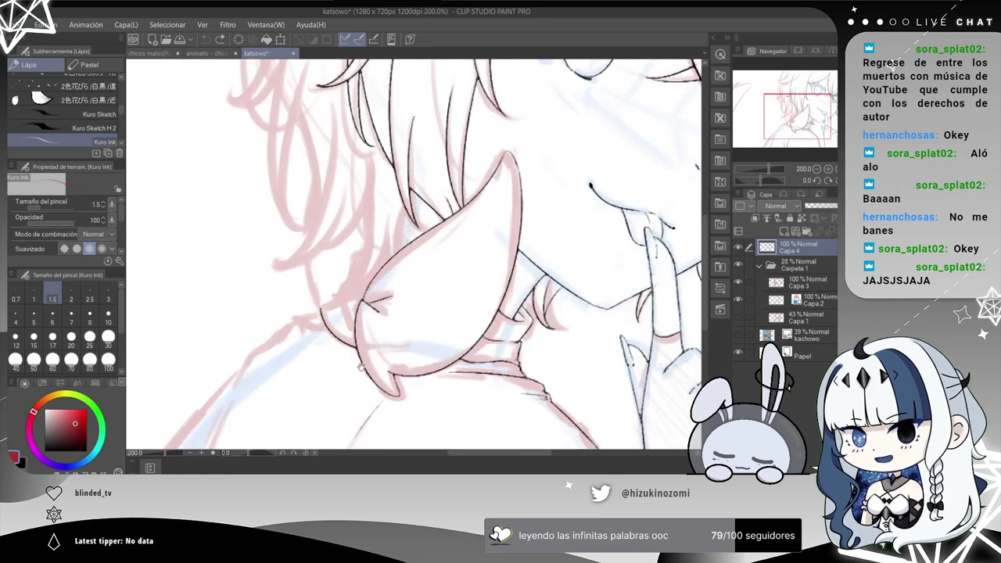
scroll(360, 368, down, 1)
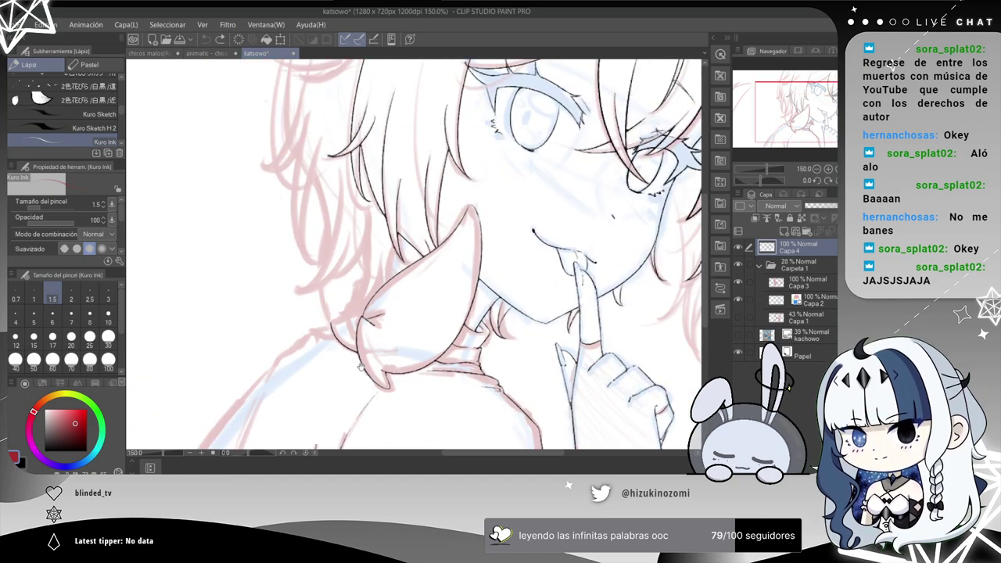
drag(670, 202, 398, 197)
drag(235, 129, 527, 263)
drag(469, 338, 548, 147)
mouse_move(308, 156)
mouse_down()
mouse_move(367, 82)
mouse_move(476, 306)
mouse_move(422, 248)
mouse_move(270, 325)
mouse_up()
mouse_move(503, 397)
mouse_down()
mouse_move(402, 326)
mouse_move(449, 248)
mouse_move(449, 216)
mouse_up()
drag(514, 233, 393, 269)
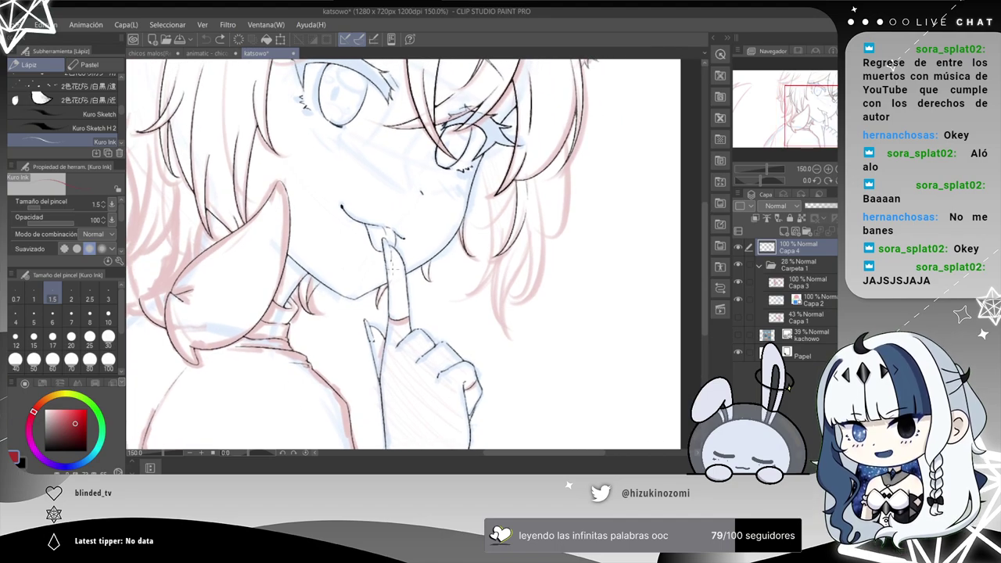
Switch to the near-black secondary colour and ink the long outer curve of the hanging hair lock beside the face.
scroll(391, 267, up, 1)
scroll(515, 248, up, 2)
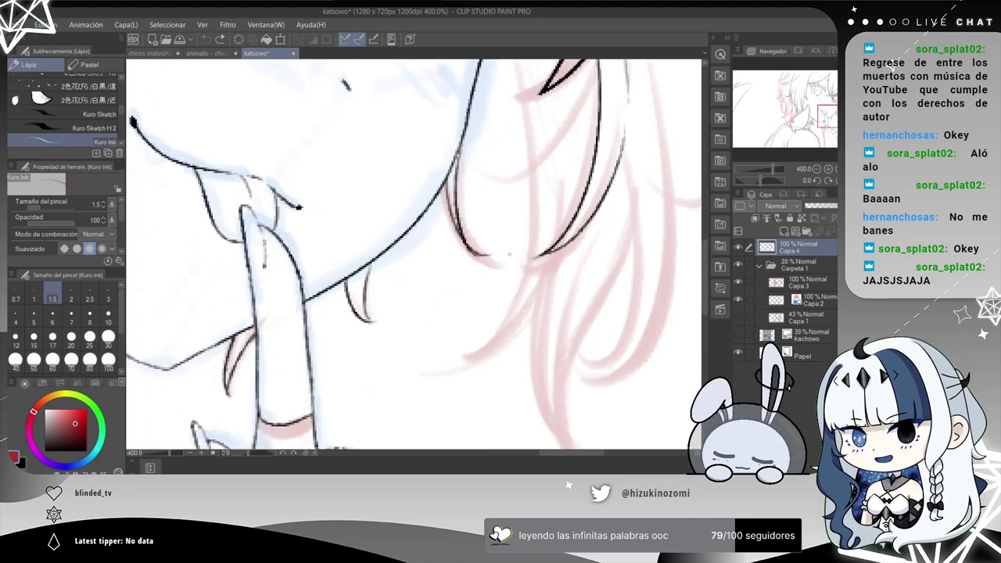
drag(507, 259, 412, 268)
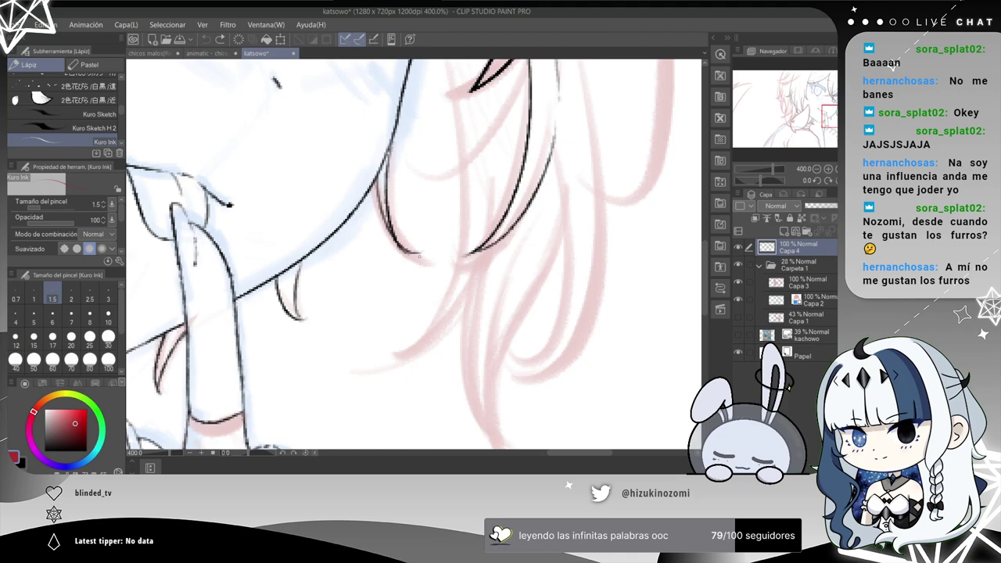
scroll(420, 258, down, 3)
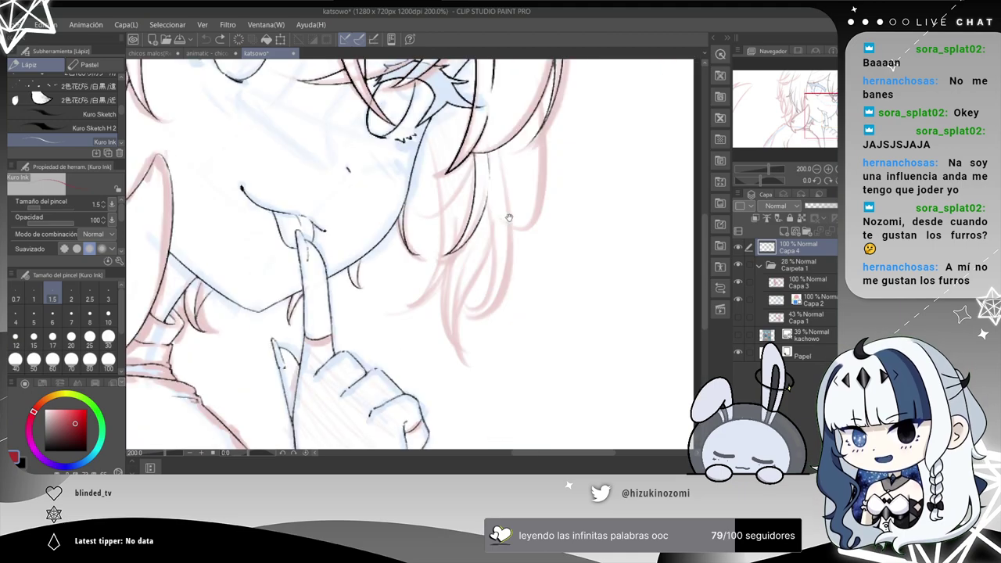
drag(508, 218, 461, 259)
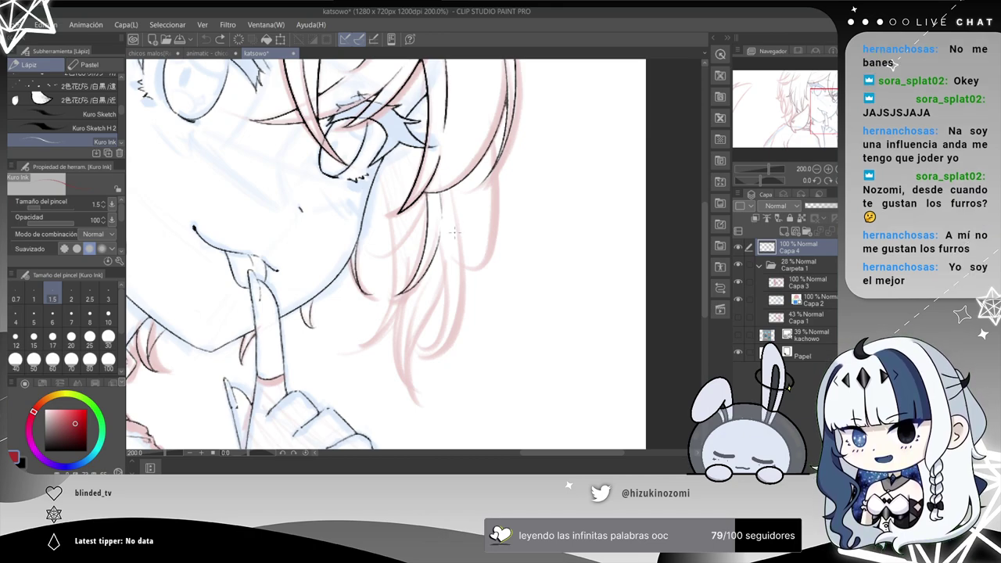
scroll(454, 232, up, 2)
drag(456, 284, 447, 240)
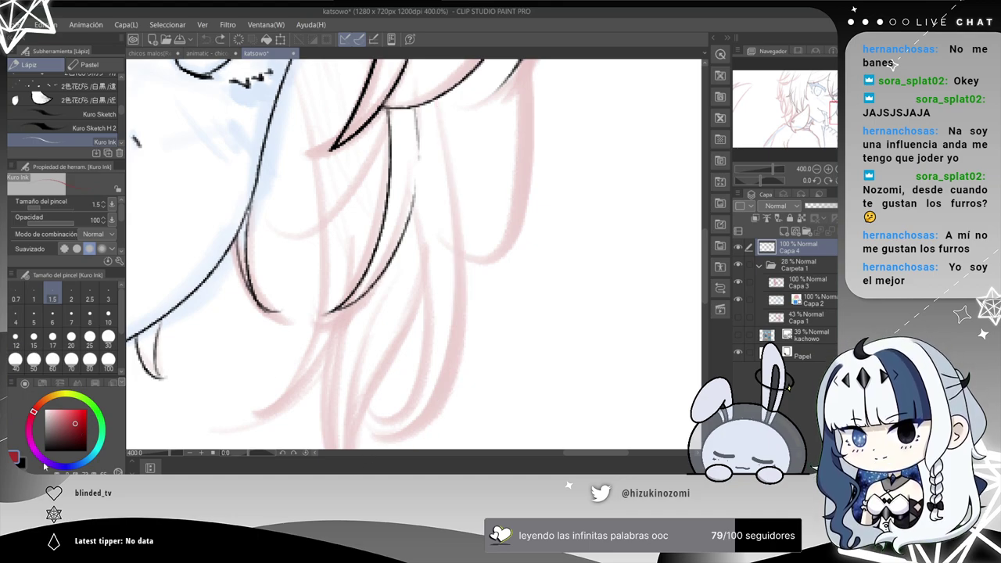
click(22, 464)
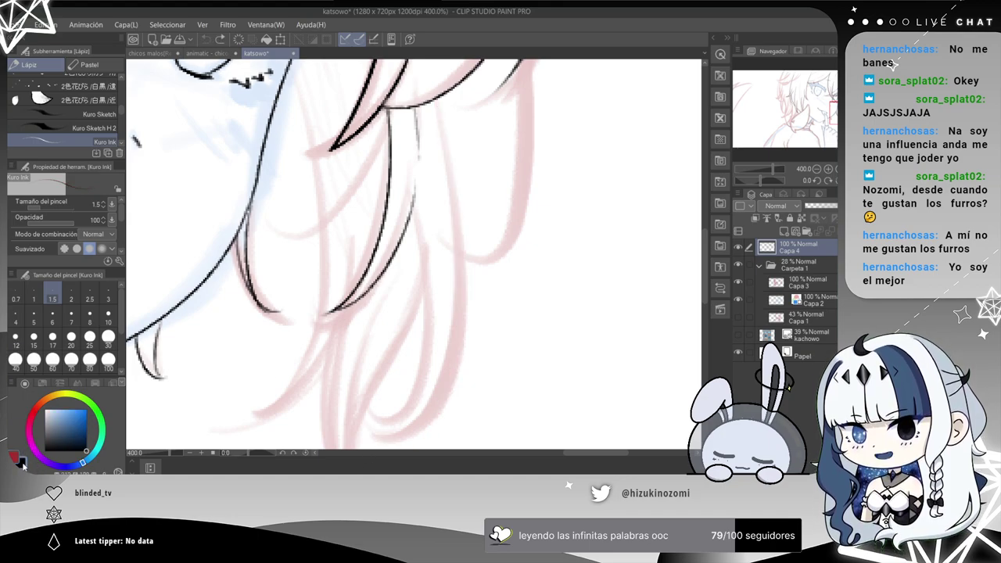
mouse_move(435, 100)
mouse_down()
mouse_move(381, 432)
mouse_move(352, 435)
mouse_up()
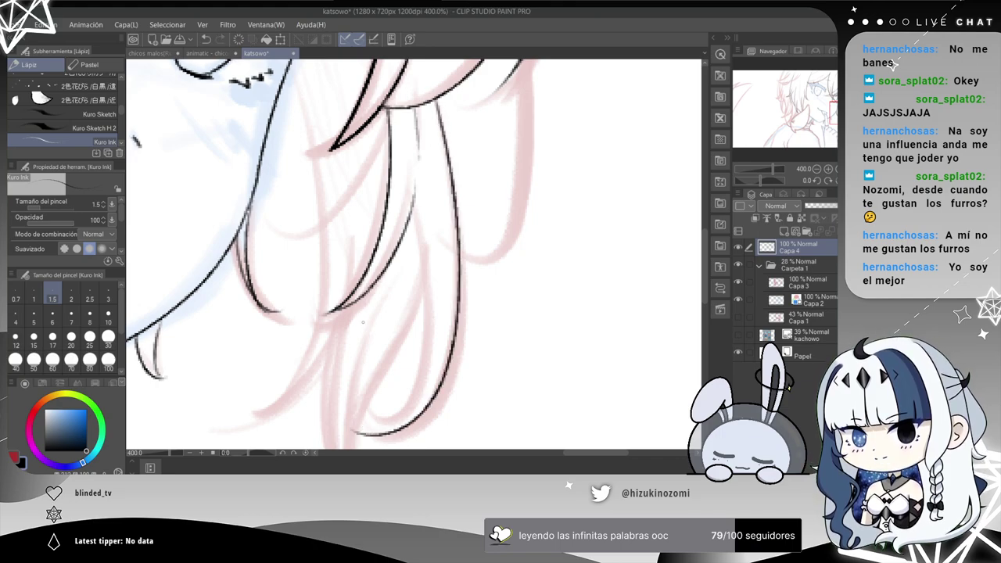
Ink the inner curve of the same hair lock, redoing it until it fits, and touch up its upper junction.
drag(412, 208, 380, 448)
key(ctrl+z)
drag(415, 212, 372, 449)
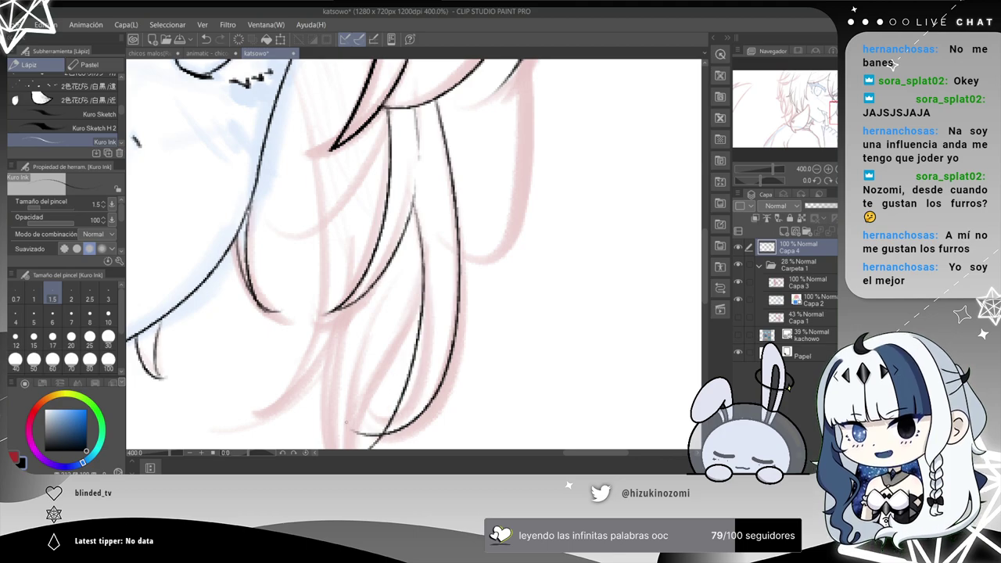
key(ctrl+z)
drag(413, 207, 369, 439)
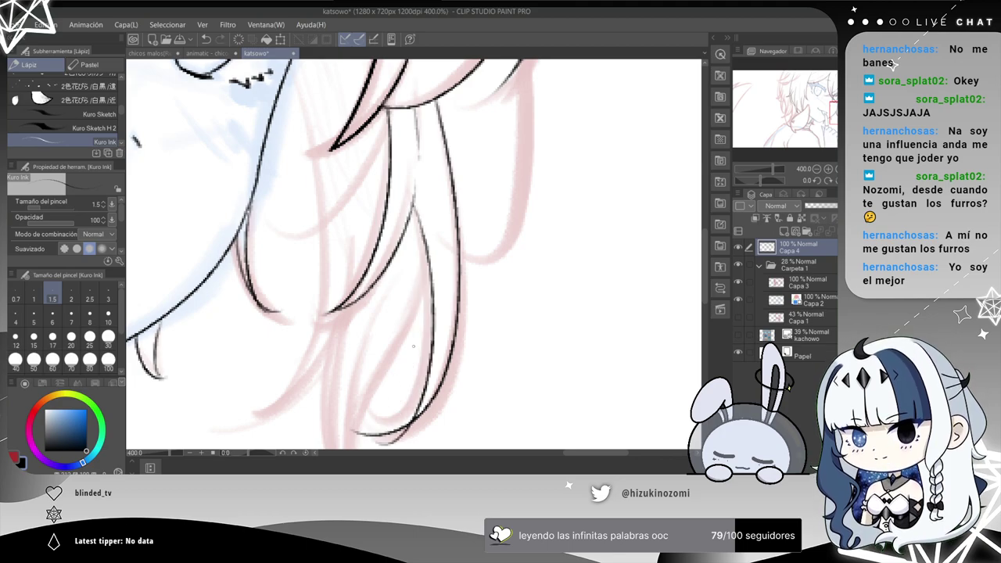
scroll(417, 174, up, 2)
drag(440, 88, 385, 227)
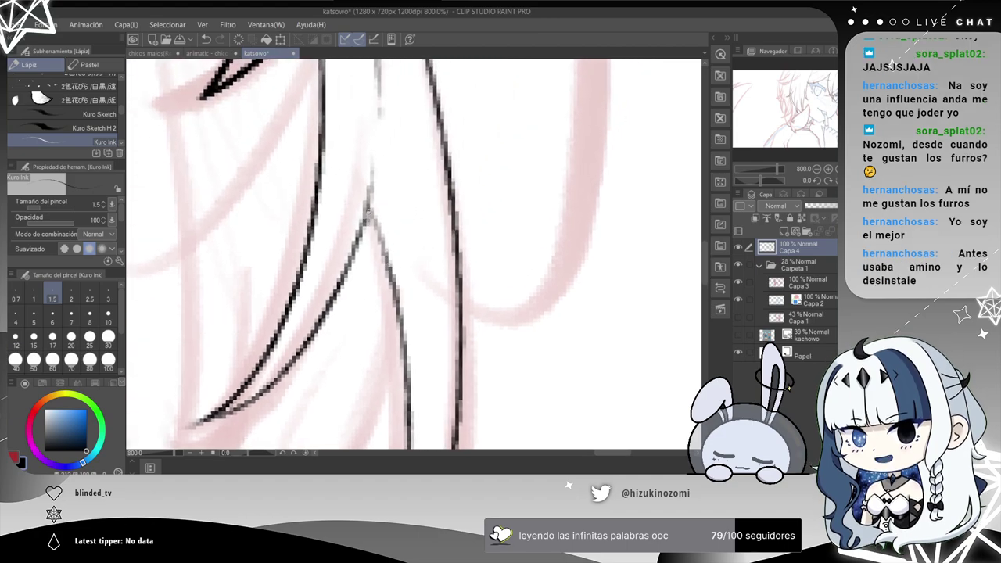
drag(370, 215, 365, 223)
Erase the overshooting line ends at the lower tip of the outer hair lock to form a clean point.
scroll(357, 251, down, 2)
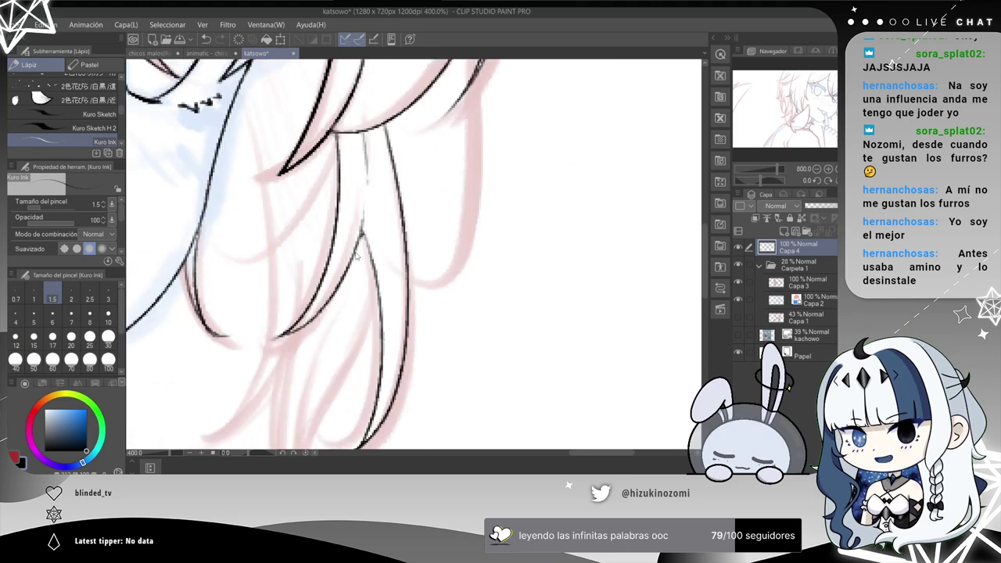
drag(361, 304, 421, 149)
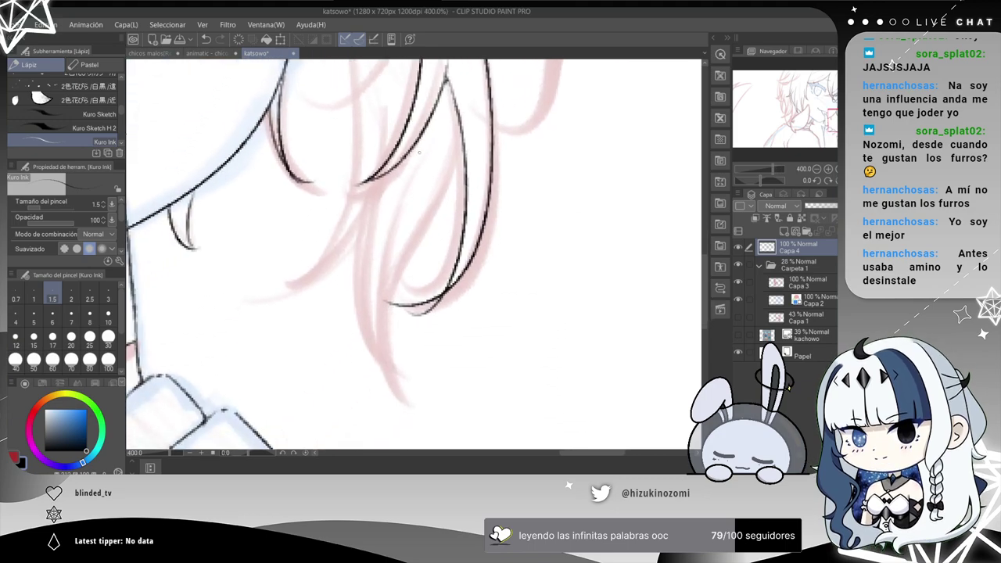
scroll(483, 161, up, 1)
scroll(481, 152, up, 1)
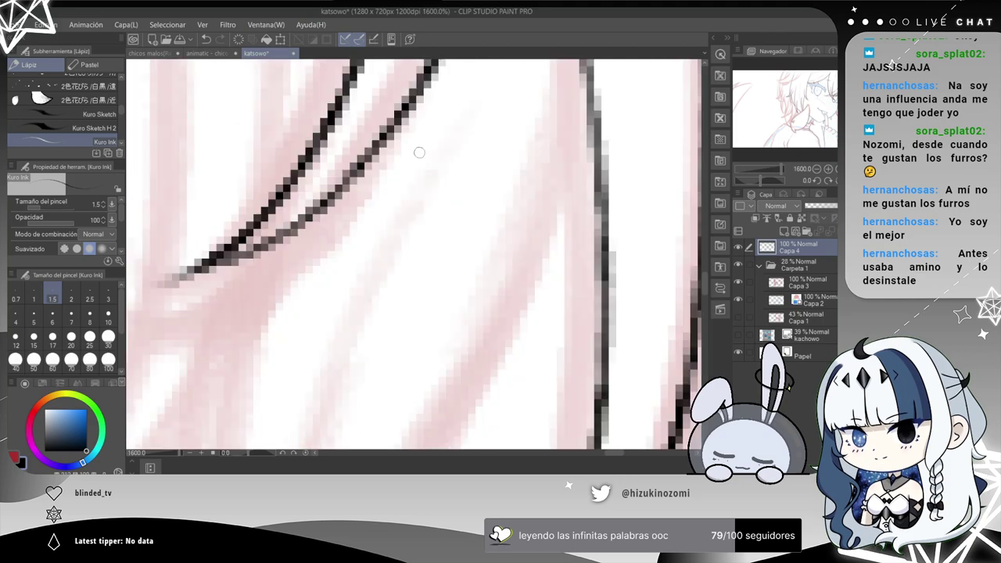
drag(409, 320, 385, 300)
mouse_move(287, 389)
mouse_down()
mouse_move(378, 388)
mouse_move(381, 364)
mouse_up()
mouse_move(330, 395)
mouse_down()
mouse_move(138, 352)
mouse_move(305, 398)
mouse_move(241, 368)
mouse_move(367, 386)
mouse_move(425, 346)
mouse_move(273, 373)
mouse_up()
drag(329, 335, 353, 351)
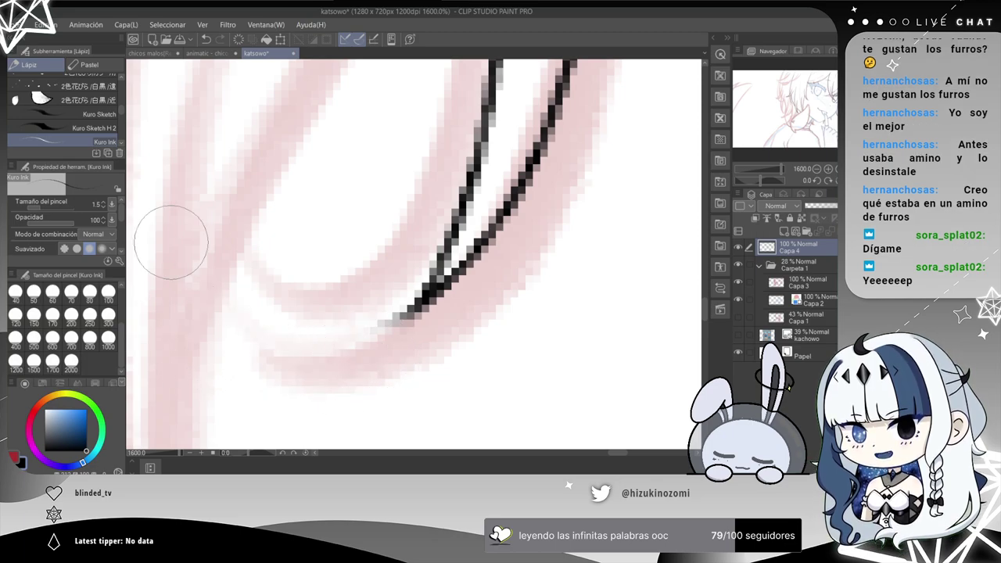
Ink the inner curved edge of the central pointed lock over the sketch, redoing the stroke until it fits.
scroll(171, 243, down, 4)
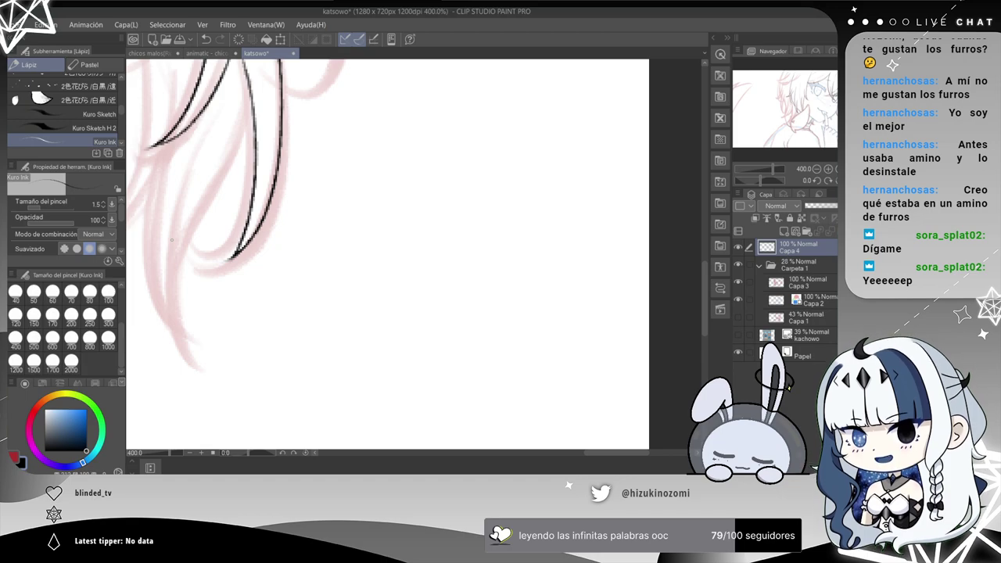
mouse_move(190, 259)
mouse_down()
mouse_move(248, 291)
mouse_move(267, 324)
mouse_move(296, 327)
mouse_up()
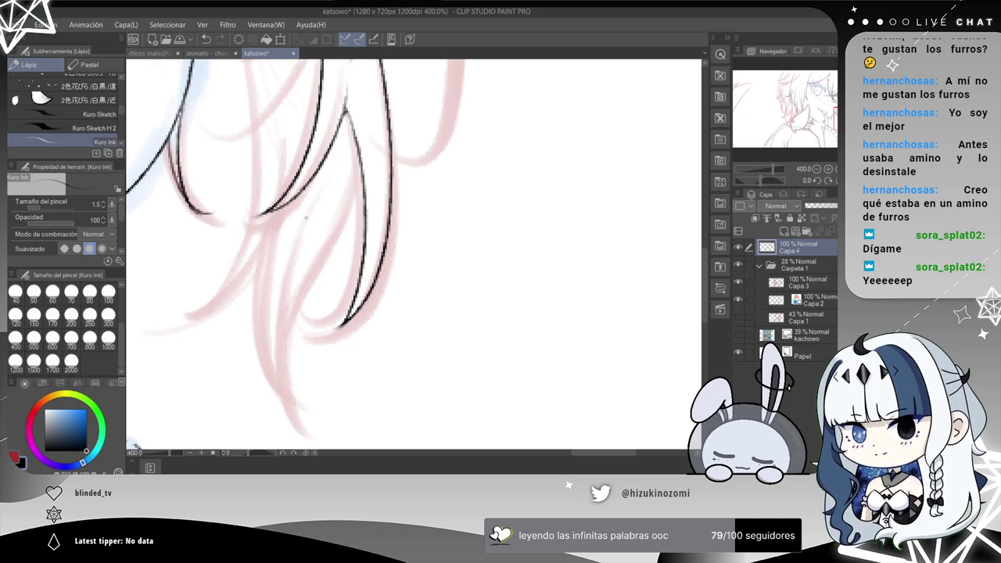
mouse_move(309, 216)
mouse_down()
mouse_move(278, 339)
mouse_move(309, 419)
mouse_up()
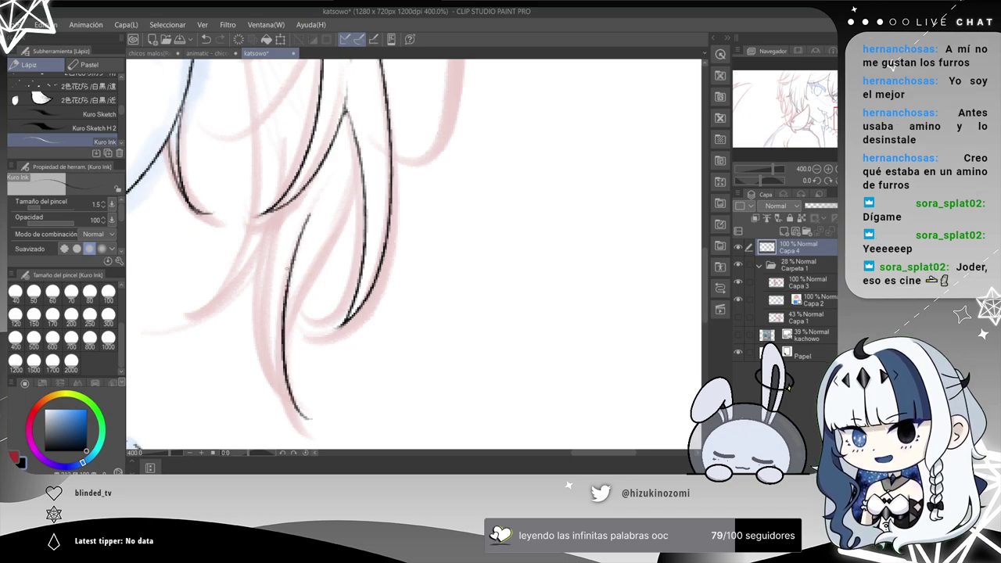
key(ctrl+z)
mouse_move(318, 200)
mouse_down()
mouse_move(279, 365)
mouse_move(306, 423)
mouse_up()
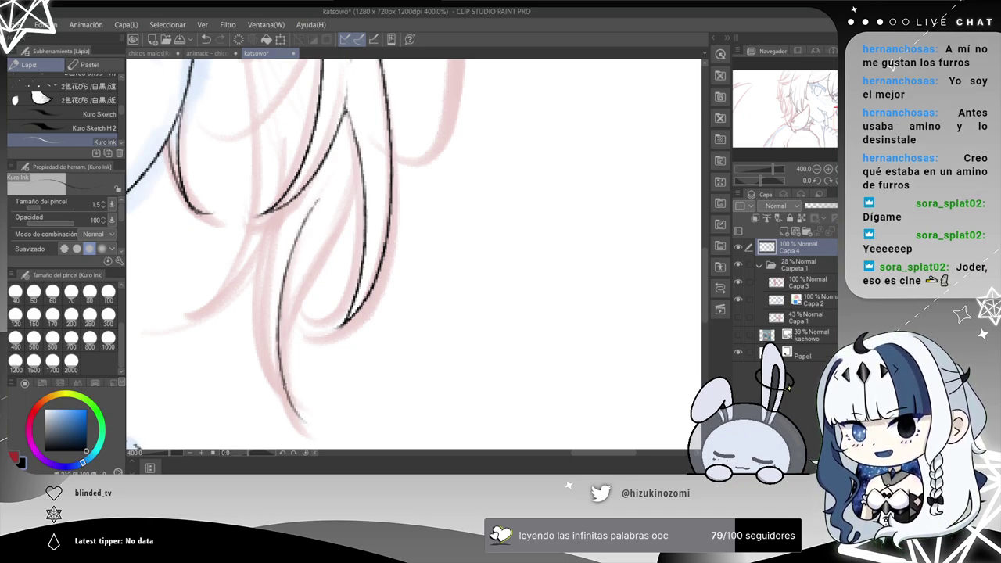
key(ctrl+z)
mouse_move(314, 202)
mouse_down()
mouse_move(295, 242)
mouse_move(298, 427)
mouse_up()
key(ctrl+z)
drag(329, 188, 287, 411)
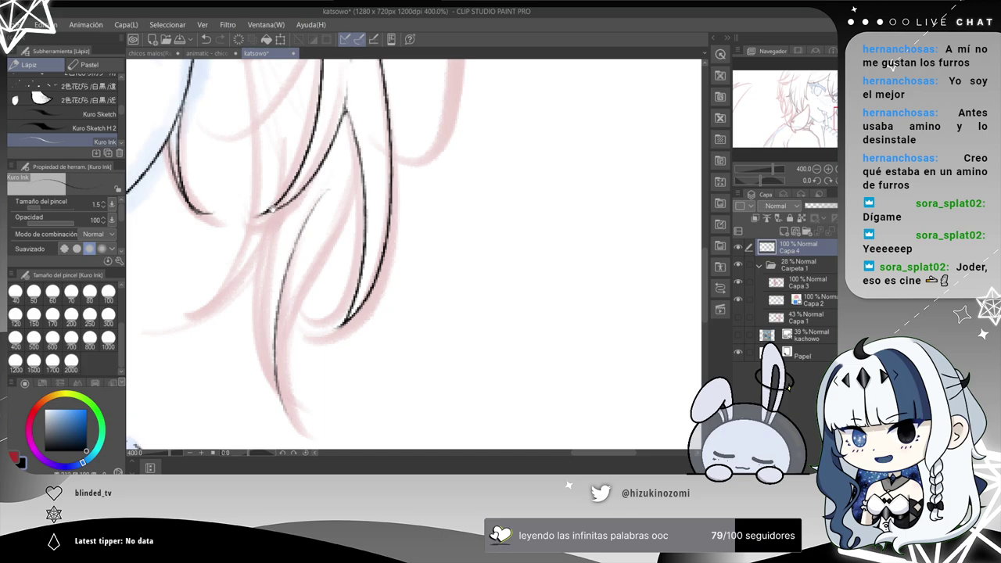
Ink a long strand from the face contour below the eye down to its curled tip, joining it to the contour.
drag(273, 210, 309, 328)
drag(261, 89, 298, 222)
drag(304, 143, 244, 435)
key(ctrl+z)
drag(261, 93, 283, 435)
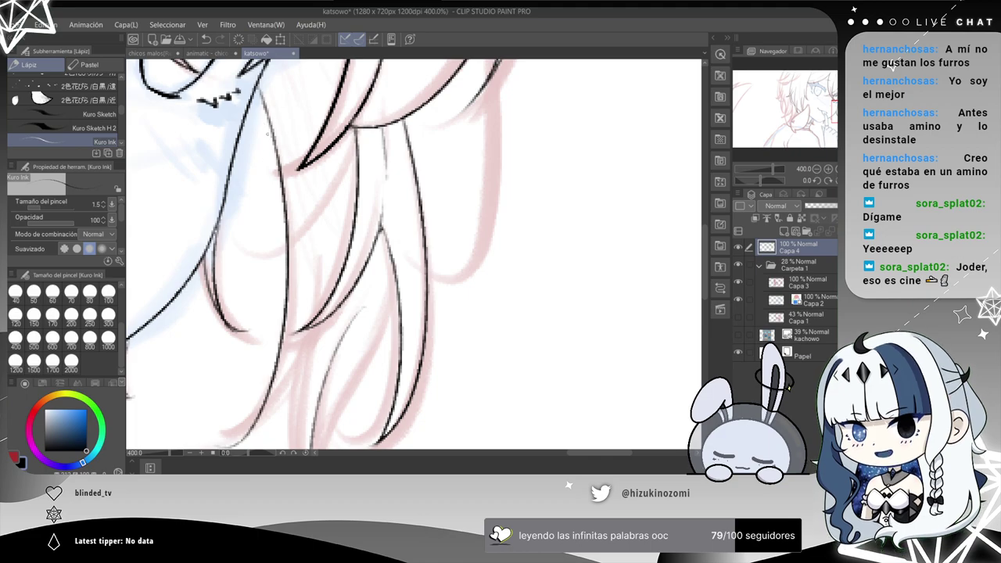
scroll(240, 107, up, 5)
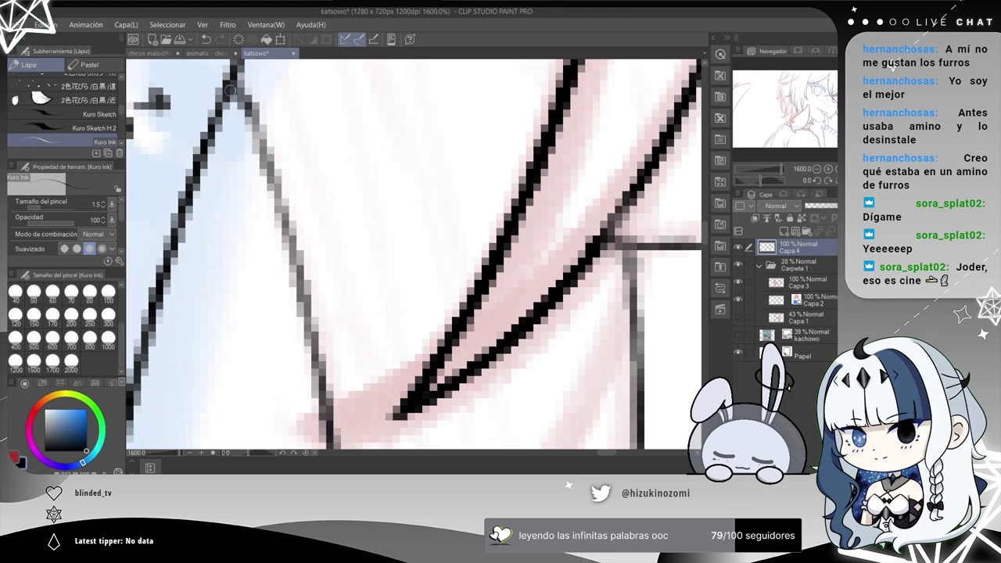
scroll(233, 91, down, 5)
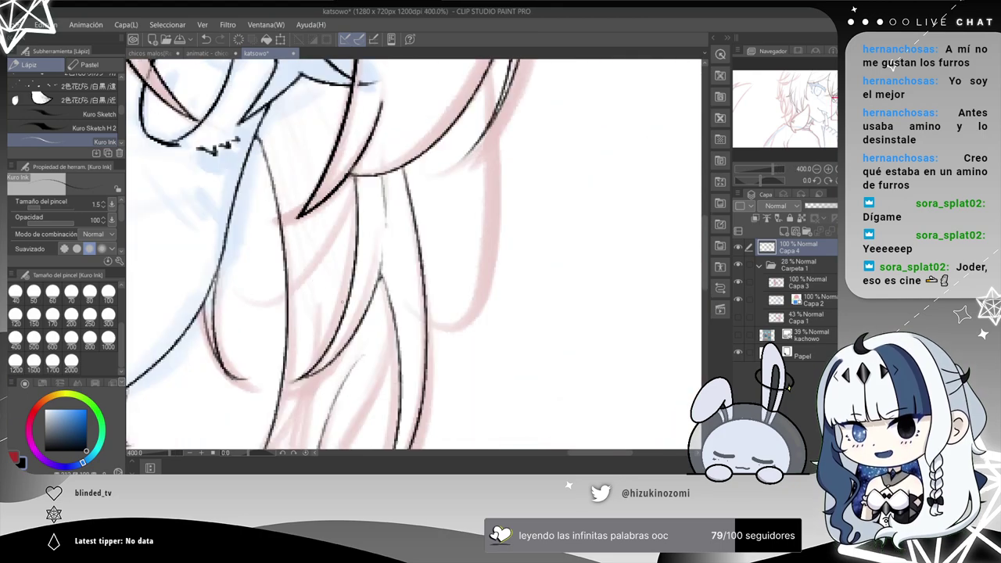
Ink the second edge of the long cheek strand down to its tip, redoing the stroke until it fits.
drag(350, 294, 369, 98)
scroll(327, 209, up, 2)
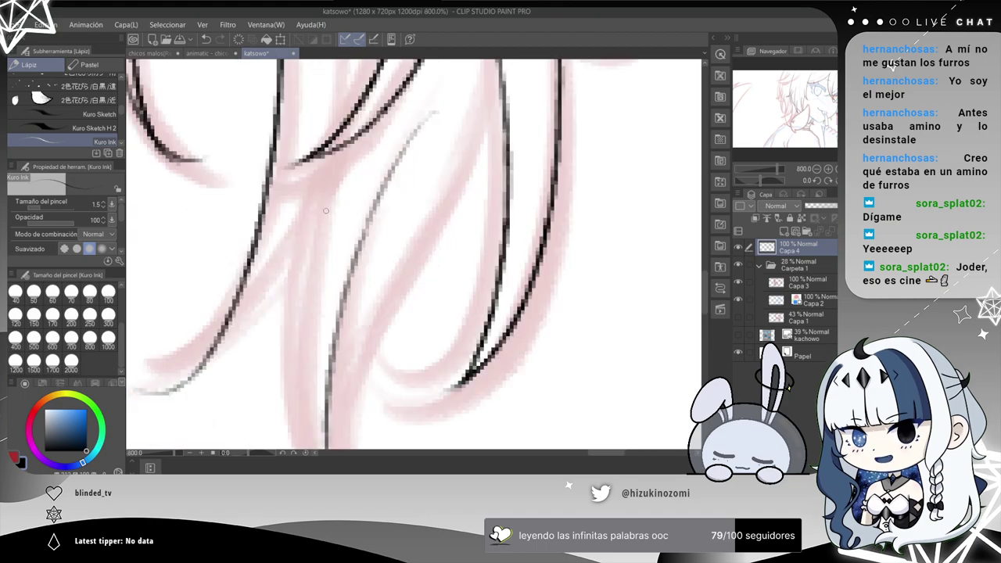
scroll(325, 212, down, 2)
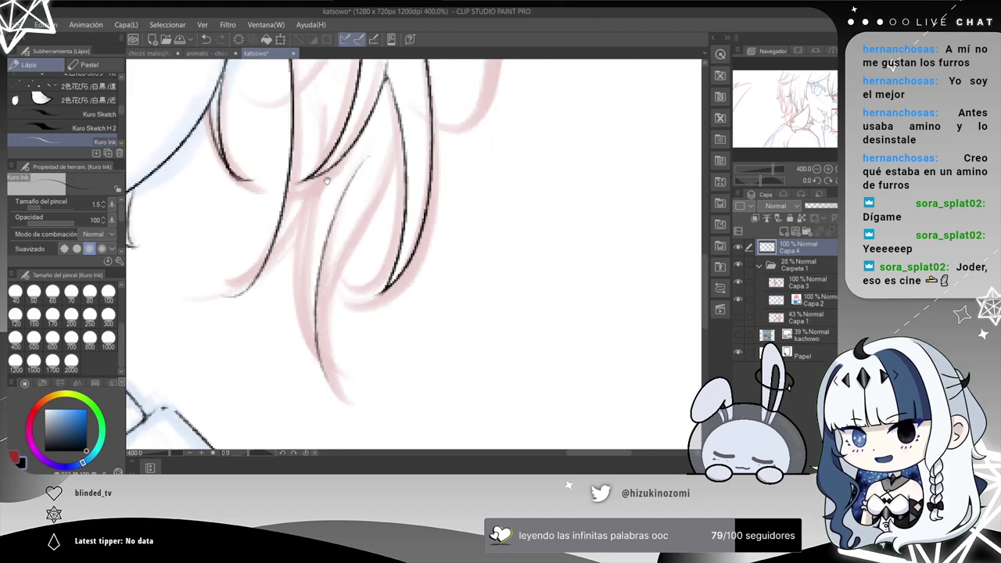
mouse_move(315, 165)
mouse_down()
mouse_move(298, 271)
mouse_move(233, 324)
mouse_move(304, 187)
mouse_move(240, 341)
mouse_up()
key(ctrl+z)
key(ctrl+z)
key(ctrl+z)
drag(311, 167, 244, 340)
key(ctrl+z)
mouse_move(311, 164)
mouse_down()
mouse_move(278, 295)
mouse_move(216, 346)
mouse_up()
key(ctrl+z)
drag(311, 167, 233, 338)
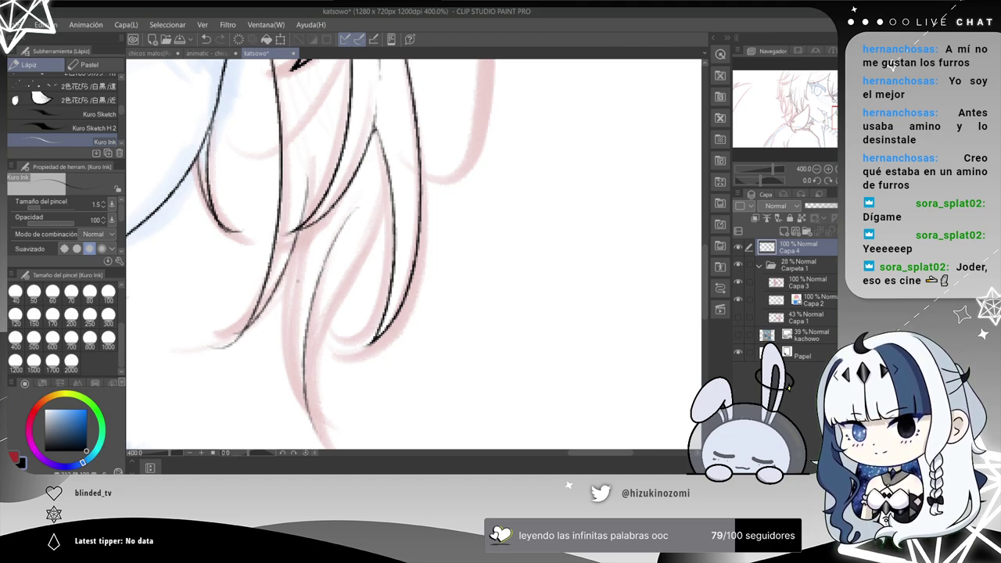
Ink the remaining edge of the central pointed lock from the strand junction to its tip and touch up the junction.
drag(283, 250, 328, 434)
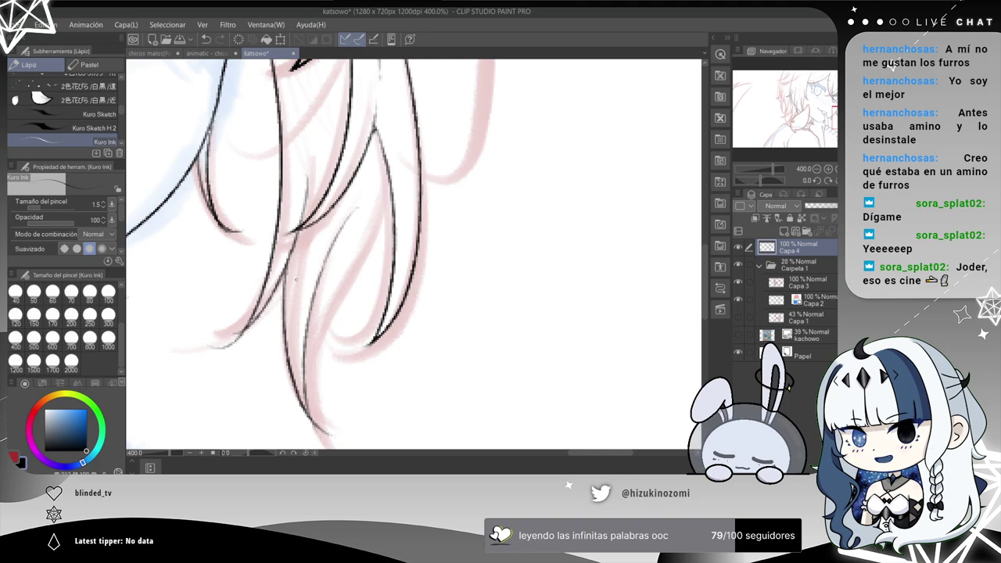
scroll(298, 278, up, 5)
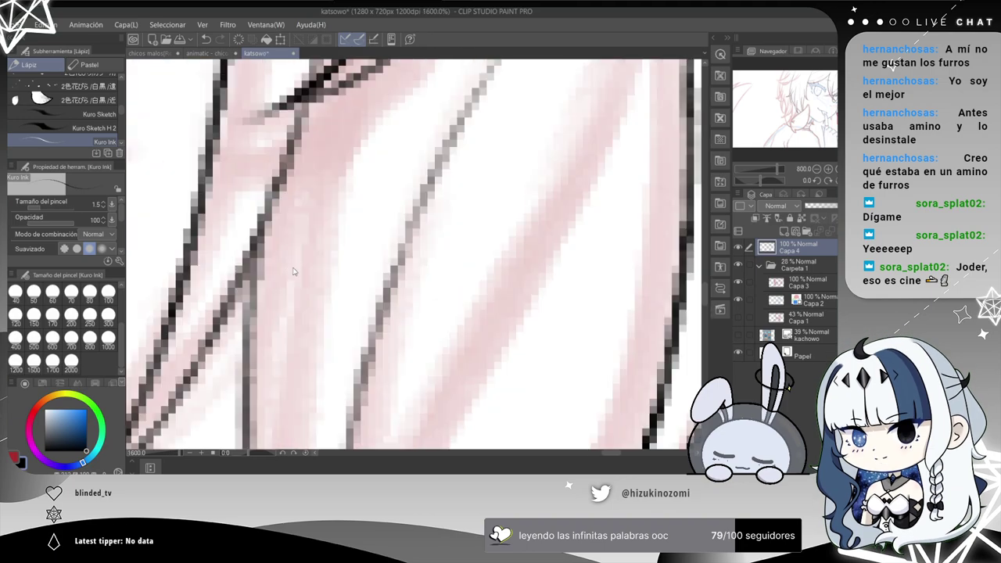
drag(268, 275, 313, 233)
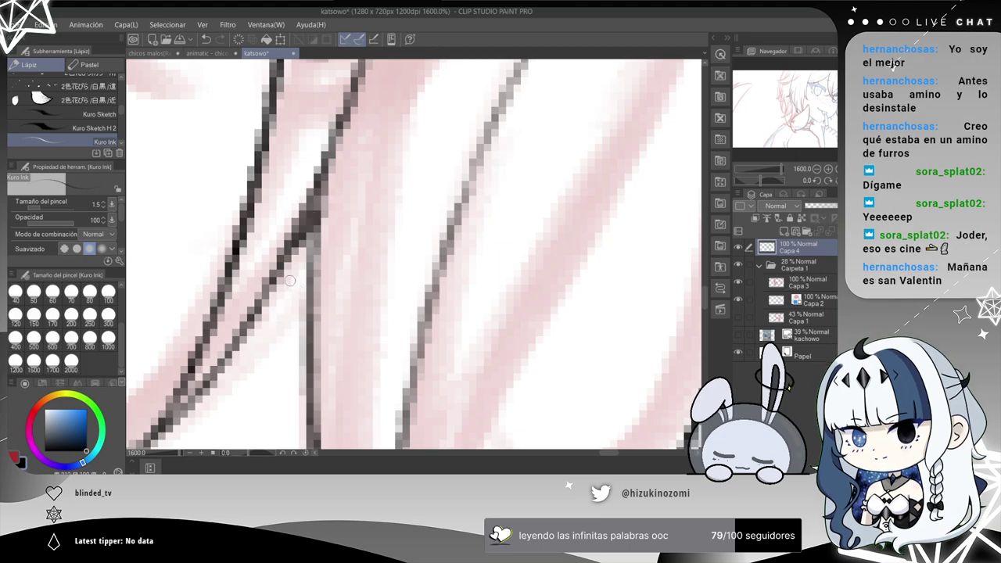
Erase the overshooting line tail at the lower tip of the cheek strand.
scroll(287, 278, down, 2)
drag(281, 295, 423, 244)
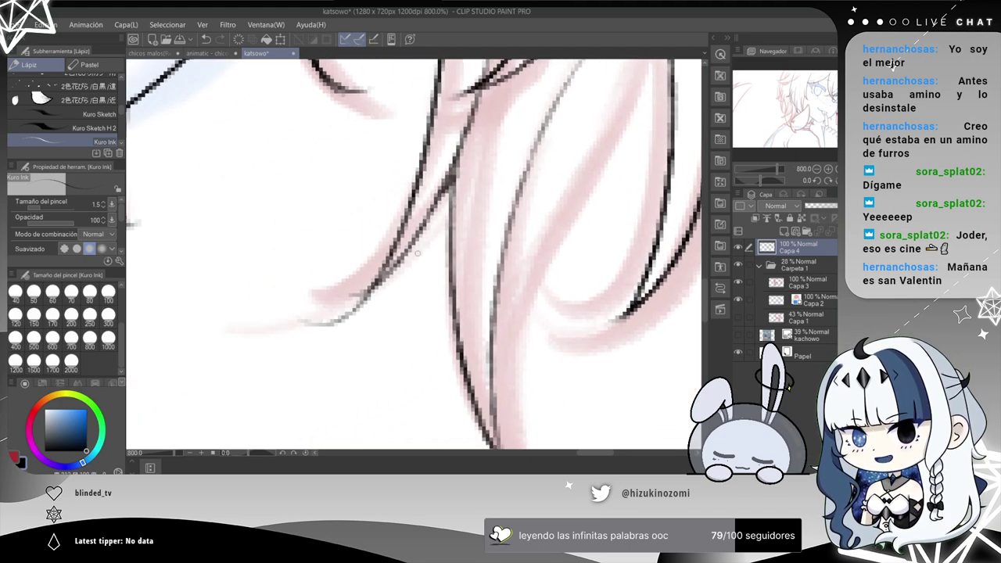
key(e)
mouse_move(300, 316)
mouse_down()
mouse_move(360, 323)
mouse_move(292, 322)
mouse_move(362, 318)
mouse_up()
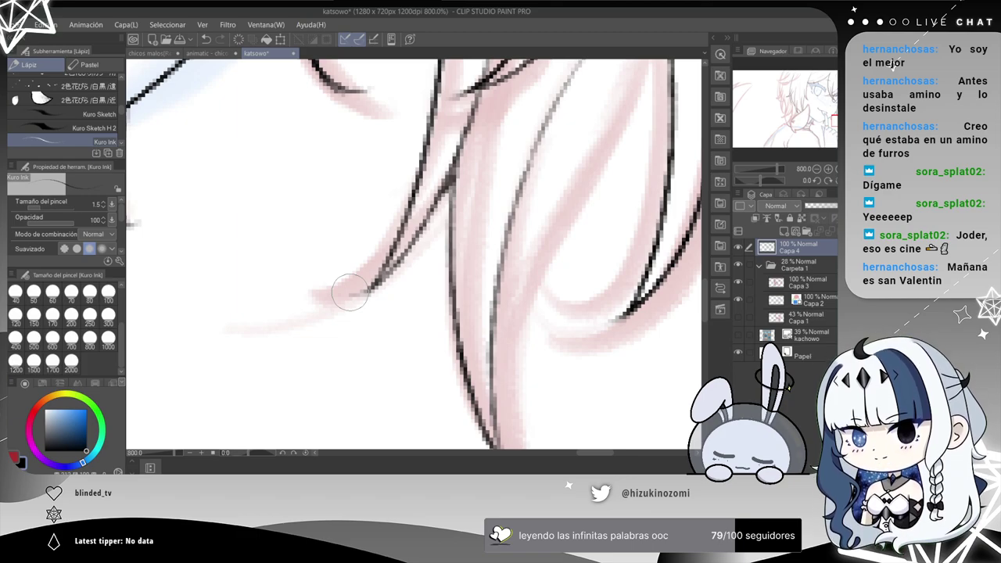
Erase the overshooting line tail at the lower tip of the central pointed lock.
scroll(352, 293, down, 2)
scroll(447, 286, up, 2)
drag(408, 340, 354, 95)
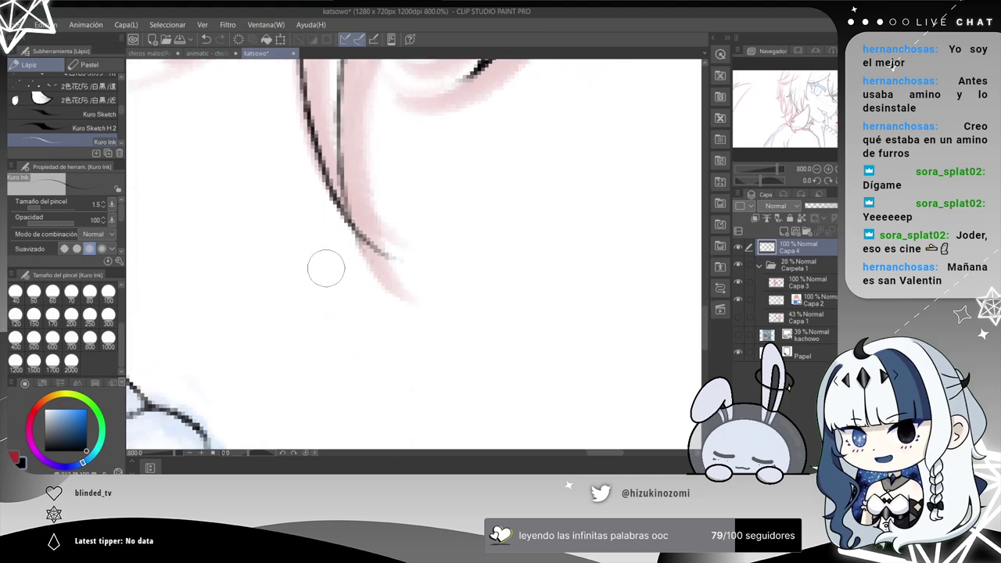
drag(368, 220, 391, 262)
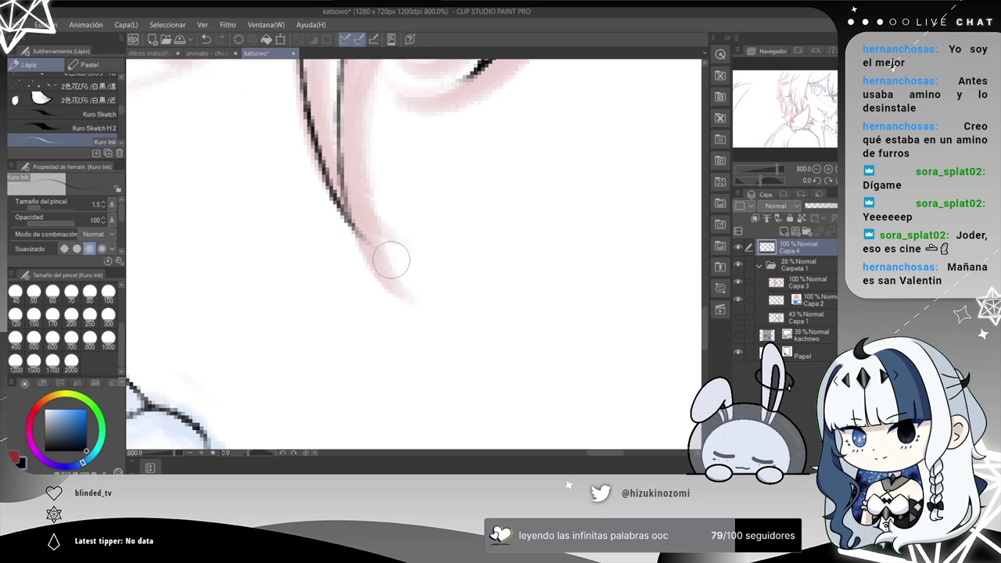
Try to ink the diagonal edge of the central lock from its lower tip up toward the neighbouring strand.
scroll(425, 297, down, 2)
drag(383, 157, 383, 399)
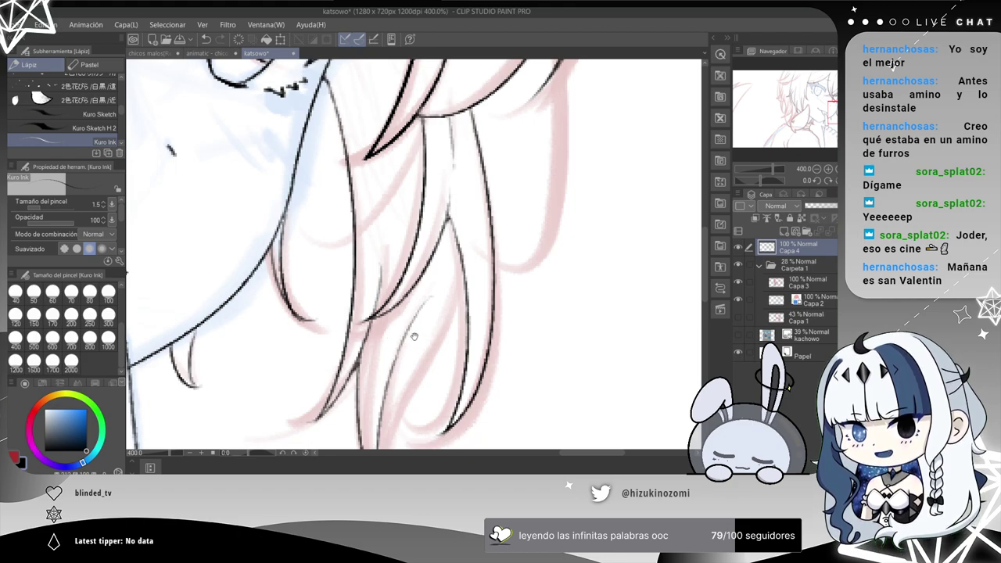
drag(393, 337, 391, 228)
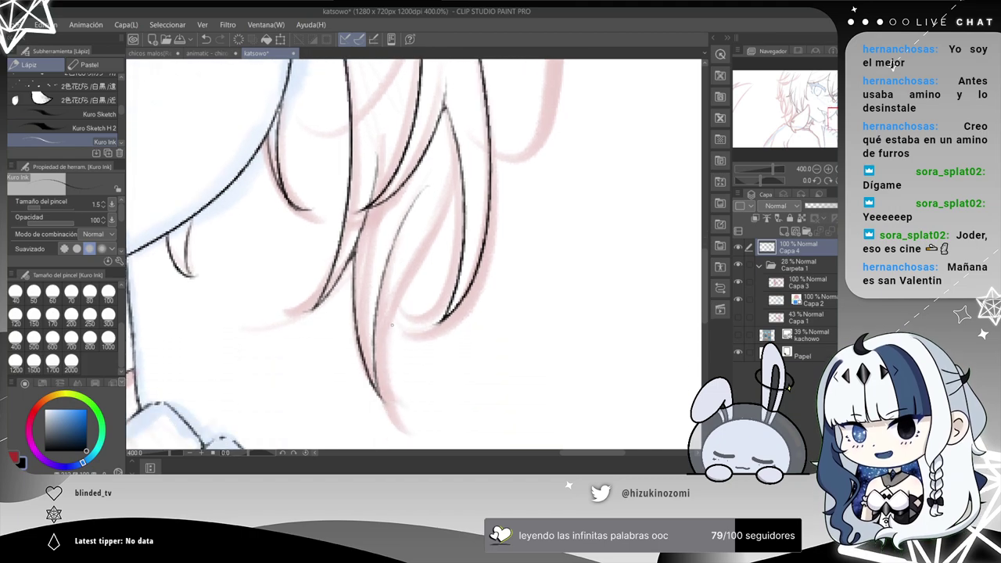
scroll(373, 317, up, 1)
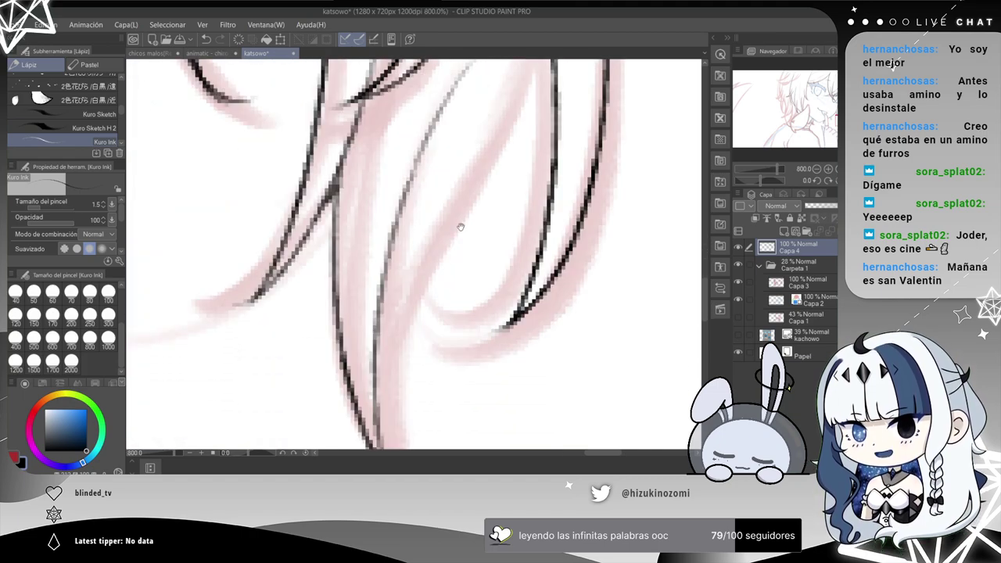
scroll(388, 254, up, 1)
mouse_move(287, 398)
mouse_down()
mouse_move(352, 264)
mouse_move(452, 111)
mouse_up()
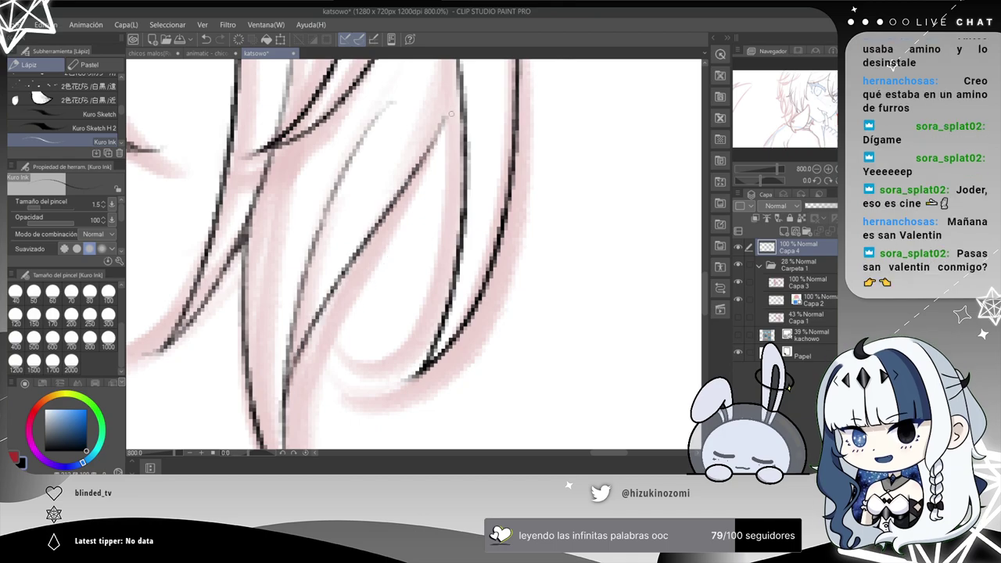
key(ctrl+z)
drag(286, 399, 453, 93)
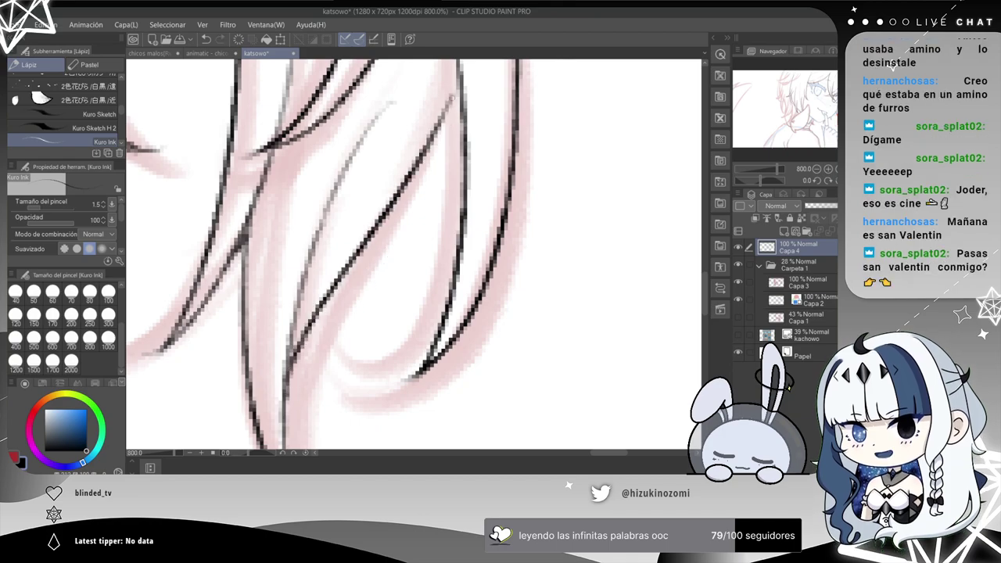
key(ctrl+z)
mouse_move(285, 403)
mouse_down()
mouse_move(446, 129)
mouse_move(462, 71)
mouse_move(283, 407)
mouse_move(276, 447)
mouse_move(451, 91)
mouse_move(322, 357)
mouse_move(309, 430)
mouse_up()
key(ctrl+z)
key(ctrl+z)
key(ctrl+z)
key(ctrl+z)
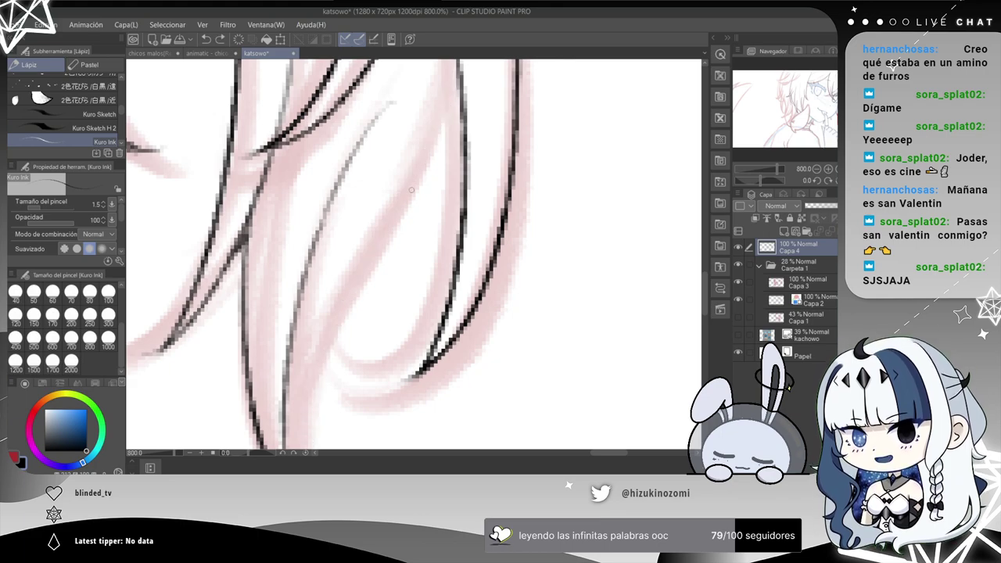
Try further strokes for the diagonal edge between the central lock and the outer strand, and undo them.
scroll(398, 262, down, 2)
mouse_move(432, 80)
mouse_down()
mouse_move(387, 179)
mouse_move(342, 290)
mouse_up()
scroll(369, 234, up, 2)
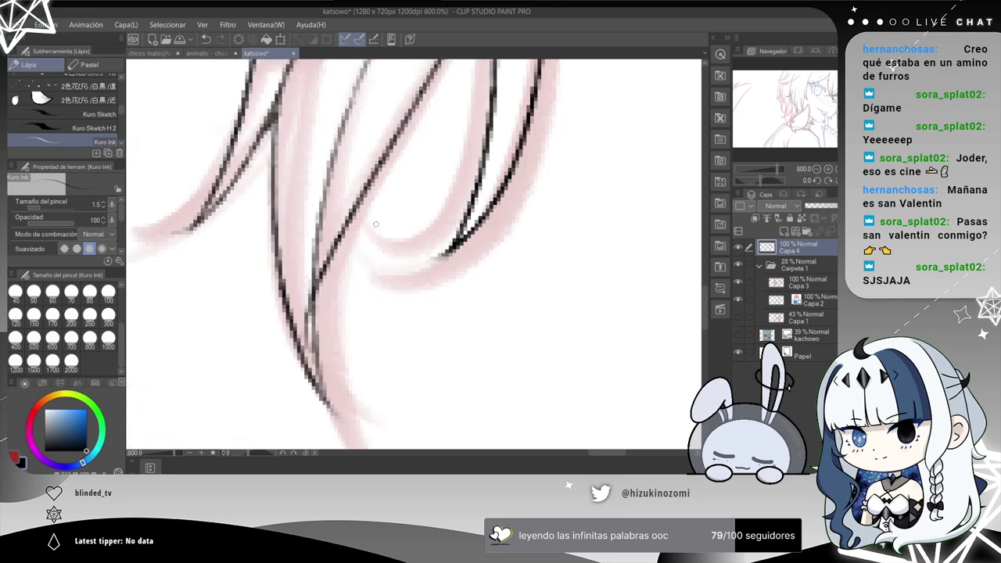
drag(385, 225, 359, 278)
drag(274, 409, 451, 83)
key(ctrl+z)
mouse_move(284, 375)
mouse_down()
mouse_move(308, 280)
mouse_move(443, 69)
mouse_up()
scroll(402, 222, down, 2)
scroll(403, 222, up, 2)
key(ctrl+z)
Add a new layer above Capa 4 and ink the diagonal edge between the outer strand and the central lock's tip, redoing it until it fits.
click(785, 232)
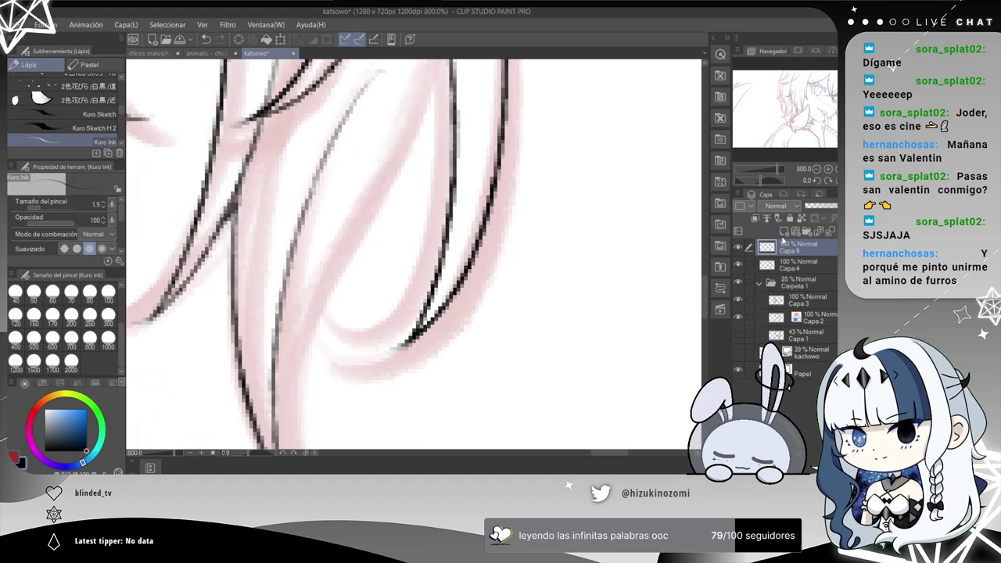
scroll(414, 254, down, 2)
mouse_move(426, 169)
mouse_down()
mouse_move(340, 335)
mouse_move(333, 377)
mouse_up()
key(ctrl+z)
drag(428, 174, 400, 238)
drag(374, 284, 350, 385)
key(ctrl+z)
drag(420, 172, 339, 380)
key(ctrl+z)
drag(429, 155, 342, 363)
key(ctrl+z)
drag(427, 157, 341, 374)
key(ctrl+z)
drag(429, 148, 400, 231)
drag(371, 288, 342, 376)
key(ctrl+z)
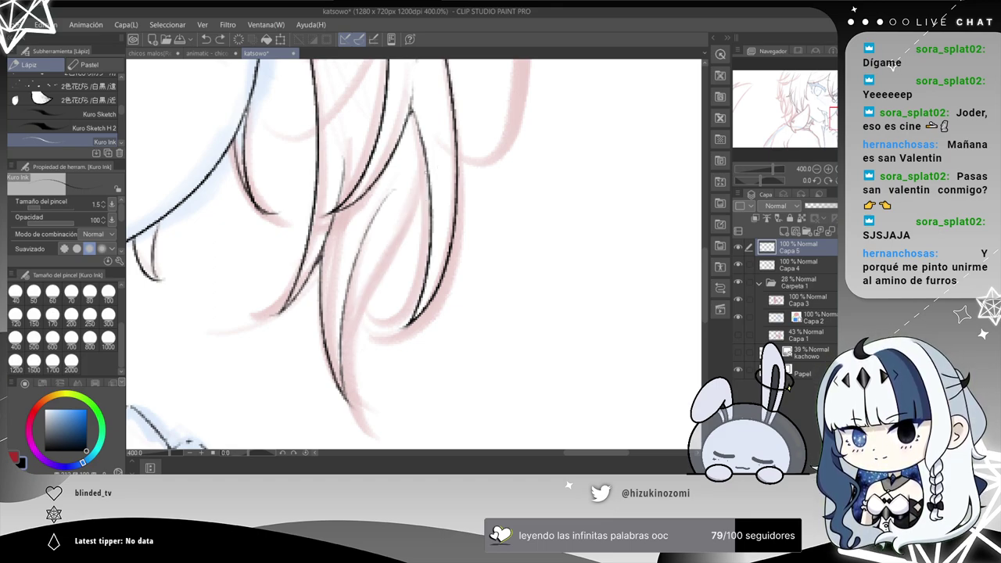
drag(367, 279, 315, 398)
key(ctrl+z)
drag(427, 175, 337, 373)
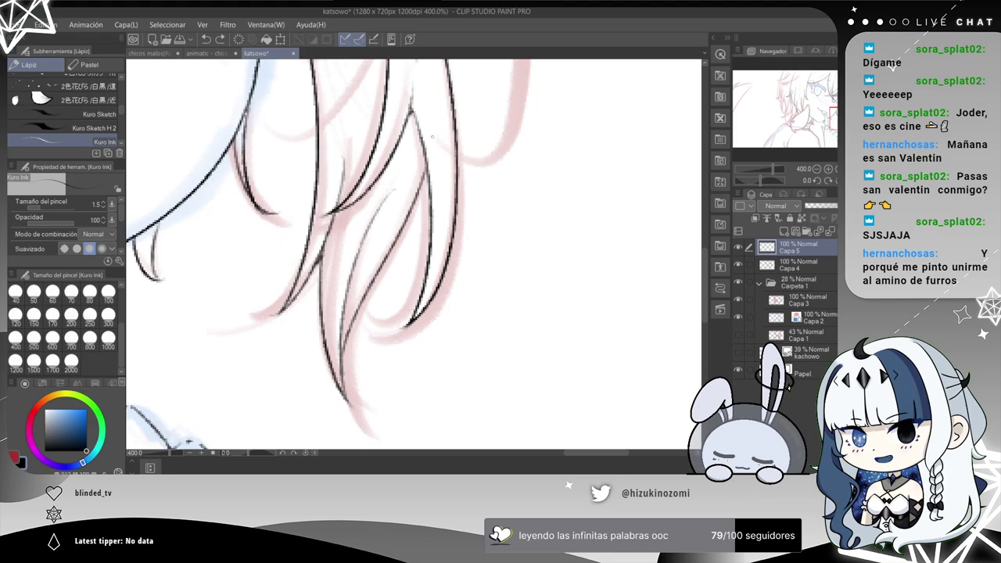
key(ctrl+z)
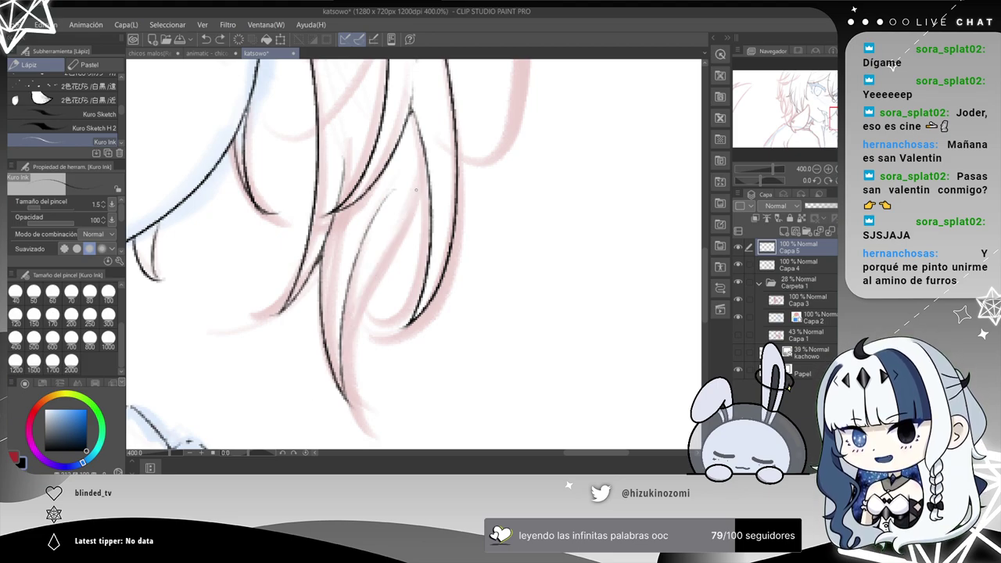
drag(428, 149, 345, 403)
key(ctrl+z)
mouse_move(431, 149)
mouse_down()
mouse_move(411, 228)
mouse_move(333, 395)
mouse_move(420, 136)
mouse_up()
key(ctrl+z)
key(ctrl+z)
drag(338, 368, 427, 160)
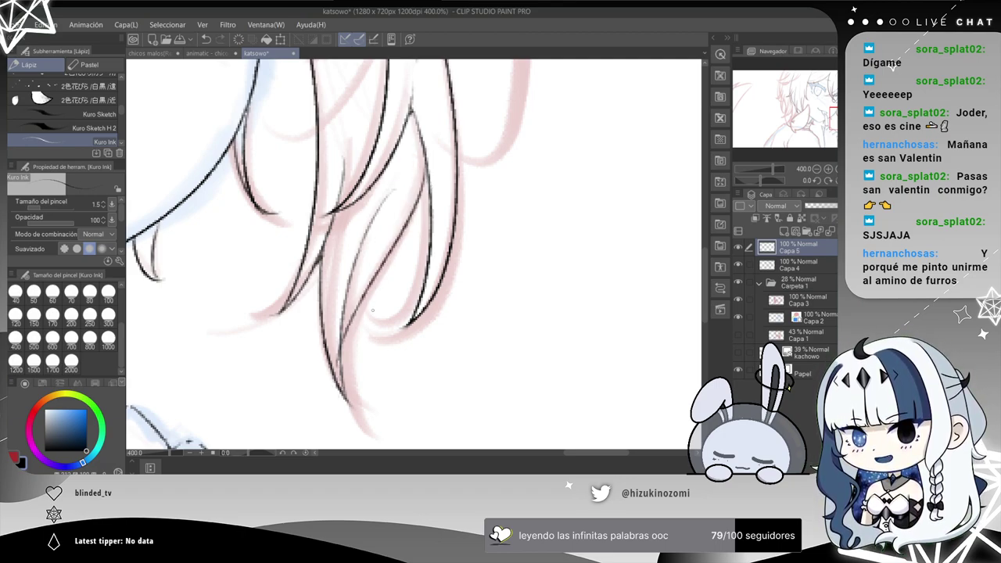
Touch up both ends of the diagonal line so it joins the central lock's edge below and the outer strand above.
scroll(372, 308, up, 2)
drag(304, 361, 317, 275)
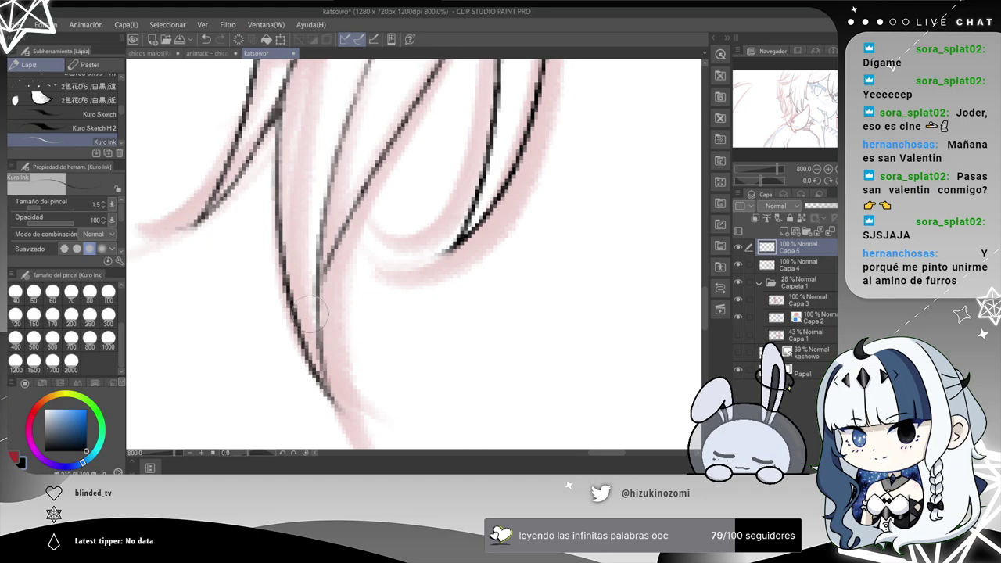
scroll(335, 268, up, 3)
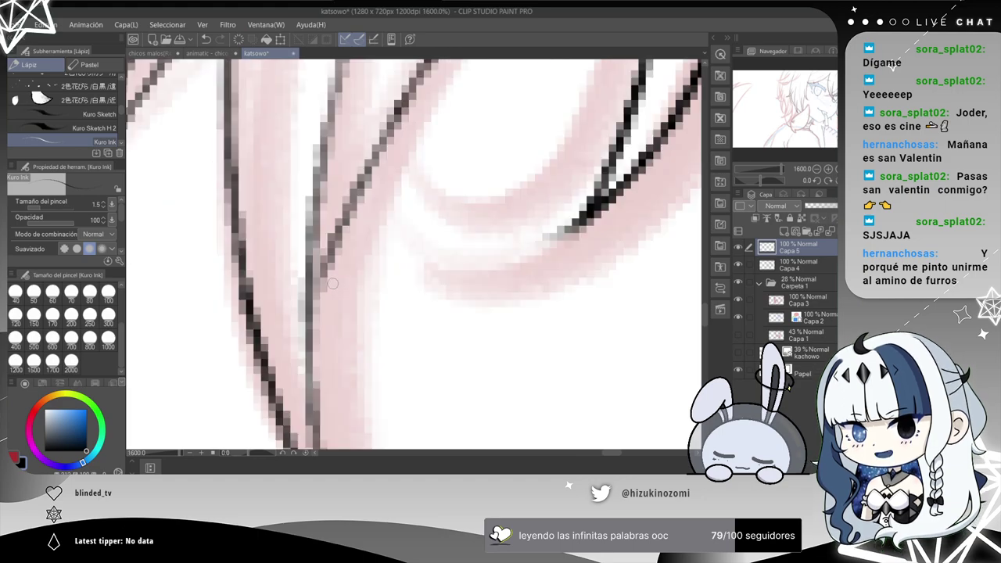
drag(314, 249, 317, 286)
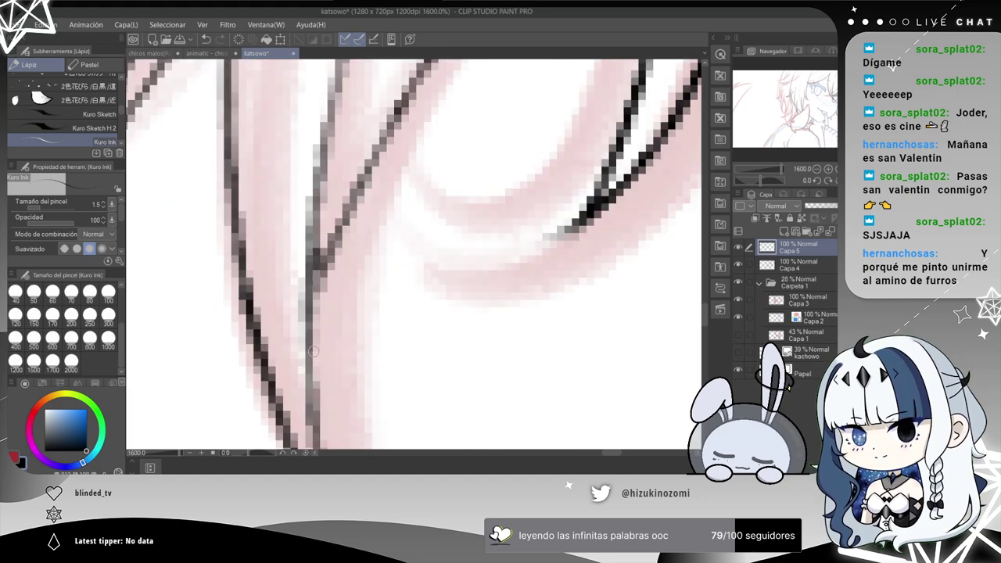
scroll(313, 352, down, 3)
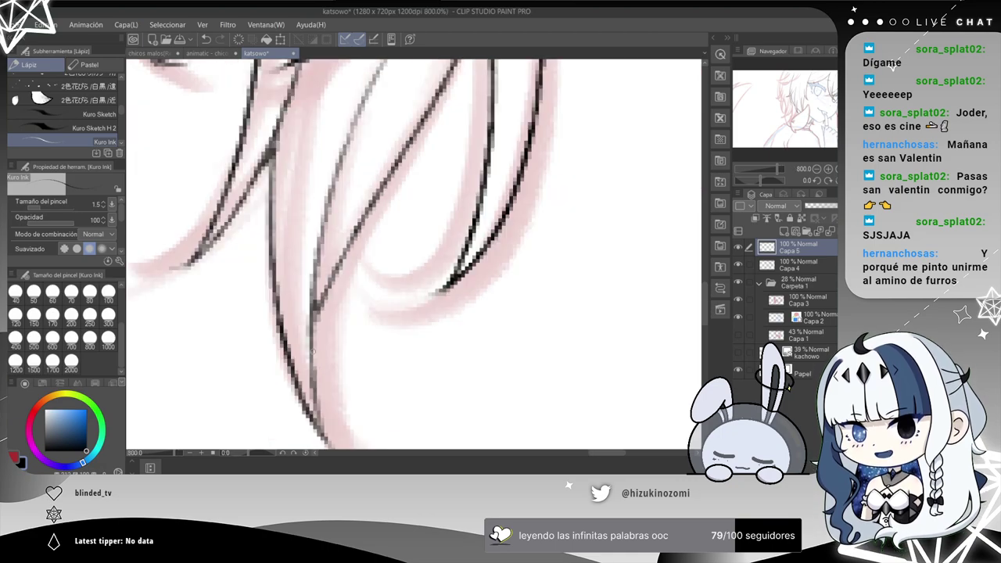
drag(358, 207, 246, 452)
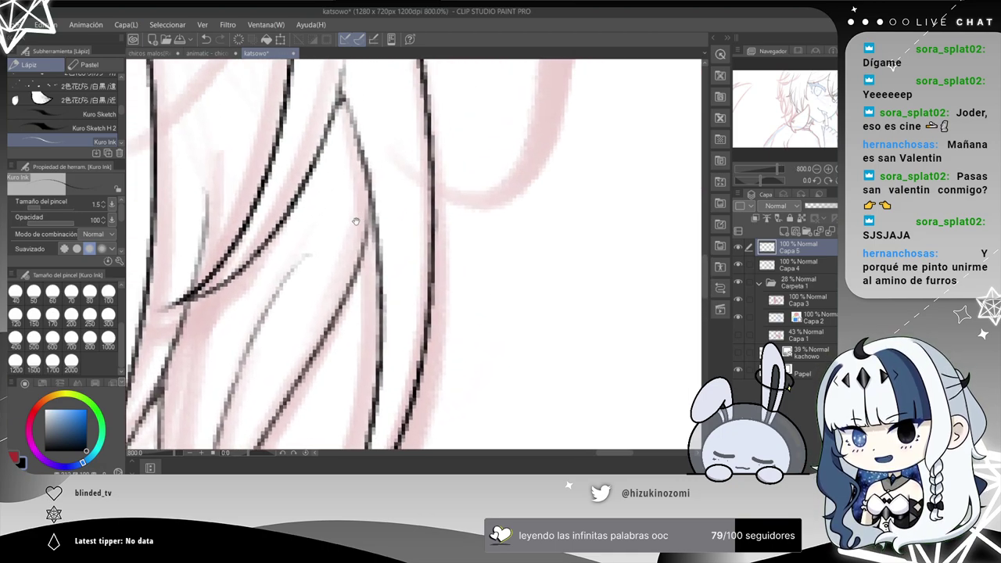
drag(368, 241, 369, 204)
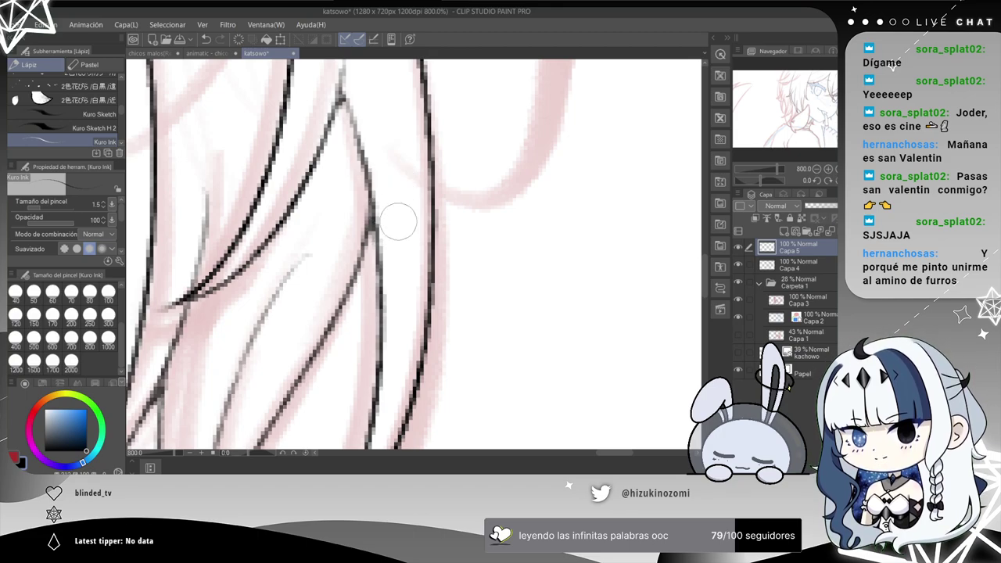
scroll(383, 207, down, 2)
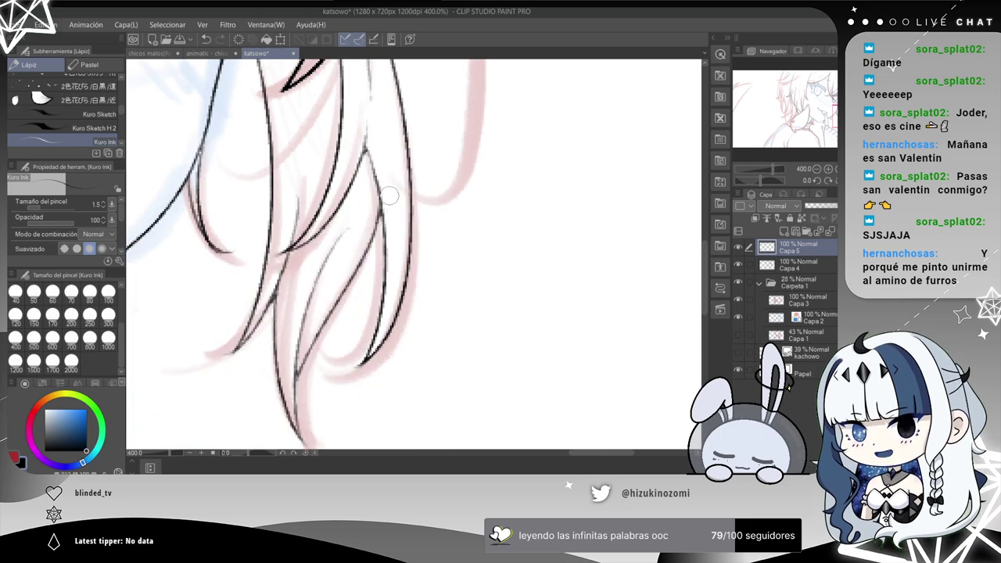
Try to ink a short line from the upper end of the small curve beside the other character's large pointed shape.
drag(260, 263, 411, 235)
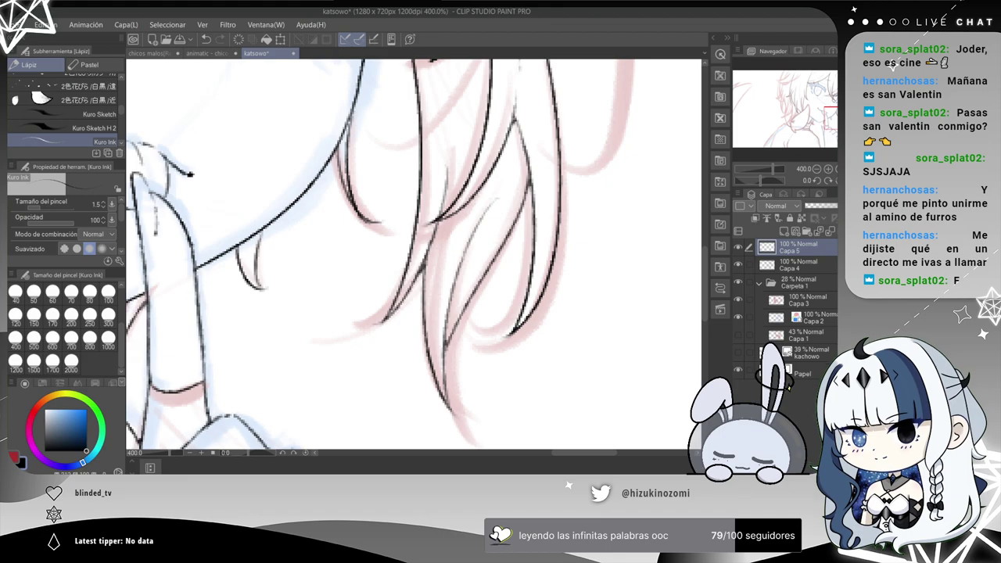
scroll(205, 409, down, 2)
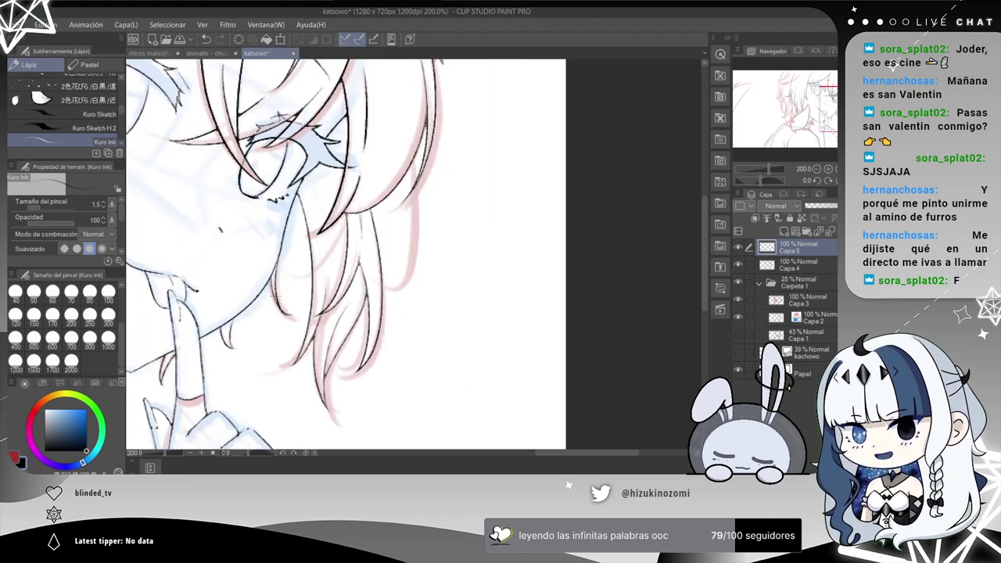
drag(299, 321, 612, 109)
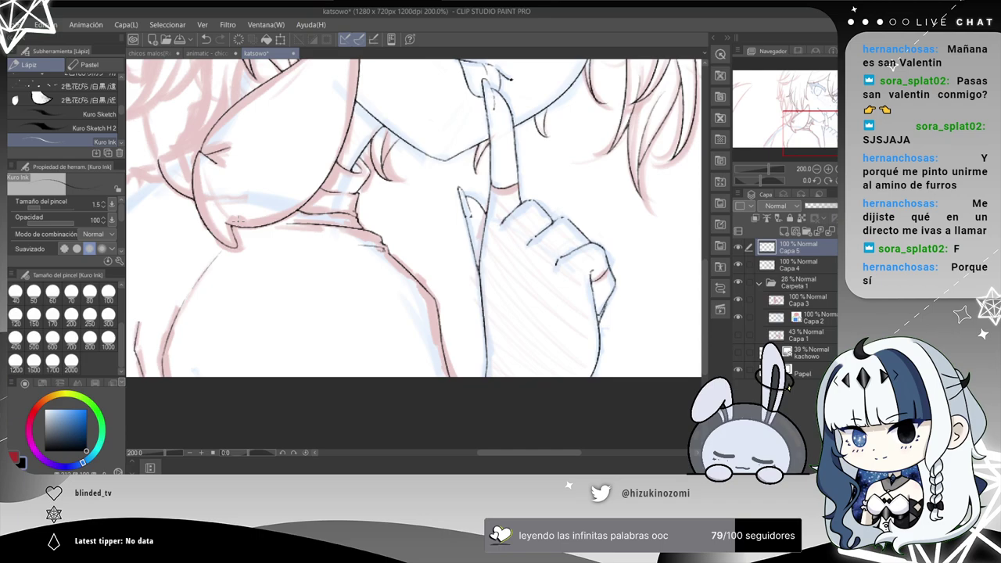
drag(203, 286, 301, 319)
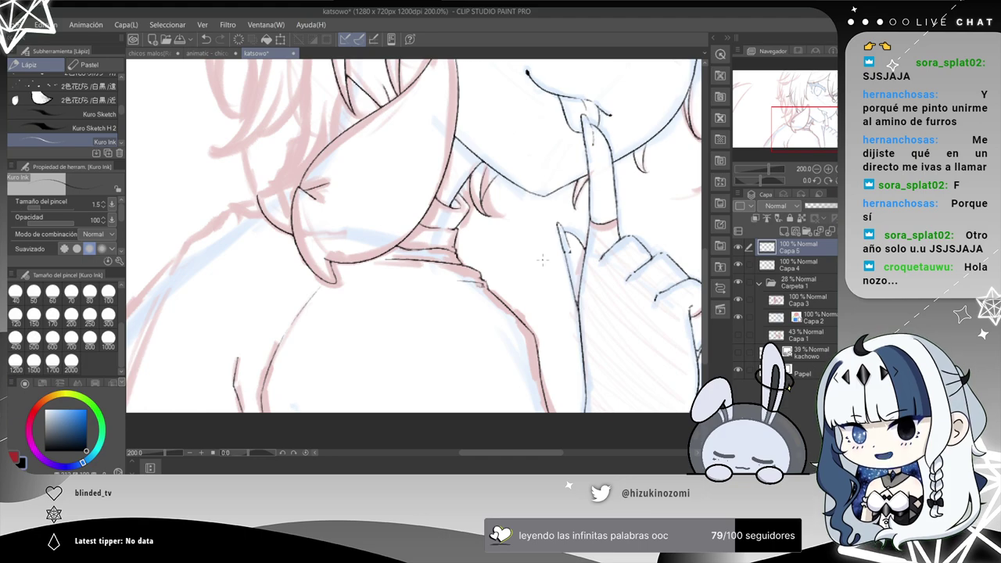
scroll(542, 259, up, 2)
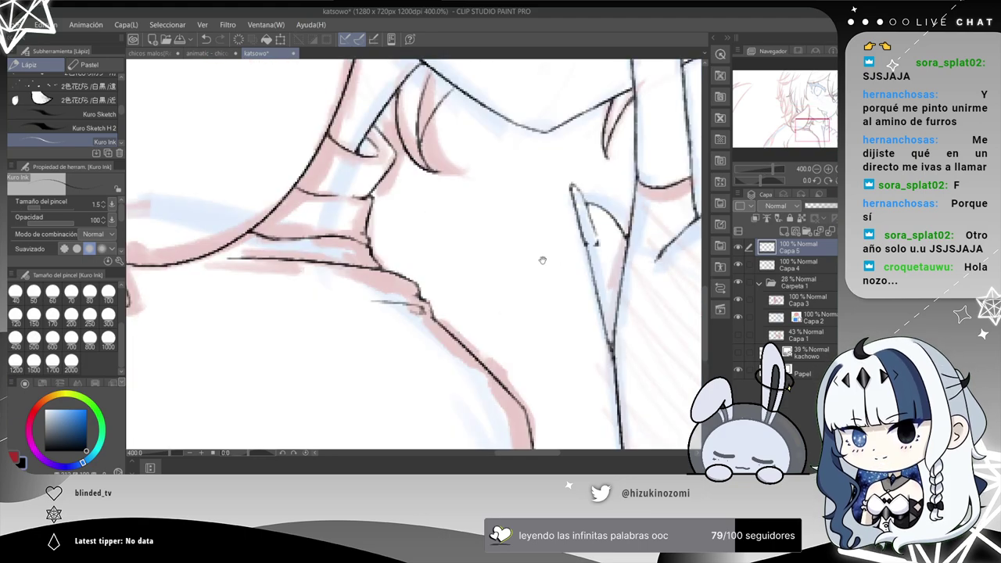
drag(542, 259, 460, 285)
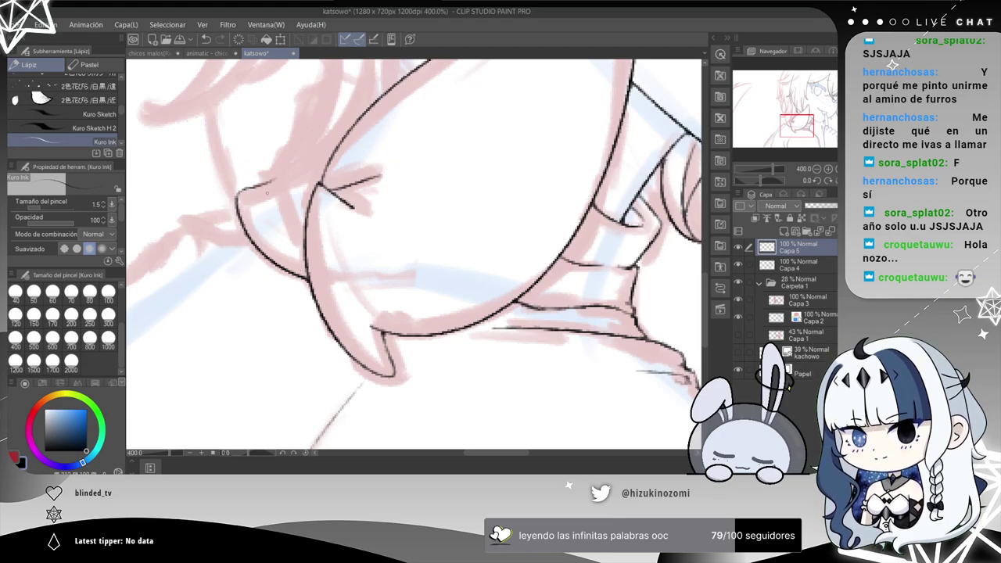
key(ctrl+z)
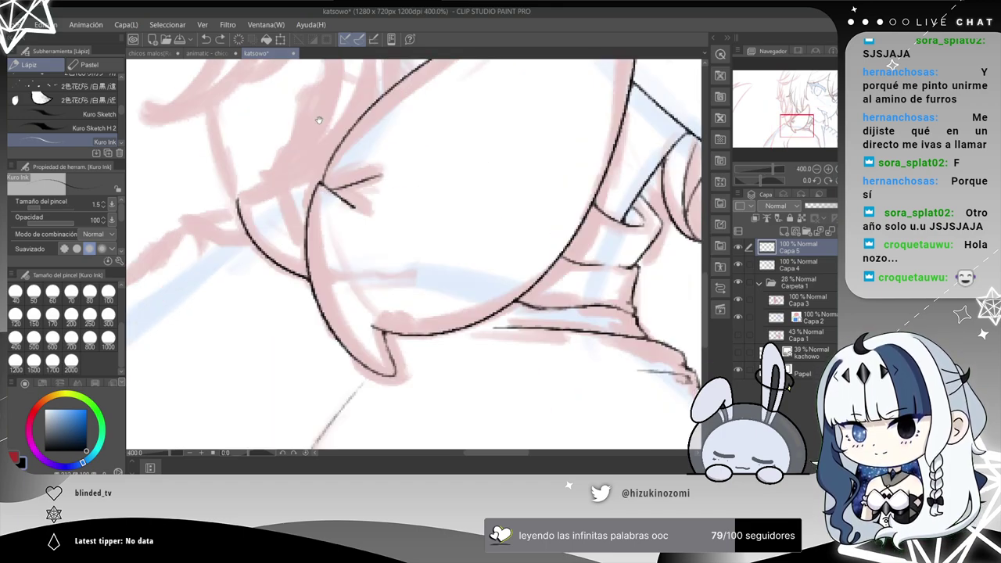
Try to ink two hair lines from beside the pointed lock down to the large shape's contour, trimming the overshoots.
drag(319, 117, 338, 196)
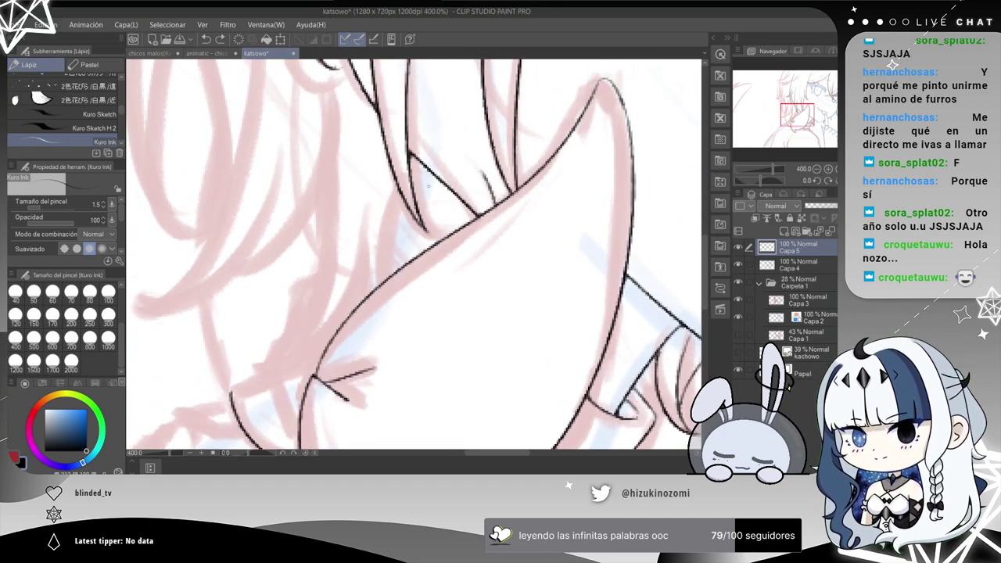
drag(397, 186, 377, 331)
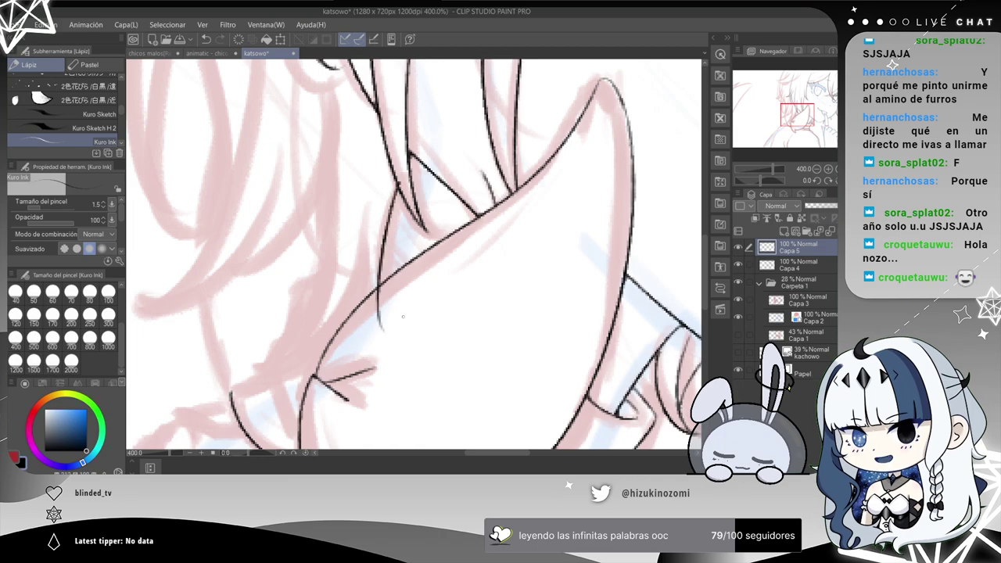
scroll(389, 259, up, 2)
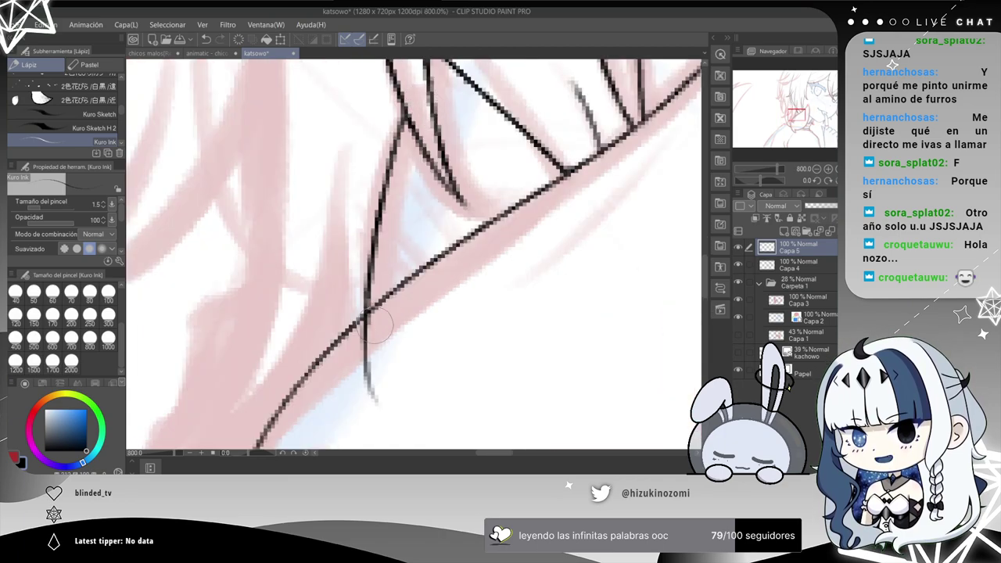
drag(349, 166, 374, 377)
key(ctrl+z)
mouse_move(350, 137)
mouse_down()
mouse_move(340, 304)
mouse_move(374, 387)
mouse_up()
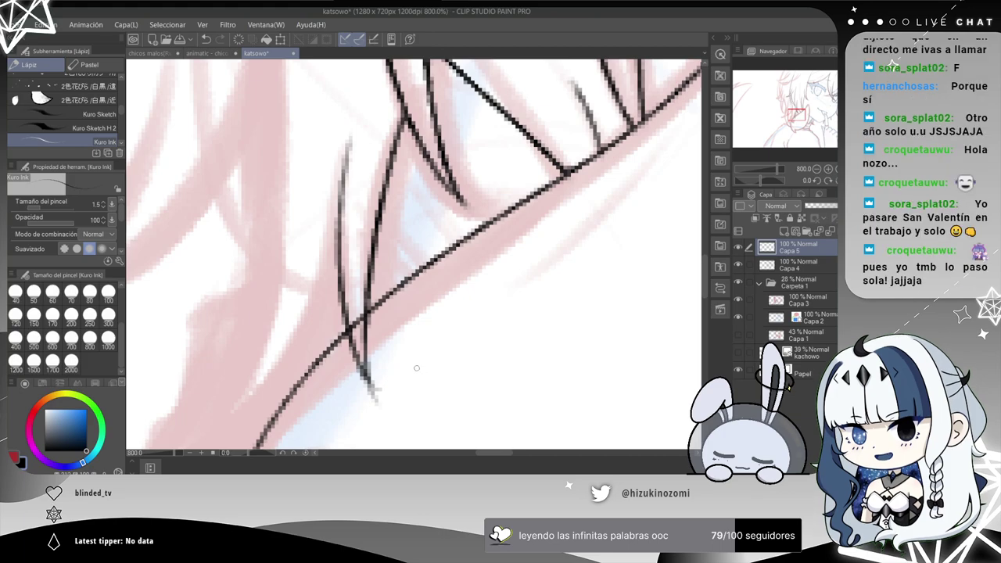
drag(364, 366, 367, 338)
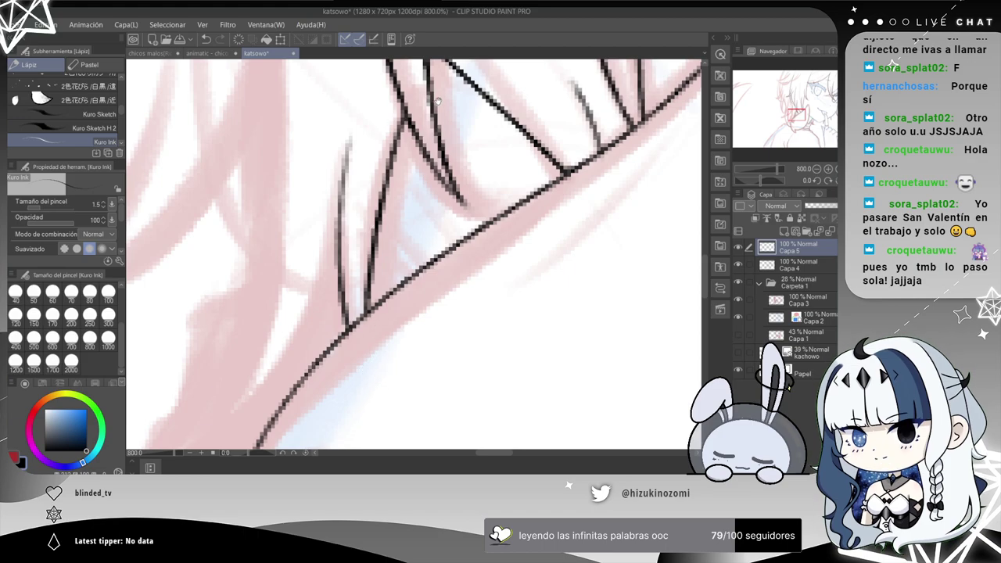
drag(437, 101, 376, 231)
key(ctrl+z)
key(ctrl+z)
key(ctrl+z)
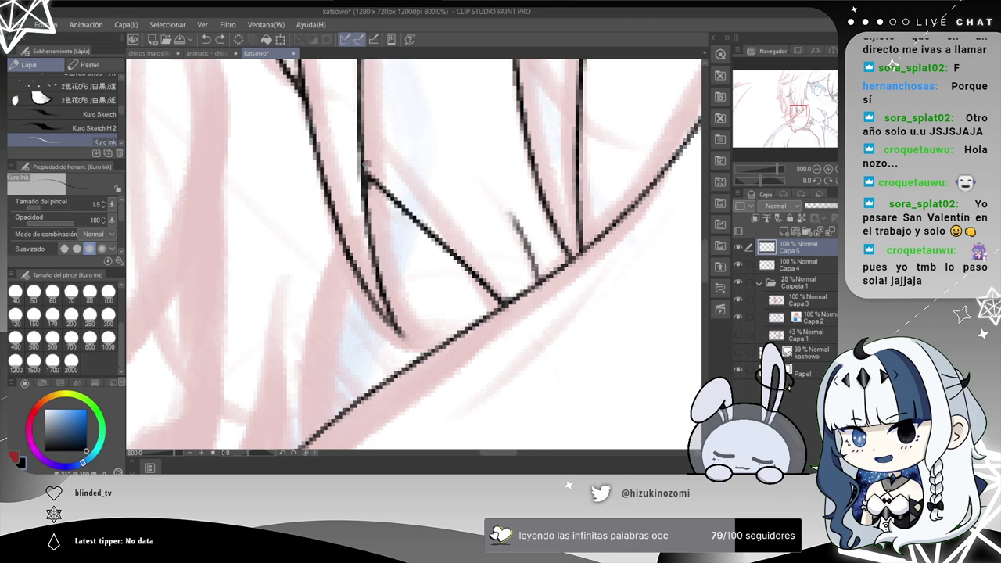
Ink a curved hair line from the junction above the pointed lock down to the large shape's contour, redoing the stroke.
drag(366, 164, 362, 440)
drag(335, 272, 362, 240)
key(ctrl+z)
drag(391, 145, 349, 395)
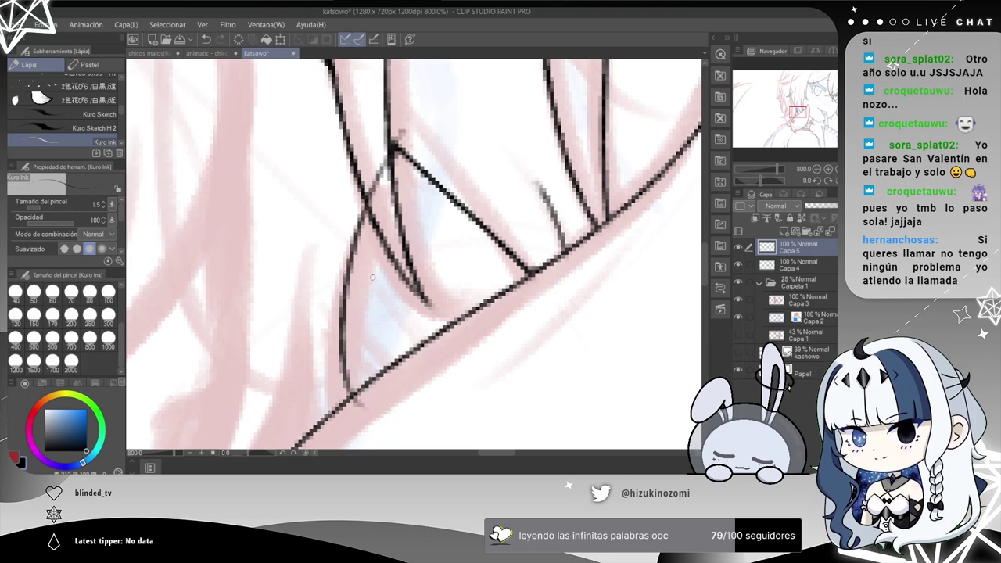
Trim the curved hair line's overshoots at both ends and ink a second curve beside it down to the large shape's contour.
drag(408, 146, 386, 174)
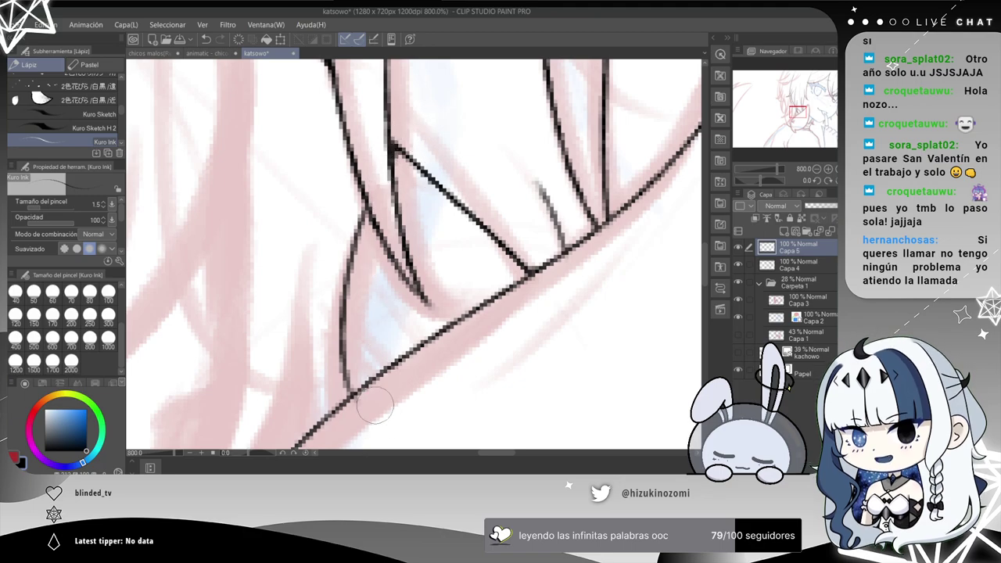
drag(323, 240, 372, 410)
key(ctrl+z)
drag(316, 238, 367, 420)
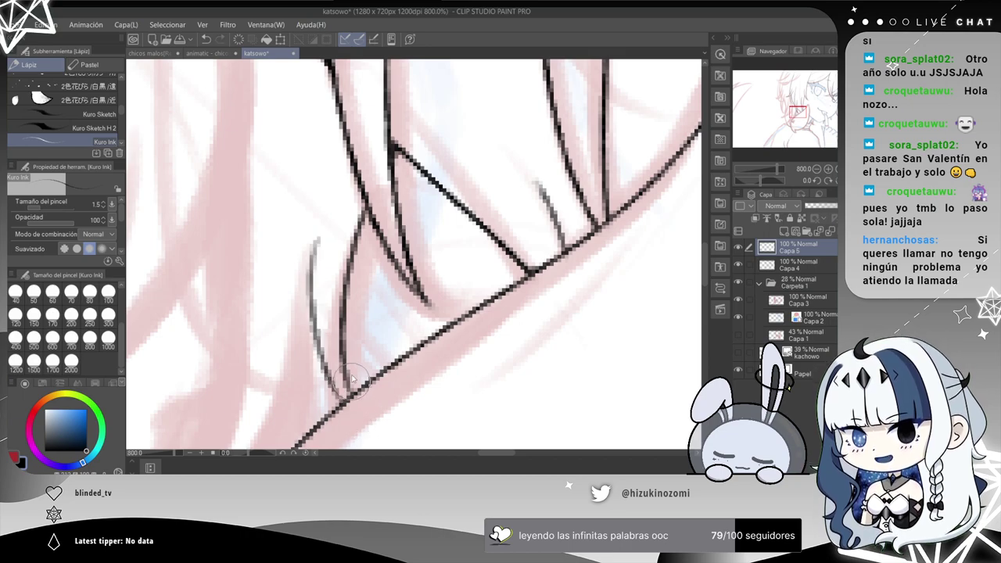
Ink a long curved strand line beyond the small curves, sweeping down to a hooked tip near the large shape's lower corner.
scroll(352, 427, down, 2)
drag(335, 317, 392, 259)
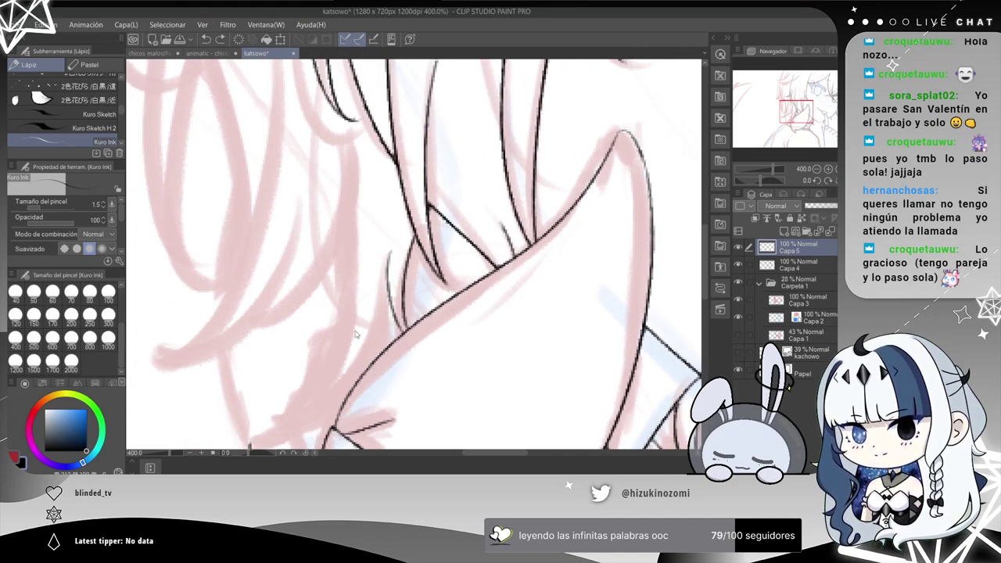
mouse_move(353, 244)
mouse_down()
mouse_move(379, 221)
mouse_move(313, 391)
mouse_up()
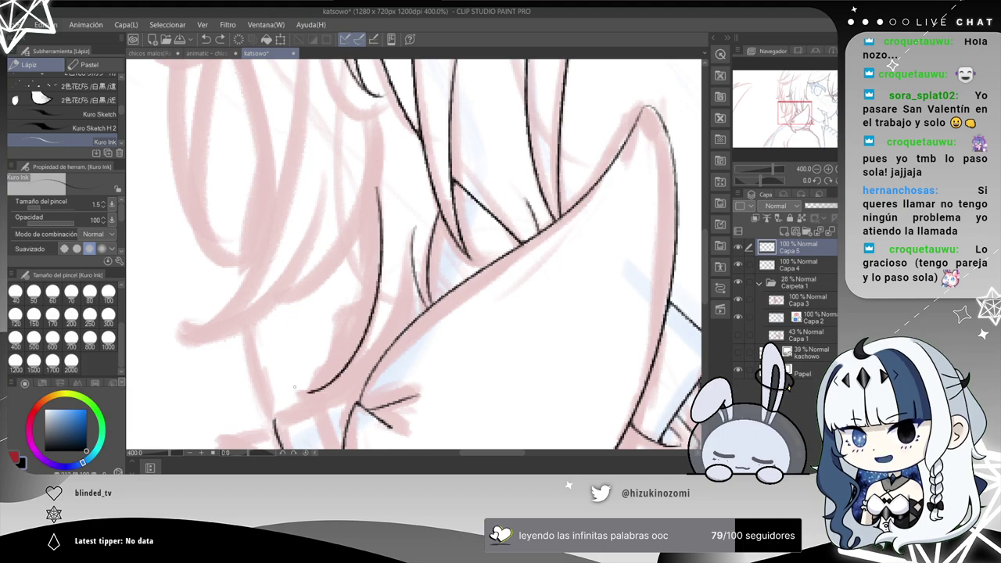
mouse_move(411, 302)
mouse_down()
mouse_move(310, 391)
mouse_move(414, 286)
mouse_up()
key(ctrl+z)
key(ctrl+z)
scroll(405, 377, down, 2)
scroll(423, 352, up, 3)
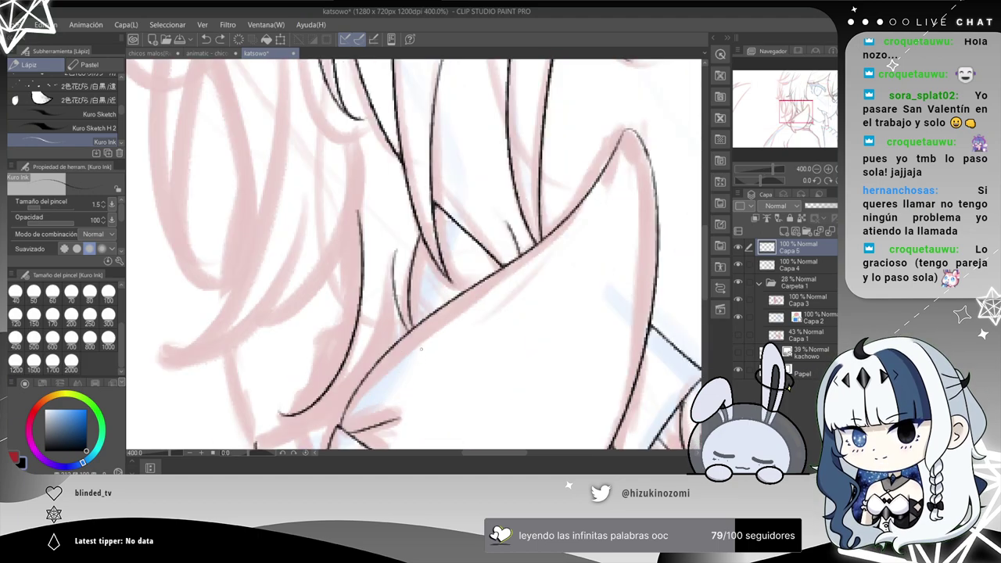
Try to ink the lock's second edge from the small curve down to the long strand line's hooked tip.
drag(400, 357, 385, 250)
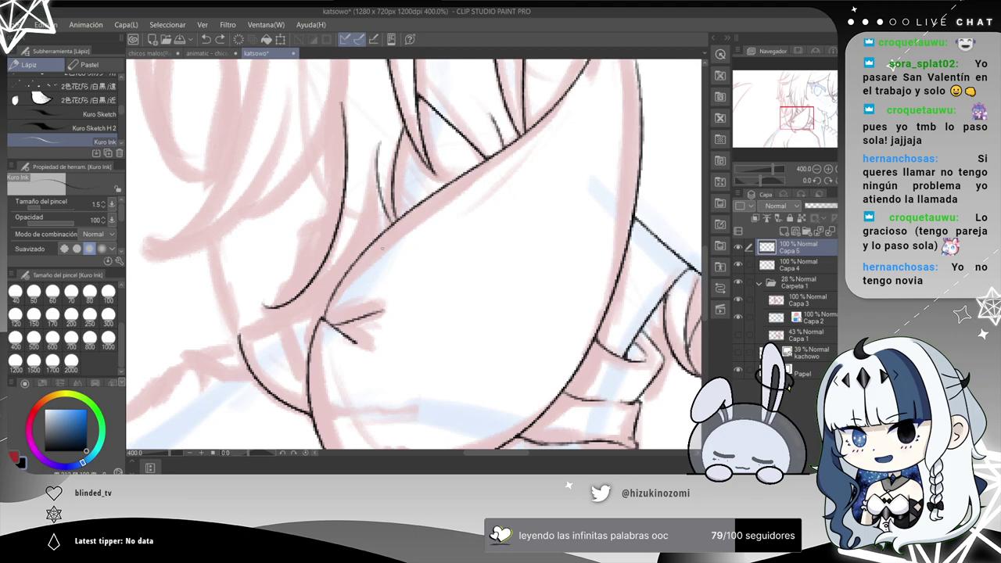
scroll(383, 248, up, 2)
scroll(469, 192, up, 1)
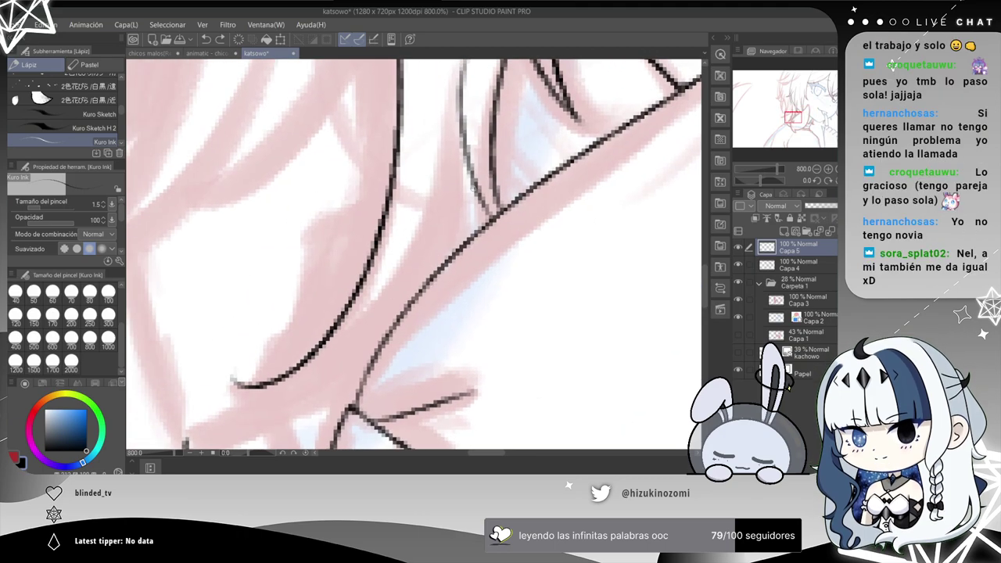
mouse_move(235, 384)
mouse_down()
mouse_move(325, 377)
mouse_move(473, 213)
mouse_move(245, 400)
mouse_move(219, 396)
mouse_up()
key(ctrl+z)
key(ctrl+z)
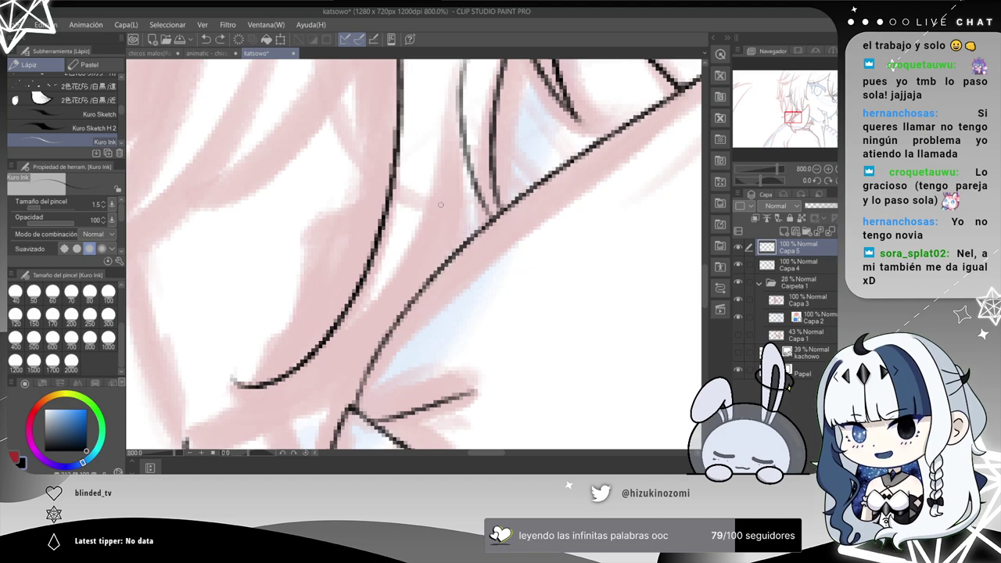
mouse_move(470, 208)
mouse_down()
mouse_move(233, 371)
mouse_move(341, 348)
mouse_move(448, 188)
mouse_move(210, 388)
mouse_up()
key(ctrl+z)
key(ctrl+z)
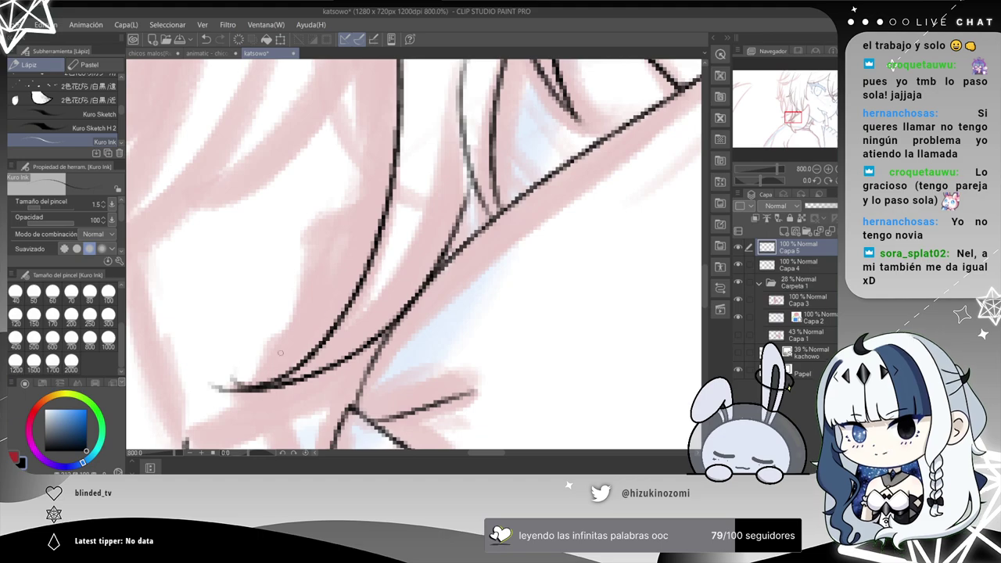
key(ctrl+z)
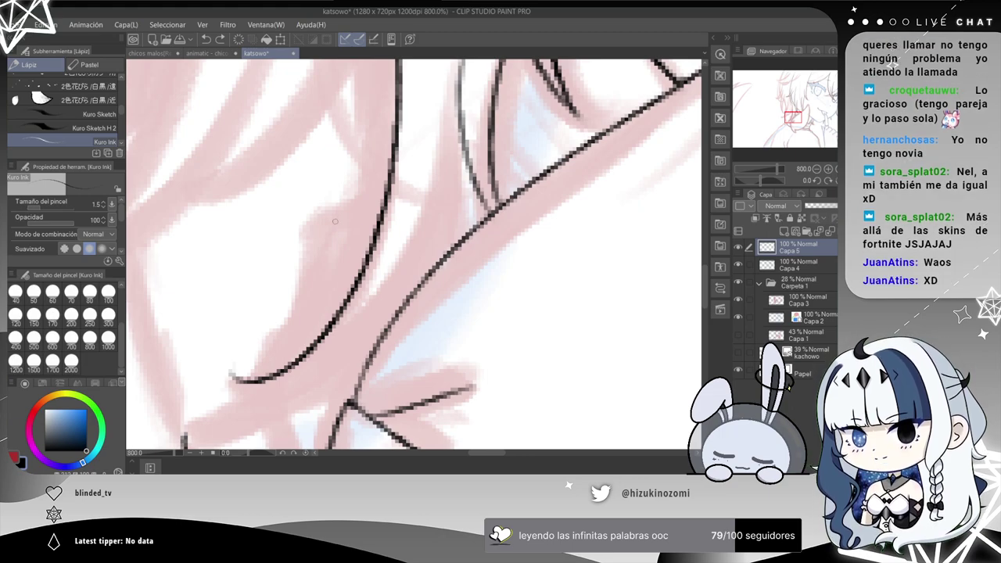
Ink the lock's second edge from the small curve to the long strand line, trimming the hooked tip to a point and cleaning the upper junction.
drag(468, 151, 448, 221)
drag(409, 288, 249, 366)
key(ctrl+z)
mouse_move(463, 149)
mouse_down()
mouse_move(432, 244)
mouse_move(209, 366)
mouse_move(271, 346)
mouse_up()
mouse_move(198, 354)
mouse_down()
mouse_move(275, 357)
mouse_move(222, 364)
mouse_move(218, 353)
mouse_move(261, 368)
mouse_move(237, 379)
mouse_up()
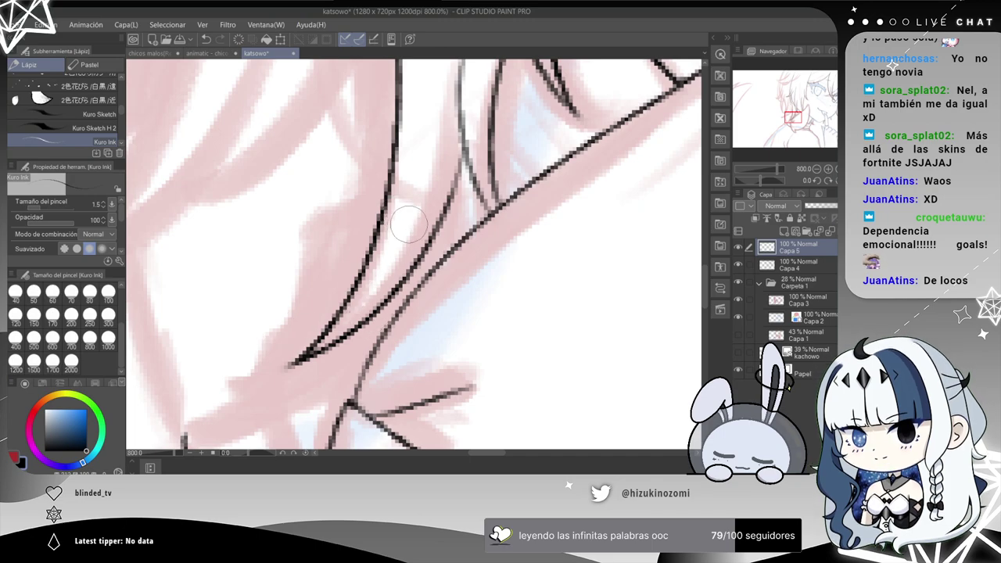
scroll(448, 180, up, 2)
drag(499, 183, 505, 146)
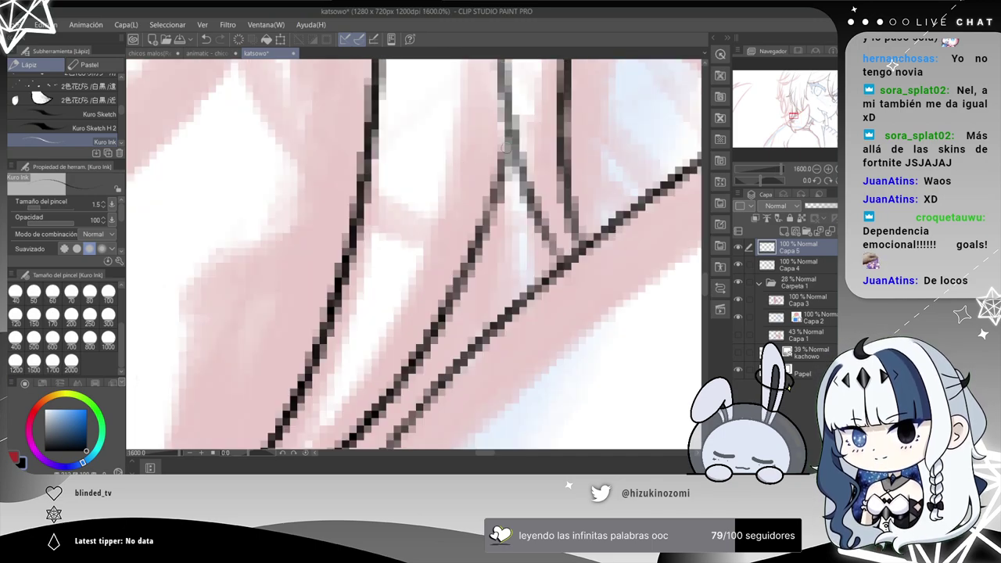
scroll(510, 160, down, 2)
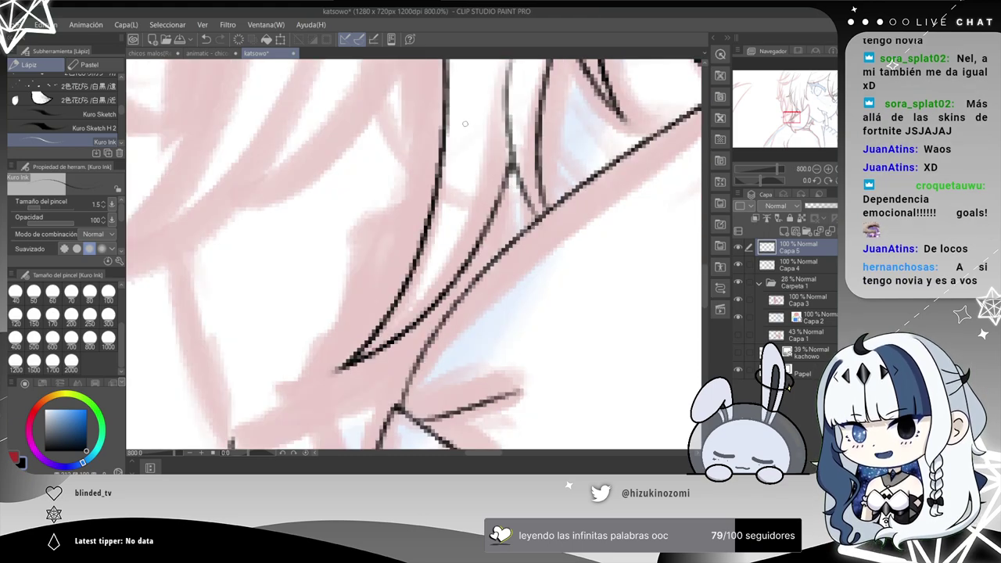
Ink a long curved line for the outer hanging lock down to its sketched hooked tip, redoing the stroke until it follows the sketch.
scroll(463, 125, down, 1)
mouse_move(454, 117)
mouse_down()
mouse_move(429, 191)
mouse_move(348, 140)
mouse_move(413, 161)
mouse_up()
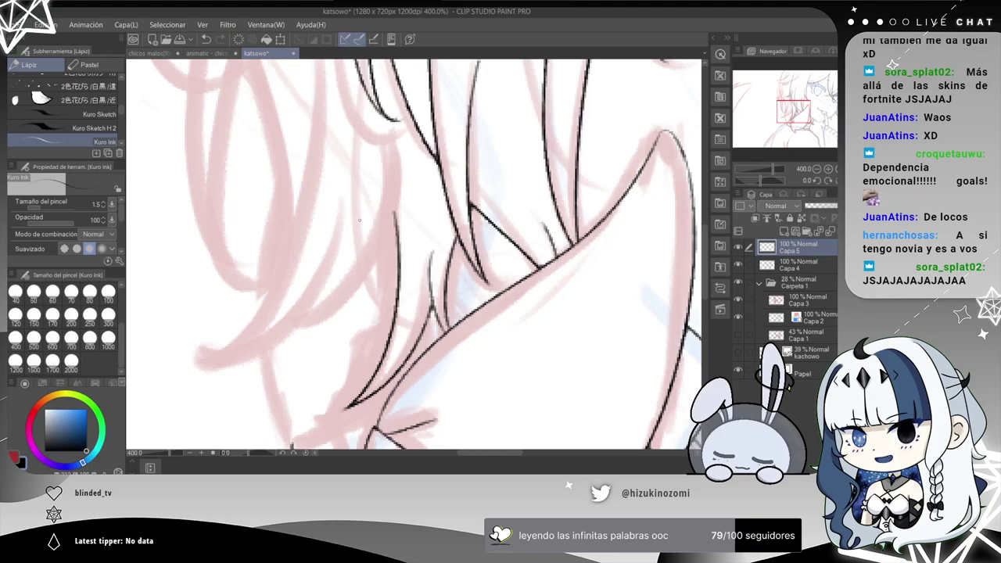
scroll(359, 222, down, 3)
scroll(396, 213, up, 3)
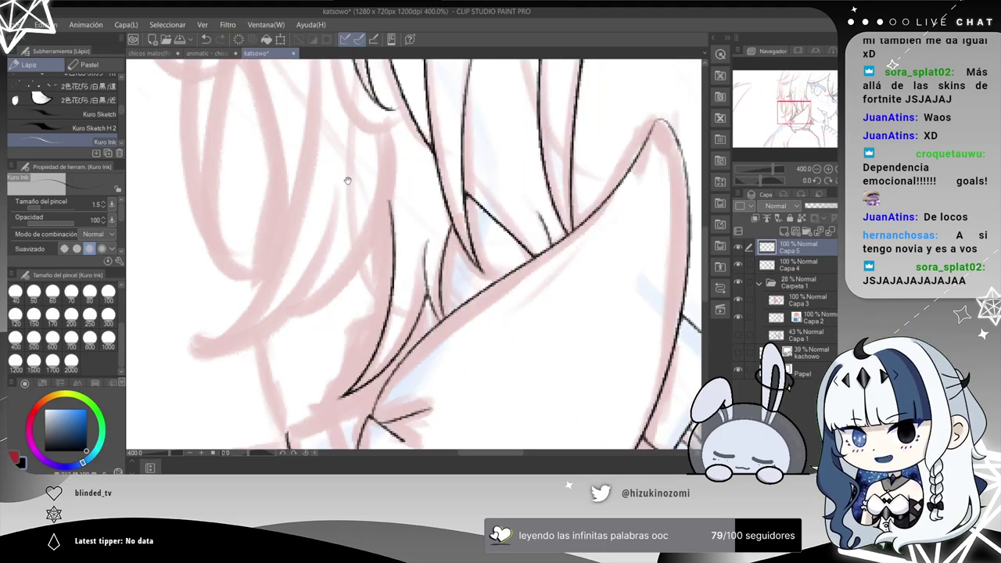
mouse_move(321, 170)
mouse_down()
mouse_move(353, 188)
mouse_move(382, 226)
mouse_up()
mouse_move(377, 86)
mouse_down()
mouse_move(346, 291)
mouse_move(231, 387)
mouse_up()
key(ctrl+z)
mouse_move(379, 105)
mouse_down()
mouse_move(269, 395)
mouse_move(246, 392)
mouse_up()
key(ctrl+z)
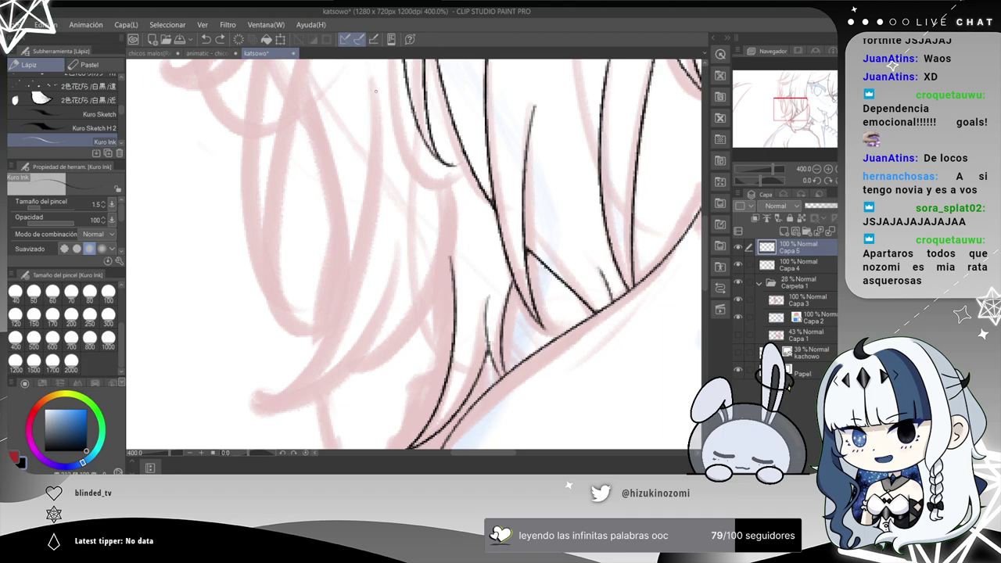
drag(375, 92, 240, 429)
key(ctrl+z)
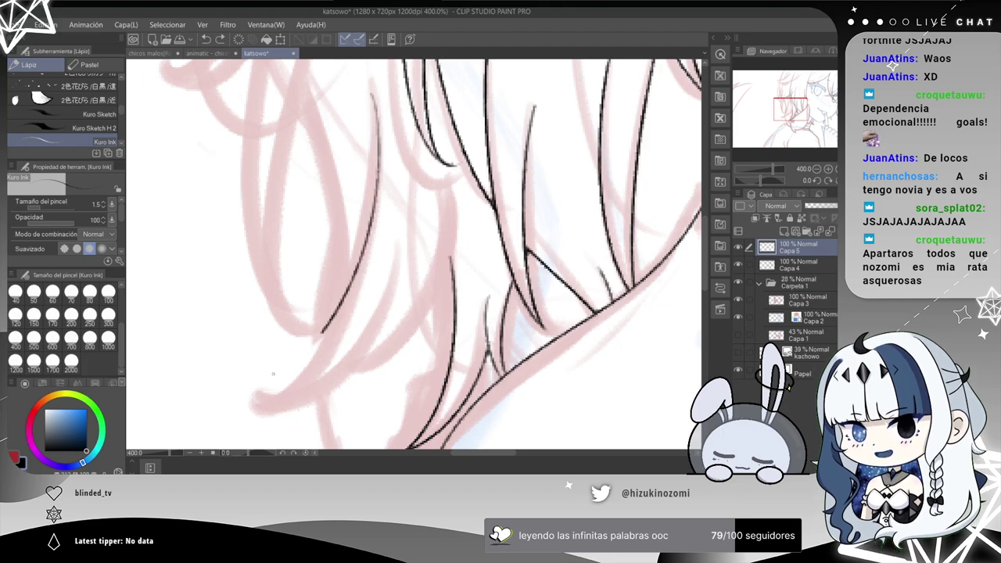
key(ctrl+z)
drag(274, 404, 356, 103)
key(ctrl+z)
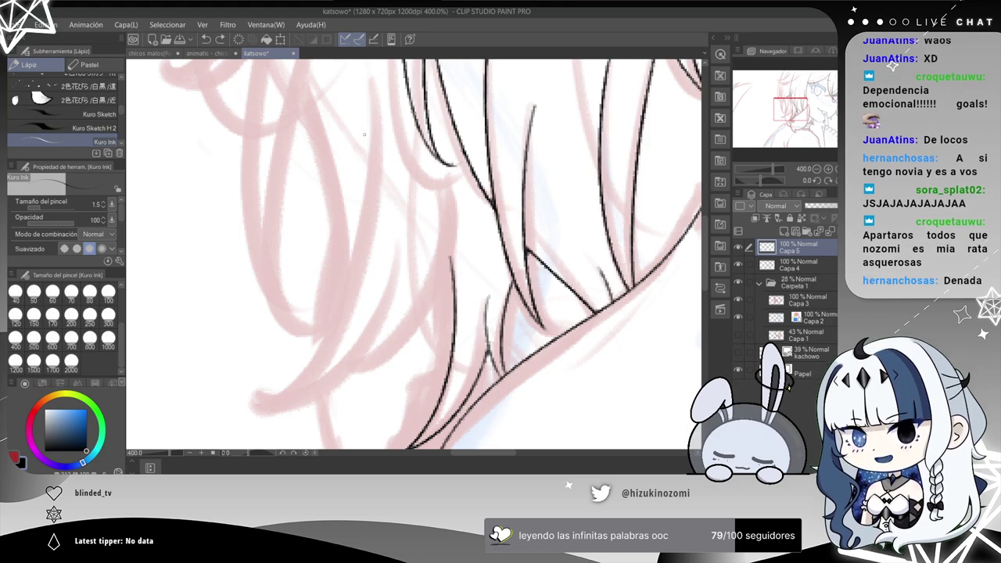
mouse_move(370, 97)
mouse_down()
mouse_move(344, 242)
mouse_move(225, 408)
mouse_up()
key(ctrl+z)
drag(373, 94, 241, 399)
key(ctrl+z)
mouse_move(372, 82)
mouse_down()
mouse_move(379, 240)
mouse_move(252, 429)
mouse_up()
key(ctrl+z)
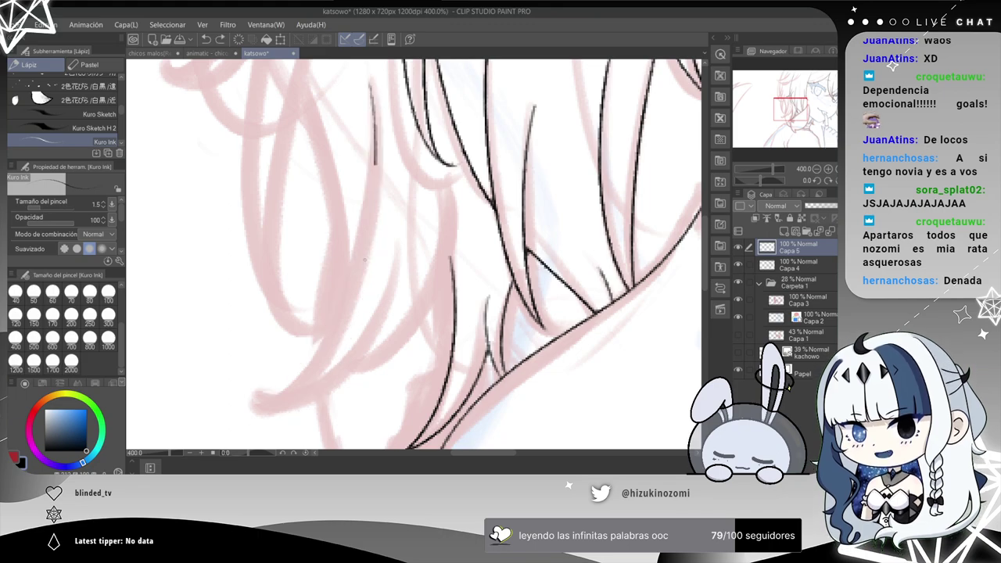
drag(373, 117, 246, 413)
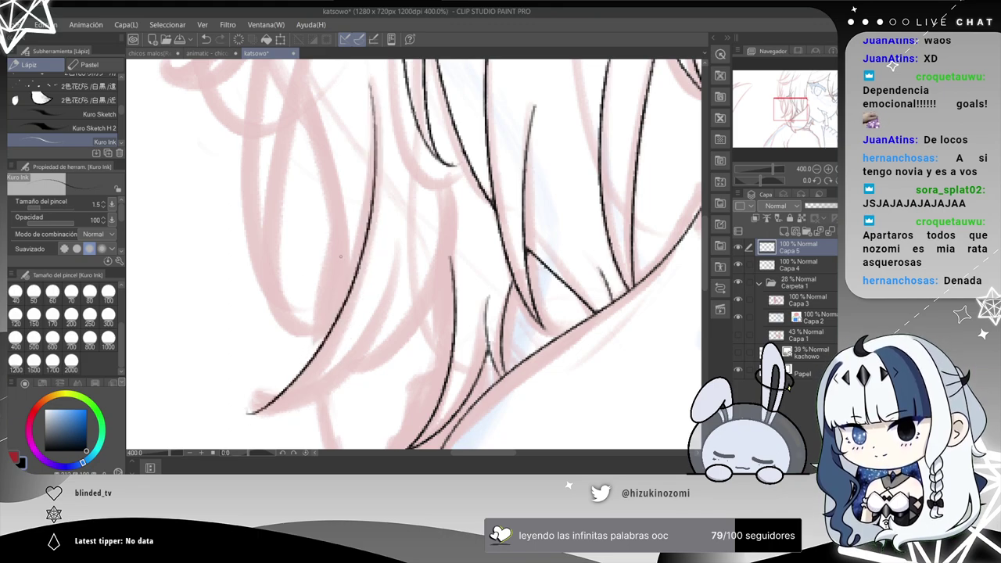
key(ctrl+z)
drag(372, 81, 274, 403)
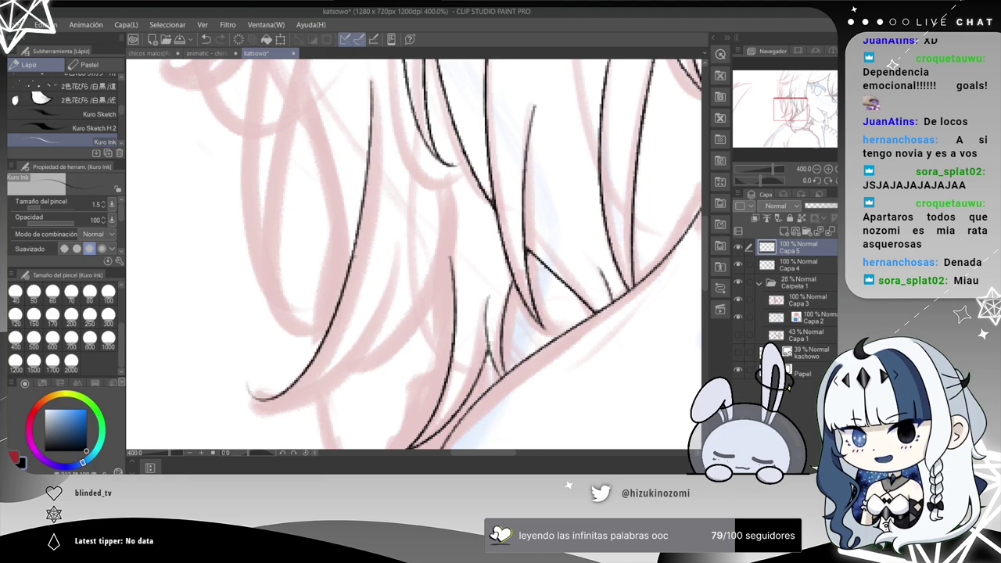
key(ctrl+z)
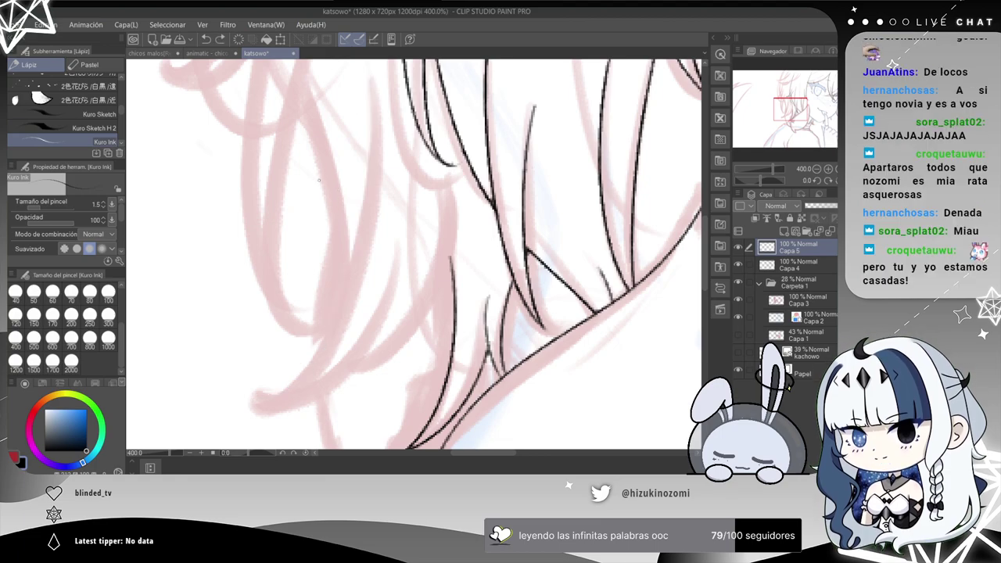
drag(380, 185, 260, 396)
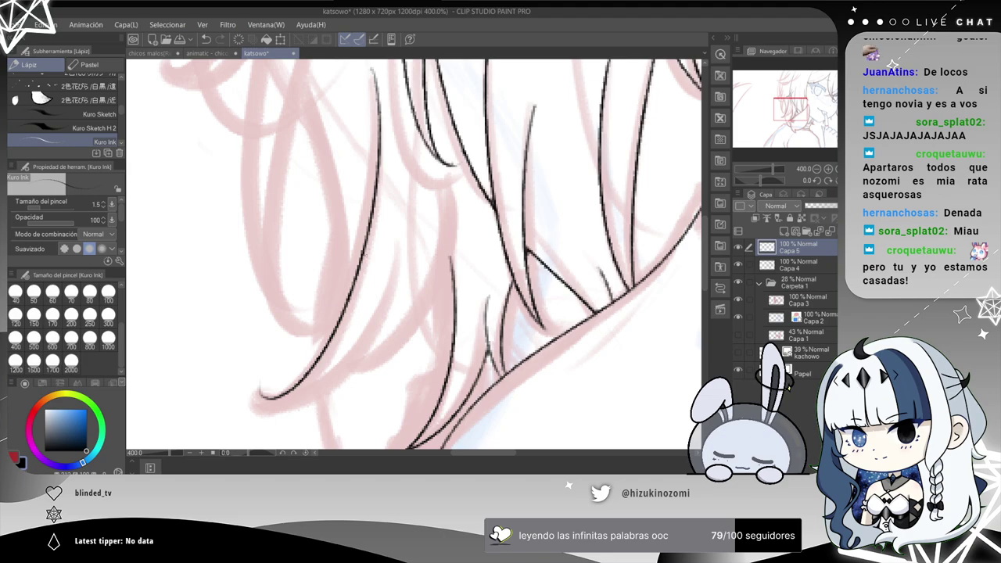
Ink the outer lock's inner edge as a curve meeting the long line, redoing the stroke, and trim the hooked tip to a point.
scroll(375, 300, up, 1)
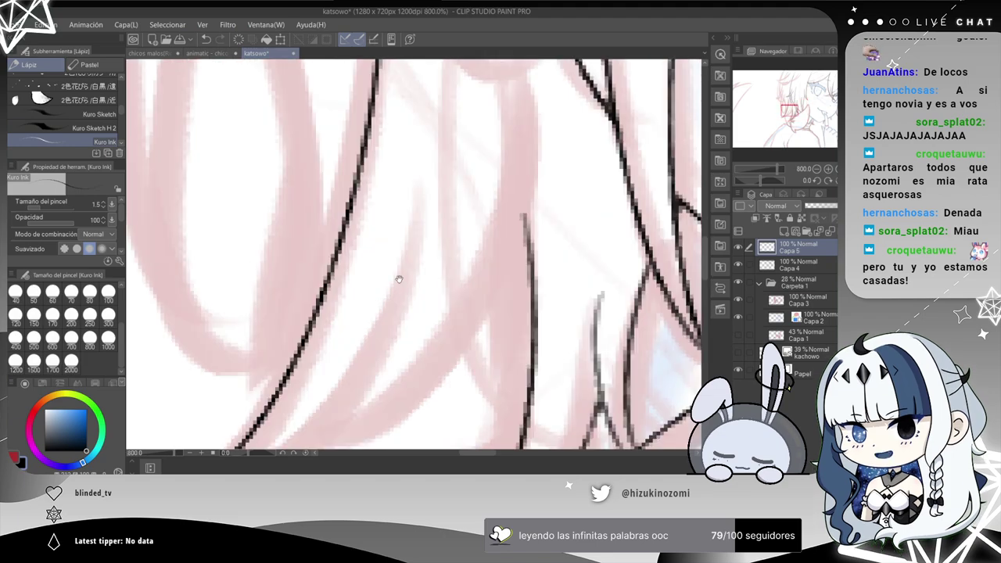
scroll(398, 275, up, 1)
drag(499, 94, 219, 395)
key(ctrl+z)
mouse_move(500, 85)
mouse_down()
mouse_move(344, 345)
mouse_move(214, 388)
mouse_up()
key(ctrl+z)
drag(507, 62, 248, 407)
key(ctrl+z)
drag(499, 81, 199, 387)
key(ctrl+z)
mouse_move(501, 79)
mouse_down()
mouse_move(256, 363)
mouse_move(217, 366)
mouse_move(376, 327)
mouse_move(197, 407)
mouse_up()
key(ctrl+z)
key(ctrl+z)
drag(503, 64, 225, 372)
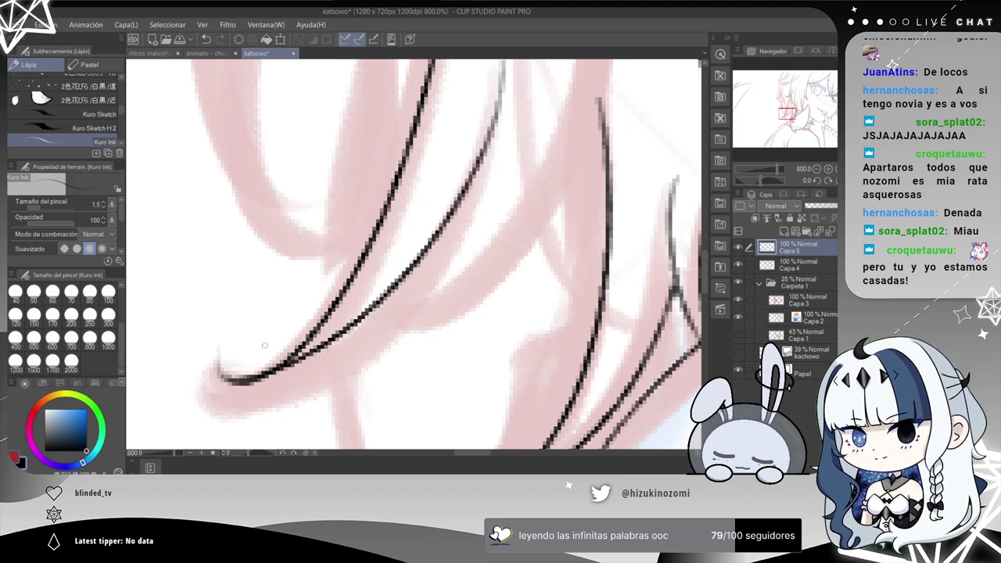
mouse_move(220, 337)
mouse_down()
mouse_move(253, 358)
mouse_move(211, 375)
mouse_move(191, 368)
mouse_move(226, 353)
mouse_move(240, 375)
mouse_up()
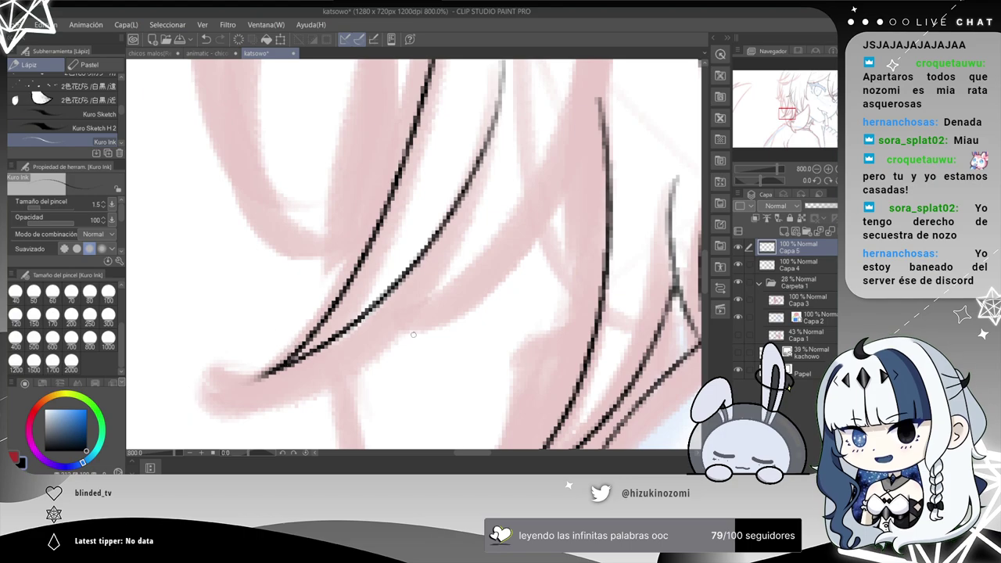
Ink a curve from below the small curled lock across to the outer lock's inner edge, redoing the stroke until it fits the sketch.
scroll(491, 210, down, 2)
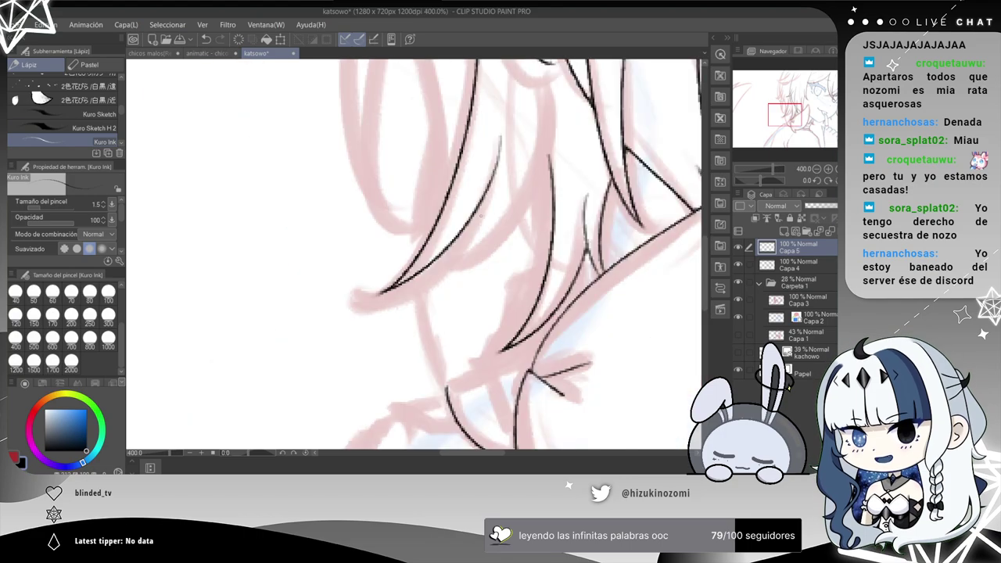
drag(484, 220, 410, 321)
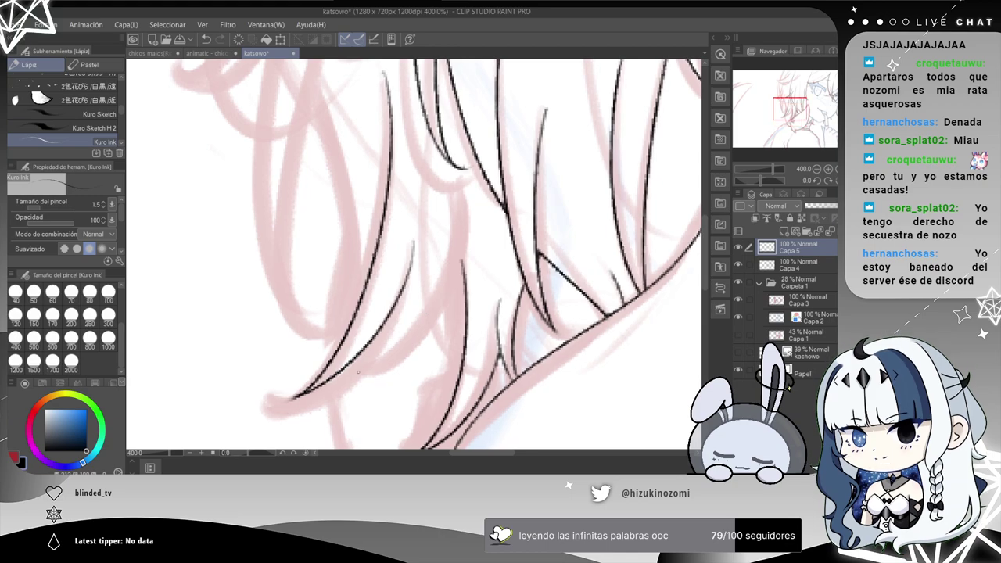
drag(460, 166, 348, 376)
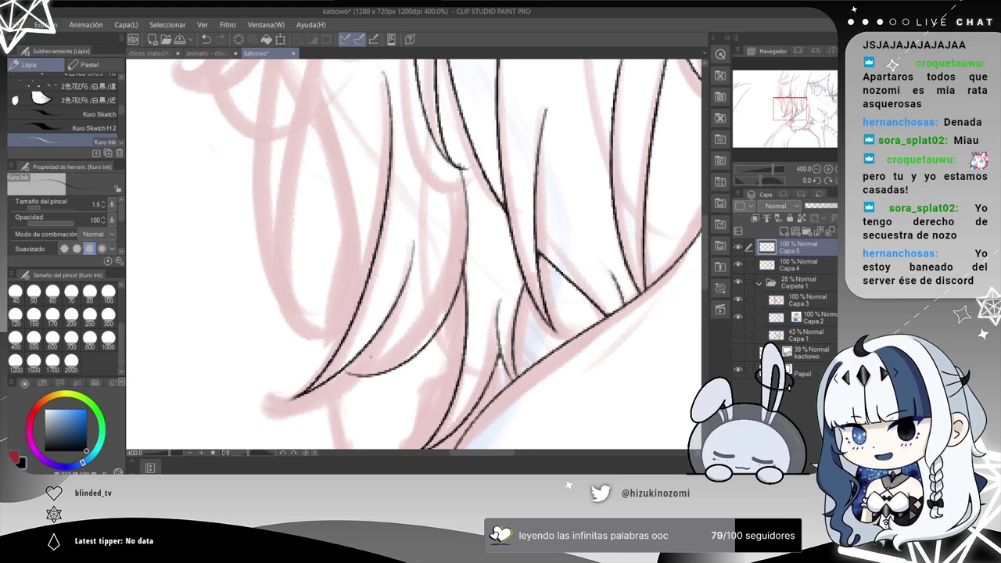
key(ctrl+z)
mouse_move(457, 175)
mouse_down()
mouse_move(399, 374)
mouse_move(317, 394)
mouse_move(452, 148)
mouse_move(349, 391)
mouse_move(331, 399)
mouse_up()
key(ctrl+z)
key(ctrl+z)
key(ctrl+z)
drag(465, 192, 322, 372)
key(ctrl+z)
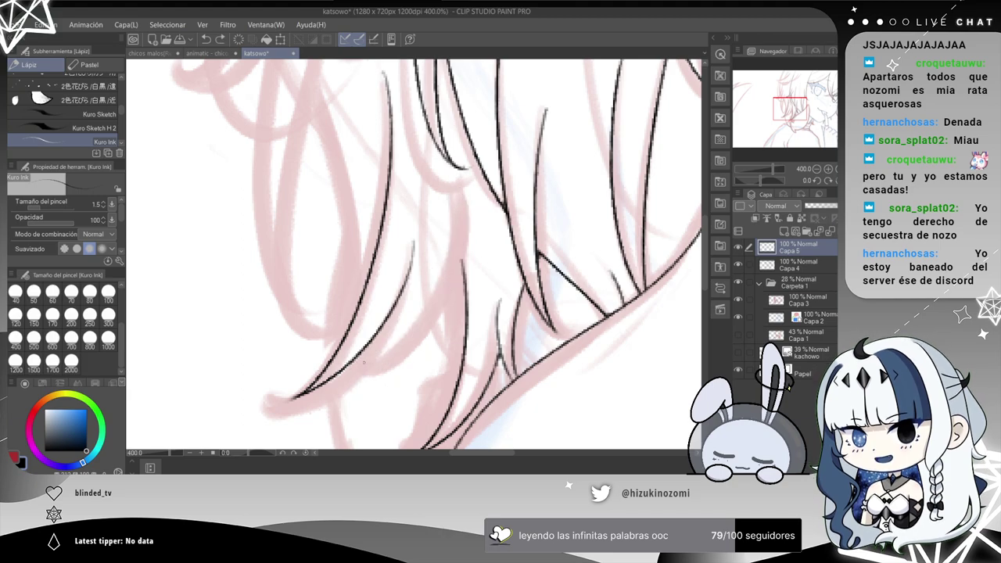
drag(477, 239, 359, 364)
key(ctrl+z)
drag(450, 166, 353, 365)
key(ctrl+z)
drag(449, 184, 456, 231)
key(ctrl+z)
drag(464, 190, 342, 380)
Try to ink a short line from the new curve's lower end up across the outer lock.
scroll(376, 349, up, 3)
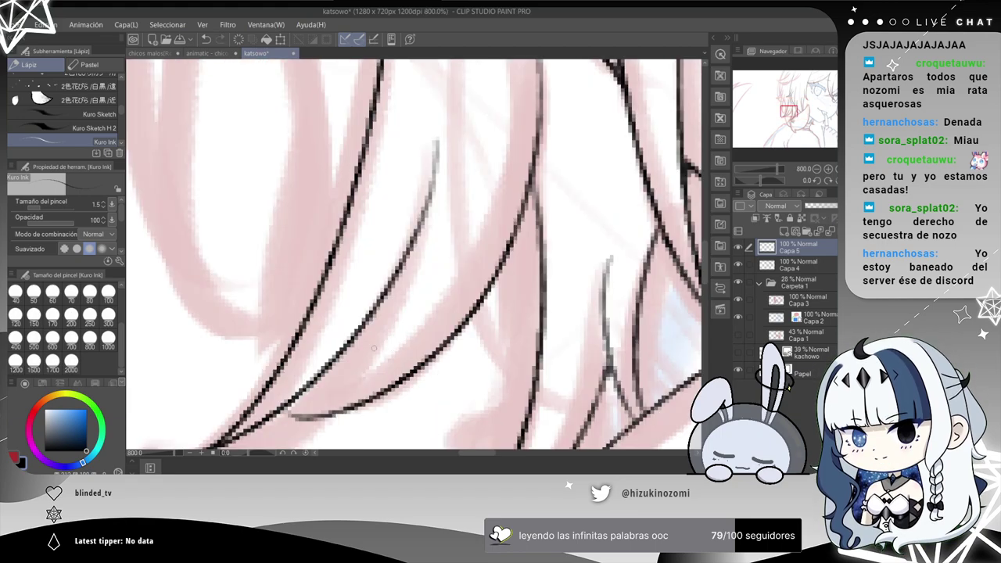
drag(298, 374, 356, 288)
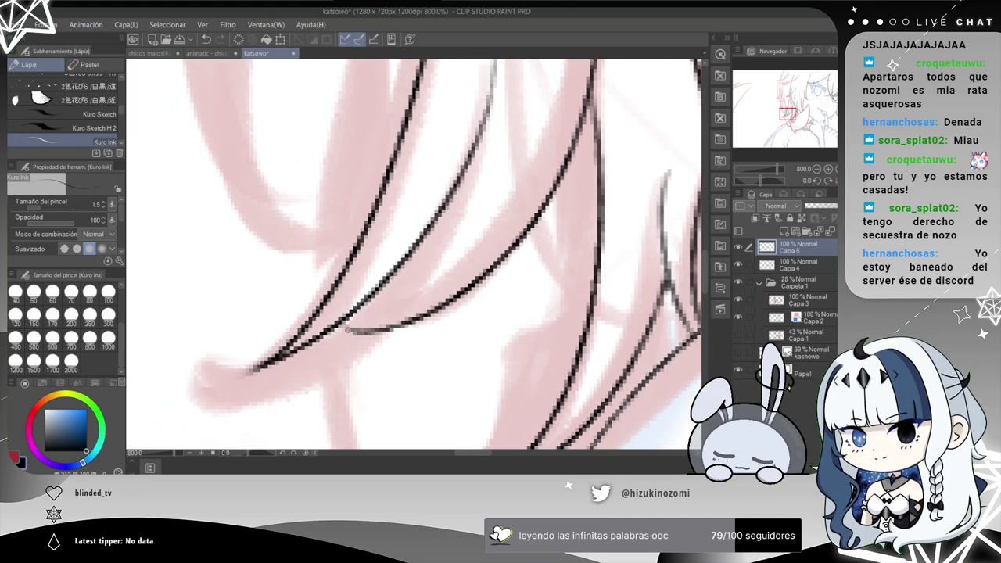
drag(352, 333, 317, 244)
key(ctrl+z)
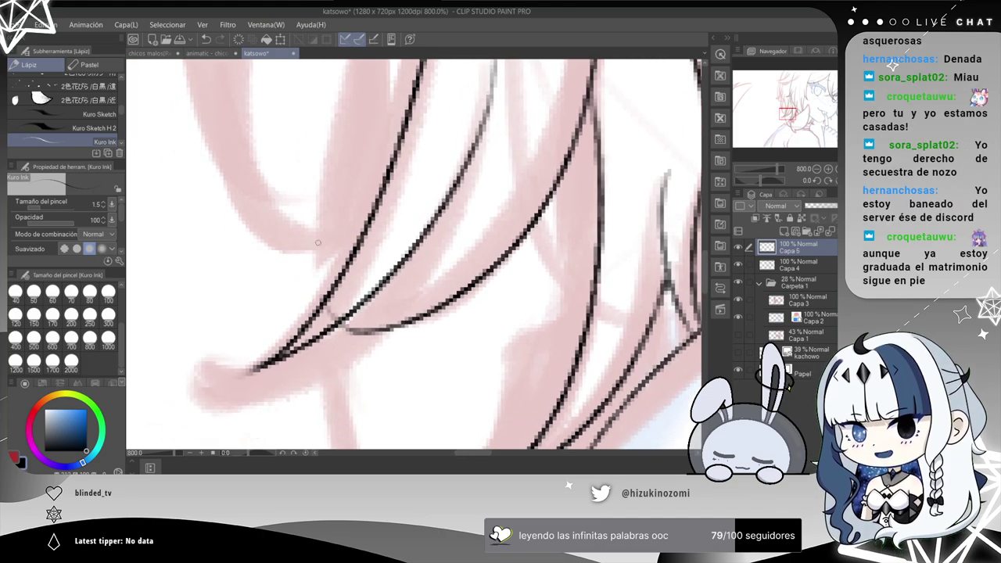
key(ctrl+z)
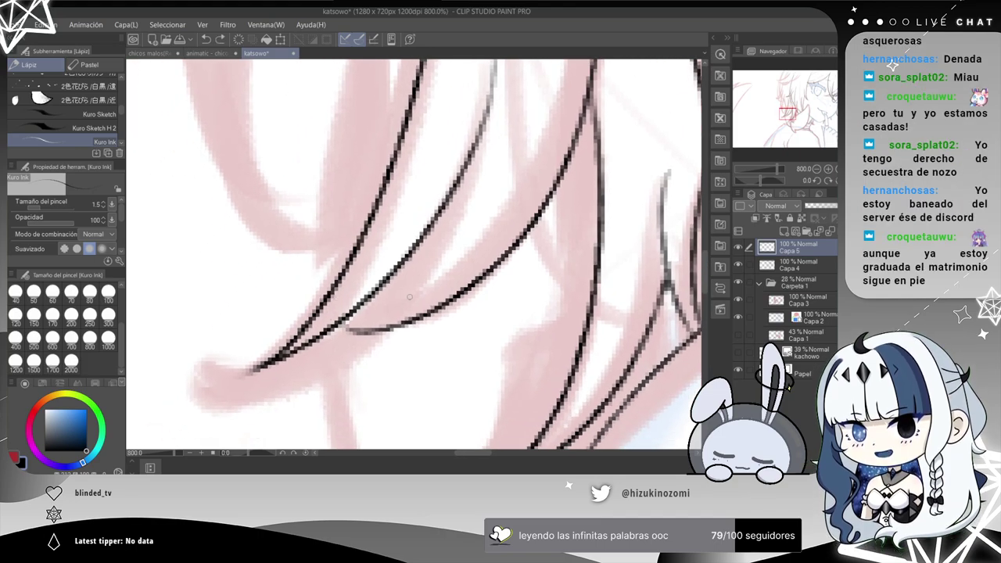
Add a new layer above Capa 5.
click(768, 222)
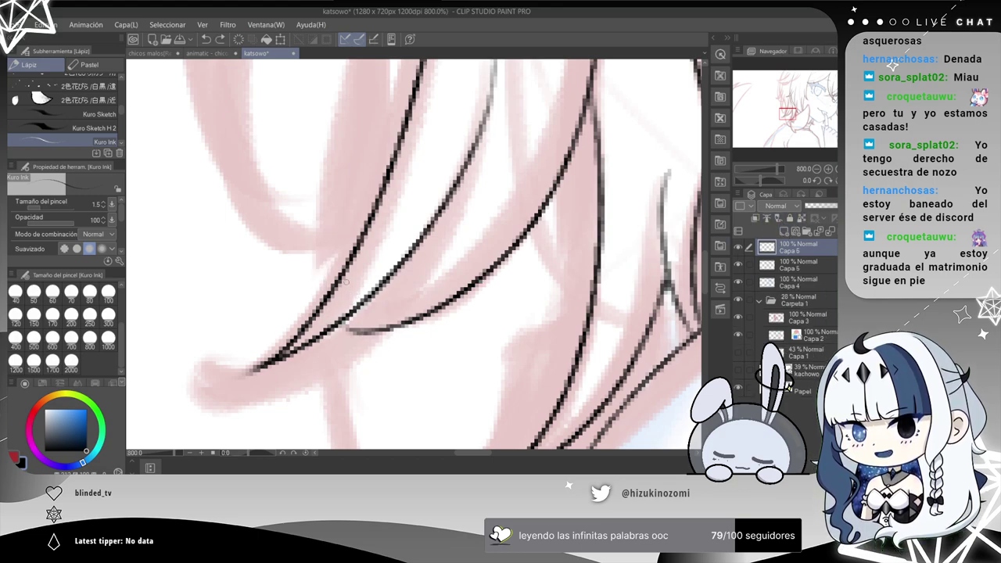
Try to ink a short connecting line on the new layer, between the inked curve's lower end and the area above the outer lock's tip.
drag(343, 215, 374, 349)
key(ctrl+z)
drag(347, 206, 362, 337)
key(ctrl+z)
drag(351, 192, 370, 336)
key(ctrl+z)
mouse_move(344, 207)
mouse_down()
mouse_move(316, 296)
mouse_move(374, 340)
mouse_move(331, 178)
mouse_up()
key(ctrl+z)
key(ctrl+z)
drag(369, 334, 321, 200)
key(ctrl+z)
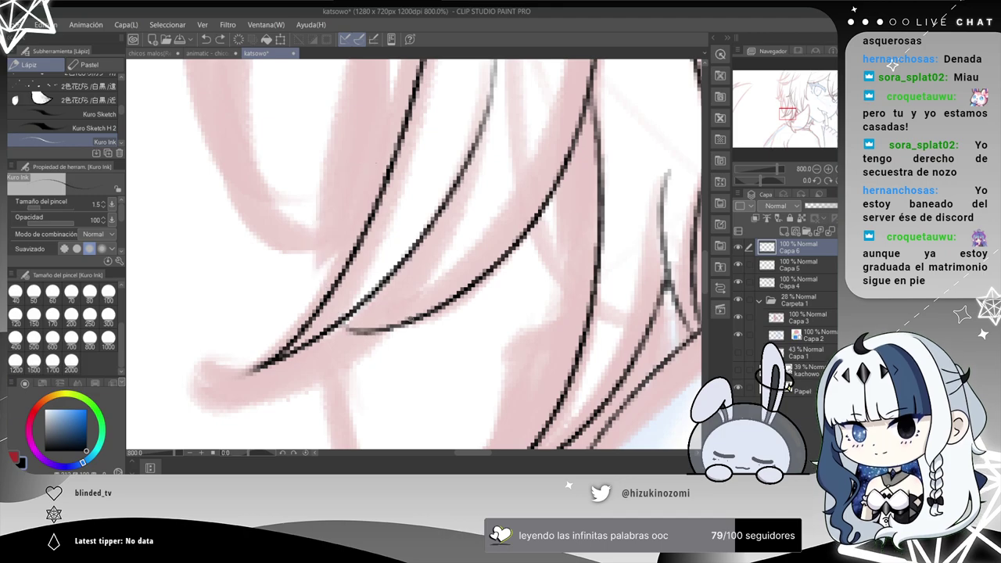
Try to ink a long curve from the lower curve's end up across the outer lock, and undo it together with the new layer.
drag(413, 319, 244, 146)
key(ctrl+z)
mouse_move(399, 324)
mouse_down()
mouse_move(294, 247)
mouse_move(300, 201)
mouse_up()
scroll(357, 300, down, 2)
scroll(384, 263, up, 2)
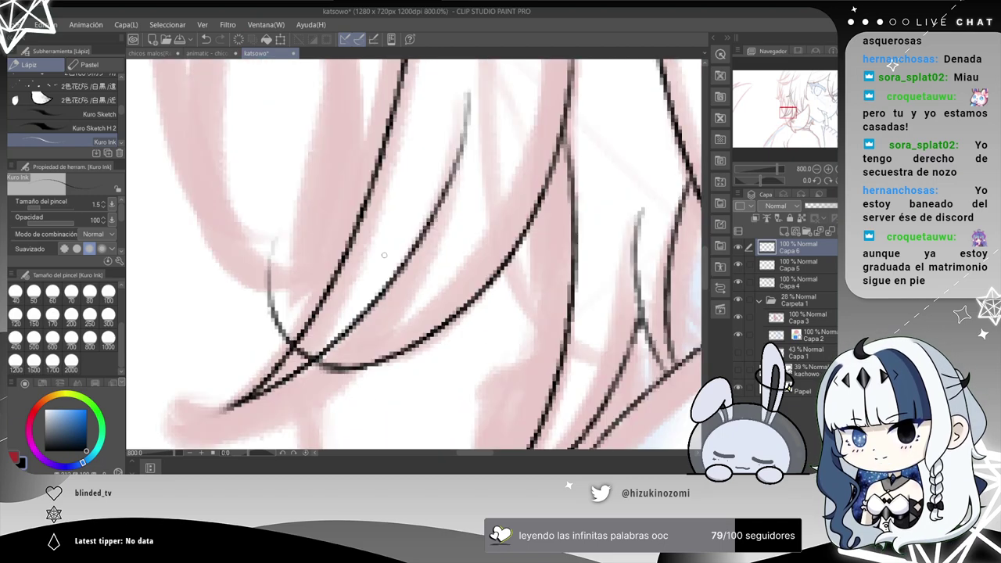
mouse_move(319, 340)
mouse_down()
mouse_move(350, 351)
mouse_move(308, 356)
mouse_up()
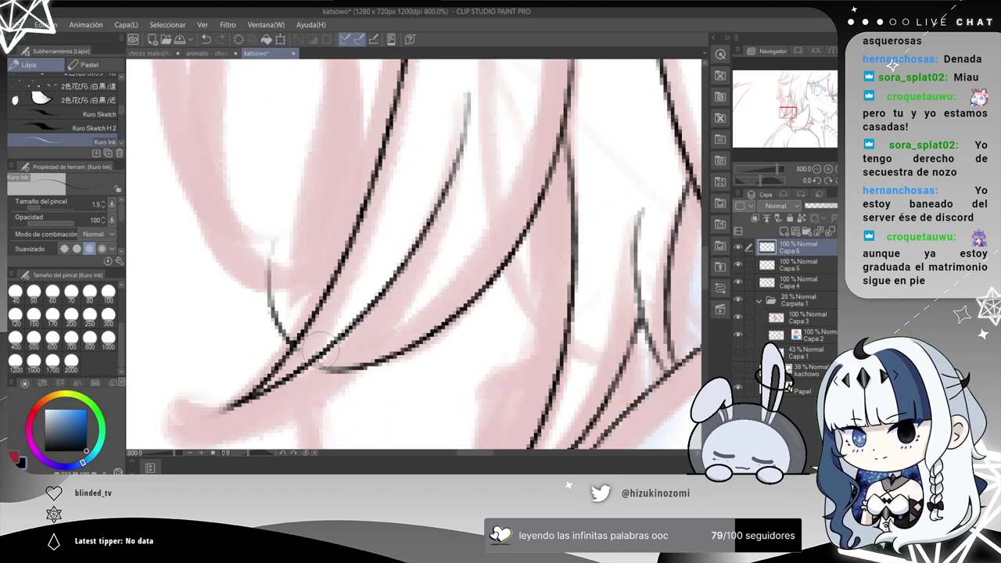
key(ctrl+z)
key(ctrl+z)
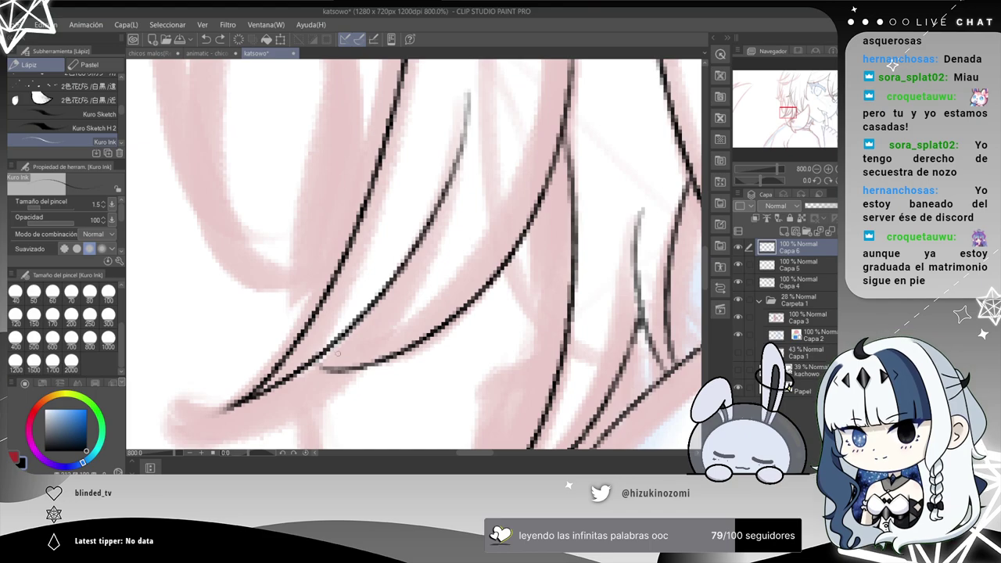
drag(368, 366, 262, 158)
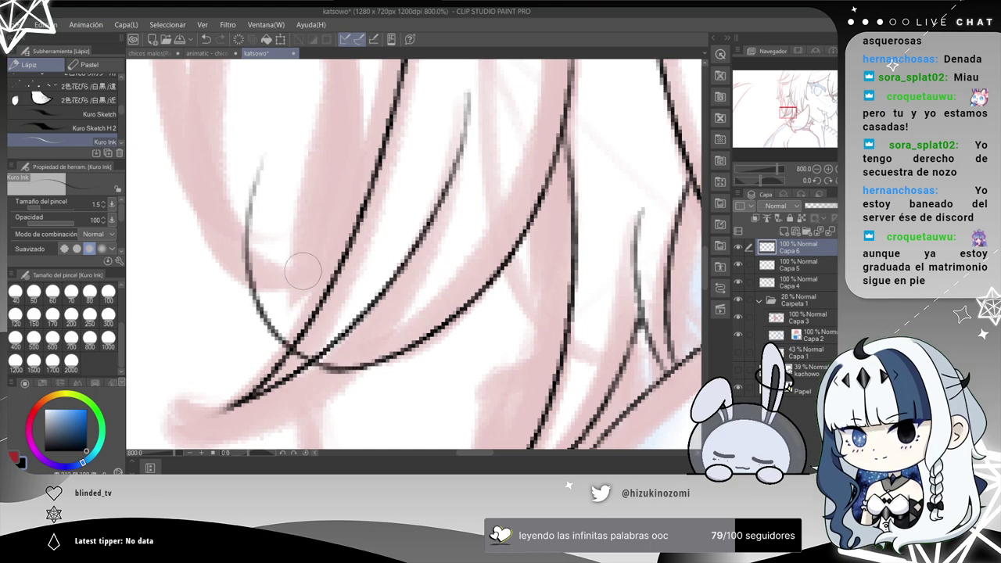
key(ctrl+minus)
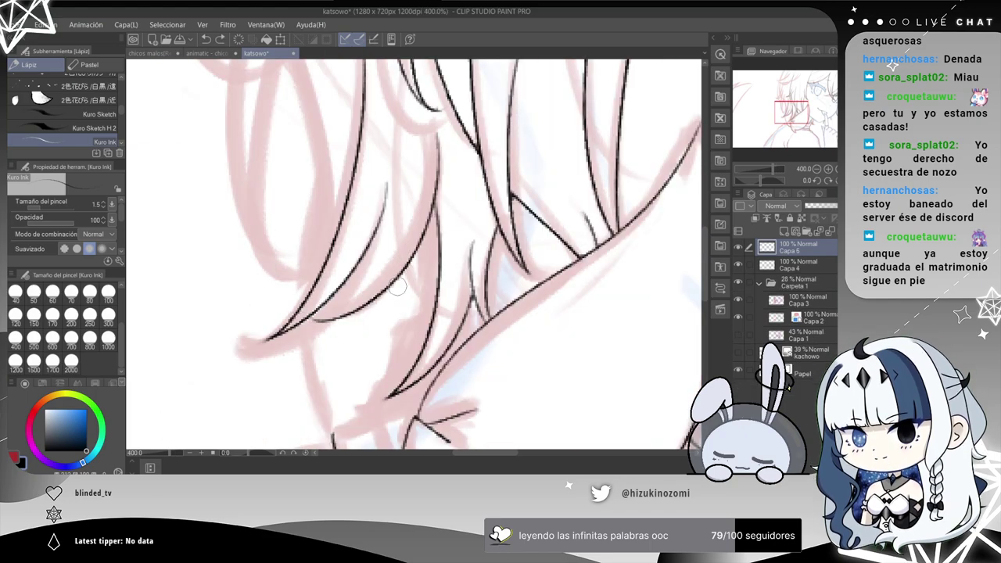
scroll(380, 295, up, 2)
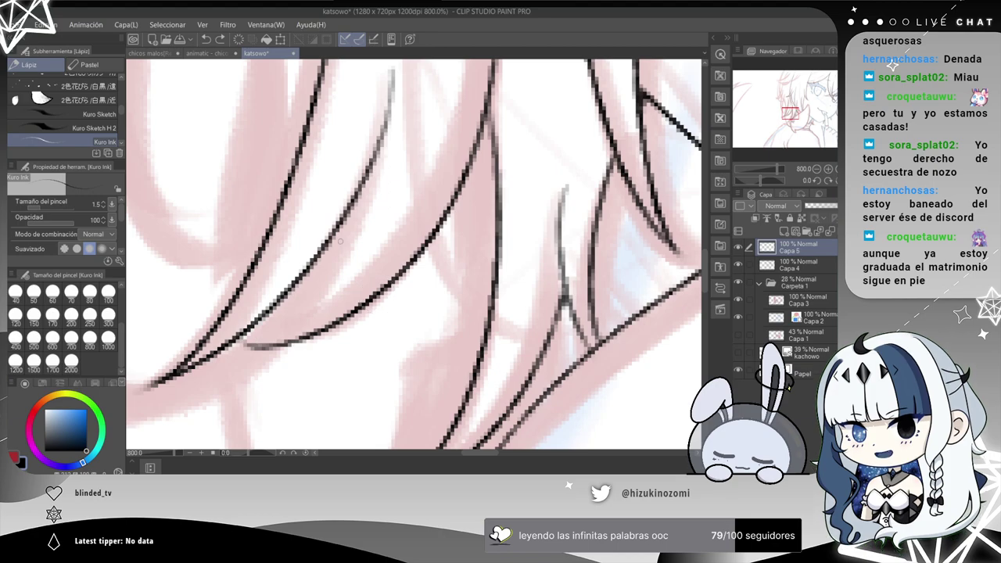
Redraw the curve from below the small curled lock down to the outer lock's inner edge, retrying until it follows the sketch.
key(ctrl+z)
scroll(344, 287, down, 2)
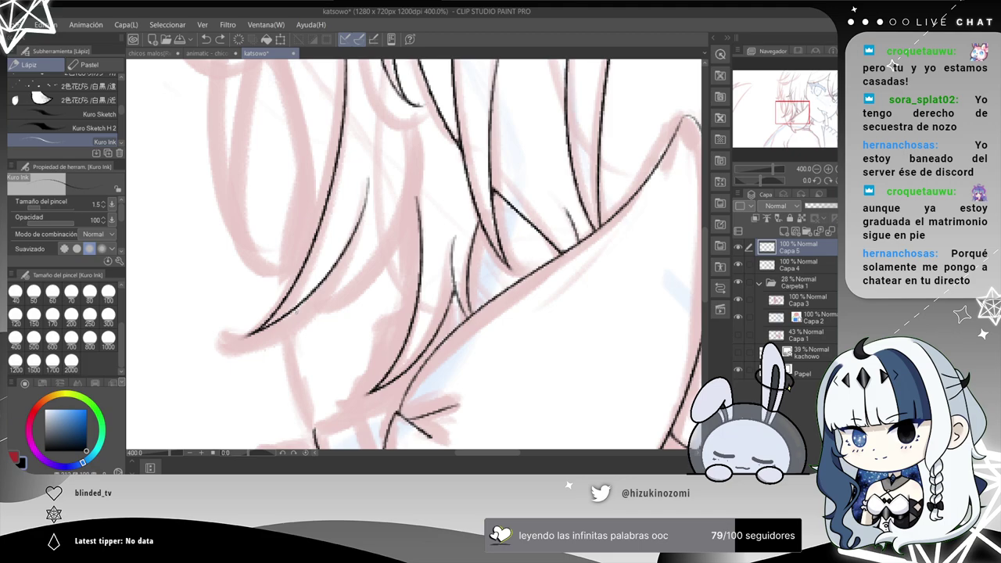
drag(390, 219, 286, 317)
key(ctrl+z)
mouse_move(421, 133)
mouse_down()
mouse_move(330, 323)
mouse_move(263, 350)
mouse_up()
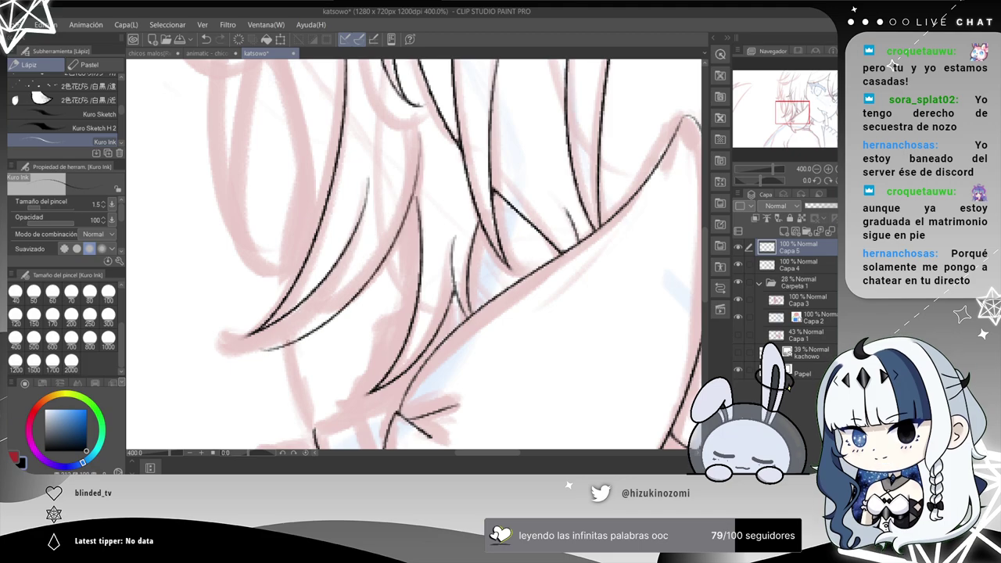
key(ctrl+z)
mouse_move(429, 114)
mouse_down()
mouse_move(289, 318)
mouse_move(426, 124)
mouse_up()
key(ctrl+z)
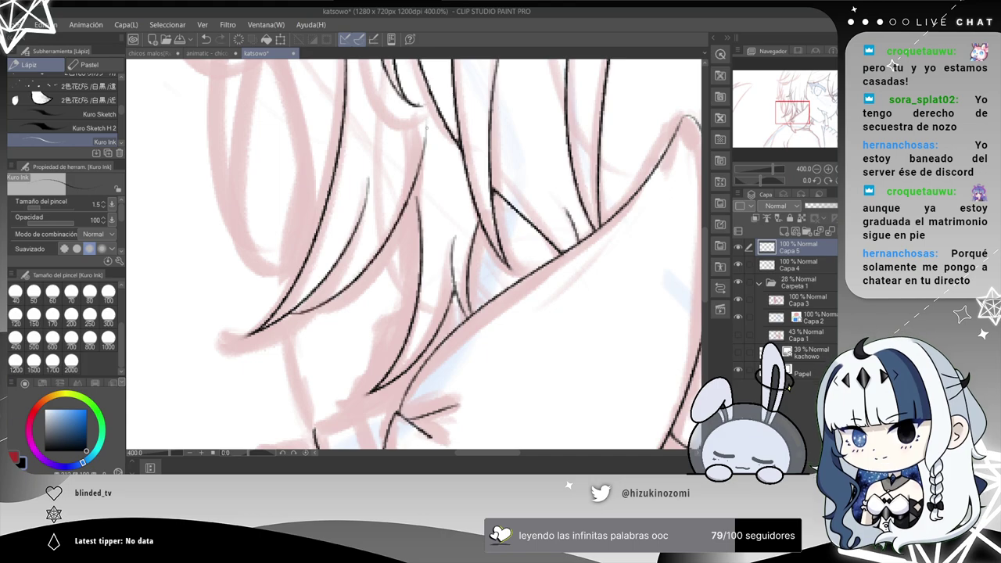
key(ctrl+z)
mouse_move(290, 315)
mouse_down()
mouse_move(377, 239)
mouse_move(421, 117)
mouse_move(271, 335)
mouse_move(310, 324)
mouse_up()
key(ctrl+z)
key(ctrl+z)
mouse_move(416, 132)
mouse_down()
mouse_move(297, 318)
mouse_move(282, 316)
mouse_up()
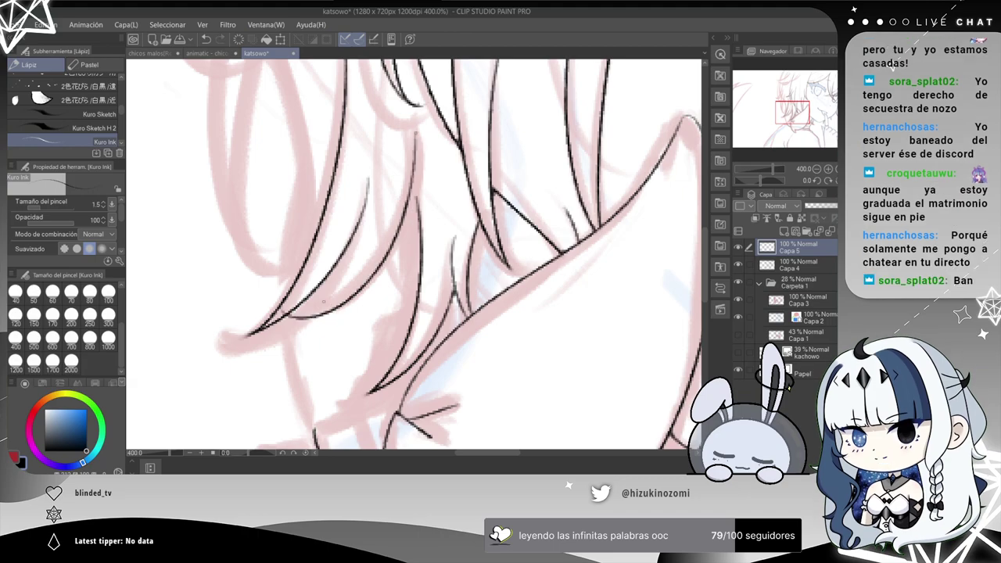
Try to ink a strand line from the outer lock's inner edge down to the redrawn curve.
scroll(323, 299, up, 2)
drag(409, 129, 319, 340)
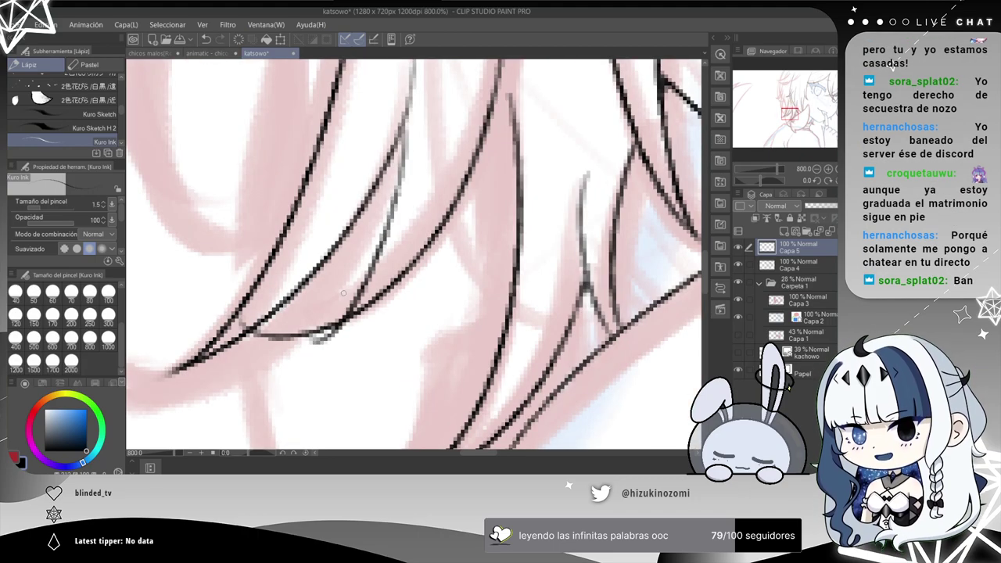
scroll(341, 297, down, 2)
scroll(357, 314, down, 2)
scroll(352, 320, up, 2)
key(ctrl+z)
scroll(347, 268, up, 2)
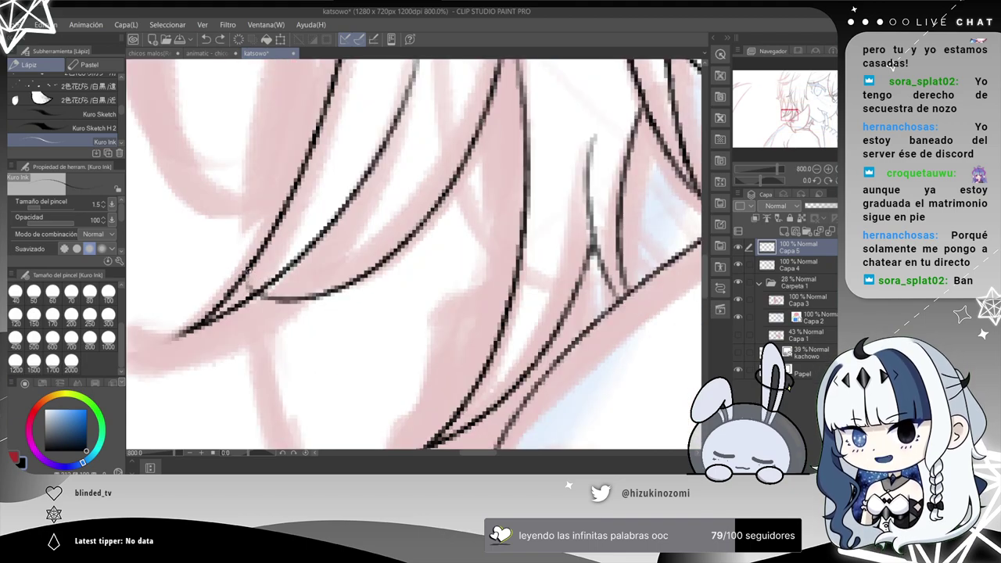
scroll(308, 285, down, 2)
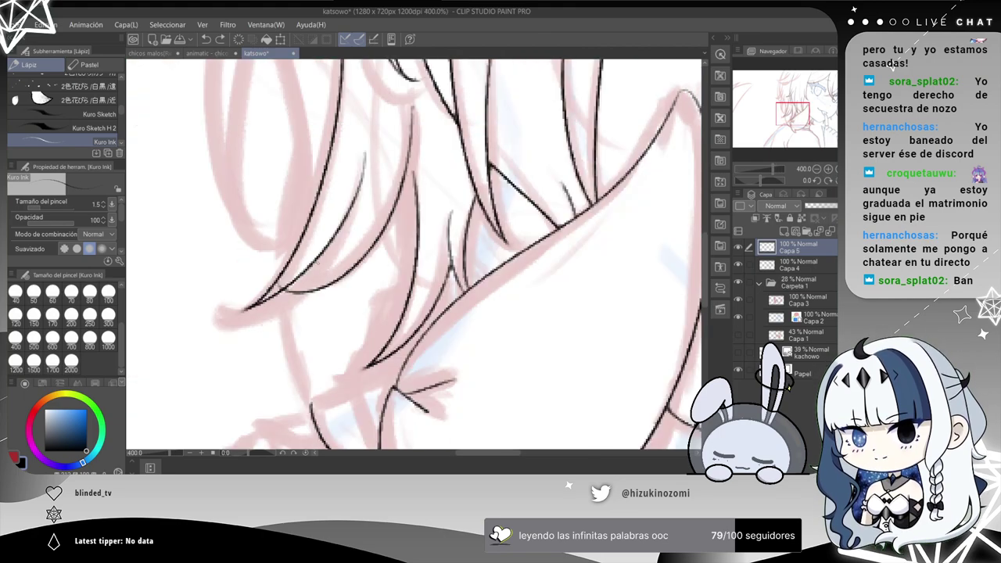
Ink a thin strand line between the outer lock's inner edge and the redrawn curve, redoing the stroke once.
scroll(321, 272, up, 2)
drag(378, 176, 262, 308)
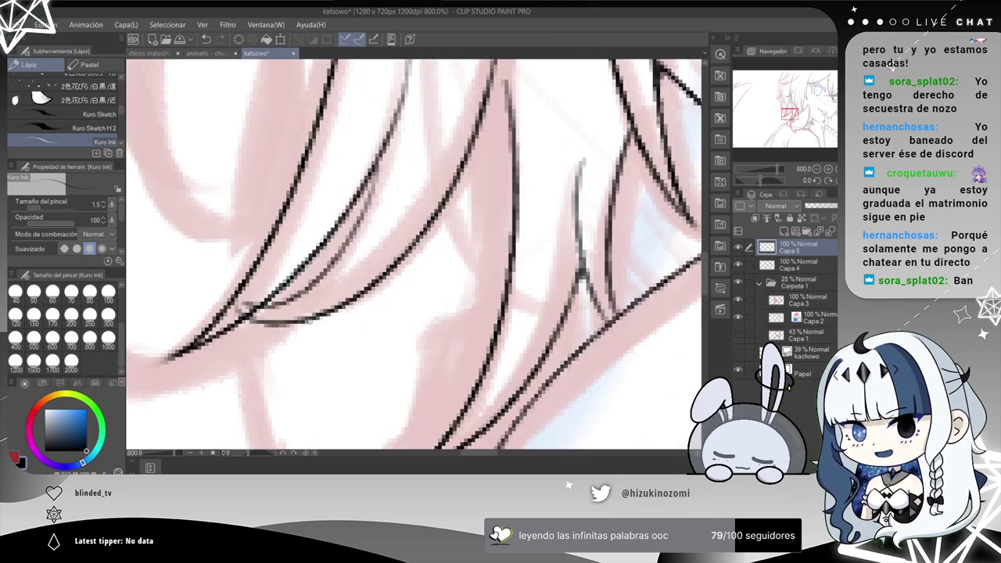
scroll(310, 318, down, 2)
scroll(316, 333, up, 2)
key(ctrl+z)
drag(253, 301, 371, 152)
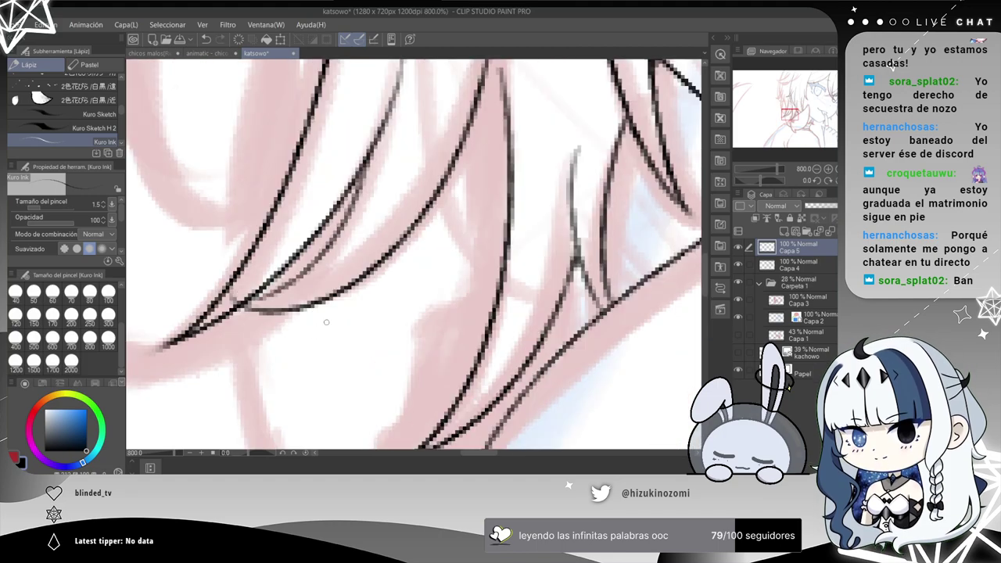
Switch to the Suave eraser and set its brush size to 3.
scroll(391, 370, up, 2)
mouse_move(194, 251)
mouse_down()
mouse_move(378, 272)
mouse_move(331, 348)
mouse_up()
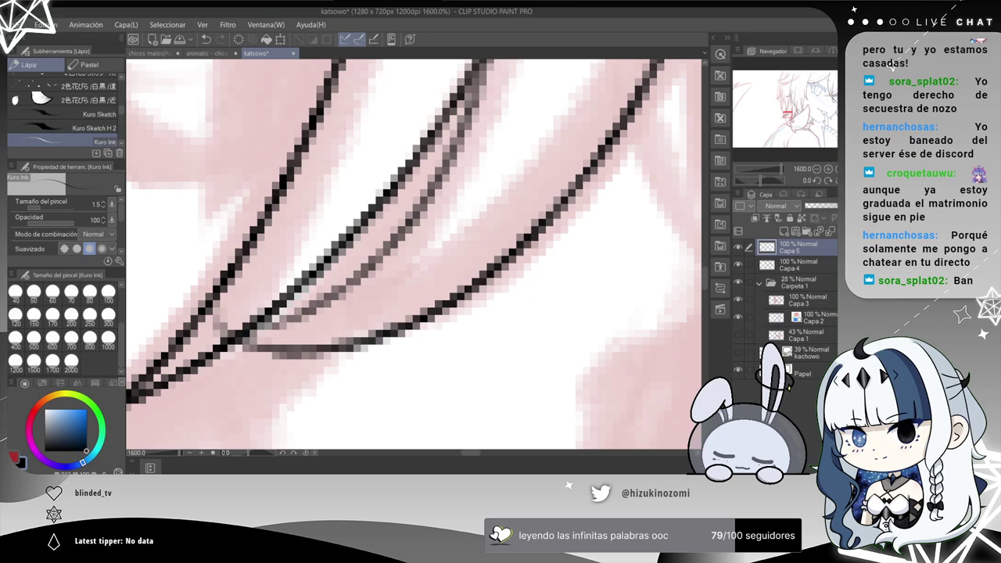
key(e)
drag(192, 317, 212, 291)
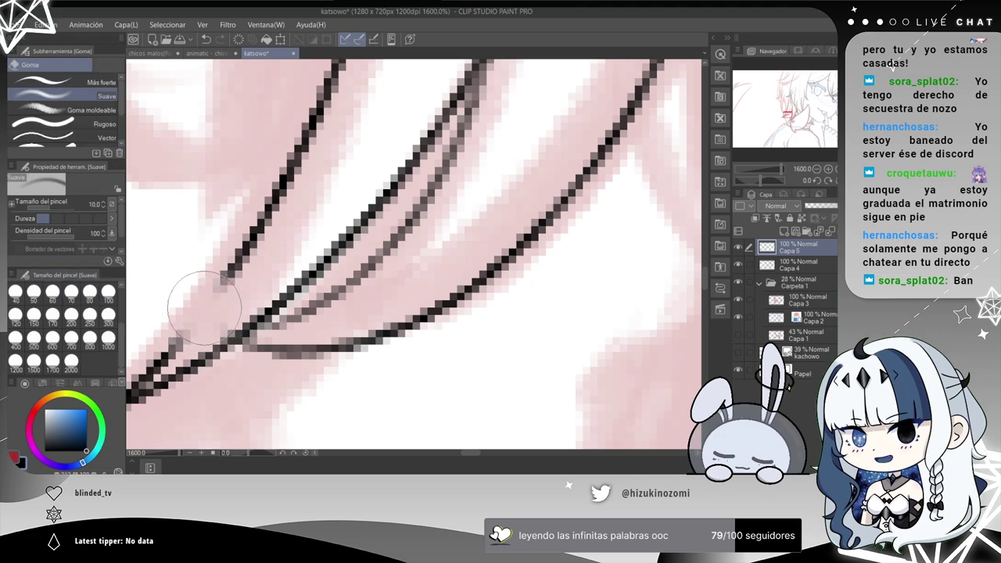
key(ctrl+z)
click(108, 291)
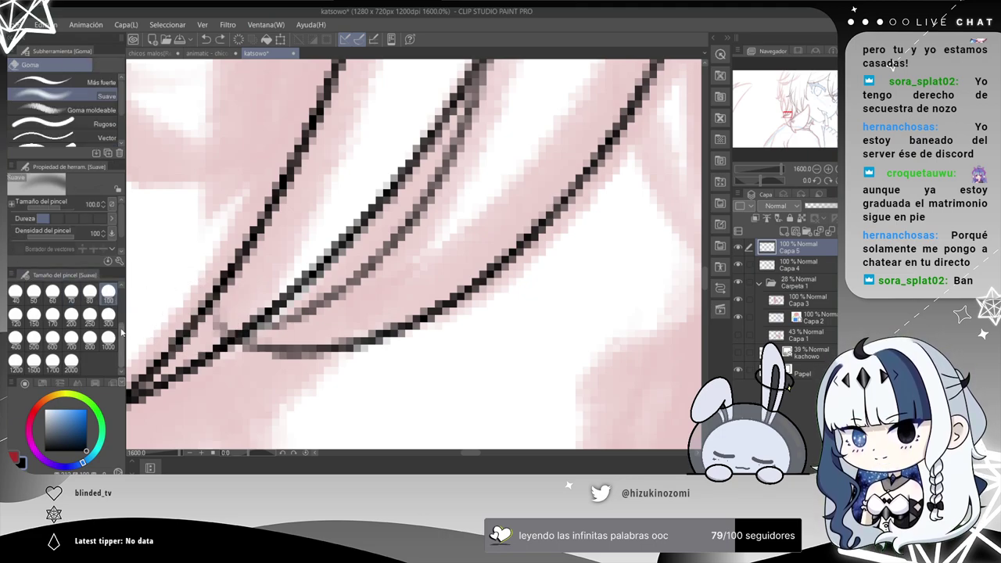
scroll(121, 332, up, 3)
click(107, 315)
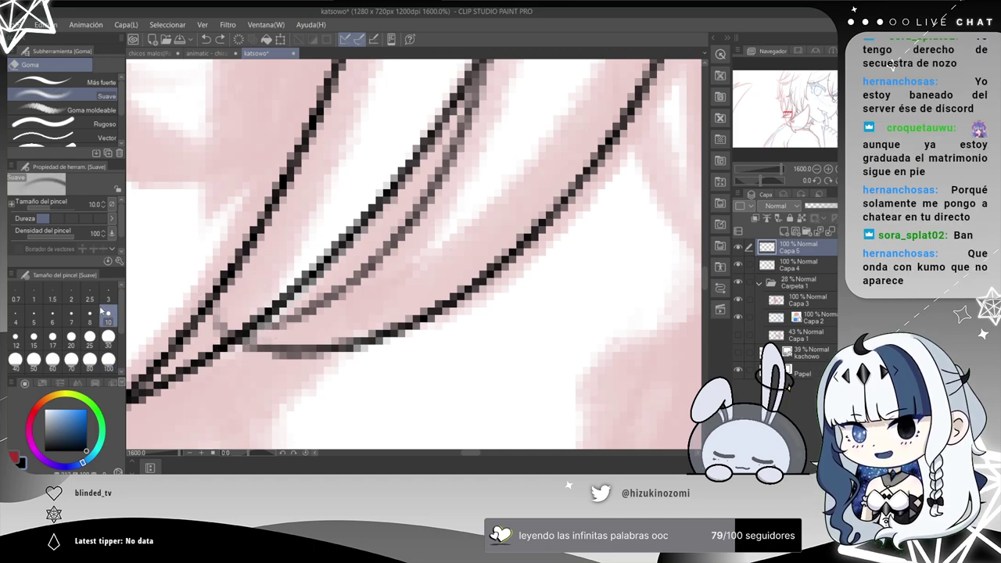
click(108, 296)
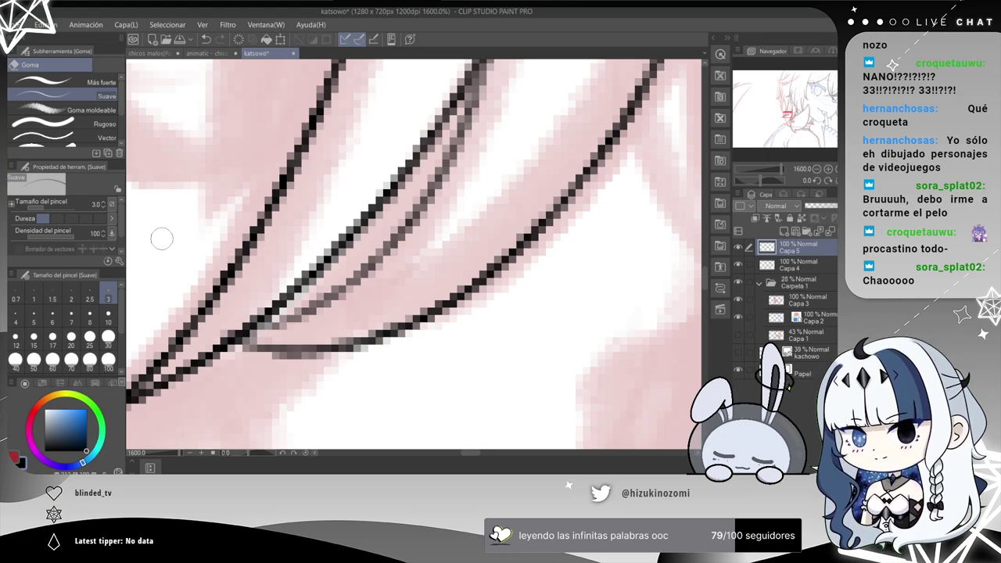
scroll(162, 238, down, 2)
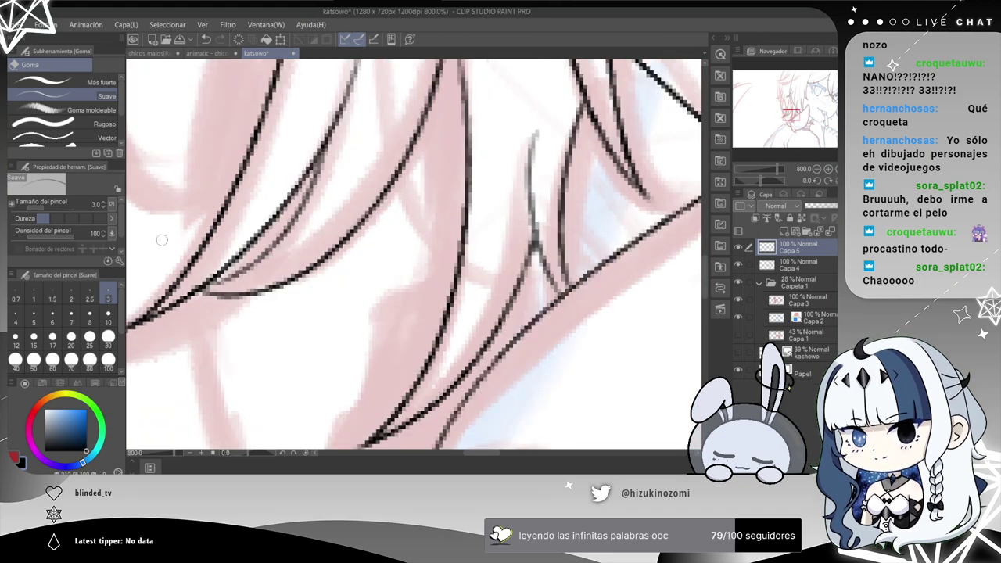
scroll(161, 240, down, 2)
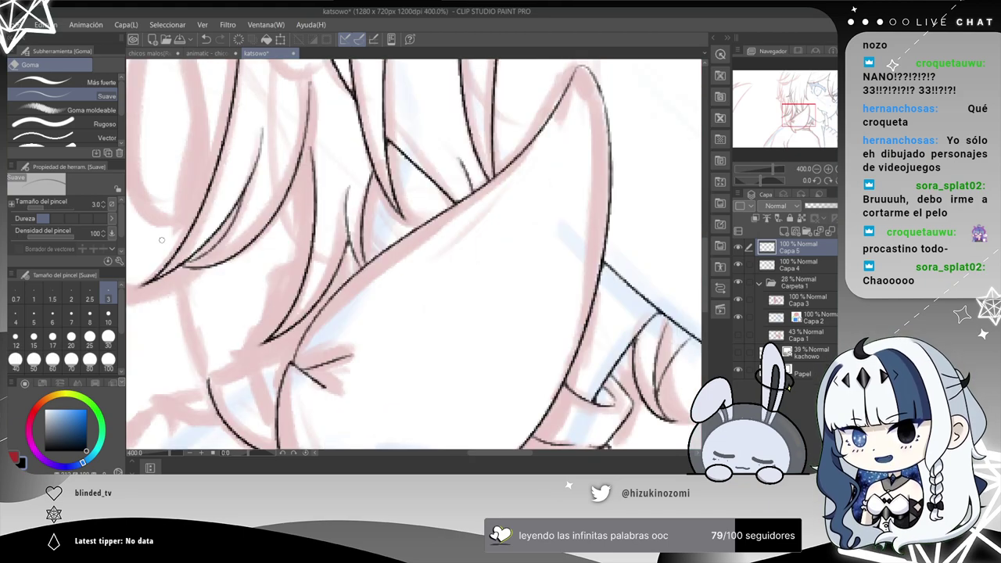
scroll(161, 239, up, 2)
scroll(162, 240, down, 2)
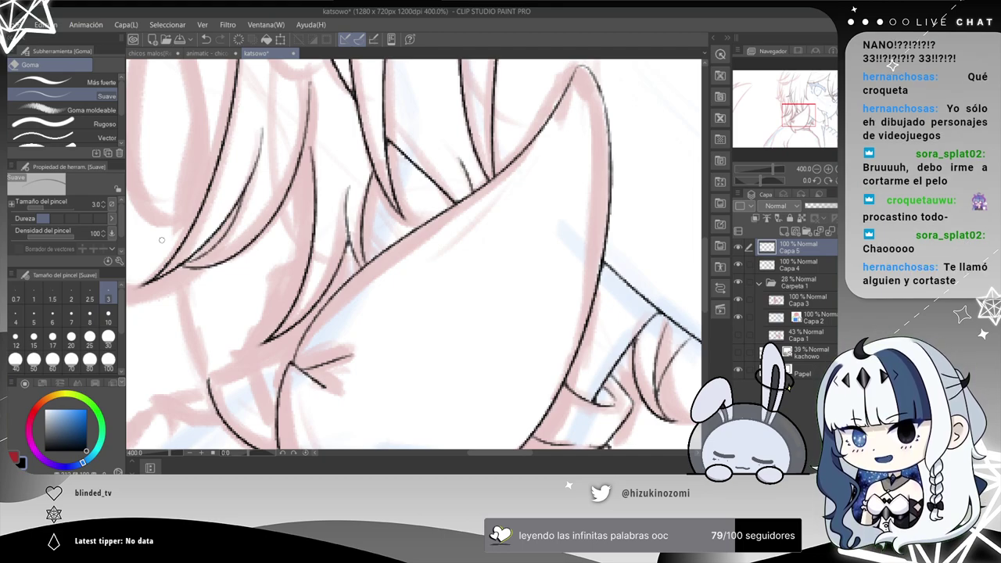
scroll(162, 240, up, 2)
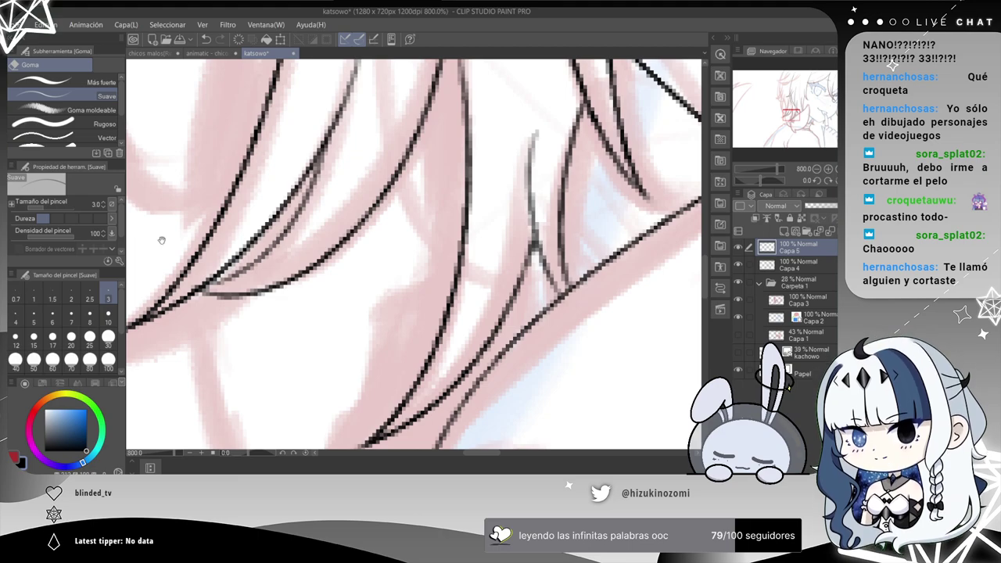
Ink a line with Kuro Ink from the redrawn curve down along the adjacent lock's edge, redoing the stroke, and darken its upper joint.
drag(487, 202, 377, 152)
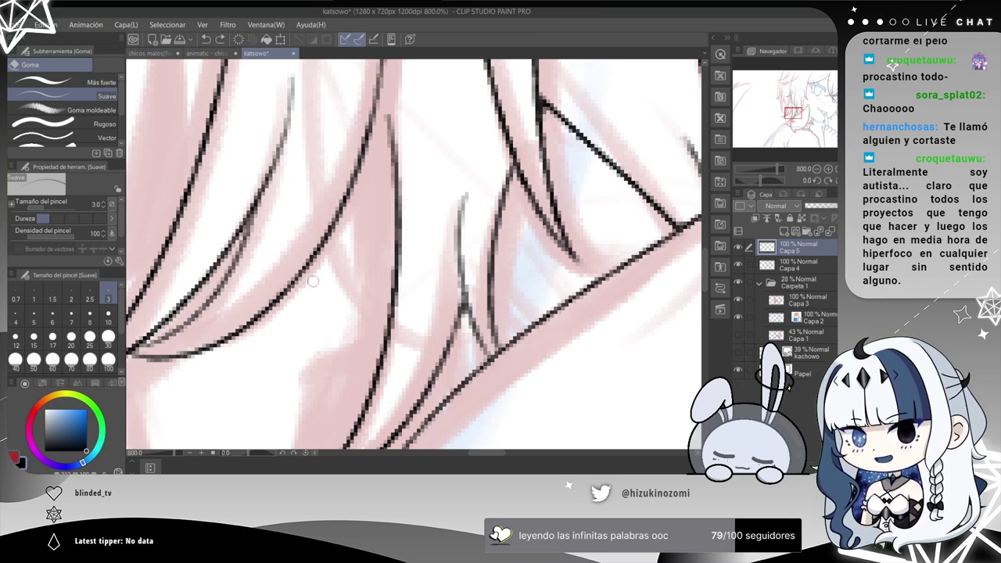
key(p)
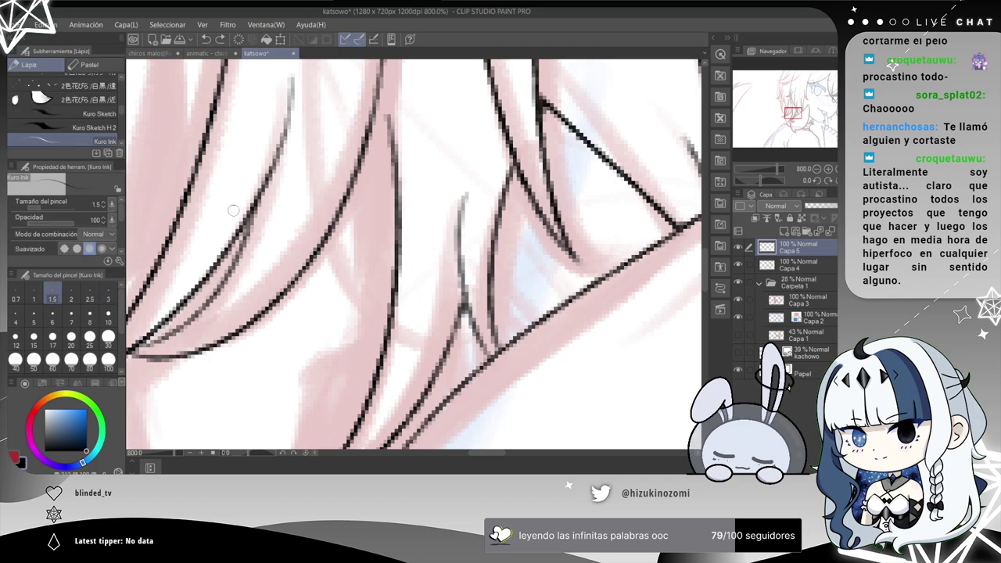
drag(360, 154, 383, 360)
key(ctrl+z)
drag(365, 154, 374, 381)
scroll(375, 317, down, 2)
scroll(368, 315, up, 2)
scroll(367, 314, up, 2)
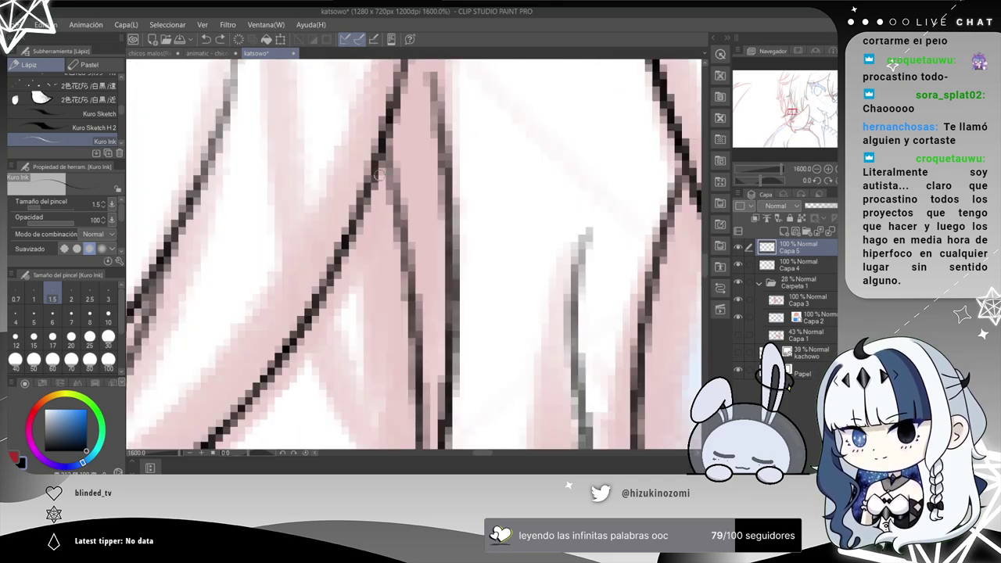
drag(384, 168, 393, 197)
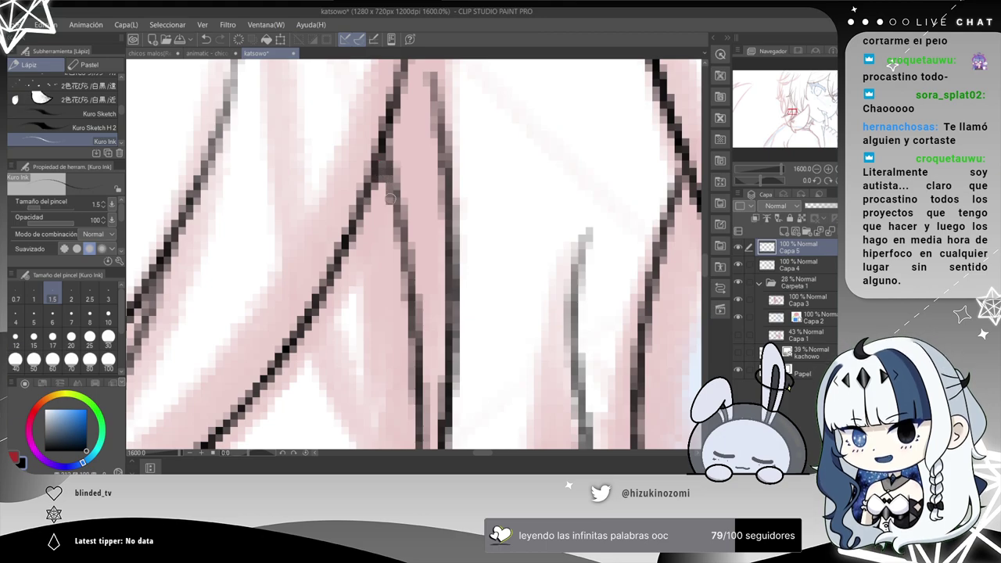
Ink the outer edge of the long looped lock at the back of the hair as one curve, redoing the stroke once.
scroll(390, 230, down, 2)
scroll(390, 231, down, 2)
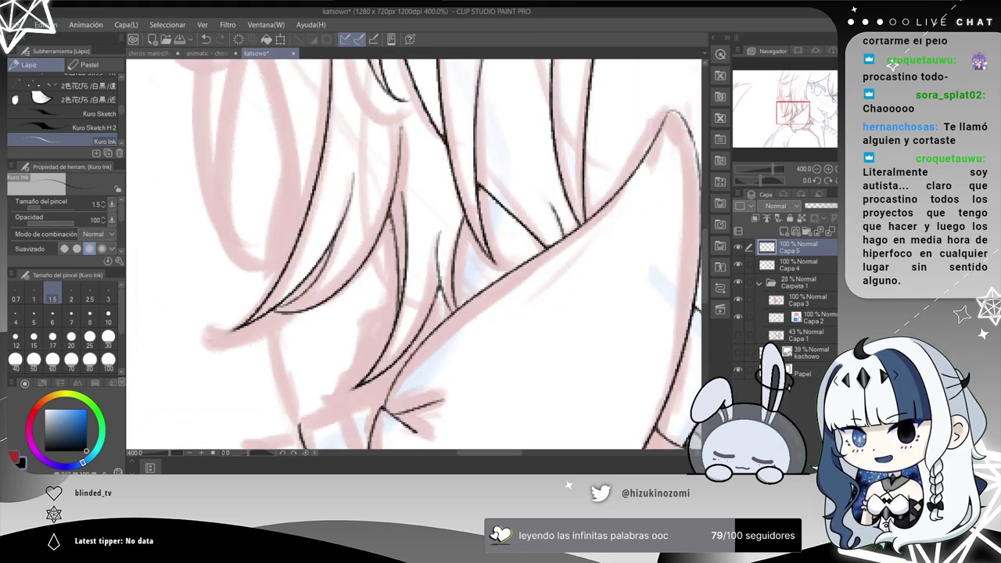
scroll(390, 231, down, 1)
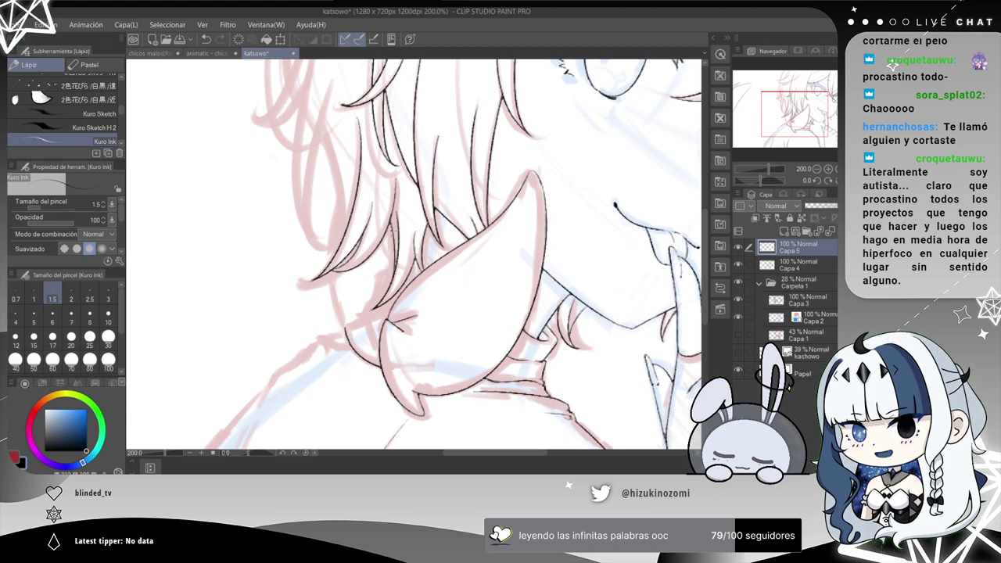
scroll(406, 235, up, 1)
drag(440, 289, 442, 445)
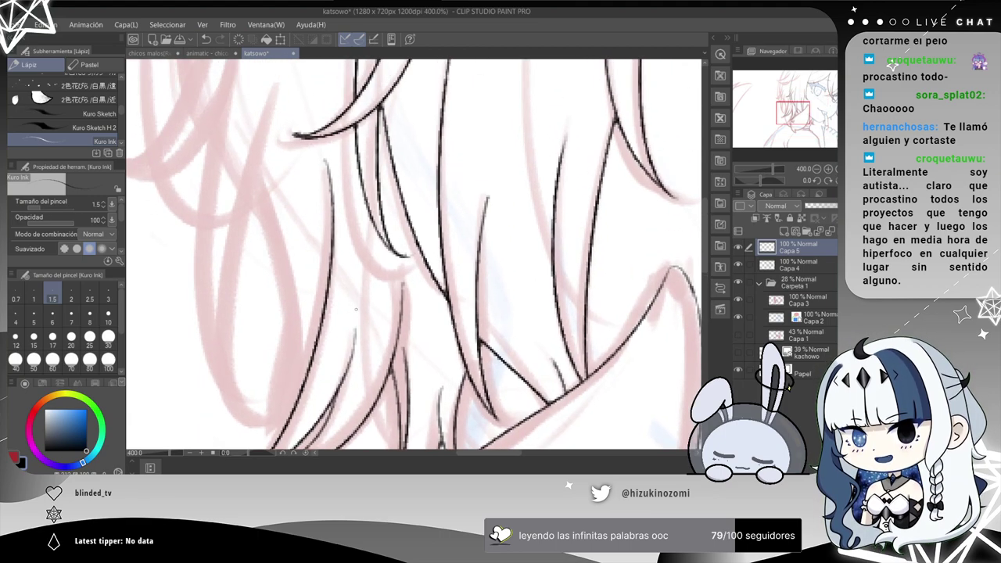
drag(277, 85, 247, 386)
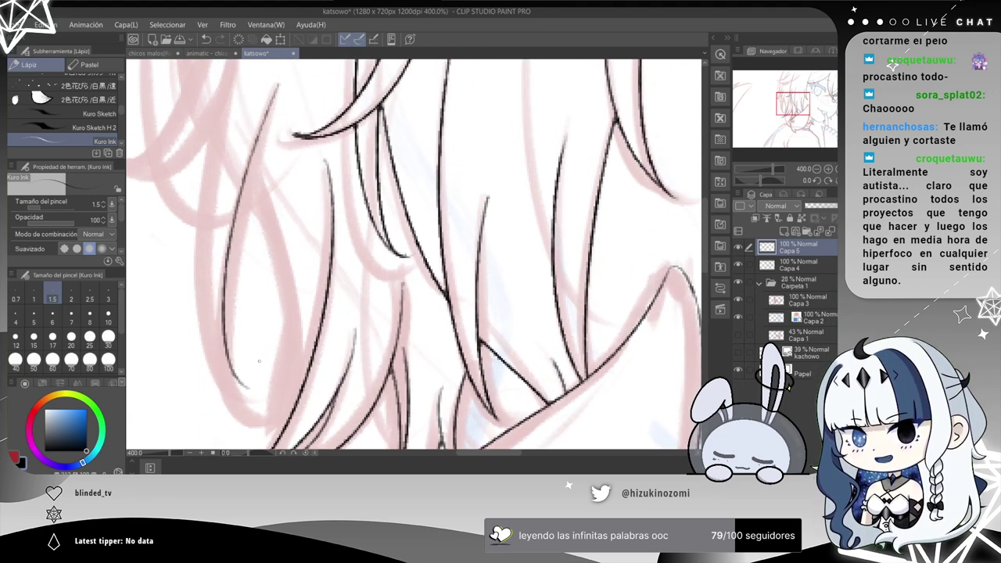
scroll(259, 361, down, 1)
scroll(259, 361, up, 1)
key(ctrl+z)
scroll(258, 361, down, 1)
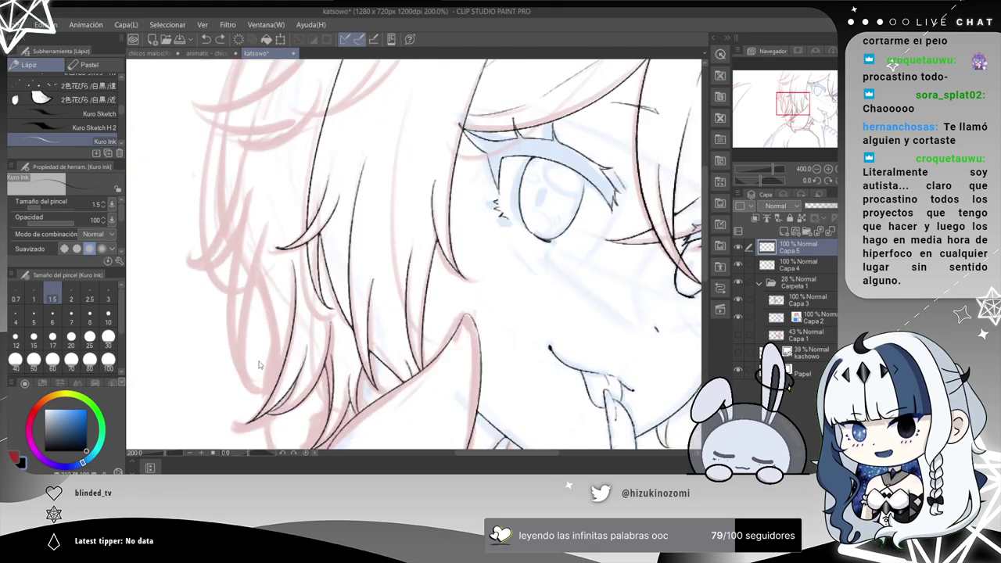
drag(252, 186, 266, 368)
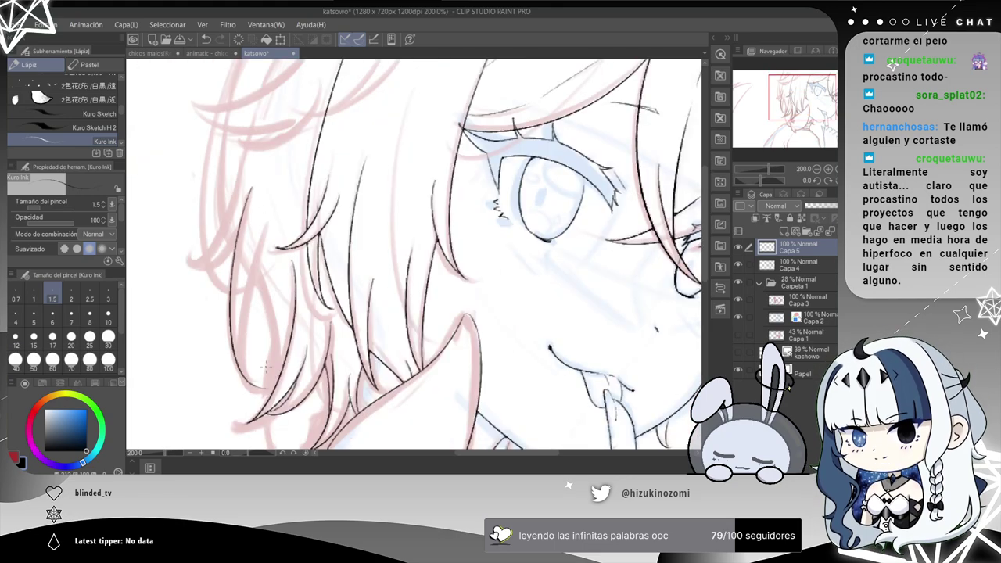
Ink the inner edge of the long looped lock at the back of the hair as one curve, redoing the stroke several times.
scroll(266, 367, up, 1)
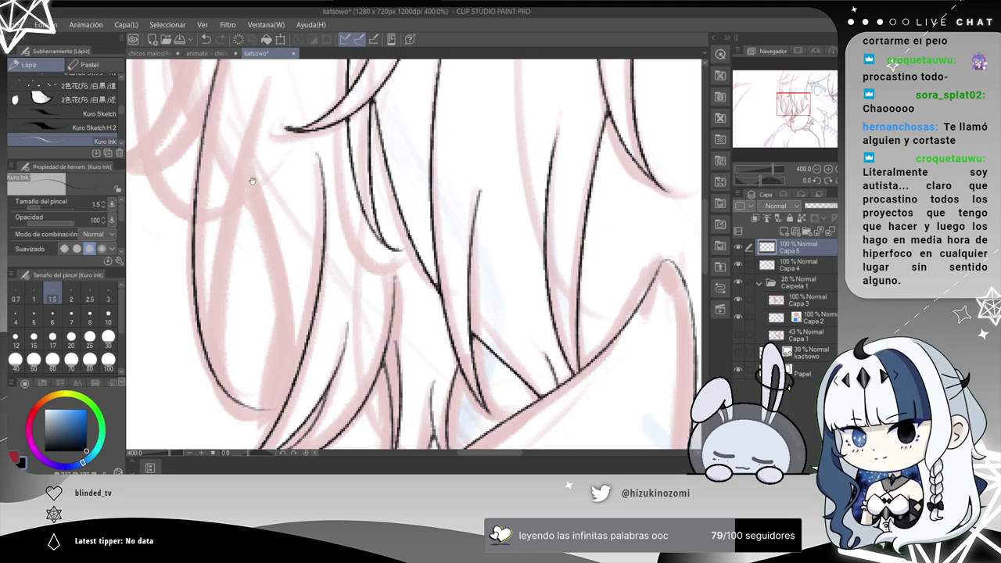
drag(257, 133, 290, 182)
drag(303, 129, 276, 435)
key(ctrl+z)
mouse_move(303, 128)
mouse_down()
mouse_move(294, 149)
mouse_move(285, 433)
mouse_up()
key(ctrl+z)
drag(301, 129, 272, 450)
key(ctrl+z)
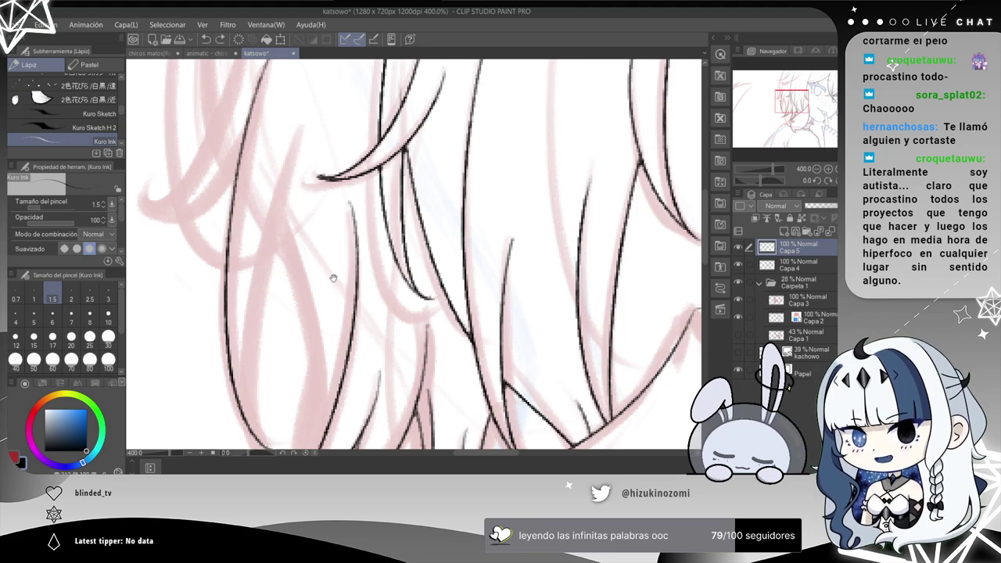
scroll(331, 280, down, 1)
drag(302, 109, 273, 444)
key(ctrl+z)
mouse_move(304, 101)
mouse_down()
mouse_move(264, 183)
mouse_move(295, 428)
mouse_up()
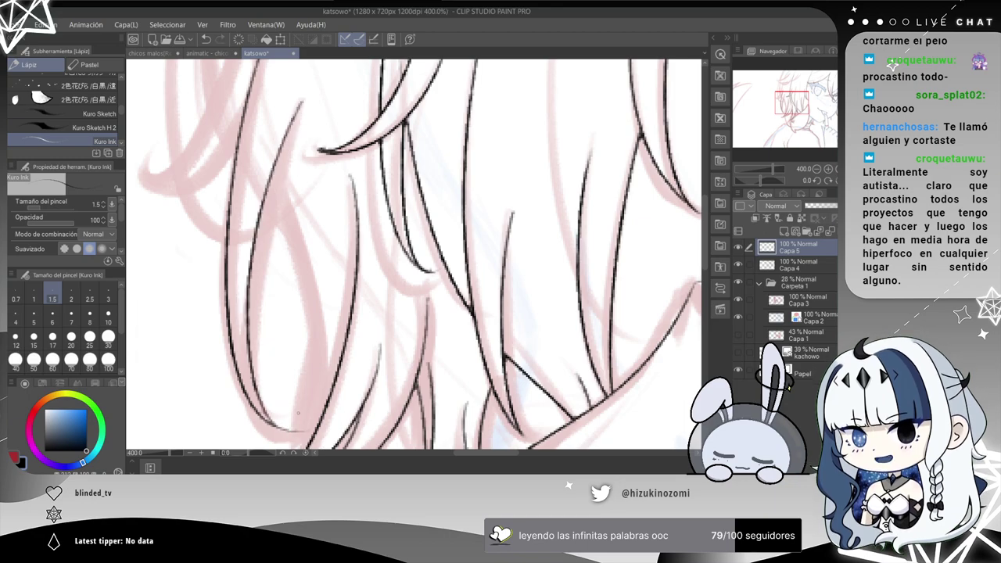
key(ctrl+z)
mouse_move(305, 100)
mouse_down()
mouse_move(275, 421)
mouse_move(283, 432)
mouse_up()
key(ctrl+z)
drag(304, 100, 282, 442)
key(ctrl+z)
drag(304, 100, 261, 203)
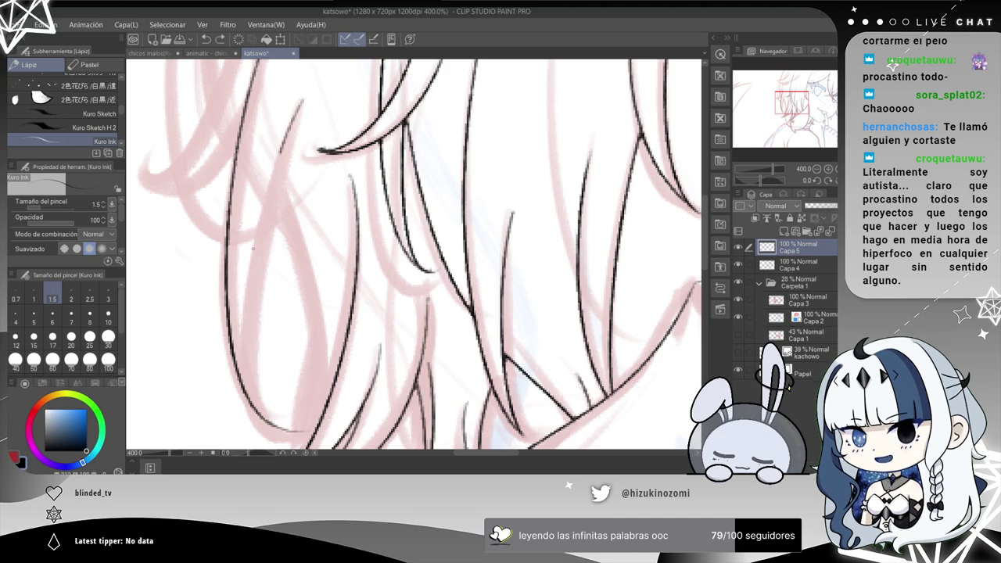
key(ctrl+z)
drag(301, 101, 274, 440)
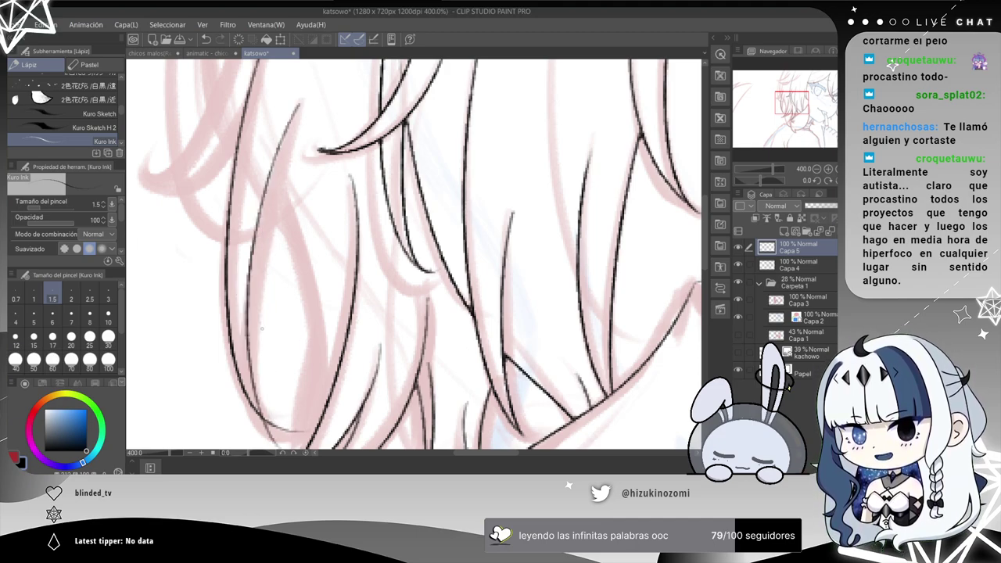
Erase the tail of the looped lock's outer line beyond its joint with the inner line, leaving a pointed tip.
scroll(262, 328, up, 2)
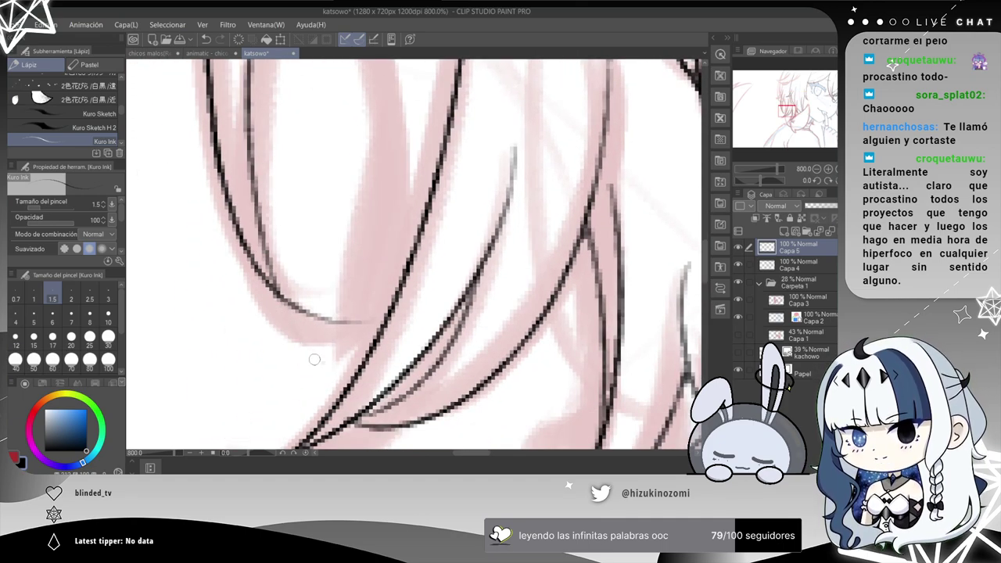
drag(290, 303, 352, 322)
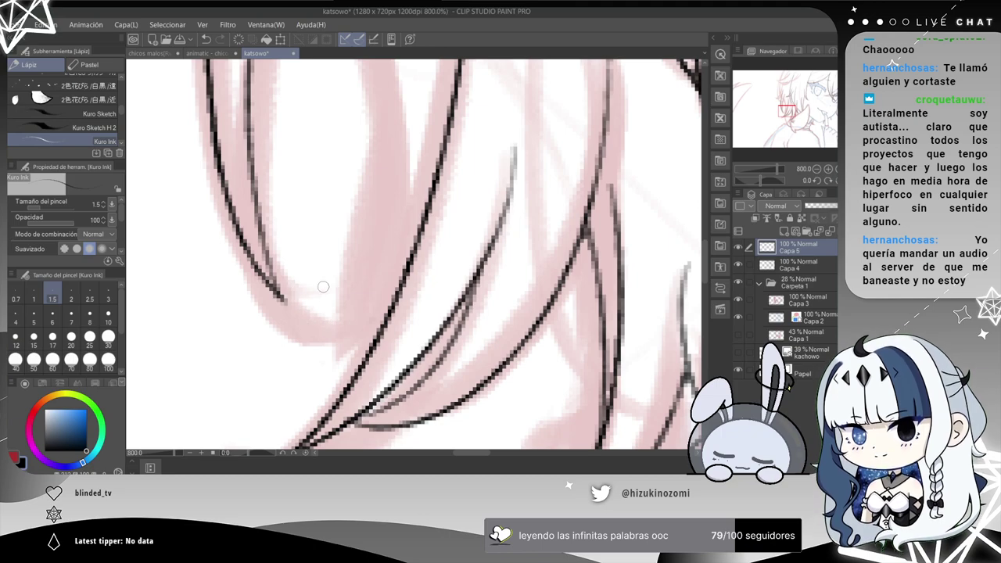
scroll(313, 288, down, 2)
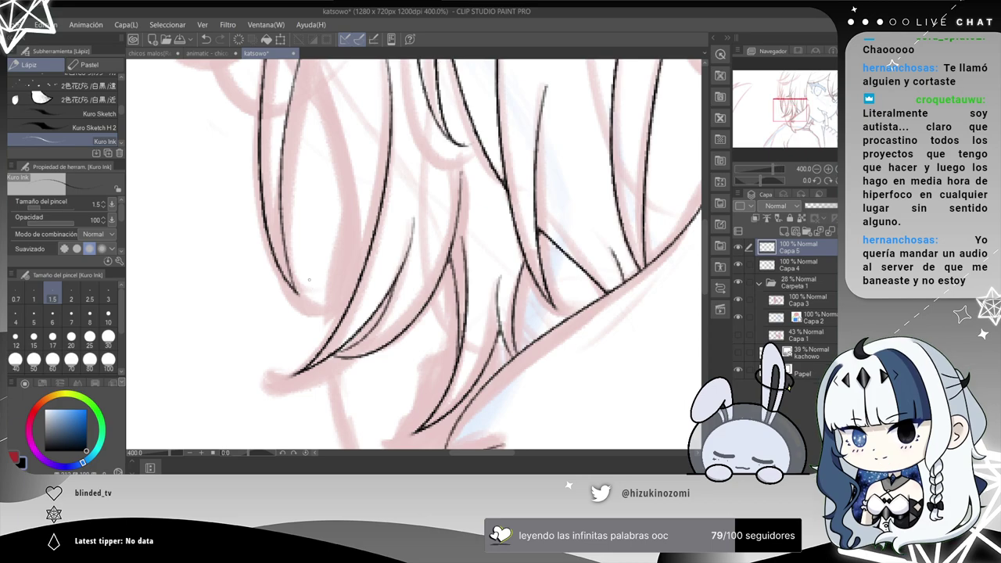
drag(330, 179, 326, 263)
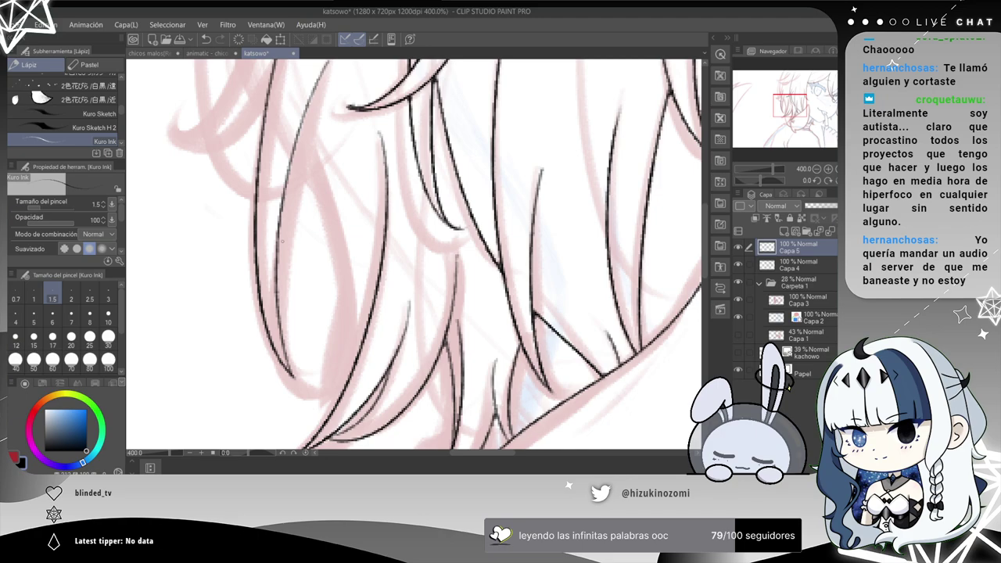
scroll(281, 241, down, 2)
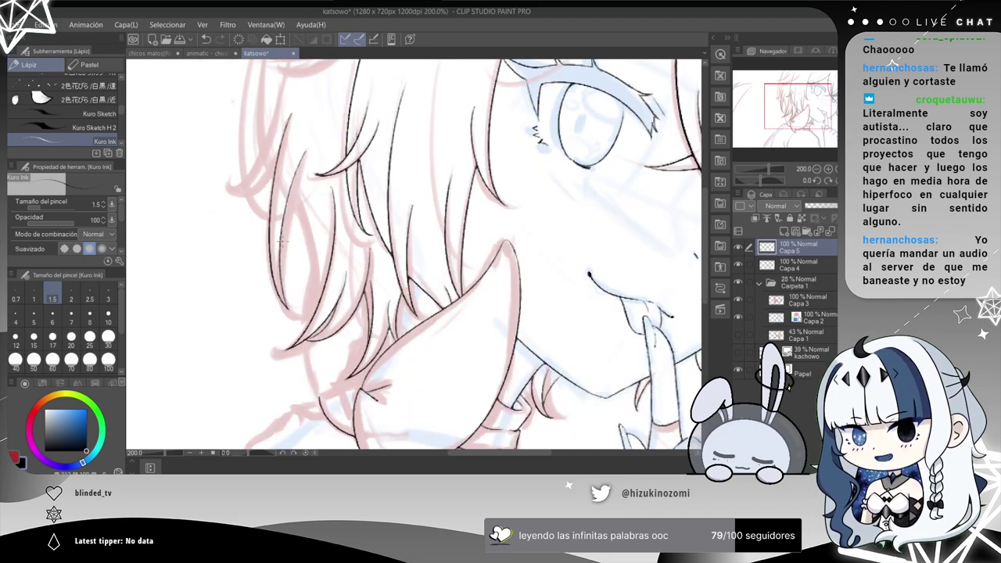
Ink the lower edge of the outward-curling back lock from the looped lock's outer line to its tip, redoing the stroke several times.
scroll(281, 241, down, 1)
drag(346, 139, 297, 247)
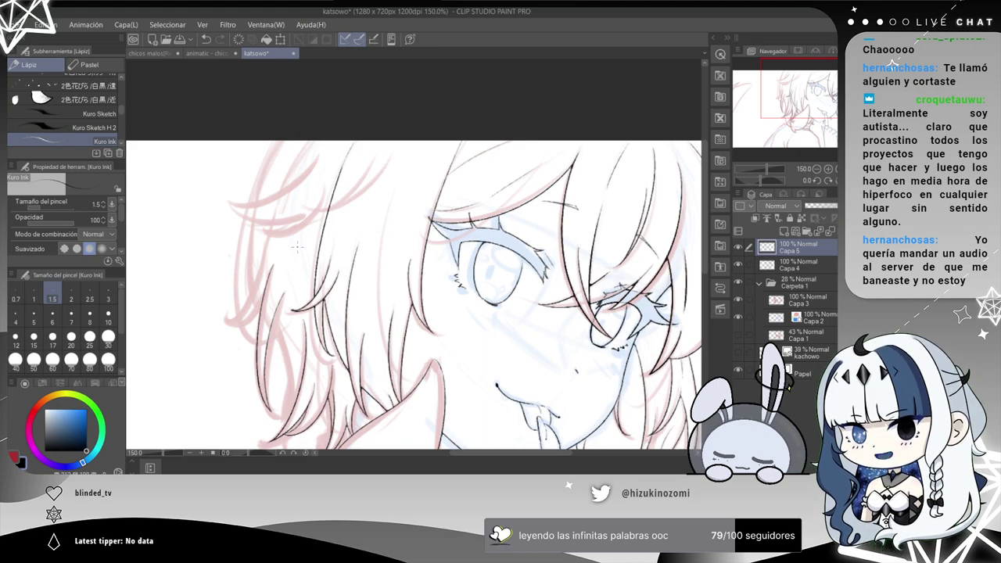
scroll(298, 247, up, 1)
scroll(388, 221, up, 2)
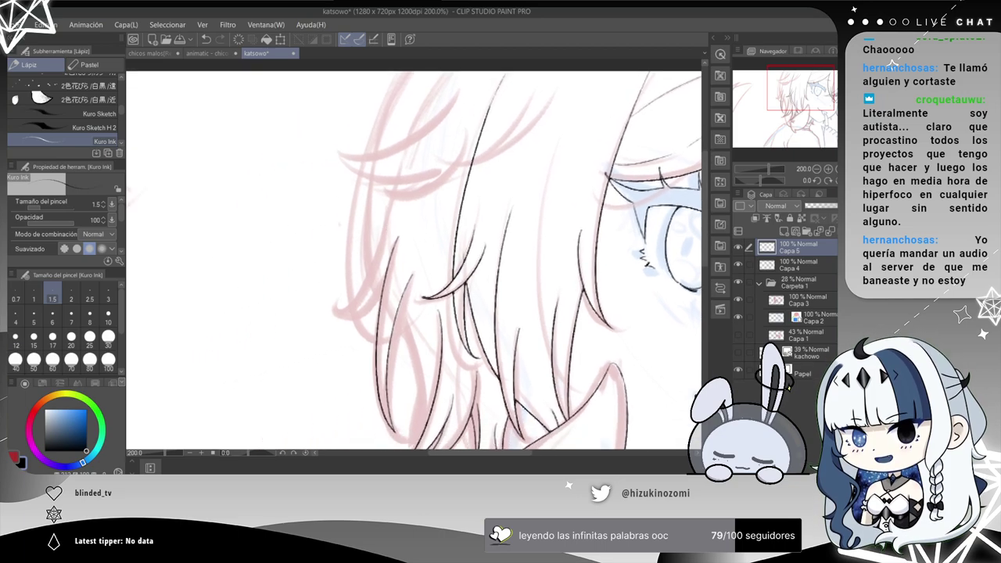
drag(283, 395, 383, 341)
key(ctrl+z)
mouse_move(283, 397)
mouse_down()
mouse_move(305, 414)
mouse_move(379, 335)
mouse_up()
key(ctrl+z)
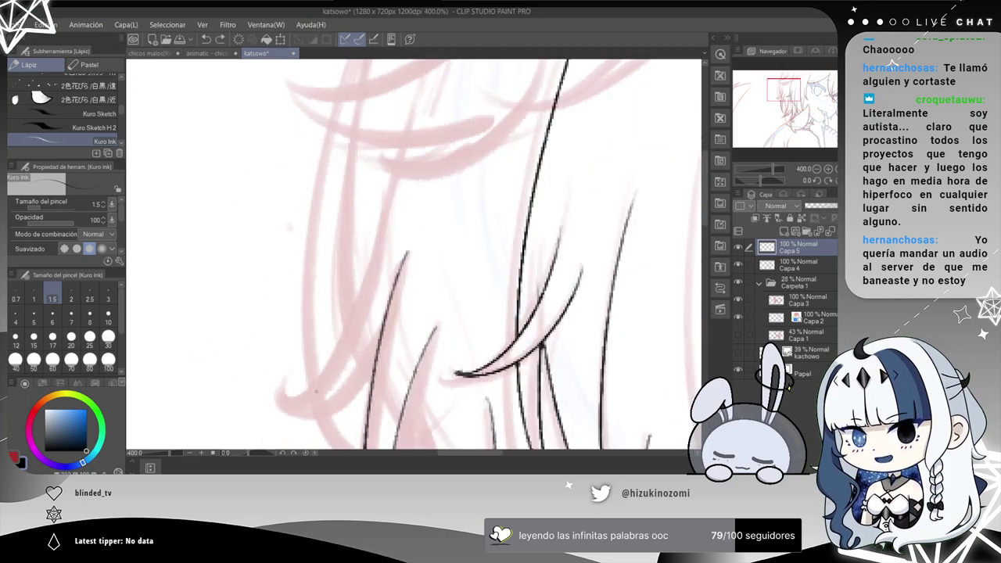
scroll(391, 350, up, 1)
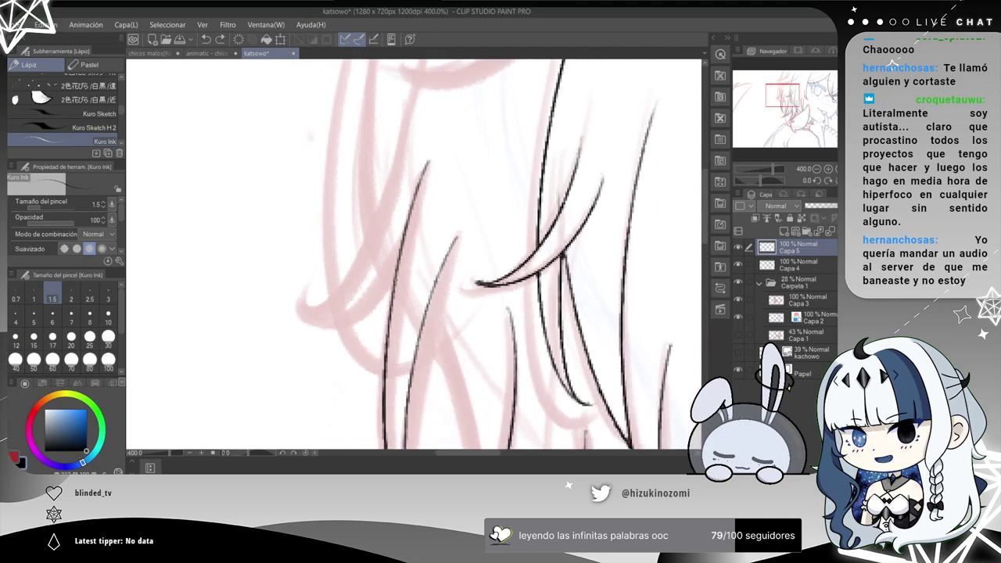
scroll(385, 283, up, 1)
mouse_move(211, 354)
mouse_down()
mouse_move(325, 362)
mouse_move(375, 278)
mouse_up()
key(ctrl+z)
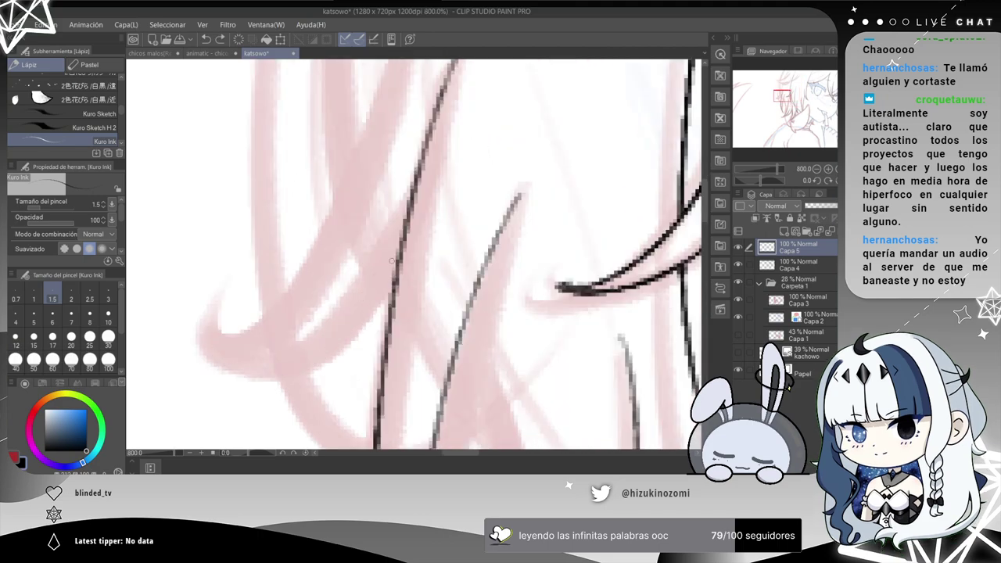
drag(400, 238, 202, 346)
key(ctrl+z)
drag(399, 252, 219, 373)
key(ctrl+z)
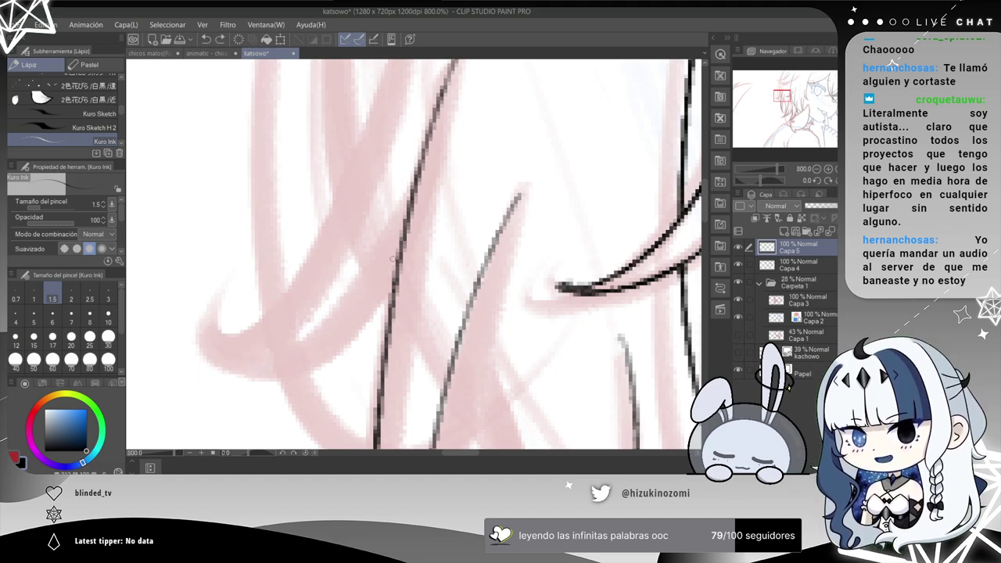
drag(401, 248, 219, 374)
key(ctrl+z)
drag(401, 249, 235, 368)
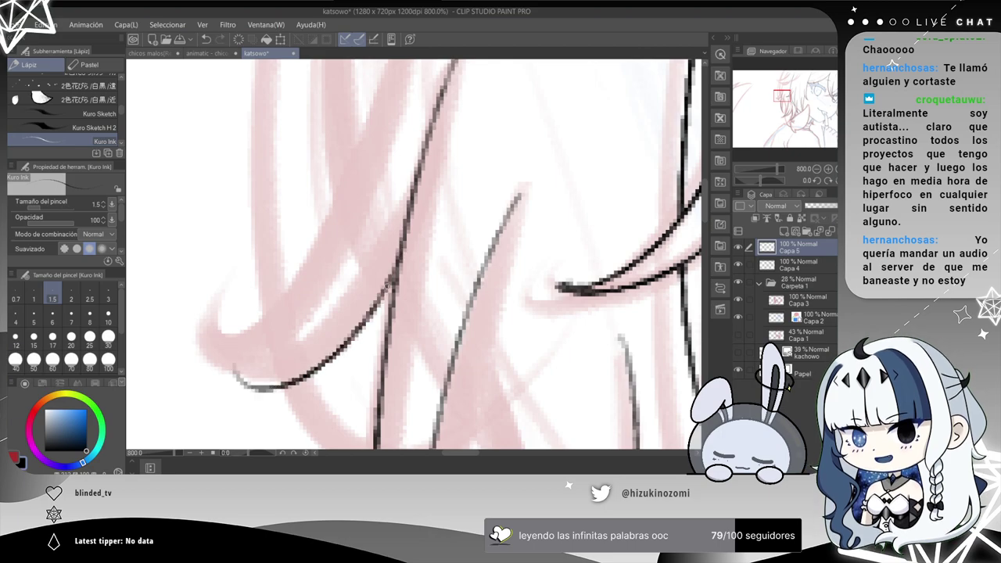
Try to ink the upper edge of the outward-curling lock as one long curve from its upper part down to the tip.
scroll(390, 292, down, 2)
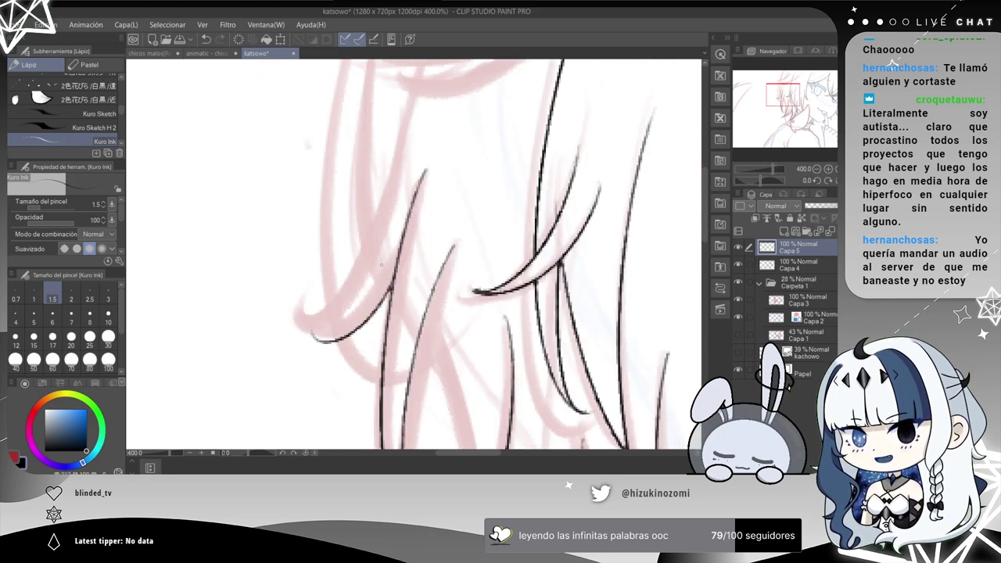
scroll(381, 266, down, 2)
scroll(377, 267, up, 2)
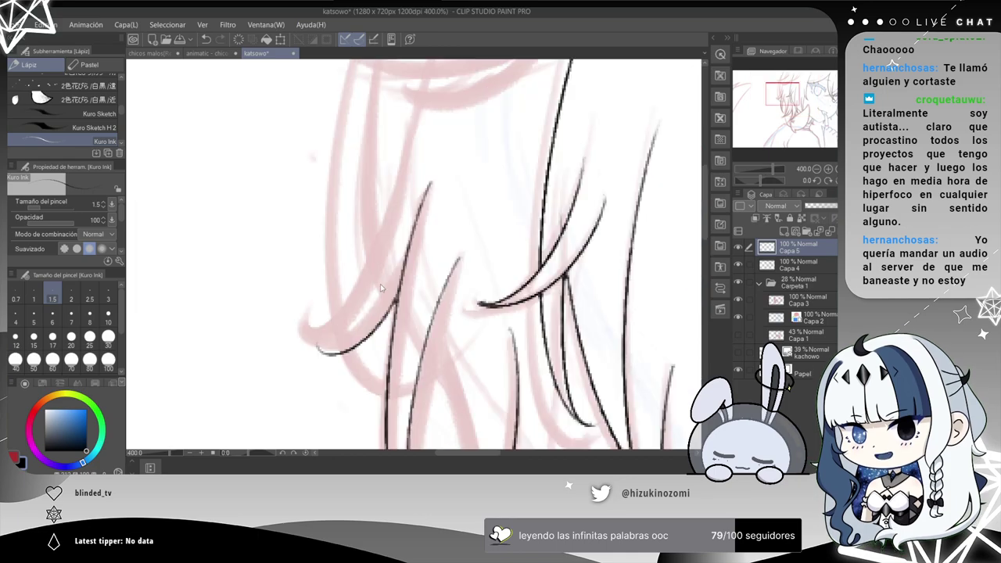
scroll(382, 291, down, 2)
drag(383, 234, 307, 348)
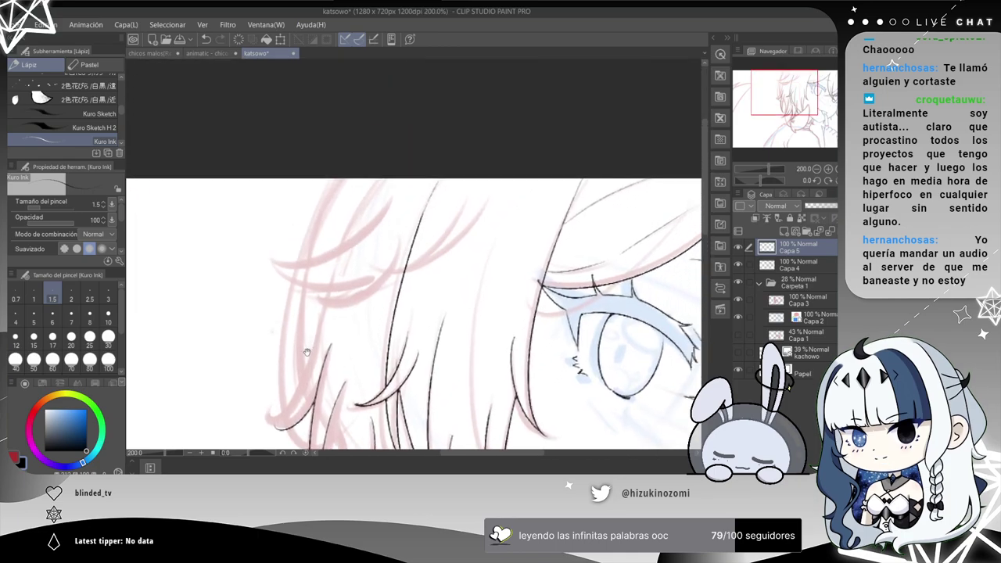
scroll(326, 292, up, 2)
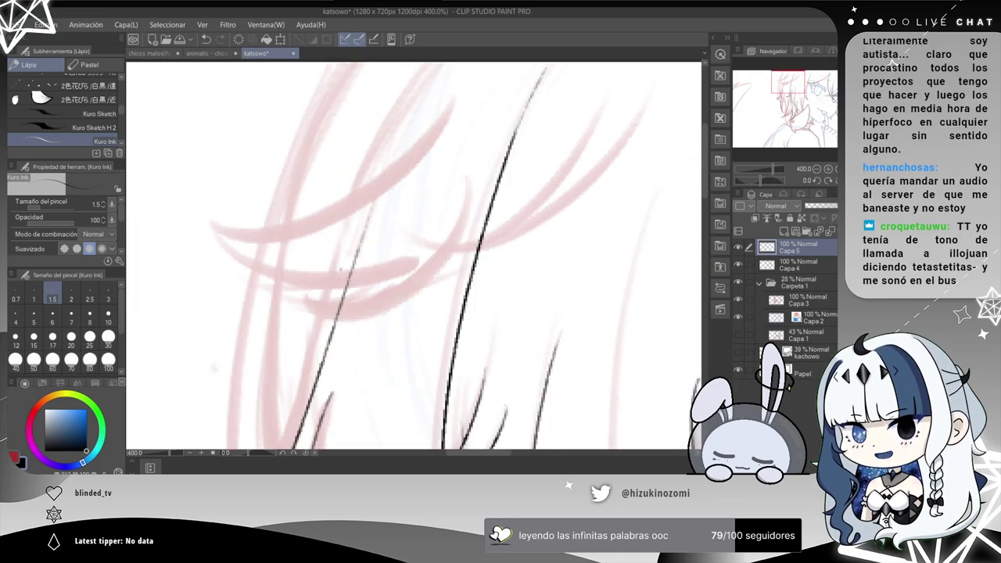
scroll(343, 269, down, 2)
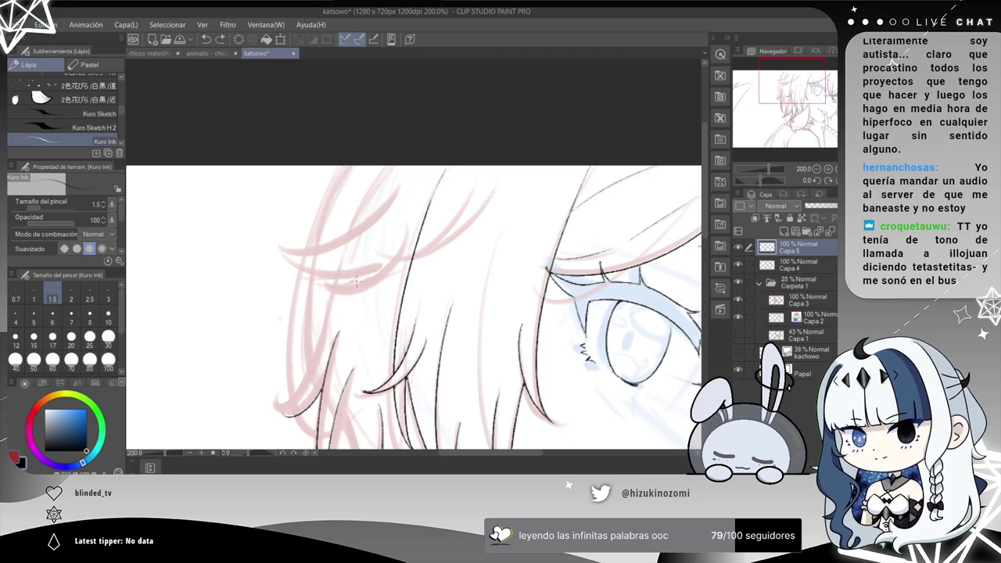
scroll(355, 293, up, 3)
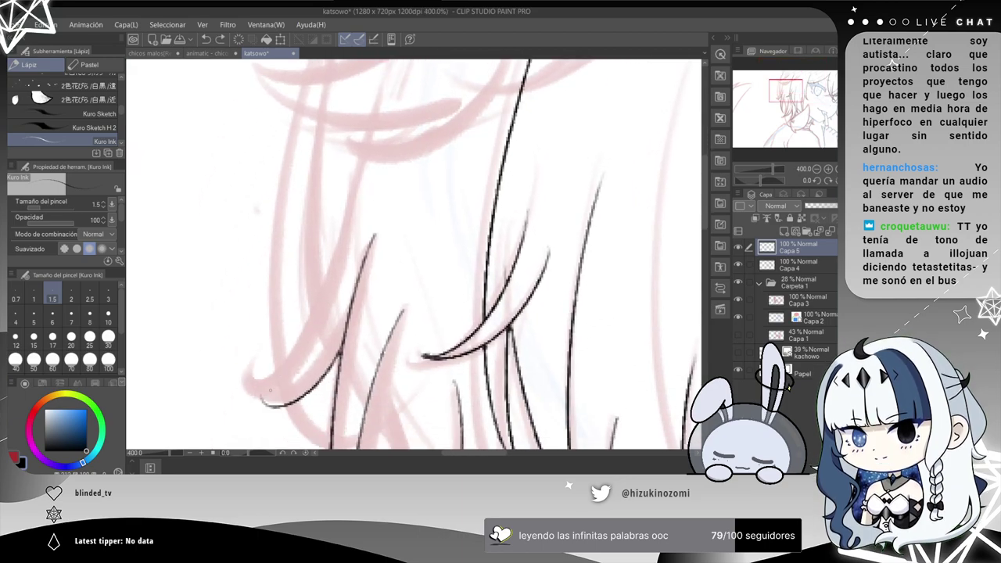
drag(368, 97, 274, 395)
key(ctrl+z)
mouse_move(381, 85)
mouse_down()
mouse_move(350, 217)
mouse_move(257, 383)
mouse_up()
key(ctrl+z)
drag(384, 81, 249, 402)
key(ctrl+z)
drag(383, 79, 244, 418)
key(ctrl+z)
mouse_move(384, 75)
mouse_down()
mouse_move(362, 140)
mouse_move(247, 372)
mouse_up()
key(ctrl+z)
drag(383, 86, 236, 415)
key(ctrl+z)
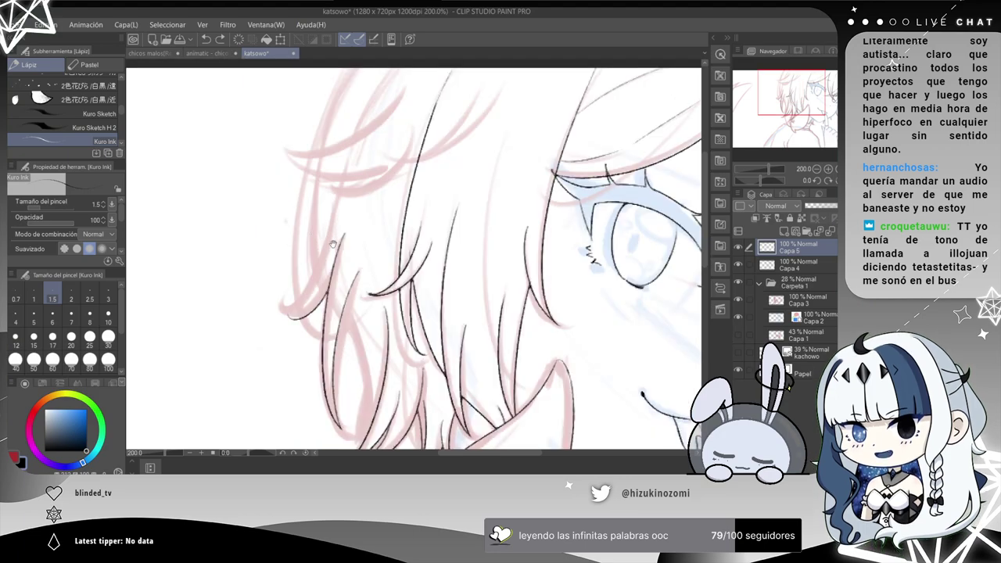
Try to ink the outward-curling lock's upper edge at a wider view, alternating strokes upward from the tip and downward toward it.
scroll(297, 297, up, 2)
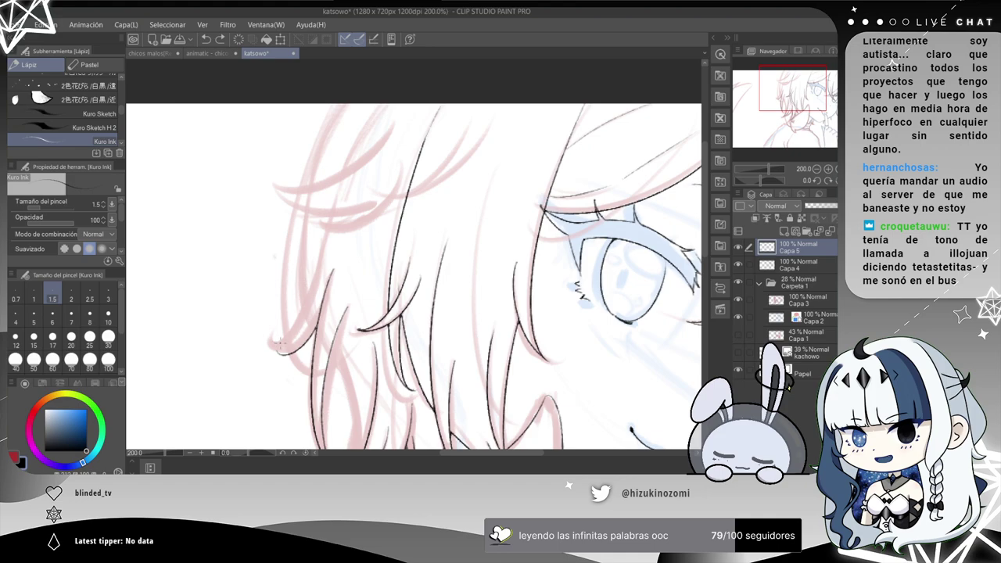
drag(274, 346, 365, 150)
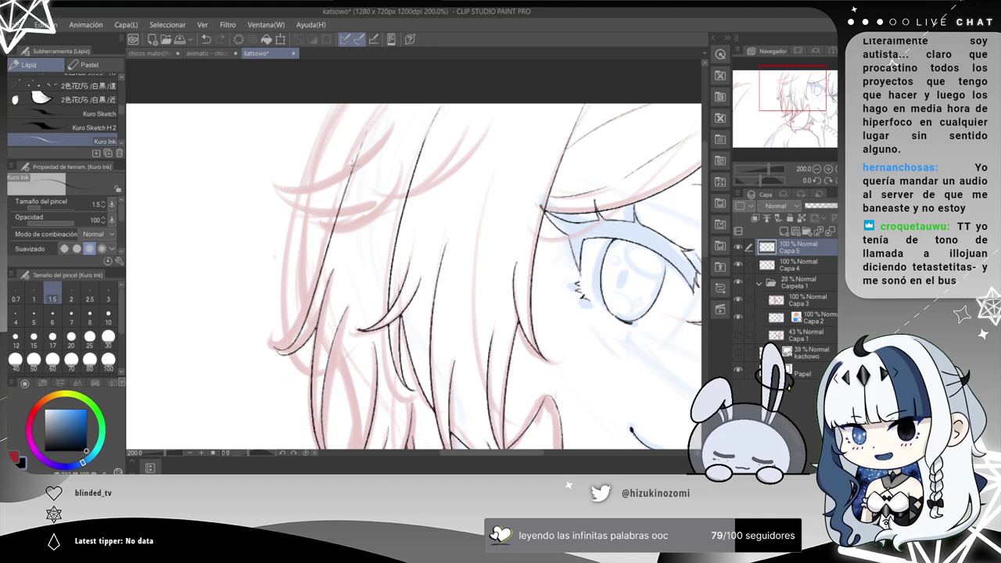
key(ctrl+z)
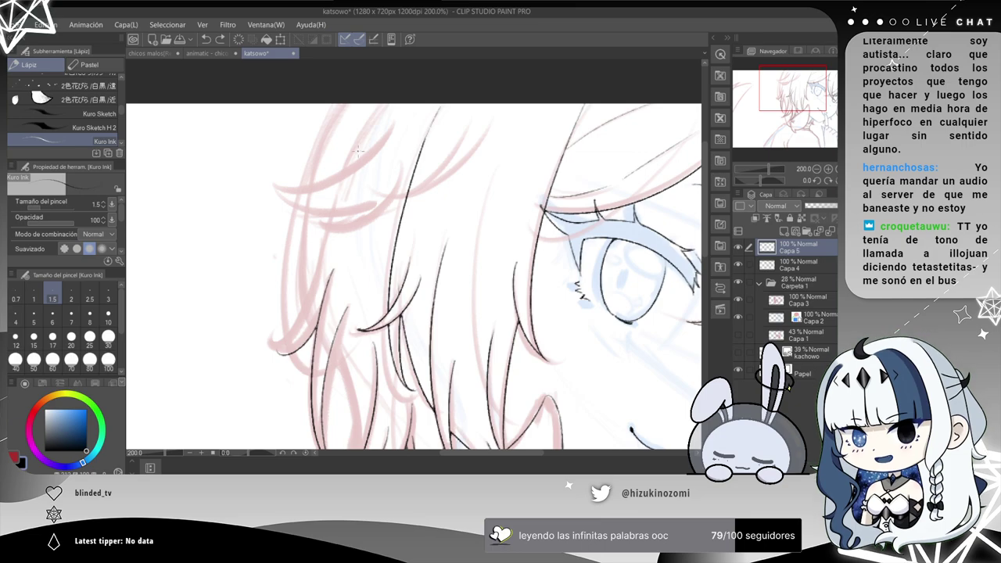
mouse_move(384, 111)
mouse_down()
mouse_move(287, 353)
mouse_move(315, 273)
mouse_up()
key(ctrl+z)
key(ctrl+z)
mouse_move(275, 352)
mouse_down()
mouse_move(328, 264)
mouse_move(360, 153)
mouse_up()
key(ctrl+z)
drag(386, 111, 300, 324)
key(ctrl+z)
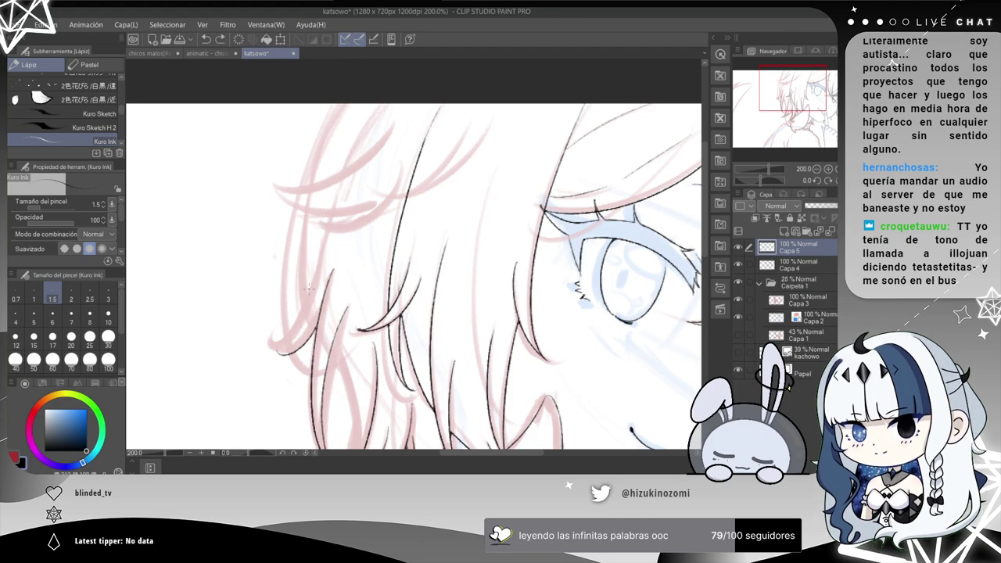
drag(333, 184, 271, 356)
key(ctrl+z)
drag(343, 200, 275, 352)
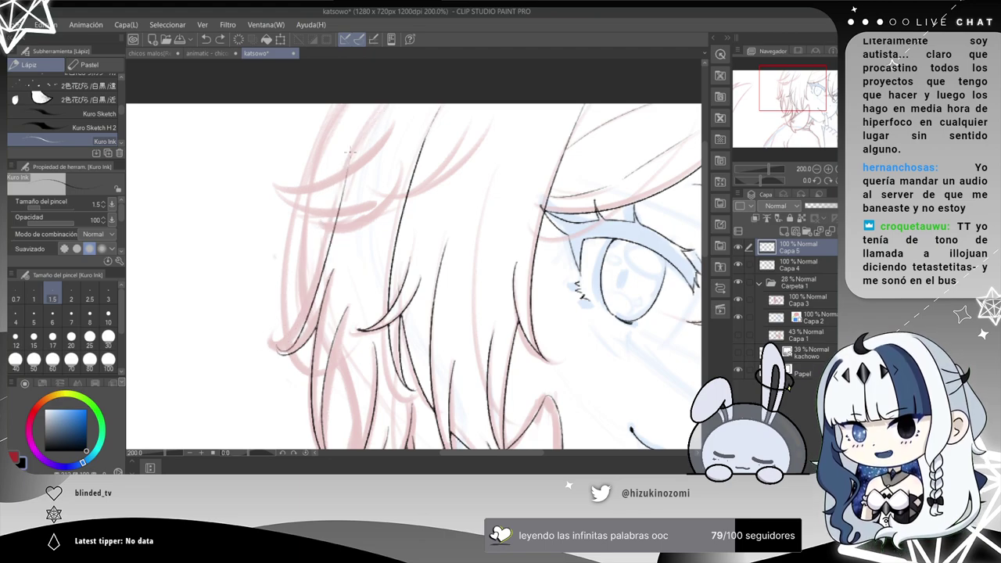
key(ctrl+z)
drag(336, 182, 287, 348)
key(ctrl+z)
mouse_move(386, 106)
mouse_down()
mouse_move(291, 342)
mouse_move(369, 131)
mouse_up()
key(ctrl+z)
key(ctrl+z)
Try to ink the outward-curling lock's long edge upward from the tip and go over its upper end again.
mouse_move(273, 354)
mouse_down()
mouse_move(322, 260)
mouse_move(360, 141)
mouse_up()
scroll(360, 164, up, 2)
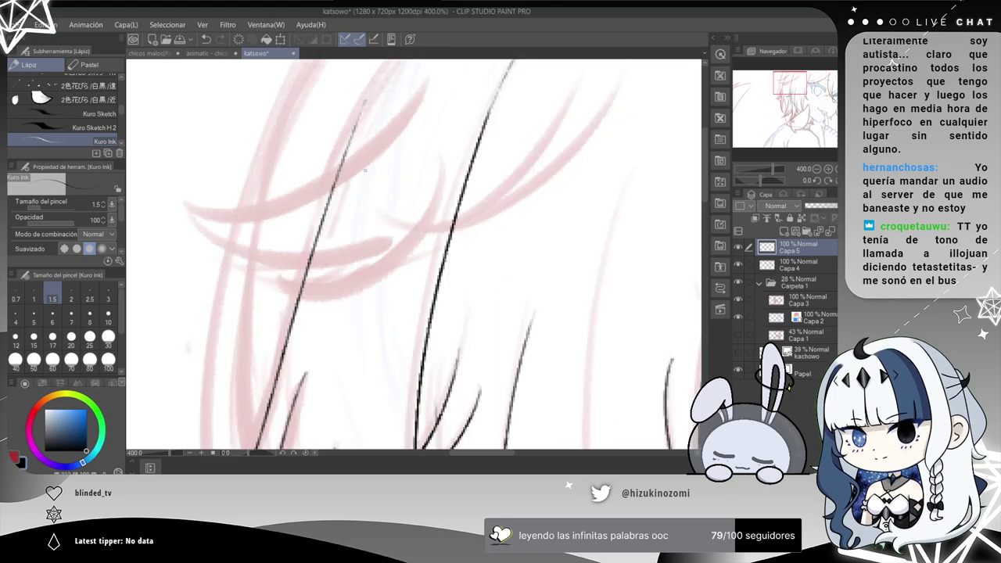
drag(390, 114, 311, 228)
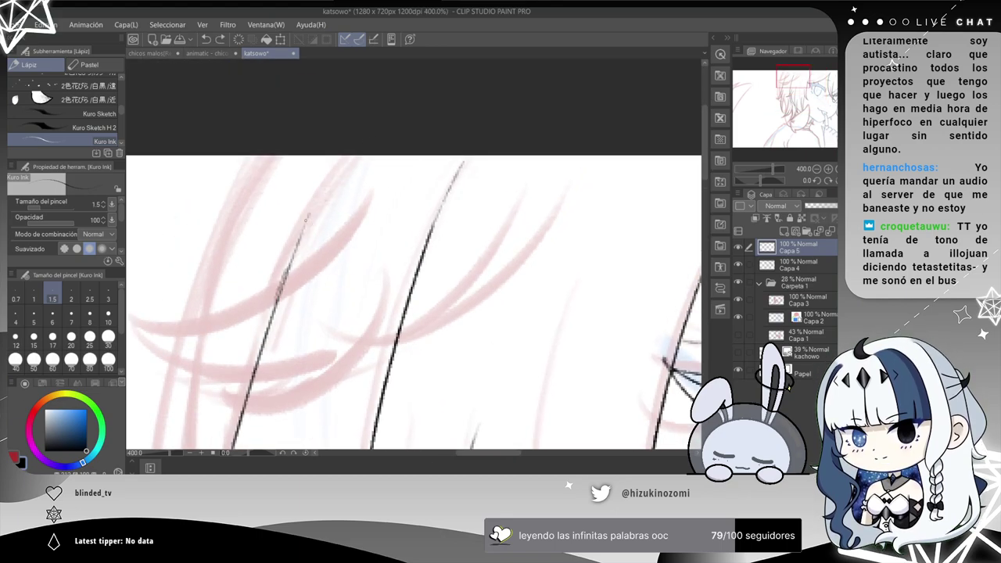
scroll(322, 189, down, 2)
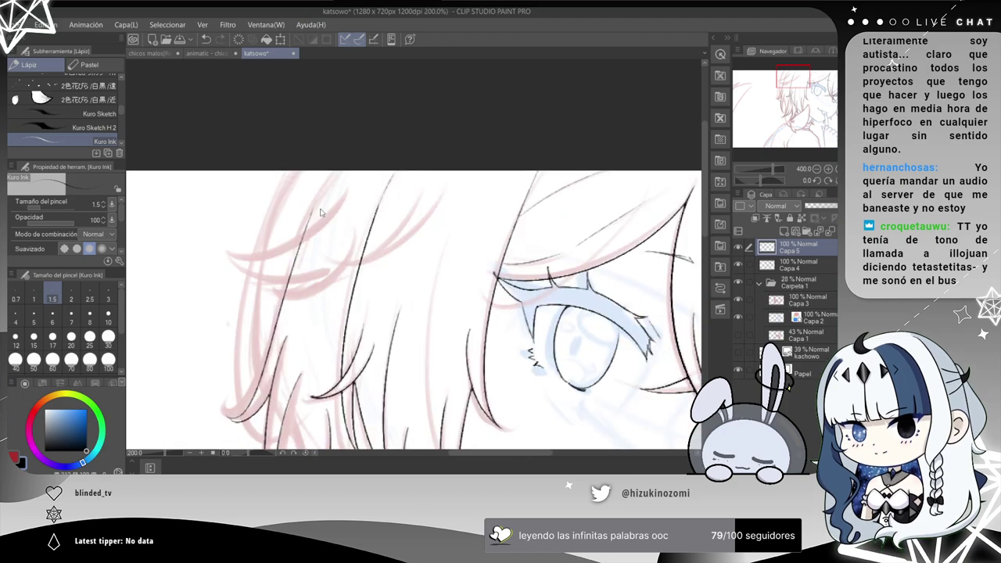
drag(328, 192, 329, 225)
key(ctrl+z)
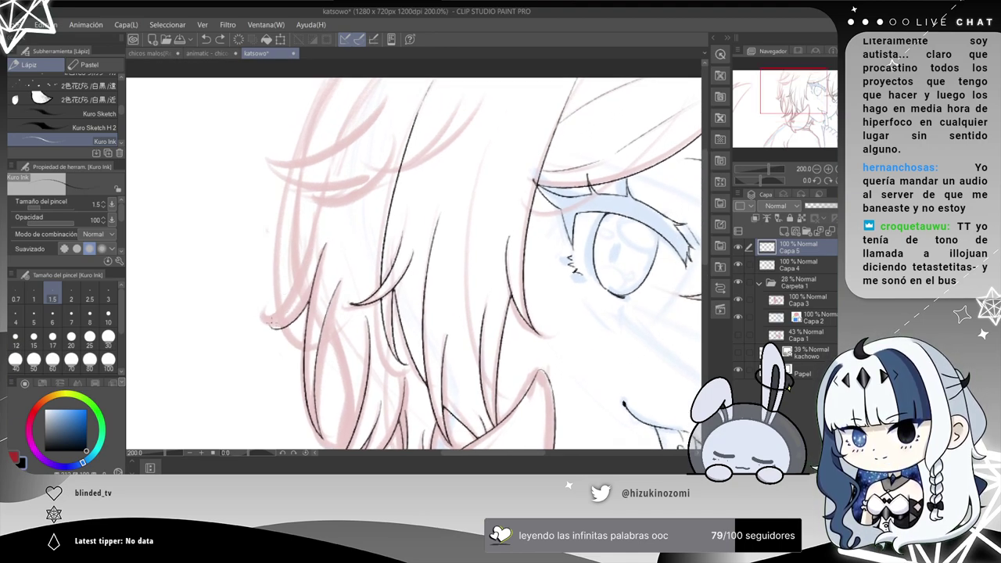
Ink the outward-curling lock's long edge upward from the tip and extend it to the canvas's top edge, redoing the extension once.
mouse_move(268, 324)
mouse_down()
mouse_move(344, 116)
mouse_move(324, 258)
mouse_up()
scroll(330, 180, up, 2)
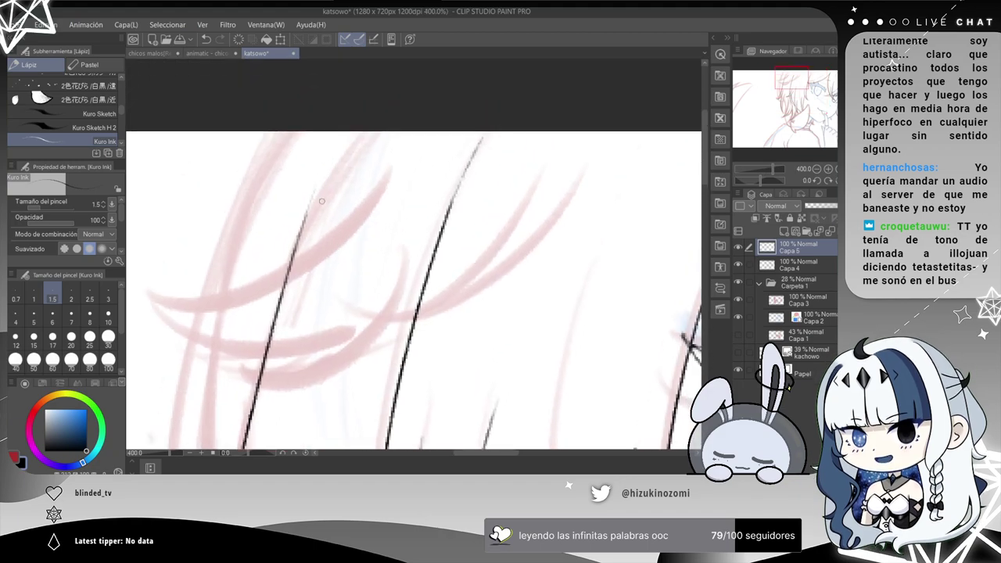
drag(295, 237, 393, 91)
key(ctrl+z)
drag(300, 232, 384, 105)
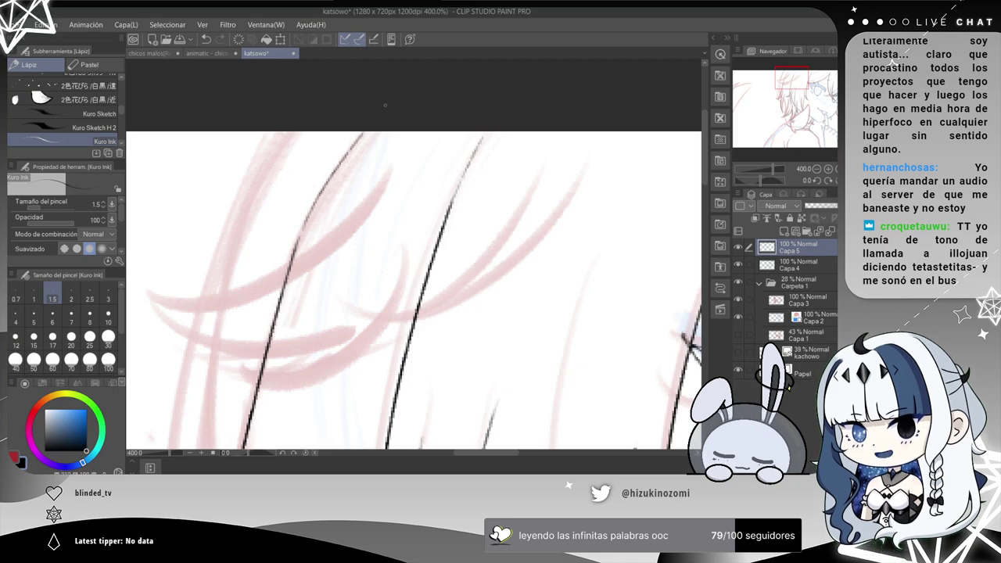
Redo the outward-curling lock edge's extension up to the canvas's top edge and erase a short stretch where the two strokes overlap.
key(ctrl+z)
drag(300, 228, 414, 69)
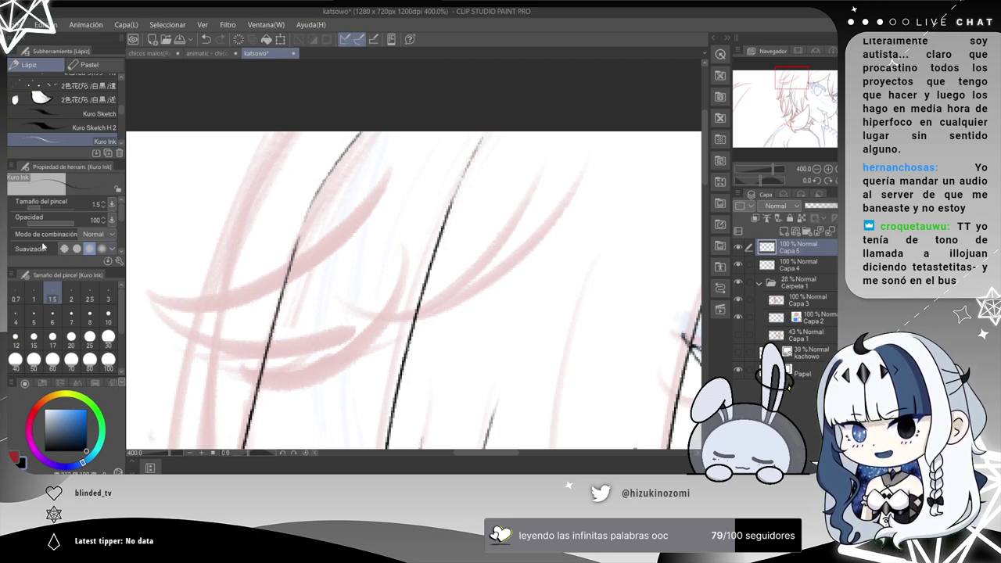
key(e)
click(108, 338)
mouse_move(312, 243)
mouse_down()
mouse_move(299, 246)
mouse_move(303, 208)
mouse_move(293, 231)
mouse_up()
key(p)
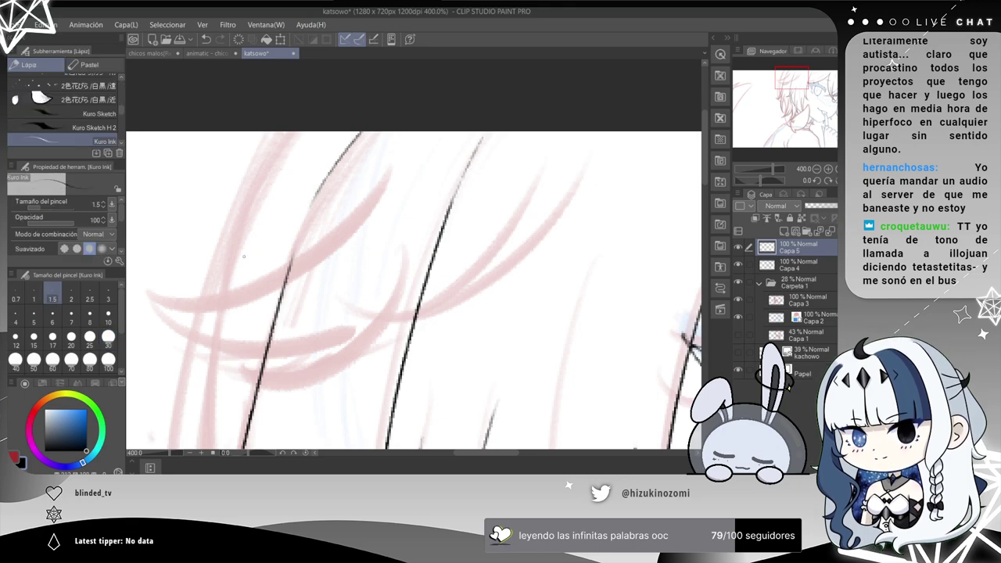
scroll(313, 238, down, 2)
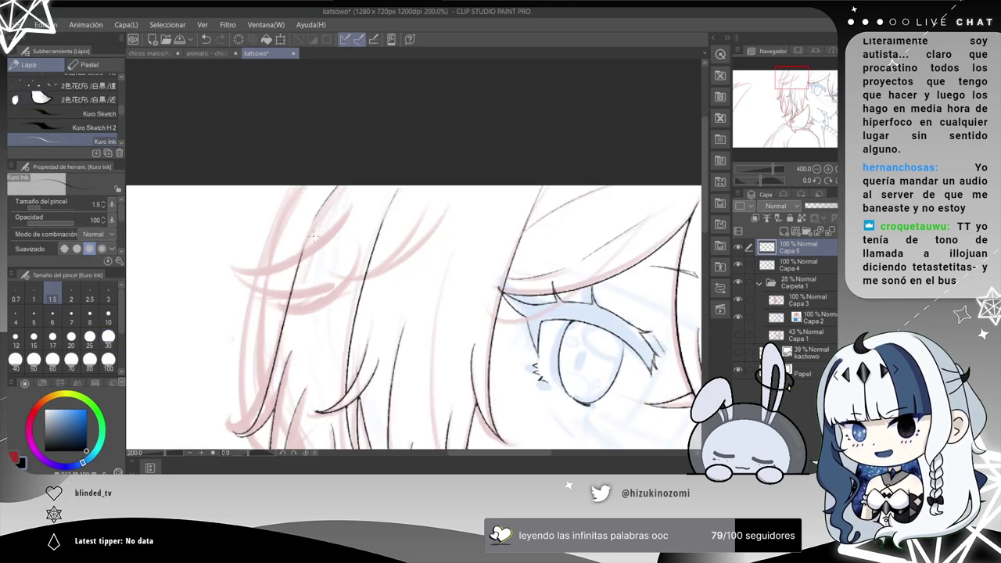
scroll(320, 268, up, 2)
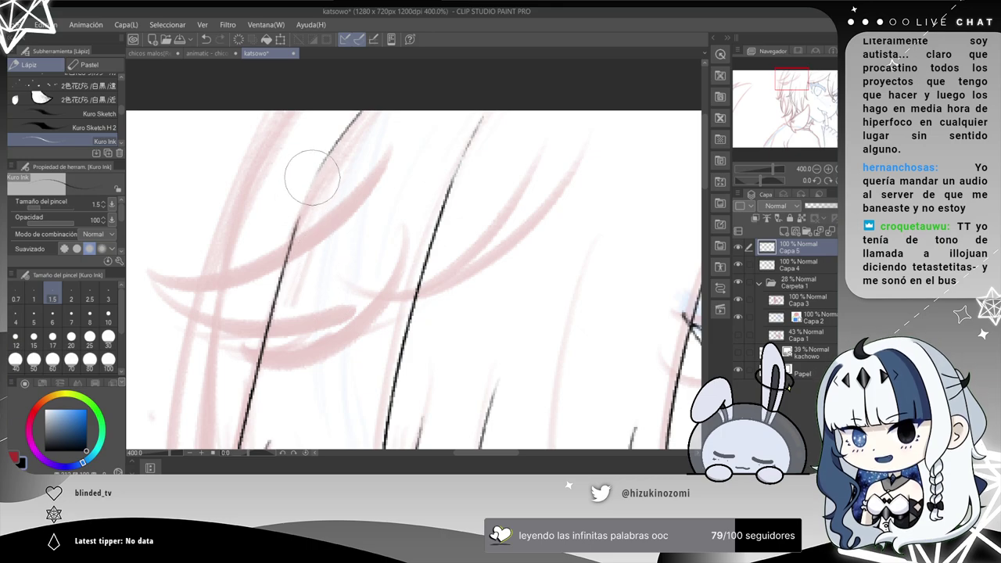
scroll(332, 263, down, 2)
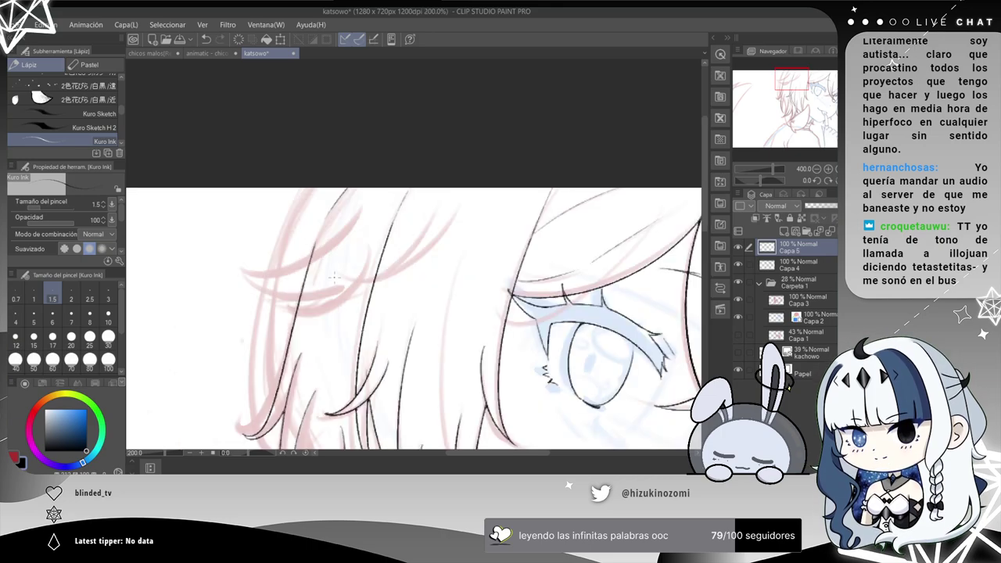
Ink a curved line down the inner side of the looped back lock and touch up its lower end at the neighbouring strand.
drag(359, 283, 348, 153)
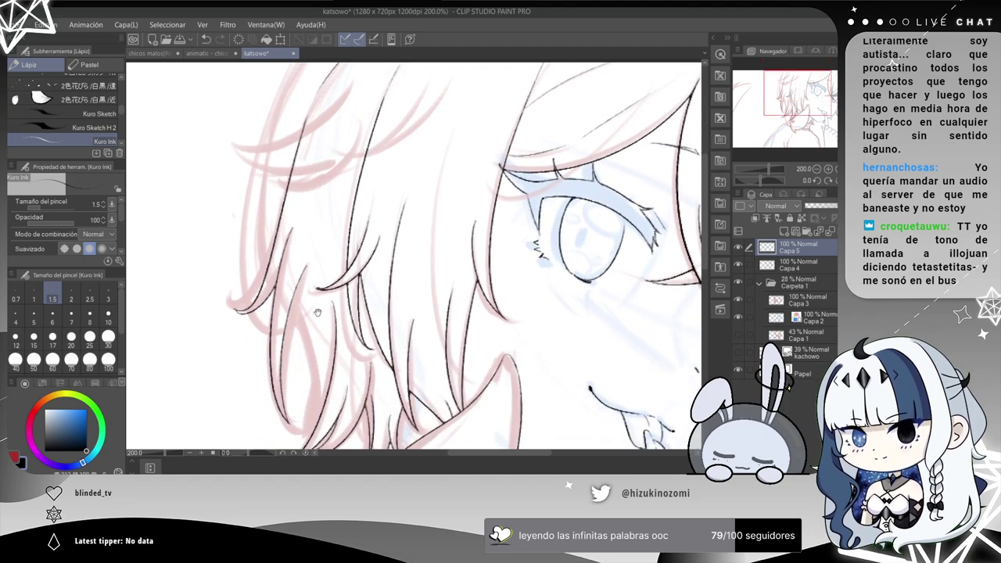
scroll(277, 296, up, 3)
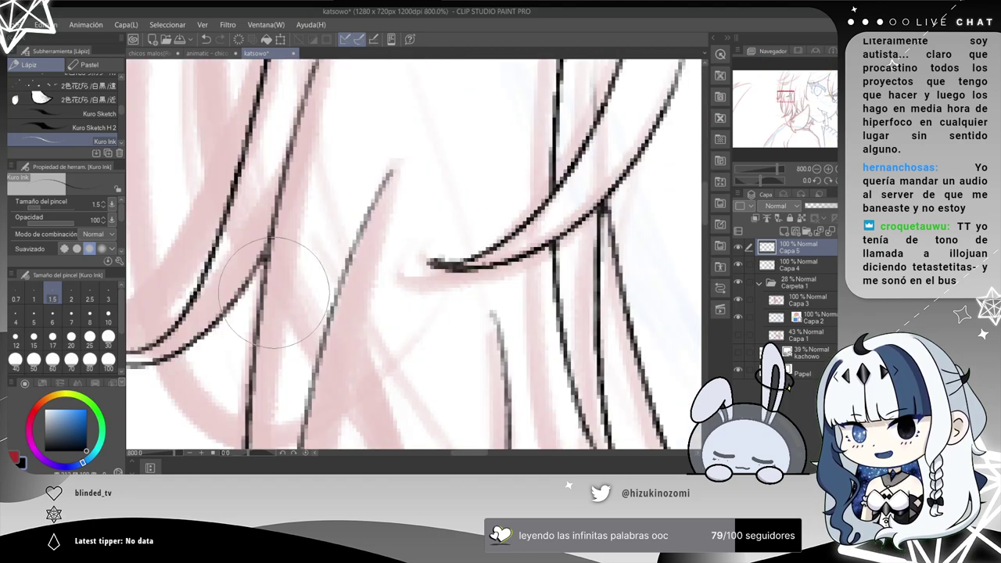
scroll(266, 319, down, 2)
mouse_move(269, 321)
mouse_down()
mouse_move(273, 270)
mouse_move(300, 270)
mouse_up()
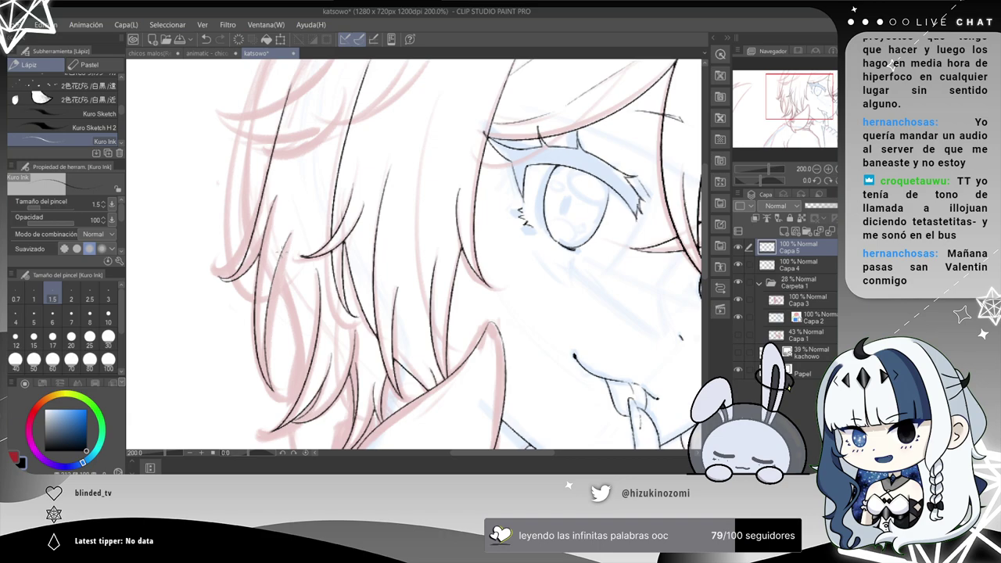
scroll(275, 254, up, 2)
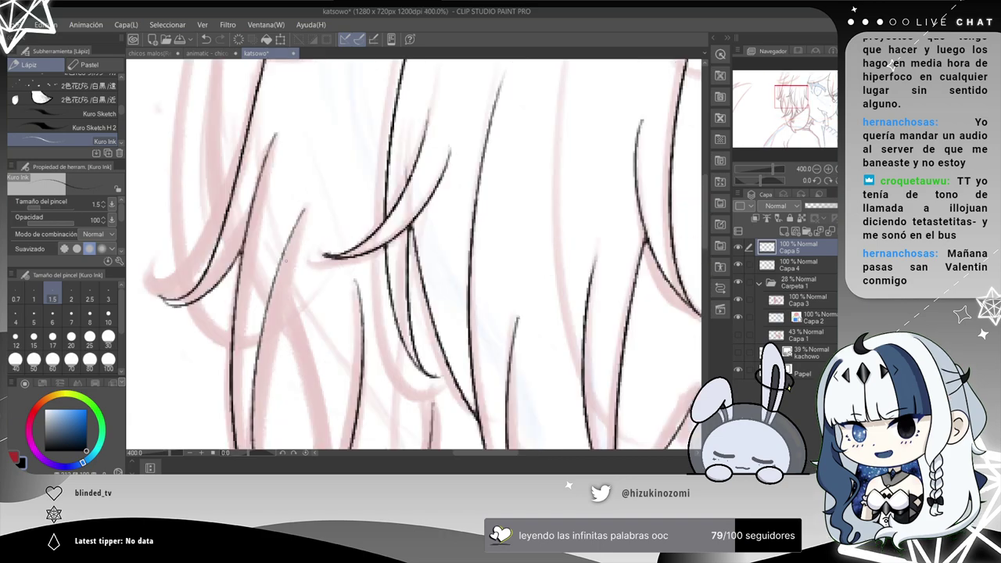
mouse_move(309, 281)
mouse_down()
mouse_move(327, 167)
mouse_move(319, 426)
mouse_up()
key(ctrl+z)
drag(300, 160, 345, 412)
key(ctrl+z)
drag(303, 163, 350, 397)
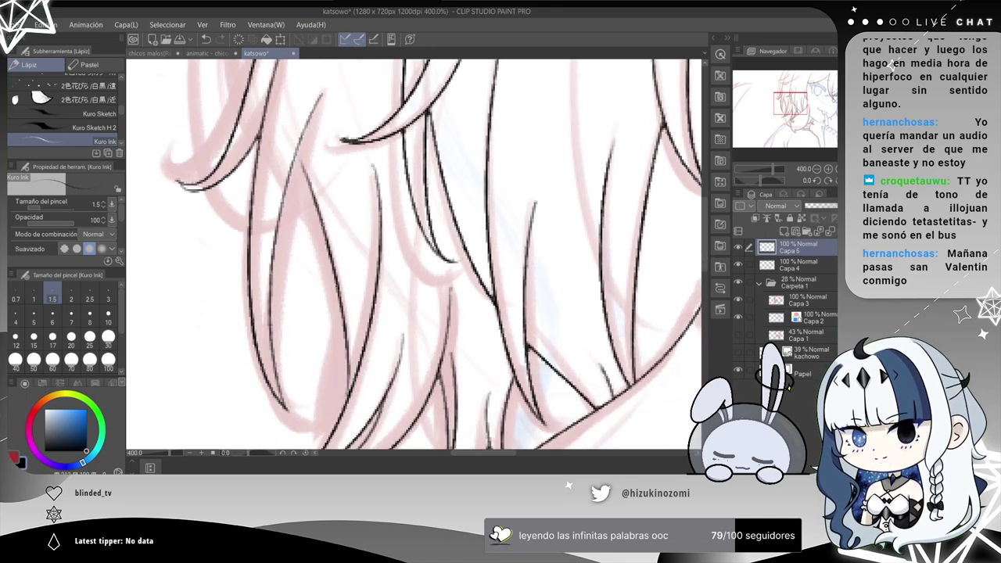
scroll(347, 328, up, 1)
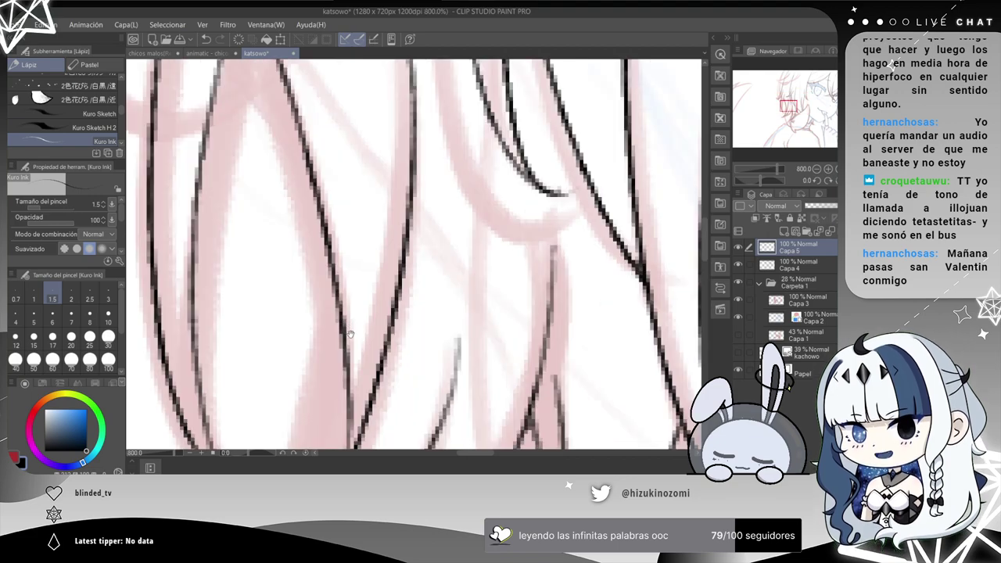
drag(344, 323, 340, 243)
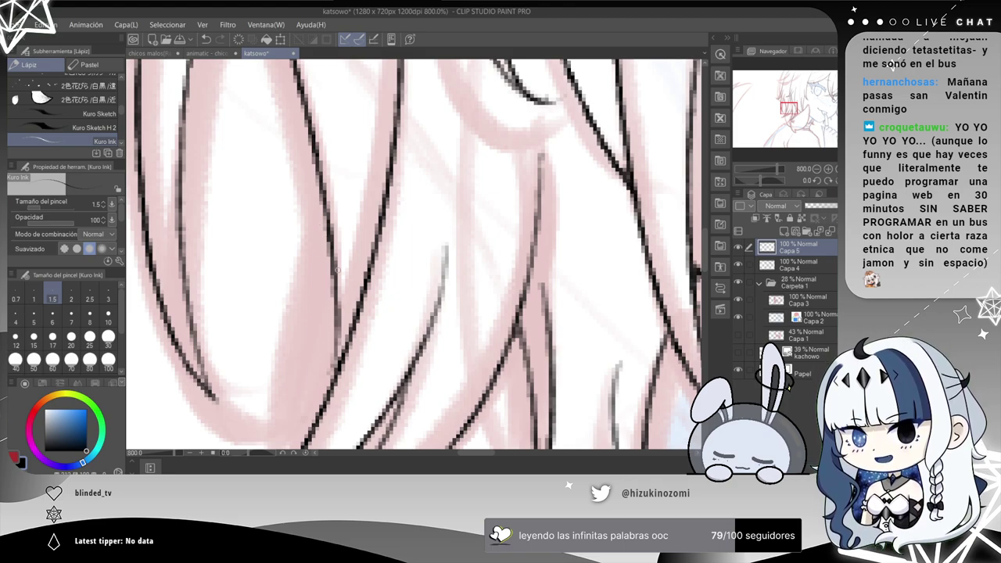
drag(334, 319, 333, 356)
scroll(322, 372, down, 2)
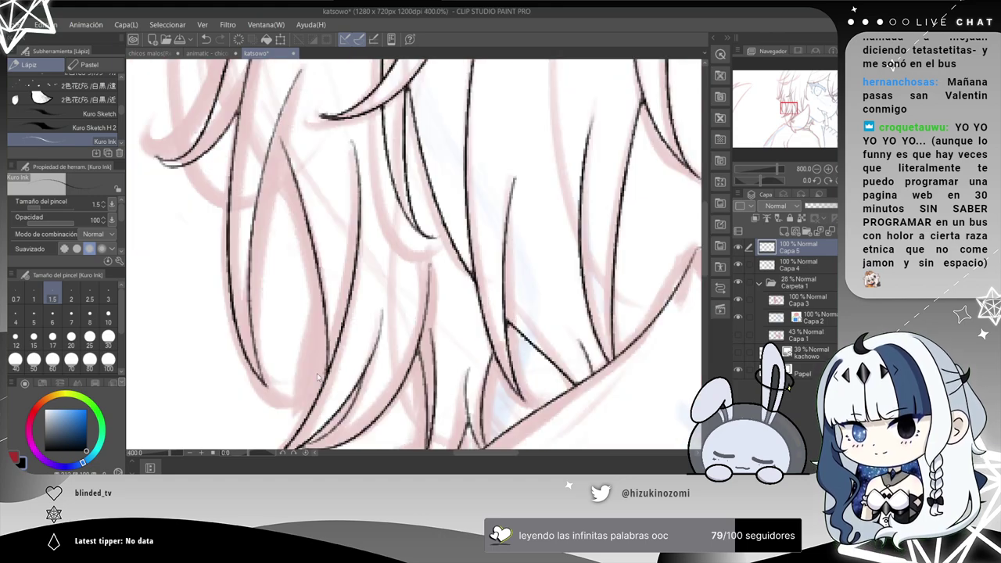
Add a new layer above the line art and try to ink the outermost back hair line down from the canvas's top edge.
scroll(315, 305, down, 2)
drag(342, 198, 327, 294)
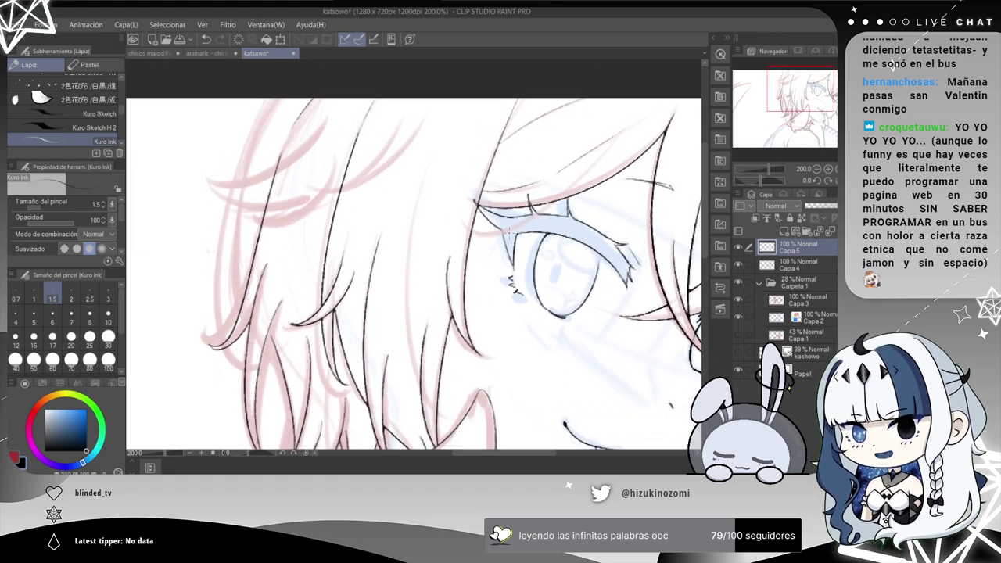
click(783, 233)
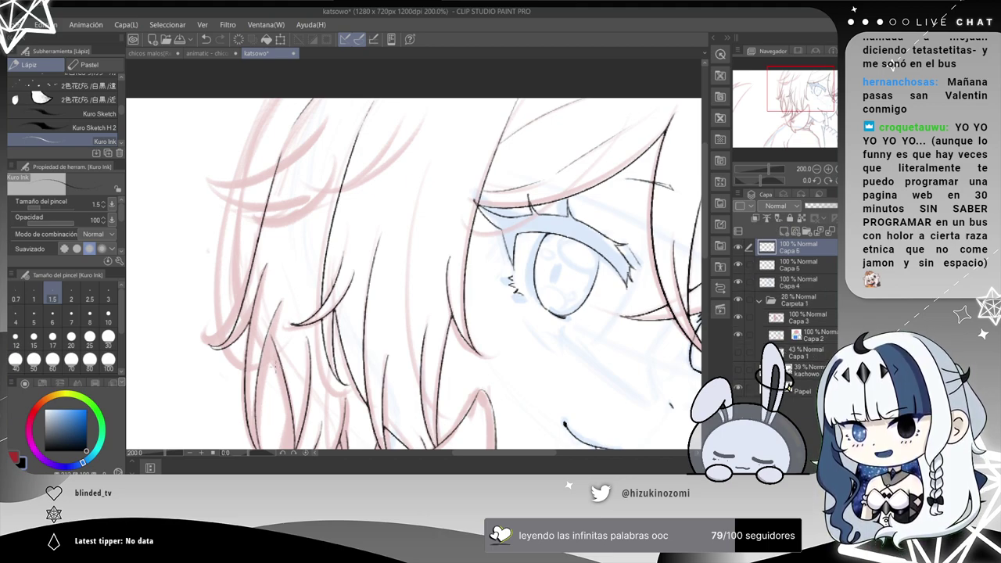
mouse_move(268, 353)
mouse_down()
mouse_move(296, 64)
mouse_move(228, 240)
mouse_move(294, 379)
mouse_up()
key(ctrl+z)
key(ctrl+z)
drag(284, 97, 240, 387)
key(ctrl+z)
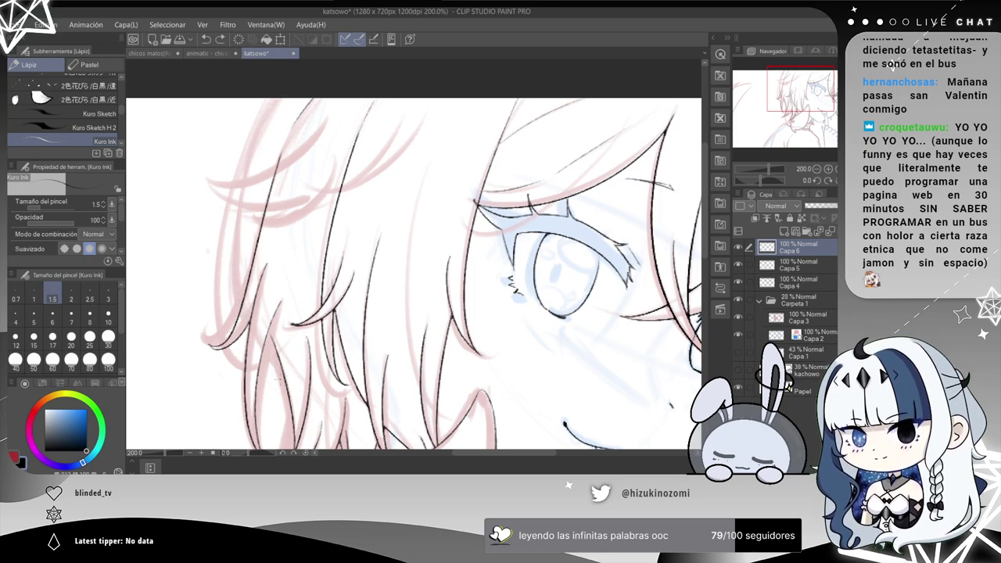
Try to ink the outermost back hair line upward to the canvas's top edge, with short test strokes at its lower end.
drag(244, 308, 288, 97)
key(ctrl+z)
mouse_move(284, 379)
mouse_down()
mouse_move(226, 187)
mouse_move(258, 94)
mouse_move(278, 356)
mouse_move(300, 422)
mouse_move(234, 286)
mouse_move(258, 97)
mouse_up()
key(ctrl+z)
key(ctrl+z)
key(ctrl+z)
mouse_move(285, 382)
mouse_down()
mouse_move(267, 99)
mouse_move(311, 424)
mouse_up()
key(ctrl+z)
key(ctrl+z)
mouse_move(291, 381)
mouse_down()
mouse_move(229, 235)
mouse_move(277, 71)
mouse_move(246, 216)
mouse_move(288, 85)
mouse_move(276, 97)
mouse_move(256, 346)
mouse_move(305, 405)
mouse_up()
key(ctrl+z)
key(ctrl+z)
Try to ink the outermost back hair line as a single long curve, first downward and then upward from the looped lock.
mouse_move(275, 99)
mouse_down()
mouse_move(235, 265)
mouse_move(306, 399)
mouse_up()
key(ctrl+z)
mouse_move(265, 99)
mouse_down()
mouse_move(278, 368)
mouse_move(235, 266)
mouse_move(266, 98)
mouse_up()
key(ctrl+z)
key(ctrl+z)
mouse_move(291, 388)
mouse_down()
mouse_move(233, 275)
mouse_move(266, 99)
mouse_up()
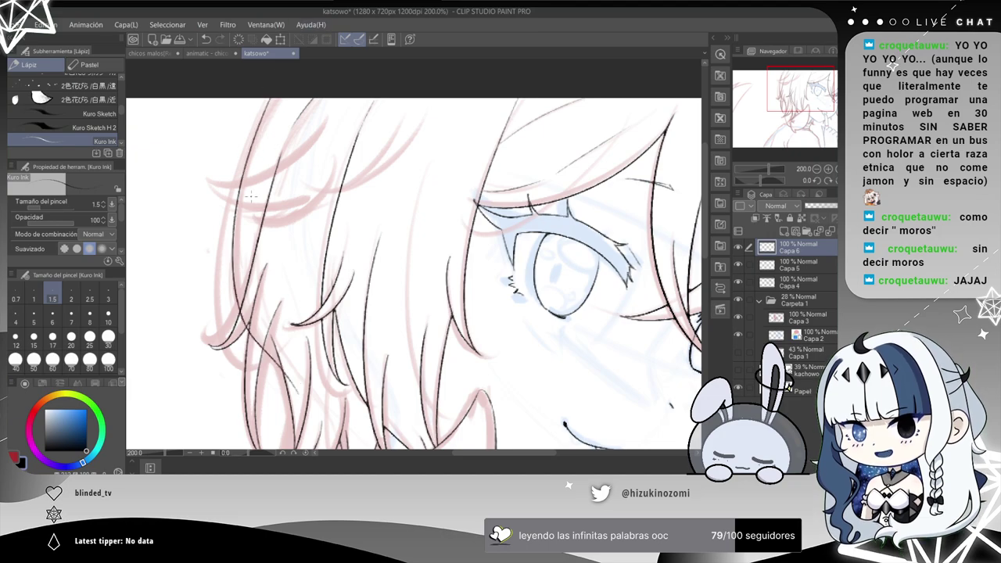
Try to extend the upper part of the outermost hair line to the canvas's top edge, then undo the whole line.
scroll(251, 197, up, 2)
mouse_move(353, 121)
mouse_down()
mouse_move(297, 183)
mouse_move(271, 234)
mouse_move(297, 190)
mouse_move(266, 145)
mouse_move(272, 117)
mouse_move(247, 194)
mouse_up()
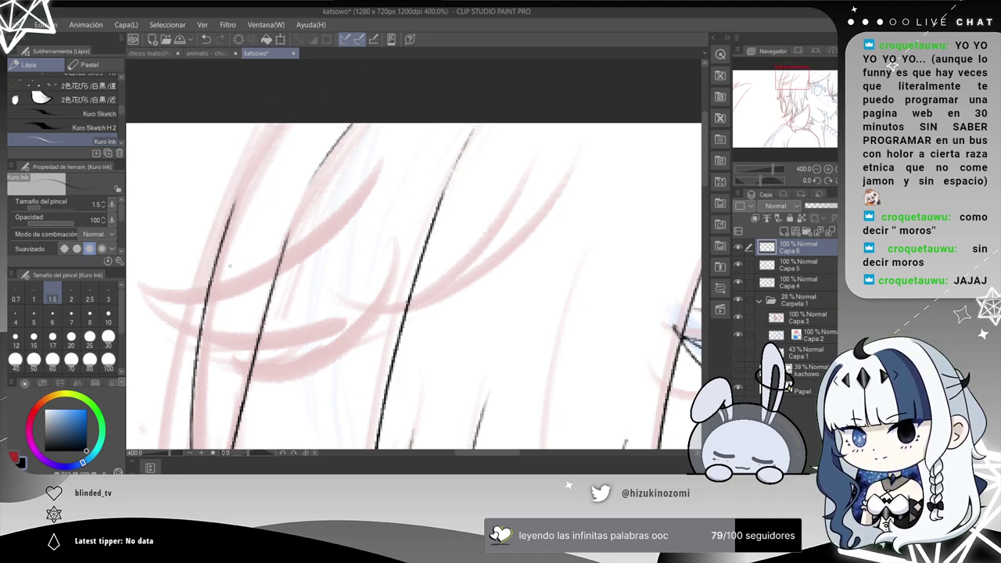
drag(203, 312, 294, 123)
key(ctrl+z)
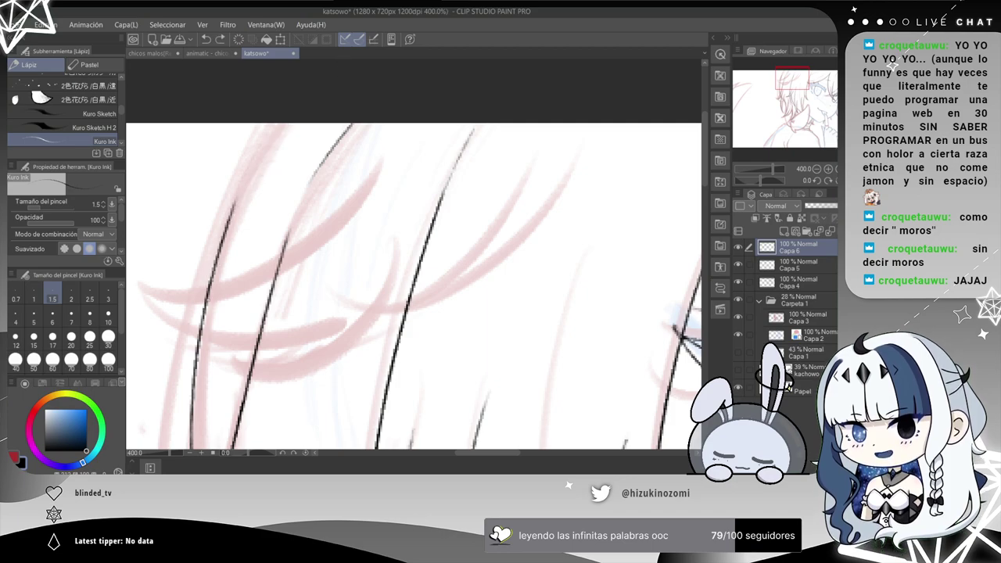
drag(210, 303, 283, 125)
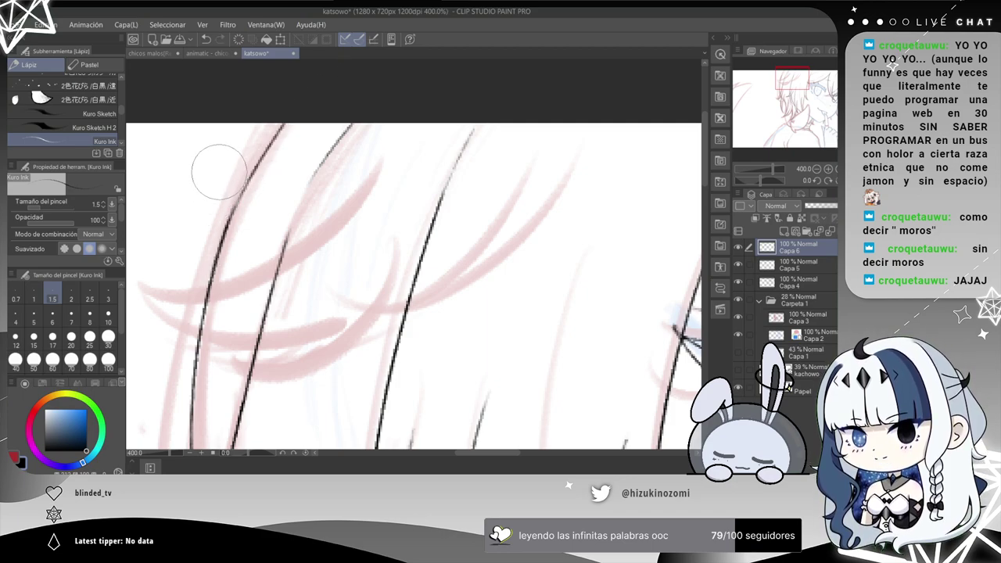
drag(211, 280, 283, 123)
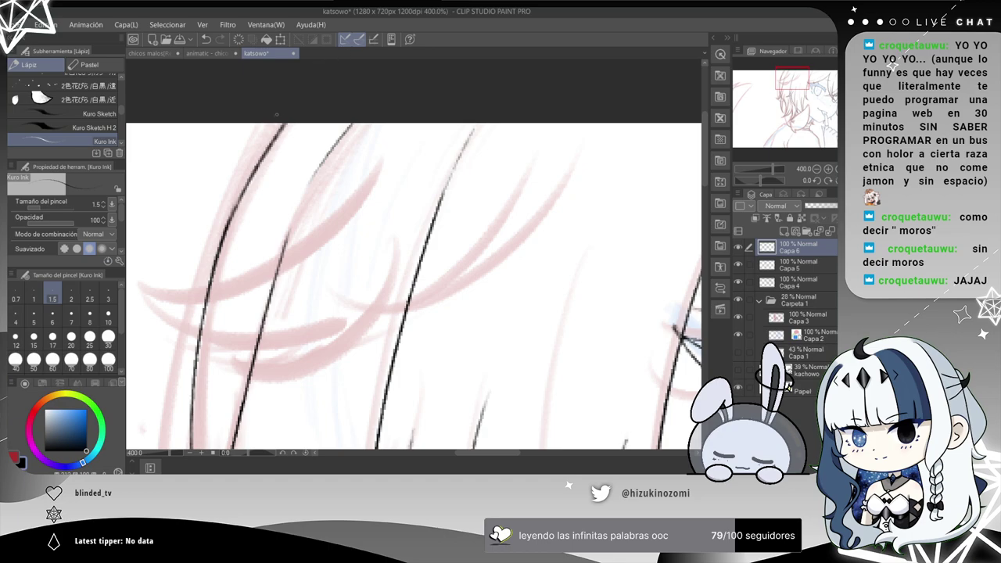
scroll(275, 116, down, 2)
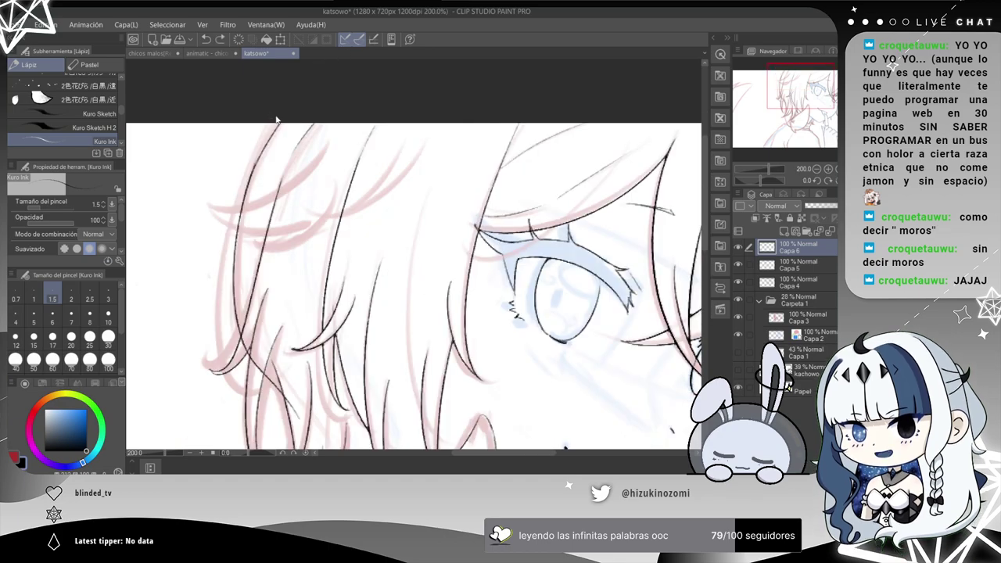
key(ctrl+z)
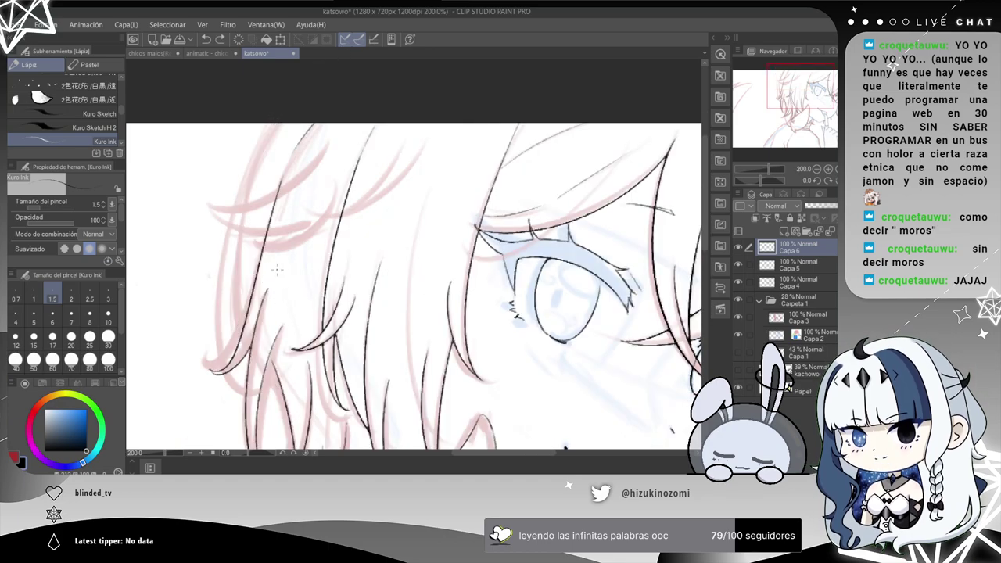
mouse_move(296, 114)
mouse_down()
mouse_move(296, 422)
mouse_move(244, 328)
mouse_move(284, 122)
mouse_up()
key(ctrl+z)
key(ctrl+z)
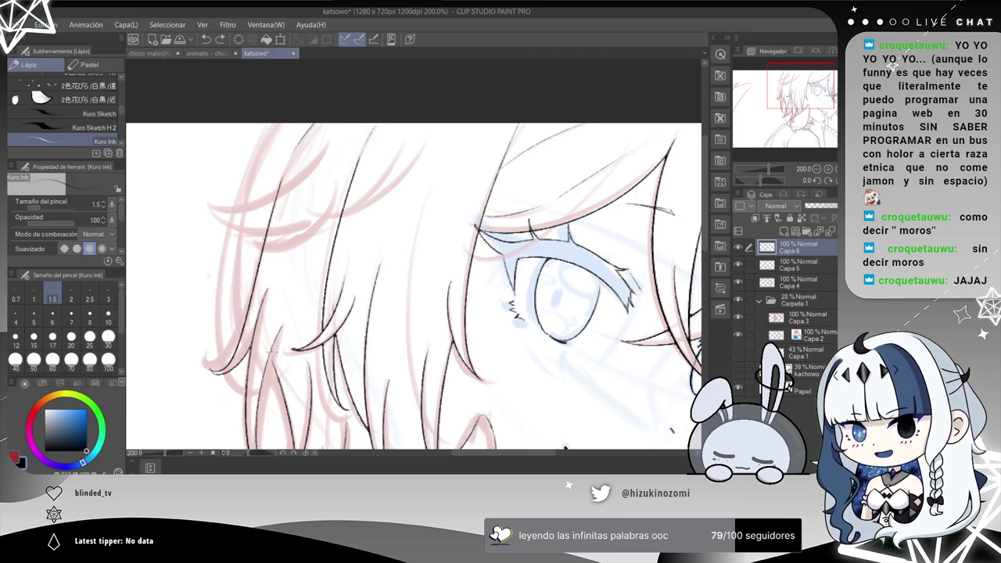
Ink the outermost back hair line as a long curve to the canvas's top edge and clear the parts hidden behind overlapping locks.
drag(239, 366, 274, 122)
scroll(270, 142, up, 2)
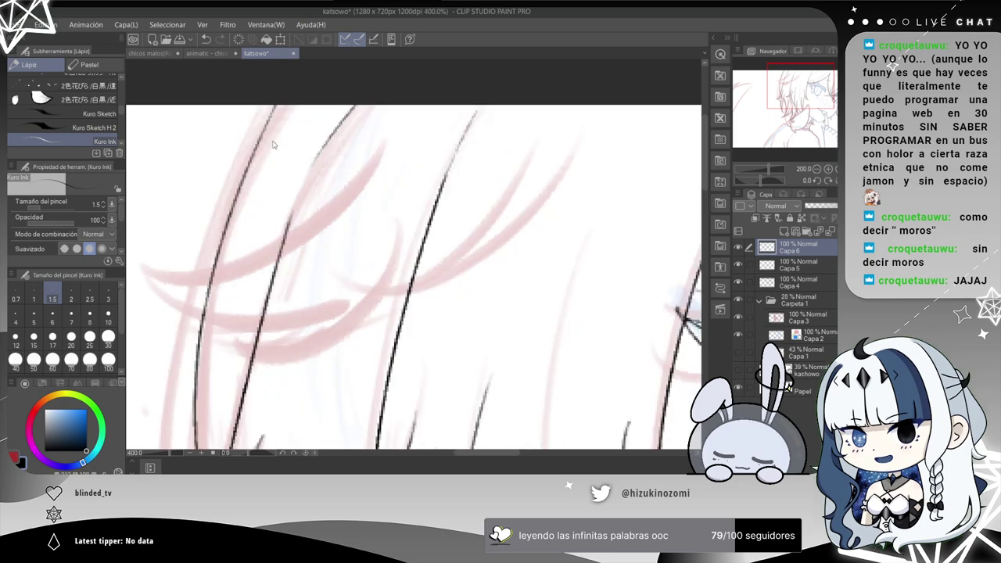
mouse_move(320, 307)
mouse_down()
mouse_move(320, 143)
mouse_move(311, 157)
mouse_up()
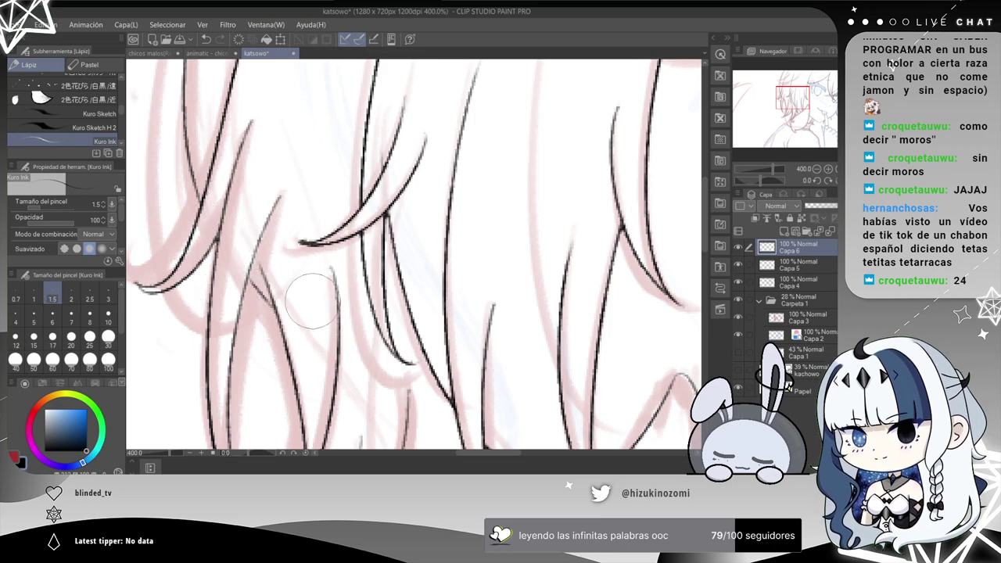
scroll(333, 313, up, 2)
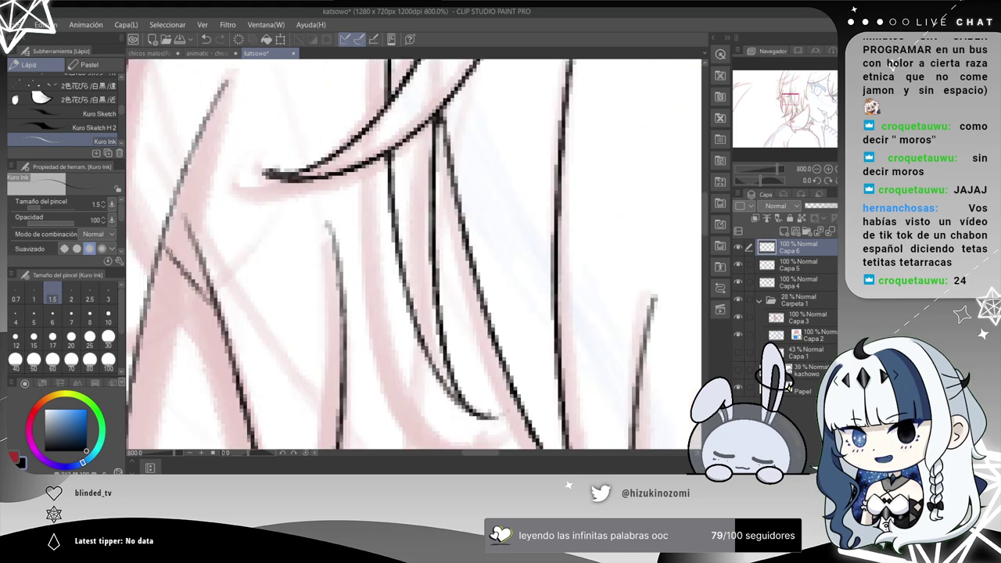
mouse_move(189, 260)
mouse_down()
mouse_move(292, 263)
mouse_move(363, 295)
mouse_up()
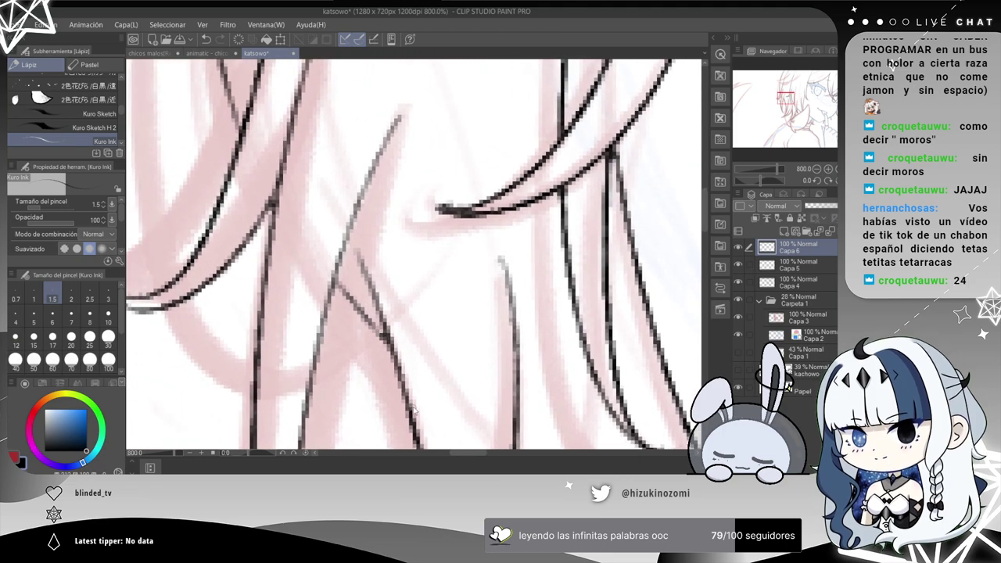
scroll(354, 310, down, 4)
drag(409, 333, 299, 255)
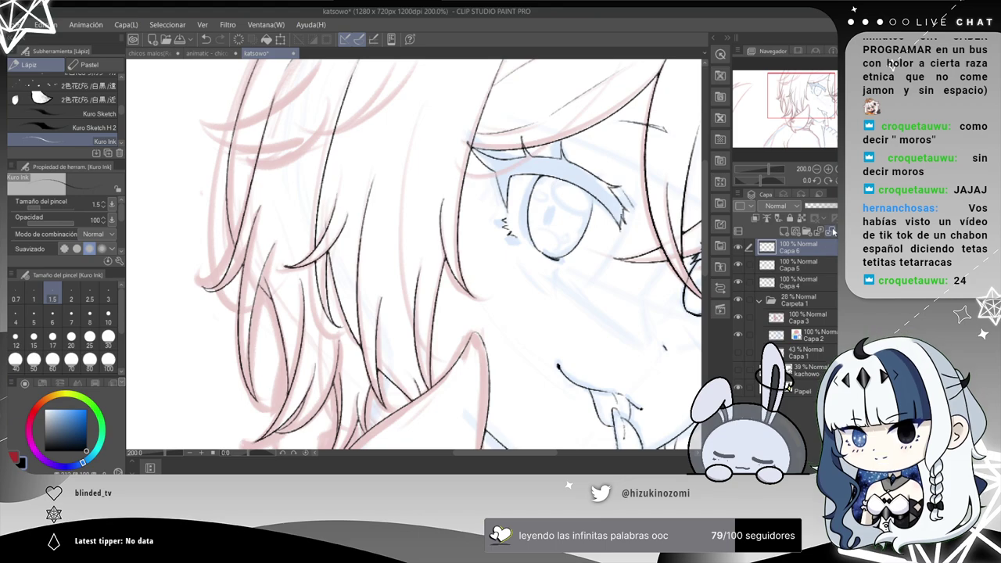
Merge the new line's layer into the line-art layer below and touch up the junction where the line meets the looped lock.
click(830, 232)
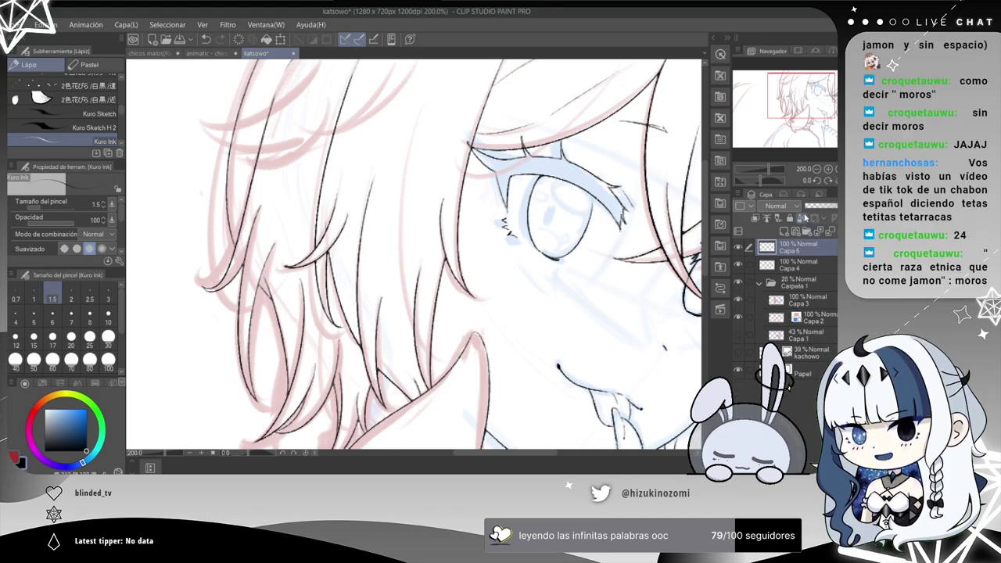
key(ctrl+plus)
drag(381, 318, 460, 68)
mouse_move(303, 274)
mouse_down()
mouse_move(351, 183)
mouse_move(356, 94)
mouse_up()
mouse_move(332, 426)
mouse_down()
mouse_move(338, 234)
mouse_move(326, 185)
mouse_move(379, 366)
mouse_move(279, 244)
mouse_up()
scroll(304, 205, down, 2)
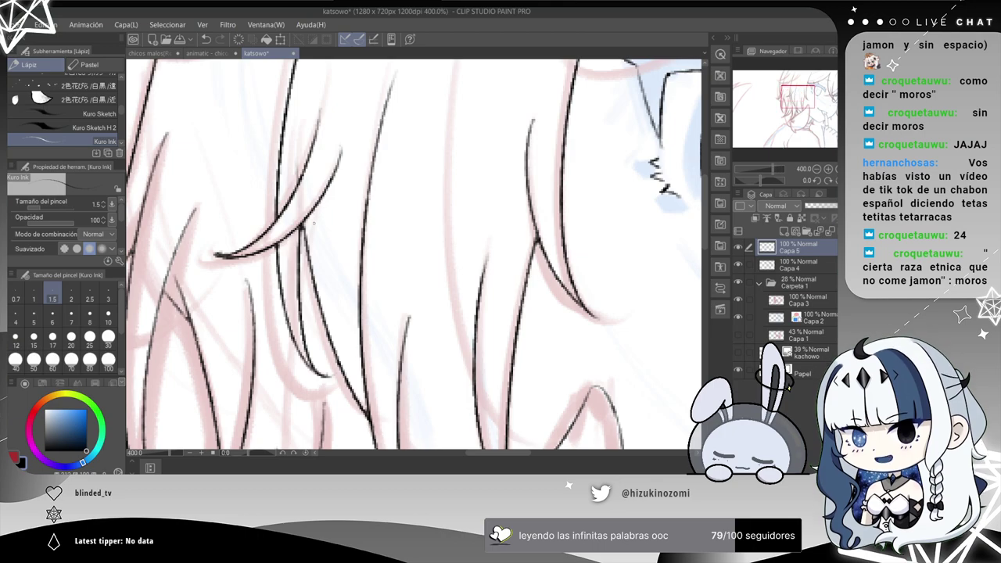
scroll(262, 262, up, 2)
mouse_move(209, 335)
mouse_down()
mouse_move(318, 271)
mouse_move(382, 251)
mouse_up()
drag(251, 247, 319, 273)
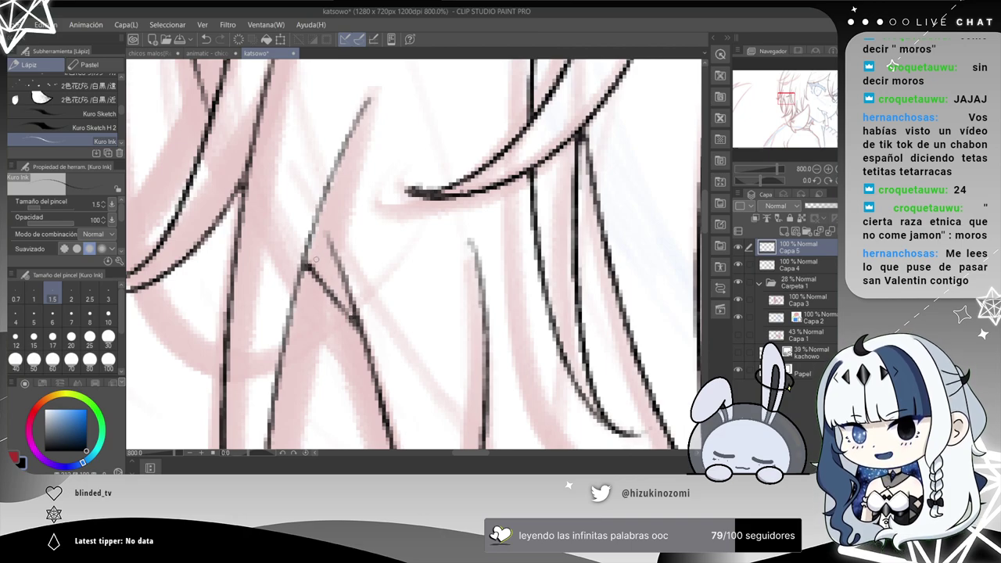
scroll(294, 255, down, 3)
scroll(280, 252, down, 3)
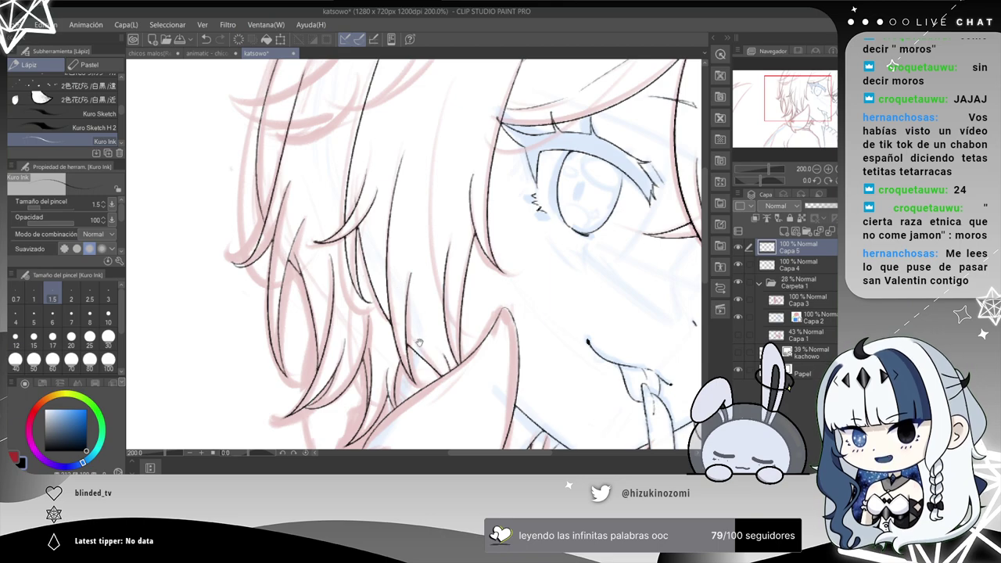
drag(421, 351, 358, 257)
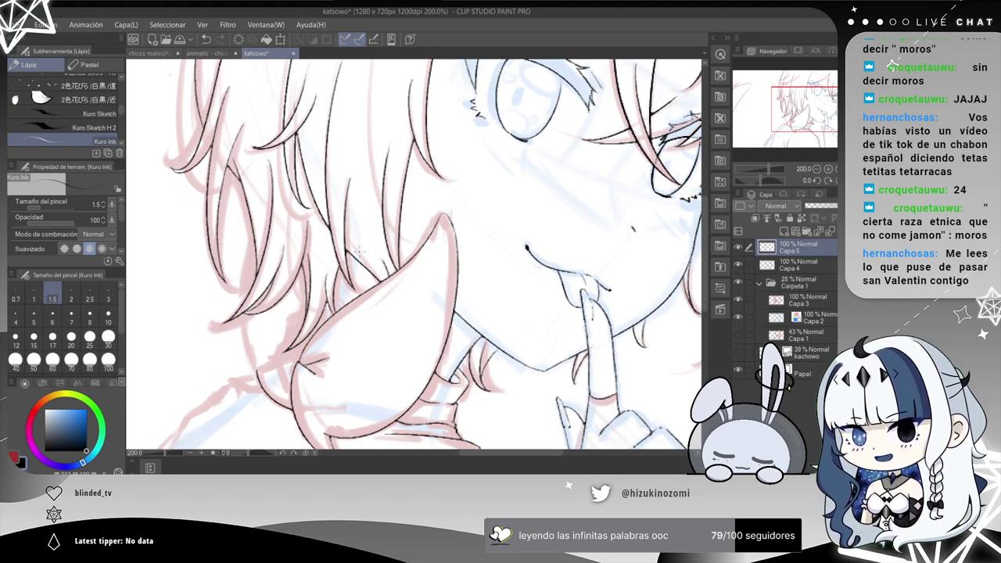
scroll(356, 251, up, 2)
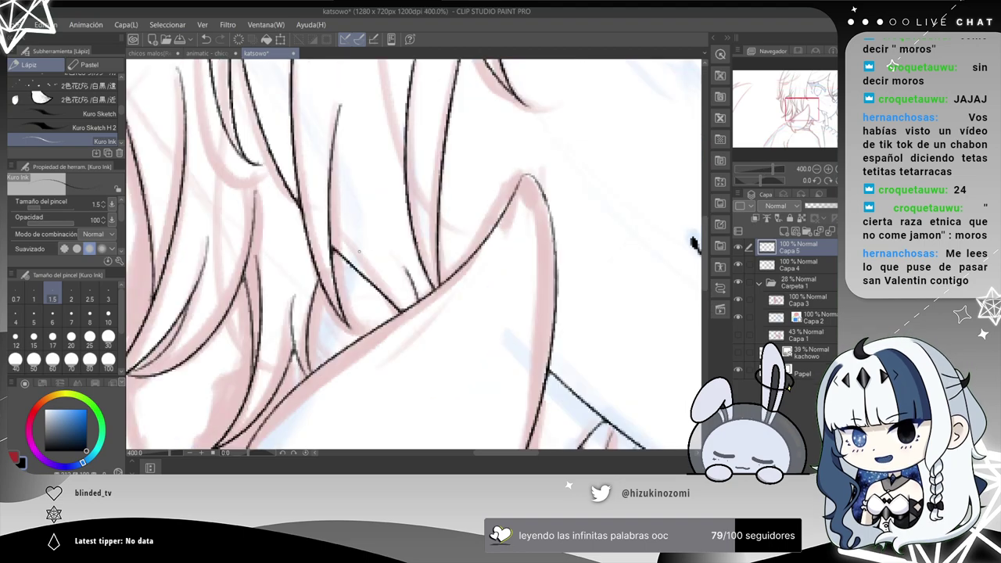
Add a new layer for line art and try to ink a long curve from between the back hair locks across the large curved shape.
drag(297, 380, 326, 204)
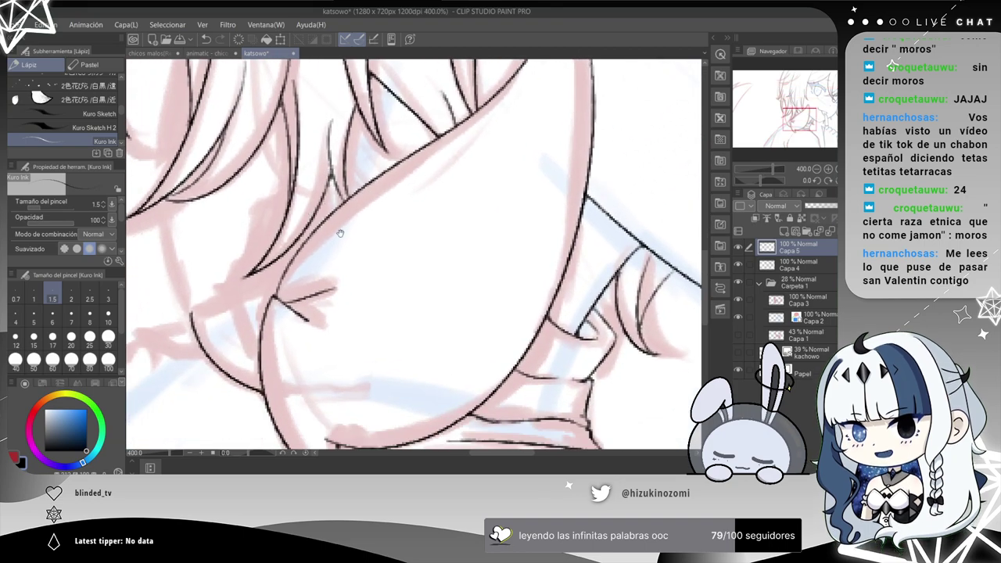
mouse_move(805, 233)
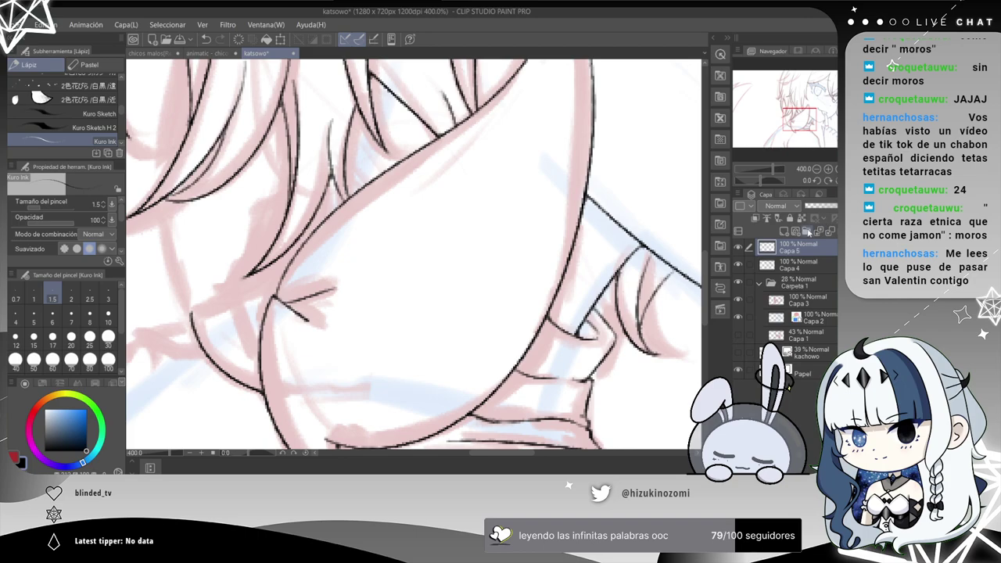
click(786, 231)
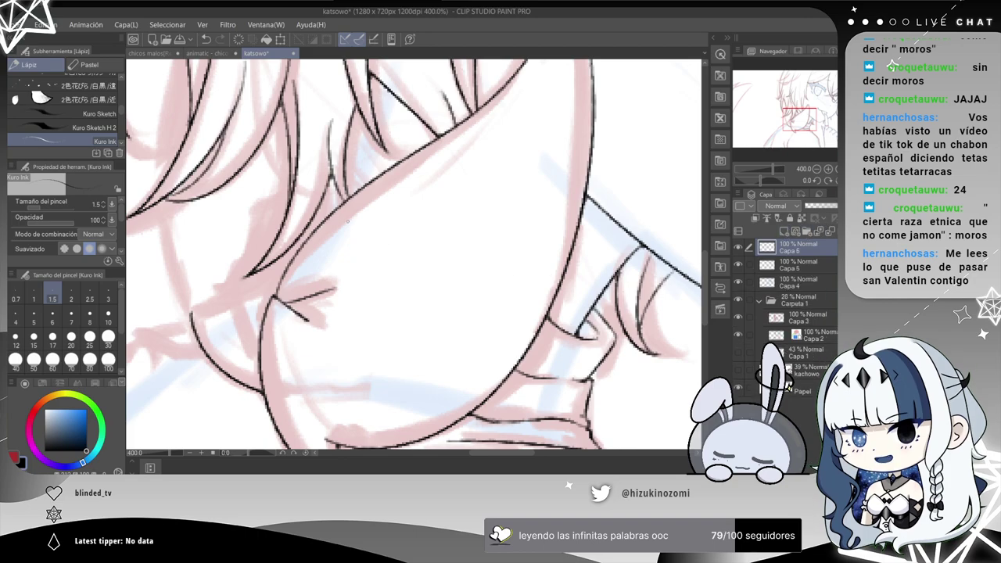
drag(327, 121, 547, 317)
key(ctrl+z)
mouse_move(335, 155)
mouse_down()
mouse_move(432, 265)
mouse_move(489, 290)
mouse_up()
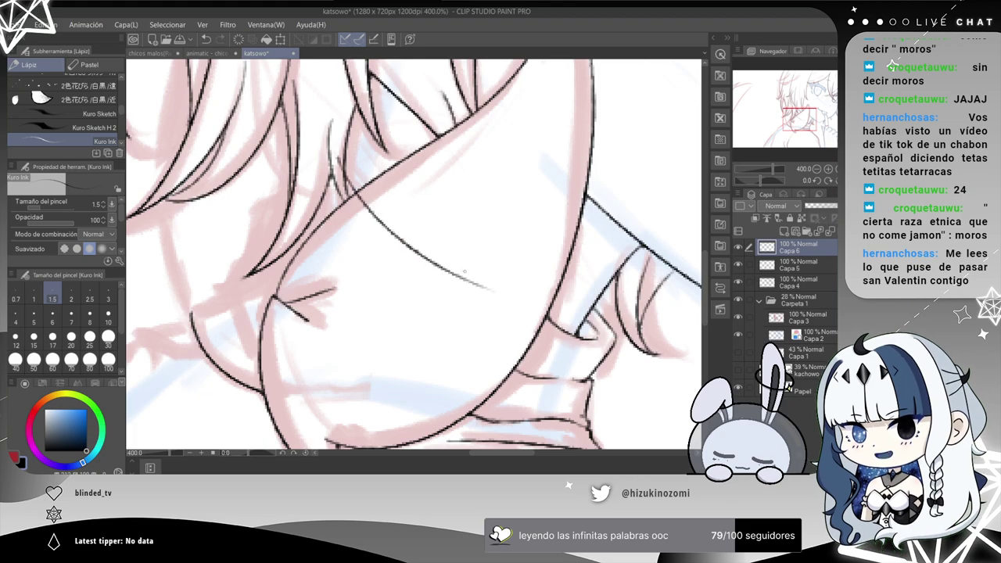
key(ctrl+z)
drag(336, 152, 548, 321)
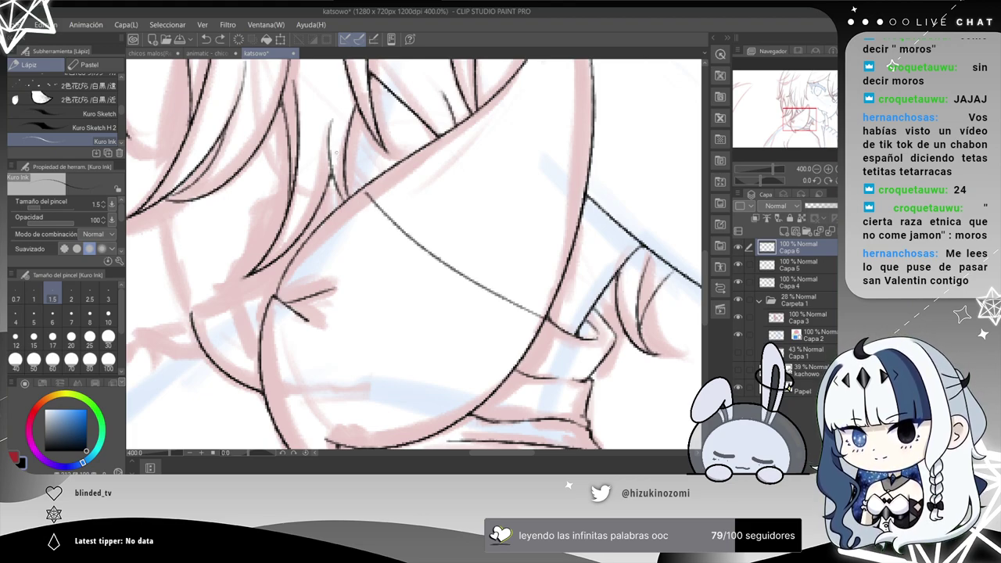
key(ctrl+z)
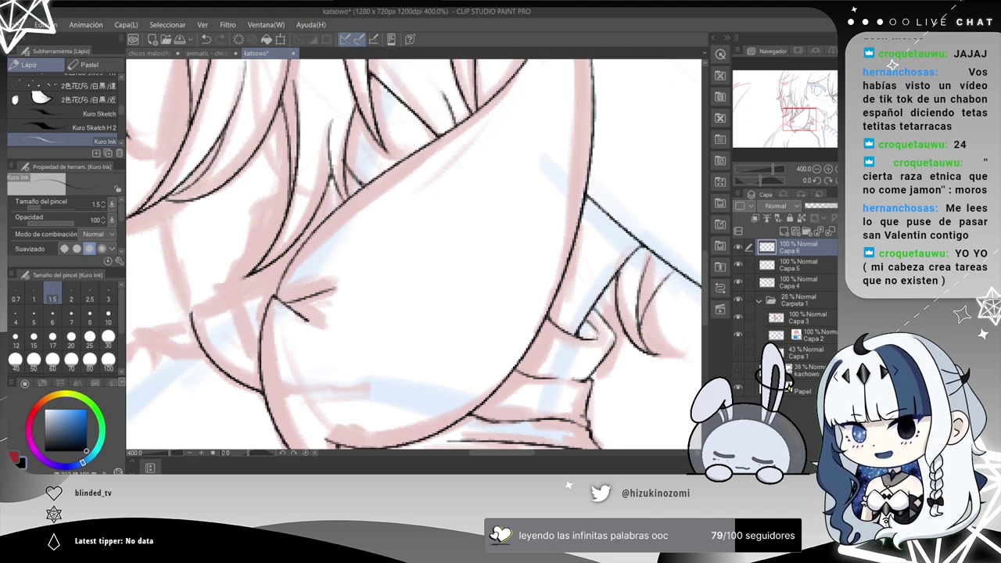
Ink the short connecting lines between the pointed hair tip and the edge of the large curved shape.
scroll(357, 164, up, 2)
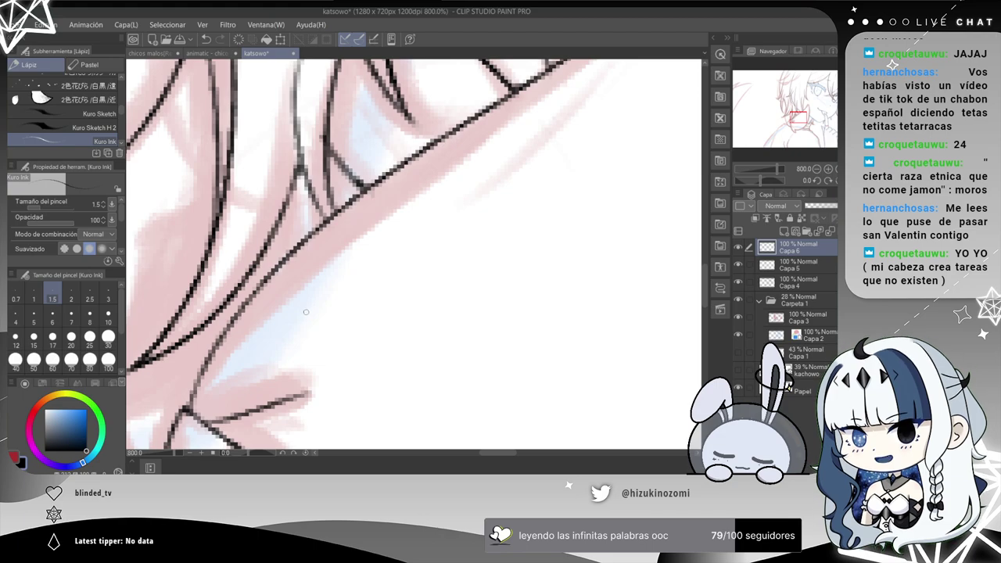
scroll(300, 308, down, 2)
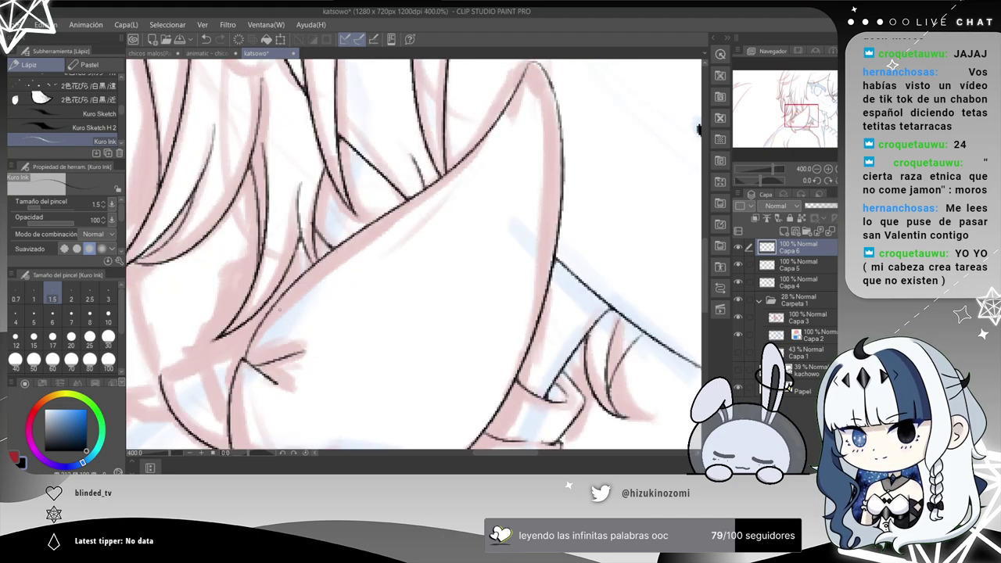
scroll(310, 291, up, 2)
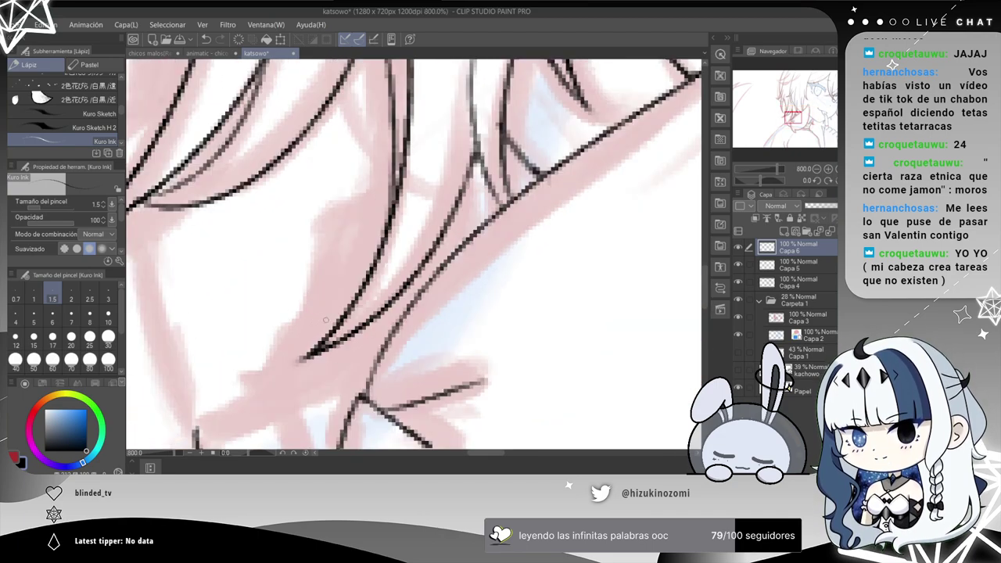
drag(355, 316, 383, 197)
drag(373, 303, 361, 291)
drag(377, 213, 357, 287)
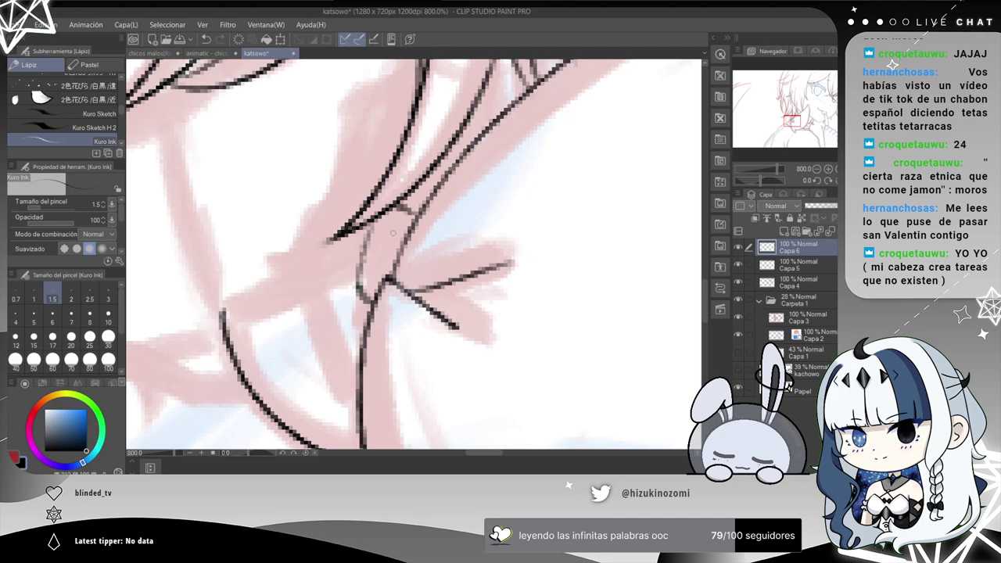
Ink the narrow strip below the pointed hair tip and the slanted top edge joining it to the lower curved outline.
mouse_move(357, 258)
mouse_down()
mouse_move(314, 271)
mouse_move(342, 382)
mouse_up()
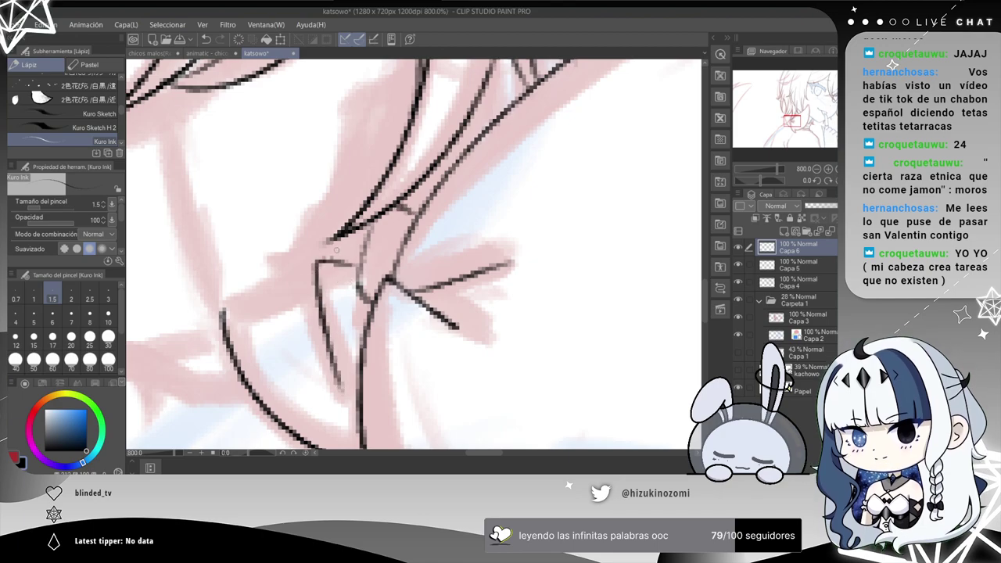
drag(222, 315, 312, 262)
key(ctrl+z)
drag(222, 312, 298, 268)
Try to ink a short rising edge from the strip's top corner up to the pointed hair tip.
drag(352, 229, 317, 280)
drag(290, 313, 312, 253)
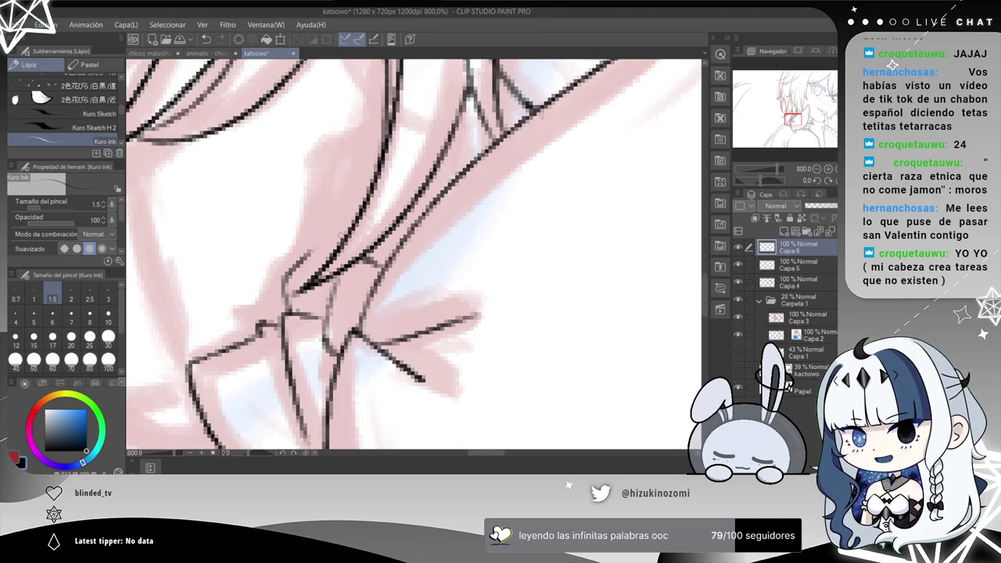
key(ctrl+z)
mouse_move(289, 320)
mouse_down()
mouse_move(316, 266)
mouse_move(318, 200)
mouse_move(391, 133)
mouse_up()
key(ctrl+z)
drag(299, 276, 346, 104)
drag(410, 149, 347, 227)
key(ctrl+z)
drag(369, 260, 407, 211)
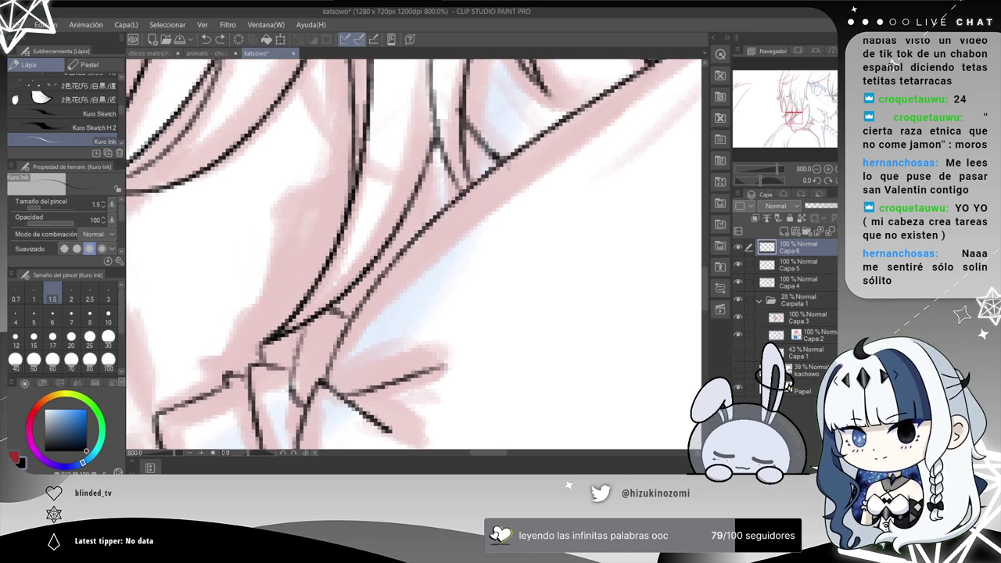
Try to ink an angular contour beside the pointed lock from its tip upward, then undo it along with the short edge beneath it.
drag(267, 341, 360, 158)
key(ctrl+z)
drag(393, 260, 393, 223)
drag(311, 193, 274, 362)
key(ctrl+z)
drag(303, 214, 271, 338)
key(ctrl+z)
drag(305, 238, 281, 334)
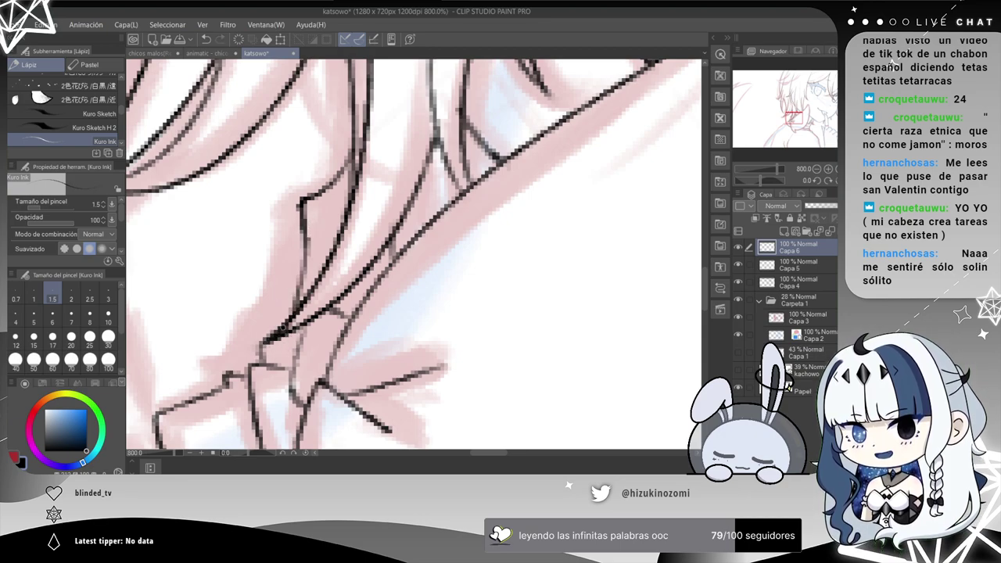
key(ctrl+z)
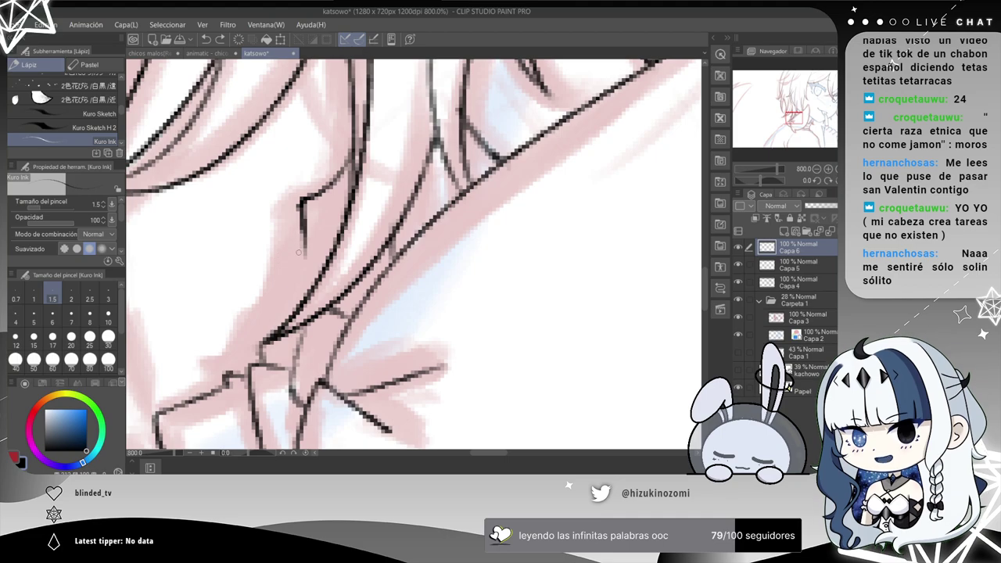
drag(304, 234, 267, 320)
key(ctrl+z)
mouse_move(303, 225)
mouse_down()
mouse_move(290, 312)
mouse_move(298, 271)
mouse_move(292, 308)
mouse_move(335, 283)
mouse_move(291, 318)
mouse_up()
key(ctrl+z)
drag(302, 283, 293, 311)
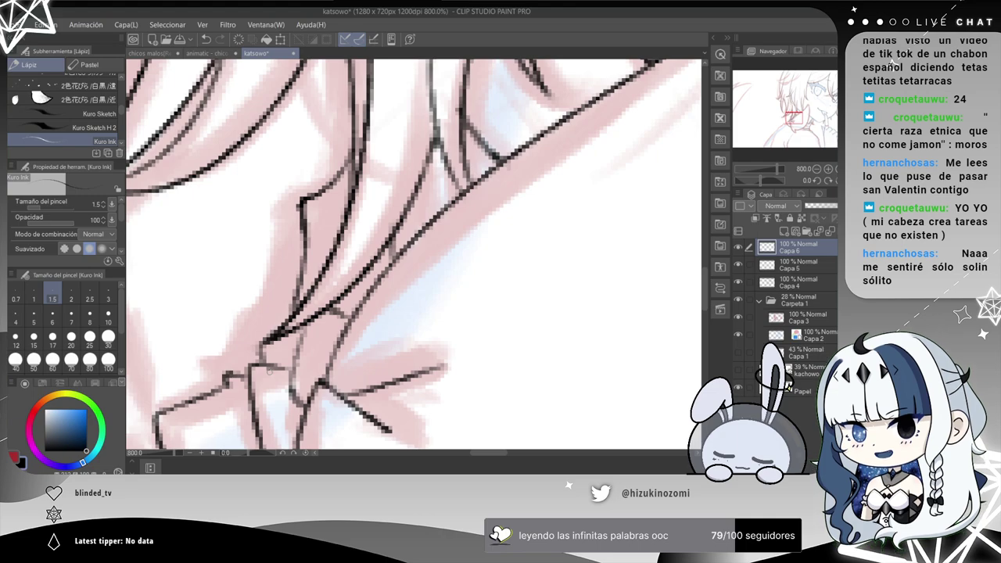
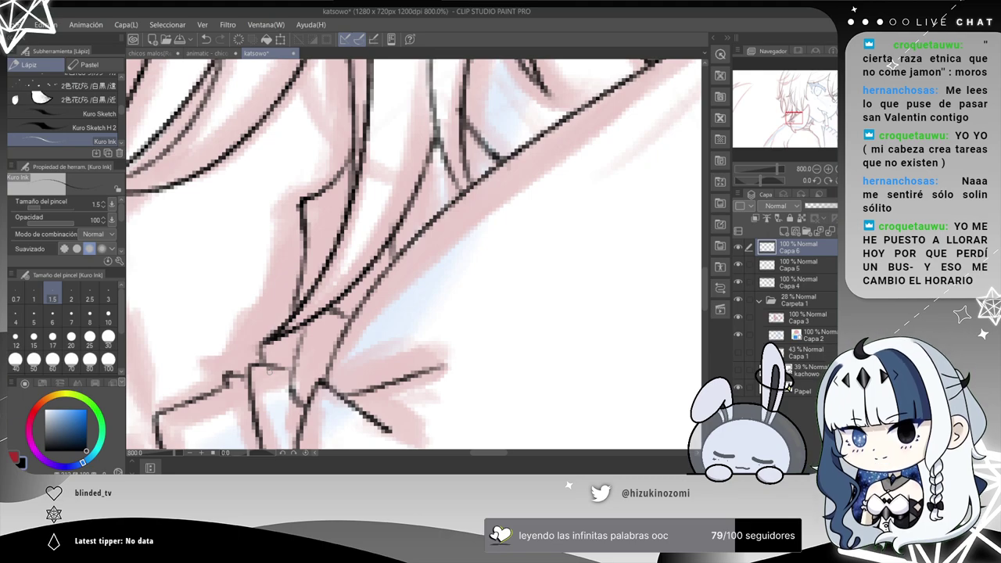
key(ctrl+z)
key(ctrl+z)
key(ctrl+z)
key(ctrl+z)
key(ctrl+z)
Extend the strip's top edge, ink a thin contour along the pointed lock and add a curve across to the neighbouring lock.
drag(282, 367, 295, 357)
mouse_move(333, 310)
mouse_down()
mouse_move(340, 175)
mouse_move(346, 150)
mouse_up()
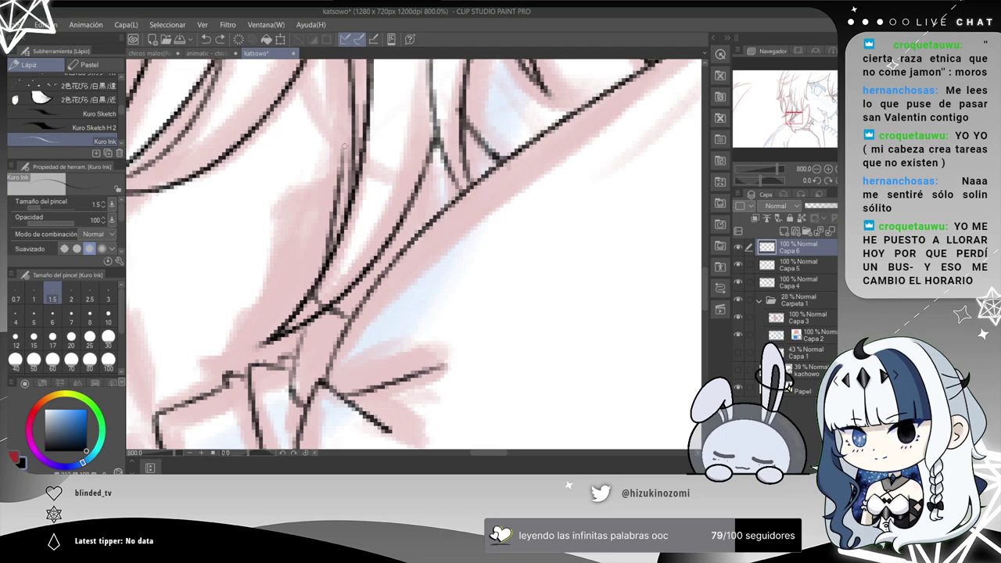
scroll(351, 200, down, 1)
scroll(371, 184, up, 3)
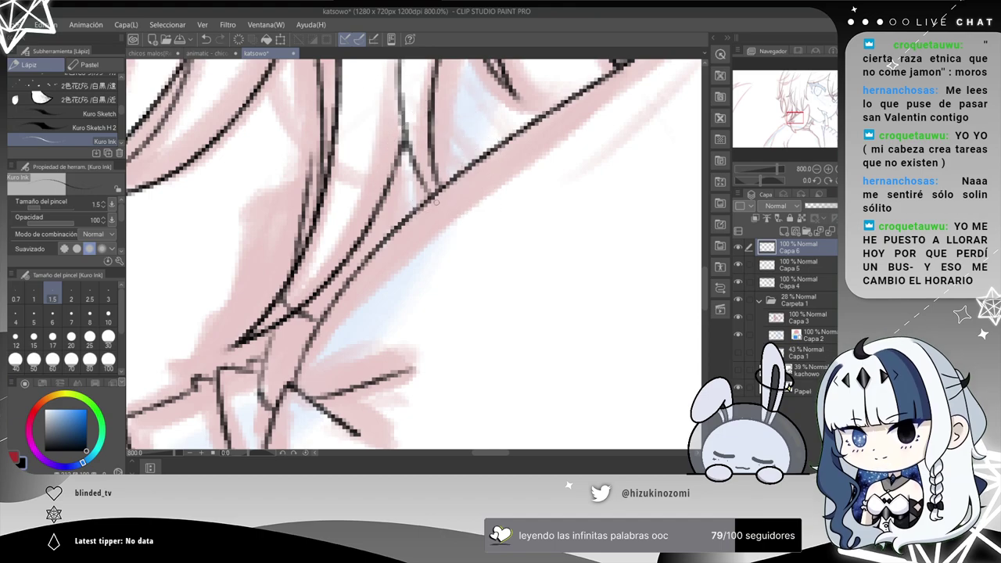
scroll(418, 157, down, 3)
scroll(364, 201, up, 3)
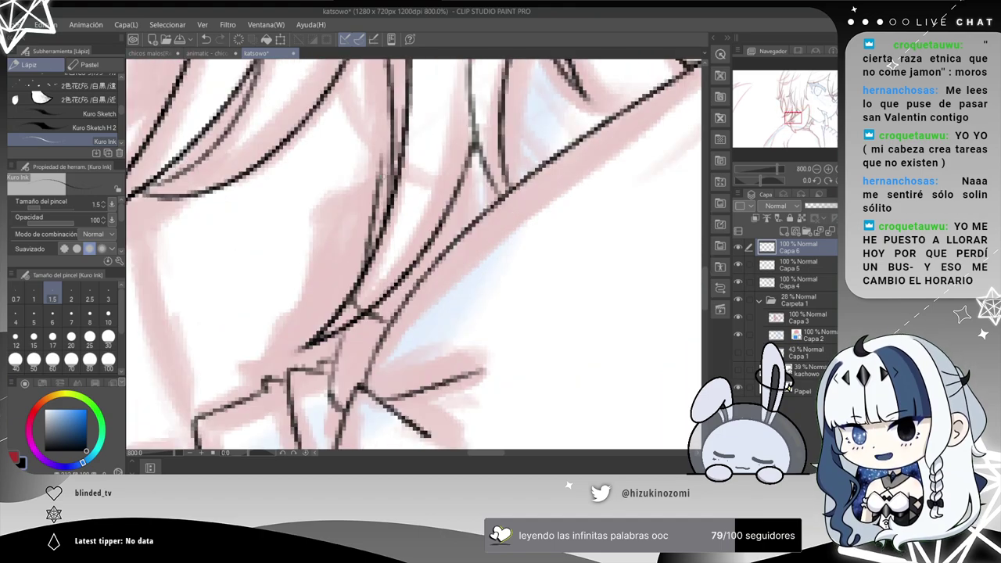
drag(384, 155, 465, 202)
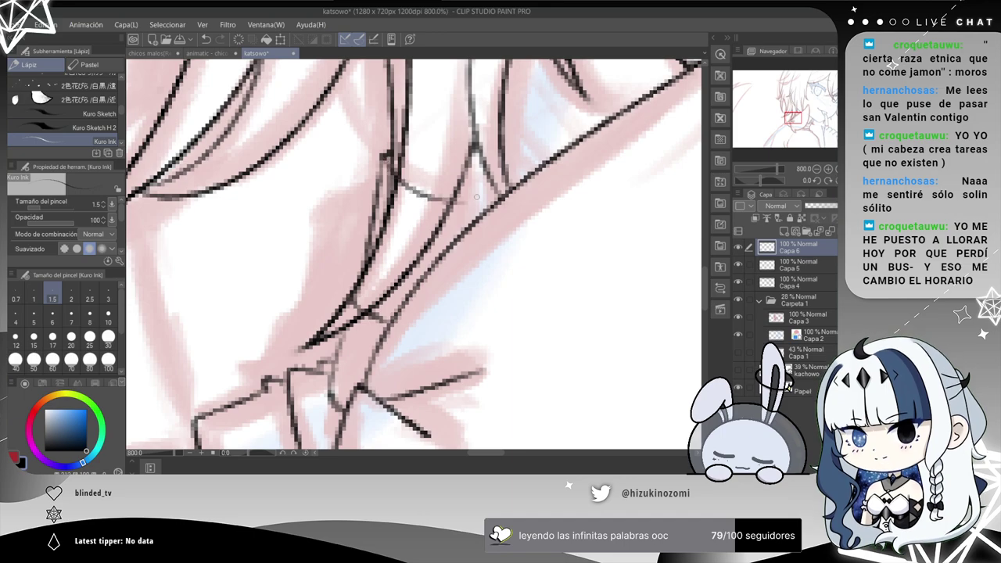
Ink a short diagonal between the back hair locks and erase the end that runs past the large curved shape's edge.
scroll(467, 272, down, 3)
scroll(489, 293, up, 3)
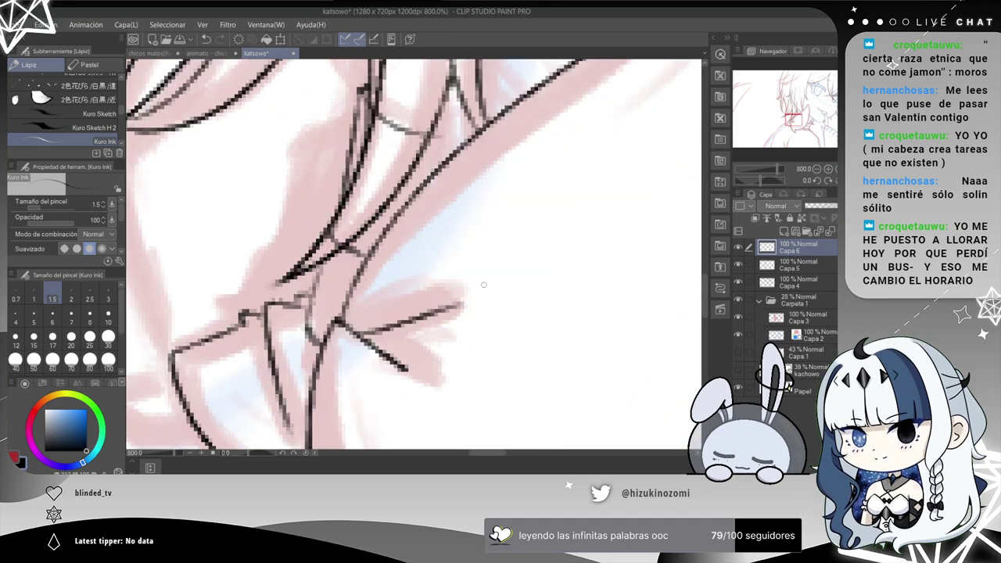
scroll(477, 283, down, 3)
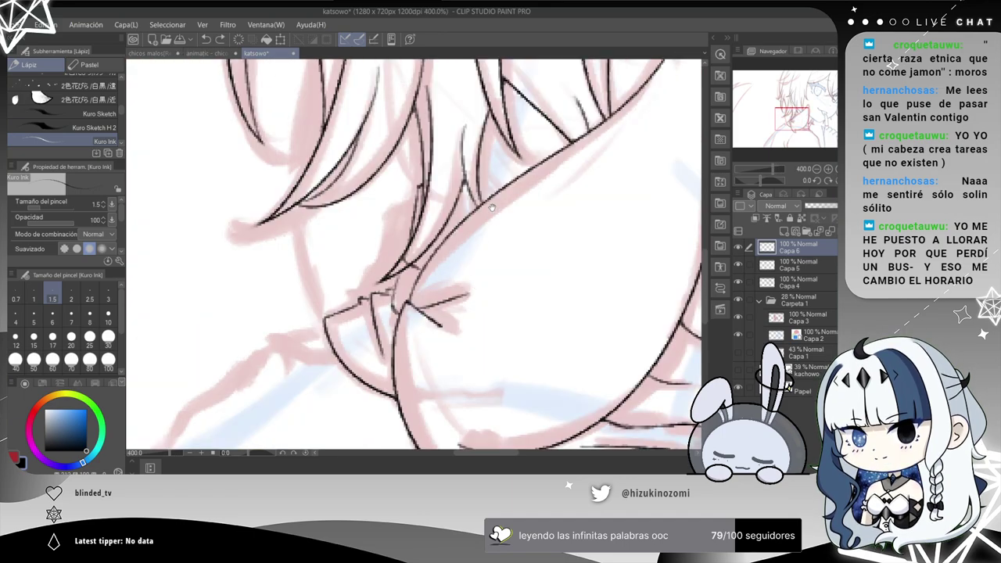
drag(492, 211, 375, 232)
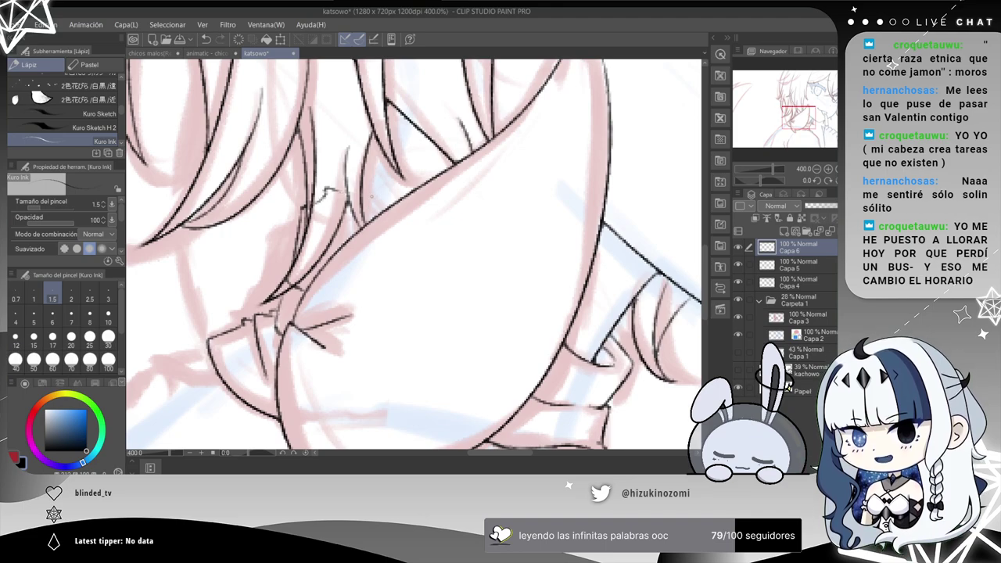
drag(356, 178, 398, 226)
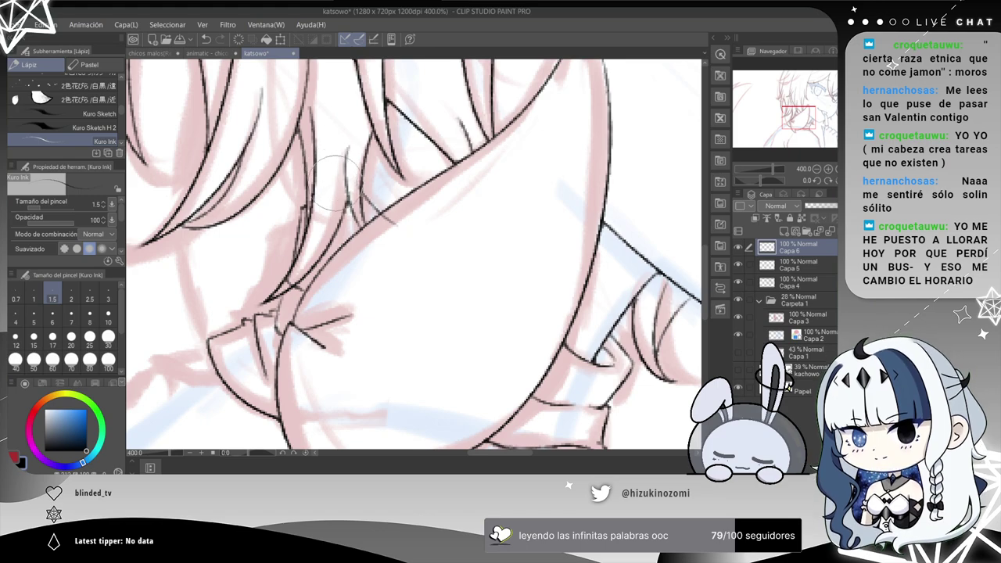
scroll(342, 178, up, 2)
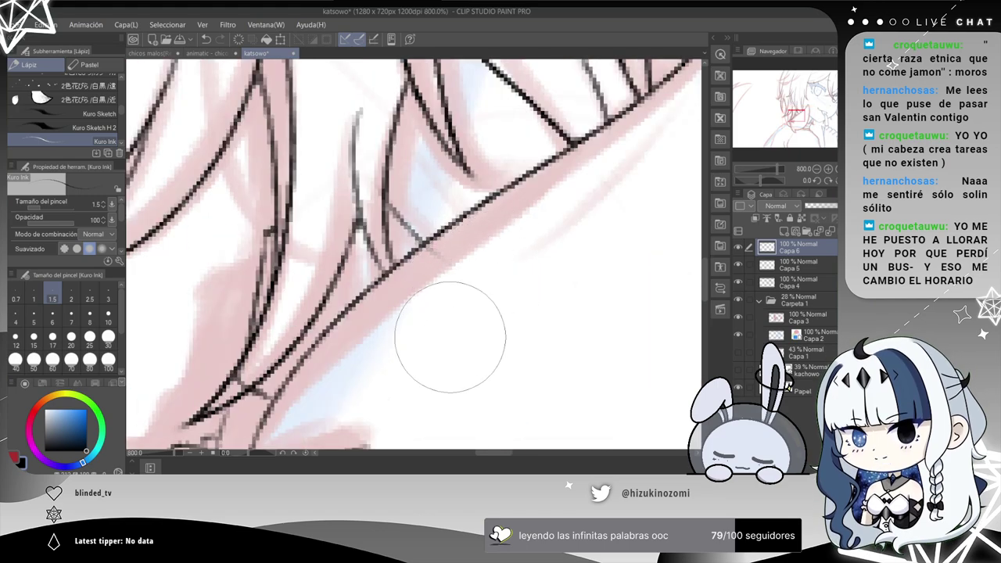
key(b)
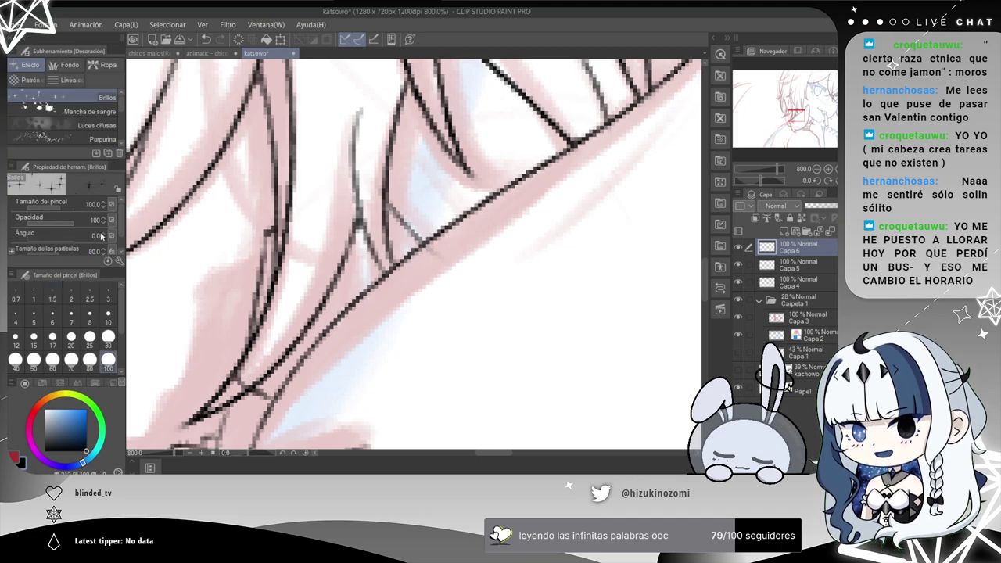
key(e)
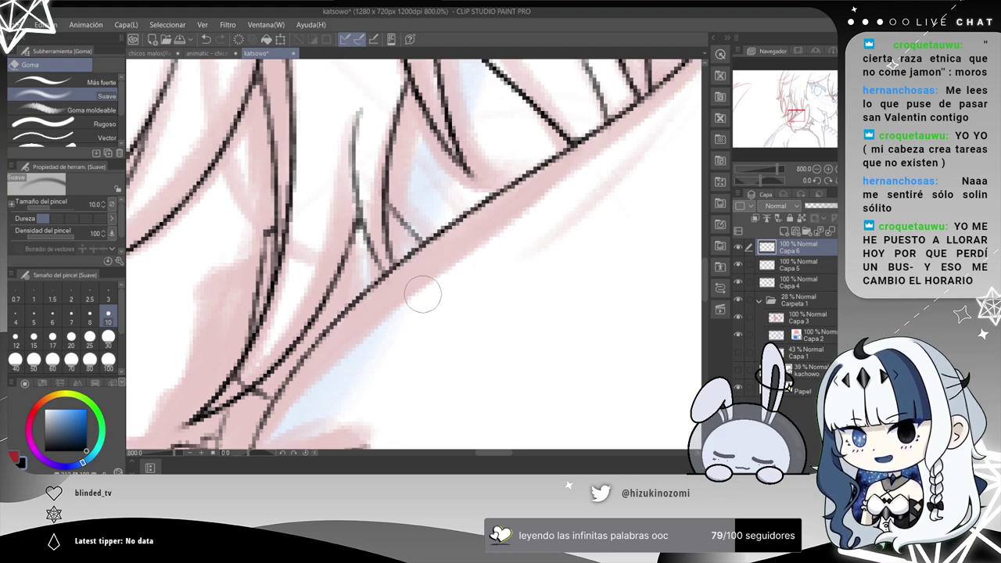
scroll(417, 291, down, 2)
scroll(417, 291, up, 2)
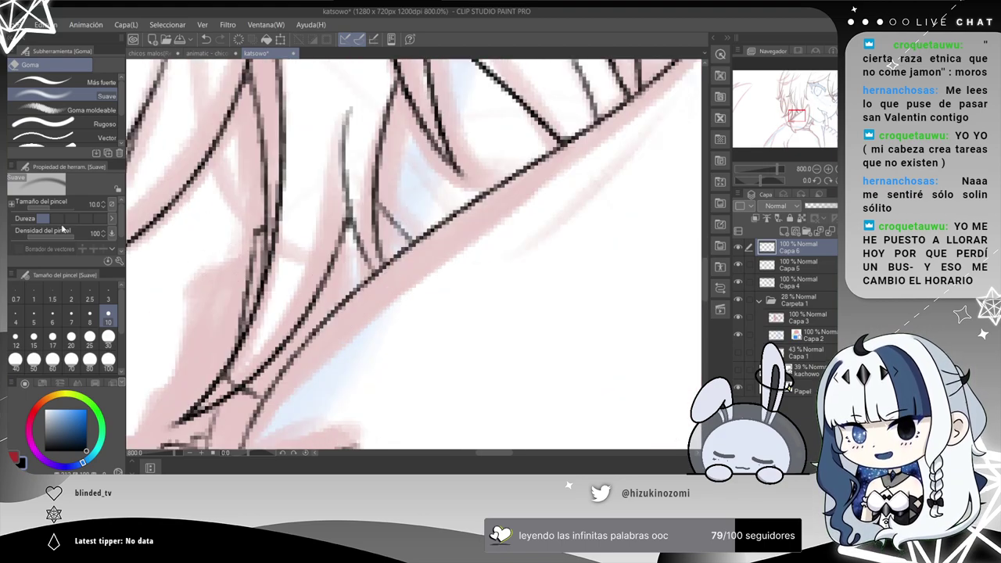
Ink a short crossing line from the pointed lock to the large curved edge and erase the part left of the neighbouring lock.
key(p)
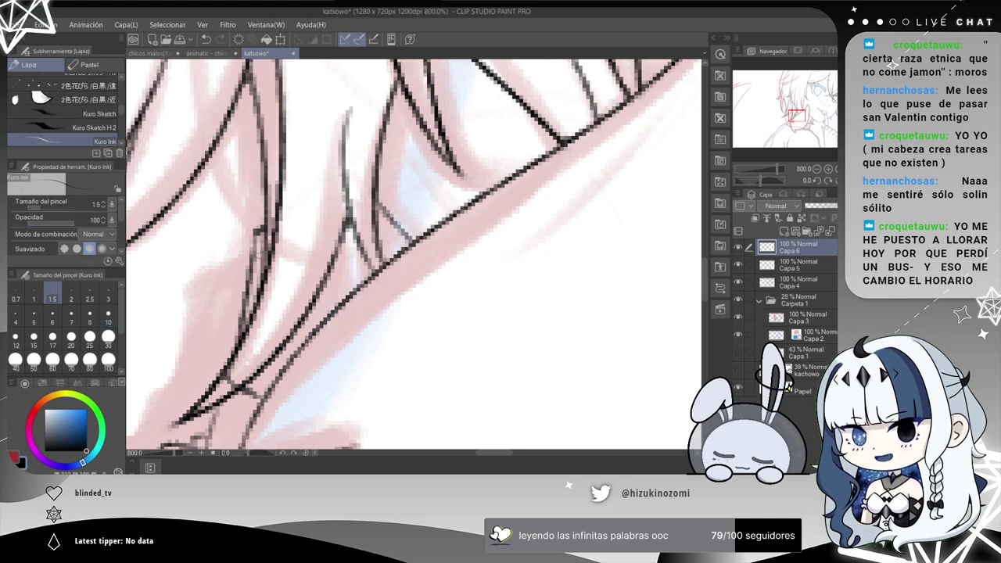
drag(259, 233, 342, 290)
key(ctrl+z)
drag(263, 245, 381, 313)
key(ctrl+z)
mouse_move(258, 233)
mouse_down()
mouse_move(325, 291)
mouse_move(349, 294)
mouse_up()
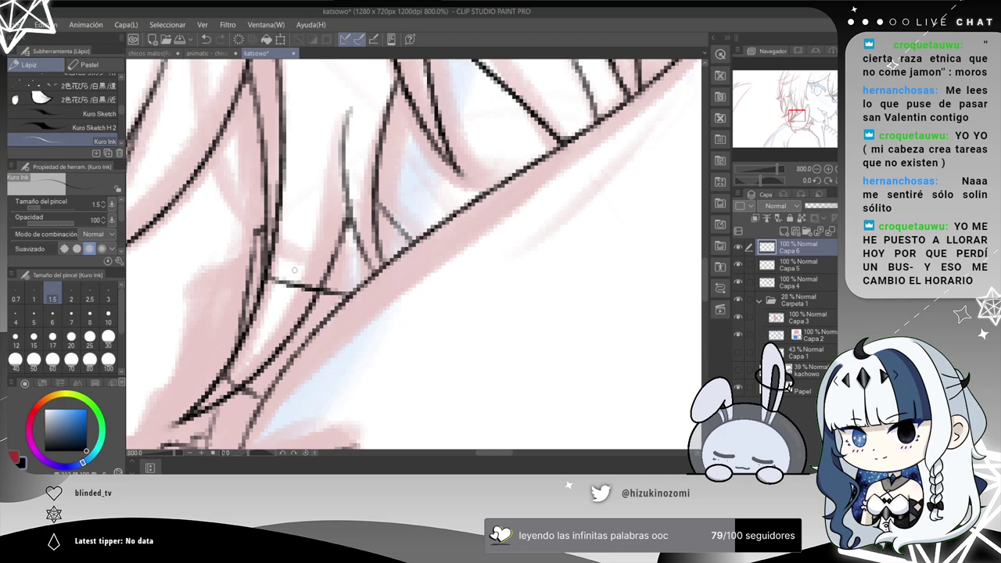
mouse_move(274, 244)
mouse_down()
mouse_move(326, 271)
mouse_move(313, 274)
mouse_move(320, 269)
mouse_move(303, 257)
mouse_move(305, 297)
mouse_move(283, 301)
mouse_move(285, 267)
mouse_up()
key(e)
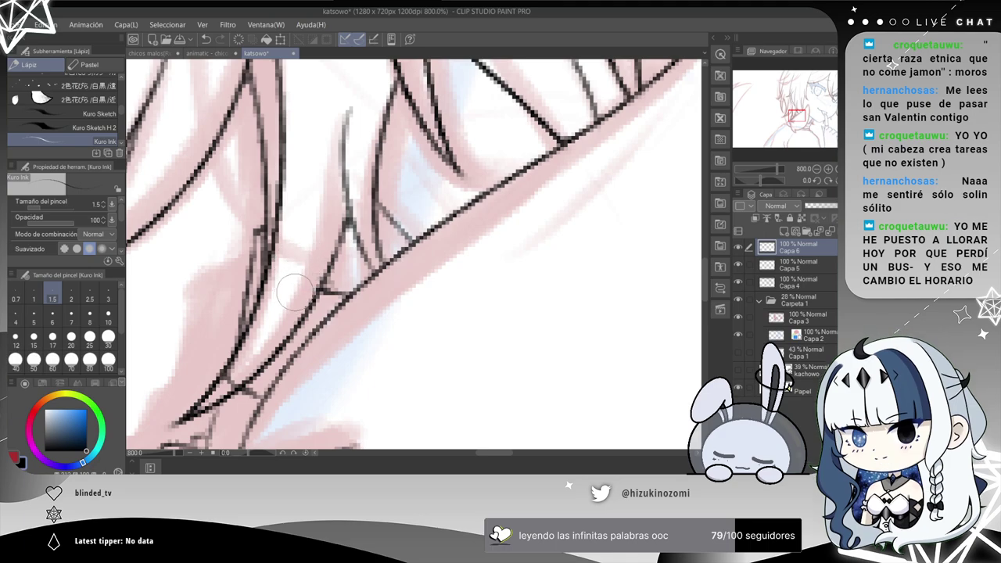
drag(284, 316, 313, 224)
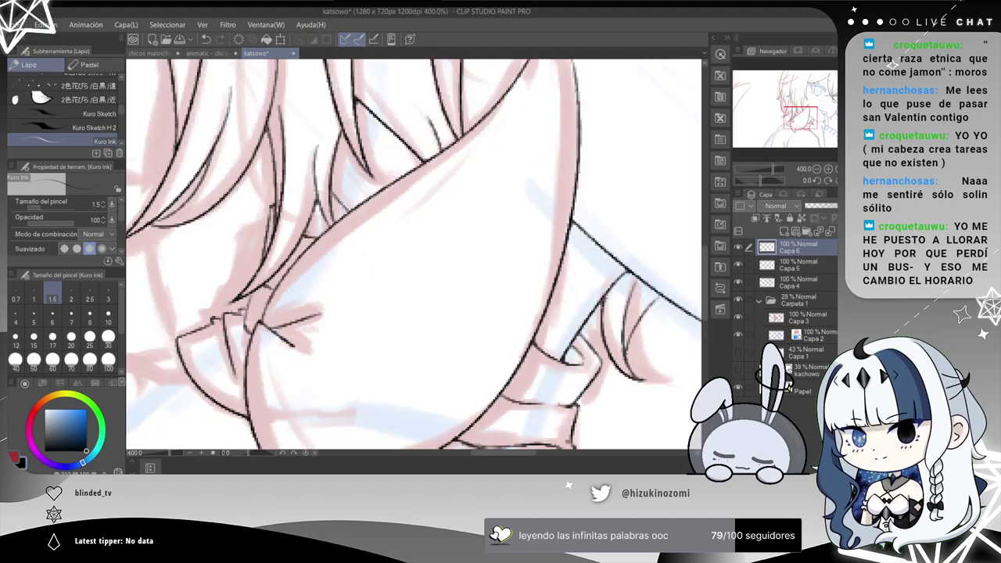
scroll(258, 275, up, 1)
drag(247, 368, 314, 263)
scroll(313, 264, down, 4)
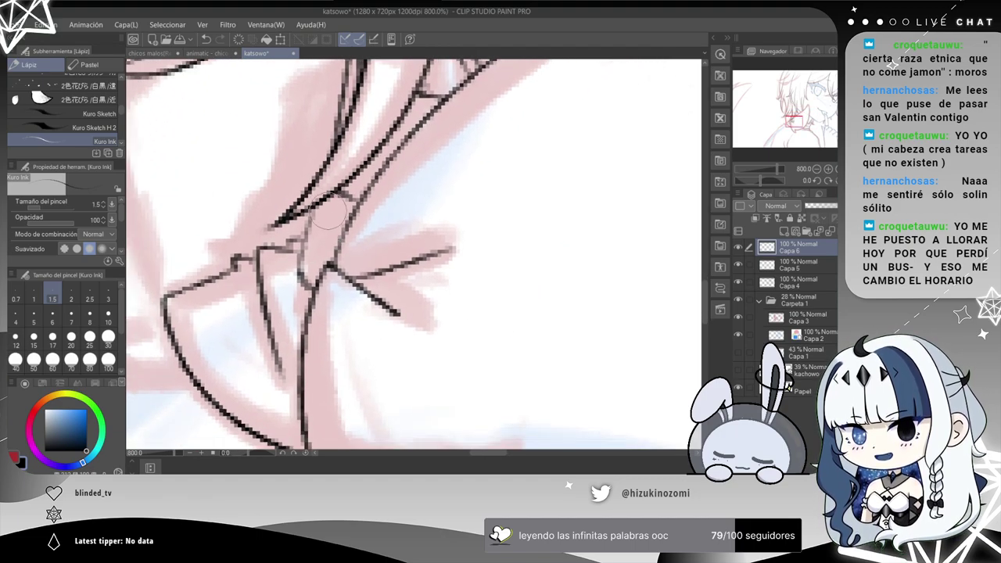
scroll(382, 290, up, 1)
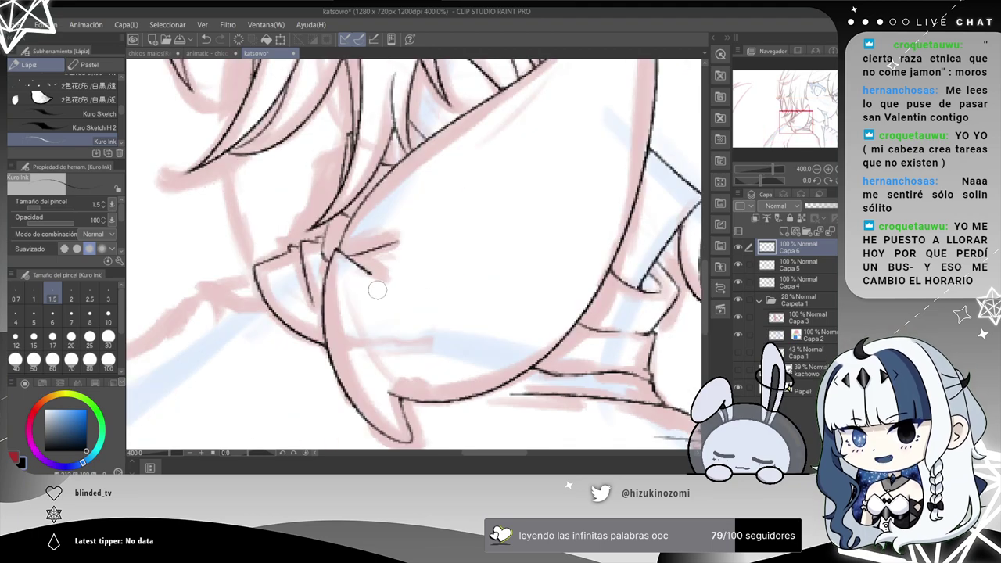
Ink the strip's short top edge again, from its outer corner toward the pointed lock.
scroll(369, 275, down, 1)
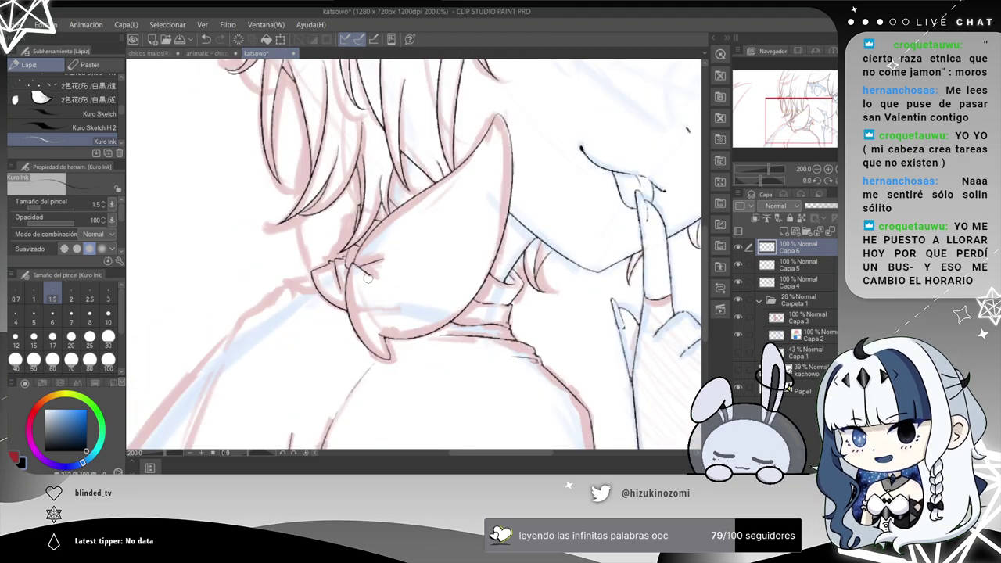
scroll(369, 278, up, 1)
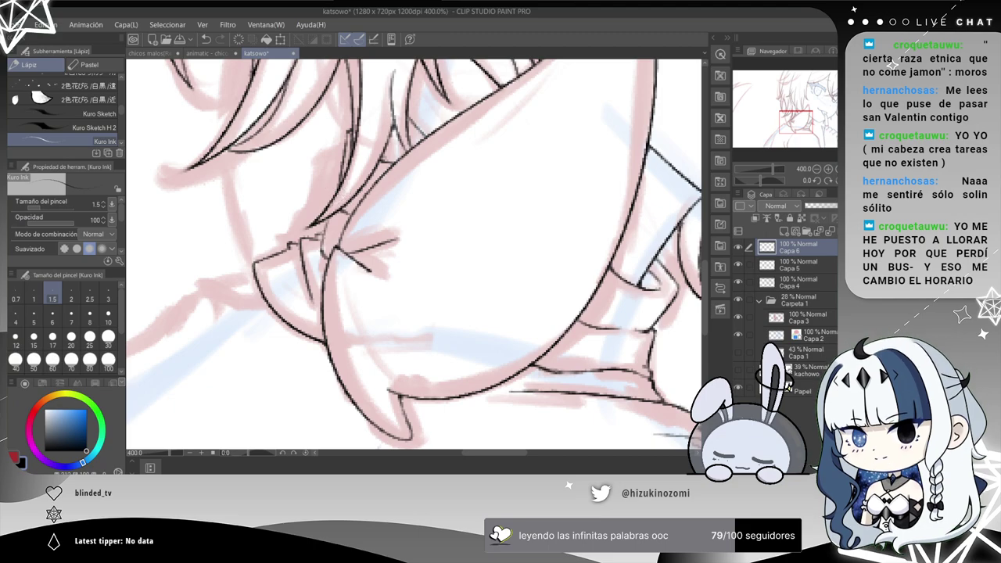
scroll(321, 171, down, 1)
scroll(345, 144, up, 3)
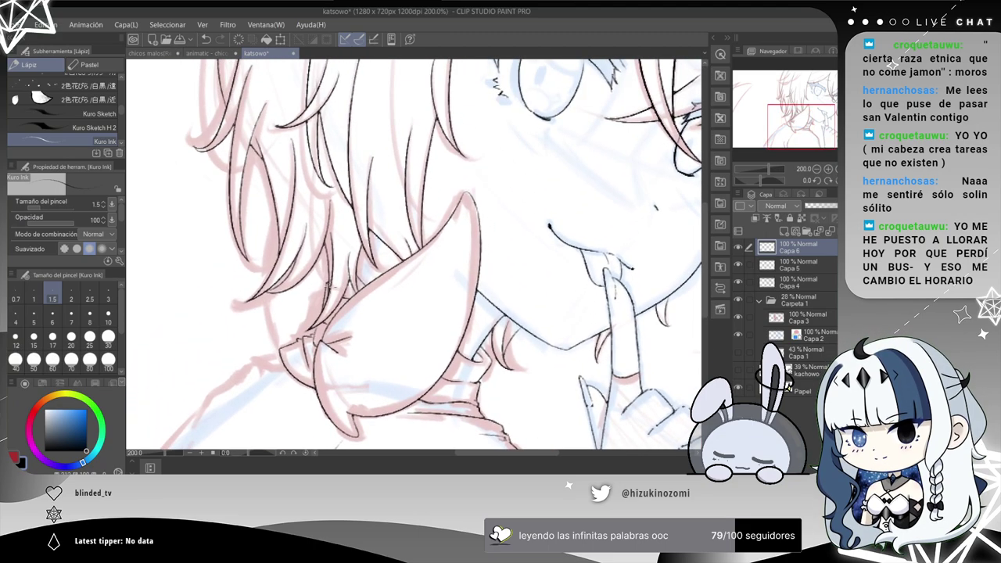
scroll(308, 318, up, 1)
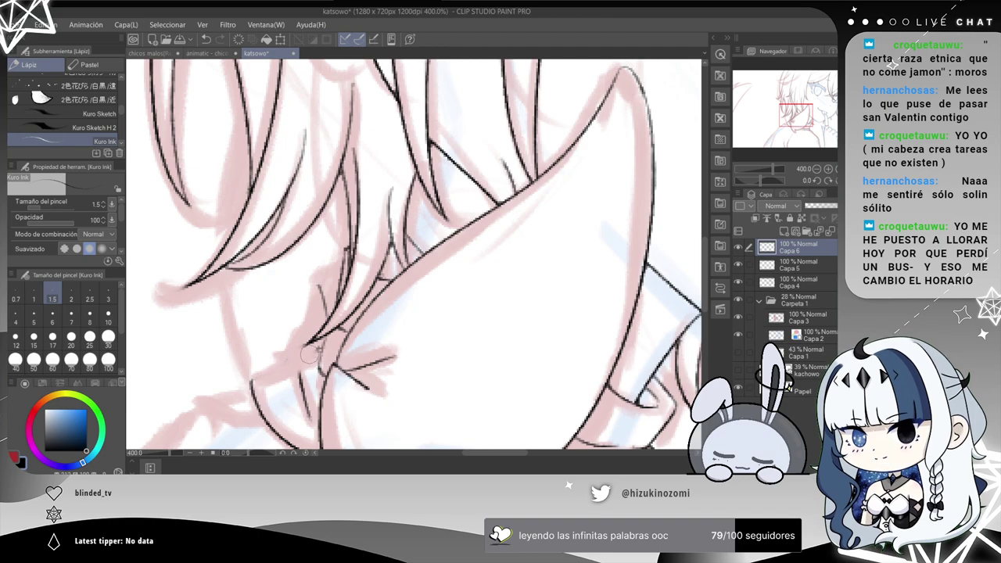
drag(252, 381, 292, 364)
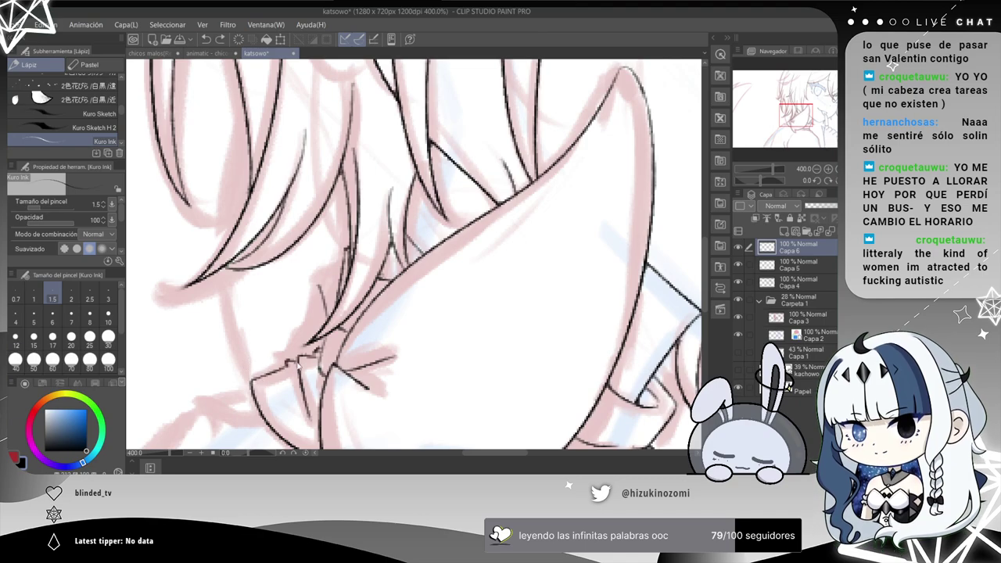
Add a new layer and ink a curved lower contour from the large shape's edge across the strip to the sketched pointed tip.
click(781, 231)
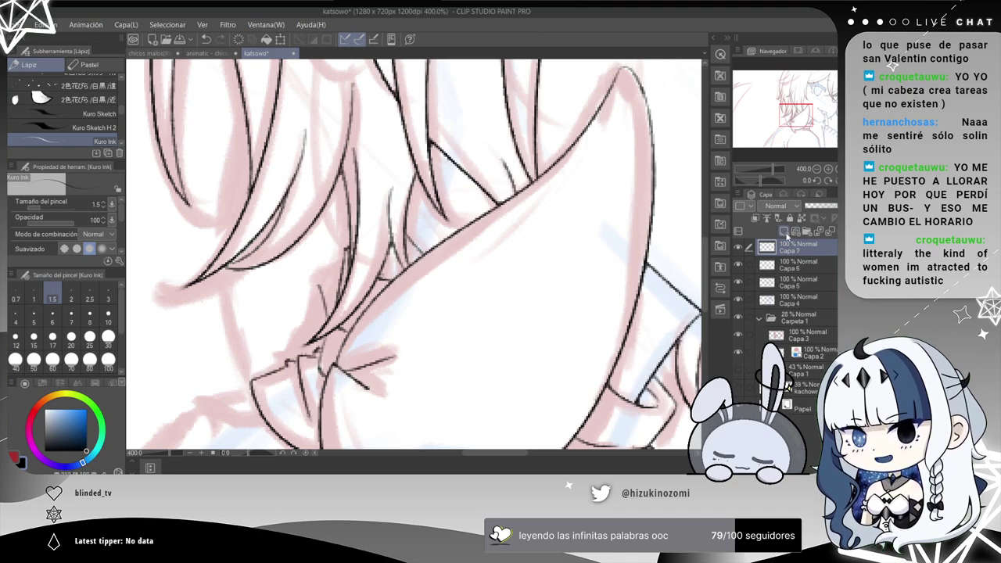
drag(358, 282, 397, 230)
drag(245, 357, 376, 298)
scroll(363, 312, up, 2)
scroll(361, 312, down, 3)
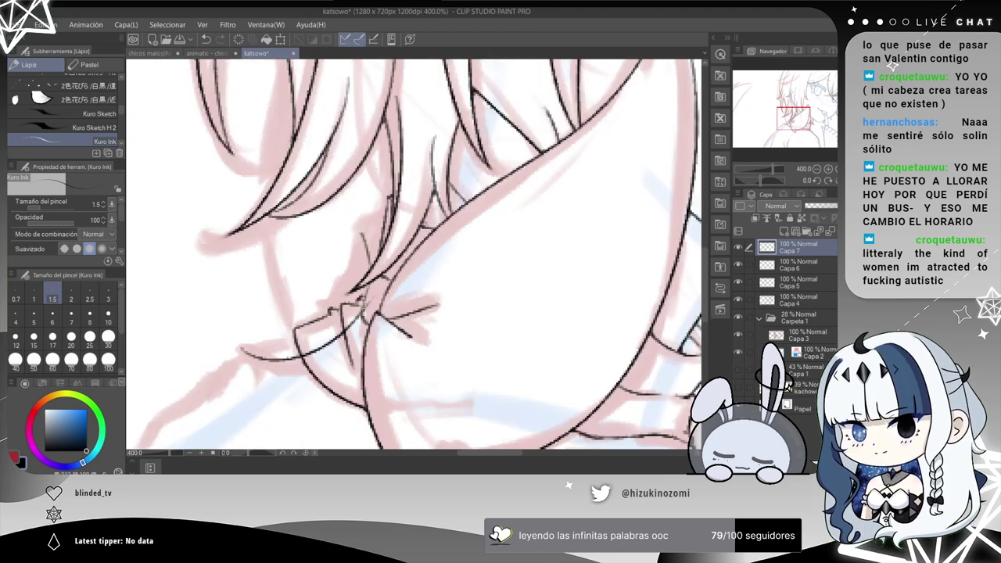
drag(364, 319, 233, 352)
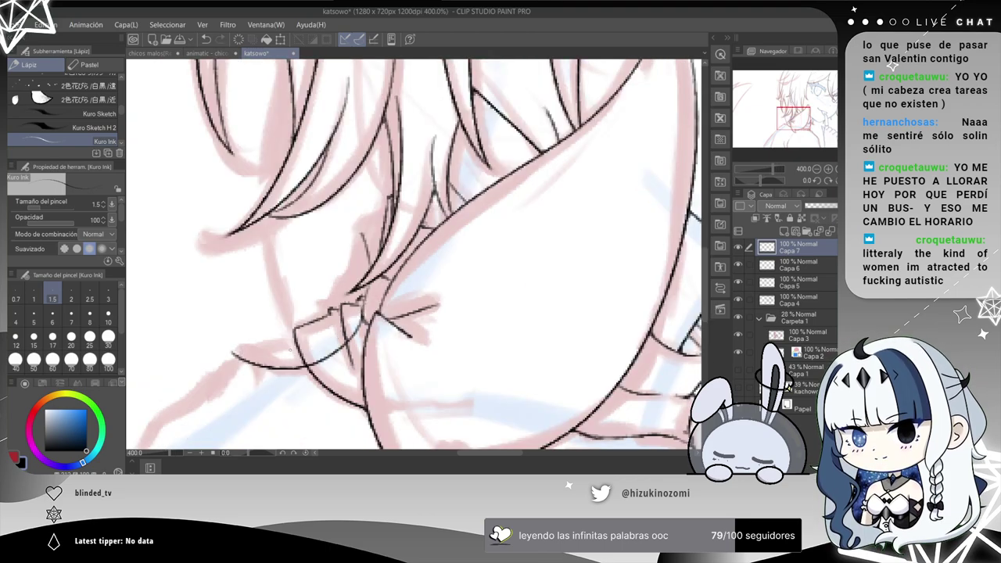
Ink the short upper edge of the pointed tip beside the strip, undoing and redrawing it until it follows the sketch.
key(ctrl+z)
drag(233, 352, 311, 339)
key(ctrl+z)
drag(233, 350, 291, 341)
key(ctrl+z)
drag(232, 351, 277, 341)
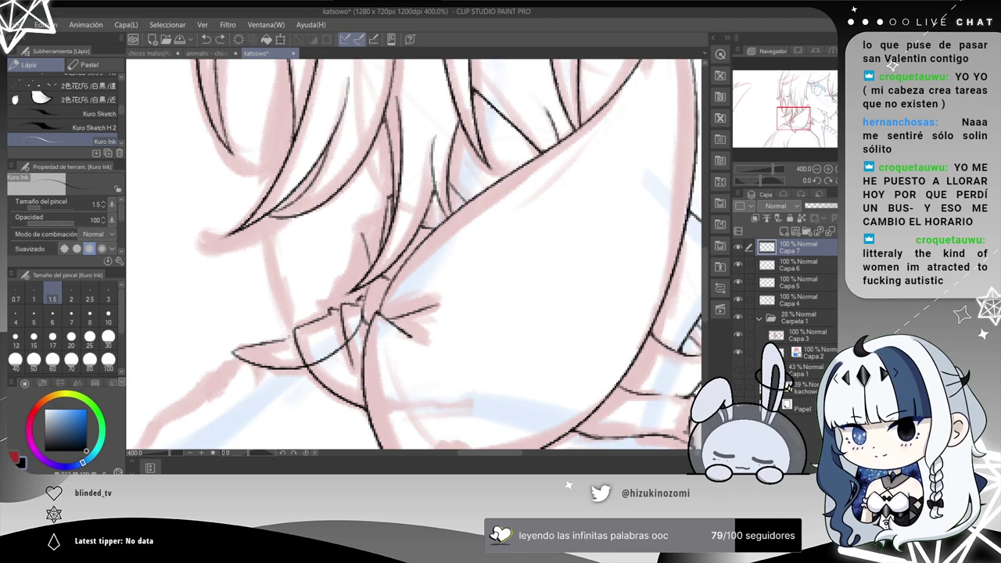
drag(298, 234, 295, 256)
mouse_move(287, 348)
mouse_down()
mouse_move(305, 75)
mouse_move(251, 150)
mouse_move(286, 348)
mouse_move(257, 62)
mouse_up()
key(ctrl+z)
key(ctrl+z)
key(ctrl+z)
drag(284, 347, 303, 62)
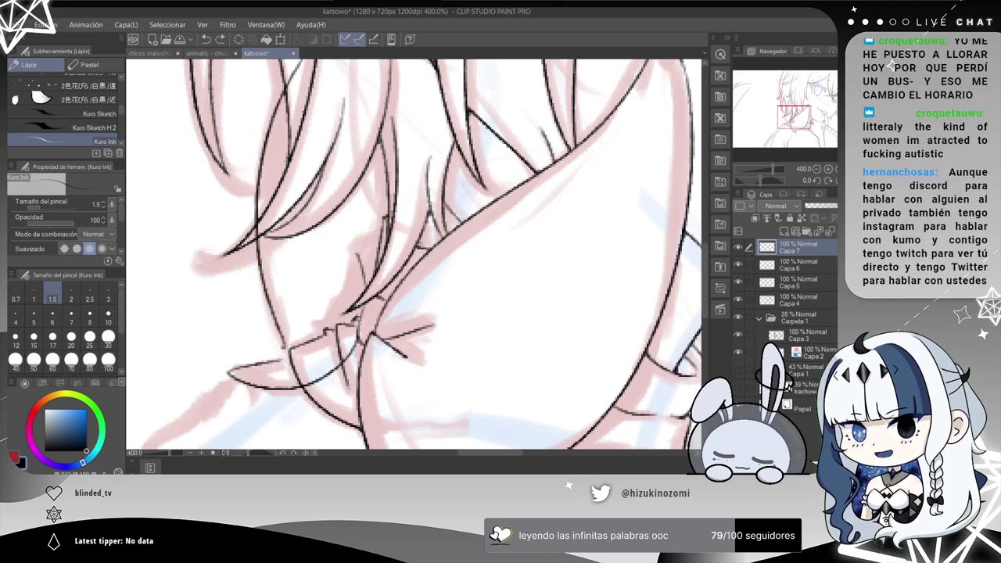
key(ctrl+z)
drag(283, 344, 304, 61)
key(ctrl+z)
Ink a long outward-bowed curve from the pointed tip's upper edge up through the back hair locks, undoing and redrawing it.
scroll(288, 162, down, 2)
scroll(309, 203, up, 2)
scroll(315, 214, up, 2)
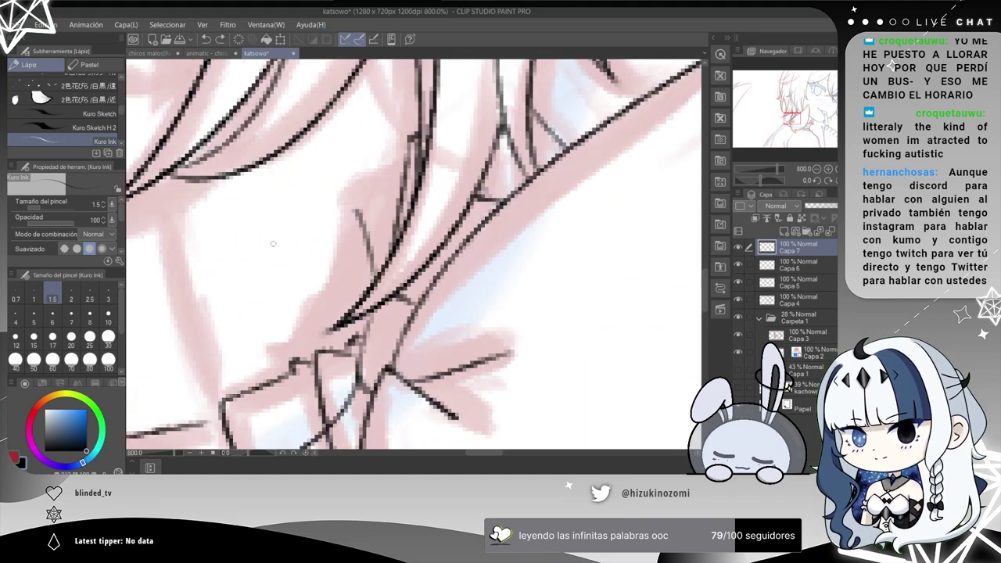
scroll(267, 255, down, 2)
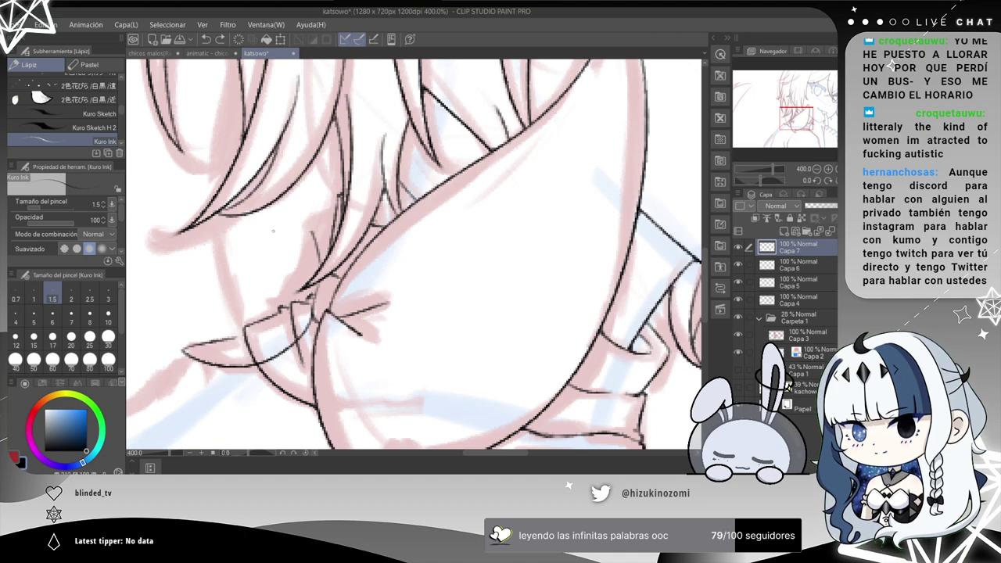
drag(292, 198, 297, 236)
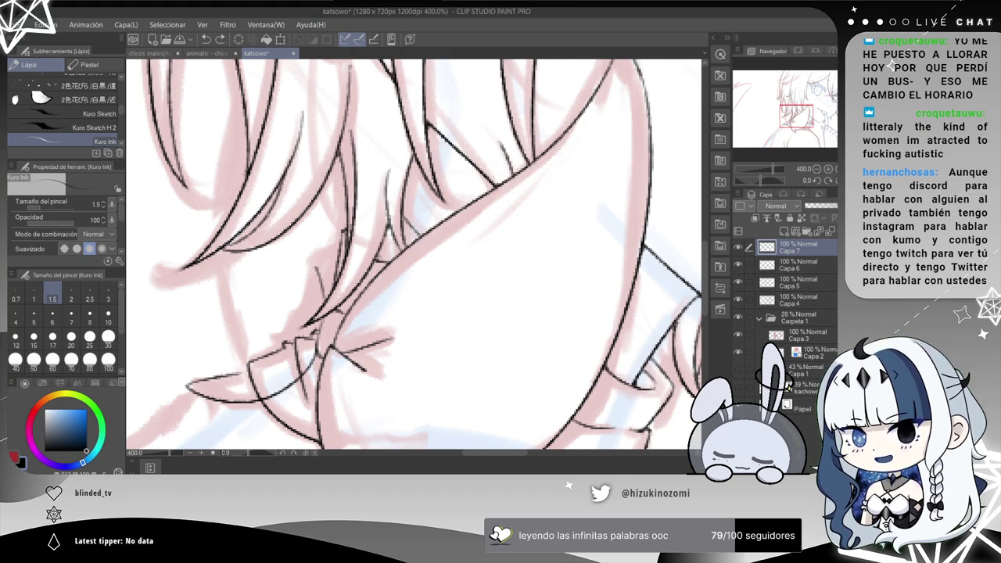
drag(320, 226, 346, 245)
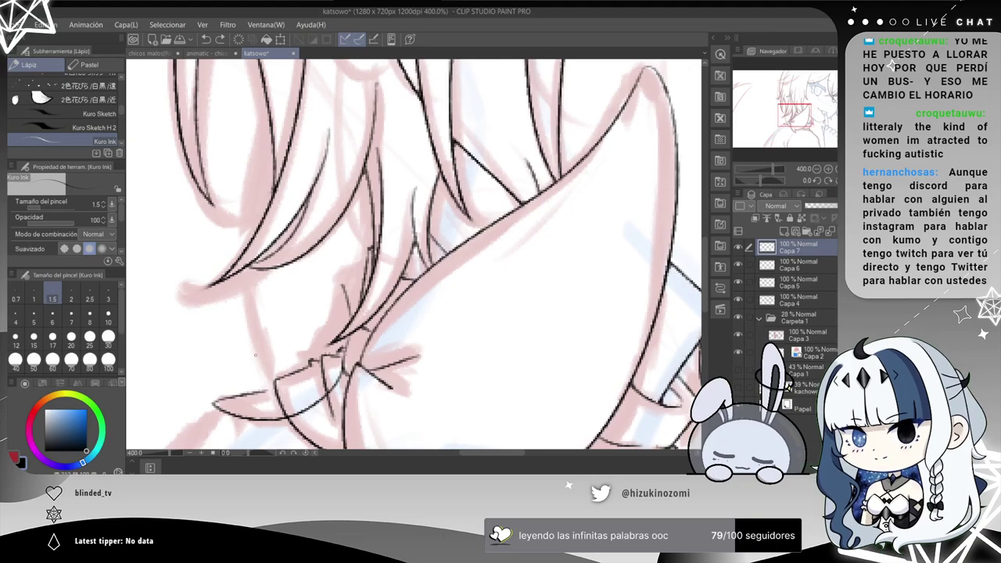
drag(267, 389, 277, 72)
key(ctrl+z)
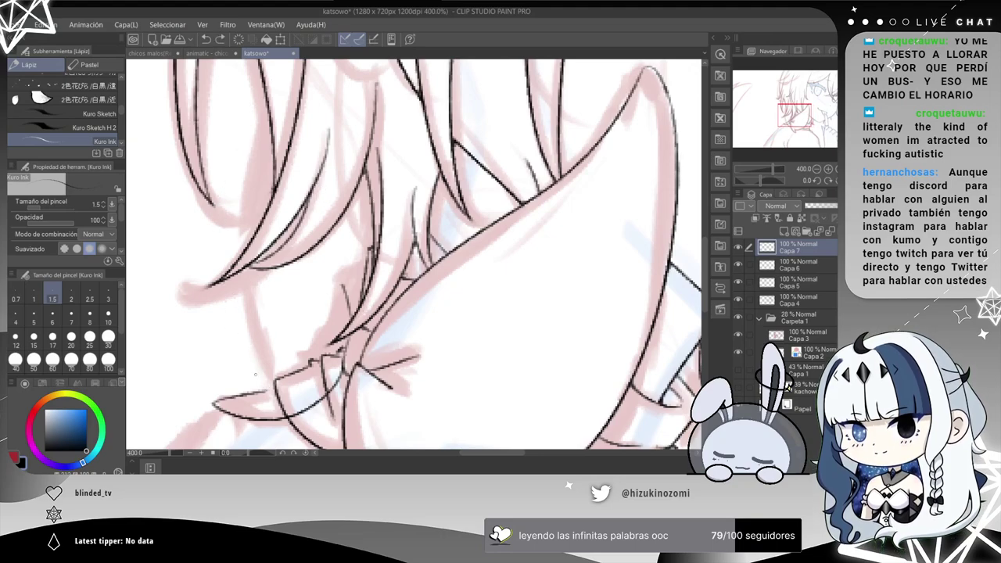
drag(266, 388, 236, 61)
key(ctrl+z)
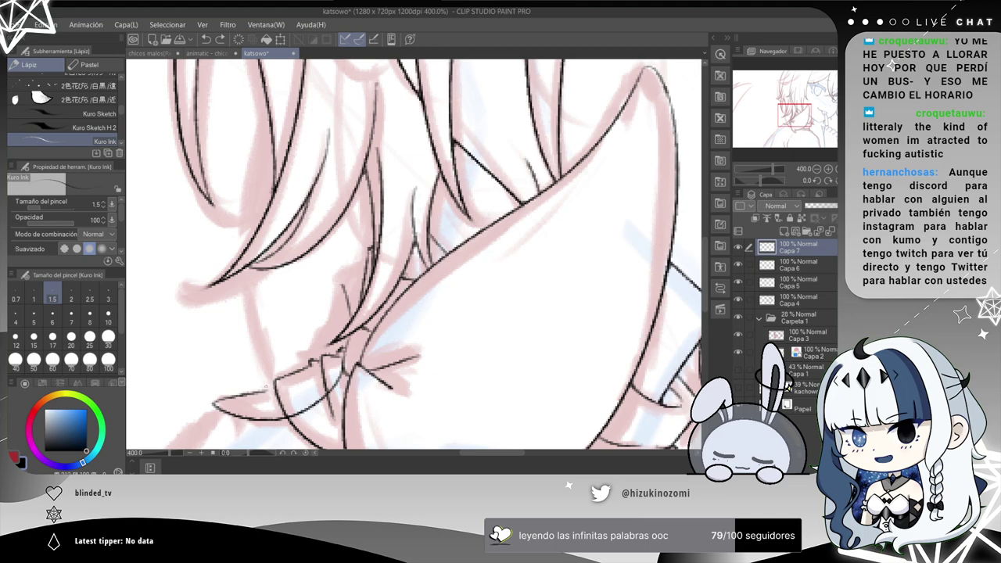
drag(235, 321, 280, 61)
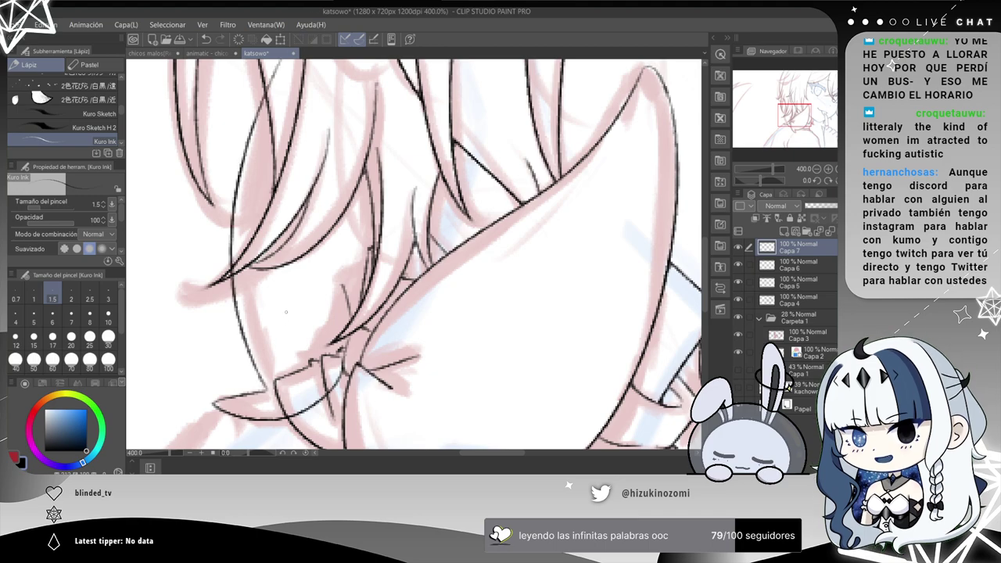
scroll(299, 305, down, 2)
scroll(321, 280, up, 2)
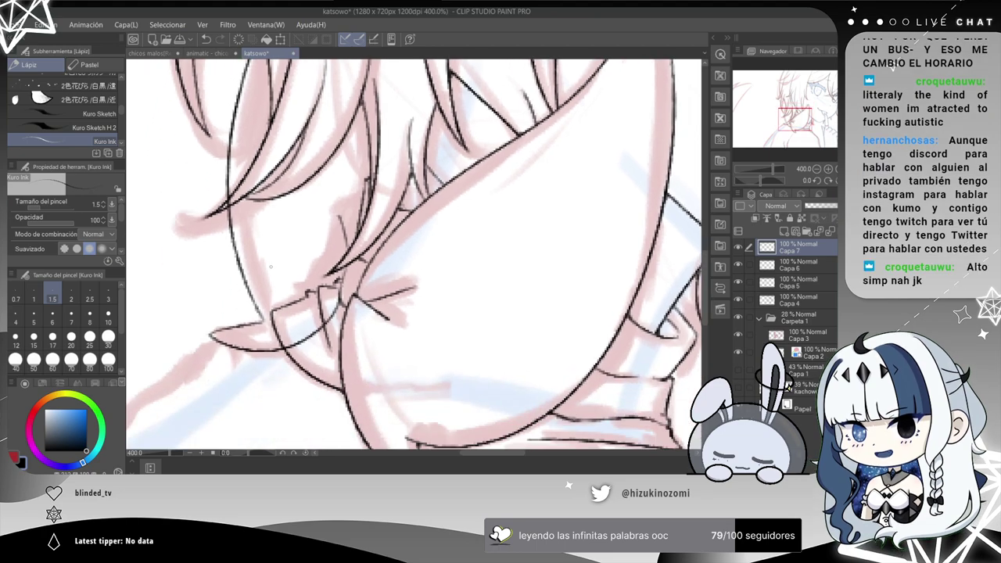
On layer Capa 6, erase the strip's angular top edge and the inner line above the new curved contour.
scroll(276, 274, up, 2)
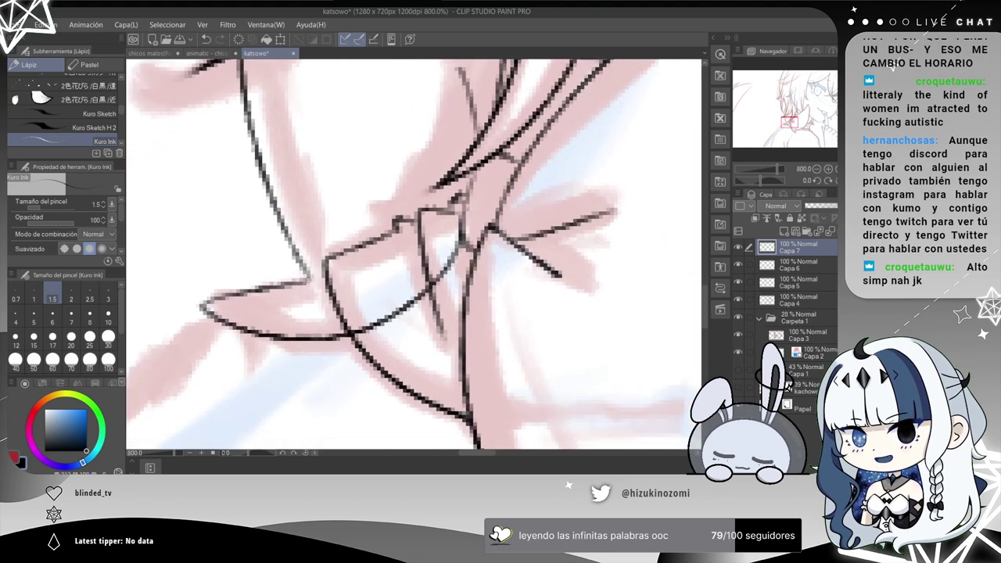
scroll(399, 137, down, 2)
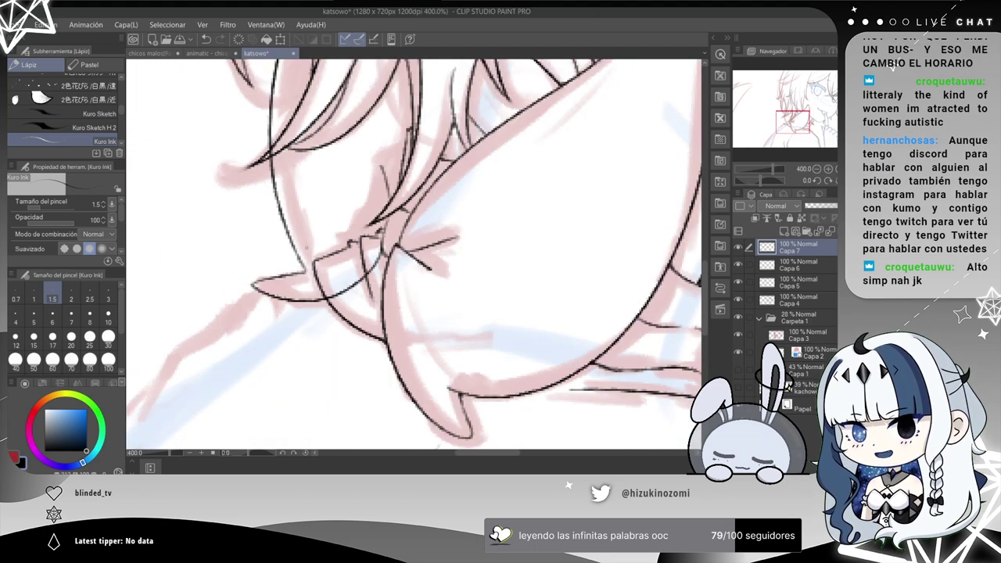
drag(399, 137, 353, 221)
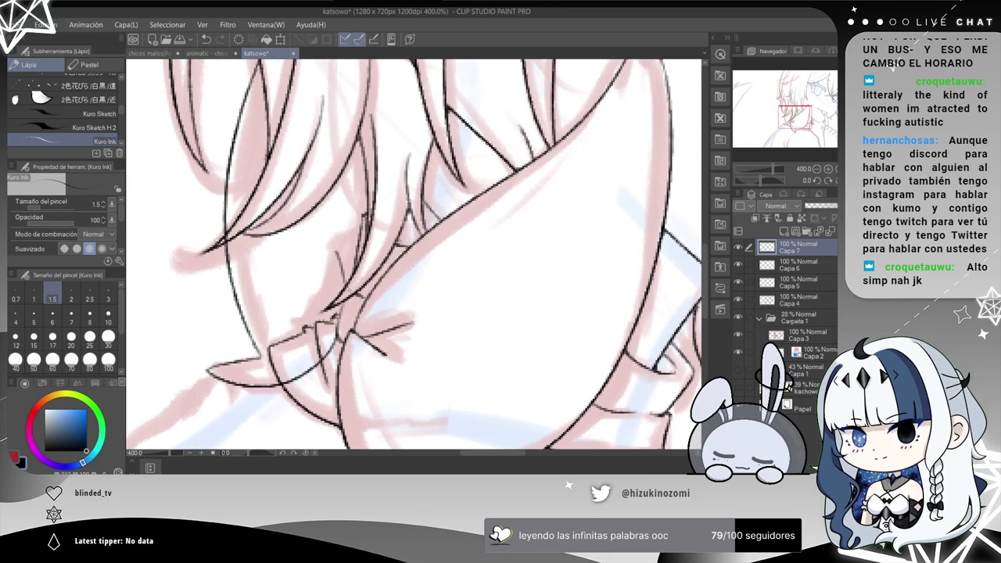
drag(366, 156, 349, 174)
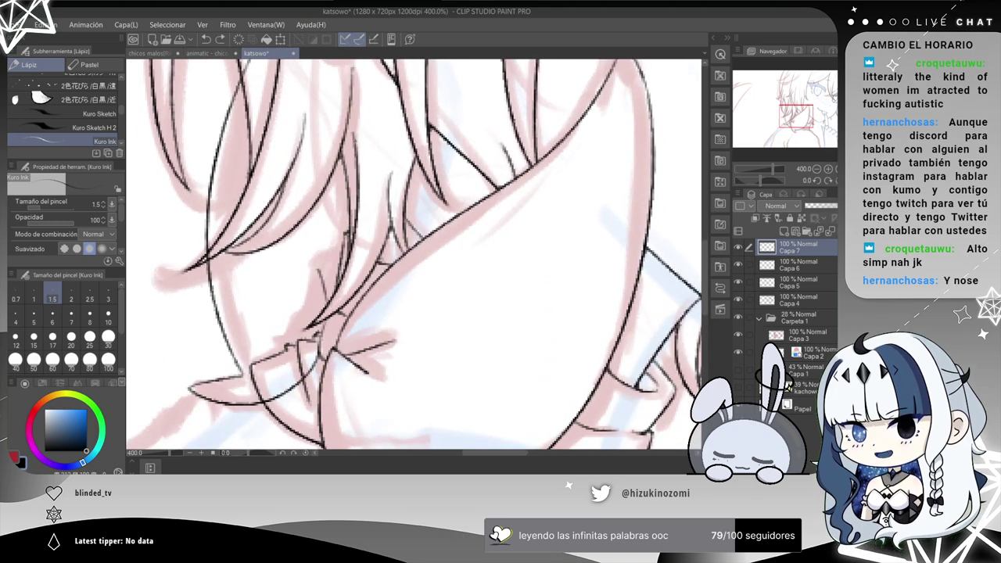
drag(329, 315, 357, 135)
key(ctrl+z)
scroll(356, 309, up, 2)
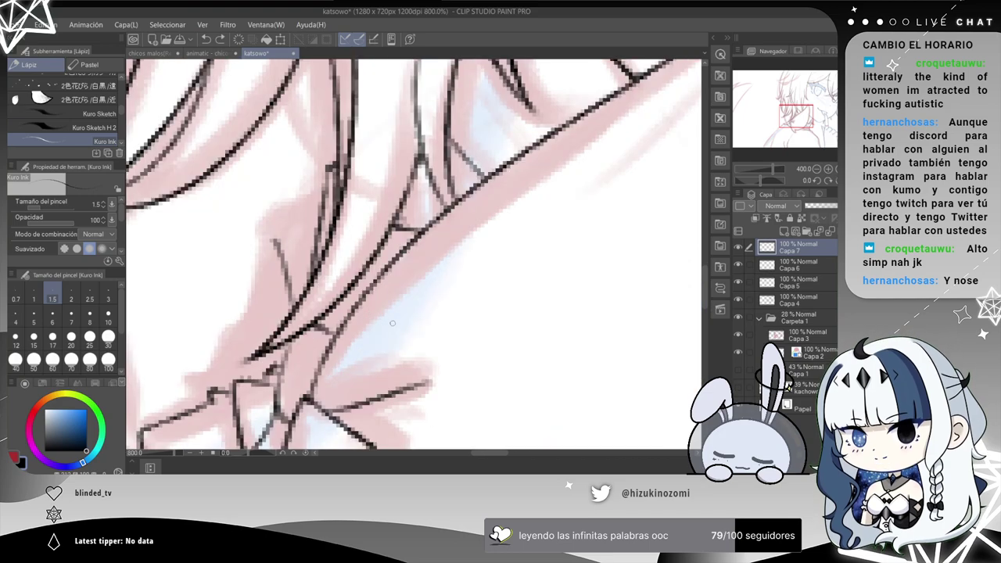
drag(323, 309, 479, 171)
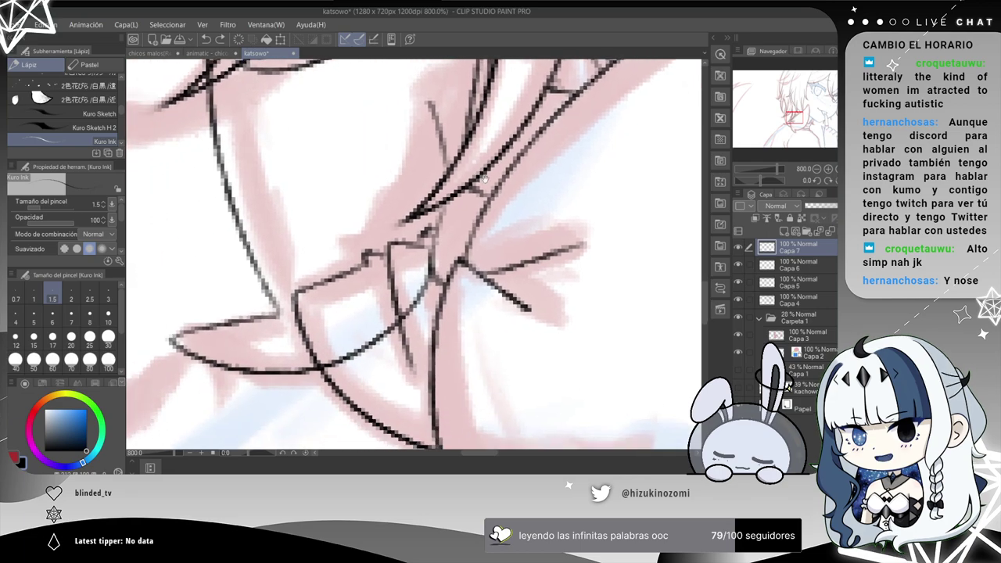
click(792, 265)
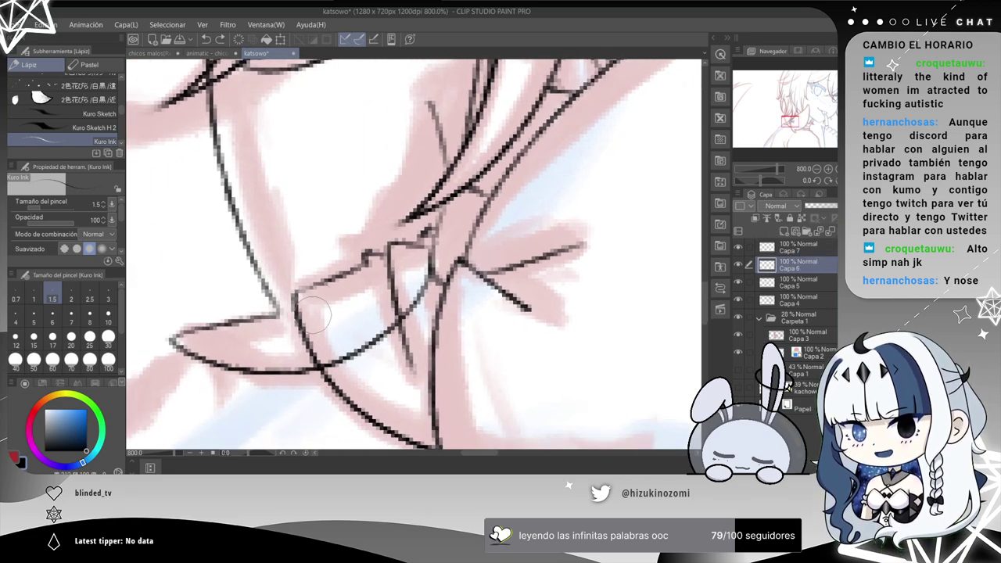
mouse_move(366, 260)
mouse_down()
mouse_move(405, 267)
mouse_move(421, 236)
mouse_move(402, 249)
mouse_move(397, 227)
mouse_move(415, 230)
mouse_move(411, 257)
mouse_move(417, 230)
mouse_move(373, 313)
mouse_move(362, 294)
mouse_move(301, 317)
mouse_up()
key(ctrl+z)
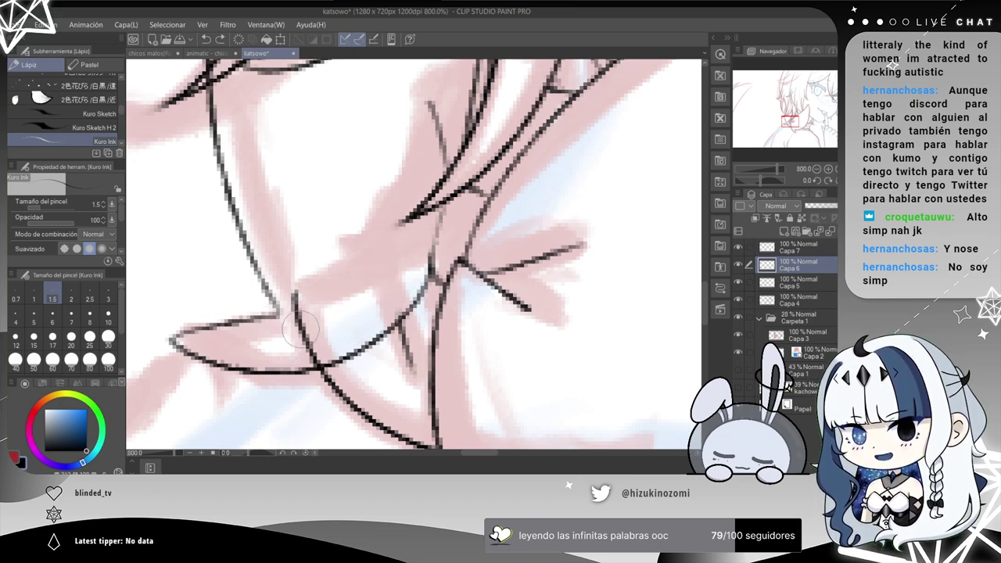
On layer Capa 4, erase the strip's outer curve above the new contour, and switch back to layer Capa 7.
click(798, 300)
mouse_move(423, 320)
mouse_down()
mouse_move(285, 329)
mouse_move(297, 313)
mouse_move(319, 344)
mouse_up()
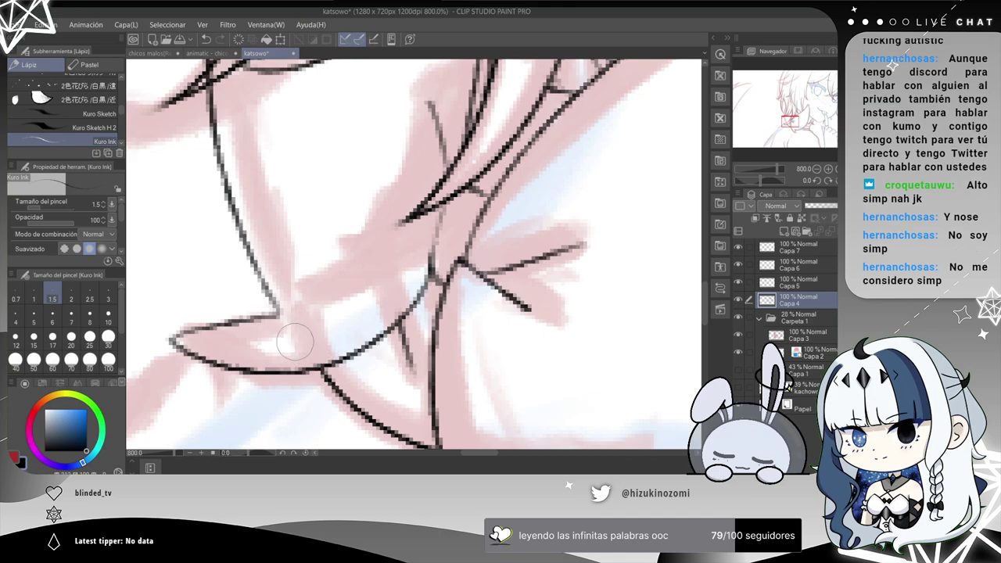
scroll(294, 341, down, 2)
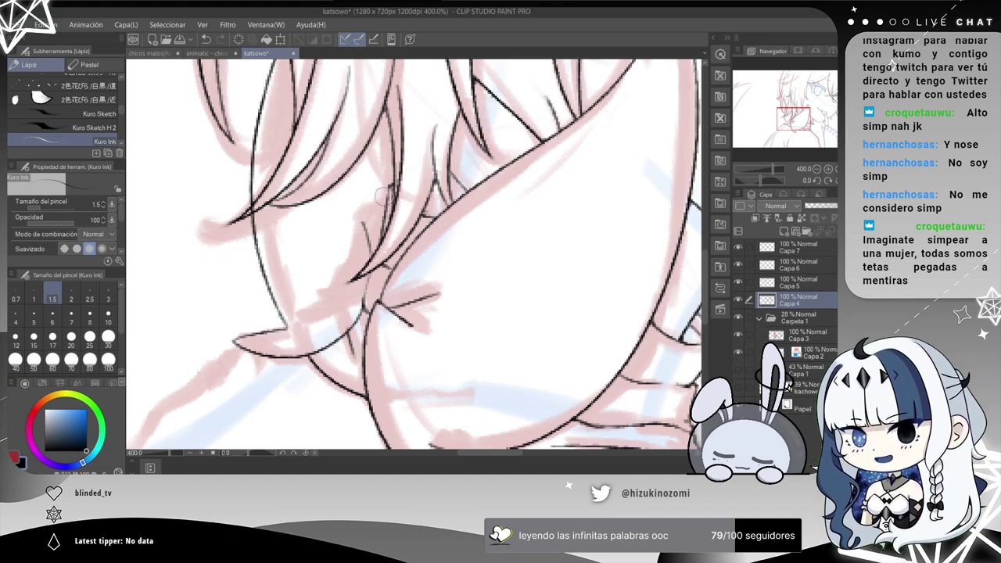
mouse_move(379, 209)
mouse_down()
mouse_move(374, 231)
mouse_move(373, 223)
mouse_up()
drag(290, 330, 304, 369)
key(ctrl+z)
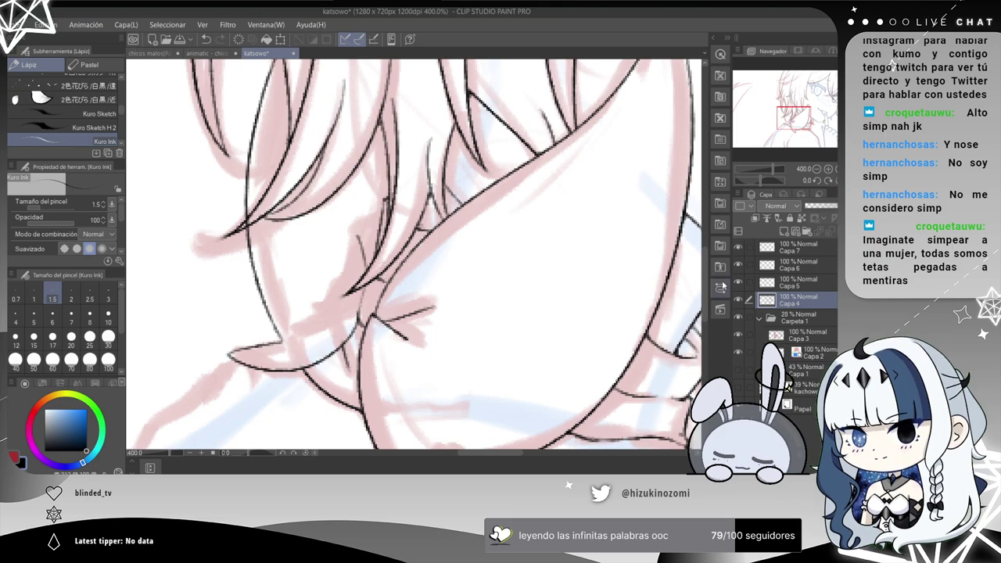
click(771, 248)
scroll(512, 313, up, 2)
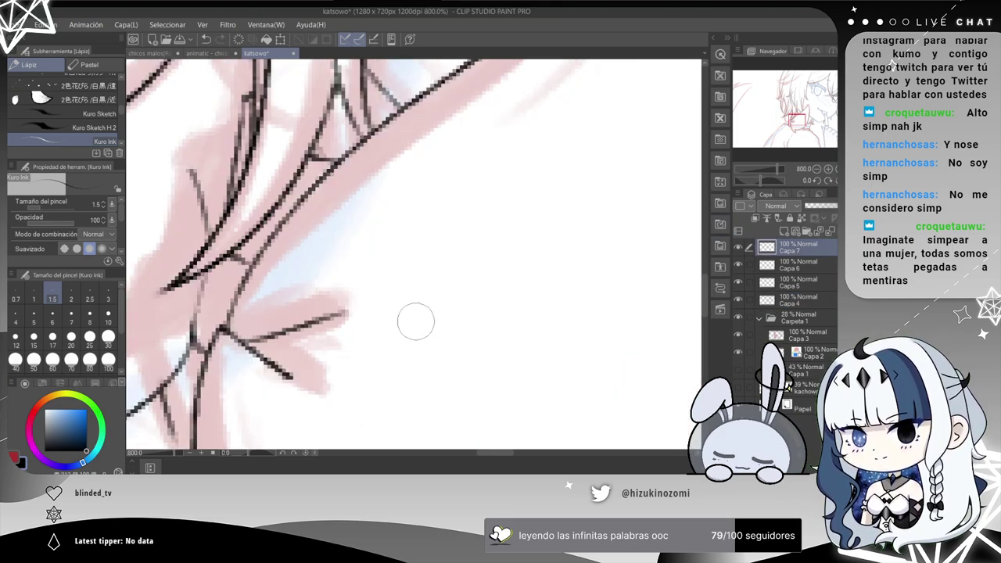
drag(234, 284, 311, 256)
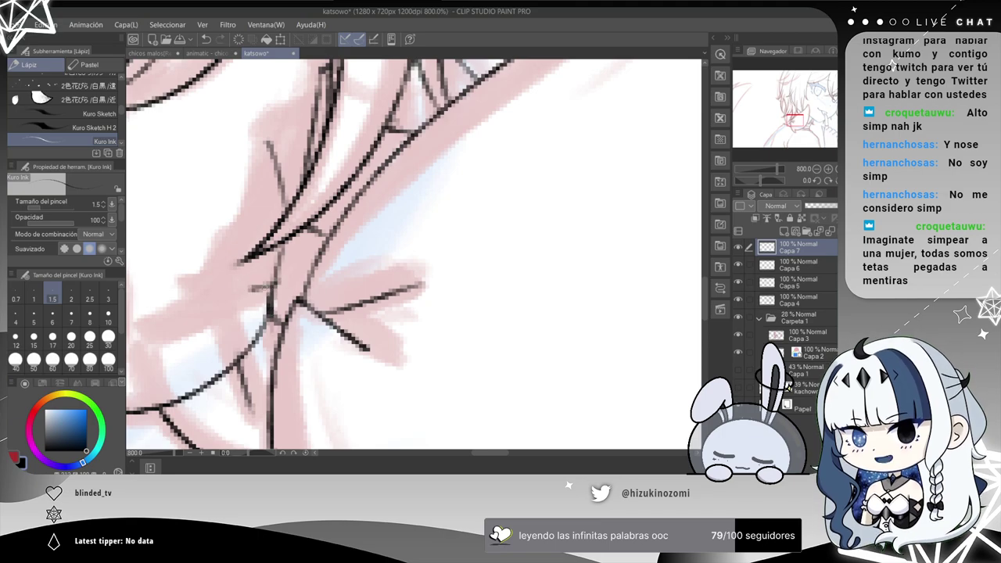
scroll(270, 286, down, 4)
scroll(281, 280, up, 4)
key(ctrl+z)
drag(230, 278, 250, 299)
scroll(255, 305, down, 3)
scroll(250, 302, up, 3)
key(ctrl+z)
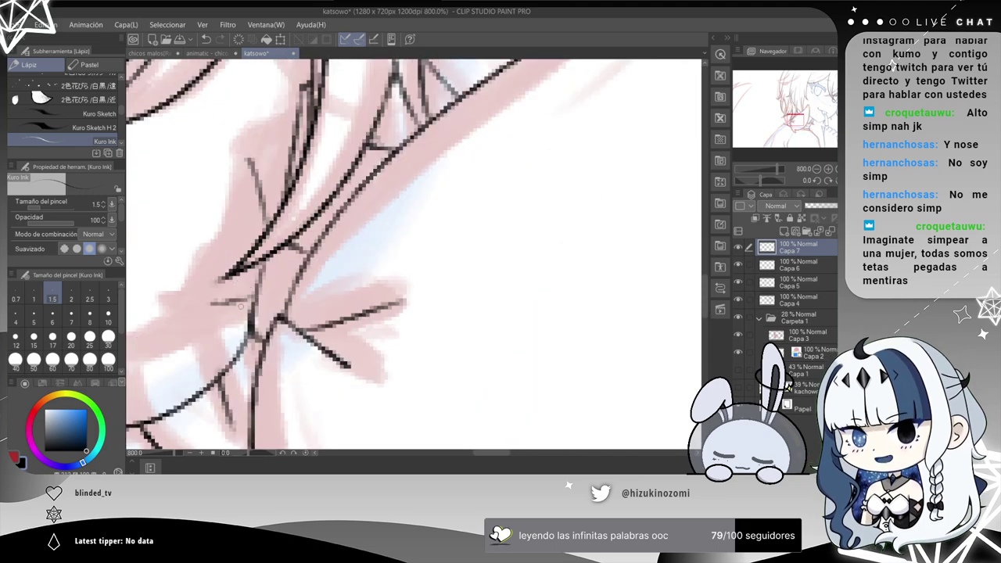
scroll(219, 299, down, 2)
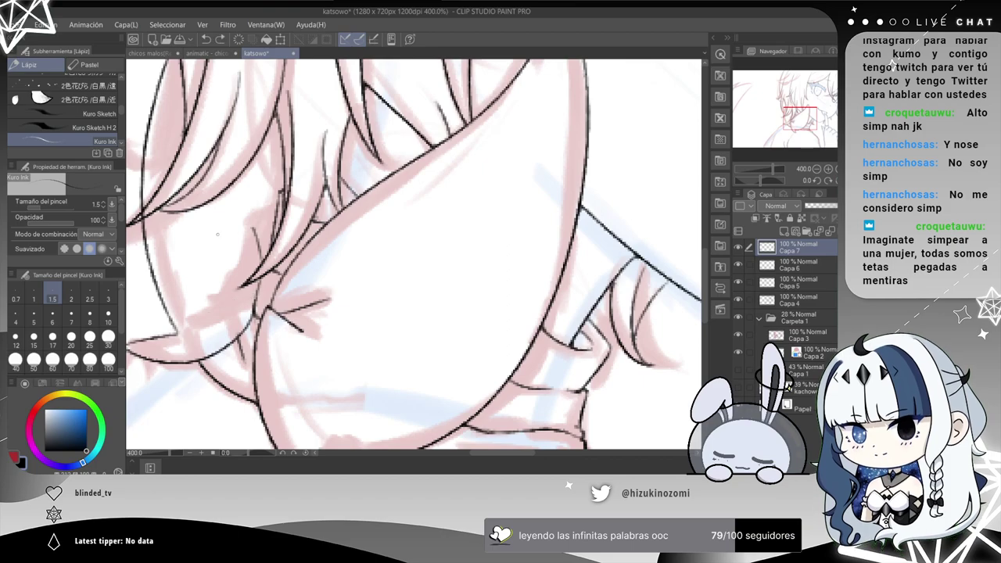
scroll(208, 313, up, 2)
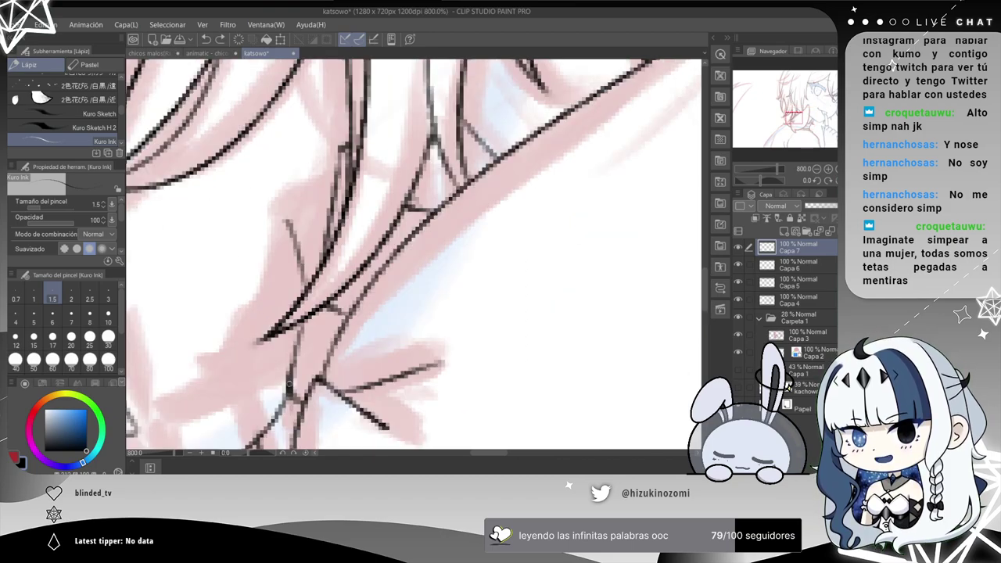
drag(289, 385, 304, 297)
key(ctrl+z)
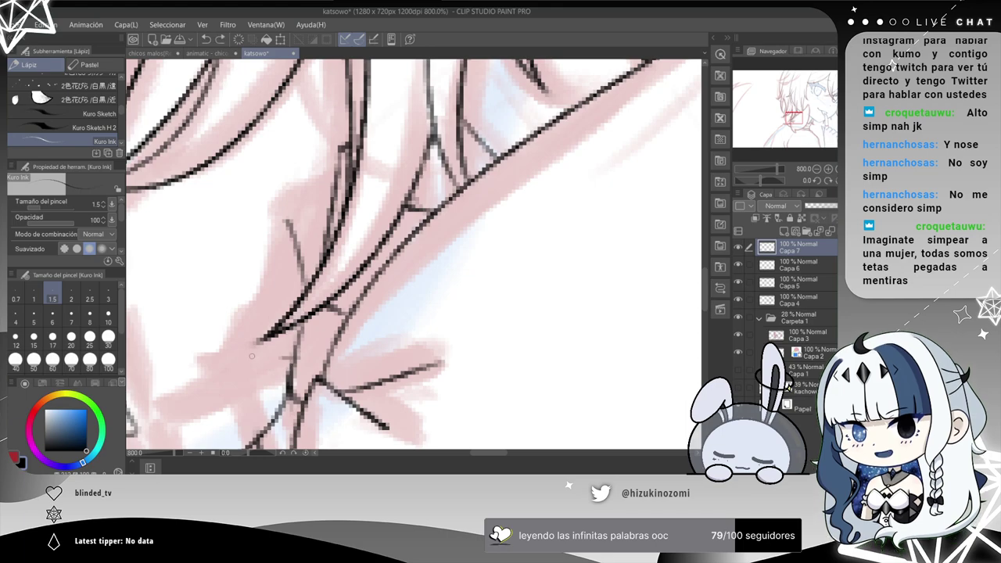
drag(289, 361, 188, 358)
scroll(268, 361, down, 2)
scroll(274, 358, up, 2)
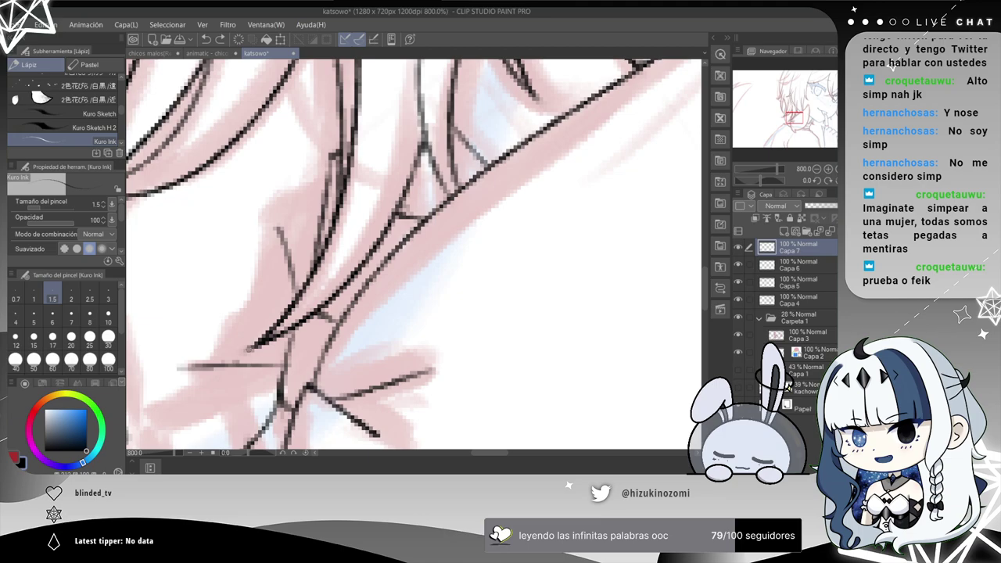
key(ctrl+z)
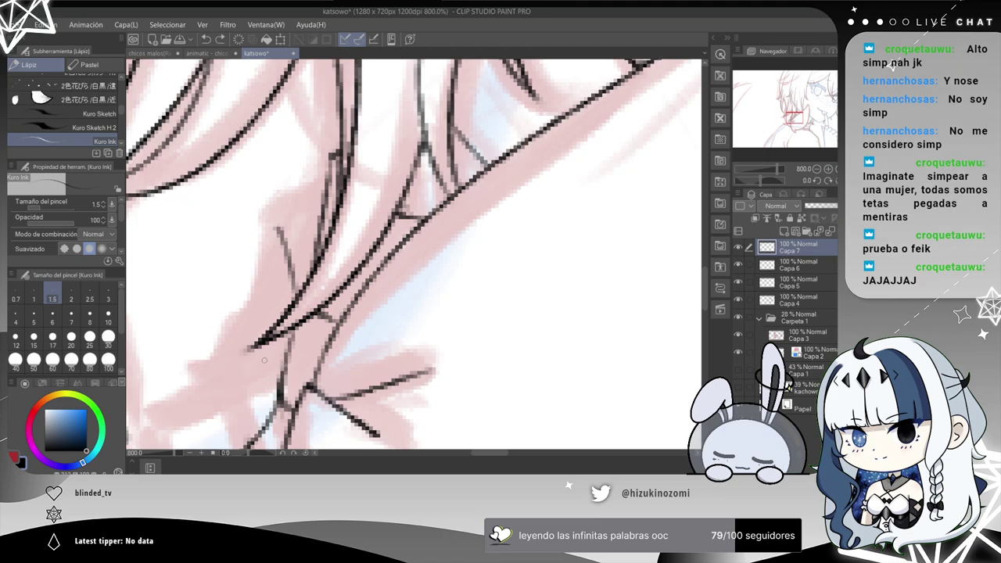
scroll(263, 363, down, 1)
mouse_move(243, 363)
mouse_down()
mouse_move(275, 358)
mouse_move(186, 364)
mouse_up()
scroll(271, 366, up, 1)
key(ctrl+z)
key(ctrl+z)
scroll(205, 356, down, 2)
scroll(211, 339, up, 2)
scroll(211, 339, down, 2)
On layer Capa 6, erase the short stray line inside the contour, just above the pointed hair tip.
drag(245, 341, 297, 327)
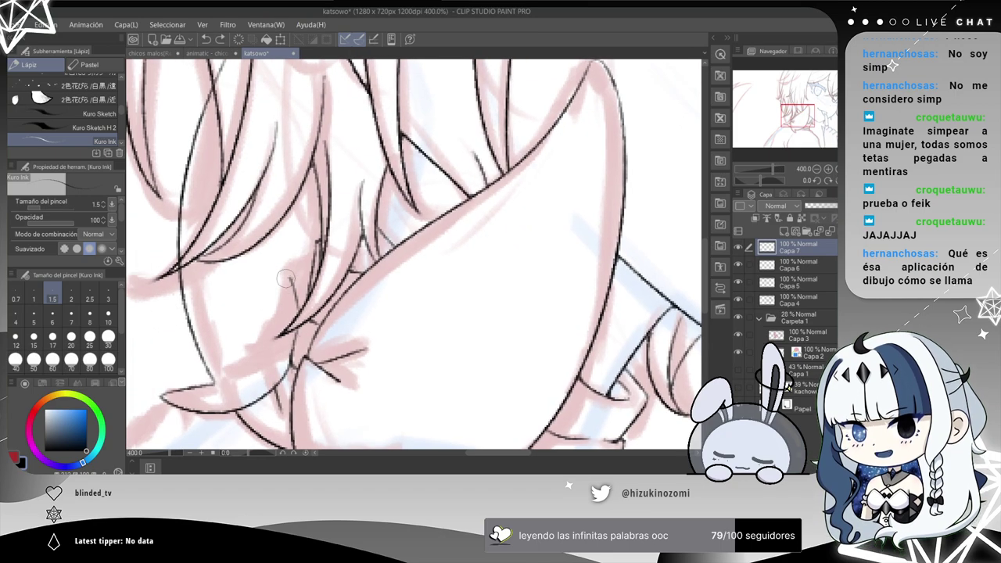
drag(292, 280, 302, 287)
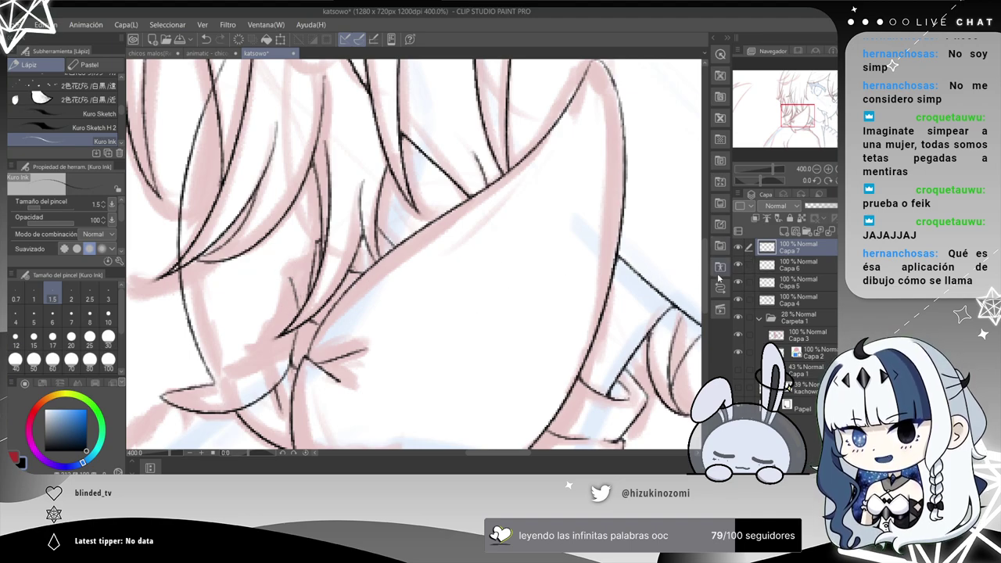
click(770, 267)
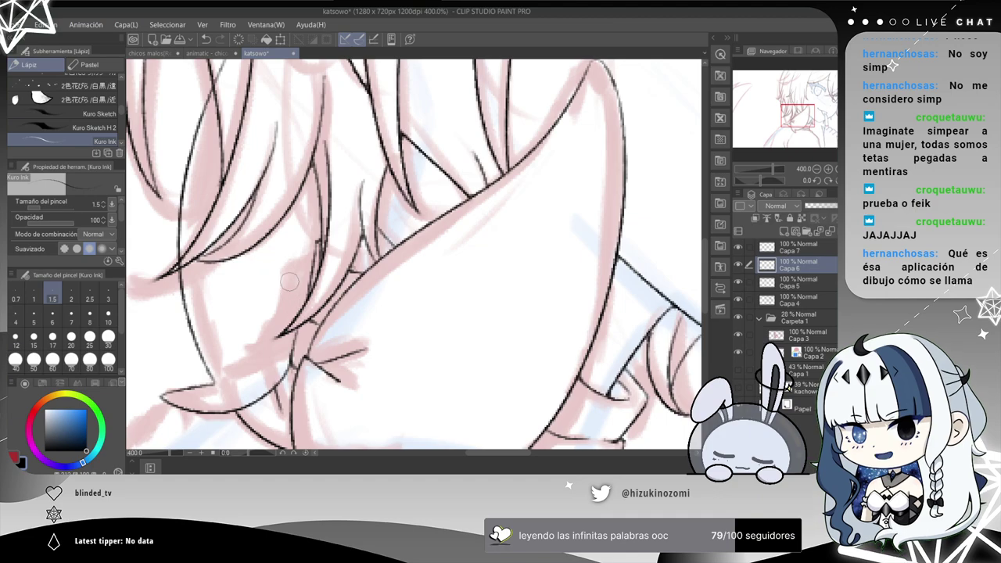
scroll(331, 341, down, 1)
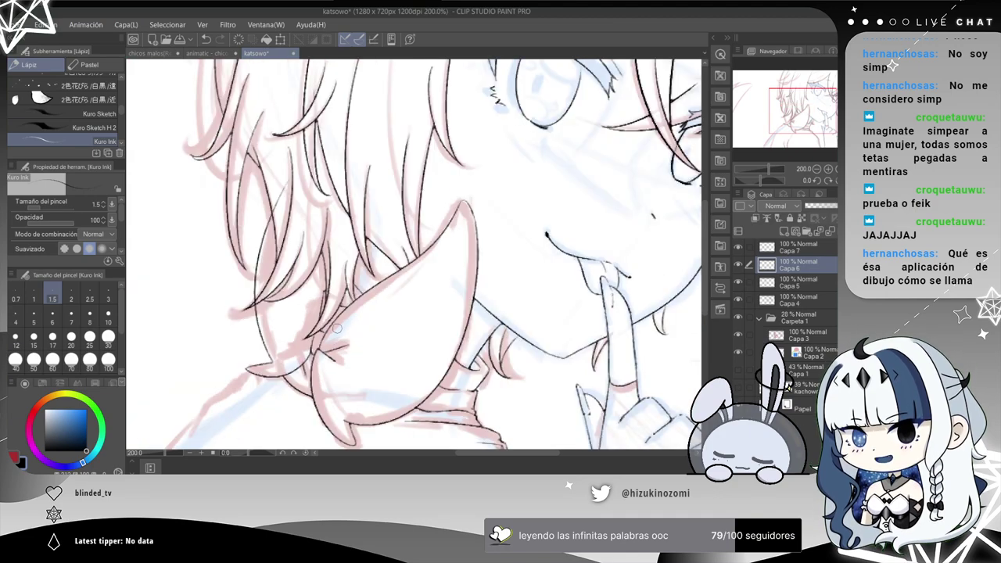
scroll(331, 338, up, 2)
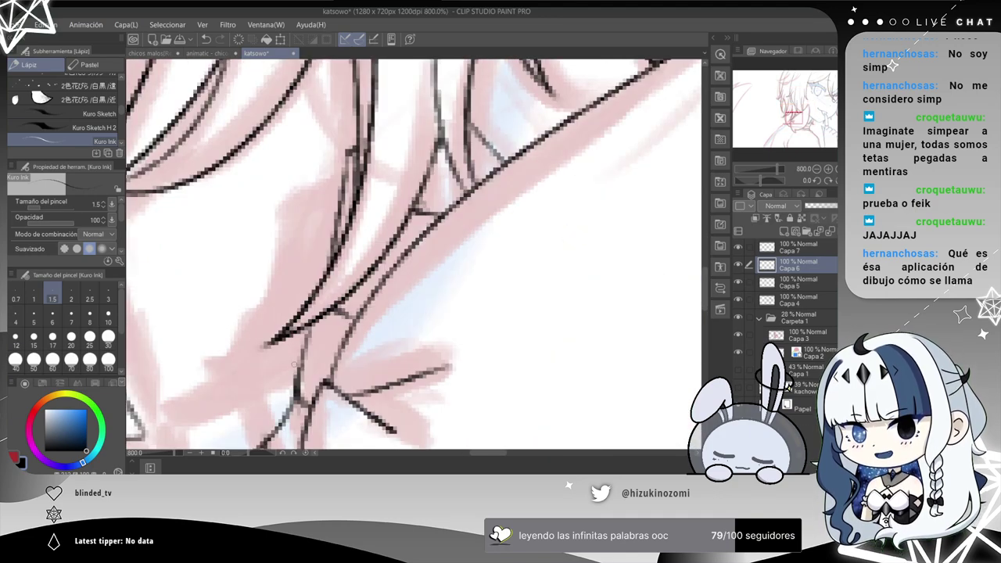
scroll(292, 370, down, 2)
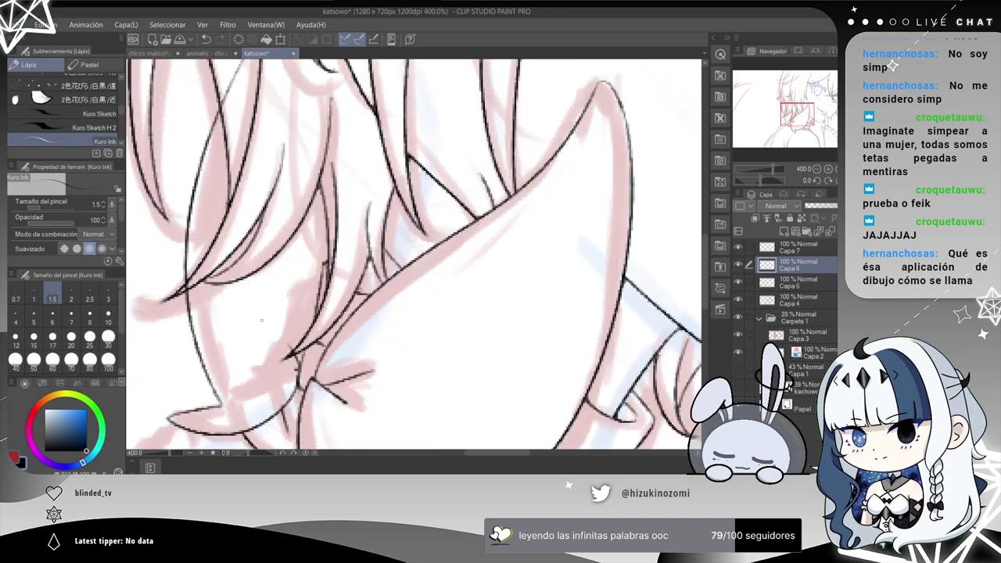
Ink a short, nearly horizontal stroke outward from the strip below the pointed hair tip, undoing the longer curved attempt.
scroll(265, 321, up, 2)
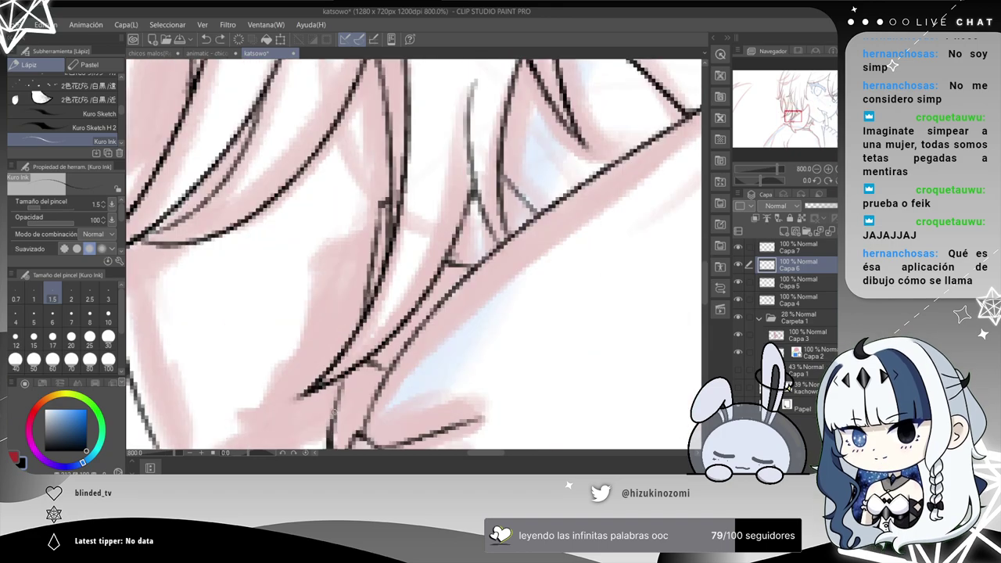
drag(333, 416, 201, 361)
drag(329, 383, 352, 187)
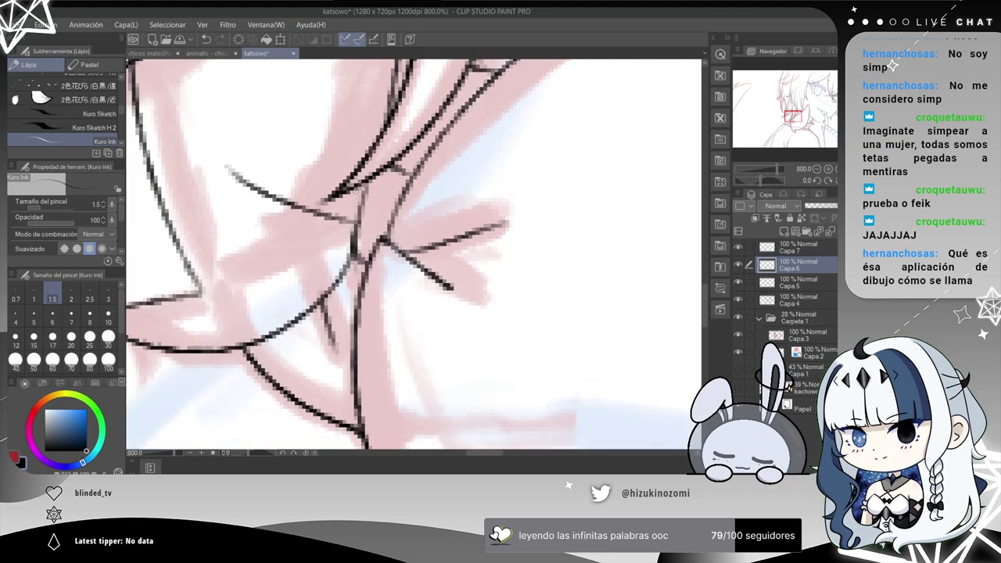
scroll(353, 228, down, 2)
scroll(315, 232, up, 2)
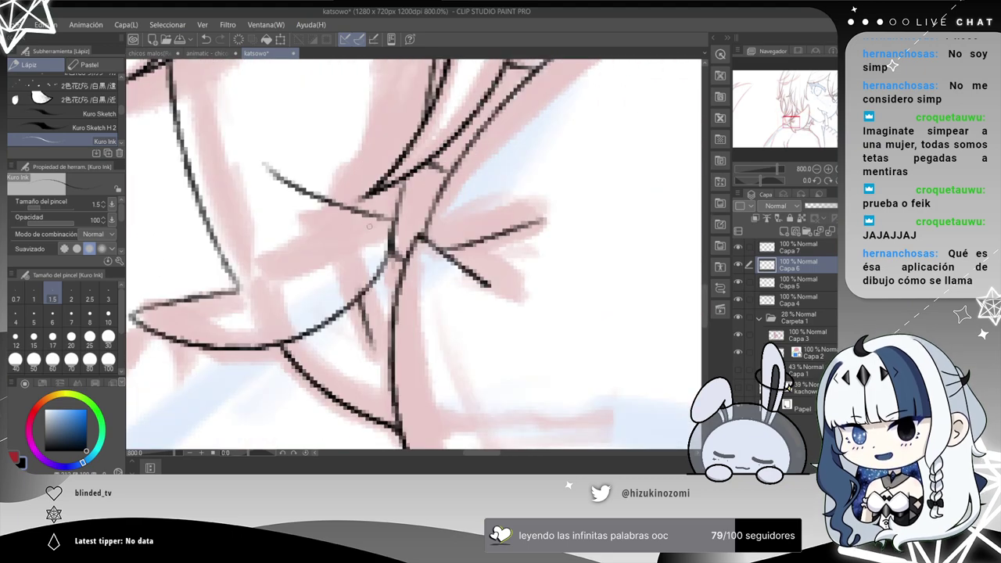
scroll(366, 228, down, 2)
mouse_move(378, 229)
mouse_down()
mouse_move(332, 235)
mouse_move(384, 218)
mouse_up()
key(ctrl+z)
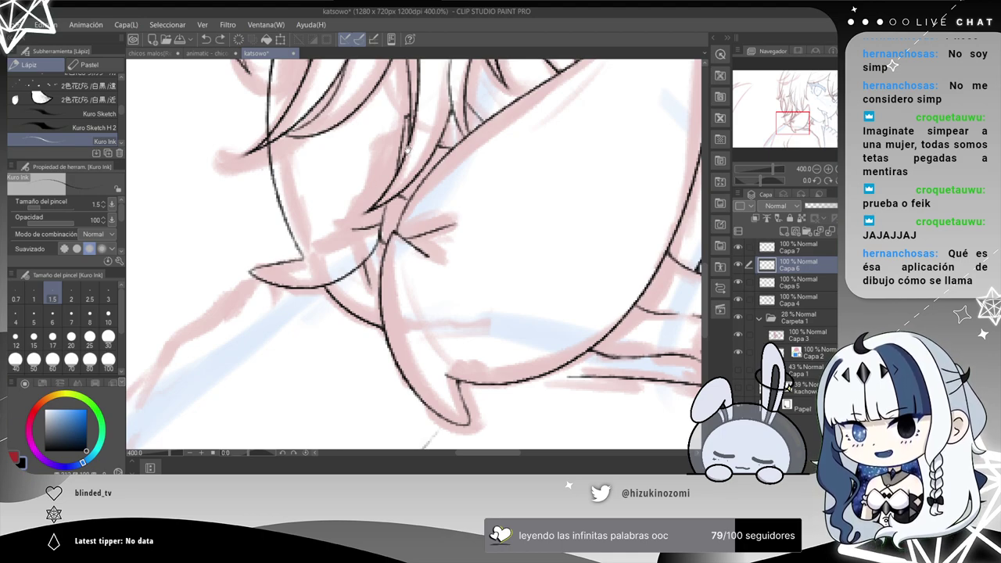
drag(407, 148, 391, 166)
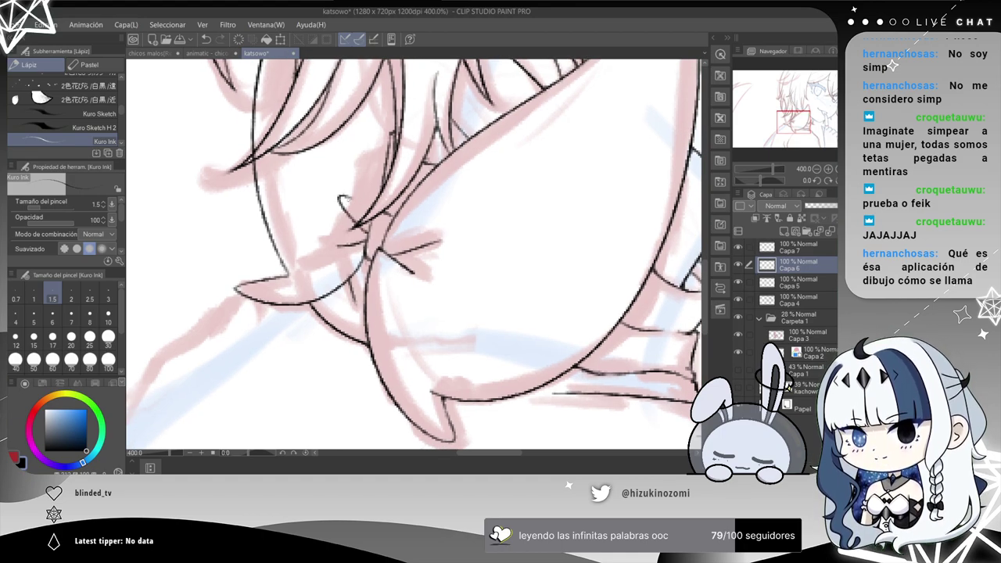
key(ctrl+z)
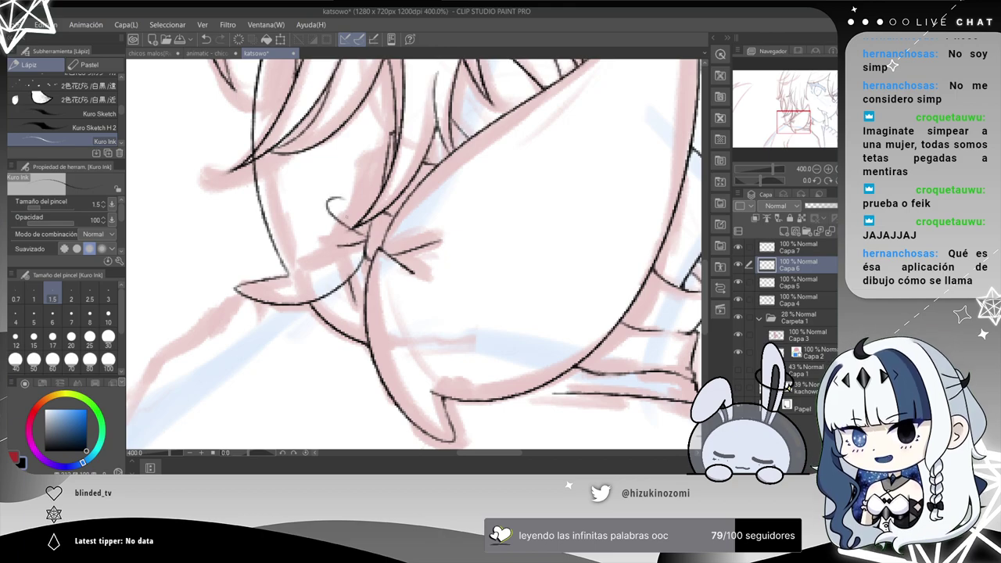
key(ctrl+z)
key(ctrl+z)
drag(341, 199, 359, 228)
scroll(349, 210, down, 2)
scroll(359, 243, up, 2)
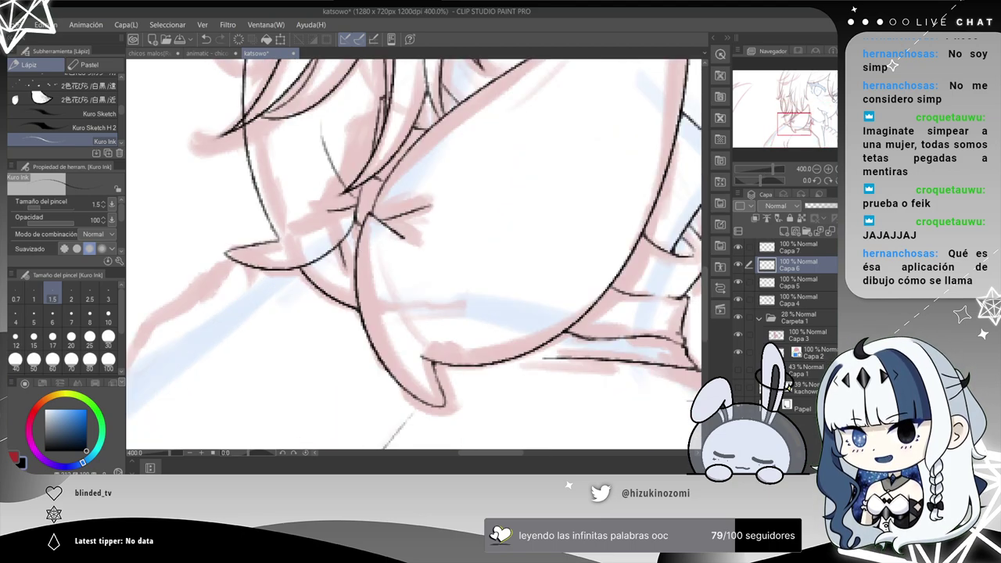
key(ctrl+z)
scroll(340, 173, down, 2)
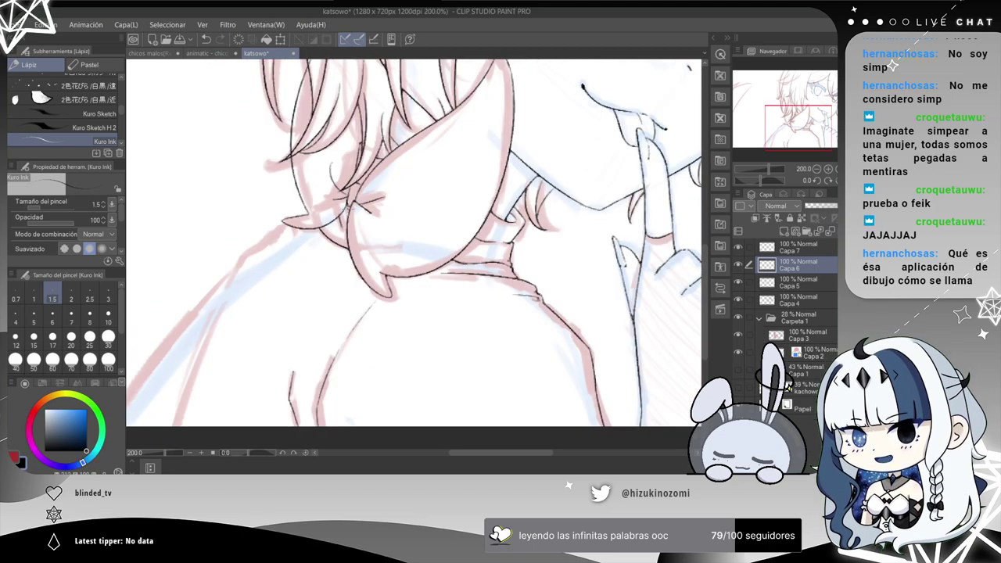
scroll(339, 179, up, 2)
key(ctrl+z)
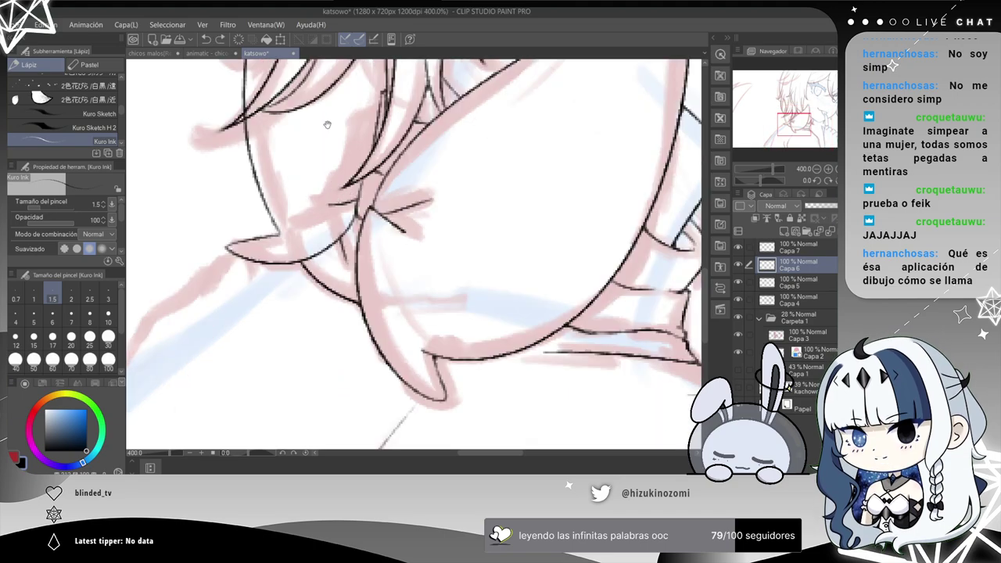
Ink a short diagonal line running up and outward from the pointed hair tip, undoing the longer first attempt and redrawing it.
drag(325, 128, 319, 291)
scroll(324, 330, down, 2)
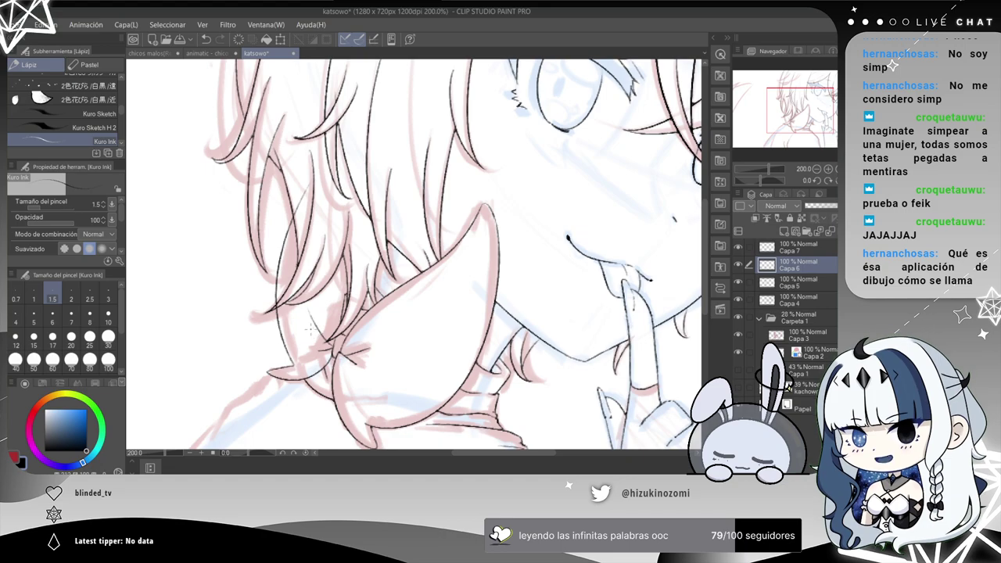
scroll(336, 345, up, 2)
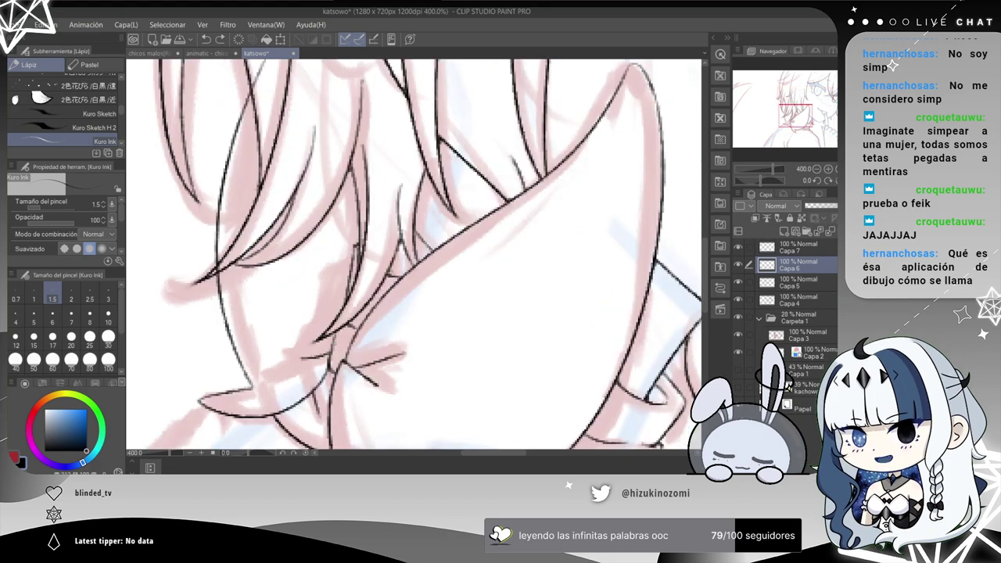
drag(331, 346, 299, 256)
key(ctrl+z)
drag(331, 348, 304, 293)
scroll(321, 332, down, 2)
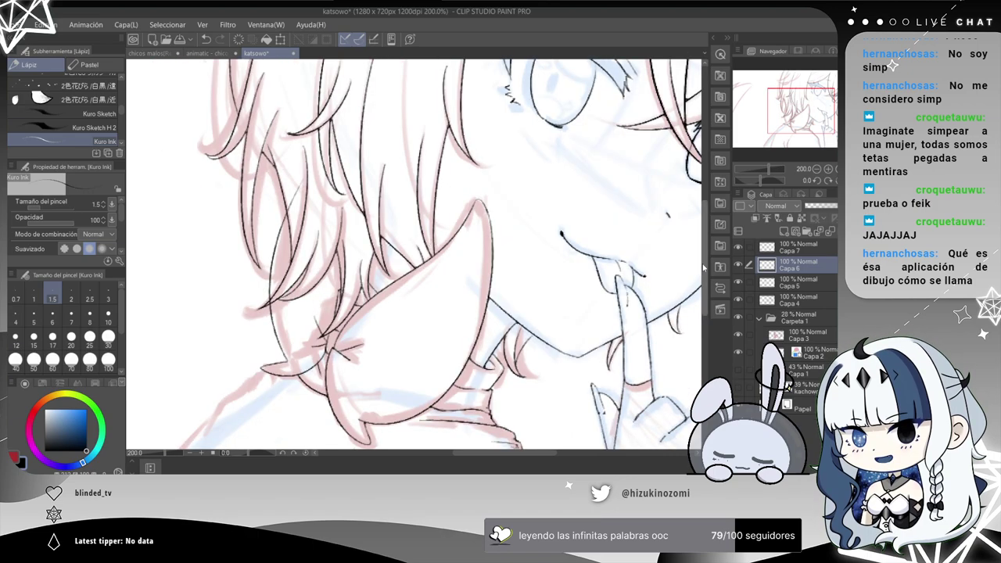
On layer Capa 7, erase the contour where it crosses the pointed tip of the back hair lock, using the soft eraser at size 3.
click(769, 252)
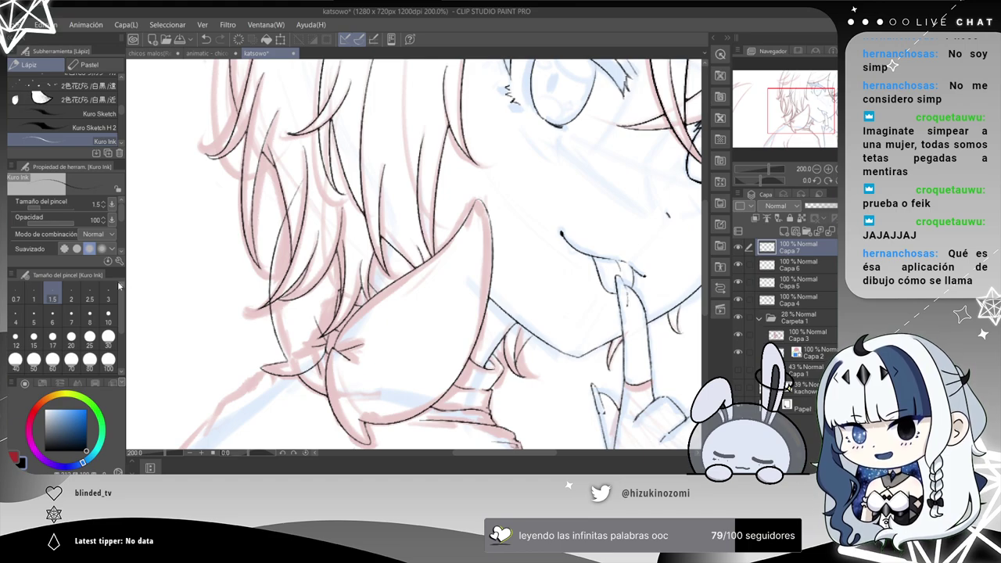
key(ctrl+plus)
drag(191, 104, 265, 198)
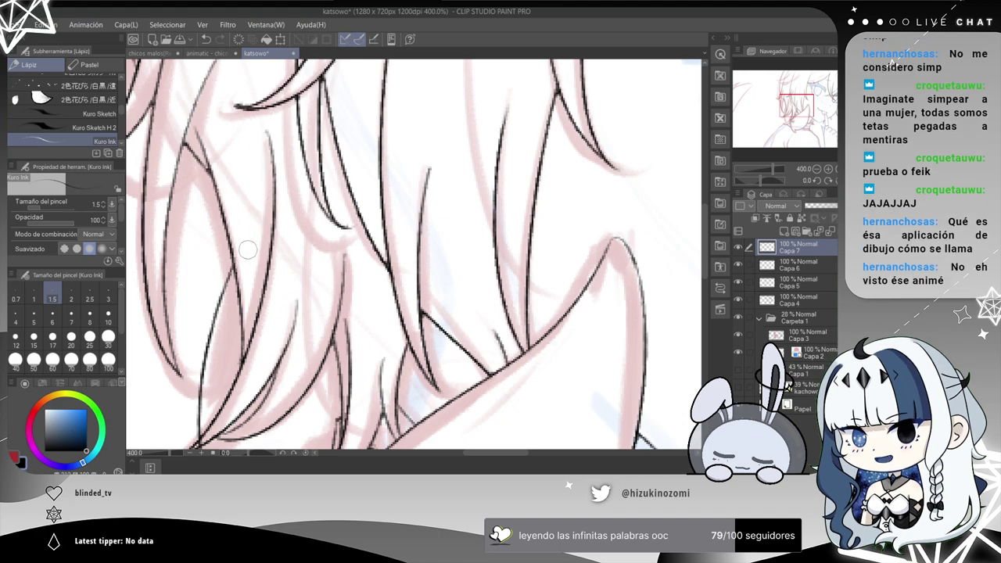
key(ctrl+minus)
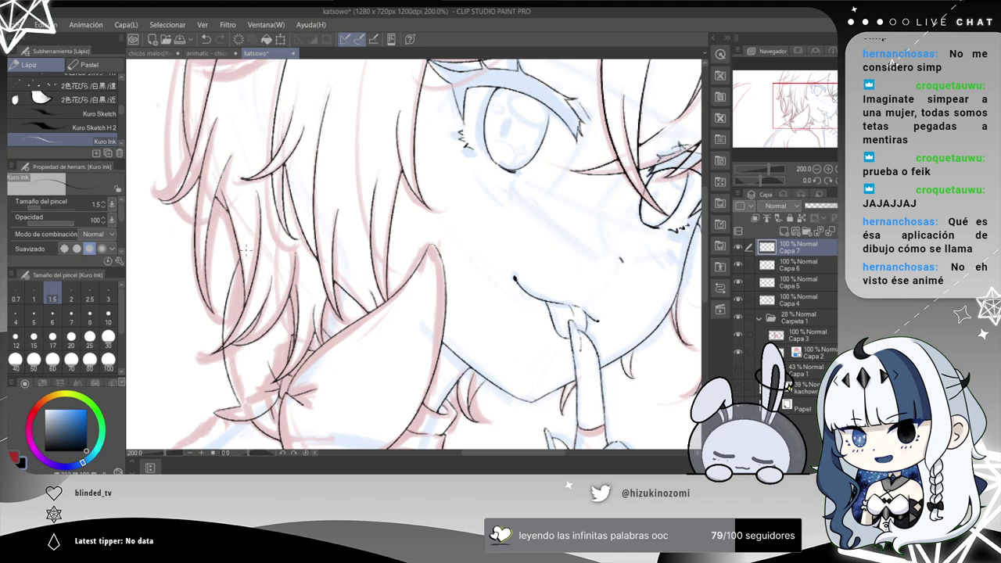
key(ctrl+minus)
key(ctrl+minus)
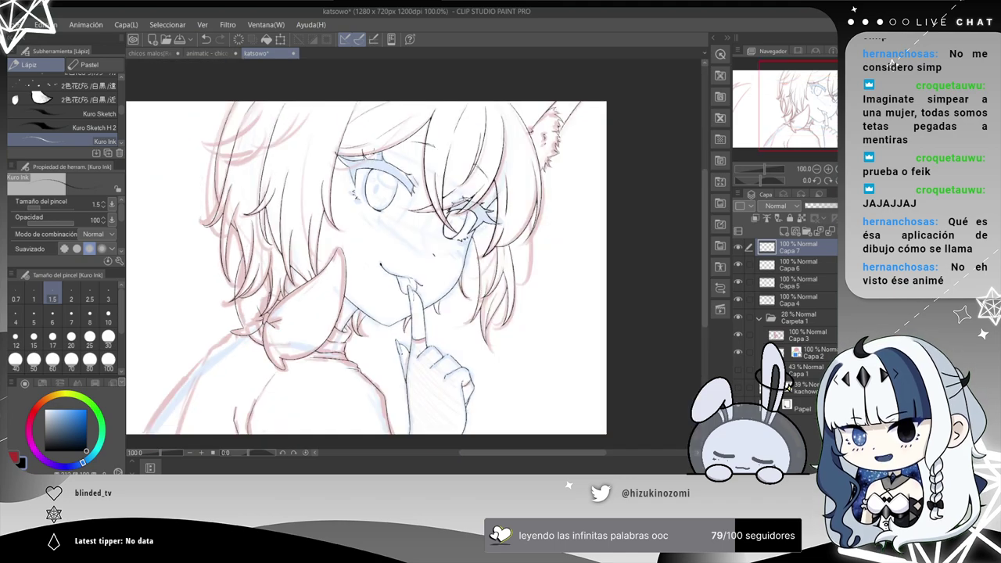
drag(342, 263, 414, 189)
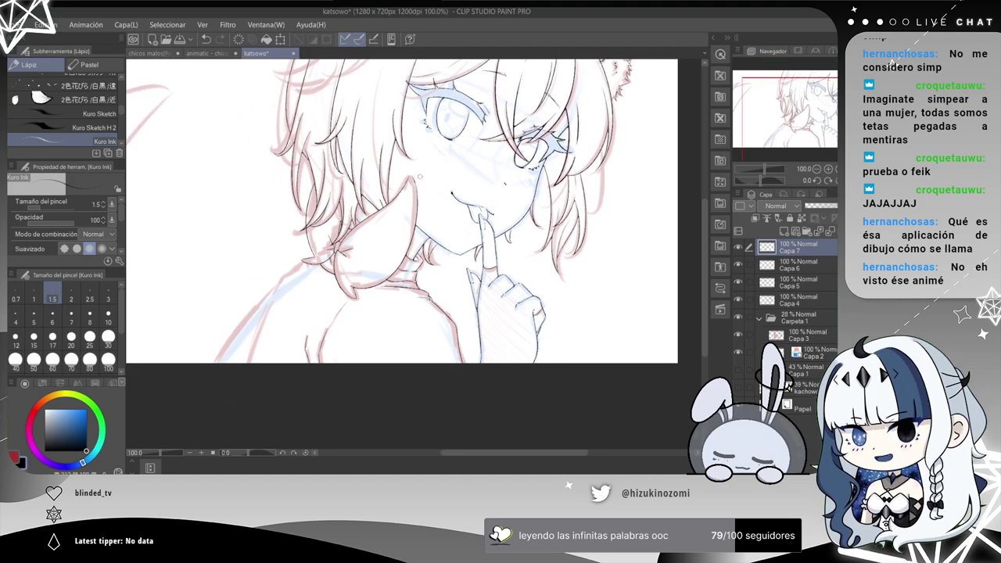
scroll(420, 177, up, 3)
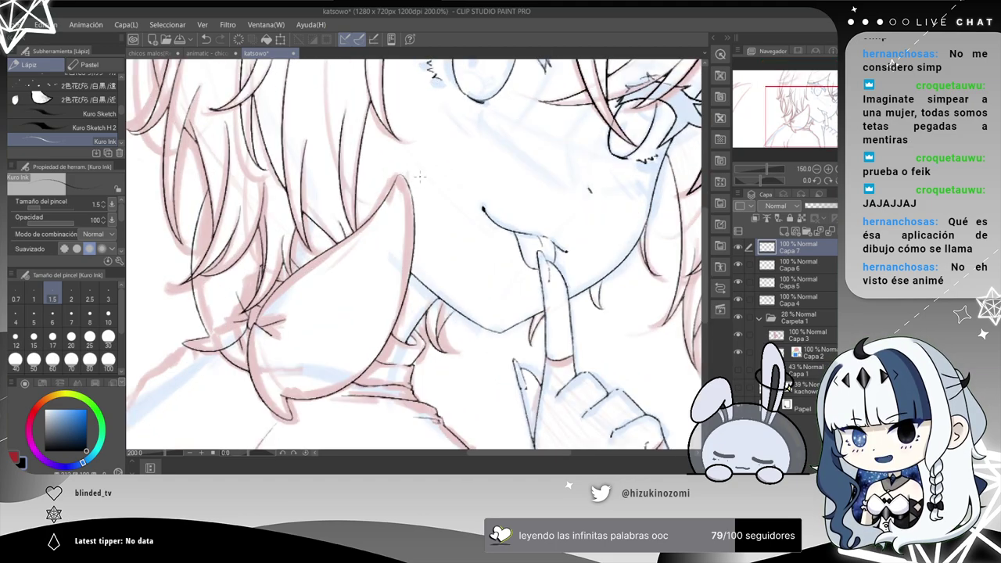
drag(321, 258, 339, 198)
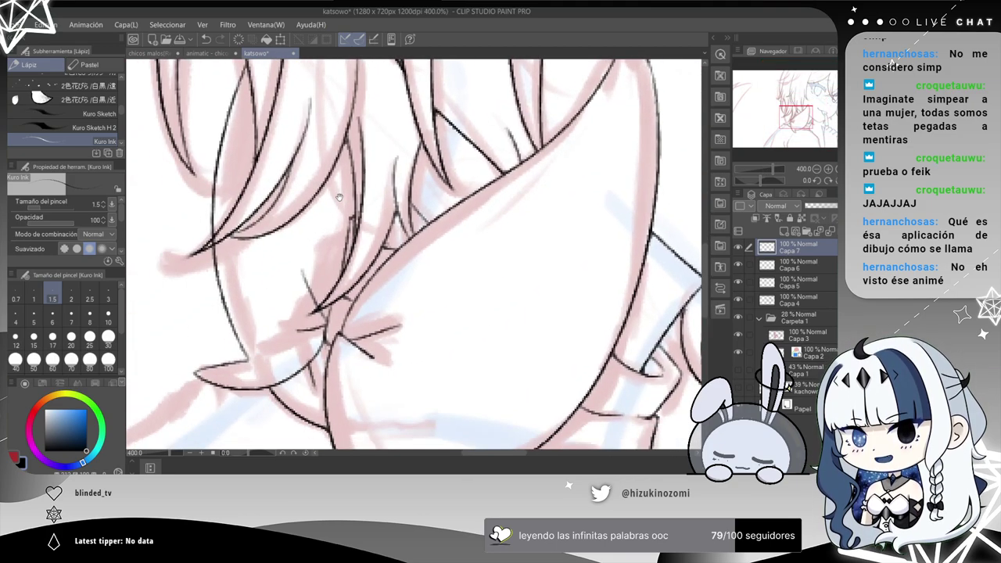
scroll(363, 221, up, 1)
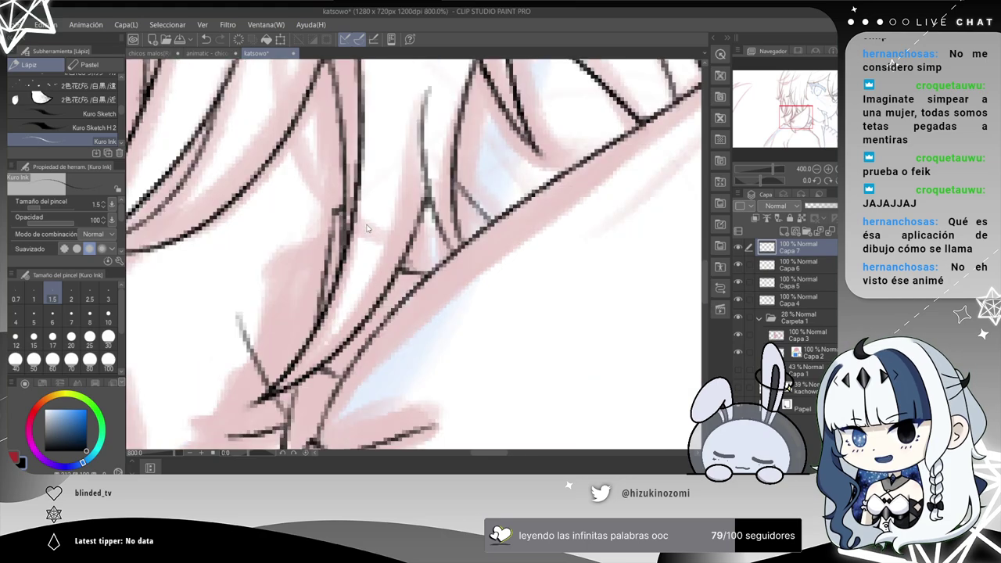
drag(208, 201, 429, 219)
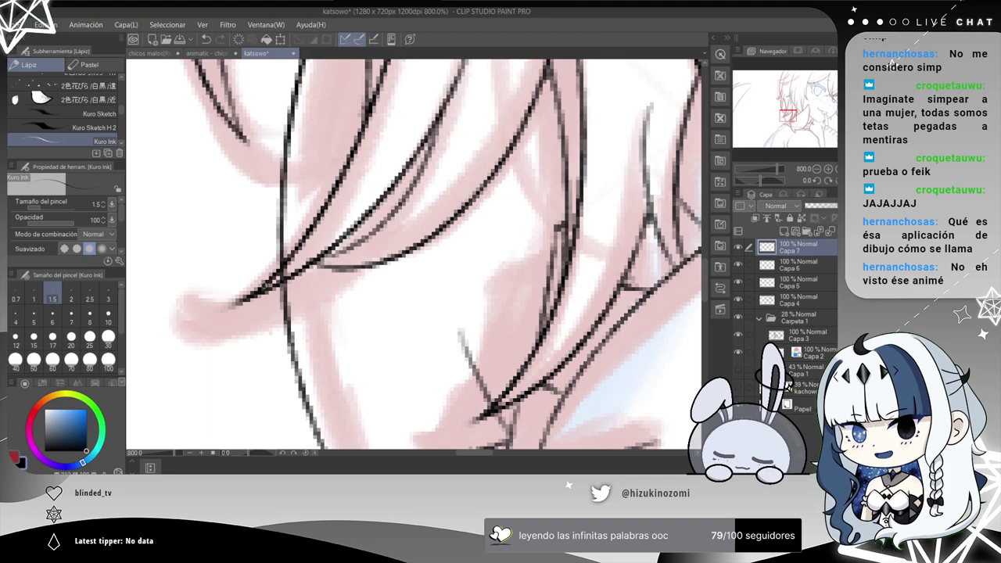
key(e)
click(108, 296)
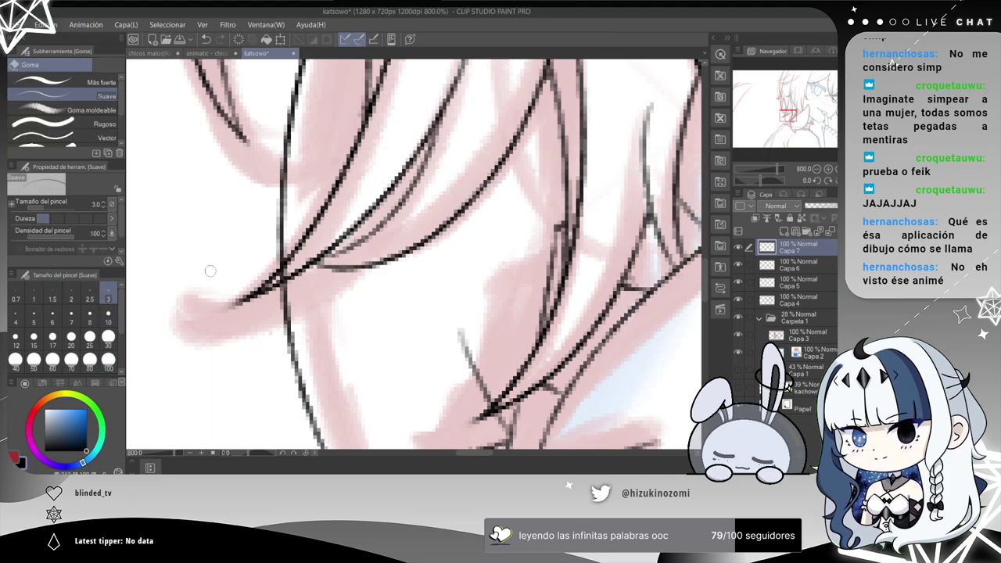
drag(284, 269, 280, 275)
scroll(308, 282, down, 4)
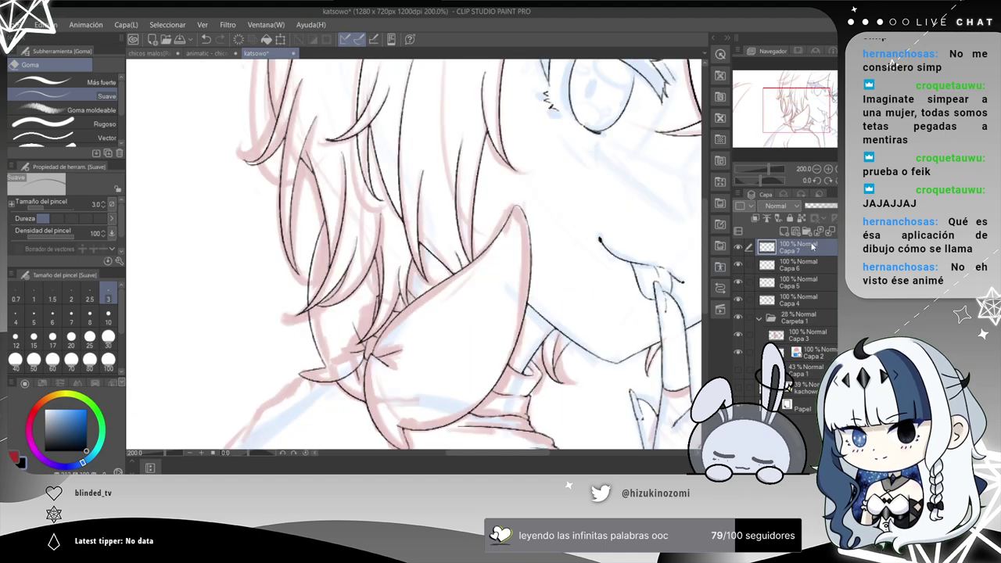
Merge the line-art layers Capa 7, Capa 6 and Capa 5 down into Capa 4.
click(827, 233)
click(828, 232)
click(830, 232)
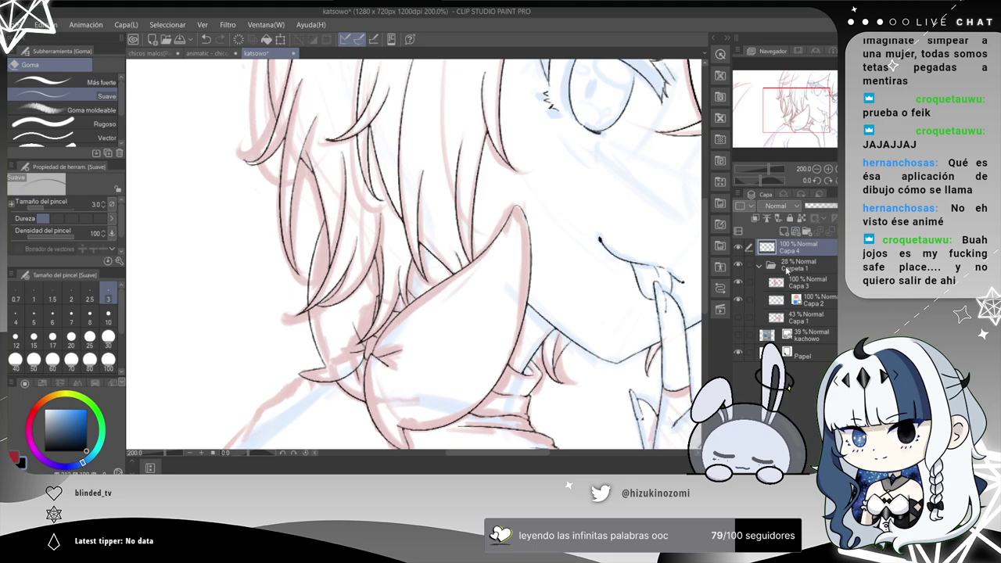
Switch from the soft eraser to the Kuro Ink pencil at size 1.5 for work on the back hair locks.
key(ctrl+plus)
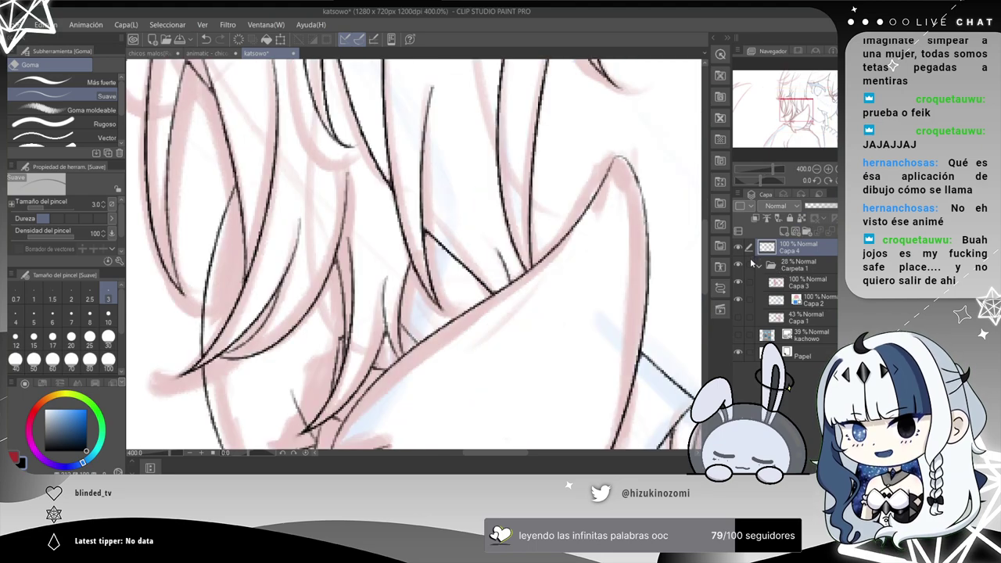
key(ctrl+plus)
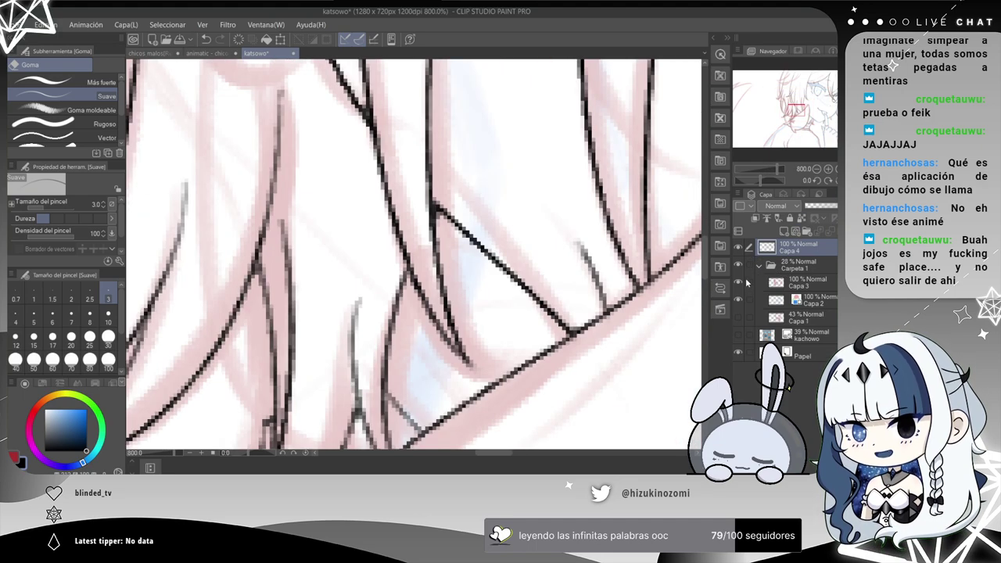
drag(149, 344, 393, 220)
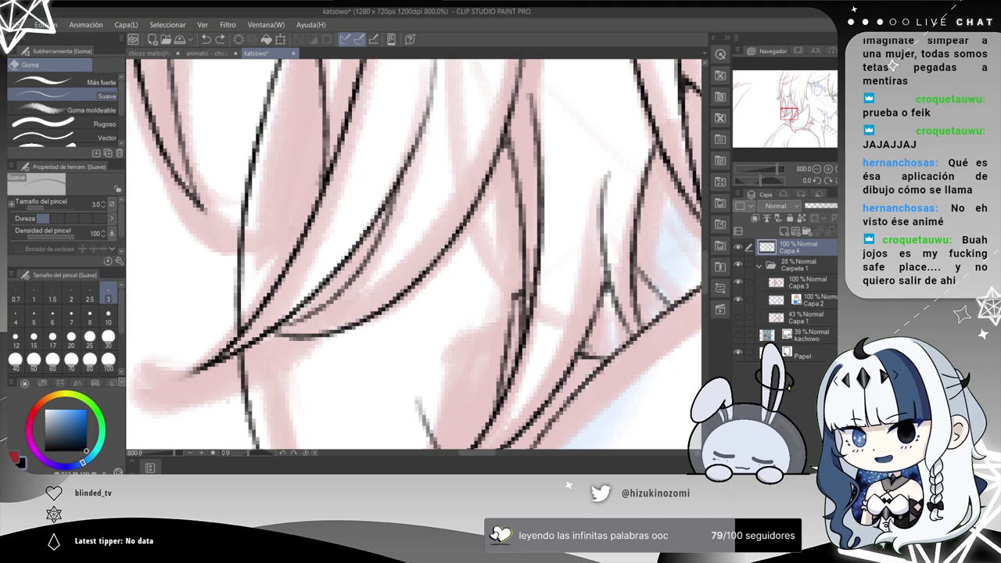
key(p)
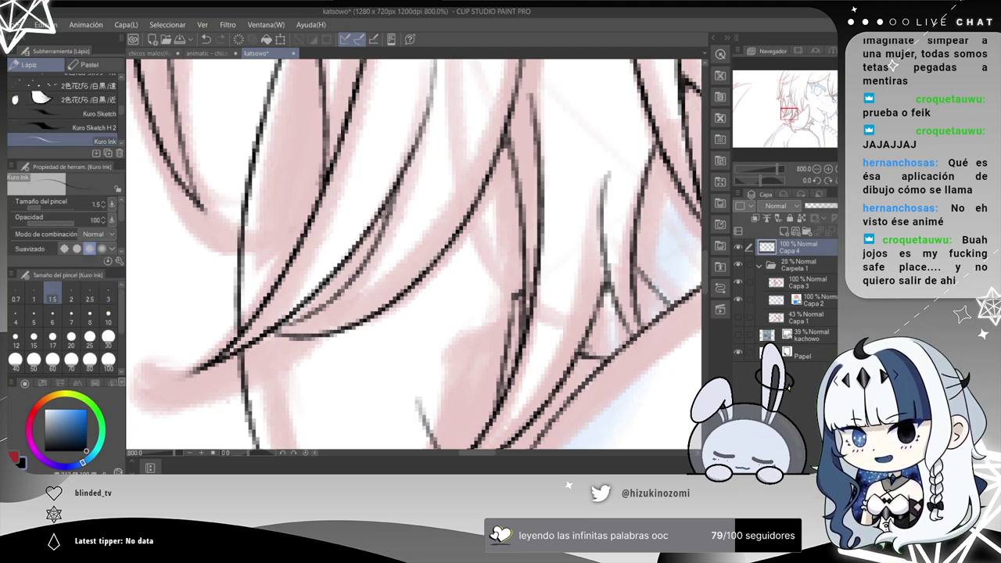
scroll(382, 209, down, 2)
key(ctrl+plus)
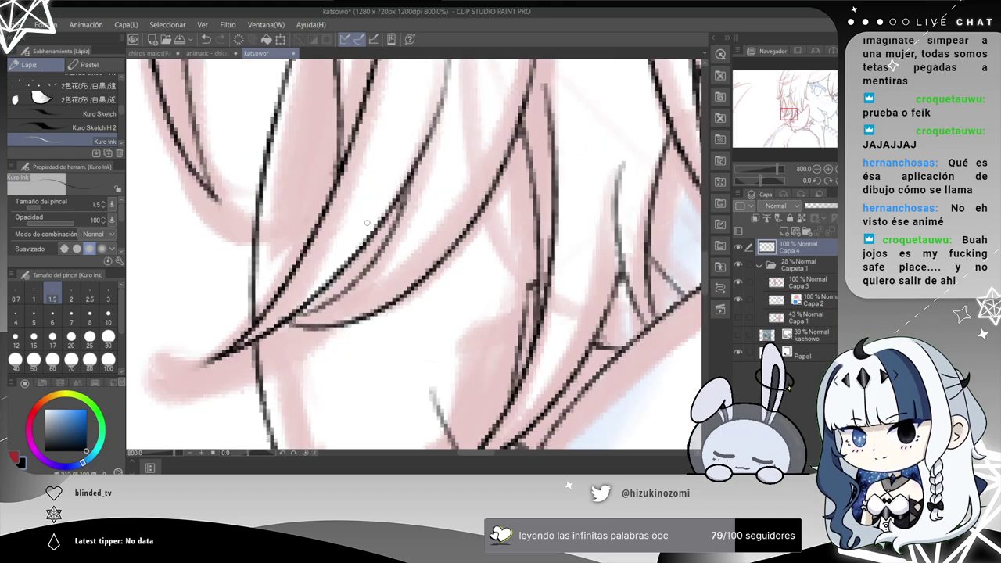
mouse_move(338, 277)
mouse_down()
mouse_move(344, 166)
mouse_move(318, 307)
mouse_up()
key(ctrl+z)
key(ctrl+z)
scroll(334, 308, down, 2)
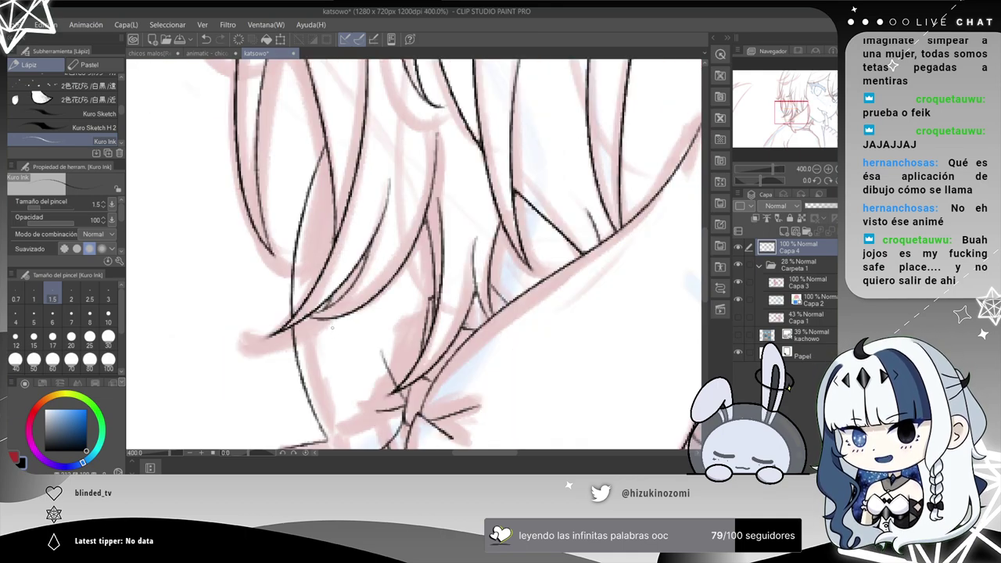
scroll(317, 345, up, 2)
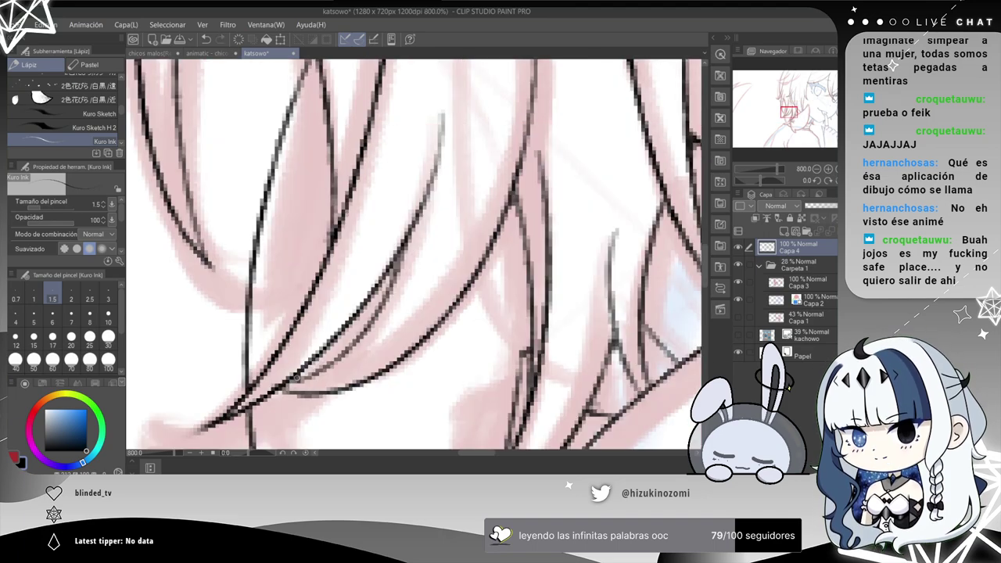
scroll(291, 395, down, 2)
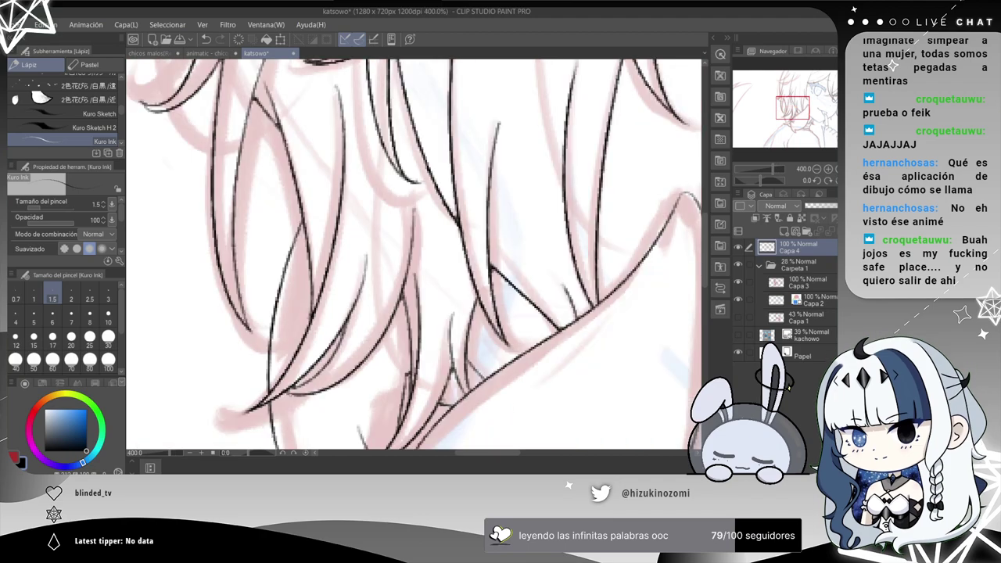
Remove the short hooked stroke alongside the narrow back hair lock above the knot.
drag(258, 289, 229, 201)
drag(241, 270, 235, 194)
drag(353, 230, 340, 232)
scroll(472, 203, up, 2)
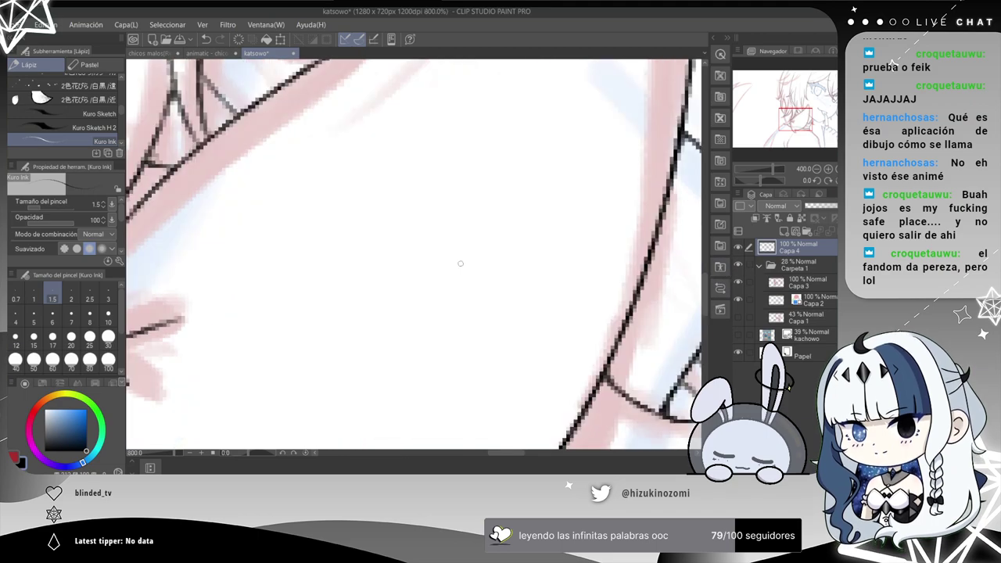
drag(299, 192, 574, 321)
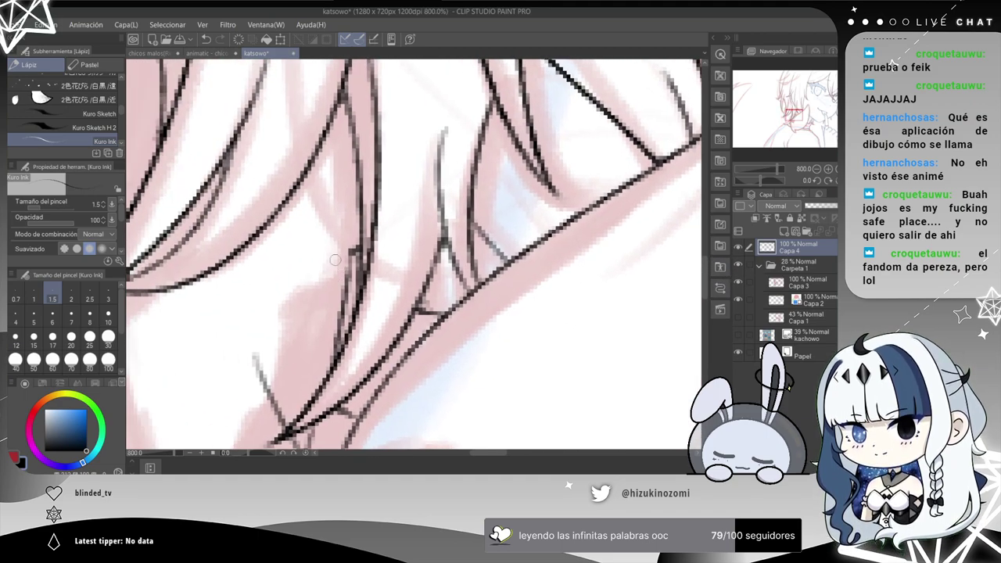
mouse_move(350, 268)
mouse_down()
mouse_move(341, 331)
mouse_move(346, 269)
mouse_up()
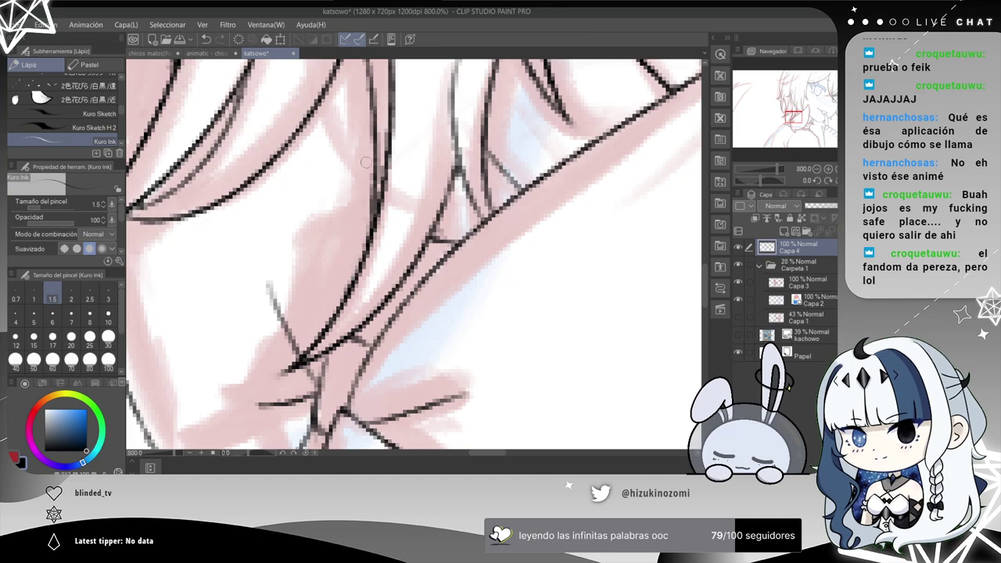
scroll(356, 175, down, 2)
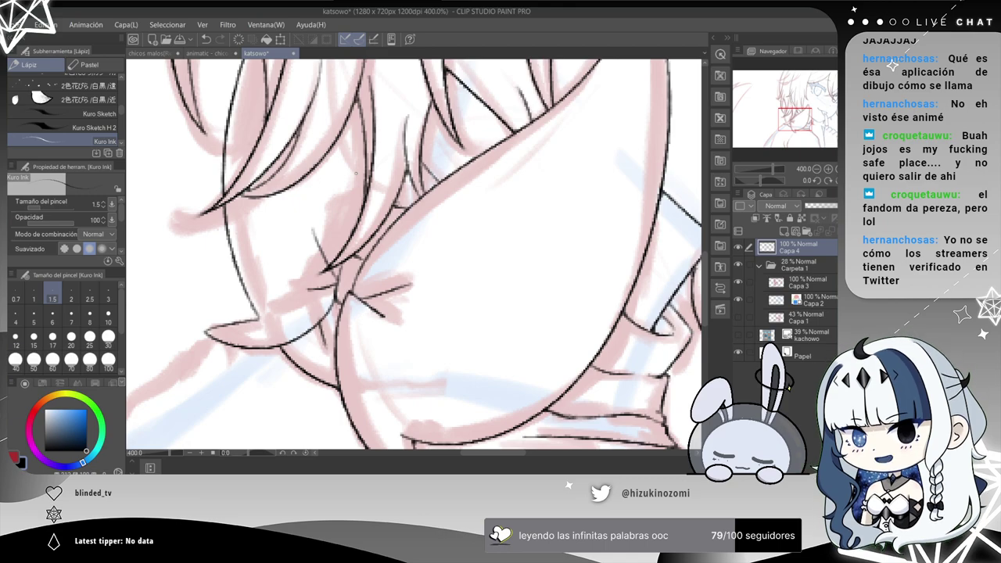
scroll(356, 173, up, 1)
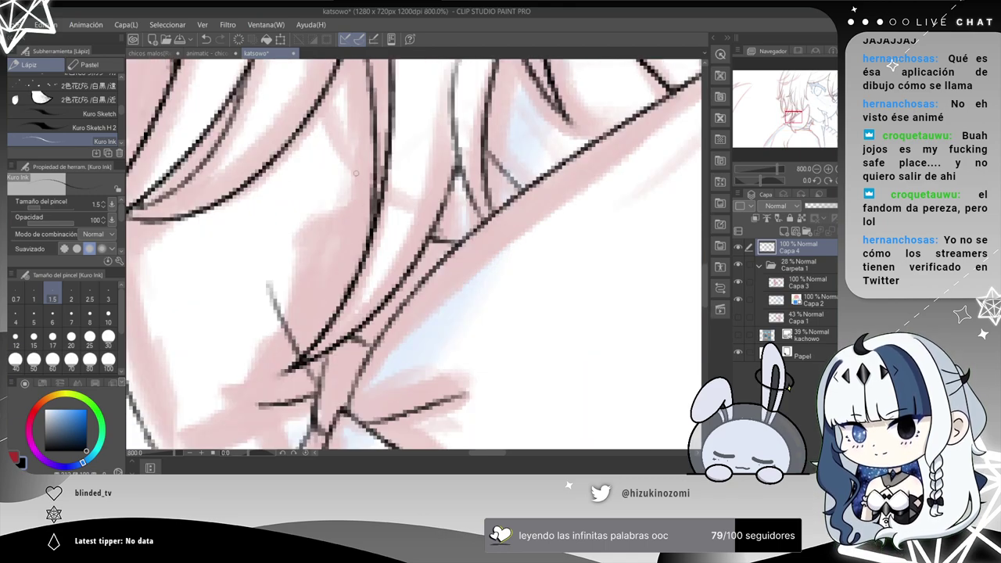
Ink a thin line running down from the fork of the narrow back hair lock, along its inner side above the knot.
drag(356, 173, 382, 296)
scroll(375, 357, down, 2)
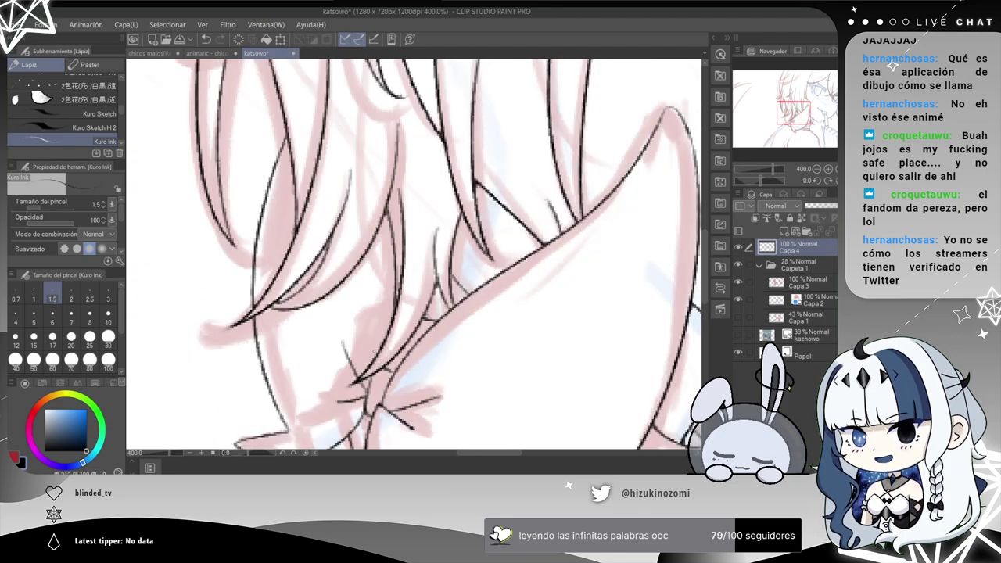
scroll(385, 288, down, 2)
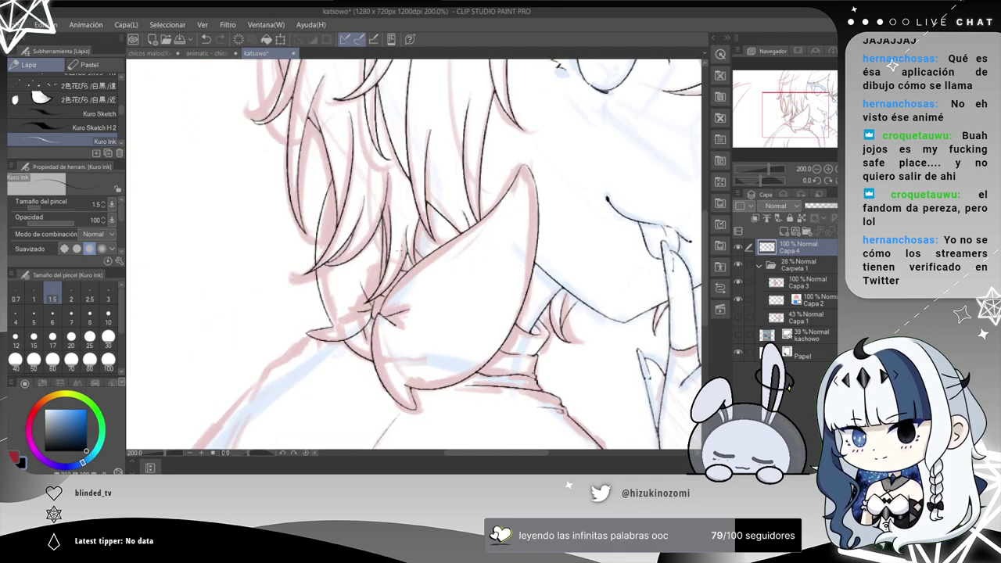
scroll(399, 226, up, 1)
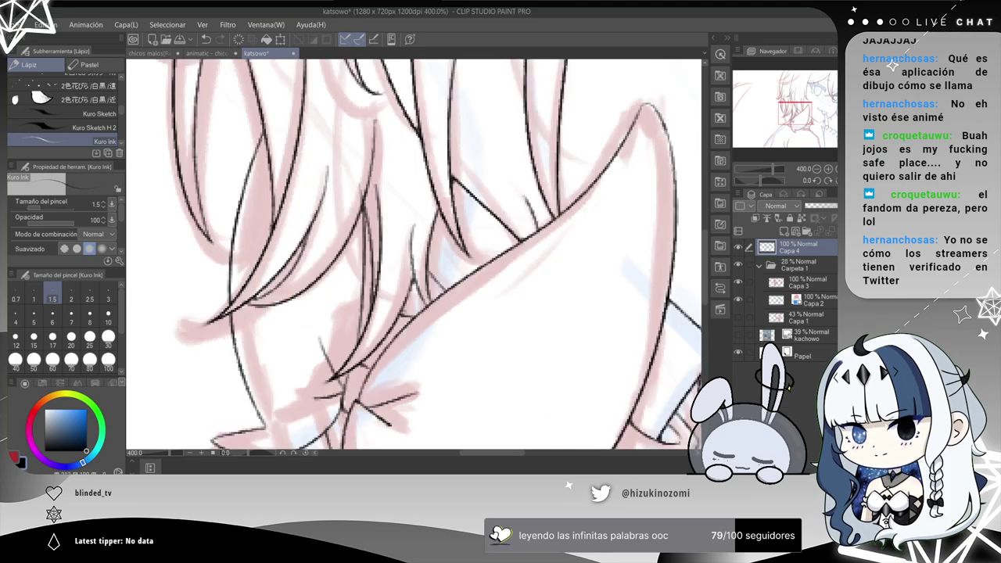
scroll(400, 226, up, 1)
drag(309, 140, 345, 232)
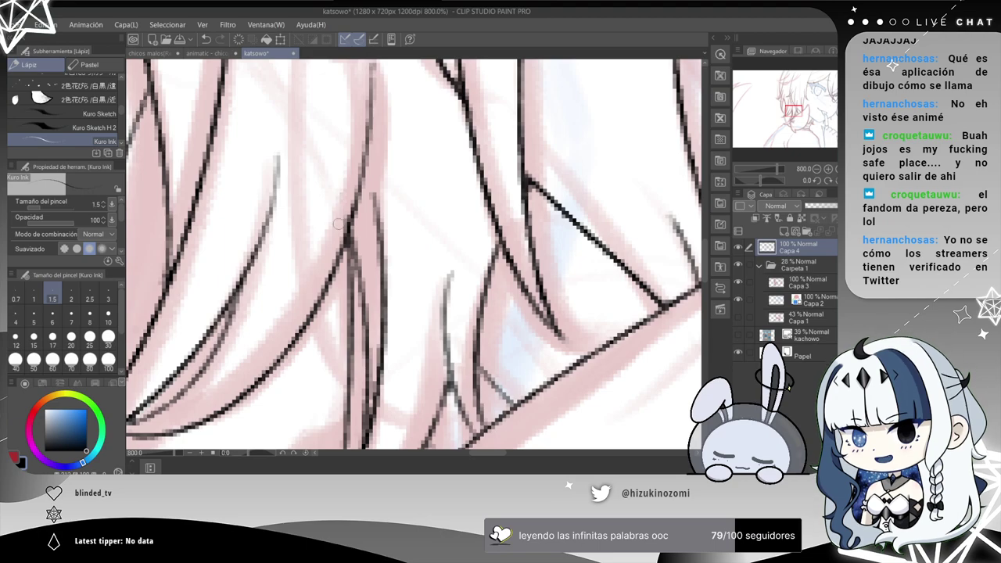
scroll(351, 249, down, 1)
scroll(390, 288, up, 1)
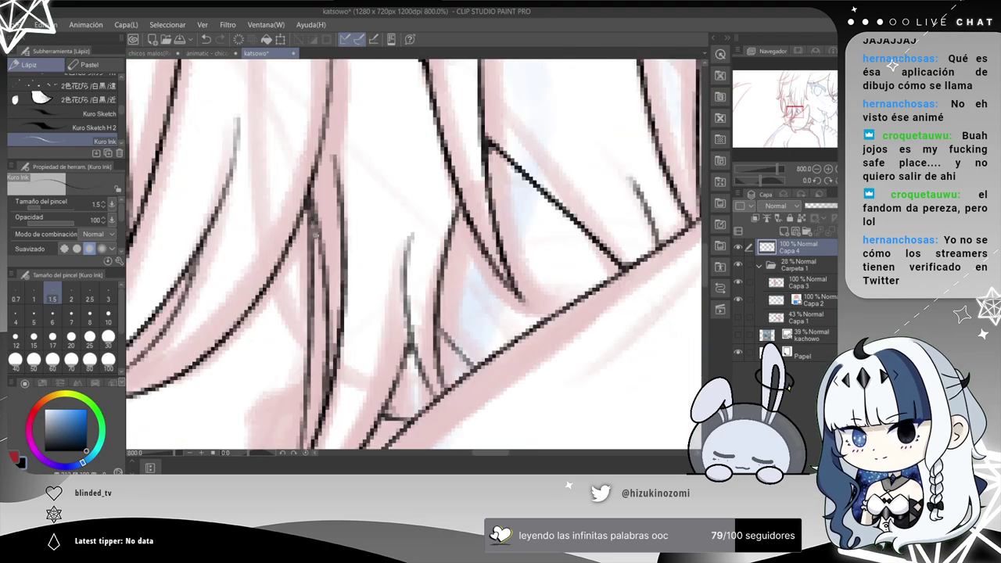
drag(335, 301, 346, 182)
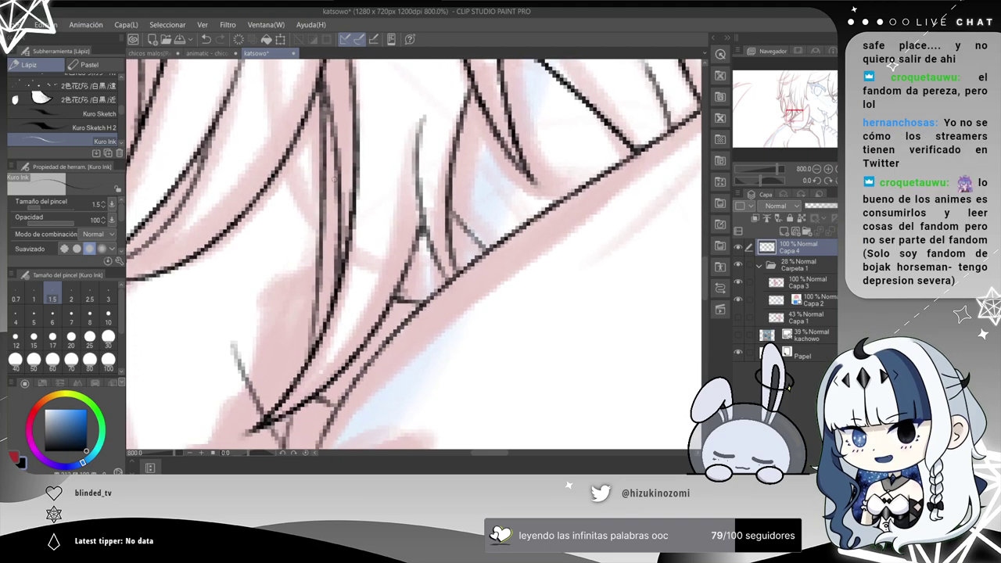
drag(339, 229, 341, 200)
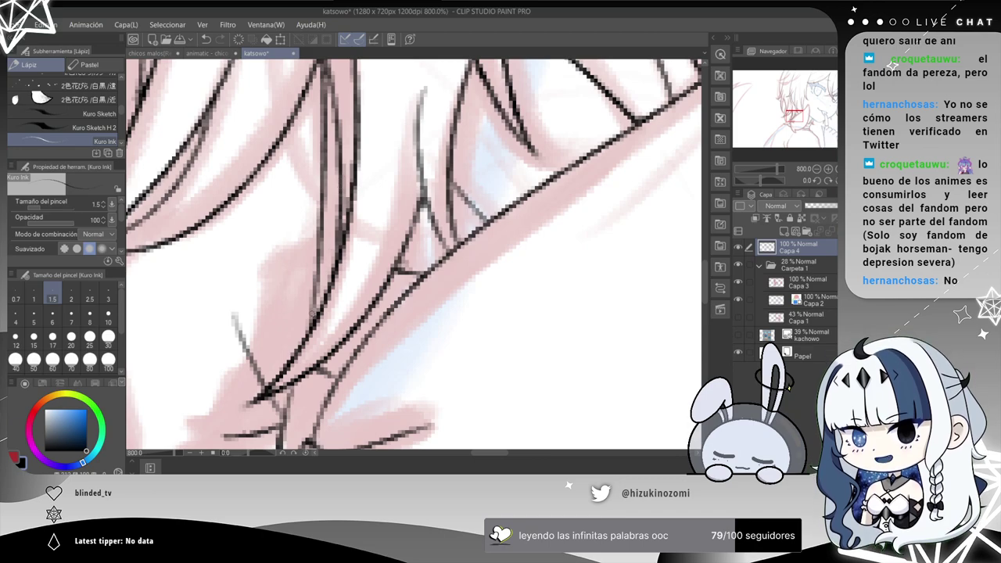
scroll(317, 315, down, 4)
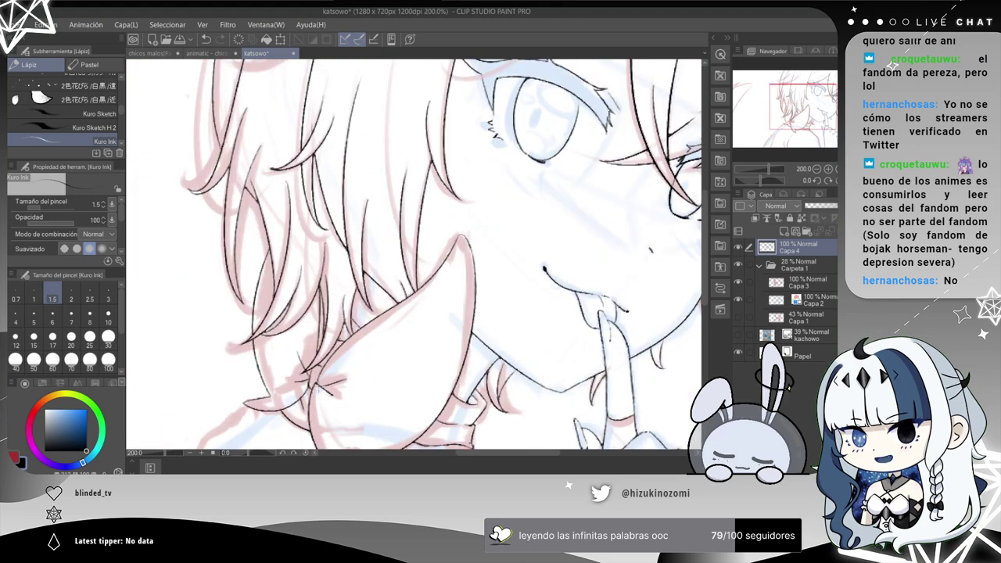
scroll(319, 385, down, 1)
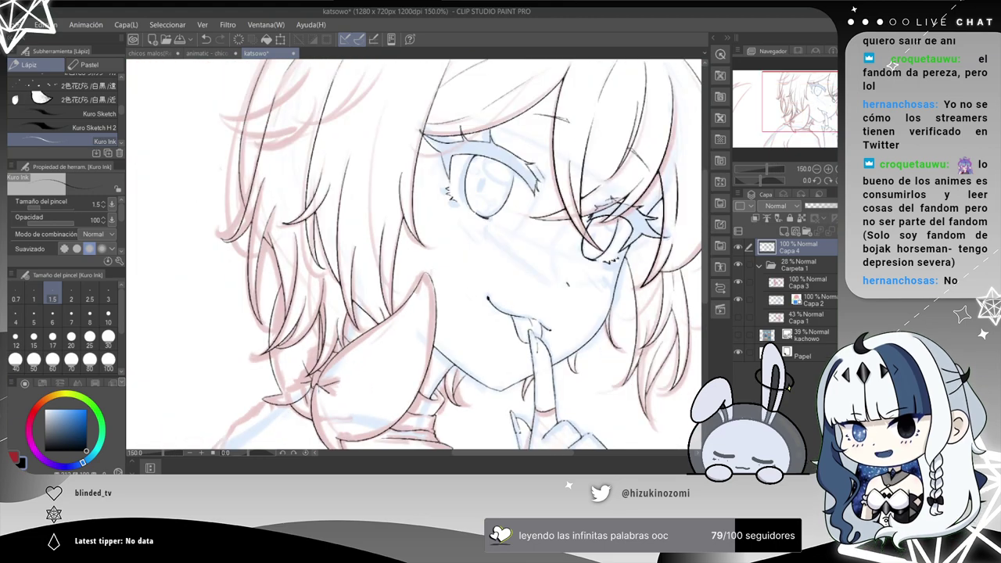
Ink the bent segment of the shoulder contour below the pointed cloth tip beside the knot, undoing the first attempt.
drag(318, 386, 415, 197)
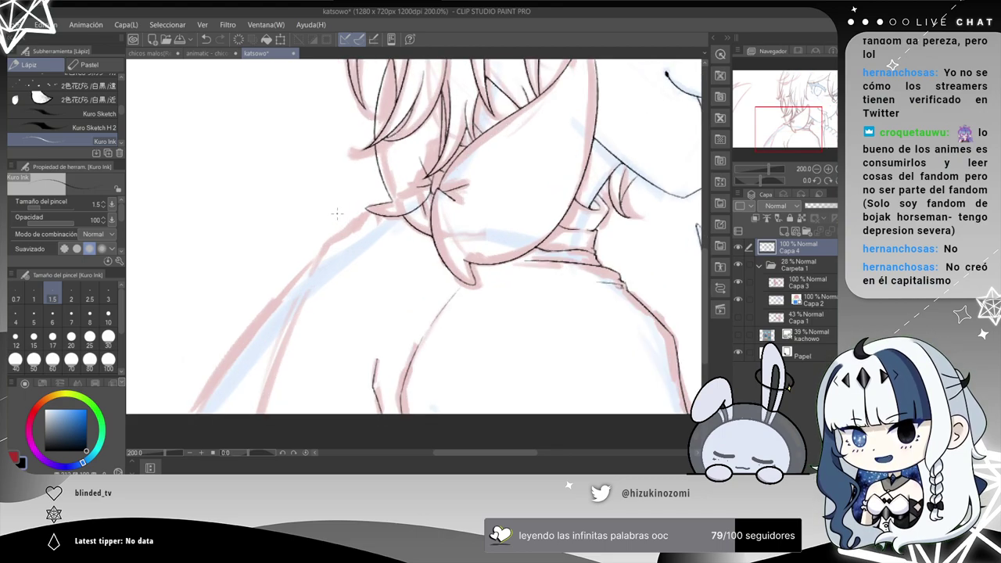
scroll(352, 211, up, 1)
scroll(366, 208, up, 1)
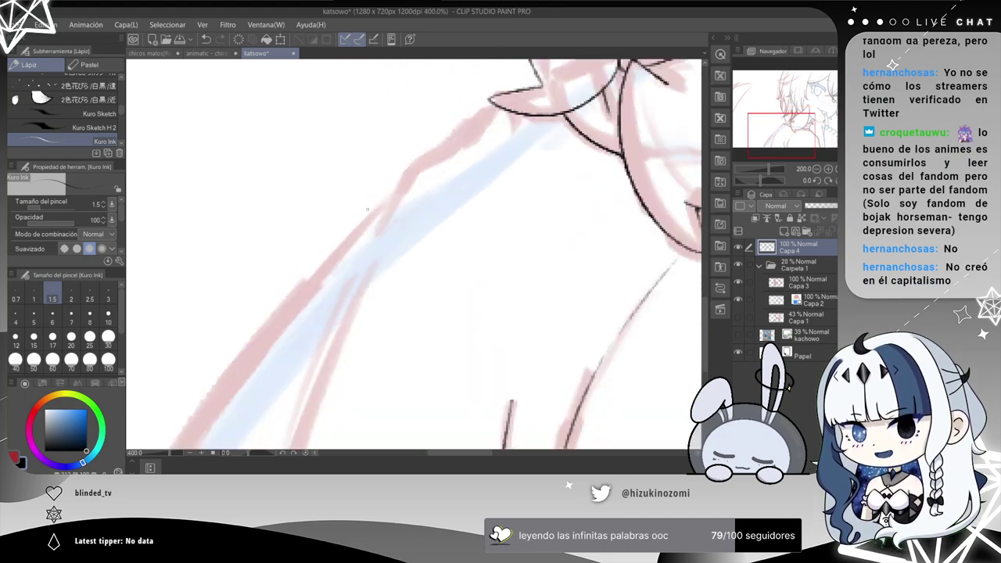
scroll(407, 235, up, 1)
drag(325, 285, 435, 158)
key(ctrl+z)
scroll(425, 173, up, 1)
drag(493, 149, 431, 195)
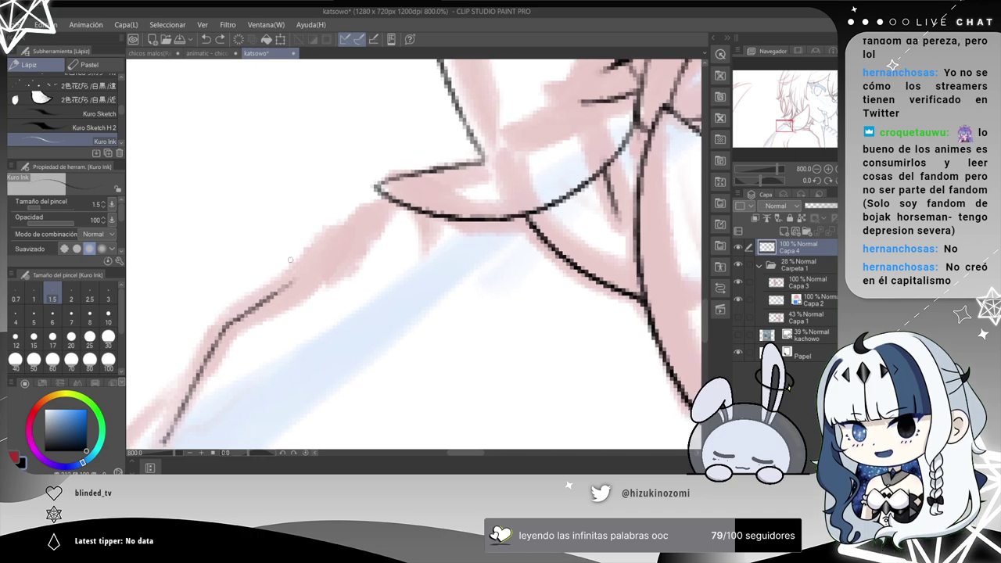
Extend the shoulder contour up to the pointed cloth tip, undoing the first stroke and redrawing it.
drag(295, 274, 361, 224)
key(ctrl+z)
drag(301, 278, 376, 203)
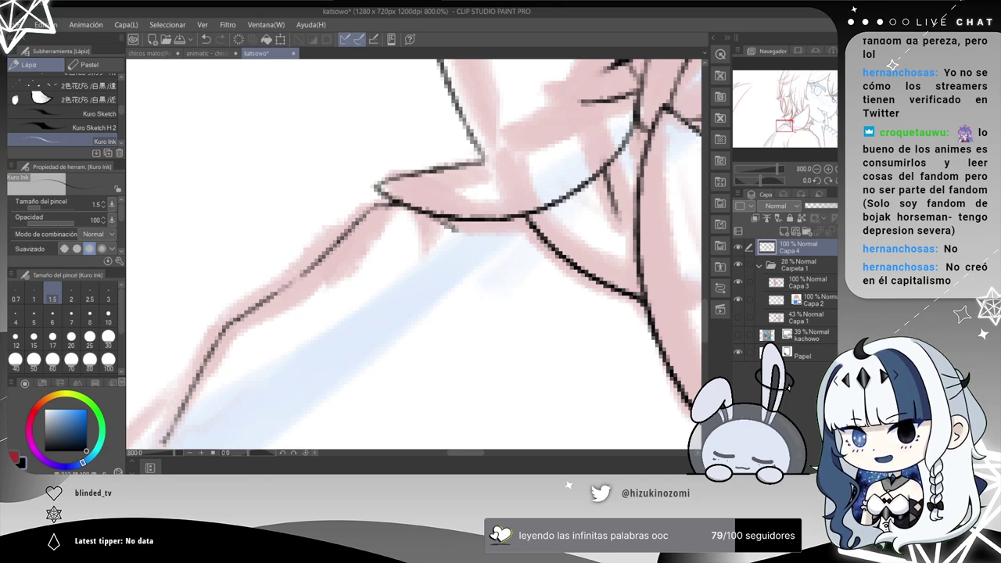
scroll(441, 227, down, 2)
scroll(461, 230, up, 2)
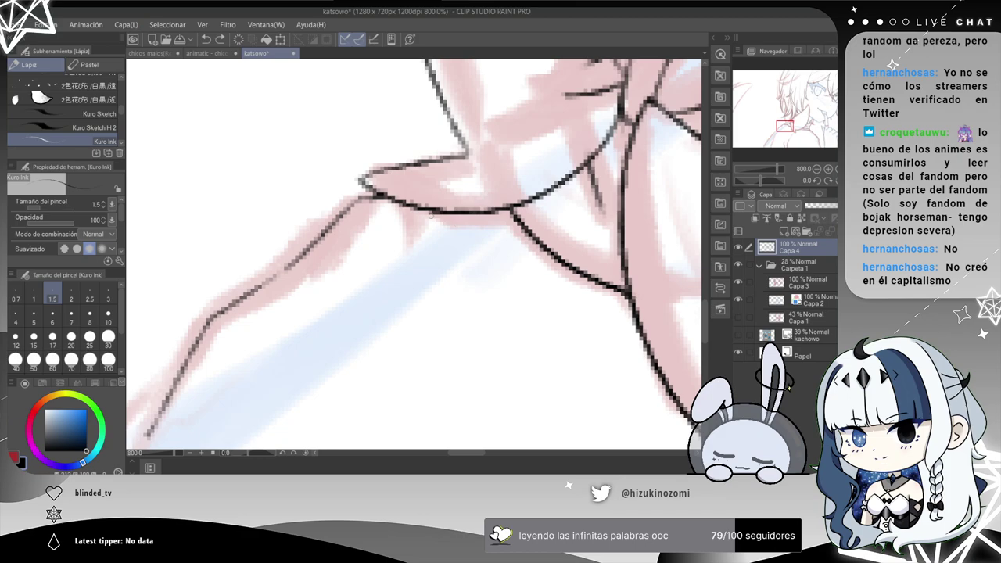
drag(454, 222, 424, 213)
scroll(437, 157, down, 2)
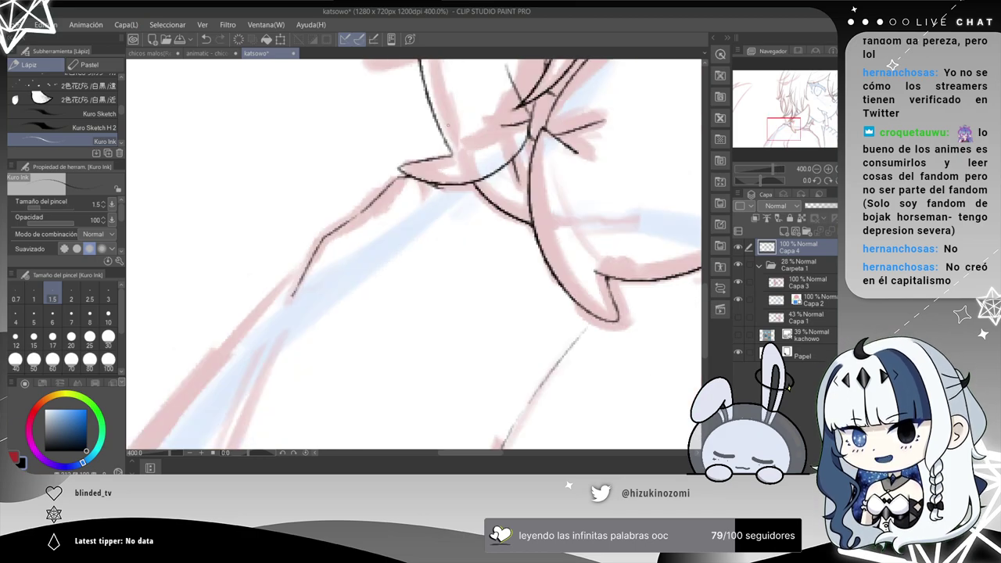
Ink the inner arm line curving from below the shoulder to the canvas's lower edge, undoing the first attempt.
drag(339, 290, 376, 131)
drag(335, 158, 240, 401)
key(ctrl+z)
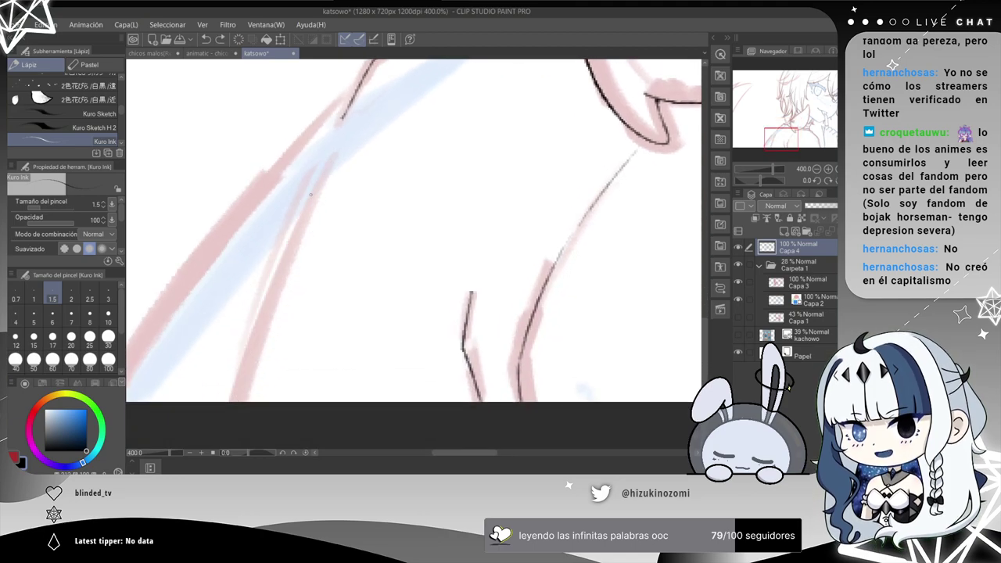
drag(322, 165, 255, 402)
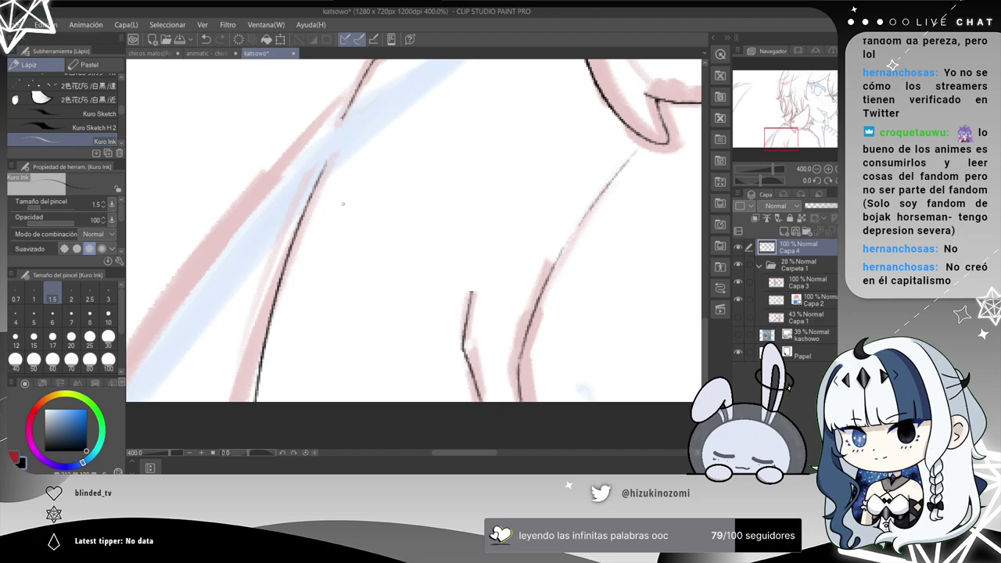
Ink the long outer arm contour from the shoulder bend to the canvas's lower edge, undoing and redrawing it until it follows the sketch.
drag(341, 205, 438, 215)
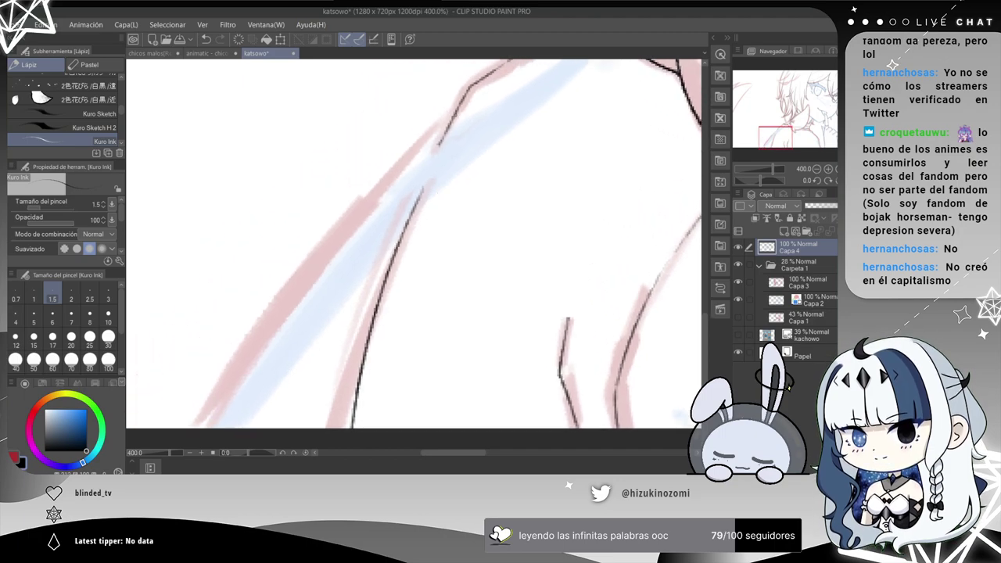
drag(458, 114, 181, 429)
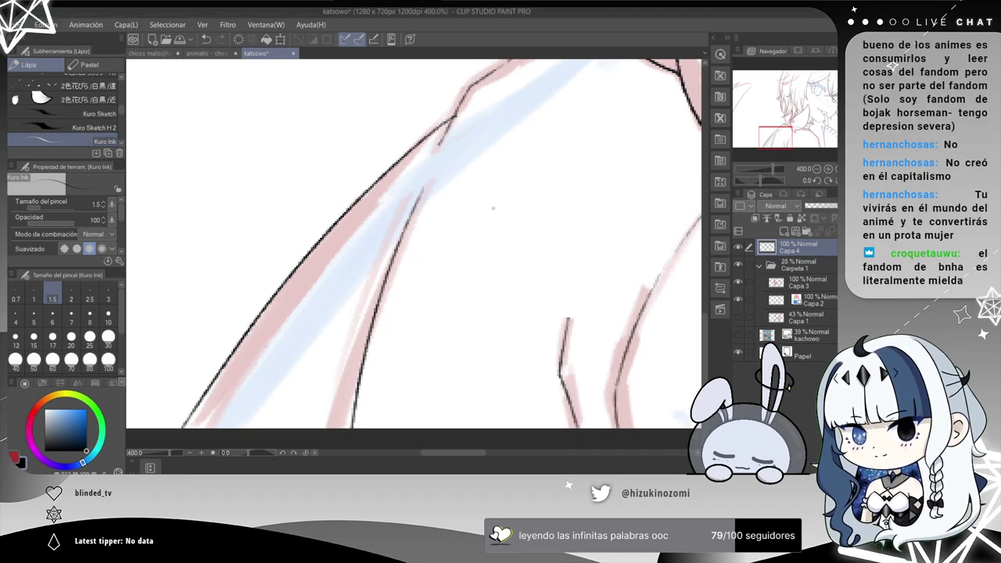
key(ctrl+z)
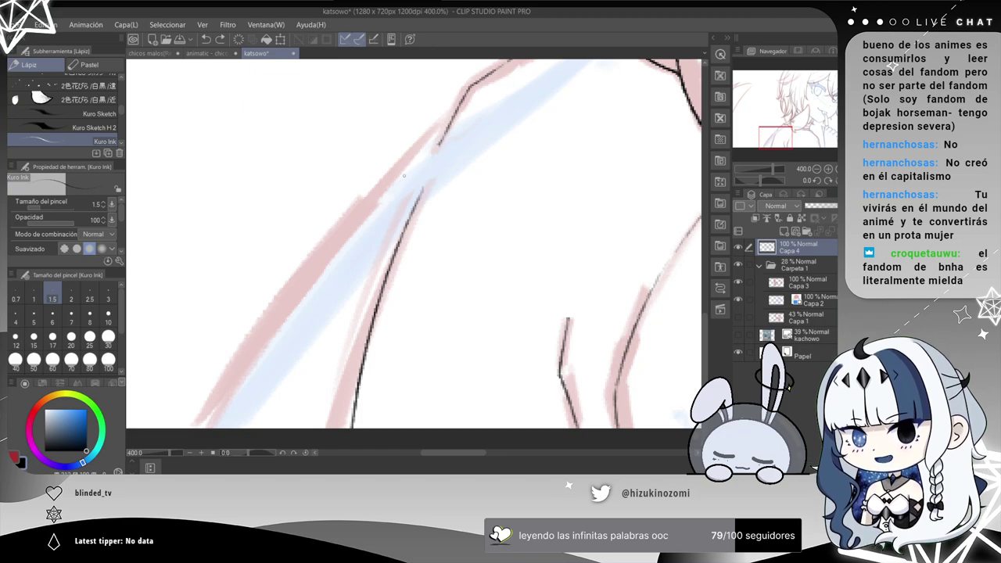
mouse_move(456, 114)
mouse_down()
mouse_move(249, 332)
mouse_move(190, 428)
mouse_up()
key(ctrl+z)
drag(458, 113, 195, 426)
key(ctrl+z)
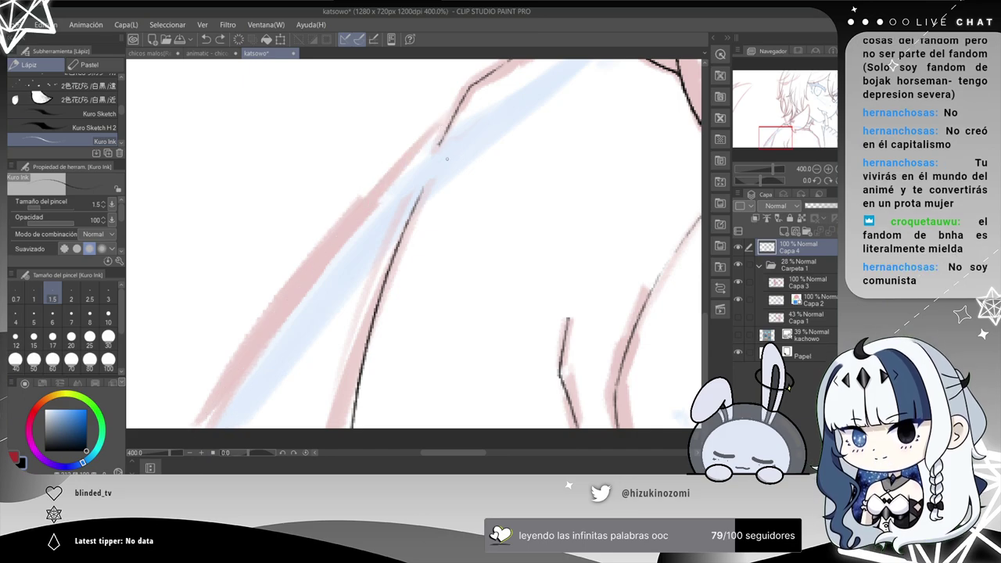
drag(458, 113, 195, 426)
scroll(476, 118, up, 4)
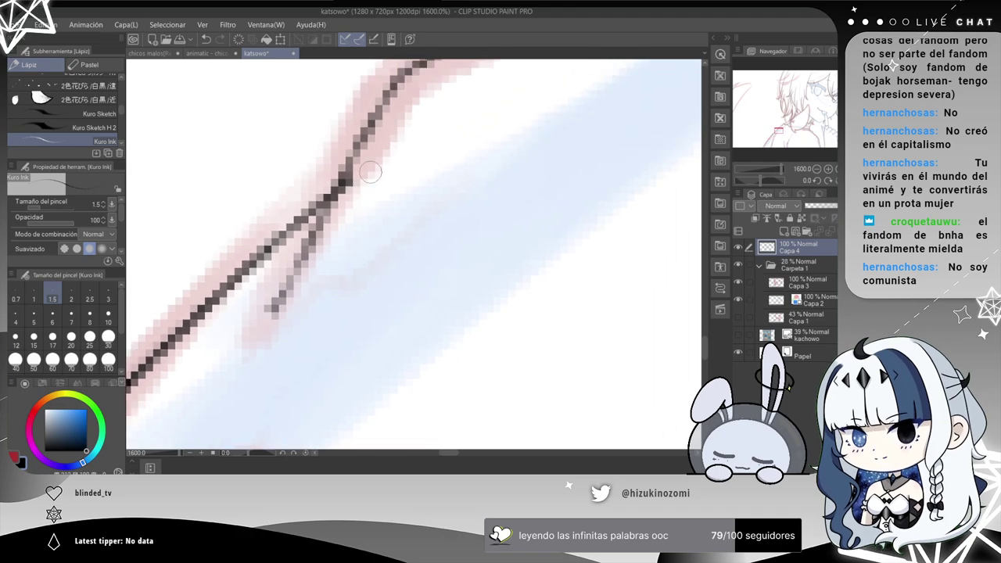
scroll(368, 183, down, 4)
scroll(395, 165, down, 1)
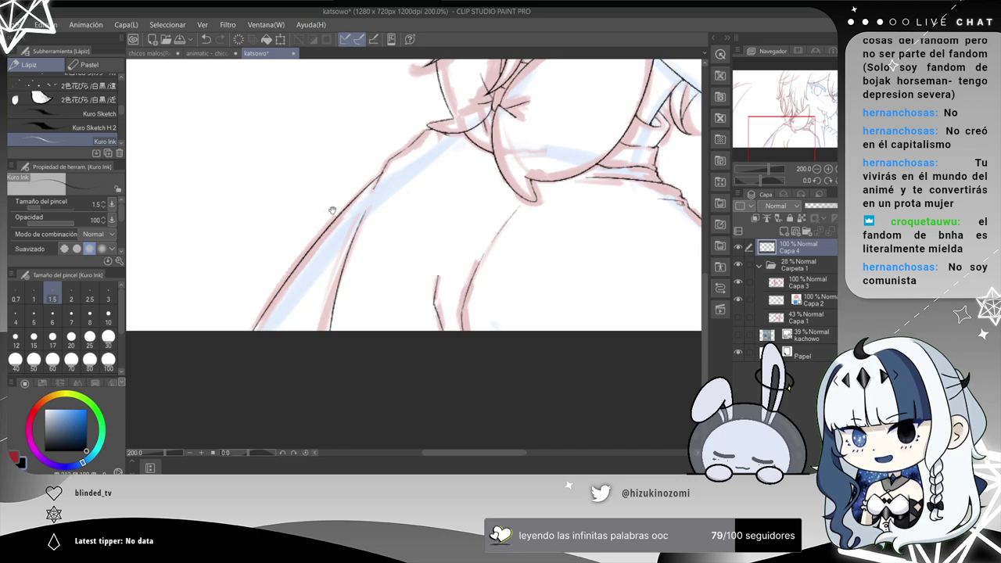
Add a new layer above Capa 4, reselect Capa 4 and hide the sketch folder Carpeta 1.
drag(330, 212, 231, 356)
drag(391, 117, 341, 230)
mouse_move(375, 101)
mouse_down()
mouse_move(347, 206)
mouse_move(321, 148)
mouse_up()
scroll(462, 192, down, 2)
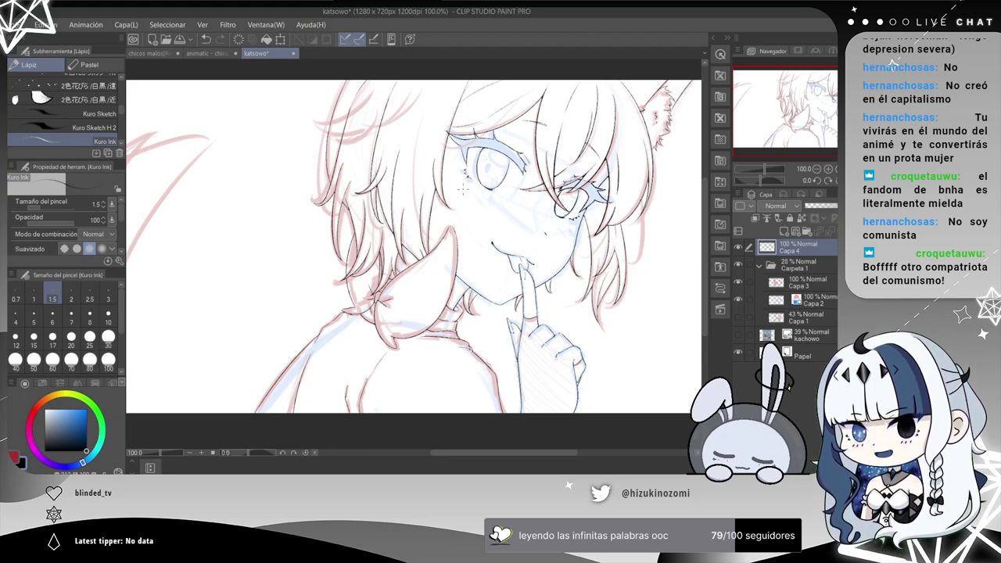
scroll(462, 190, up, 1)
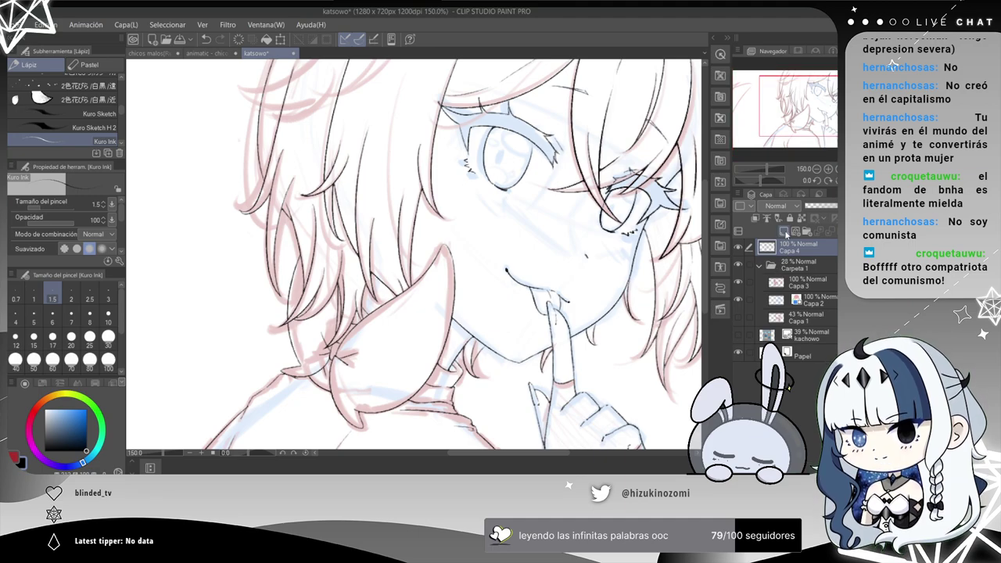
click(785, 232)
click(782, 264)
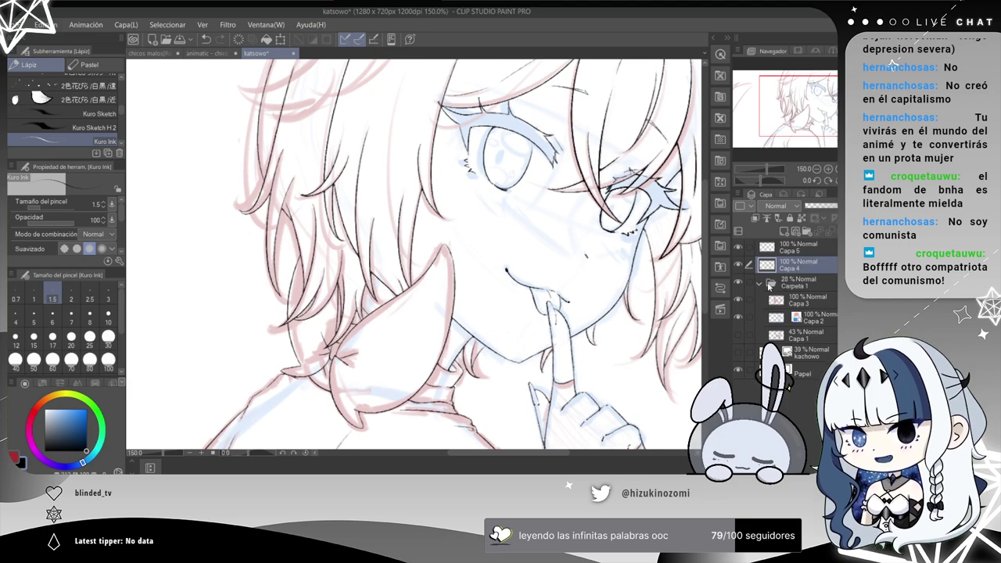
click(739, 282)
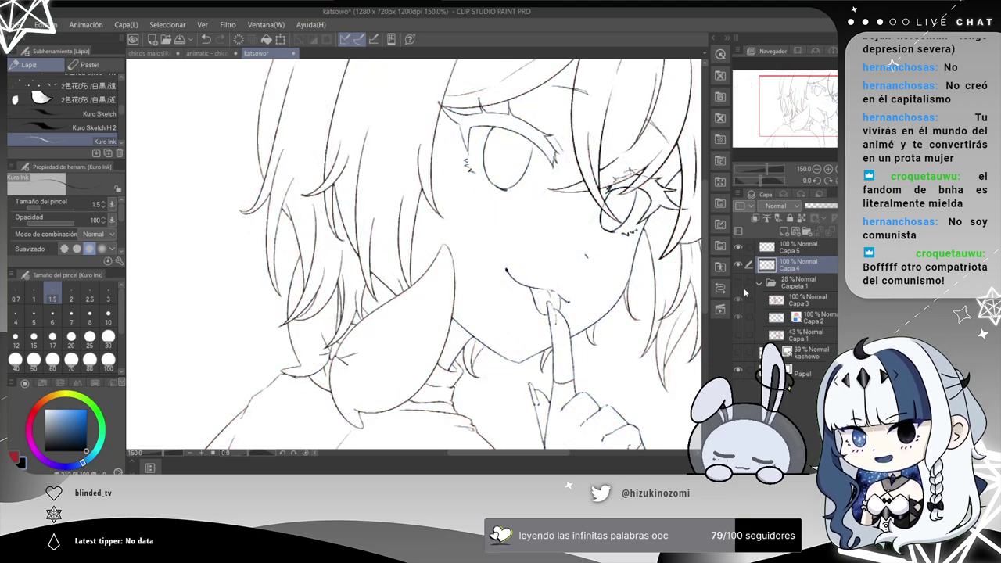
Make the sketch folder Carpeta 1 visible beneath the line art and make Capa 4 the active layer.
click(739, 284)
click(796, 283)
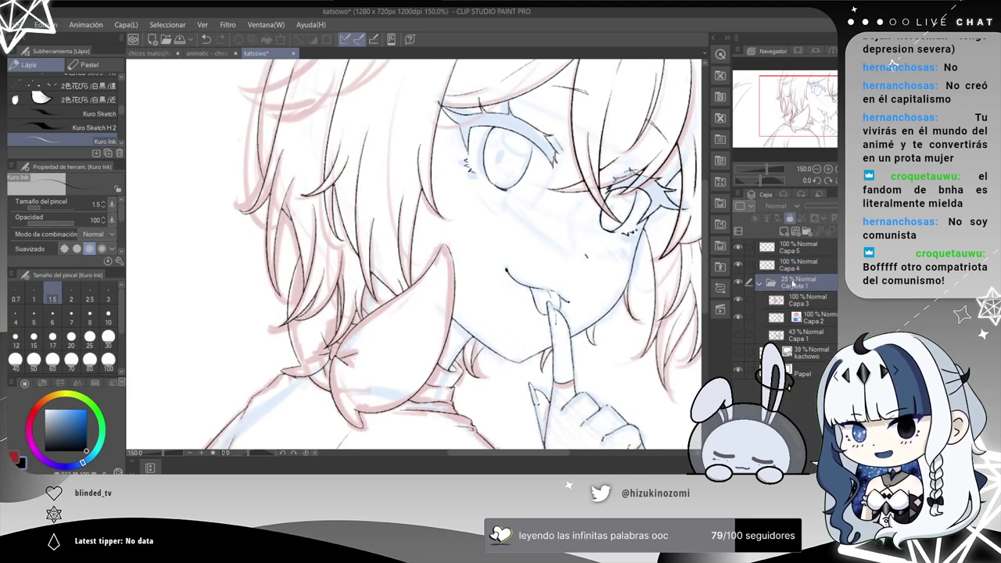
click(801, 299)
click(814, 318)
click(799, 334)
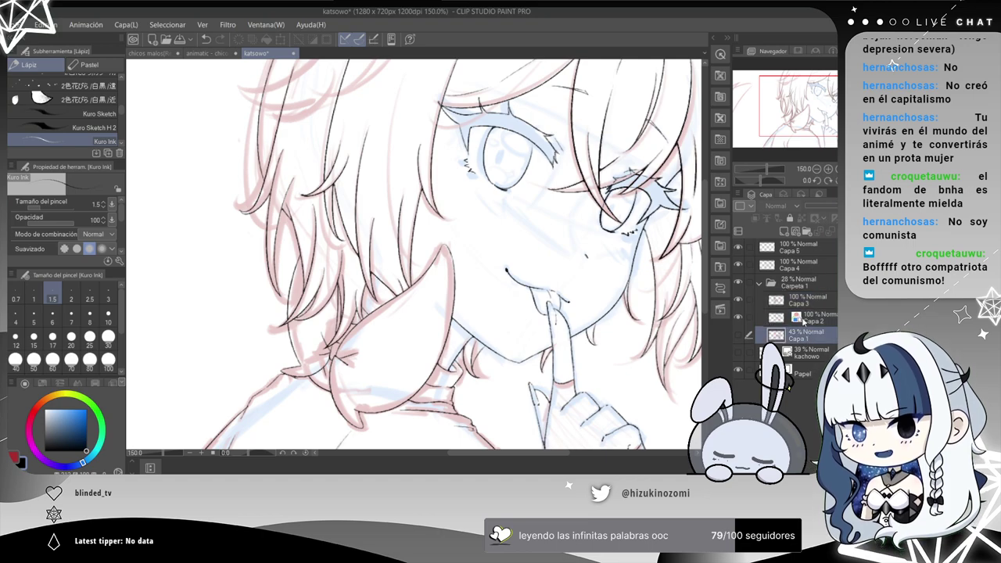
click(798, 265)
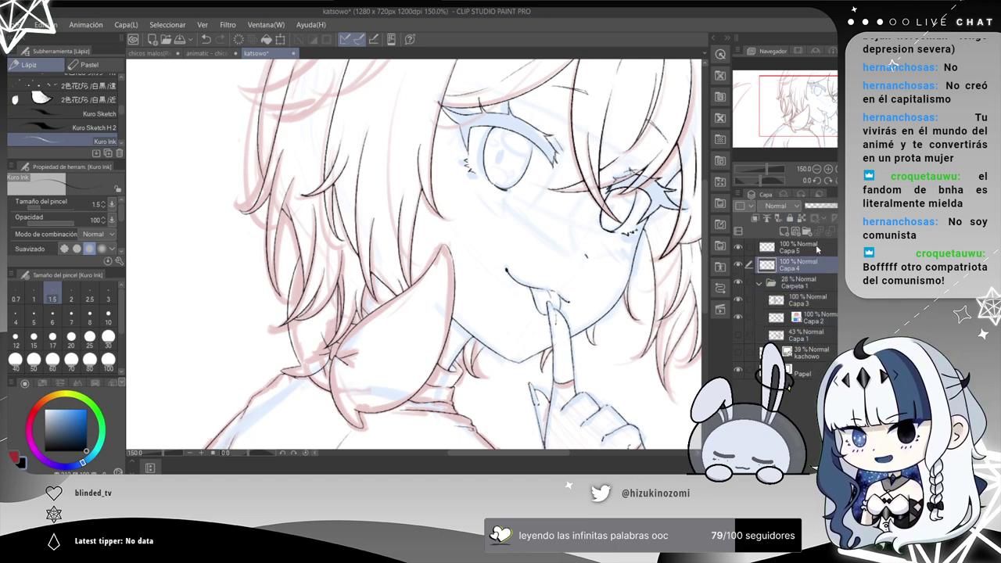
drag(825, 209, 849, 208)
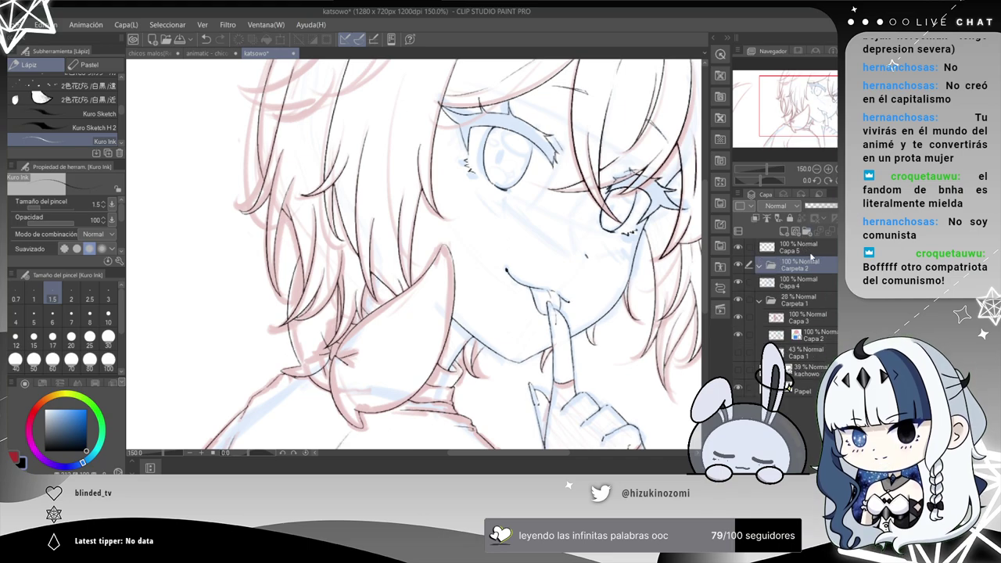
click(803, 280)
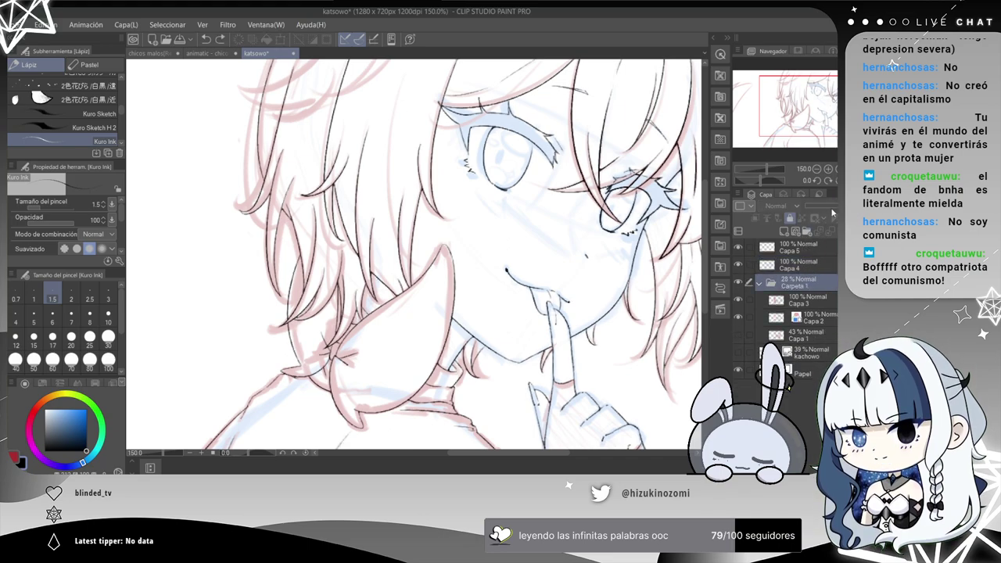
click(813, 330)
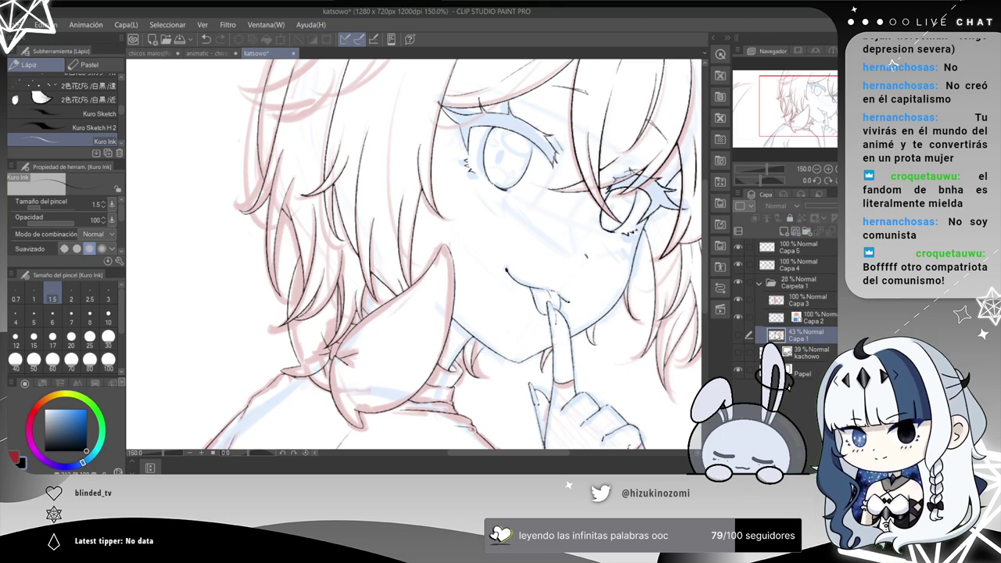
click(802, 300)
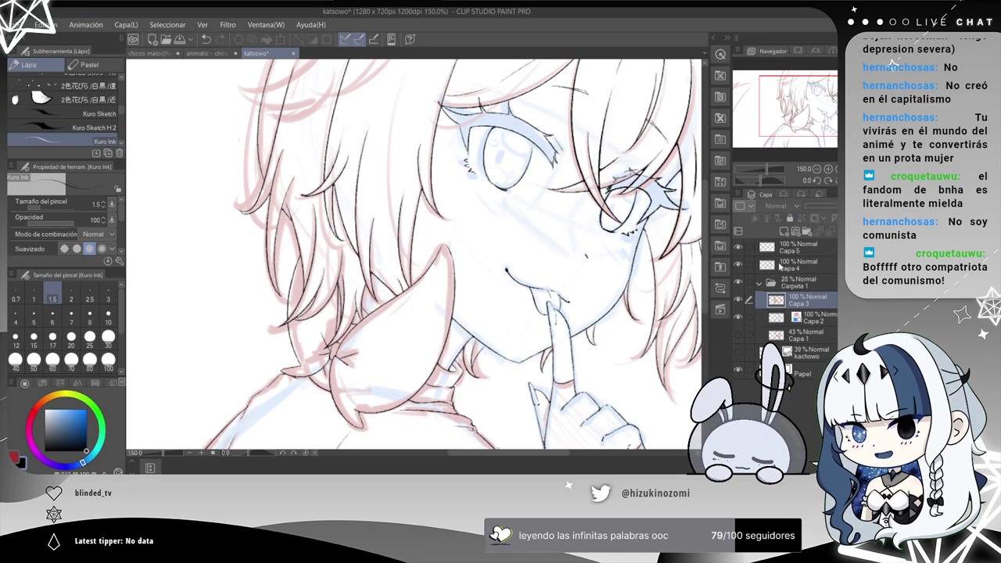
Lower the opacity of the sketch folder Carpeta 1 to 18%.
key(ctrl+plus)
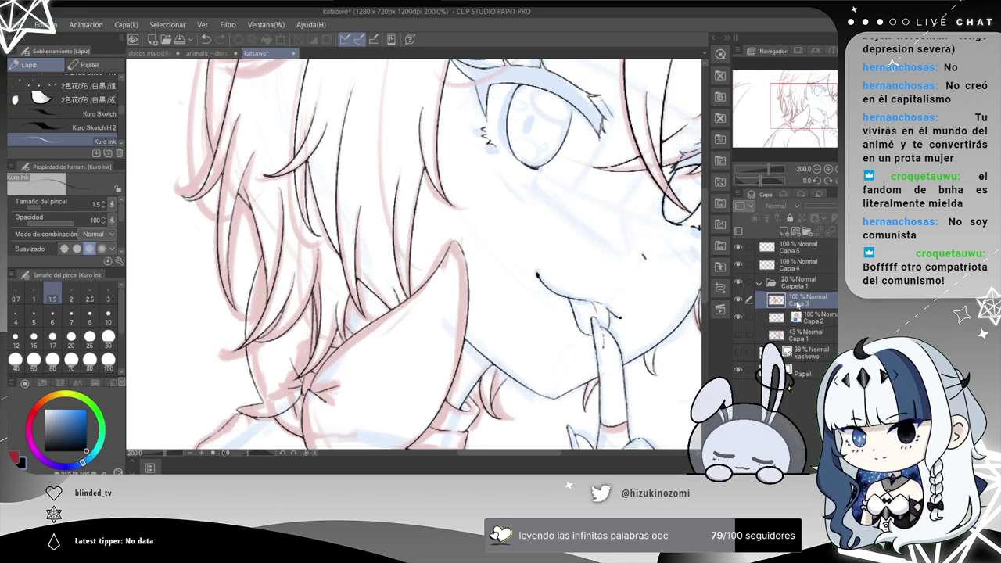
click(817, 320)
click(779, 298)
click(828, 287)
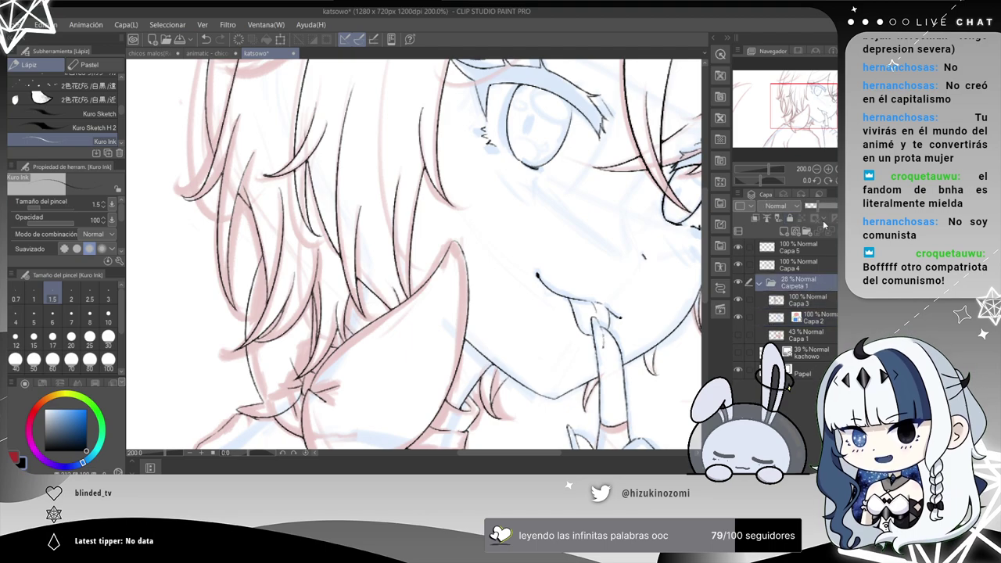
drag(814, 205, 812, 207)
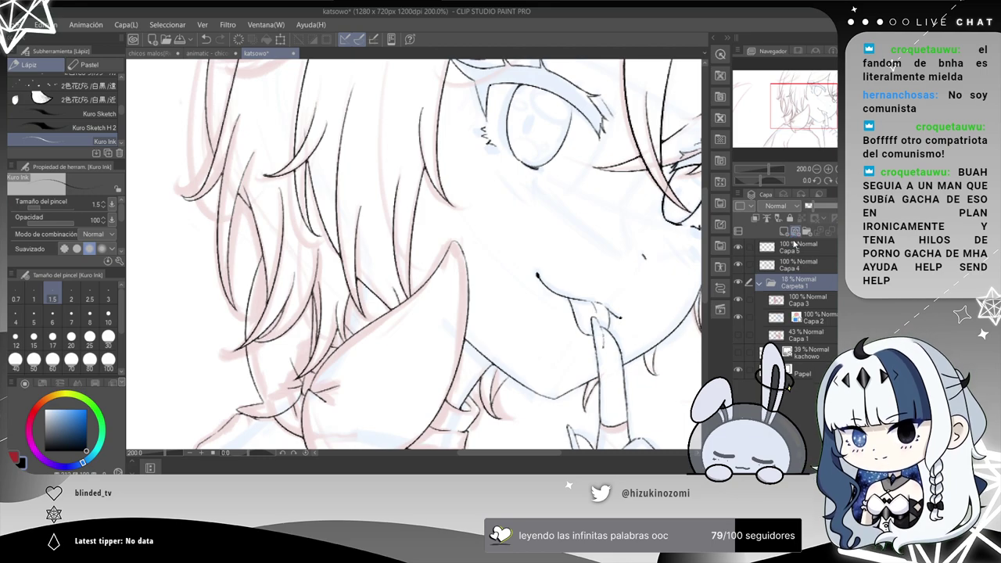
On layer Capa 5, ink the upper curve of the stray lock across the hair at the upper left with Kuro Ink at 1.5.
click(796, 267)
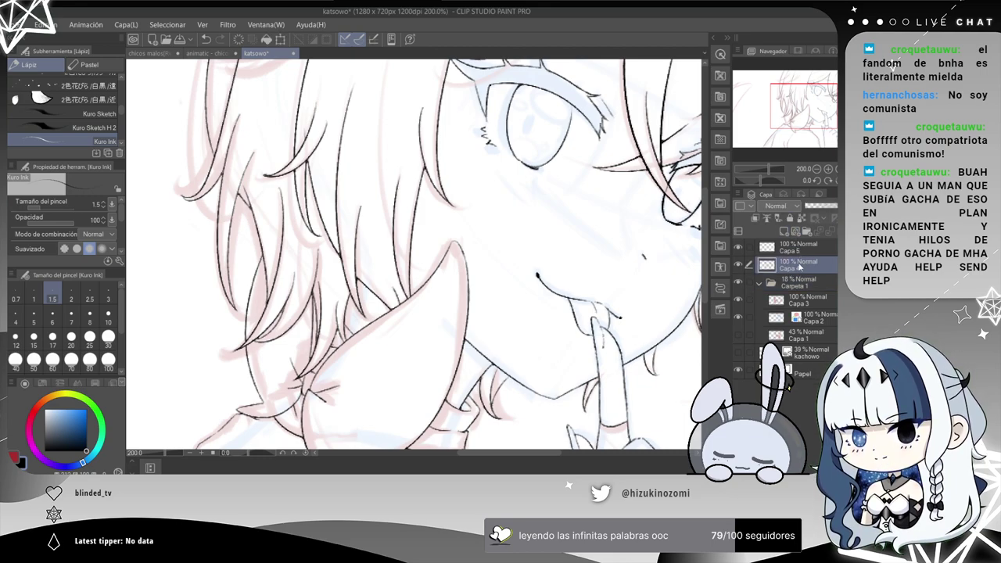
click(799, 249)
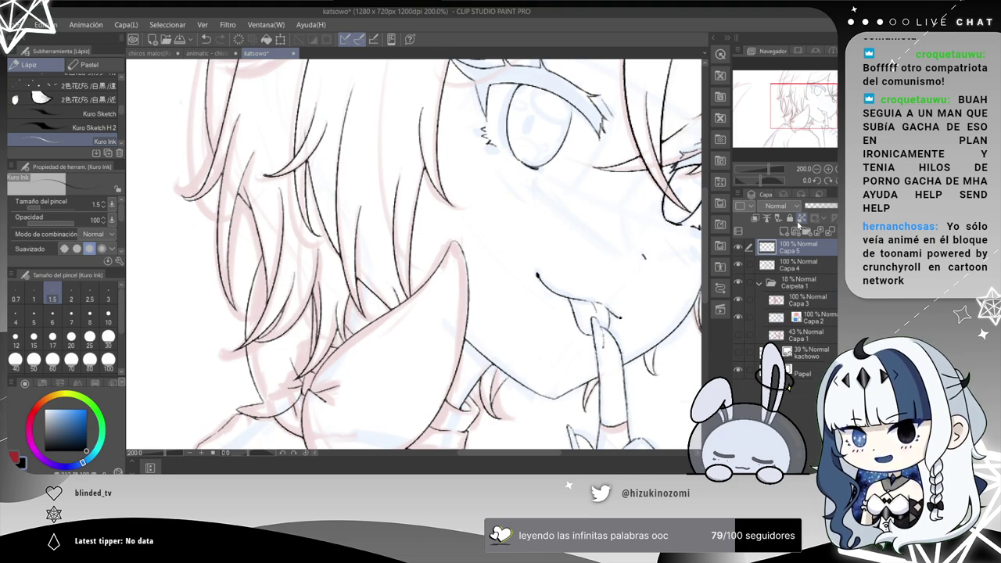
key(ctrl+plus)
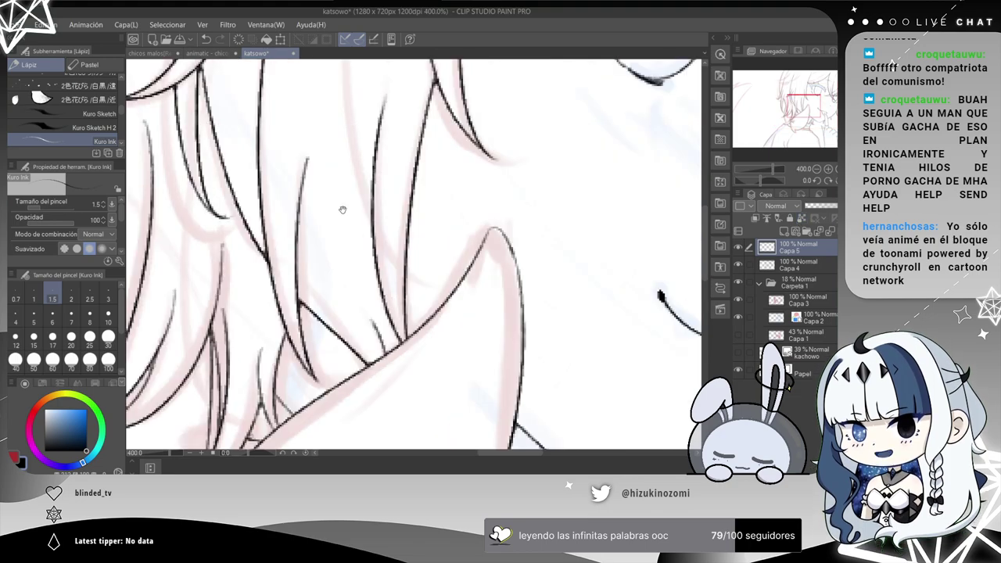
drag(343, 169, 400, 279)
drag(358, 245, 342, 227)
scroll(343, 229, down, 3)
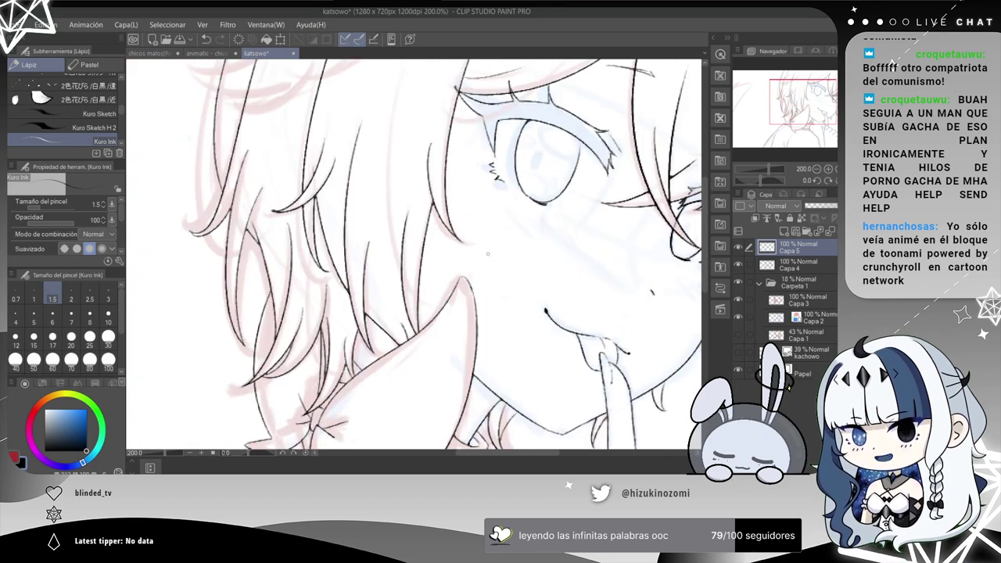
scroll(515, 272, up, 2)
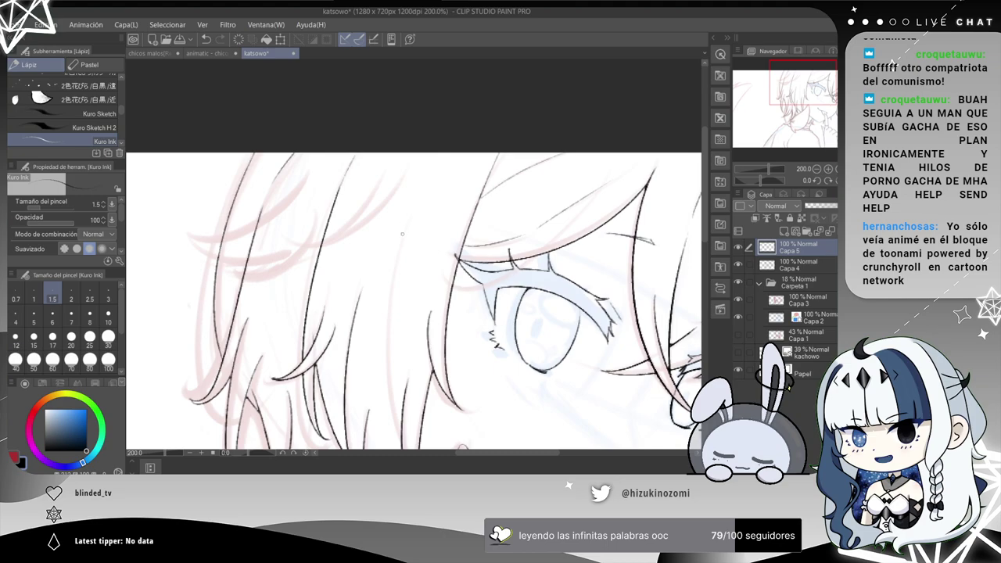
scroll(399, 238, up, 3)
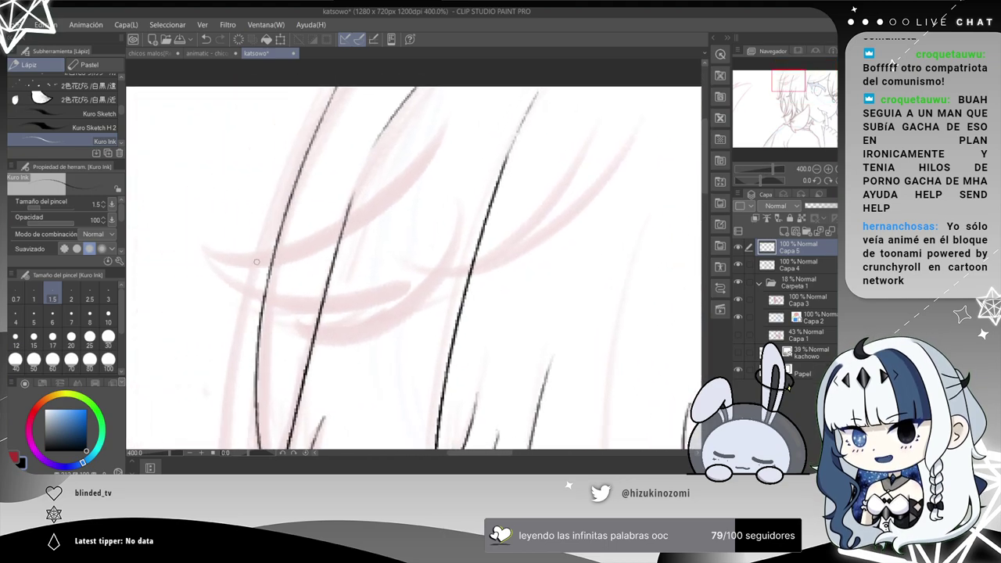
mouse_move(208, 265)
mouse_down()
mouse_move(399, 217)
mouse_move(478, 142)
mouse_up()
key(ctrl+z)
drag(182, 243, 438, 141)
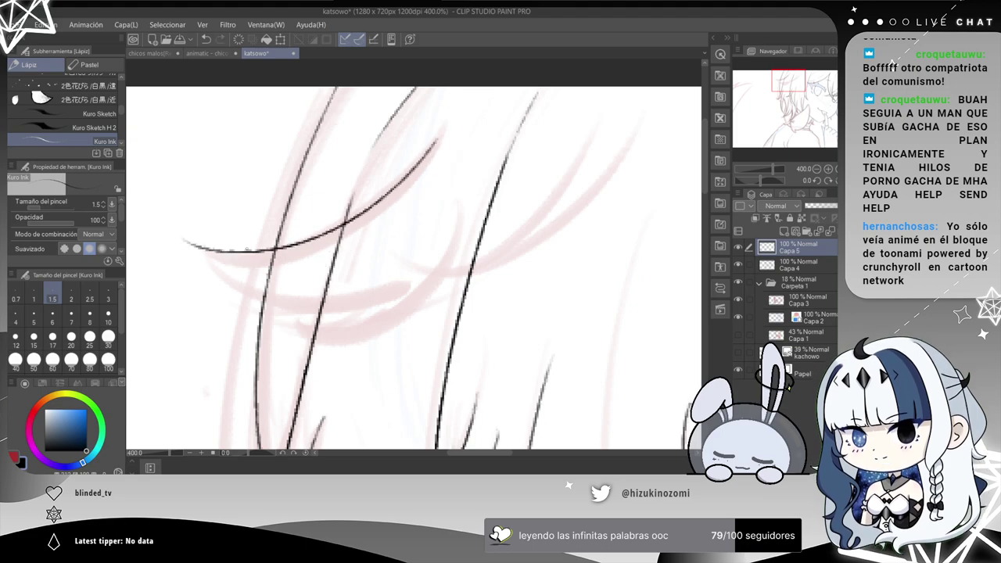
drag(202, 249, 446, 304)
key(ctrl+z)
drag(200, 245, 415, 272)
key(ctrl+z)
mouse_move(197, 247)
mouse_down()
mouse_move(400, 283)
mouse_move(436, 276)
mouse_up()
key(ctrl+z)
mouse_move(199, 239)
mouse_down()
mouse_move(323, 318)
mouse_move(383, 304)
mouse_up()
key(ctrl+z)
mouse_move(205, 242)
mouse_down()
mouse_move(396, 269)
mouse_move(282, 299)
mouse_move(164, 206)
mouse_up()
key(ctrl+z)
key(ctrl+z)
drag(405, 289, 202, 221)
key(ctrl+z)
drag(403, 284, 202, 189)
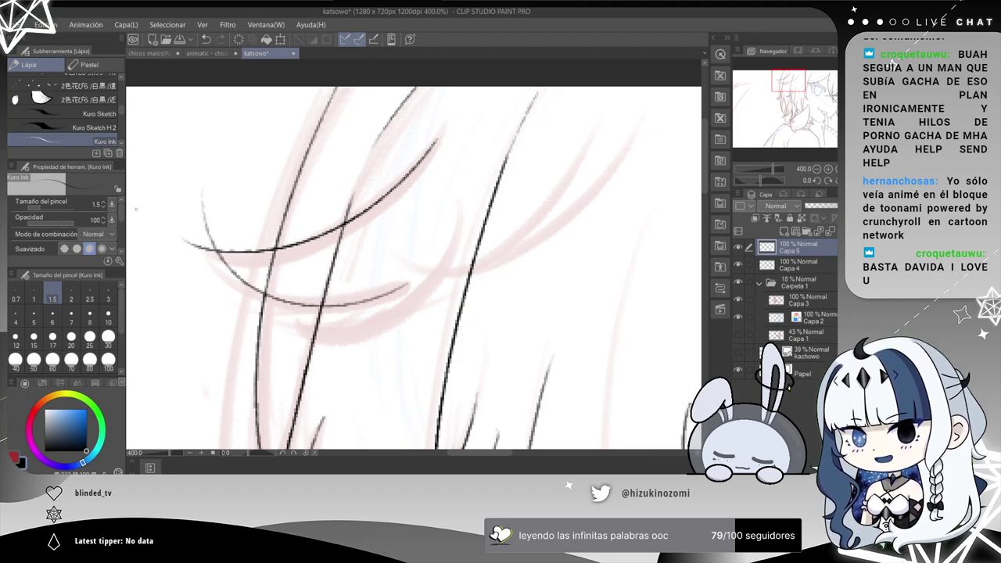
key(ctrl+z)
mouse_move(196, 239)
mouse_down()
mouse_move(328, 313)
mouse_move(408, 283)
mouse_up()
key(ctrl+z)
mouse_move(194, 231)
mouse_down()
mouse_move(336, 325)
mouse_move(378, 319)
mouse_up()
key(ctrl+z)
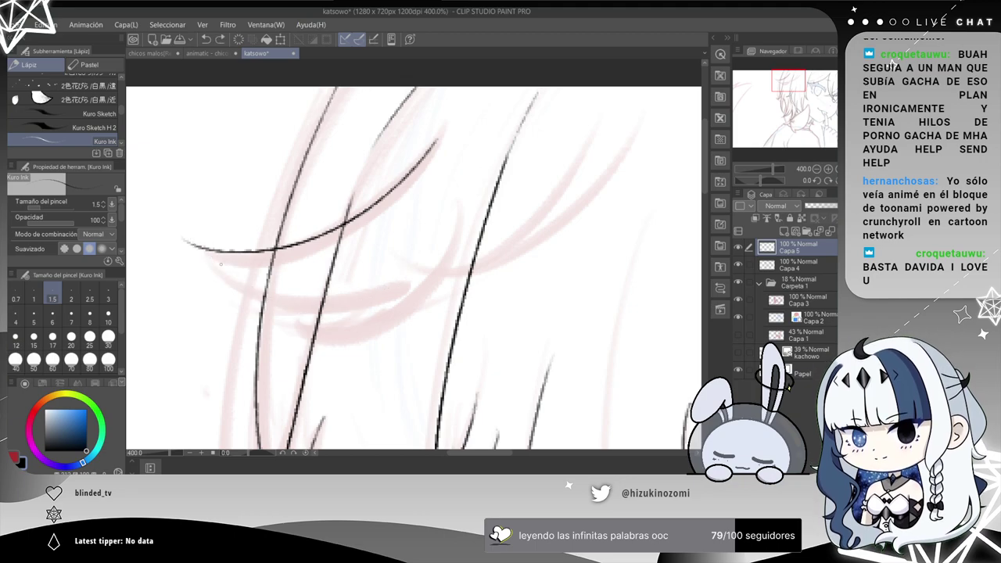
Ink the lower curve of the stray lock and erase both line ends that overshoot its pointed left tip.
drag(182, 219, 405, 283)
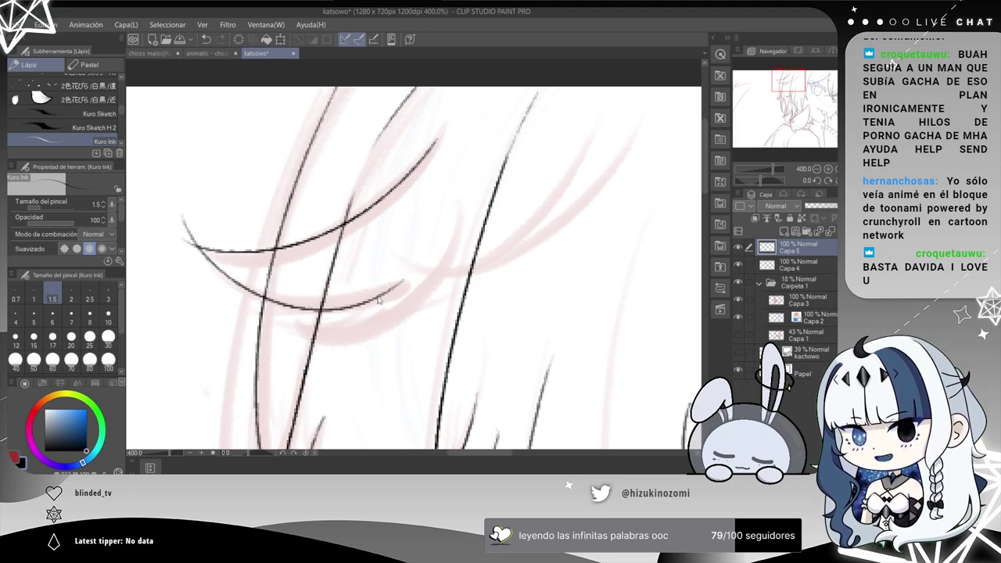
scroll(377, 298, up, 2)
drag(220, 240, 364, 226)
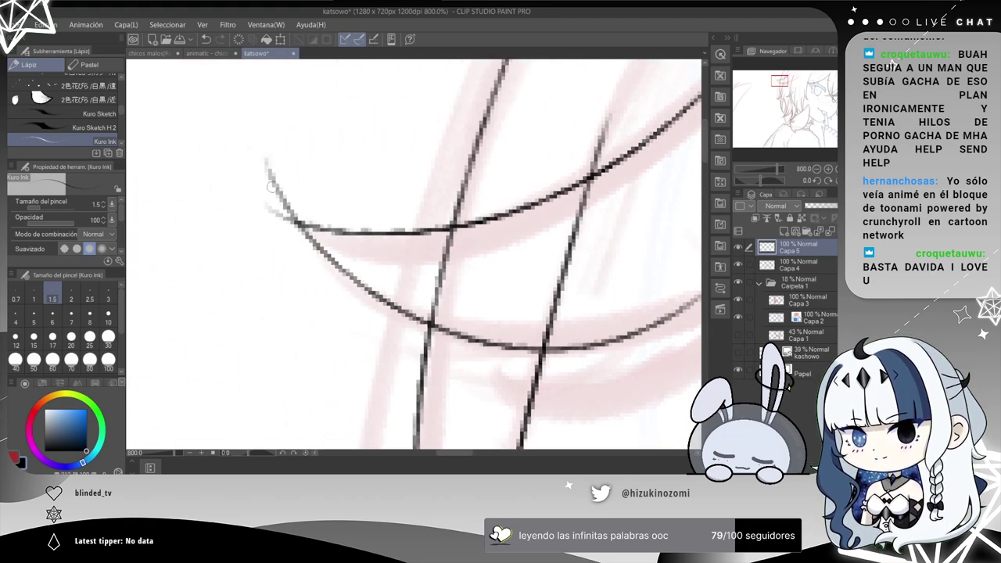
mouse_move(302, 211)
mouse_down()
mouse_move(279, 196)
mouse_move(265, 146)
mouse_move(286, 207)
mouse_up()
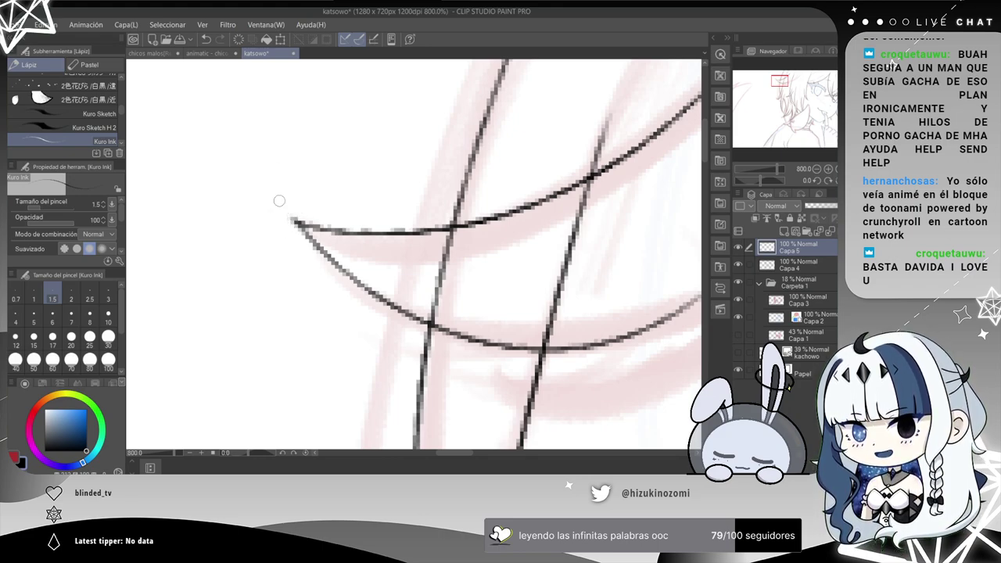
scroll(280, 201, down, 2)
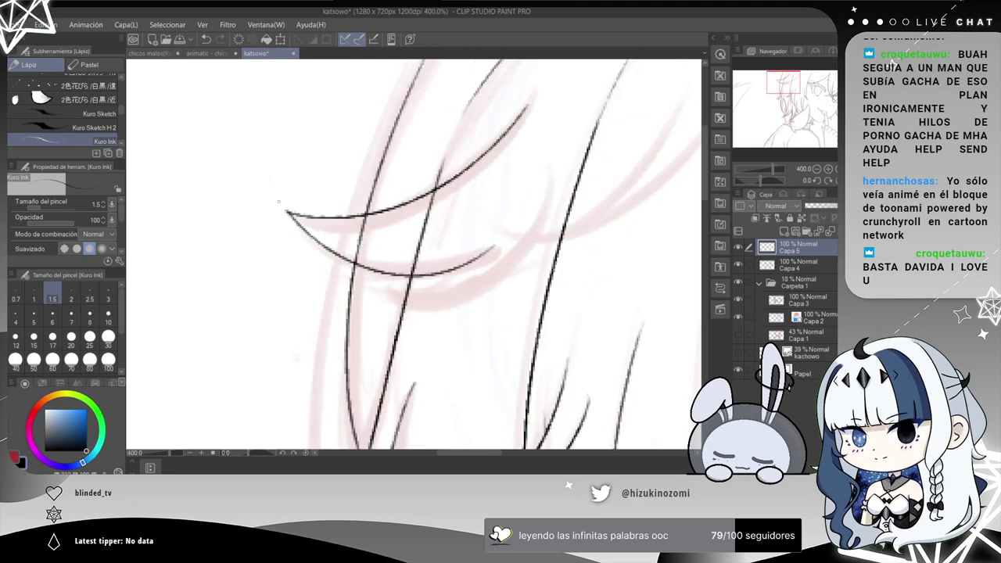
key(e)
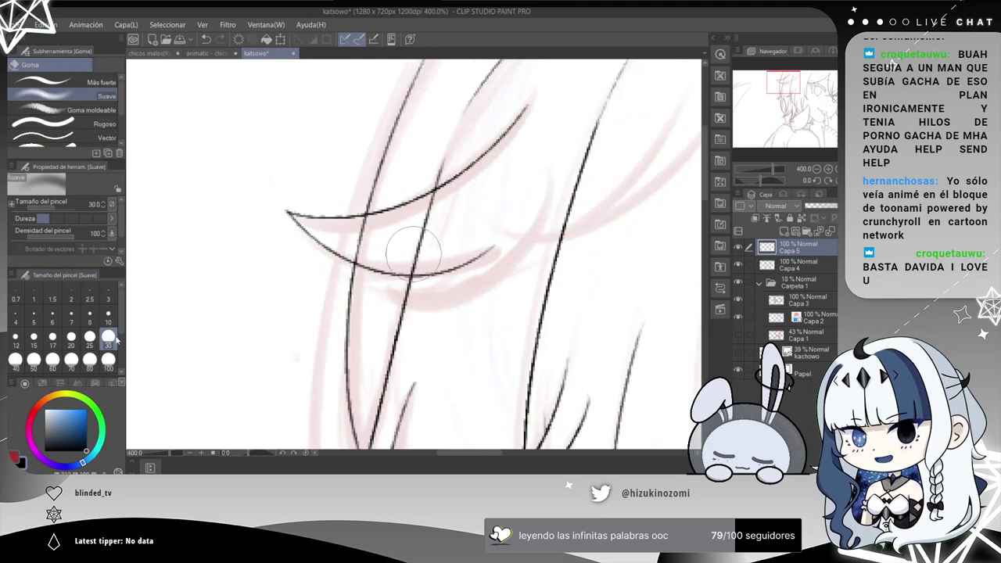
click(90, 337)
click(68, 344)
mouse_move(390, 201)
mouse_down()
mouse_move(380, 209)
mouse_move(397, 205)
mouse_up()
key(ctrl+z)
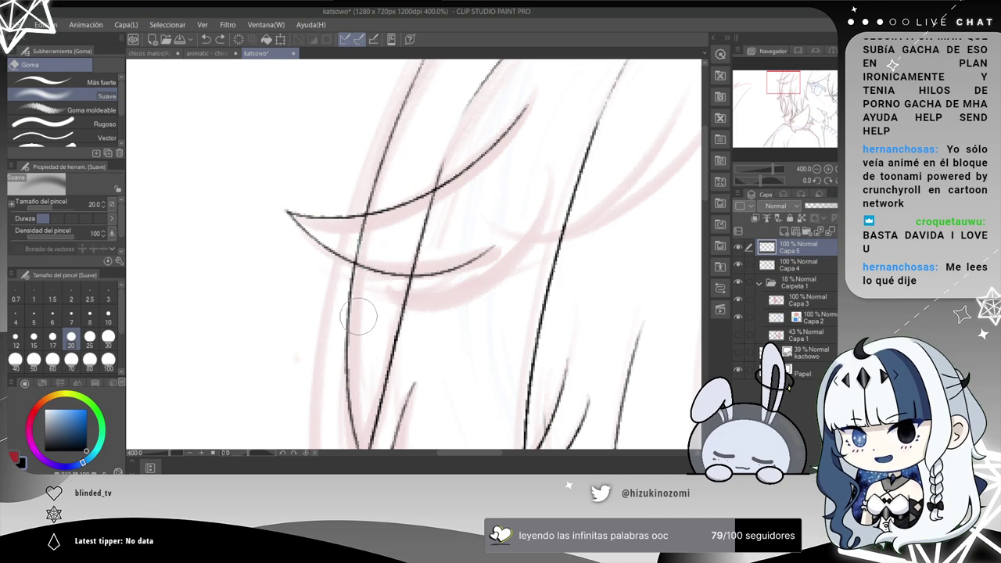
key(p)
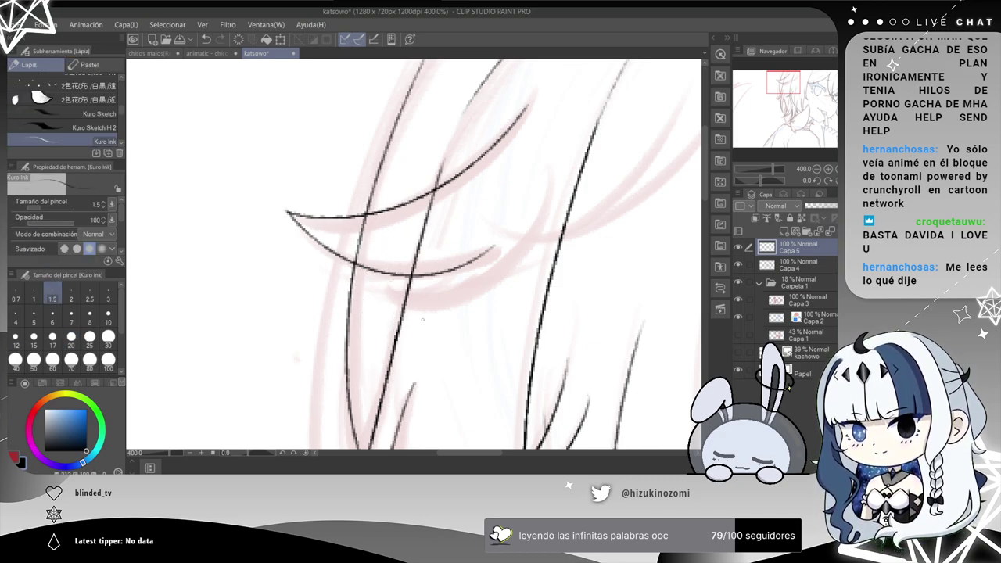
scroll(422, 319, up, 2)
drag(554, 222, 466, 266)
mouse_move(267, 302)
mouse_down()
mouse_move(321, 305)
mouse_move(425, 249)
mouse_up()
key(ctrl+z)
mouse_move(262, 300)
mouse_down()
mouse_move(413, 280)
mouse_move(454, 236)
mouse_move(254, 302)
mouse_move(287, 315)
mouse_move(449, 251)
mouse_up()
key(ctrl+z)
key(ctrl+z)
key(ctrl+z)
drag(254, 294, 446, 223)
key(ctrl+z)
mouse_move(253, 293)
mouse_down()
mouse_move(387, 300)
mouse_move(467, 236)
mouse_up()
key(ctrl+z)
mouse_move(260, 291)
mouse_down()
mouse_move(358, 307)
mouse_move(469, 217)
mouse_up()
key(ctrl+z)
Ink a short upward curve just beneath the stray lock, joining the right end of its lower line.
drag(266, 295, 470, 219)
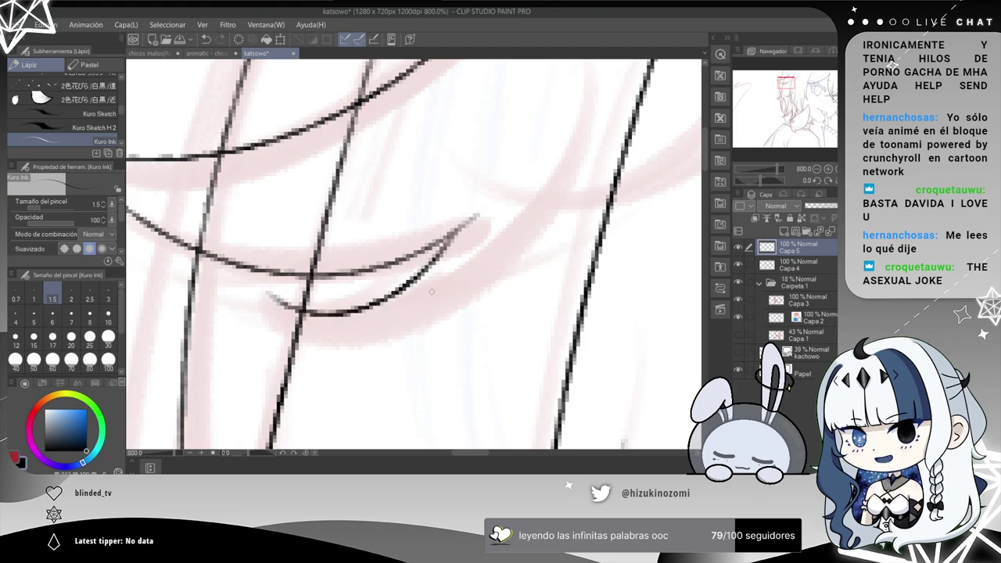
scroll(270, 294, down, 2)
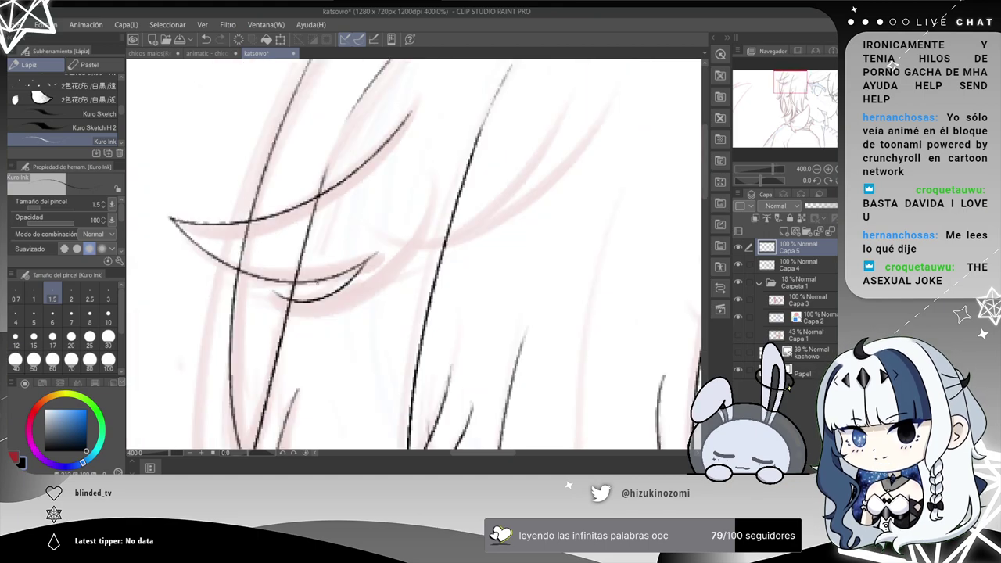
drag(445, 235, 378, 267)
mouse_move(218, 330)
mouse_down()
mouse_move(366, 235)
mouse_move(211, 356)
mouse_move(343, 268)
mouse_move(367, 215)
mouse_move(316, 308)
mouse_move(215, 334)
mouse_up()
key(ctrl+z)
key(ctrl+z)
key(ctrl+z)
key(ctrl+z)
mouse_move(370, 205)
mouse_down()
mouse_move(289, 323)
mouse_move(242, 321)
mouse_move(393, 195)
mouse_move(216, 324)
mouse_up()
key(ctrl+z)
key(ctrl+z)
key(ctrl+z)
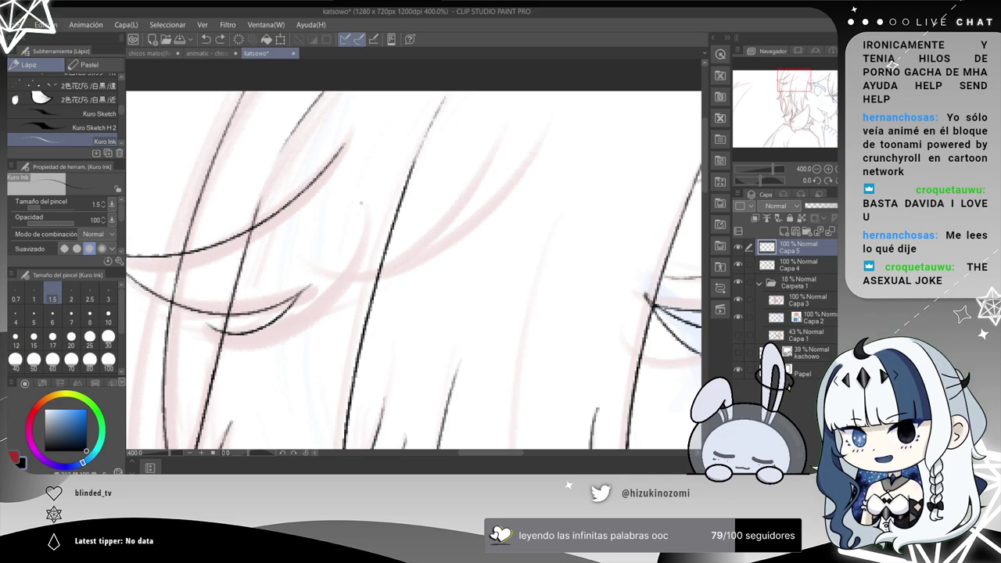
mouse_move(368, 205)
mouse_down()
mouse_move(222, 343)
mouse_move(197, 346)
mouse_up()
key(ctrl+z)
drag(363, 209, 203, 344)
key(ctrl+z)
drag(335, 297, 194, 349)
key(ctrl+z)
drag(371, 210, 221, 323)
key(ctrl+z)
drag(366, 226, 213, 327)
key(ctrl+z)
drag(367, 211, 187, 344)
key(ctrl+z)
drag(368, 241, 200, 344)
key(ctrl+z)
drag(377, 238, 214, 327)
key(ctrl+z)
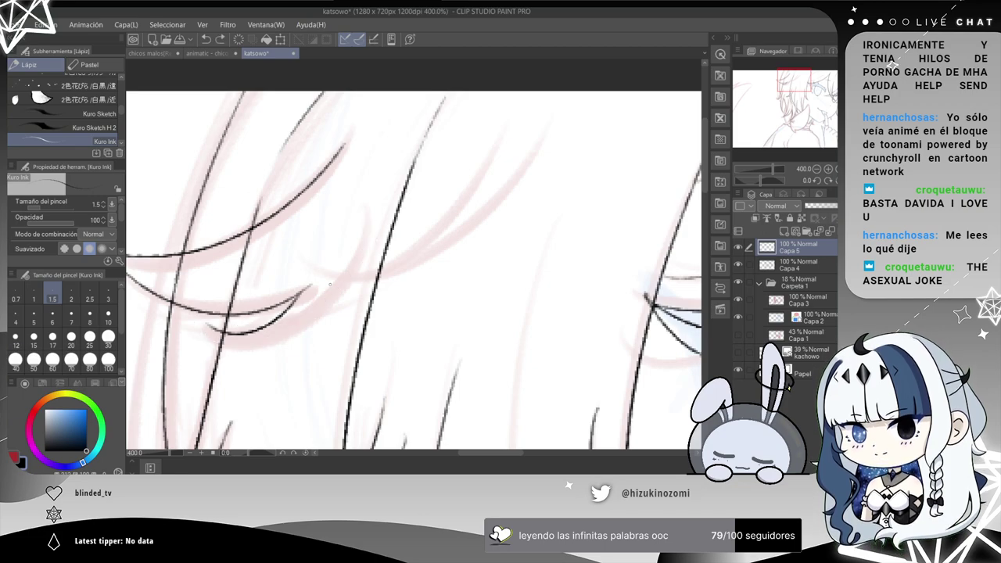
mouse_move(374, 208)
mouse_down()
mouse_move(353, 273)
mouse_move(200, 349)
mouse_up()
key(ctrl+z)
drag(377, 218, 223, 338)
key(ctrl+z)
Ink the long outer curve of the second lock, sweeping down along the sketch to meet the short curve.
mouse_move(375, 210)
mouse_down()
mouse_move(192, 327)
mouse_move(382, 224)
mouse_move(213, 328)
mouse_up()
key(ctrl+z)
key(ctrl+z)
Erase the overshooting left ends of the second lock's two curves with the Suave eraser at size 8.
scroll(325, 332, up, 2)
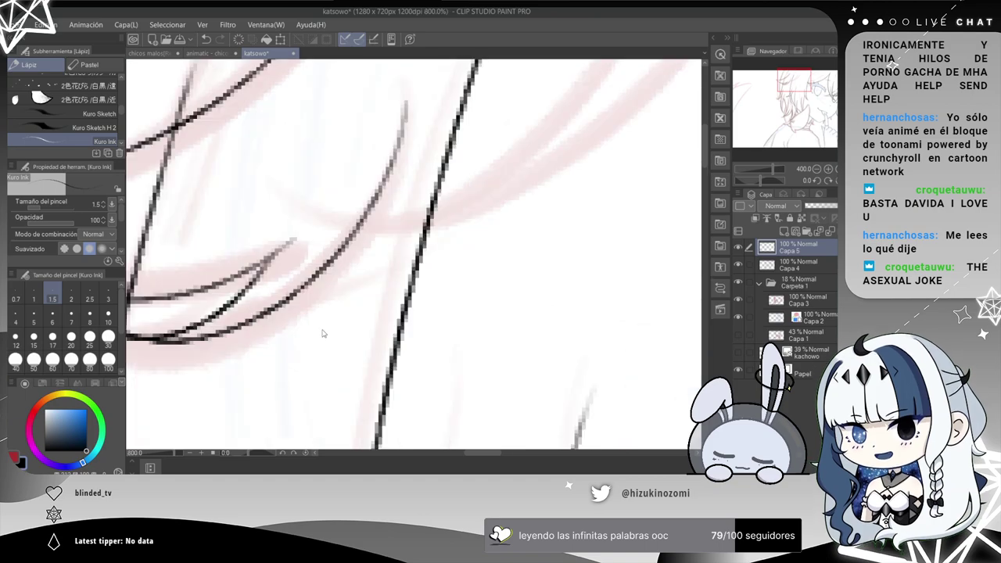
drag(292, 326, 477, 309)
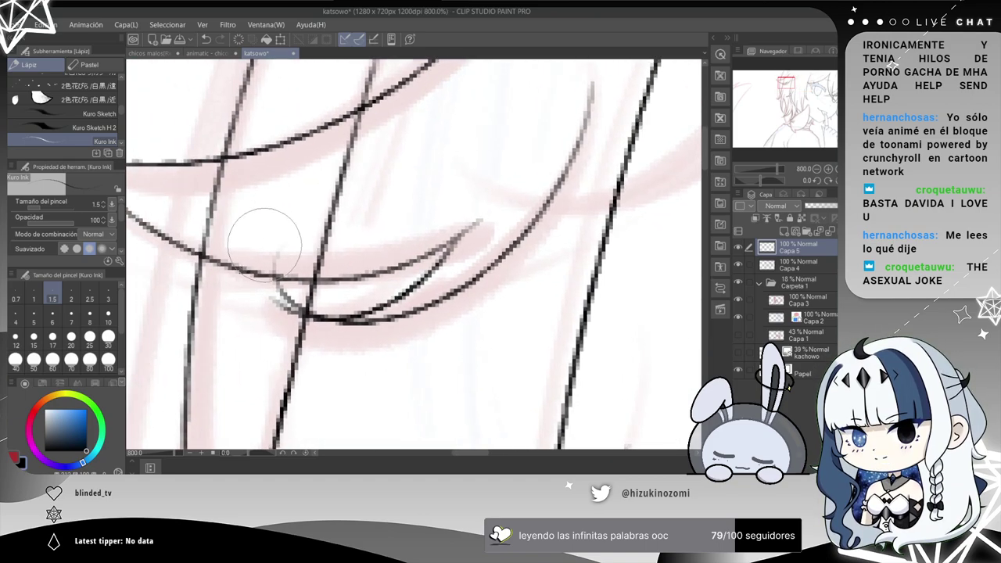
key(e)
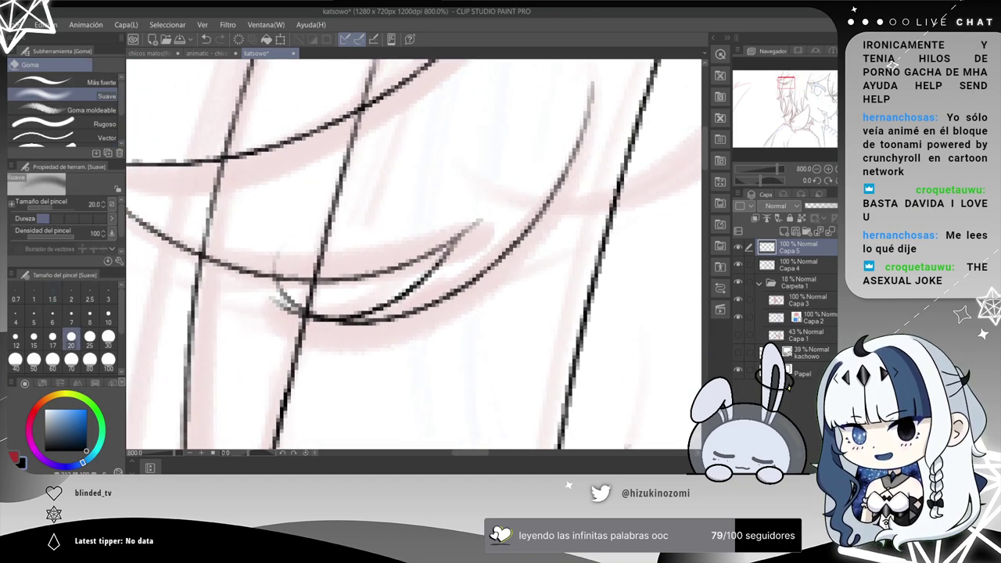
click(90, 313)
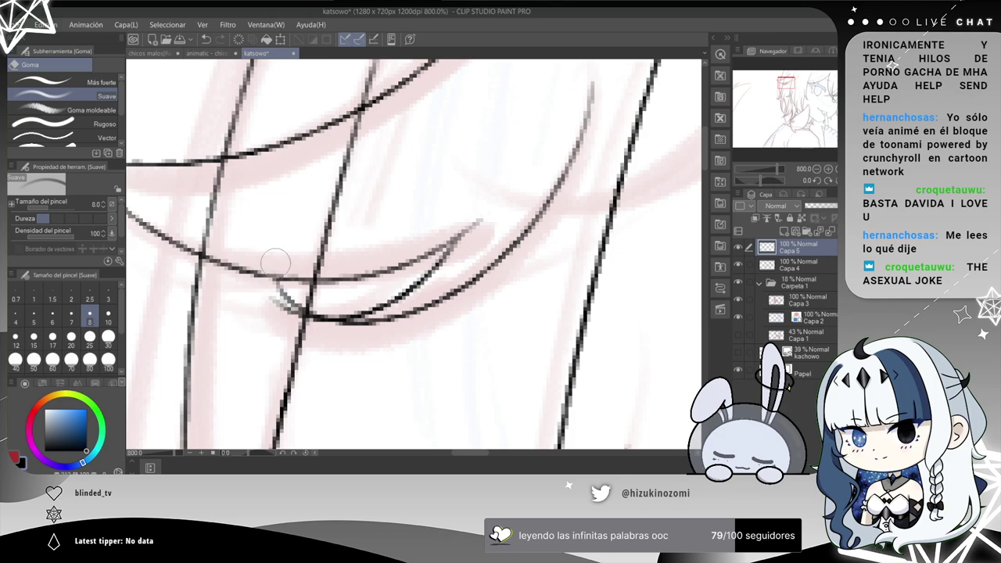
mouse_move(281, 304)
mouse_down()
mouse_move(313, 307)
mouse_move(273, 293)
mouse_move(335, 305)
mouse_move(275, 301)
mouse_move(305, 312)
mouse_up()
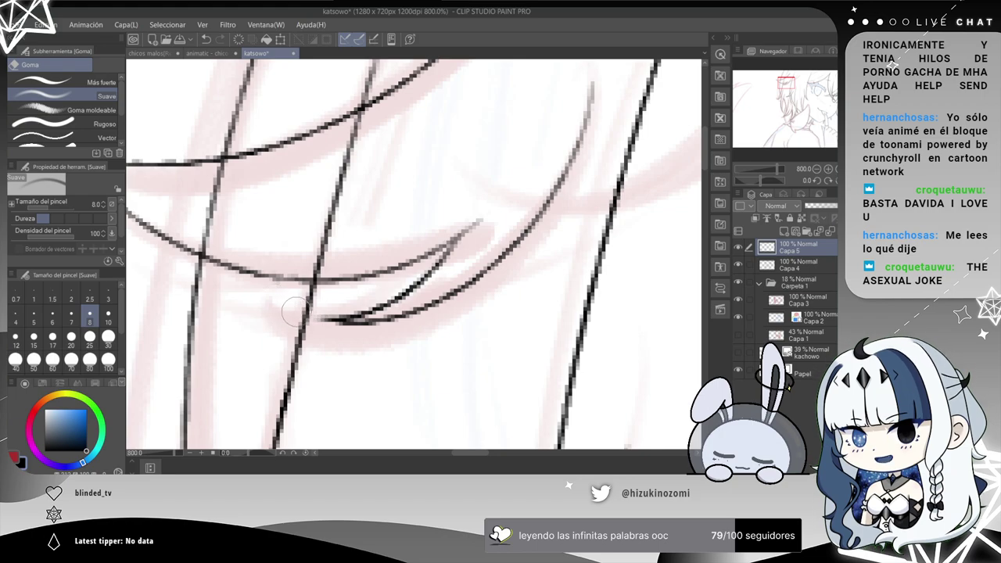
scroll(320, 367, down, 2)
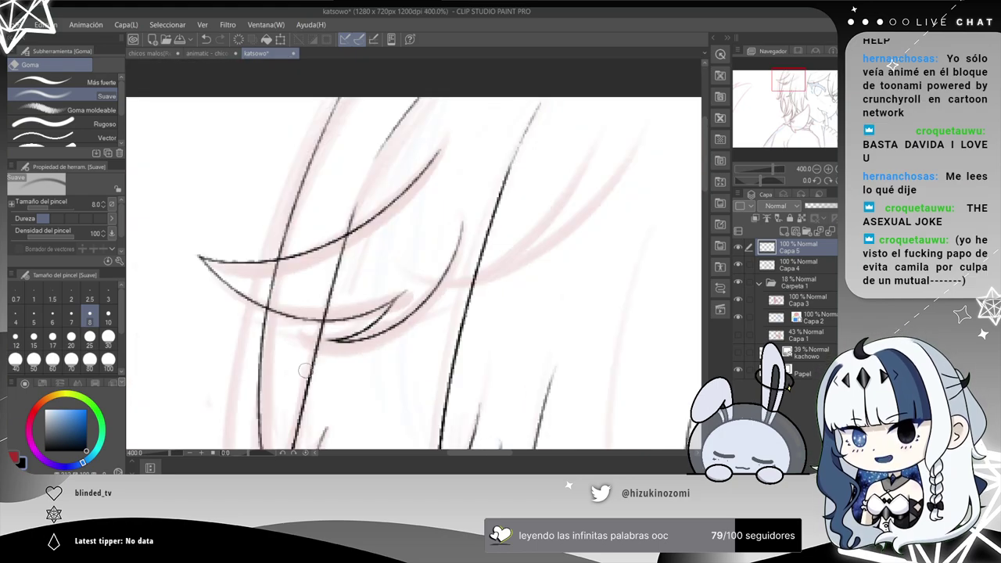
scroll(304, 371, up, 3)
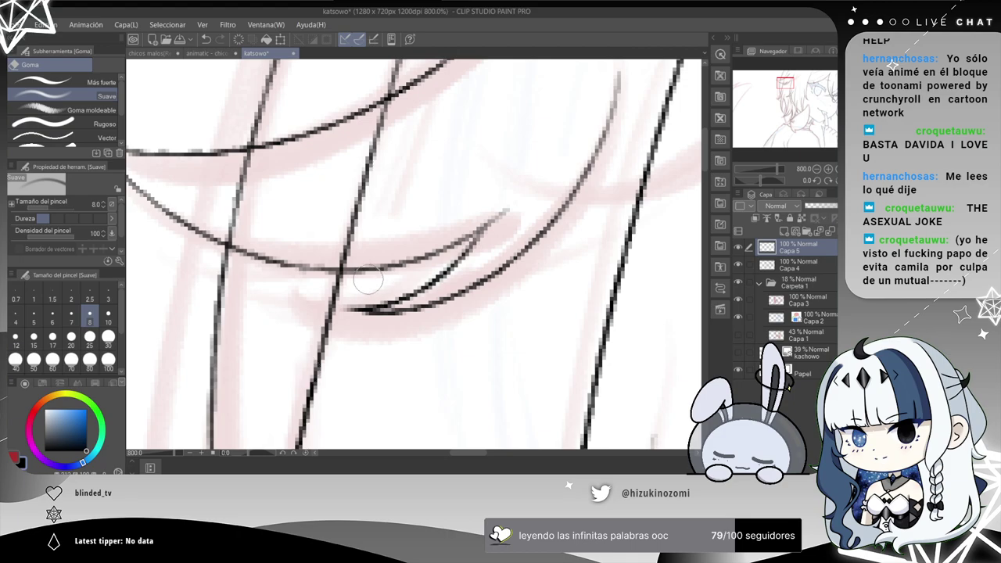
mouse_move(378, 286)
mouse_down()
mouse_move(376, 275)
mouse_move(361, 282)
mouse_up()
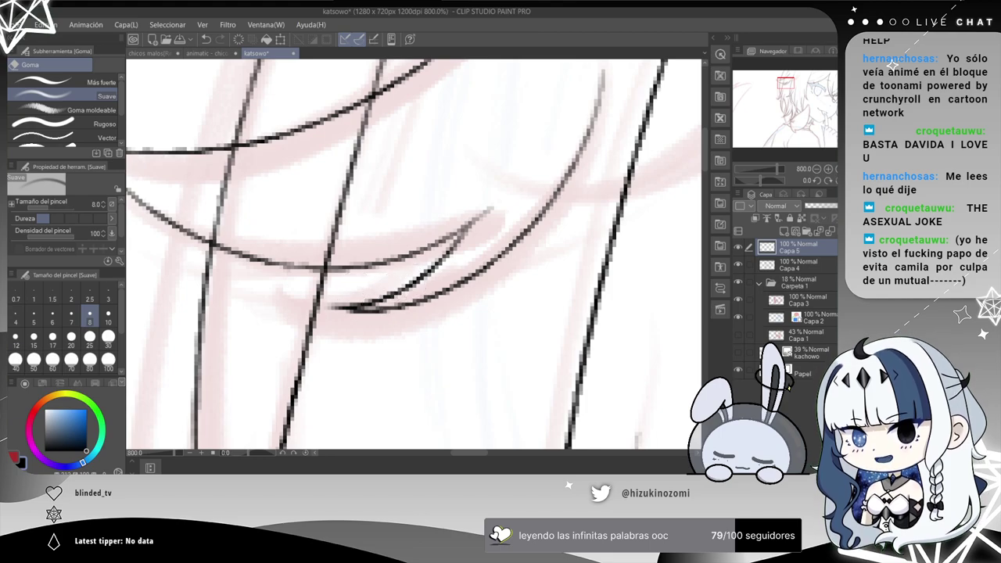
key(p)
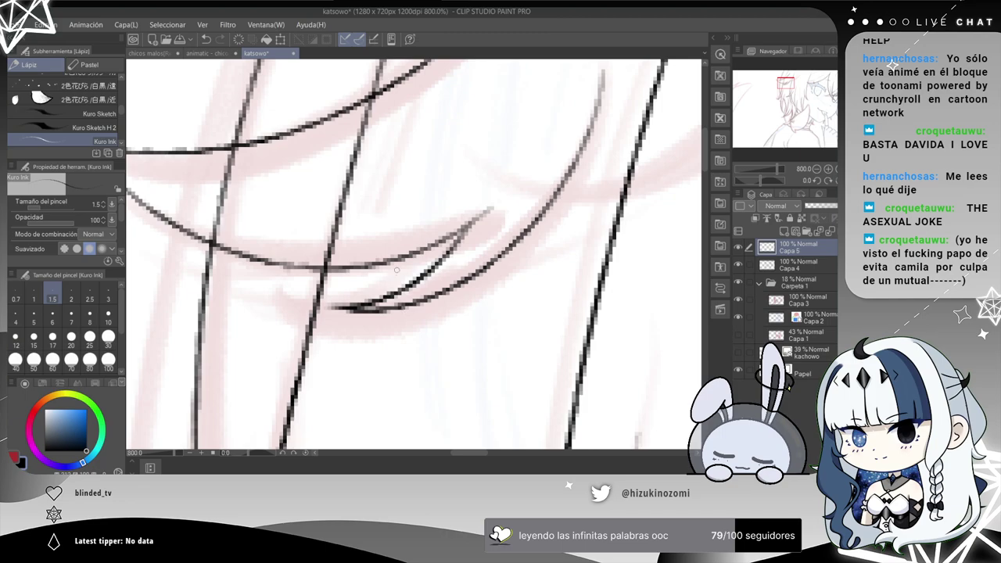
scroll(397, 270, up, 2)
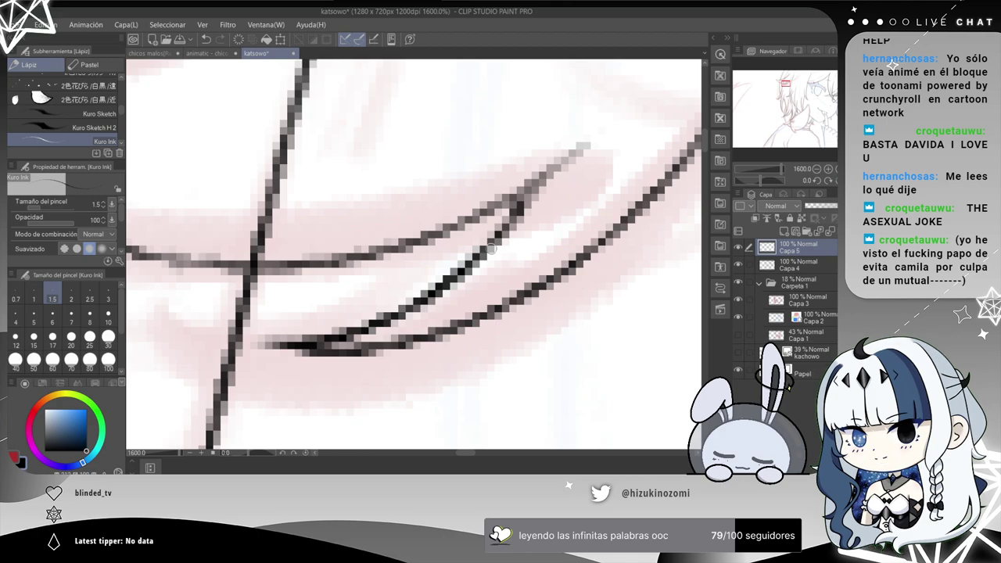
scroll(491, 248, down, 4)
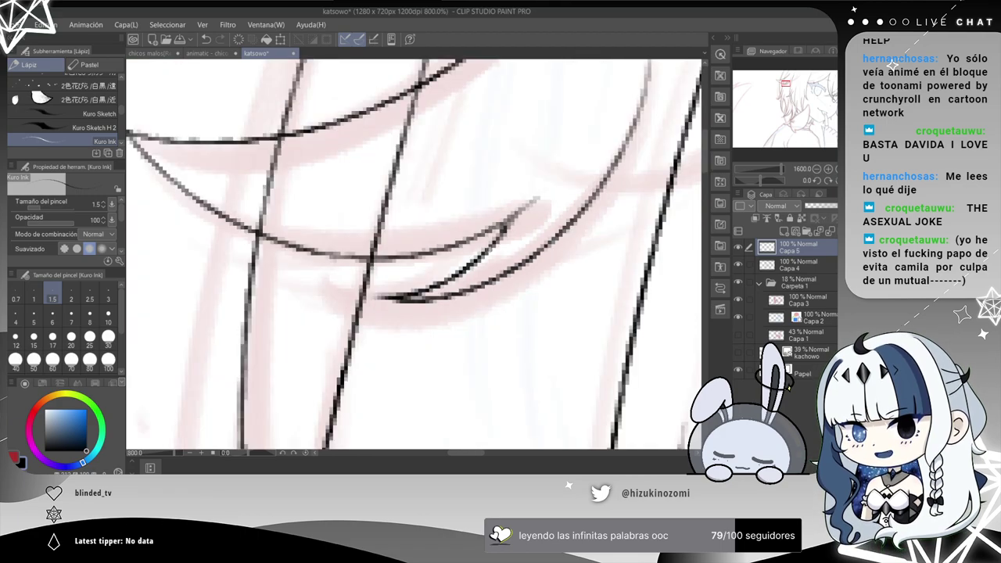
On layer Capa 4, erase the parts of the two vertical strands that run through the inside of the first stray lock.
click(796, 269)
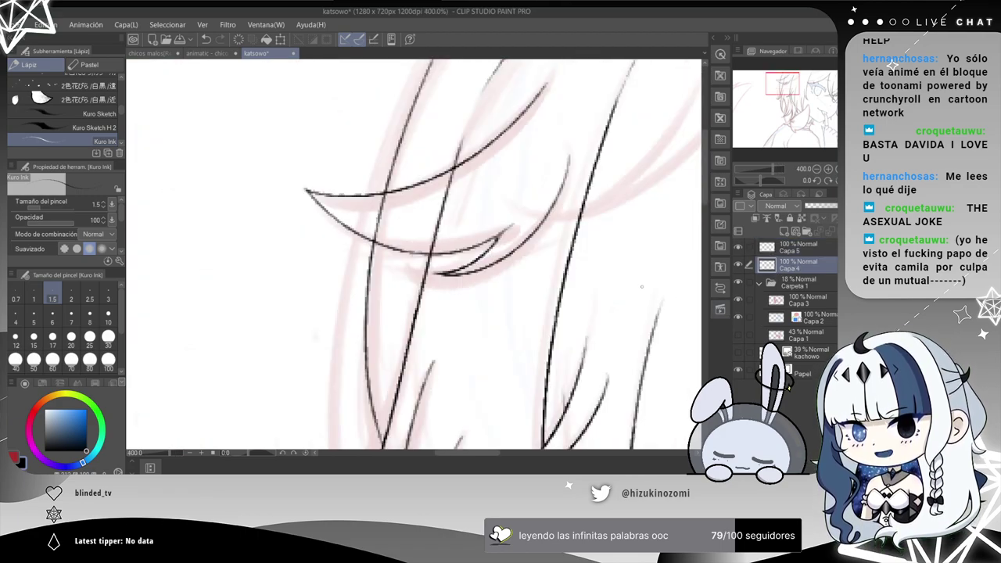
scroll(327, 258, up, 2)
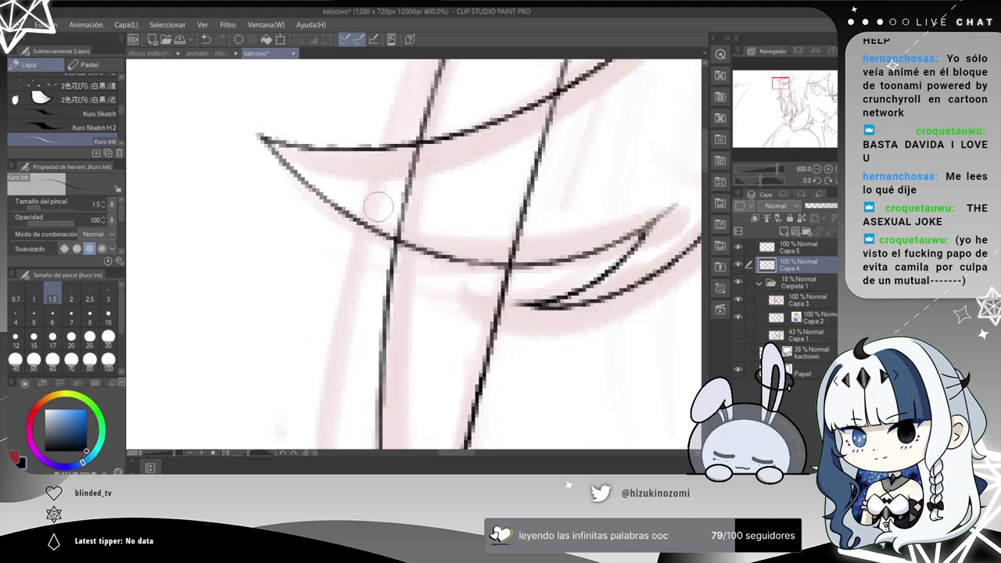
mouse_move(400, 205)
mouse_down()
mouse_move(399, 179)
mouse_move(413, 164)
mouse_up()
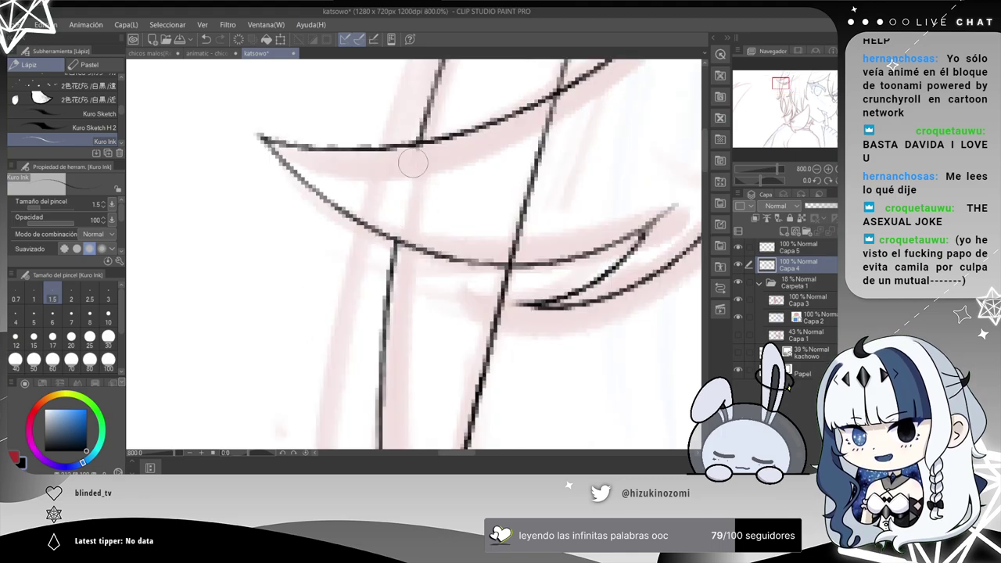
mouse_move(521, 230)
mouse_down()
mouse_move(530, 173)
mouse_move(564, 110)
mouse_up()
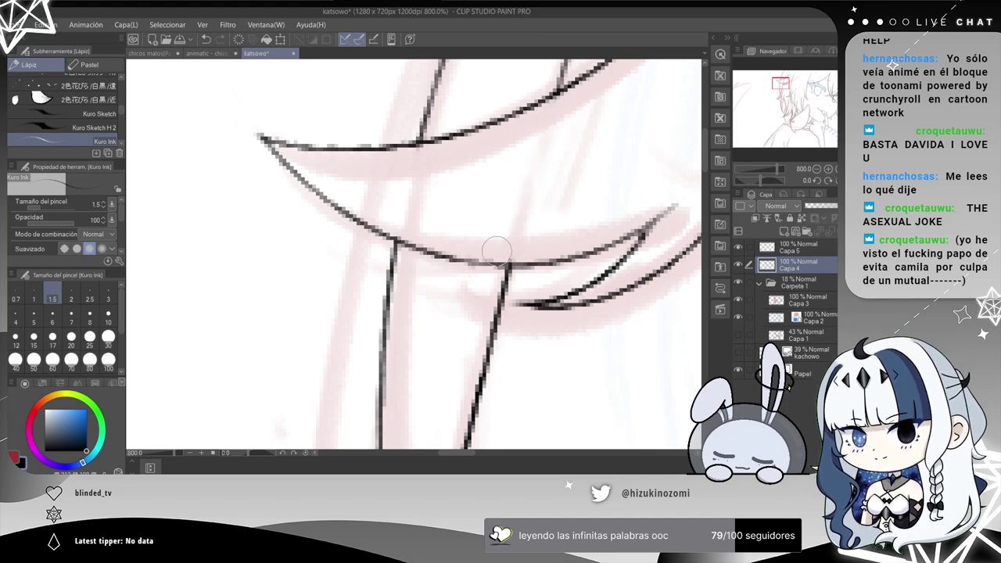
On layer Capa 5, darken the corners where the vertical strands meet the stray lock's curves, using Kuro Ink at size 1.5.
click(788, 247)
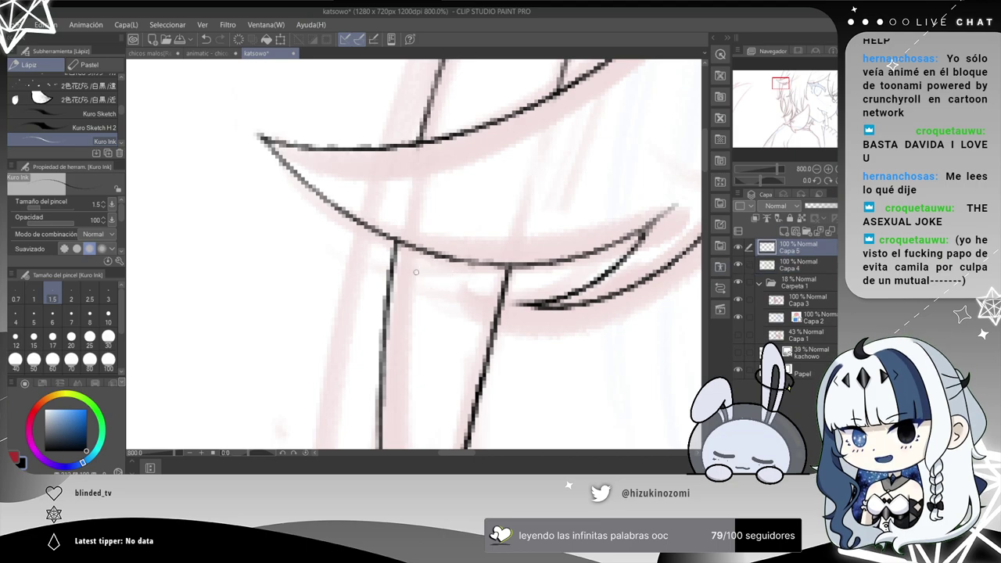
scroll(416, 273, up, 3)
drag(402, 148, 309, 346)
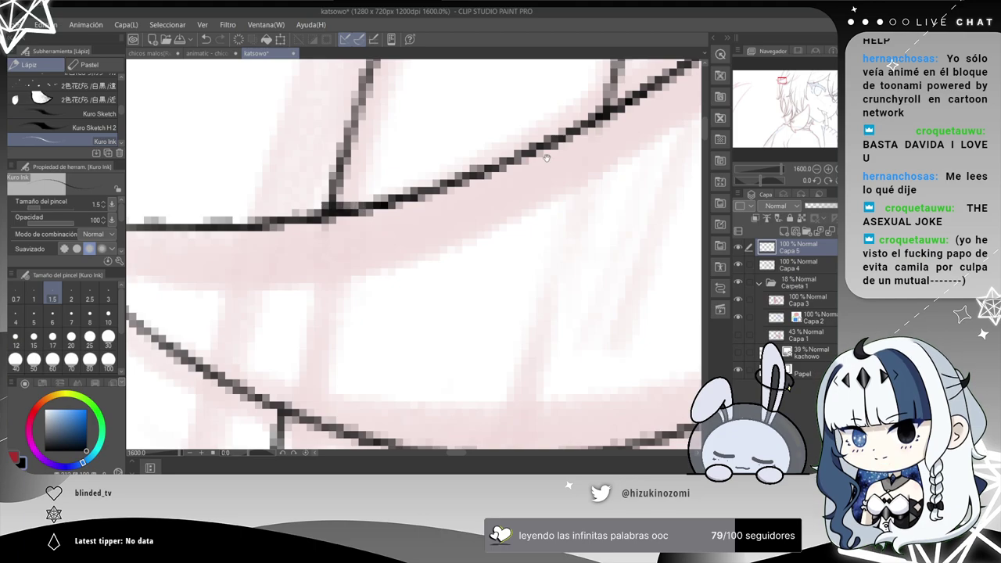
drag(588, 156, 388, 283)
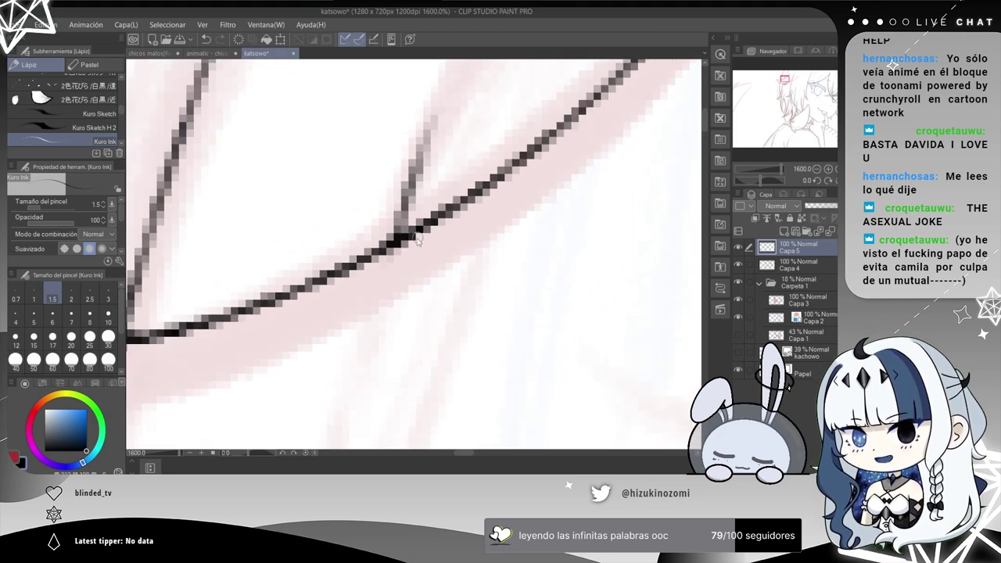
scroll(400, 232, down, 3)
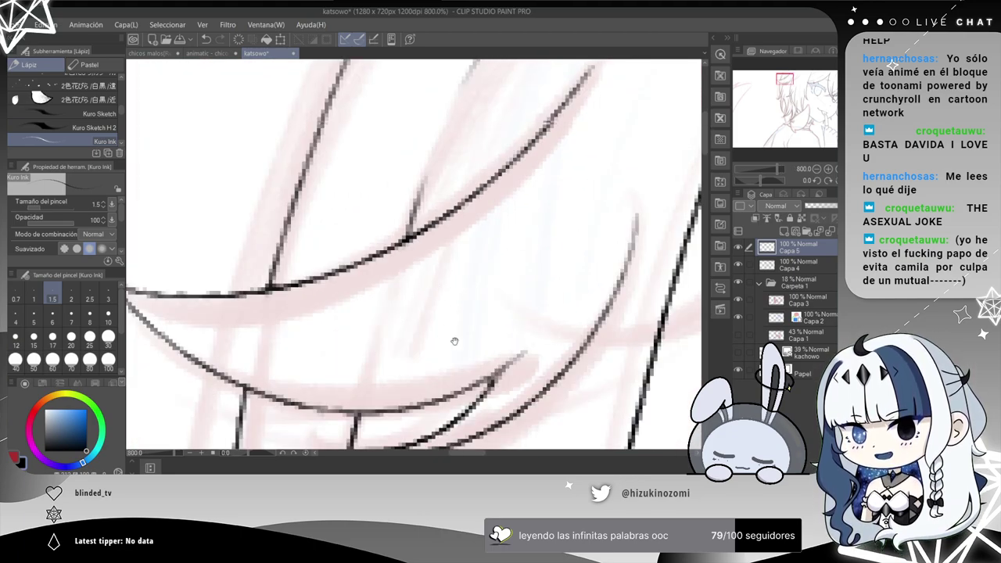
scroll(485, 233, down, 3)
scroll(472, 205, up, 3)
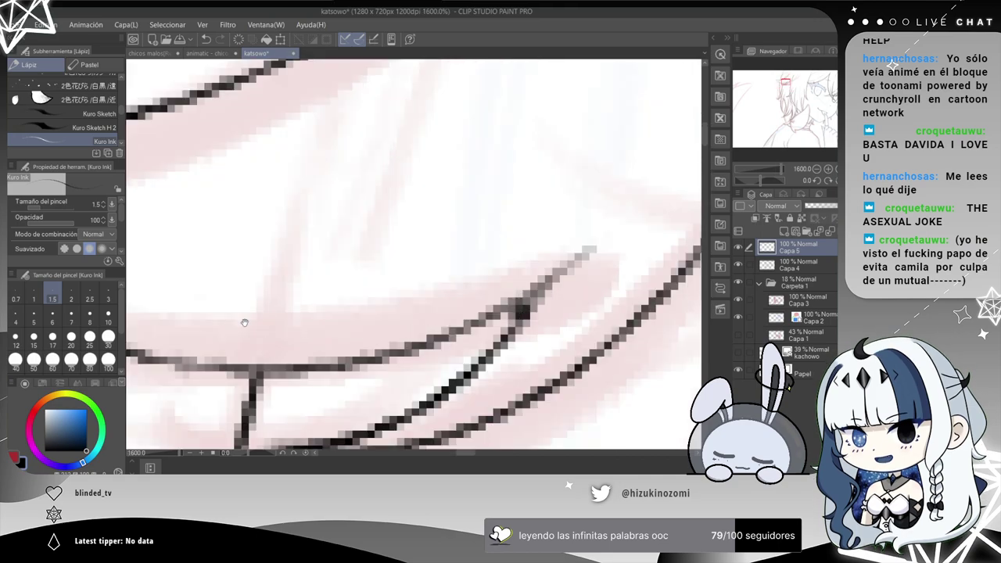
drag(250, 322, 357, 261)
drag(192, 245, 270, 249)
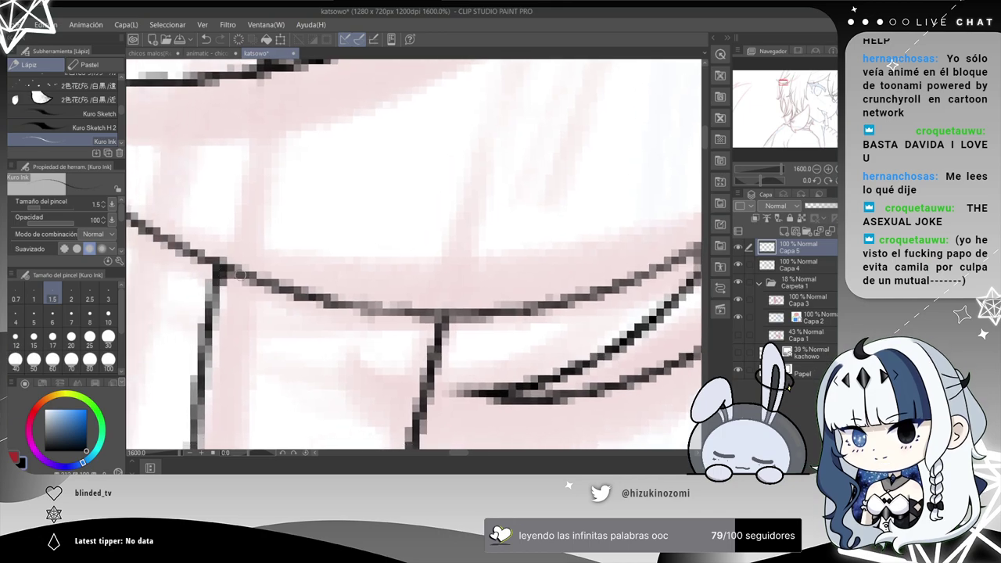
scroll(241, 275, down, 5)
drag(561, 169, 506, 242)
mouse_move(357, 314)
mouse_down()
mouse_move(425, 289)
mouse_move(502, 170)
mouse_move(453, 273)
mouse_move(344, 311)
mouse_up()
key(ctrl+z)
key(ctrl+z)
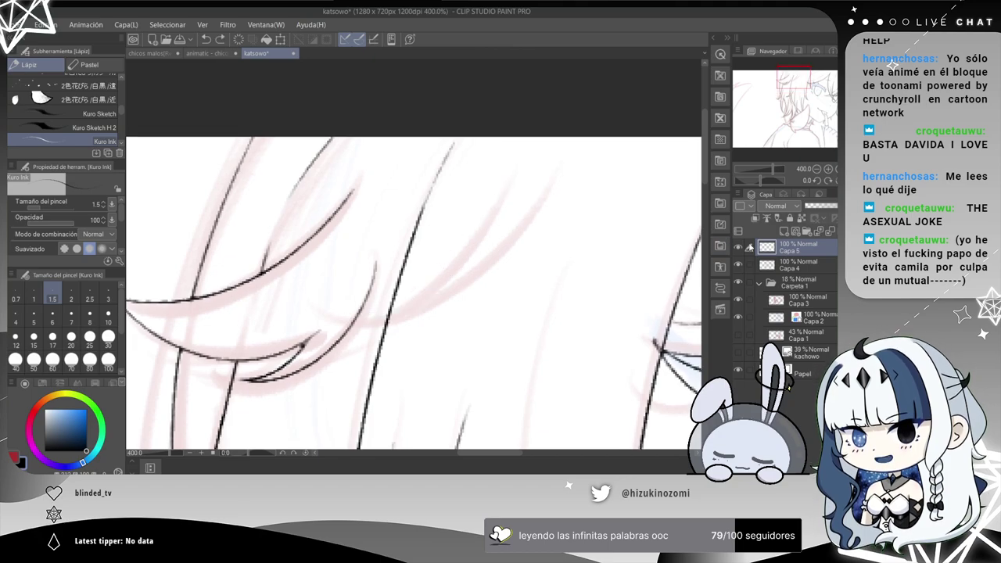
Add a new layer above Capa 5 and ink the third lock's upper curve along the sketch, sweeping down to a pointed left tip.
click(781, 232)
mouse_move(508, 184)
mouse_down()
mouse_move(368, 333)
mouse_move(321, 323)
mouse_up()
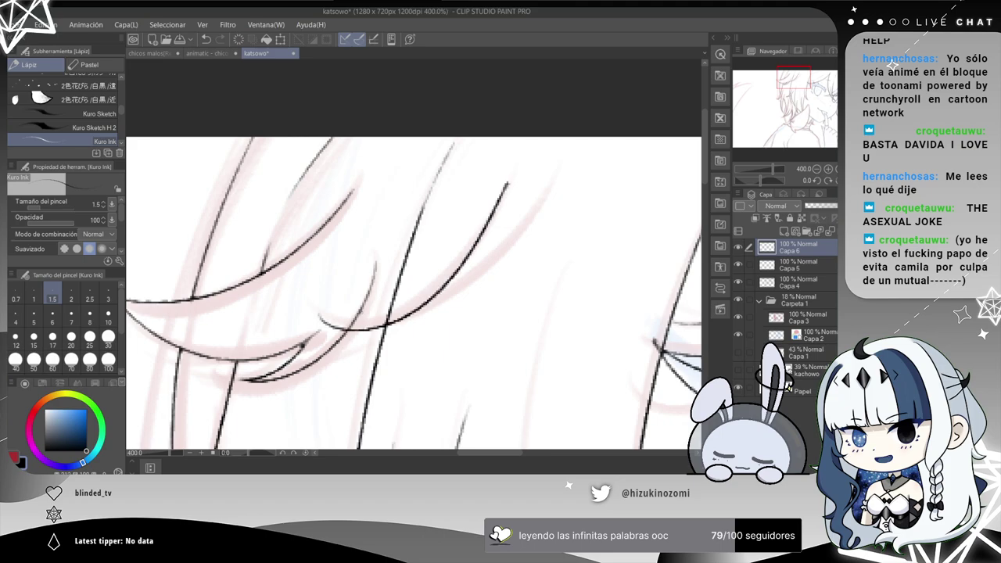
key(ctrl+z)
drag(503, 186, 339, 306)
key(ctrl+z)
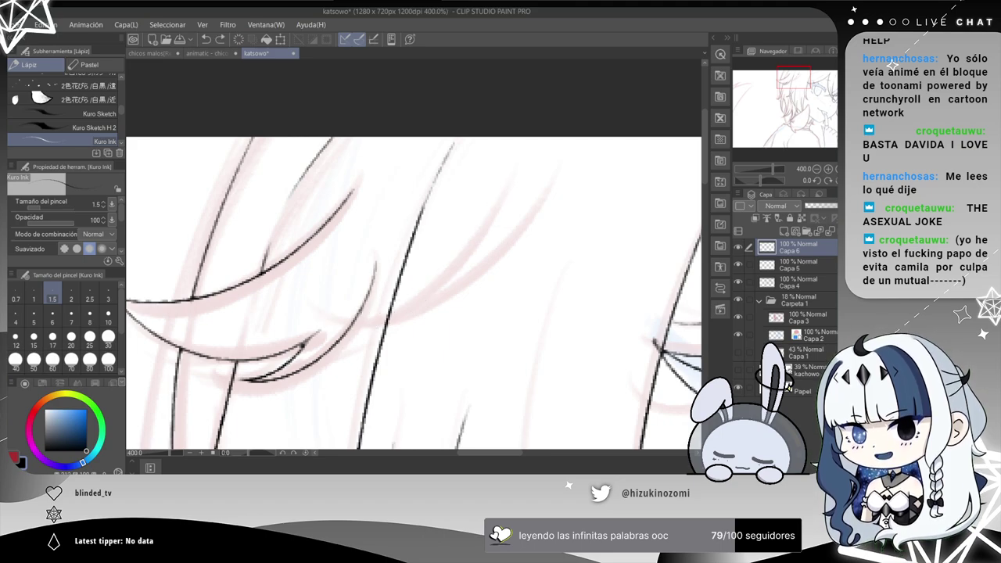
drag(505, 188, 340, 307)
key(ctrl+z)
drag(485, 175, 352, 311)
key(ctrl+z)
drag(504, 176, 390, 310)
drag(310, 296, 395, 307)
mouse_move(546, 194)
mouse_down()
mouse_move(341, 329)
mouse_move(302, 327)
mouse_up()
key(ctrl+z)
drag(524, 190, 349, 320)
key(ctrl+z)
mouse_move(538, 192)
mouse_down()
mouse_move(312, 296)
mouse_move(558, 186)
mouse_up()
key(ctrl+z)
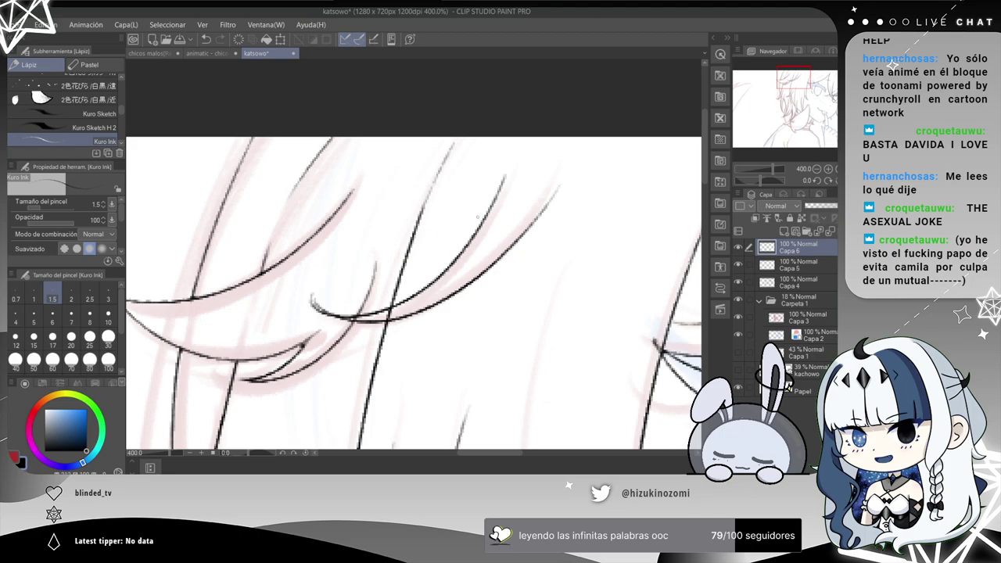
scroll(526, 238, up, 1)
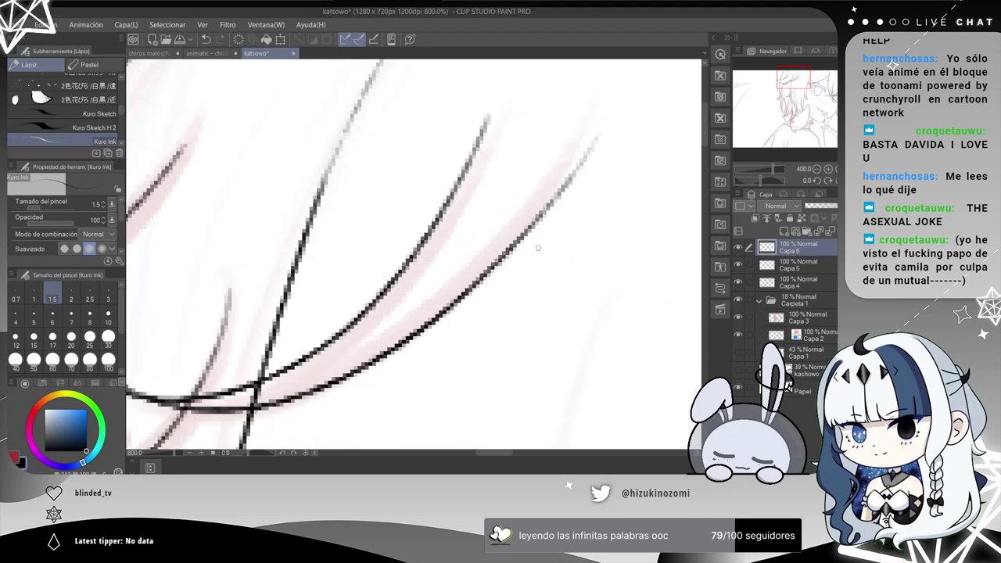
key(ctrl+z)
Ink the third lock's lower curve along the outer edge of the sketch, joining the upper curve near its left tip.
scroll(514, 207, down, 1)
mouse_move(319, 292)
mouse_down()
mouse_move(545, 165)
mouse_move(317, 294)
mouse_move(535, 166)
mouse_move(301, 294)
mouse_move(542, 165)
mouse_up()
key(ctrl+z)
key(ctrl+z)
key(ctrl+z)
key(ctrl+z)
key(ctrl+z)
mouse_move(317, 298)
mouse_down()
mouse_move(490, 252)
mouse_move(565, 176)
mouse_move(288, 286)
mouse_up()
key(ctrl+z)
key(ctrl+z)
drag(545, 170, 275, 271)
key(ctrl+z)
drag(360, 305, 545, 166)
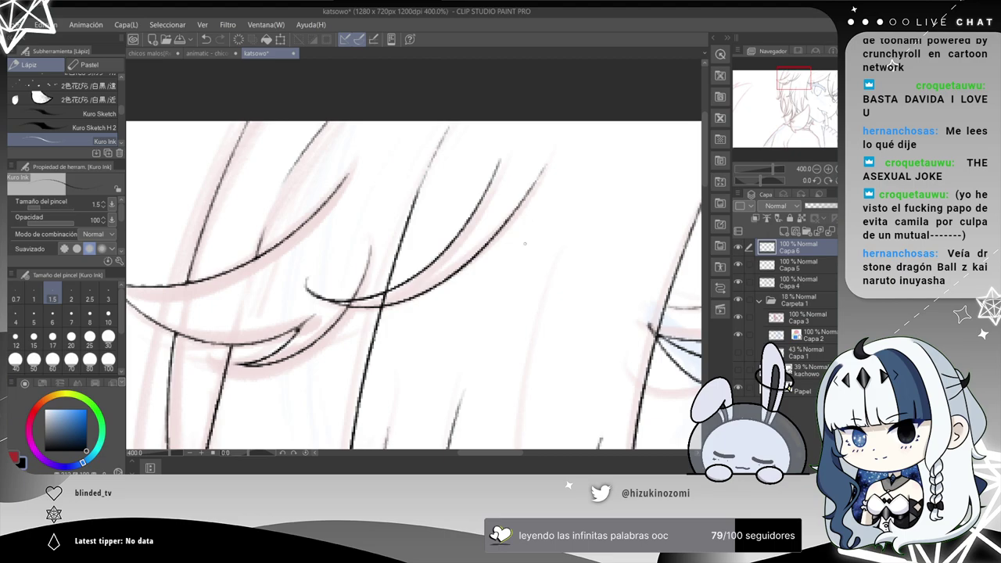
Erase the lines crossing the inside of the third lock on layers Capa 5 and Capa 4 with the Suave eraser at size 3.
scroll(524, 243, up, 3)
drag(276, 254, 396, 206)
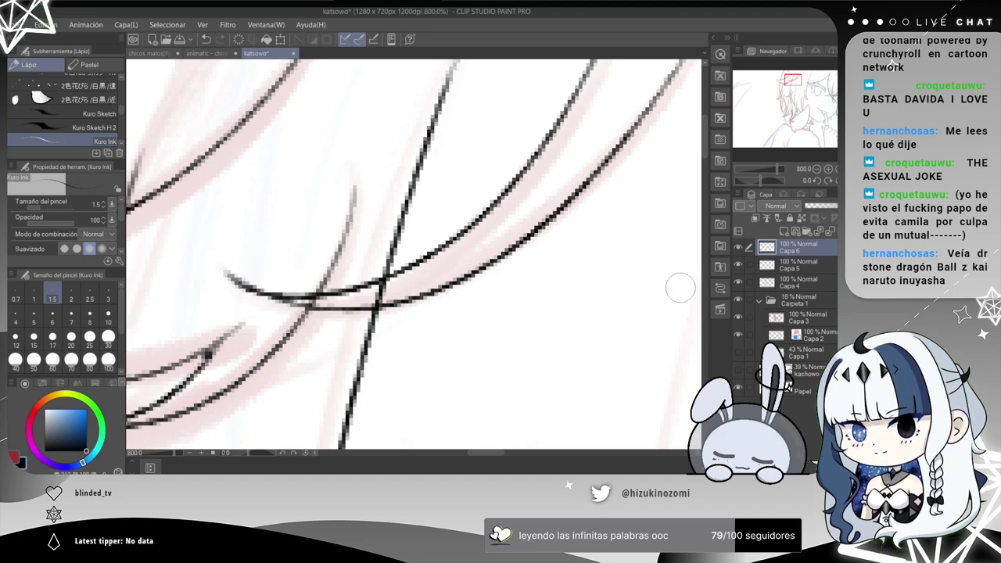
click(798, 265)
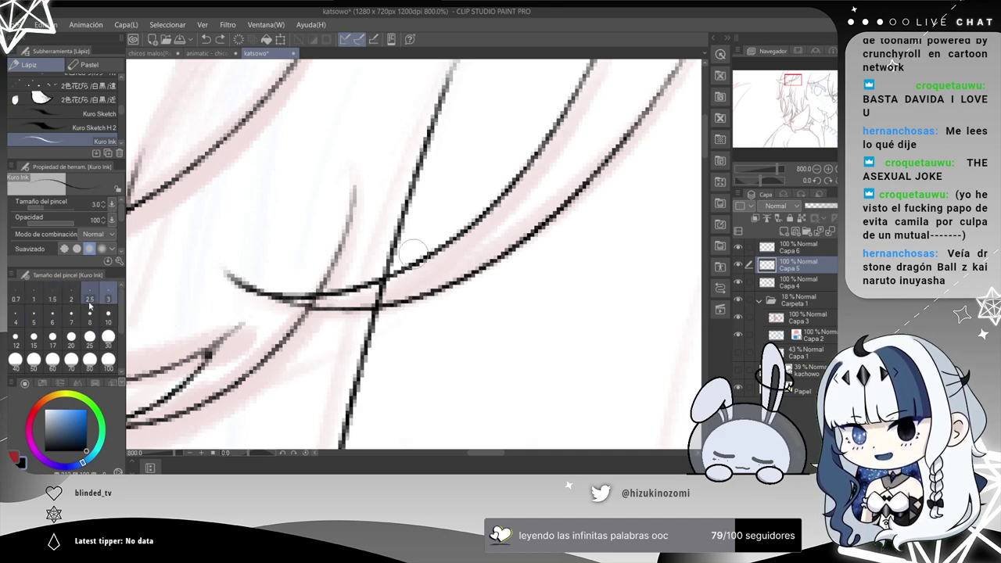
key(e)
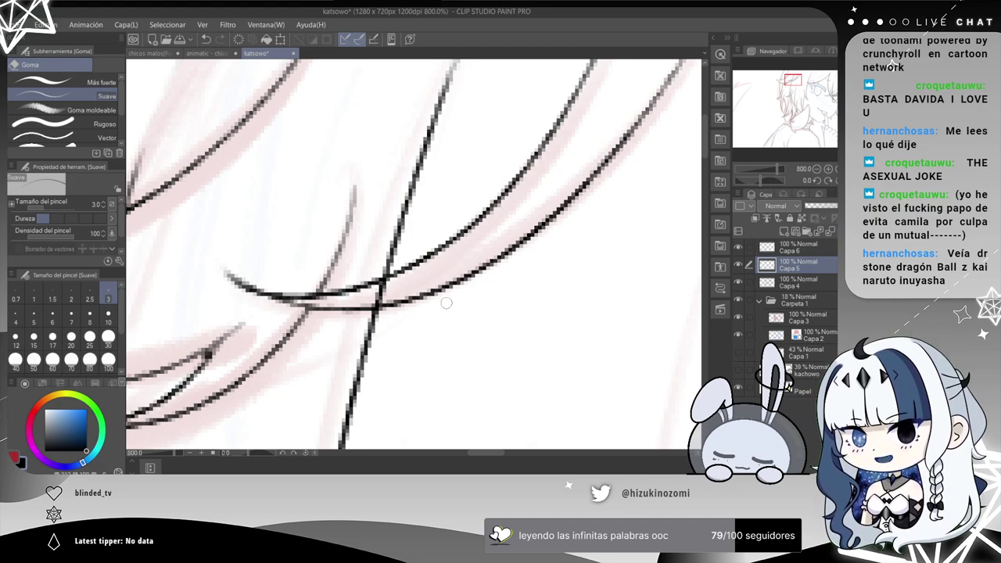
click(789, 285)
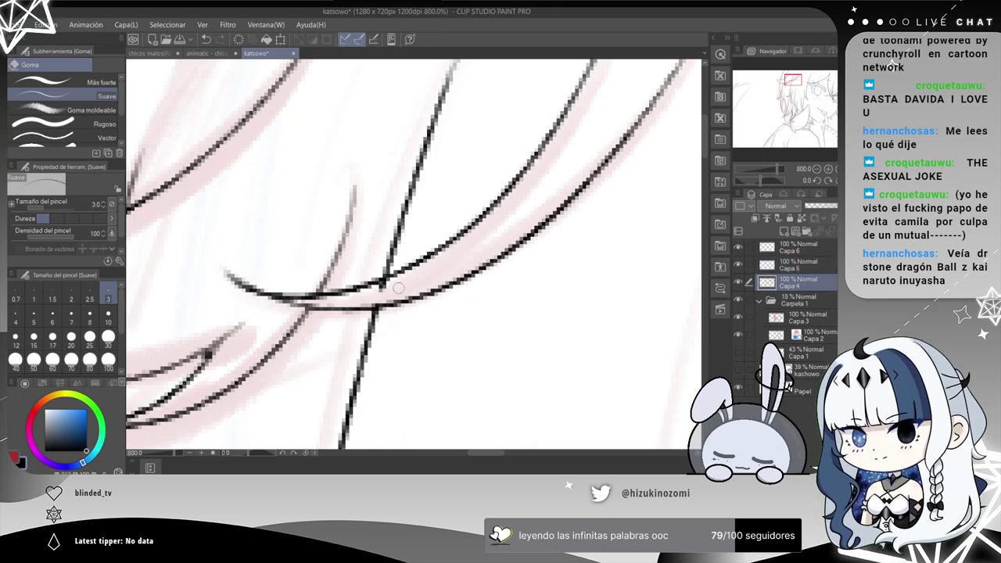
Merge the stray-lock layers Capa 6 and Capa 5 down into Capa 4.
scroll(387, 286, down, 4)
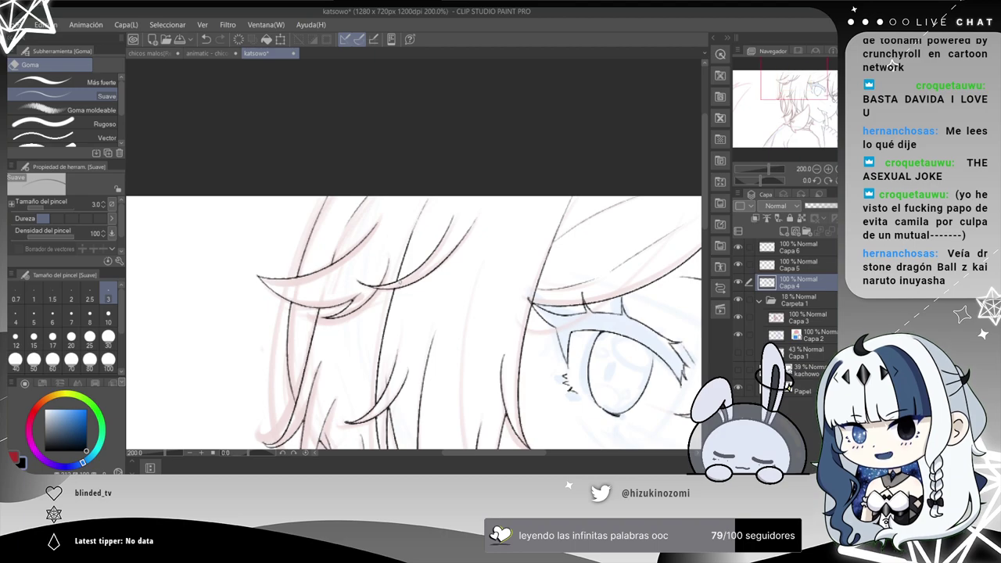
drag(464, 344, 413, 263)
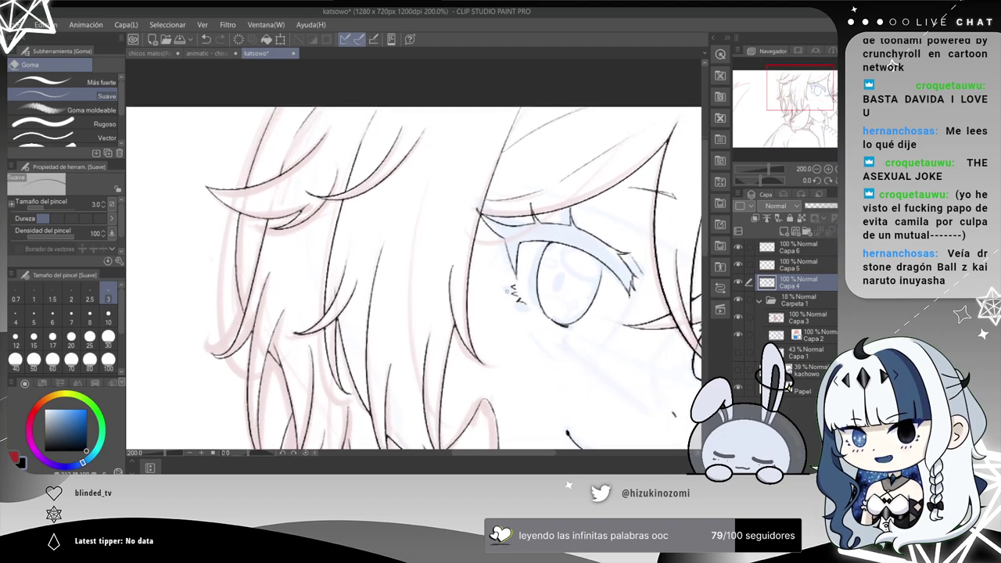
click(822, 244)
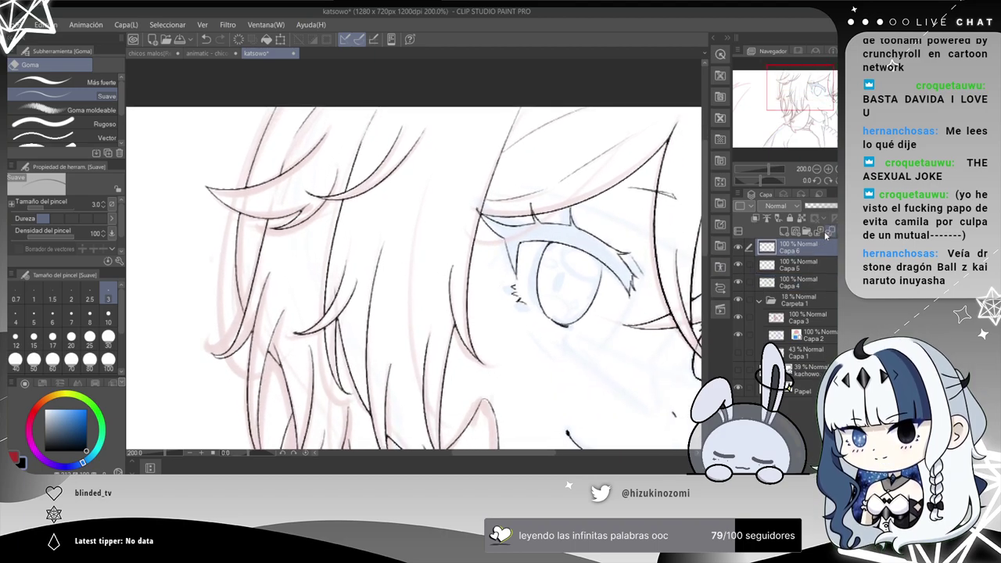
click(826, 234)
click(828, 237)
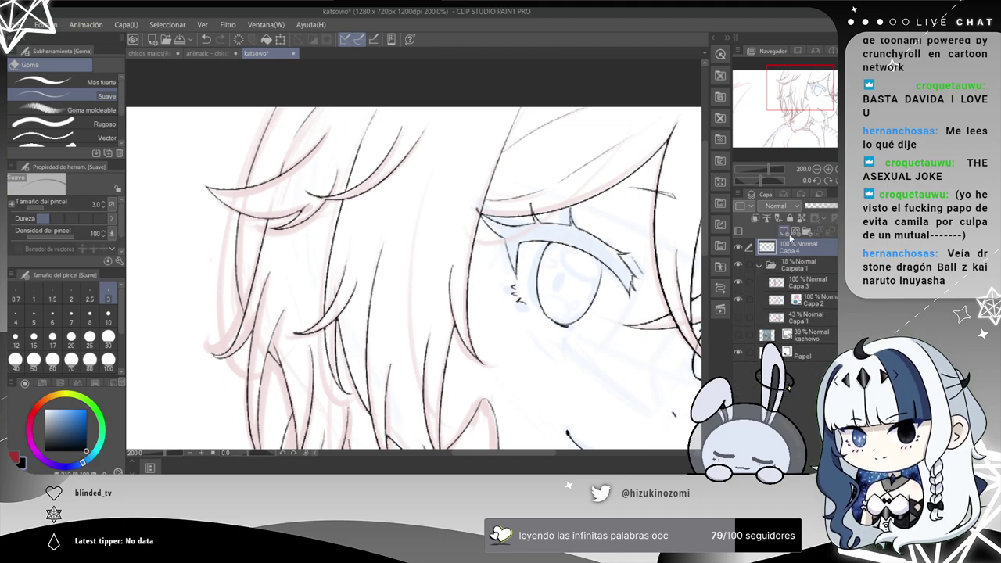
Examine the line joins and crossings of the merged stray locks up close.
key(ctrl+plus)
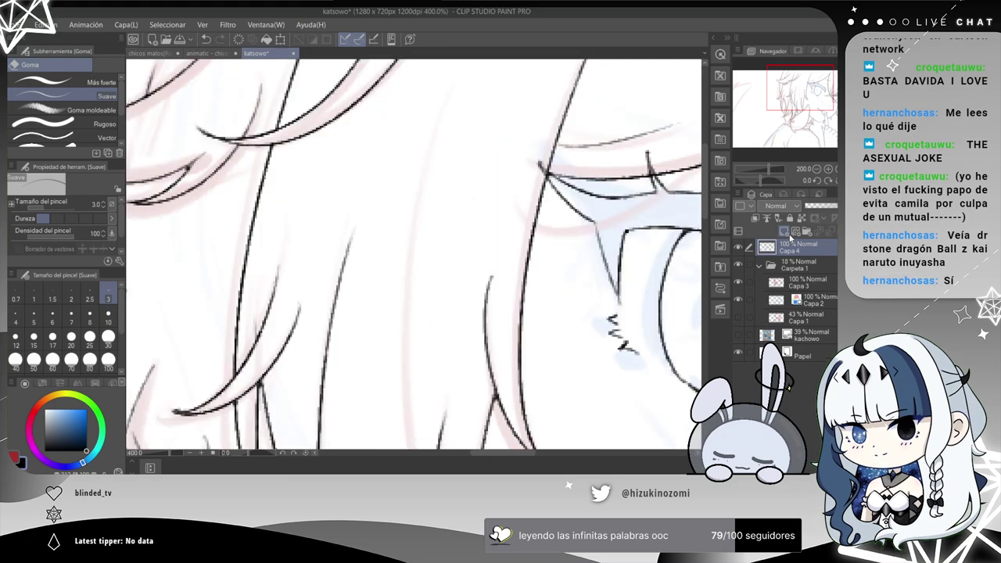
drag(310, 176, 398, 238)
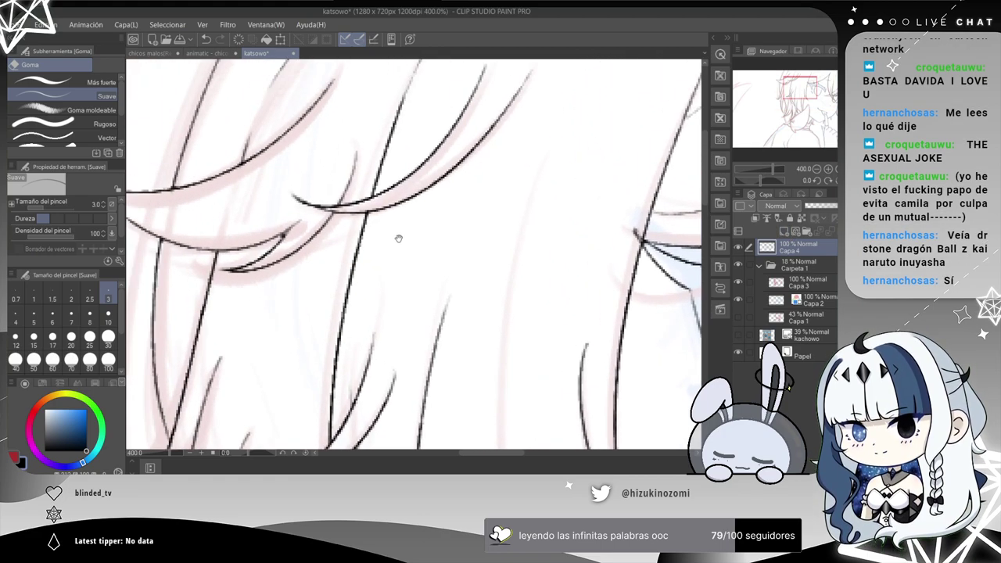
scroll(387, 234, up, 2)
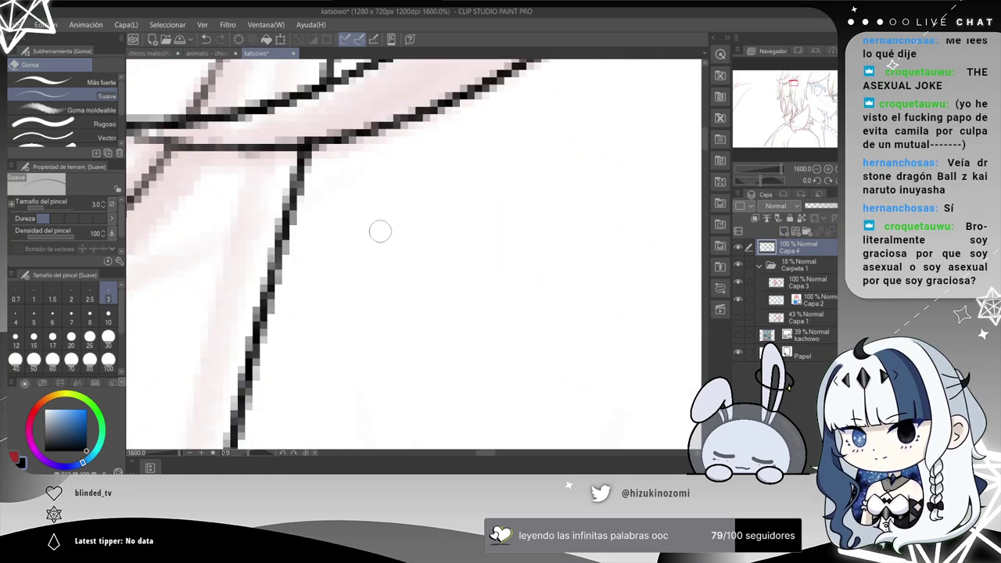
key(p)
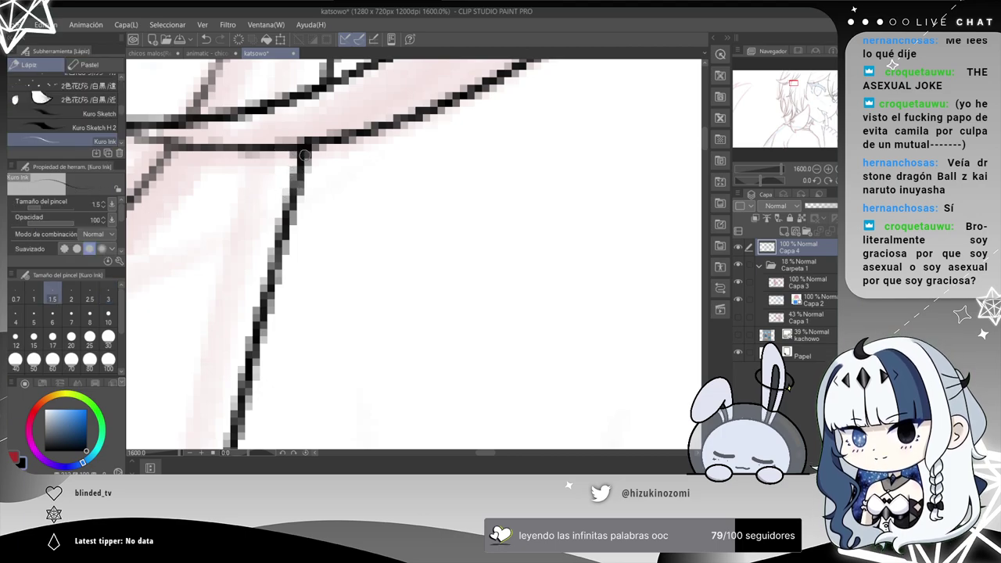
drag(318, 86, 344, 153)
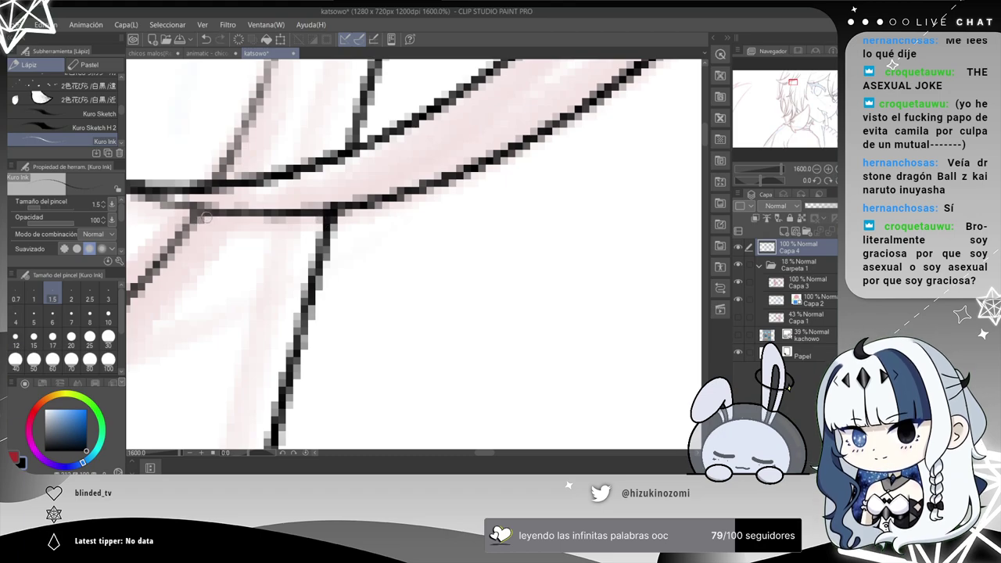
scroll(267, 215, down, 2)
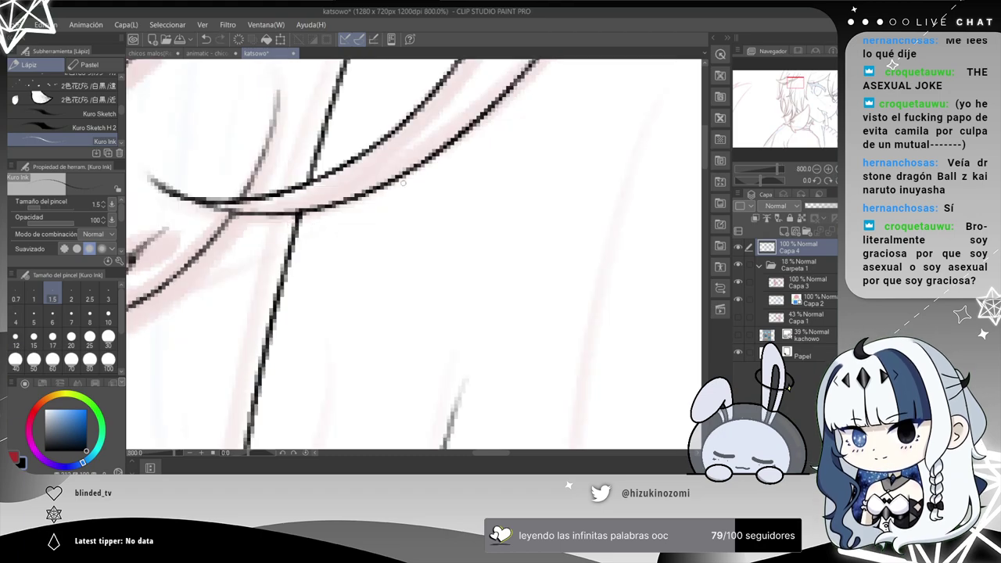
mouse_move(418, 148)
mouse_down()
mouse_move(333, 318)
mouse_move(419, 318)
mouse_up()
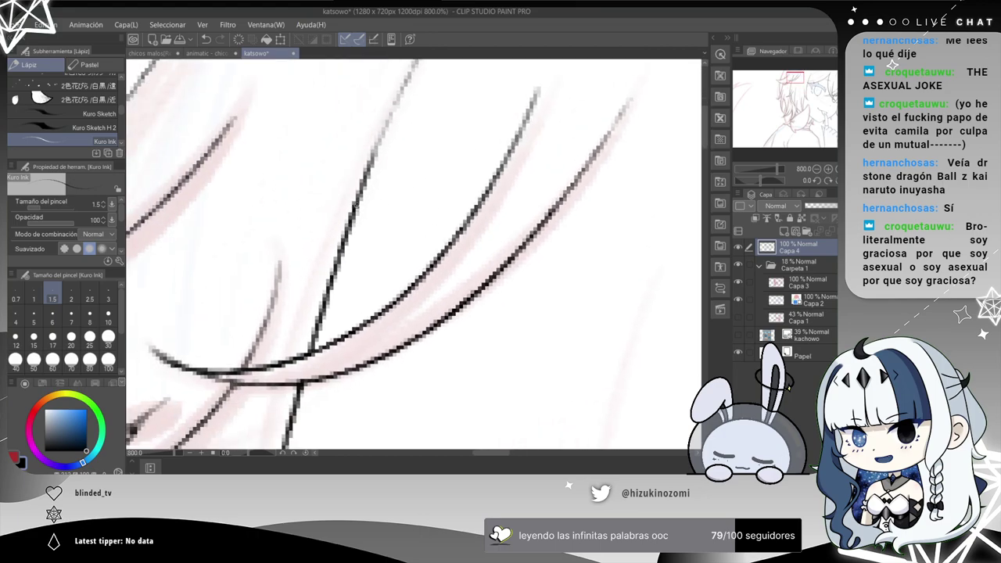
scroll(592, 147, down, 2)
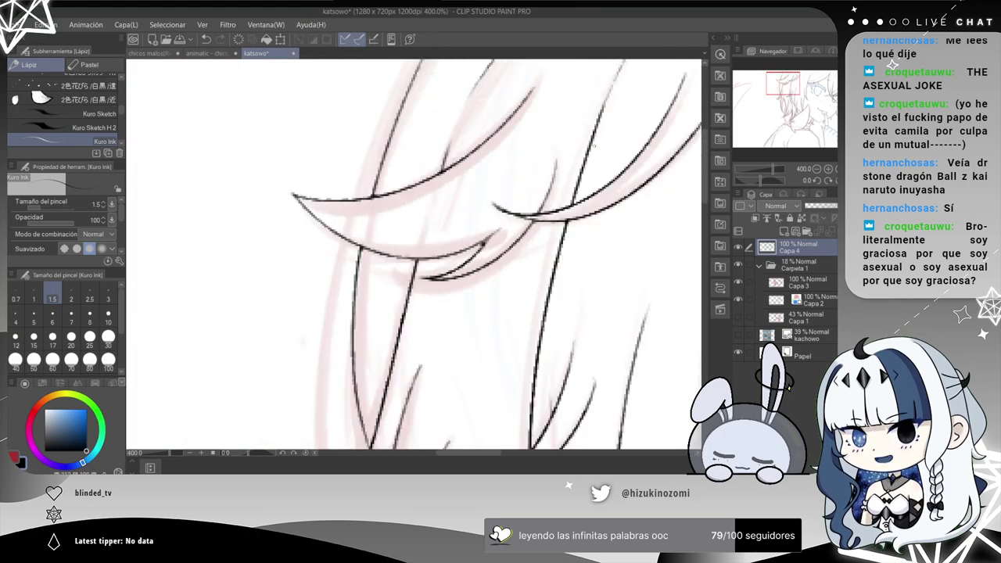
scroll(593, 146, down, 2)
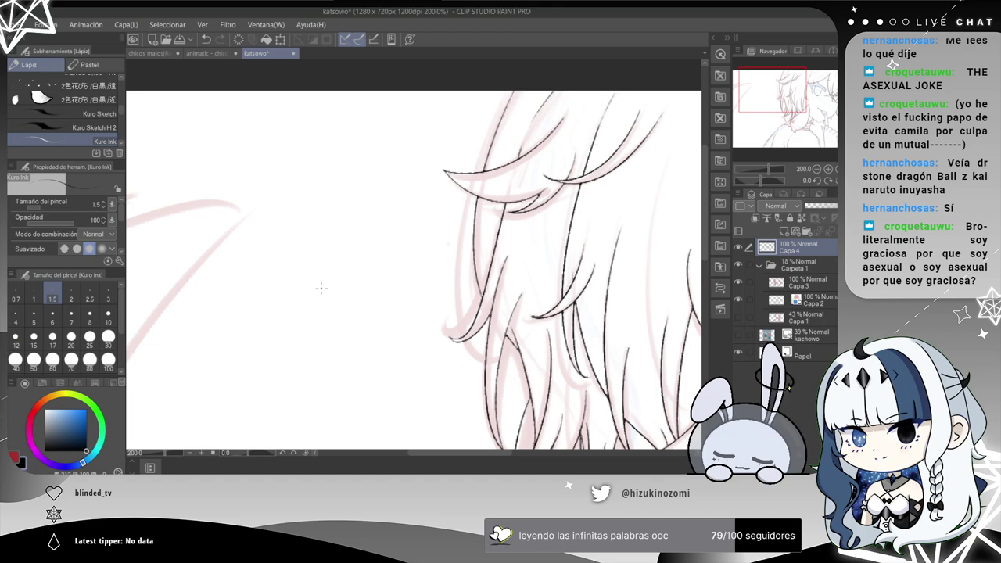
Set the drawing colour to black and ink the long diagonal edge of the sketched strand at the canvas's left border with Kuro Ink.
drag(400, 200, 456, 157)
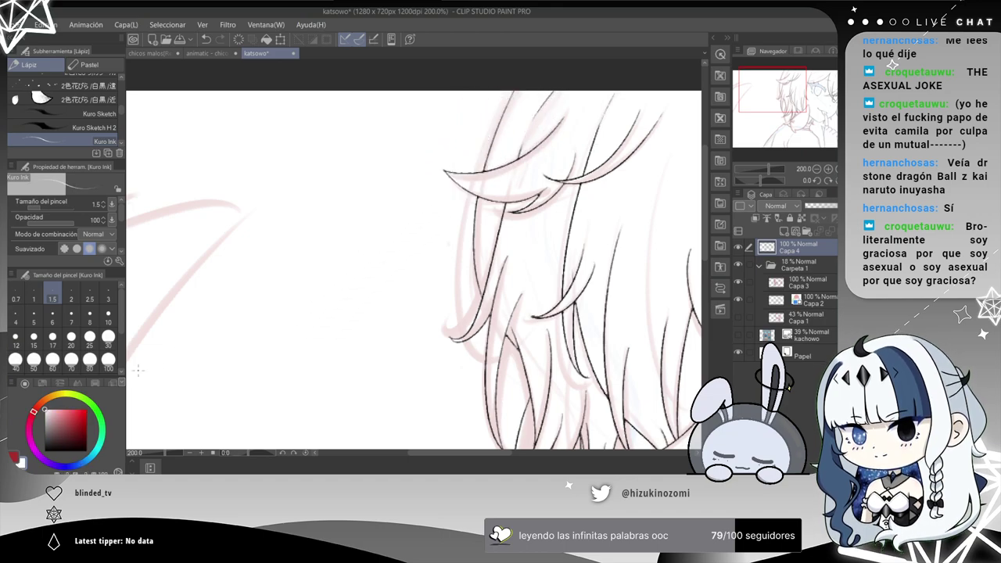
drag(69, 412, 109, 467)
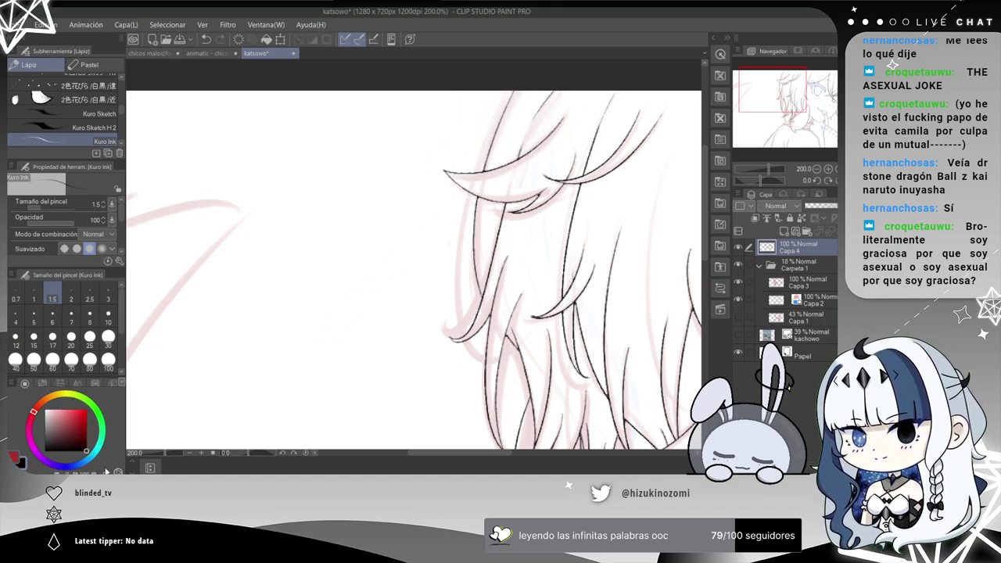
mouse_move(286, 372)
mouse_down()
mouse_move(266, 349)
mouse_move(452, 203)
mouse_move(478, 217)
mouse_move(376, 261)
mouse_move(377, 247)
mouse_move(386, 254)
mouse_up()
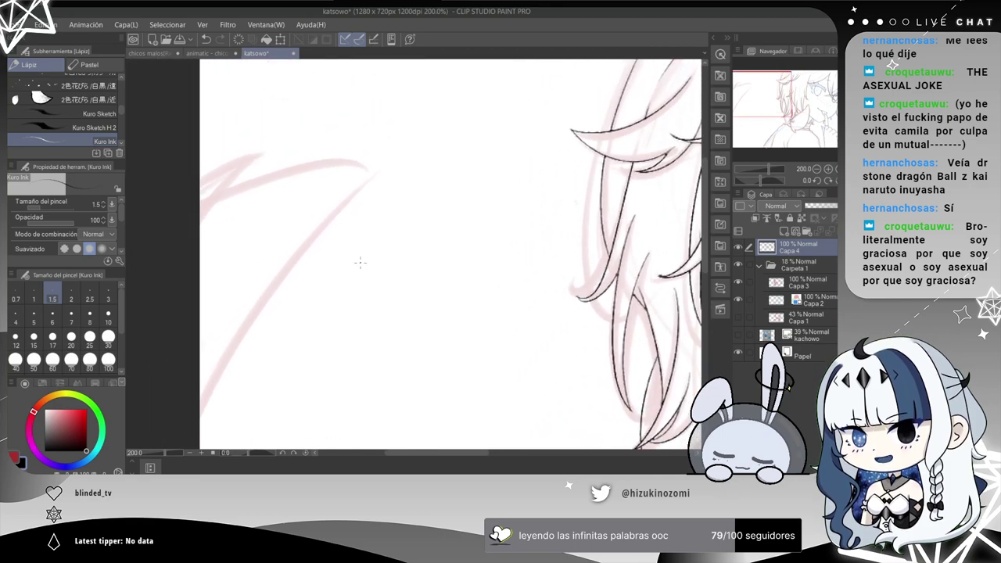
mouse_move(377, 179)
mouse_down()
mouse_move(277, 273)
mouse_move(200, 413)
mouse_up()
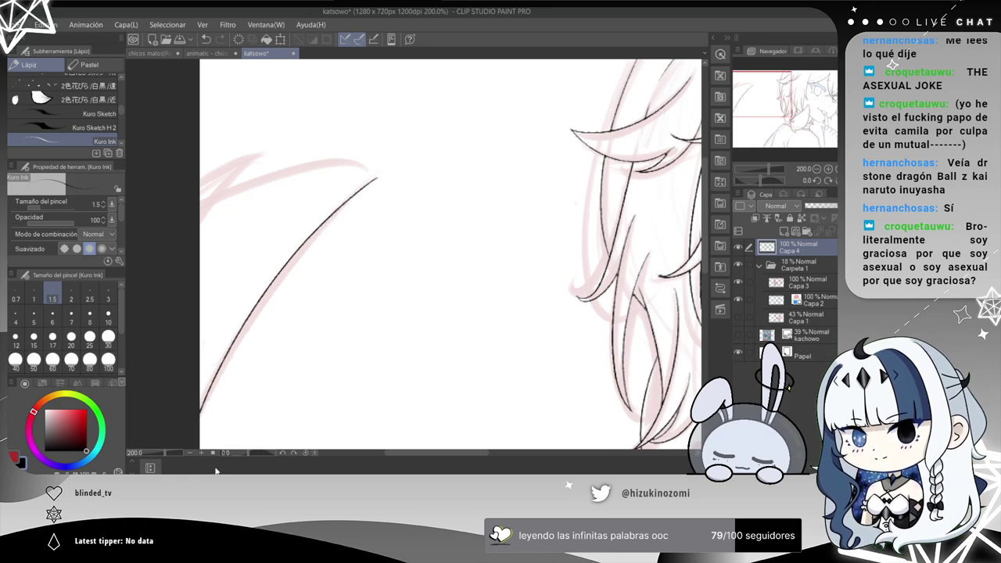
Ink the small pointed tuft at the canvas's left border with an upper and a lower curve meeting at its right tip.
scroll(278, 159, up, 2)
drag(266, 209, 479, 217)
drag(448, 156, 332, 220)
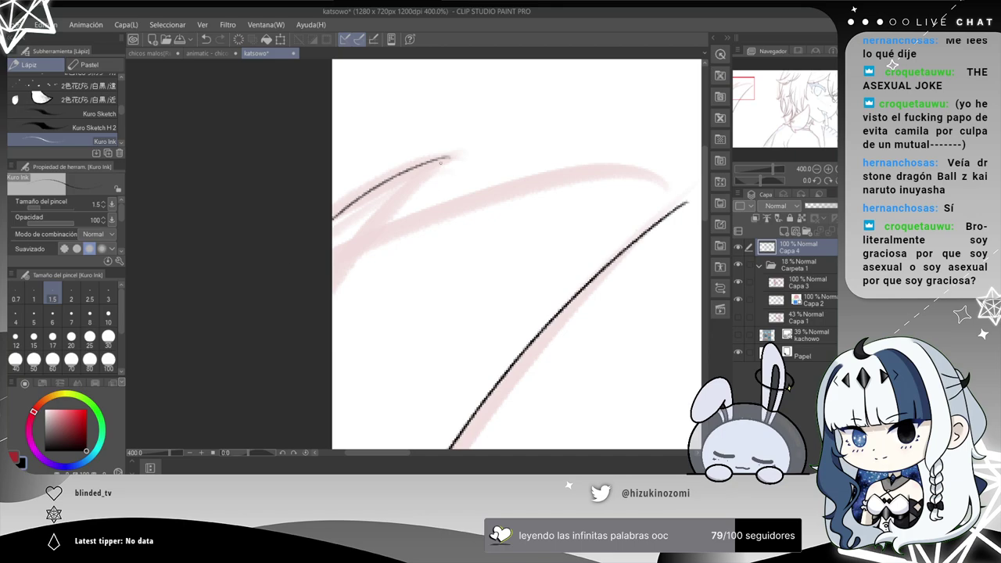
drag(450, 157, 332, 309)
key(ctrl+z)
scroll(418, 170, up, 2)
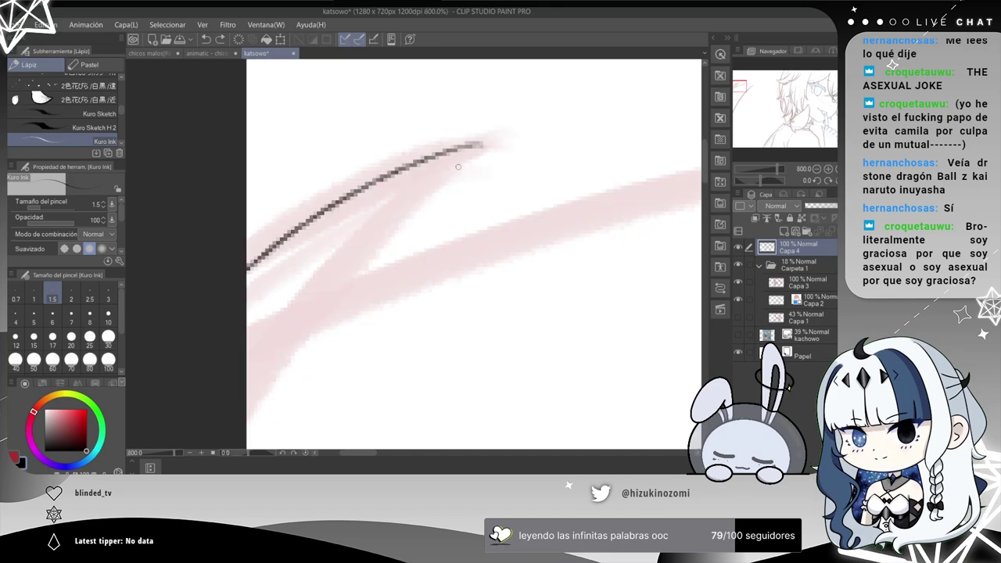
drag(477, 144, 301, 356)
mouse_move(365, 282)
mouse_down()
mouse_move(423, 165)
mouse_move(395, 190)
mouse_up()
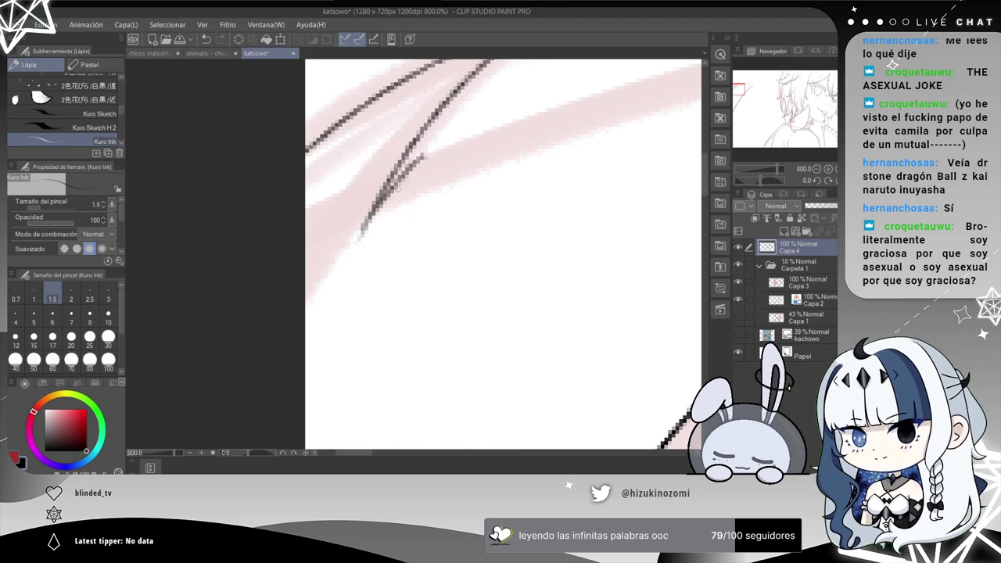
drag(426, 154, 320, 402)
key(ctrl+z)
scroll(326, 401, down, 2)
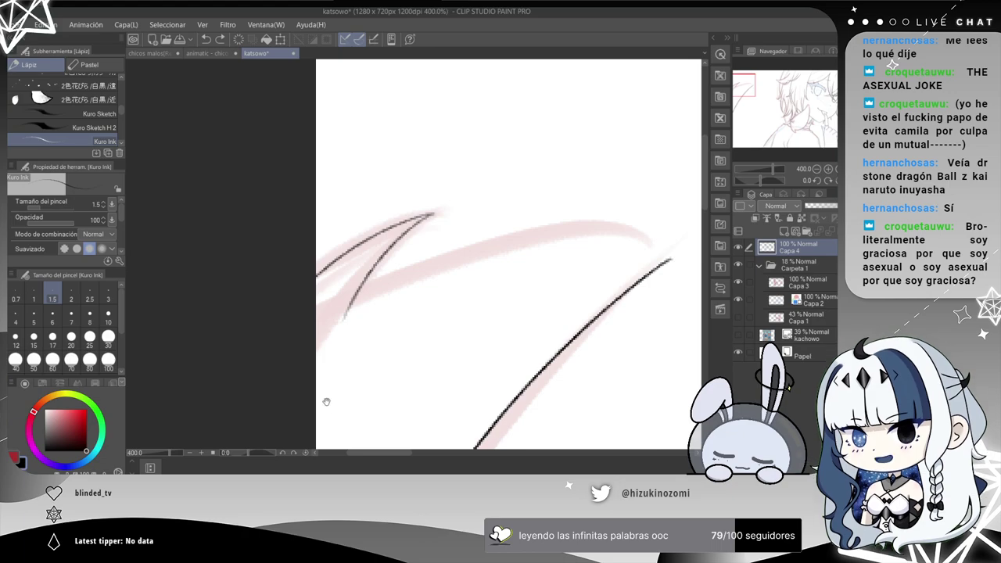
Ink a small spike beside the pointed tuft with two short strokes rising to a shared tip.
drag(439, 201, 405, 173)
scroll(452, 219, up, 2)
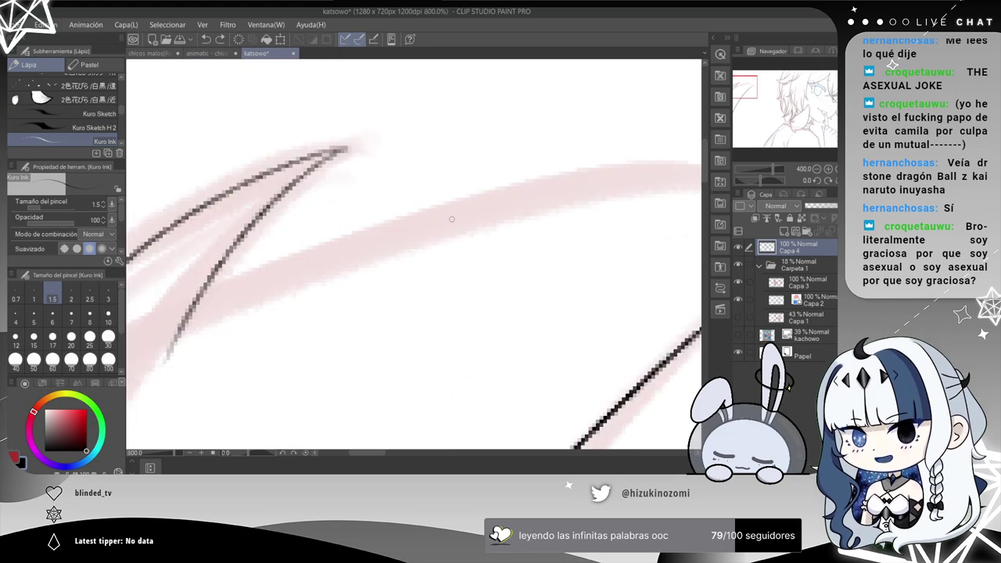
drag(204, 297, 316, 214)
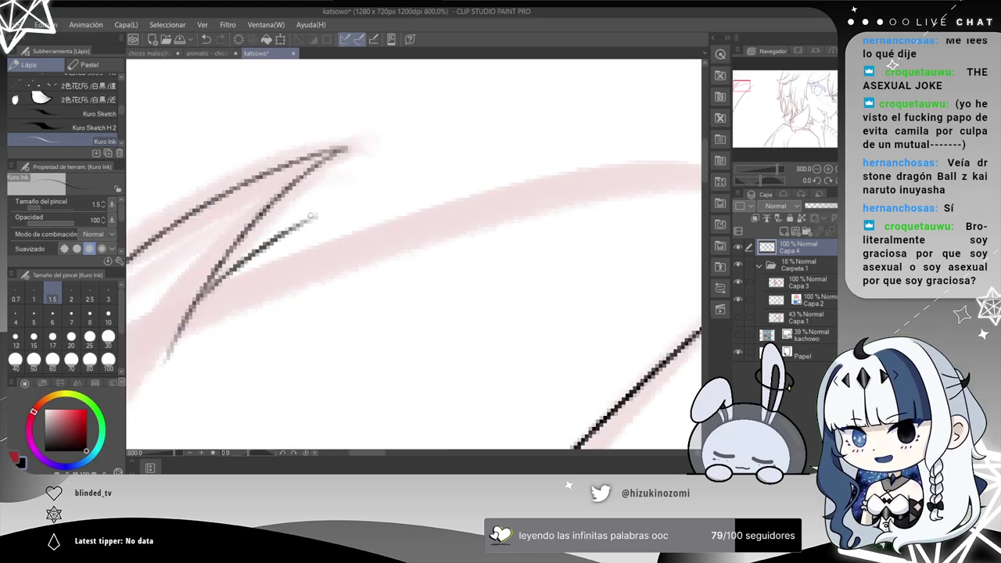
drag(229, 301, 312, 216)
drag(397, 277, 344, 254)
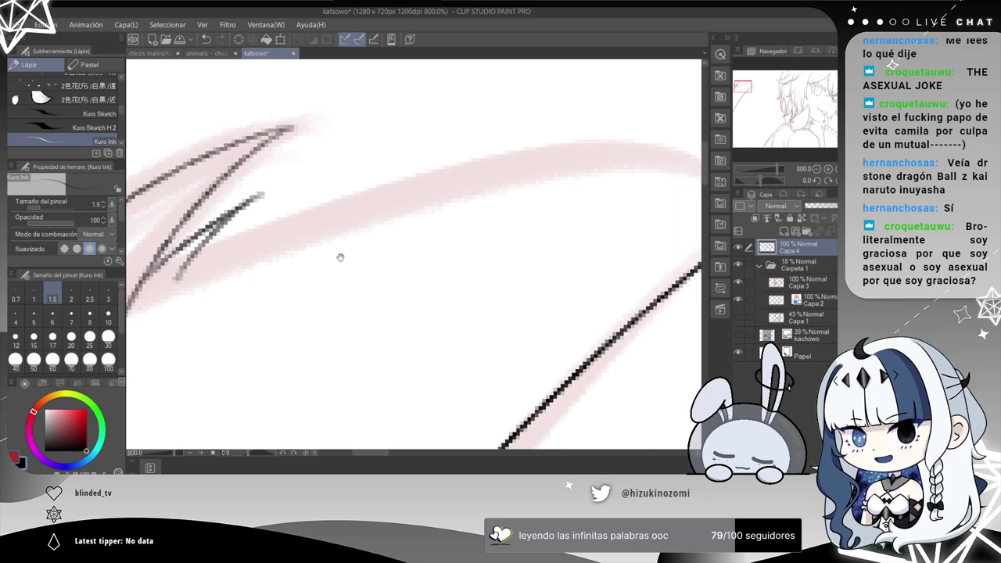
Ink the long upper curve of the large strand, starting at the small spike and arching right along the sketch.
scroll(321, 267, down, 2)
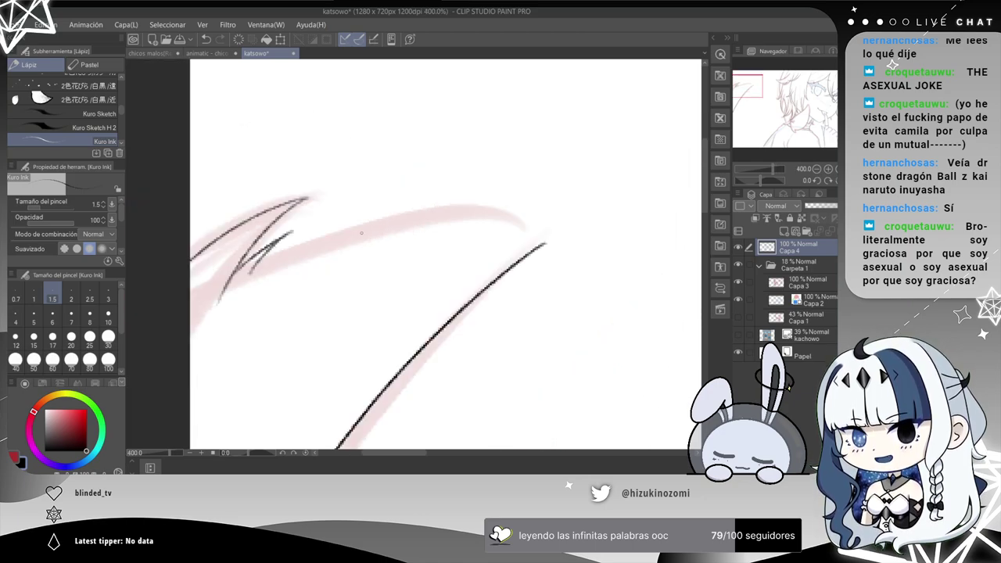
mouse_move(250, 276)
mouse_down()
mouse_move(357, 215)
mouse_move(472, 195)
mouse_up()
key(ctrl+z)
drag(249, 273, 512, 211)
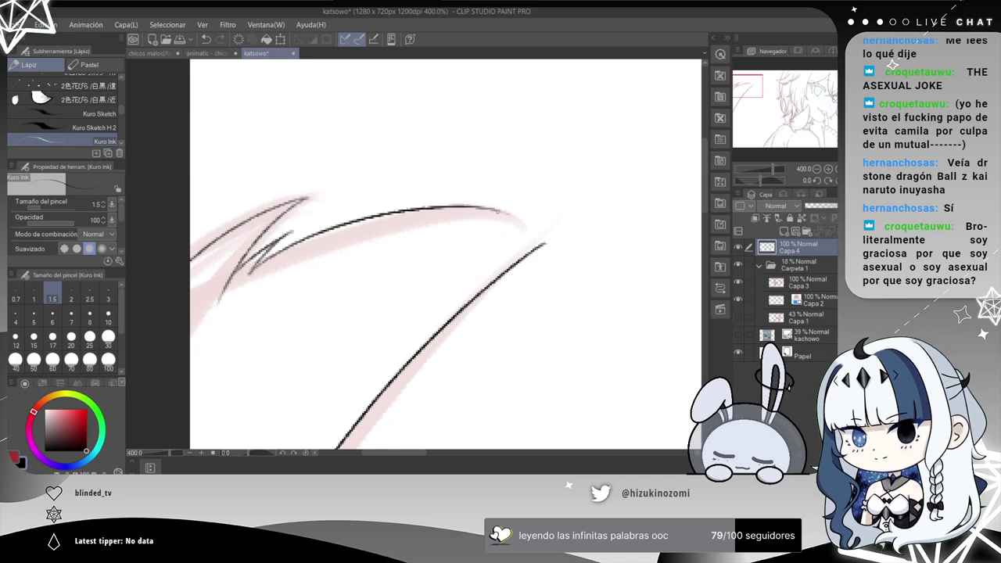
Ink the large strand's right end with a short split stroke and a curve sloping down to the tip of the diagonal edge.
scroll(494, 265, up, 2)
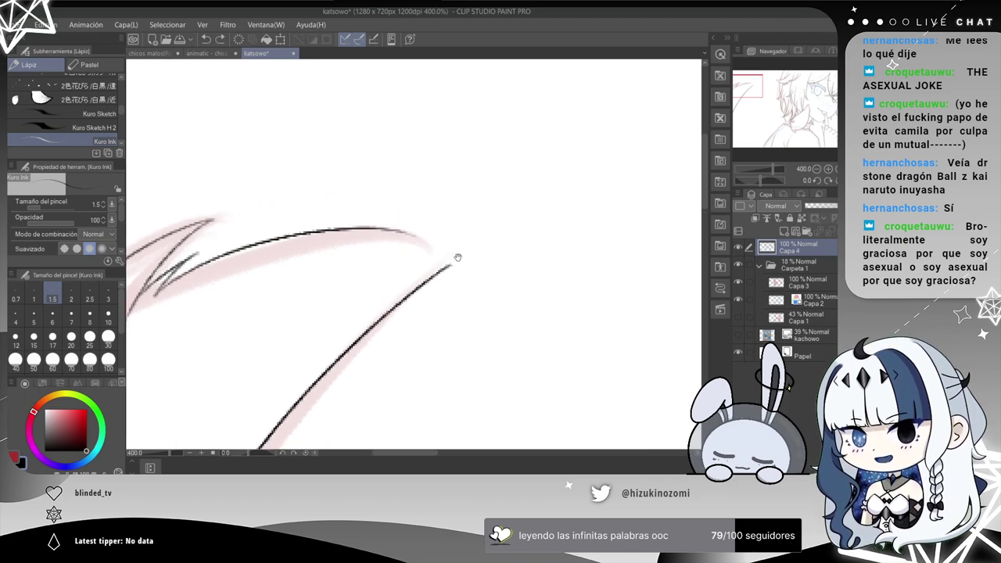
drag(370, 204, 437, 201)
key(ctrl+z)
drag(349, 201, 434, 202)
drag(353, 200, 523, 261)
key(ctrl+z)
drag(357, 205, 541, 258)
key(ctrl+z)
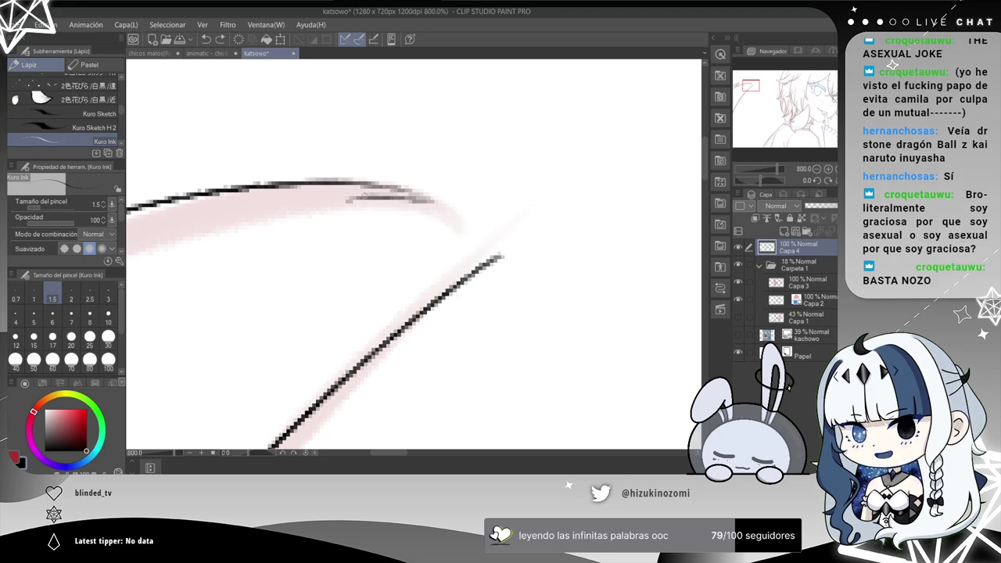
drag(349, 200, 513, 258)
scroll(497, 277, down, 4)
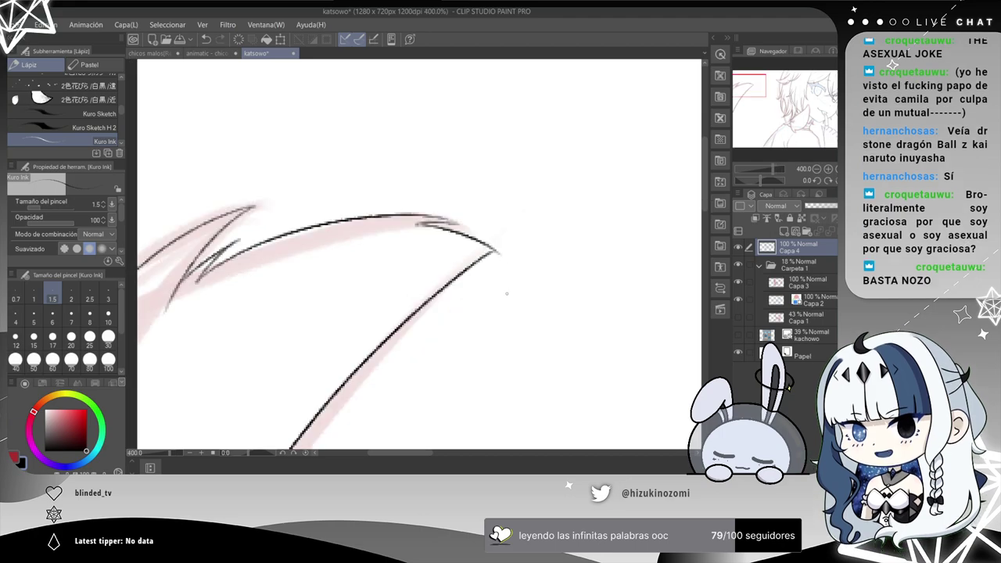
Erase the large strand's long diagonal edge with the Suave eraser at size 30.
scroll(460, 313, up, 2)
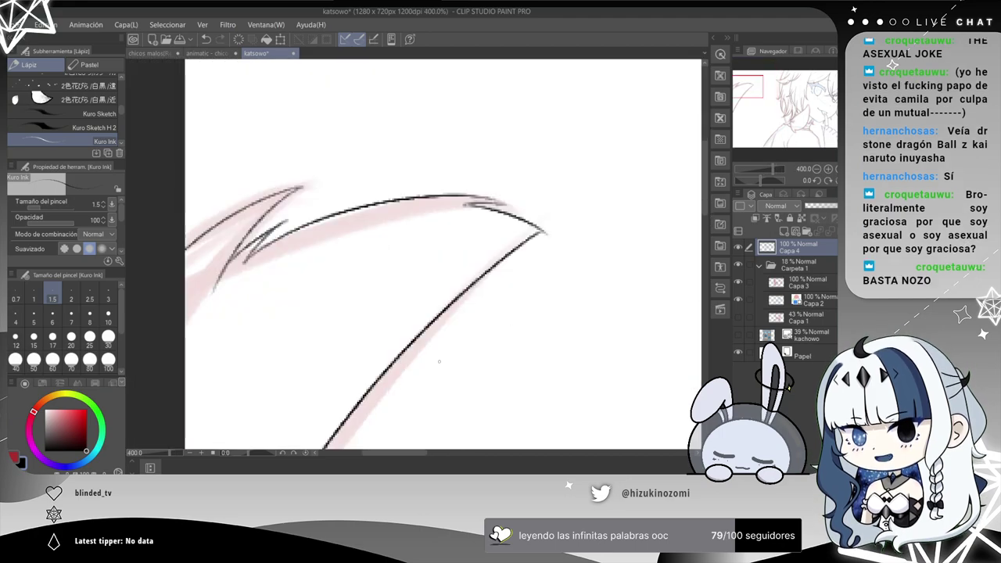
drag(453, 344, 483, 174)
scroll(398, 289, up, 2)
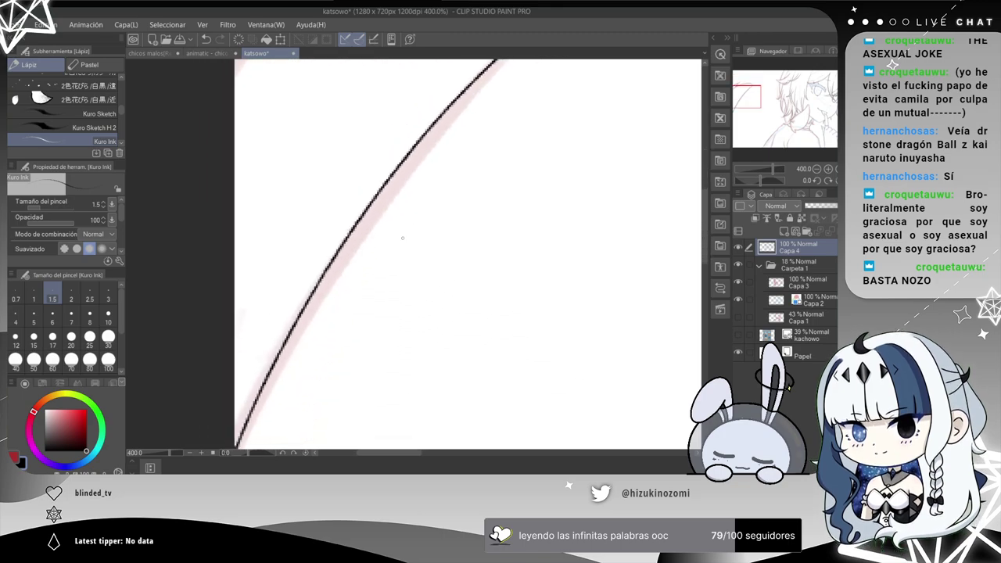
scroll(350, 286, down, 4)
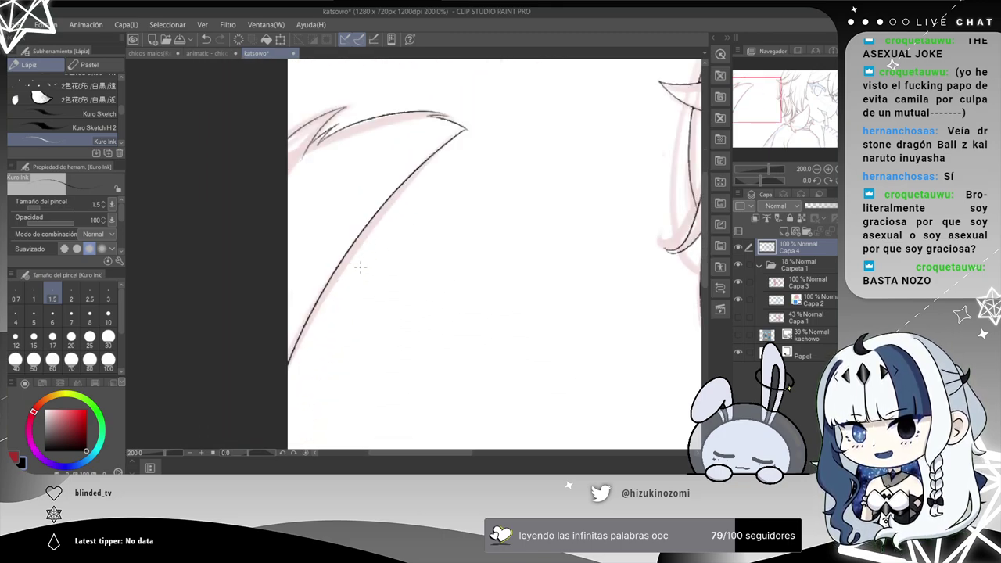
key(e)
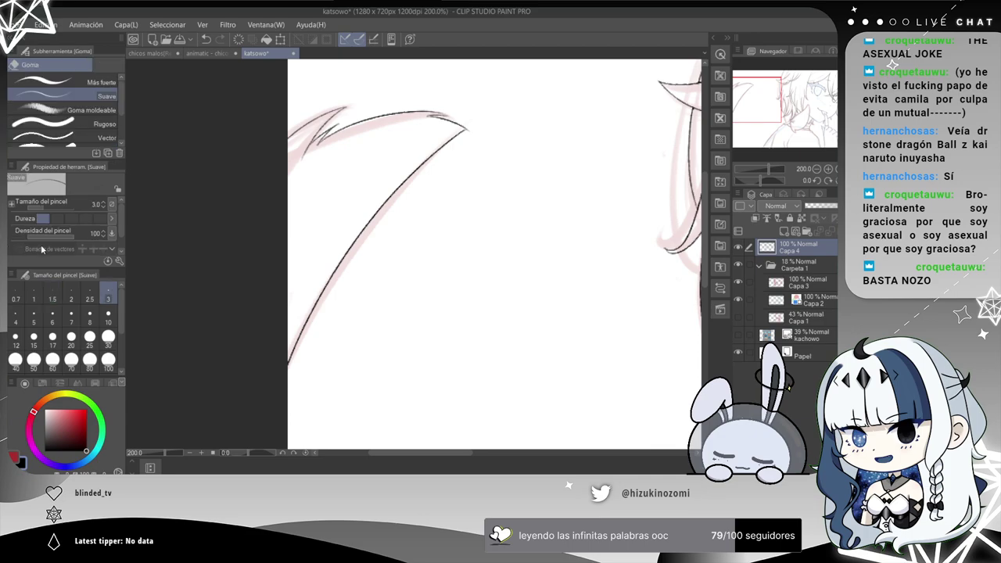
mouse_move(296, 358)
mouse_down()
mouse_move(356, 242)
mouse_move(435, 162)
mouse_up()
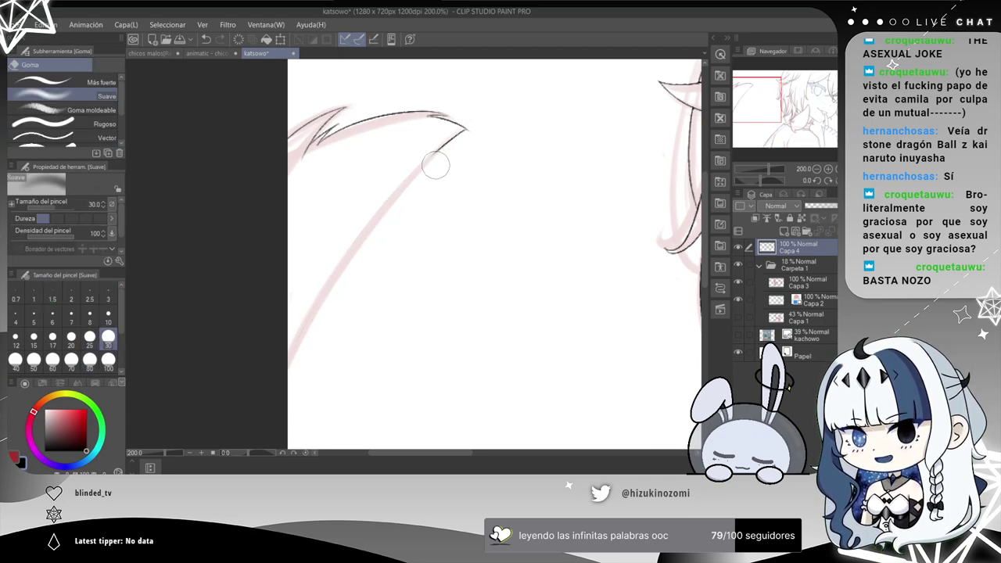
key(ctrl+z)
key(ctrl+z)
scroll(361, 250, up, 2)
drag(552, 148, 343, 359)
mouse_move(289, 281)
mouse_down()
mouse_move(296, 242)
mouse_move(341, 238)
mouse_up()
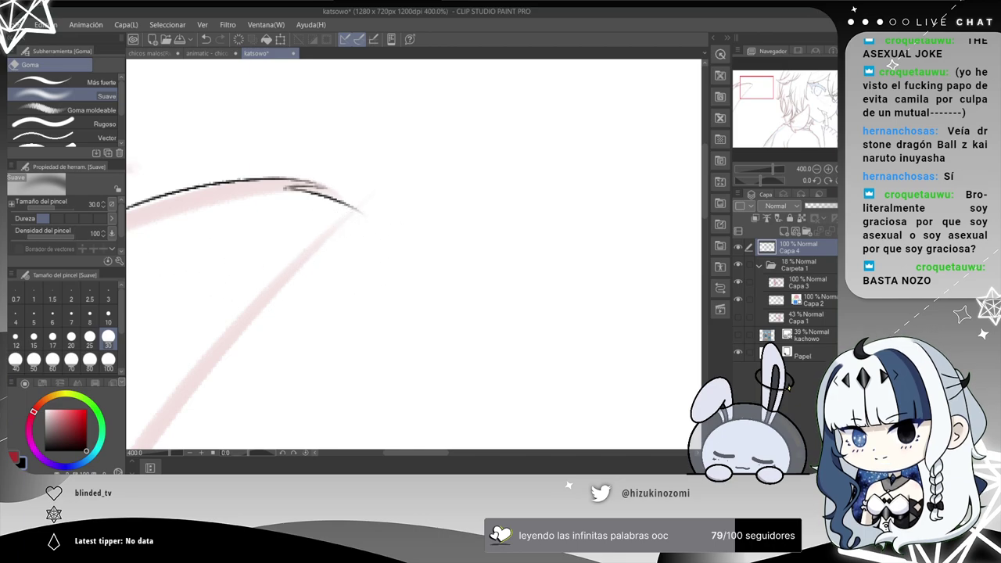
Ink a new lower edge for the large strand with Kuro Ink, curving from its right tip down and left inside the sketched diagonal.
key(p)
scroll(218, 286, down, 2)
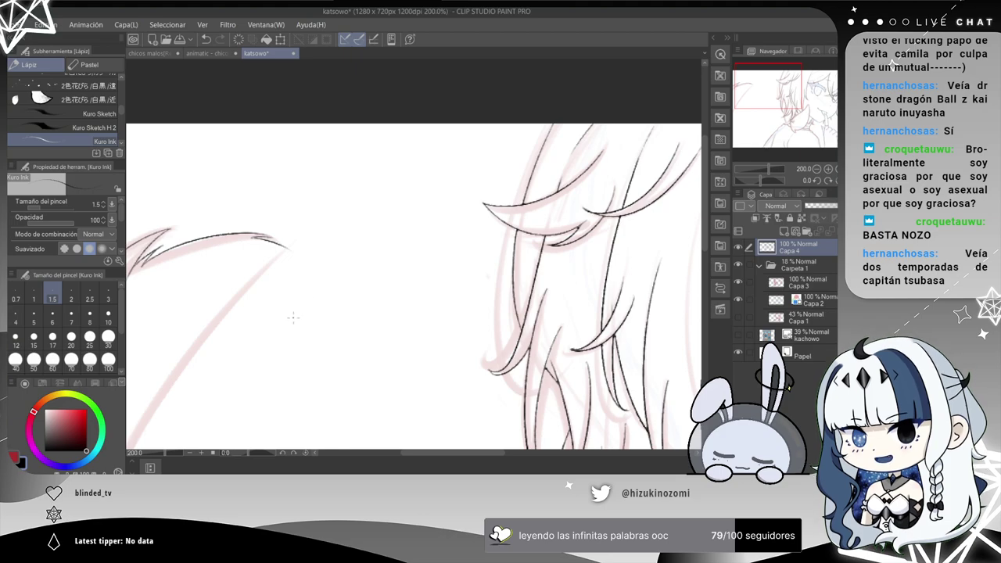
drag(297, 306, 425, 149)
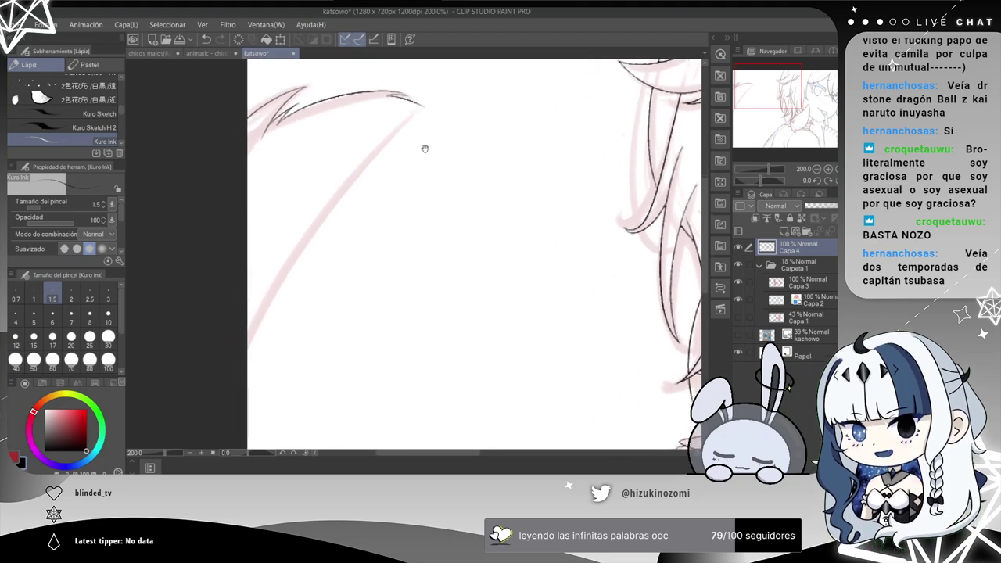
drag(419, 105, 310, 167)
key(ctrl+z)
drag(424, 106, 263, 244)
key(ctrl+z)
drag(425, 106, 279, 239)
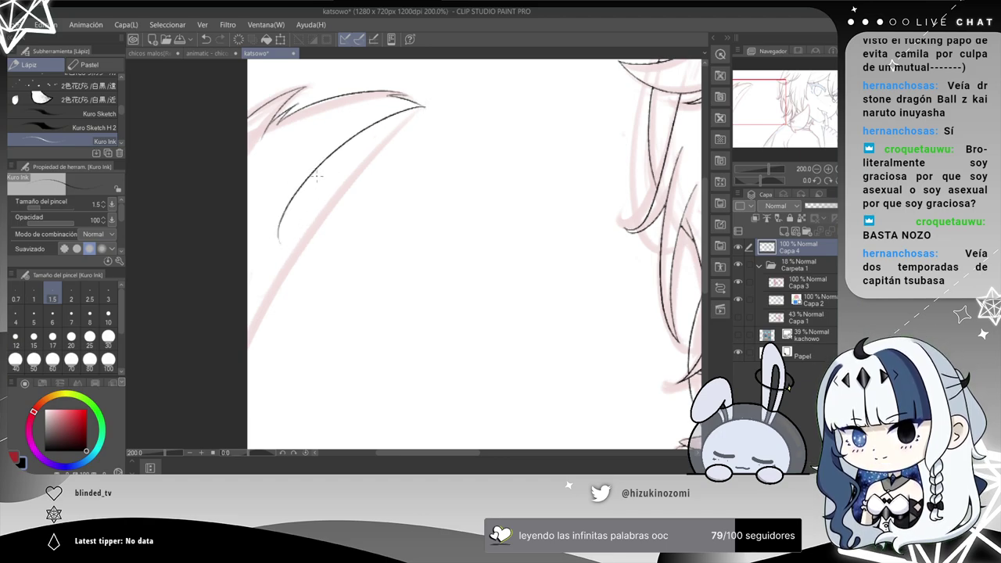
key(ctrl+z)
drag(336, 165, 272, 248)
key(ctrl+z)
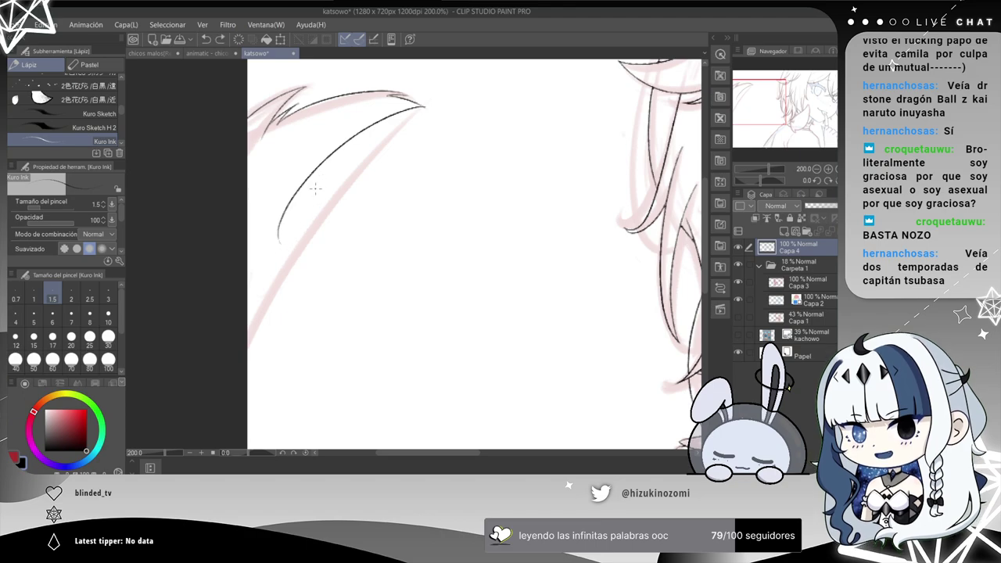
Try extending the large strand's lower edge from its middle down toward the canvas border with Kuro Ink.
drag(339, 166, 291, 211)
key(ctrl+z)
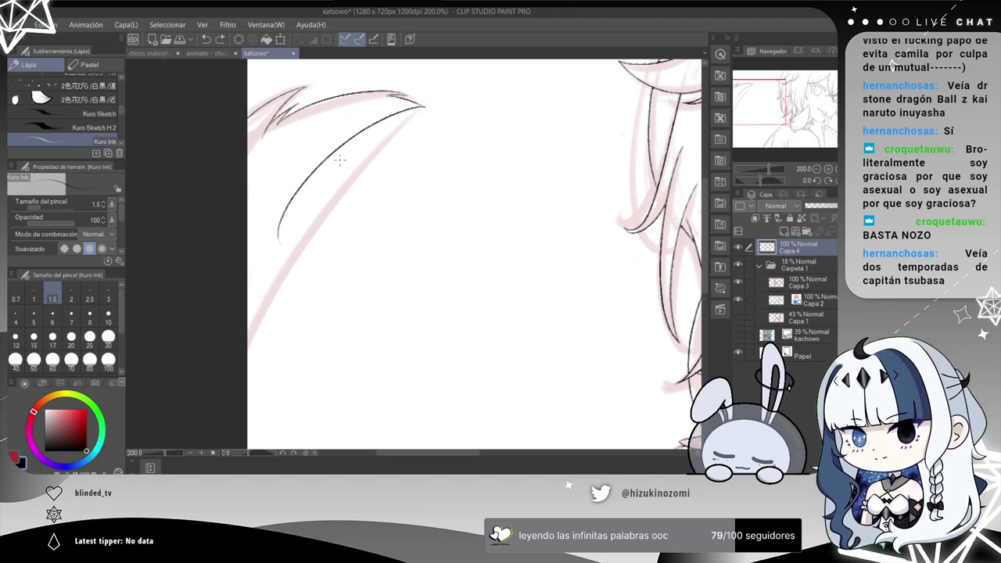
drag(340, 162, 251, 317)
Replace the strand's long lower edge with a shorter curve from the tip, adding a small notch and a lower continuation.
key(ctrl+z)
key(ctrl+z)
key(ctrl+z)
key(ctrl+z)
drag(366, 140, 258, 293)
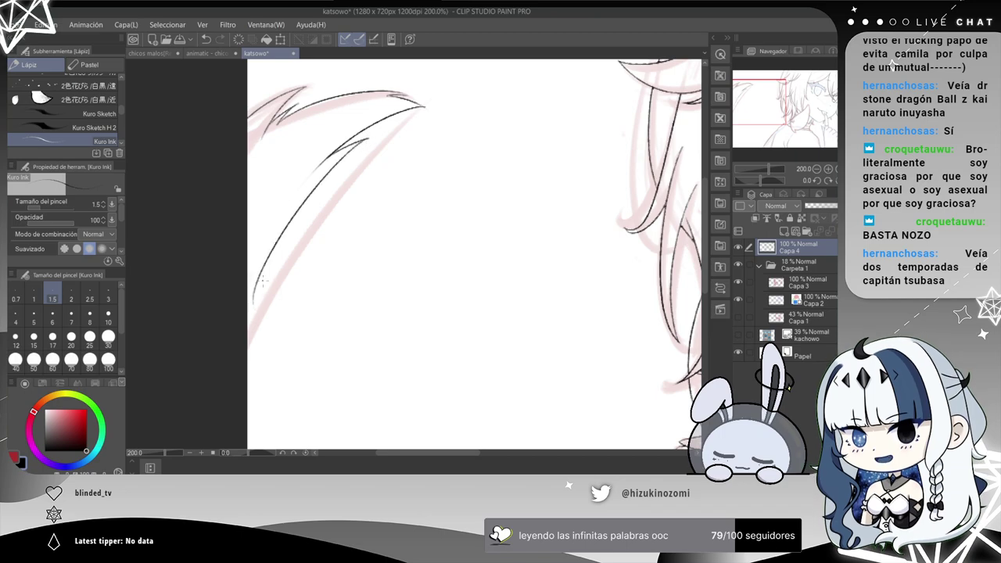
Try alternative curves continuing the lower edge from the small notch down to the canvas border.
key(ctrl+z)
drag(366, 139, 247, 263)
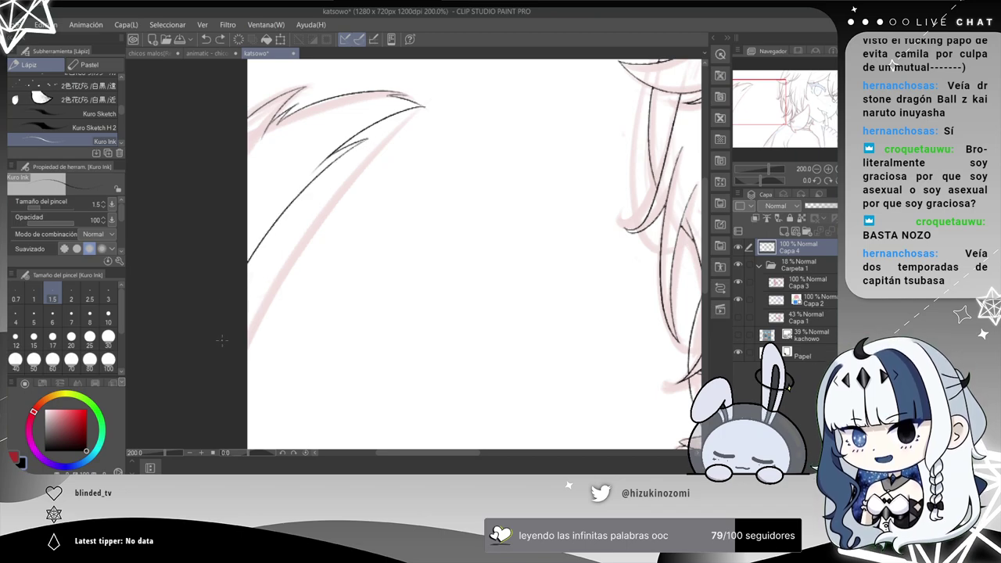
key(ctrl+z)
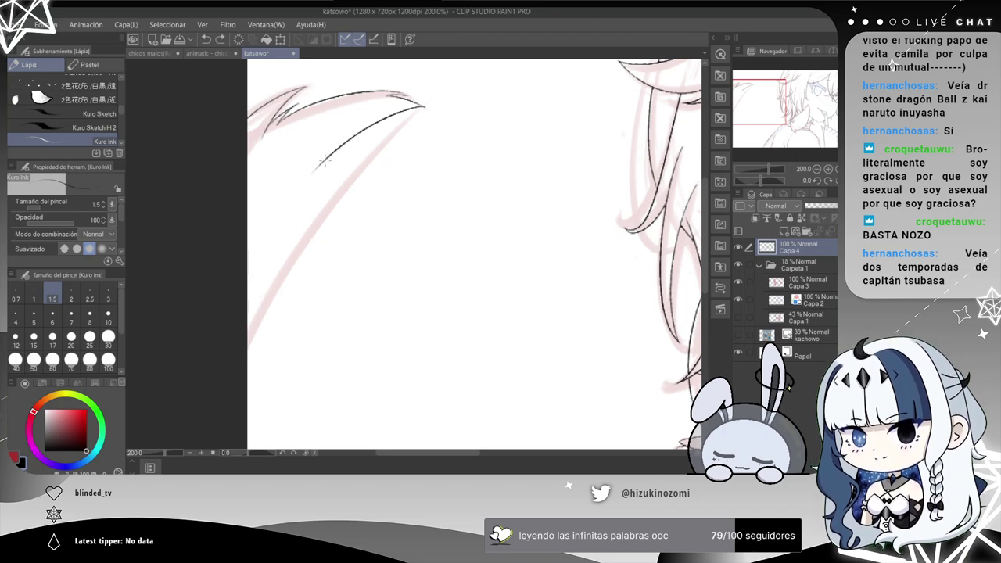
drag(352, 149, 249, 316)
key(ctrl+z)
Try a tiny touch-up stroke where the strand's short lower edge meets the small notch.
scroll(344, 168, up, 2)
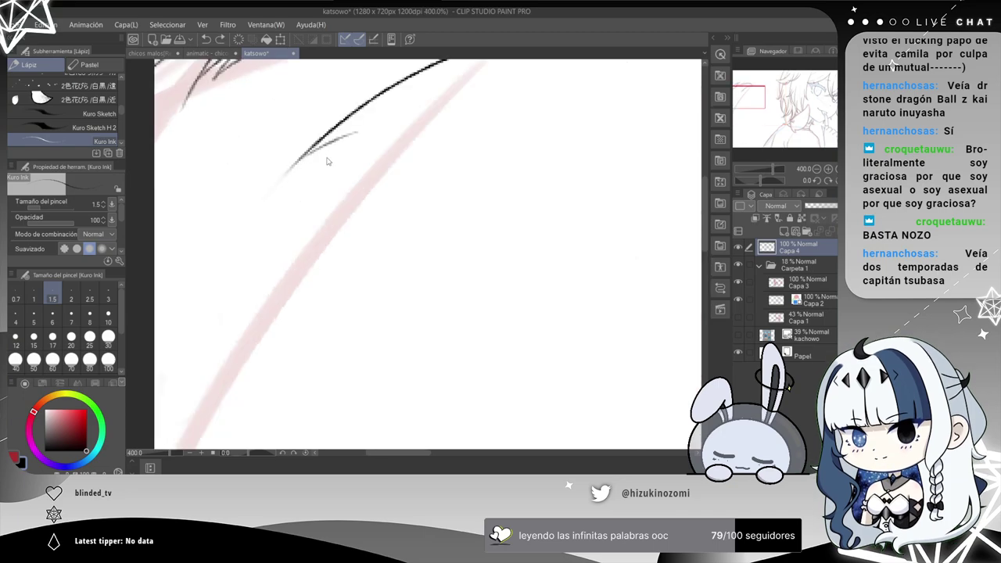
scroll(321, 144, up, 2)
mouse_move(335, 119)
mouse_down()
mouse_move(244, 169)
mouse_move(324, 126)
mouse_up()
key(ctrl+z)
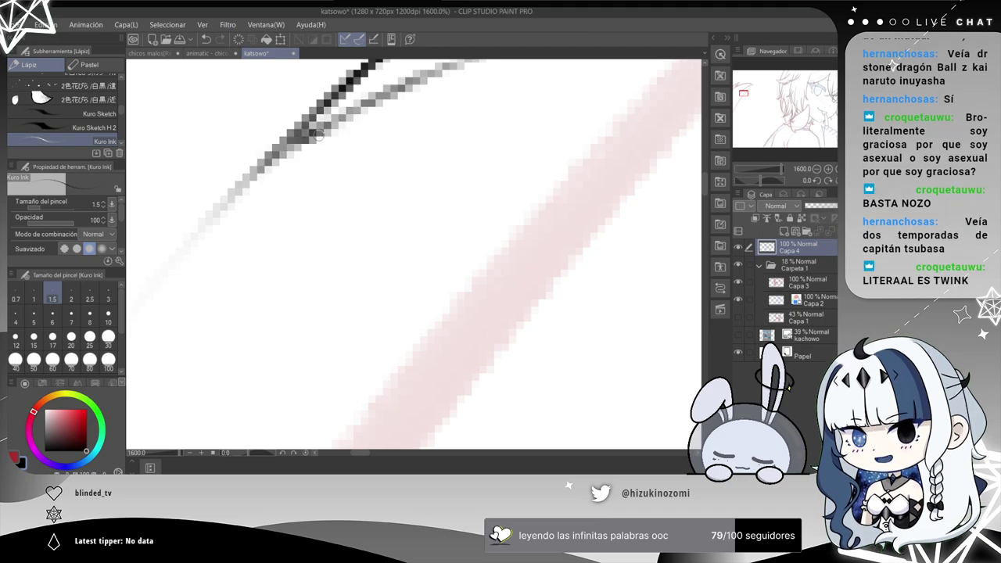
scroll(321, 141, down, 2)
scroll(320, 141, down, 1)
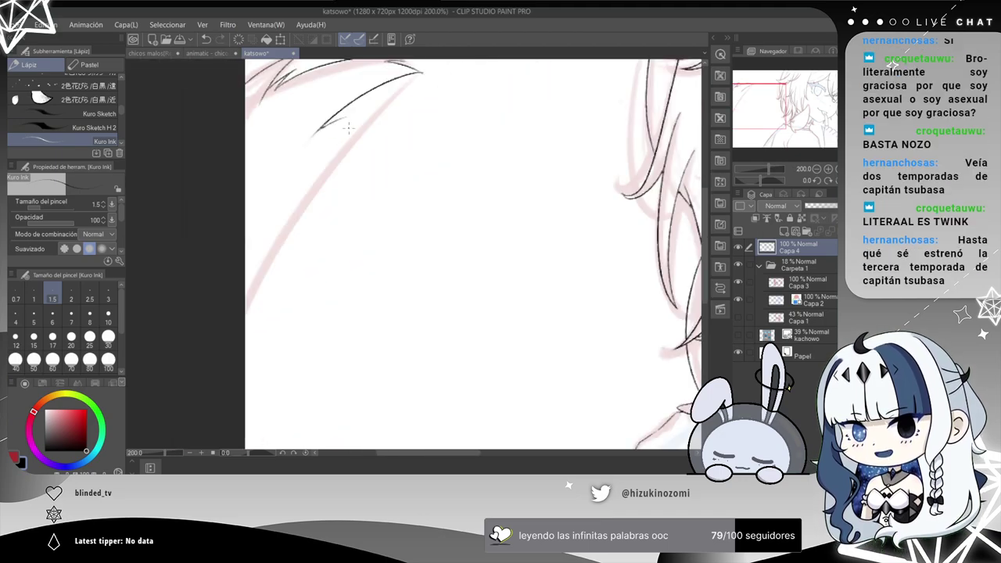
Try long strokes from the notch down past the canvas's left border, inside the sketched diagonal.
drag(344, 118, 239, 247)
scroll(334, 139, up, 1)
key(ctrl+z)
scroll(352, 119, down, 1)
mouse_move(331, 136)
mouse_down()
mouse_move(302, 196)
mouse_move(301, 234)
mouse_move(238, 338)
mouse_up()
key(ctrl+z)
key(ctrl+z)
Try re-inking the lower edge in two sections below the notch, with a second notch partway to the canvas border.
mouse_move(324, 203)
mouse_down()
mouse_move(239, 308)
mouse_move(234, 364)
mouse_up()
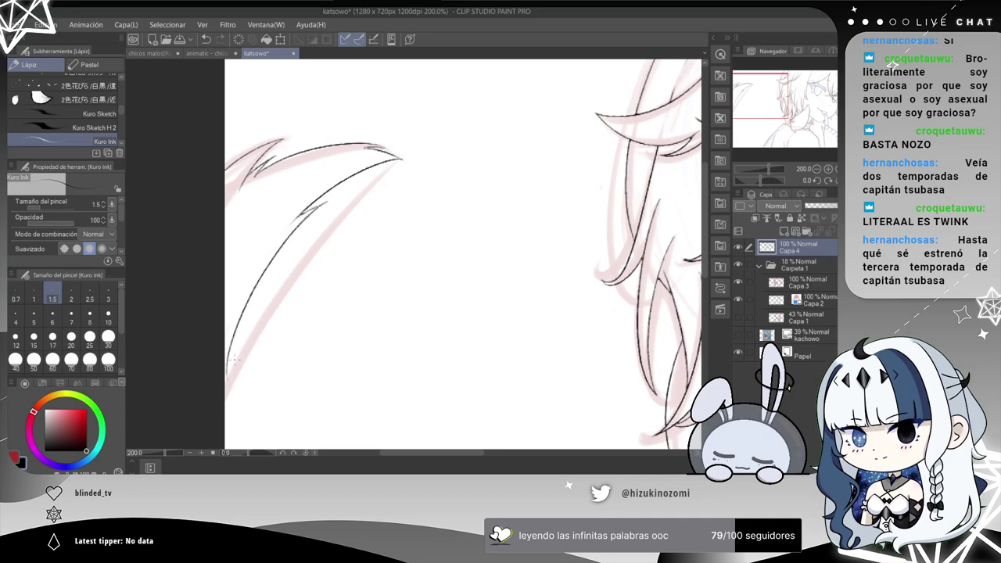
key(ctrl+z)
drag(324, 203, 239, 352)
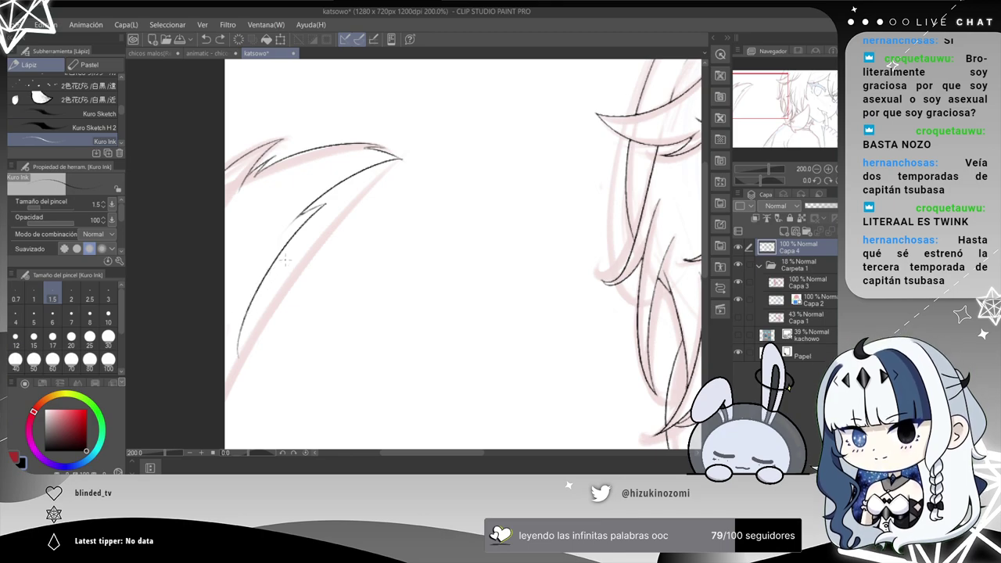
key(ctrl+z)
drag(326, 203, 227, 361)
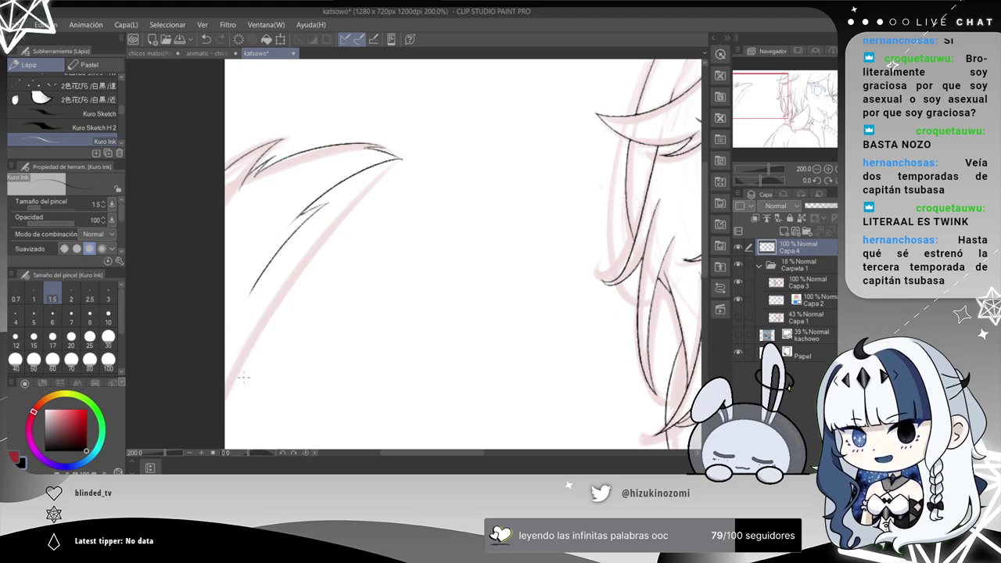
scroll(286, 277, down, 1)
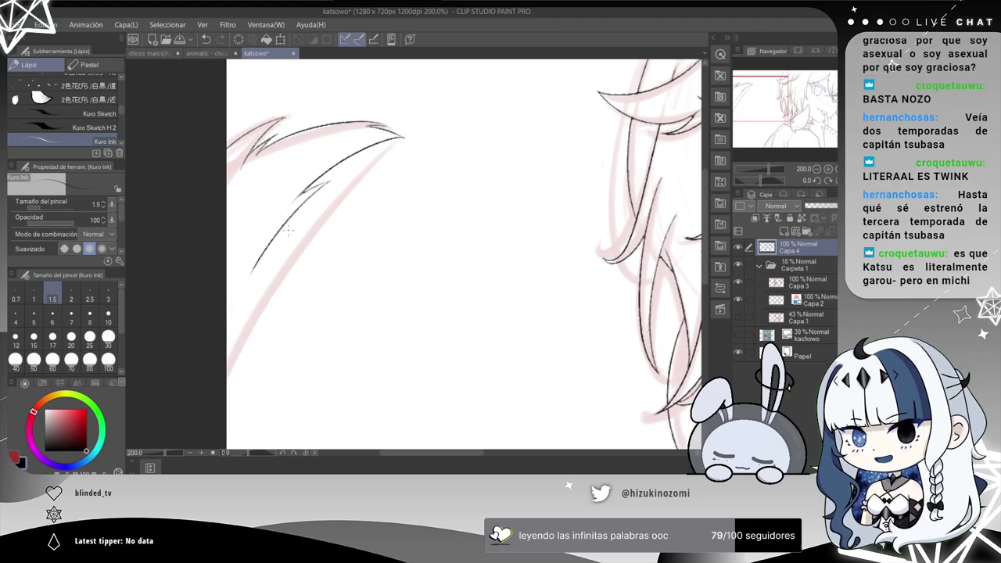
drag(298, 234, 223, 405)
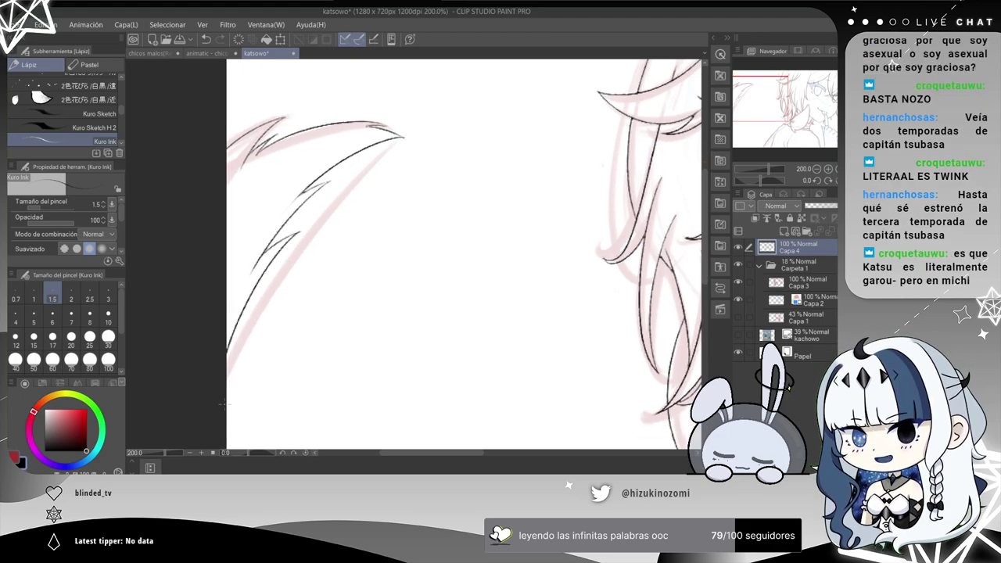
key(ctrl+z)
key(ctrl+z)
key(ctrl+z)
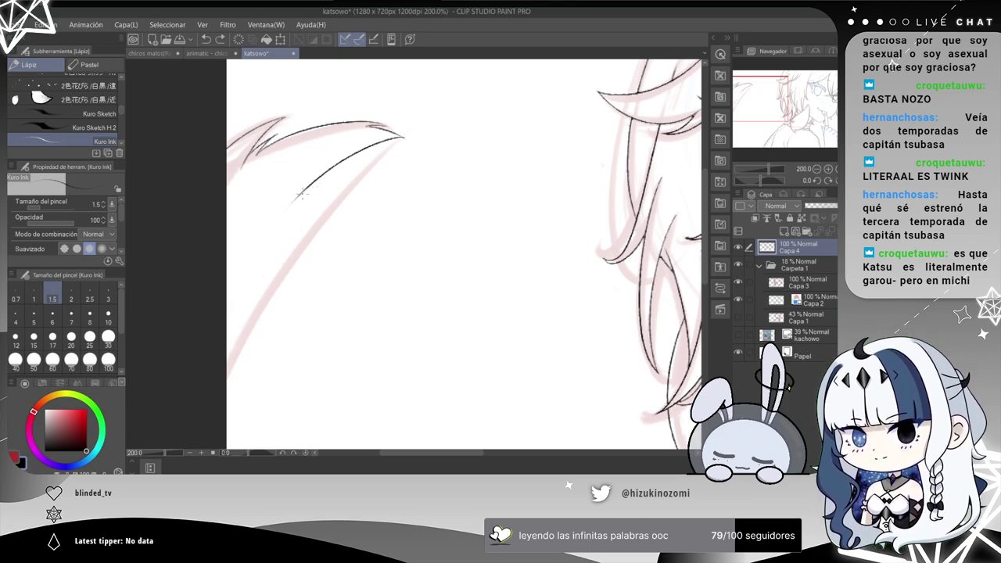
Try continuing the short lower edge as one wide sweeping curve without a notch.
drag(306, 183, 285, 285)
key(ctrl+z)
drag(308, 180, 296, 437)
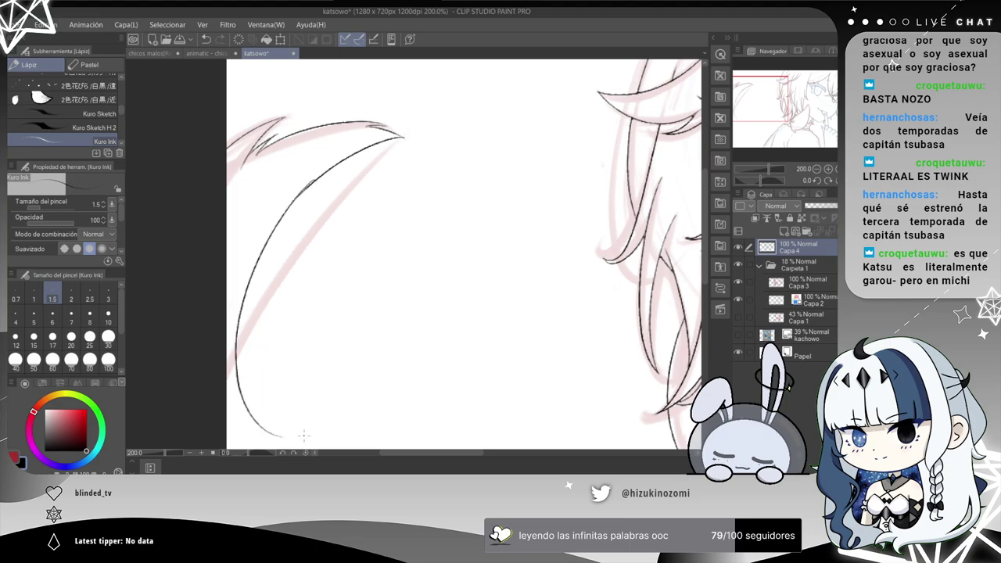
key(ctrl+z)
Try adding a wider notch and curving the lower edge from its point down to the sketched diagonal.
drag(321, 187, 255, 416)
key(ctrl+z)
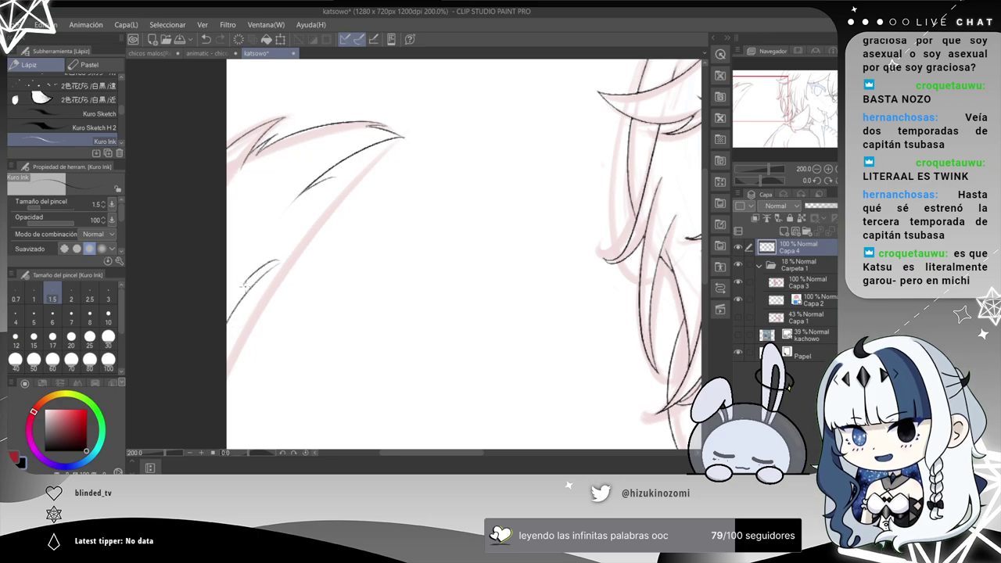
drag(334, 179, 248, 349)
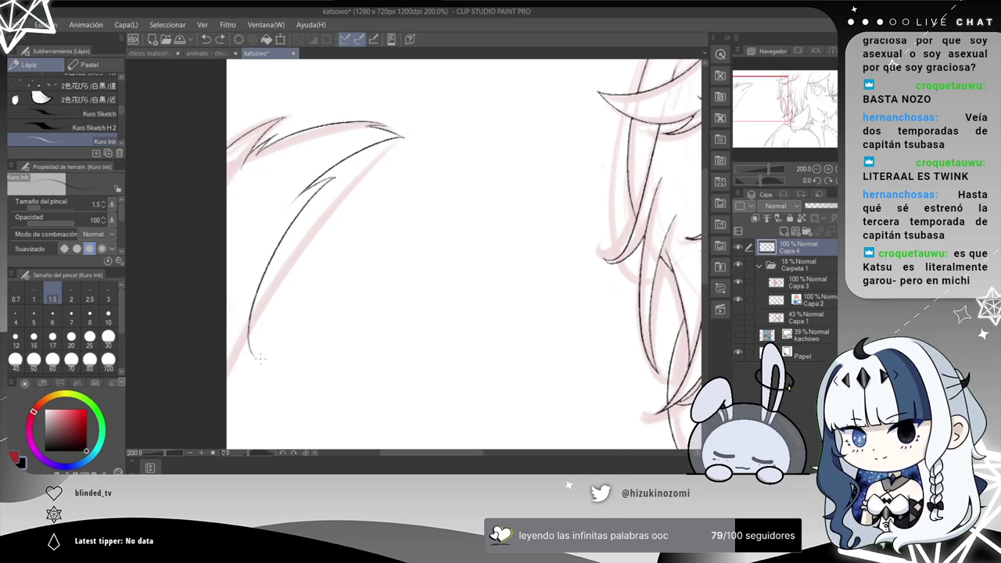
key(ctrl+z)
drag(327, 185, 237, 356)
key(ctrl+z)
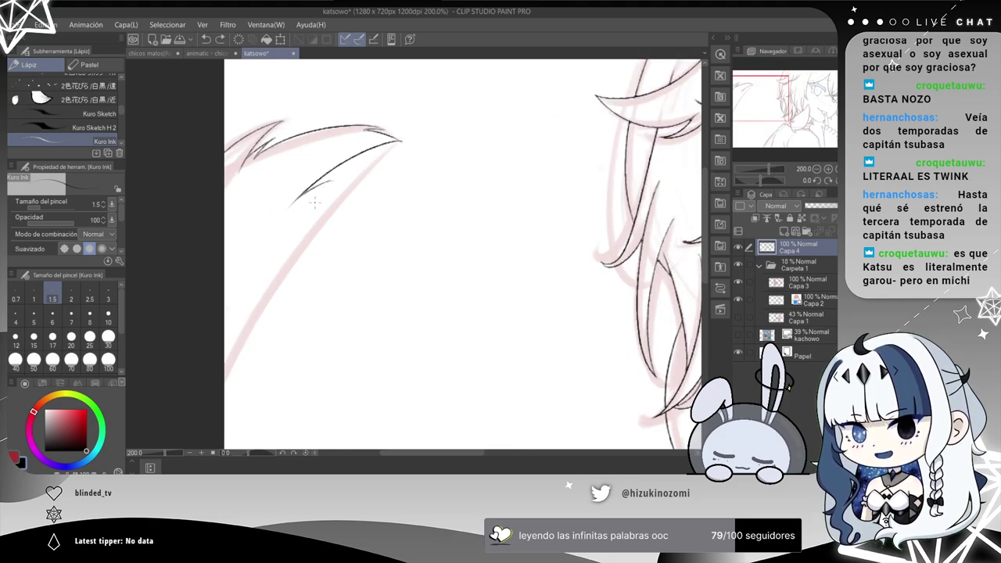
Try inking a curve from the notch down to the diagonal sketch line, with a second spike along its lower part.
drag(332, 181, 251, 327)
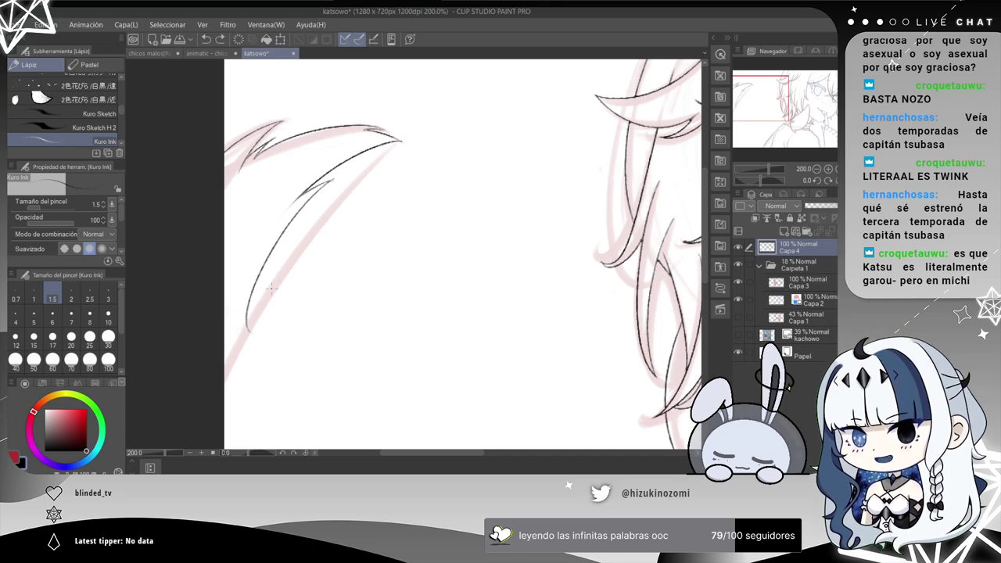
scroll(284, 254, up, 2)
drag(278, 264, 211, 372)
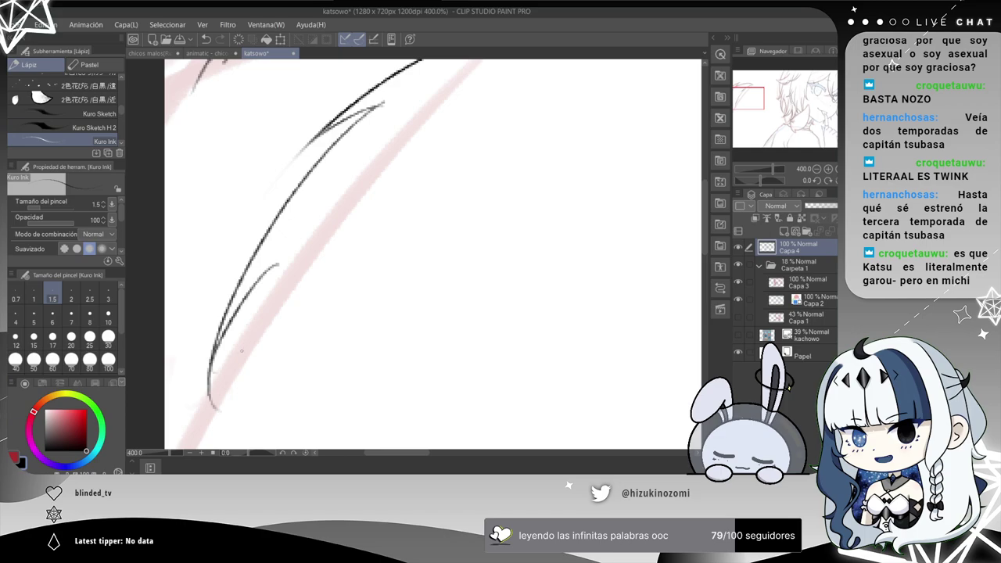
scroll(255, 300, down, 2)
key(ctrl+z)
key(ctrl+z)
key(ctrl+z)
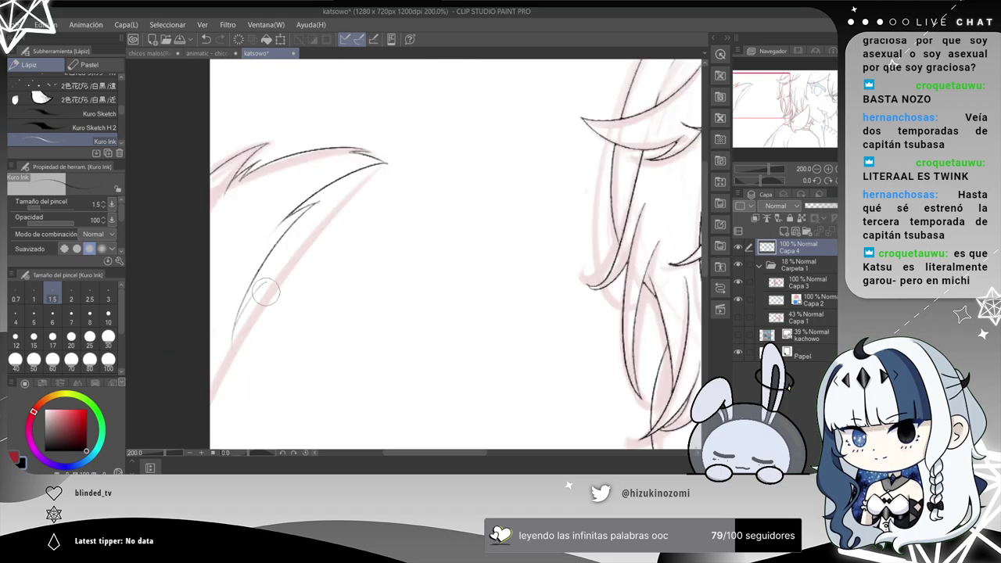
Try a shorter section below the first notch, with a small second spike and a final edge reaching the canvas border.
scroll(271, 344, up, 2)
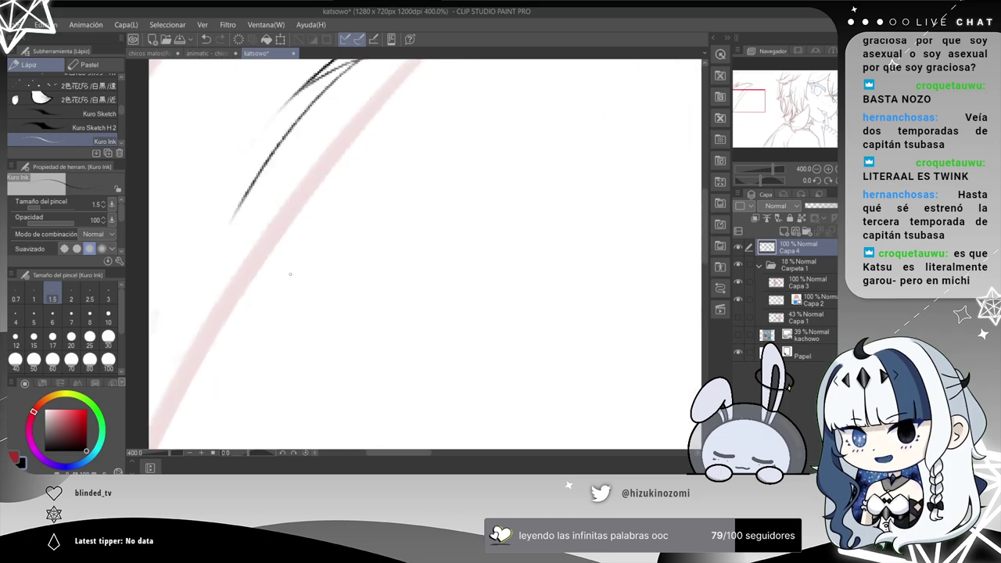
scroll(291, 278, down, 2)
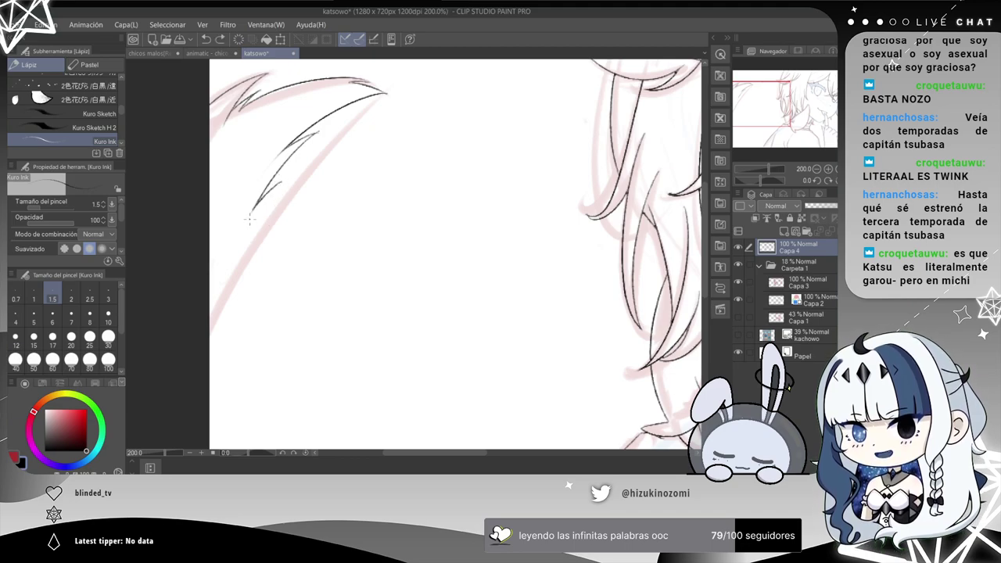
mouse_move(281, 181)
mouse_down()
mouse_move(208, 324)
mouse_move(212, 352)
mouse_up()
scroll(212, 348, down, 1)
key(ctrl+z)
key(ctrl+z)
Try redrawing the short second spike at the lower end of the strand's middle section.
mouse_move(255, 207)
mouse_down()
mouse_move(303, 166)
mouse_move(201, 239)
mouse_up()
scroll(305, 176, up, 2)
key(ctrl+z)
drag(279, 169, 213, 242)
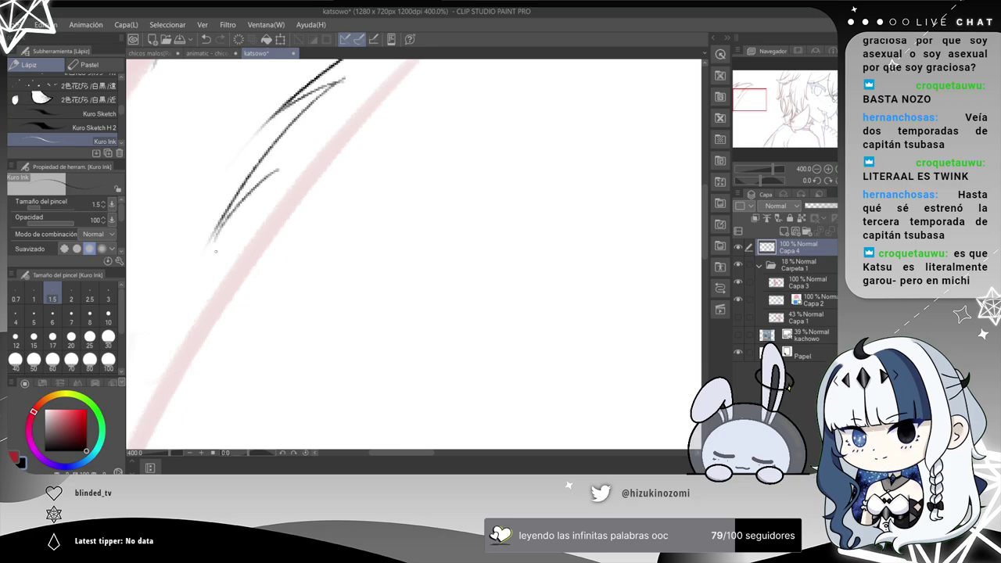
key(ctrl+z)
key(ctrl+z)
Ink a longer second spike reaching the sketched diagonal and a final edge curving down past the canvas's left border.
drag(293, 163, 215, 232)
key(ctrl+z)
drag(304, 158, 210, 252)
key(ctrl+z)
drag(319, 154, 213, 235)
scroll(298, 175, down, 2)
mouse_move(309, 163)
mouse_down()
mouse_move(208, 321)
mouse_move(229, 378)
mouse_up()
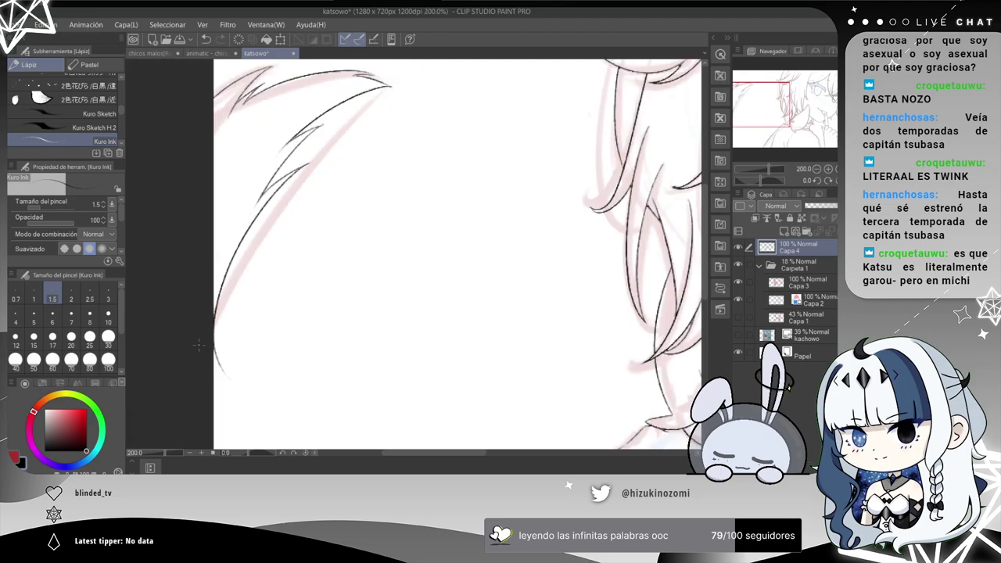
Erase the tail of the final edge that curls back in below the sketch at the canvas's left border.
scroll(257, 337, down, 1)
scroll(242, 310, up, 1)
key(e)
drag(231, 386, 218, 366)
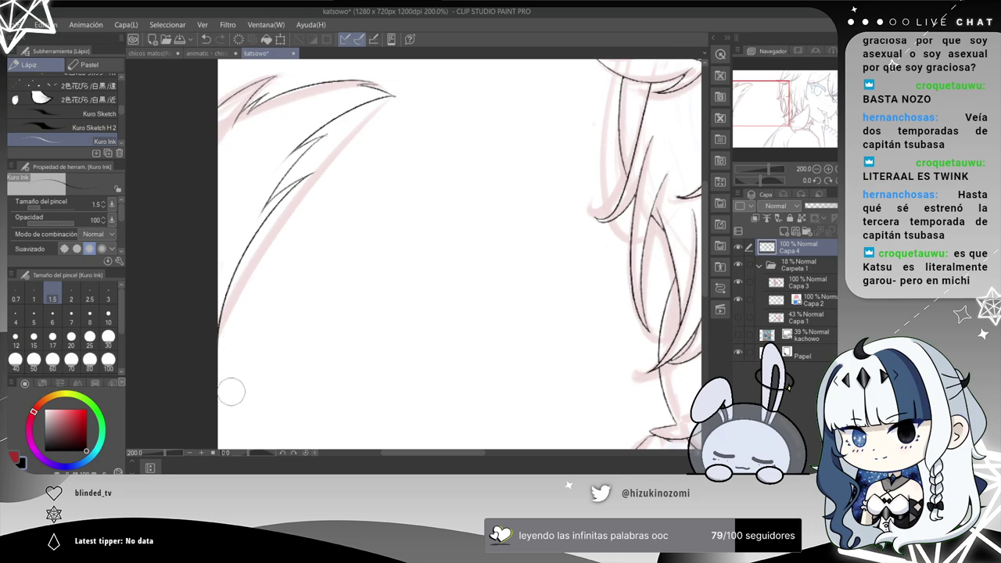
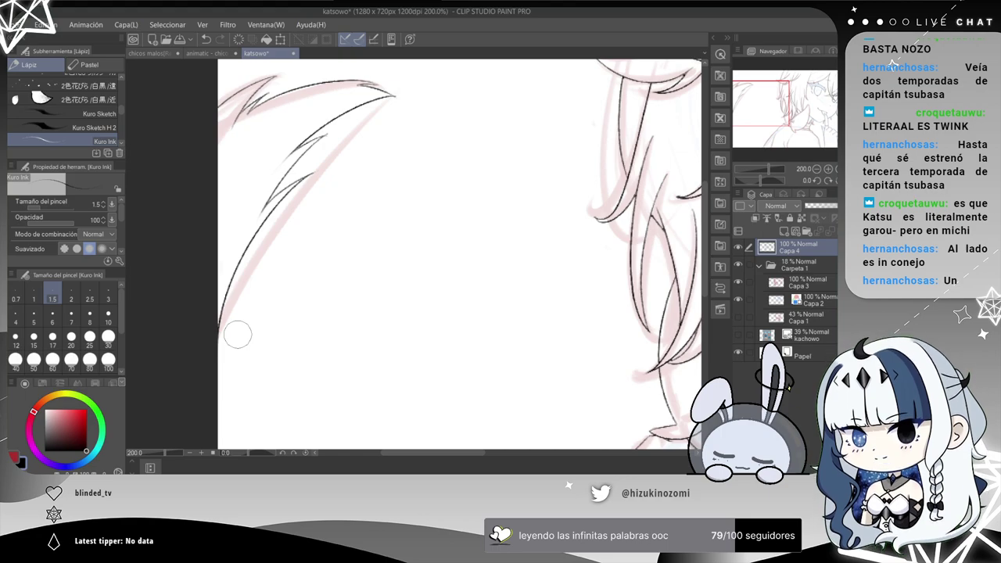
Hide the sketch folder Carpeta 1 and review the clean line art of the whole drawing.
scroll(237, 335, down, 3)
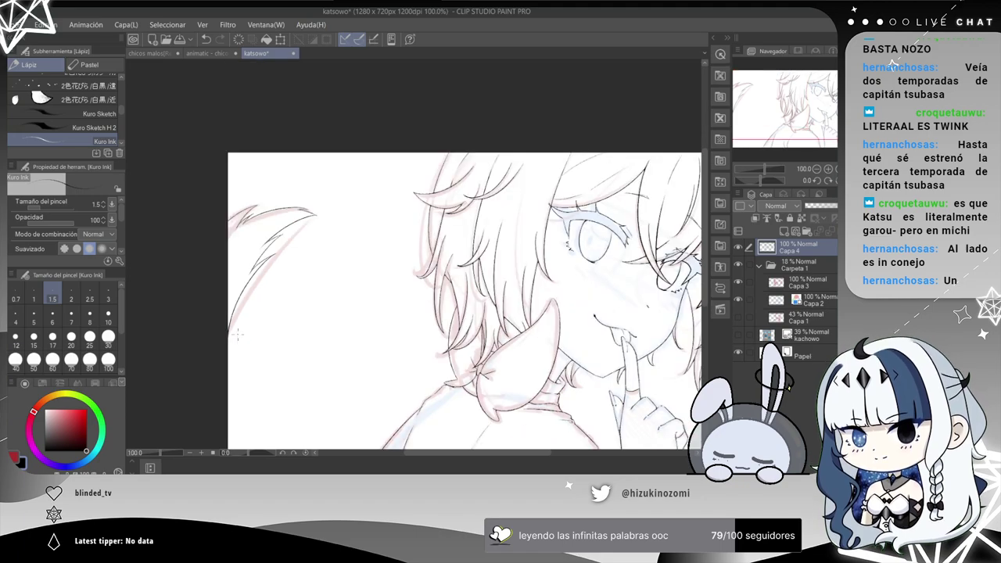
scroll(238, 335, down, 1)
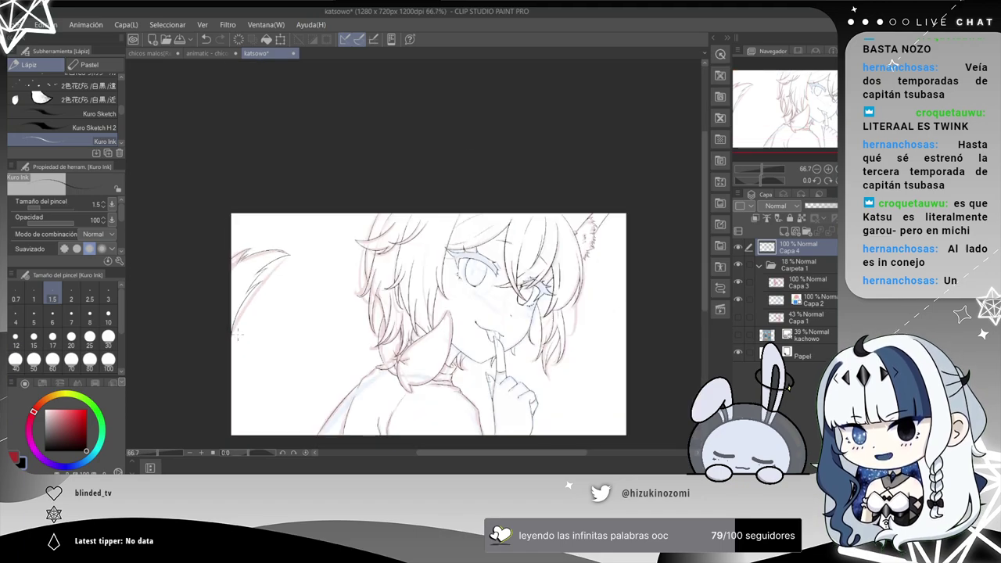
drag(238, 335, 213, 303)
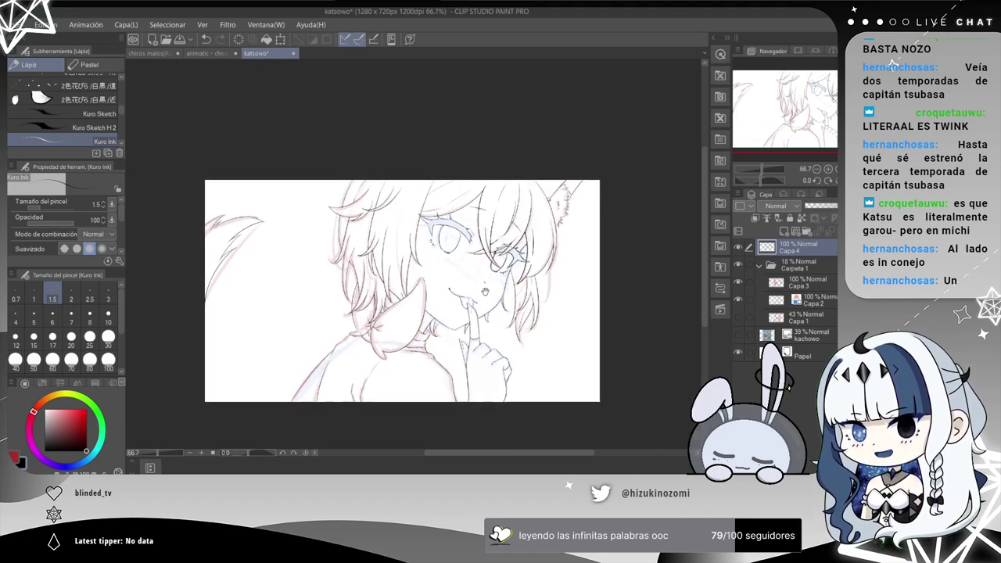
click(738, 282)
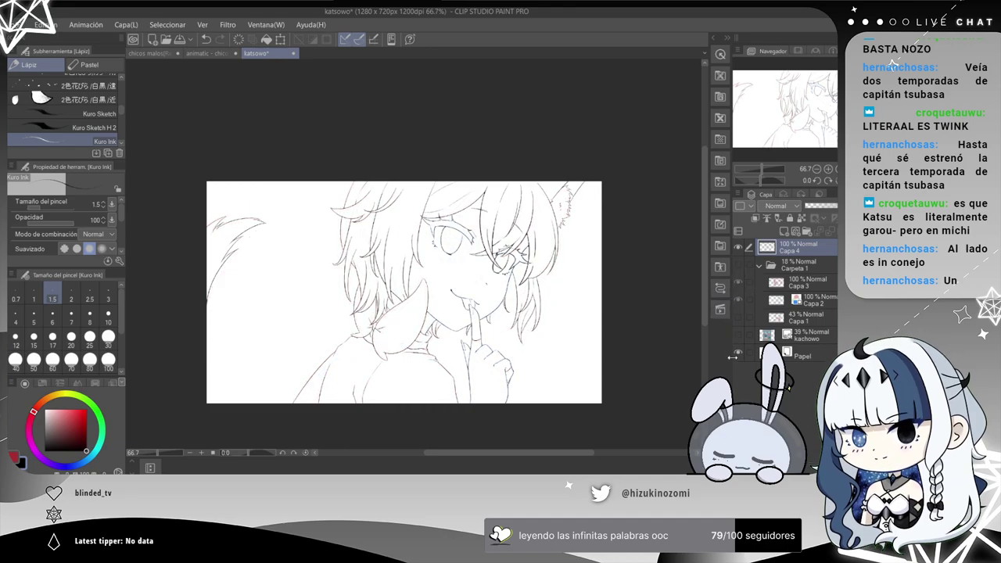
key(ctrl+minus)
key(ctrl+plus)
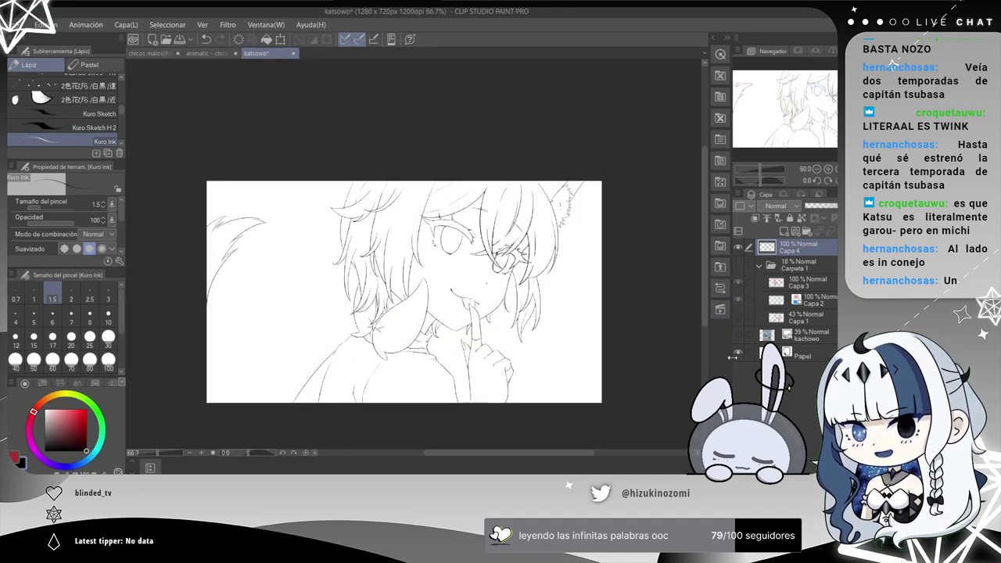
key(ctrl+alt+0)
drag(243, 243, 298, 209)
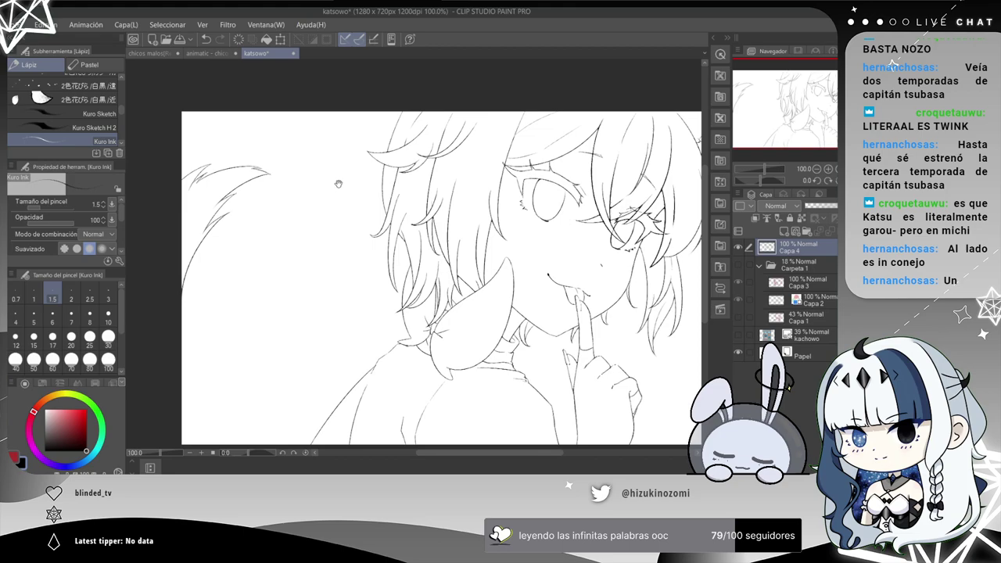
Undo the strand's notched lower sections, back to the short lower edge at its tip.
key(ctrl+z)
key(ctrl+z)
key(ctrl+z)
scroll(338, 183, up, 1)
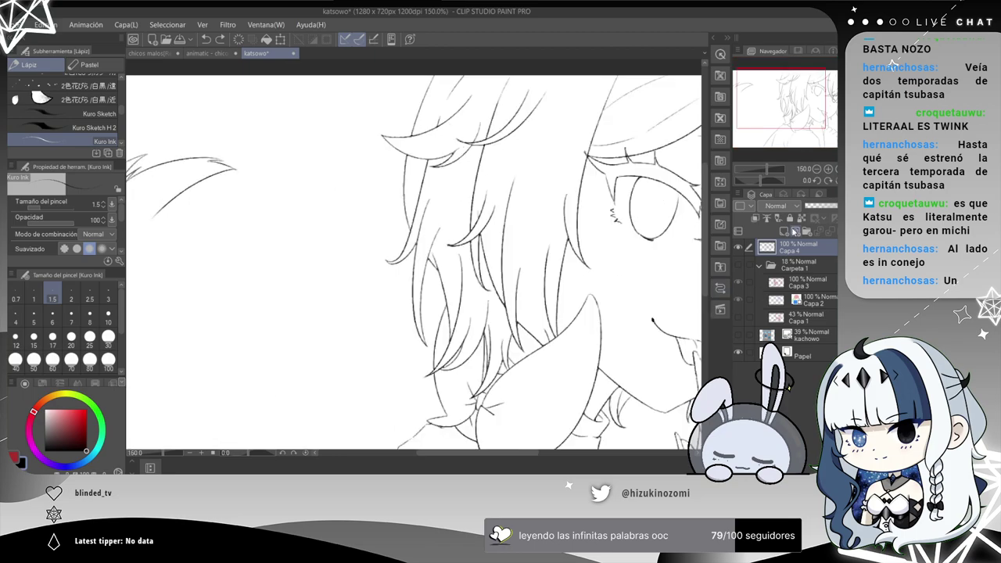
Try adding a new layer above Capa 4 for the strand's lower edge.
click(796, 233)
drag(245, 284, 391, 206)
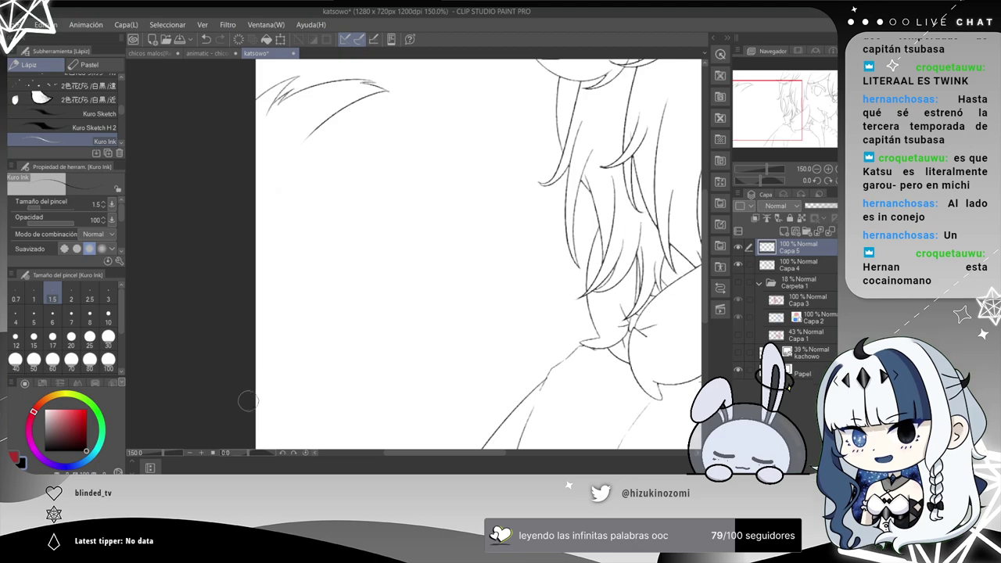
key(ctrl+z)
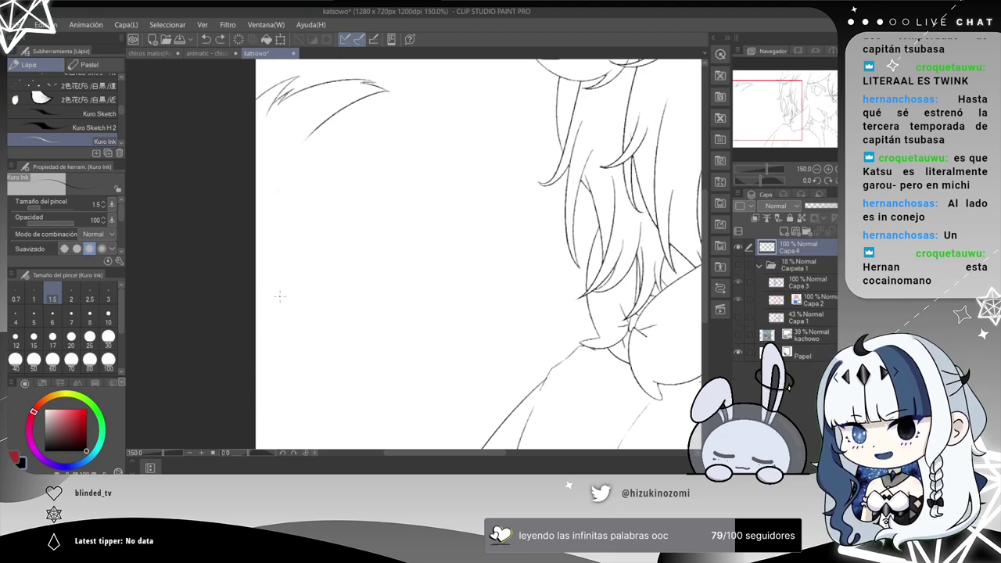
Restore the new layer above Capa 4 and ink a long curve extending the strand's lower edge down to the canvas border.
key(ctrl+y)
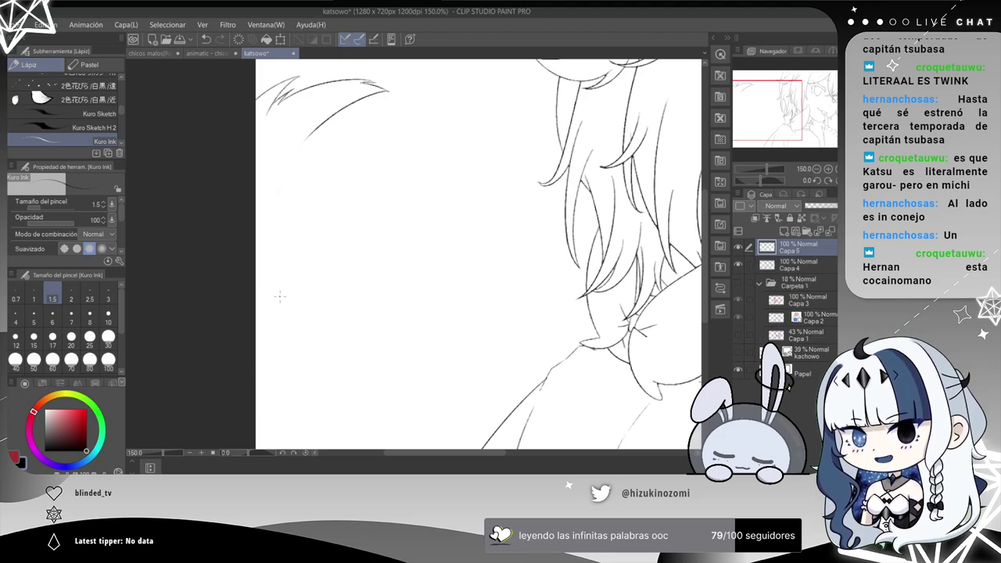
drag(237, 228, 291, 280)
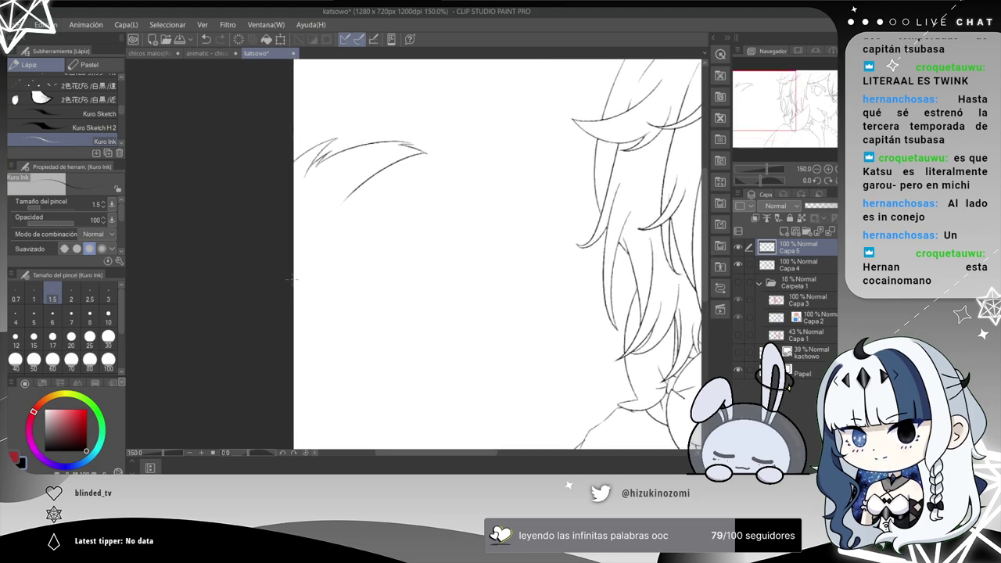
scroll(292, 279, up, 1)
mouse_move(358, 257)
mouse_down()
mouse_move(366, 225)
mouse_move(391, 201)
mouse_move(377, 362)
mouse_move(377, 353)
mouse_up()
scroll(391, 201, up, 1)
mouse_move(395, 196)
mouse_down()
mouse_move(252, 391)
mouse_move(229, 453)
mouse_up()
key(ctrl+minus)
key(ctrl+z)
mouse_move(414, 212)
mouse_down()
mouse_move(382, 257)
mouse_move(328, 450)
mouse_up()
key(ctrl+z)
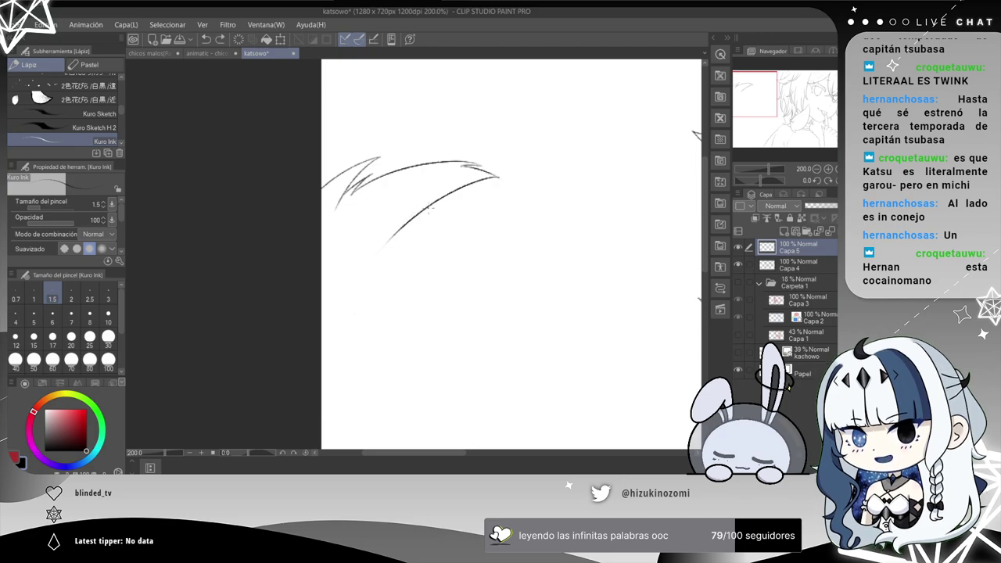
drag(417, 212, 321, 353)
Lower the opacity of Capa 5 to 55% as a guide and add a new layer above it.
scroll(426, 232, down, 1)
scroll(426, 232, up, 1)
scroll(442, 234, up, 2)
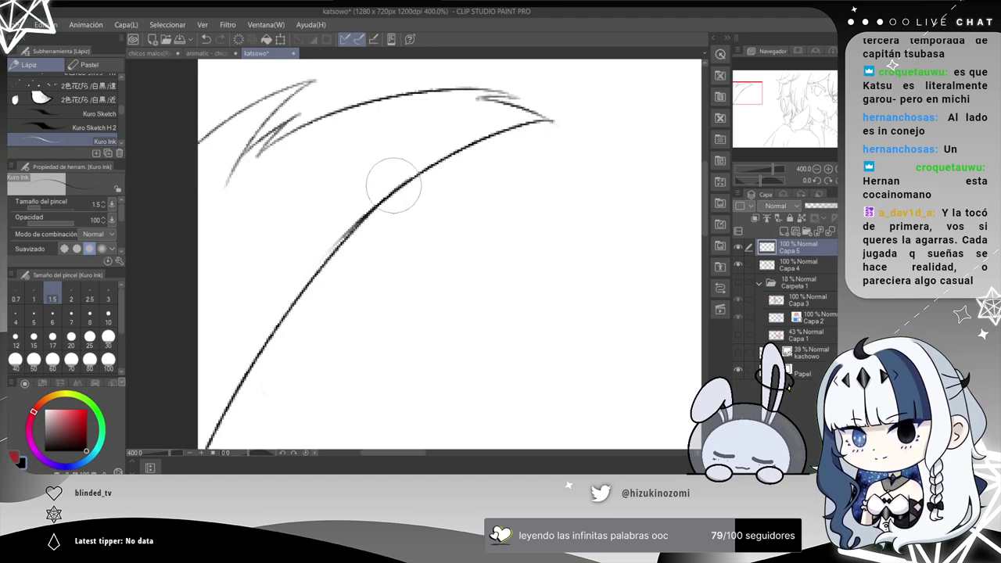
click(822, 206)
click(784, 232)
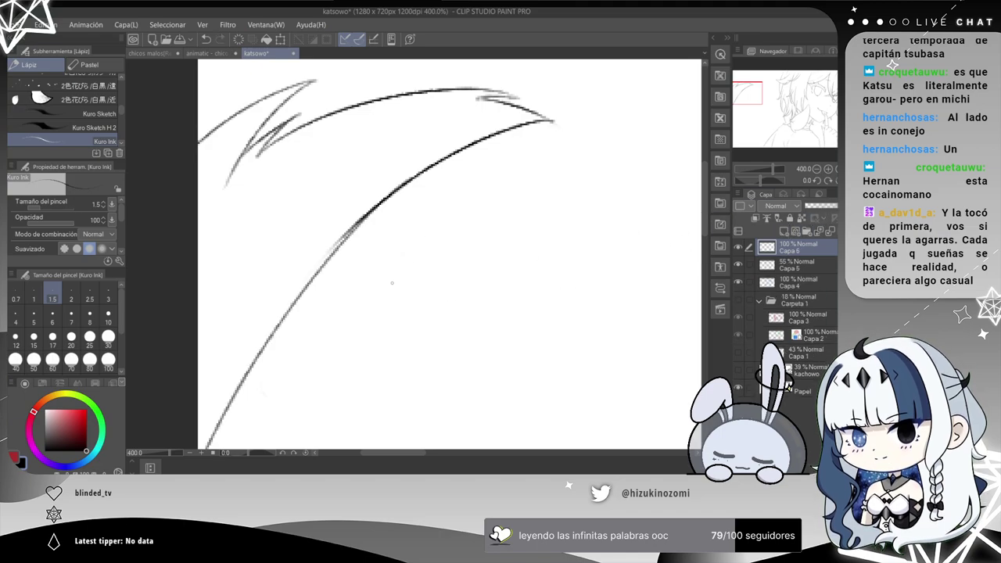
Ink two pointed notches along the guide curve, carrying the strand's lower edge down to the canvas border.
drag(386, 264, 496, 159)
key(ctrl+z)
mouse_move(415, 185)
mouse_down()
mouse_move(522, 148)
mouse_move(358, 263)
mouse_up()
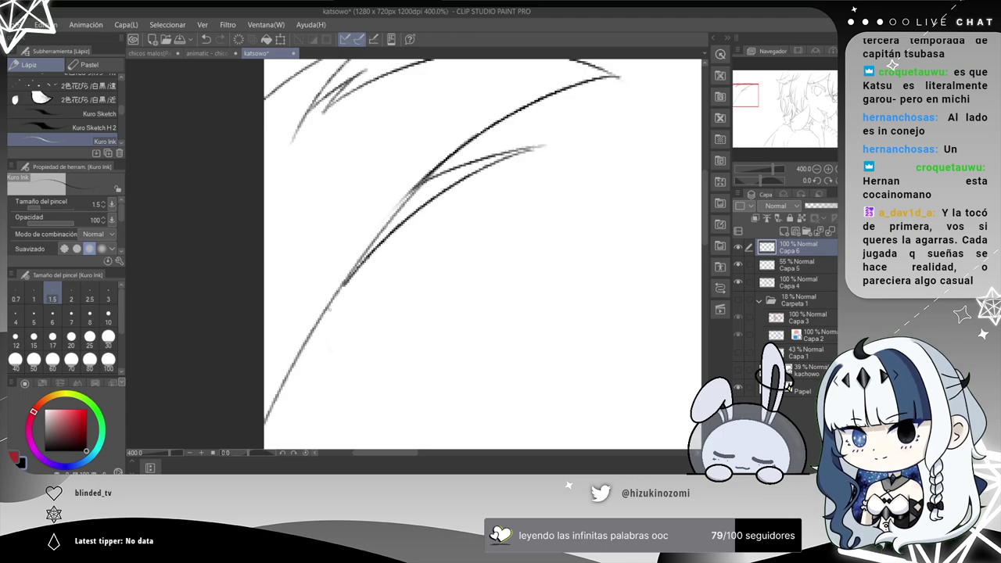
drag(352, 305, 394, 203)
mouse_move(428, 156)
mouse_down()
mouse_move(349, 214)
mouse_move(400, 183)
mouse_move(364, 211)
mouse_move(266, 364)
mouse_up()
key(ctrl+z)
key(ctrl+minus)
key(ctrl+minus)
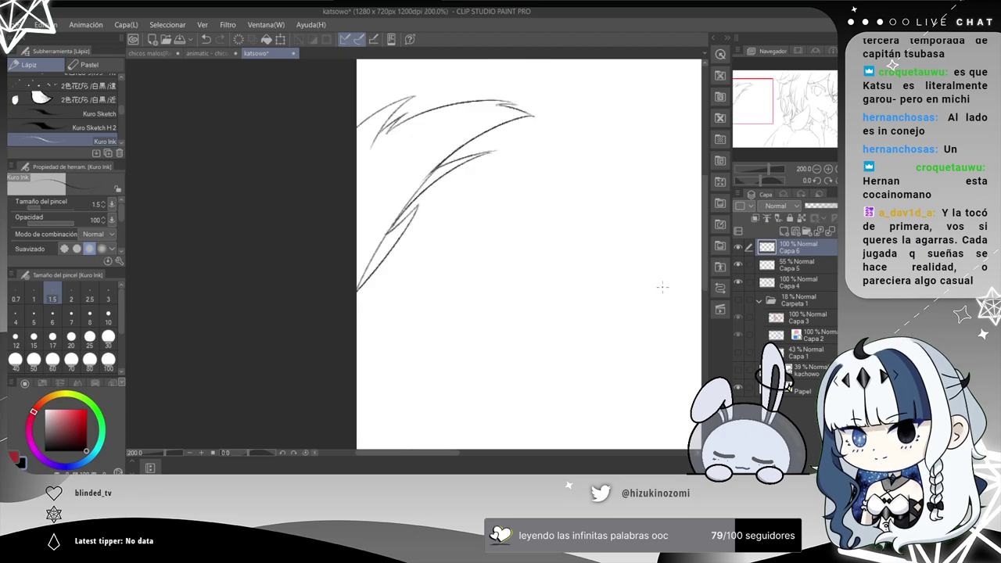
Delete the guide layer Capa 5 beneath the newly inked notches.
click(806, 266)
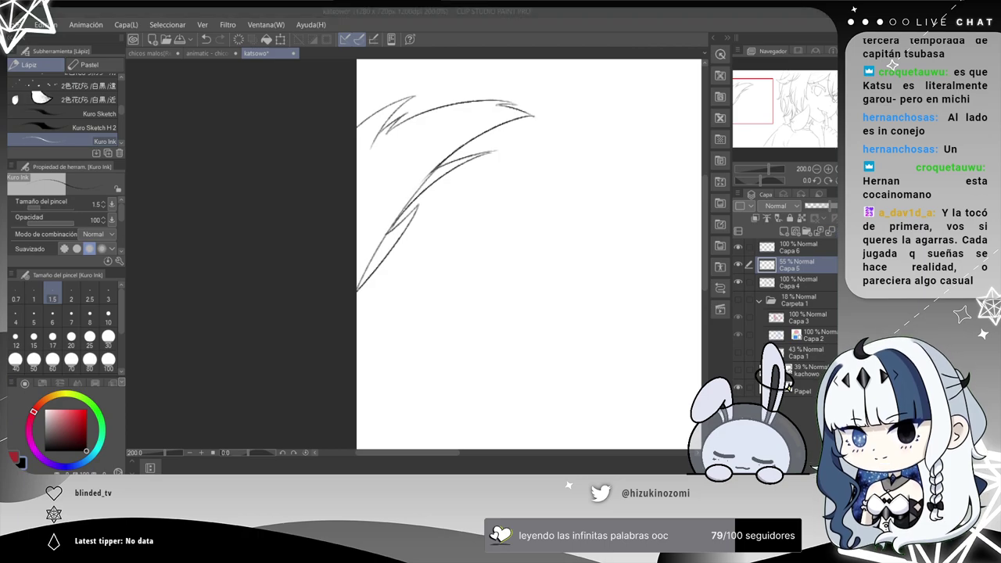
click(452, 194)
scroll(522, 238, up, 2)
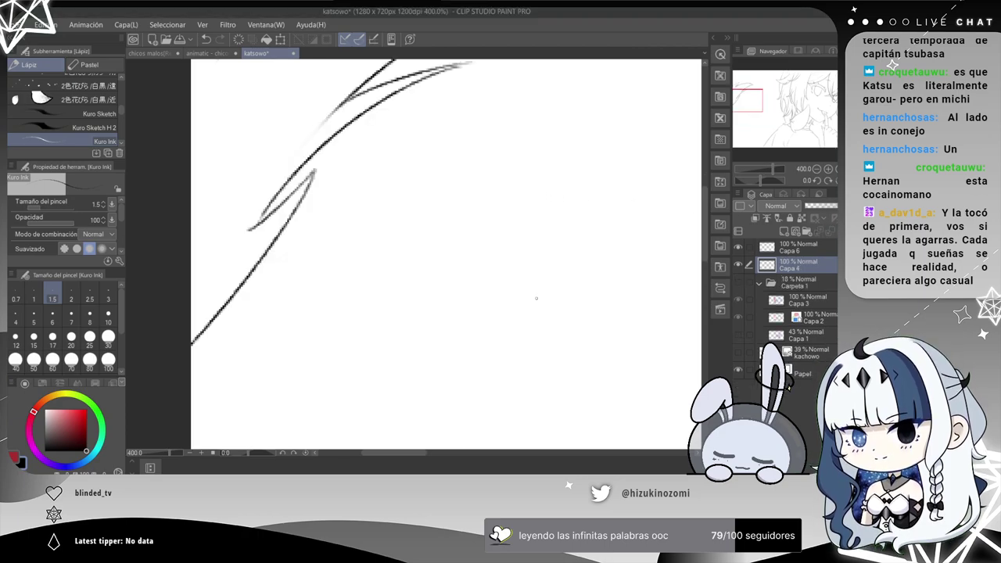
Refine the line on Capa 6 where the strand's edge meets the inner point of the lower notch.
click(782, 249)
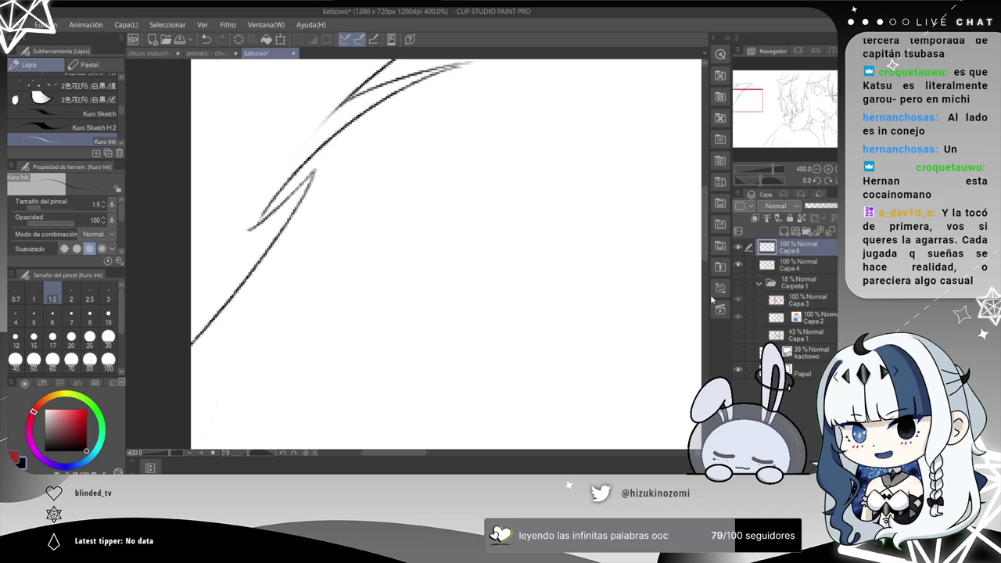
scroll(270, 176, up, 4)
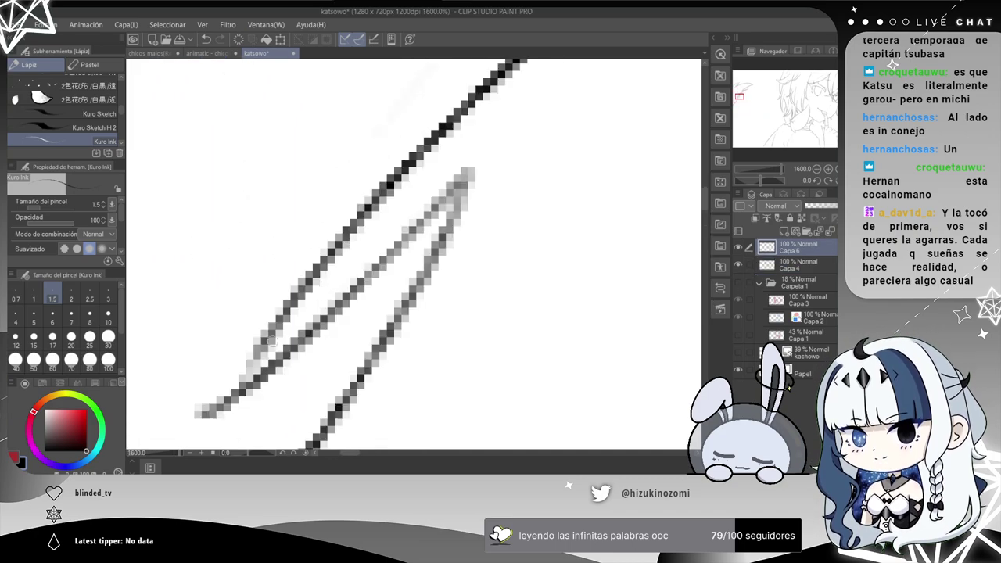
key(ctrl+z)
drag(265, 349, 241, 385)
scroll(296, 324, down, 2)
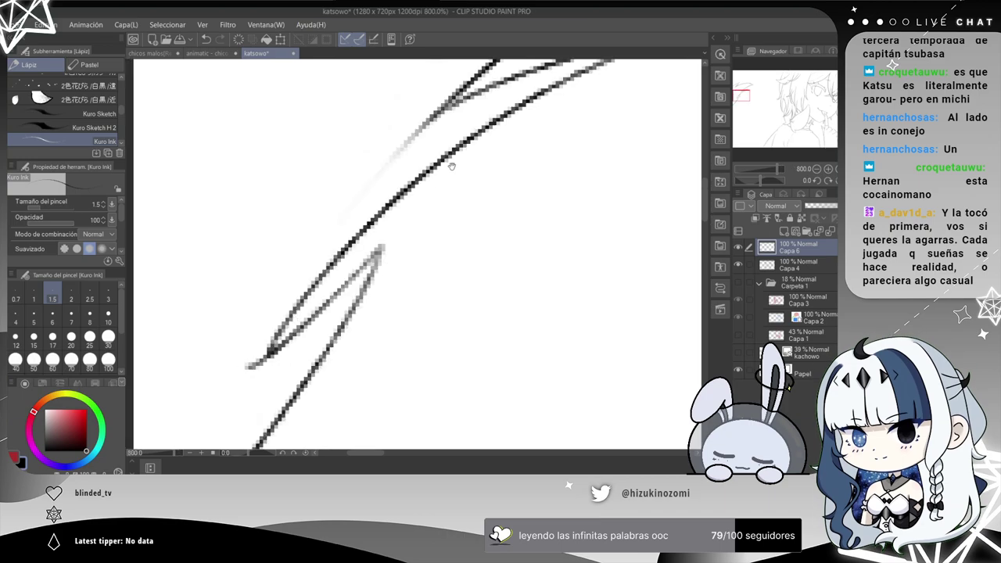
drag(478, 81, 381, 243)
drag(264, 184, 340, 363)
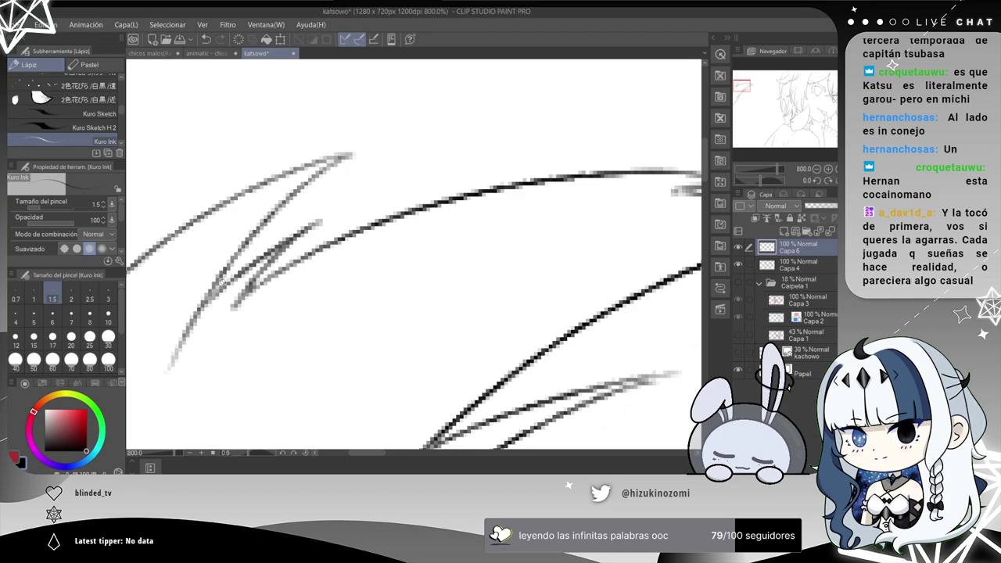
Merge the notch line art from Capa 6 down into Capa 4.
scroll(230, 263, down, 2)
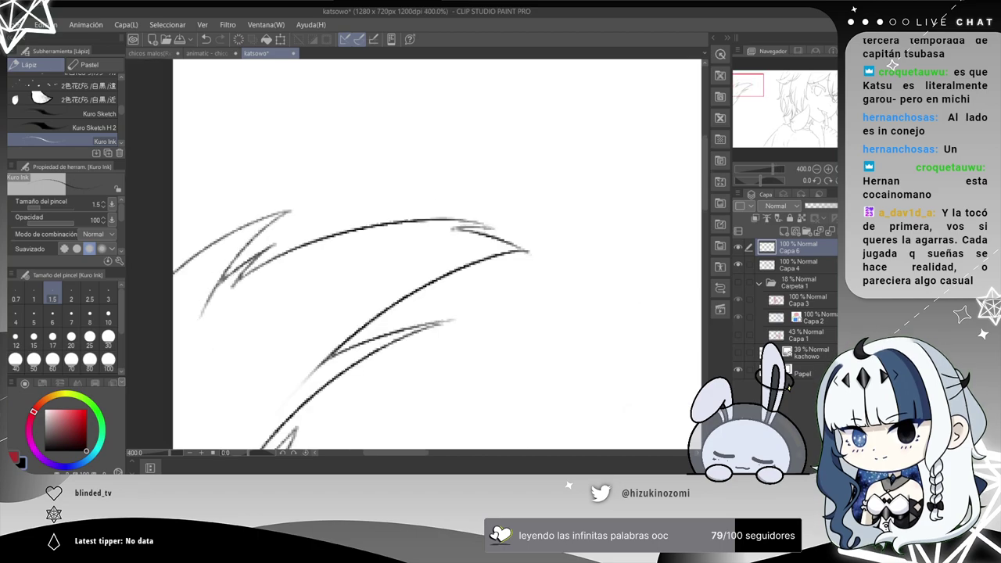
scroll(444, 311, down, 3)
drag(490, 331, 328, 187)
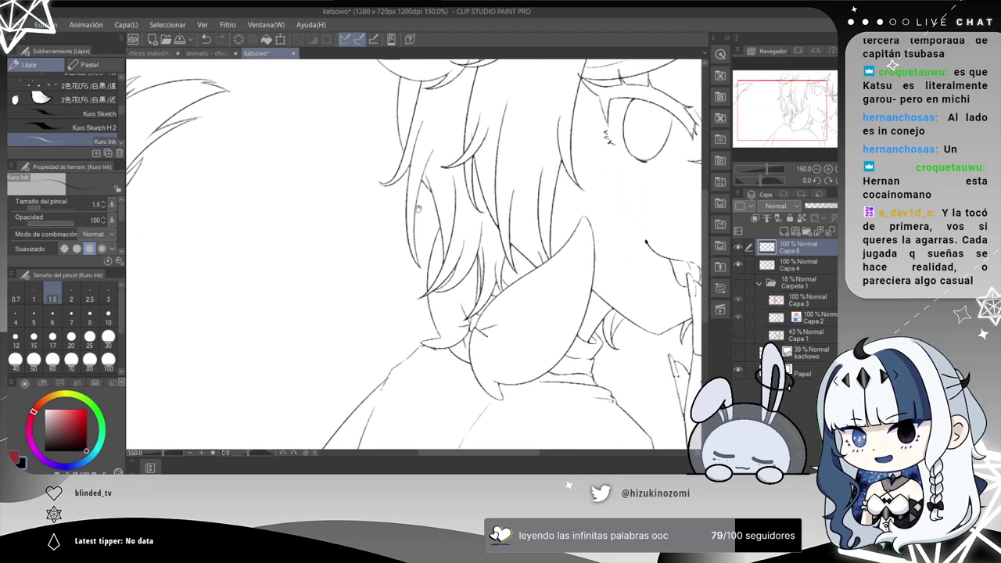
scroll(458, 192, down, 3)
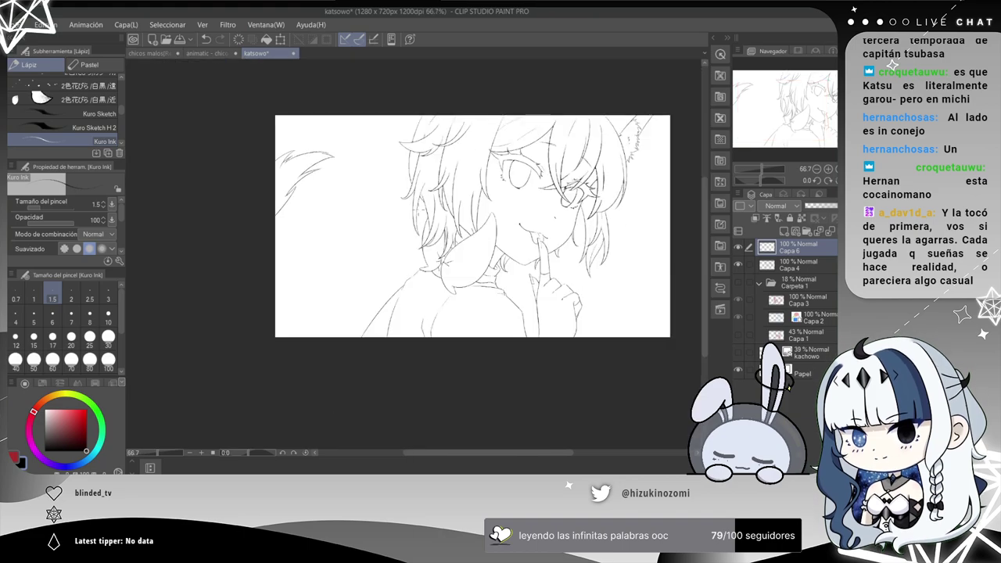
drag(567, 223, 488, 266)
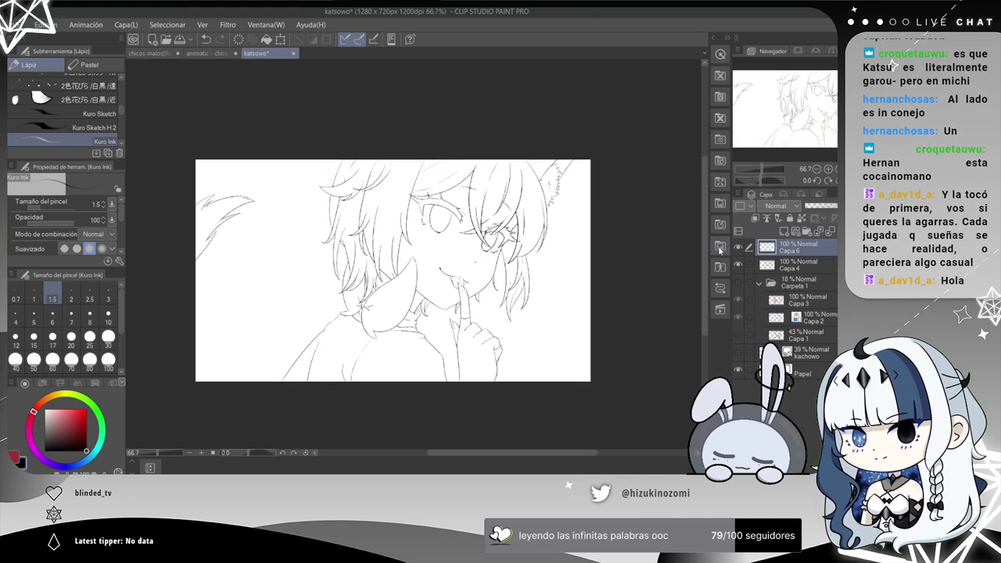
click(821, 232)
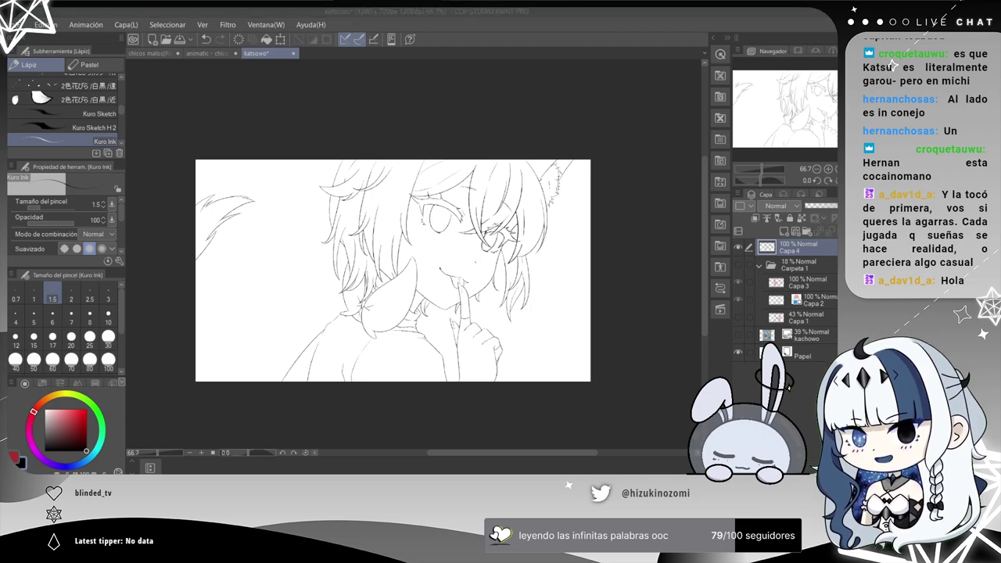
key(alt+Tab)
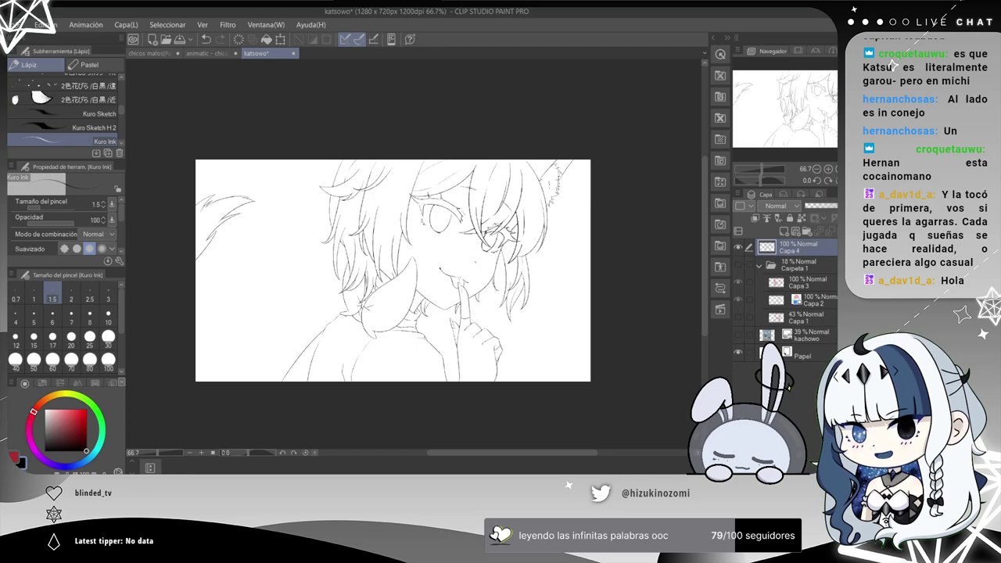
key(ctrl+plus)
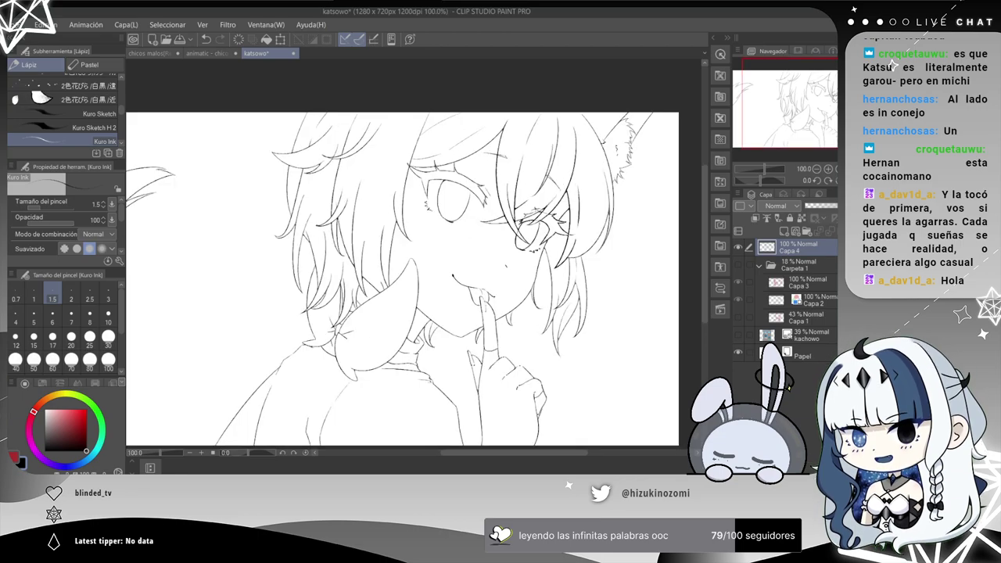
key(ctrl+minus)
mouse_move(520, 293)
mouse_down()
mouse_move(608, 304)
mouse_move(544, 257)
mouse_move(503, 295)
mouse_move(537, 284)
mouse_up()
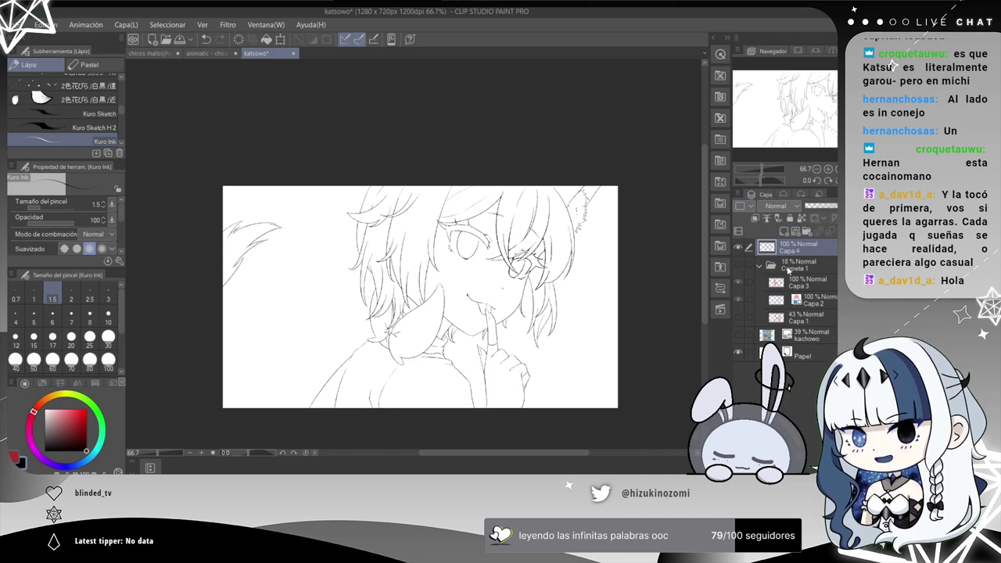
Create a layer folder between Capa 4 and Carpeta 1 with a new layer inside, and mark the folder with a purple palette colour.
click(788, 267)
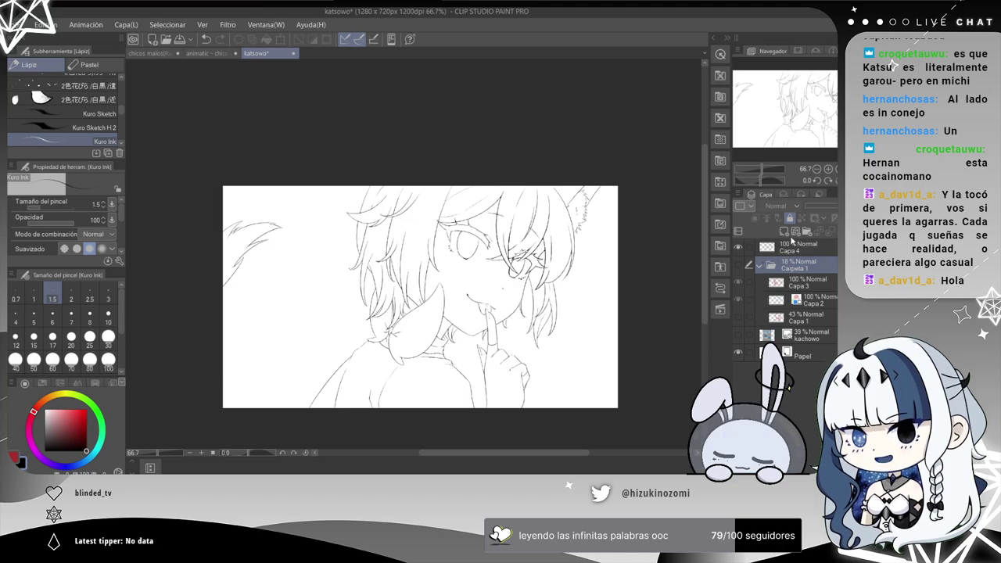
click(807, 233)
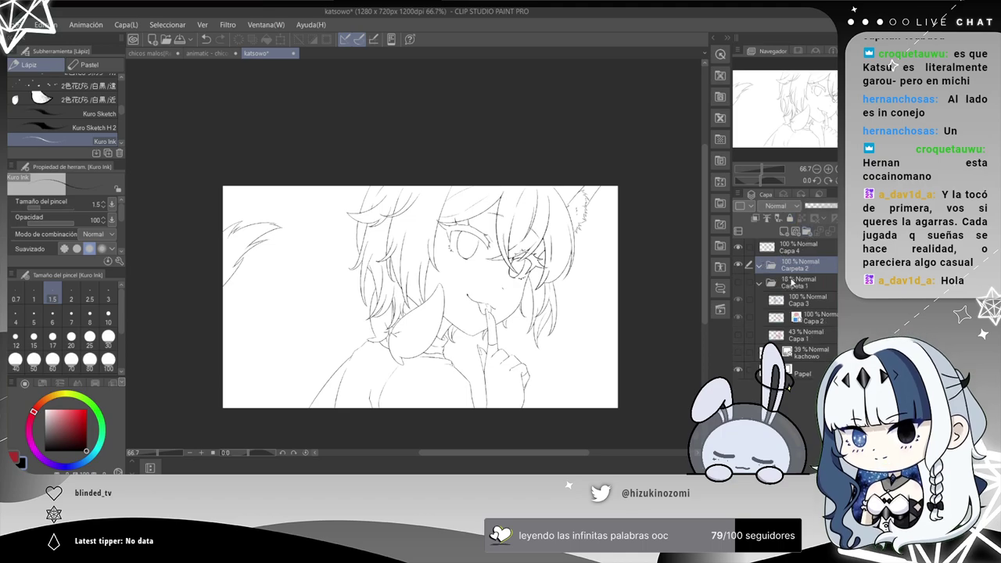
click(784, 233)
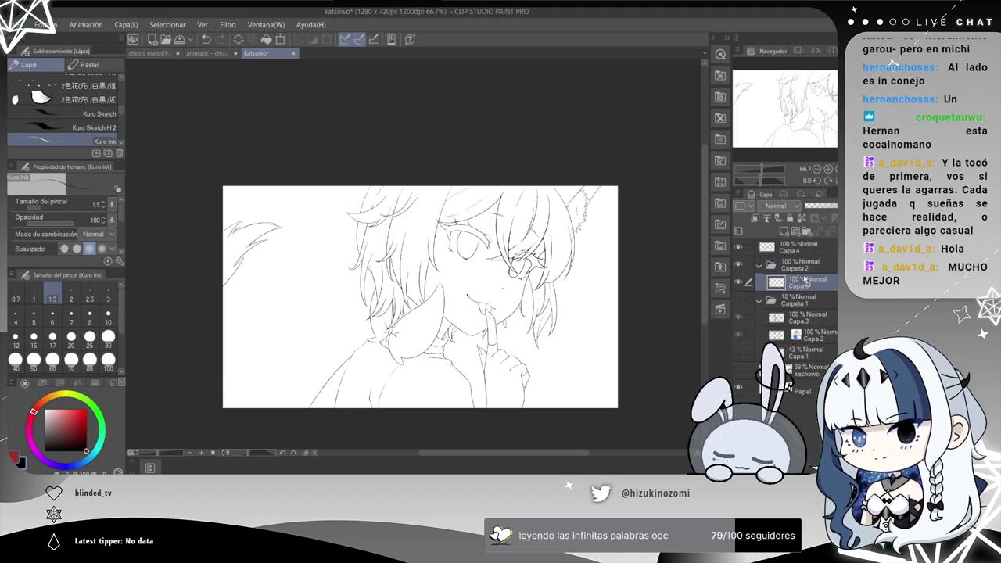
click(773, 267)
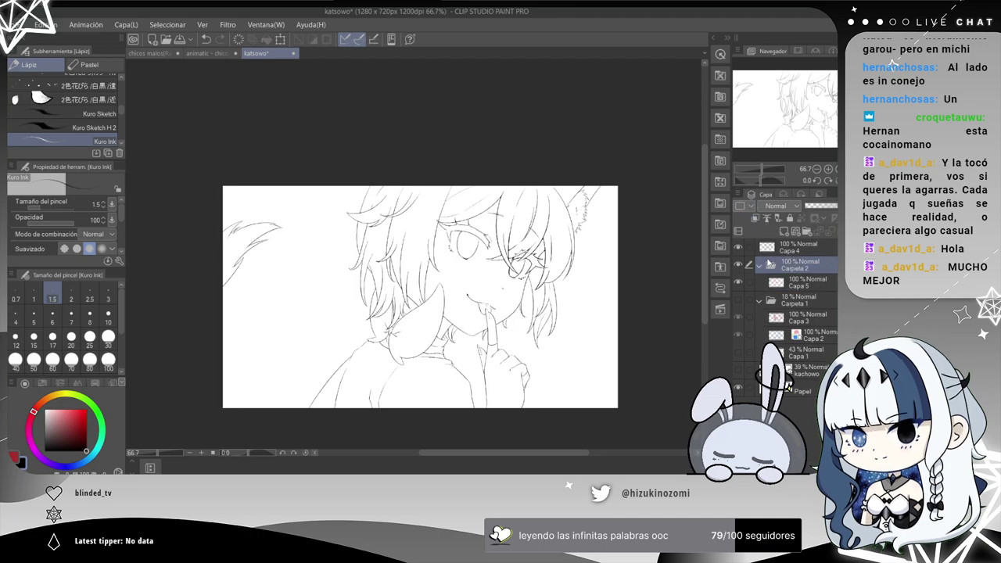
click(767, 284)
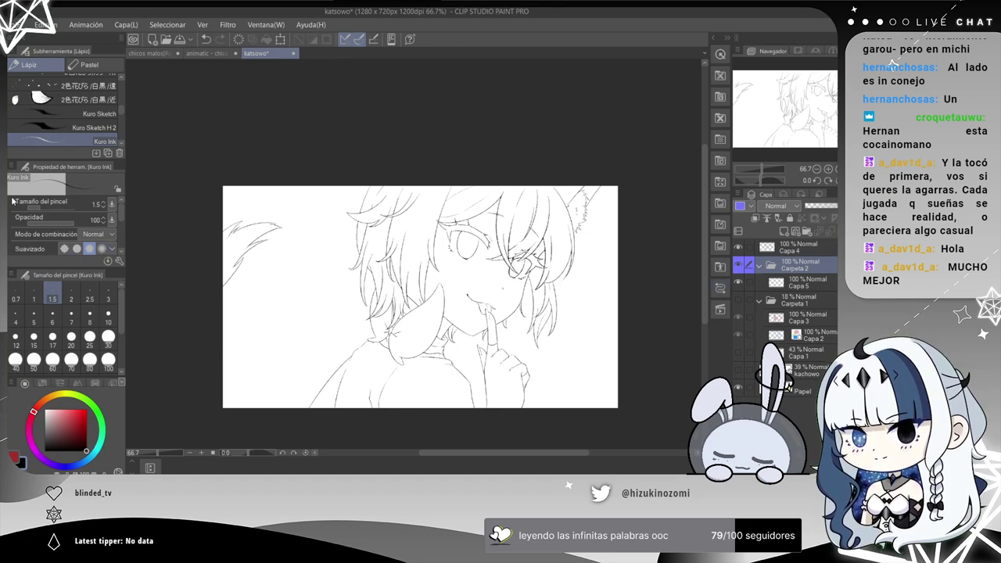
Fill the pointed strand at the canvas border with grey on Capa 5 using the 隙間無く囲って塗るツール enclose-fill tool.
key(m)
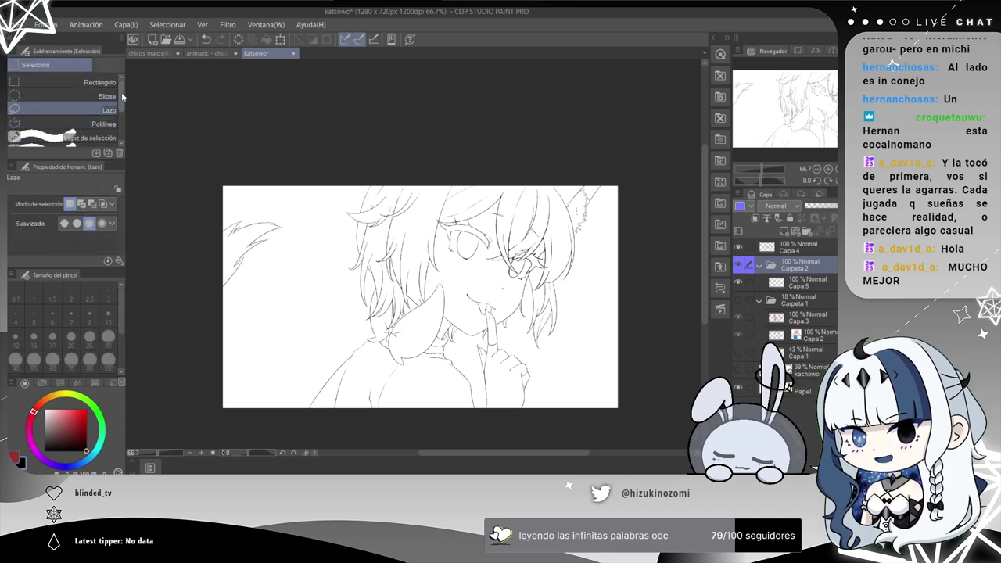
scroll(102, 110, down, 3)
click(100, 117)
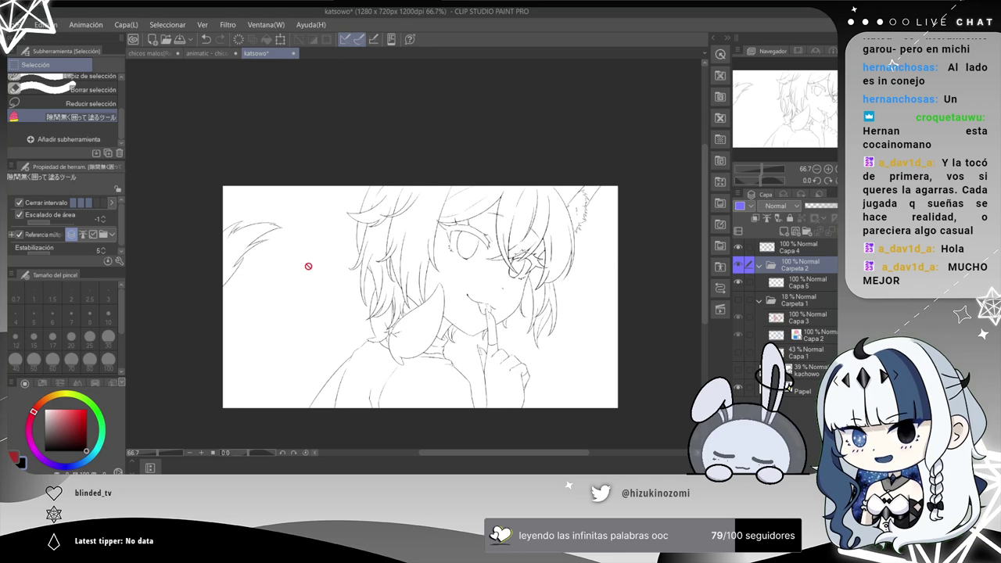
click(794, 282)
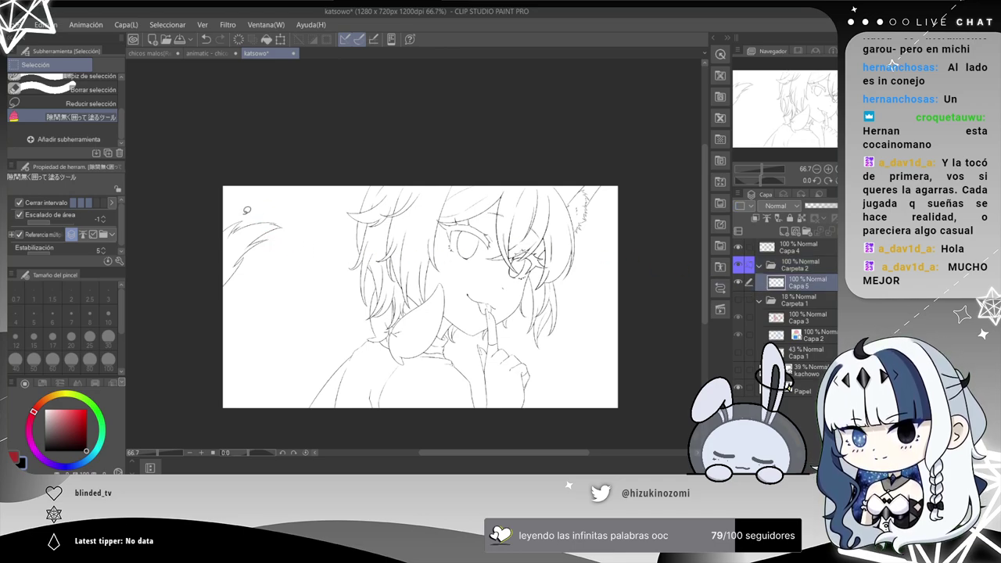
click(45, 423)
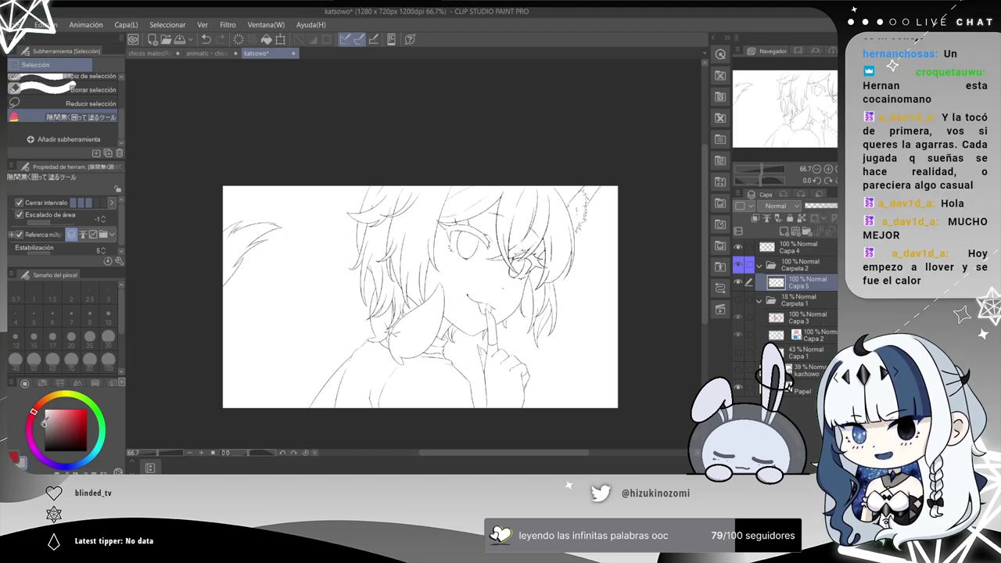
drag(212, 220, 194, 334)
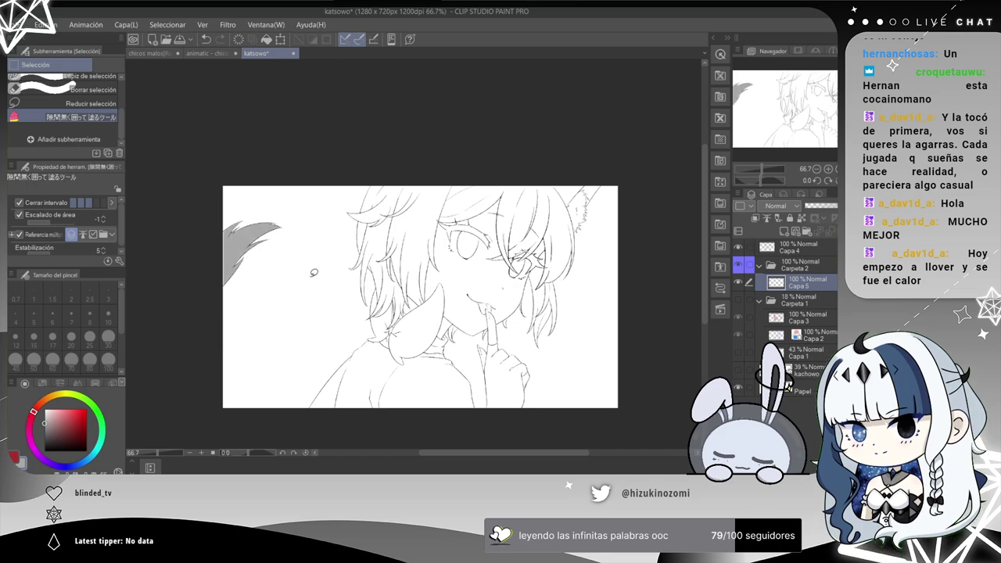
Enclose the whole character to fill the silhouette with the same grey, and inspect the fill's edges.
scroll(492, 312, down, 3)
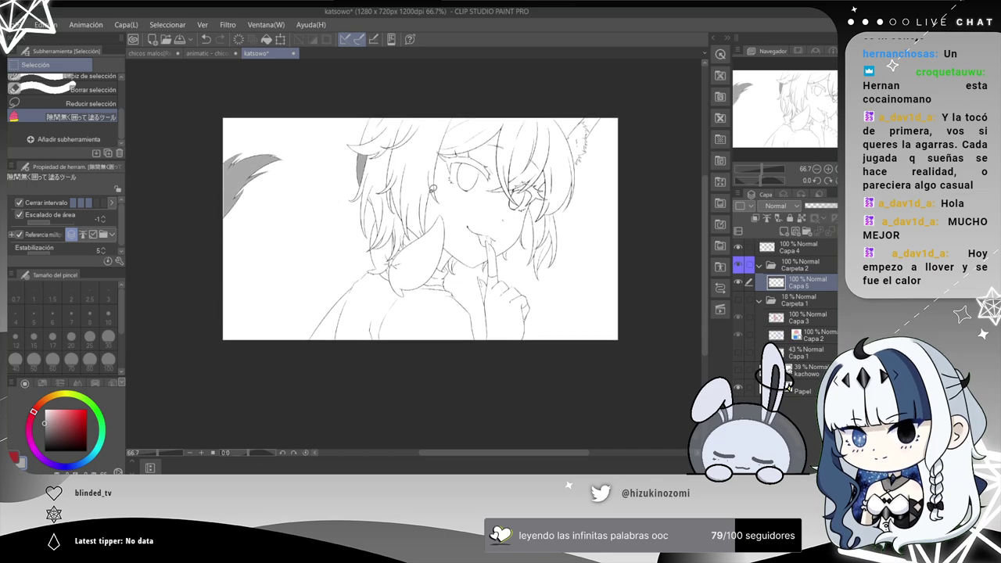
mouse_move(364, 111)
mouse_down()
mouse_move(570, 290)
mouse_move(576, 58)
mouse_move(539, 87)
mouse_up()
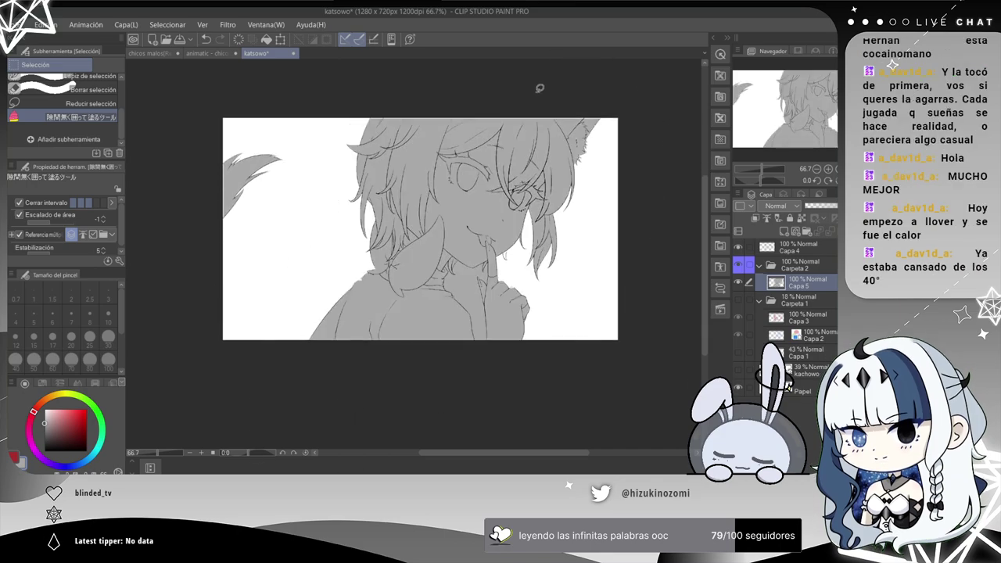
scroll(517, 192, up, 5)
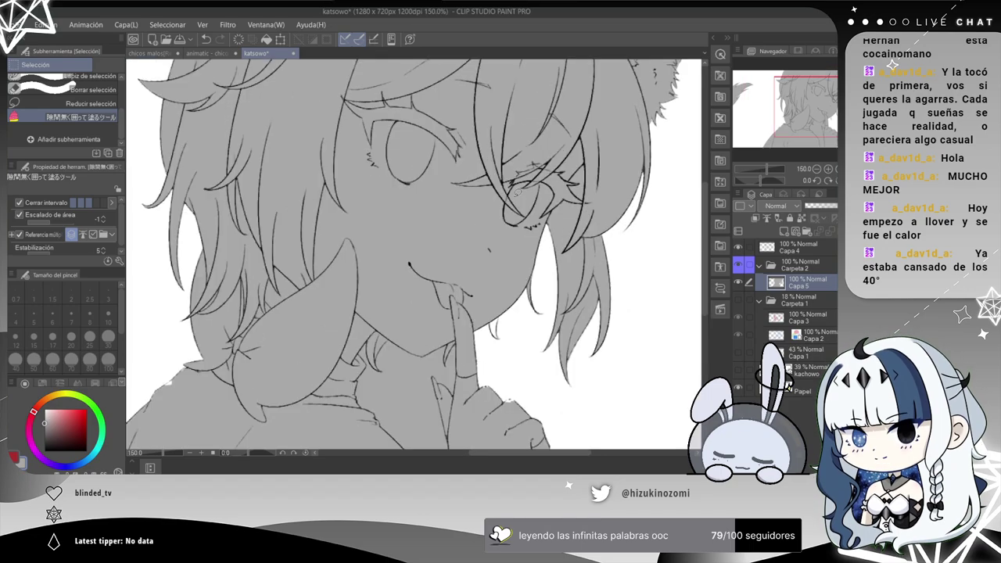
scroll(517, 192, down, 2)
scroll(519, 287, down, 1)
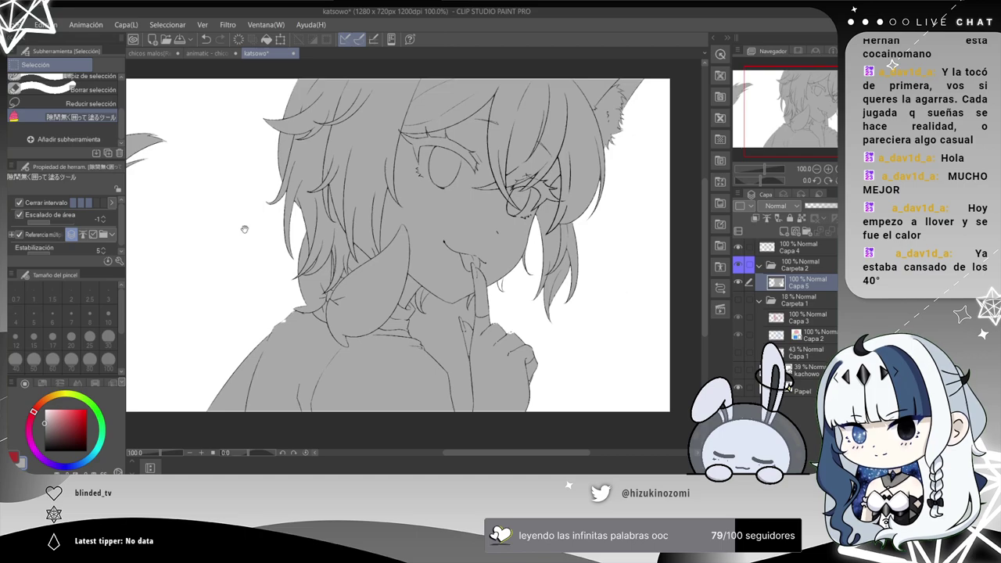
Touch up the grey fill in the lower notch and tips of the border strand with the Rotulador marker at size 1.
drag(208, 195, 389, 243)
key(p)
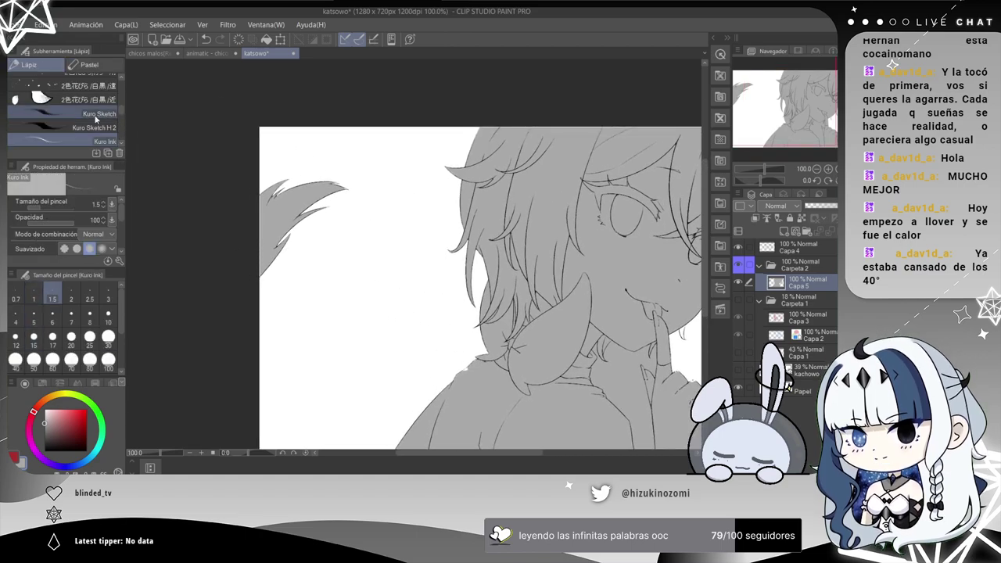
key(p)
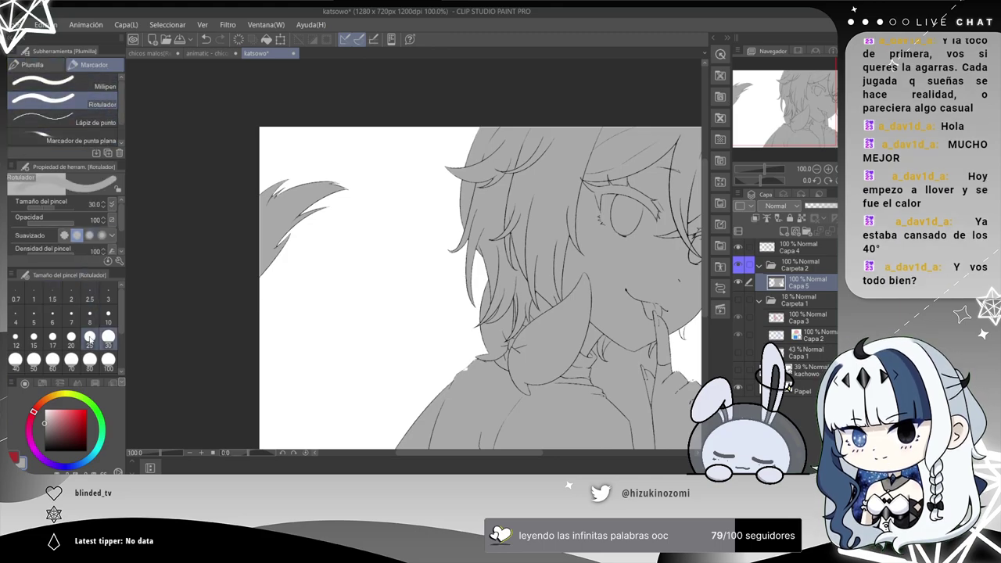
click(33, 299)
key(ctrl+plus)
scroll(208, 306, up, 6)
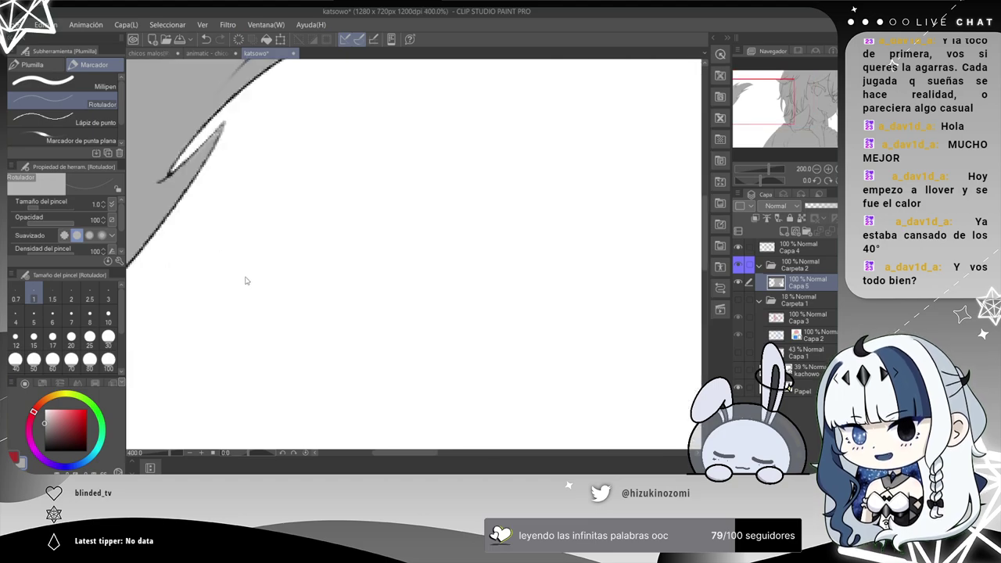
mouse_move(224, 159)
mouse_down()
mouse_move(407, 290)
mouse_move(391, 408)
mouse_up()
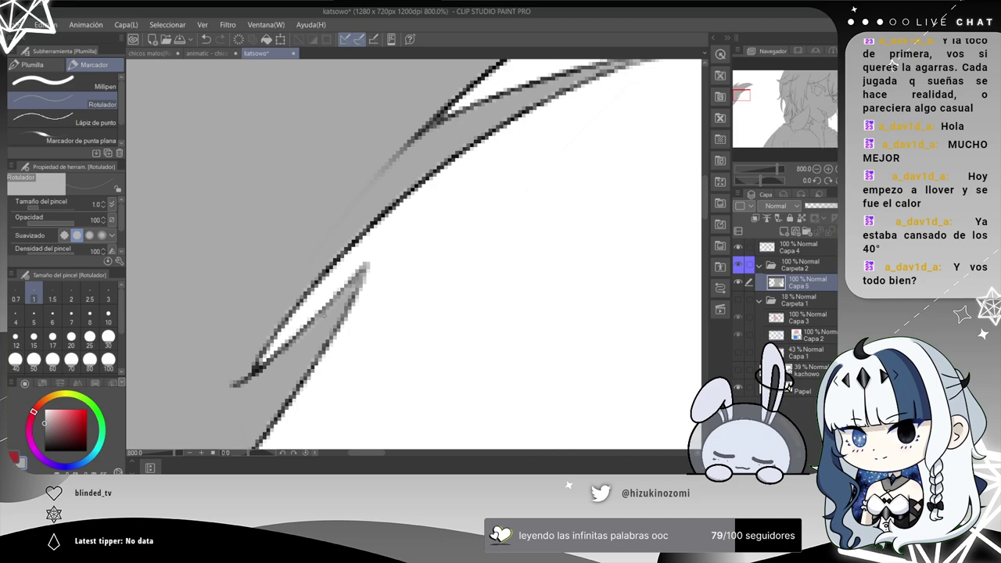
drag(494, 147, 355, 293)
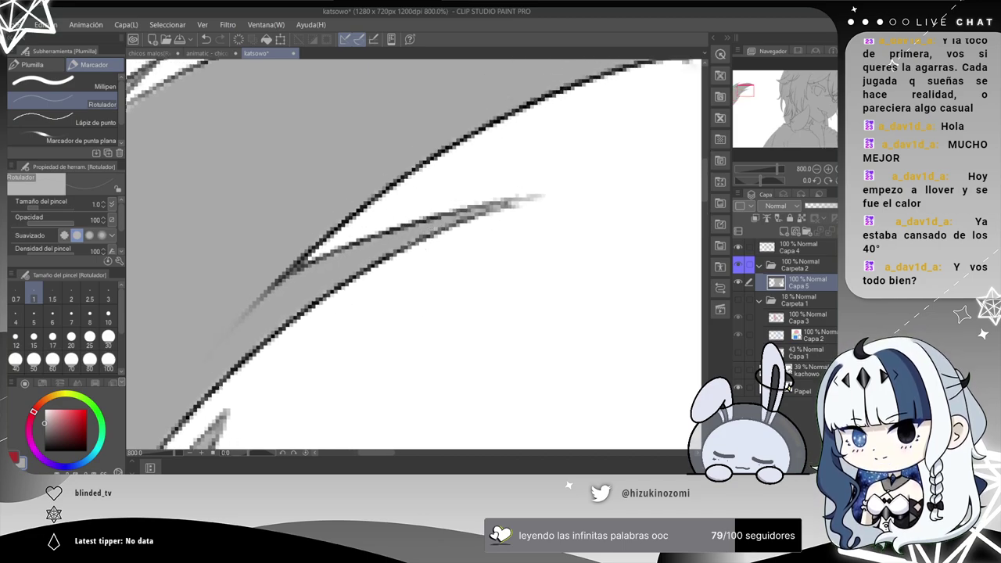
Retouch the grey fill at the upper tips of the border strand with the Rotulador at size 2.
click(76, 295)
drag(304, 161, 183, 382)
drag(473, 260, 392, 266)
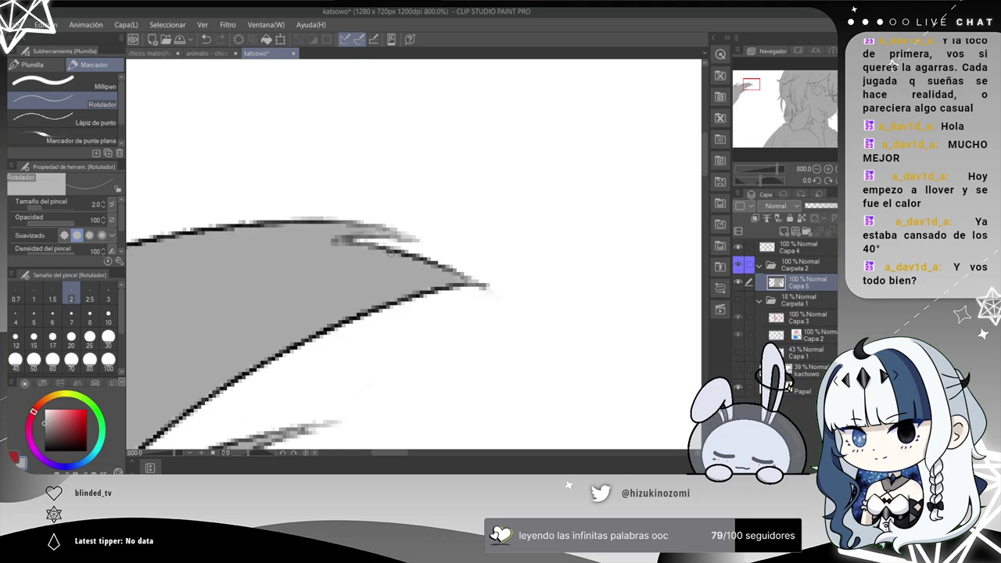
drag(225, 243, 509, 226)
drag(271, 303, 382, 280)
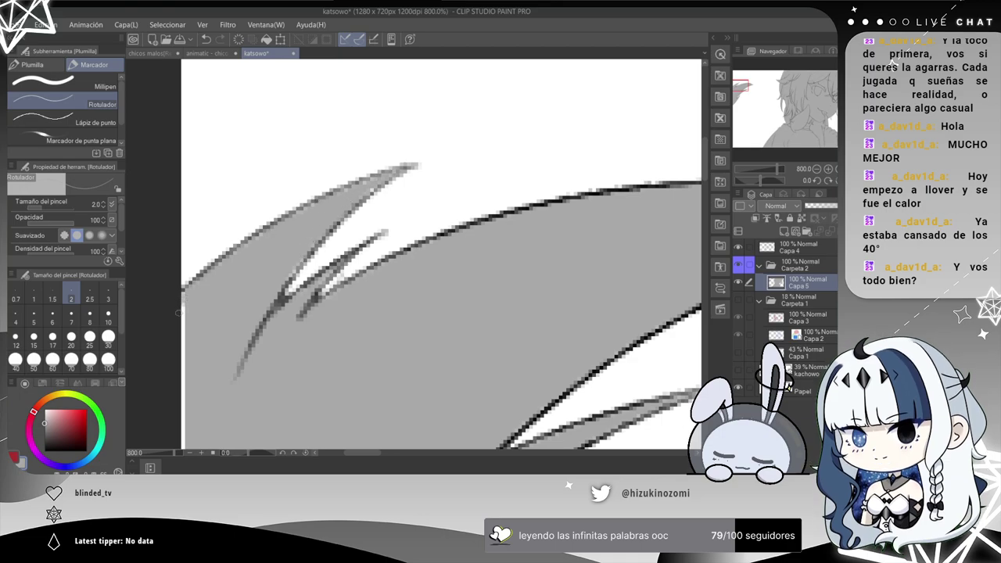
scroll(181, 309, down, 2)
drag(200, 435, 284, 188)
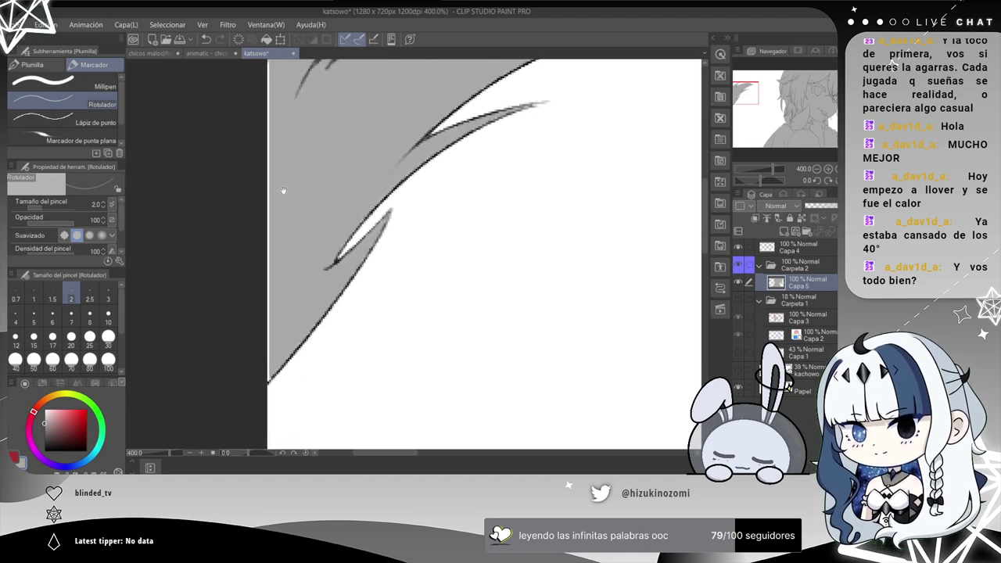
Paint grey over the white strip where the strand meets the canvas border, using the Millipen at size 10.
click(108, 316)
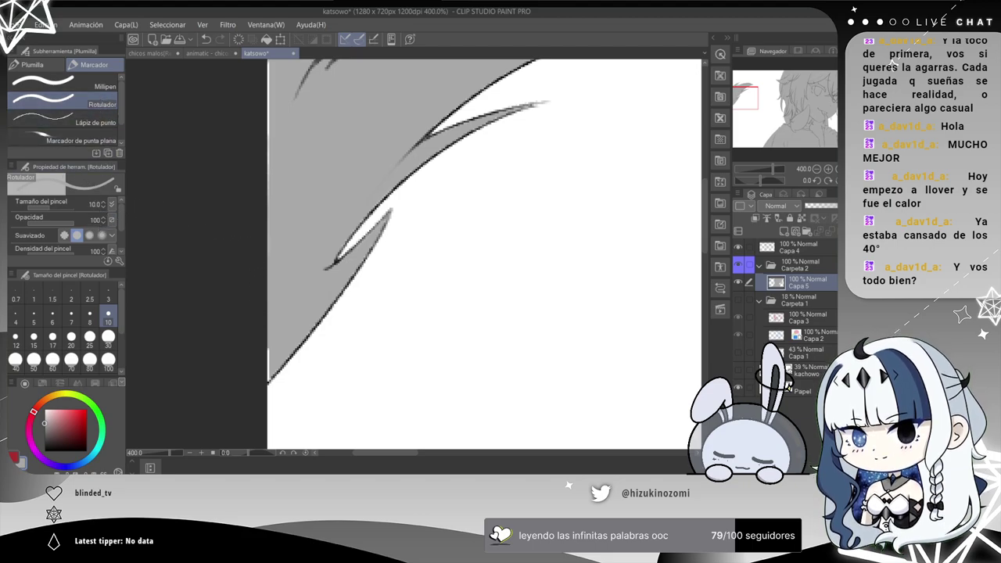
click(74, 82)
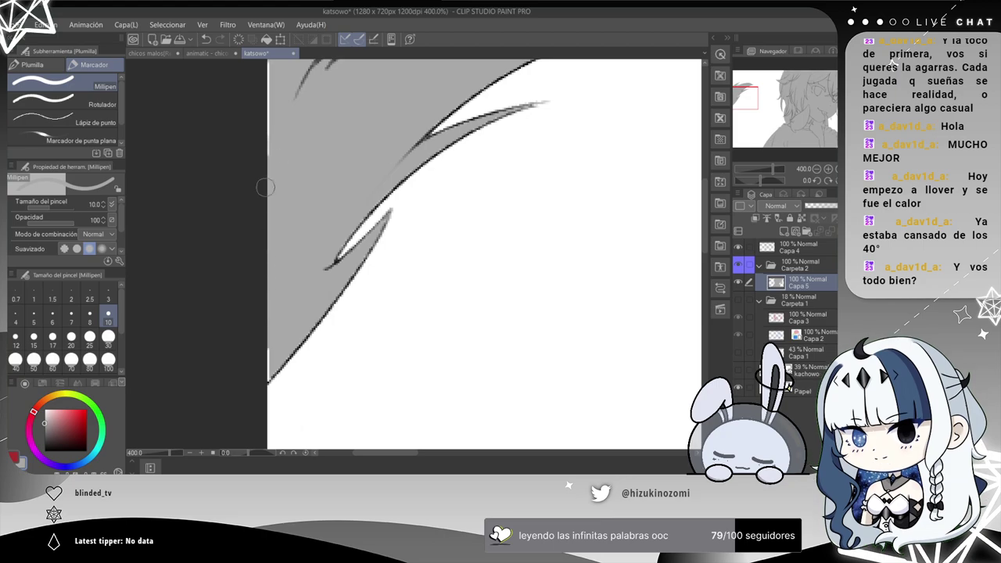
scroll(264, 357, up, 2)
mouse_move(265, 323)
mouse_down()
mouse_move(289, 229)
mouse_move(289, 320)
mouse_move(274, 334)
mouse_up()
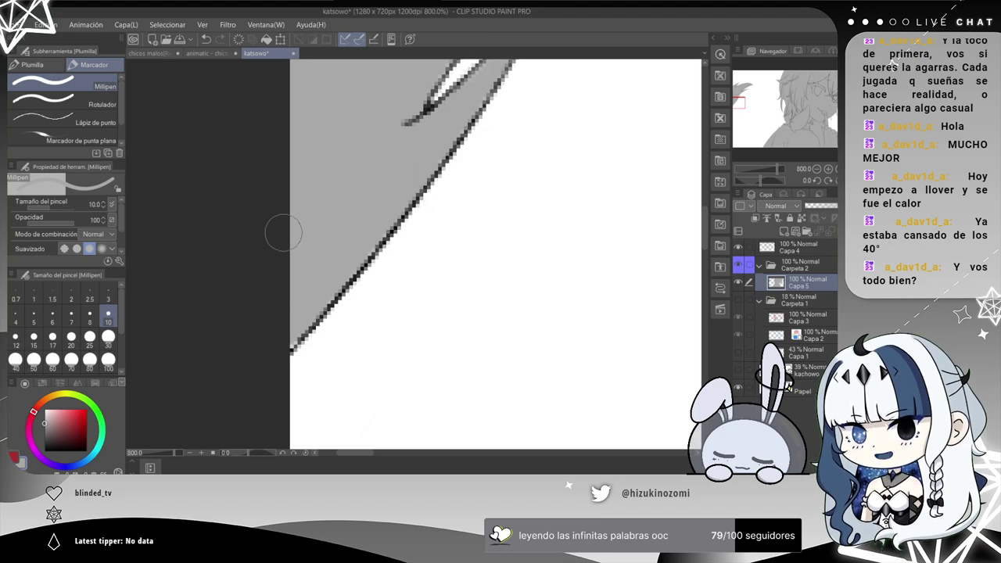
drag(315, 147, 273, 420)
mouse_move(255, 233)
mouse_down()
mouse_move(272, 428)
mouse_move(259, 219)
mouse_move(261, 282)
mouse_up()
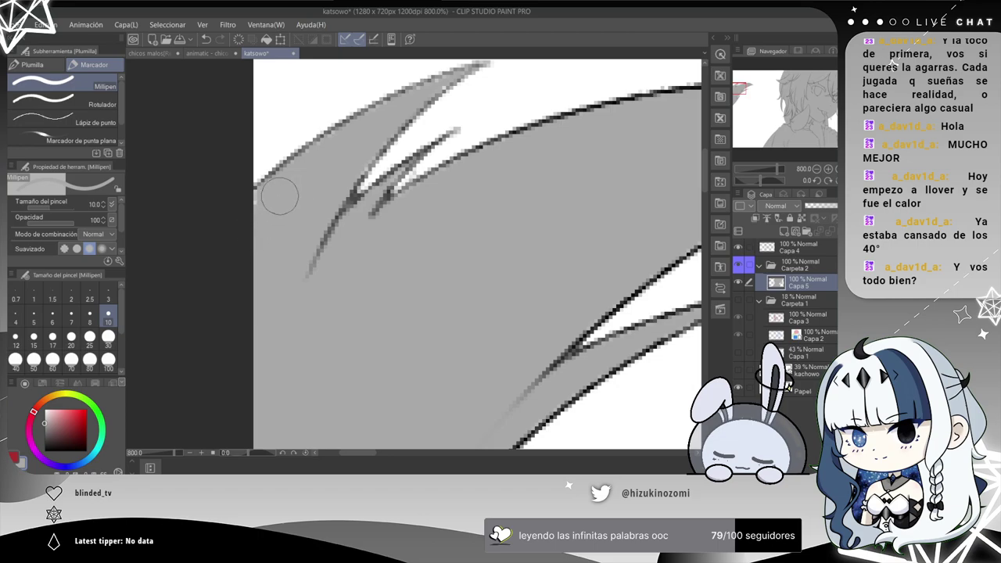
drag(366, 159, 259, 315)
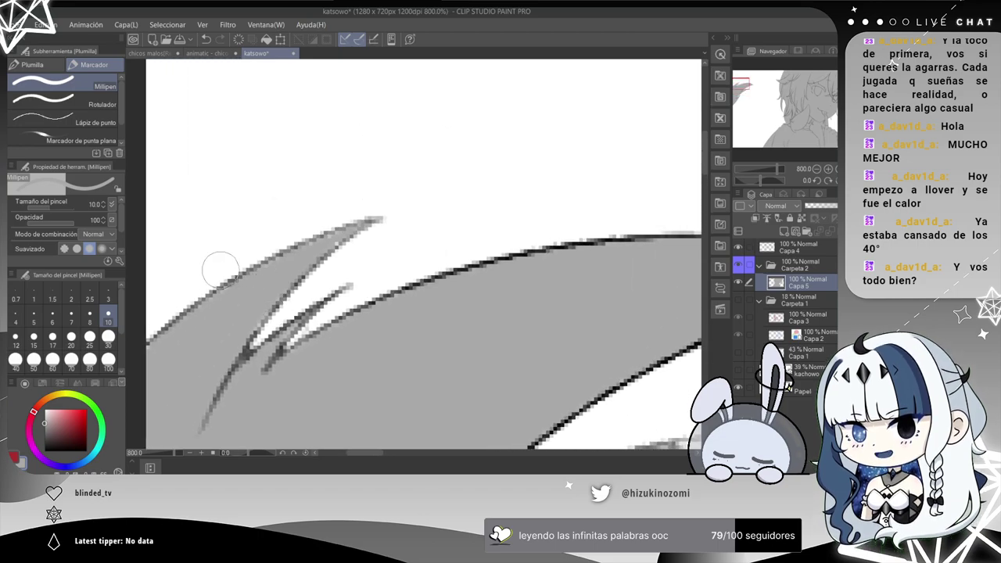
Extend the grey along the outline of the strand's uppermost tip with the Millipen at size 3.
click(109, 295)
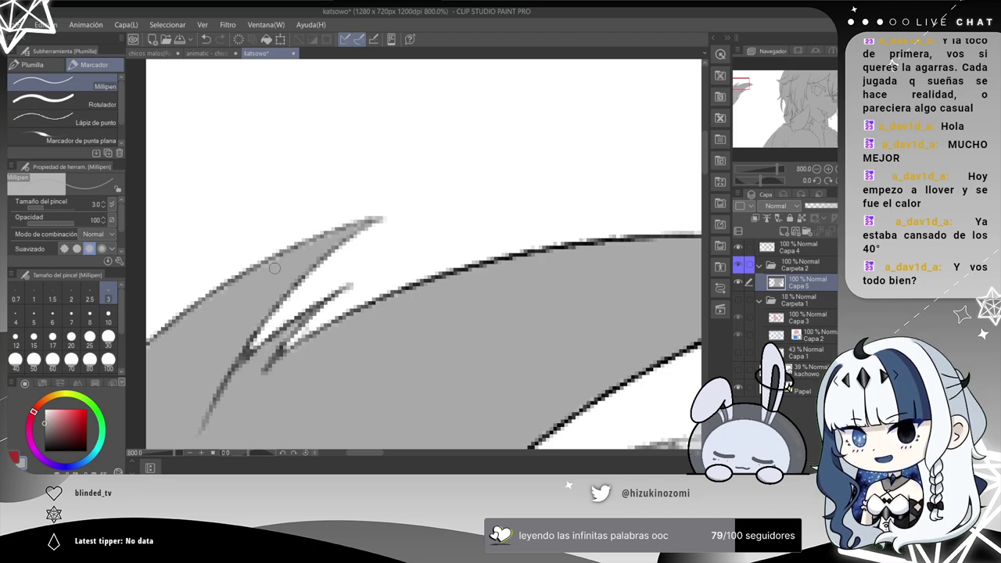
drag(220, 291, 325, 238)
drag(690, 291, 466, 307)
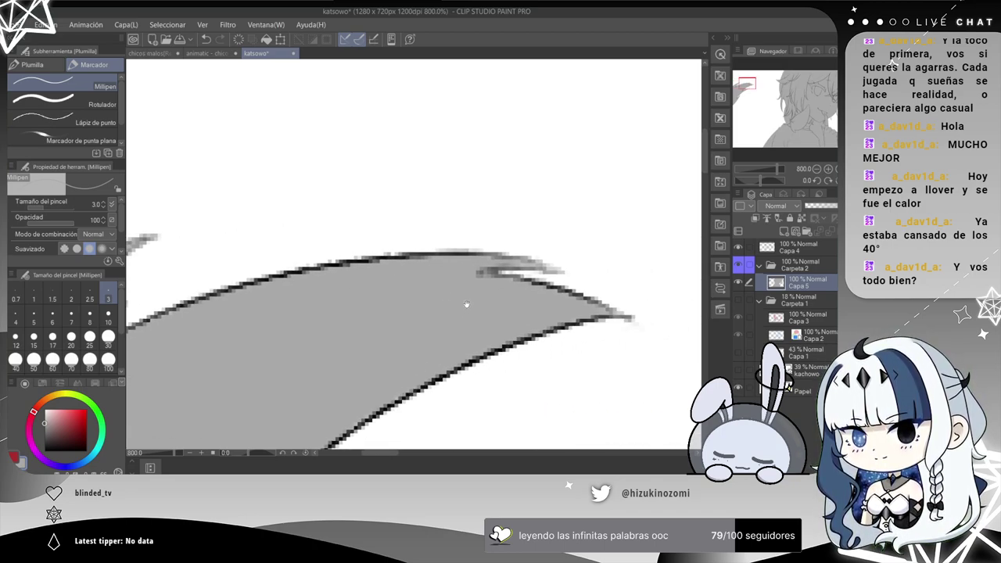
scroll(466, 266, down, 2)
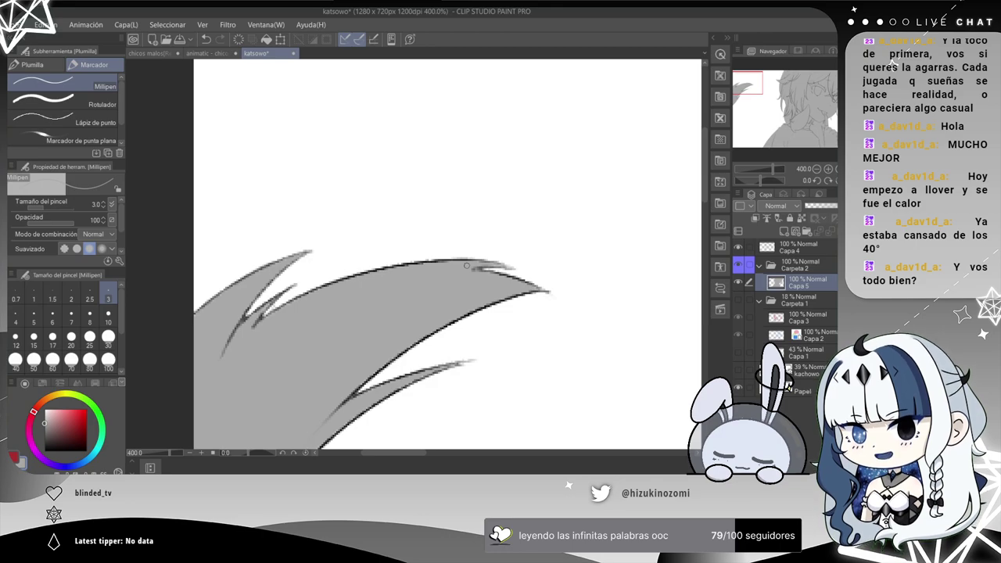
scroll(466, 266, down, 1)
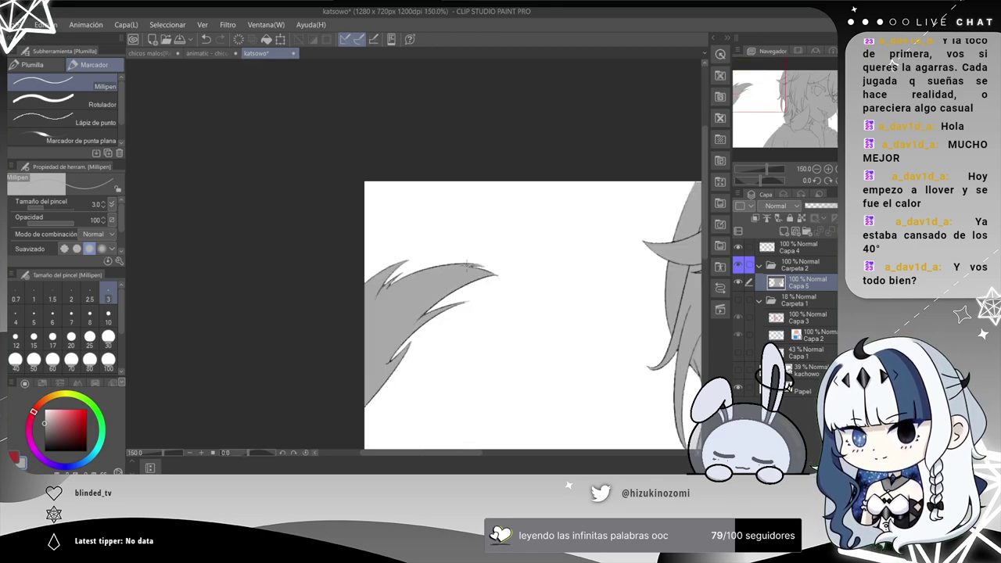
Touch up the grey fill along the outline of the hair lock pointing outward beside the head, using the size 3 Millipen.
scroll(466, 266, up, 1)
mouse_move(562, 173)
mouse_down()
mouse_move(132, 259)
mouse_move(112, 254)
mouse_up()
drag(537, 256, 410, 224)
scroll(340, 219, up, 4)
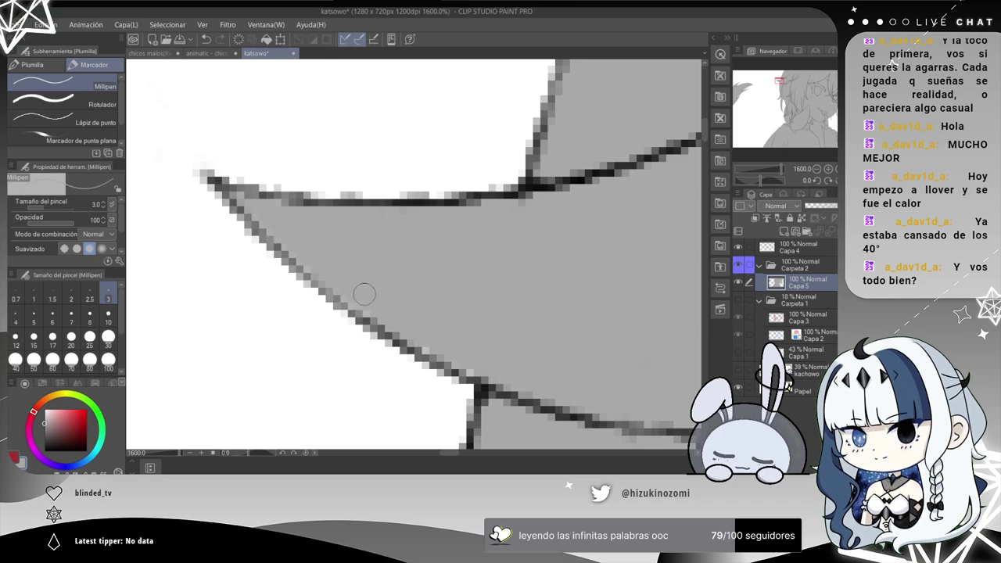
scroll(426, 328, down, 4)
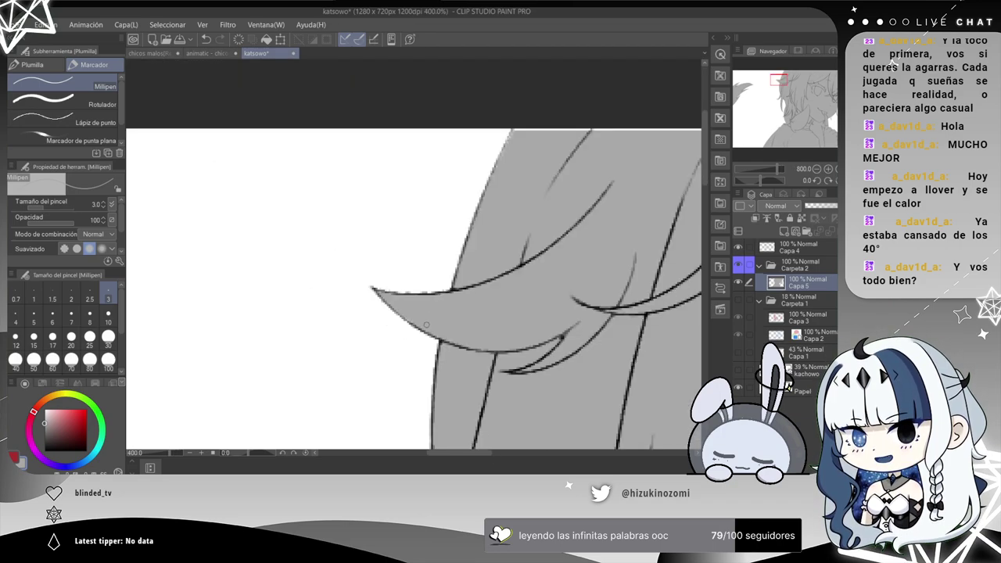
scroll(426, 325, up, 2)
Paint grey over the white strip along the canvas's upper border above the hair with the Millipen at size 10.
drag(631, 119, 353, 461)
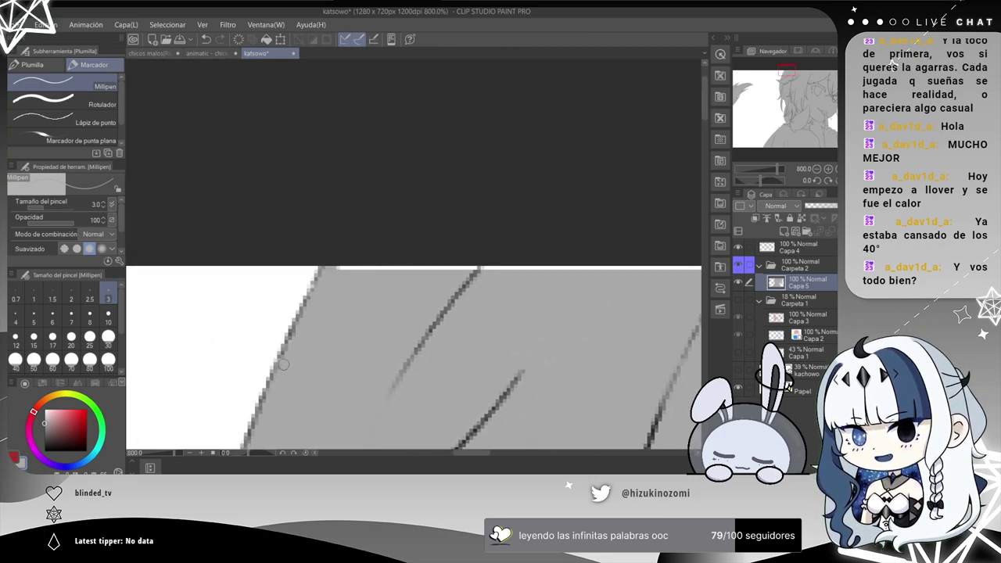
click(109, 319)
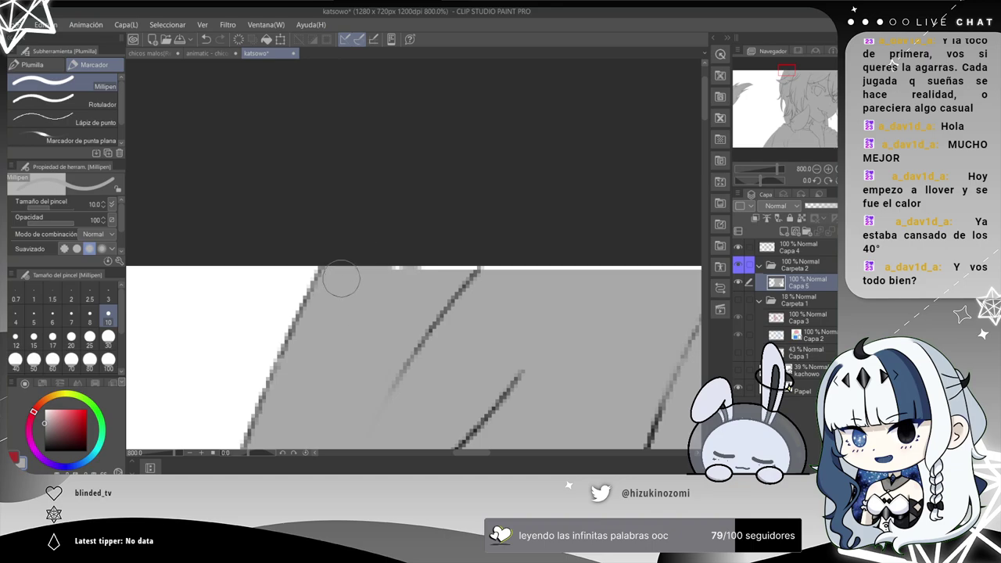
scroll(602, 263, down, 2)
drag(609, 253, 293, 311)
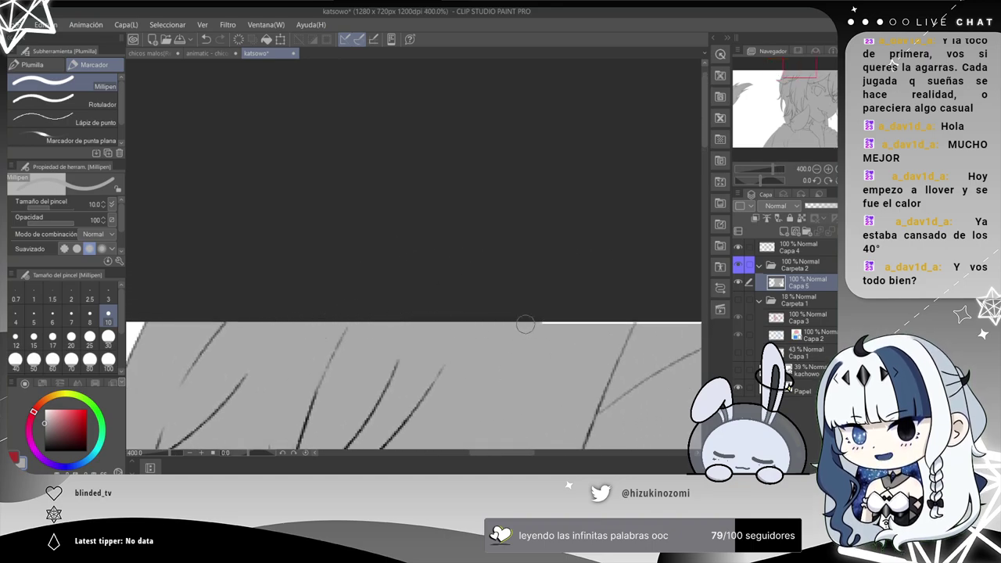
drag(578, 305, 248, 268)
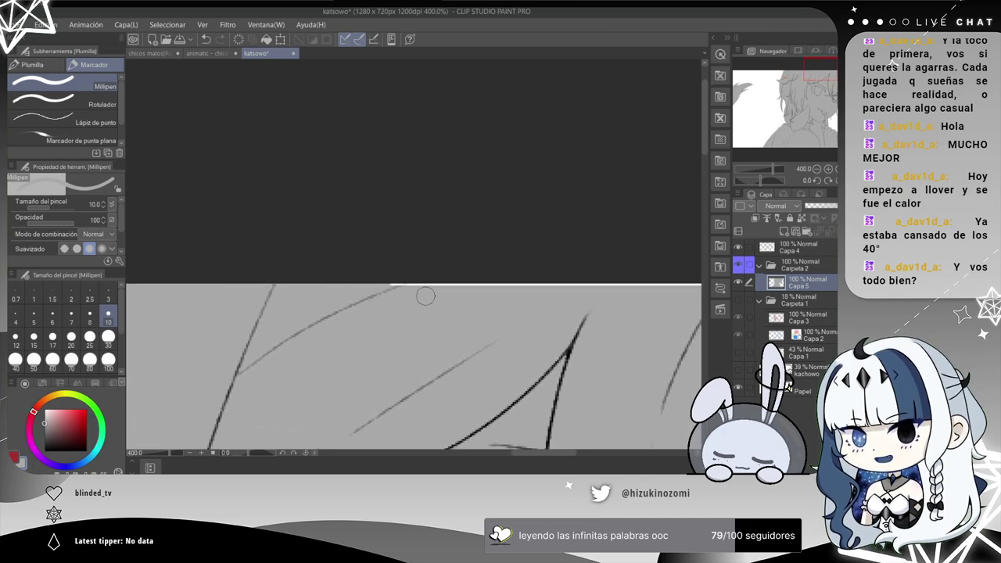
mouse_move(658, 297)
mouse_down()
mouse_move(472, 251)
mouse_move(360, 298)
mouse_up()
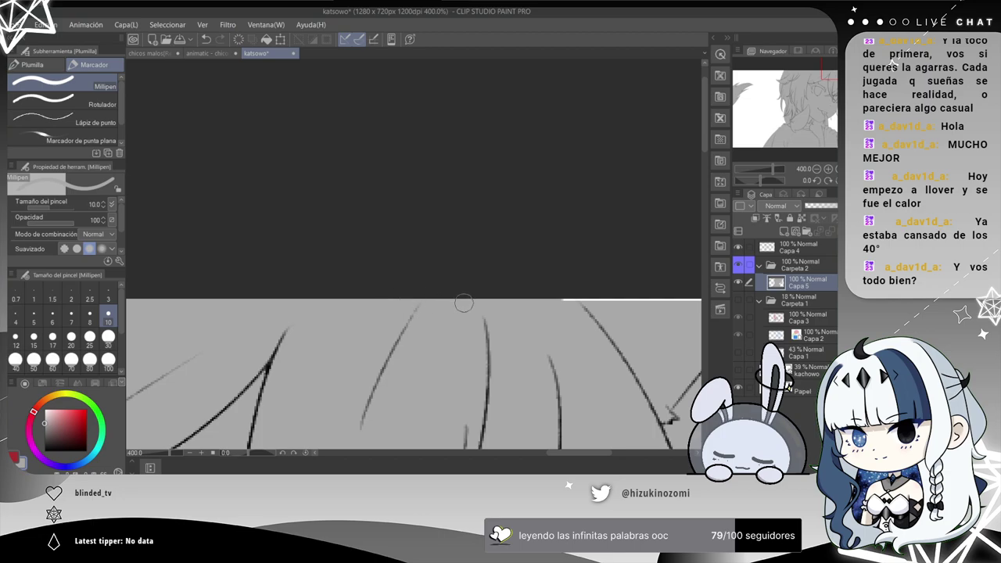
scroll(626, 299, down, 2)
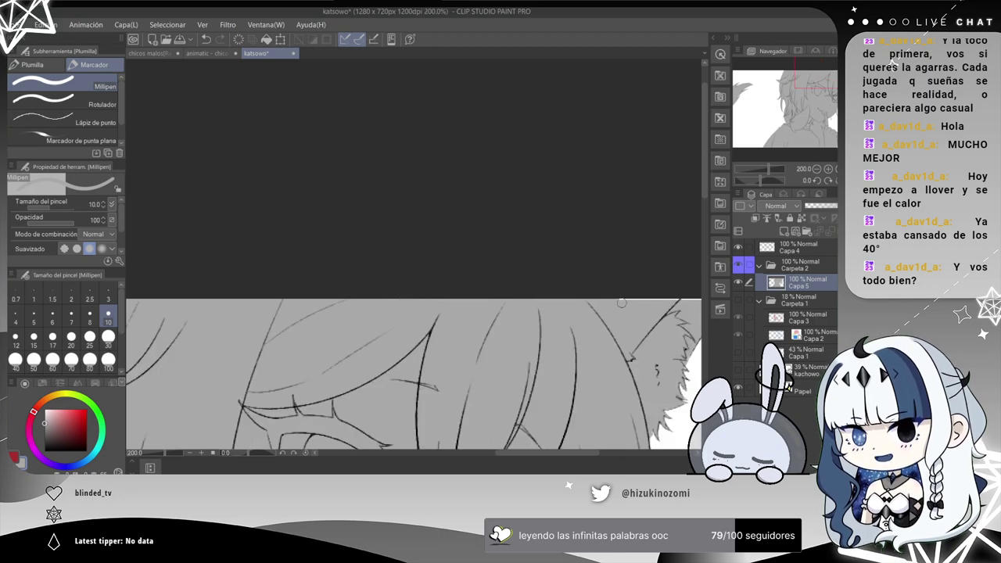
drag(610, 303, 444, 284)
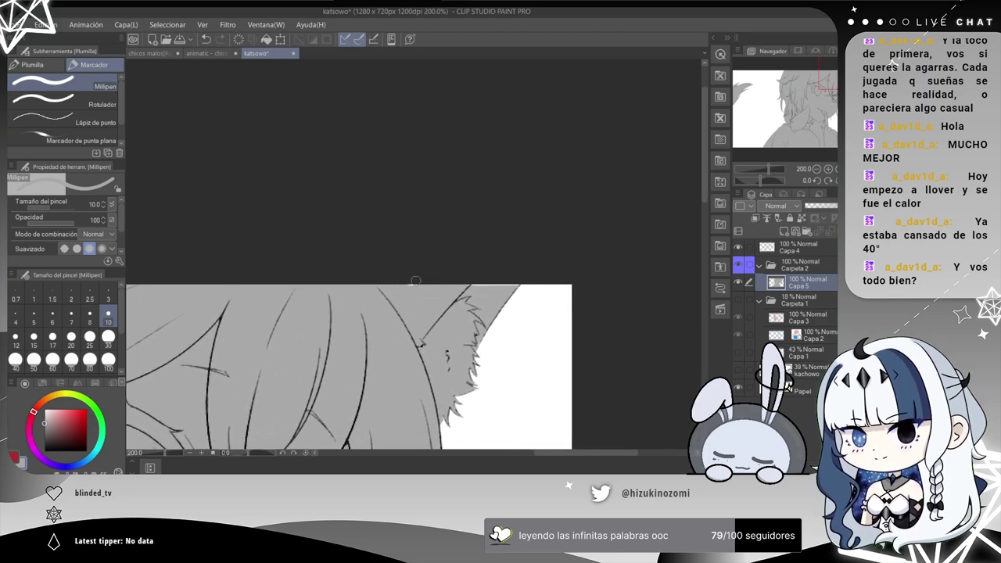
Fill the remaining white strip at the canvas border above the animal ear, up to the ear's outer outline.
scroll(461, 285, up, 4)
mouse_move(606, 250)
mouse_down()
mouse_move(592, 227)
mouse_move(364, 275)
mouse_move(414, 271)
mouse_move(396, 259)
mouse_move(373, 293)
mouse_move(399, 289)
mouse_move(408, 269)
mouse_up()
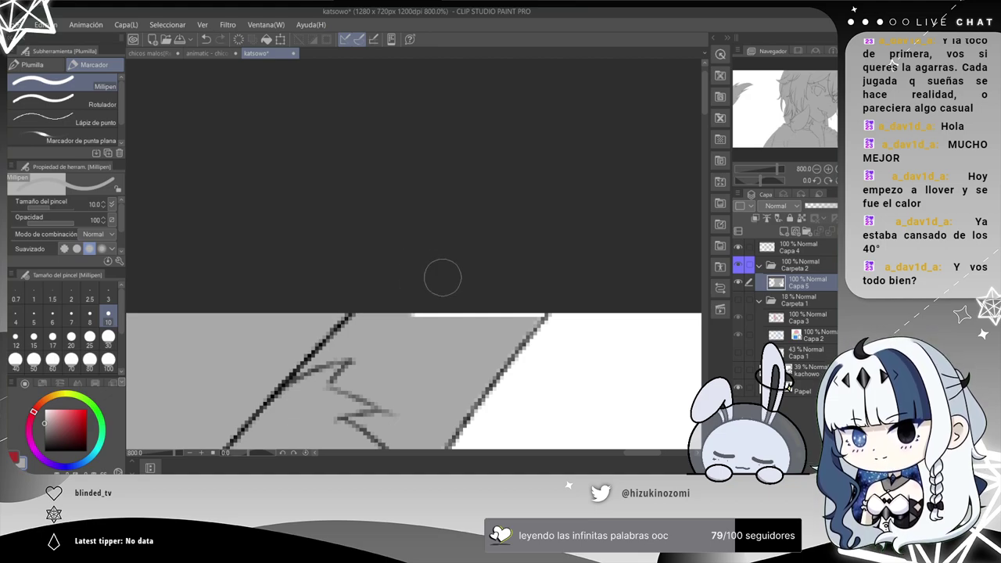
scroll(494, 268, up, 2)
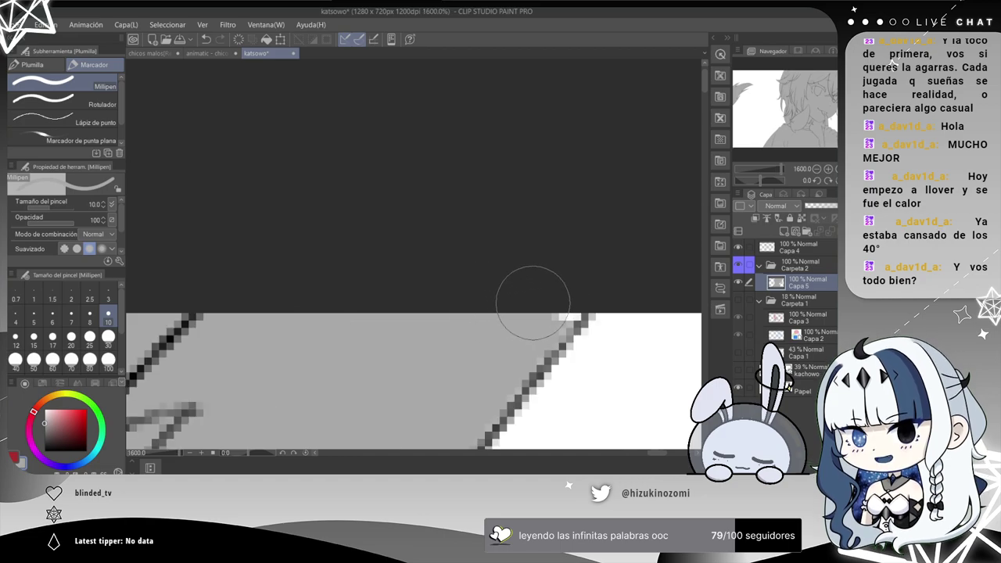
scroll(514, 344, down, 1)
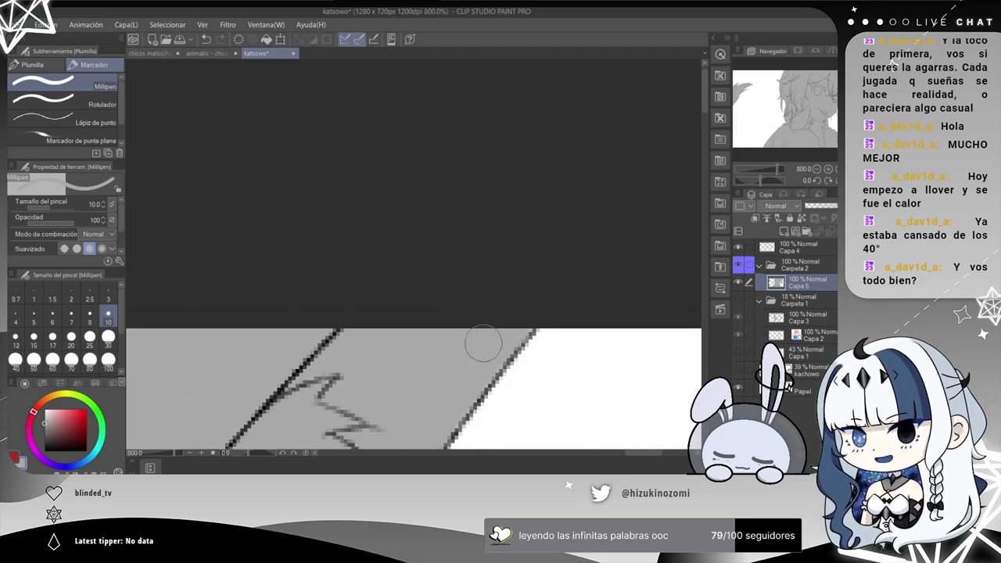
drag(445, 334, 579, 70)
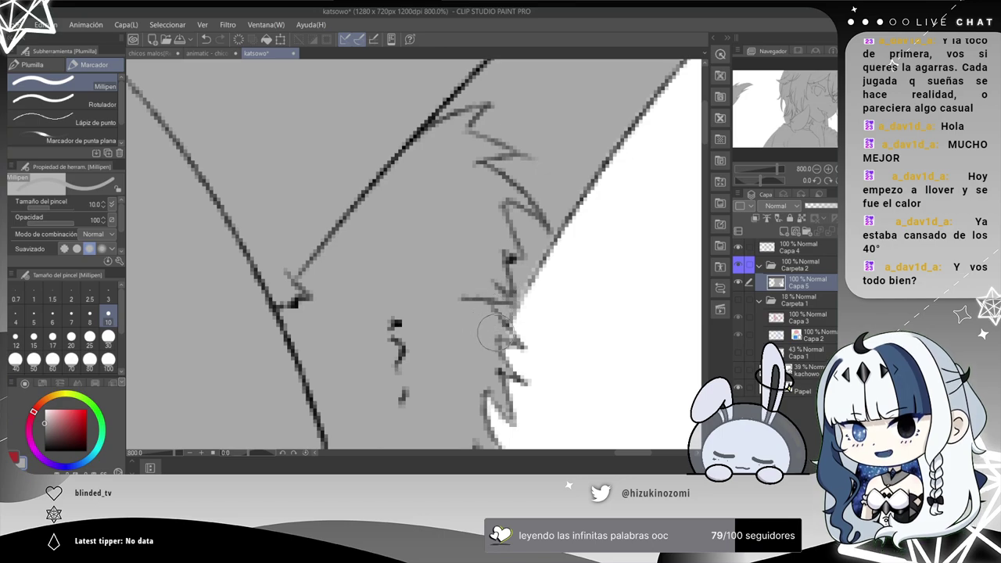
Fill the small curved hair strand beneath the chin with grey, using the Millipen at size 3.
scroll(361, 347, down, 1)
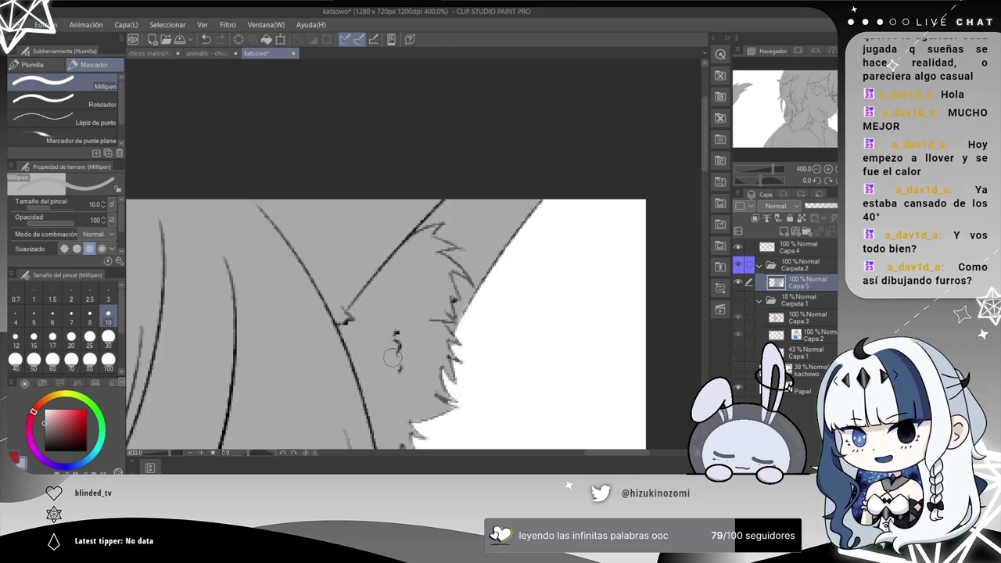
drag(383, 364, 471, 63)
drag(427, 272, 533, 84)
drag(381, 409, 475, 76)
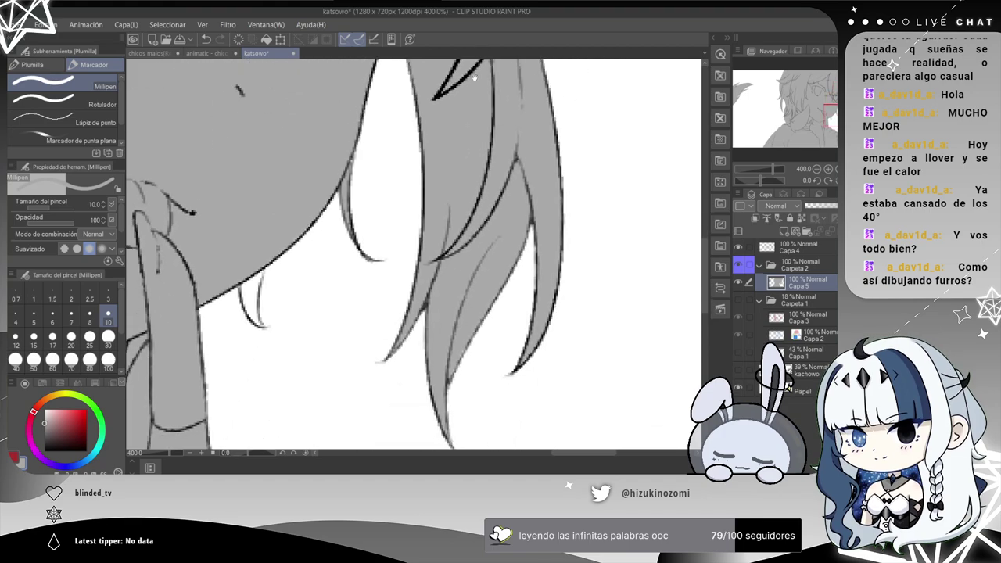
scroll(479, 193, down, 3)
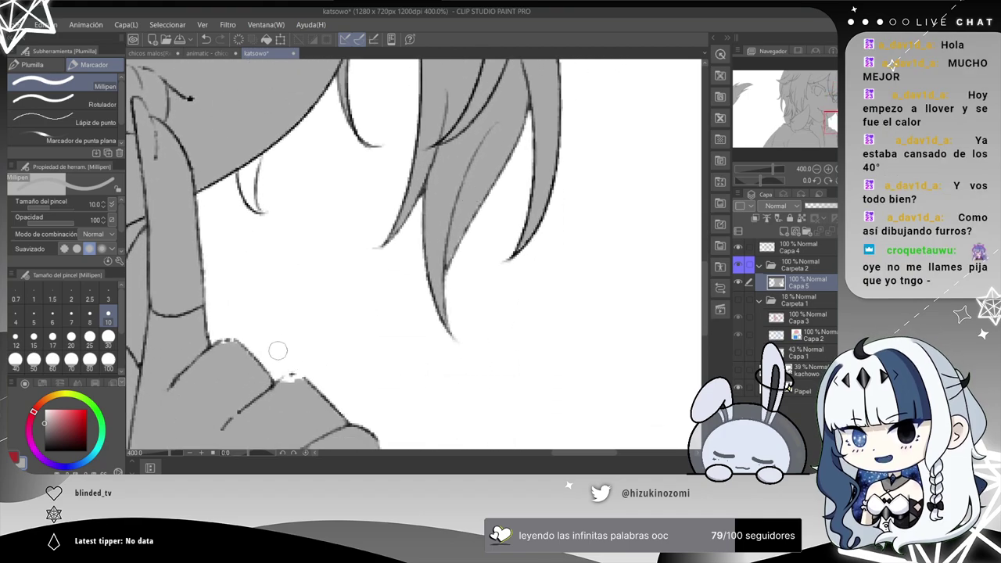
scroll(290, 374, up, 4)
drag(210, 148, 244, 196)
click(107, 299)
mouse_move(312, 231)
mouse_down()
mouse_move(290, 264)
mouse_move(284, 245)
mouse_move(292, 325)
mouse_move(290, 198)
mouse_up()
mouse_move(292, 313)
mouse_down()
mouse_move(329, 379)
mouse_move(294, 337)
mouse_move(290, 329)
mouse_move(357, 407)
mouse_move(334, 233)
mouse_move(325, 240)
mouse_move(314, 370)
mouse_move(323, 332)
mouse_up()
mouse_move(331, 234)
mouse_down()
mouse_move(319, 310)
mouse_move(359, 174)
mouse_move(306, 219)
mouse_move(302, 261)
mouse_up()
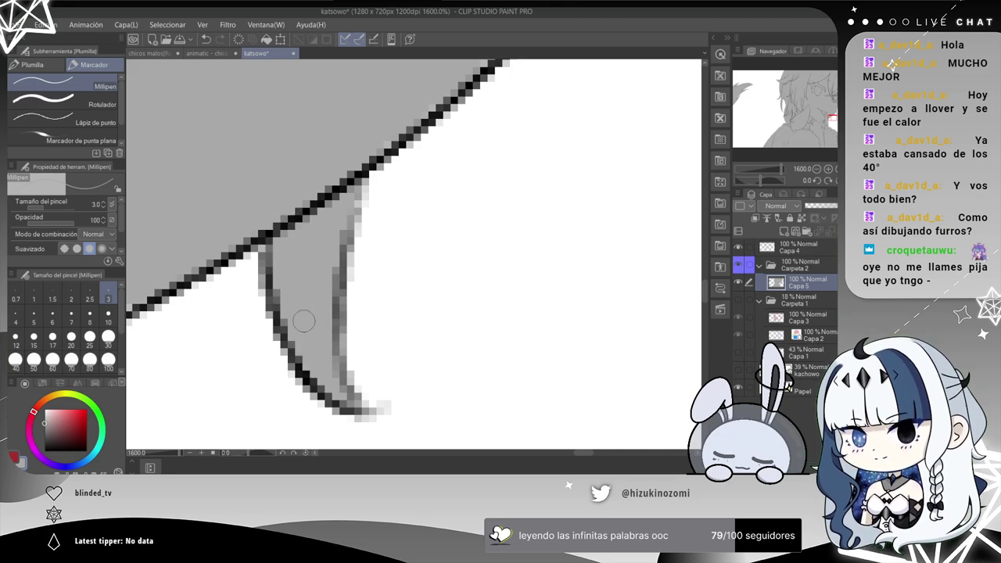
scroll(115, 118, down, 2)
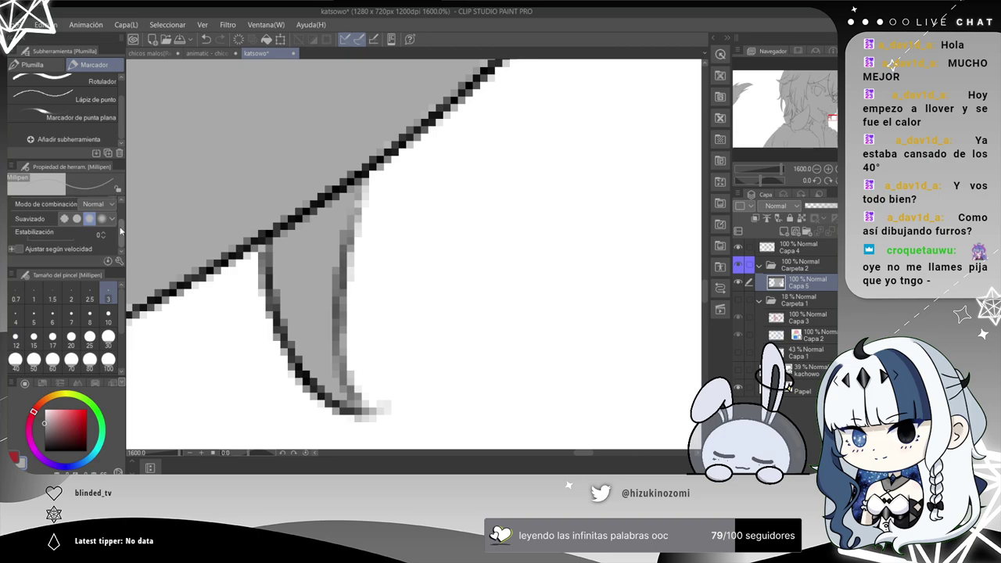
Paint grey over the white strip at the canvas's lower border beneath the raised hand's sleeve, using the Millipen at size 10.
key(ctrl+minus)
key(ctrl+minus)
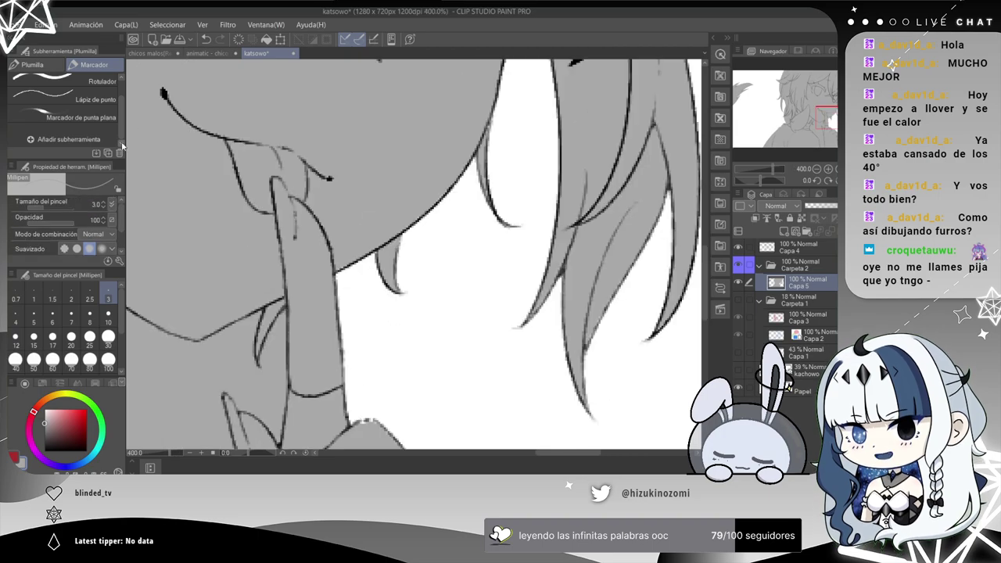
drag(171, 279, 299, 228)
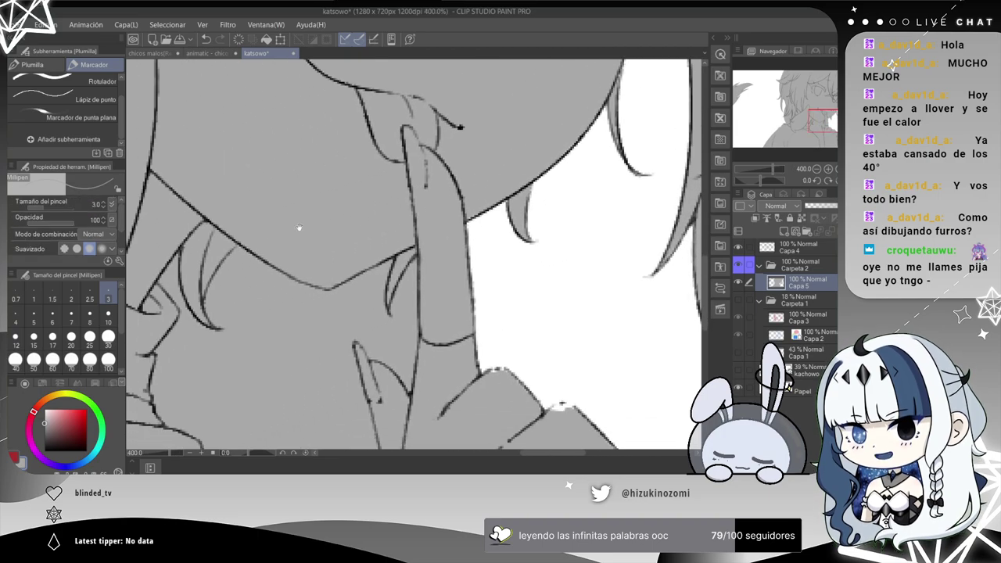
drag(323, 312, 409, 149)
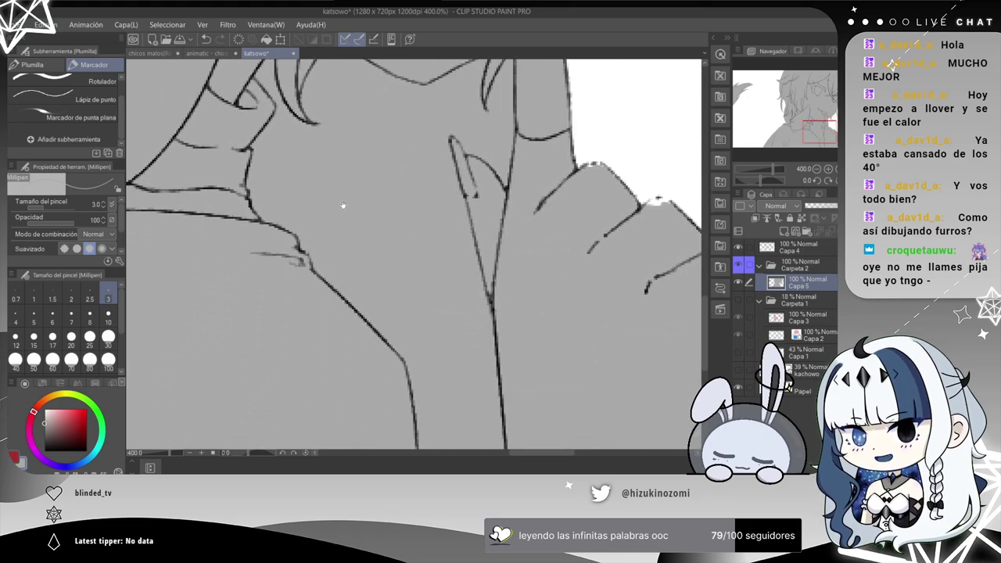
drag(342, 214, 425, 134)
drag(396, 166, 282, 124)
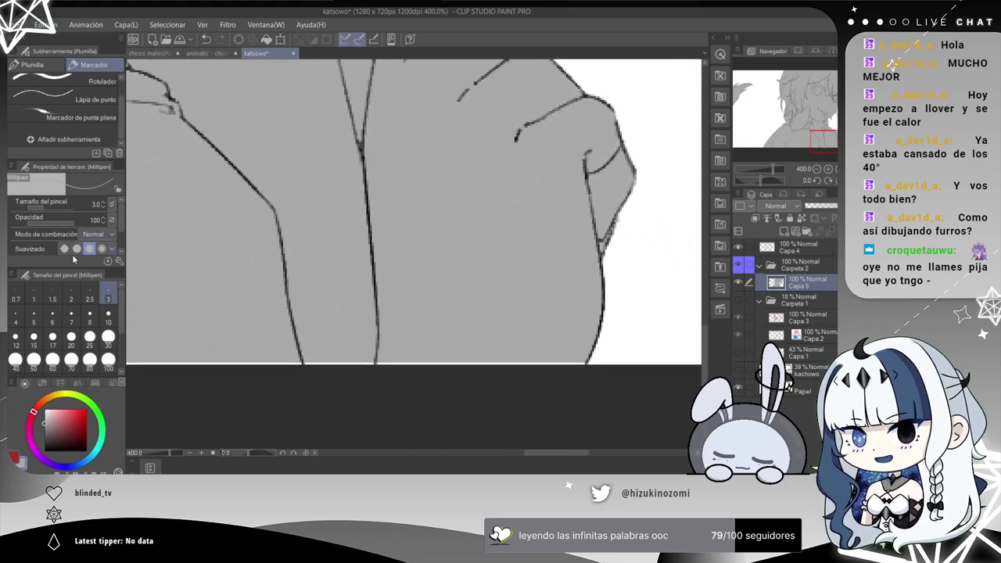
click(108, 315)
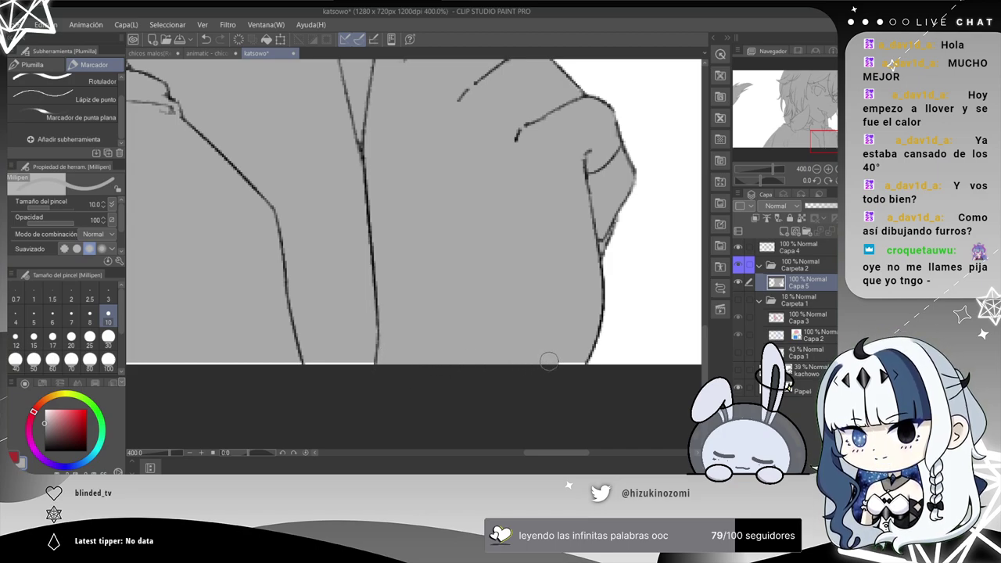
scroll(540, 360, up, 2)
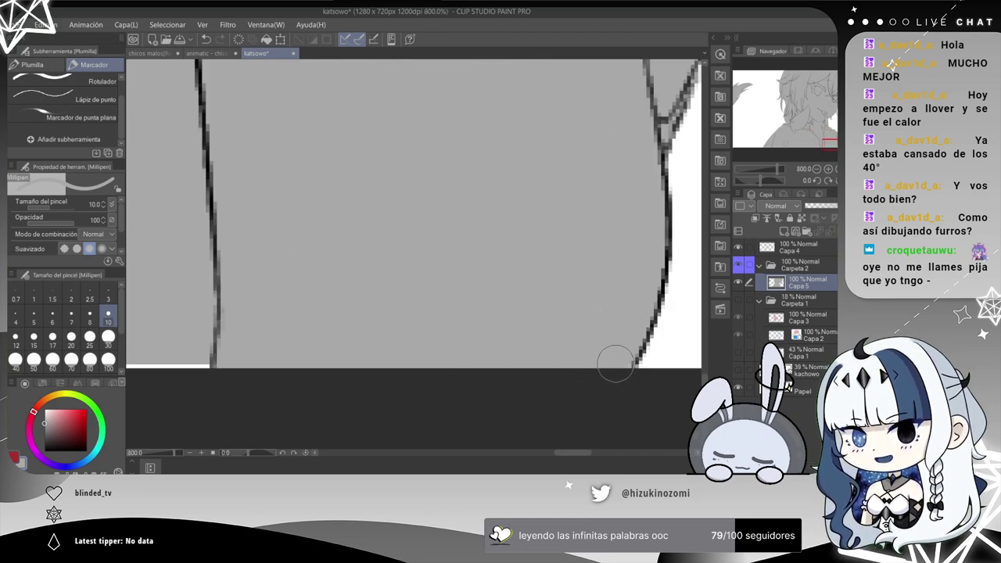
Continue the grey over the white strip along the lower border beneath the torso, beyond the long inner sleeve lines.
mouse_move(233, 342)
mouse_down()
mouse_move(590, 282)
mouse_move(572, 282)
mouse_up()
mouse_move(358, 302)
mouse_down()
mouse_move(373, 337)
mouse_move(389, 331)
mouse_up()
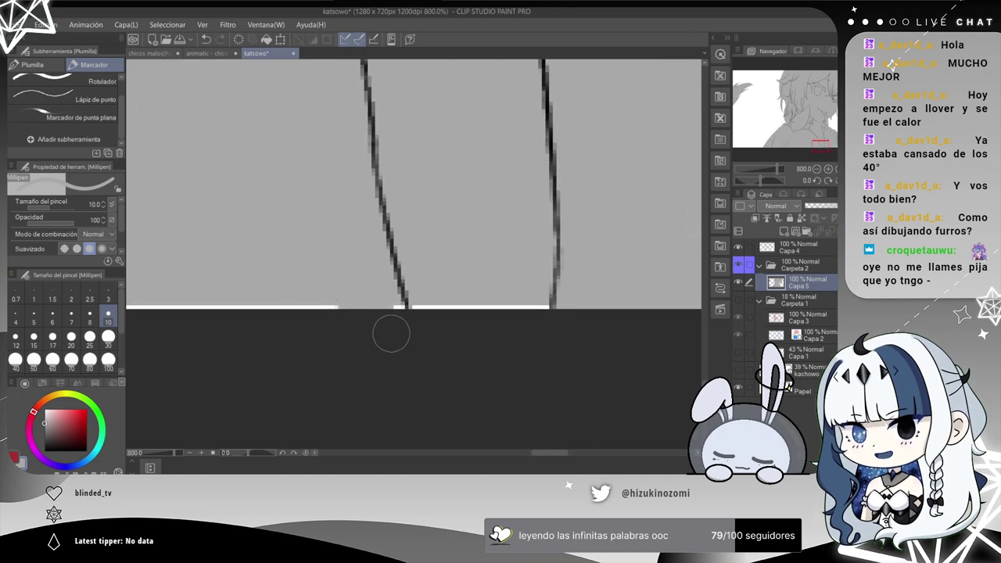
drag(226, 271, 476, 276)
drag(443, 320, 69, 319)
drag(216, 285, 593, 291)
drag(440, 317, 86, 319)
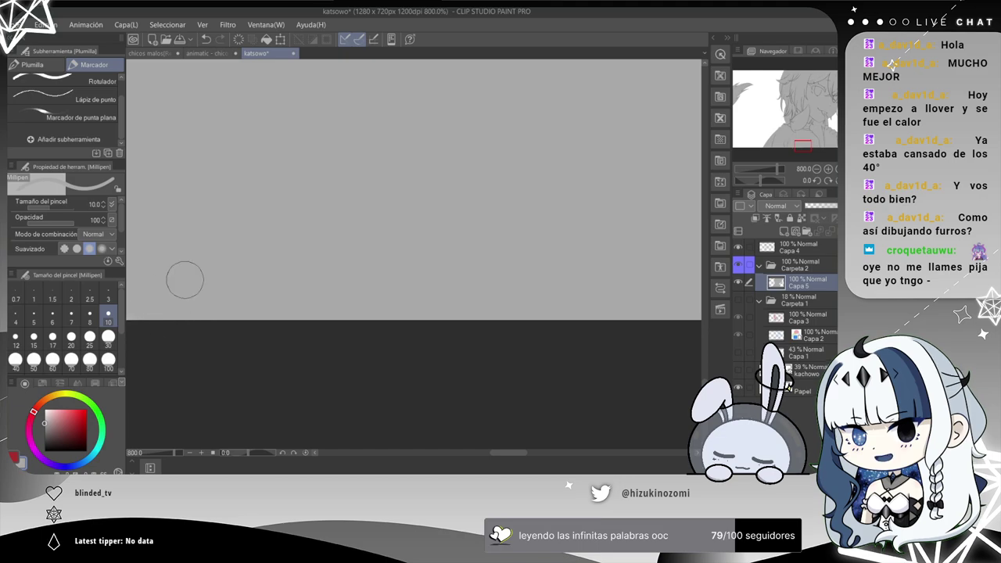
Fill the rest of the lower border strip with grey beneath the clothing folds, up to the shoulder's outer outline.
drag(397, 281, 538, 282)
scroll(426, 302, left, 4)
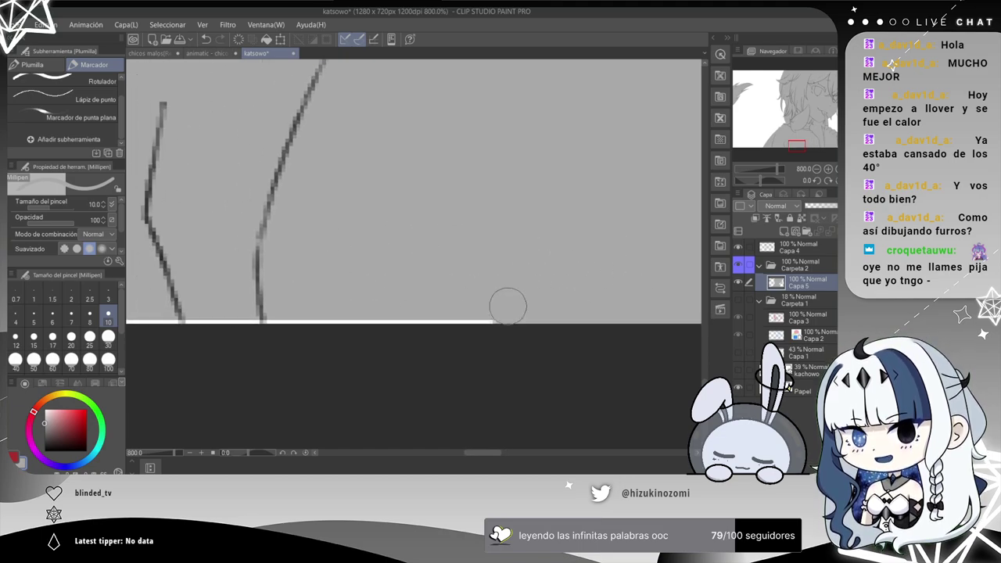
scroll(338, 295, left, 3)
scroll(383, 278, left, 3)
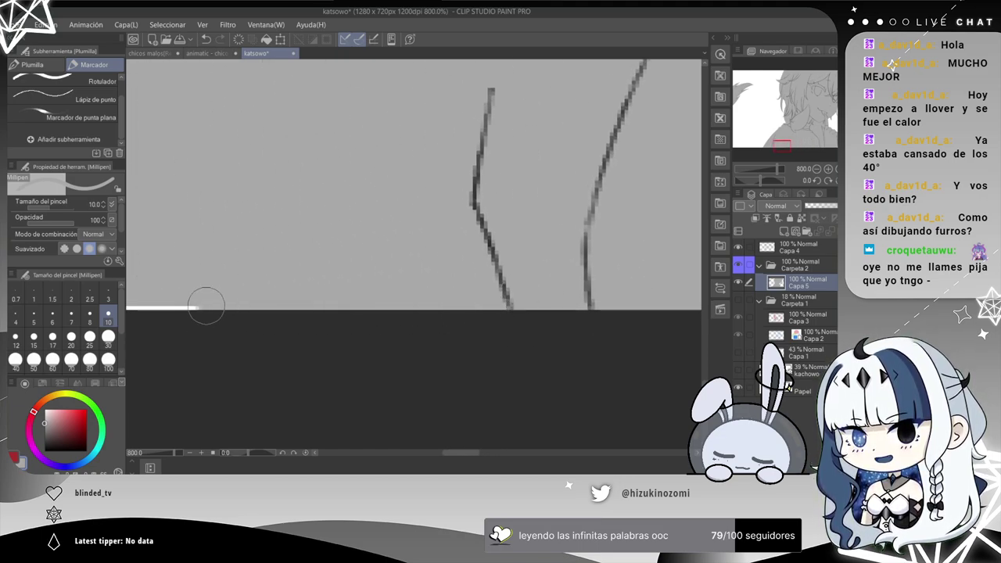
scroll(290, 298, down, 2)
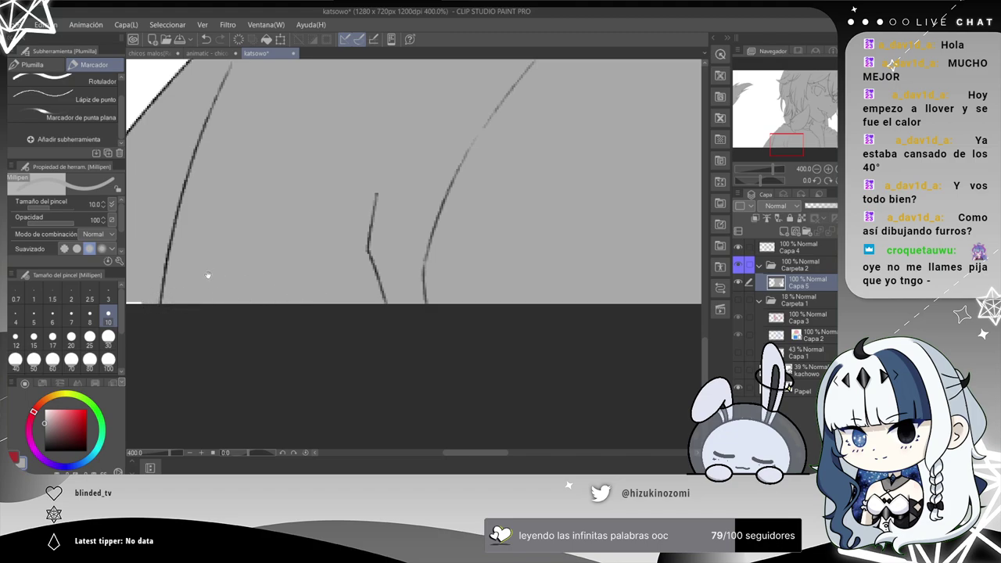
scroll(282, 297, left, 4)
scroll(289, 313, up, 2)
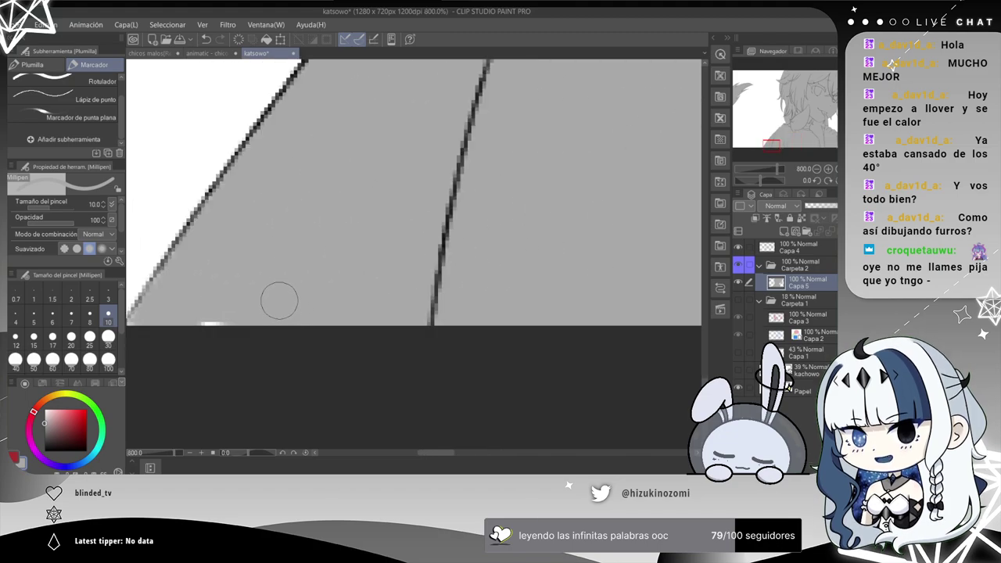
drag(305, 277, 444, 237)
scroll(363, 194, down, 4)
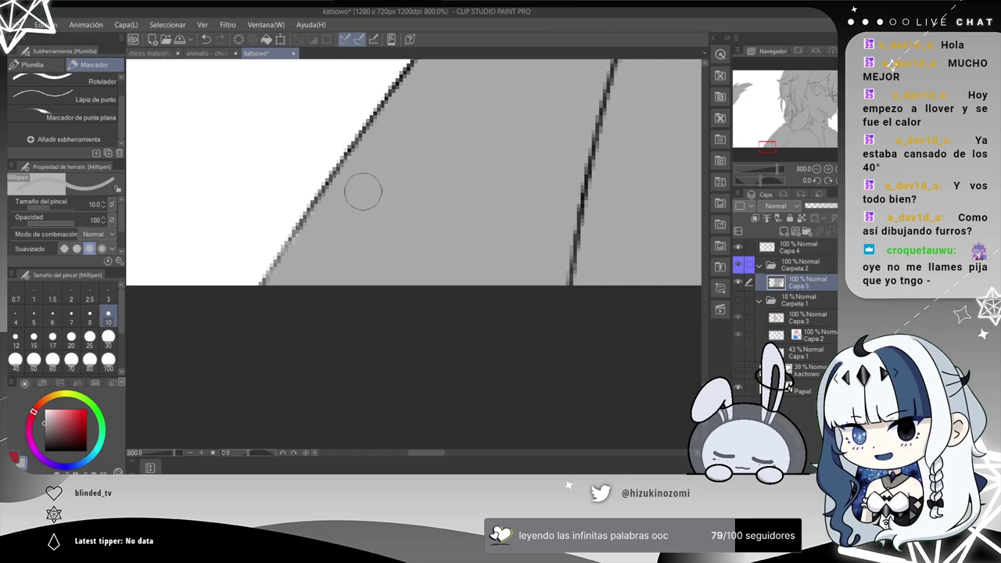
Fill the white gaps in the grey base along the shoulder outline, up to the pointed tip beside the neck.
drag(546, 197, 450, 286)
mouse_move(532, 179)
mouse_down()
mouse_move(415, 333)
mouse_move(464, 255)
mouse_move(513, 213)
mouse_up()
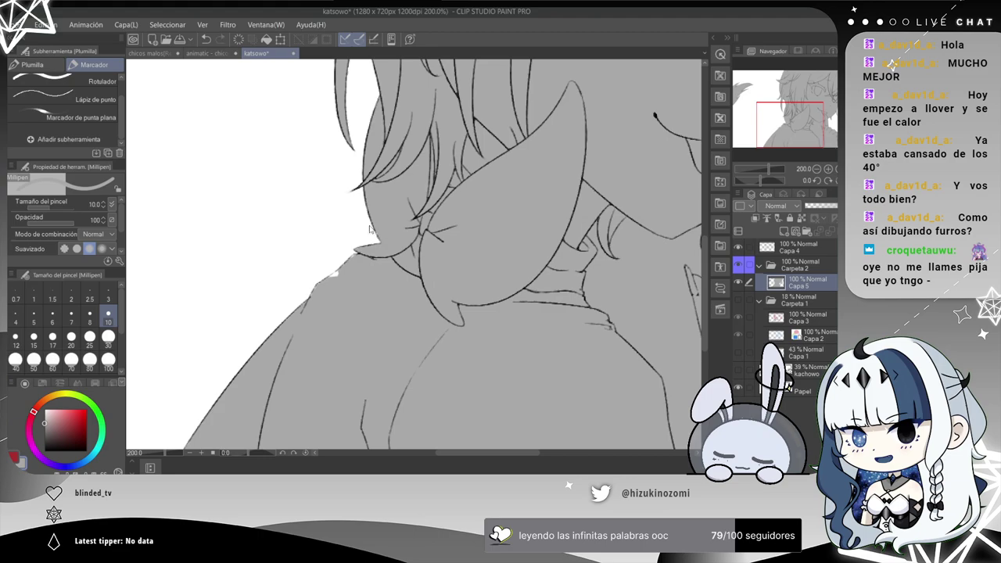
scroll(382, 233, up, 5)
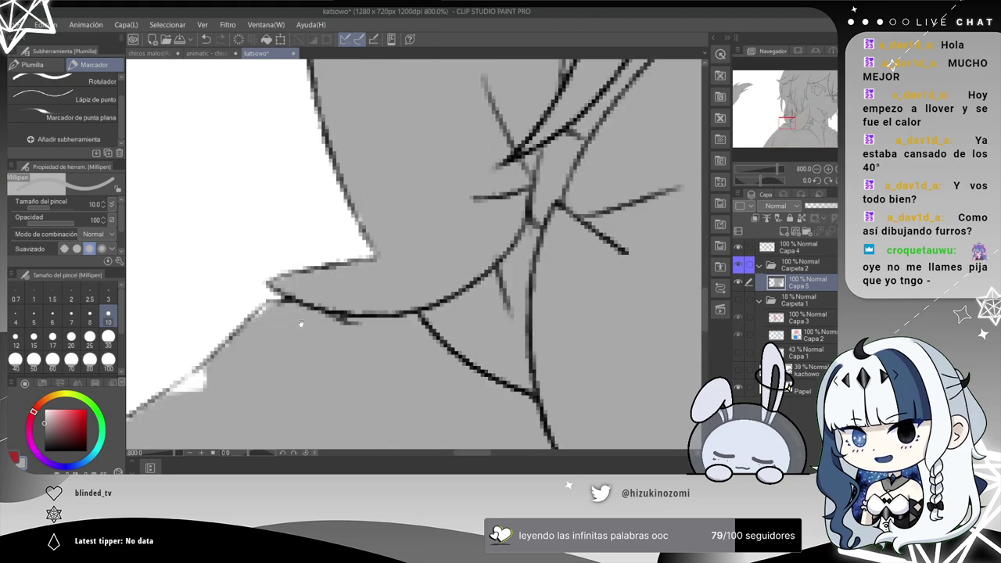
drag(302, 324, 481, 274)
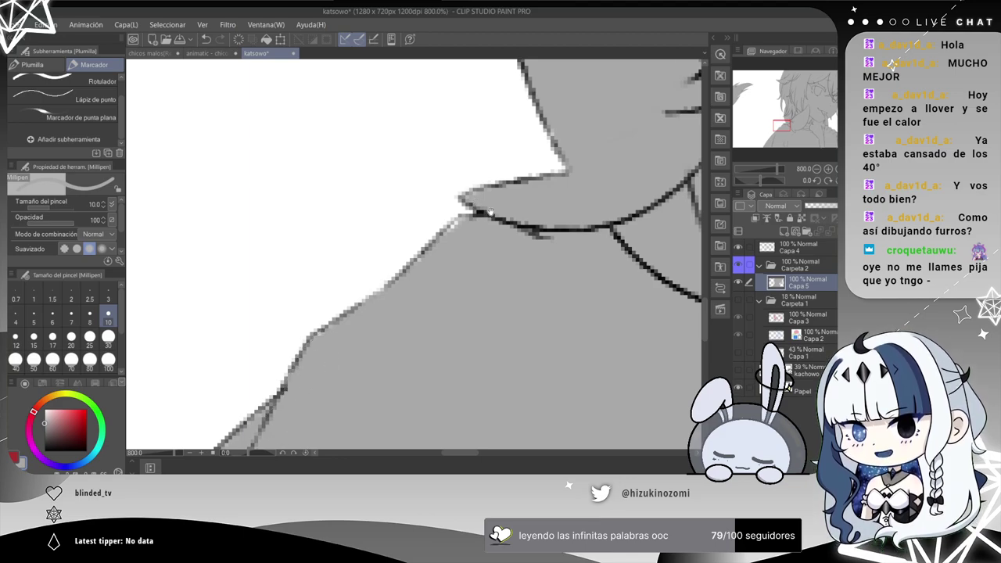
drag(485, 218, 427, 257)
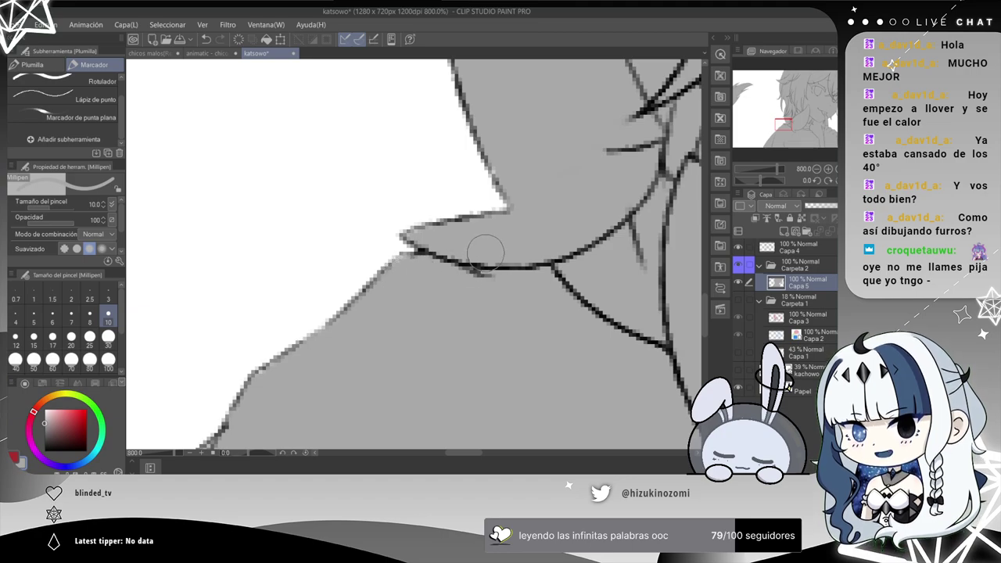
mouse_move(540, 270)
mouse_down()
mouse_move(406, 384)
mouse_move(393, 379)
mouse_up()
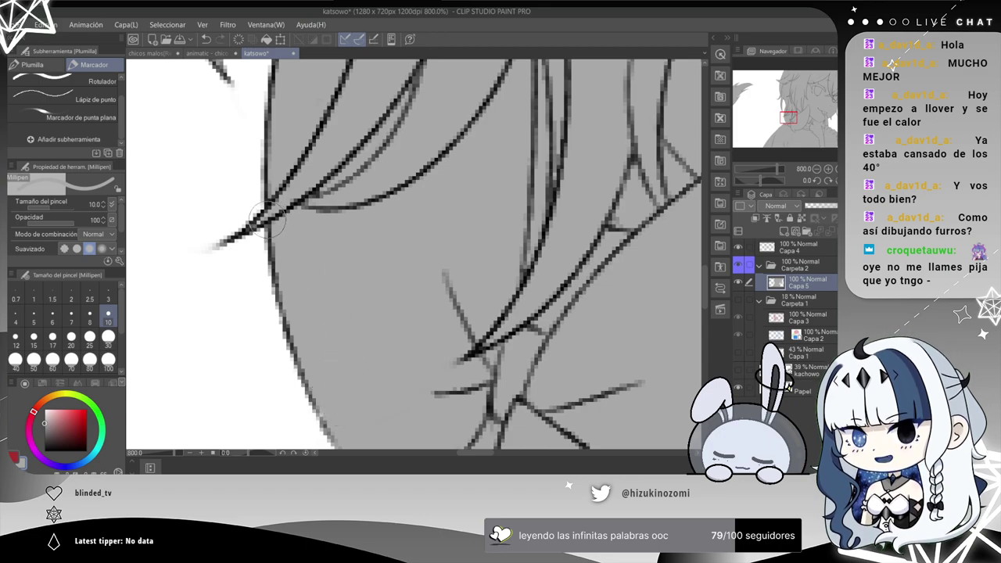
Set the Millipen to size 3 and check the grey fill along the neck, hair and chin outlines for gaps.
click(108, 296)
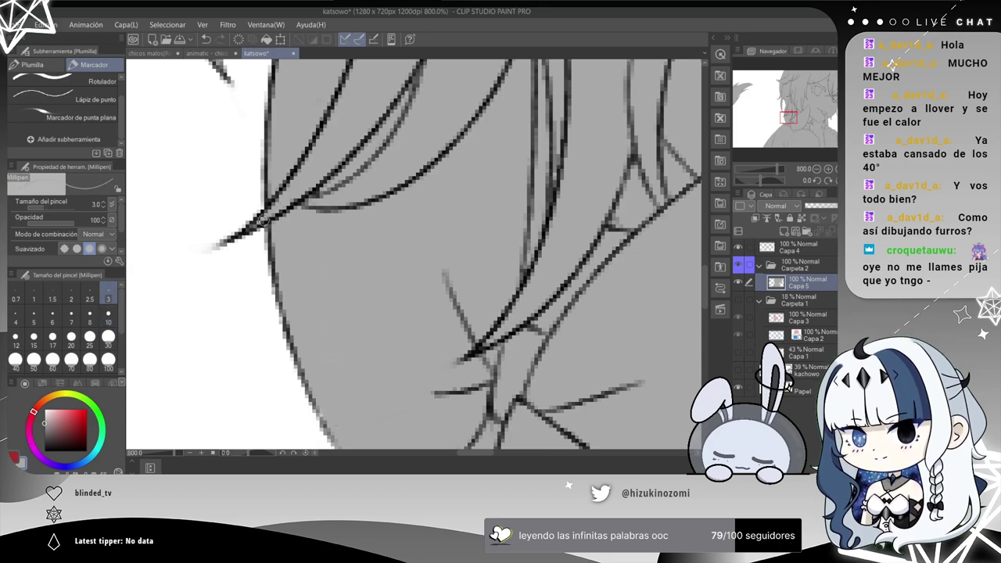
scroll(303, 276, down, 2)
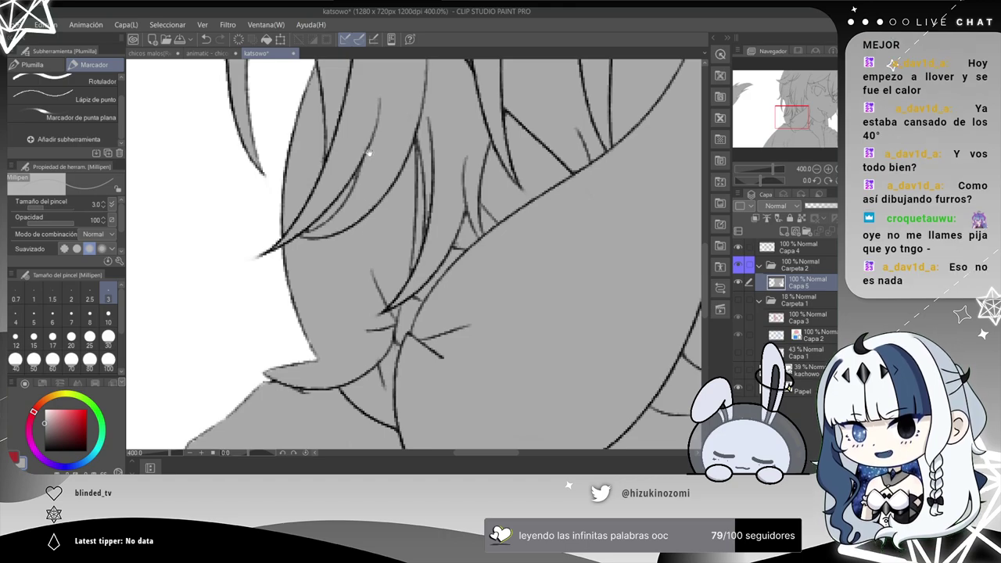
drag(369, 157, 329, 377)
drag(344, 166, 344, 362)
drag(334, 188, 321, 387)
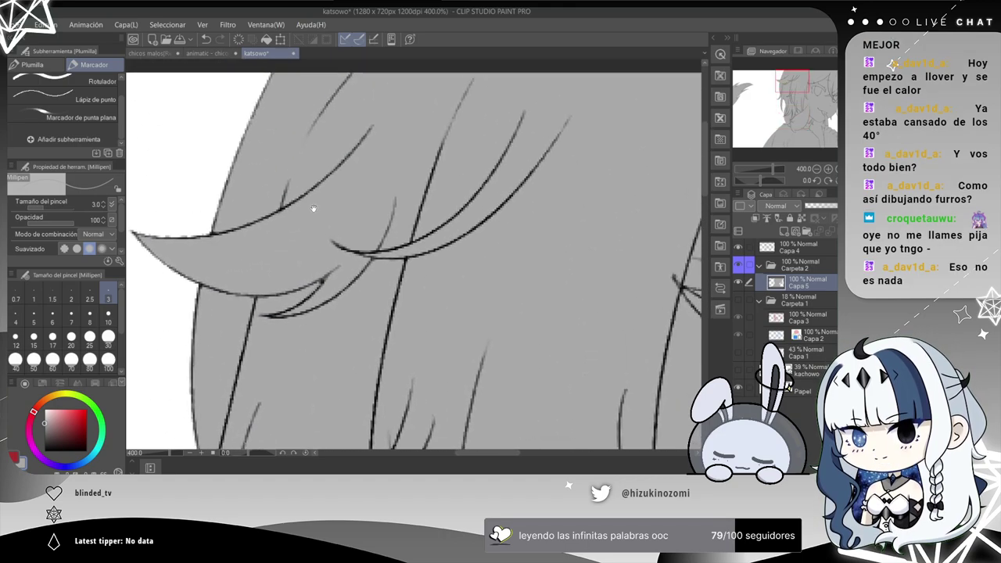
drag(321, 334, 321, 63)
drag(407, 321, 262, 89)
drag(453, 295, 235, 99)
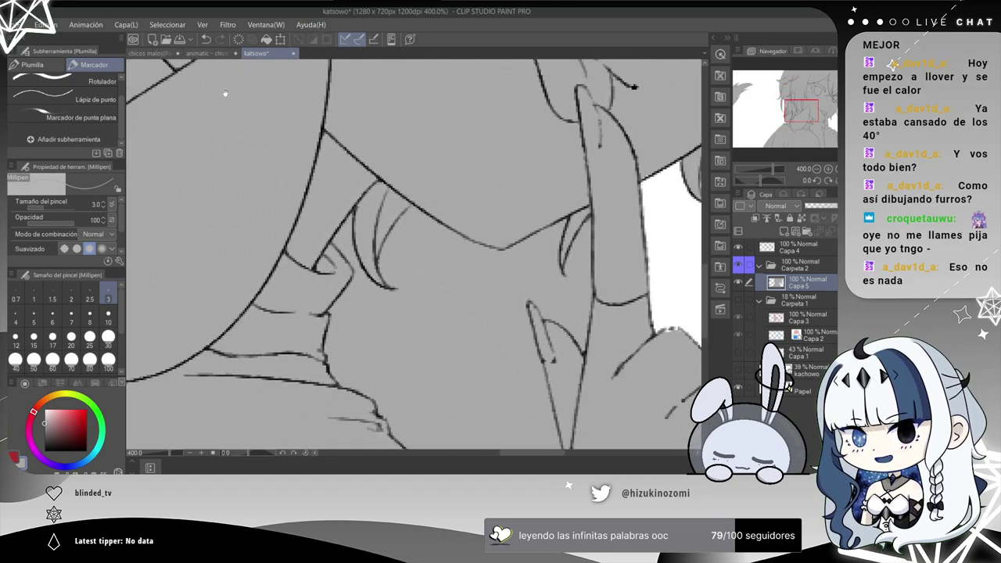
Erase the grey beside the torso's front line from the lower border up to the neck, using the Rugoso eraser at size 10.
scroll(329, 199, down, 10)
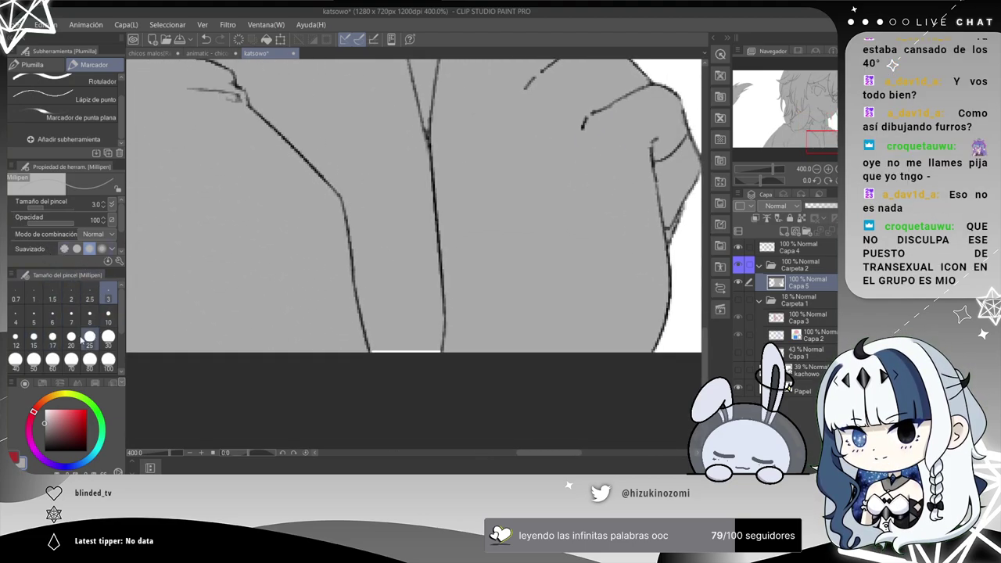
key(e)
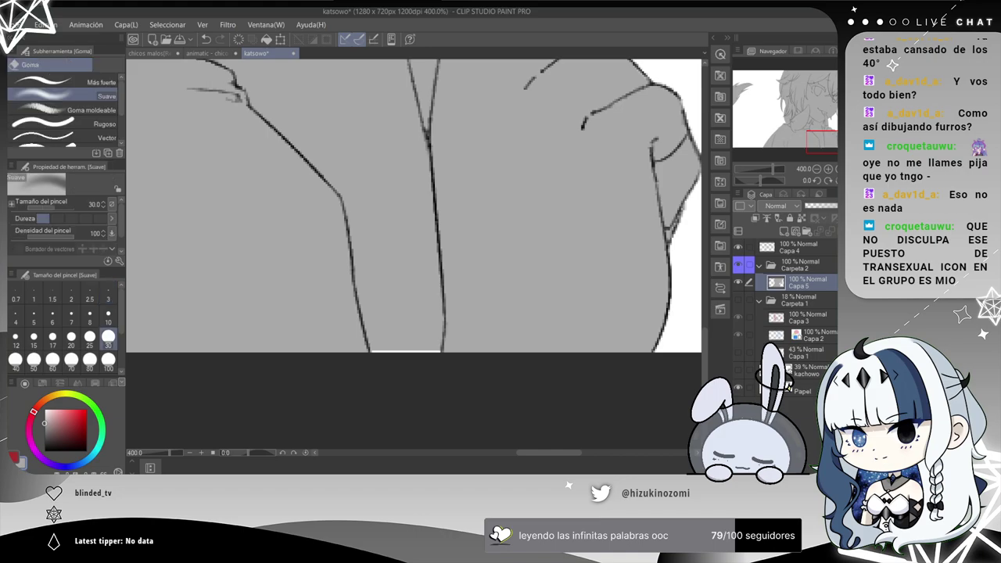
click(95, 123)
mouse_move(380, 174)
mouse_down()
mouse_move(379, 378)
mouse_move(351, 263)
mouse_move(357, 204)
mouse_move(338, 123)
mouse_move(341, 64)
mouse_move(362, 224)
mouse_up()
scroll(384, 326, up, 2)
mouse_move(380, 278)
mouse_down()
mouse_move(349, 251)
mouse_move(382, 186)
mouse_move(362, 219)
mouse_up()
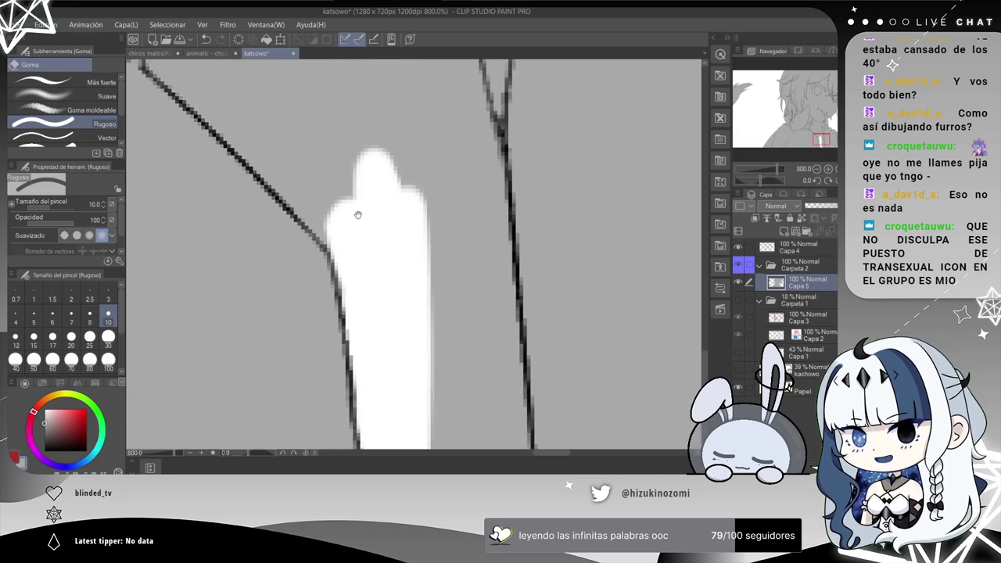
mouse_move(376, 284)
mouse_down()
mouse_move(416, 326)
mouse_move(363, 264)
mouse_move(384, 281)
mouse_move(342, 251)
mouse_move(351, 266)
mouse_move(358, 260)
mouse_move(340, 226)
mouse_move(281, 187)
mouse_move(335, 240)
mouse_move(252, 165)
mouse_move(232, 115)
mouse_move(315, 236)
mouse_move(304, 237)
mouse_move(269, 188)
mouse_move(312, 242)
mouse_move(352, 257)
mouse_move(314, 246)
mouse_move(295, 210)
mouse_move(289, 173)
mouse_move(310, 119)
mouse_move(314, 159)
mouse_move(270, 251)
mouse_move(280, 225)
mouse_up()
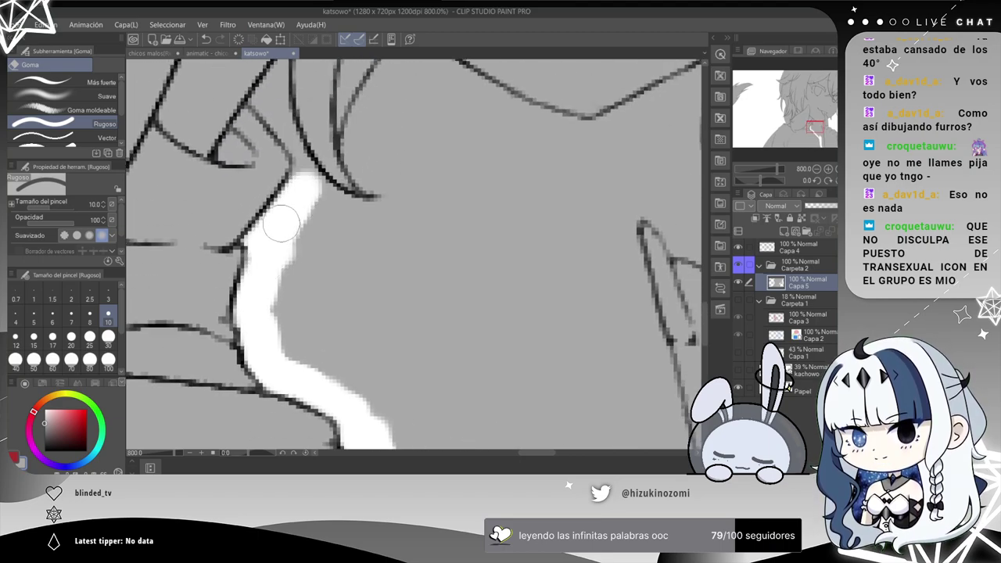
Erase the grey from the narrow gap between the neck folds and the curved hair strand, using the Rugoso eraser at size 3.
click(114, 289)
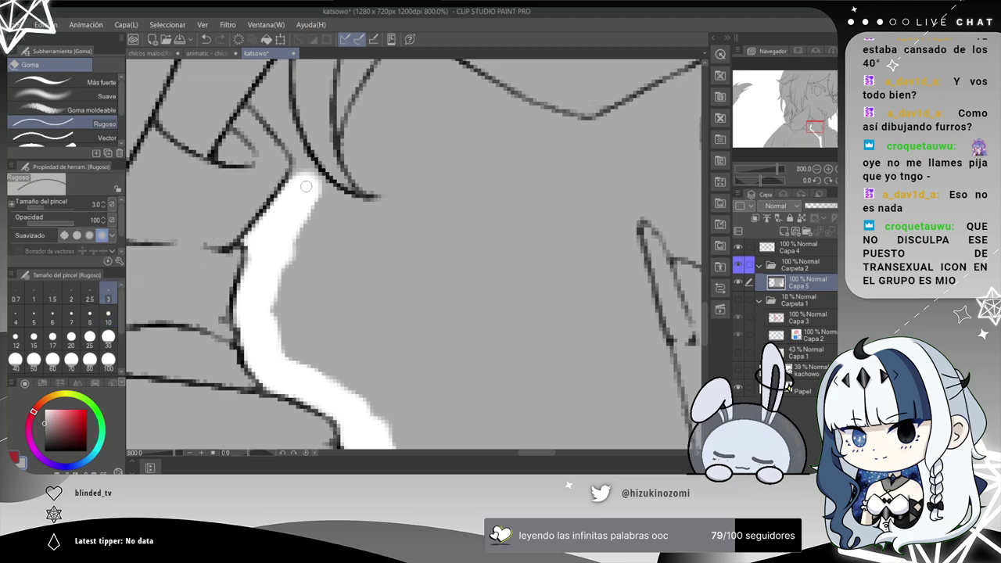
drag(300, 167, 284, 141)
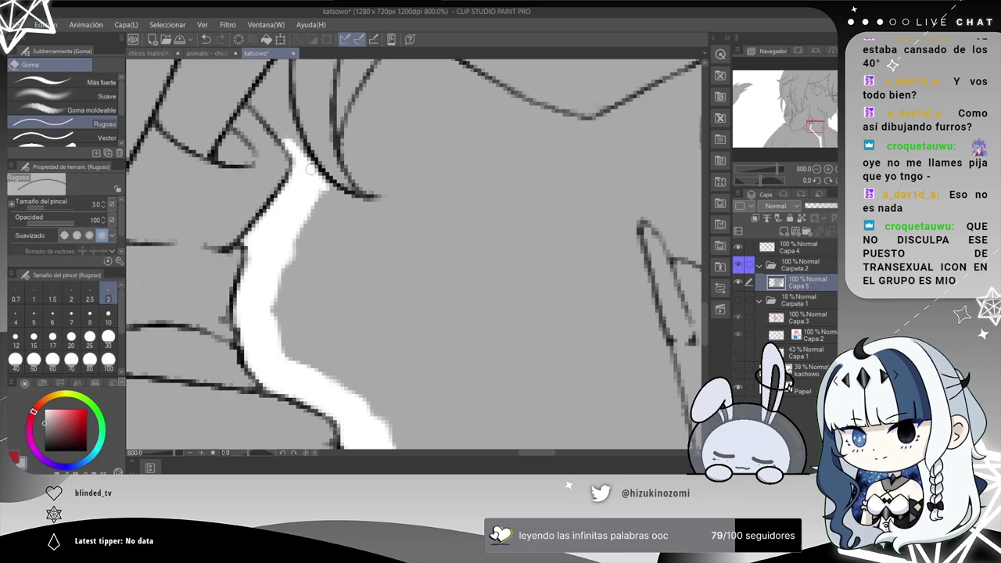
scroll(311, 170, up, 3)
mouse_move(249, 235)
mouse_down()
mouse_move(217, 200)
mouse_move(274, 82)
mouse_move(269, 181)
mouse_move(282, 243)
mouse_move(263, 167)
mouse_move(269, 246)
mouse_move(256, 217)
mouse_move(247, 228)
mouse_move(337, 345)
mouse_move(389, 378)
mouse_move(368, 365)
mouse_move(366, 378)
mouse_move(431, 398)
mouse_up()
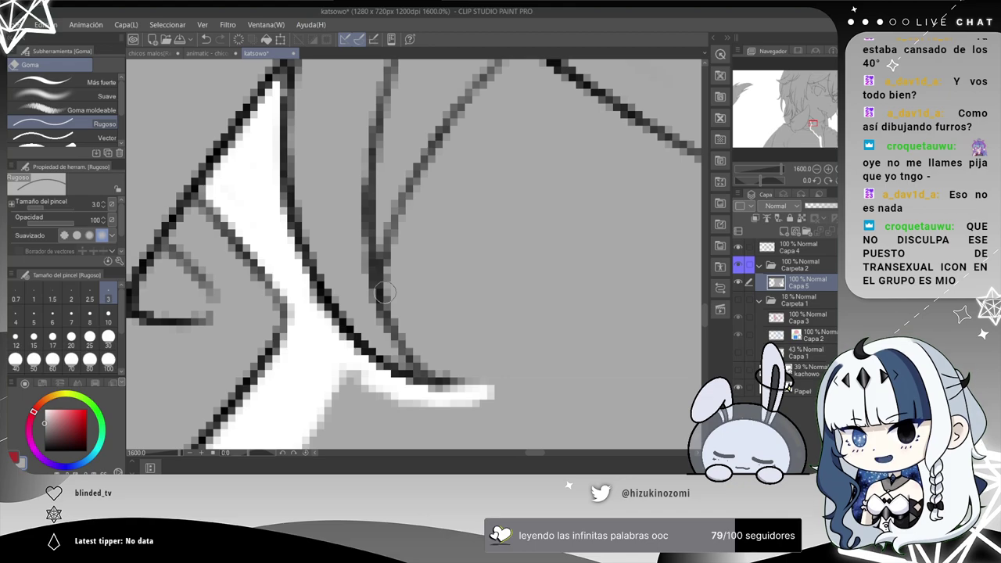
Erase the grey along the outer edge of the curved hair strand and up to the jawline with the size 3 eraser.
mouse_move(392, 250)
mouse_down()
mouse_move(462, 376)
mouse_move(486, 387)
mouse_move(410, 300)
mouse_move(428, 229)
mouse_up()
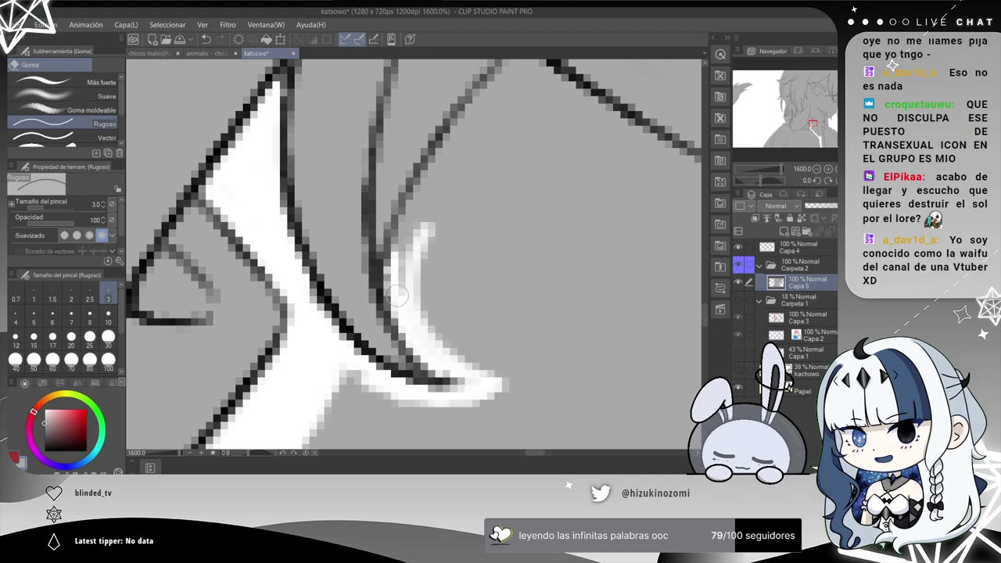
drag(400, 299, 447, 180)
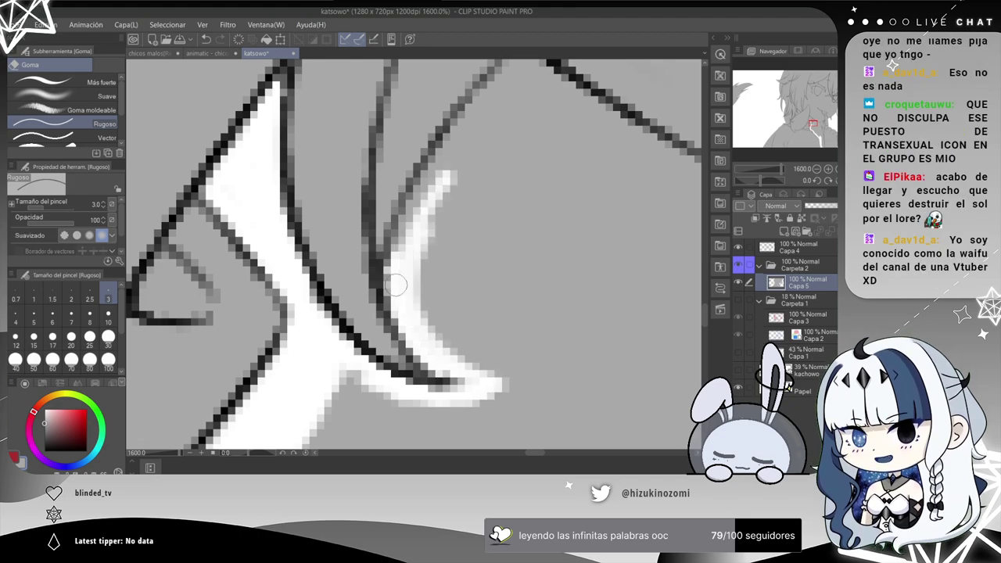
drag(403, 263, 460, 148)
mouse_move(403, 241)
mouse_down()
mouse_move(496, 101)
mouse_move(403, 223)
mouse_move(415, 192)
mouse_up()
drag(344, 270, 426, 184)
drag(443, 216, 490, 236)
mouse_move(426, 196)
mouse_down()
mouse_move(582, 295)
mouse_move(496, 287)
mouse_up()
Clear a larger patch of grey beside the curved hair strand beneath the jaw, using the Rugoso eraser at size 30.
scroll(552, 283, down, 1)
key(ctrl+minus)
click(108, 336)
mouse_move(367, 312)
mouse_down()
mouse_move(399, 327)
mouse_move(388, 305)
mouse_up()
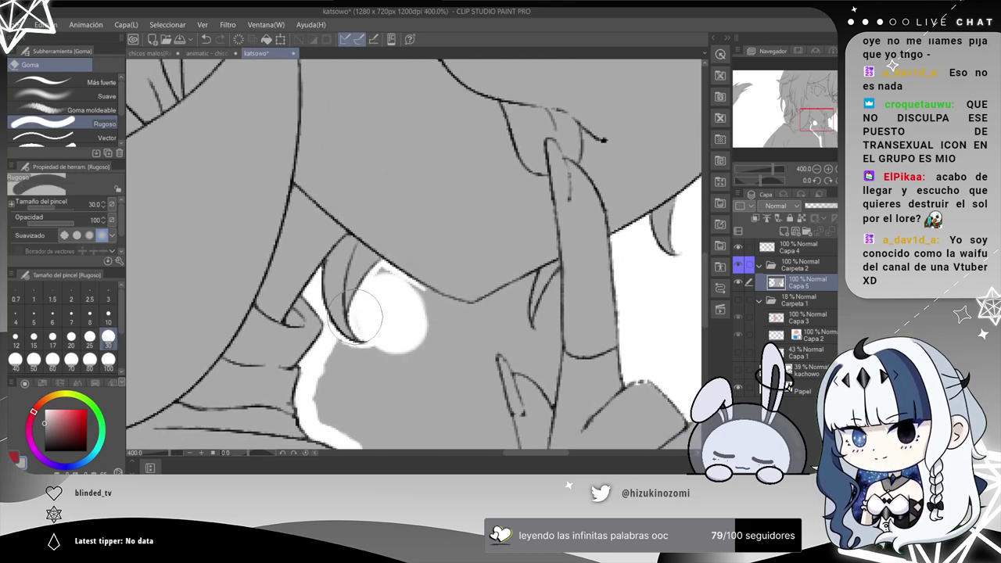
Erase the grey just beneath the jawline towards the chin's tip, using the Rugoso eraser at size 10.
click(108, 321)
scroll(430, 309, up, 2)
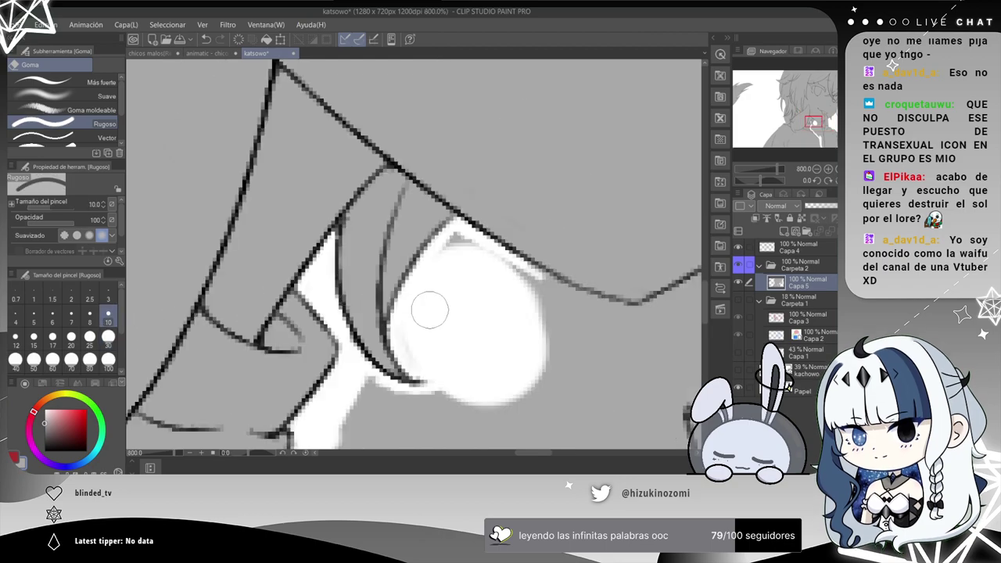
mouse_move(459, 249)
mouse_down()
mouse_move(552, 302)
mouse_move(519, 274)
mouse_move(440, 273)
mouse_move(342, 249)
mouse_up()
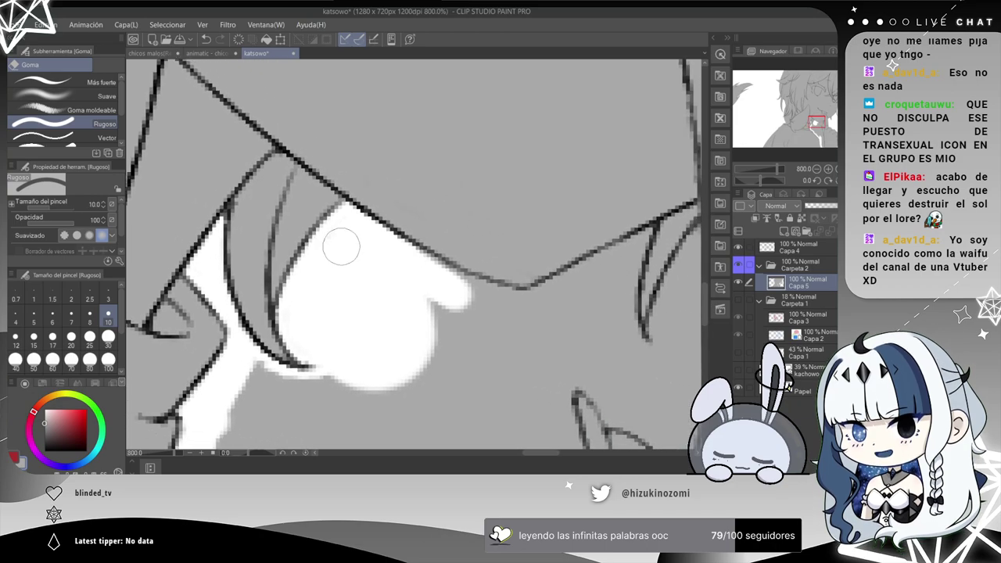
mouse_move(429, 288)
mouse_down()
mouse_move(477, 306)
mouse_move(428, 281)
mouse_up()
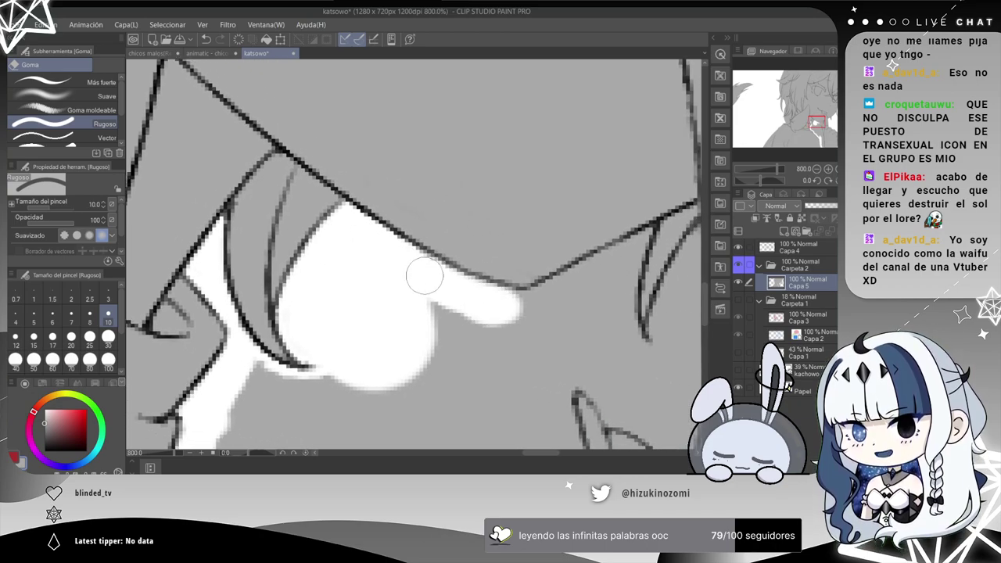
Erase the grey beneath the chin's tip and on towards the raised finger, using the Rugoso eraser at size 10.
drag(514, 309, 512, 308)
mouse_move(593, 312)
mouse_down()
mouse_move(409, 327)
mouse_move(413, 306)
mouse_up()
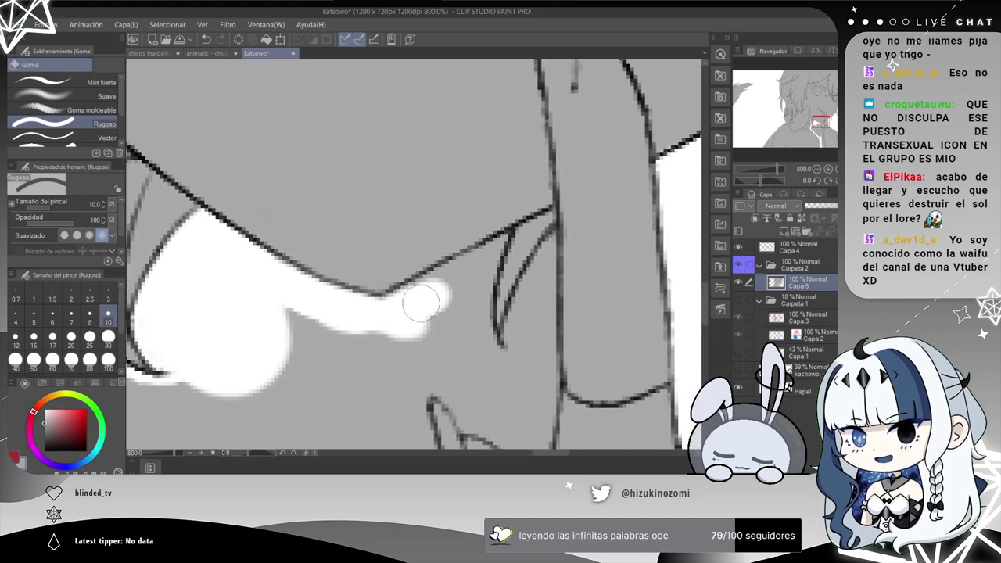
mouse_move(413, 319)
mouse_down()
mouse_move(460, 358)
mouse_move(471, 343)
mouse_move(464, 313)
mouse_move(476, 370)
mouse_move(465, 303)
mouse_move(485, 371)
mouse_move(464, 290)
mouse_move(478, 333)
mouse_move(485, 266)
mouse_up()
Erase the grey along the jawline and the near edge of the small hair strand beside the finger, with the eraser at size 3.
scroll(485, 266, up, 3)
click(109, 300)
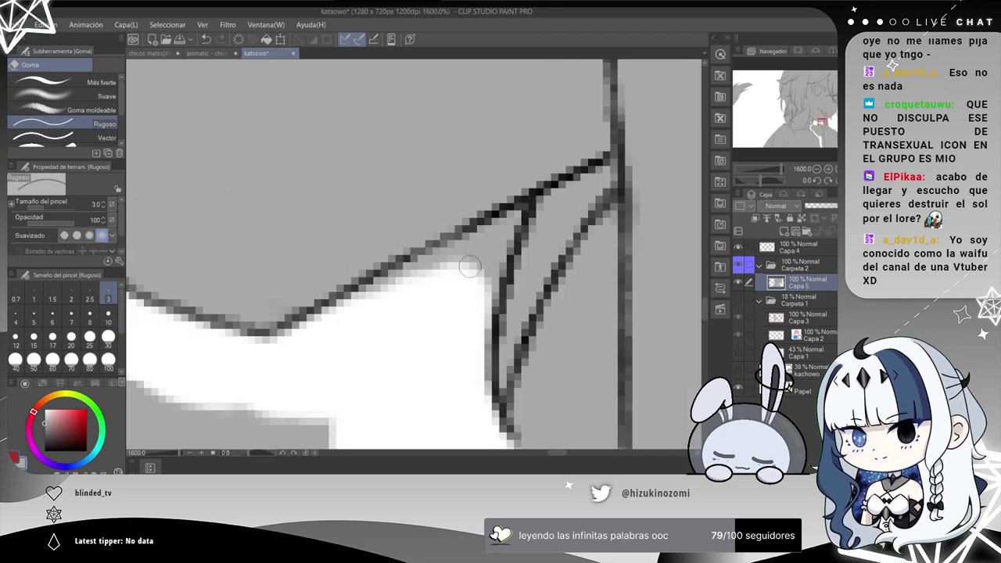
mouse_move(349, 309)
mouse_down()
mouse_move(463, 245)
mouse_move(436, 275)
mouse_up()
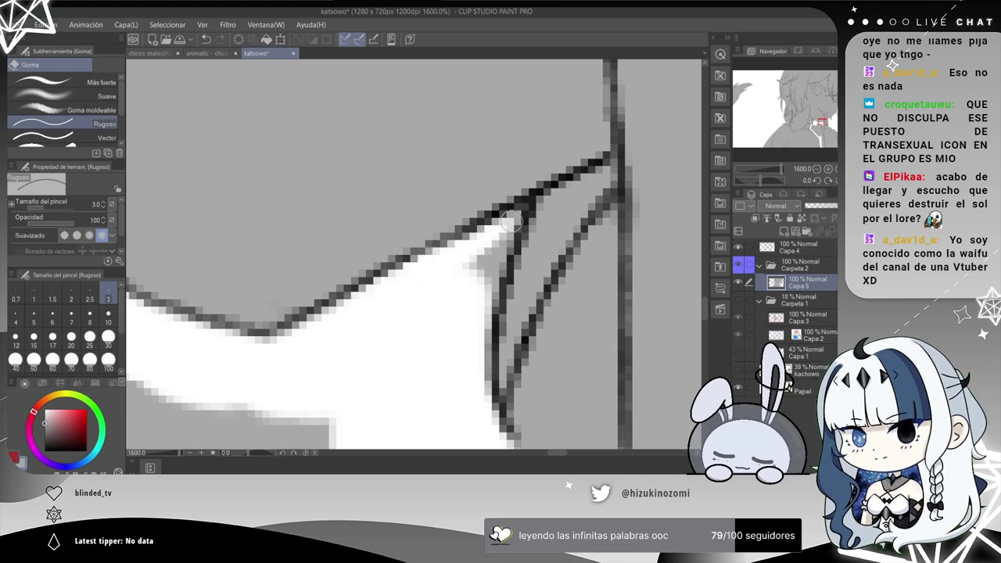
drag(509, 223, 471, 290)
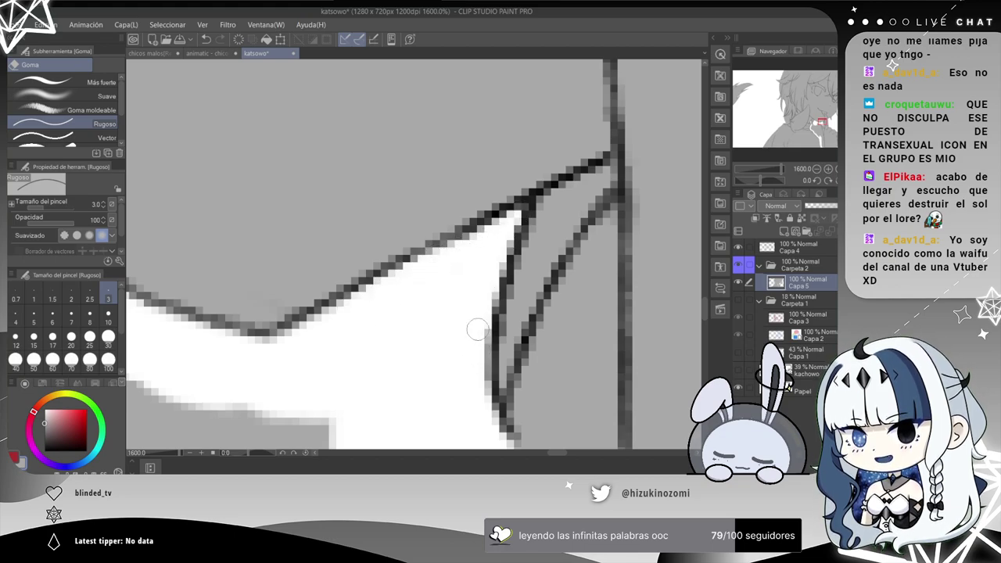
drag(475, 400, 376, 283)
mouse_move(453, 230)
mouse_down()
mouse_move(440, 251)
mouse_move(472, 190)
mouse_move(428, 257)
mouse_move(509, 94)
mouse_move(494, 205)
mouse_move(442, 302)
mouse_move(438, 273)
mouse_move(413, 318)
mouse_move(465, 251)
mouse_move(470, 219)
mouse_move(471, 318)
mouse_move(476, 261)
mouse_move(480, 326)
mouse_move(469, 348)
mouse_move(441, 236)
mouse_up()
Clear the grey between the small hair strand, the raised finger and the thumb, using the Rugoso eraser at sizes 10 and 3.
click(109, 315)
scroll(470, 348, down, 2)
mouse_move(360, 249)
mouse_down()
mouse_move(383, 280)
mouse_move(342, 244)
mouse_move(360, 246)
mouse_move(396, 288)
mouse_move(434, 293)
mouse_move(449, 258)
mouse_move(442, 307)
mouse_up()
scroll(437, 279, up, 2)
mouse_move(388, 288)
mouse_down()
mouse_move(315, 156)
mouse_move(288, 158)
mouse_up()
click(108, 299)
mouse_move(306, 223)
mouse_down()
mouse_move(289, 215)
mouse_move(330, 228)
mouse_move(328, 250)
mouse_up()
mouse_move(347, 210)
mouse_down()
mouse_move(365, 233)
mouse_move(371, 283)
mouse_up()
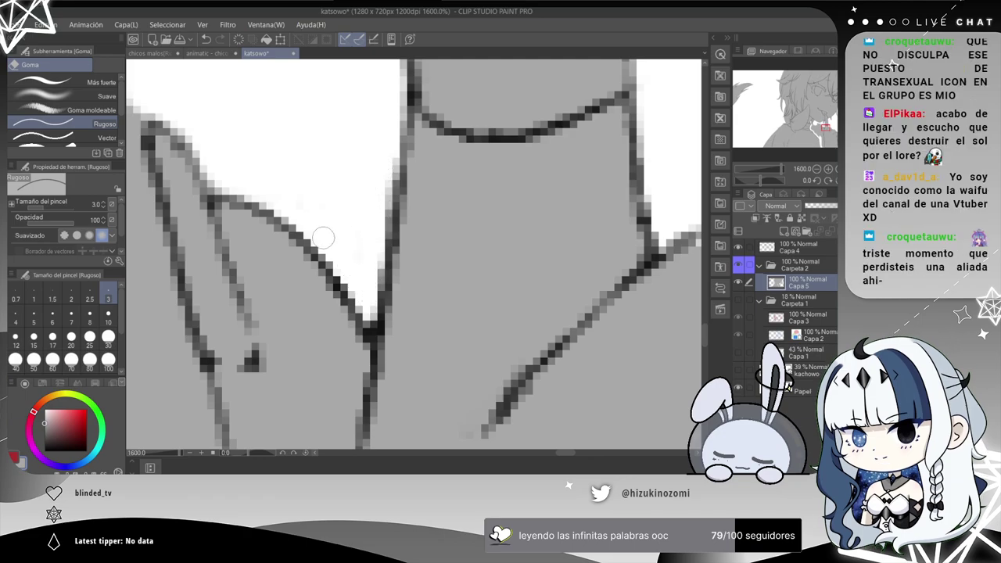
Erase the grey around the thumb's tip and back towards the area under the chin with the size 3 eraser.
scroll(224, 167, down, 2)
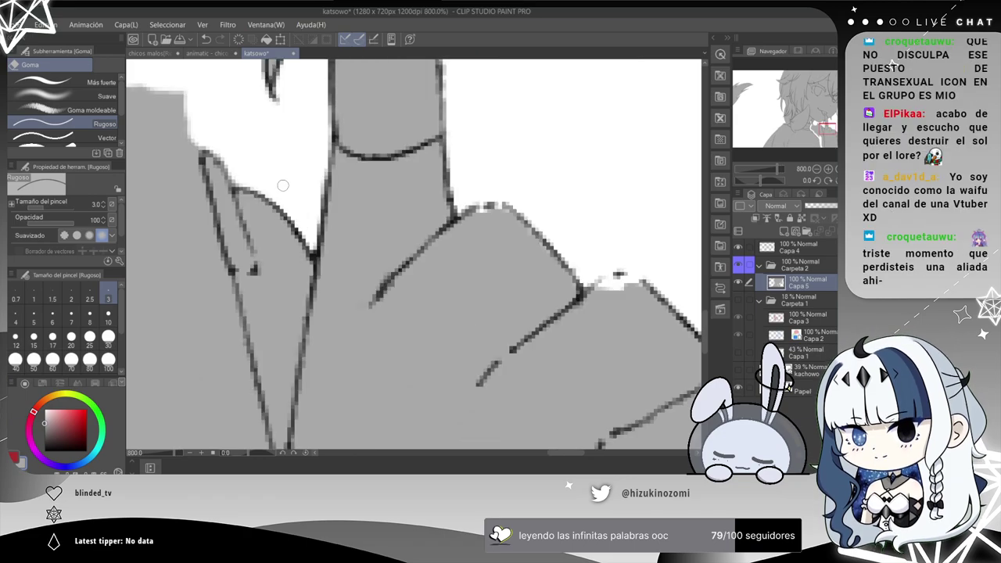
mouse_move(216, 153)
mouse_down()
mouse_move(331, 162)
mouse_move(324, 179)
mouse_move(314, 118)
mouse_up()
drag(330, 211, 341, 236)
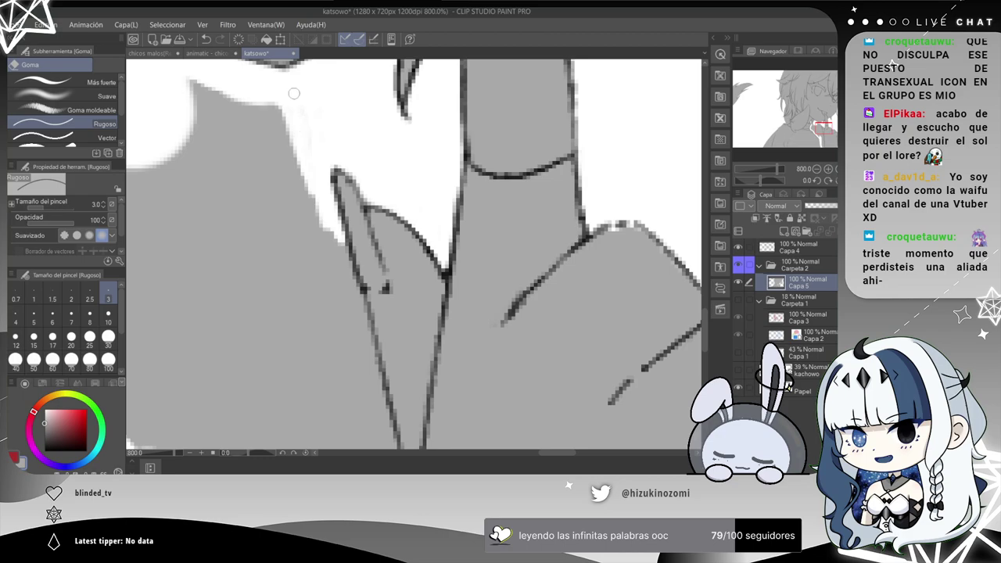
mouse_move(274, 105)
mouse_down()
mouse_move(319, 226)
mouse_move(248, 101)
mouse_move(287, 136)
mouse_move(295, 158)
mouse_move(282, 139)
mouse_move(241, 161)
mouse_up()
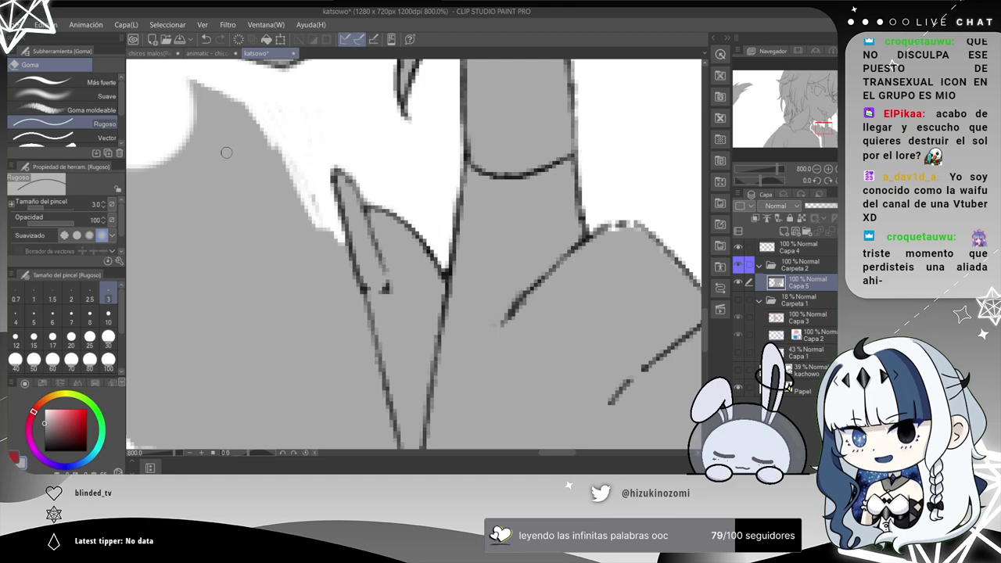
Clear a large patch of grey between the neck and the thumb, using the Rugoso eraser at size 30.
click(109, 336)
mouse_move(285, 187)
mouse_down()
mouse_move(274, 245)
mouse_move(193, 143)
mouse_move(203, 89)
mouse_up()
scroll(223, 159, down, 1)
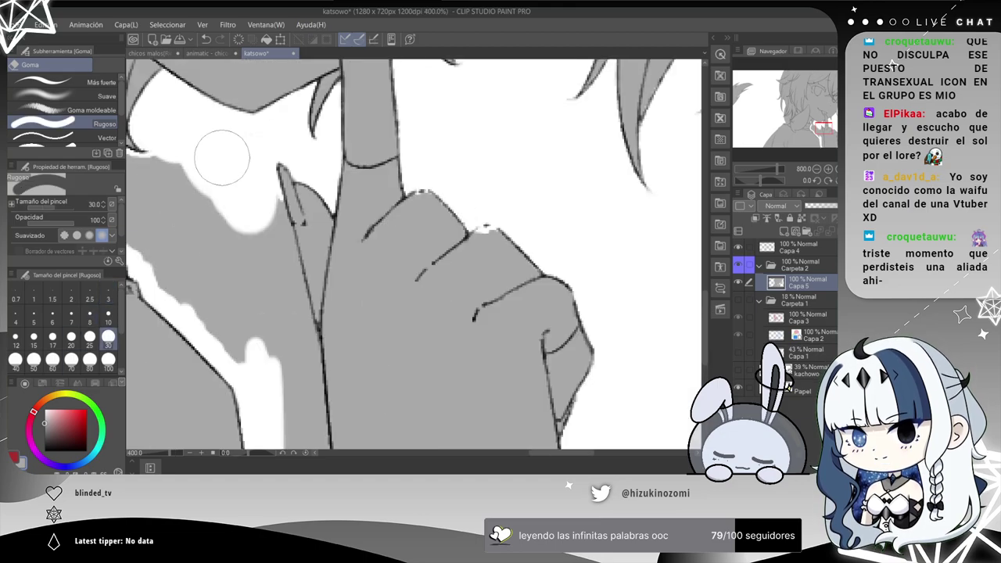
mouse_move(238, 203)
mouse_down()
mouse_move(224, 259)
mouse_move(193, 221)
mouse_move(335, 230)
mouse_move(305, 265)
mouse_move(268, 257)
mouse_move(290, 201)
mouse_move(286, 191)
mouse_move(259, 192)
mouse_move(388, 384)
mouse_up()
Erase the remaining grey between the shoulder and the hand's outline, up along the thumb, with the size 30 eraser.
scroll(268, 246, up, 2)
drag(434, 320, 308, 60)
mouse_move(317, 157)
mouse_down()
mouse_move(397, 250)
mouse_move(390, 177)
mouse_move(415, 159)
mouse_move(310, 17)
mouse_up()
mouse_move(363, 123)
mouse_down()
mouse_move(365, 194)
mouse_move(324, 7)
mouse_up()
mouse_move(353, 159)
mouse_down()
mouse_move(342, 214)
mouse_move(344, 195)
mouse_move(362, 291)
mouse_move(357, 168)
mouse_move(361, 190)
mouse_move(348, 158)
mouse_move(312, 358)
mouse_move(304, 159)
mouse_move(312, 200)
mouse_move(296, 175)
mouse_move(318, 316)
mouse_up()
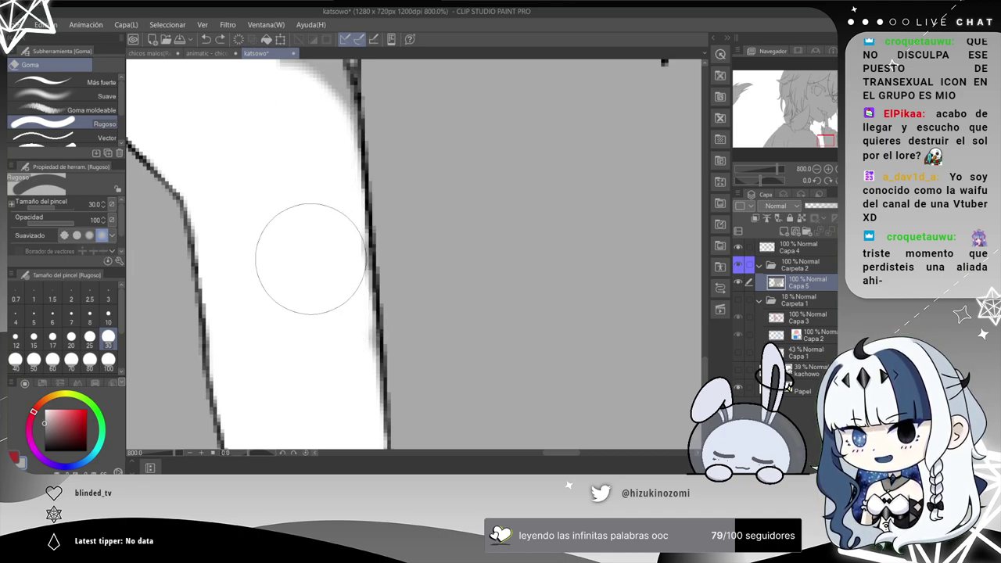
drag(265, 138, 291, 365)
mouse_move(279, 252)
mouse_down()
mouse_move(311, 335)
mouse_move(282, 260)
mouse_move(284, 231)
mouse_move(332, 337)
mouse_move(275, 168)
mouse_move(299, 247)
mouse_move(277, 176)
mouse_move(304, 236)
mouse_up()
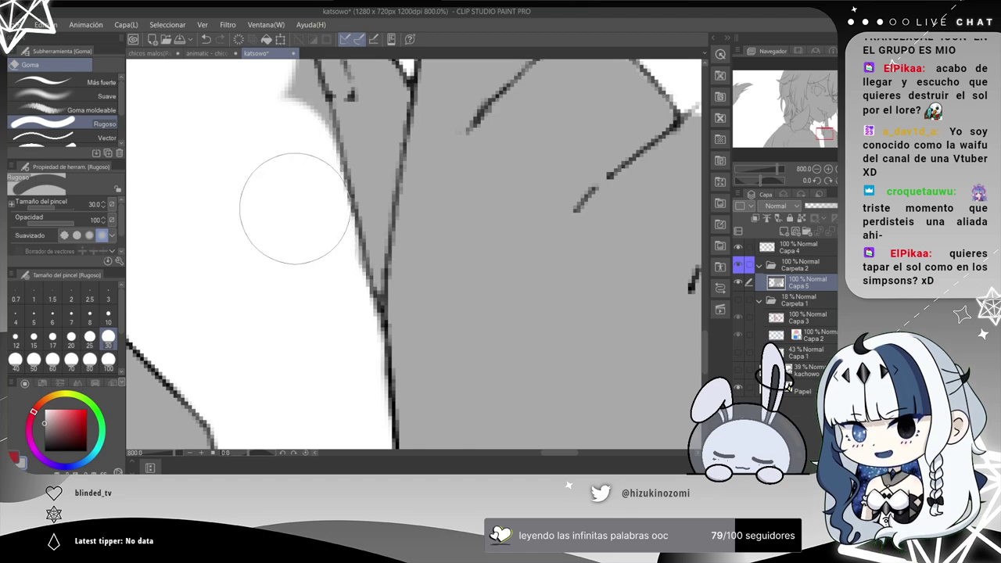
drag(242, 145, 270, 377)
mouse_move(268, 274)
mouse_down()
mouse_move(299, 358)
mouse_move(279, 309)
mouse_move(299, 354)
mouse_up()
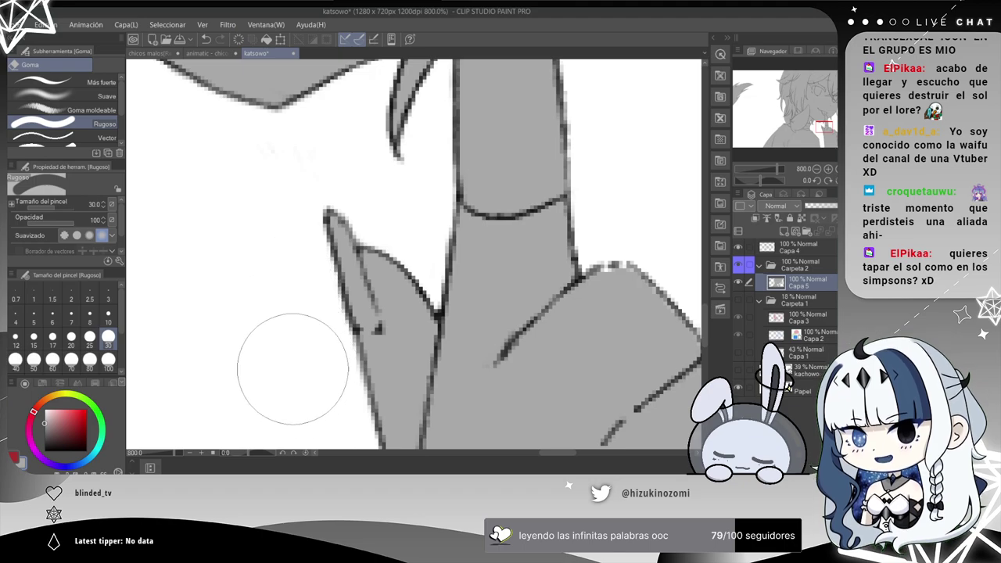
Examine the grey base across the whole canvas and around the chin and hand for leftover gaps.
scroll(290, 363, down, 3)
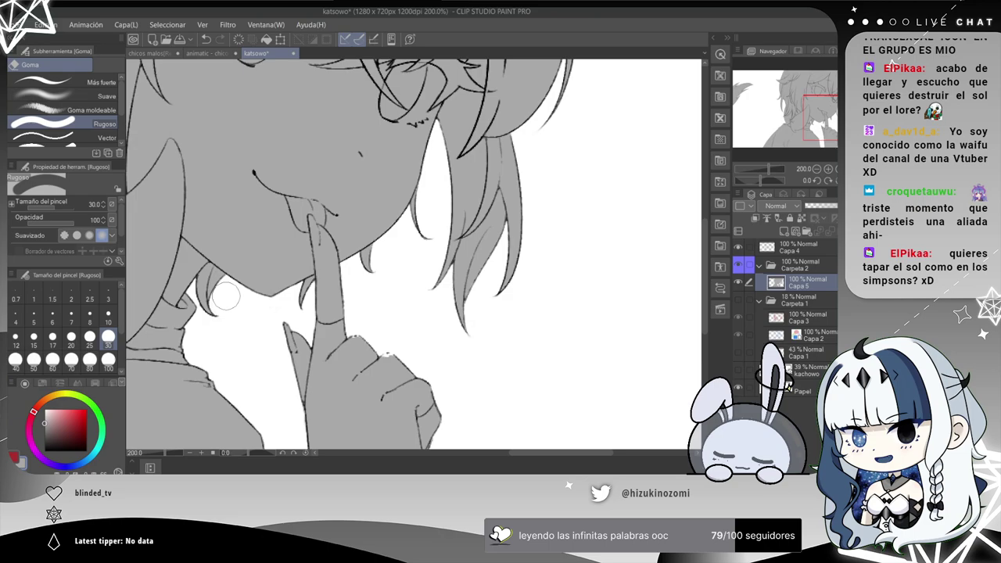
scroll(226, 297, down, 2)
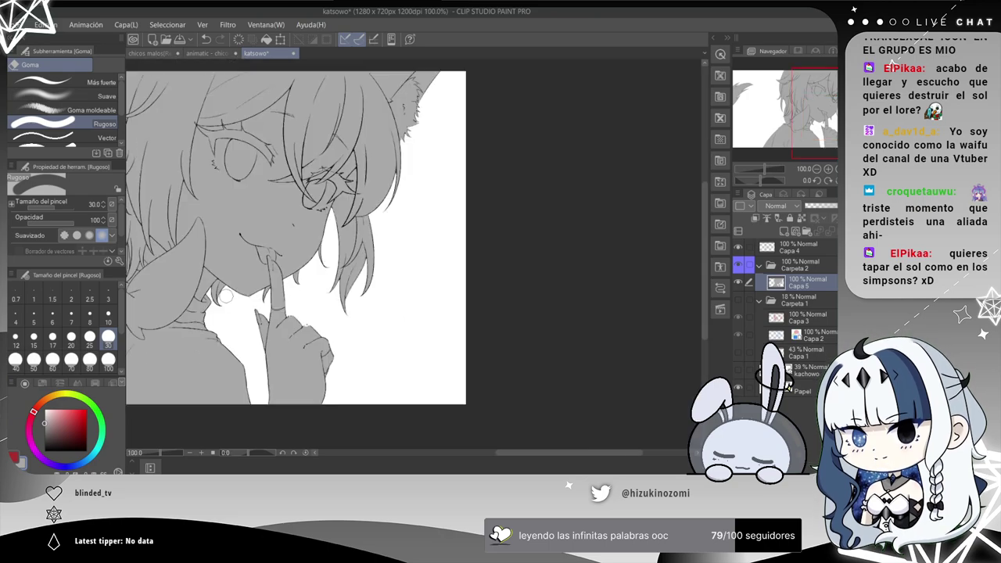
drag(224, 250, 404, 260)
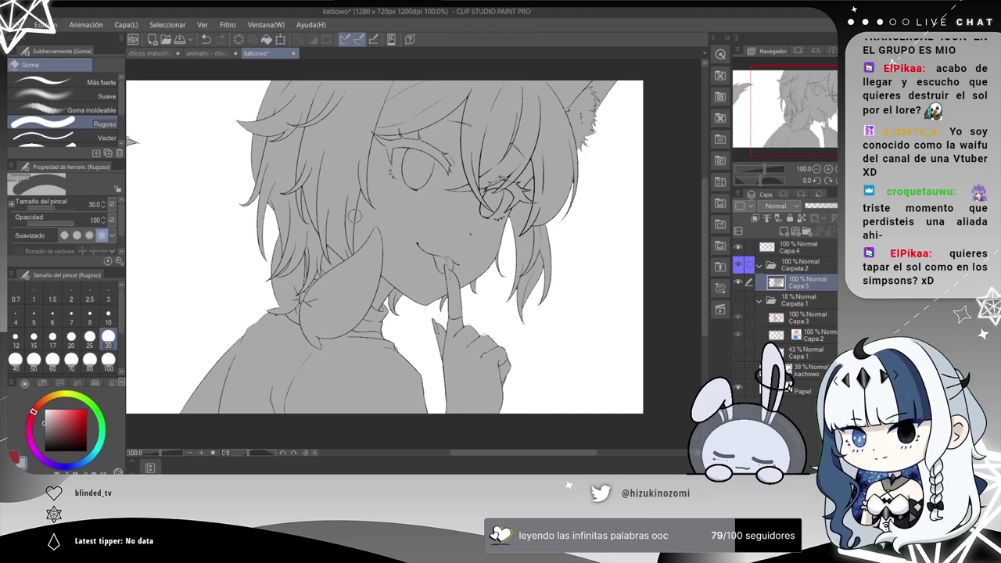
key(ctrl+minus)
drag(300, 247, 380, 238)
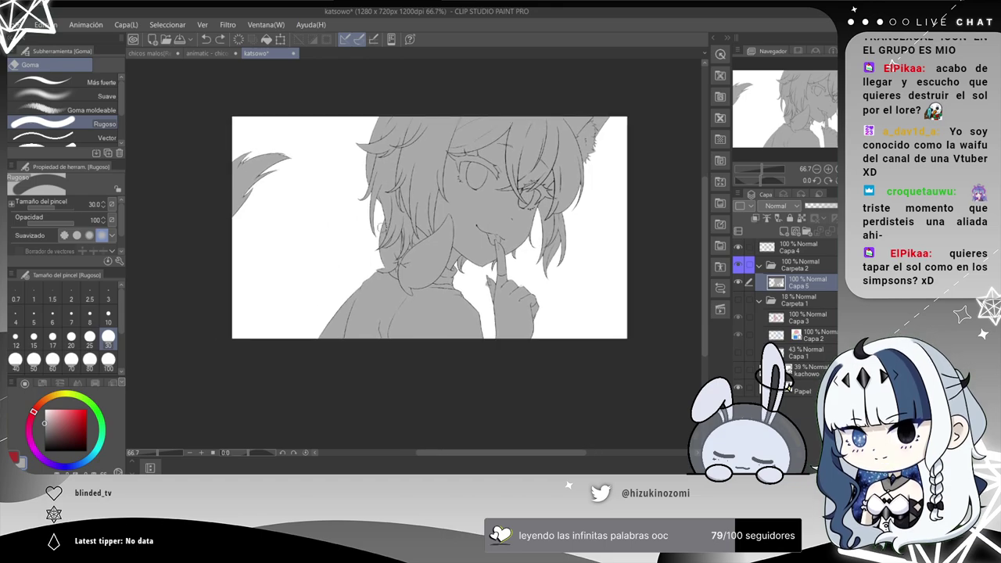
scroll(383, 228, up, 3)
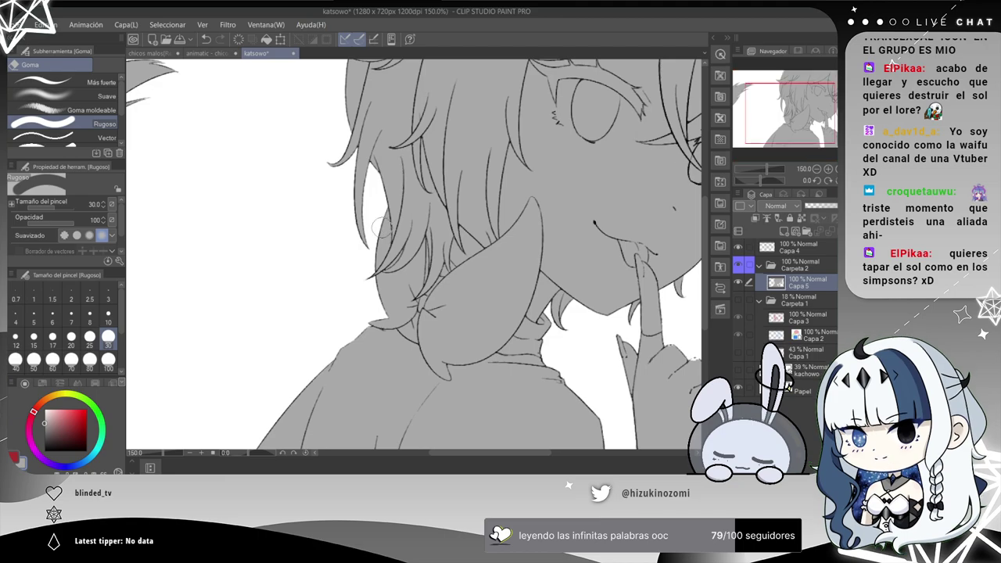
drag(525, 290, 229, 188)
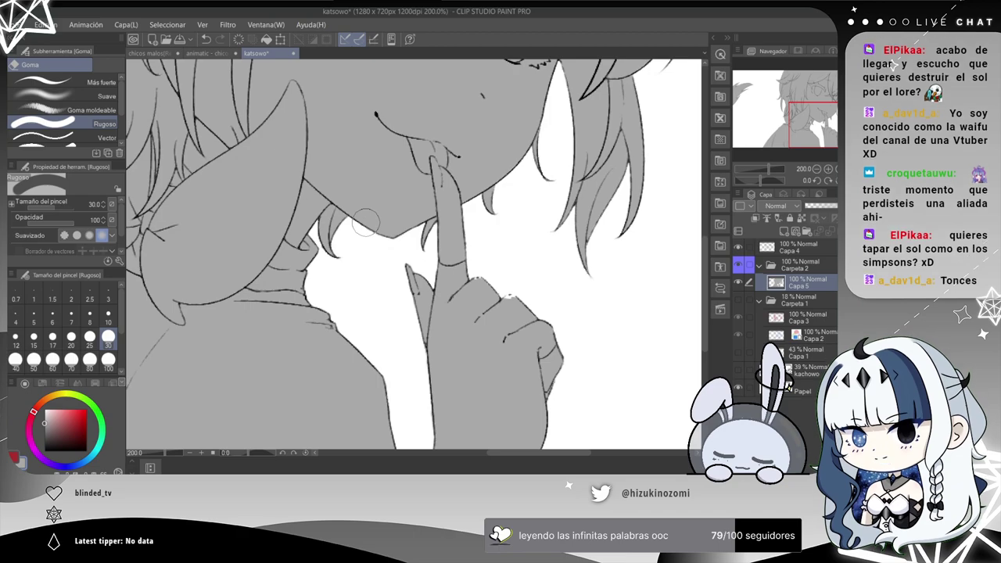
scroll(366, 223, up, 2)
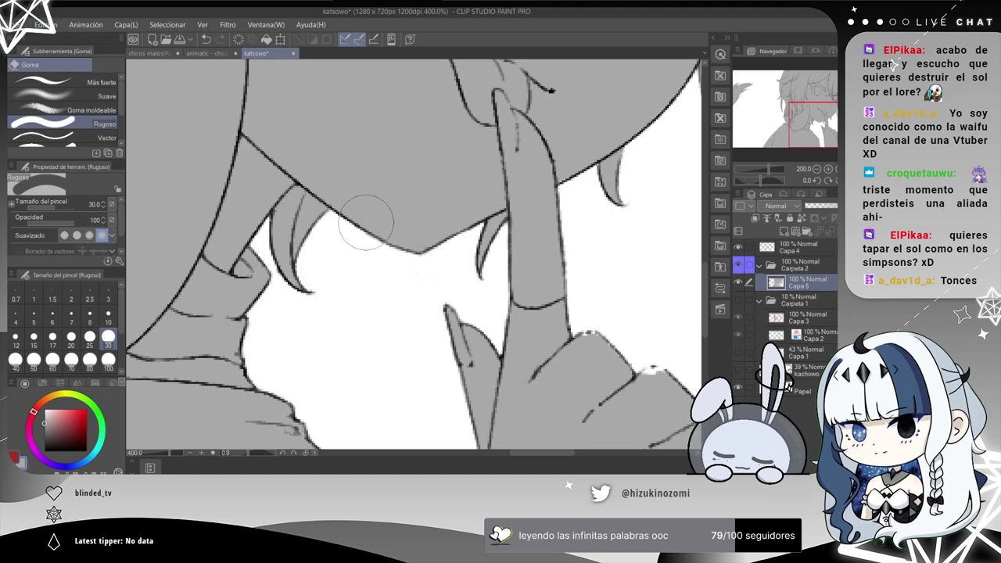
drag(490, 275, 310, 196)
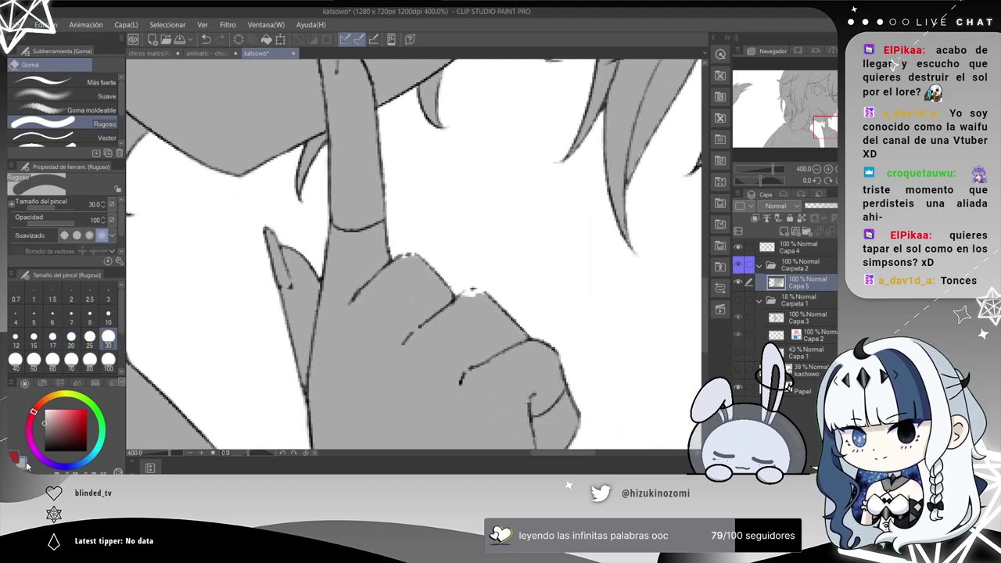
Fill the white gaps in the grey base at the tops of the two knuckles, using the Millipen marker at size 3.
click(90, 337)
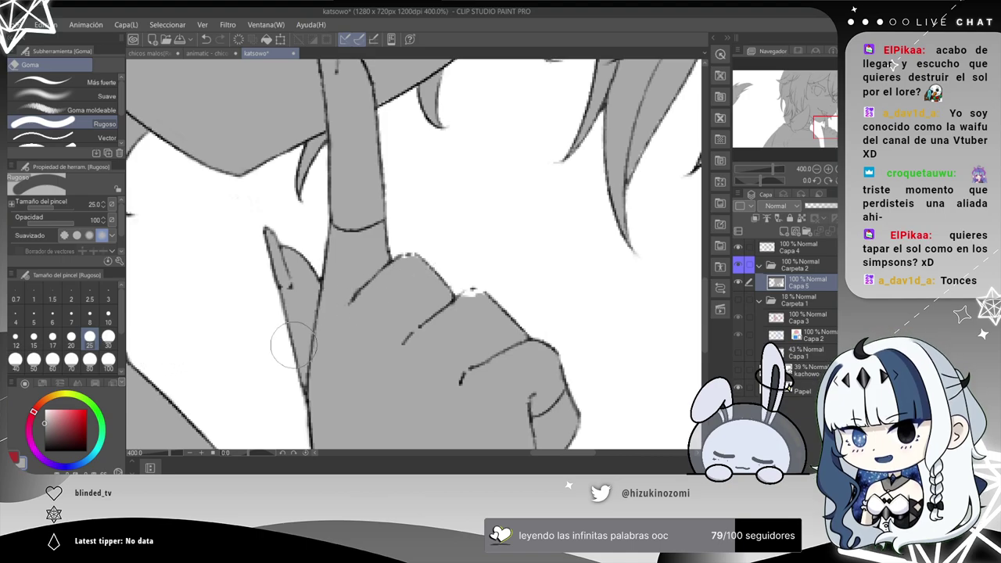
key(p)
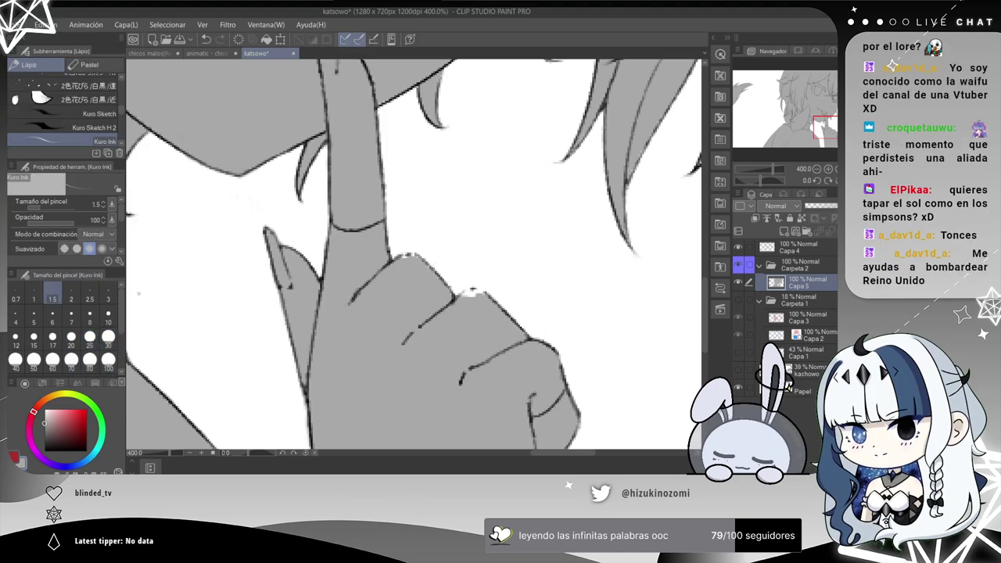
key(p)
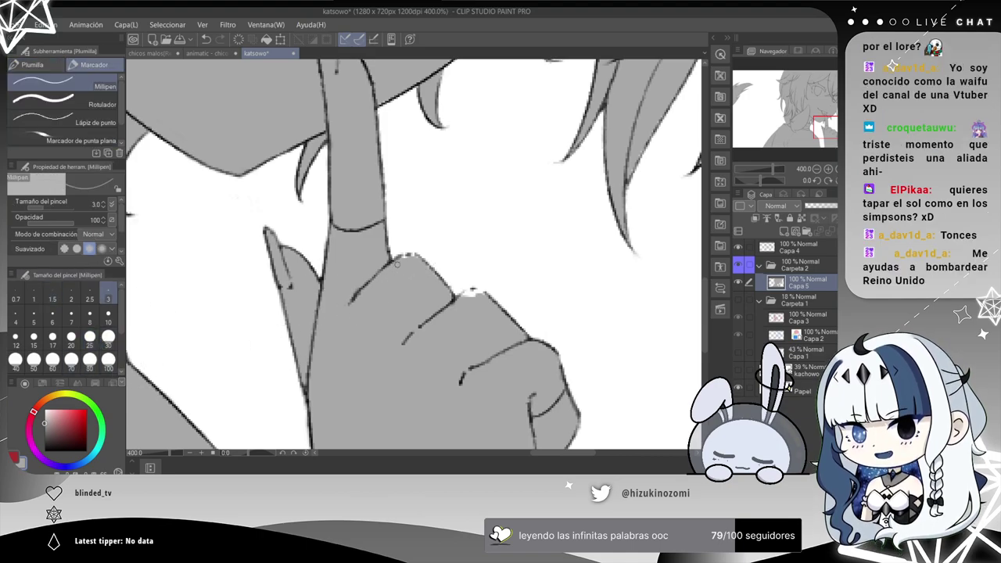
scroll(416, 266, up, 4)
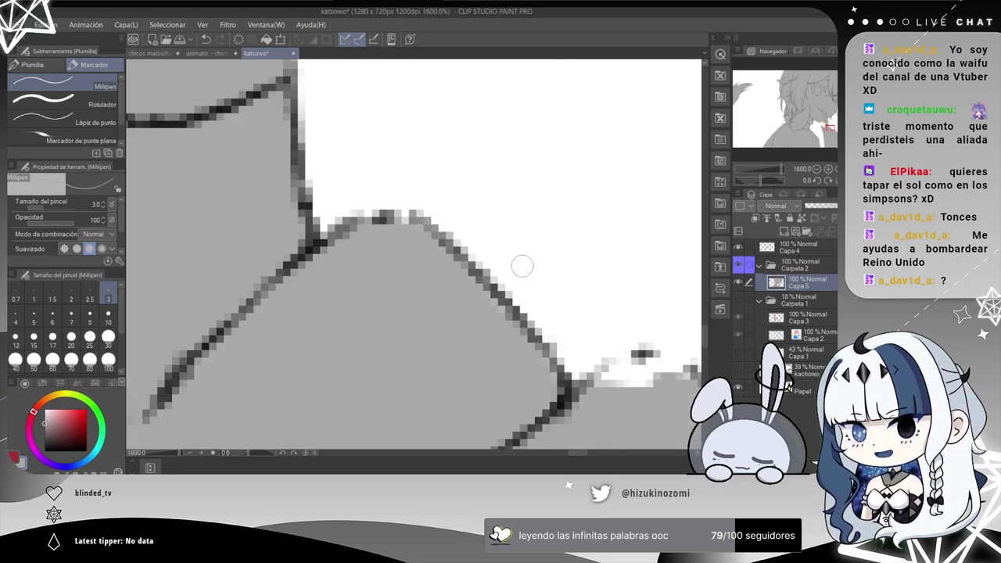
drag(609, 322, 406, 200)
mouse_move(445, 244)
mouse_down()
mouse_move(398, 277)
mouse_move(407, 255)
mouse_move(476, 257)
mouse_move(462, 264)
mouse_up()
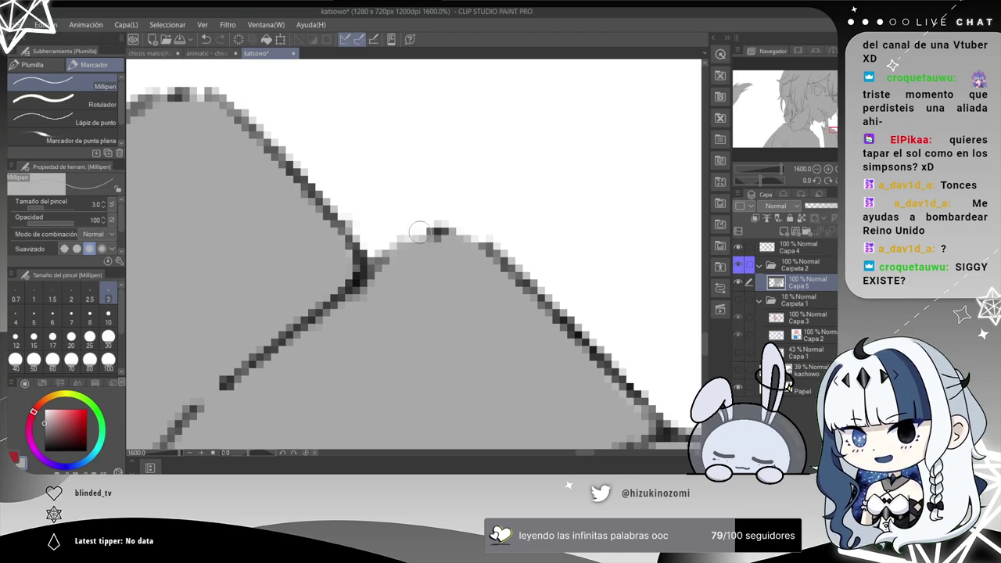
scroll(419, 232, down, 4)
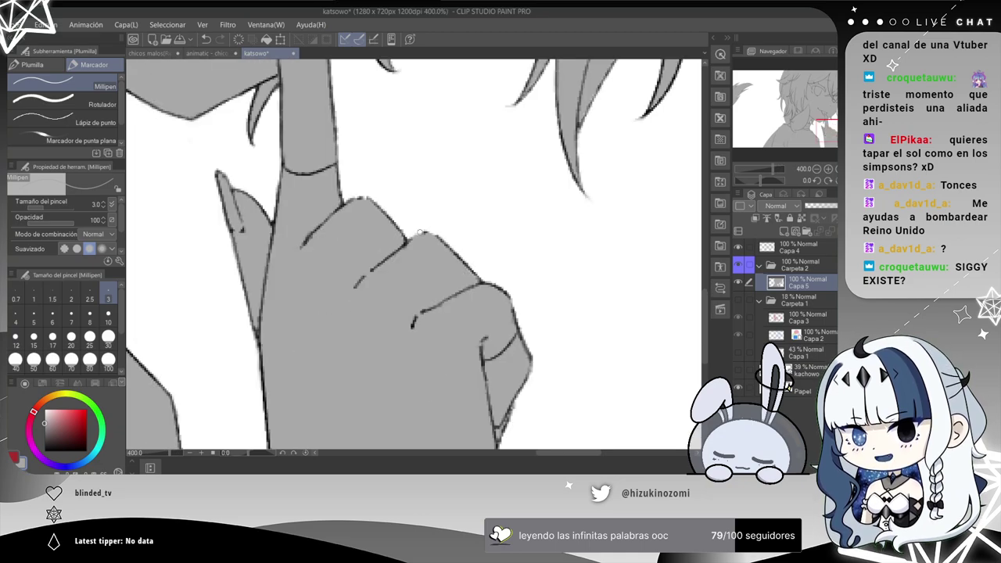
Sketch the chin line and small mouth of a cartoon face on the empty white background beside the hand, using the size 3 Millipen.
scroll(418, 233, down, 2)
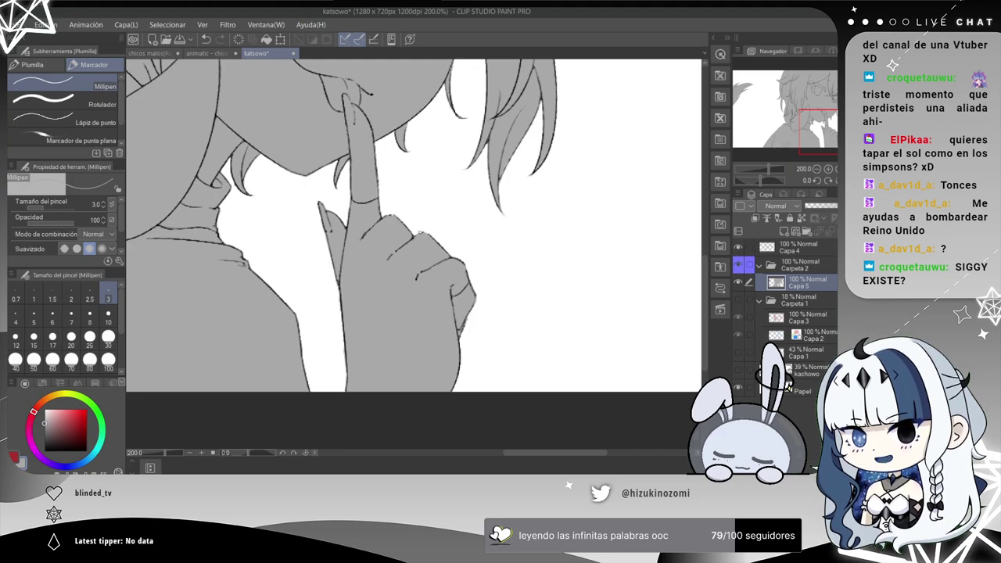
key(ctrl+minus)
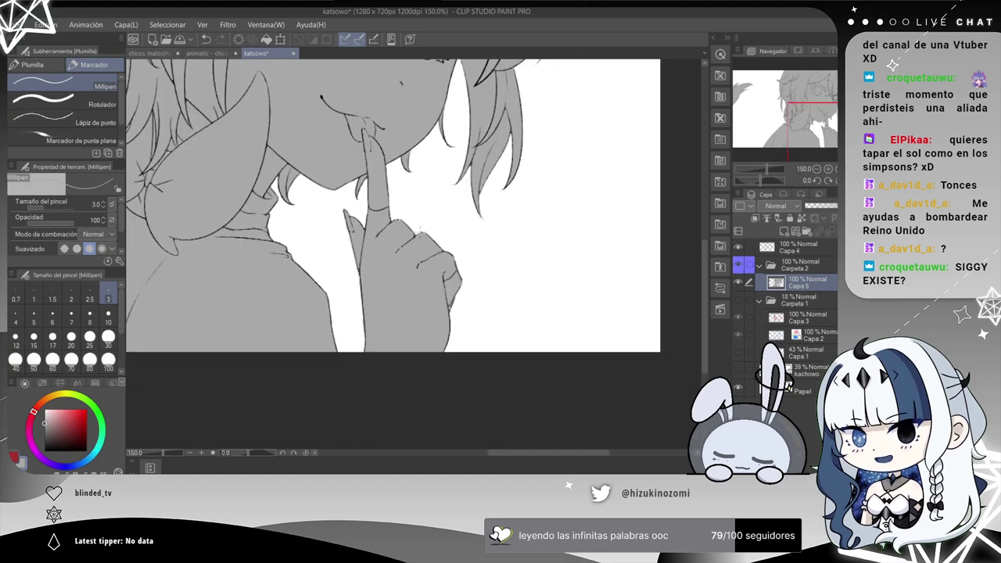
scroll(421, 230, up, 3)
drag(652, 204, 328, 202)
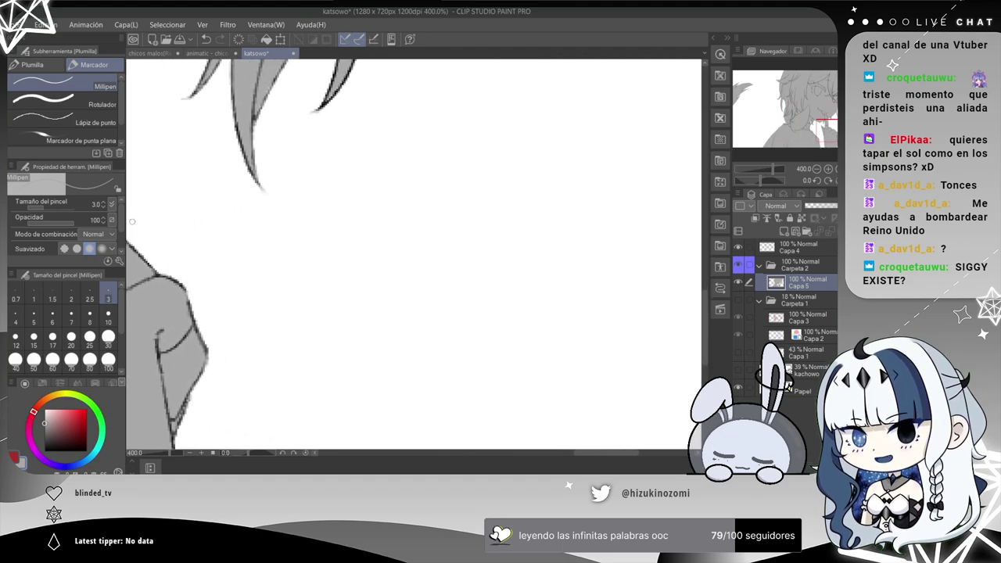
mouse_move(510, 198)
mouse_down()
mouse_move(367, 203)
mouse_move(309, 255)
mouse_move(389, 284)
mouse_move(312, 261)
mouse_move(432, 288)
mouse_move(466, 266)
mouse_up()
key(ctrl+z)
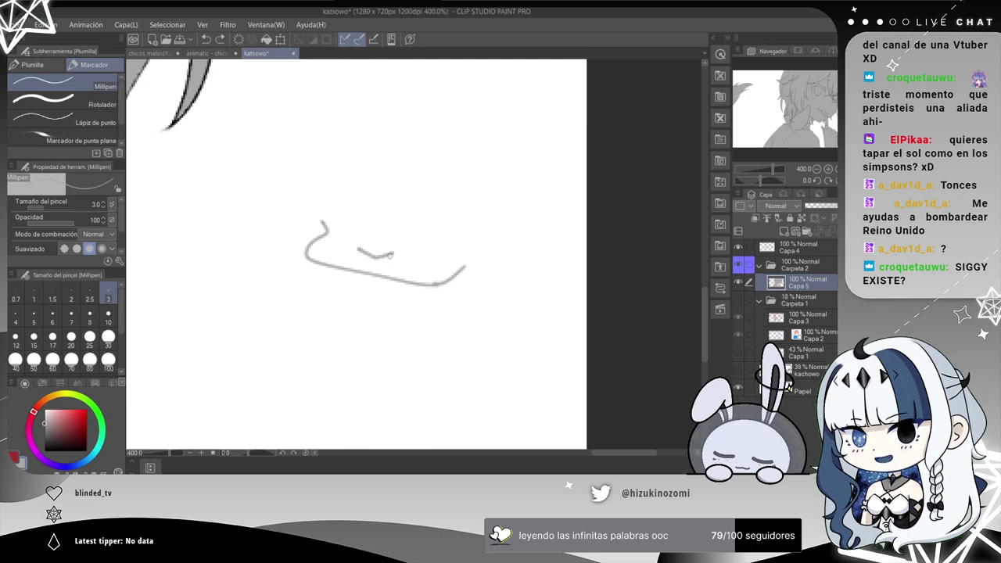
Draw the doodle's frowning eyes, jagged fringe and the rounded lump beside its jaw.
drag(339, 215, 357, 233)
key(ctrl+z)
mouse_move(379, 231)
mouse_down()
mouse_move(396, 187)
mouse_move(374, 184)
mouse_up()
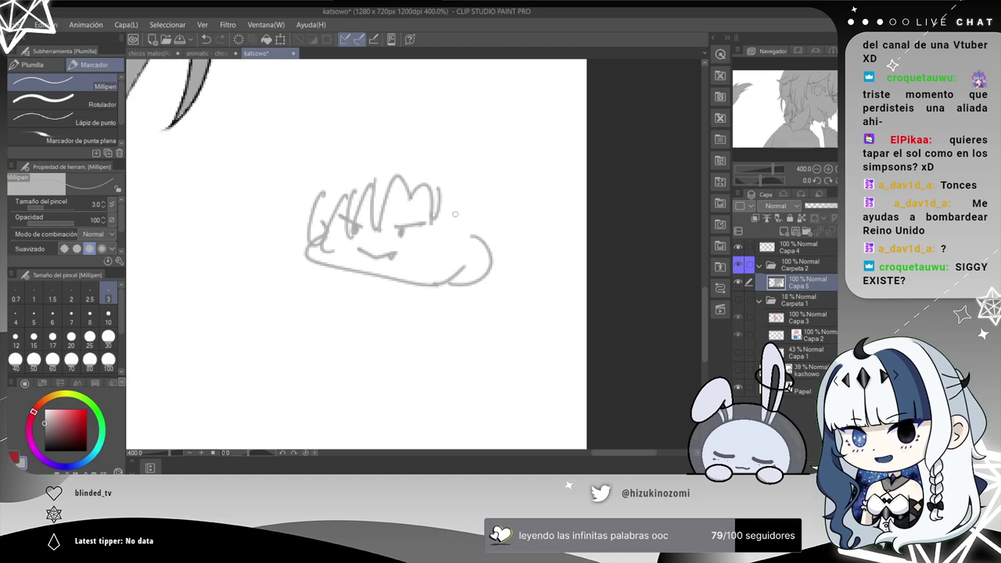
drag(462, 267, 456, 274)
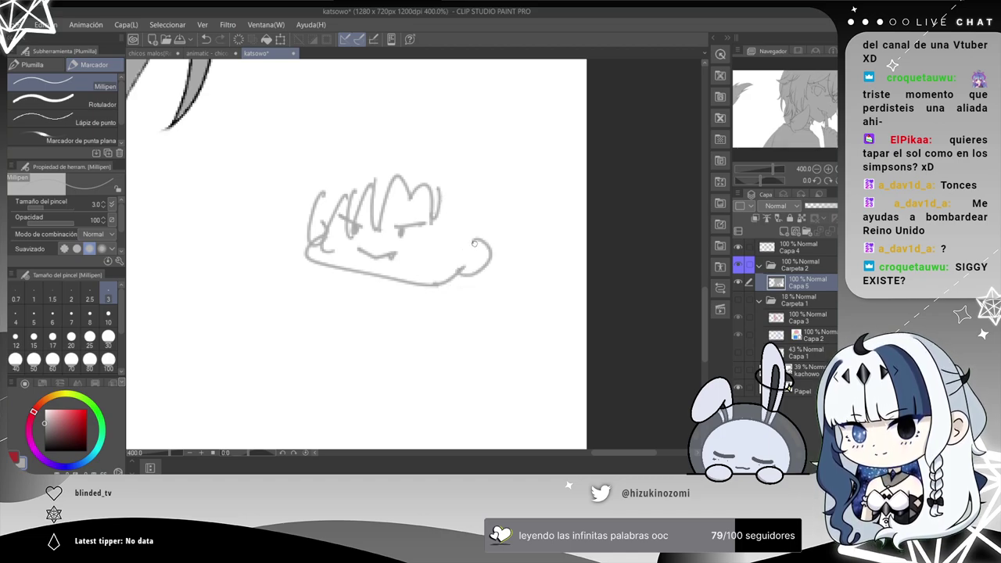
drag(443, 191, 434, 249)
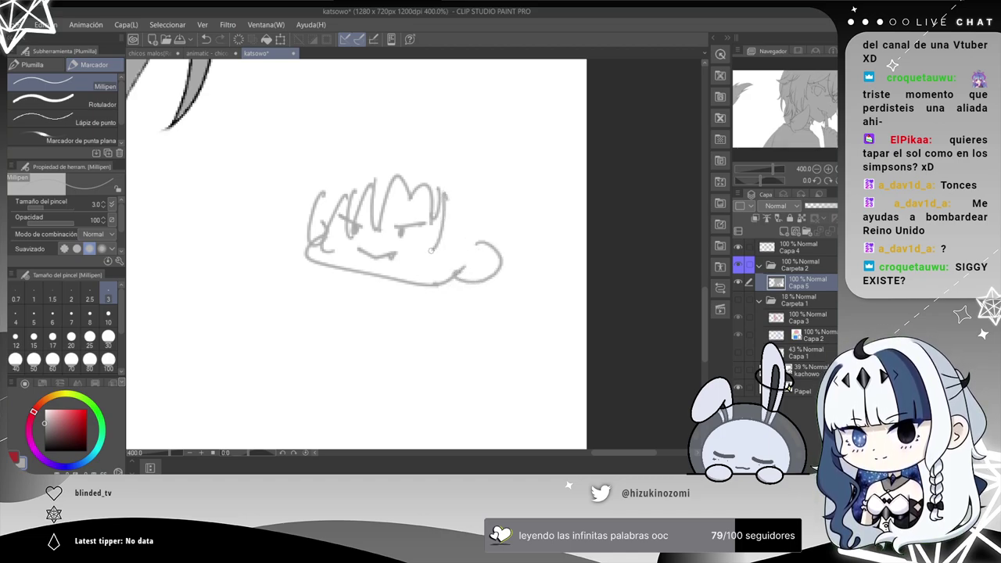
Draw the doodle's side hair strands and the pointed hair outline around the forehead and both sides of the head.
drag(451, 204, 455, 244)
mouse_move(413, 183)
mouse_down()
mouse_move(458, 181)
mouse_move(385, 147)
mouse_move(368, 164)
mouse_up()
drag(322, 188, 296, 231)
mouse_move(369, 143)
mouse_down()
mouse_move(319, 161)
mouse_move(289, 230)
mouse_up()
mouse_move(487, 235)
mouse_down()
mouse_move(471, 171)
mouse_move(486, 244)
mouse_up()
key(ctrl+z)
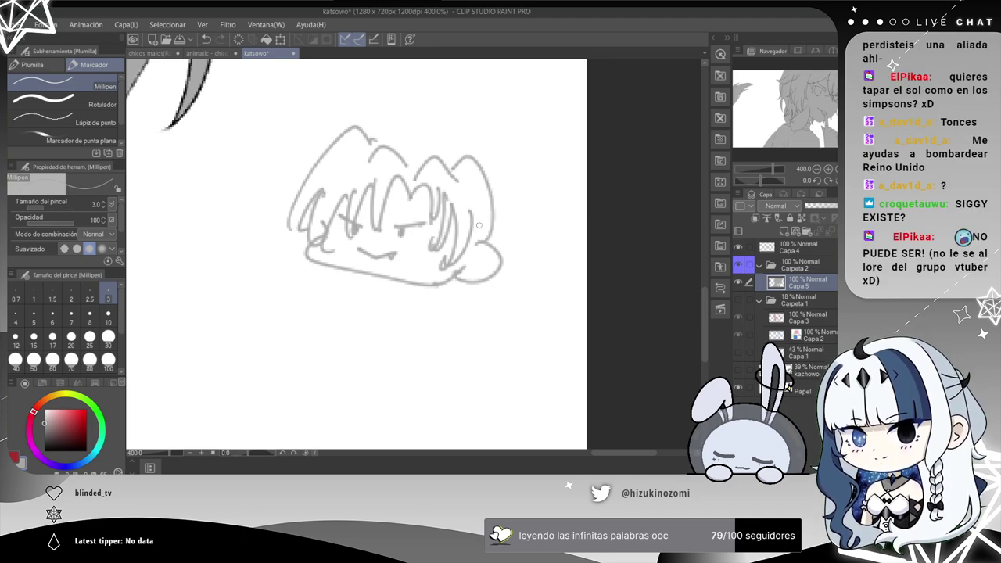
Draw a curved outer hair contour over the doodle's crown and down the side of the head.
drag(407, 147, 427, 137)
drag(362, 135, 425, 137)
key(ctrl+z)
mouse_move(362, 135)
mouse_down()
mouse_move(406, 126)
mouse_move(479, 163)
mouse_move(502, 247)
mouse_up()
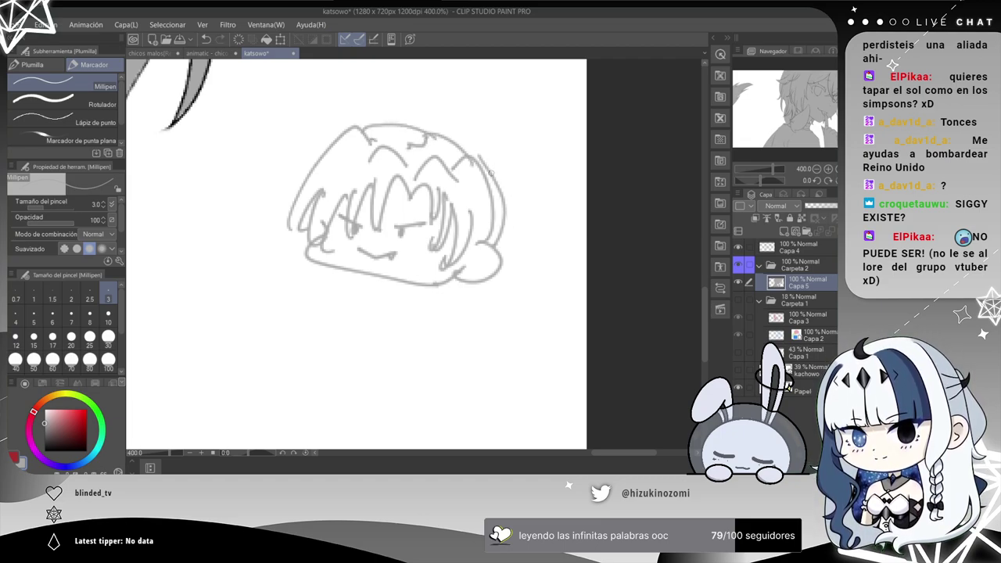
Draw a small forked hair tail below the doodle's jaw lump and a curved cowlick on top of its head.
mouse_move(456, 280)
mouse_down()
mouse_move(490, 325)
mouse_move(493, 319)
mouse_up()
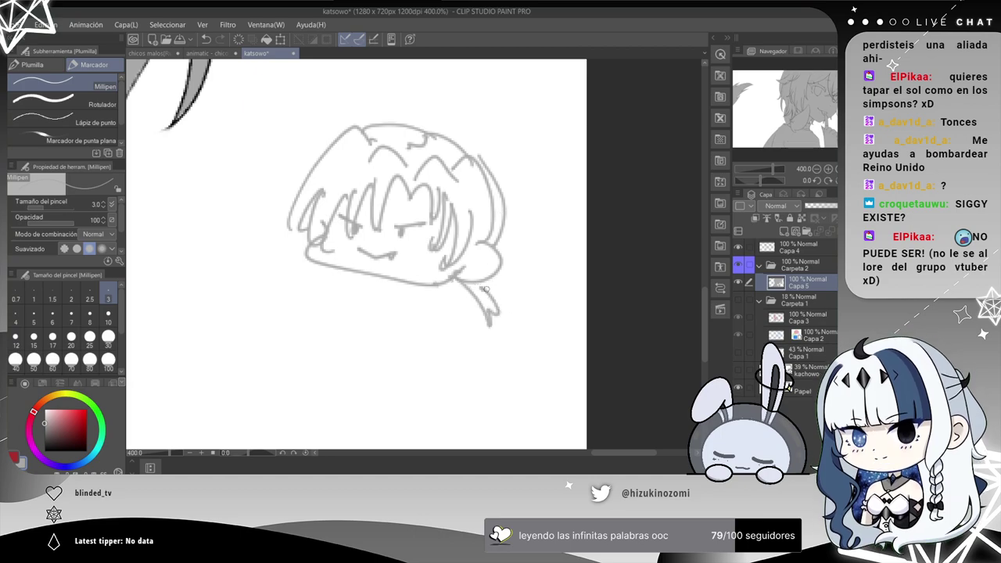
drag(427, 103, 420, 145)
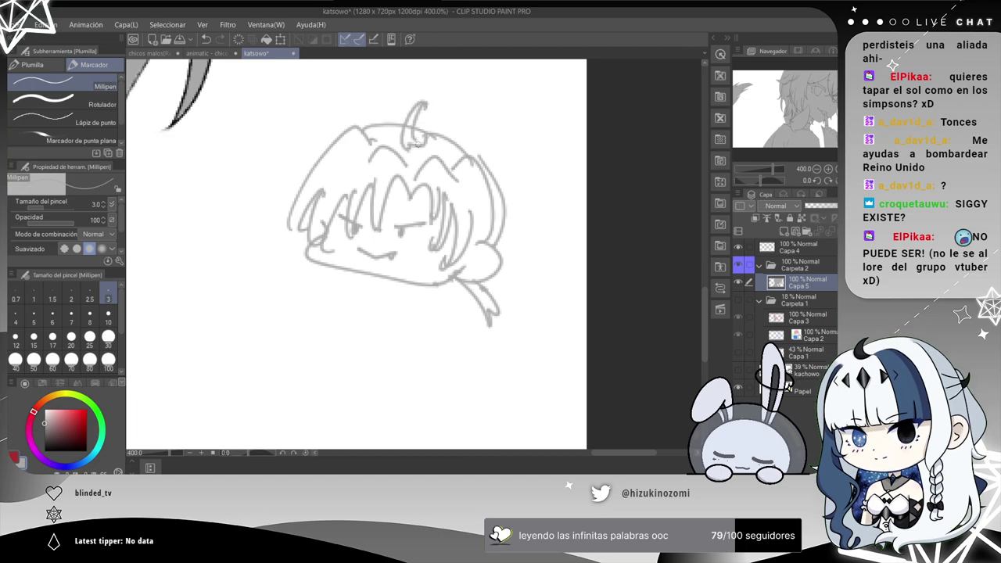
key(ctrl+z)
drag(422, 97, 423, 154)
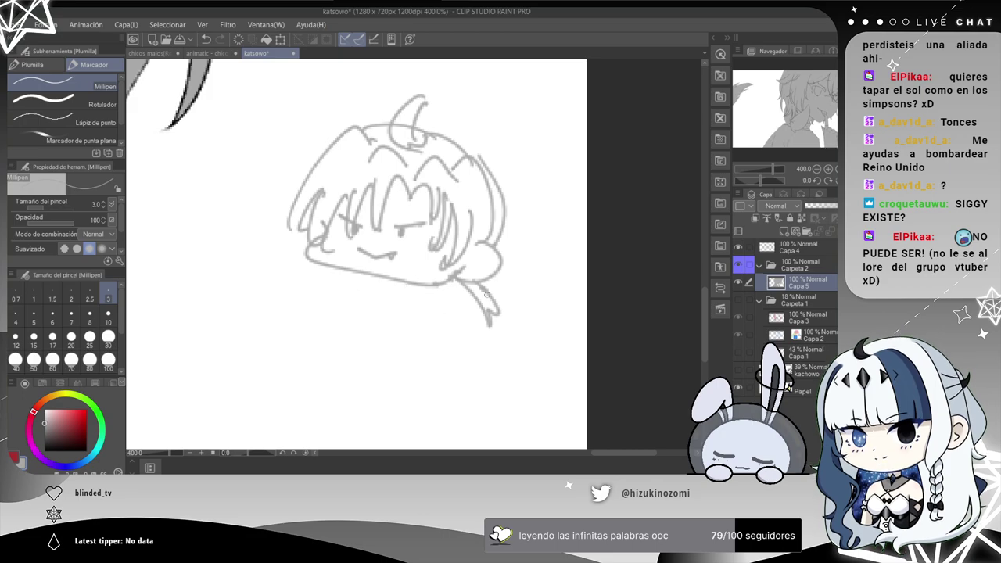
Erase the entire cartoon head doodle from the white background beside the hand.
key(e)
mouse_move(484, 283)
mouse_down()
mouse_move(522, 265)
mouse_move(505, 262)
mouse_move(524, 196)
mouse_move(515, 172)
mouse_move(524, 199)
mouse_move(439, 283)
mouse_move(373, 277)
mouse_move(342, 291)
mouse_move(312, 201)
mouse_move(331, 129)
mouse_move(368, 145)
mouse_move(414, 278)
mouse_up()
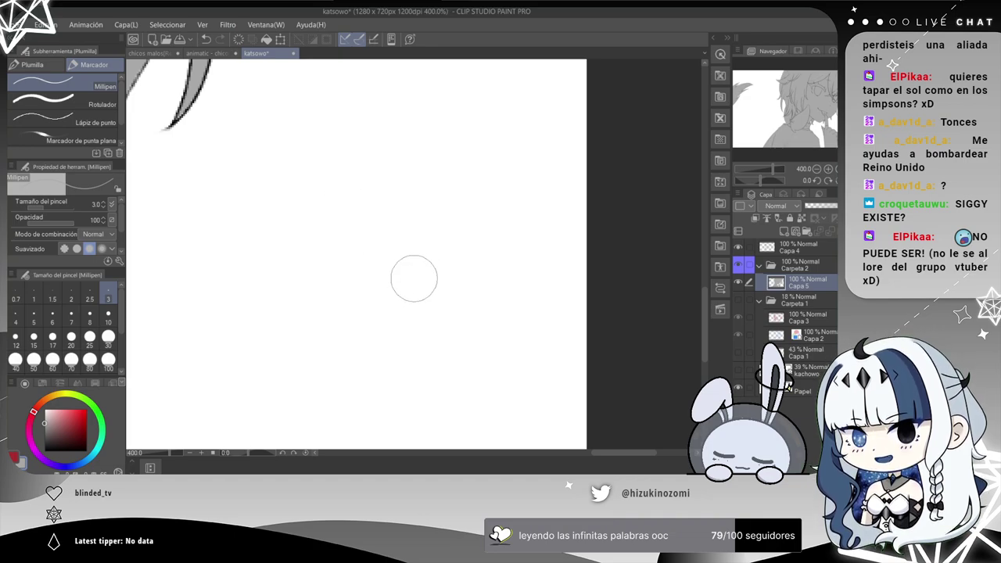
scroll(413, 278, down, 3)
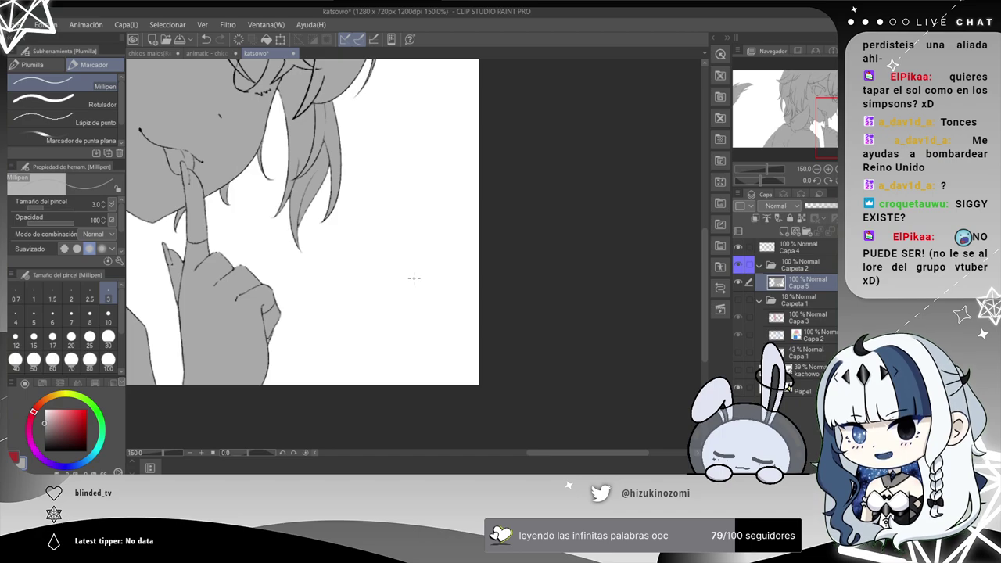
scroll(414, 278, down, 4)
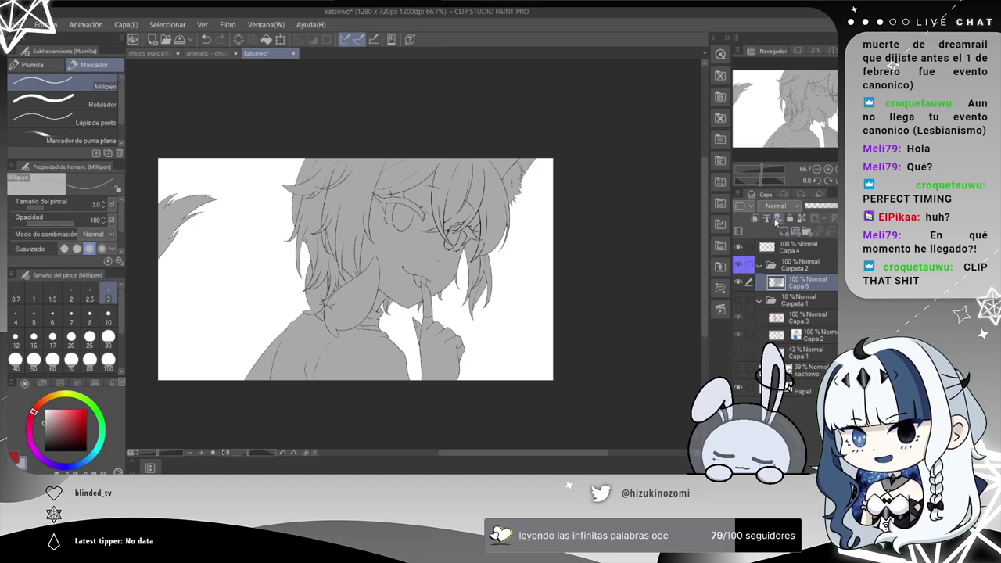
Add a new layer above Capa 5 inside Carpeta 2 and clip it to the grey base below.
click(795, 233)
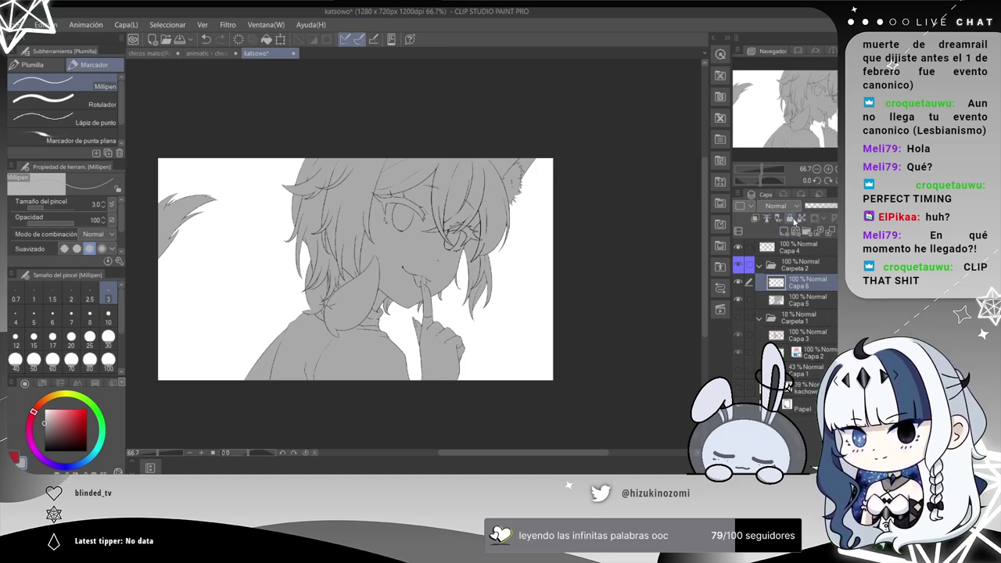
click(757, 220)
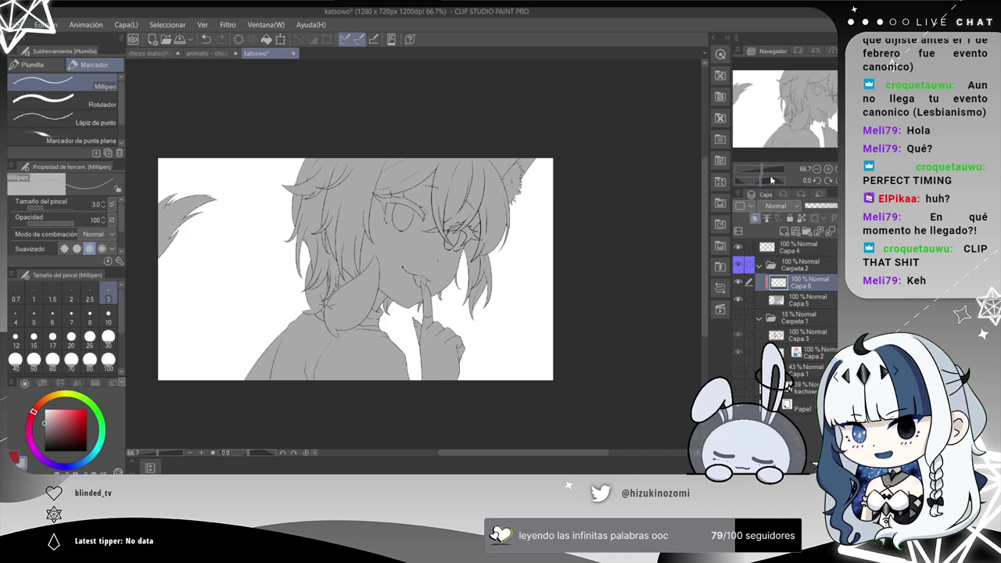
key(ctrl+plus)
key(ctrl+minus)
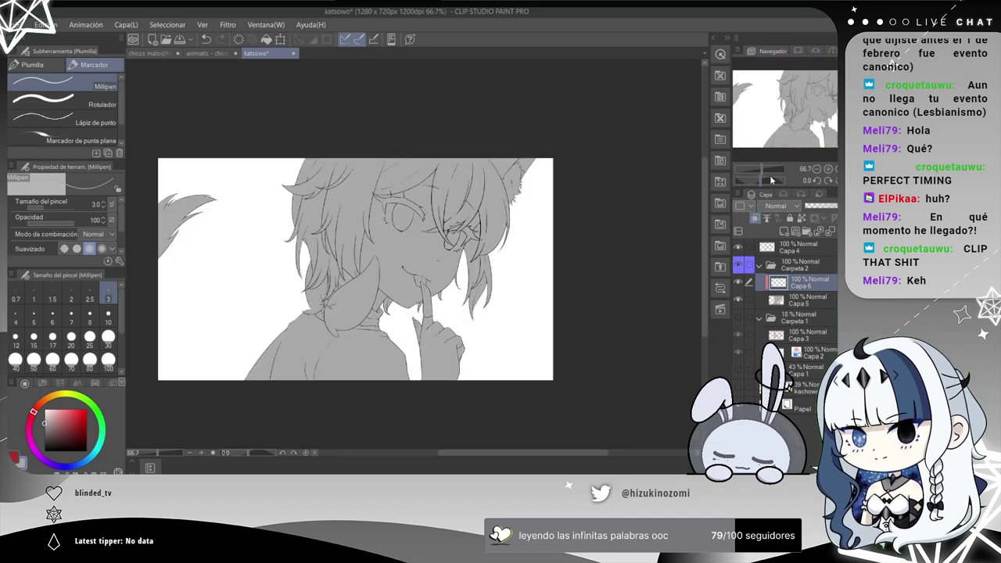
Show the kachowo reference sheet layer and raise its opacity to 100%.
click(739, 389)
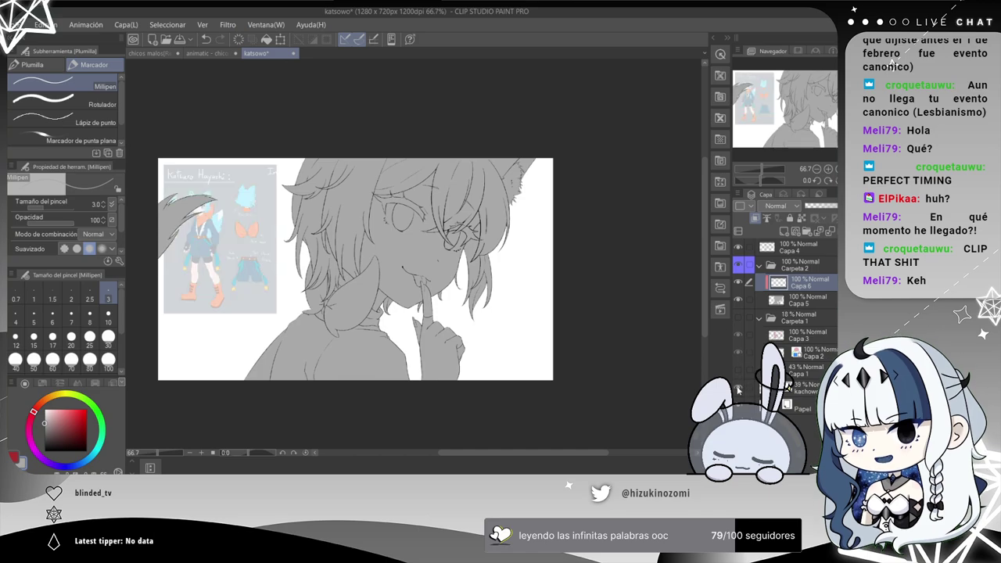
click(798, 389)
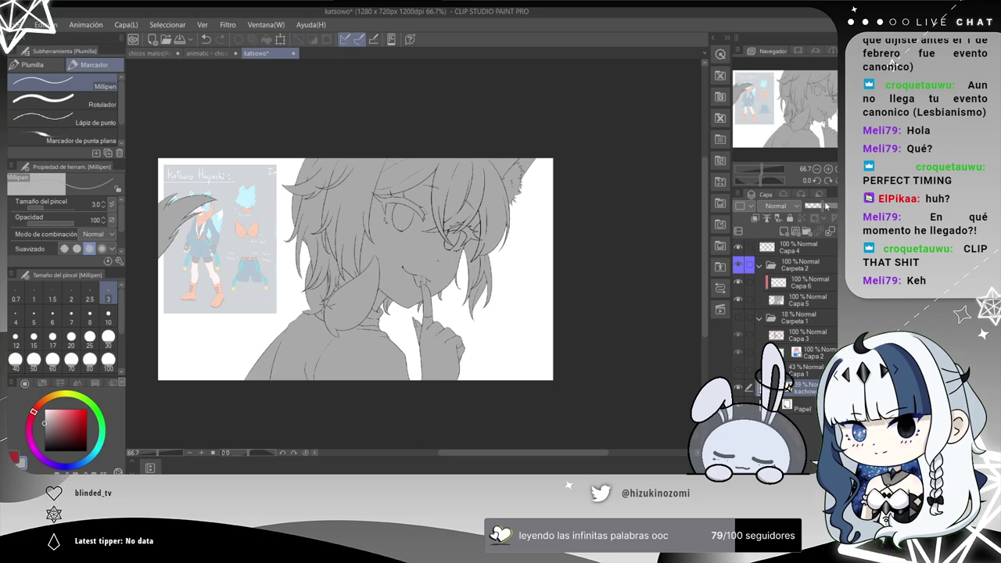
click(830, 206)
key(ctrl+plus)
key(ctrl+plus)
drag(258, 261, 646, 276)
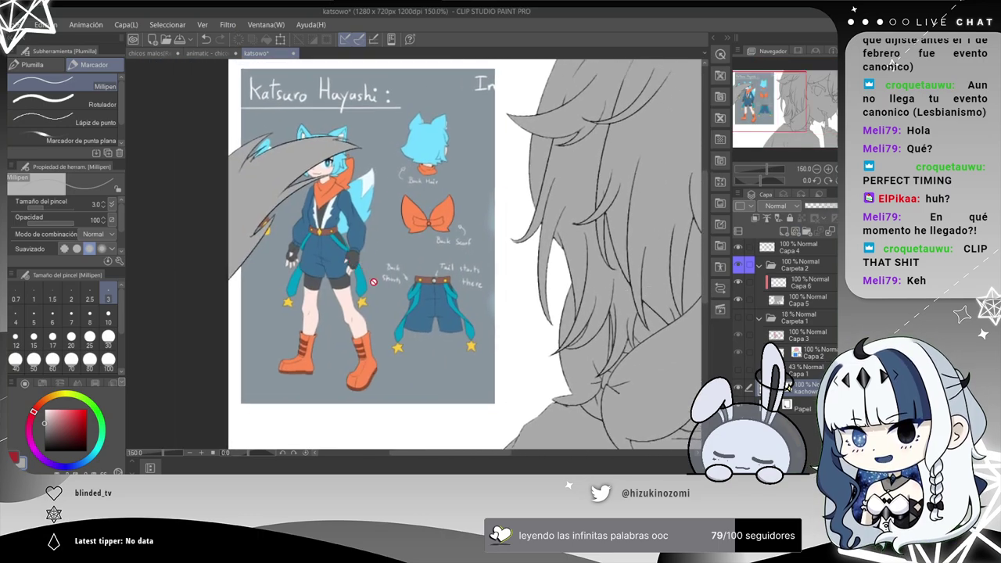
scroll(359, 290, up, 5)
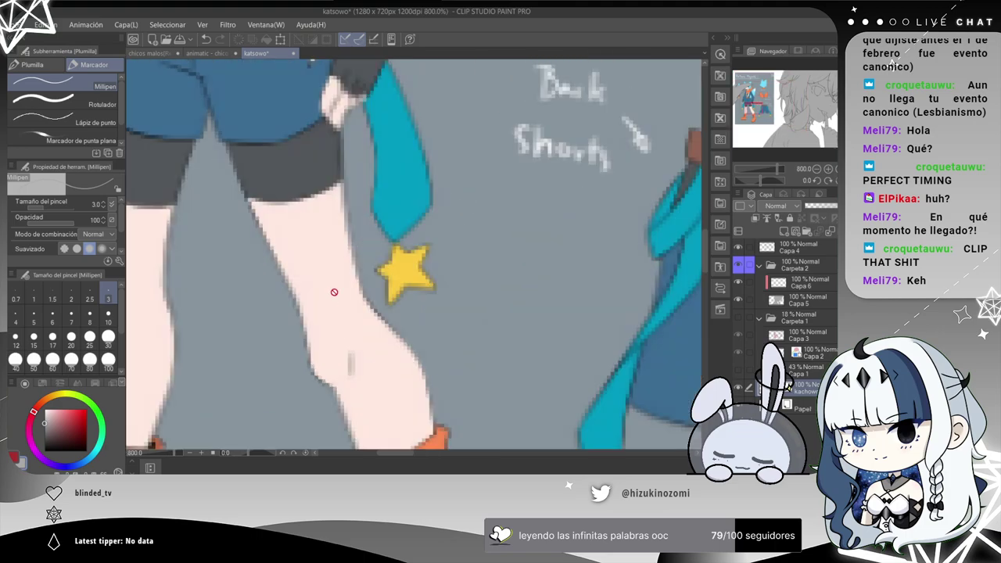
key(ctrl+z)
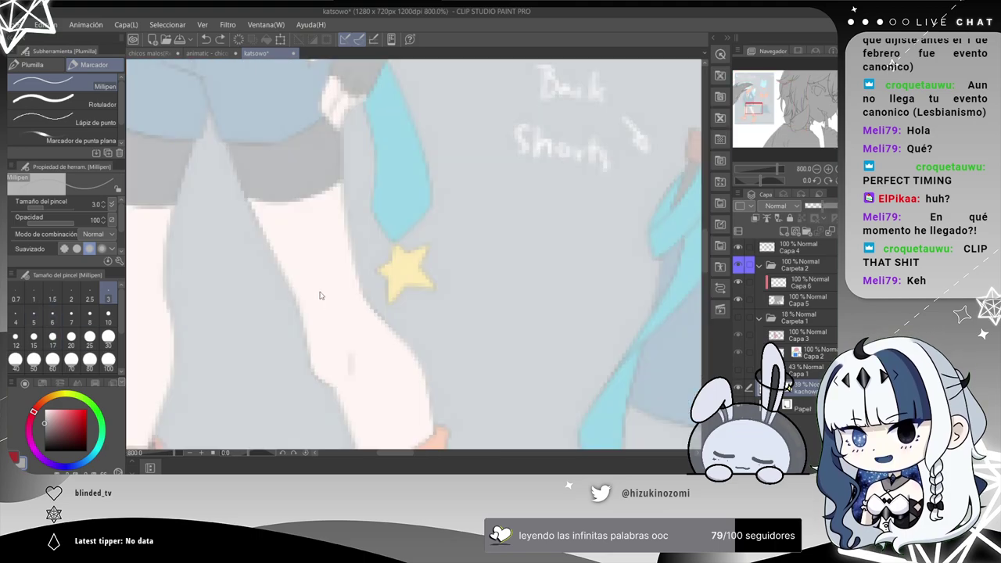
key(ctrl+y)
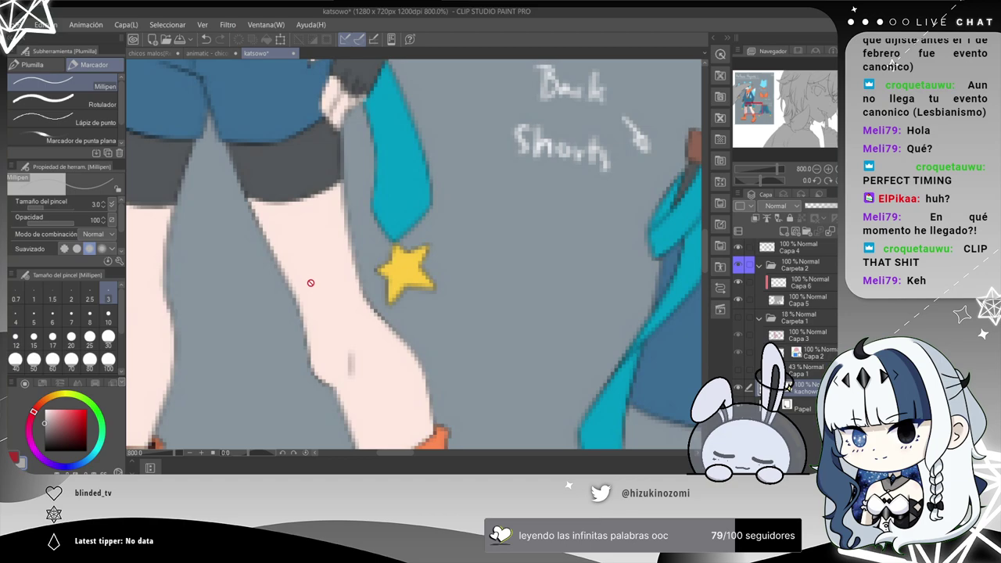
drag(318, 269, 327, 277)
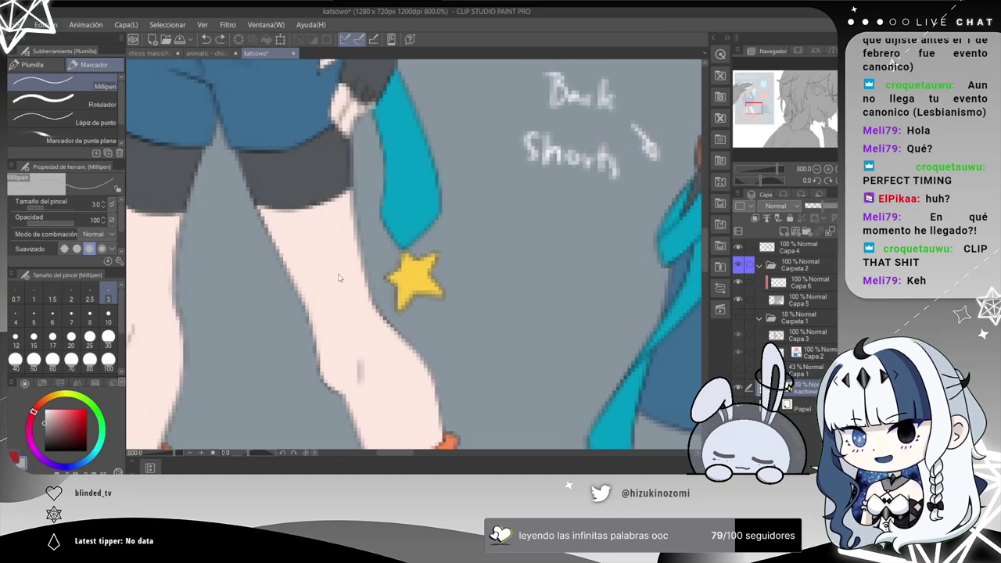
key(ctrl+y)
key(ctrl+y)
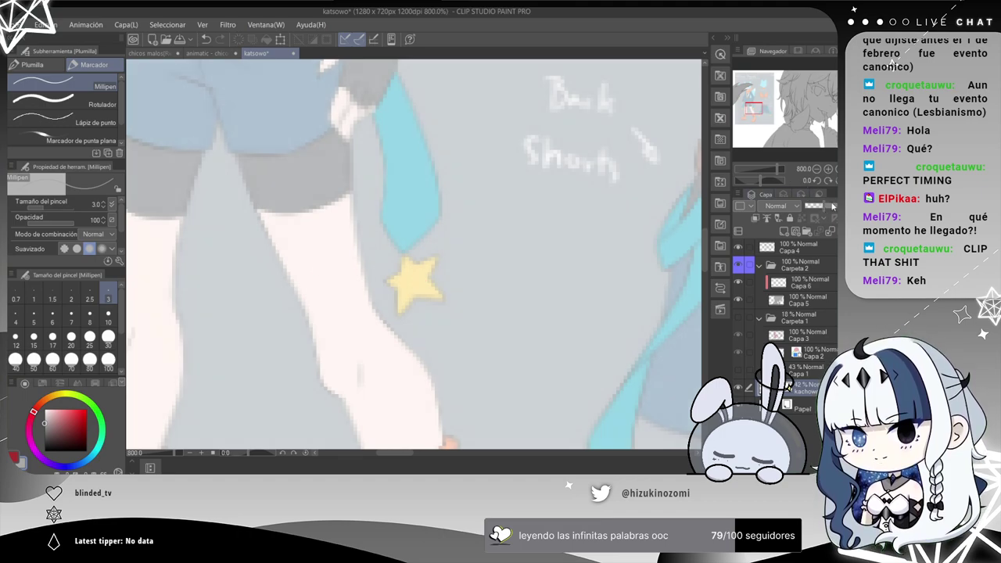
scroll(371, 349, up, 3)
scroll(342, 279, down, 3)
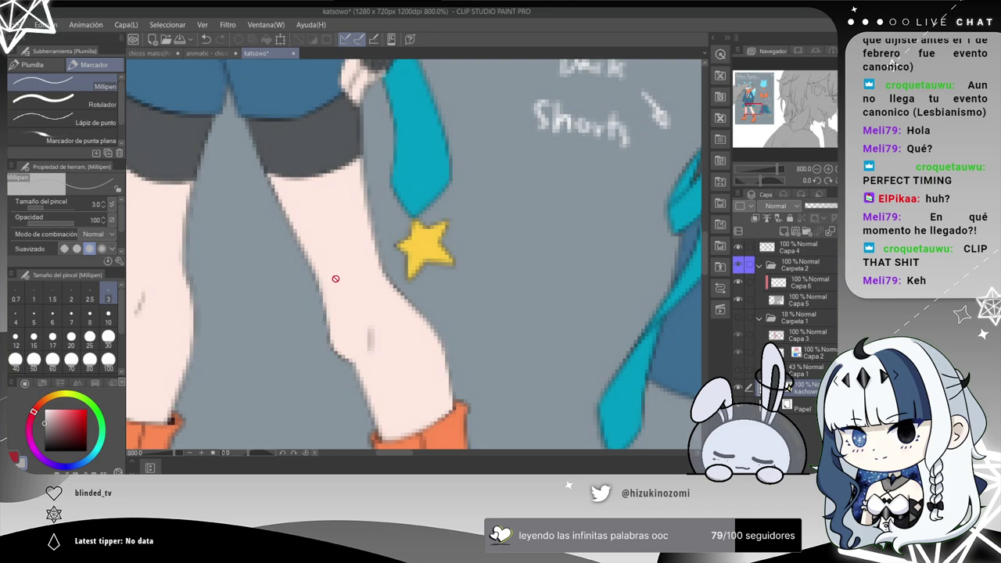
Sample the pale skin tone from the reference character's thigh and make the clipped layer Capa 6 active.
alt+click(331, 235)
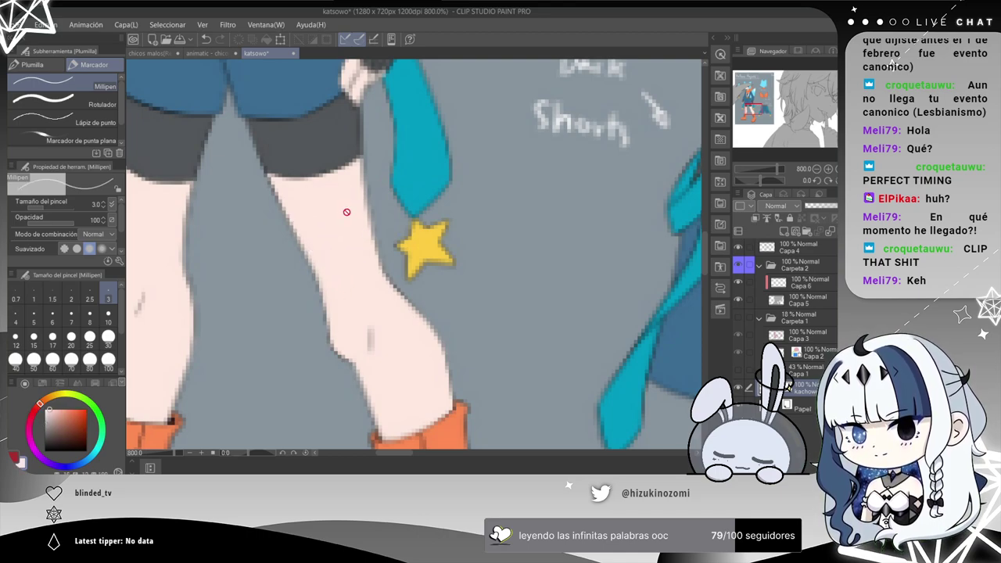
scroll(347, 212, down, 10)
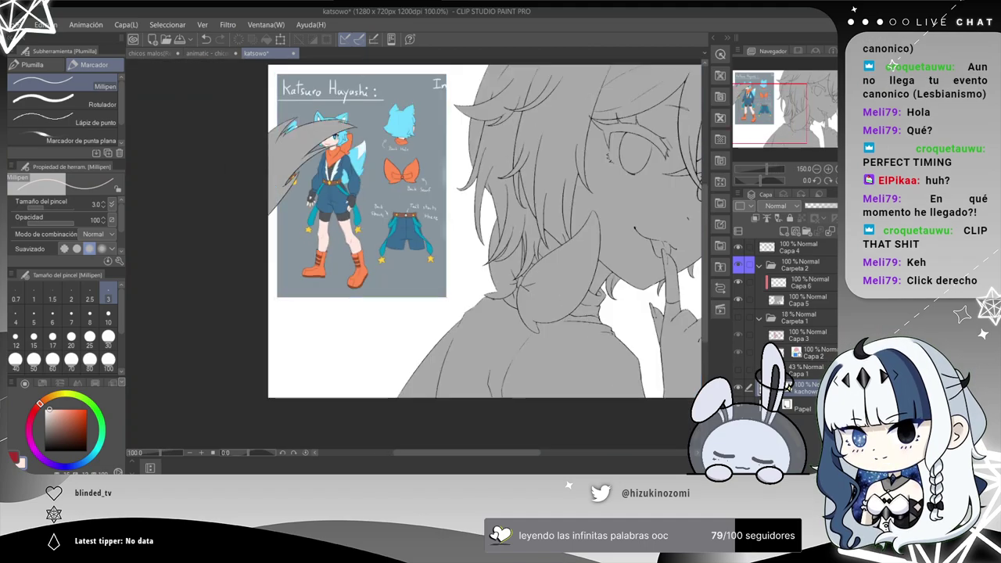
click(795, 286)
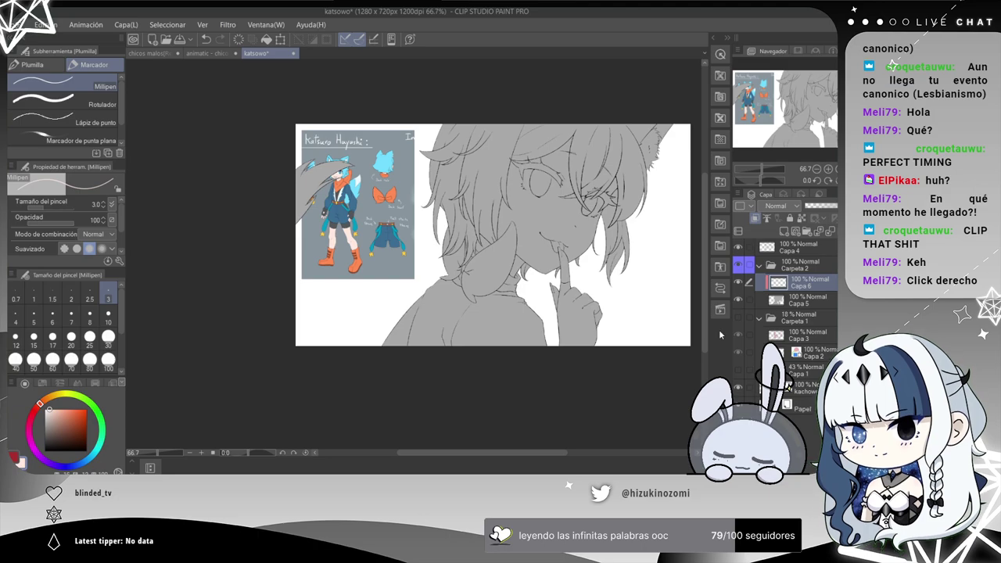
Paint the raised index finger down to the glove edge in the pale skin tone, using the Millipen at size 10.
key(ctrl+plus)
key(ctrl+plus)
drag(560, 293, 377, 278)
drag(540, 273, 433, 244)
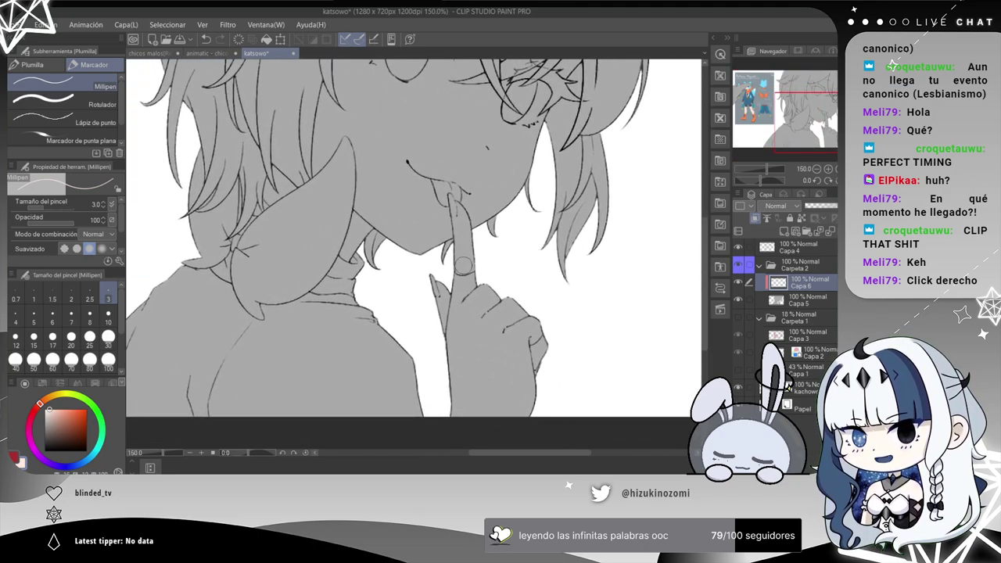
scroll(463, 266, up, 3)
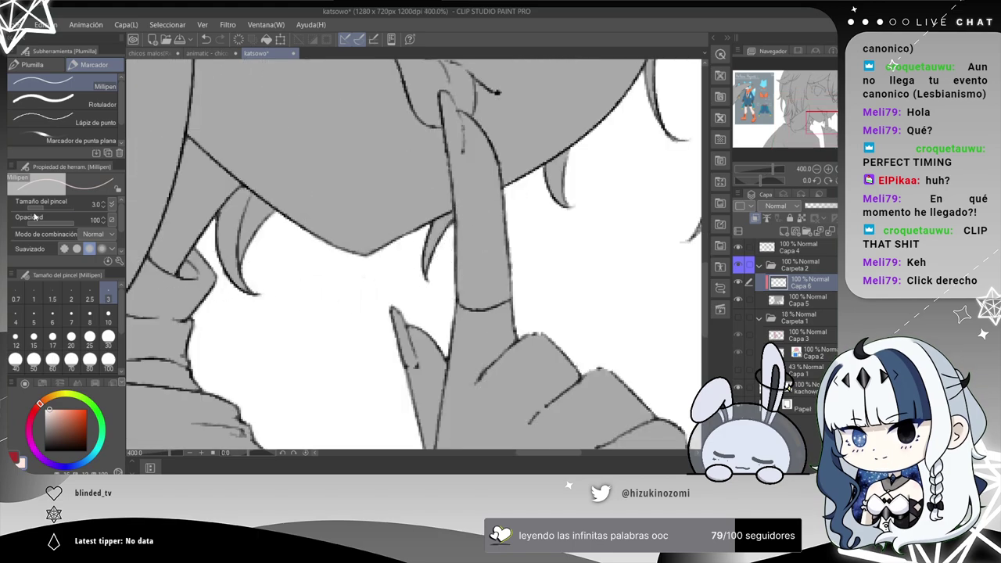
click(108, 321)
mouse_move(490, 247)
mouse_down()
mouse_move(474, 293)
mouse_move(461, 219)
mouse_move(465, 301)
mouse_move(456, 178)
mouse_up()
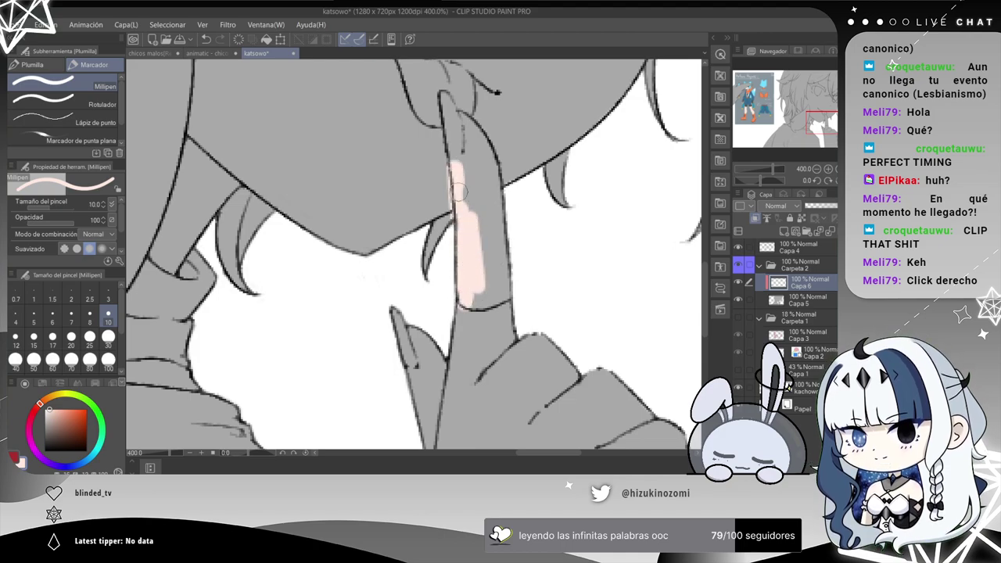
mouse_move(447, 135)
mouse_down()
mouse_move(470, 125)
mouse_move(488, 162)
mouse_move(505, 278)
mouse_move(476, 300)
mouse_move(483, 271)
mouse_move(493, 283)
mouse_move(482, 222)
mouse_up()
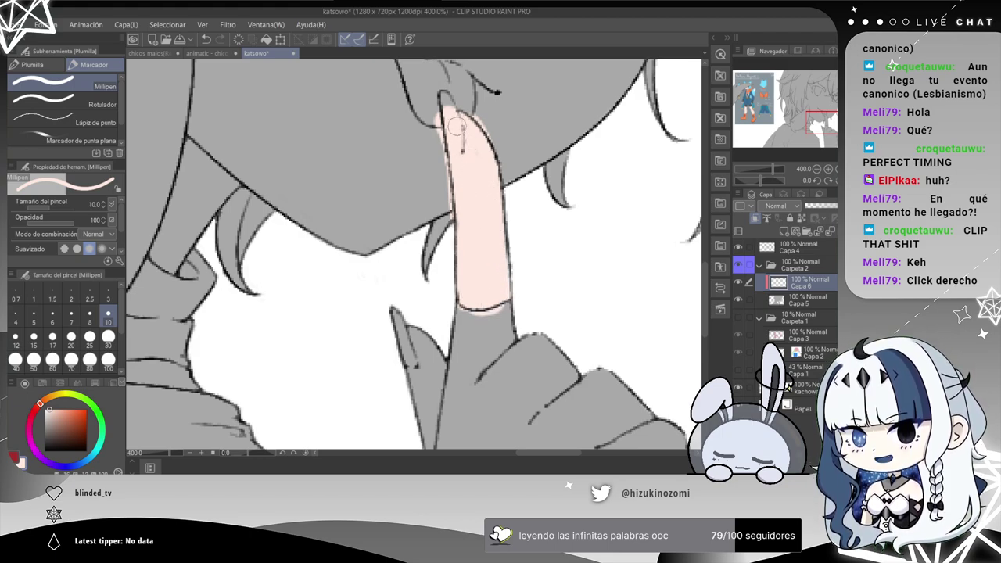
Paint the exposed thumb and the bare tip of the curled finger in the same skin tone.
mouse_move(387, 333)
mouse_down()
mouse_move(396, 185)
mouse_move(398, 202)
mouse_move(413, 173)
mouse_up()
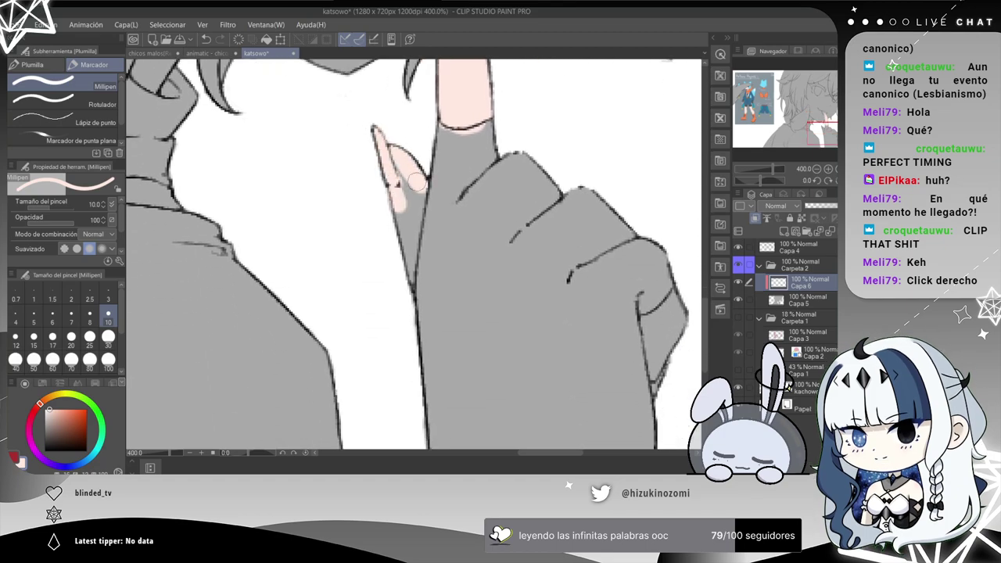
drag(415, 223, 397, 184)
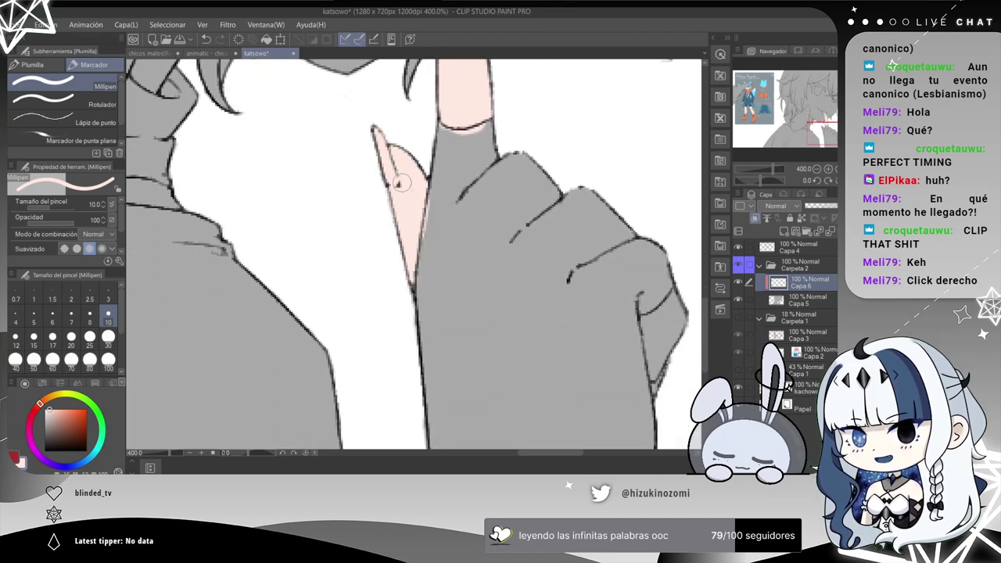
drag(591, 302, 418, 207)
mouse_move(479, 304)
mouse_down()
mouse_move(480, 273)
mouse_move(484, 283)
mouse_move(514, 237)
mouse_up()
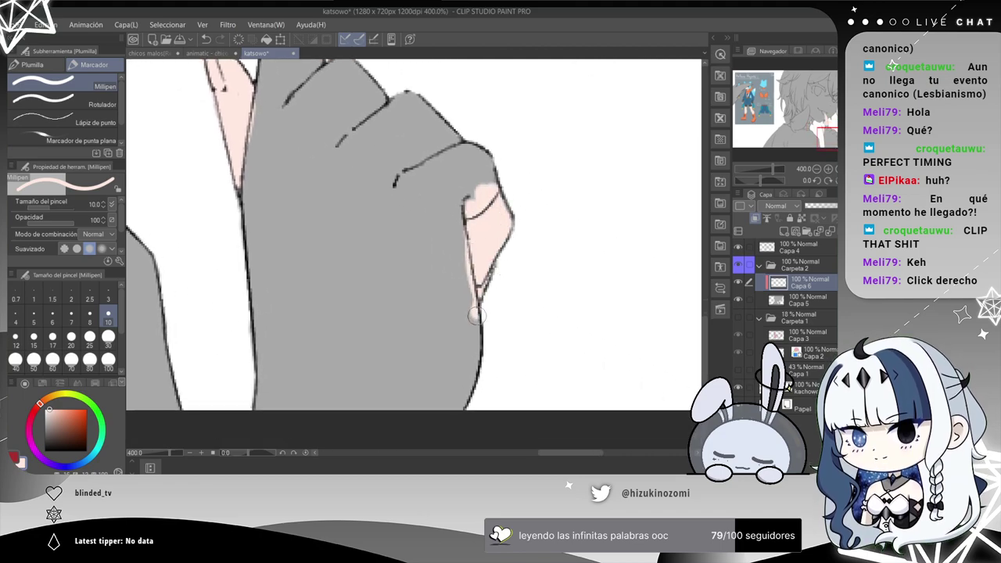
Paint skin tone on the neck, along the jawline, behind the scarf and up the cheek edge beside the hair.
scroll(476, 315, down, 3)
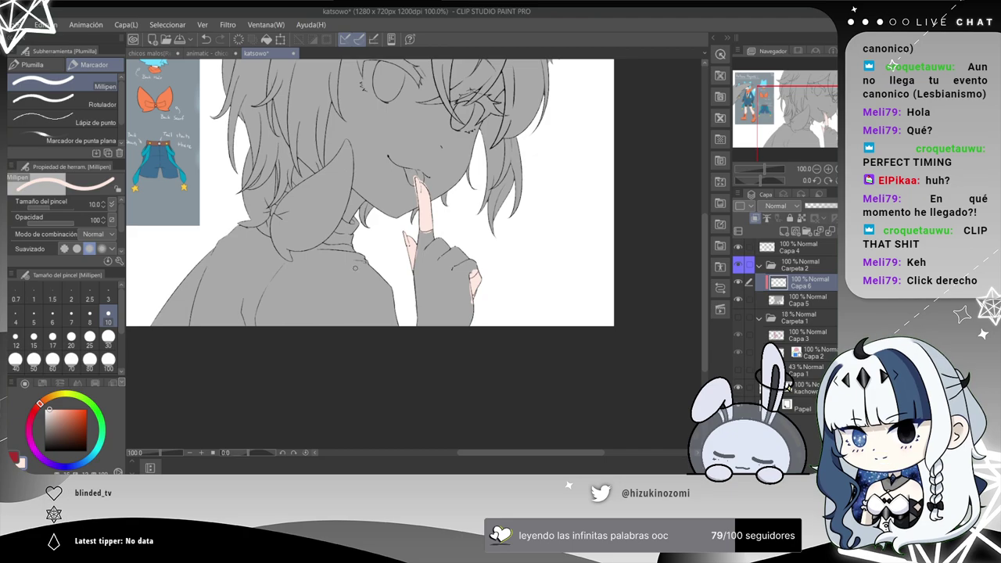
scroll(355, 270, up, 2)
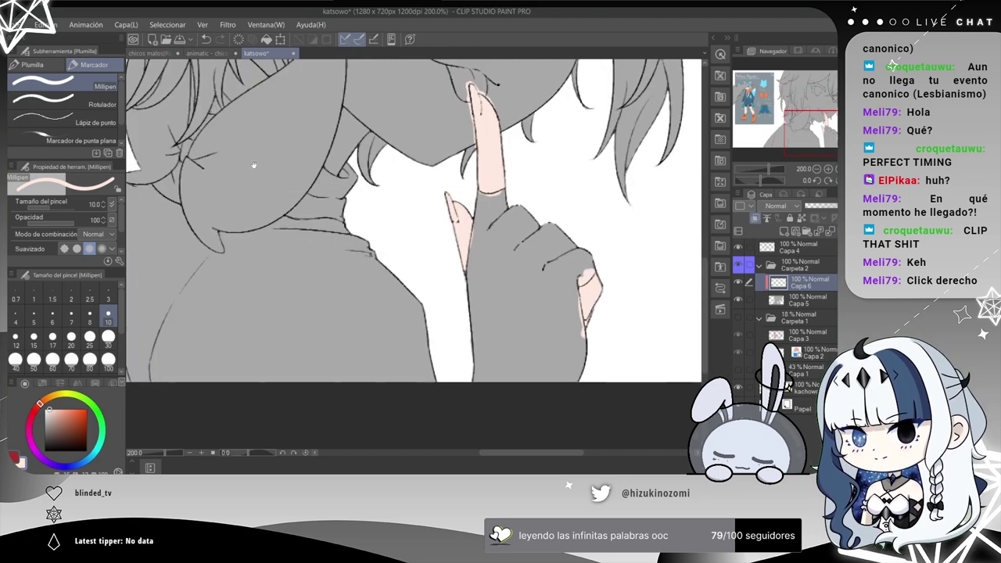
drag(255, 168, 295, 305)
mouse_move(264, 208)
mouse_down()
mouse_move(305, 221)
mouse_move(299, 202)
mouse_move(320, 218)
mouse_up()
mouse_move(382, 306)
mouse_down()
mouse_move(366, 282)
mouse_move(385, 229)
mouse_move(469, 294)
mouse_up()
drag(368, 221, 317, 141)
drag(351, 191, 340, 82)
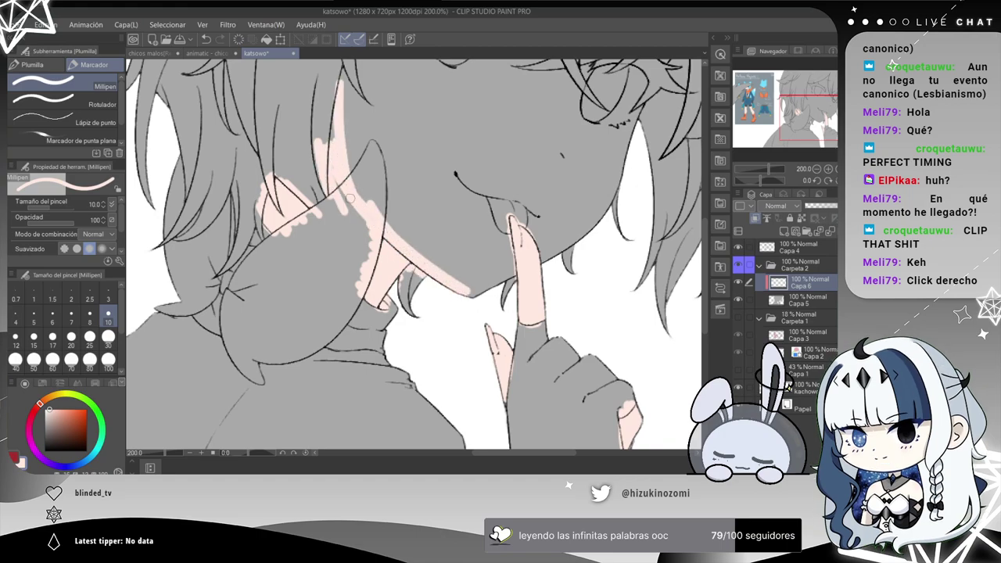
drag(336, 143, 327, 65)
mouse_move(346, 170)
mouse_down()
mouse_move(363, 211)
mouse_move(349, 61)
mouse_up()
Fill the whole face, from the chin up through the fringe area, with skin tone using the Millipen at sizes 30 and 100.
scroll(342, 82, up, 2)
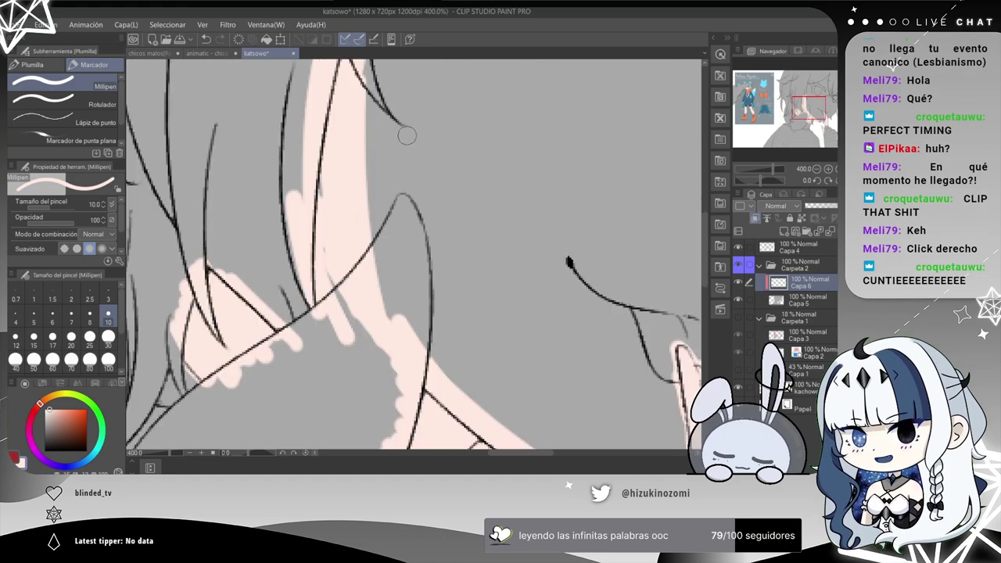
scroll(379, 183, down, 2)
scroll(343, 167, down, 1)
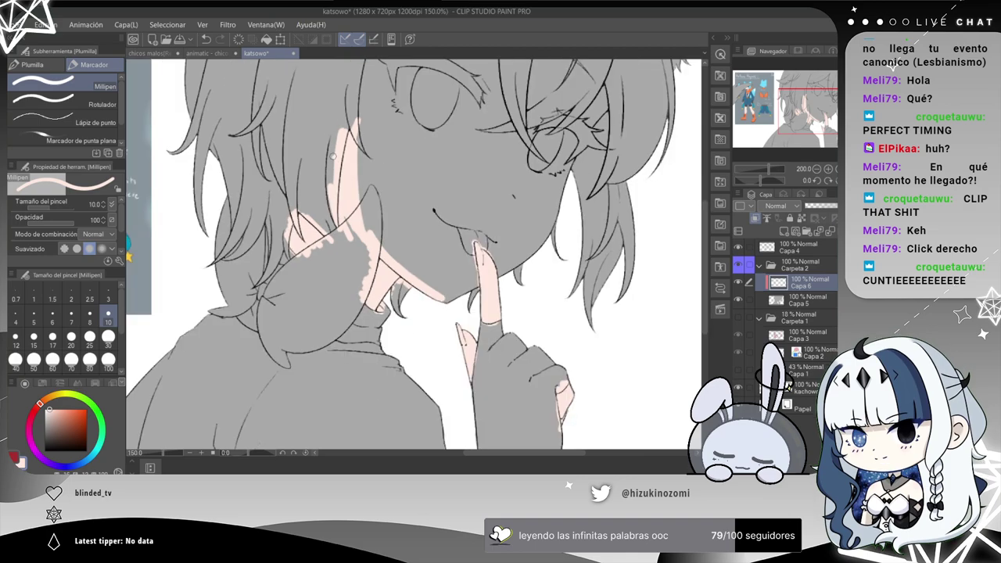
mouse_move(423, 111)
mouse_down()
mouse_move(358, 252)
mouse_move(386, 190)
mouse_up()
click(108, 336)
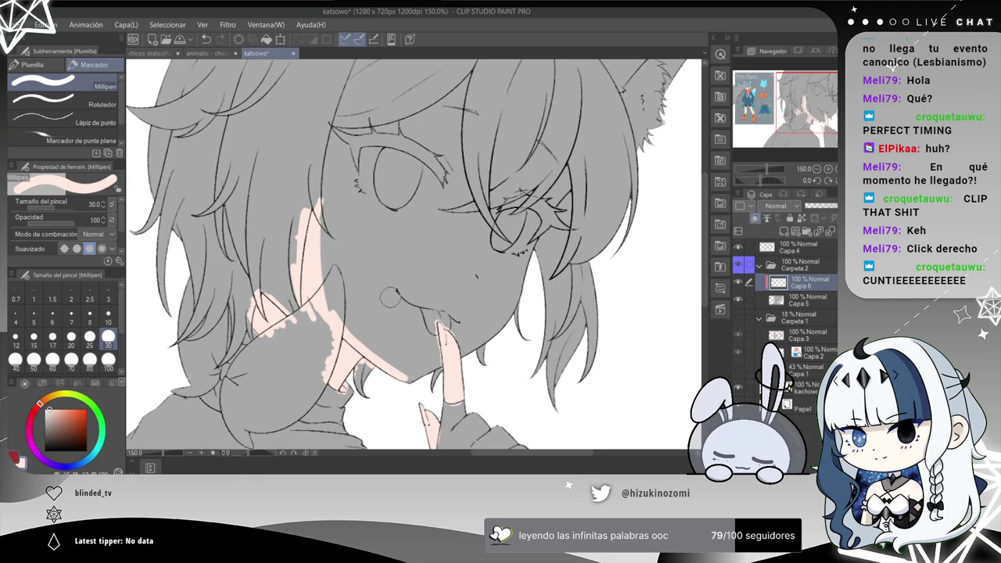
drag(391, 286, 410, 356)
click(108, 359)
mouse_move(390, 294)
mouse_down()
mouse_move(345, 289)
mouse_move(374, 210)
mouse_move(448, 337)
mouse_move(483, 336)
mouse_move(461, 327)
mouse_move(448, 222)
mouse_move(531, 150)
mouse_move(541, 166)
mouse_move(481, 164)
mouse_move(453, 236)
mouse_up()
scroll(498, 203, down, 1)
mouse_move(305, 326)
mouse_down()
mouse_move(428, 290)
mouse_move(354, 180)
mouse_move(368, 235)
mouse_move(399, 266)
mouse_move(469, 168)
mouse_up()
mouse_move(350, 304)
mouse_down()
mouse_move(406, 217)
mouse_move(385, 269)
mouse_up()
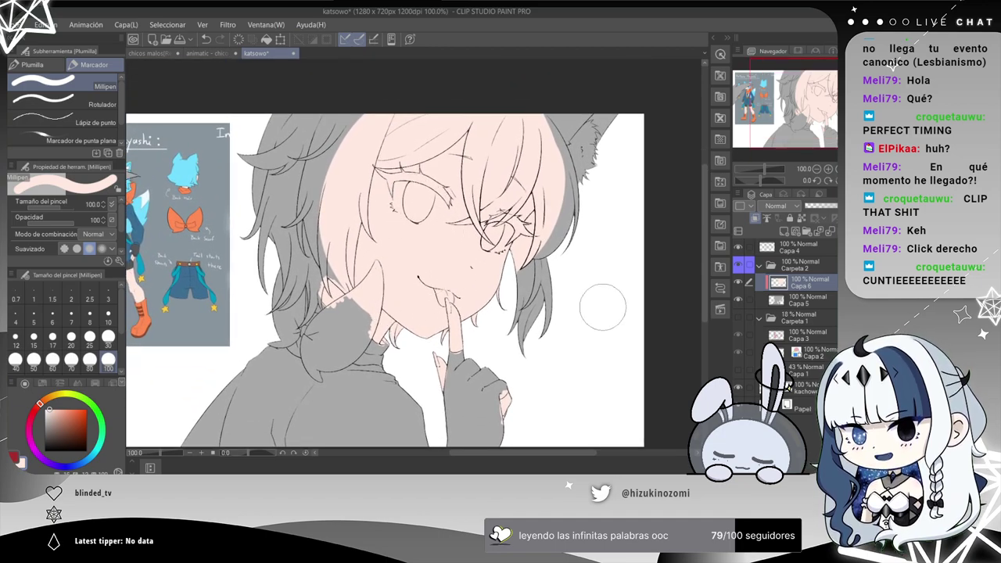
Add a clipped layer above the skin layer and sample the light blue from the back-hair drawing on the reference sheet.
click(784, 231)
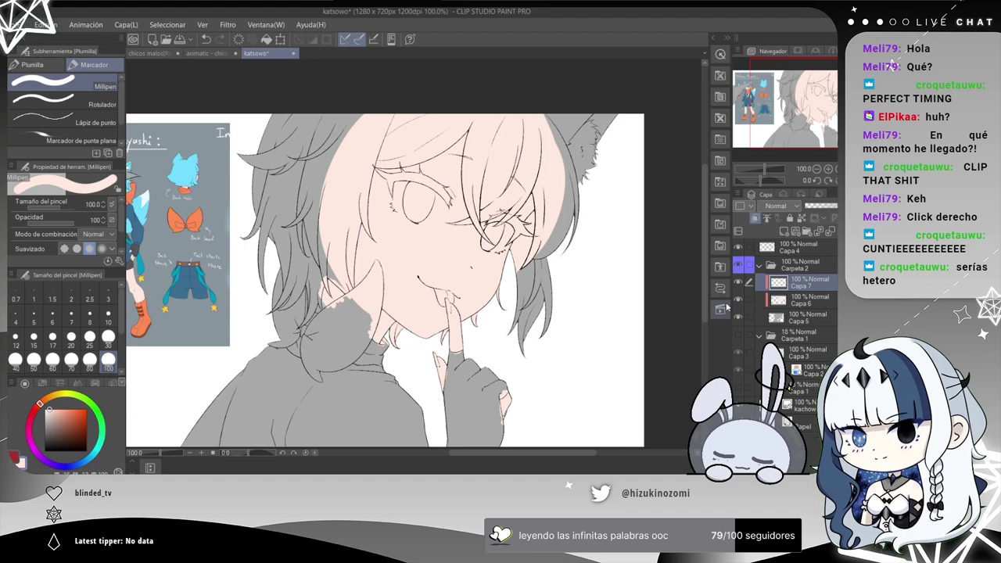
key(ctrl+plus)
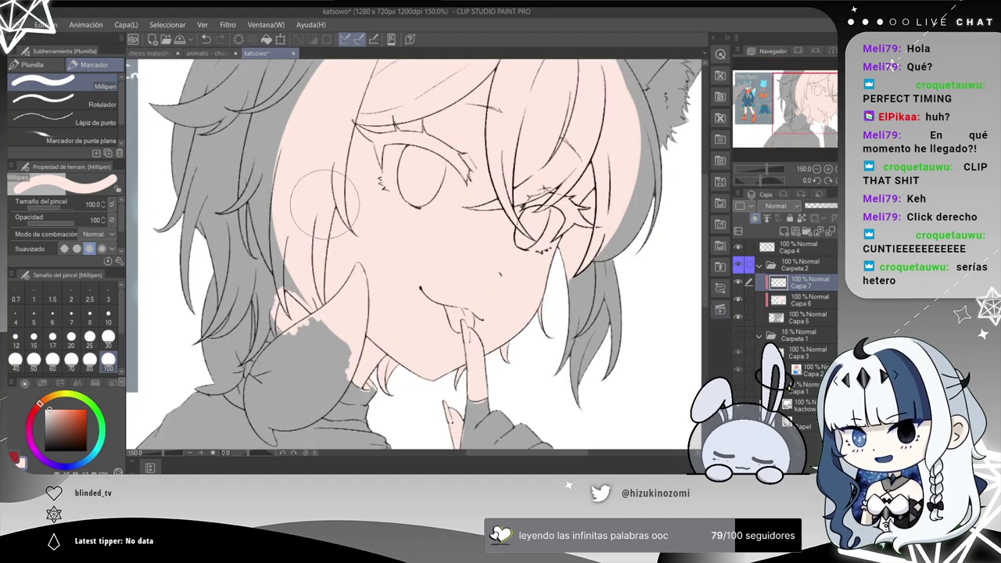
drag(301, 180, 449, 282)
drag(253, 236, 397, 192)
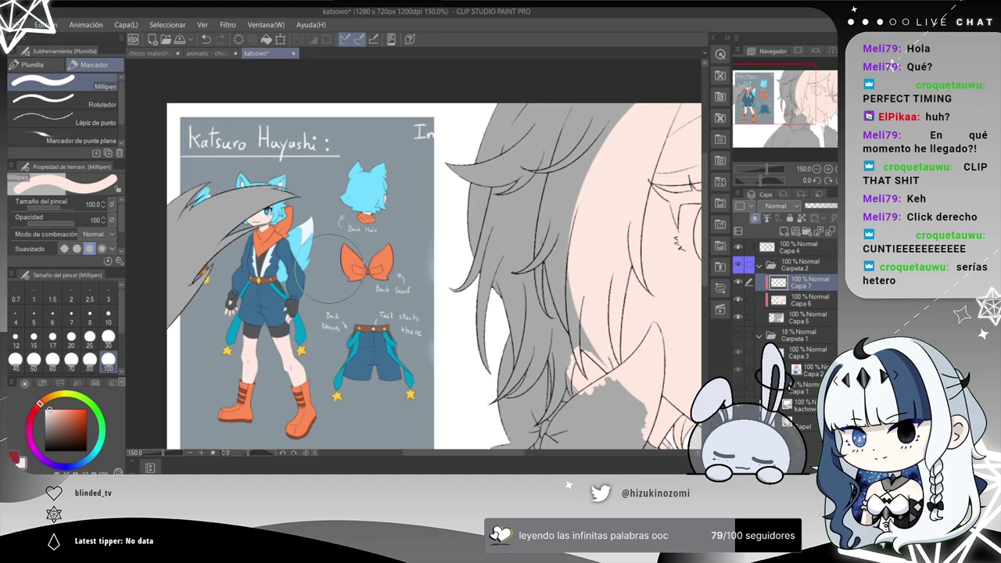
key(e)
key(p)
alt+click(371, 187)
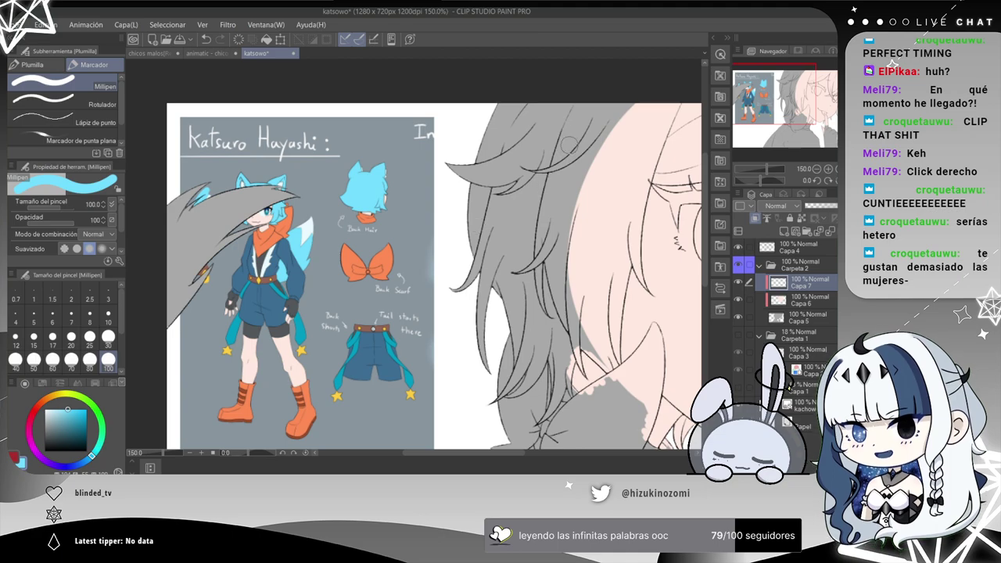
key(ctrl+z)
key(ctrl+z)
key(ctrl+z)
key(ctrl+z)
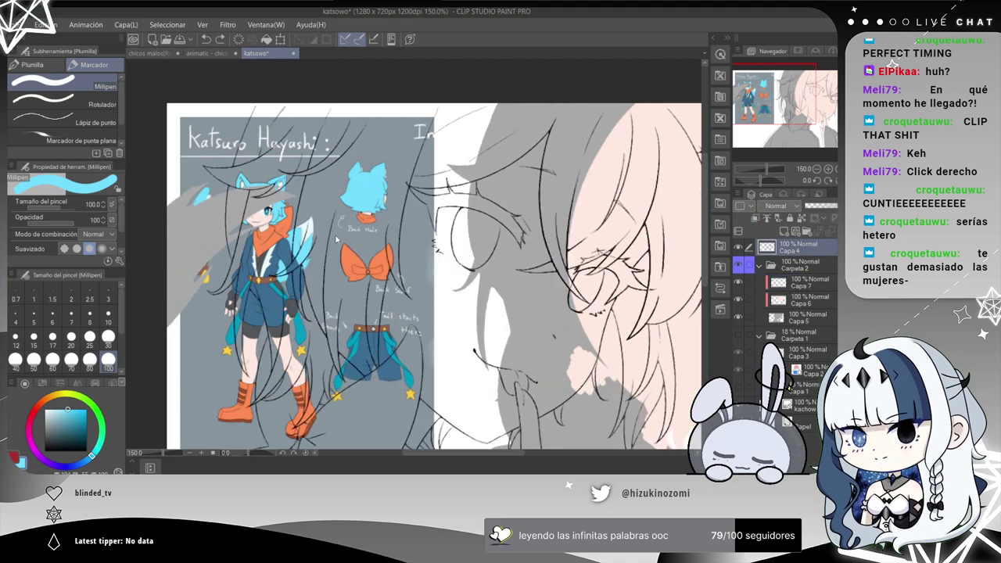
key(ctrl+y)
key(ctrl+y)
key(ctrl+y)
key(ctrl+y)
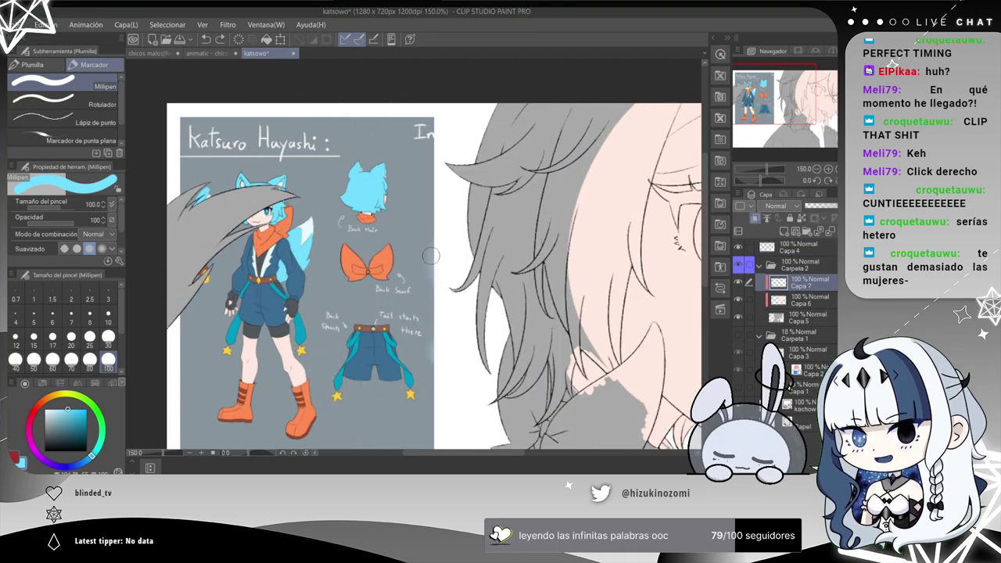
Paint light blue on the central fringe, the right side strand and the small locks below the jaw with the Millipen at size 100.
mouse_move(514, 199)
mouse_down()
mouse_move(448, 214)
mouse_move(273, 169)
mouse_up()
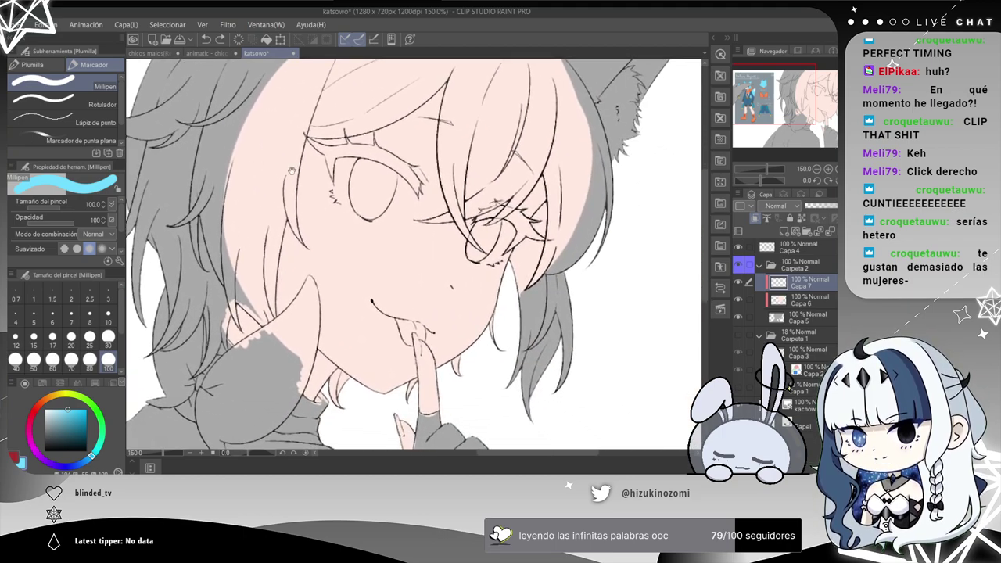
mouse_move(480, 181)
mouse_down()
mouse_move(476, 85)
mouse_move(436, 194)
mouse_move(483, 235)
mouse_move(426, 204)
mouse_move(438, 206)
mouse_up()
mouse_move(534, 314)
mouse_down()
mouse_move(516, 374)
mouse_move(476, 361)
mouse_up()
drag(407, 387, 410, 380)
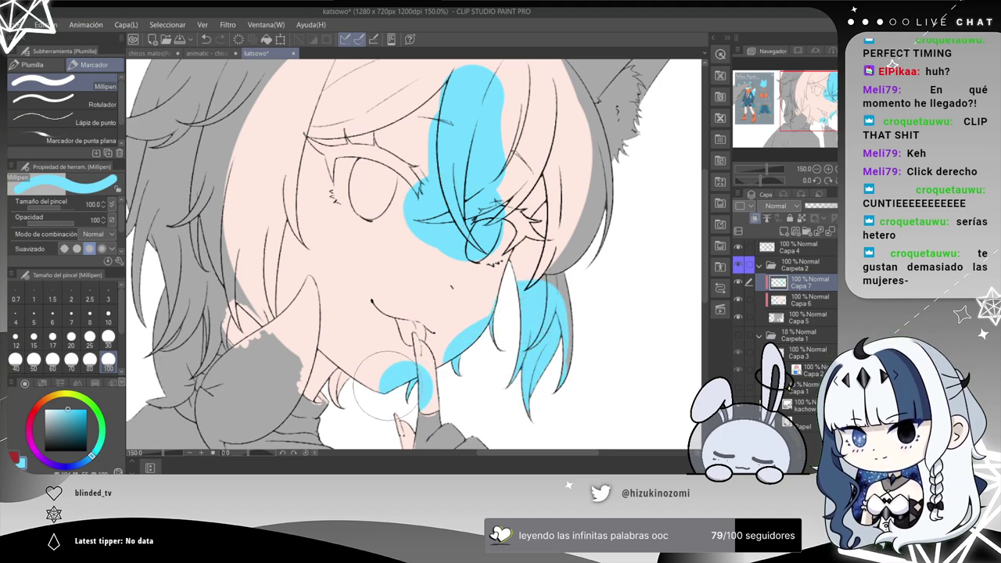
drag(309, 391, 332, 375)
Paint the long hair strands on the left side of the head light blue.
drag(266, 314, 290, 137)
mouse_move(302, 177)
mouse_down()
mouse_move(312, 258)
mouse_move(248, 287)
mouse_move(265, 202)
mouse_move(243, 344)
mouse_up()
mouse_move(256, 383)
mouse_down()
mouse_move(213, 260)
mouse_move(220, 104)
mouse_up()
drag(207, 214, 294, 149)
mouse_move(246, 274)
mouse_down()
mouse_move(238, 344)
mouse_move(272, 312)
mouse_move(306, 323)
mouse_up()
Paint the hair on the right side of the head and around the furry ear light blue.
mouse_move(462, 206)
mouse_down()
mouse_move(458, 245)
mouse_move(584, 240)
mouse_move(319, 255)
mouse_move(330, 227)
mouse_move(403, 269)
mouse_up()
mouse_move(485, 258)
mouse_down()
mouse_move(512, 317)
mouse_move(470, 349)
mouse_up()
mouse_move(540, 281)
mouse_down()
mouse_move(547, 377)
mouse_move(512, 373)
mouse_move(441, 272)
mouse_up()
drag(461, 328, 453, 400)
mouse_move(488, 186)
mouse_down()
mouse_move(443, 148)
mouse_move(435, 94)
mouse_up()
mouse_move(461, 128)
mouse_down()
mouse_move(444, 267)
mouse_move(446, 196)
mouse_move(516, 152)
mouse_move(536, 169)
mouse_move(514, 195)
mouse_up()
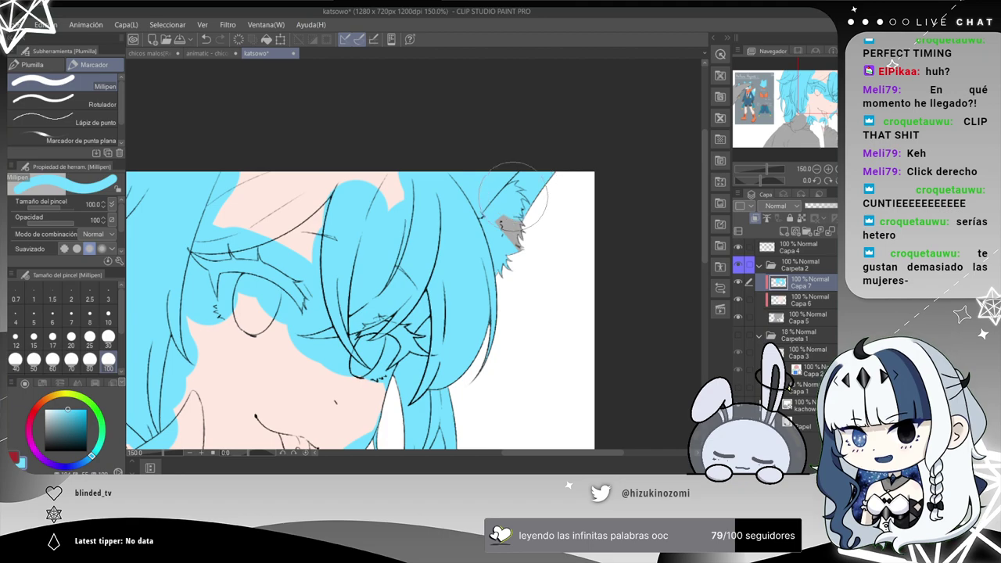
Fill the remaining skin-coloured area of the fringe and crown with the same light blue.
mouse_move(498, 135)
mouse_down()
mouse_move(363, 230)
mouse_move(336, 203)
mouse_move(382, 154)
mouse_move(284, 225)
mouse_move(213, 221)
mouse_up()
drag(325, 307, 513, 11)
drag(235, 137, 315, 173)
drag(522, 216, 355, 334)
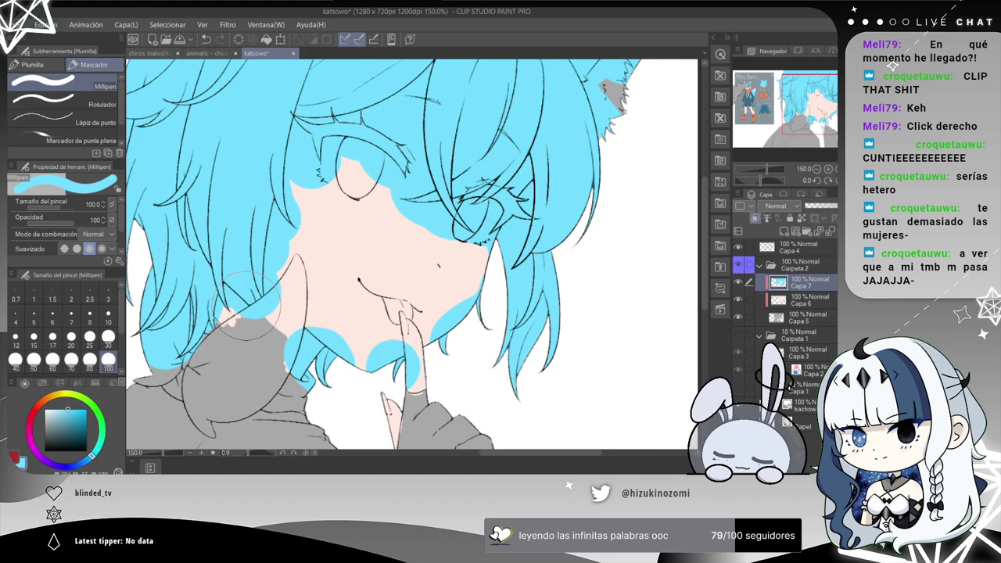
Erase the stray blue from the jawline, neck and scarf collar around the small locks left of the chin.
scroll(248, 305, up, 4)
drag(520, 391, 317, 178)
drag(370, 268, 356, 261)
mouse_move(262, 223)
mouse_down()
mouse_move(226, 311)
mouse_move(251, 346)
mouse_move(238, 324)
mouse_move(248, 260)
mouse_move(293, 221)
mouse_move(278, 274)
mouse_up()
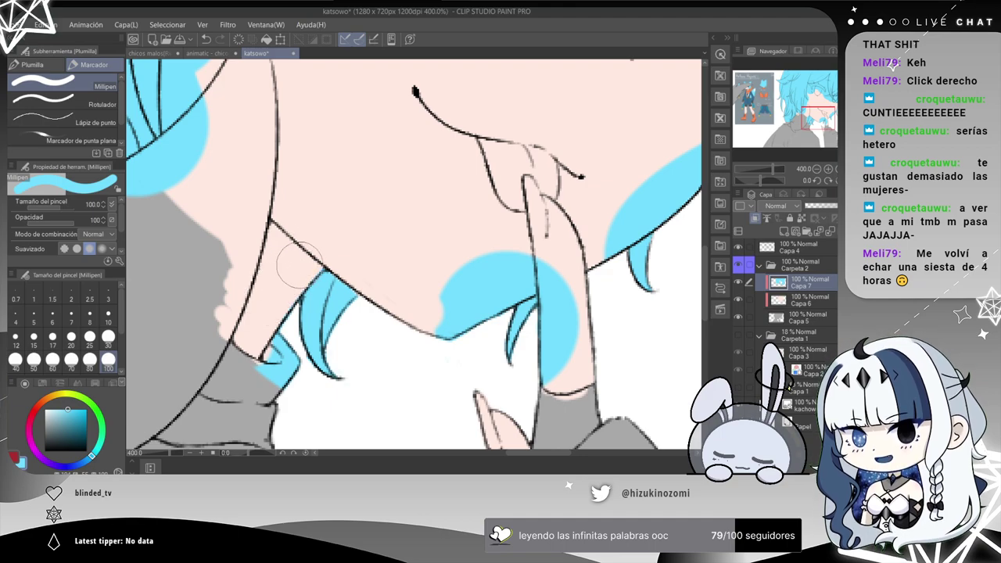
drag(264, 324, 263, 364)
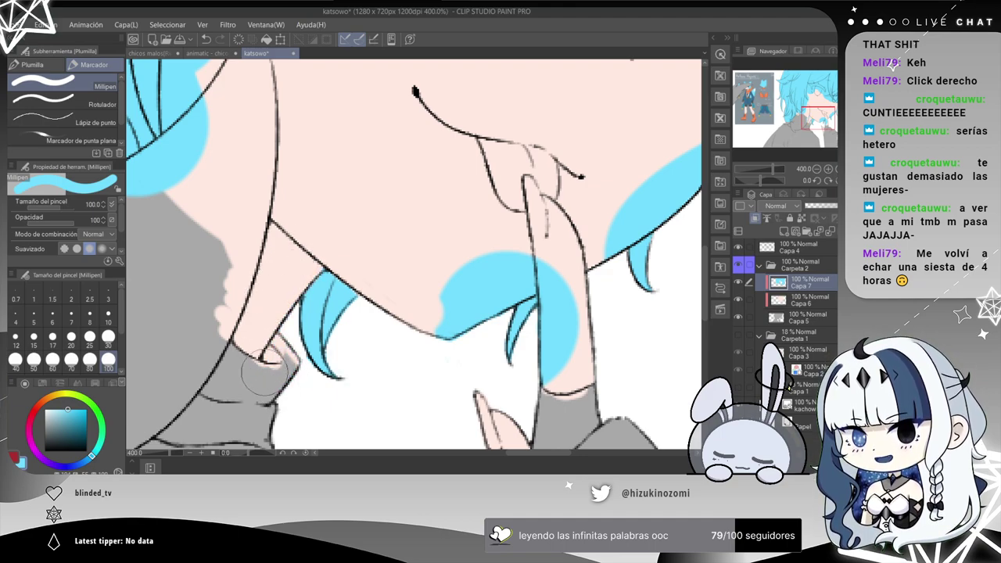
Erase the blue that spills over the scarf's upper edge below the left hair strands.
drag(262, 253, 369, 269)
drag(315, 214, 364, 269)
mouse_move(317, 214)
mouse_down()
mouse_move(364, 278)
mouse_move(379, 281)
mouse_move(346, 283)
mouse_up()
mouse_move(322, 341)
mouse_down()
mouse_move(362, 330)
mouse_move(432, 230)
mouse_up()
key(ctrl+z)
drag(352, 349, 406, 291)
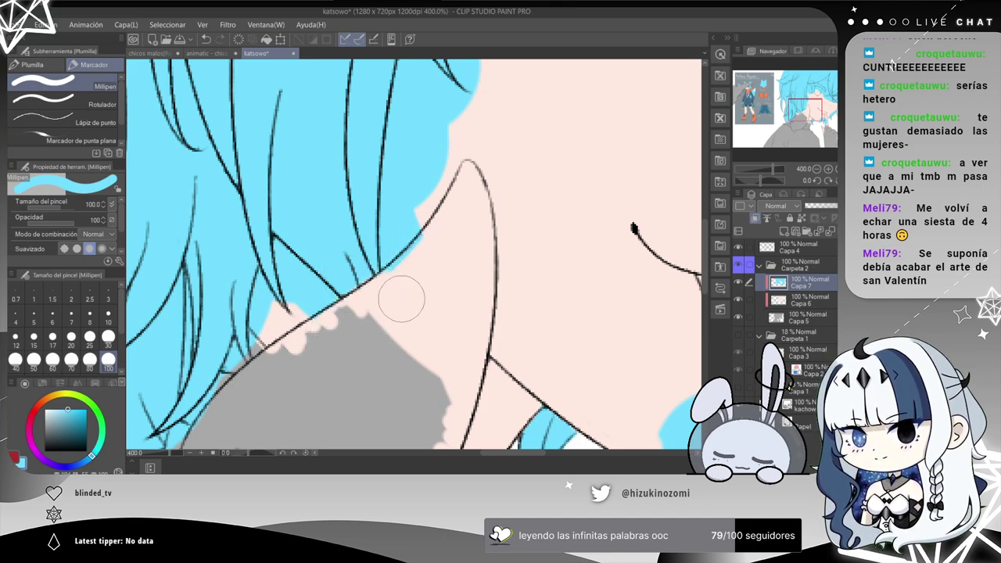
Erase the blue from the left cheek, following the hair strands from the scarf tip up towards the eye.
mouse_move(406, 254)
mouse_down()
mouse_move(424, 176)
mouse_move(339, 283)
mouse_up()
drag(326, 237, 316, 337)
mouse_move(324, 287)
mouse_down()
mouse_move(311, 328)
mouse_move(313, 286)
mouse_move(386, 267)
mouse_up()
drag(420, 121, 376, 186)
mouse_move(349, 299)
mouse_down()
mouse_move(331, 230)
mouse_move(342, 239)
mouse_up()
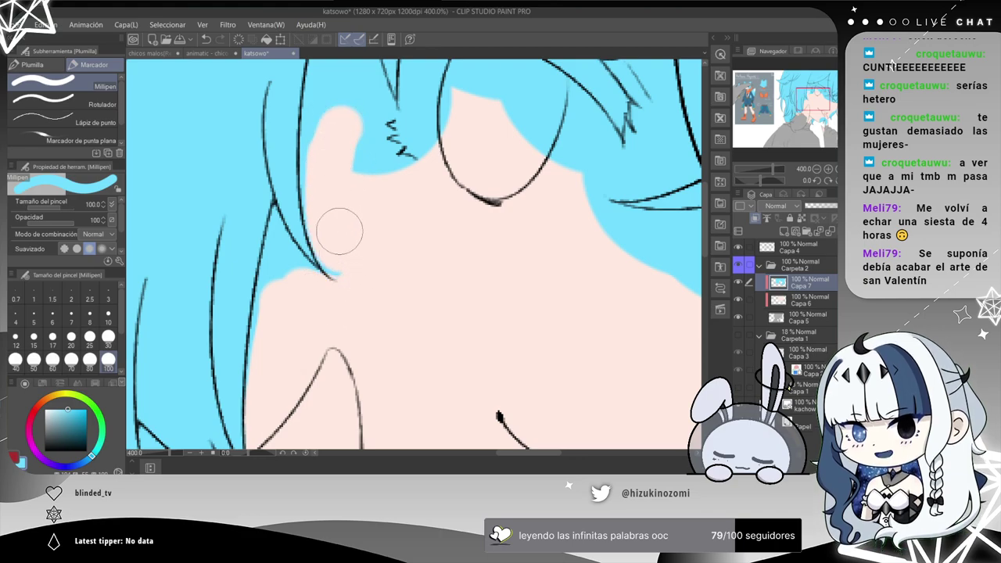
mouse_move(331, 303)
mouse_down()
mouse_move(336, 242)
mouse_move(348, 232)
mouse_move(286, 217)
mouse_move(290, 266)
mouse_up()
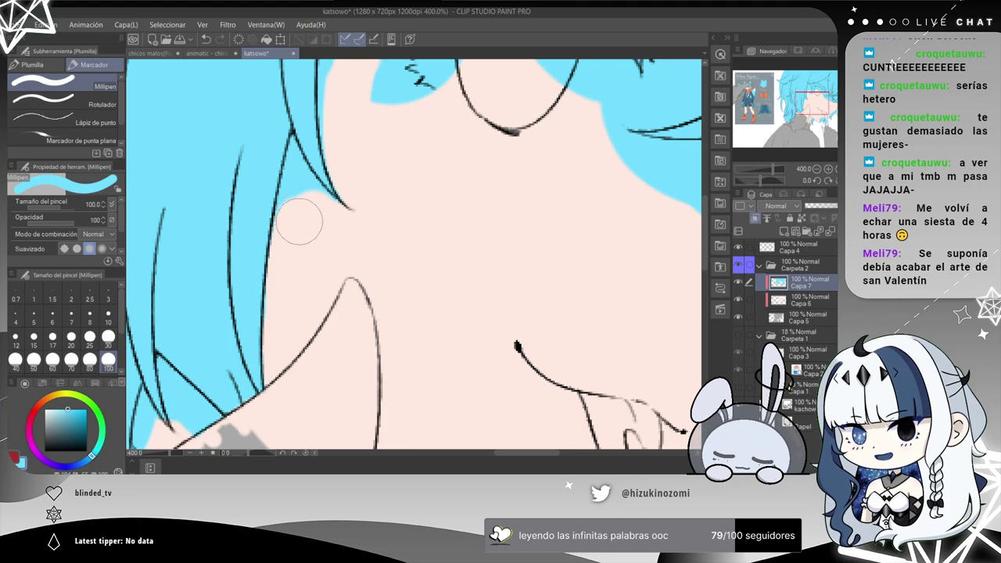
Erase the blue from the skin gap between the pointed cheek lock and the long strand, using the Rugoso eraser at sizes 10 and 3.
scroll(312, 227, up, 2)
drag(261, 178, 281, 308)
click(108, 338)
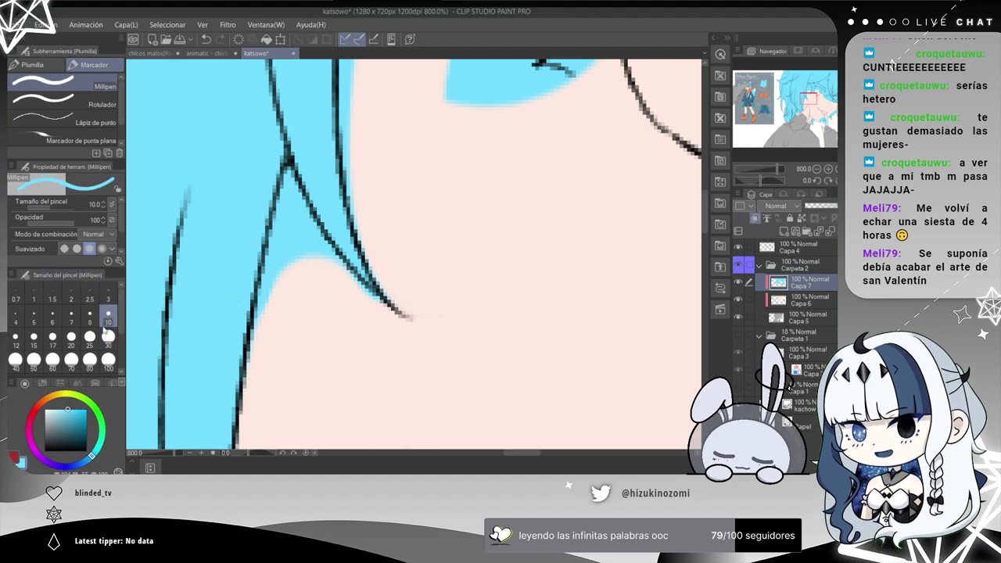
click(108, 359)
key(e)
click(108, 322)
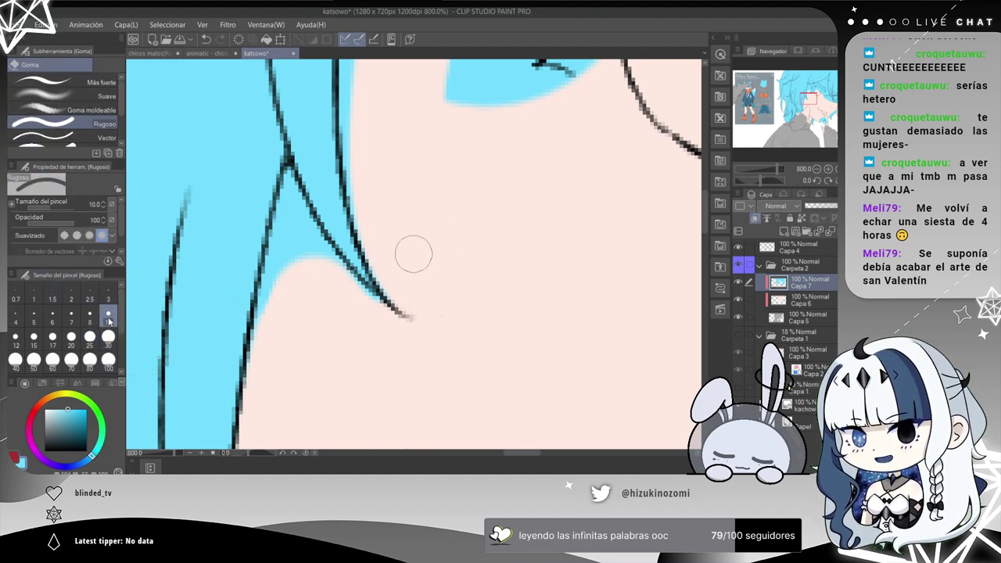
drag(263, 266, 272, 291)
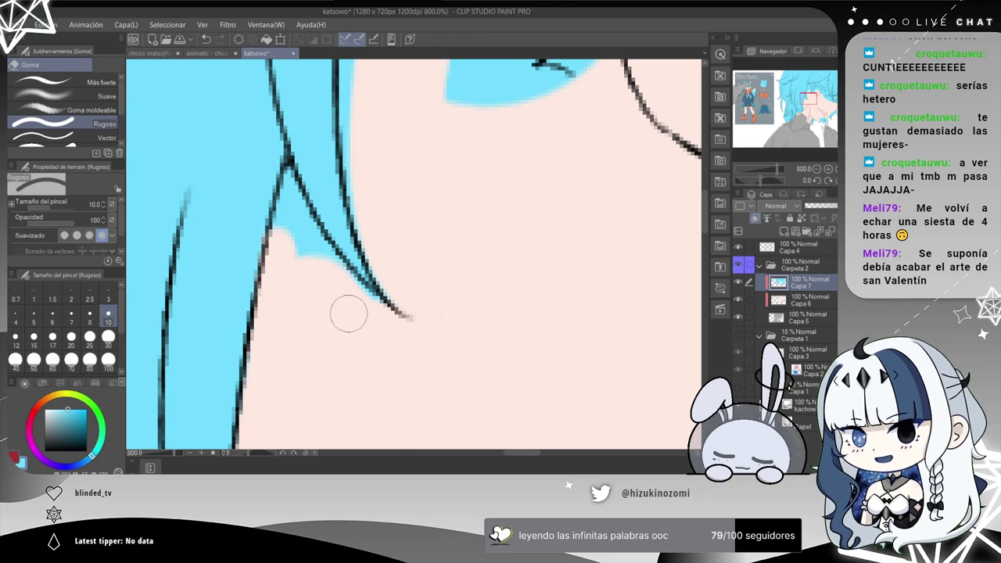
drag(291, 207, 316, 278)
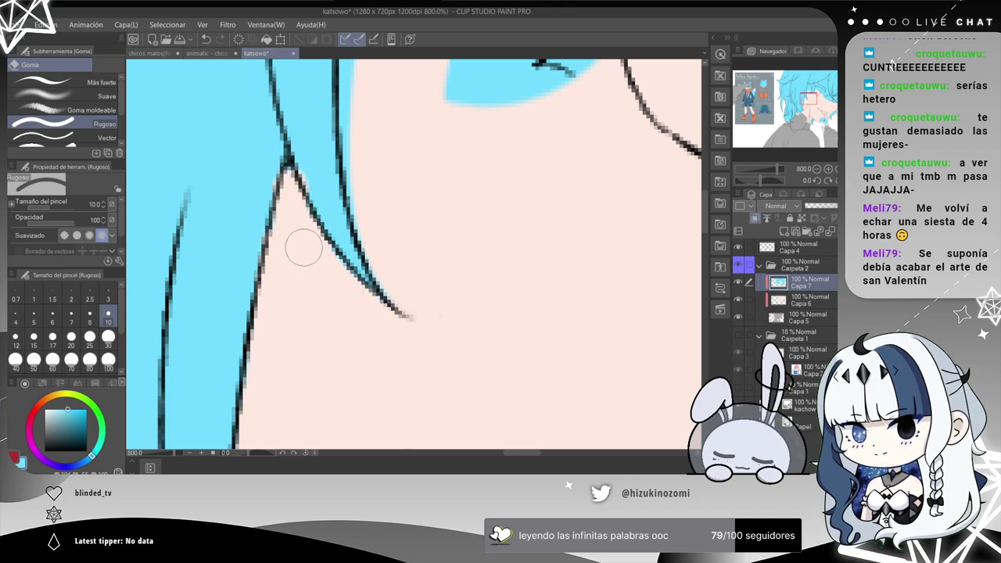
click(114, 295)
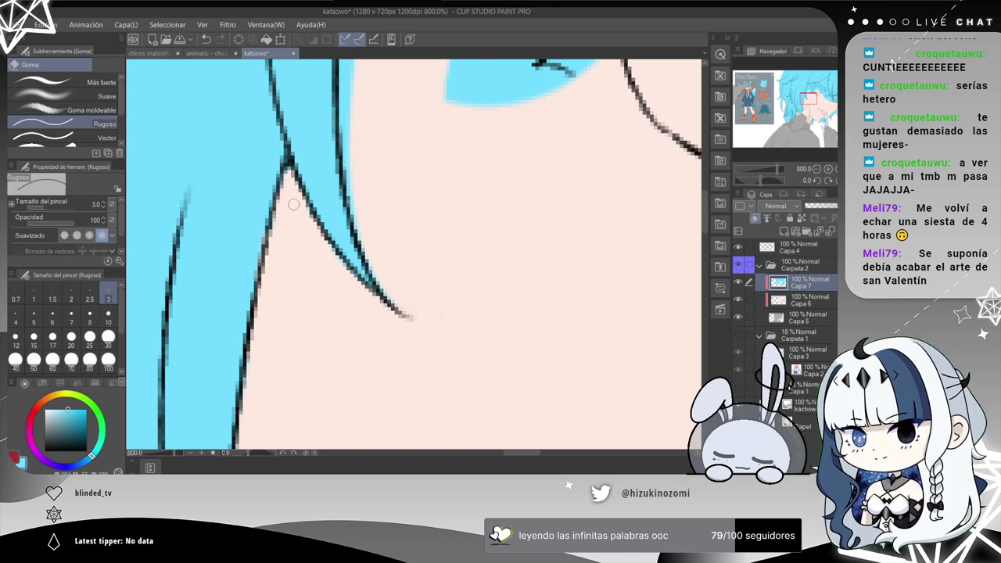
Erase the blue from the skin between the left hair strand and the outer lashes with the eraser at size 30.
scroll(296, 197, down, 2)
drag(335, 168, 281, 303)
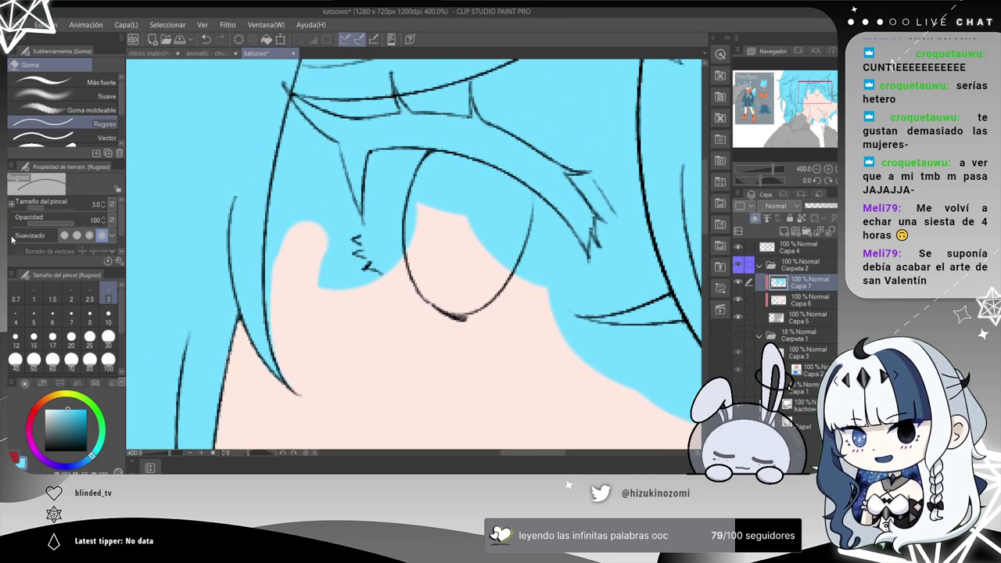
click(109, 337)
mouse_move(321, 282)
mouse_down()
mouse_move(302, 223)
mouse_move(295, 299)
mouse_move(292, 247)
mouse_up()
mouse_move(294, 212)
mouse_down()
mouse_move(303, 196)
mouse_move(320, 254)
mouse_move(340, 217)
mouse_move(324, 216)
mouse_move(318, 179)
mouse_move(330, 224)
mouse_up()
key(ctrl+z)
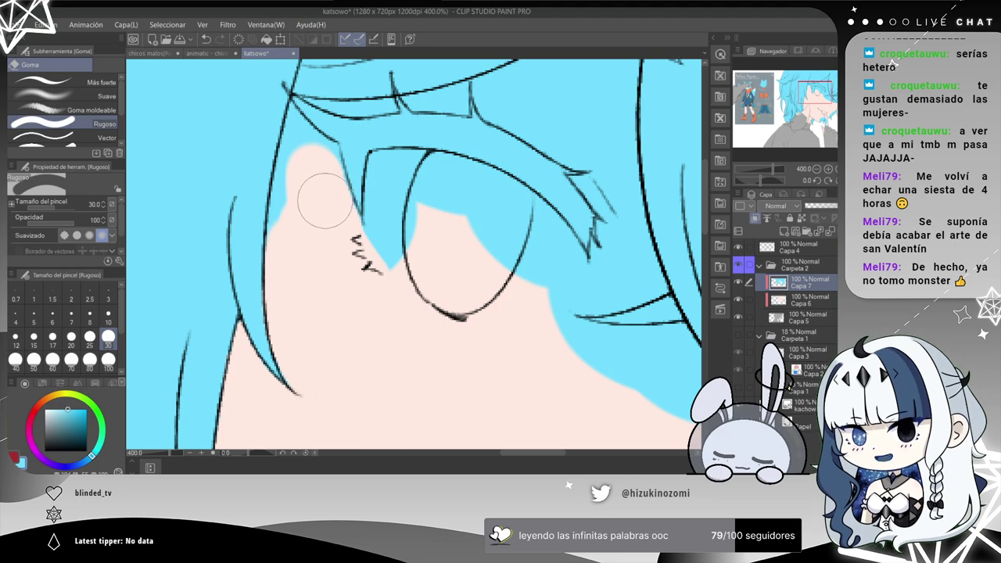
Erase the blue up into the narrow corner where the hair strand meets the upper lash, using eraser sizes 10 and 3.
scroll(300, 195, up, 2)
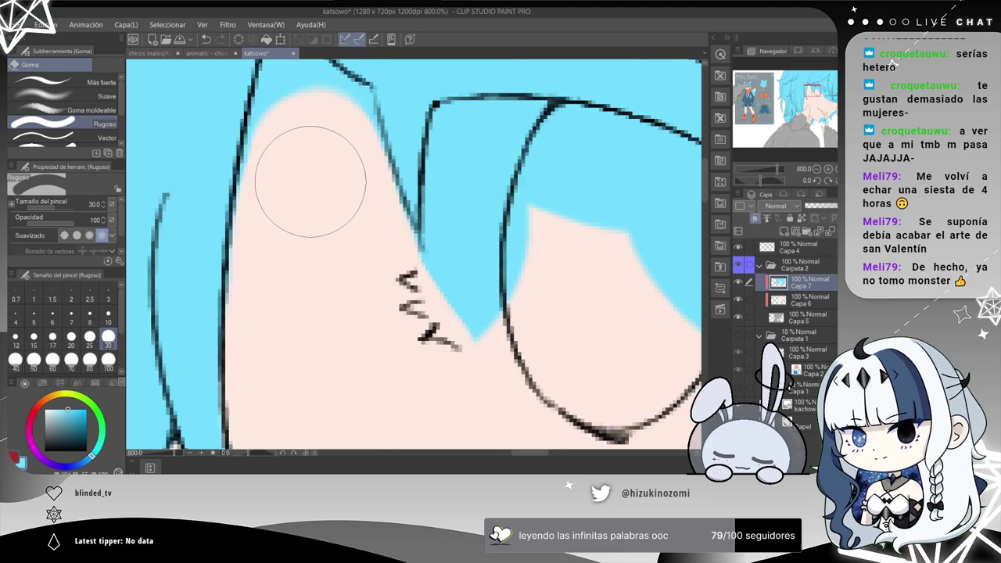
scroll(305, 235, up, 2)
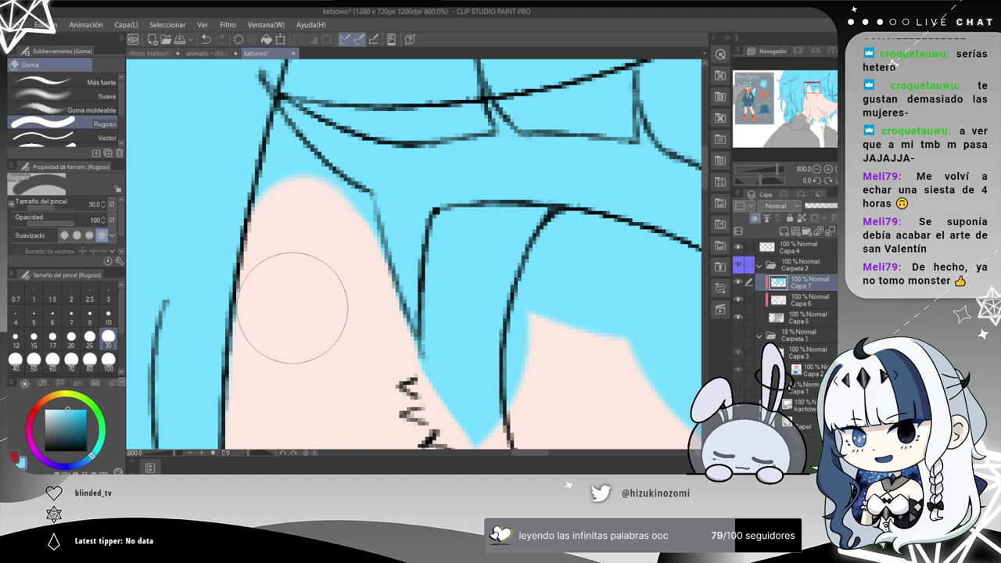
click(108, 319)
mouse_move(270, 214)
mouse_down()
mouse_move(286, 156)
mouse_move(309, 196)
mouse_move(340, 200)
mouse_move(357, 217)
mouse_up()
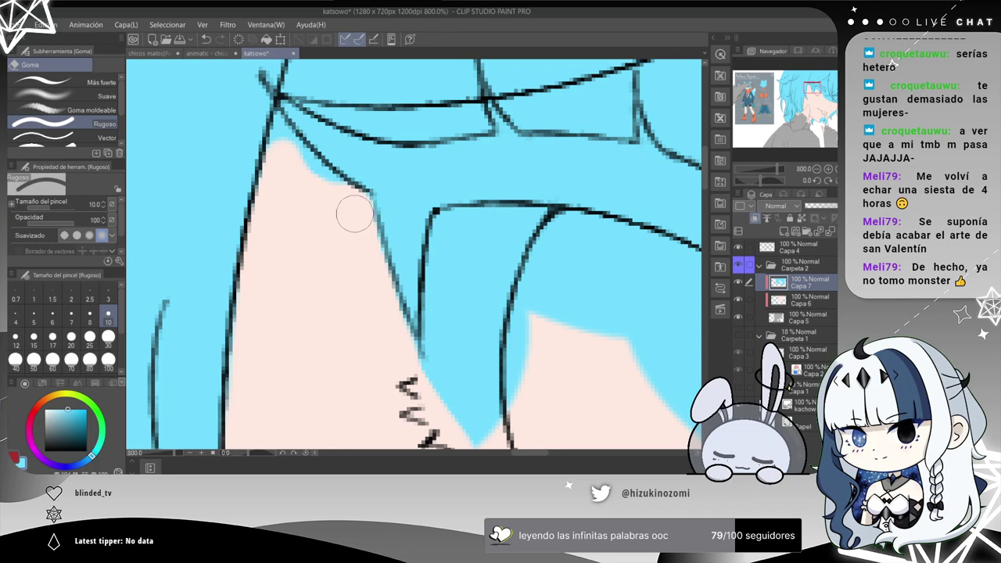
mouse_move(319, 171)
mouse_down()
mouse_move(336, 201)
mouse_move(304, 164)
mouse_move(266, 195)
mouse_move(233, 263)
mouse_move(275, 227)
mouse_up()
scroll(299, 173, up, 1)
click(108, 294)
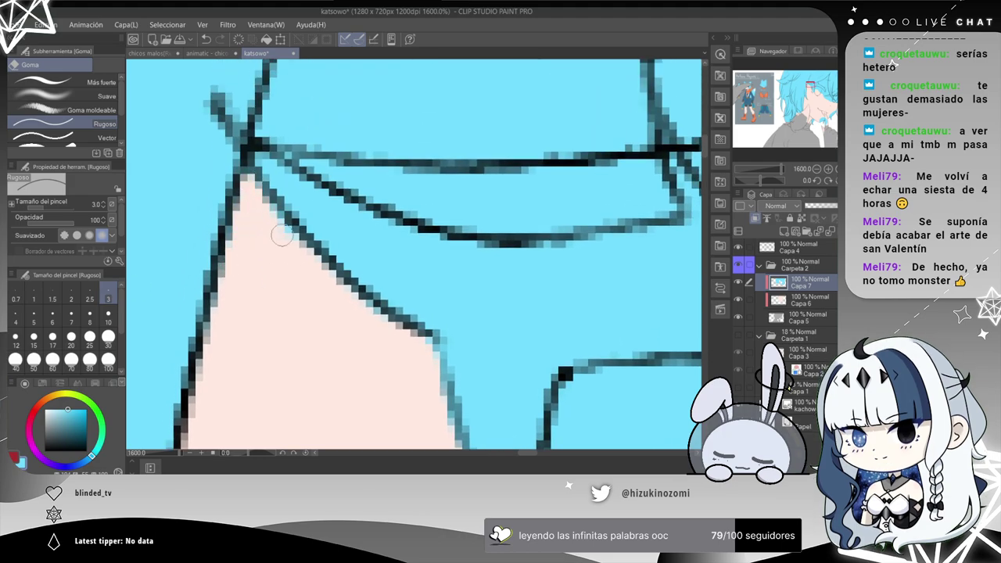
Erase the blue inside the left eye along the outer lash edge and the start of the lash line, using size 10.
scroll(342, 235, down, 2)
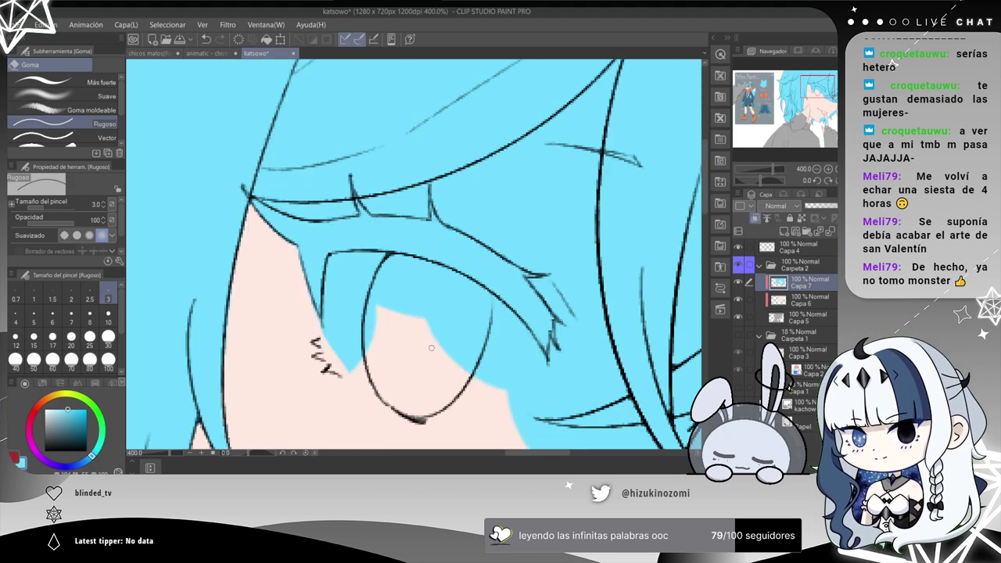
drag(342, 234, 338, 223)
click(108, 315)
drag(278, 256, 282, 225)
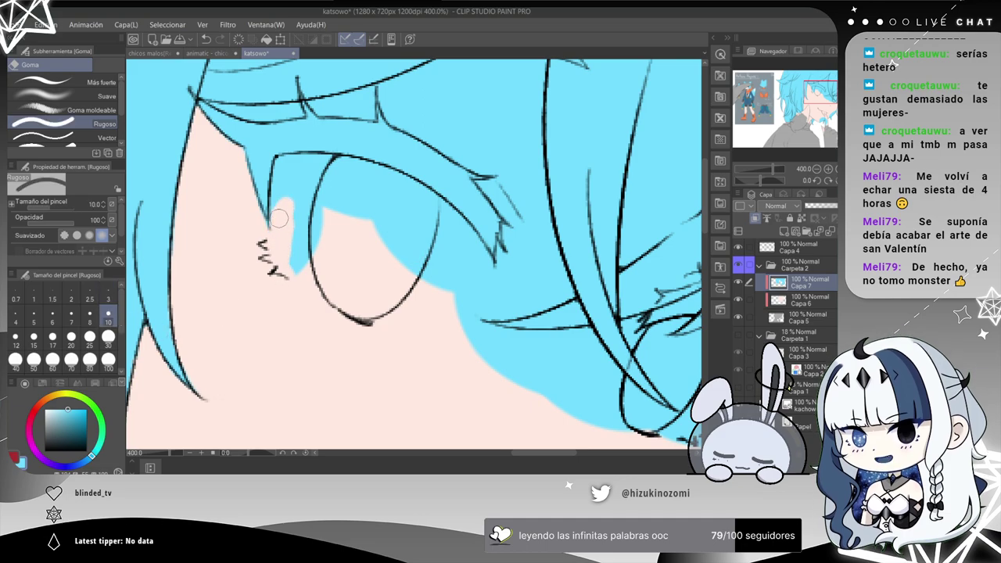
scroll(280, 215, up, 1)
scroll(290, 188, up, 1)
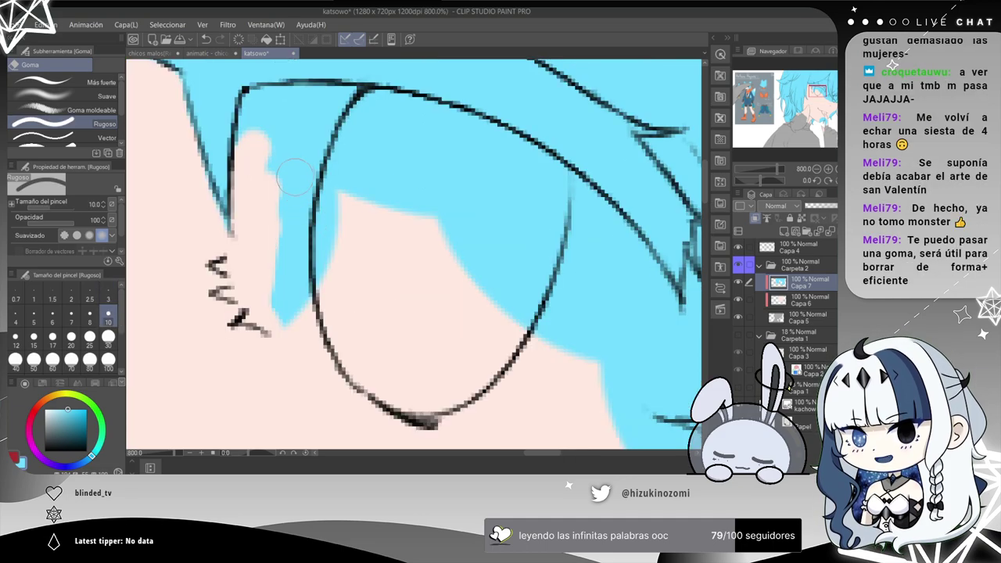
mouse_move(258, 147)
mouse_down()
mouse_move(260, 197)
mouse_move(247, 202)
mouse_move(261, 159)
mouse_move(337, 168)
mouse_move(277, 169)
mouse_move(363, 170)
mouse_move(462, 212)
mouse_move(309, 208)
mouse_up()
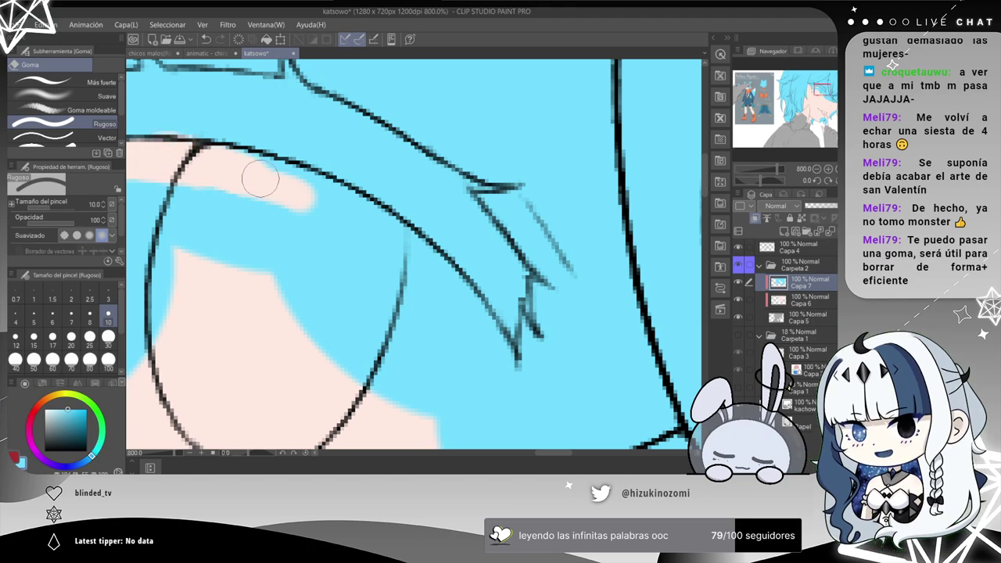
Erase a strip of blue directly beneath the upper lash line, from above the iris to its far edge.
key(ctrl+z)
key(ctrl+z)
mouse_move(219, 165)
mouse_down()
mouse_move(387, 229)
mouse_move(409, 256)
mouse_move(384, 231)
mouse_move(393, 245)
mouse_up()
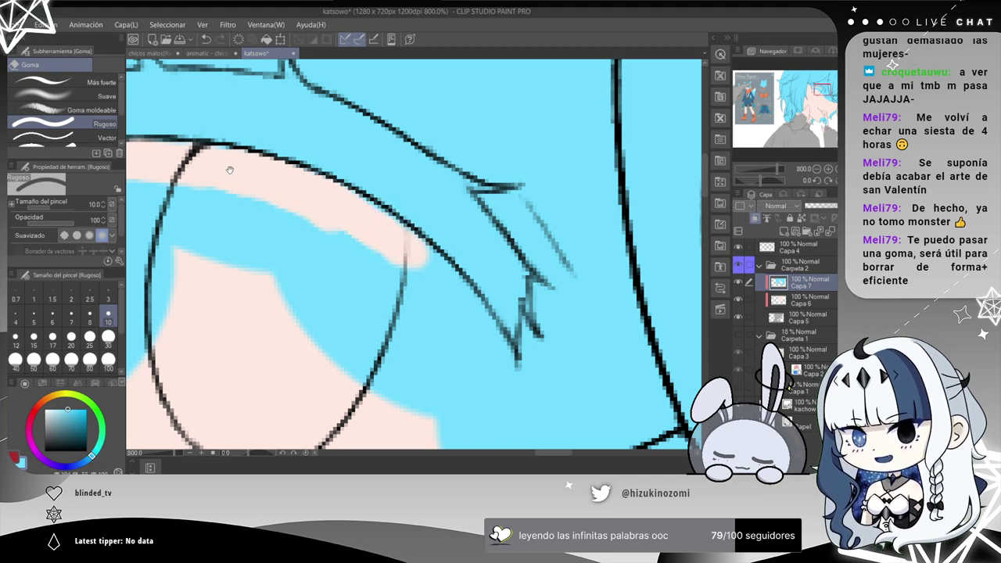
drag(229, 169, 231, 151)
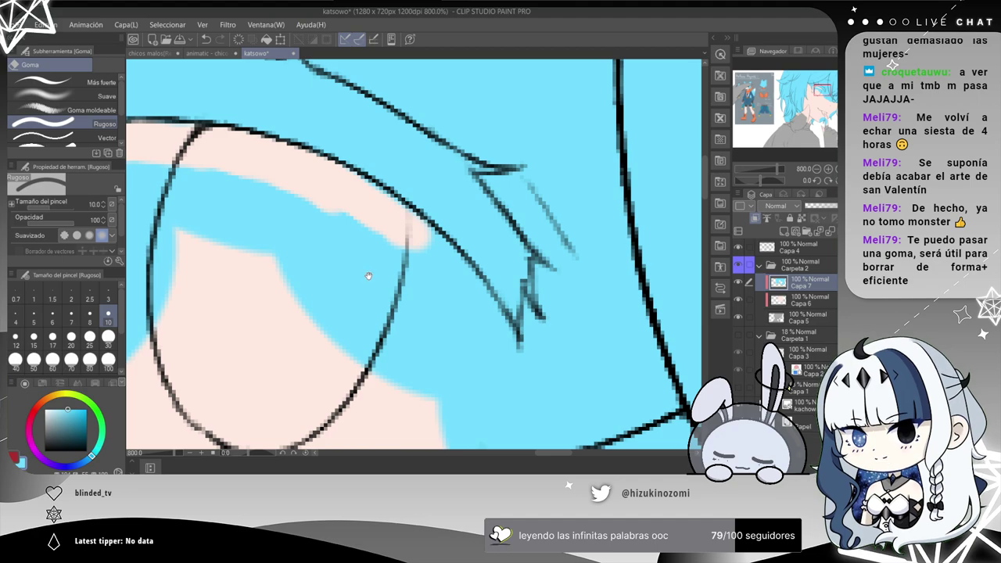
Erase a strip of blue beneath the upper lash line, from the iris edge down to the eye's outer corner, using size 10.
drag(368, 270, 381, 229)
mouse_move(469, 236)
mouse_down()
mouse_move(443, 205)
mouse_move(496, 286)
mouse_move(536, 315)
mouse_up()
key(ctrl+z)
key(ctrl+z)
key(ctrl+z)
key(ctrl+z)
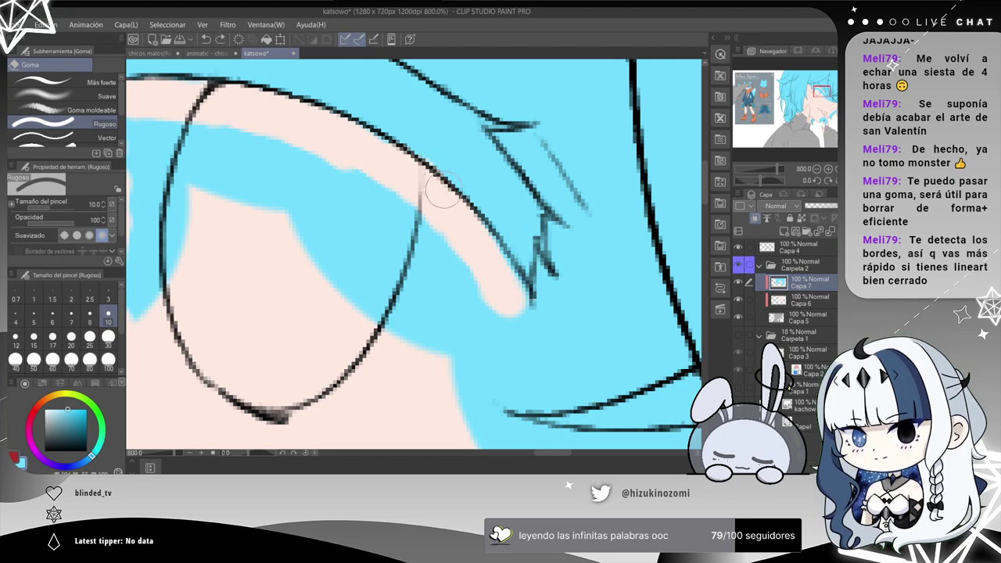
Erase all the remaining blue inside the eye, across the iris and the white on both sides of it.
mouse_move(405, 178)
mouse_down()
mouse_move(513, 298)
mouse_move(485, 258)
mouse_move(478, 346)
mouse_move(434, 262)
mouse_move(387, 255)
mouse_move(356, 267)
mouse_move(389, 325)
mouse_up()
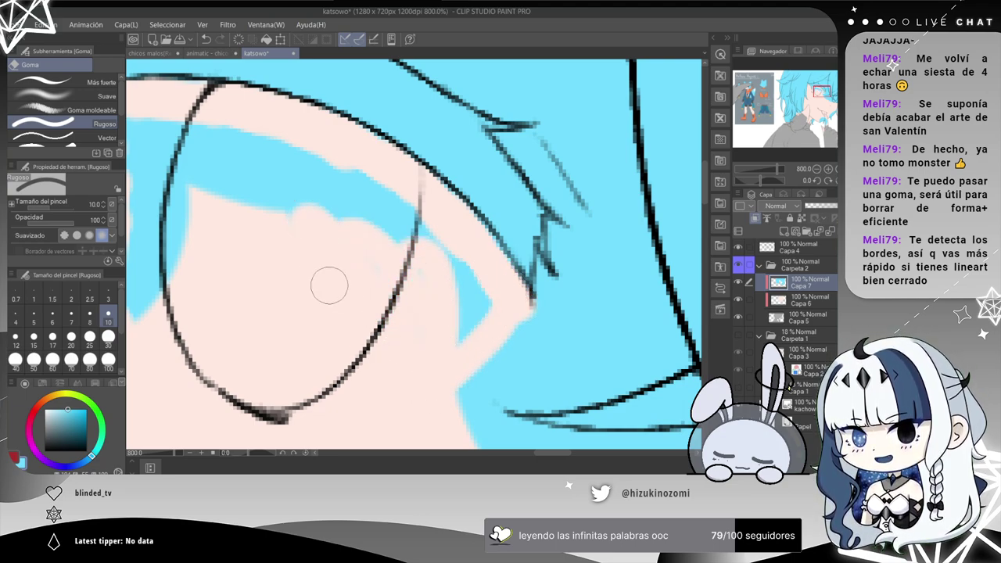
scroll(329, 286, down, 2)
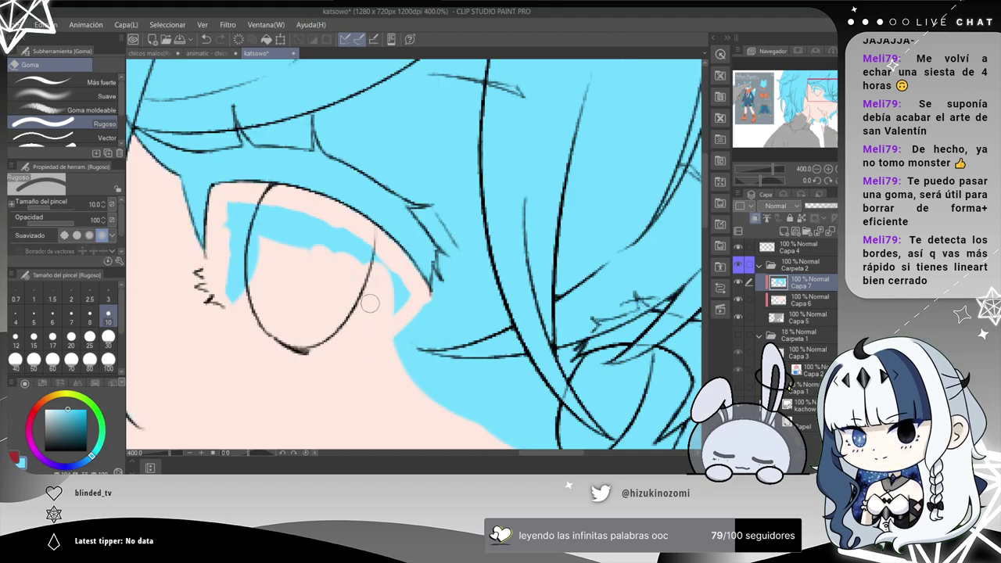
mouse_move(233, 243)
mouse_down()
mouse_move(229, 211)
mouse_move(237, 210)
mouse_move(345, 266)
mouse_move(347, 247)
mouse_move(323, 225)
mouse_up()
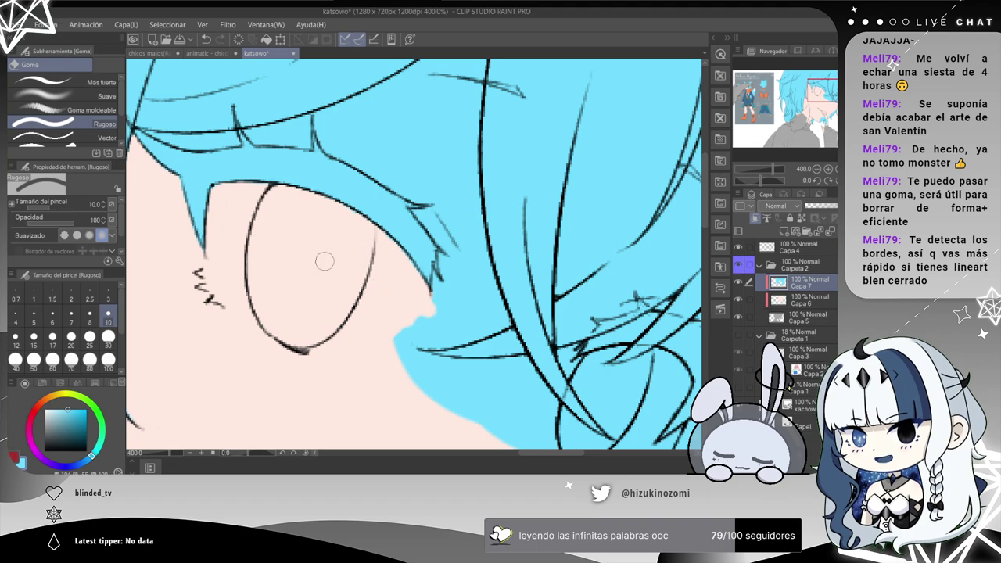
scroll(369, 296, down, 2)
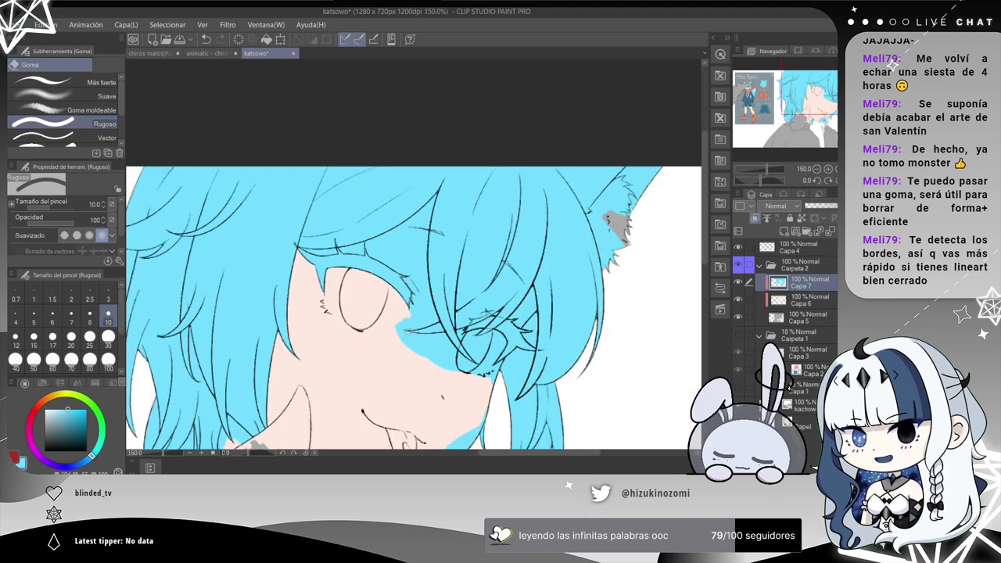
scroll(403, 315, up, 2)
drag(580, 163, 505, 191)
key(ctrl+z)
scroll(541, 183, down, 3)
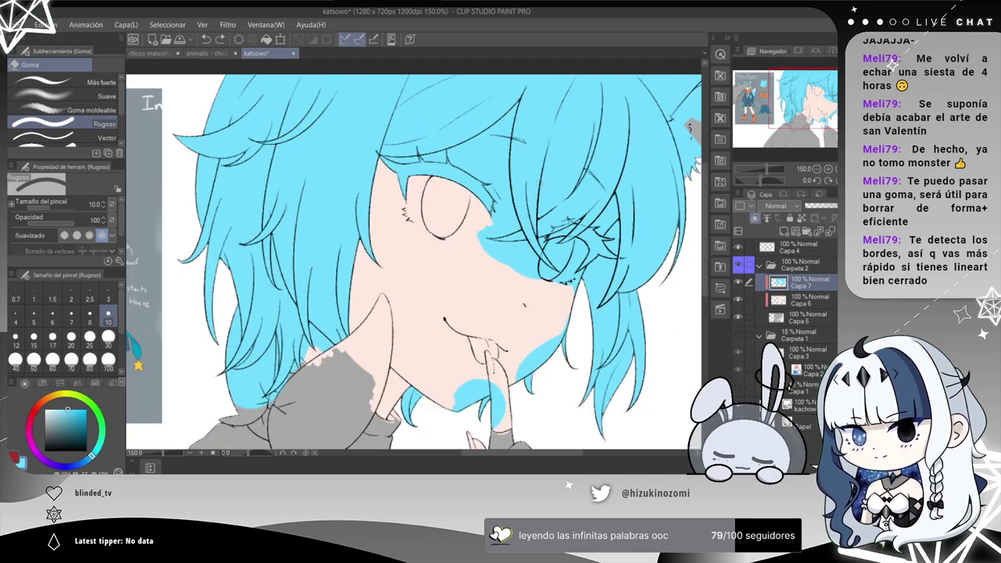
Erase the blue from the skin between the eye's outer lashes and the long hair strand, above the strand's lower line, using size 10.
scroll(357, 300, up, 5)
drag(358, 302, 441, 287)
drag(249, 275, 273, 347)
mouse_move(244, 303)
mouse_down()
mouse_move(301, 310)
mouse_move(247, 302)
mouse_move(295, 298)
mouse_move(303, 309)
mouse_move(272, 289)
mouse_move(292, 270)
mouse_move(313, 298)
mouse_move(303, 313)
mouse_move(379, 304)
mouse_move(302, 256)
mouse_move(325, 256)
mouse_move(337, 238)
mouse_move(330, 245)
mouse_move(410, 290)
mouse_move(451, 279)
mouse_move(402, 196)
mouse_move(379, 203)
mouse_move(369, 179)
mouse_move(366, 232)
mouse_move(342, 232)
mouse_up()
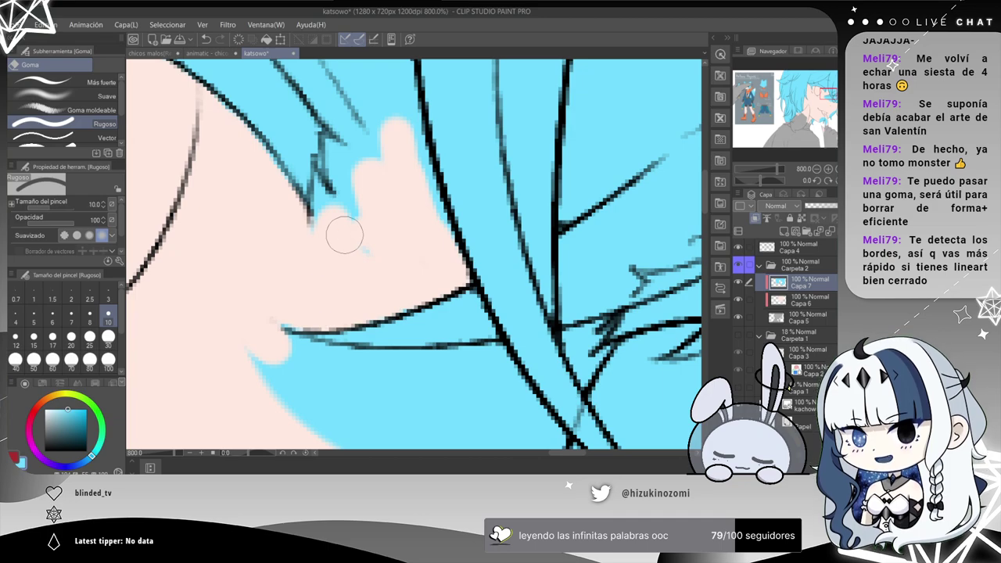
mouse_move(361, 243)
mouse_down()
mouse_move(341, 223)
mouse_move(368, 245)
mouse_move(359, 255)
mouse_move(366, 212)
mouse_move(354, 186)
mouse_up()
Erase the small blue remnants around the pointed lash tips at the eye's outer corner with the eraser at size 3.
scroll(368, 191, up, 2)
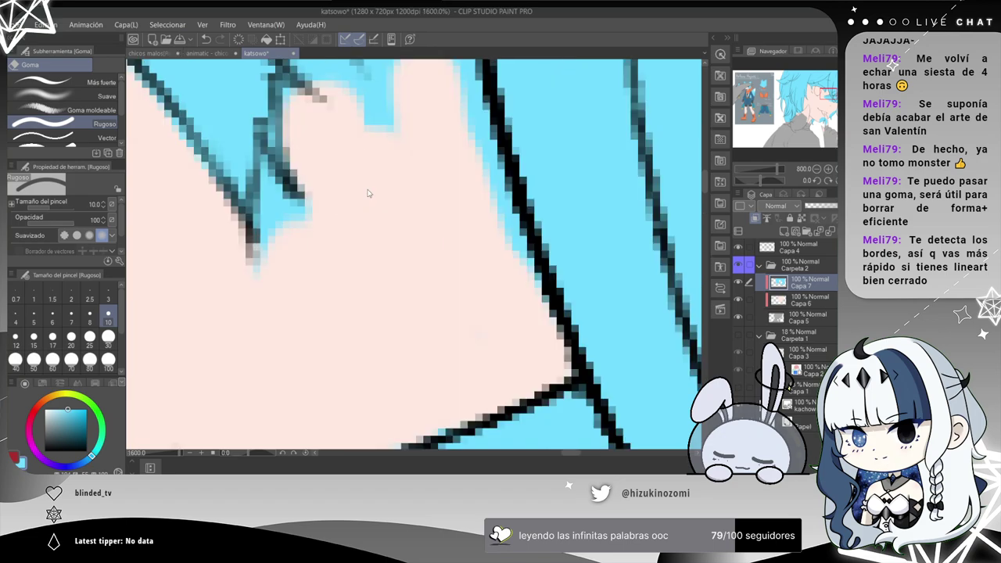
click(108, 298)
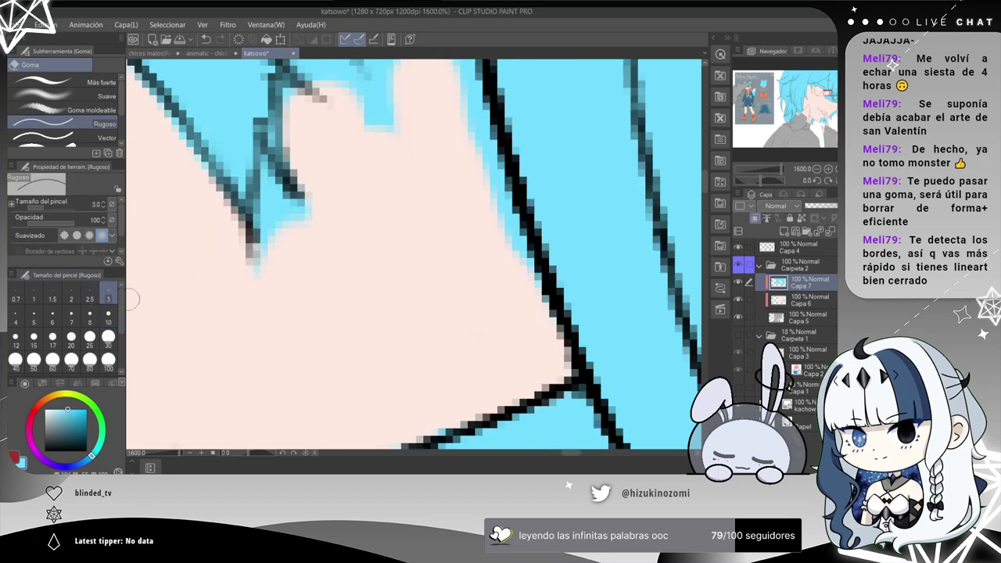
mouse_move(256, 264)
mouse_down()
mouse_move(266, 187)
mouse_move(277, 209)
mouse_move(301, 231)
mouse_move(307, 223)
mouse_move(296, 217)
mouse_move(302, 201)
mouse_move(271, 253)
mouse_up()
mouse_move(314, 124)
mouse_down()
mouse_move(255, 268)
mouse_move(304, 270)
mouse_move(322, 259)
mouse_move(336, 287)
mouse_move(337, 254)
mouse_up()
Set the eraser size to 30 for the blue between the outer lashes and the hair strand.
scroll(298, 228, down, 2)
click(108, 337)
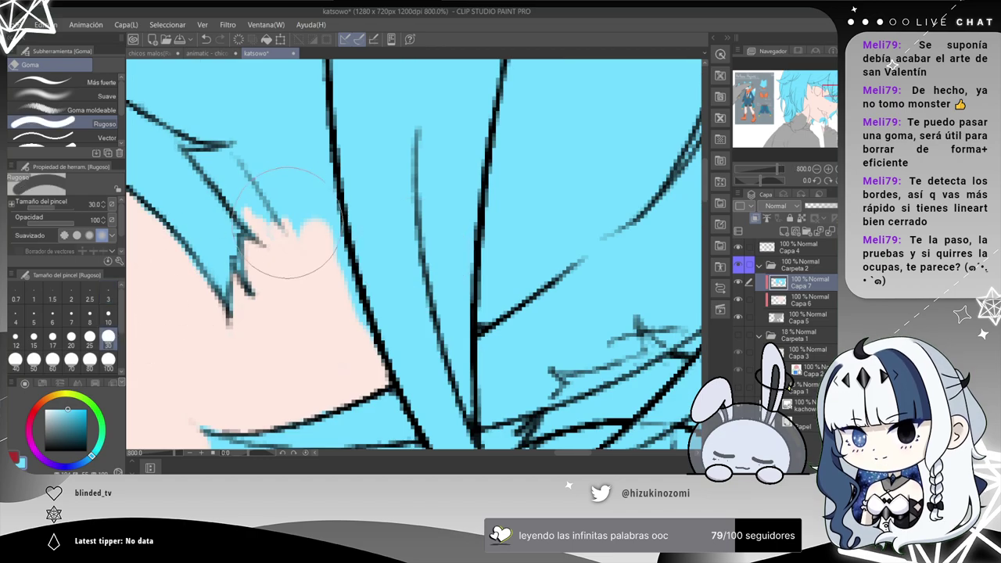
Erase the blue hair fill over the skin beside the upper eyelash's outer tip, using the Rugoso eraser at size 10.
click(108, 322)
mouse_move(251, 200)
mouse_down()
mouse_move(327, 272)
mouse_move(332, 287)
mouse_move(330, 268)
mouse_move(361, 352)
mouse_move(318, 244)
mouse_move(312, 188)
mouse_move(326, 268)
mouse_up()
scroll(315, 245, down, 2)
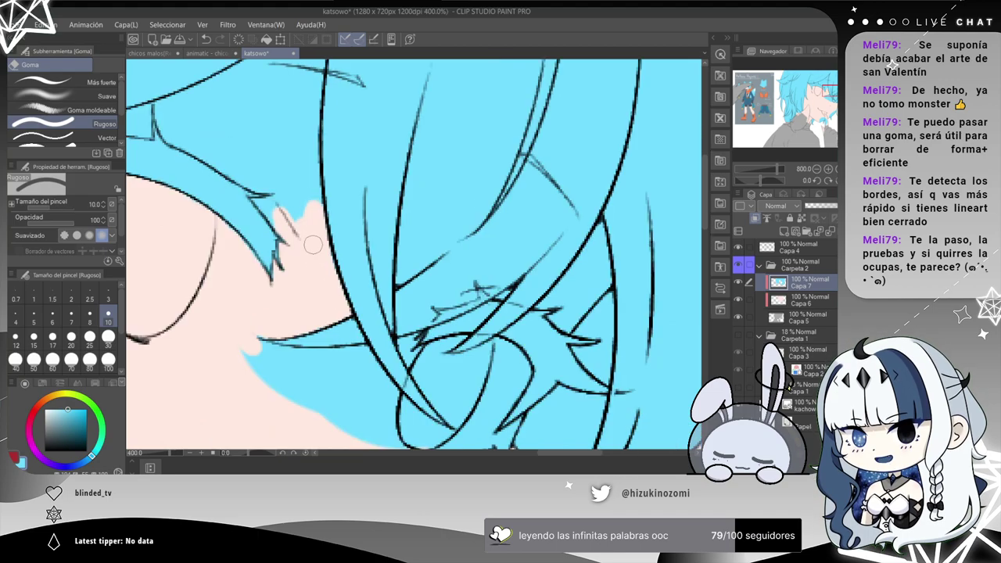
Erase a strip of blue along the inner edge of the long hair strand, up to the short stray line above the eye.
scroll(307, 181, up, 2)
mouse_move(308, 182)
mouse_down()
mouse_move(297, 224)
mouse_move(307, 116)
mouse_move(268, 353)
mouse_up()
mouse_move(255, 302)
mouse_down()
mouse_move(264, 241)
mouse_move(271, 319)
mouse_move(274, 213)
mouse_move(254, 225)
mouse_move(232, 213)
mouse_move(260, 209)
mouse_move(208, 187)
mouse_move(259, 195)
mouse_move(282, 218)
mouse_up()
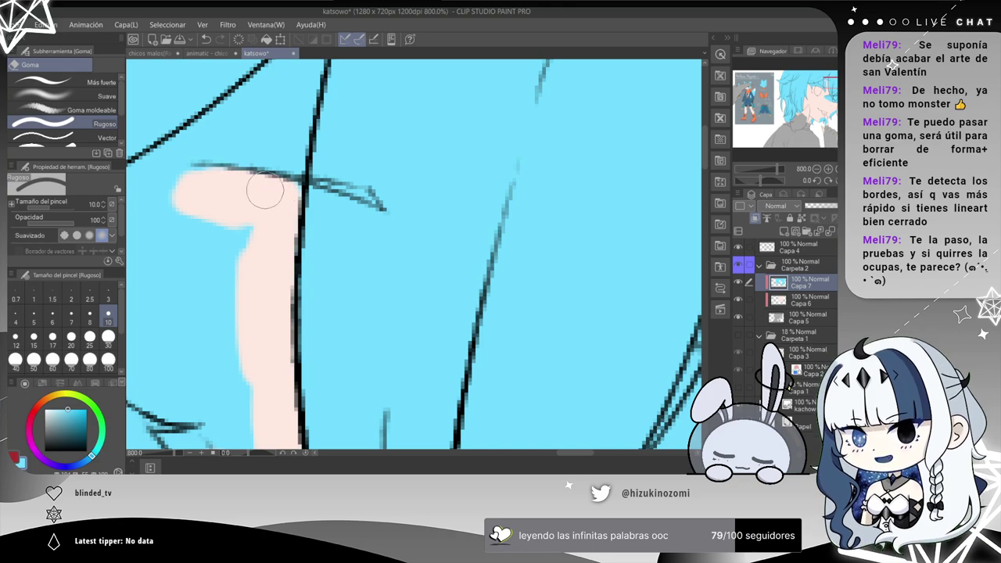
scroll(265, 190, down, 5)
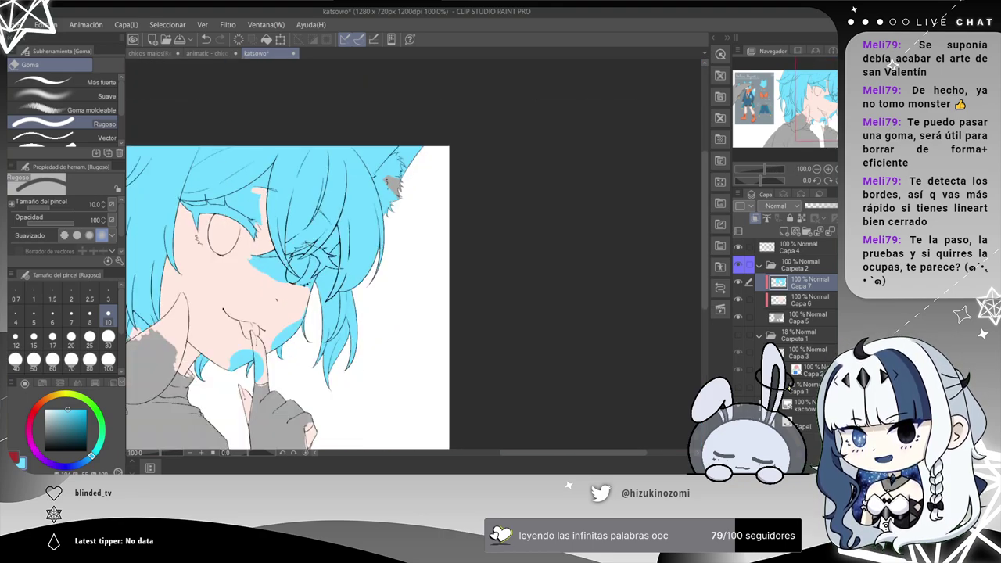
Erase the blue around the short stray line beneath the fringe outline, beside the long hair strand.
scroll(345, 256, up, 4)
mouse_move(341, 247)
mouse_down()
mouse_move(373, 277)
mouse_move(579, 381)
mouse_up()
drag(219, 210, 292, 315)
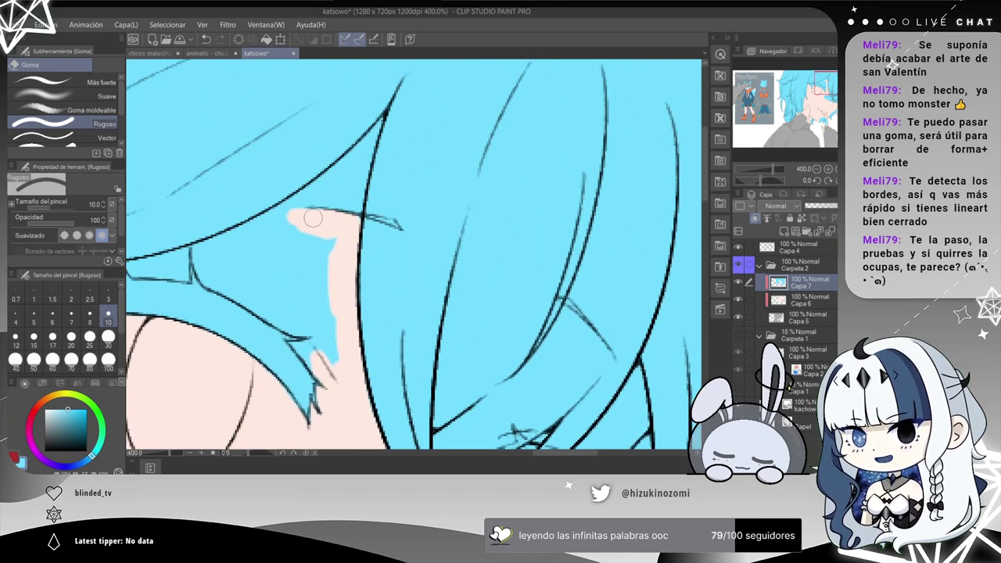
scroll(319, 219, up, 2)
mouse_move(275, 186)
mouse_down()
mouse_move(296, 162)
mouse_move(329, 161)
mouse_move(367, 179)
mouse_up()
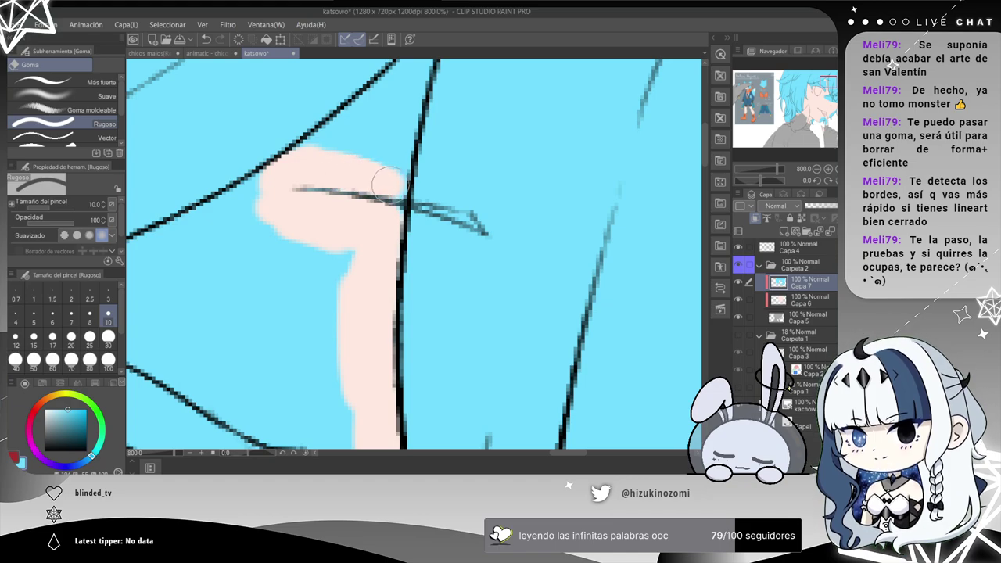
mouse_move(398, 157)
mouse_down()
mouse_move(322, 277)
mouse_move(219, 290)
mouse_move(291, 238)
mouse_move(281, 282)
mouse_move(298, 319)
mouse_move(325, 232)
mouse_move(268, 270)
mouse_move(315, 209)
mouse_move(268, 256)
mouse_move(325, 198)
mouse_move(313, 237)
mouse_move(325, 227)
mouse_move(334, 180)
mouse_move(286, 244)
mouse_move(356, 160)
mouse_up()
With the eraser at size 3, clear the blue wedge where the fringe lines meet and start along the eyelash's short vertical line.
click(108, 296)
drag(238, 298, 385, 201)
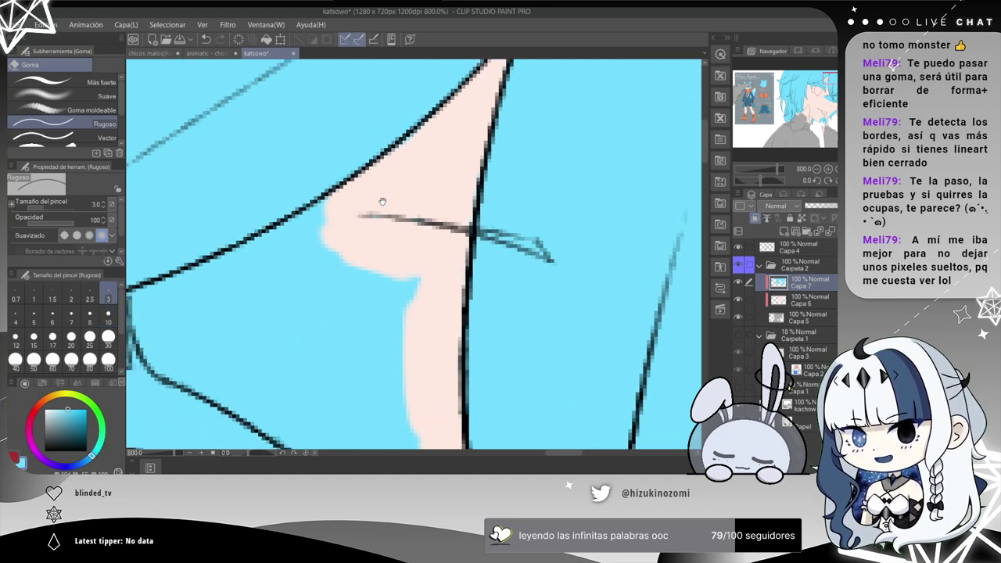
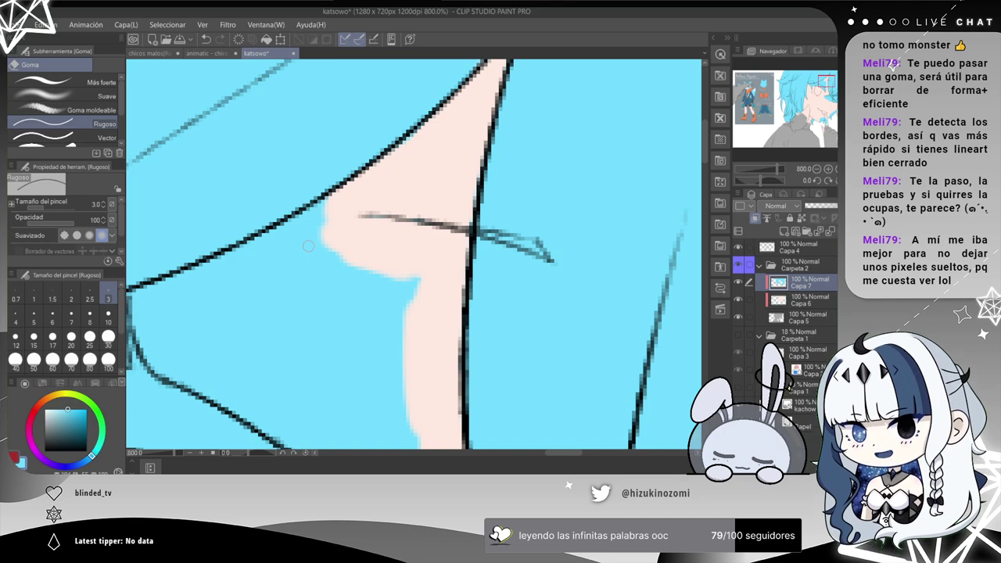
drag(308, 246, 482, 204)
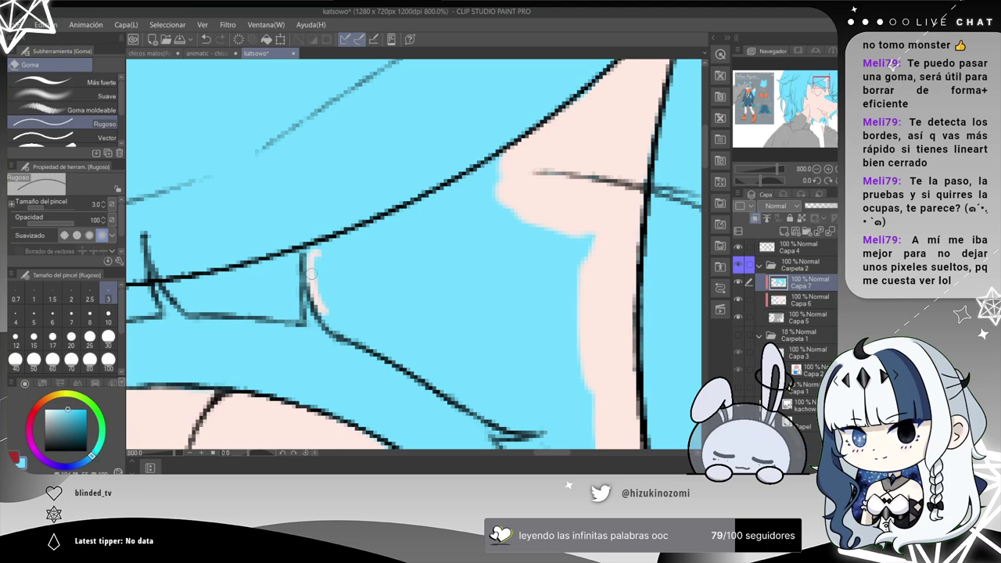
Try the 隙間無く囲って塗るツール on a small erased test squiggle, and toggle the visibility of Capa 7 off and on.
key(m)
mouse_move(350, 262)
mouse_down()
mouse_move(397, 305)
mouse_move(382, 287)
mouse_up()
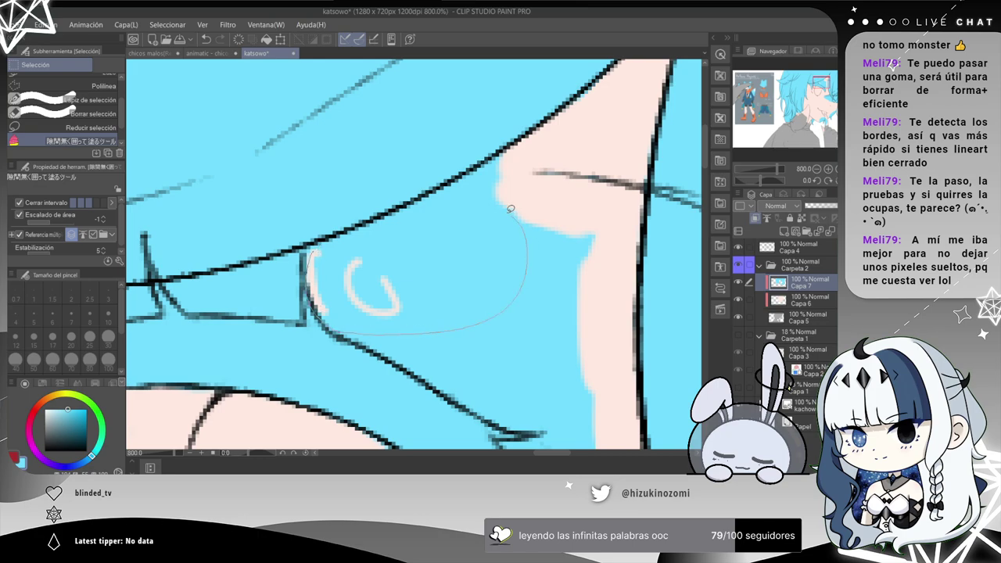
drag(514, 211, 524, 231)
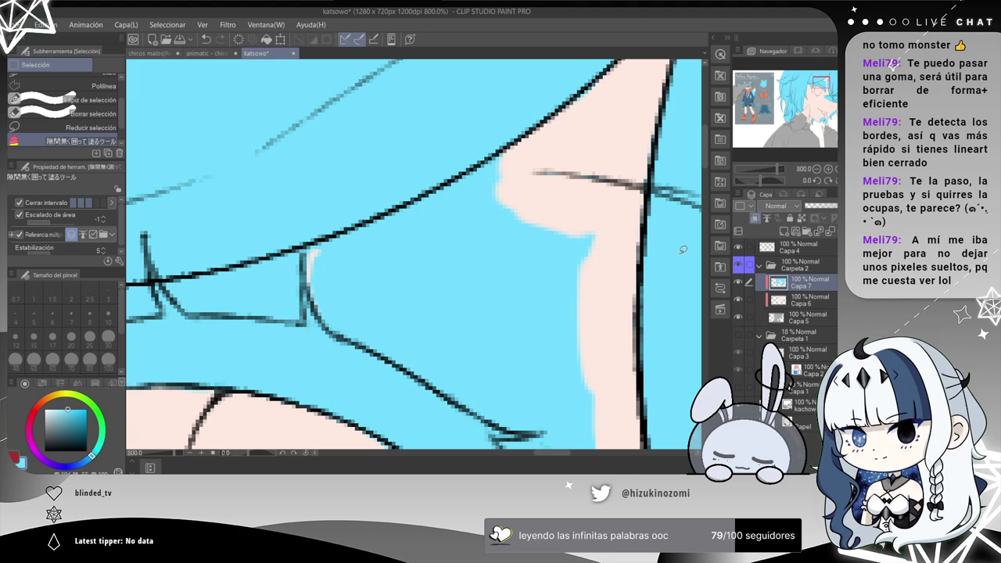
click(739, 283)
click(739, 283)
key(ctrl+minus)
key(ctrl+minus)
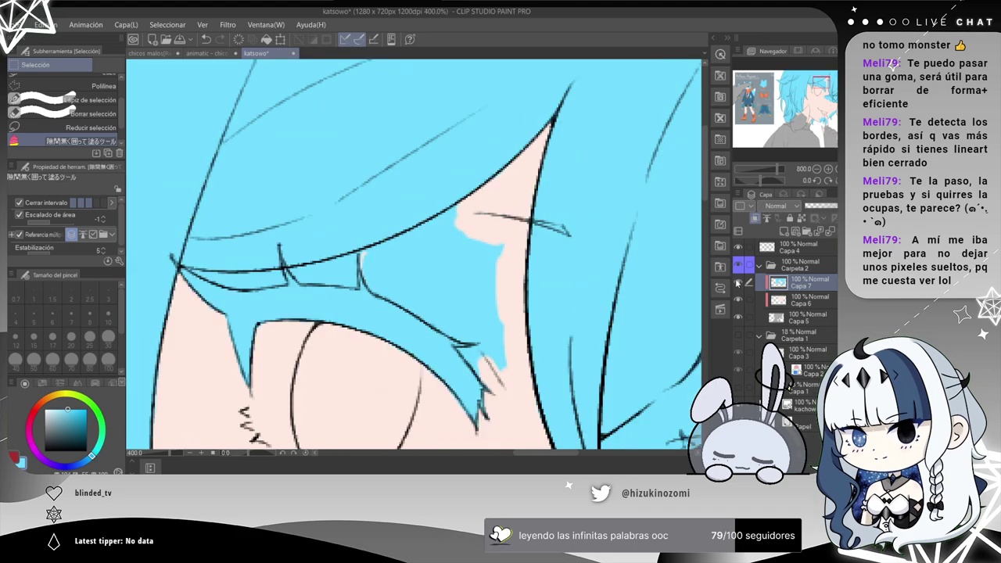
key(ctrl+plus)
key(ctrl+plus)
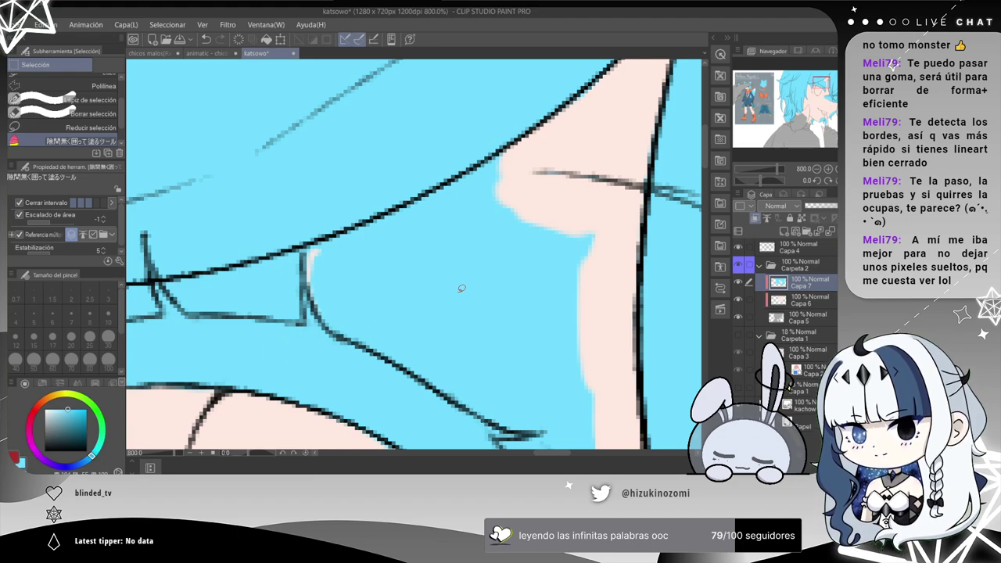
Clear the large blue area between the fringe outline and the hair strand by enclosing it with the 隙間無く囲って塗るツール.
drag(608, 253, 592, 219)
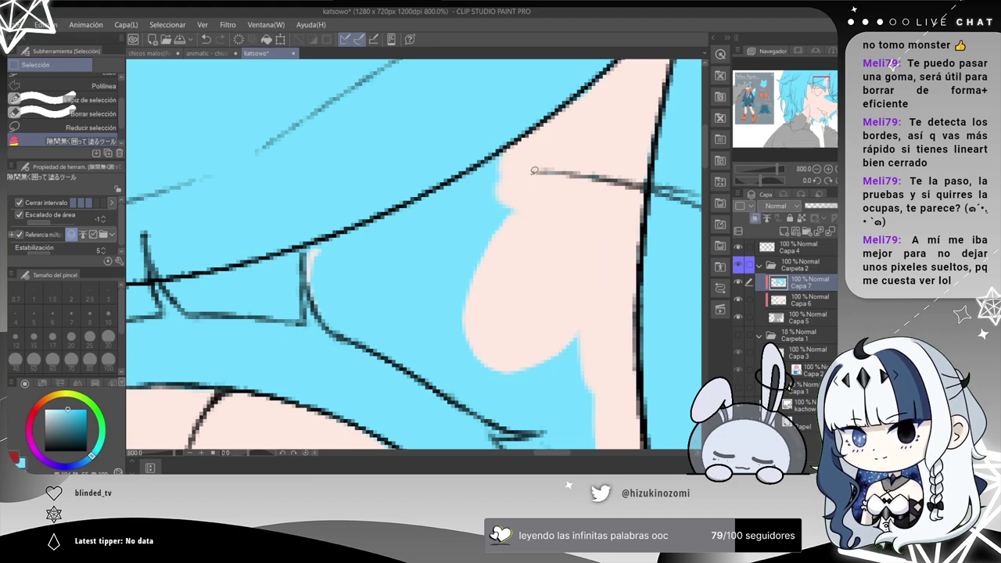
mouse_move(484, 164)
mouse_down()
mouse_move(376, 224)
mouse_move(467, 350)
mouse_move(583, 183)
mouse_up()
scroll(566, 201, up, 1)
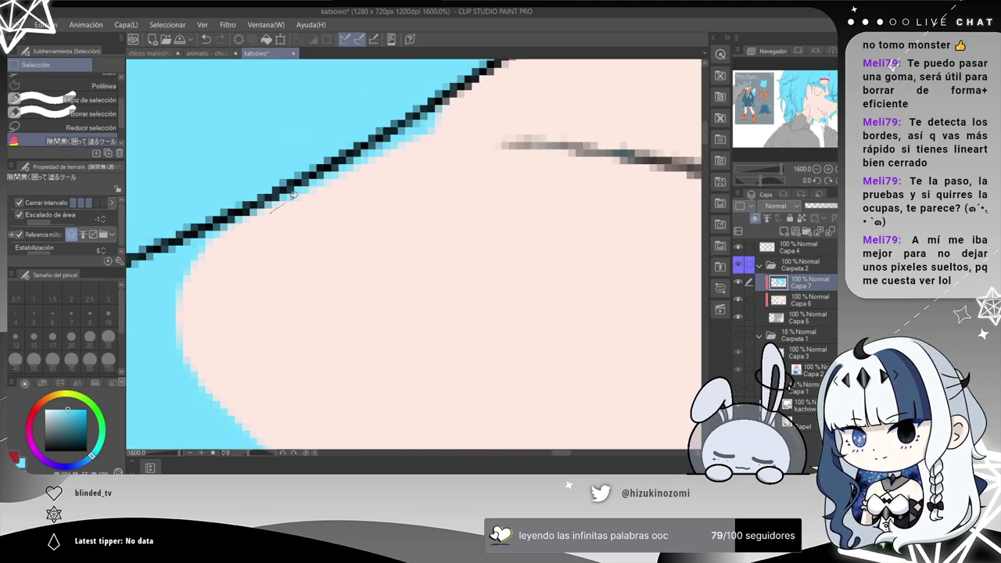
drag(350, 154, 340, 271)
mouse_move(459, 98)
mouse_down()
mouse_move(308, 258)
mouse_move(341, 277)
mouse_up()
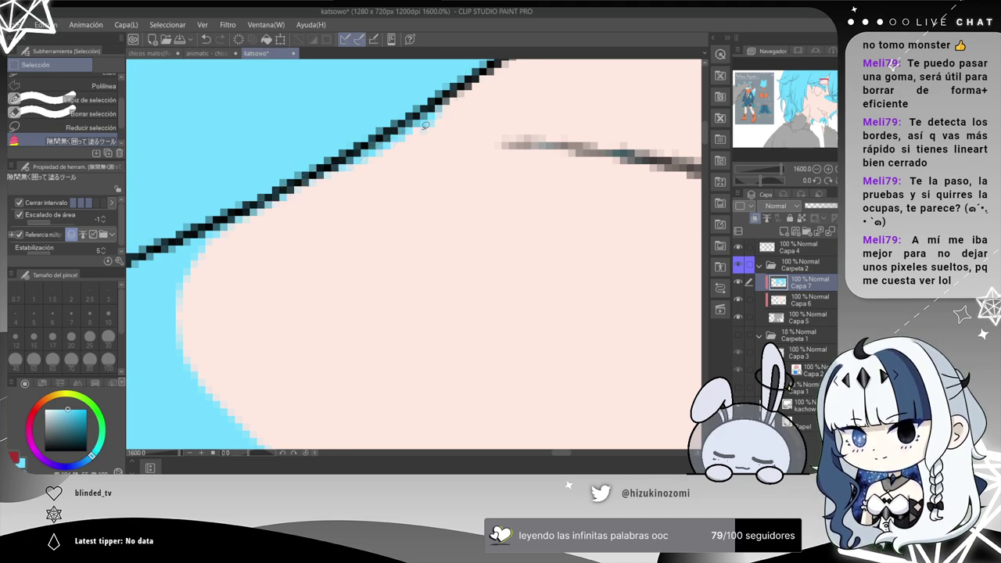
Try Reducir selección, Lazo and Lápiz de selección on the leftover blue pixels under the fringe outline, undoing the resulting selections.
click(82, 128)
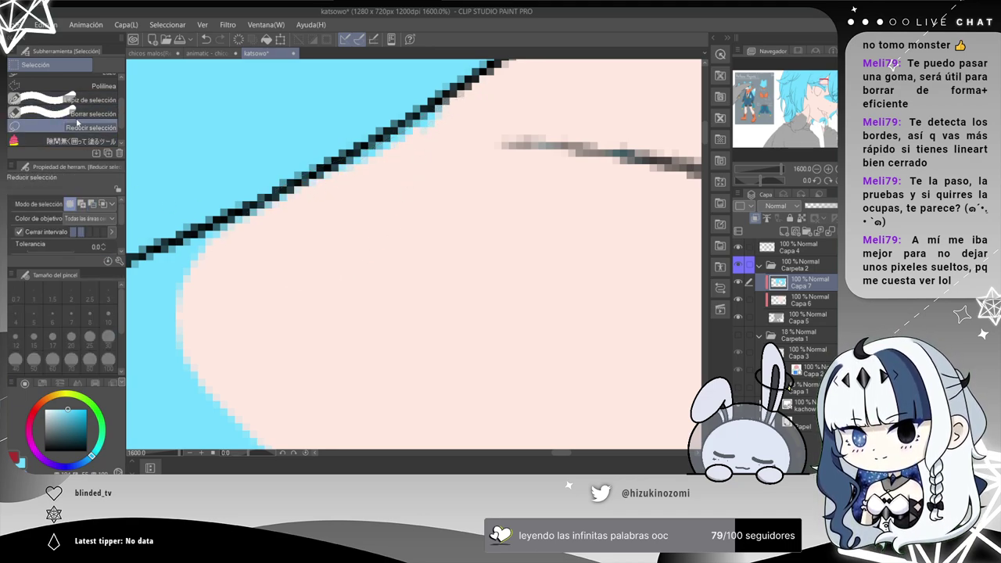
mouse_move(335, 190)
mouse_down()
mouse_move(306, 289)
mouse_move(388, 157)
mouse_up()
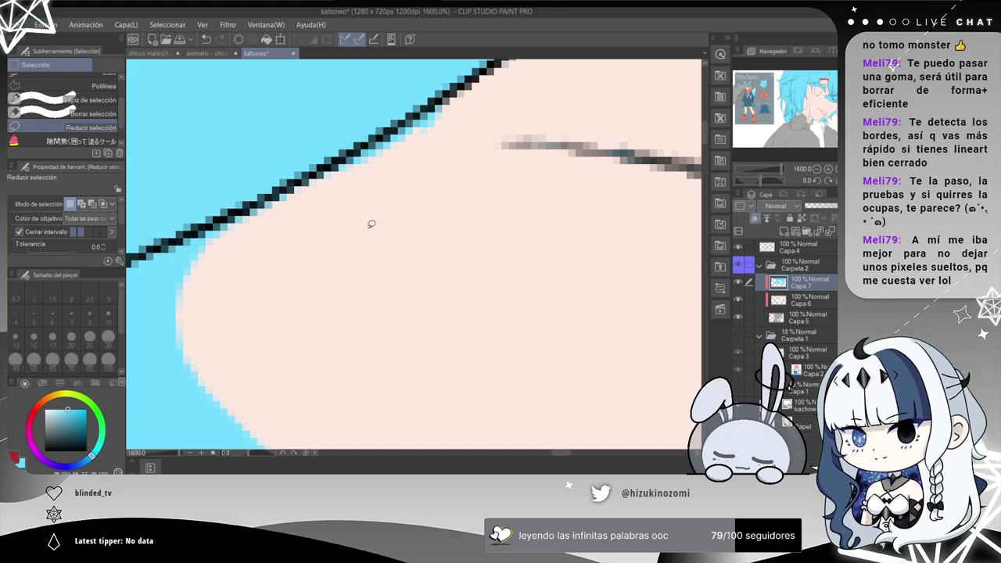
scroll(86, 109, up, 3)
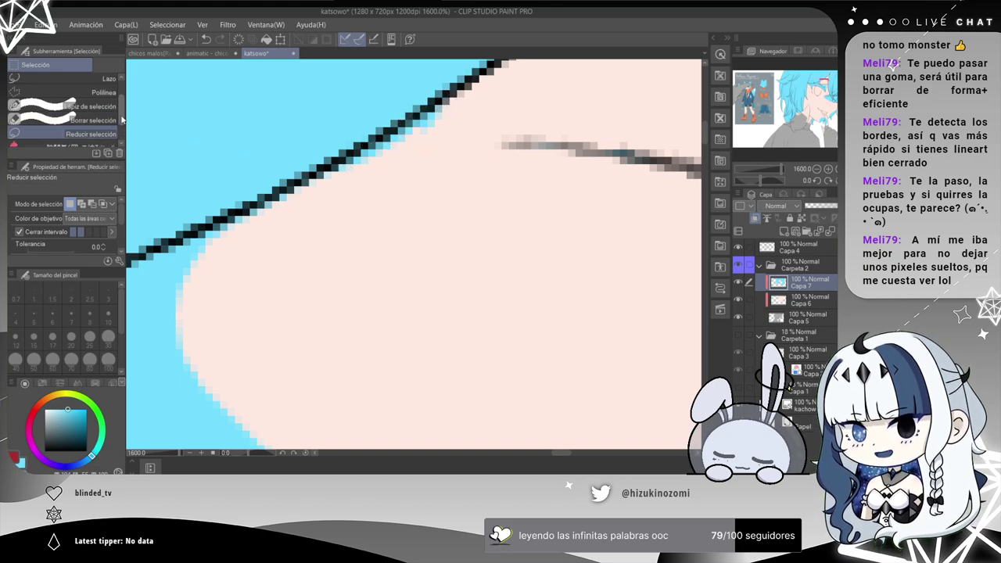
click(95, 110)
mouse_move(442, 103)
mouse_down()
mouse_move(319, 221)
mouse_move(327, 173)
mouse_move(341, 167)
mouse_up()
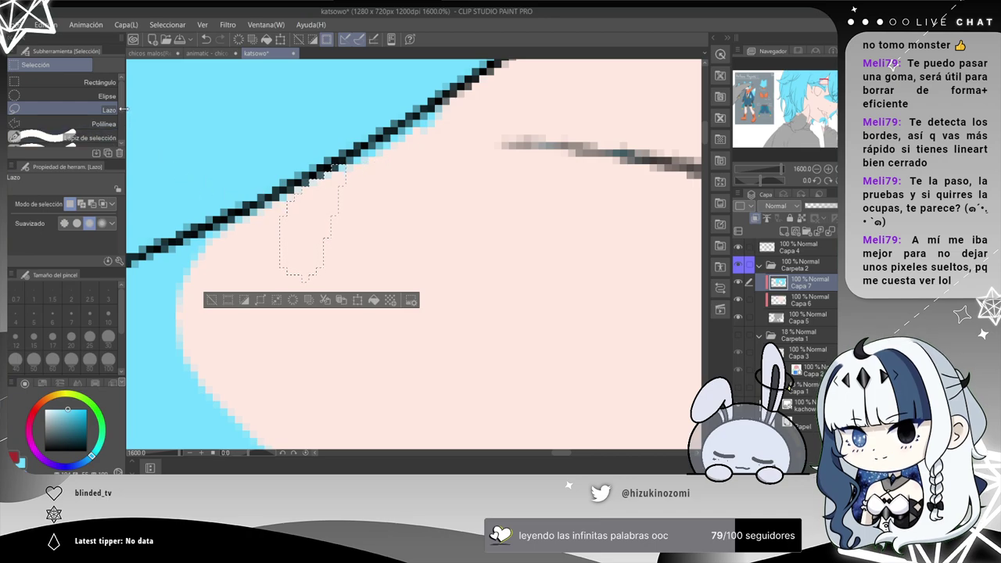
click(86, 138)
drag(350, 233, 430, 191)
key(ctrl+z)
key(ctrl+z)
key(ctrl+z)
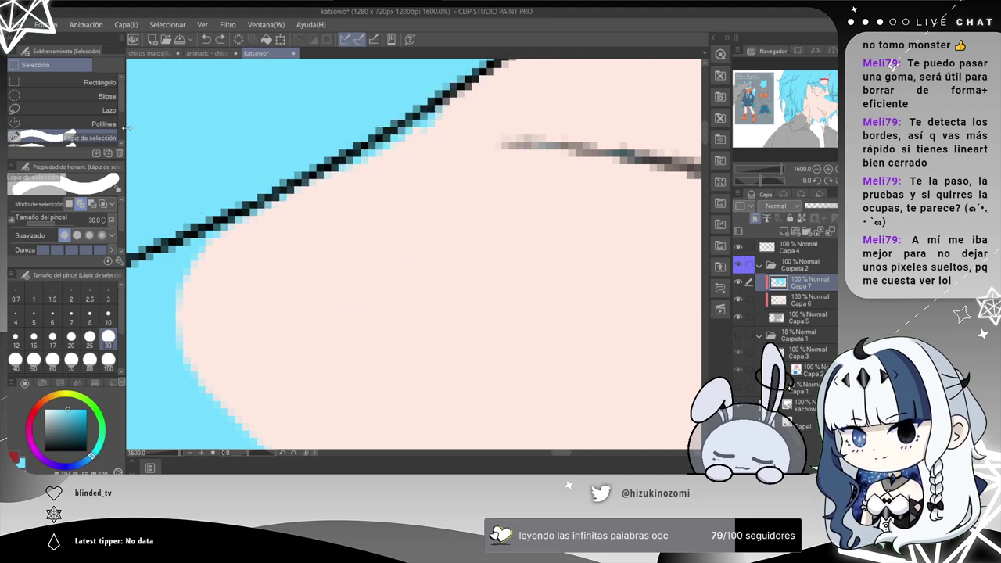
Try Reducir selección and Borrar selección on the leftover edge pixels, and undo the last attempt.
scroll(122, 114, down, 1)
scroll(110, 117, down, 2)
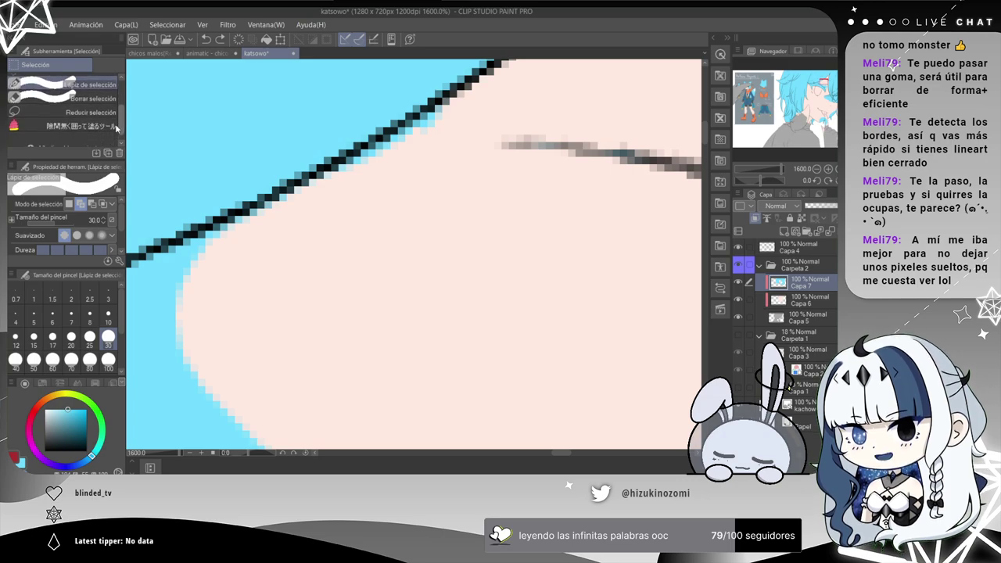
click(89, 107)
mouse_move(342, 204)
mouse_down()
mouse_move(463, 190)
mouse_move(401, 183)
mouse_up()
click(86, 92)
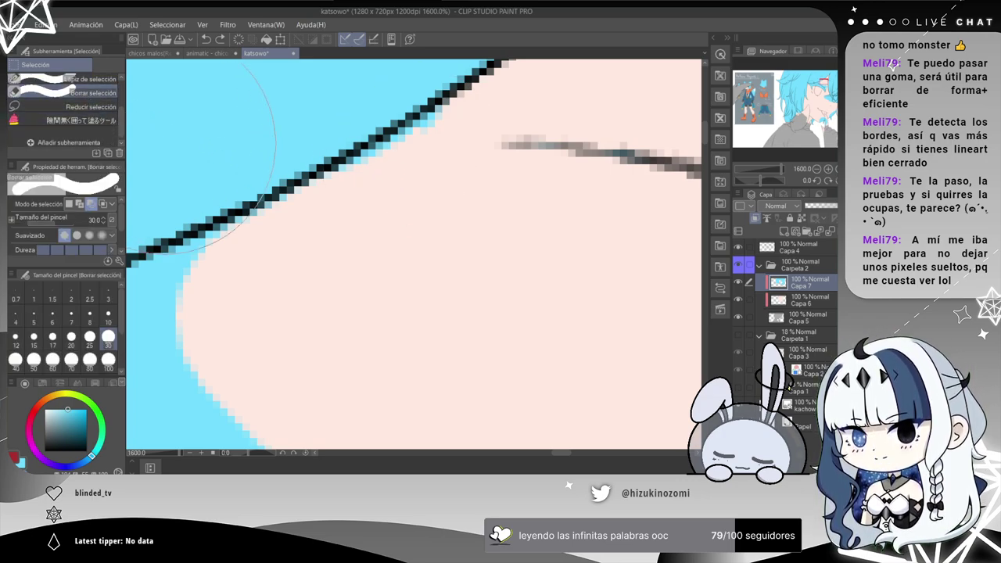
drag(341, 188, 457, 113)
key(ctrl+z)
Clear the leftover blue pixels along the fringe outline with the 隙間無く囲って塗るツール and the size 3 Rugoso eraser.
click(88, 121)
drag(472, 121, 341, 181)
key(p)
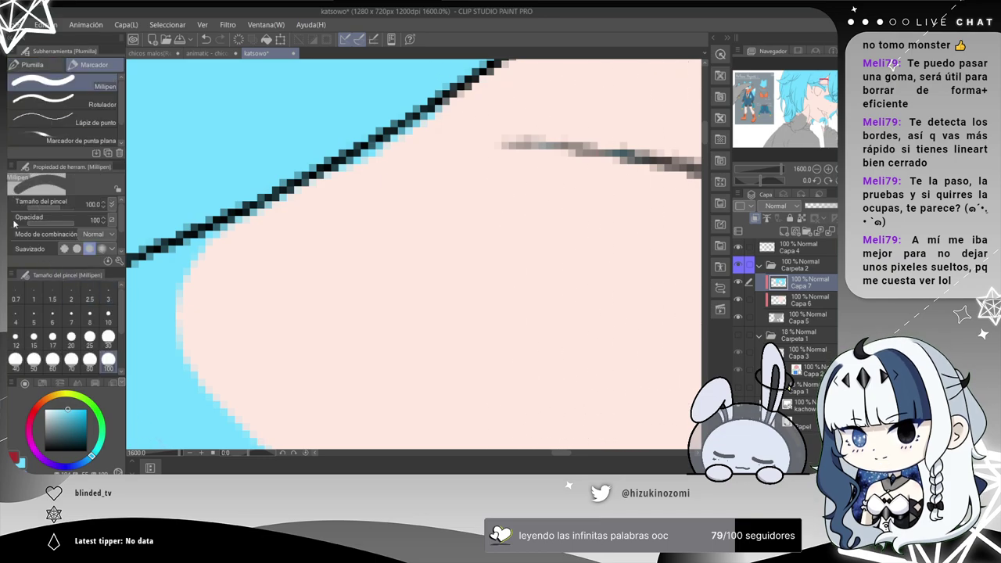
key(e)
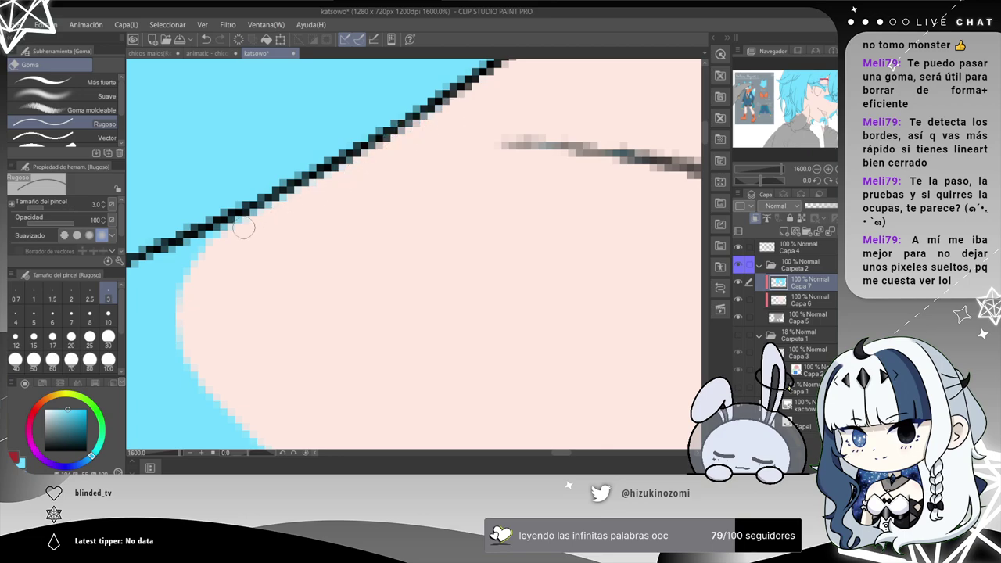
Erase the thin blue rim along the fringe outline and down the curved start of the eyelash's upper line at size 3.
mouse_move(221, 286)
mouse_down()
mouse_move(314, 255)
mouse_move(409, 243)
mouse_up()
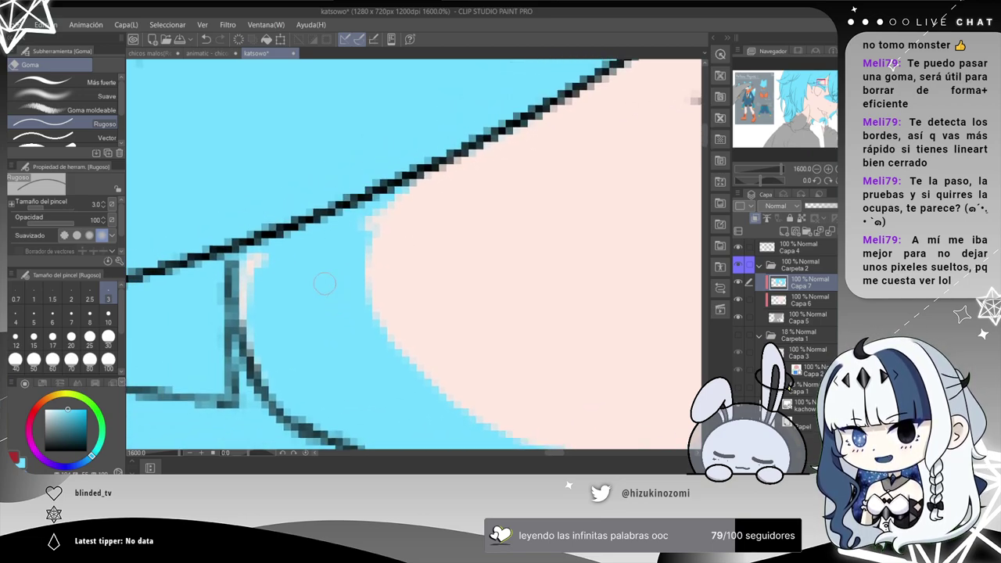
mouse_move(263, 305)
mouse_down()
mouse_move(248, 259)
mouse_move(364, 224)
mouse_move(266, 264)
mouse_move(326, 244)
mouse_move(430, 191)
mouse_up()
drag(266, 317, 288, 393)
scroll(287, 394, down, 2)
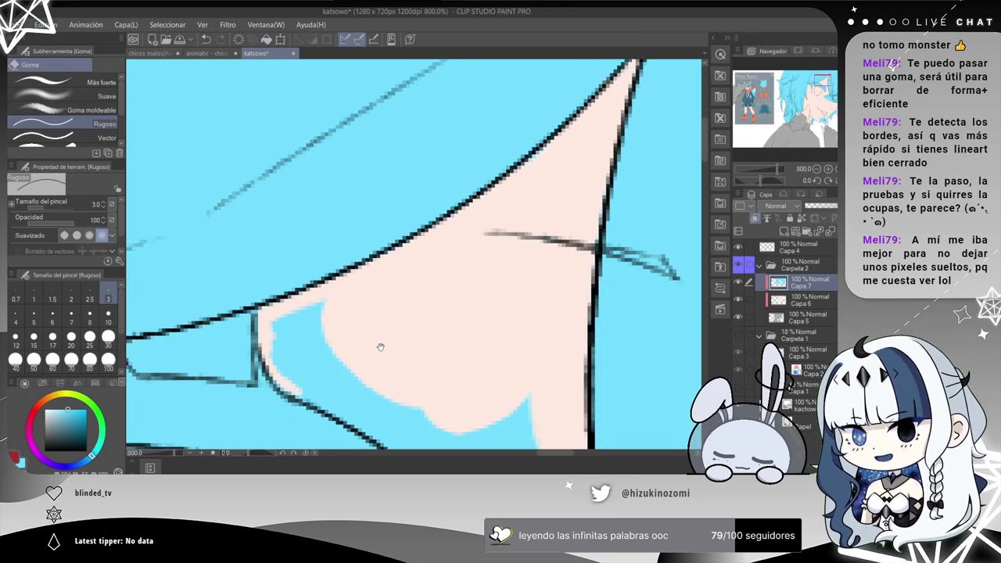
Erase the remaining blue patch above the upper eyelash with the eraser at size 25, undoing a stray stroke.
drag(384, 355, 268, 202)
click(110, 335)
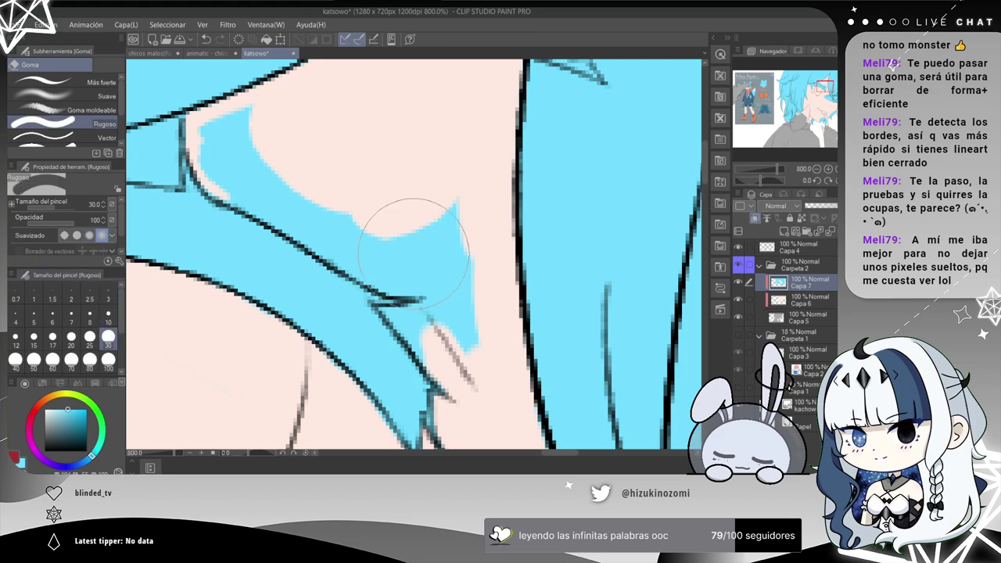
click(90, 336)
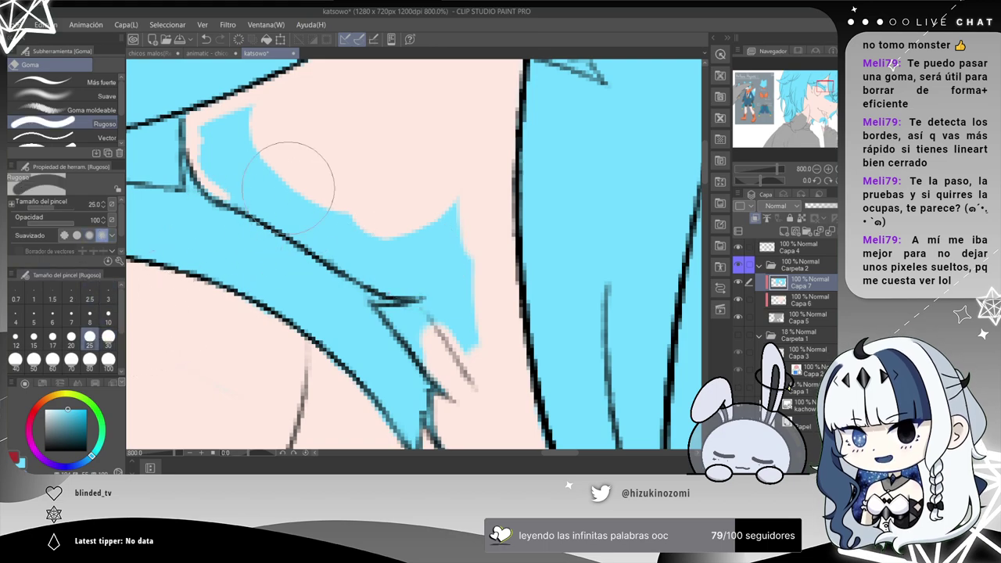
mouse_move(287, 138)
mouse_down()
mouse_move(242, 140)
mouse_move(260, 147)
mouse_move(278, 178)
mouse_move(256, 169)
mouse_move(404, 246)
mouse_move(396, 252)
mouse_move(422, 216)
mouse_move(449, 221)
mouse_move(475, 332)
mouse_move(443, 308)
mouse_move(475, 316)
mouse_up()
key(ctrl+z)
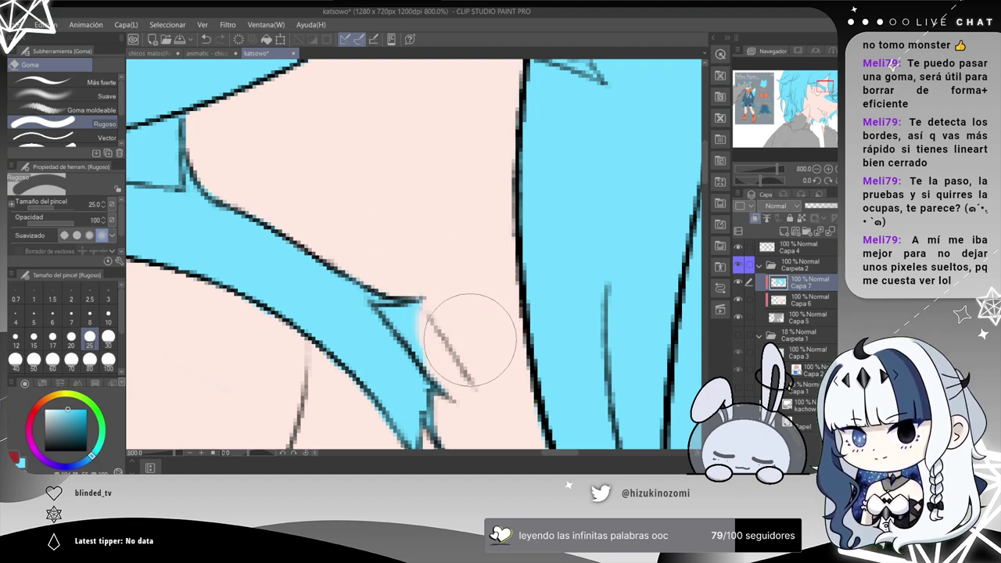
Clean the blue out of the notch under the eyelash's outer tip with the eraser at size 10 and at size 3.
scroll(469, 341, up, 3)
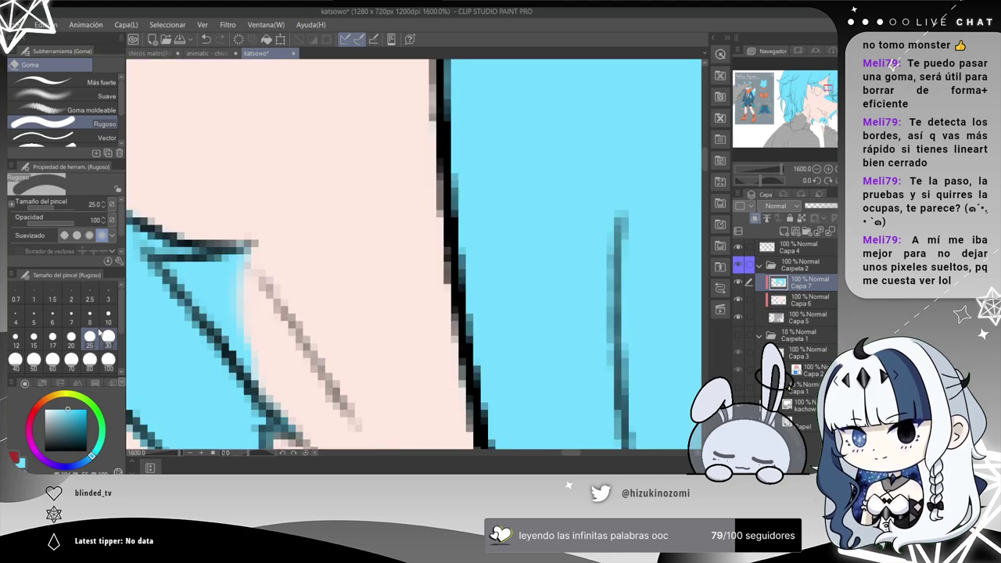
click(109, 317)
drag(229, 298, 247, 314)
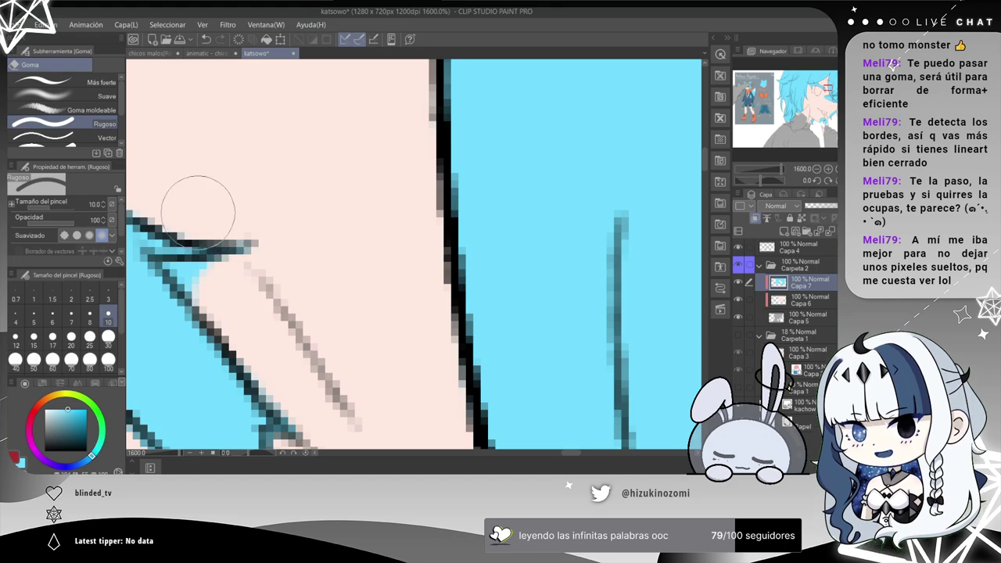
click(90, 318)
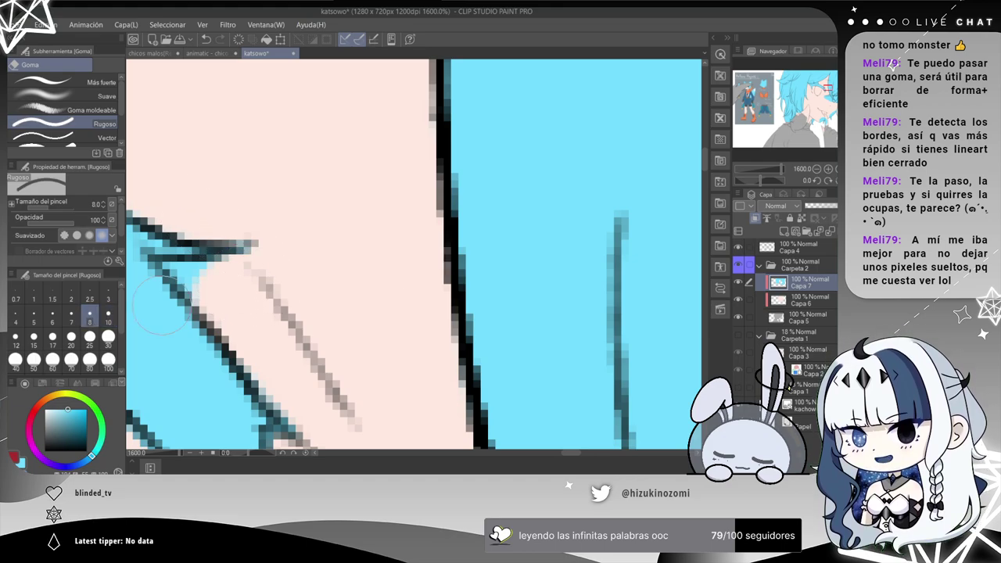
click(108, 299)
drag(178, 267, 227, 264)
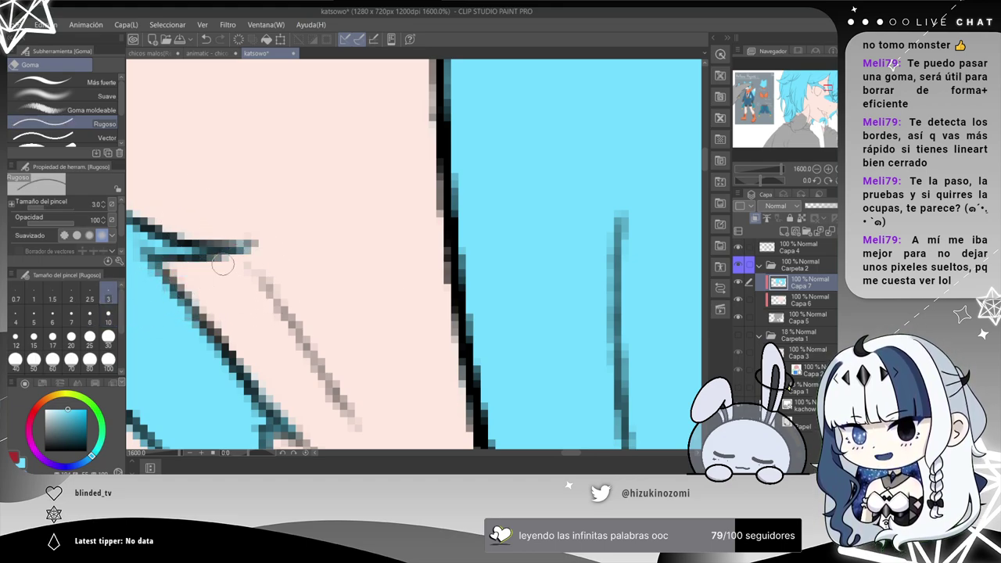
Erase the blue from the narrow skin gap between the fringe and the eyelash, up to the first upward lash, undoing a stray stroke.
scroll(235, 249, down, 1)
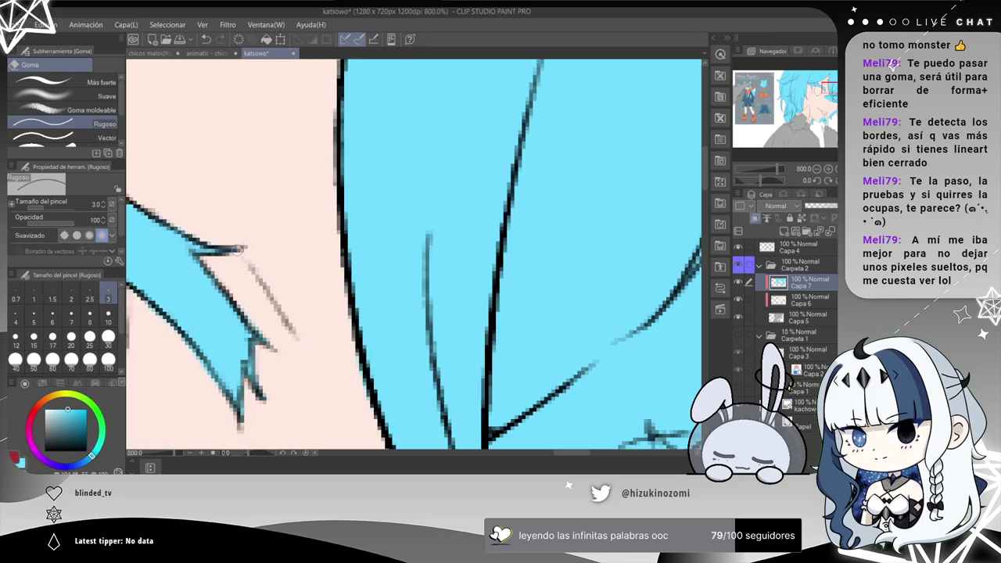
drag(198, 206, 494, 237)
drag(264, 167, 575, 267)
scroll(290, 219, up, 1)
key(ctrl+z)
mouse_move(321, 278)
mouse_down()
mouse_move(371, 293)
mouse_move(385, 278)
mouse_move(321, 255)
mouse_move(422, 306)
mouse_move(479, 308)
mouse_move(411, 255)
mouse_move(517, 298)
mouse_move(398, 255)
mouse_move(359, 320)
mouse_up()
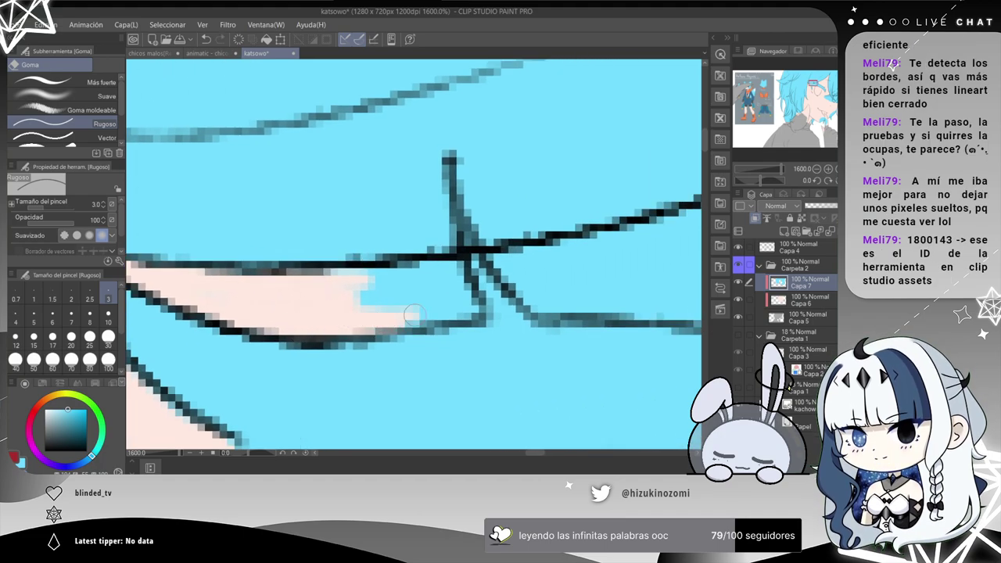
mouse_move(429, 268)
mouse_down()
mouse_move(462, 281)
mouse_move(431, 290)
mouse_move(453, 313)
mouse_move(423, 288)
mouse_move(436, 292)
mouse_up()
Erase the blue from the skin gap between the two upward lashes beneath the fringe with the size 3 eraser, redoing one stroke.
drag(521, 270, 261, 275)
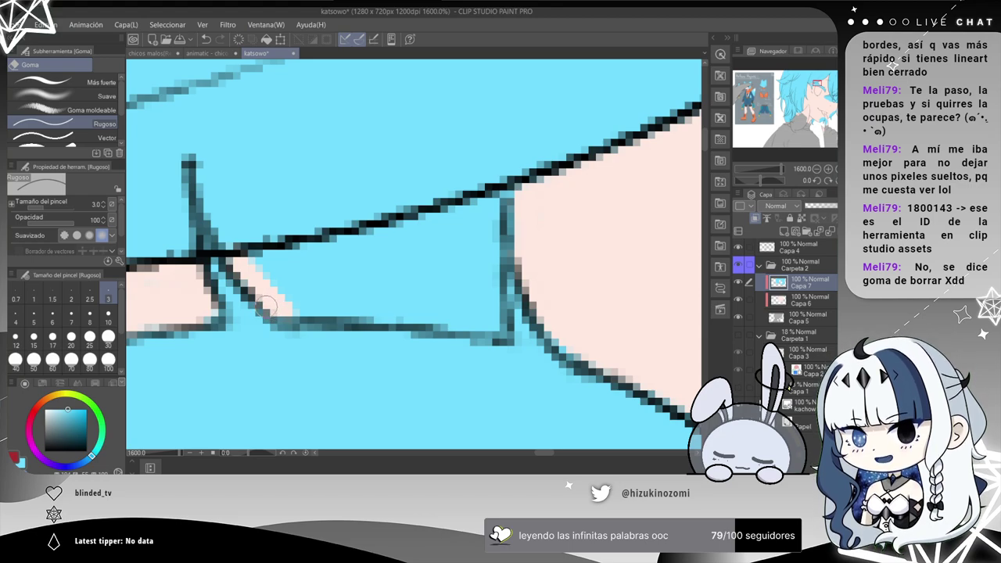
drag(259, 273, 386, 229)
key(ctrl+z)
mouse_move(263, 261)
mouse_down()
mouse_move(322, 258)
mouse_move(389, 236)
mouse_up()
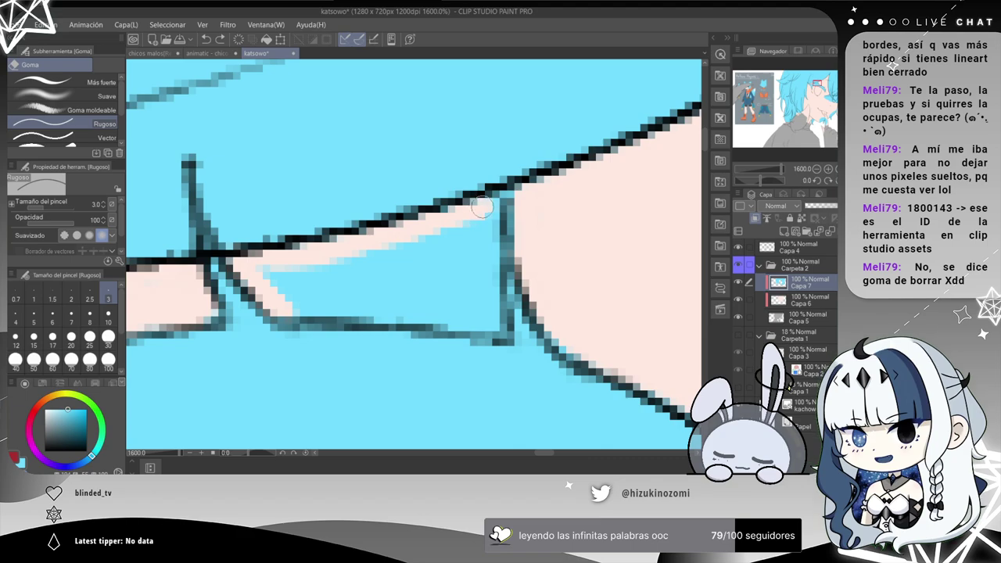
mouse_move(493, 235)
mouse_down()
mouse_move(480, 319)
mouse_move(378, 310)
mouse_up()
mouse_move(287, 302)
mouse_down()
mouse_move(352, 303)
mouse_move(324, 312)
mouse_up()
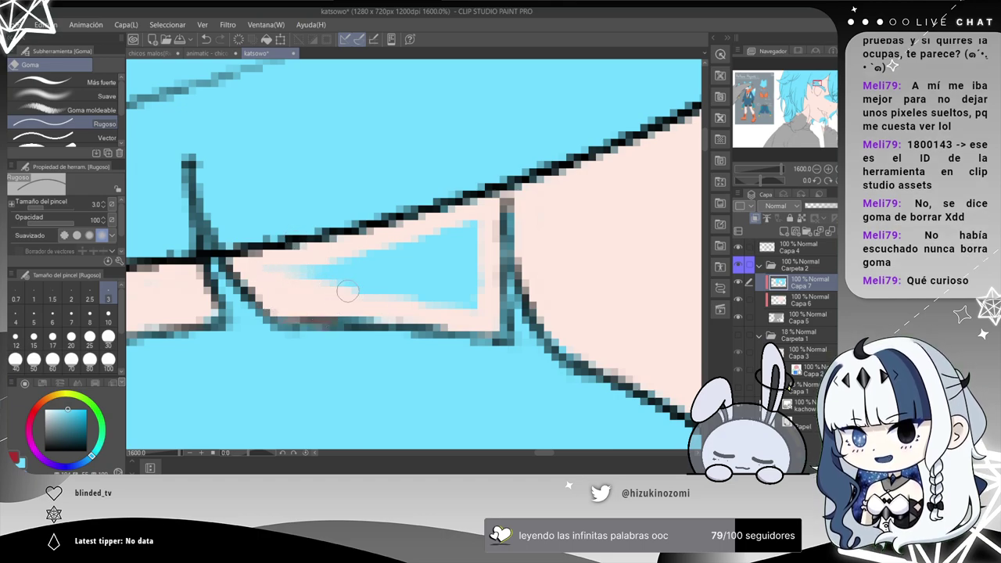
drag(469, 245, 469, 283)
mouse_move(474, 229)
mouse_down()
mouse_move(449, 286)
mouse_move(403, 239)
mouse_move(395, 253)
mouse_move(266, 273)
mouse_up()
Erase the large blue patch on the cheek below the hair-covered eye with the Rugoso eraser at size 30.
scroll(388, 307, down, 4)
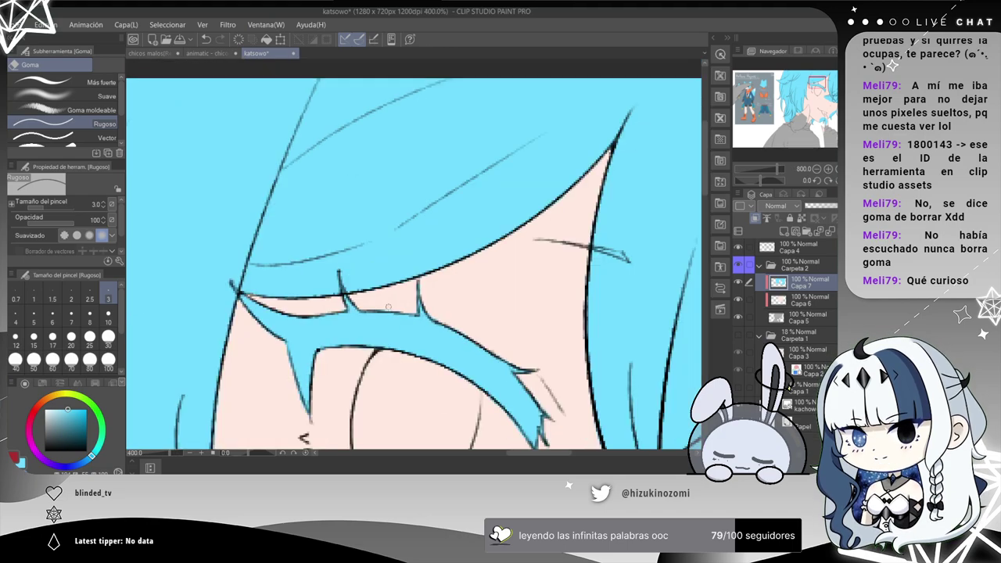
scroll(389, 307, down, 2)
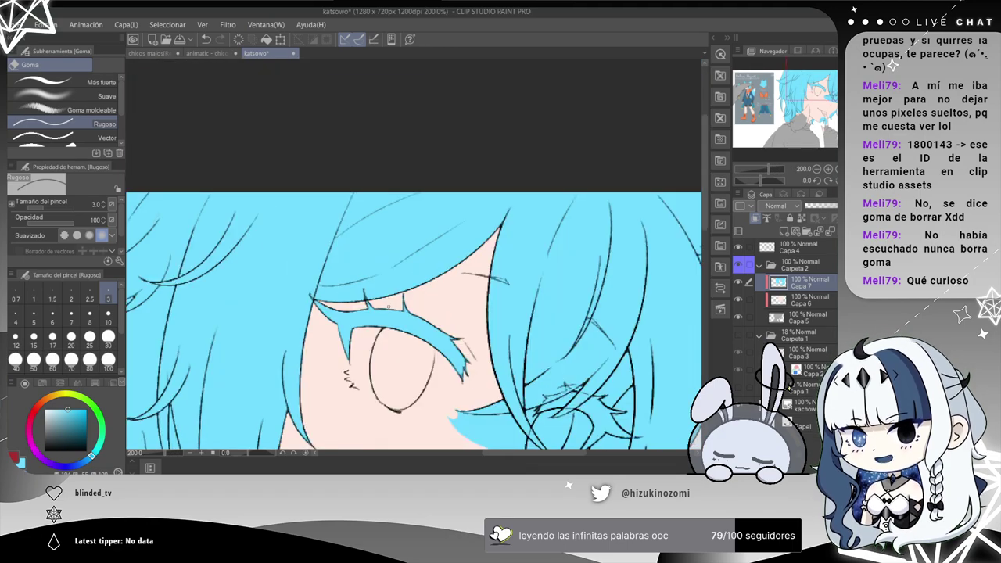
drag(419, 302, 301, 184)
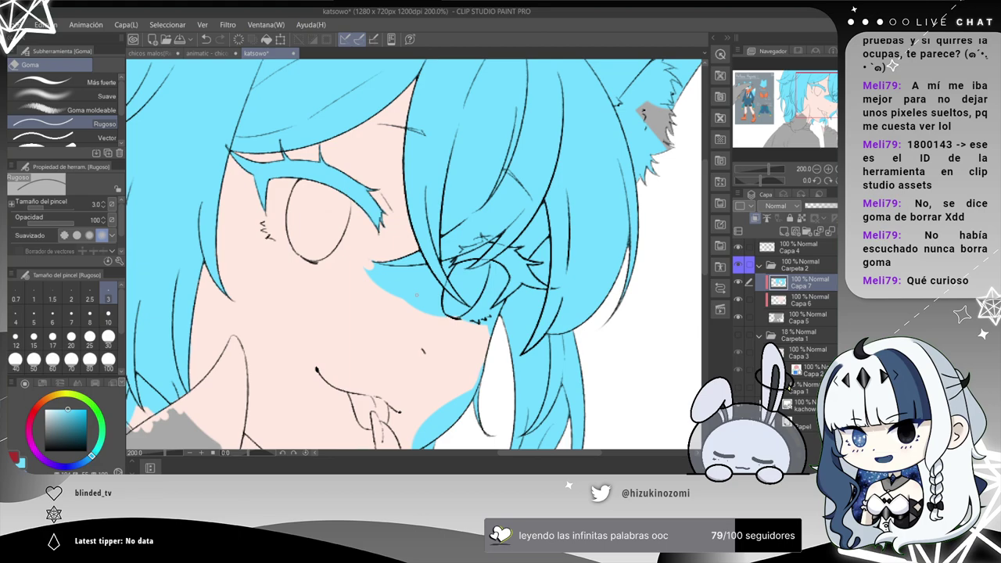
scroll(416, 295, up, 2)
scroll(416, 295, up, 2)
click(108, 336)
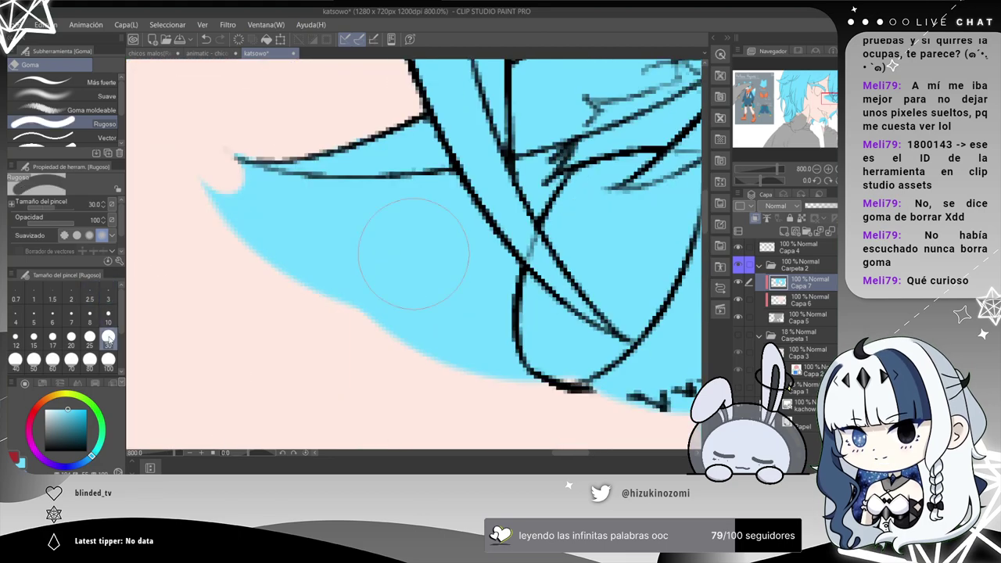
mouse_move(250, 255)
mouse_down()
mouse_move(223, 240)
mouse_move(236, 228)
mouse_move(260, 232)
mouse_move(327, 257)
mouse_move(356, 247)
mouse_move(328, 245)
mouse_move(342, 240)
mouse_move(446, 320)
mouse_move(407, 333)
mouse_move(440, 299)
mouse_move(508, 352)
mouse_up()
Erase the blue from the raised finger and most of the blue inside the chin and jaw at size 30.
scroll(509, 352, down, 4)
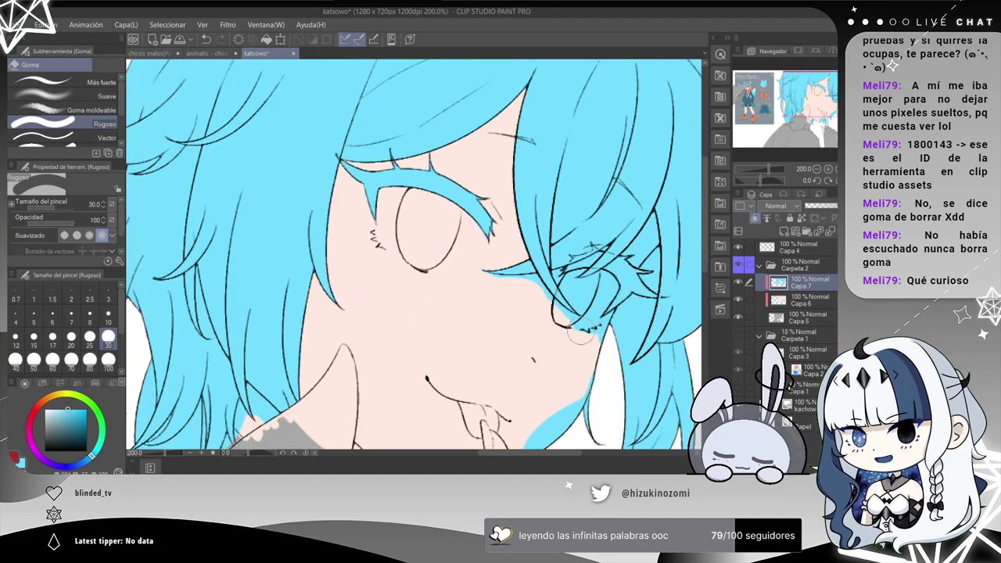
scroll(585, 334, up, 1)
scroll(366, 265, up, 1)
mouse_move(366, 266)
mouse_down()
mouse_move(475, 325)
mouse_move(473, 352)
mouse_up()
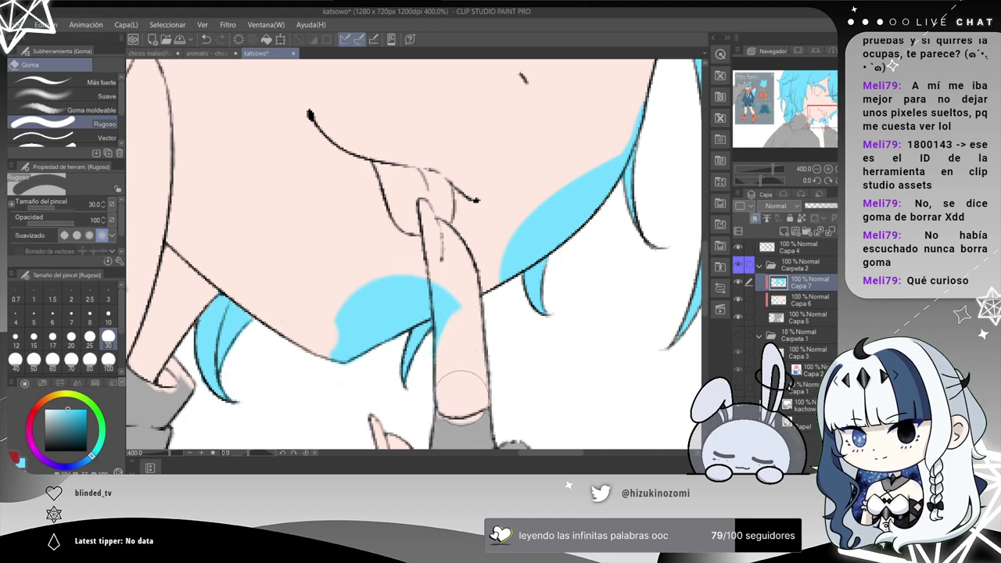
drag(465, 317, 460, 297)
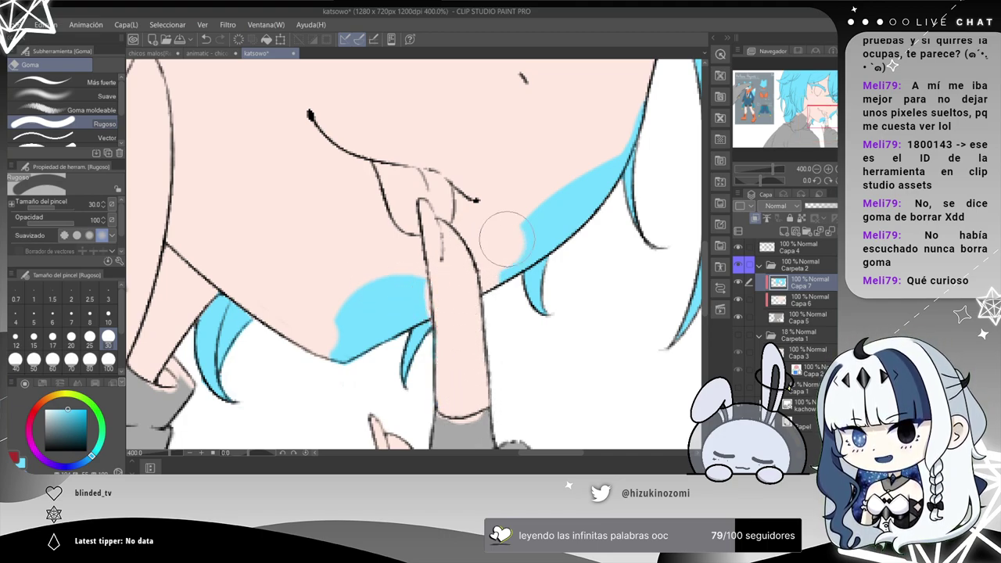
drag(498, 241, 572, 173)
mouse_move(355, 246)
mouse_down()
mouse_move(360, 274)
mouse_move(320, 294)
mouse_move(403, 287)
mouse_up()
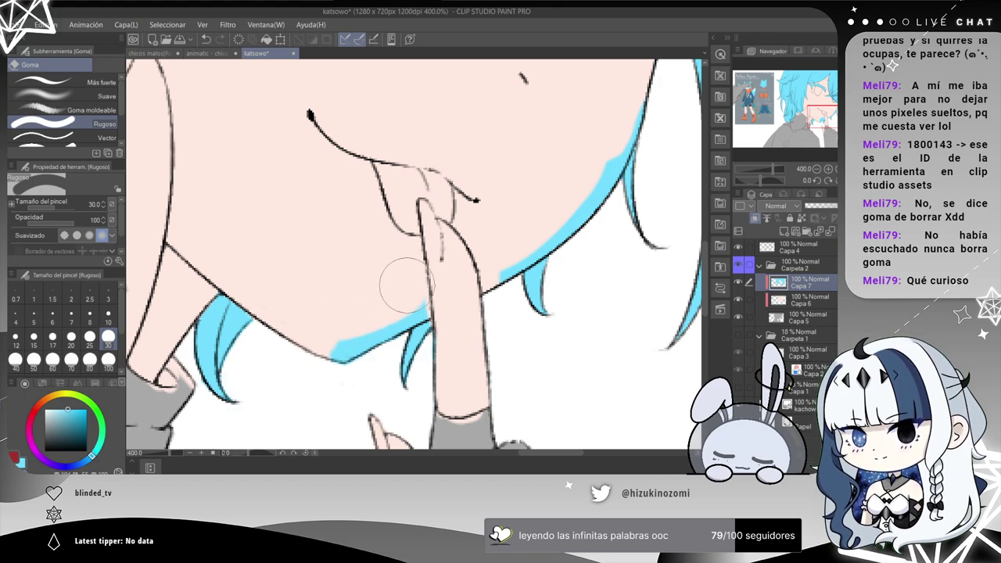
Clear the remaining blue inside the chin outline beside the raised finger, finishing with the eraser at size 10.
scroll(415, 272, down, 4)
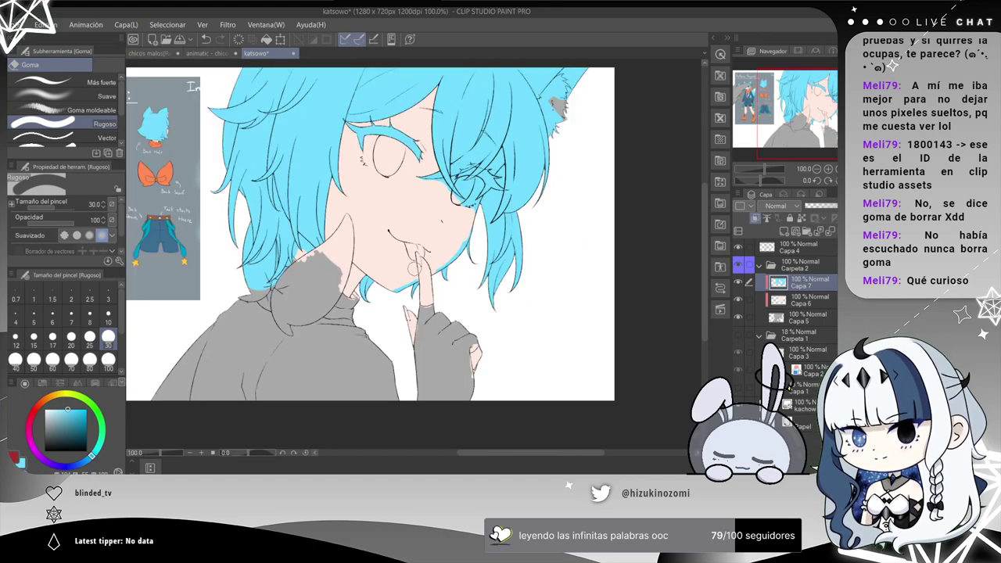
scroll(415, 267, up, 8)
drag(414, 58, 398, 75)
mouse_move(239, 231)
mouse_down()
mouse_move(206, 247)
mouse_move(208, 271)
mouse_up()
mouse_move(286, 308)
mouse_down()
mouse_move(341, 316)
mouse_move(258, 256)
mouse_up()
click(108, 315)
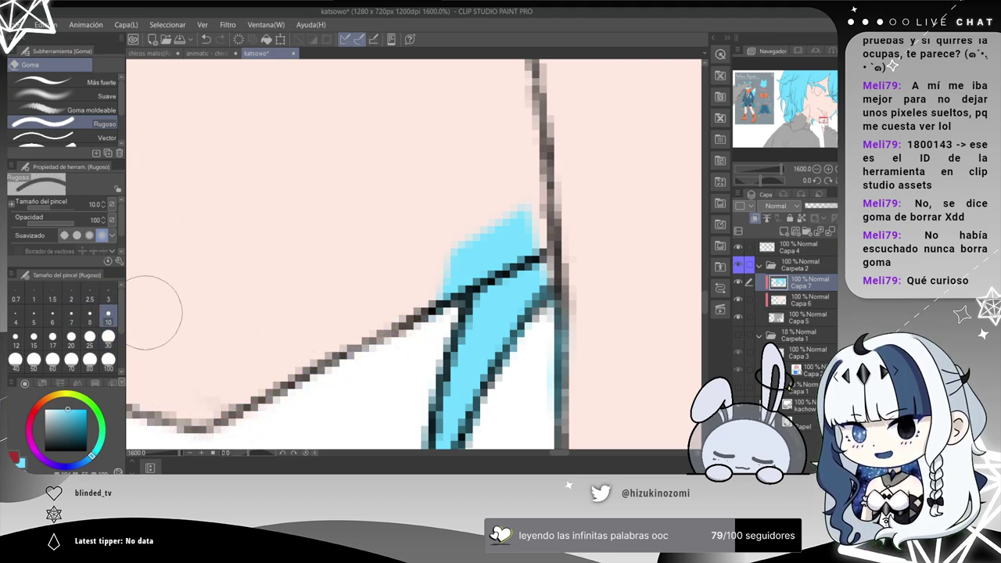
mouse_move(426, 250)
mouse_down()
mouse_move(494, 226)
mouse_move(467, 252)
mouse_move(488, 231)
mouse_up()
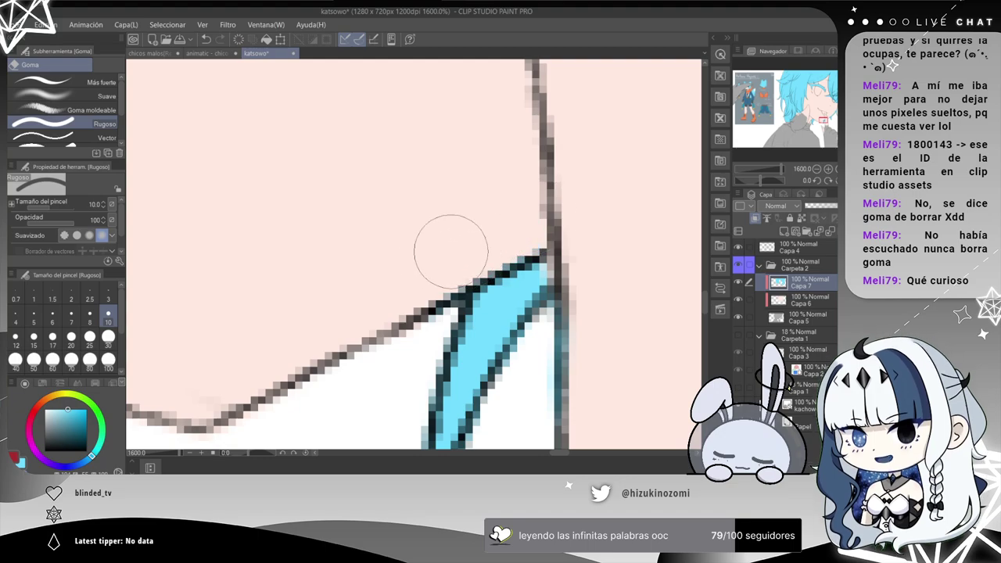
Erase the blue strip inside the jaw outline from the raised finger up to the cheek at size 10.
scroll(439, 241, down, 2)
drag(605, 99, 357, 301)
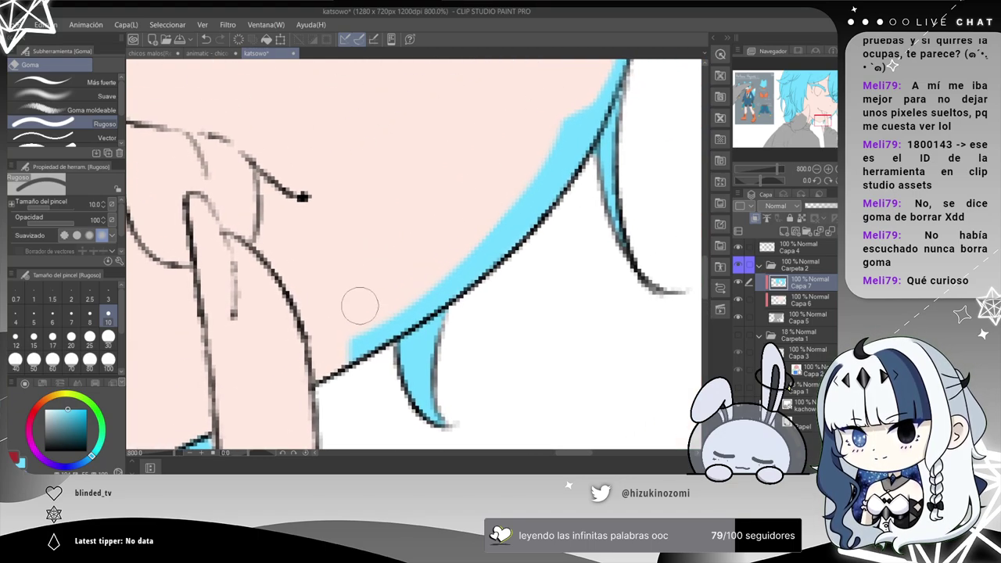
mouse_move(419, 289)
mouse_down()
mouse_move(349, 342)
mouse_move(521, 214)
mouse_move(420, 289)
mouse_up()
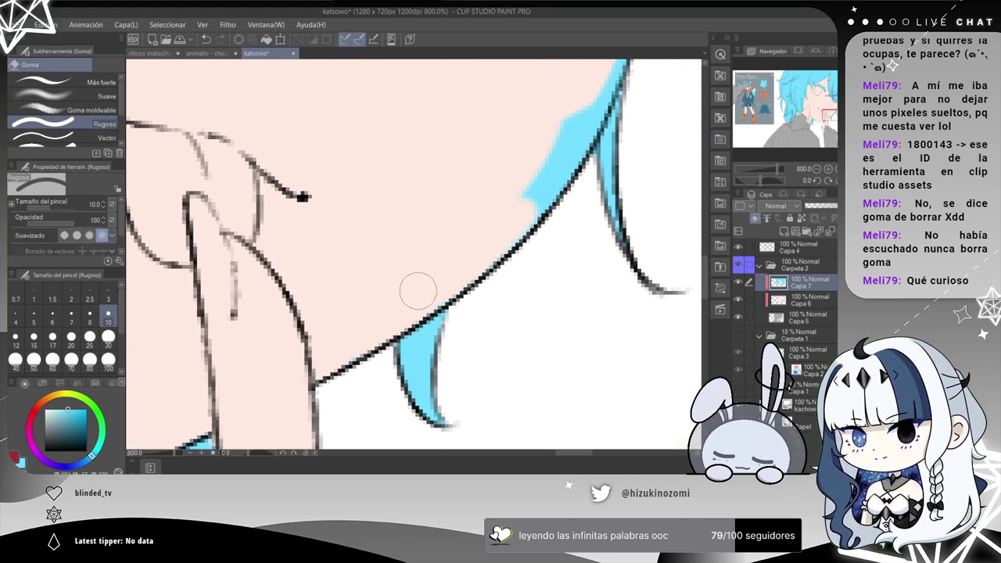
mouse_move(510, 198)
mouse_down()
mouse_move(553, 153)
mouse_move(524, 218)
mouse_move(566, 128)
mouse_up()
mouse_move(525, 218)
mouse_down()
mouse_move(581, 110)
mouse_move(375, 288)
mouse_up()
drag(364, 354, 391, 306)
Erase the blue below the pointed lash at the inner corner of the hair-covered eye at size 10.
scroll(465, 114, down, 3)
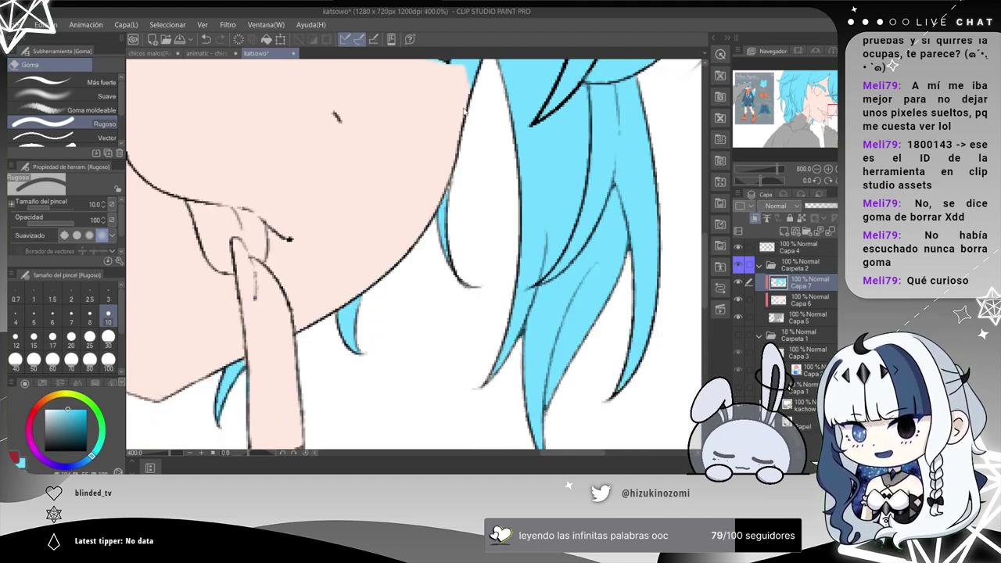
drag(462, 108, 389, 335)
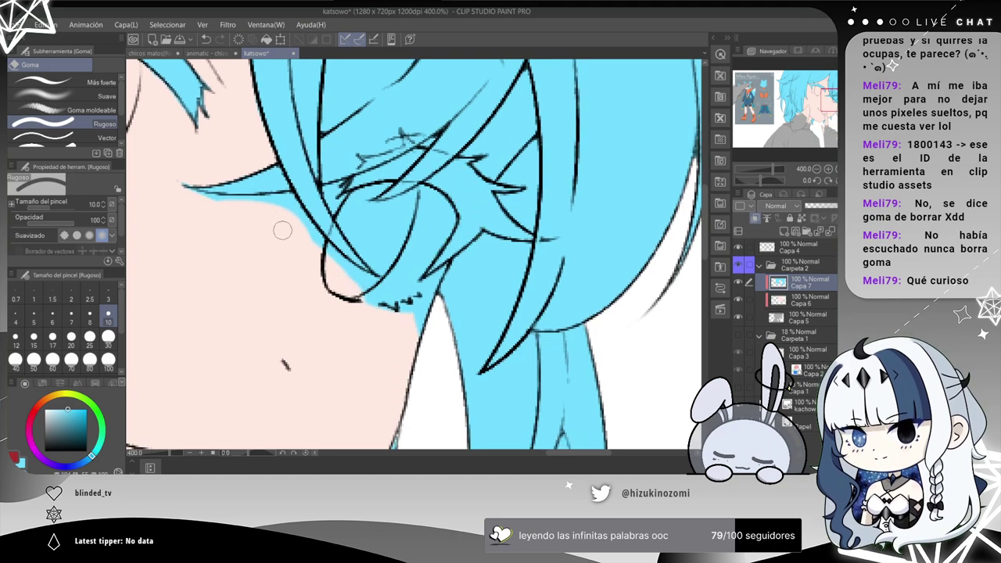
scroll(215, 220, up, 3)
drag(180, 174, 265, 241)
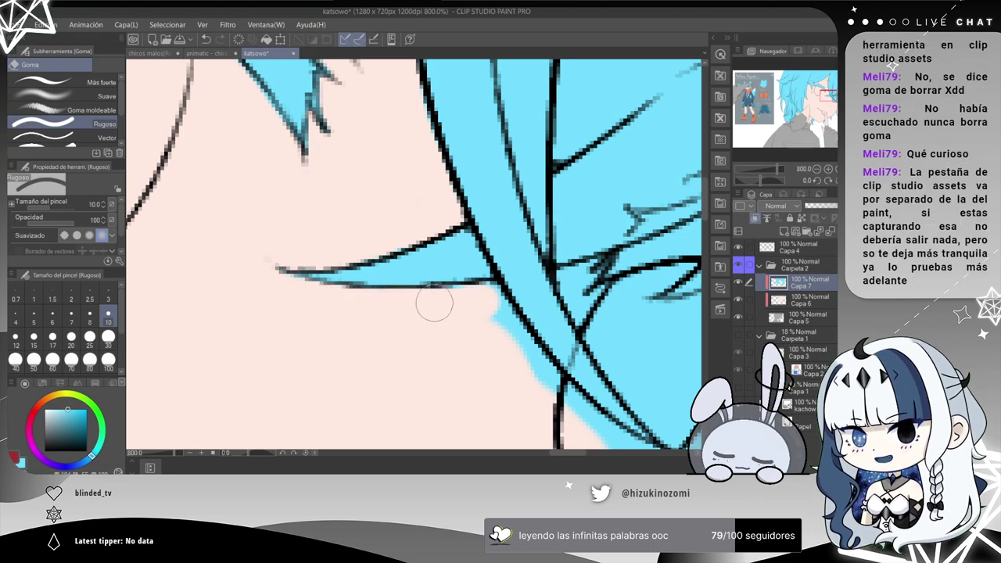
Erase the blue around the thin hair strand crossing the covered eye and in the notch above it, undoing a stray stroke.
mouse_move(487, 298)
mouse_down()
mouse_move(519, 365)
mouse_move(544, 338)
mouse_move(285, 161)
mouse_up()
mouse_move(335, 247)
mouse_down()
mouse_move(339, 263)
mouse_move(395, 300)
mouse_up()
mouse_move(295, 214)
mouse_down()
mouse_move(356, 306)
mouse_move(337, 417)
mouse_up()
drag(279, 270, 358, 369)
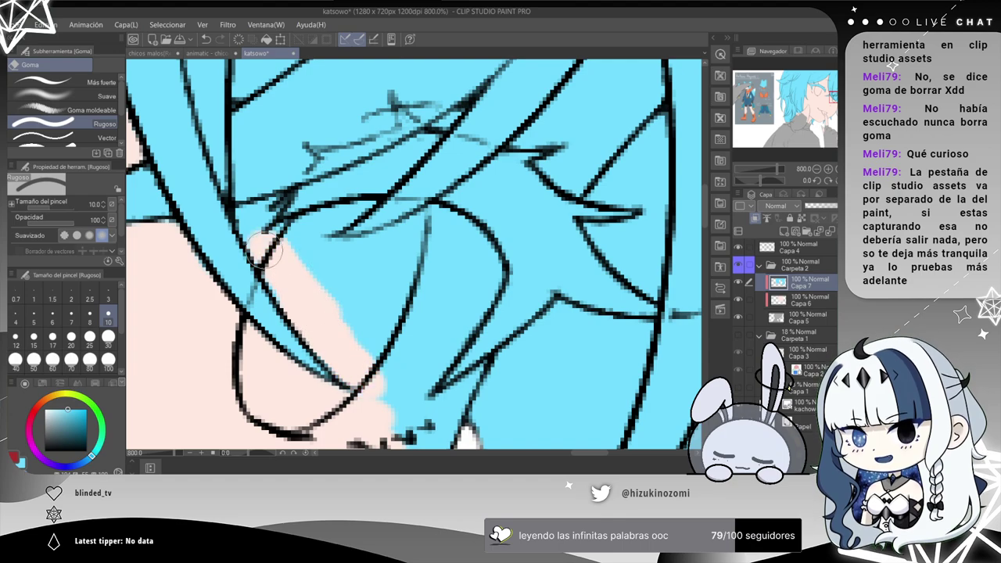
scroll(284, 279, up, 2)
mouse_move(237, 179)
mouse_down()
mouse_move(324, 310)
mouse_move(309, 301)
mouse_move(312, 281)
mouse_move(312, 307)
mouse_move(322, 282)
mouse_move(352, 313)
mouse_move(329, 286)
mouse_up()
key(ctrl+z)
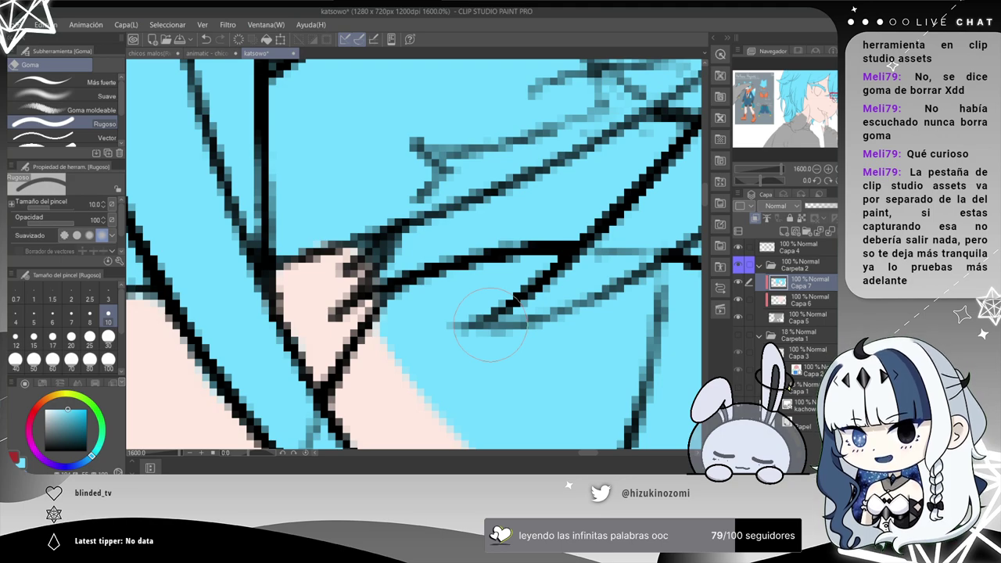
Erase the blue from the tiny gap between the crossing hair strands above the covered eye at size 3.
scroll(490, 323, down, 6)
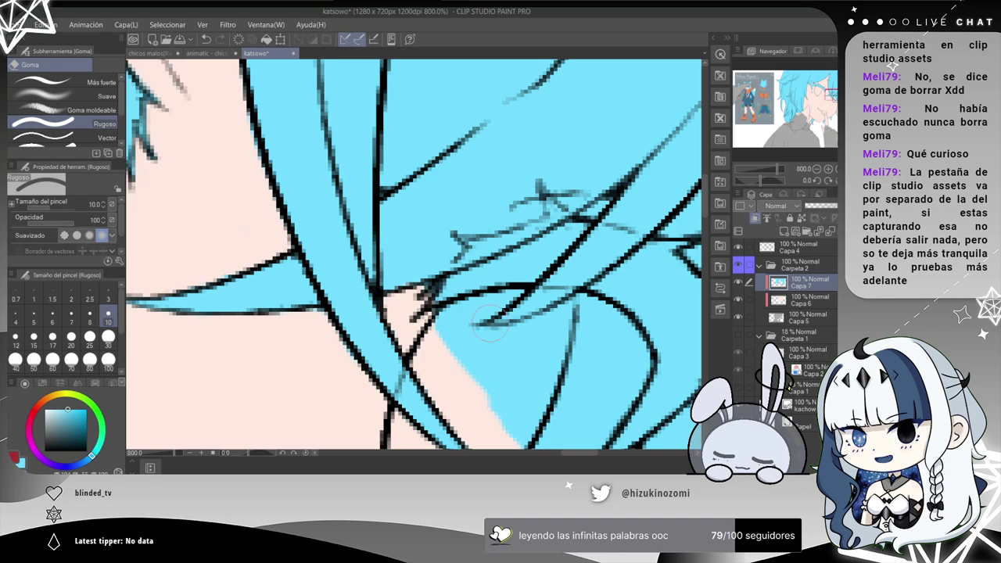
scroll(491, 325, down, 2)
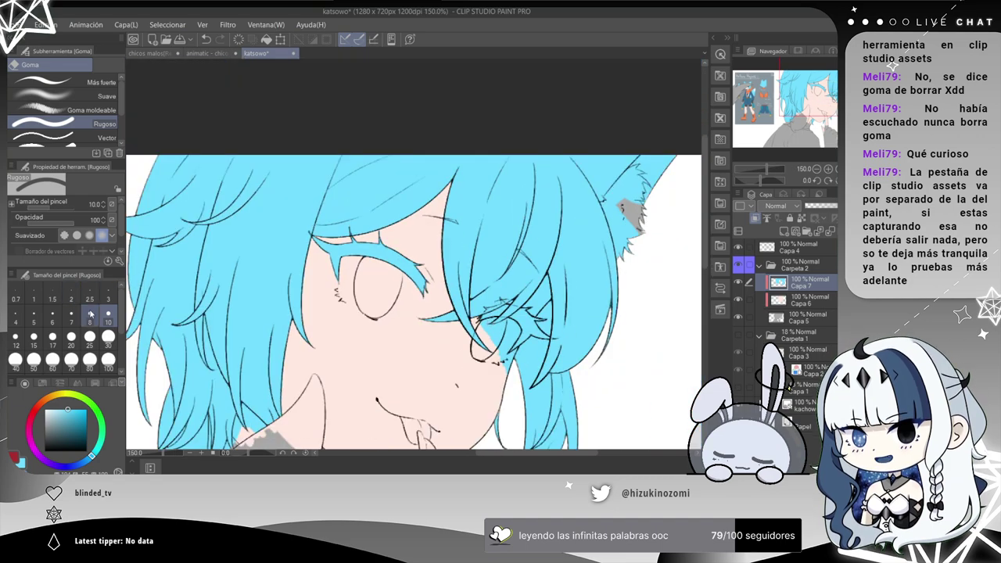
scroll(381, 322, up, 6)
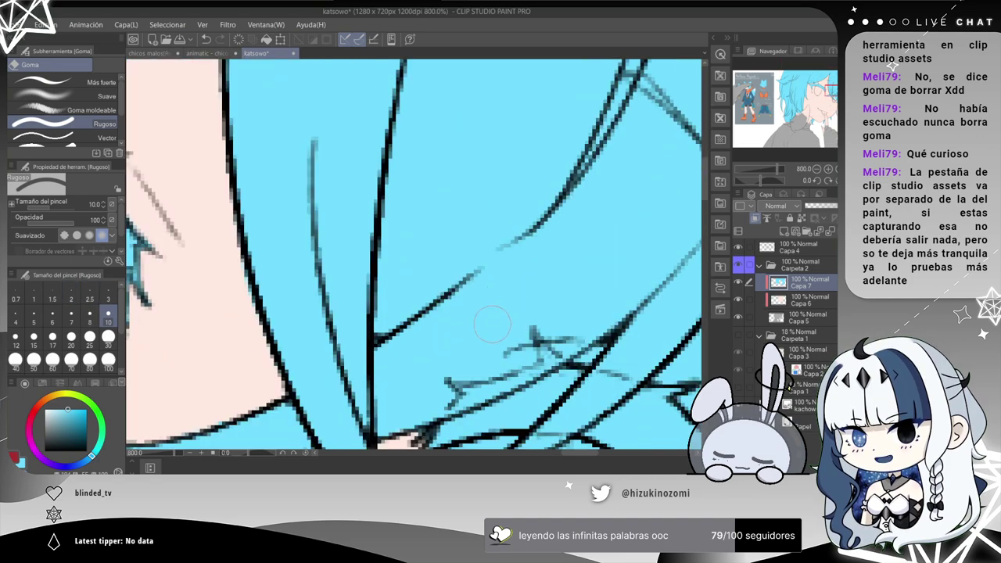
drag(362, 213, 315, 147)
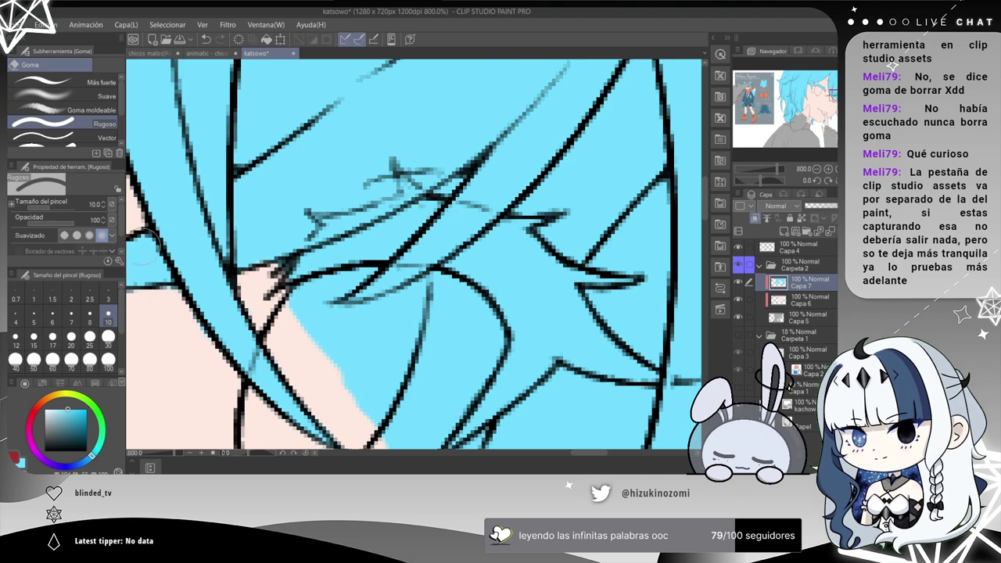
click(106, 295)
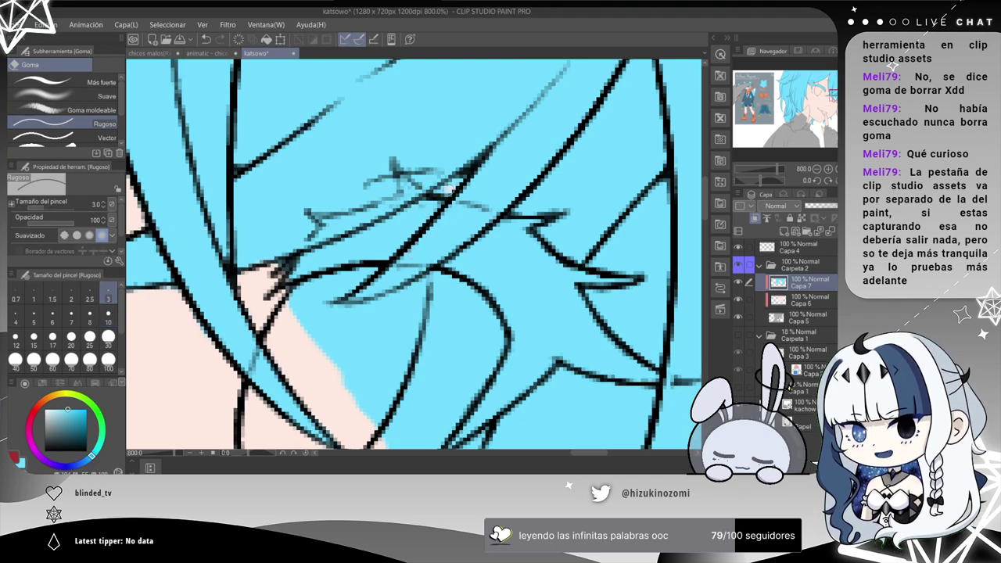
drag(448, 187, 445, 193)
Erase the blue inside the covered eye's outline with the eraser at size 30, refining the edges at size 10.
drag(281, 336, 237, 216)
click(108, 337)
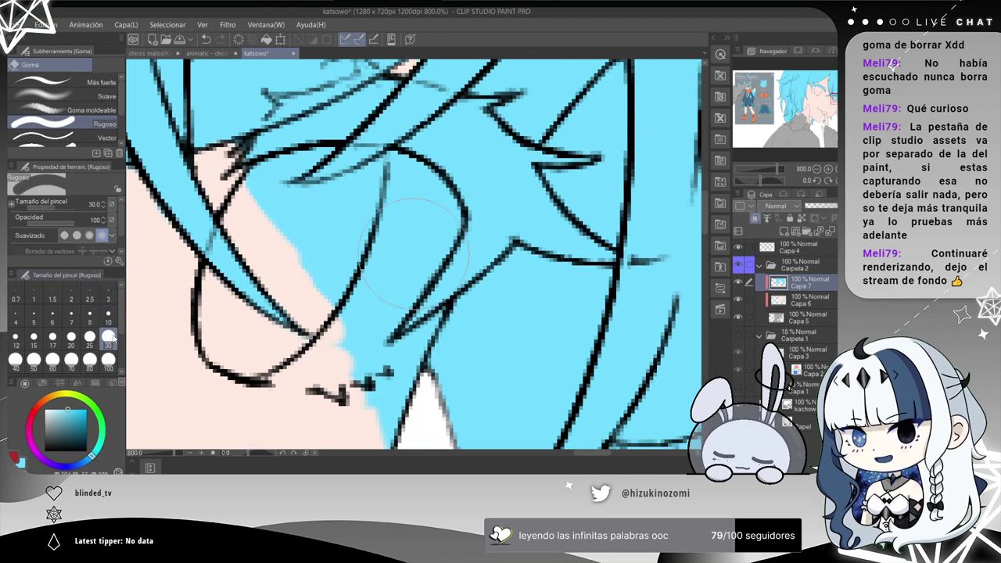
mouse_move(320, 250)
mouse_down()
mouse_move(344, 223)
mouse_move(411, 250)
mouse_up()
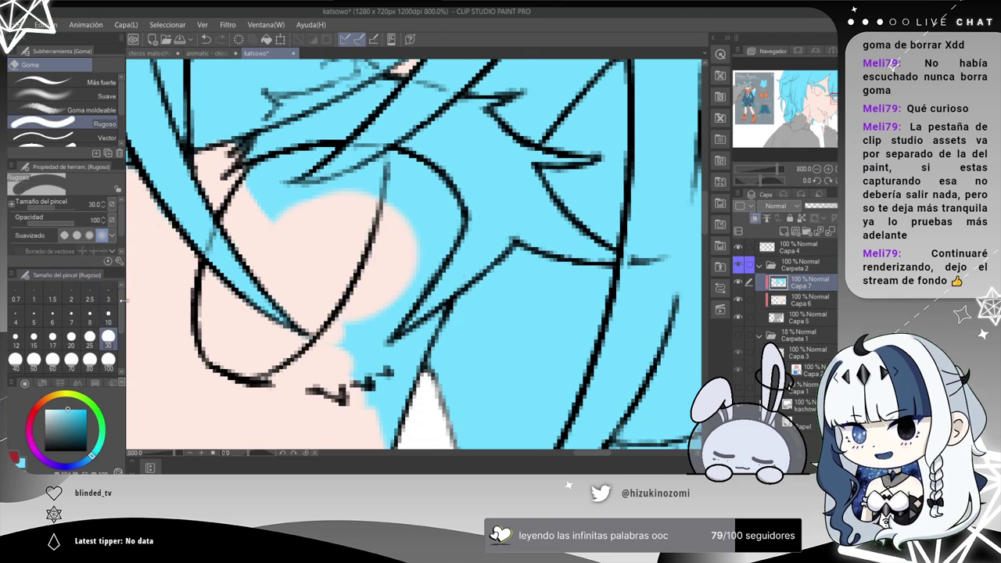
click(108, 322)
mouse_move(324, 199)
mouse_down()
mouse_move(260, 210)
mouse_move(245, 196)
mouse_move(266, 184)
mouse_move(325, 199)
mouse_move(383, 178)
mouse_move(434, 192)
mouse_move(448, 227)
mouse_move(423, 232)
mouse_move(443, 221)
mouse_move(361, 386)
mouse_up()
scroll(293, 231, up, 1)
drag(273, 138, 261, 287)
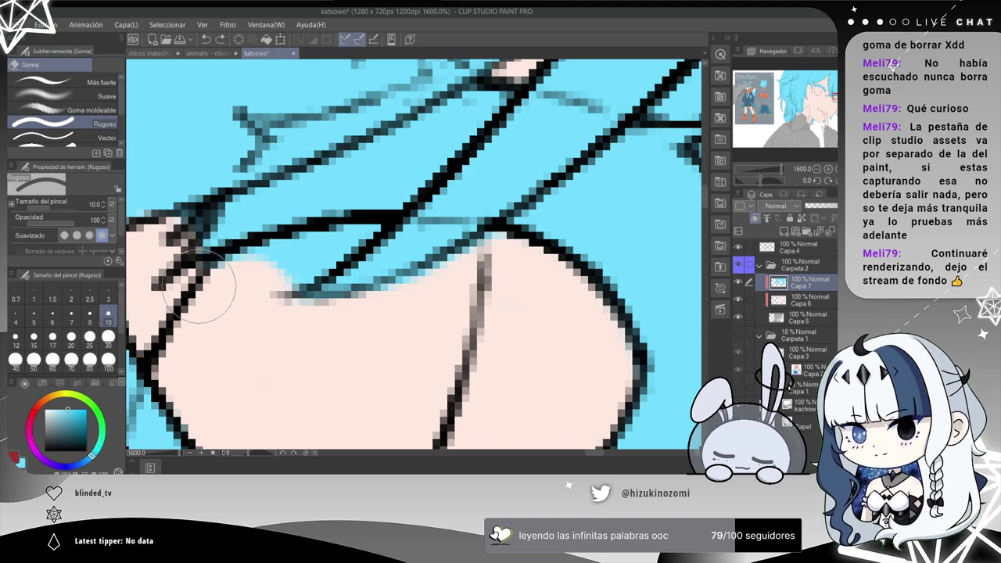
Clean the remaining blue between the covered eye's upper outline and the hair strand tip with the eraser at size 6.
click(108, 338)
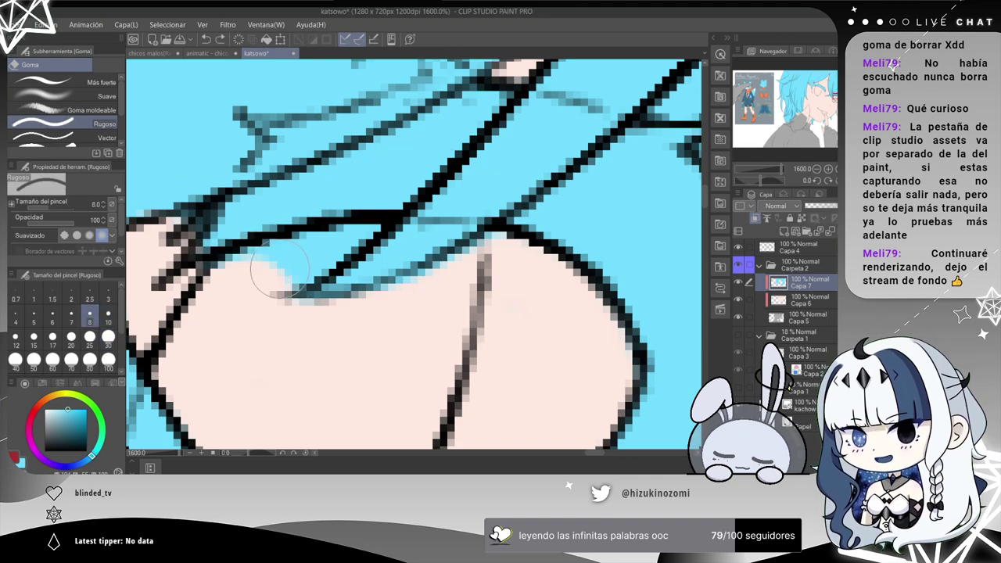
click(53, 319)
drag(291, 257, 368, 233)
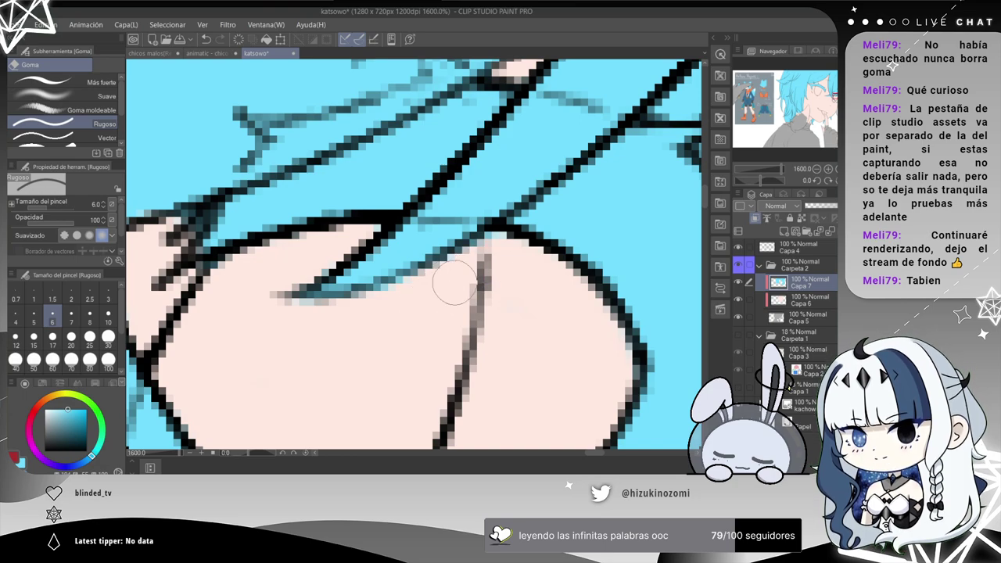
Erase the blue around the covered eye's outer lash tip and lower lashes, up to the face outline, at size 6.
drag(471, 289, 285, 112)
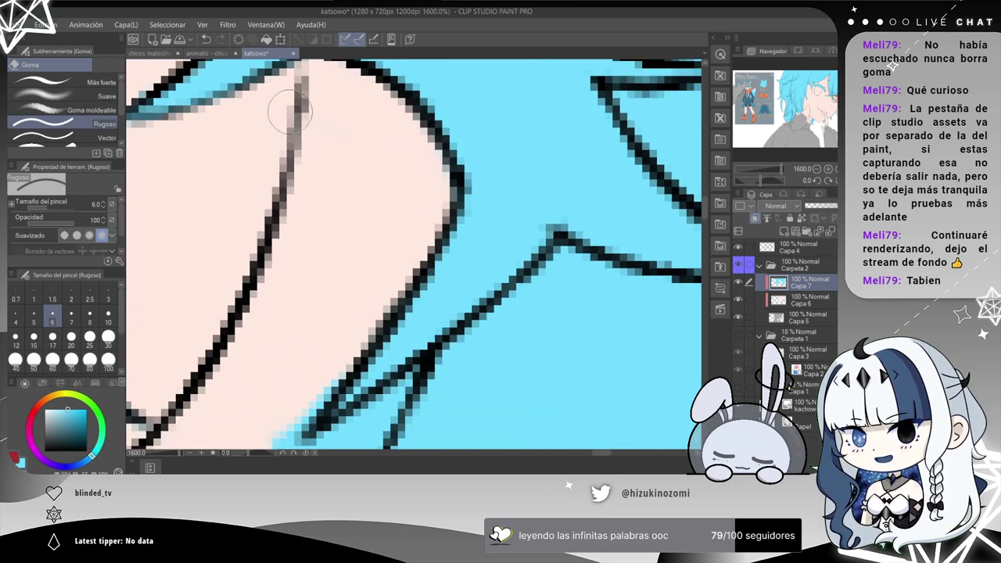
scroll(290, 112, down, 1)
mouse_move(302, 247)
mouse_down()
mouse_move(279, 295)
mouse_move(285, 342)
mouse_move(302, 287)
mouse_move(291, 292)
mouse_move(294, 388)
mouse_move(332, 287)
mouse_move(267, 197)
mouse_move(290, 179)
mouse_move(281, 194)
mouse_move(313, 242)
mouse_move(383, 190)
mouse_move(354, 231)
mouse_up()
scroll(312, 313, up, 2)
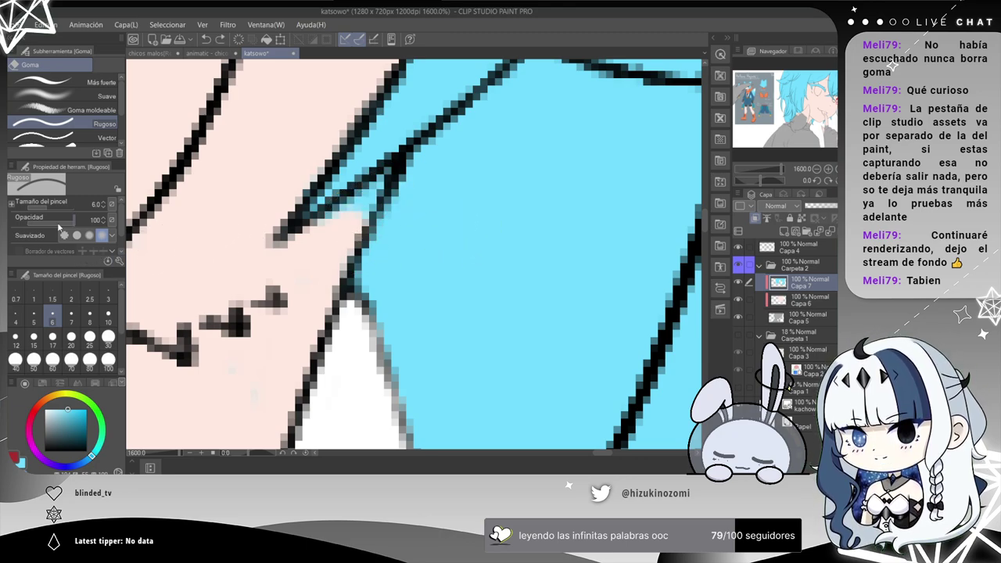
Erase the last blue in the narrow corner between the hair strand tip and the face outline beside the covered eye at size 3.
click(109, 294)
mouse_move(333, 232)
mouse_down()
mouse_move(382, 184)
mouse_move(313, 235)
mouse_up()
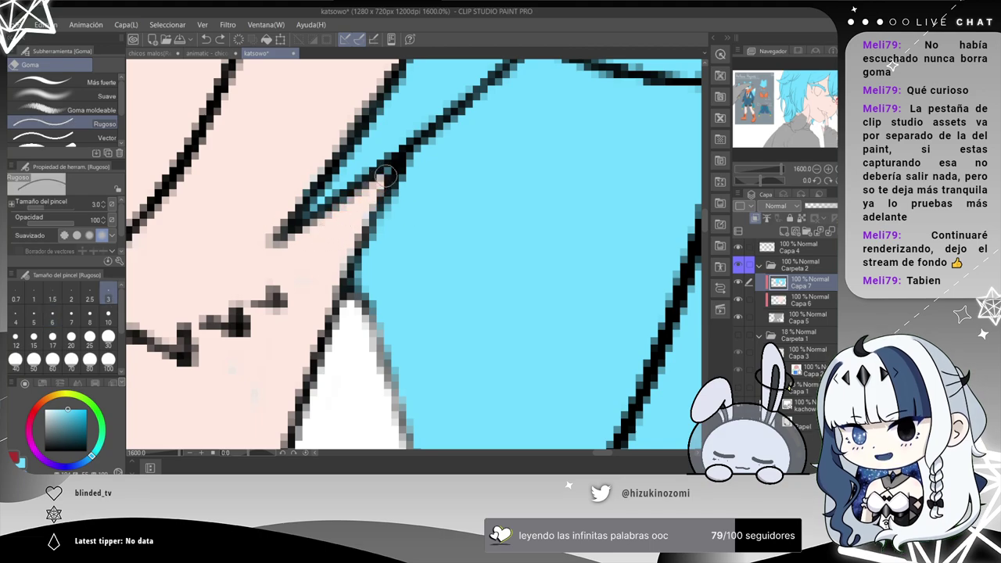
scroll(358, 205, down, 4)
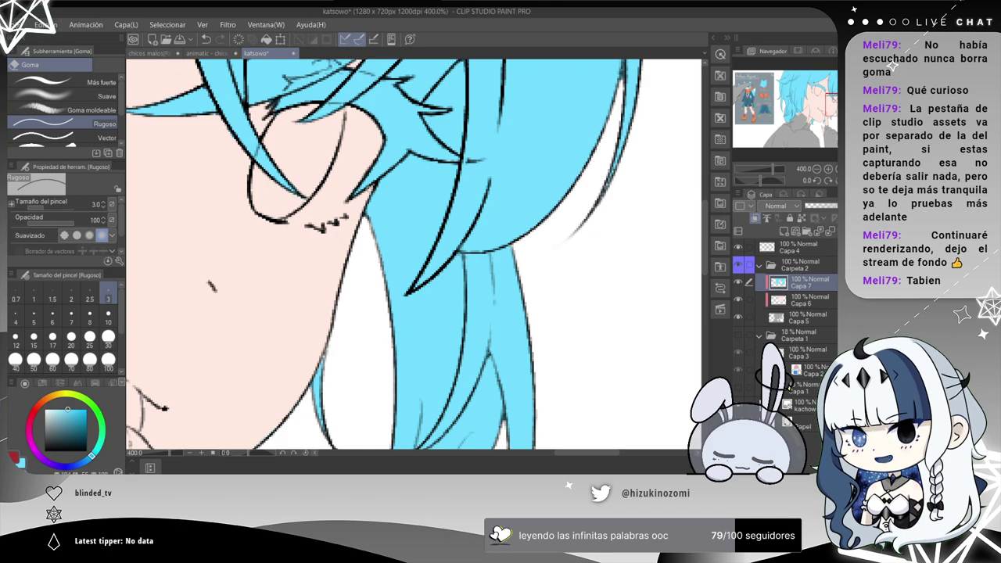
scroll(364, 187, down, 2)
scroll(369, 189, down, 1)
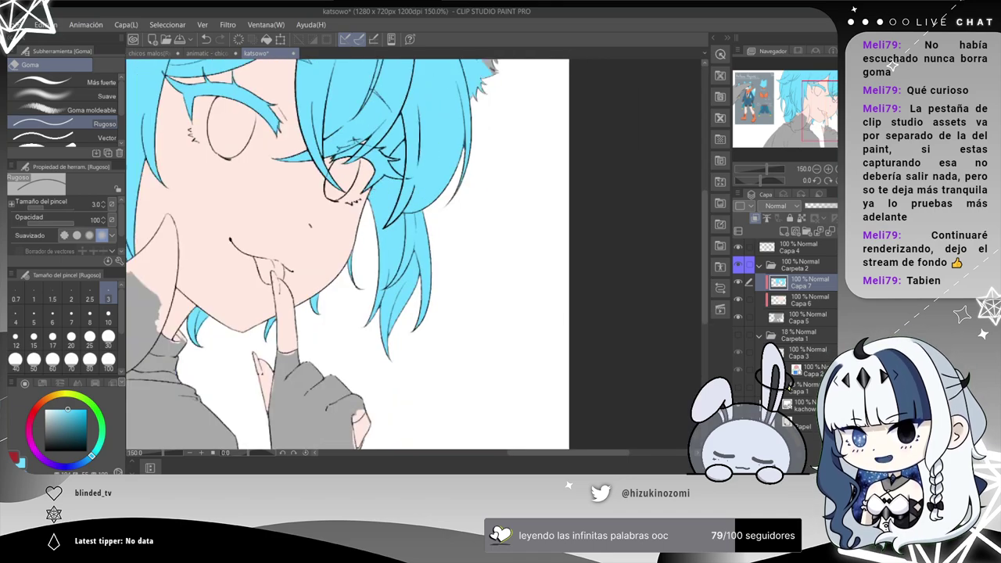
Erase the blue from the long gap between the hair strands above the covered eye's outer corner, using eraser sizes 3 and 10.
scroll(371, 189, up, 3)
scroll(370, 192, up, 2)
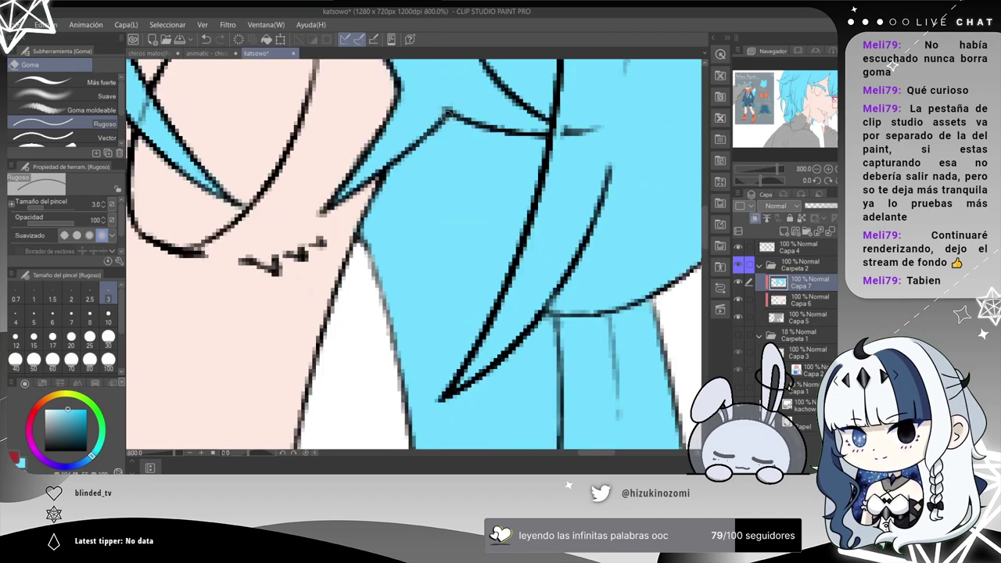
drag(447, 117, 343, 354)
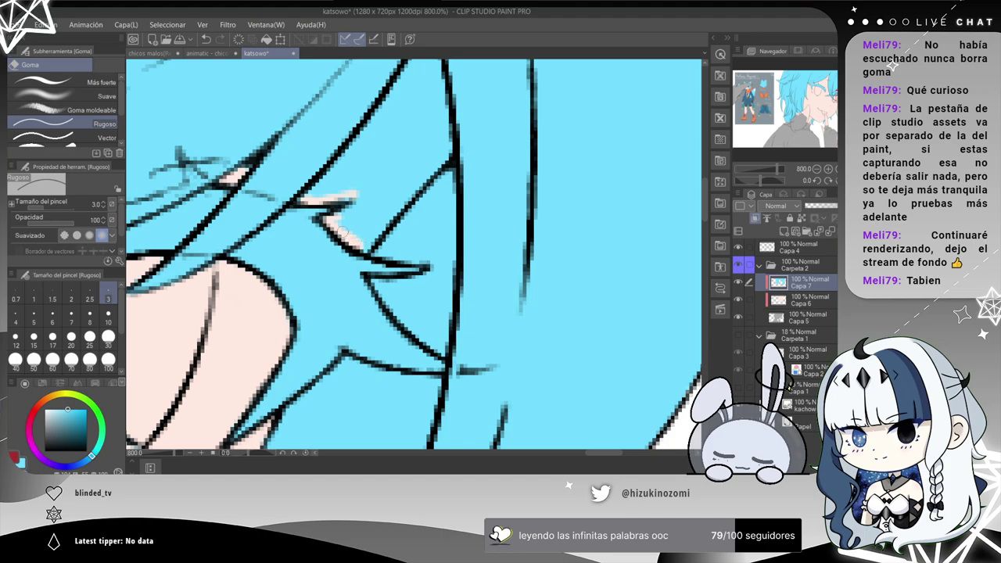
drag(362, 210, 352, 213)
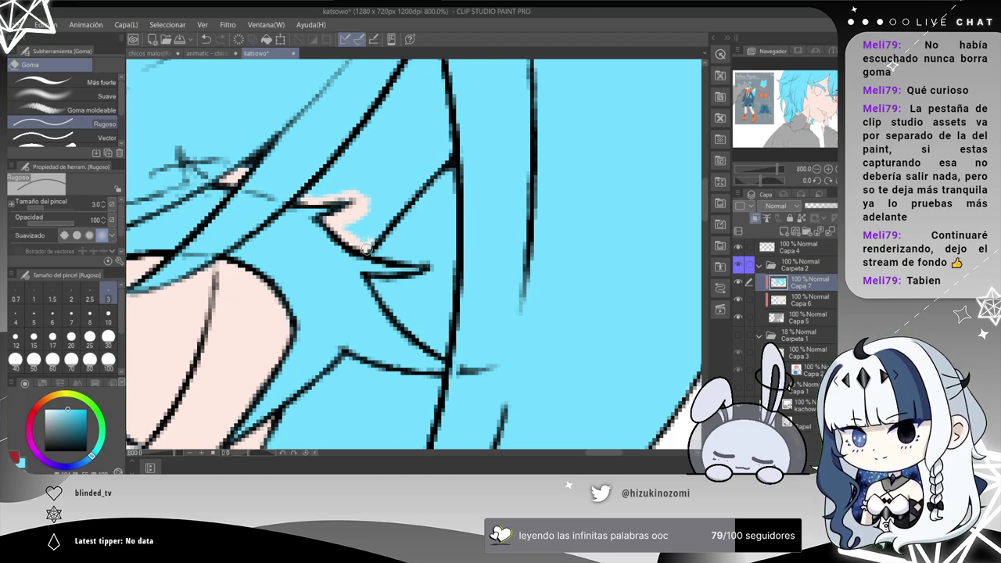
drag(364, 238, 382, 209)
mouse_move(395, 175)
mouse_down()
mouse_move(363, 219)
mouse_move(423, 180)
mouse_move(434, 122)
mouse_move(370, 225)
mouse_up()
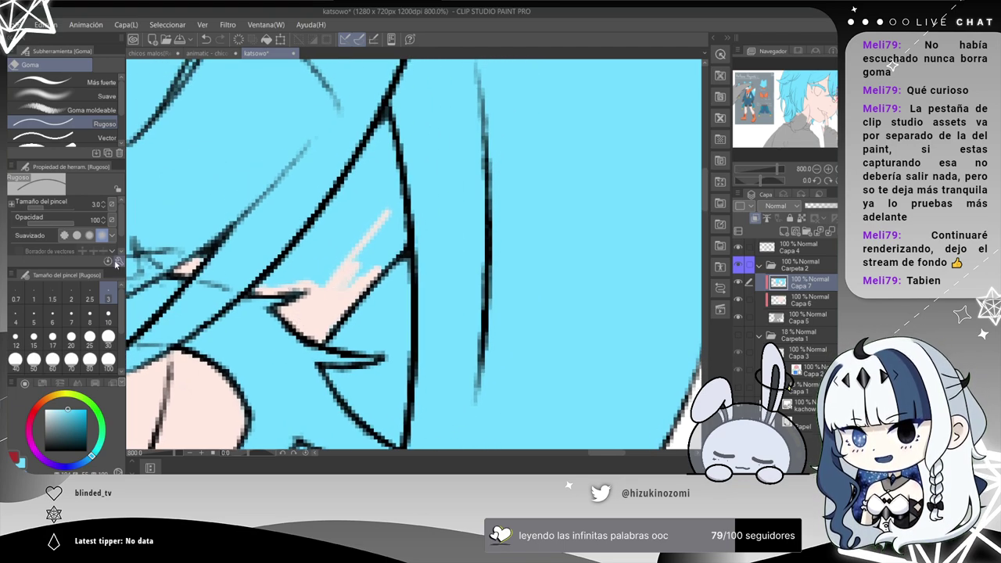
click(108, 321)
mouse_move(298, 291)
mouse_down()
mouse_move(328, 266)
mouse_move(309, 266)
mouse_move(347, 219)
mouse_move(293, 275)
mouse_move(332, 267)
mouse_move(362, 234)
mouse_move(339, 237)
mouse_move(332, 245)
mouse_move(363, 243)
mouse_move(353, 270)
mouse_move(371, 240)
mouse_move(389, 243)
mouse_move(375, 208)
mouse_up()
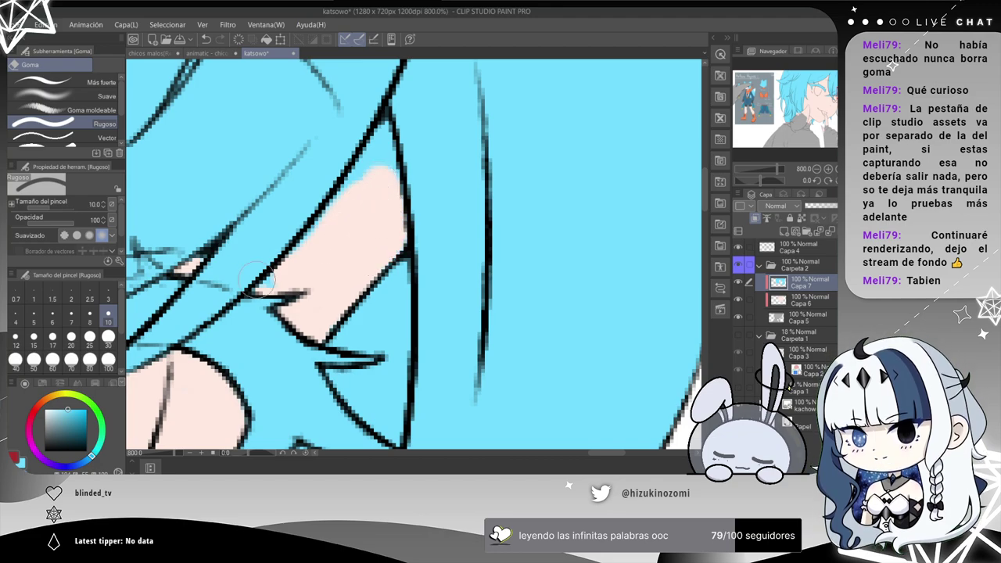
click(108, 302)
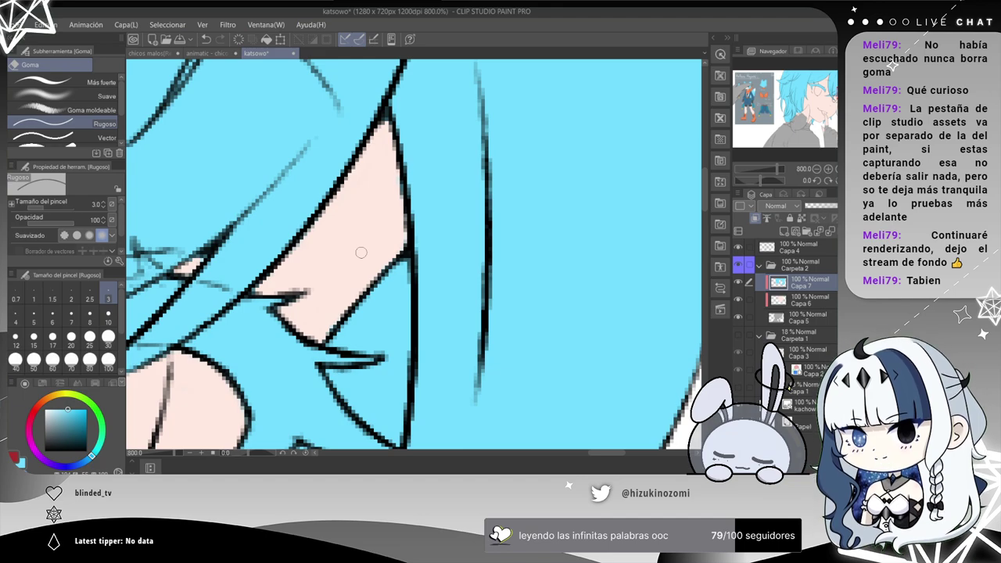
Paint the grey pointed shapes overlapping the reference sheet with the light blue hair colour using the Millipen at size 100 on Capa 7.
scroll(360, 252, down, 7)
drag(363, 252, 426, 105)
drag(158, 247, 462, 308)
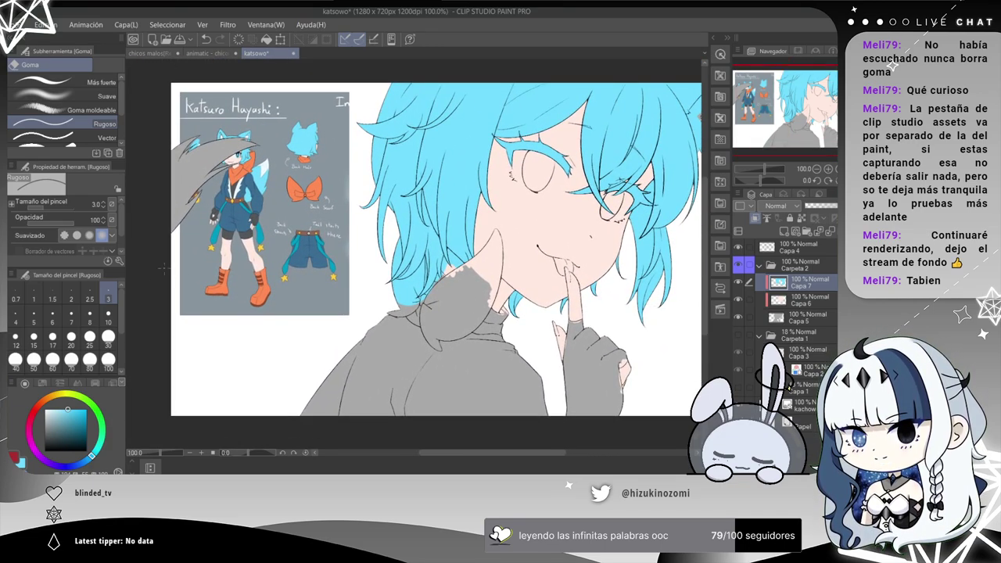
scroll(146, 270, up, 2)
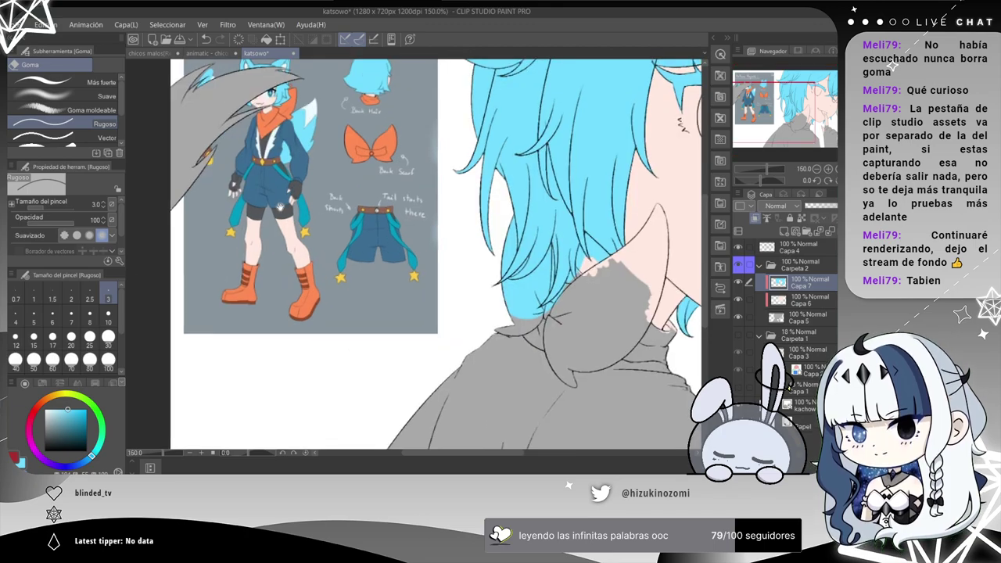
drag(280, 207, 283, 336)
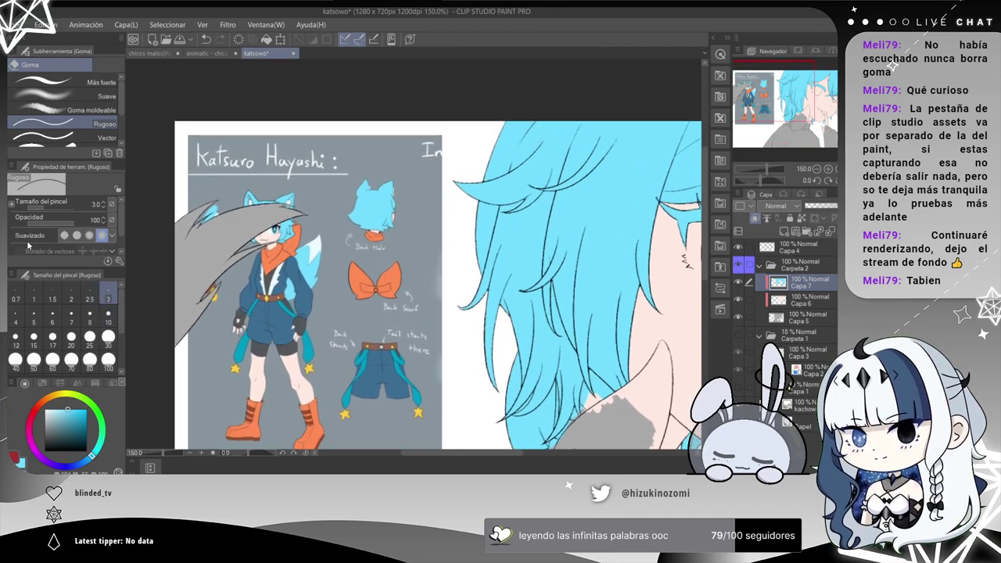
key(p)
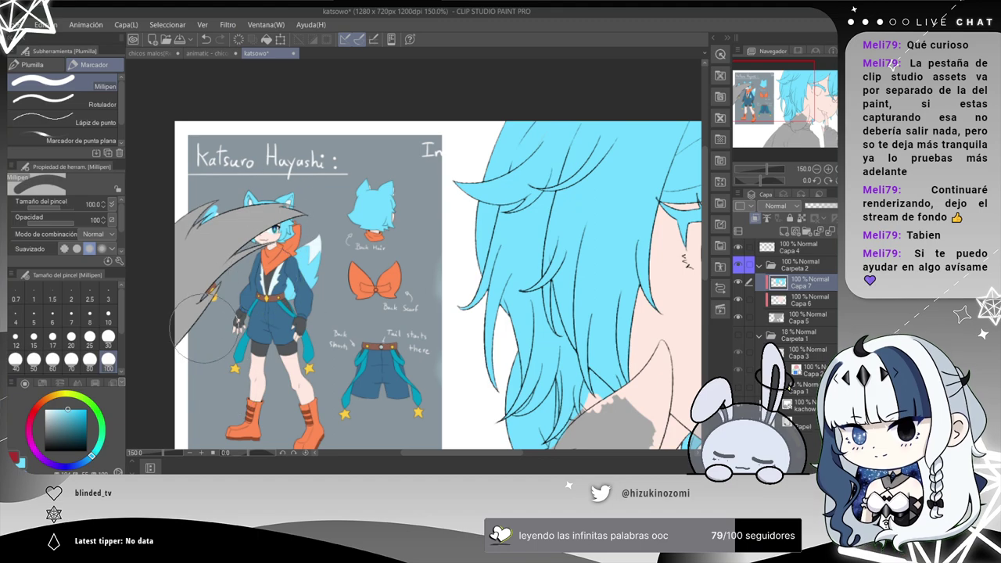
click(22, 464)
mouse_move(210, 216)
mouse_down()
mouse_move(170, 247)
mouse_move(205, 276)
mouse_move(290, 200)
mouse_up()
scroll(373, 354, down, 1)
mouse_move(477, 306)
mouse_down()
mouse_move(351, 196)
mouse_move(395, 191)
mouse_up()
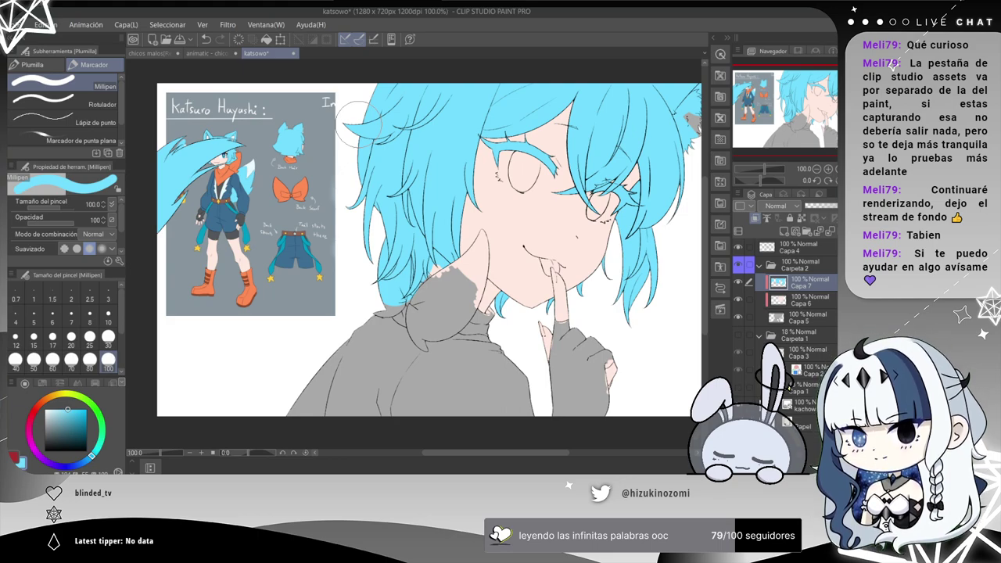
Add a new layer directly above Capa 7 and set the drawing colour to light pink.
scroll(360, 123, up, 3)
drag(553, 283, 360, 114)
mouse_move(510, 216)
mouse_down()
mouse_move(434, 245)
mouse_move(391, 308)
mouse_move(438, 446)
mouse_move(305, 356)
mouse_move(280, 379)
mouse_move(287, 342)
mouse_move(224, 399)
mouse_move(283, 419)
mouse_move(342, 253)
mouse_up()
scroll(528, 181, down, 3)
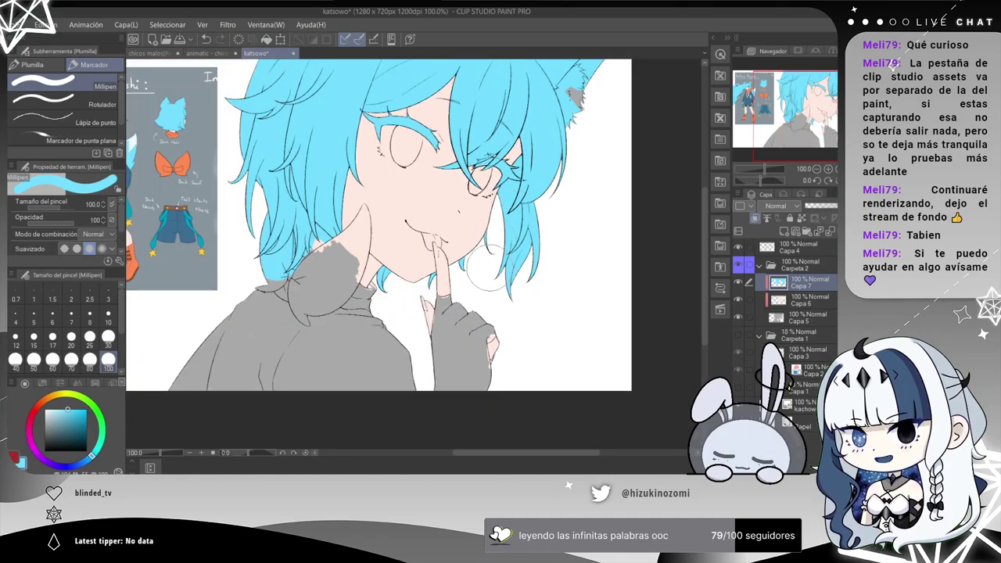
scroll(482, 267, up, 3)
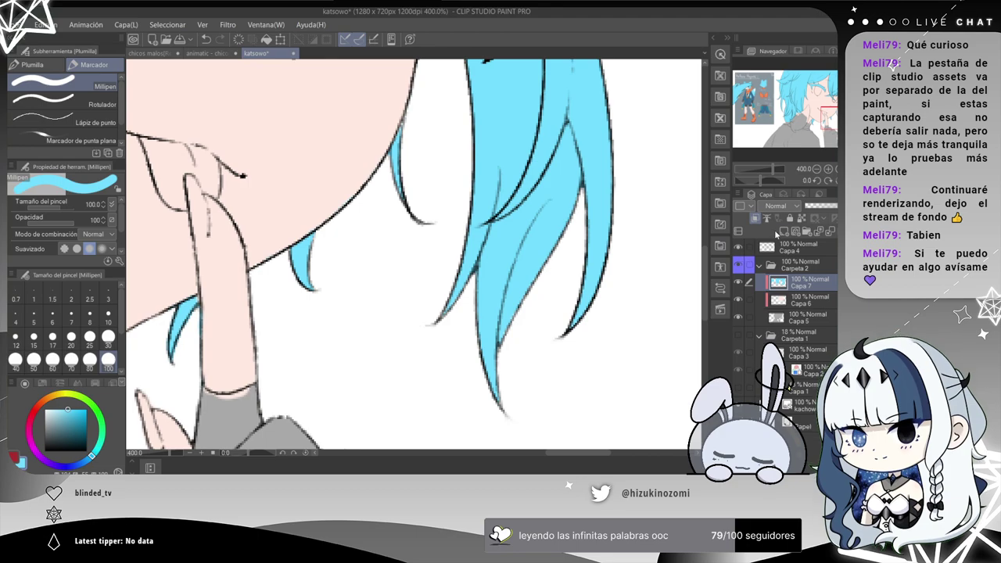
click(784, 232)
scroll(654, 266, down, 4)
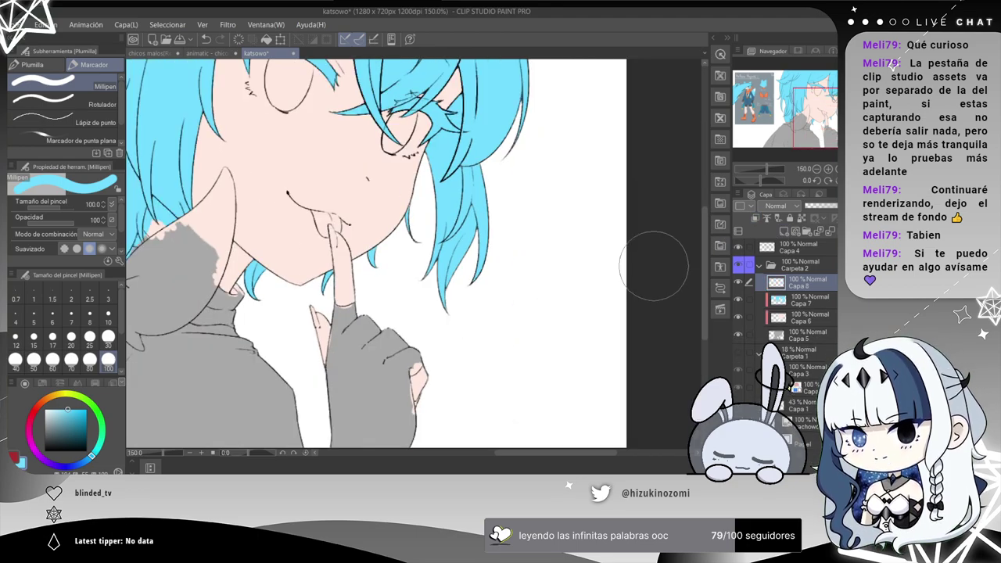
scroll(654, 266, up, 1)
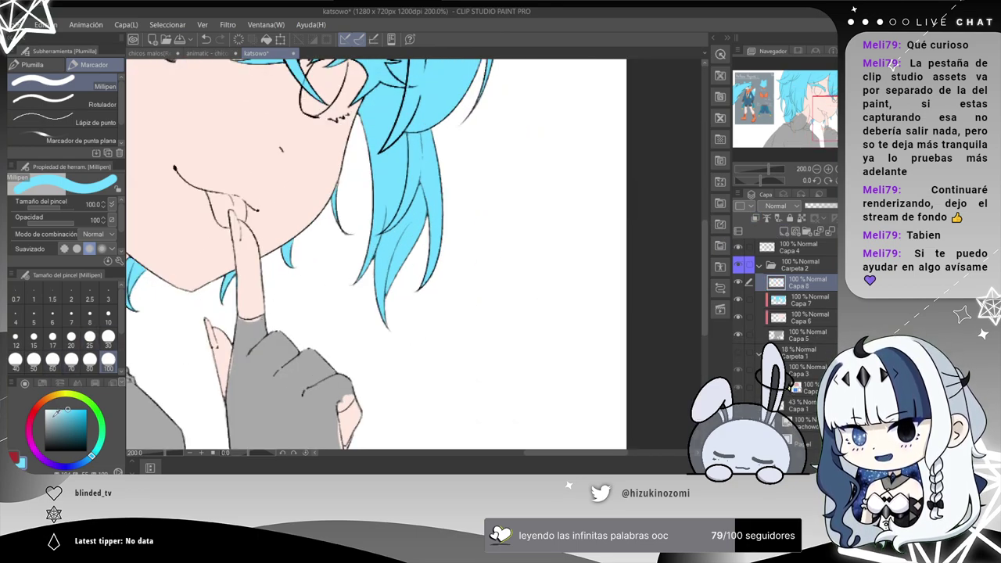
click(29, 426)
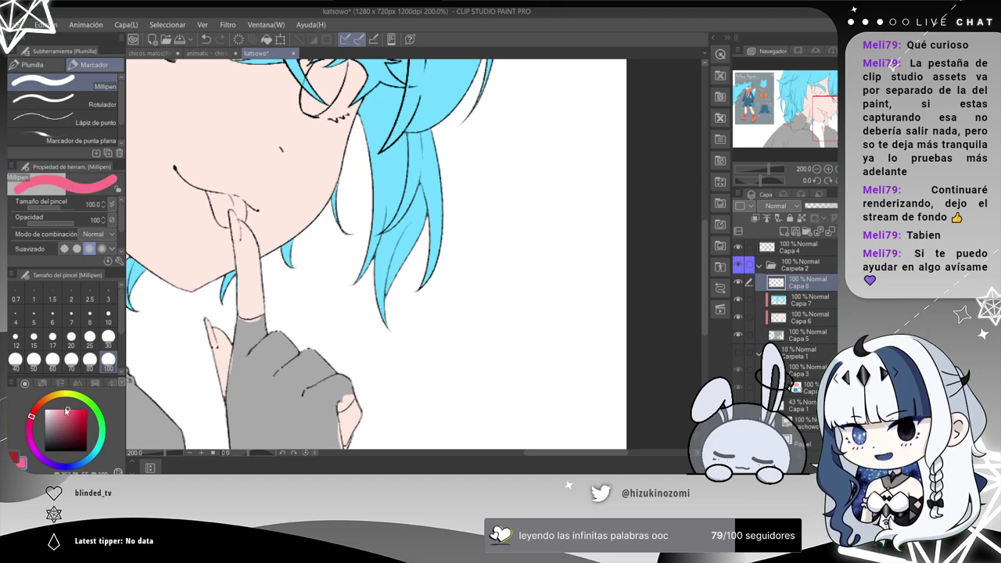
drag(50, 410, 55, 412)
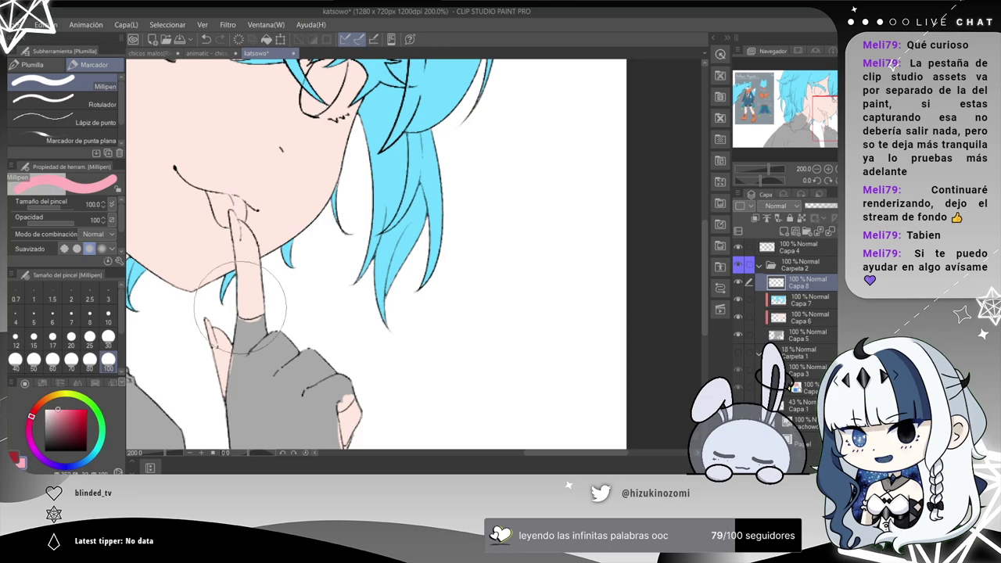
Try to paint the raised index finger's nail pink with the Millipen at size 10.
key(ctrl+plus)
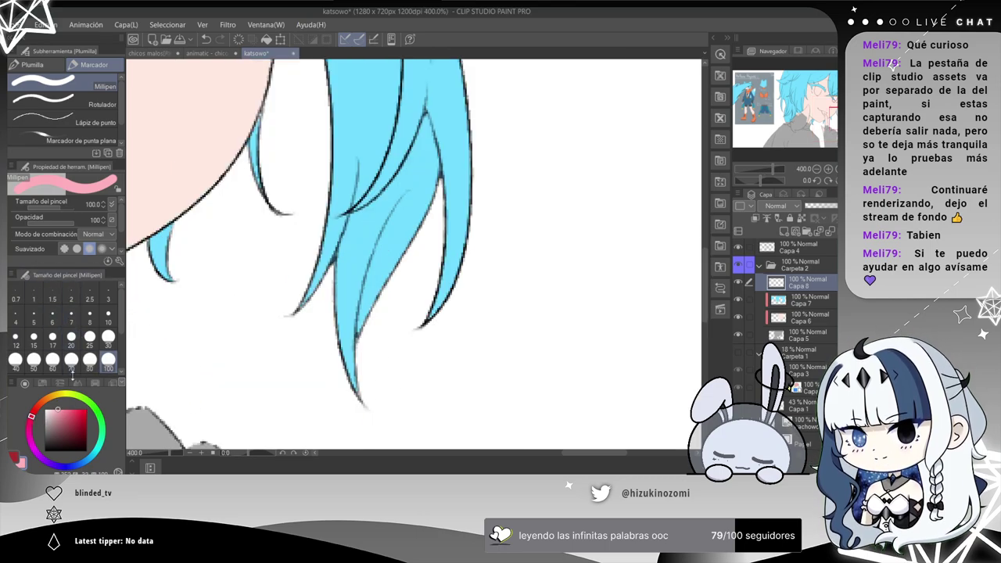
click(108, 316)
scroll(248, 329, up, 1)
drag(262, 331, 368, 101)
drag(260, 283, 447, 164)
drag(297, 102, 429, 422)
mouse_move(318, 173)
mouse_down()
mouse_move(349, 402)
mouse_move(333, 385)
mouse_up()
drag(310, 255, 306, 214)
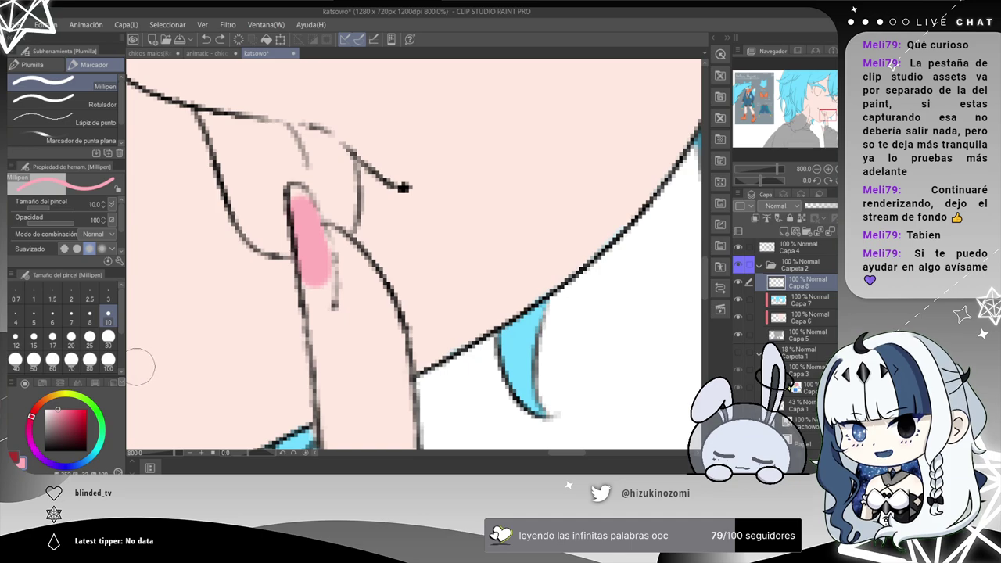
key(ctrl+z)
Paint the raised index finger's nail pink, starting at size 3 and filling it at size 7.
click(108, 298)
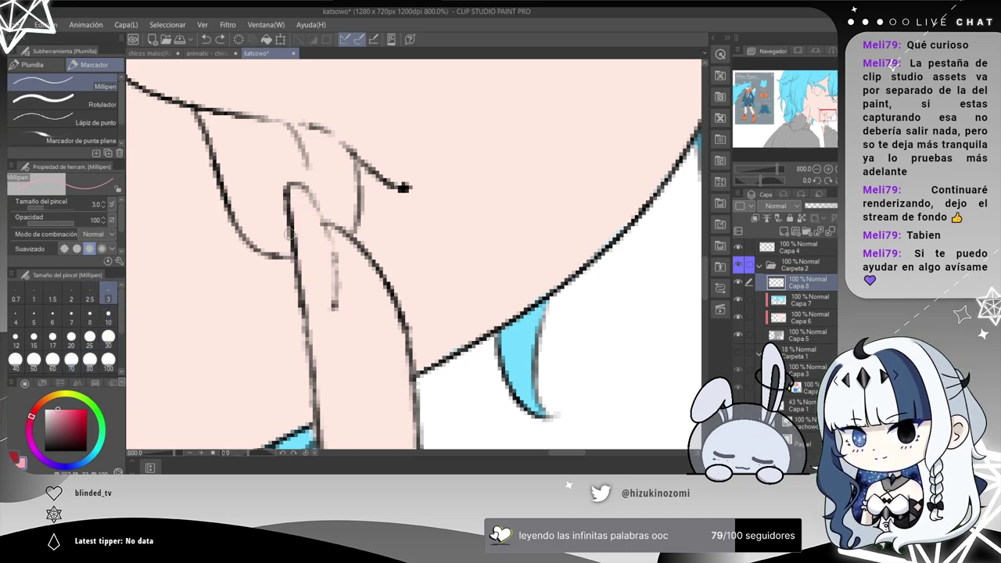
drag(303, 241, 295, 205)
click(71, 317)
mouse_move(309, 275)
mouse_down()
mouse_move(302, 202)
mouse_move(317, 271)
mouse_up()
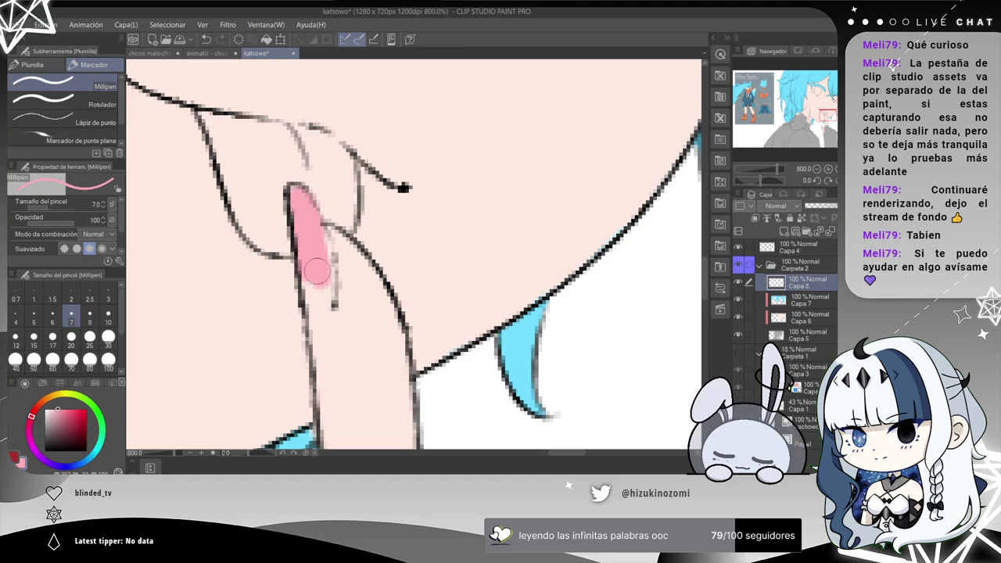
scroll(317, 270, down, 4)
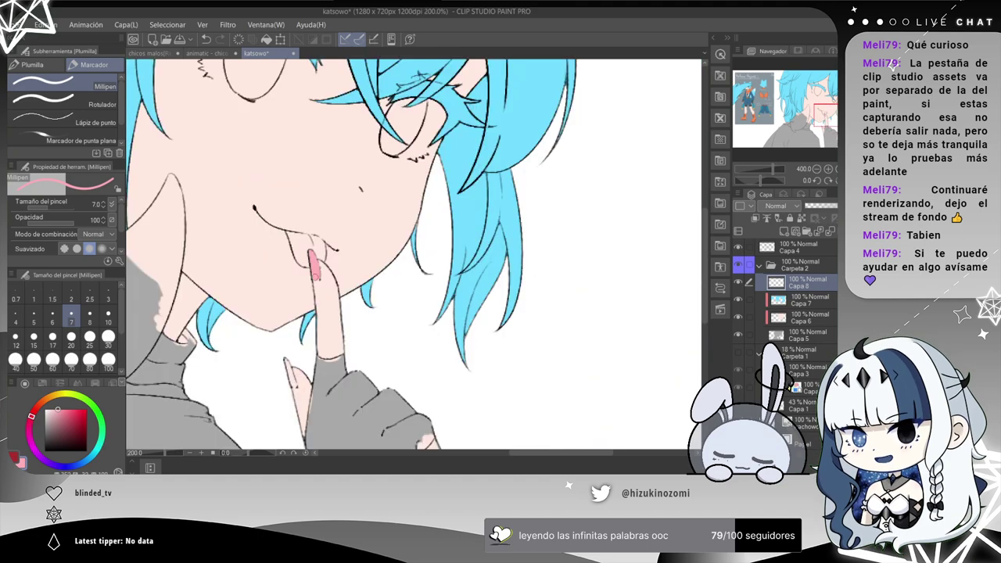
Clip the nail colour layer to the layer below and paint the thumb's long nail pink at size 7.
scroll(362, 354, up, 2)
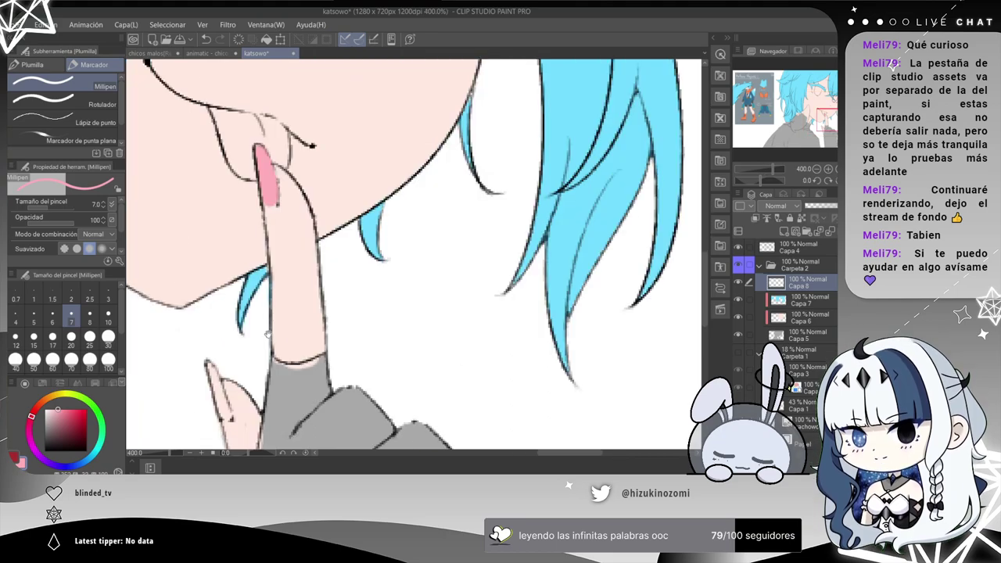
drag(269, 334, 387, 170)
scroll(352, 205, up, 2)
drag(293, 186, 313, 228)
key(ctrl+z)
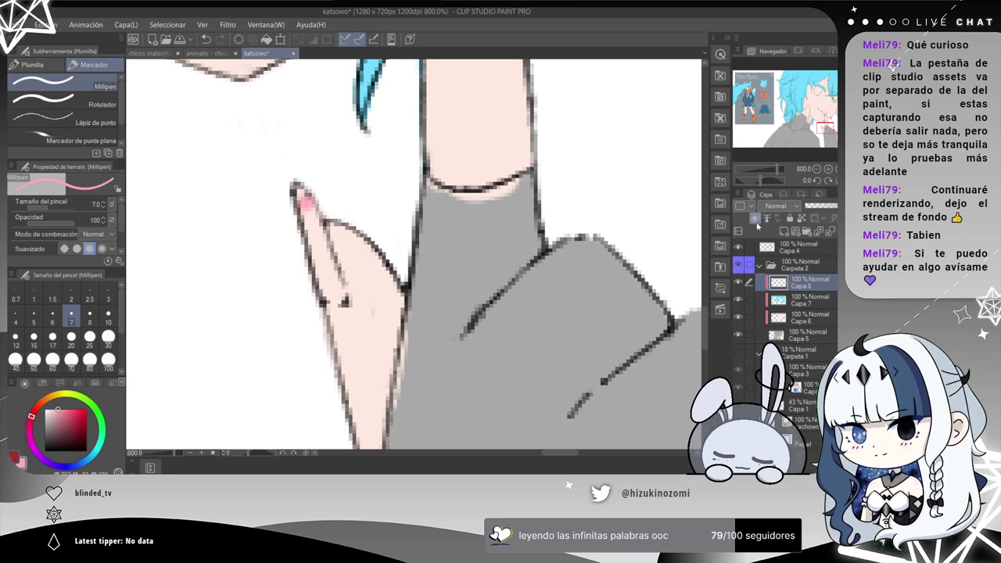
click(752, 219)
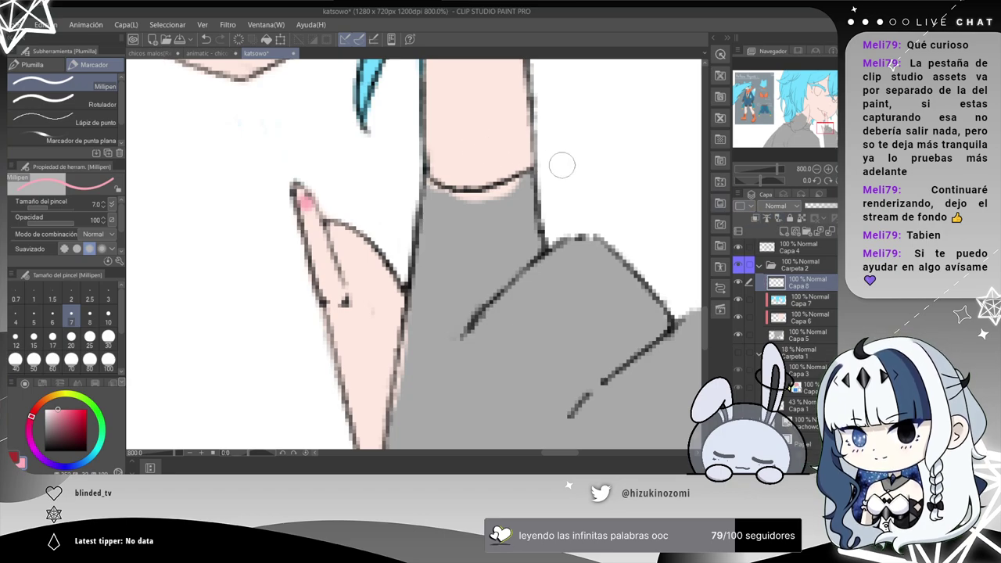
click(755, 219)
mouse_move(306, 200)
mouse_down()
mouse_move(298, 196)
mouse_move(335, 294)
mouse_up()
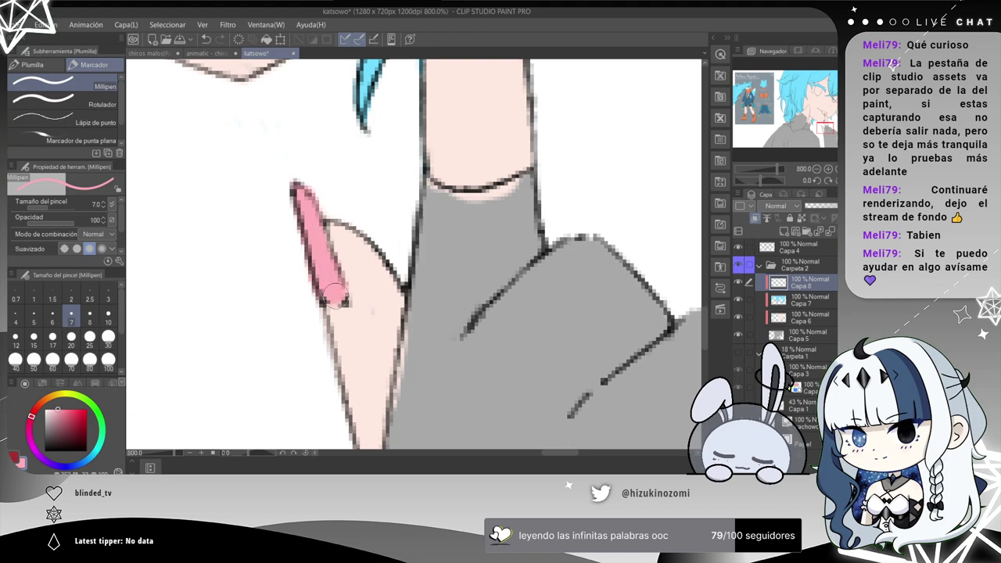
Paint the small nail tip of the folded finger at the hand's outer edge pink at size 7.
scroll(370, 346, down, 8)
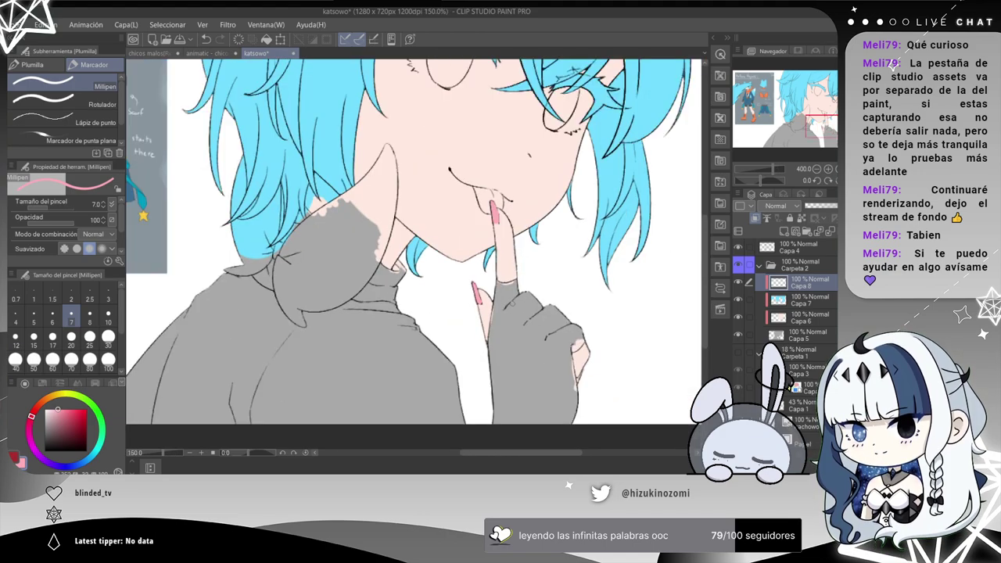
scroll(444, 146, up, 5)
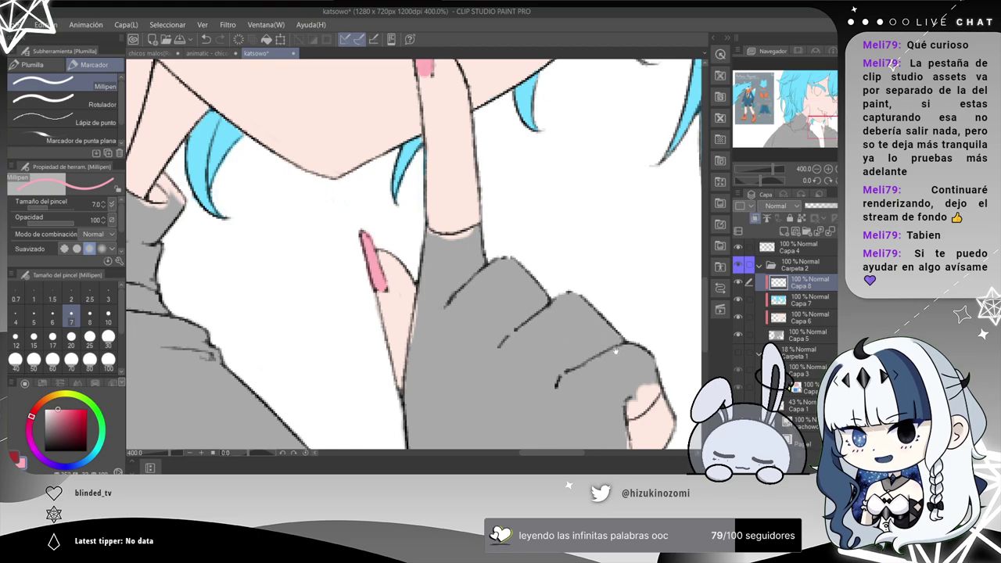
scroll(444, 146, up, 2)
scroll(444, 146, up, 6)
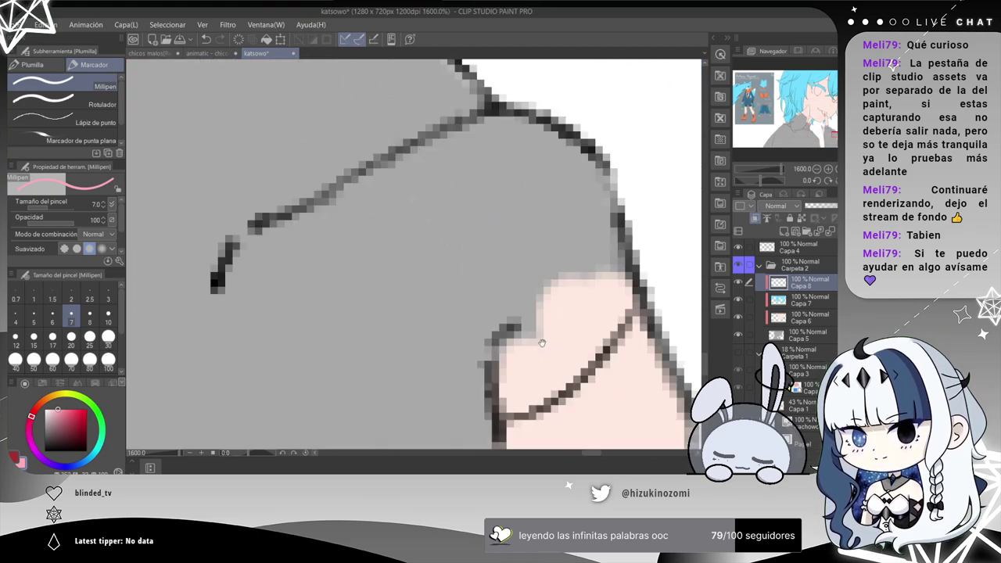
drag(447, 146, 472, 71)
mouse_move(546, 354)
mouse_down()
mouse_move(525, 224)
mouse_move(467, 293)
mouse_move(460, 284)
mouse_up()
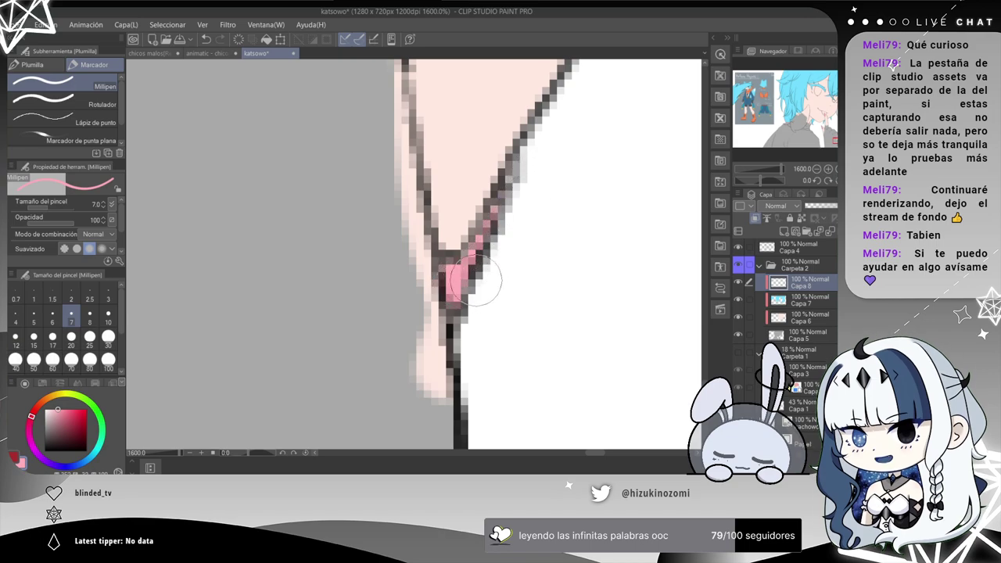
scroll(478, 270, down, 6)
scroll(478, 271, down, 6)
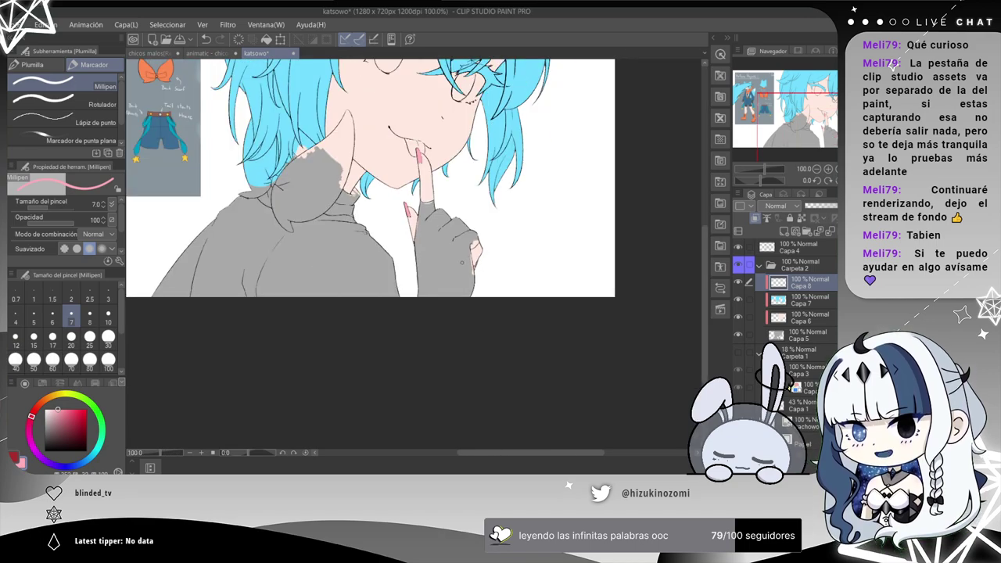
drag(381, 267, 486, 365)
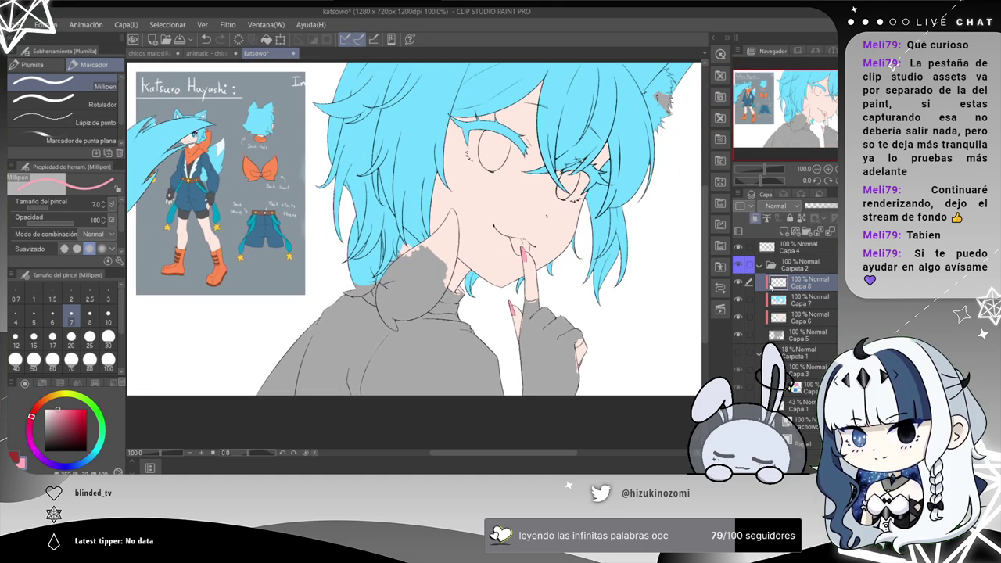
Add a new layer above the nail colour layer and choose a dark magenta-pink for the tongue.
click(784, 233)
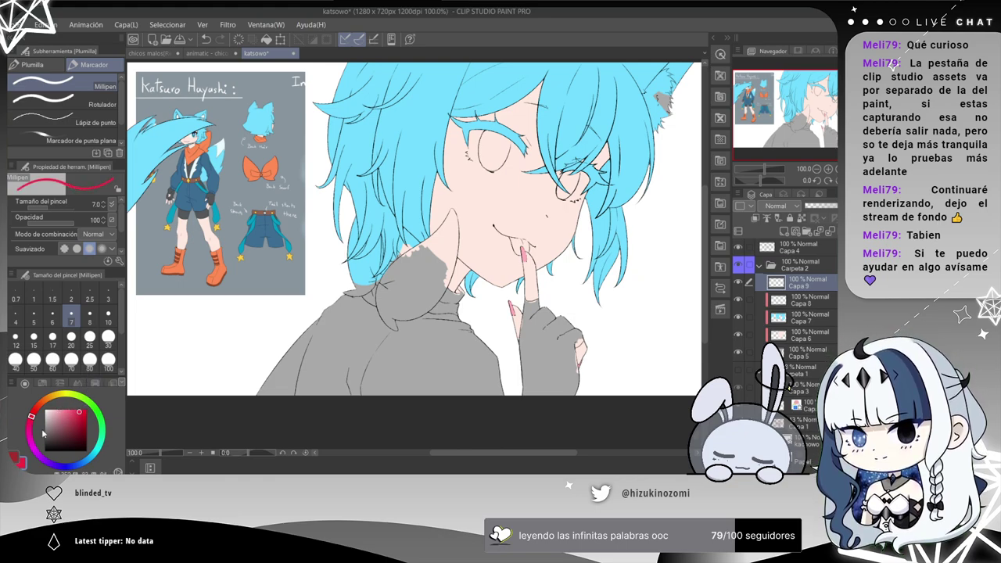
drag(36, 413, 55, 404)
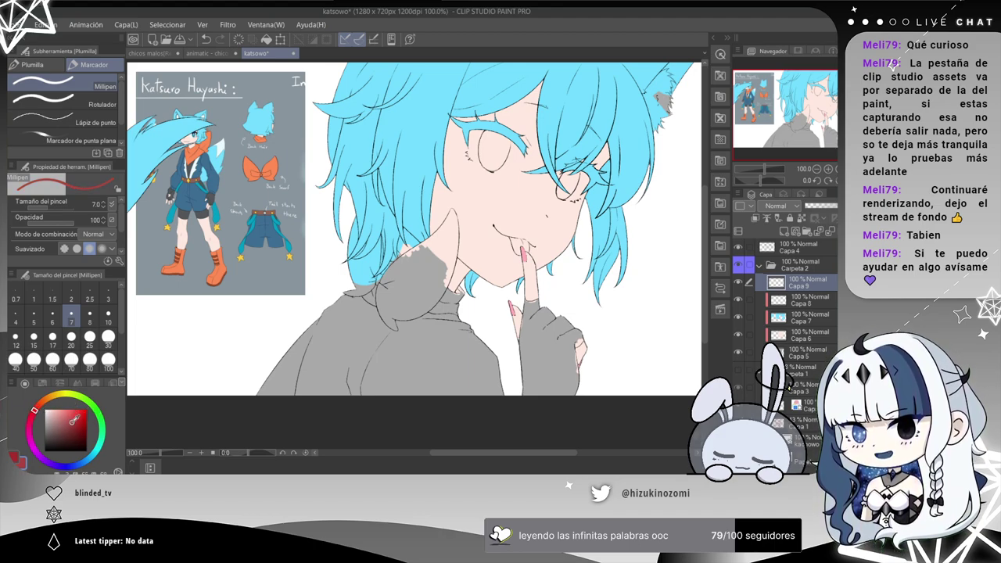
drag(79, 419, 83, 421)
key(ctrl+minus)
key(ctrl+minus)
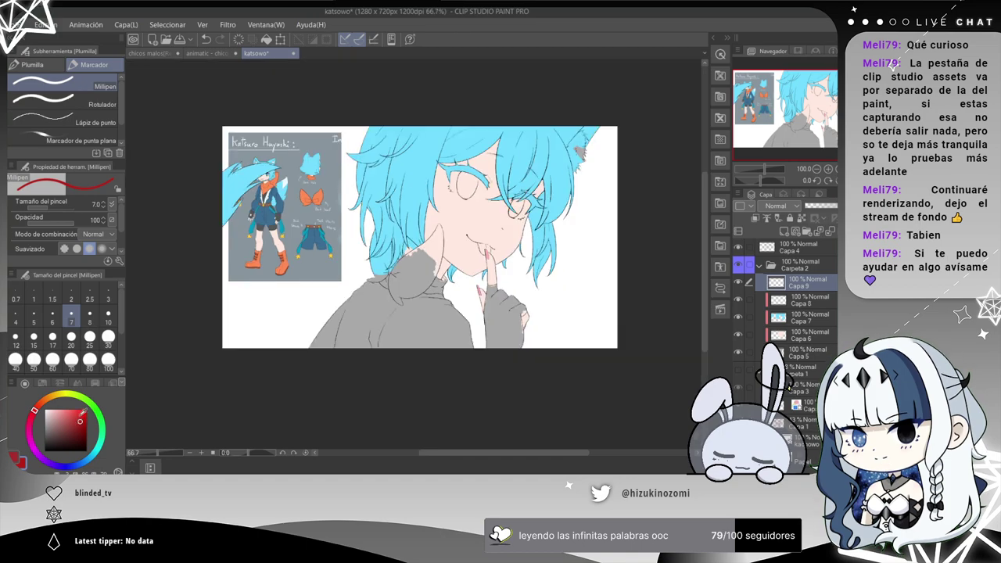
key(ctrl+plus)
key(ctrl+plus)
scroll(519, 234, up, 4)
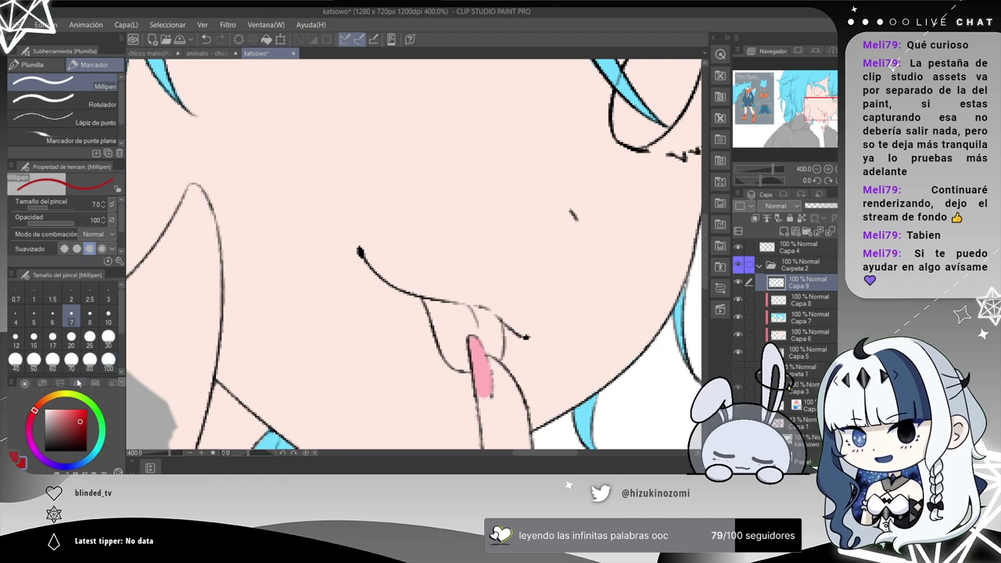
drag(30, 435, 81, 406)
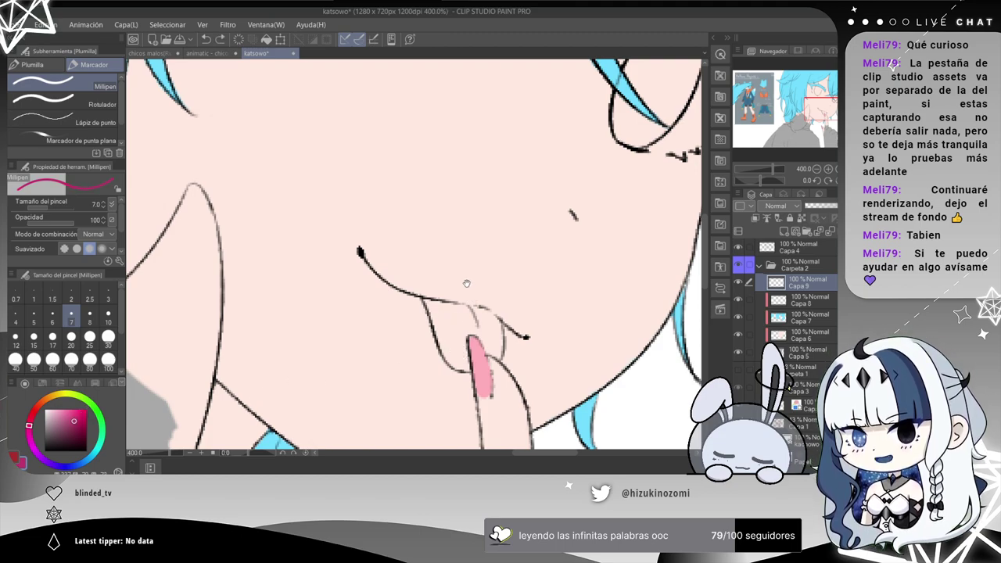
Try dark magenta-pink strokes on the tongue with the Millipen at size 7, undoing each one.
drag(470, 284, 374, 272)
scroll(376, 262, up, 1)
drag(341, 305, 333, 199)
click(71, 413)
drag(291, 264, 311, 307)
key(ctrl+z)
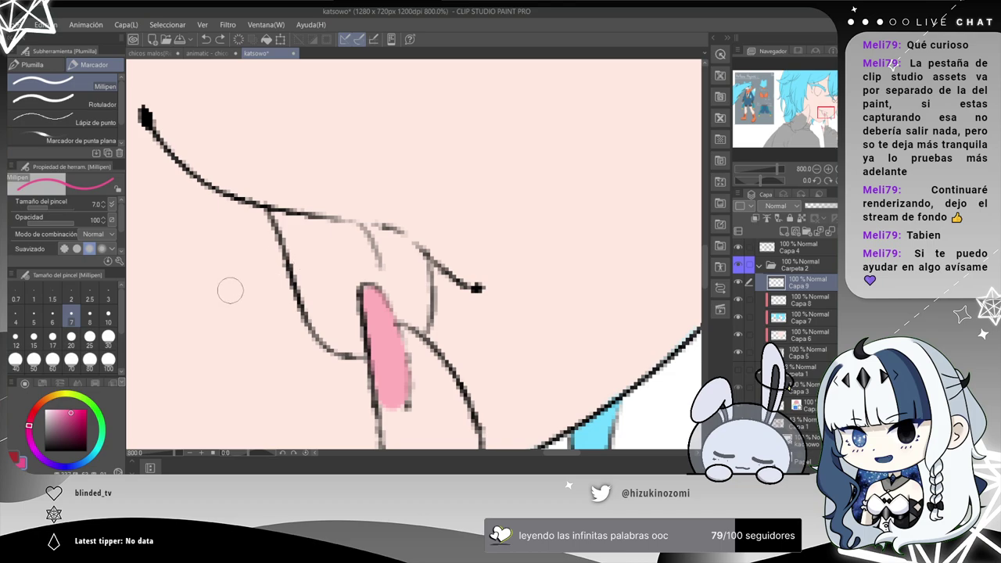
click(68, 409)
drag(327, 306, 313, 234)
key(ctrl+z)
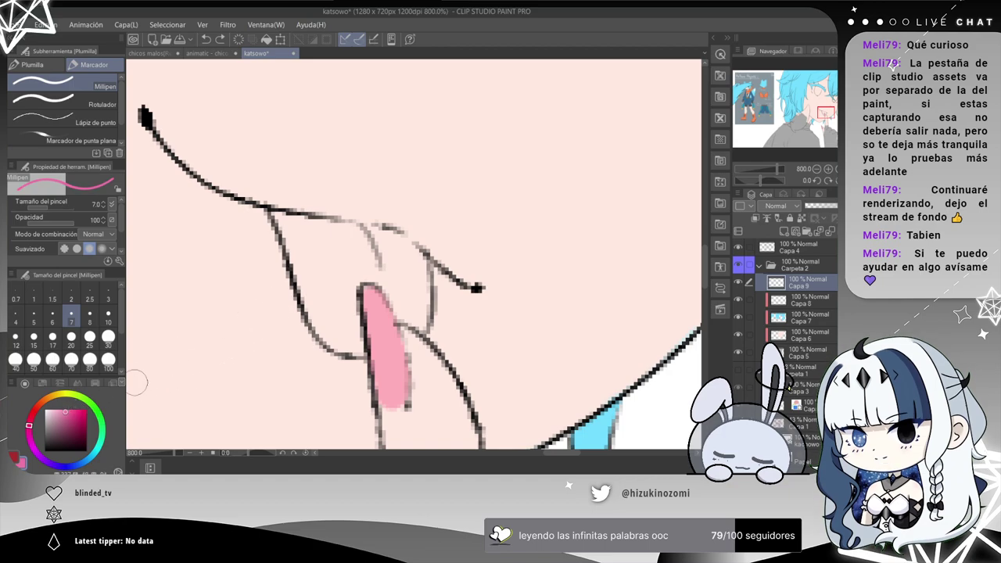
Try a few less saturated magenta-pink shades on the tongue's outer half, undoing the test strokes.
click(68, 415)
click(317, 251)
mouse_move(319, 256)
mouse_down()
mouse_move(304, 252)
mouse_move(314, 290)
mouse_up()
key(ctrl+z)
mouse_move(304, 279)
mouse_down()
mouse_move(325, 291)
mouse_move(322, 329)
mouse_up()
key(ctrl+z)
click(65, 412)
mouse_move(303, 252)
mouse_down()
mouse_move(329, 300)
mouse_move(322, 311)
mouse_move(304, 264)
mouse_move(321, 320)
mouse_move(343, 340)
mouse_move(341, 310)
mouse_move(354, 347)
mouse_move(342, 289)
mouse_move(310, 276)
mouse_up()
key(ctrl+z)
key(ctrl+z)
key(ctrl+z)
key(ctrl+z)
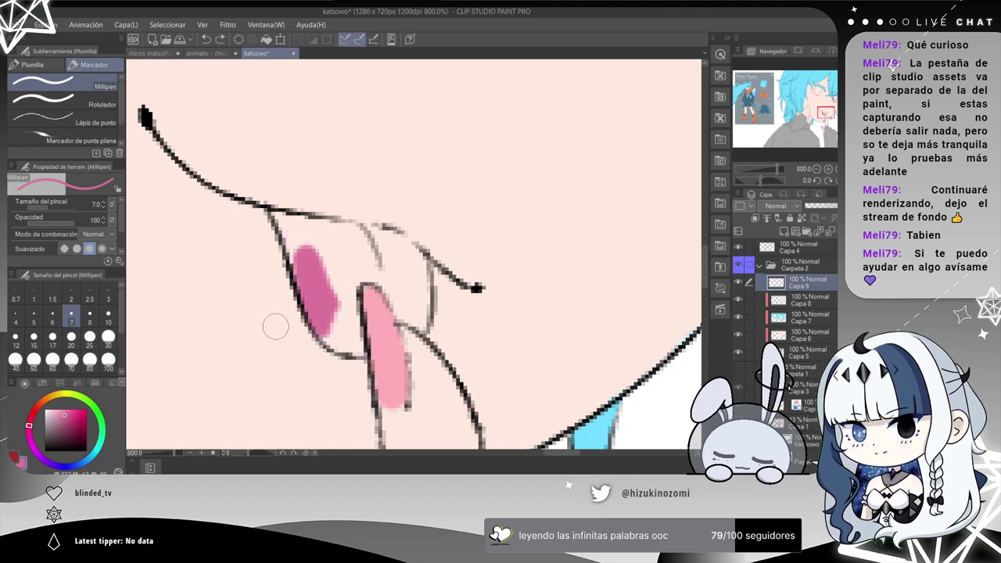
key(ctrl+z)
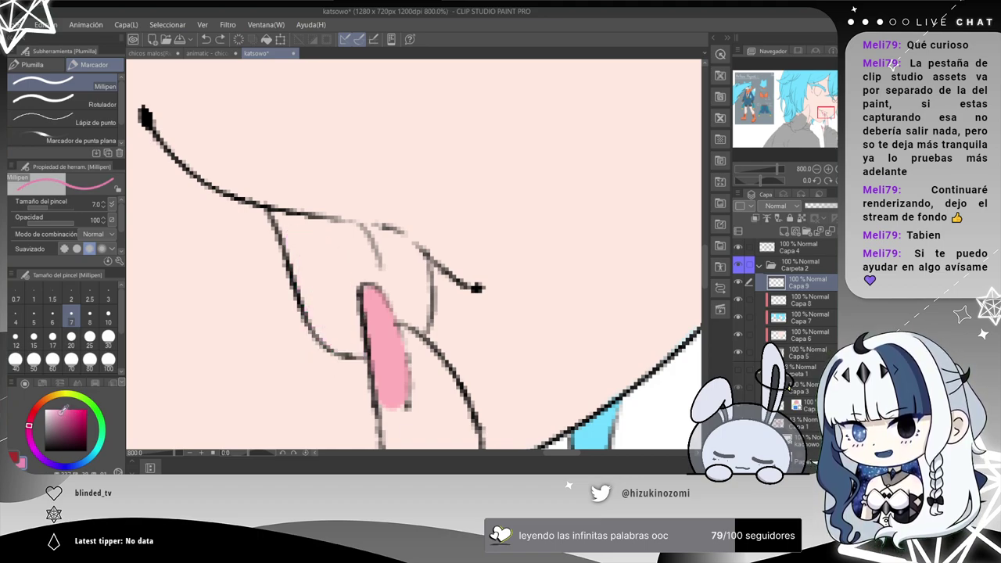
Try painting the tongue in bright pink and then in warmer, softer pinks, undoing the unwanted strokes.
mouse_move(325, 236)
mouse_down()
mouse_move(313, 313)
mouse_move(301, 281)
mouse_move(329, 324)
mouse_up()
click(65, 413)
mouse_move(301, 255)
mouse_down()
mouse_move(348, 345)
mouse_move(344, 301)
mouse_move(354, 344)
mouse_move(344, 348)
mouse_up()
key(alt+Tab)
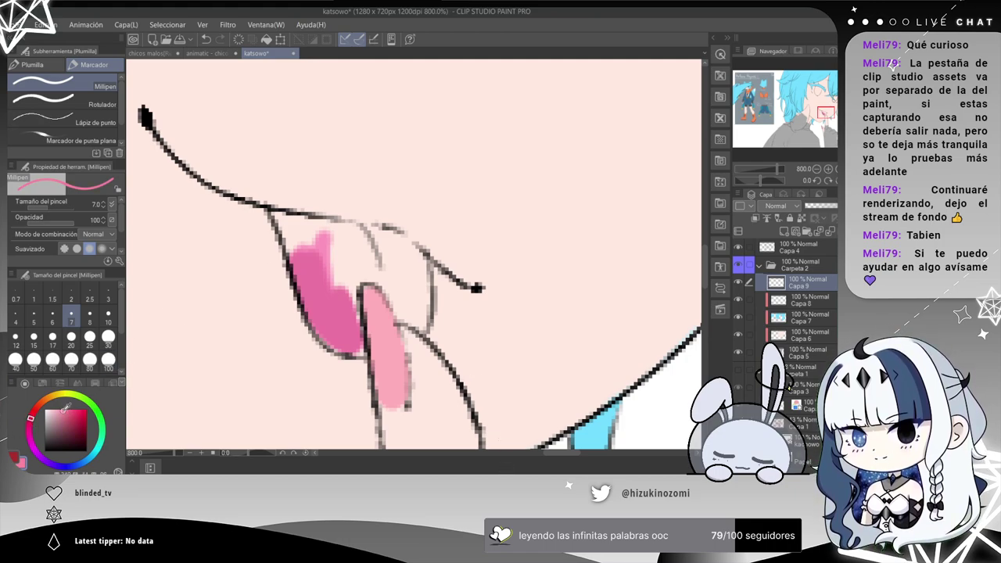
mouse_move(327, 259)
mouse_down()
mouse_move(335, 274)
mouse_move(313, 293)
mouse_move(307, 266)
mouse_move(336, 337)
mouse_up()
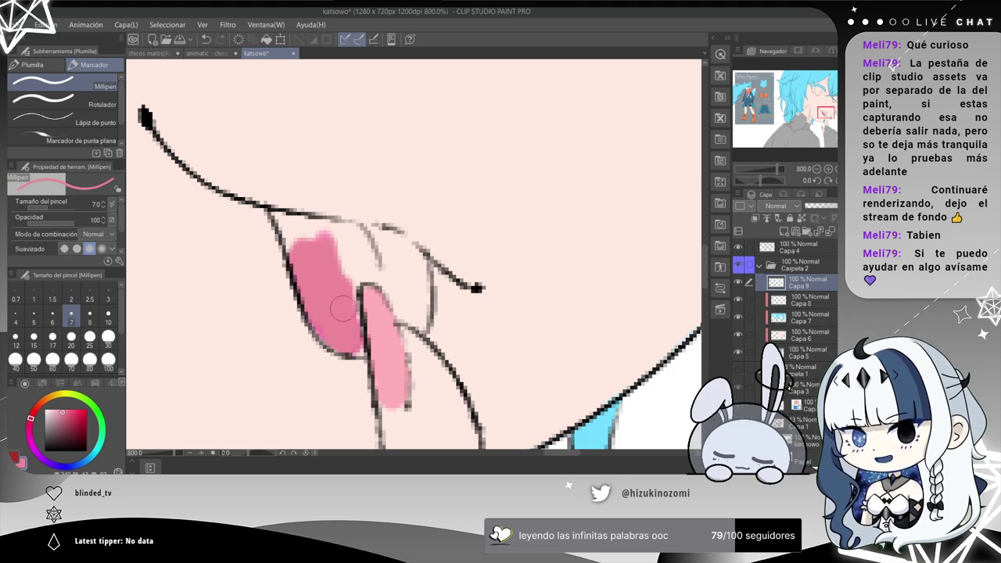
key(ctrl+z)
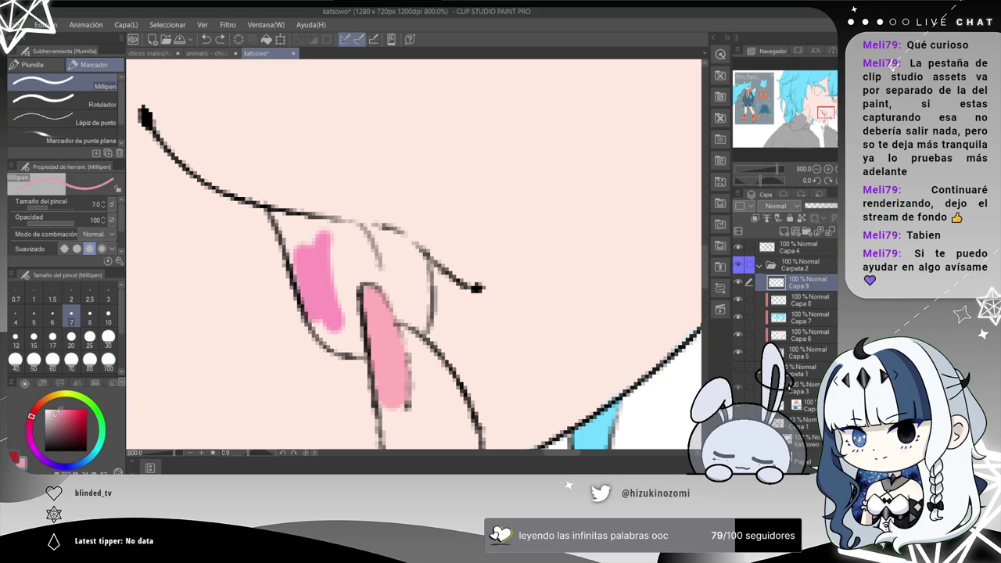
mouse_move(319, 248)
mouse_down()
mouse_move(330, 329)
mouse_move(316, 300)
mouse_move(335, 334)
mouse_move(342, 308)
mouse_move(352, 341)
mouse_move(322, 320)
mouse_move(349, 343)
mouse_move(346, 300)
mouse_move(356, 343)
mouse_move(298, 239)
mouse_move(391, 278)
mouse_up()
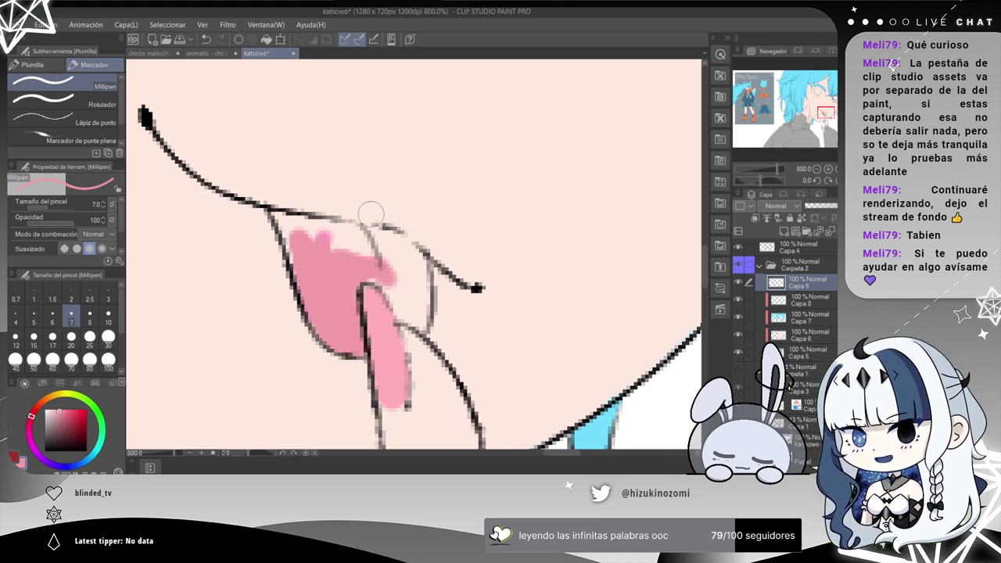
key(ctrl+z)
key(ctrl+z)
Fill the whole tongue around the fingernail with a muted rose pink up to its outline.
mouse_move(339, 333)
mouse_down()
mouse_move(349, 328)
mouse_move(330, 307)
mouse_up()
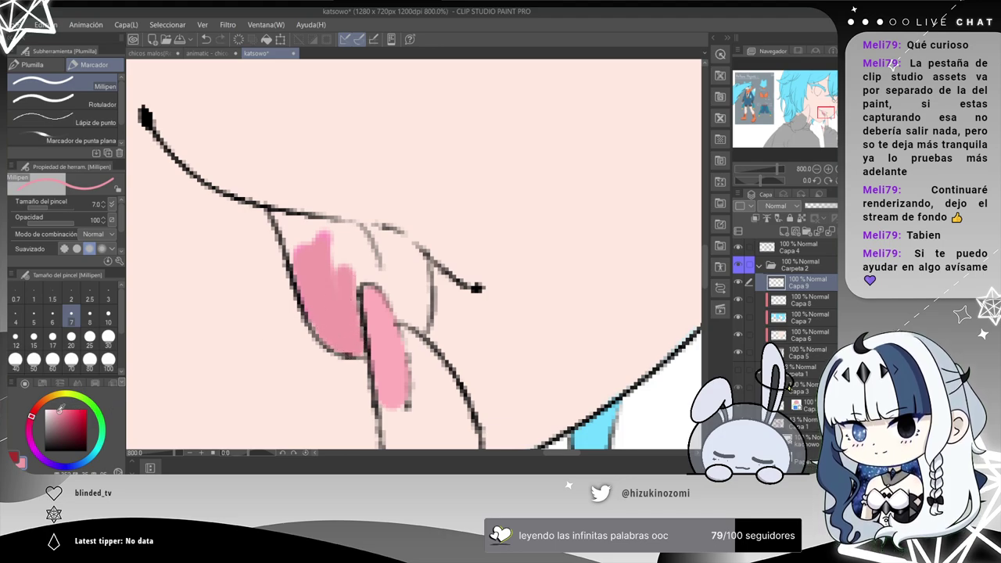
click(61, 415)
mouse_move(311, 268)
mouse_down()
mouse_move(330, 328)
mouse_move(348, 344)
mouse_move(344, 278)
mouse_move(312, 289)
mouse_move(328, 267)
mouse_move(367, 270)
mouse_move(348, 246)
mouse_move(293, 235)
mouse_move(305, 261)
mouse_move(286, 230)
mouse_move(306, 246)
mouse_move(313, 235)
mouse_move(301, 229)
mouse_move(391, 235)
mouse_move(380, 270)
mouse_move(346, 249)
mouse_move(395, 248)
mouse_move(417, 265)
mouse_move(391, 294)
mouse_move(422, 321)
mouse_move(419, 274)
mouse_move(418, 286)
mouse_move(428, 268)
mouse_up()
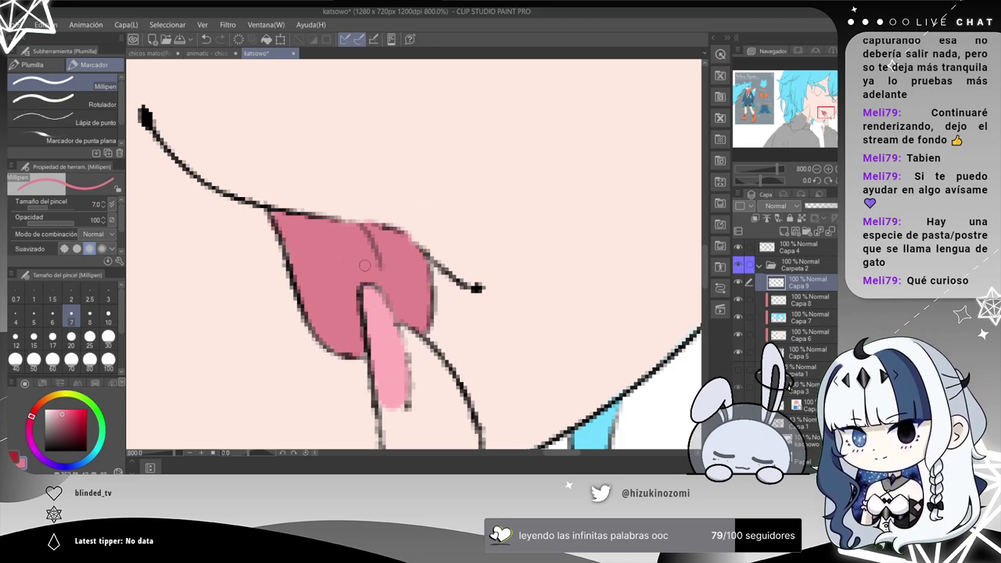
scroll(409, 277, down, 2)
scroll(395, 271, up, 2)
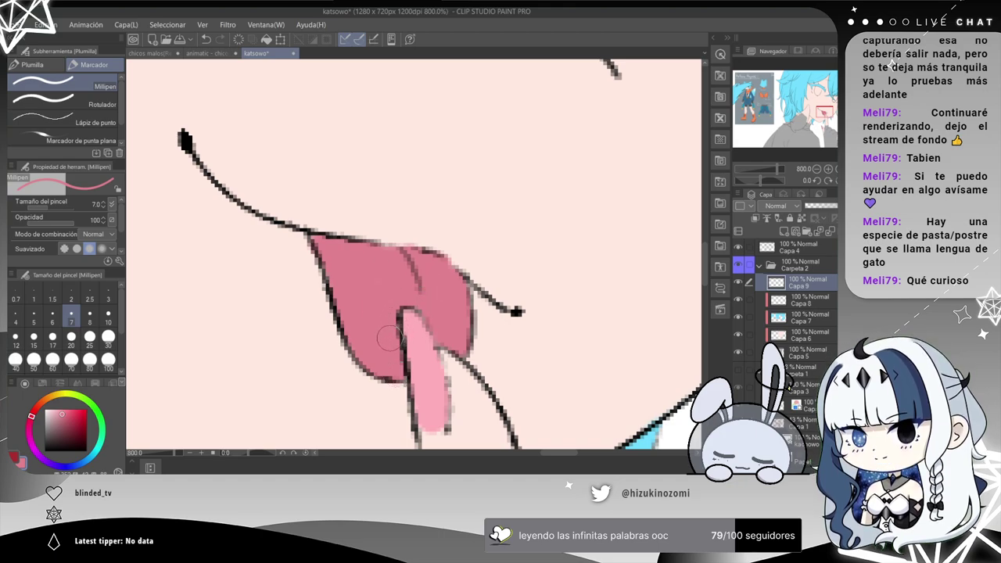
scroll(385, 357, down, 5)
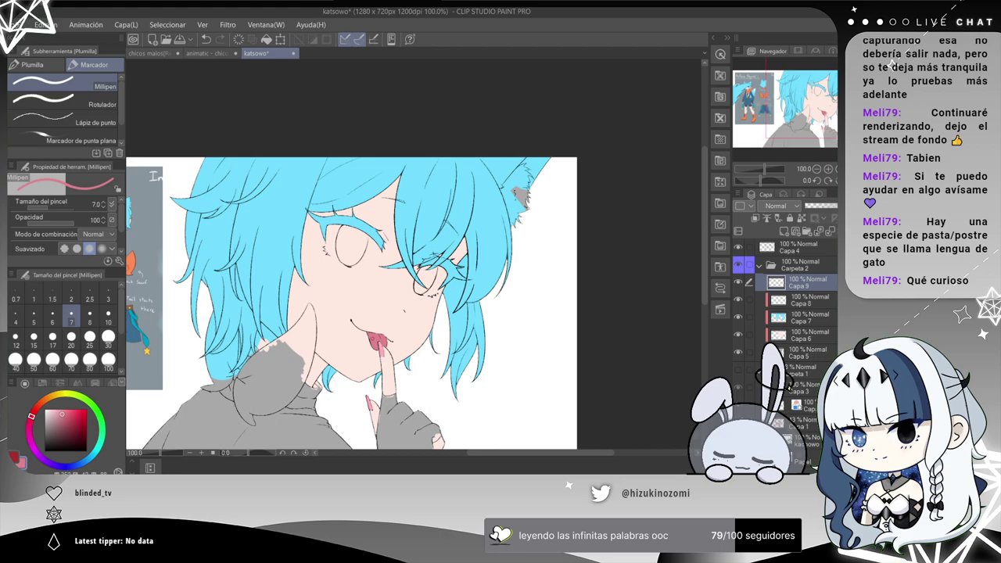
drag(320, 217, 388, 189)
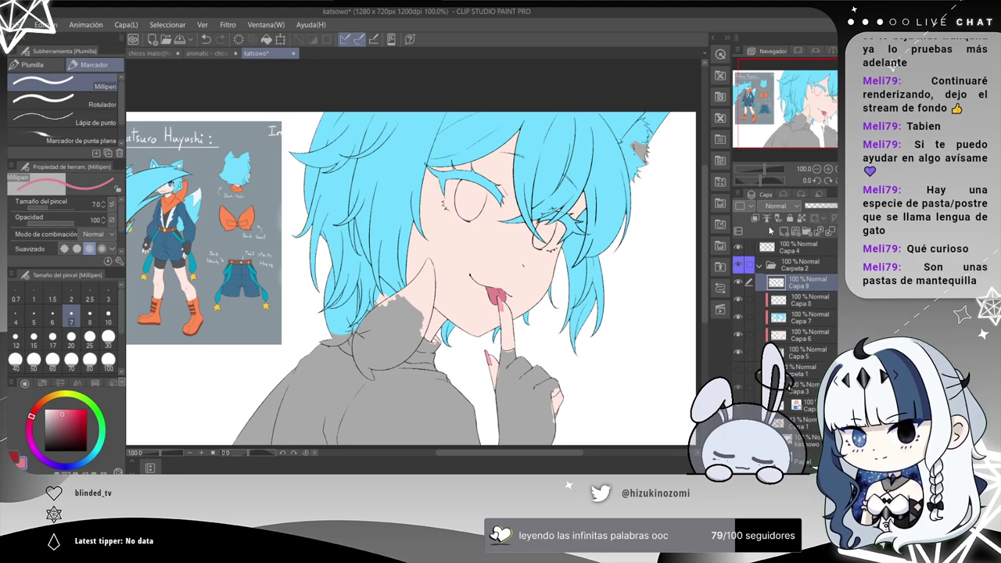
Add a new clipped layer above the tongue layer and sample the near-white of the reference character's tail tip.
click(786, 232)
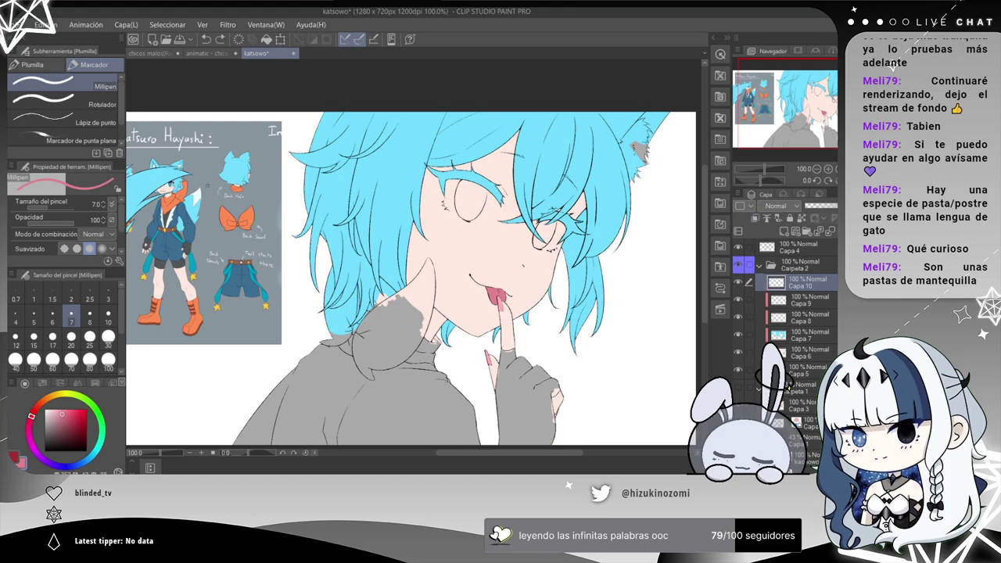
scroll(213, 191, up, 2)
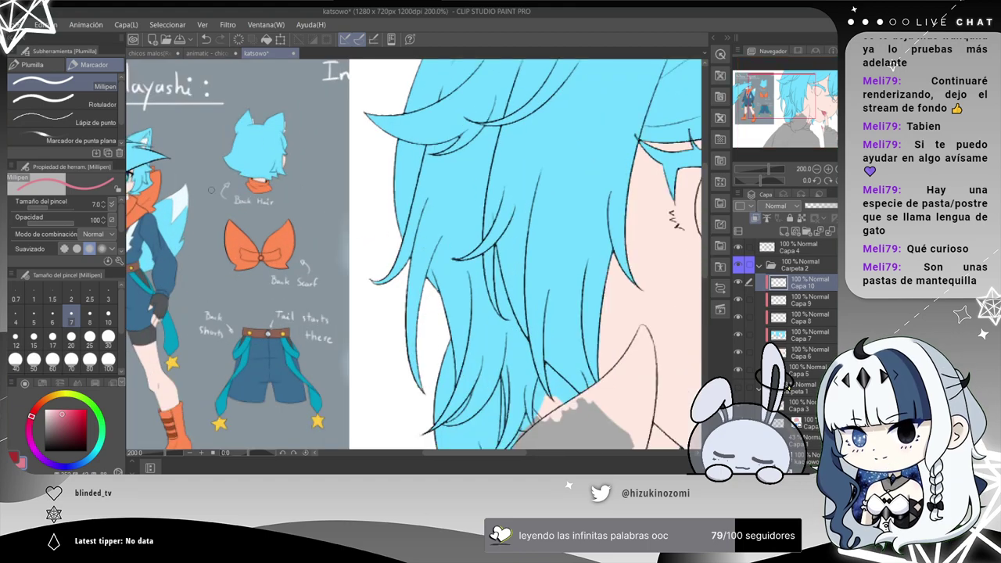
drag(247, 173, 183, 198)
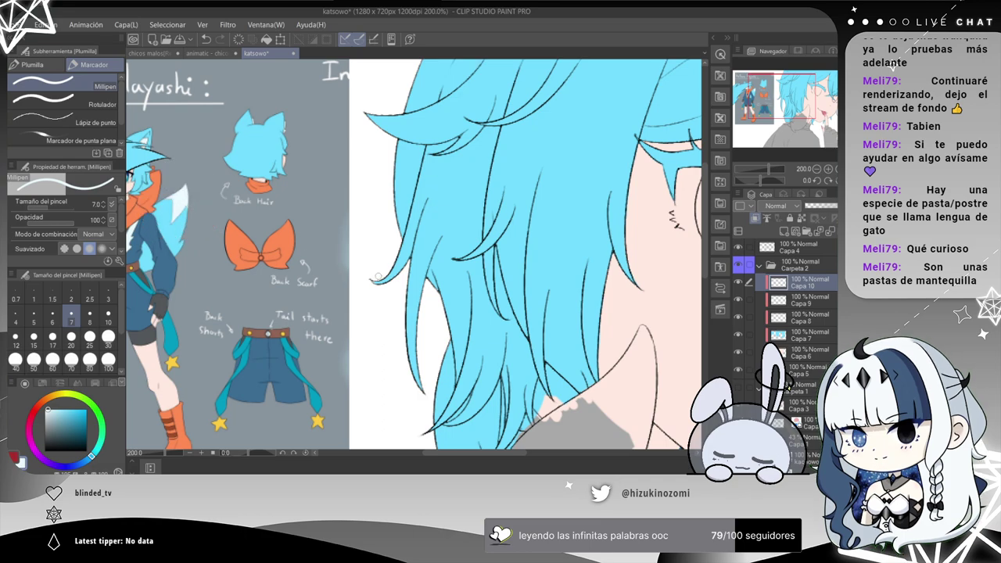
scroll(378, 277, down, 1)
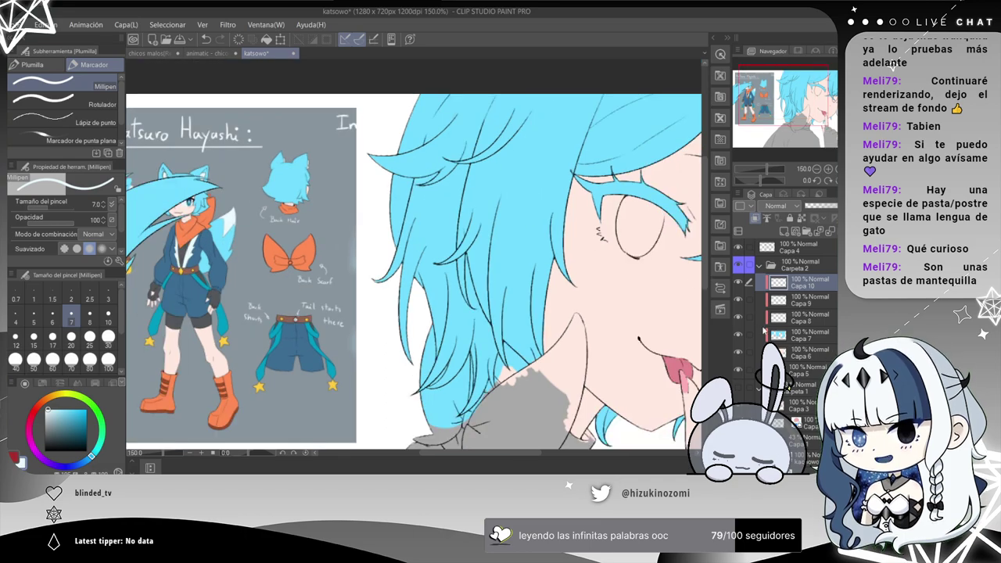
Hide the white paper layer so the illustration sits on a transparent background.
click(739, 470)
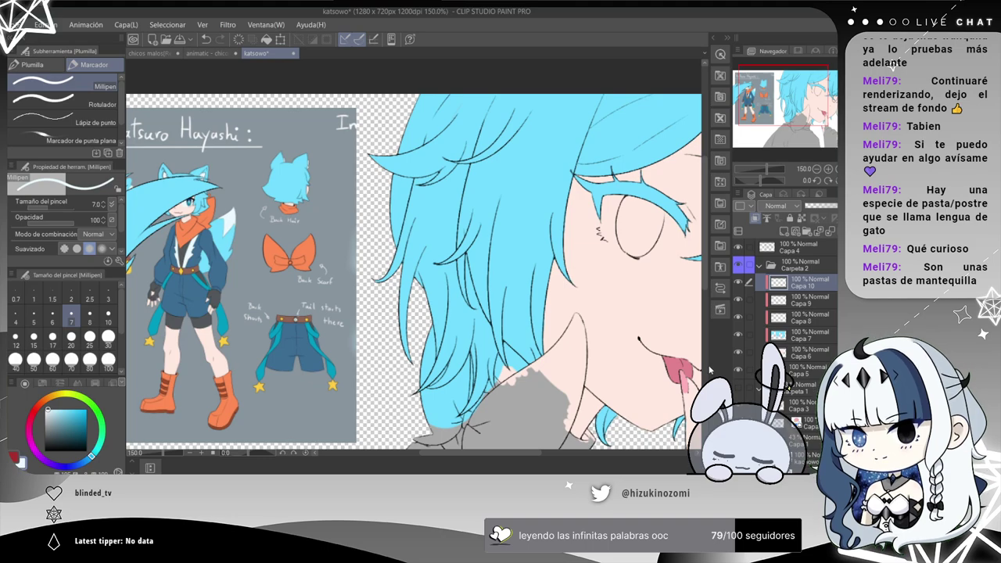
key(ctrl+minus)
mouse_move(535, 266)
mouse_down()
mouse_move(342, 255)
mouse_move(291, 223)
mouse_move(291, 235)
mouse_move(229, 266)
mouse_move(184, 272)
mouse_up()
scroll(309, 242, down, 1)
key(ctrl+plus)
key(ctrl+plus)
key(ctrl+plus)
key(ctrl+plus)
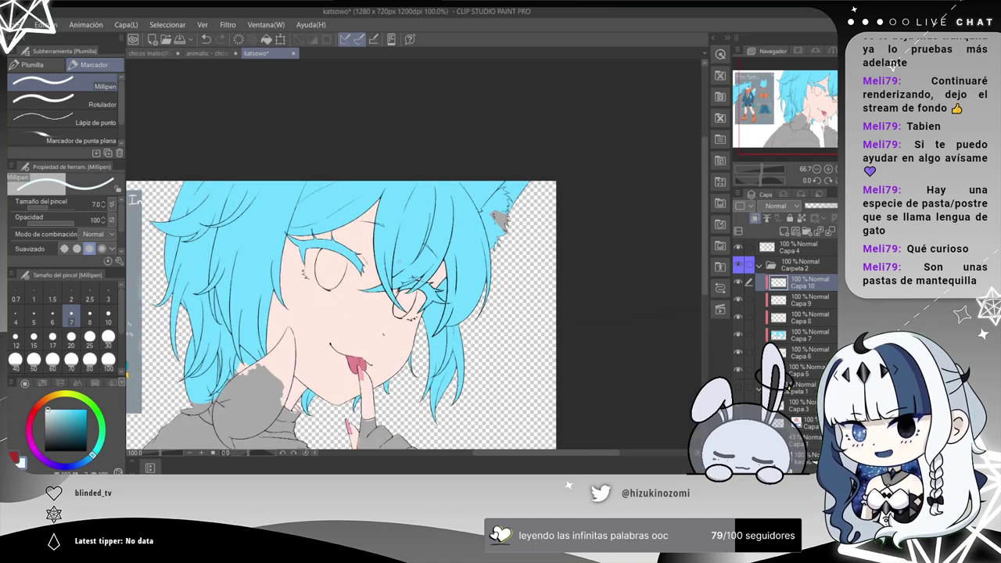
key(ctrl+minus)
Paint the inside of the animal ear near-white with the Millipen at size 10, covering the grey patch.
click(108, 316)
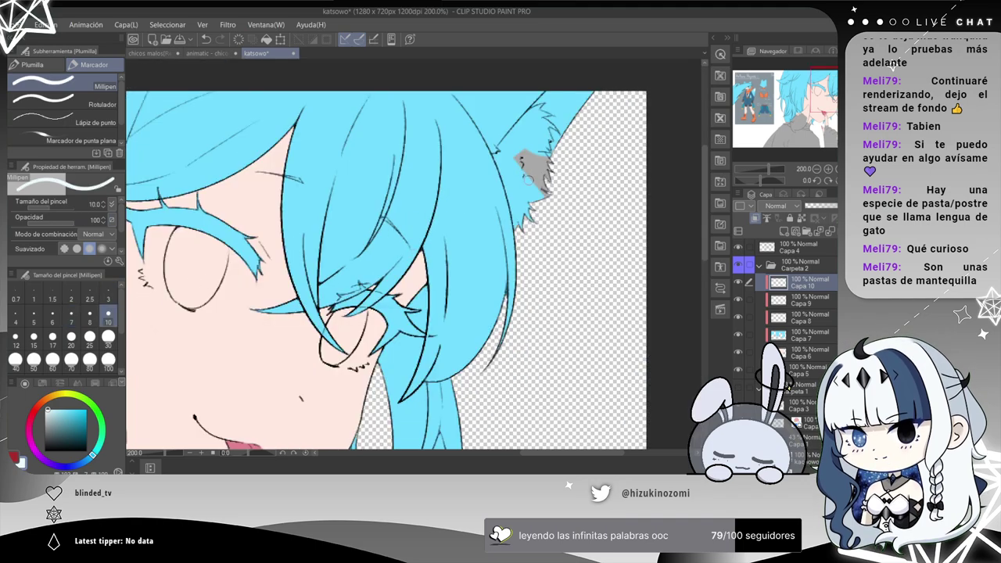
mouse_move(562, 150)
mouse_down()
mouse_move(459, 264)
mouse_move(462, 254)
mouse_move(462, 341)
mouse_move(482, 339)
mouse_move(489, 321)
mouse_move(512, 337)
mouse_up()
scroll(460, 243, up, 2)
mouse_move(454, 291)
mouse_down()
mouse_move(440, 313)
mouse_move(515, 306)
mouse_move(567, 266)
mouse_move(519, 288)
mouse_move(584, 271)
mouse_move(597, 193)
mouse_move(543, 152)
mouse_up()
drag(407, 234, 406, 188)
mouse_move(390, 142)
mouse_down()
mouse_move(403, 174)
mouse_move(386, 126)
mouse_move(421, 162)
mouse_move(429, 258)
mouse_up()
mouse_move(406, 229)
mouse_down()
mouse_move(415, 251)
mouse_move(405, 250)
mouse_move(442, 204)
mouse_move(411, 201)
mouse_move(458, 163)
mouse_move(487, 180)
mouse_move(500, 212)
mouse_up()
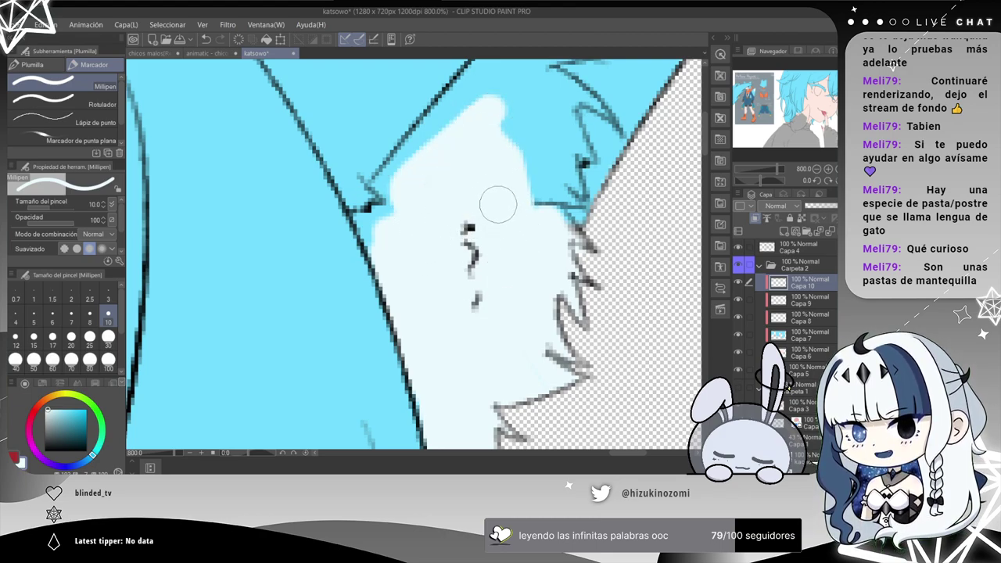
mouse_move(481, 146)
mouse_down()
mouse_move(445, 192)
mouse_move(403, 285)
mouse_up()
mouse_move(431, 237)
mouse_down()
mouse_move(391, 282)
mouse_move(431, 286)
mouse_move(462, 321)
mouse_move(453, 279)
mouse_move(461, 219)
mouse_move(409, 232)
mouse_move(364, 276)
mouse_up()
Extend the near-white ear fill to the straight inner outline with the Millipen at size 3.
click(108, 298)
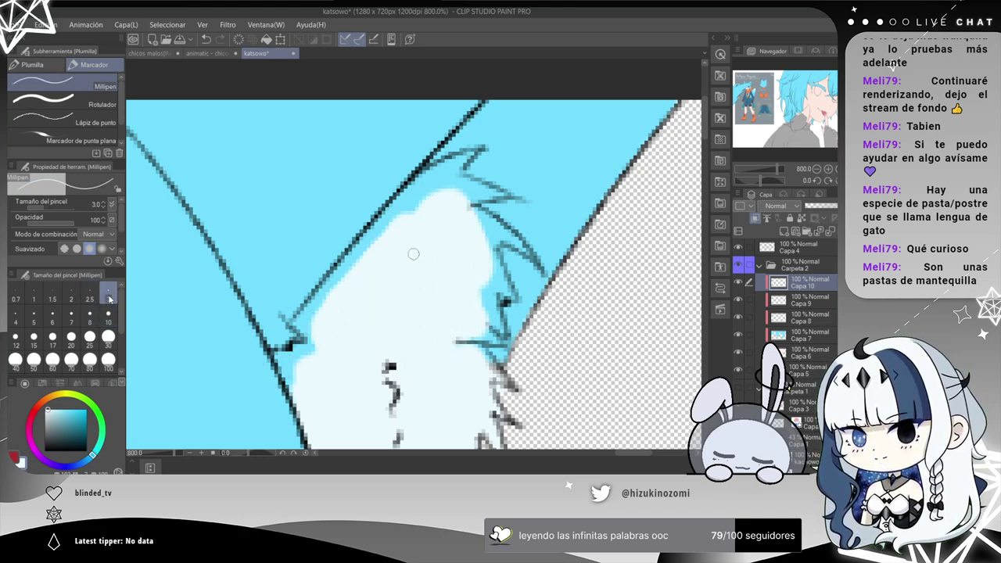
mouse_move(287, 364)
mouse_down()
mouse_move(278, 359)
mouse_move(323, 348)
mouse_move(305, 332)
mouse_up()
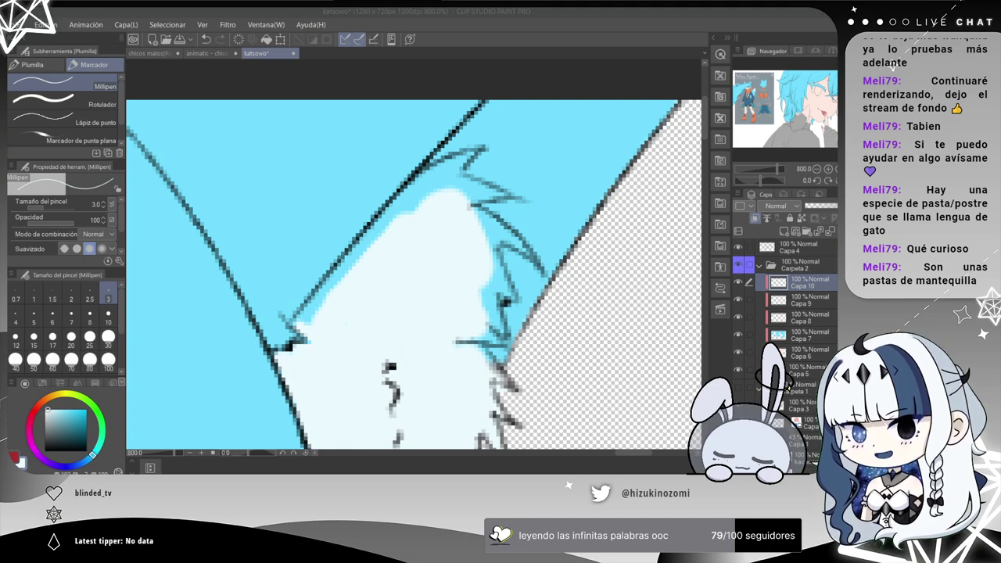
mouse_move(306, 330)
mouse_down()
mouse_move(379, 244)
mouse_move(415, 193)
mouse_move(363, 237)
mouse_move(393, 216)
mouse_up()
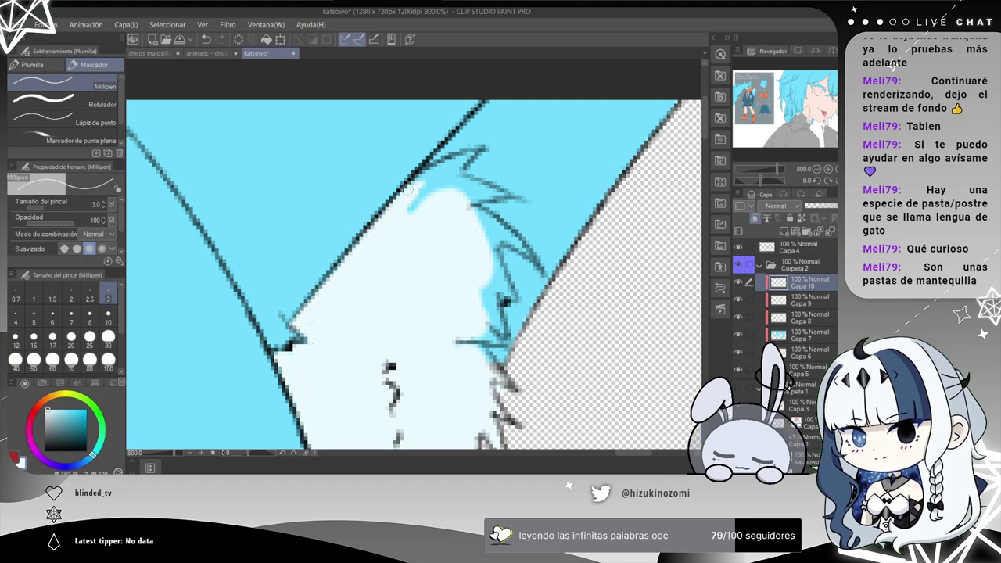
Fill the jagged fur tufts along the ear's upper and outer edge near-white at size 3.
scroll(488, 209, up, 2)
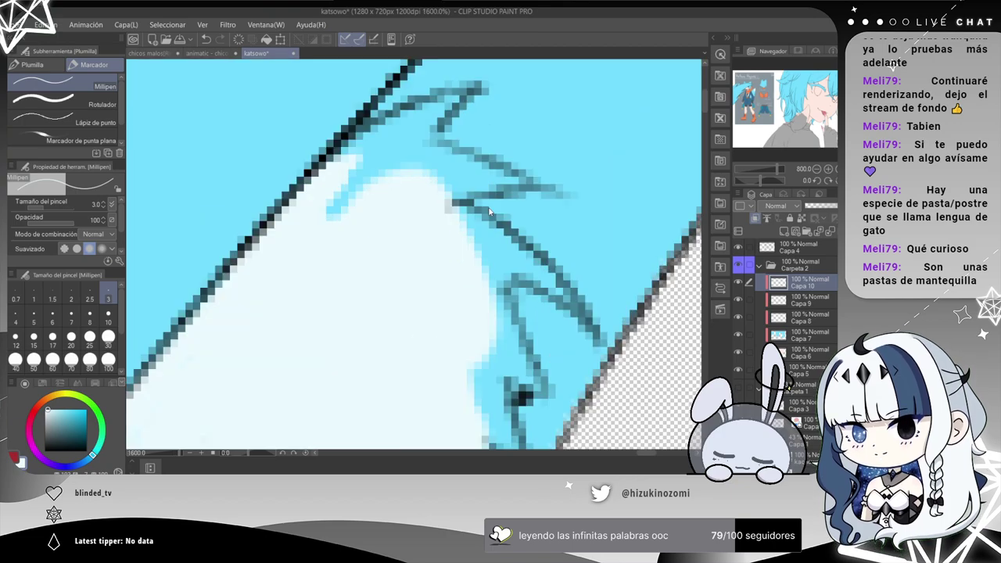
mouse_move(352, 156)
mouse_down()
mouse_move(401, 133)
mouse_move(342, 156)
mouse_move(458, 97)
mouse_move(352, 160)
mouse_up()
drag(418, 145, 314, 231)
mouse_move(383, 192)
mouse_down()
mouse_move(433, 182)
mouse_move(426, 138)
mouse_move(449, 167)
mouse_move(528, 180)
mouse_move(445, 183)
mouse_move(445, 156)
mouse_move(401, 146)
mouse_move(434, 123)
mouse_move(396, 117)
mouse_move(418, 178)
mouse_move(453, 189)
mouse_move(493, 180)
mouse_up()
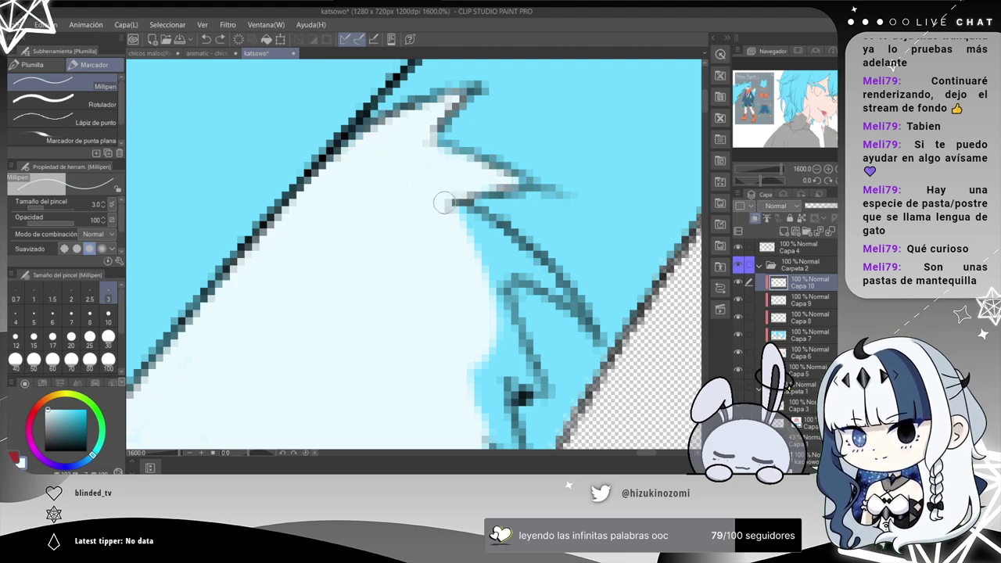
mouse_move(467, 225)
mouse_down()
mouse_move(492, 233)
mouse_move(478, 219)
mouse_up()
mouse_move(456, 224)
mouse_down()
mouse_move(382, 137)
mouse_move(410, 141)
mouse_move(474, 200)
mouse_move(422, 158)
mouse_move(413, 165)
mouse_move(432, 172)
mouse_move(410, 171)
mouse_move(421, 179)
mouse_move(421, 209)
mouse_move(417, 185)
mouse_move(431, 179)
mouse_move(432, 257)
mouse_move(427, 241)
mouse_move(410, 246)
mouse_move(409, 223)
mouse_move(394, 249)
mouse_move(424, 292)
mouse_move(412, 321)
mouse_move(424, 360)
mouse_move(402, 387)
mouse_move(386, 382)
mouse_move(420, 369)
mouse_move(440, 390)
mouse_move(442, 374)
mouse_move(364, 374)
mouse_move(402, 423)
mouse_up()
scroll(402, 422, down, 4)
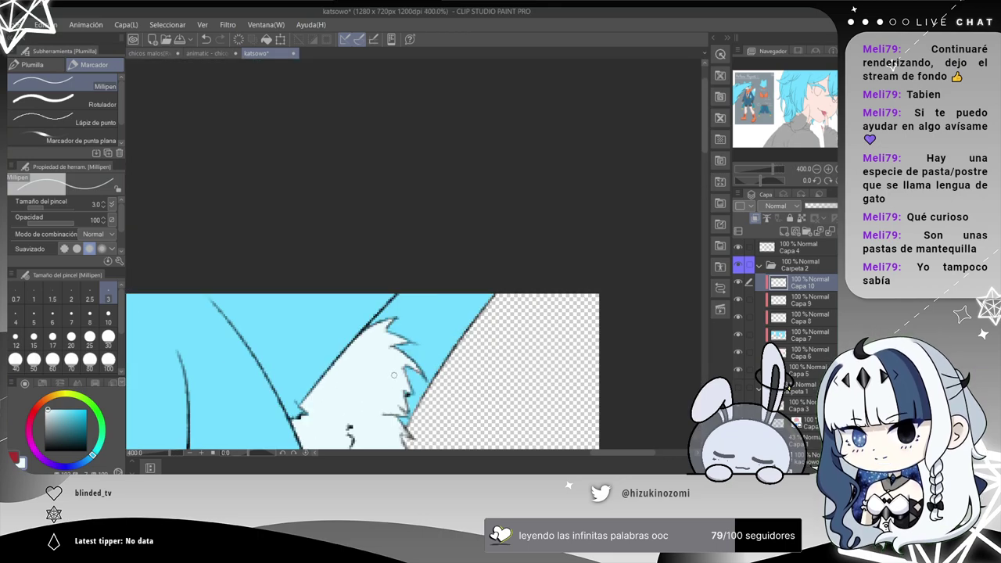
scroll(395, 374, down, 1)
drag(347, 356, 465, 136)
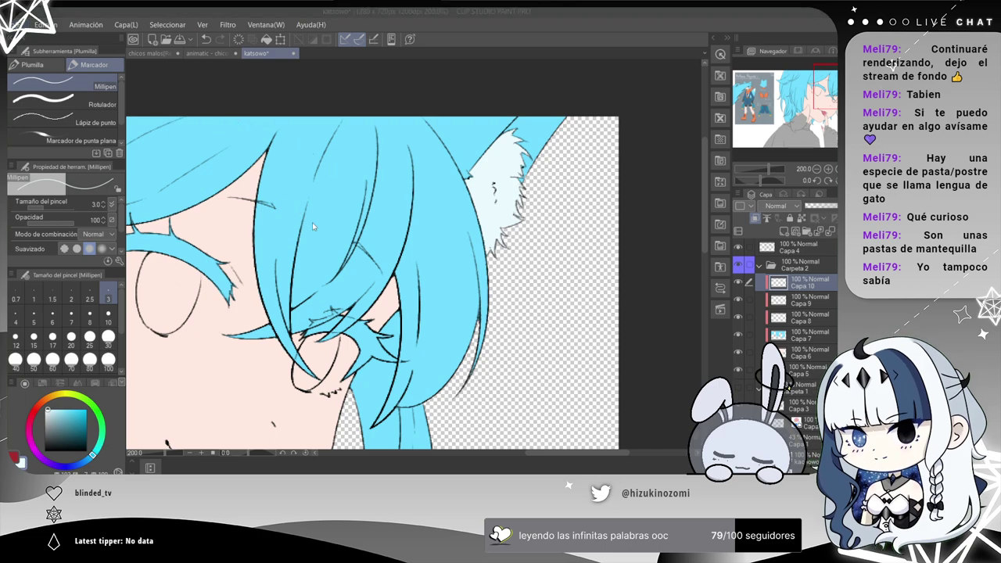
Paste the copied image of the red, orange, white, pink and purple striped flag as a new layer.
key(ctrl+v)
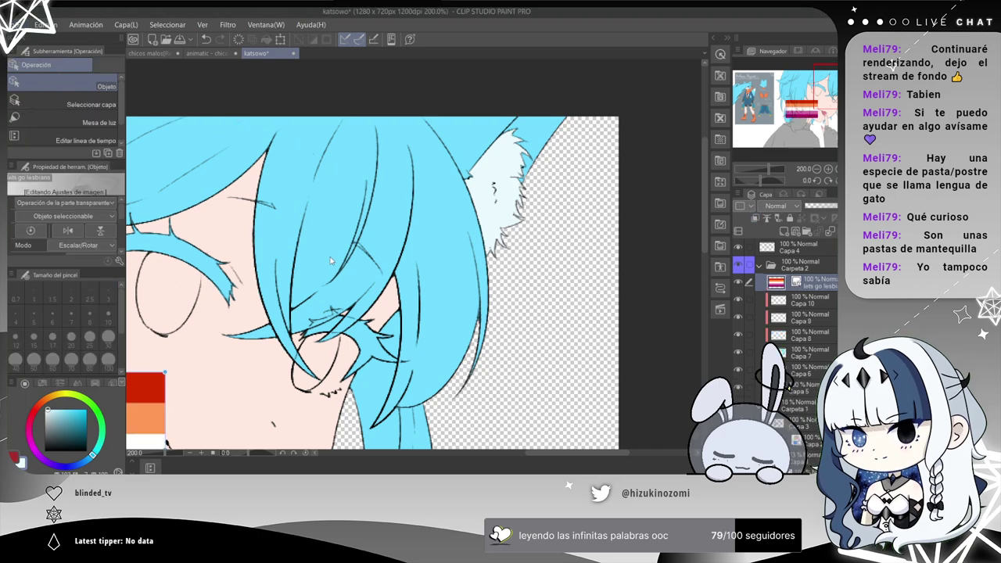
scroll(331, 258, down, 2)
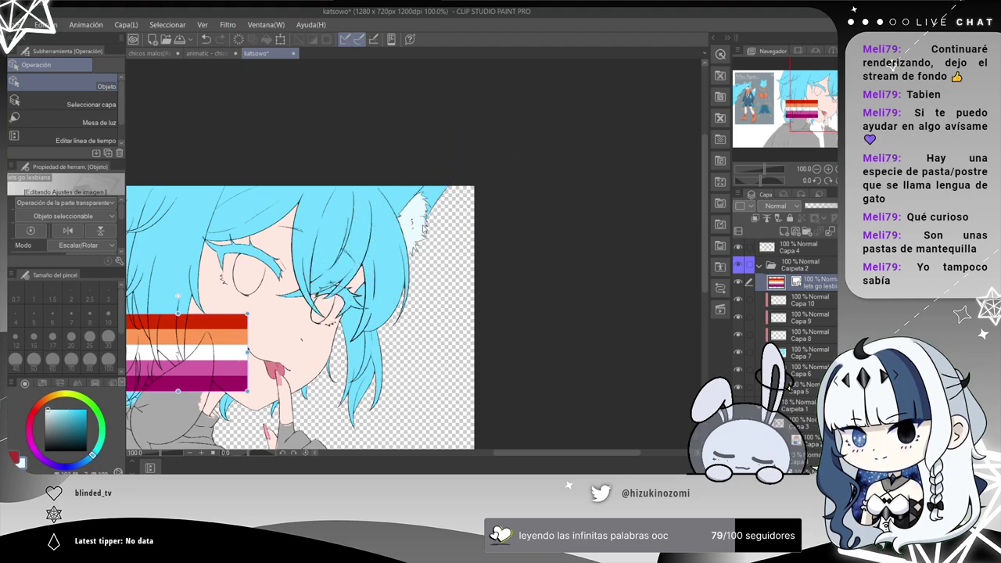
Enlarge the pasted striped flag image until it covers the whole canvas, keeping its layer selected.
scroll(414, 224, down, 1)
drag(299, 147, 436, 125)
drag(360, 256, 207, 132)
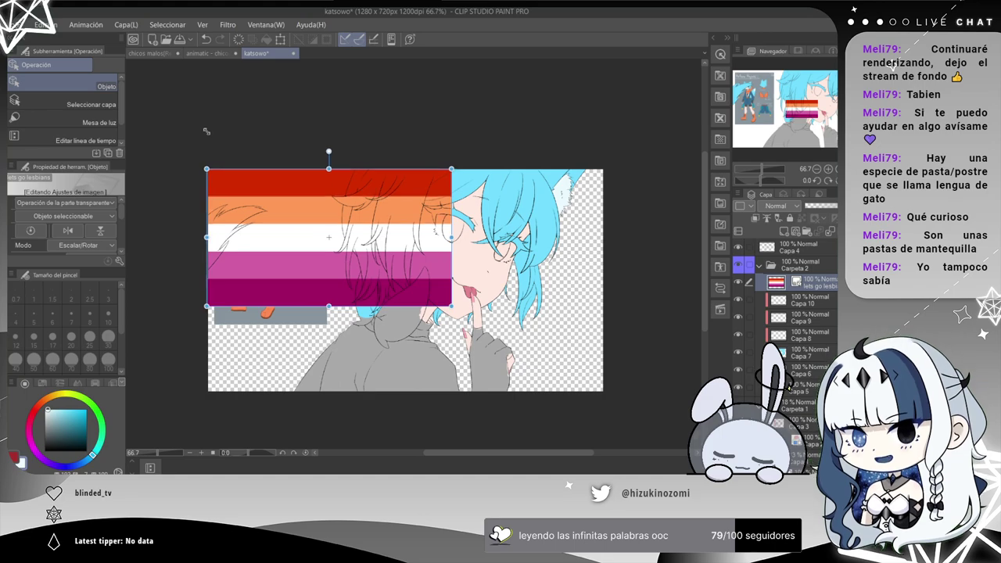
drag(452, 307, 605, 419)
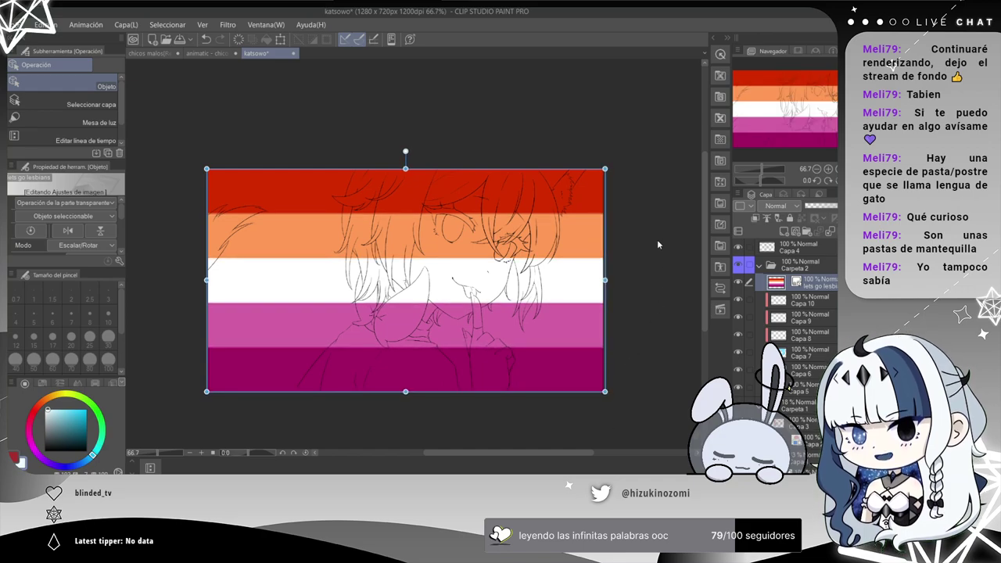
click(794, 301)
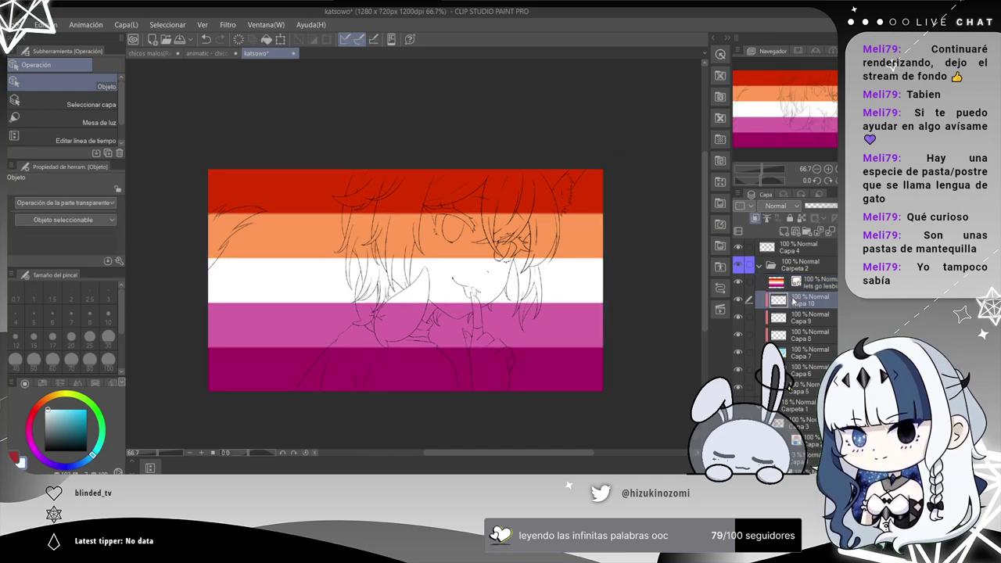
click(796, 283)
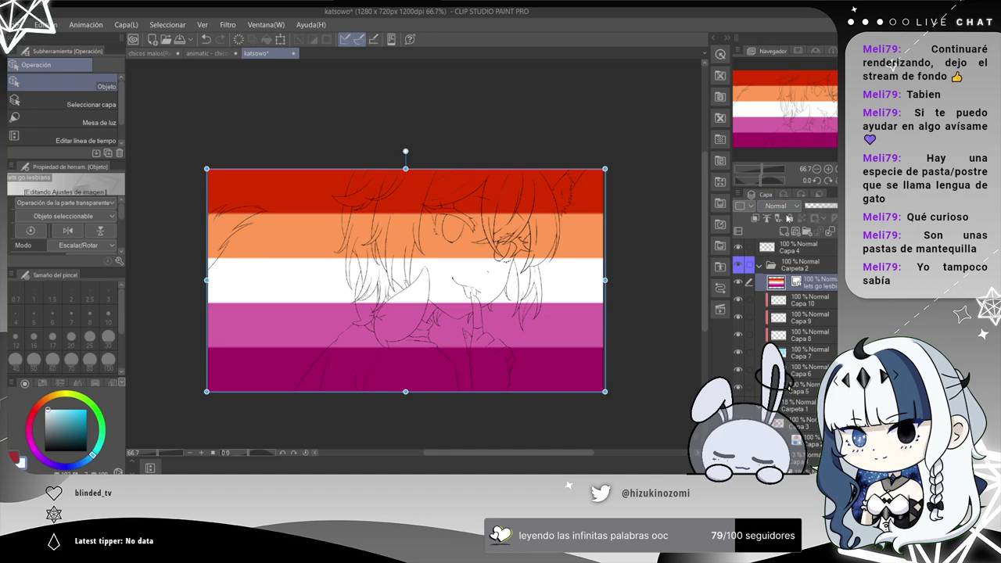
Try blending modes on the flag layer, including Oscurecer, Sustraer, Superponer, Luz intensa and Luz lineal, ending on Claro suave.
scroll(780, 206, down, 1)
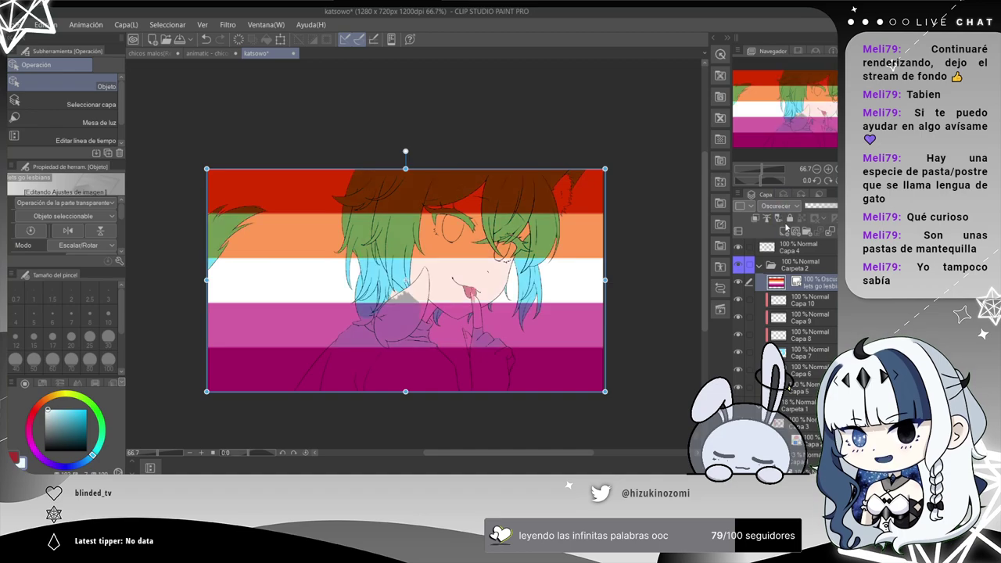
scroll(779, 208, down, 4)
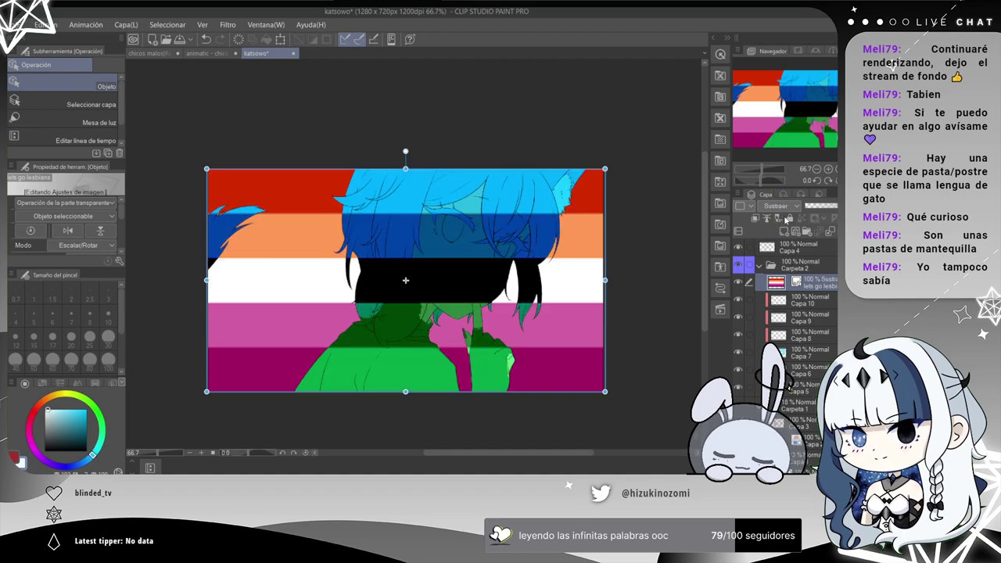
scroll(779, 207, down, 9)
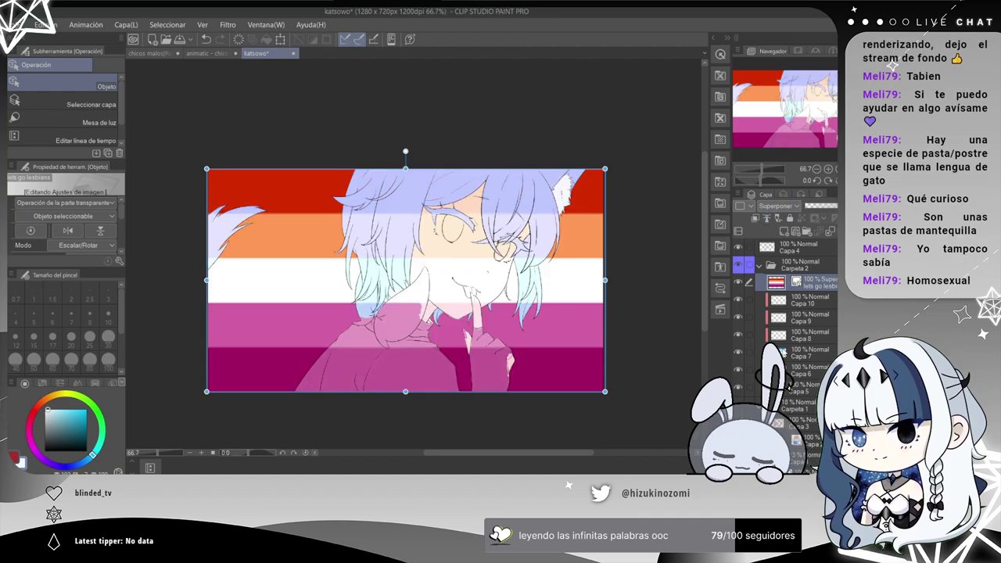
click(785, 355)
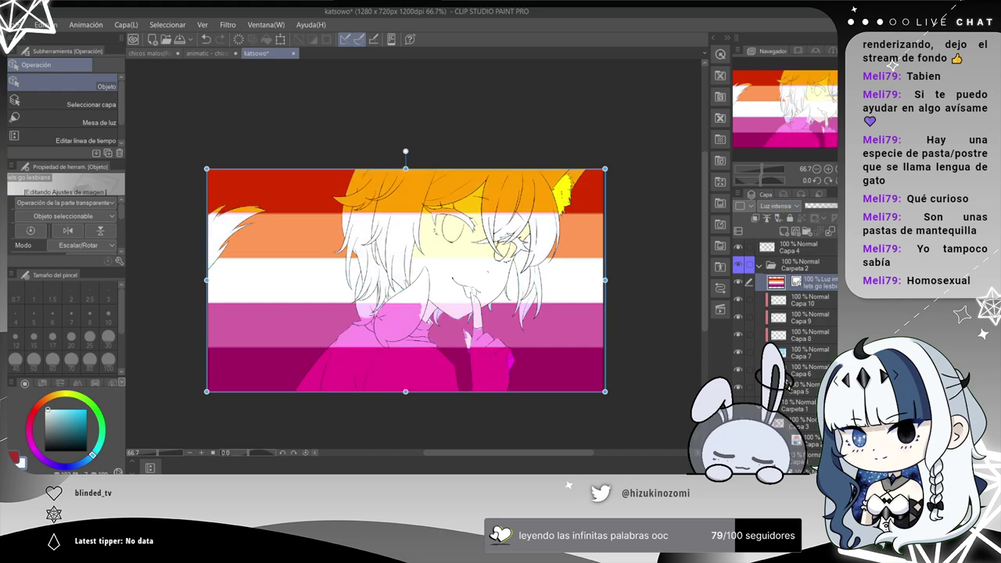
scroll(779, 207, down, 3)
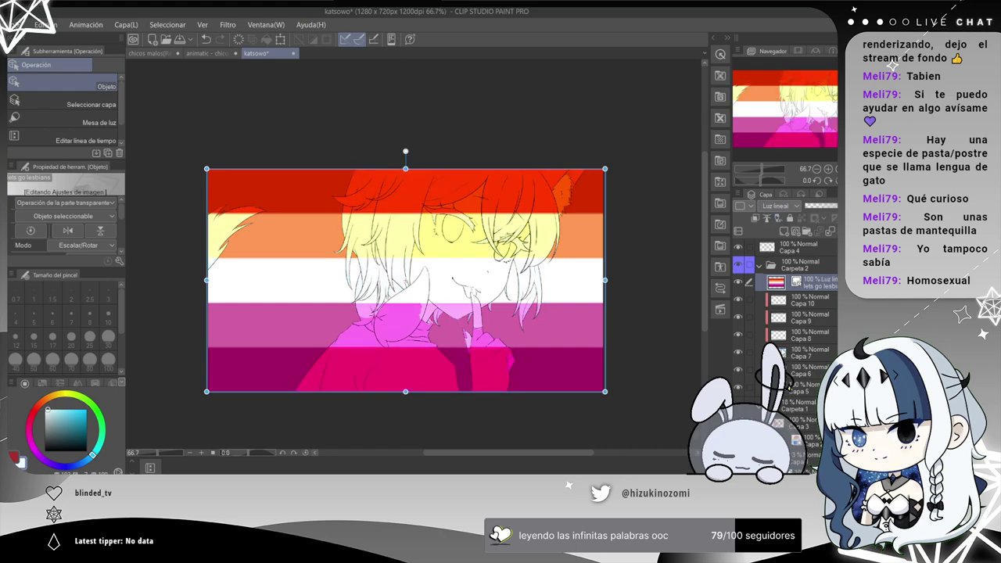
scroll(779, 206, up, 2)
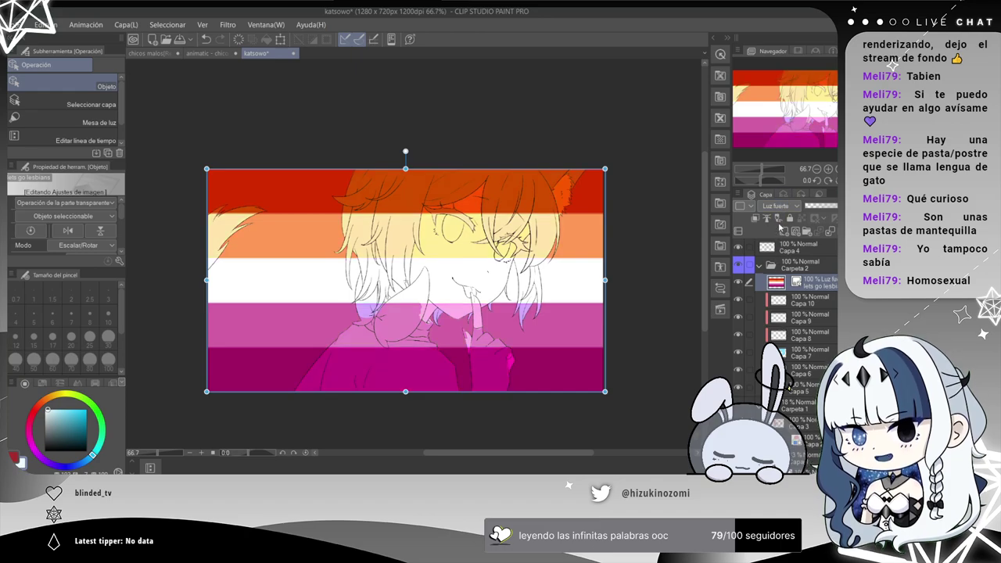
click(787, 325)
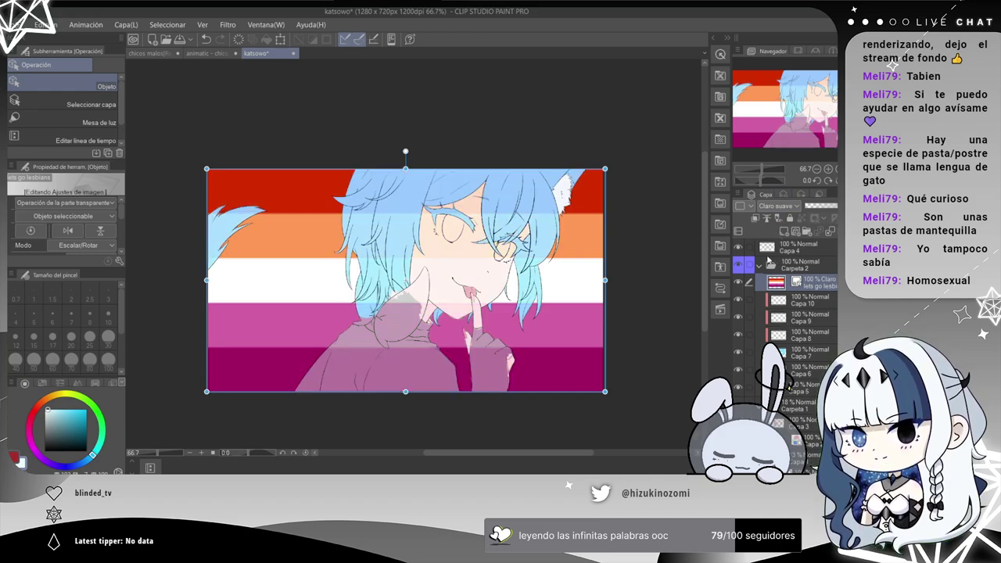
key(ctrl+minus)
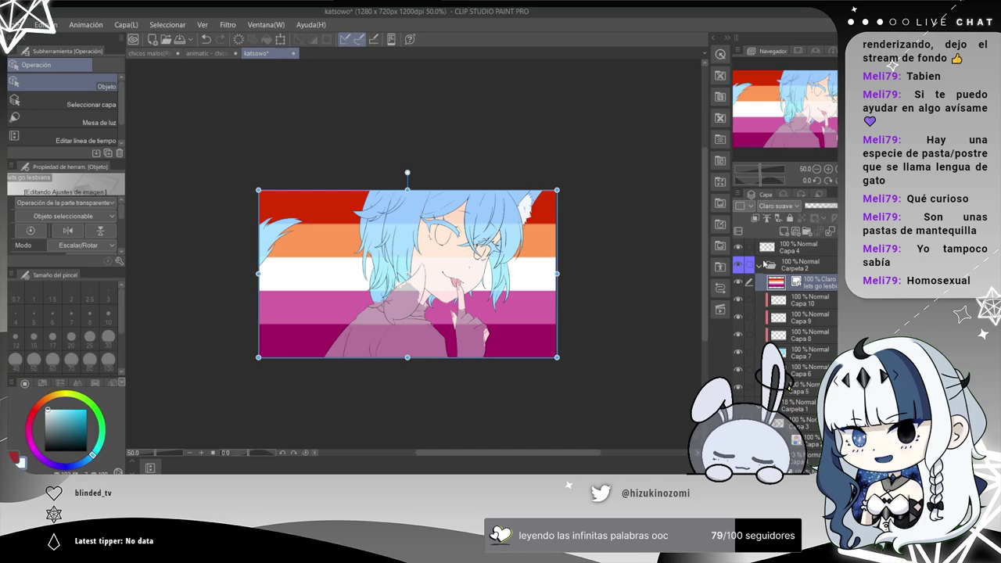
key(ctrl+plus)
drag(616, 228, 560, 174)
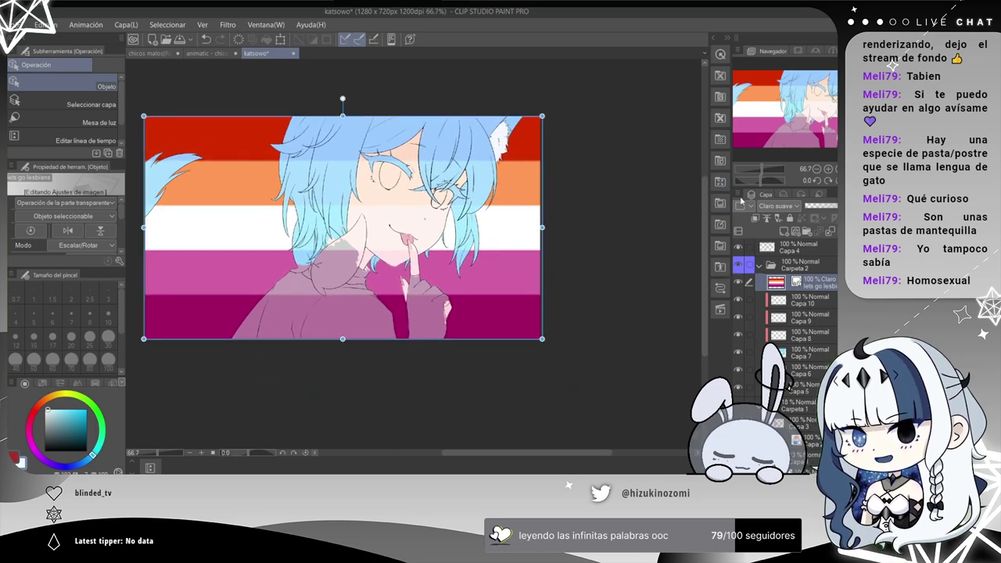
Lower the flag layer's opacity to 89% and try the Mezcla dura, Exclusión and Color más oscuro blending modes.
drag(820, 215, 834, 209)
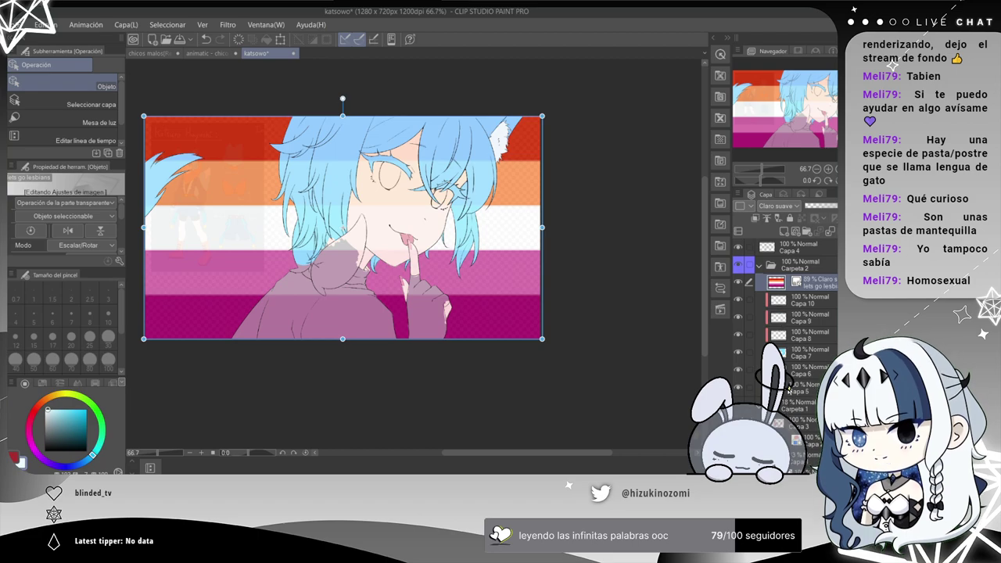
click(776, 376)
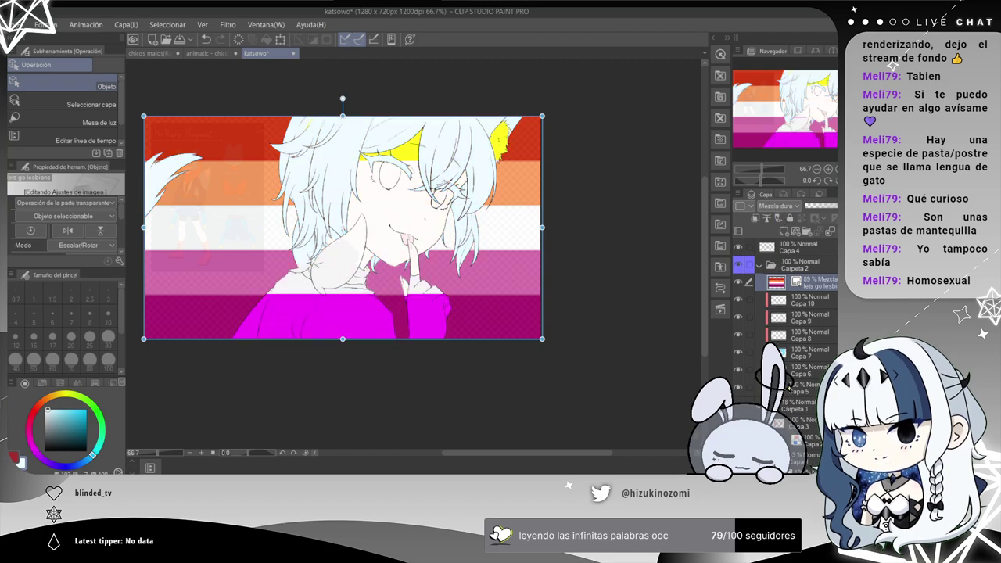
click(787, 401)
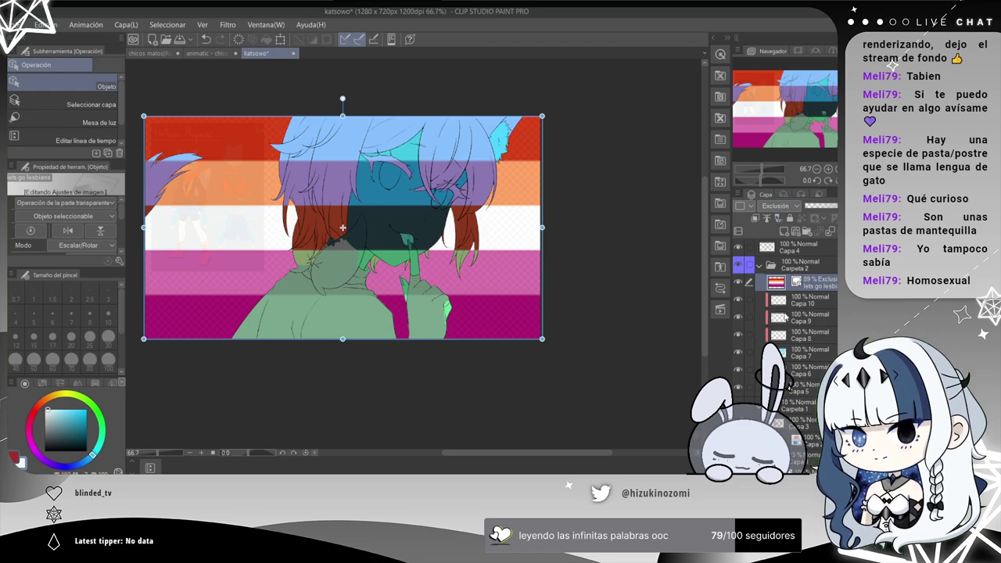
click(787, 411)
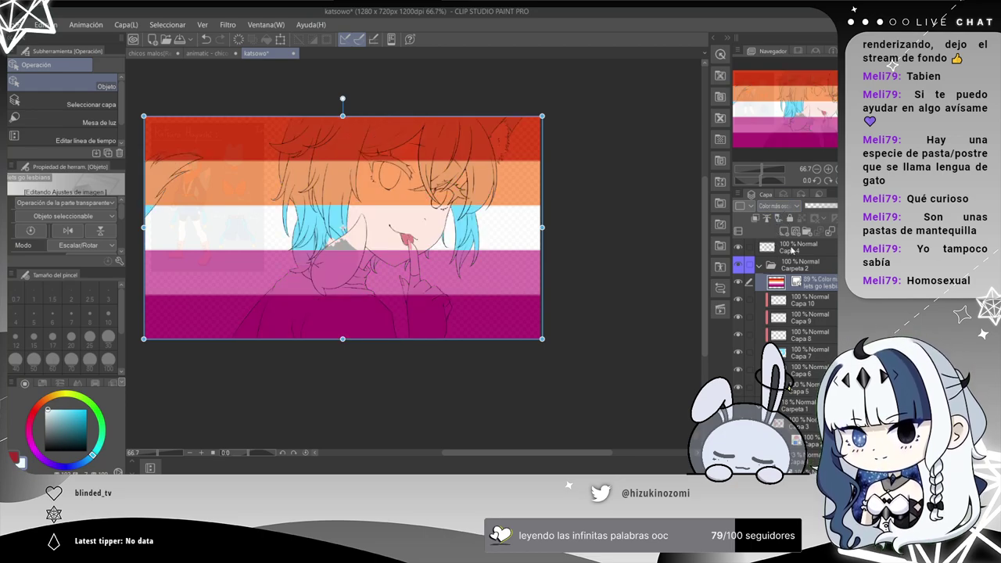
Try the Color más claro, Divide, Tono, Color, Brillo and Saturación blending modes on the flag layer.
key(Down)
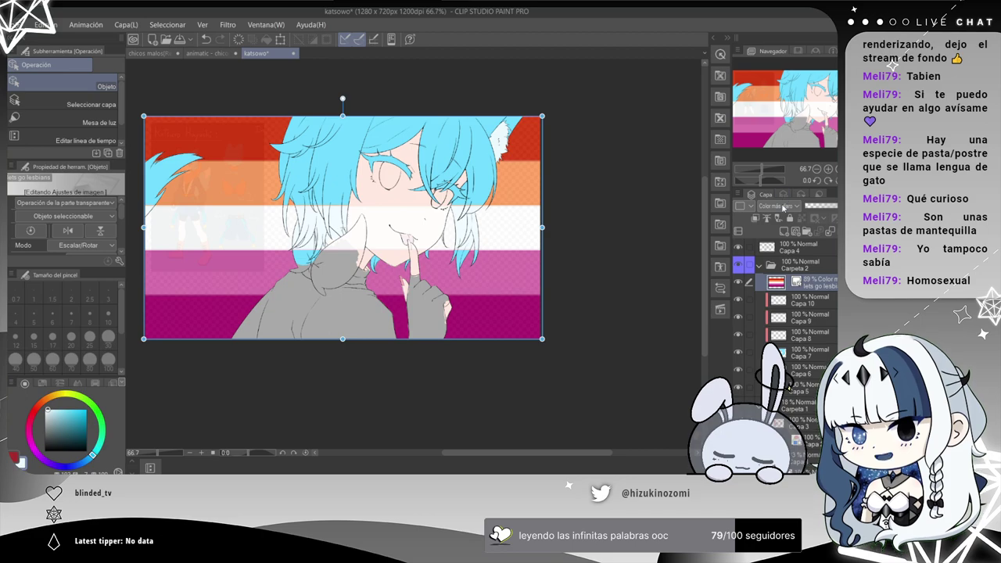
key(Down)
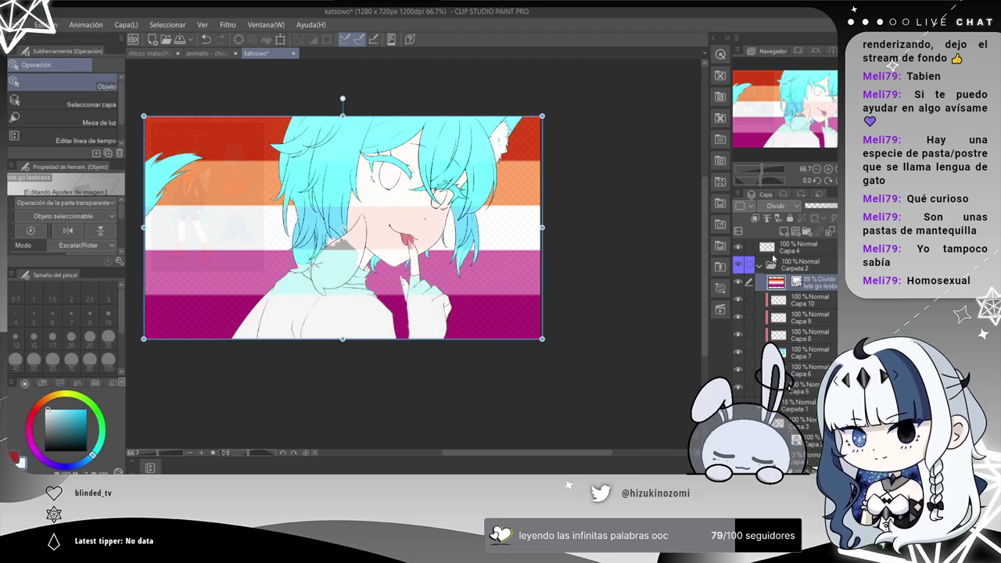
key(Down)
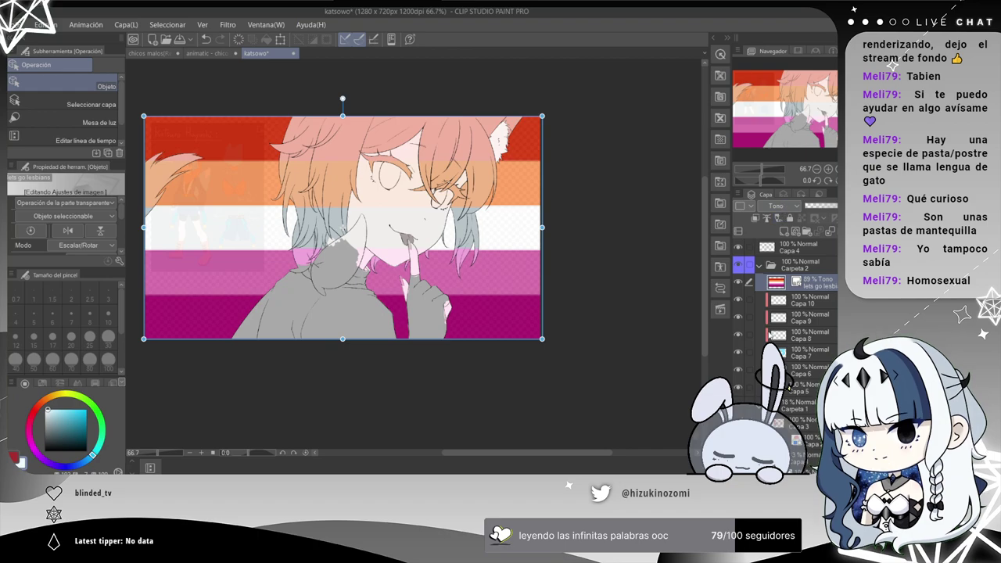
key(Down)
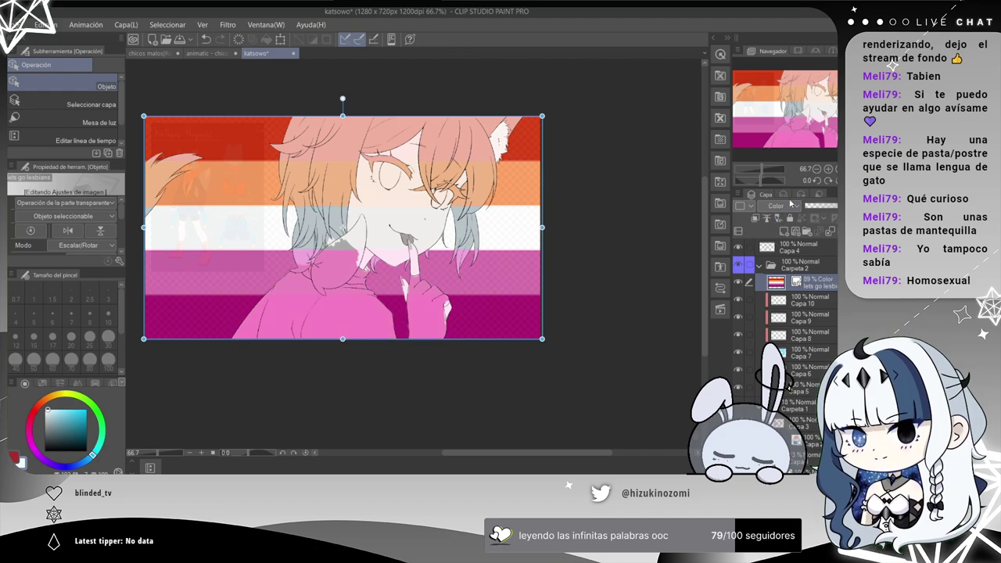
key(Down)
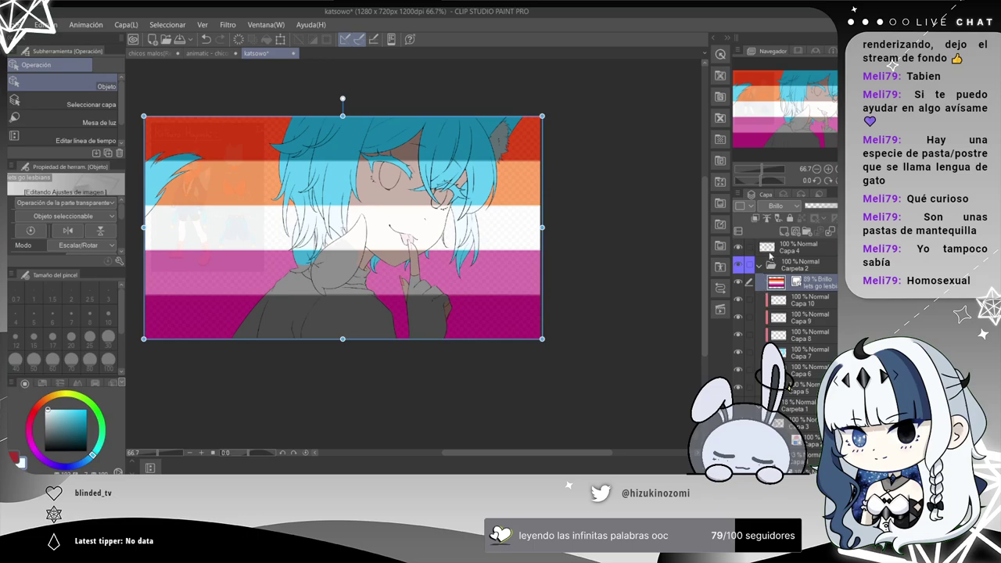
key(Down)
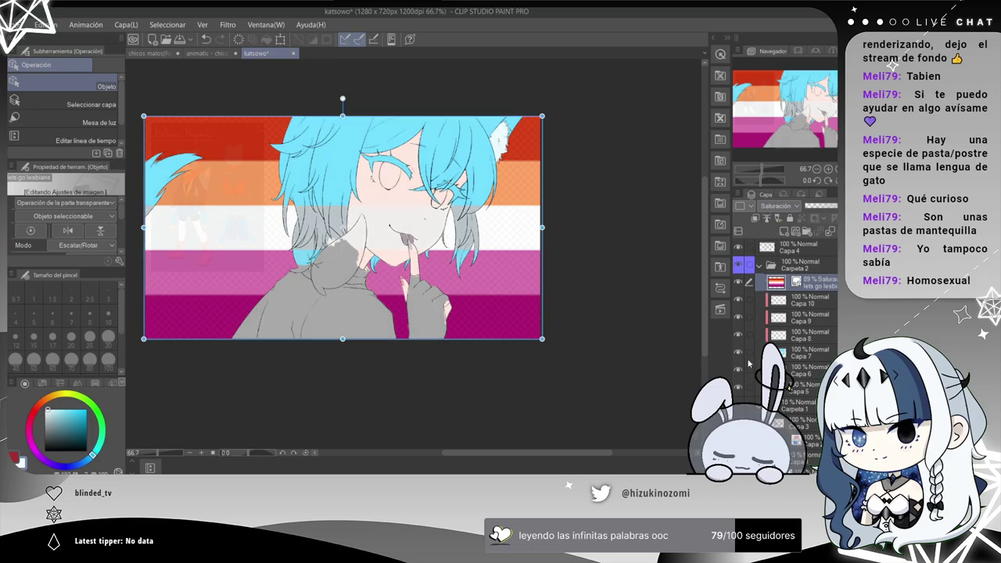
Try the Sustraer and Trama blending modes on the flag layer, testing Trama at 36% and 100% opacity.
click(774, 210)
click(790, 211)
key(Down)
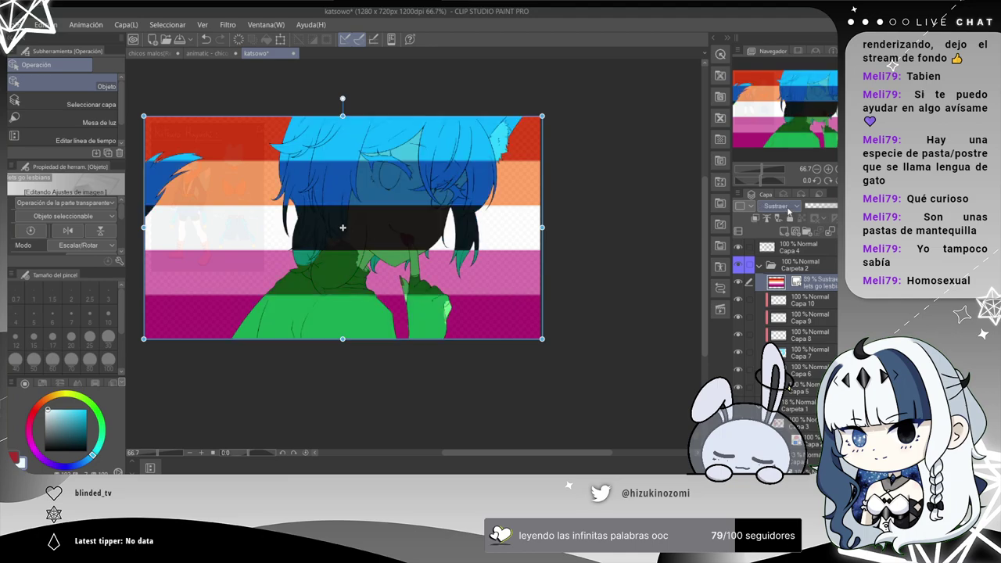
key(Down)
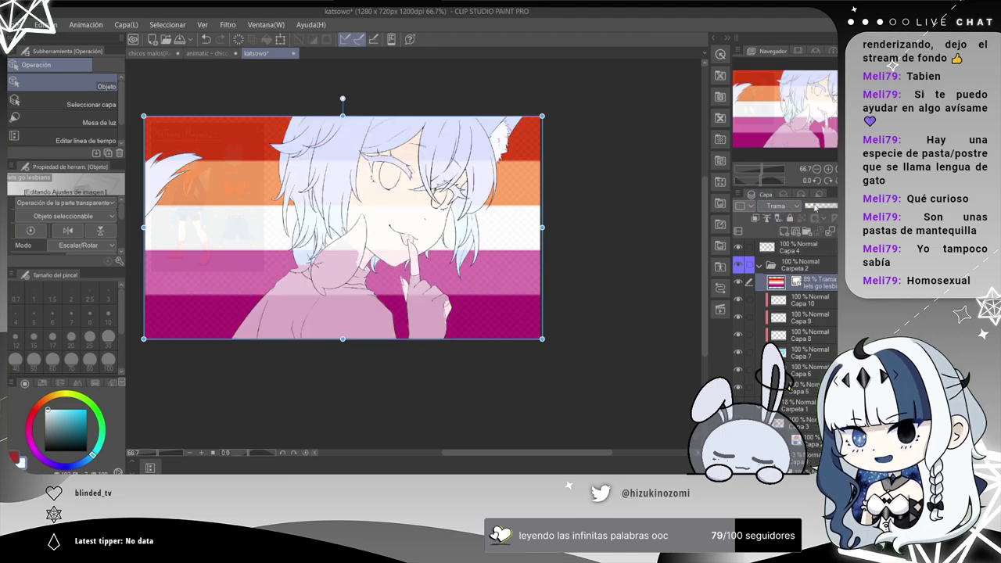
click(822, 207)
click(821, 207)
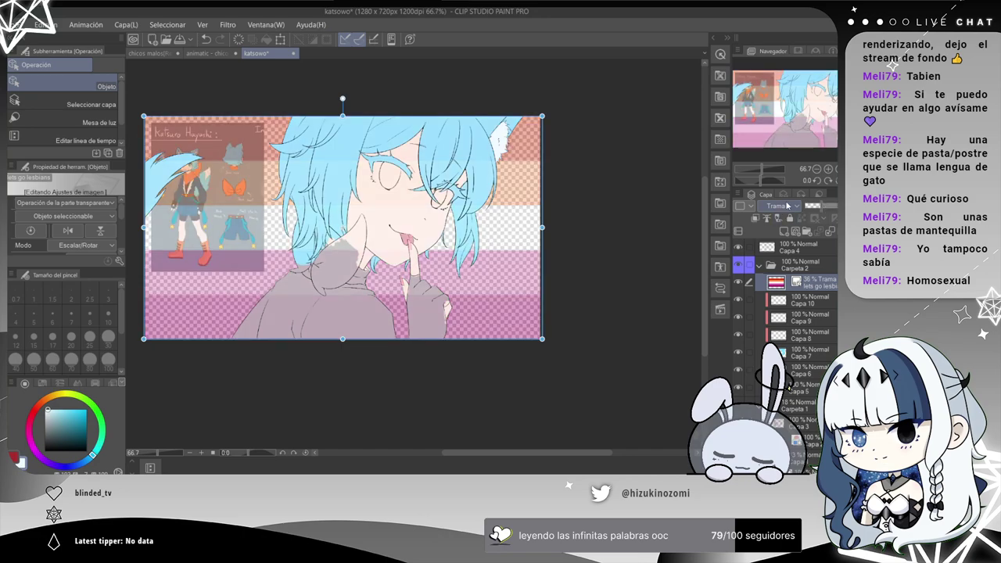
drag(822, 208, 850, 208)
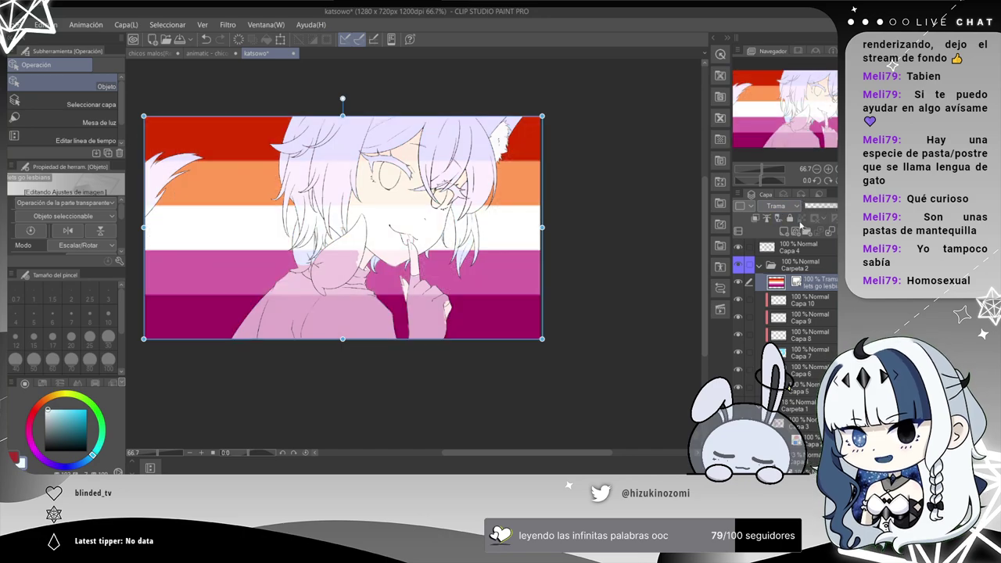
Set the flag layer's blending mode to Superponer, comparing it with Claro suave.
click(775, 206)
click(790, 219)
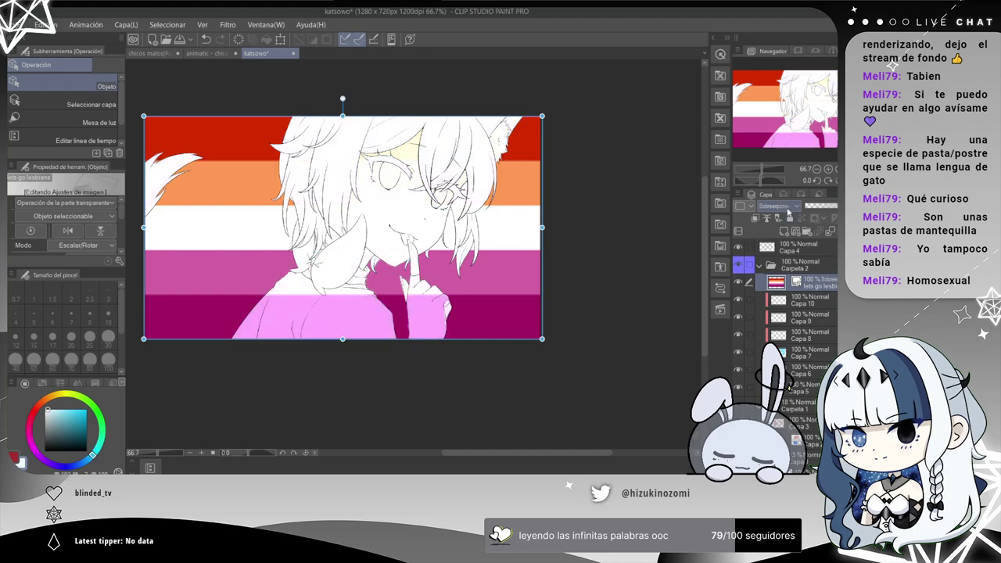
click(788, 209)
click(785, 280)
click(786, 211)
click(785, 308)
click(785, 209)
click(785, 307)
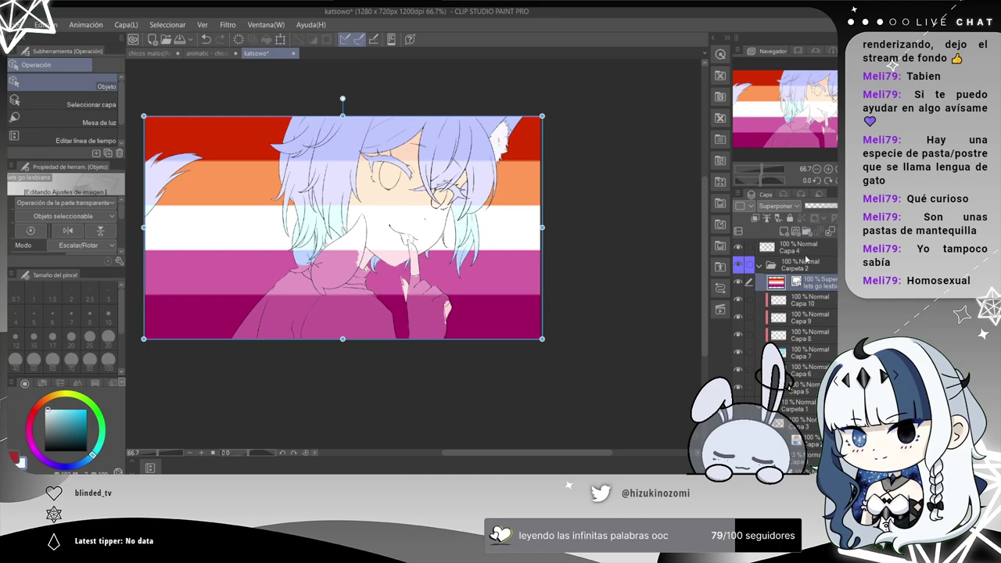
key(Down)
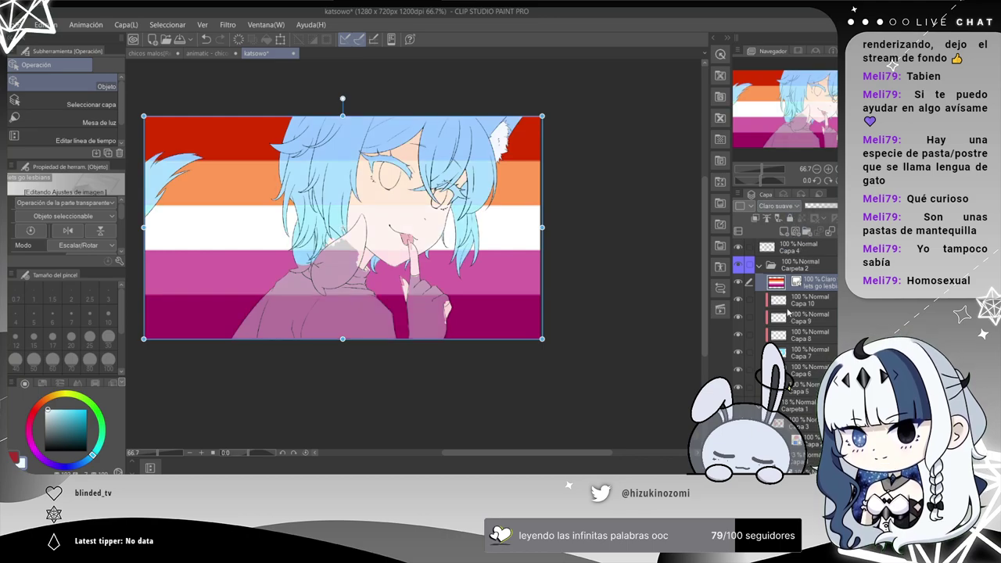
key(Up)
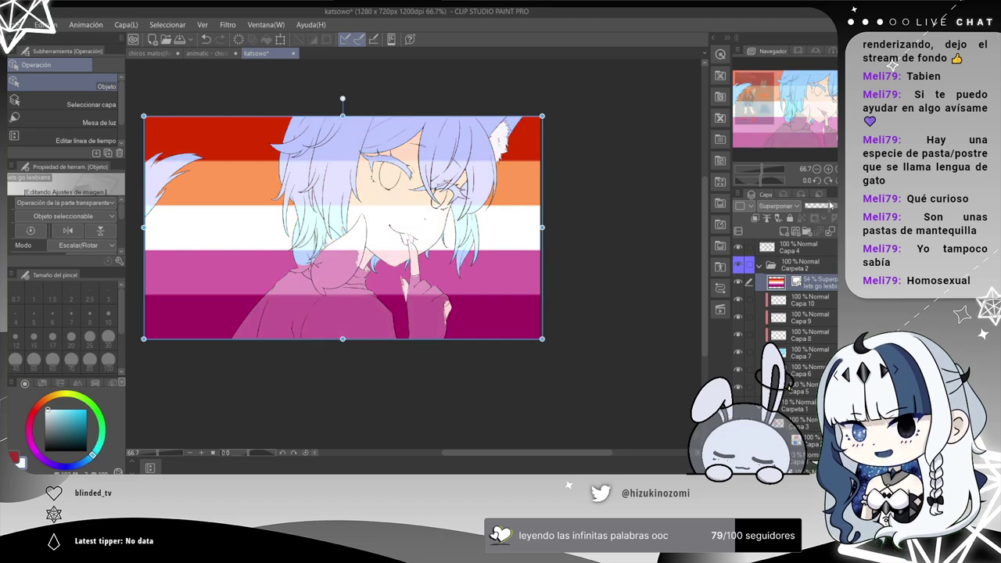
Clip the flag layer to the character layers below and set its opacity to 100%, trying 32% and 84% on the way.
click(823, 206)
drag(824, 206, 818, 206)
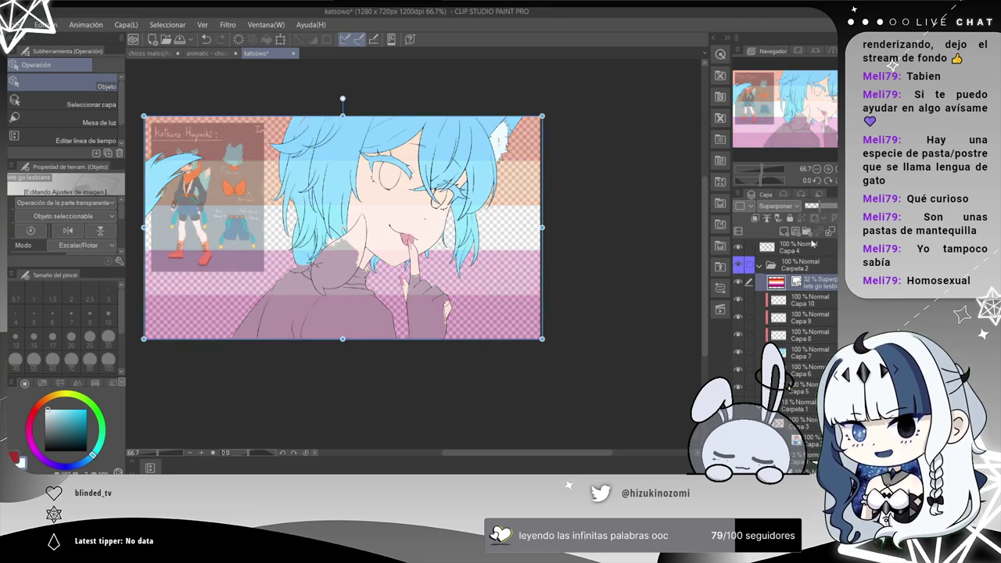
click(757, 220)
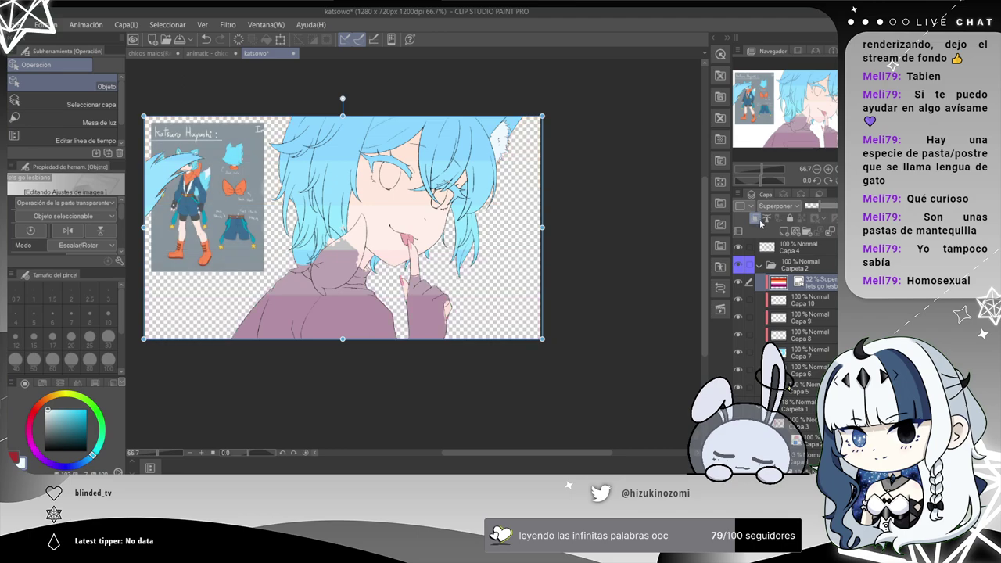
click(832, 206)
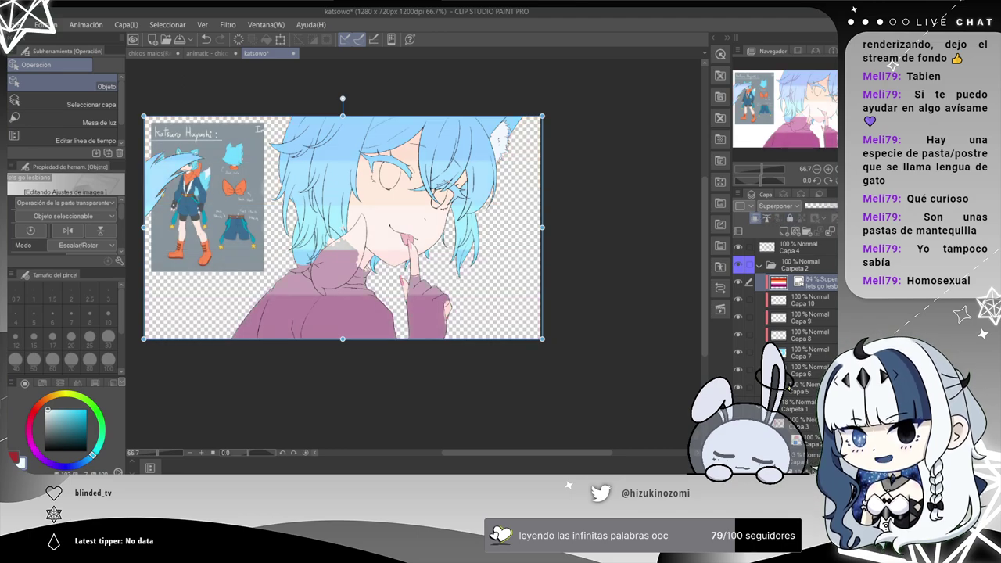
click(836, 207)
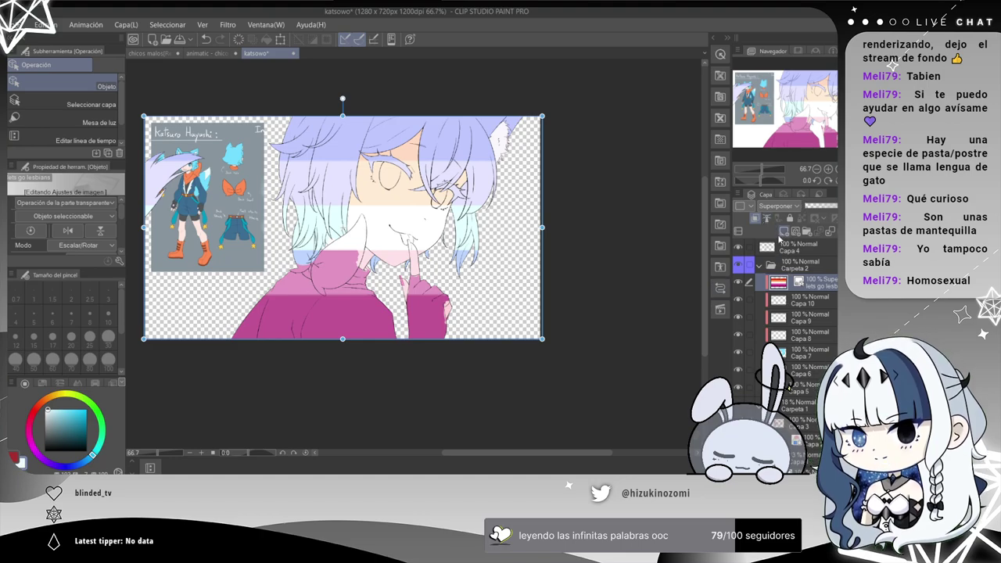
Release the striped flag layer's clipping to the layers below.
click(756, 219)
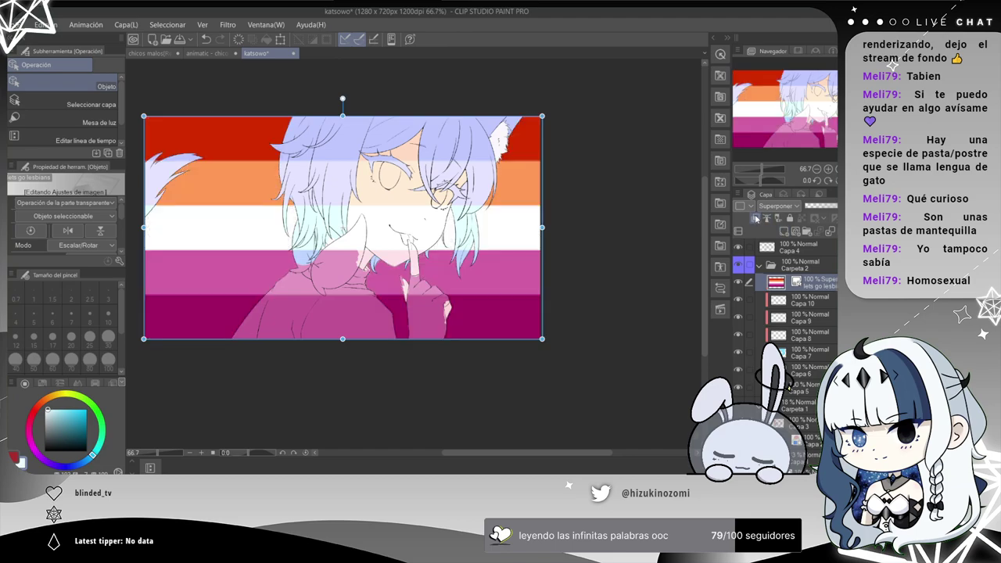
scroll(790, 382, down, 1)
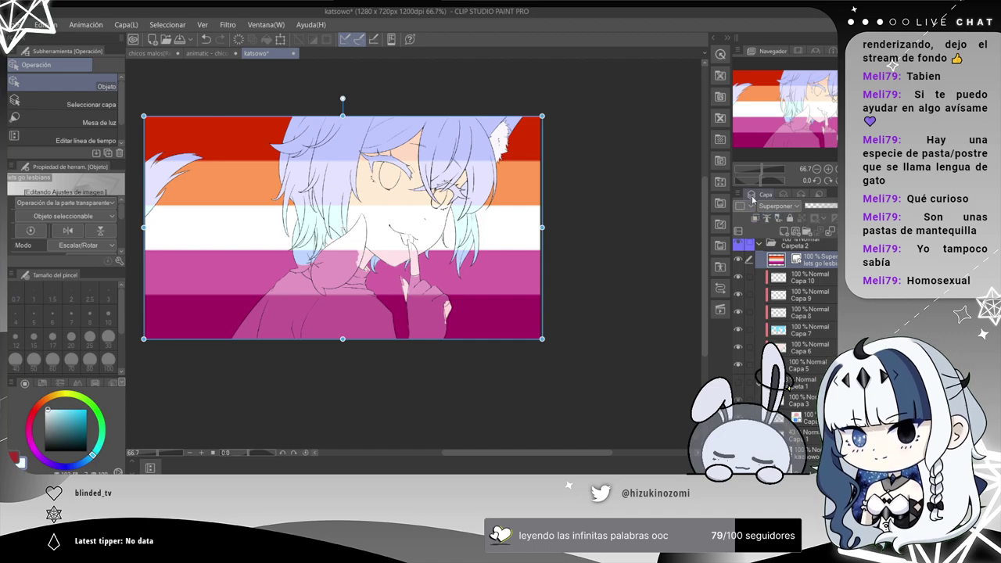
click(785, 195)
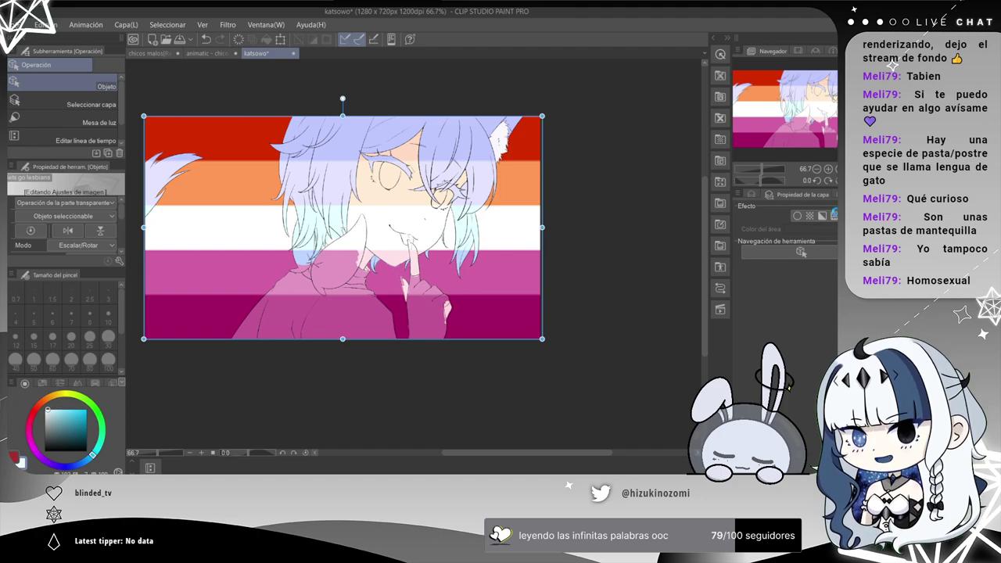
click(833, 194)
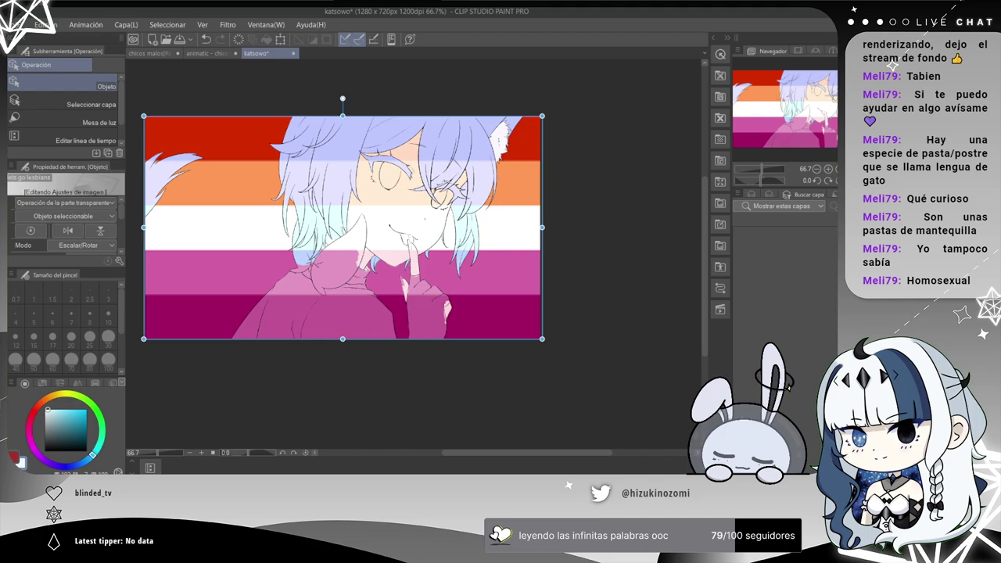
click(769, 195)
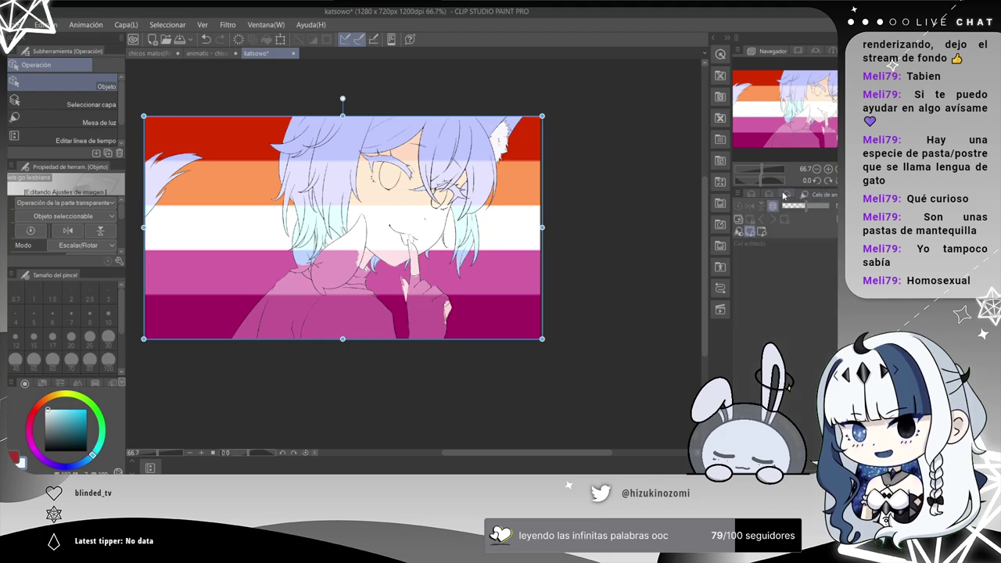
click(767, 195)
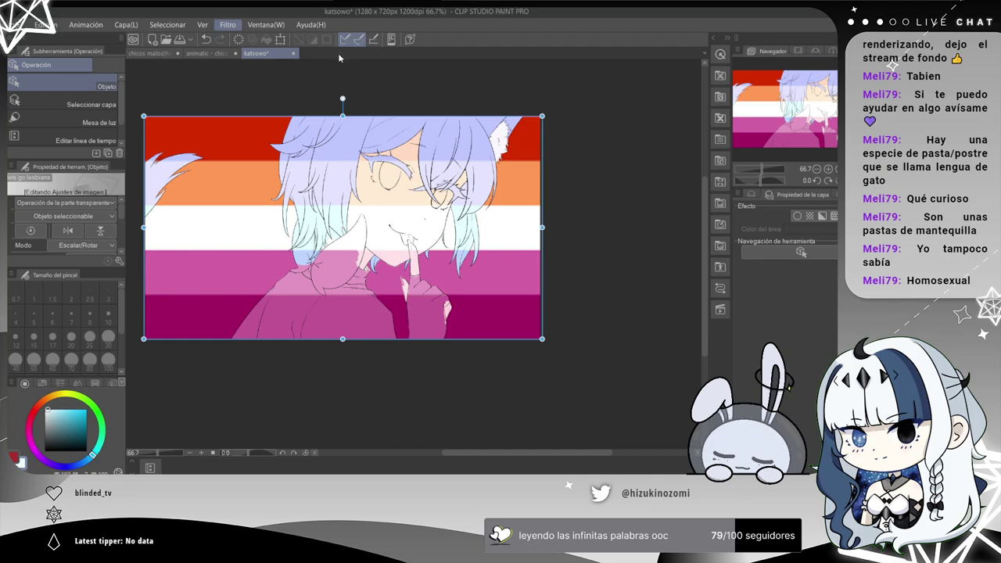
click(753, 195)
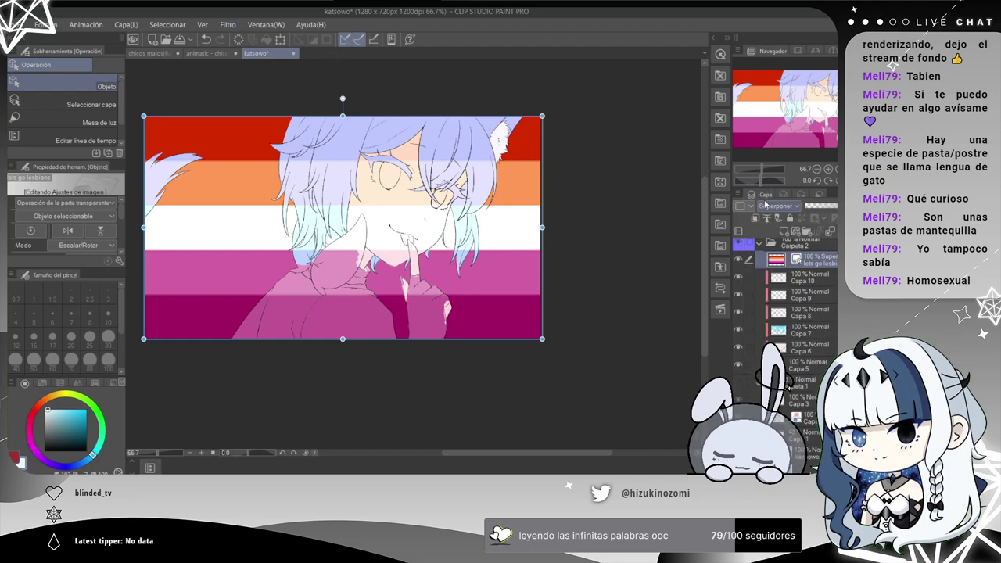
click(784, 198)
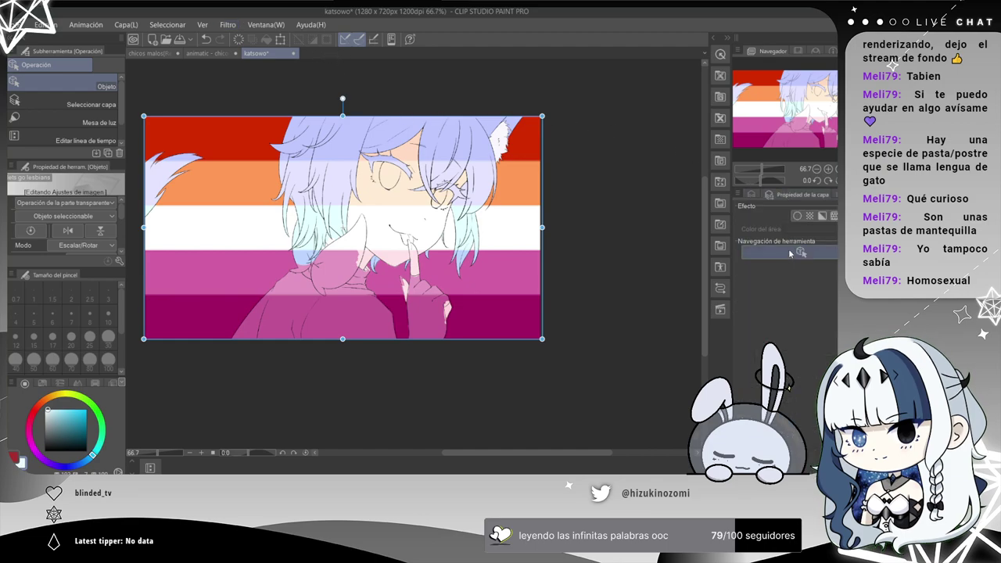
click(754, 196)
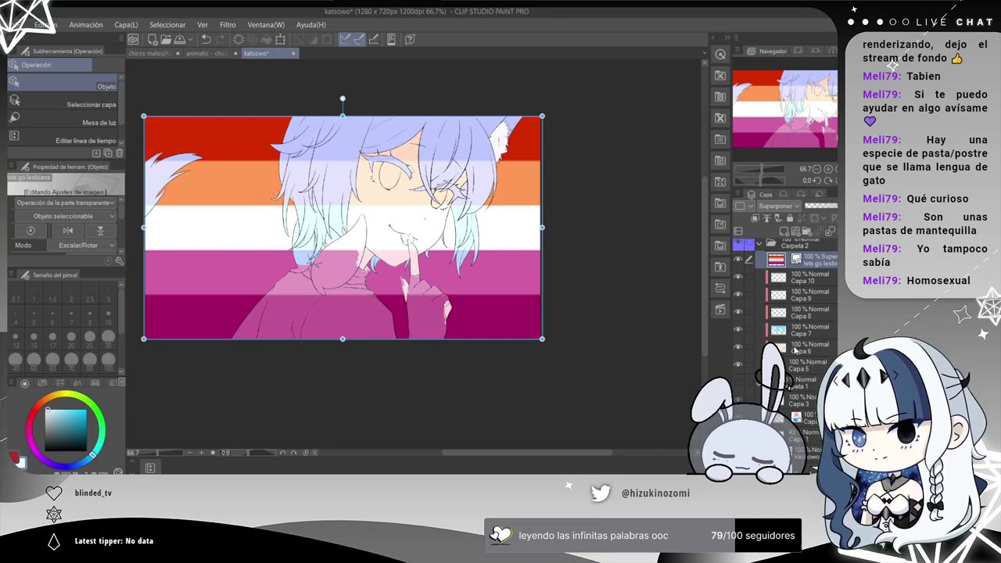
Rasterize the flag layer and blur its stripes into a smooth gradient with a filter.
click(789, 381)
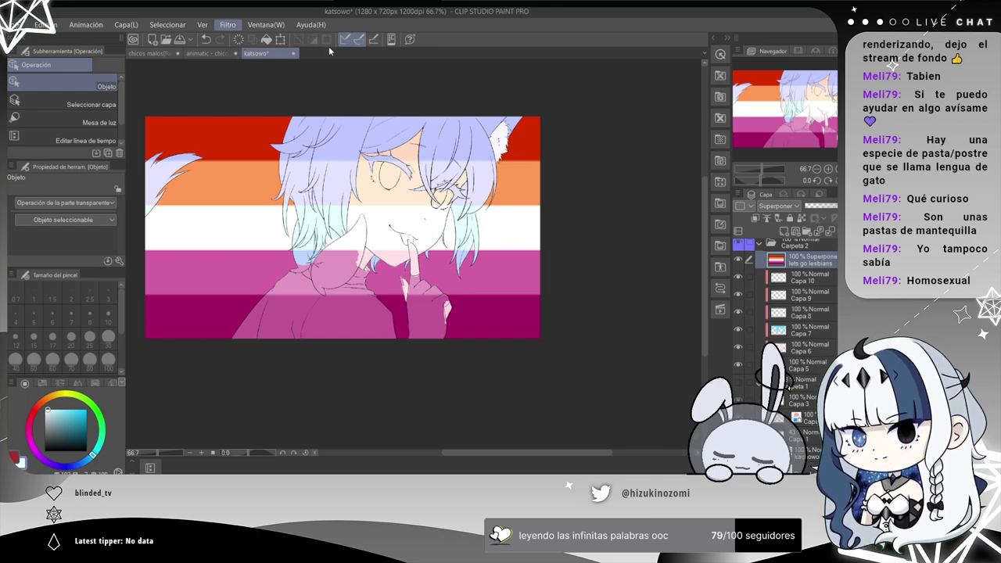
mouse_move(270, 135)
mouse_down()
mouse_move(335, 191)
mouse_move(259, 134)
mouse_up()
key(ctrl+z)
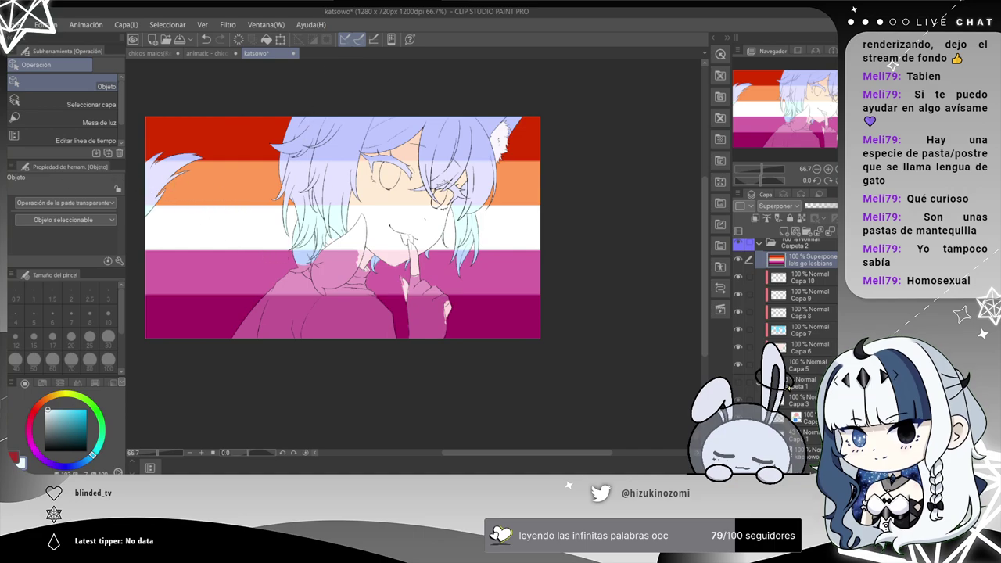
key(p)
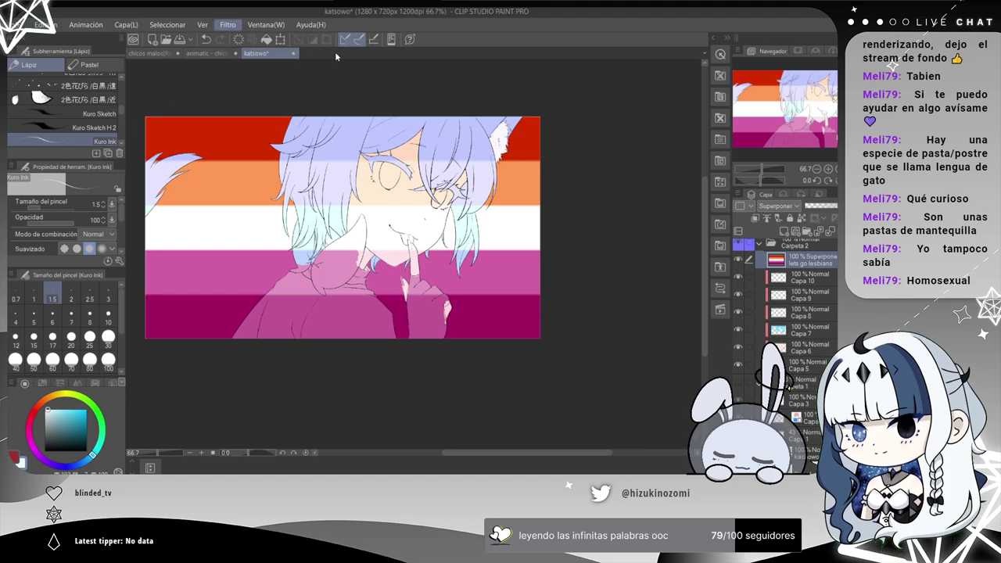
click(373, 93)
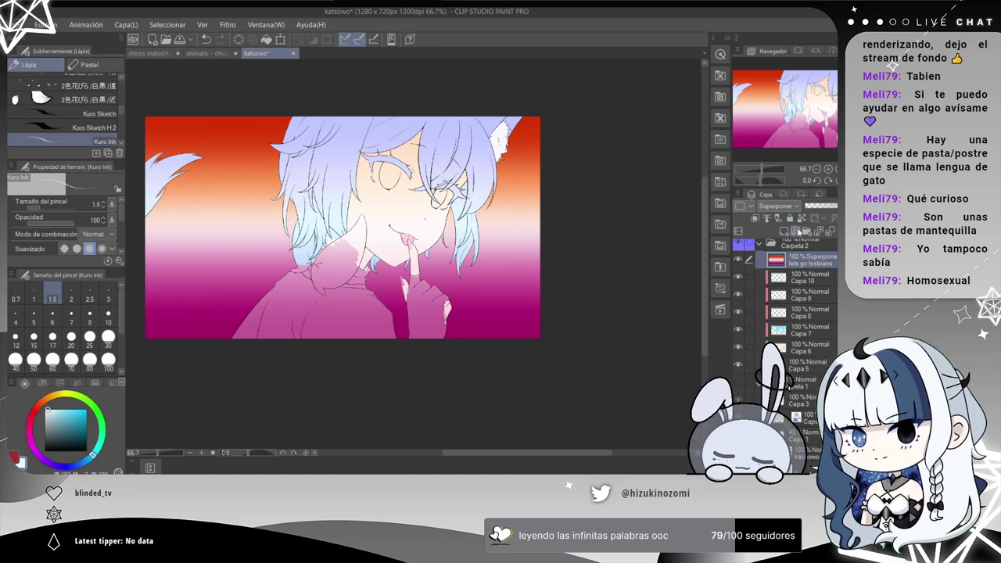
Keep the blurred flag layer at 100% opacity, hide it and select Capa 10.
click(837, 206)
drag(816, 209, 842, 208)
click(739, 259)
click(787, 282)
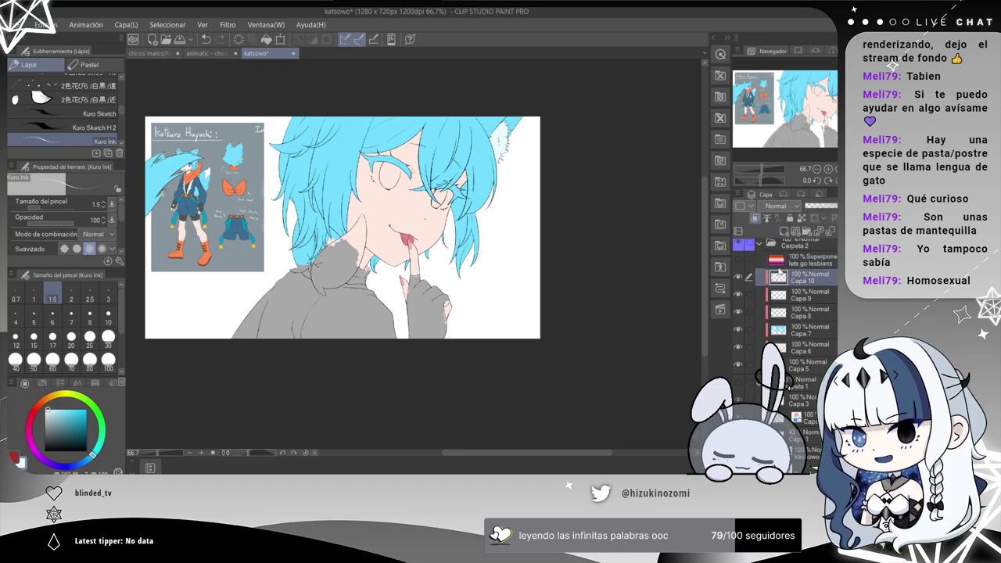
Paint the tail overlapping the reference sheet pale white on Capa 10 with the Kuro Ink brush at size 30.
key(ctrl+plus)
key(ctrl+plus)
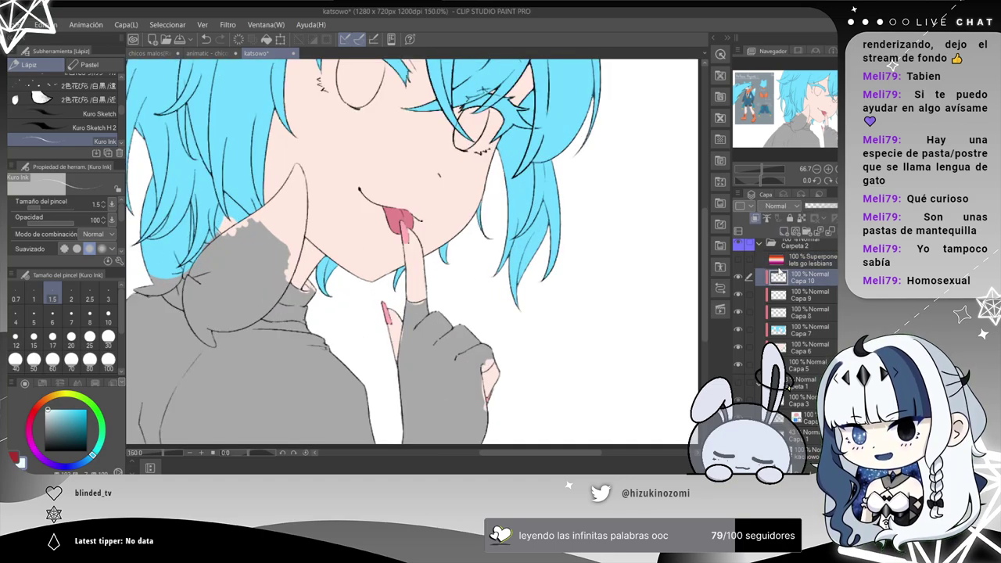
drag(389, 192, 366, 285)
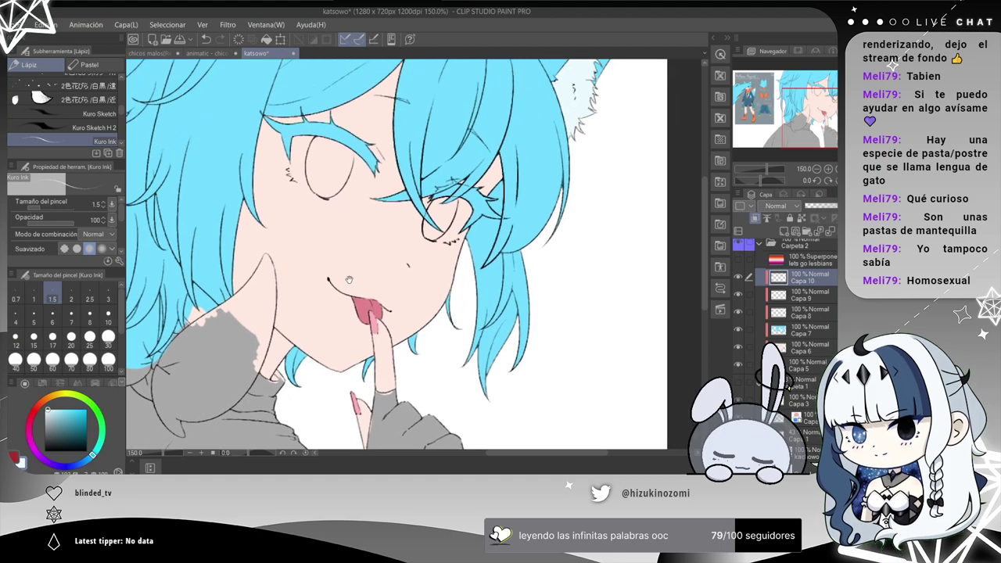
drag(421, 200, 397, 265)
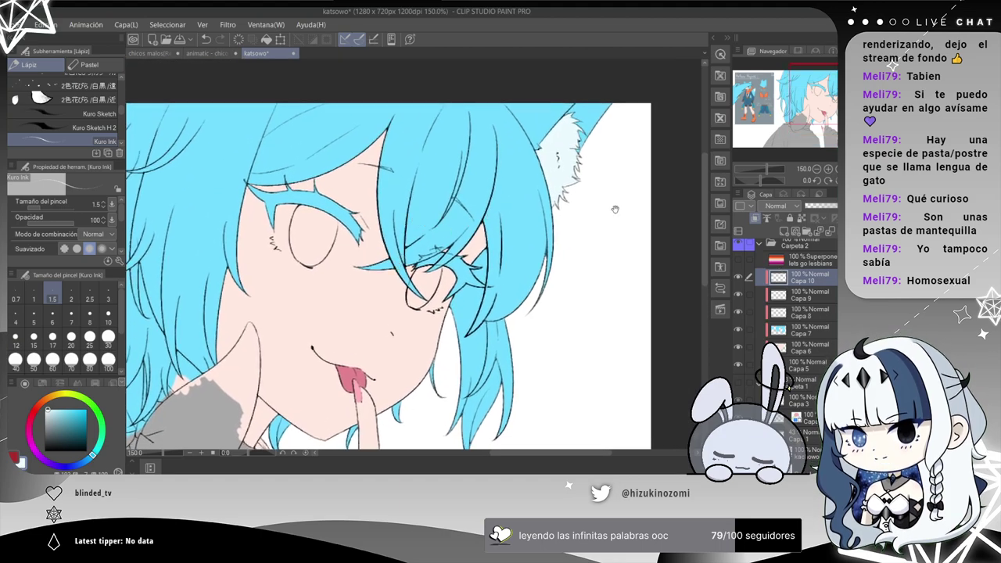
drag(612, 208, 530, 208)
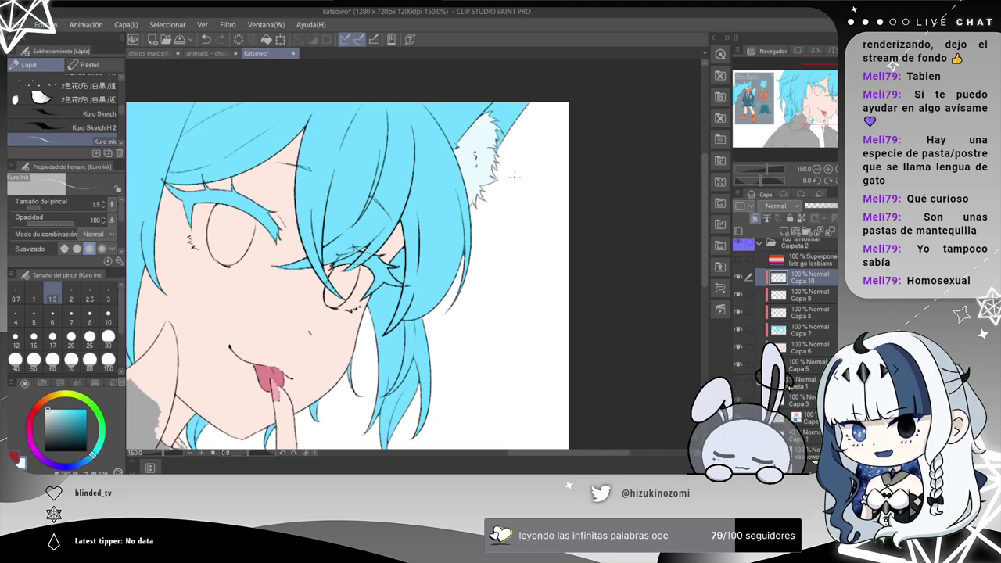
scroll(514, 178, down, 2)
drag(305, 295, 464, 227)
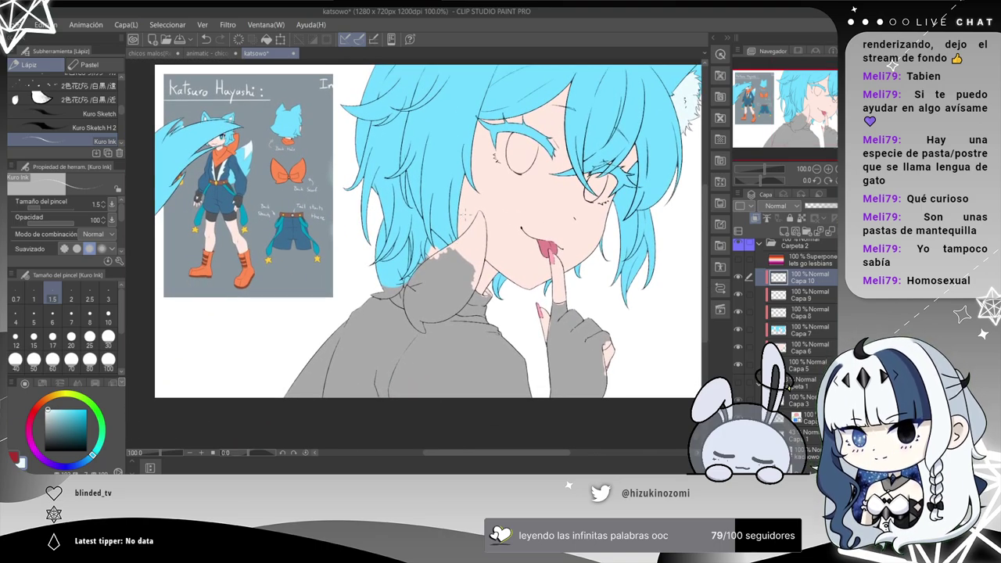
scroll(467, 217, down, 1)
scroll(339, 259, up, 2)
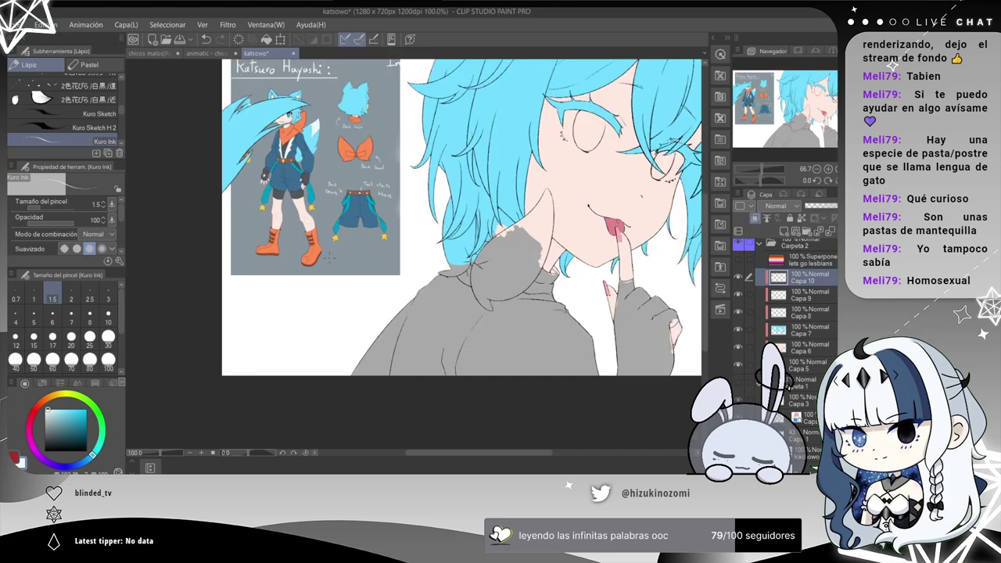
drag(275, 178, 374, 338)
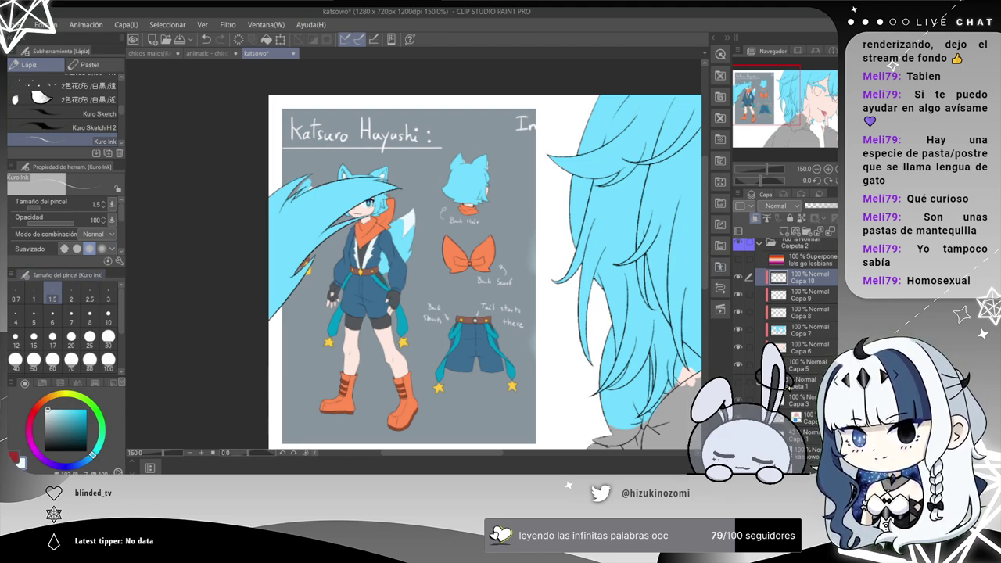
click(108, 338)
mouse_move(291, 174)
mouse_down()
mouse_move(266, 321)
mouse_move(307, 200)
mouse_move(296, 254)
mouse_up()
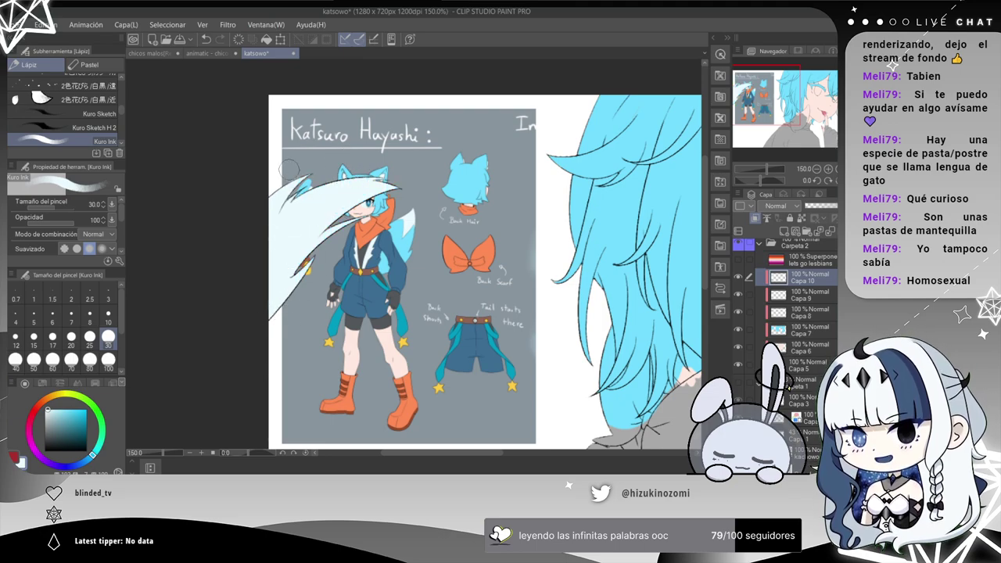
Sample the pale eye-white color from the character's eye on the reference sheet.
scroll(298, 173, down, 2)
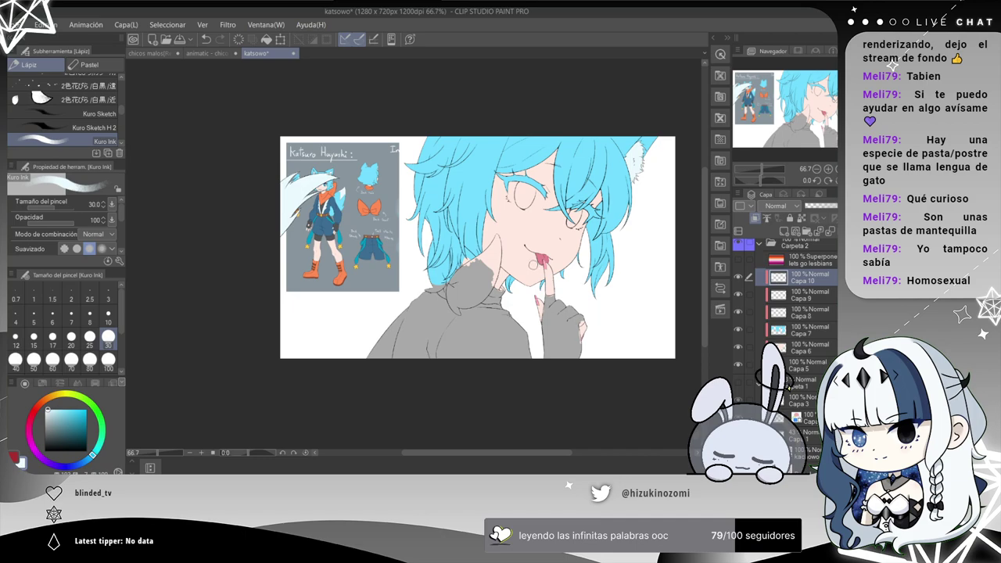
drag(526, 258, 427, 244)
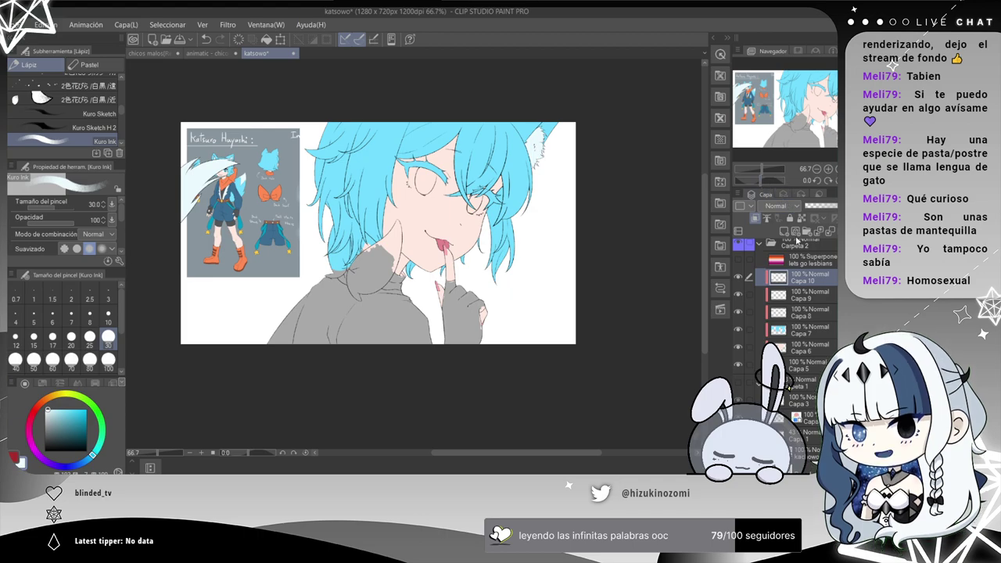
scroll(596, 424, up, 2)
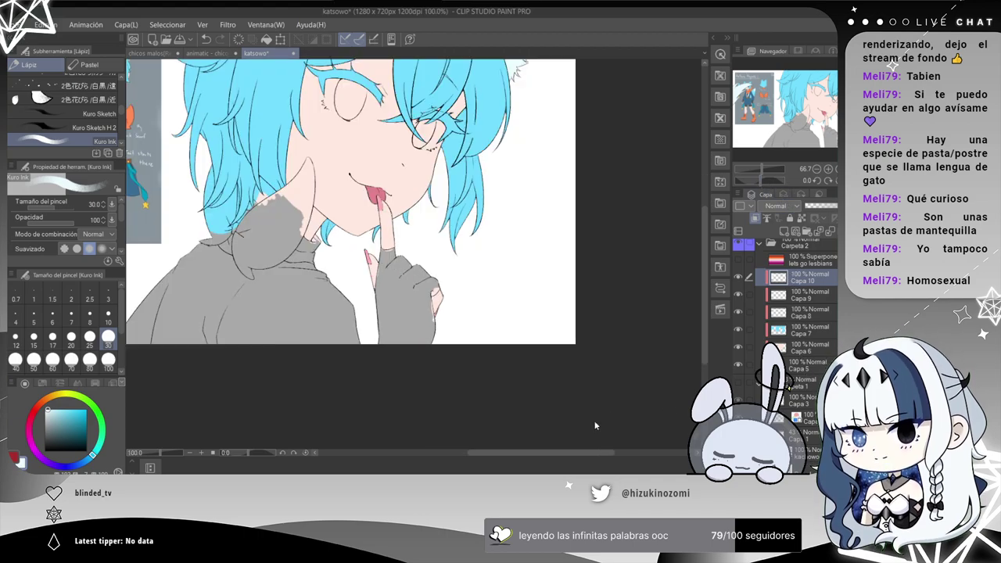
drag(364, 192, 664, 405)
drag(252, 185, 479, 252)
scroll(453, 229, up, 1)
scroll(453, 229, up, 4)
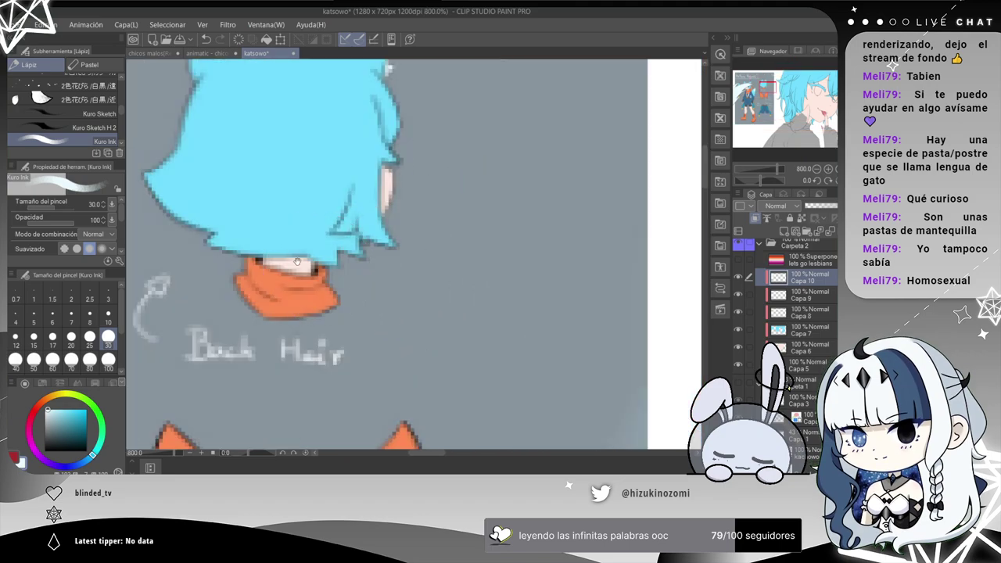
drag(220, 244, 603, 226)
mouse_move(328, 235)
mouse_down()
mouse_move(466, 197)
mouse_move(537, 208)
mouse_up()
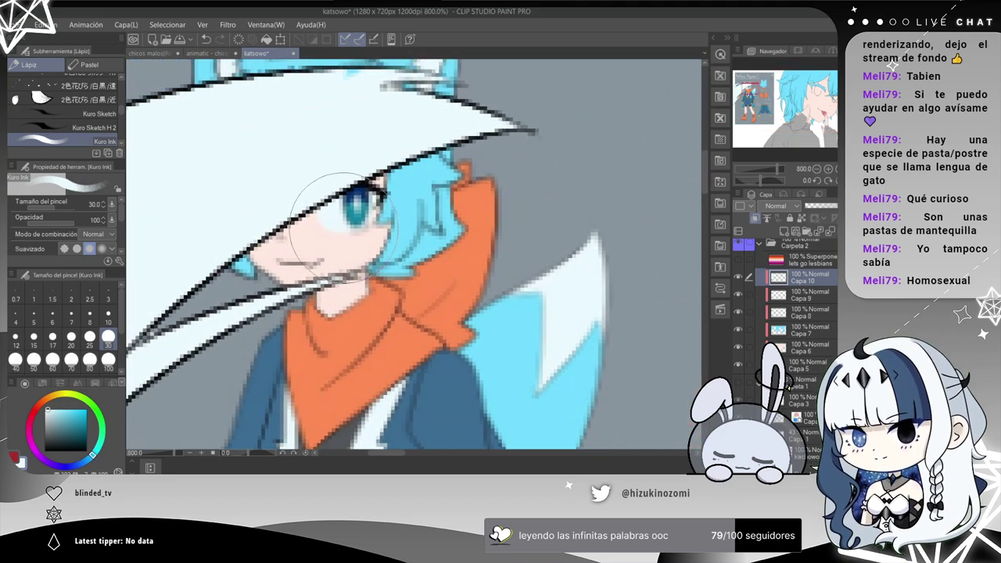
alt+click(345, 226)
drag(330, 210, 330, 210)
Add a new layer above Capa 10 and clip it to the layers below.
scroll(331, 210, down, 7)
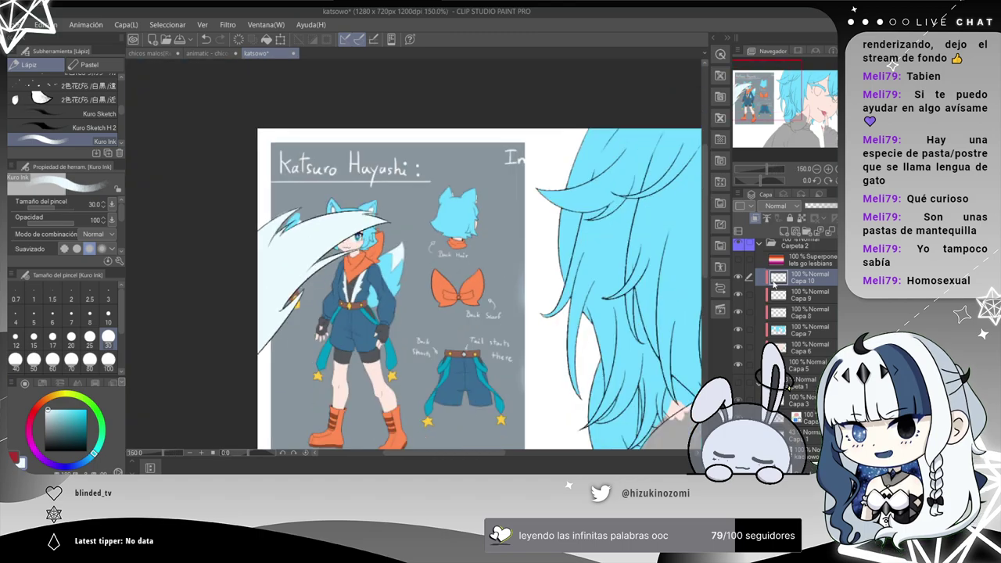
click(721, 269)
scroll(554, 301, up, 5)
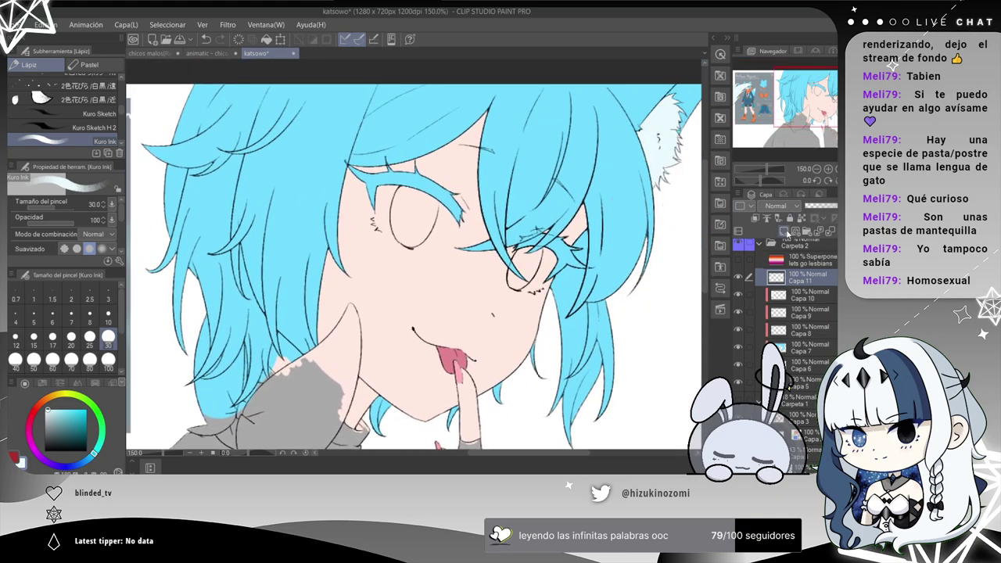
scroll(424, 196, up, 4)
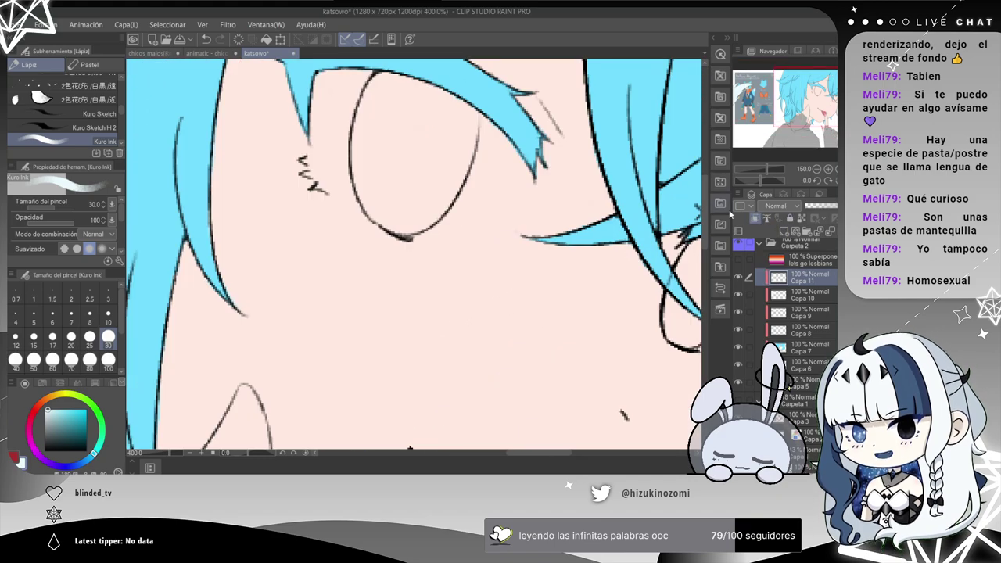
Paint pale white along one side of the fully visible eye and move its layer between Capa 7 and Capa 6.
drag(406, 150, 382, 273)
mouse_move(336, 223)
mouse_down()
mouse_move(308, 243)
mouse_move(338, 201)
mouse_move(320, 290)
mouse_move(303, 287)
mouse_up()
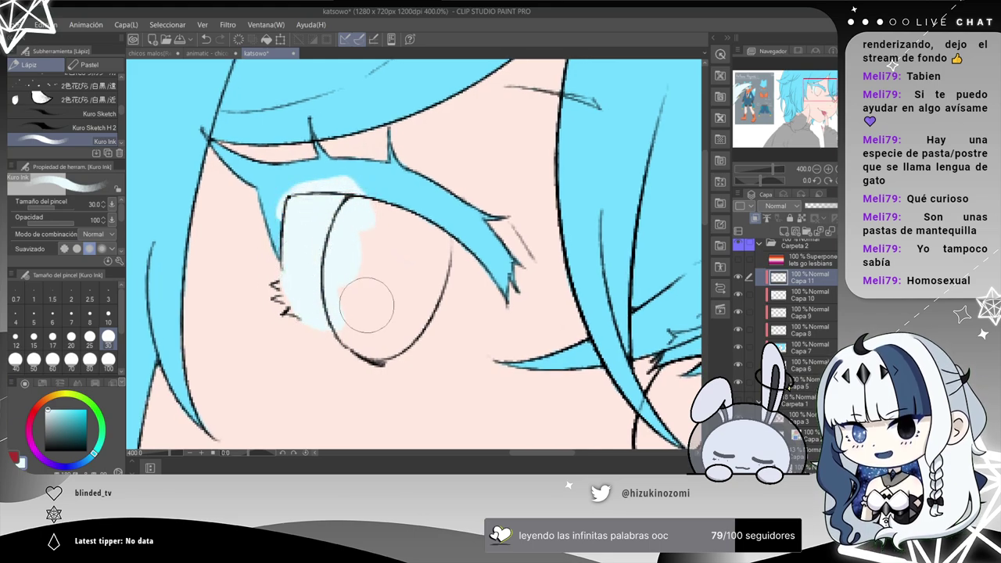
drag(786, 304, 787, 356)
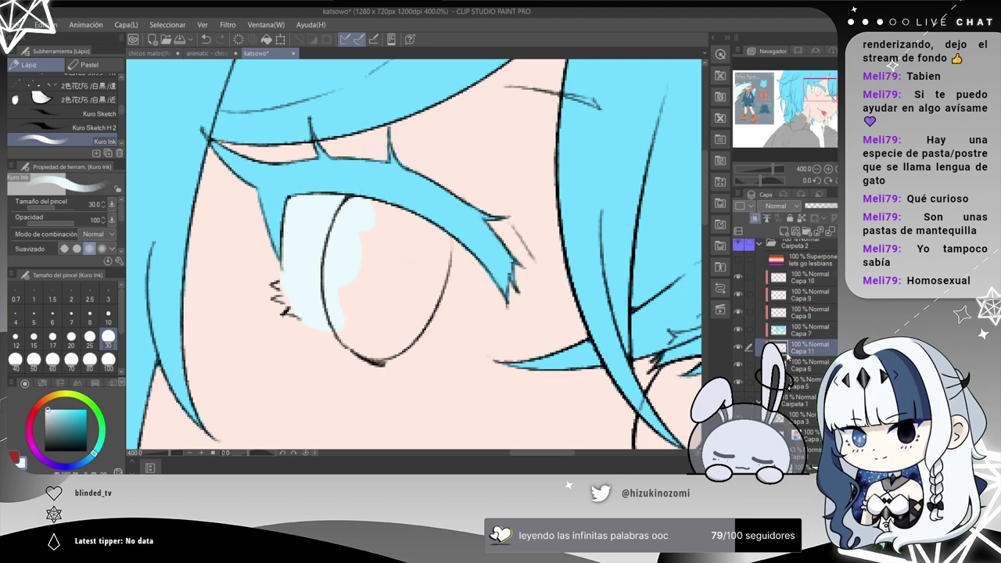
Cover the rest of the fully visible eye, including the iris area, with the pale white down to its lower edge.
drag(309, 269, 324, 312)
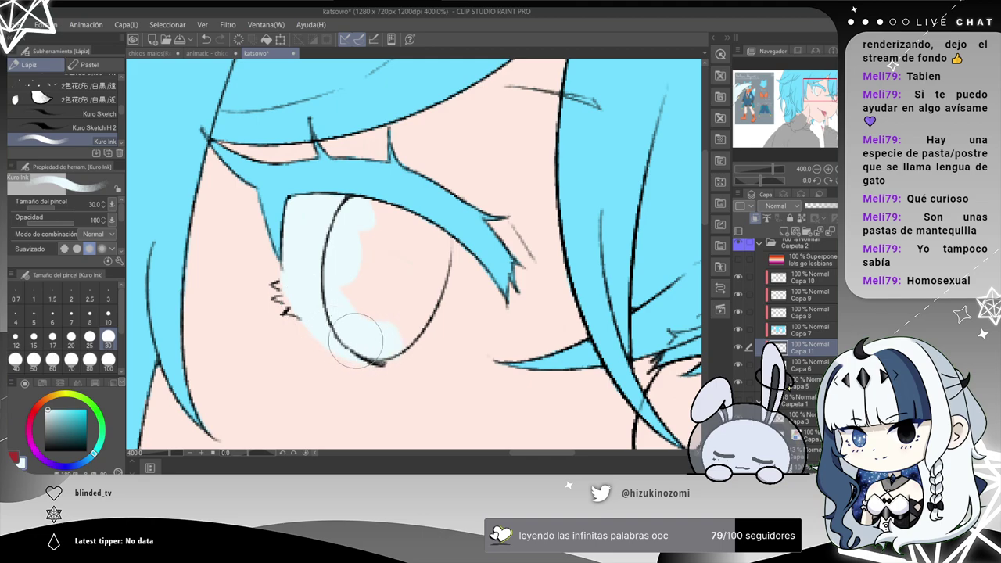
mouse_move(409, 352)
mouse_down()
mouse_move(467, 318)
mouse_move(427, 341)
mouse_move(471, 275)
mouse_up()
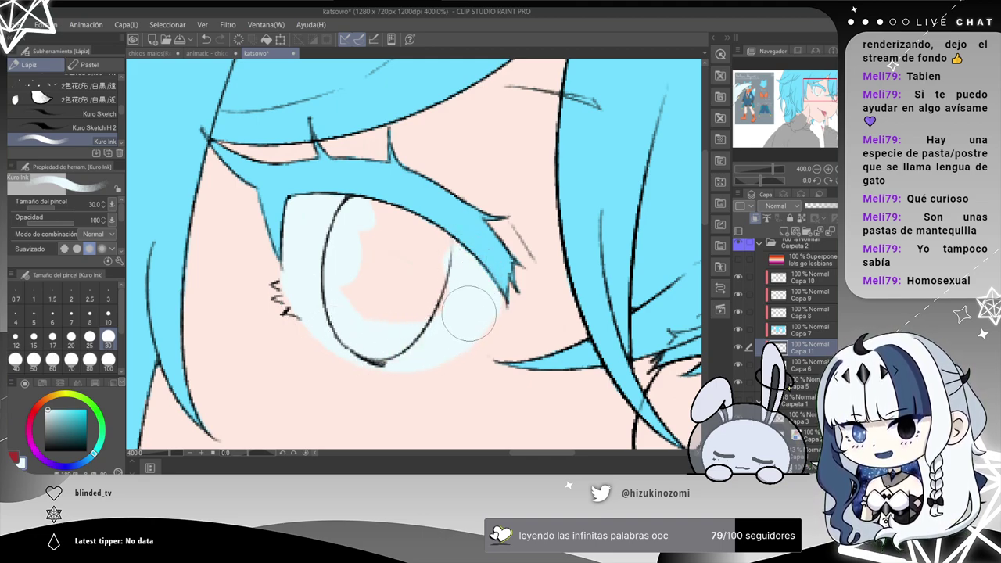
mouse_move(377, 317)
mouse_down()
mouse_move(426, 309)
mouse_move(405, 330)
mouse_move(392, 327)
mouse_move(437, 271)
mouse_move(421, 284)
mouse_move(397, 271)
mouse_up()
scroll(428, 249, up, 2)
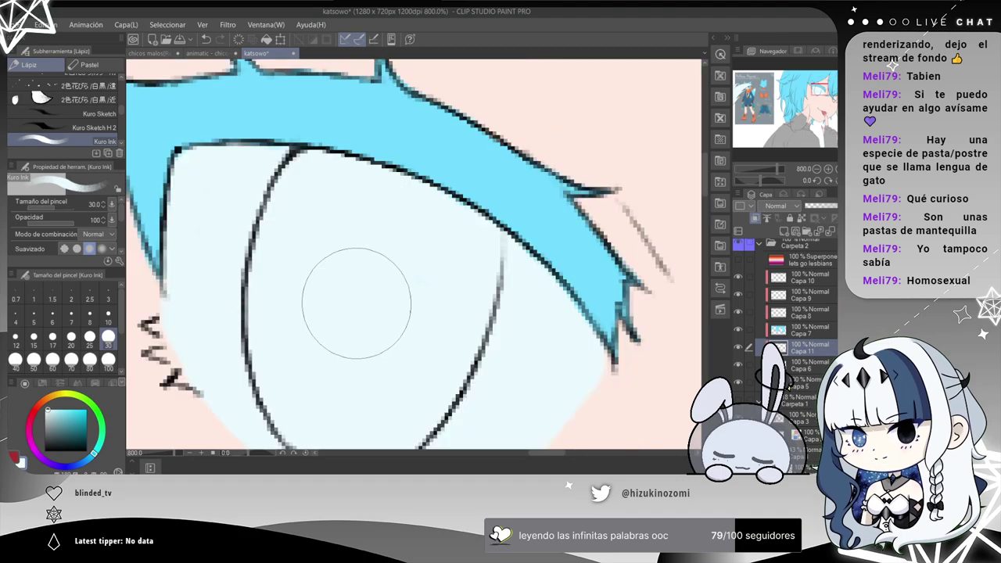
Trim the excess pale white along the fully visible eye's lower and outer edges using the Rugoso eraser at size 10.
scroll(360, 305, up, 1)
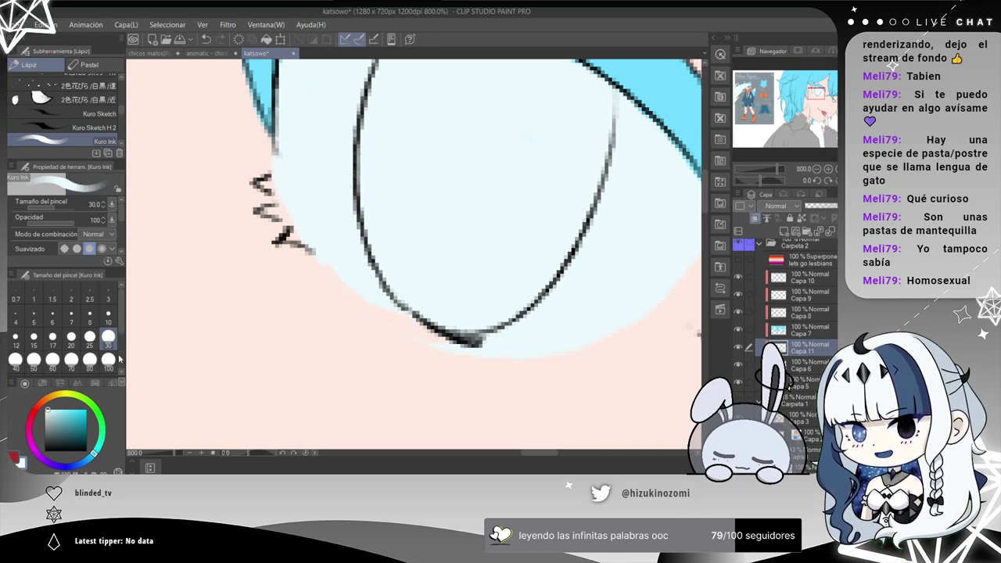
key(e)
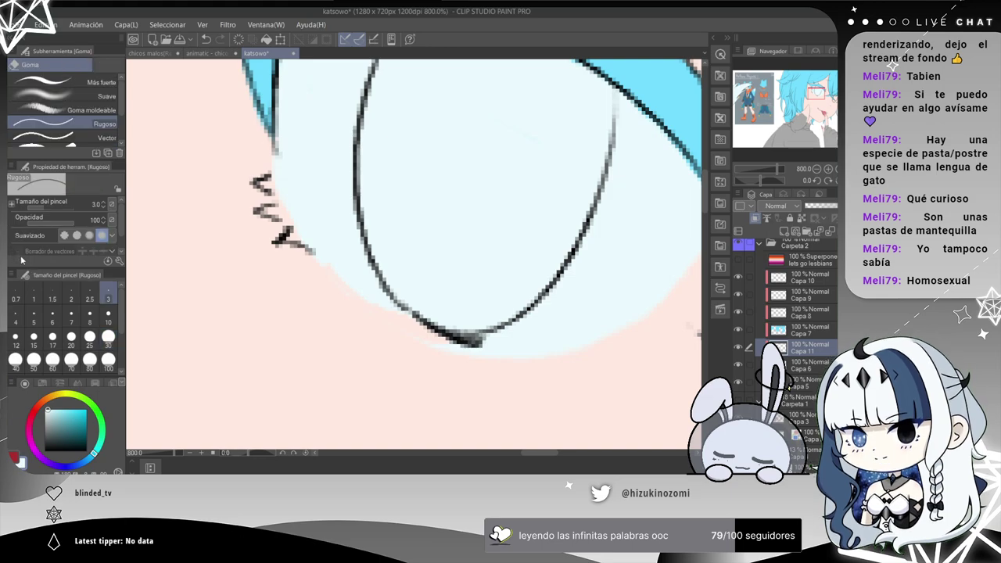
click(107, 315)
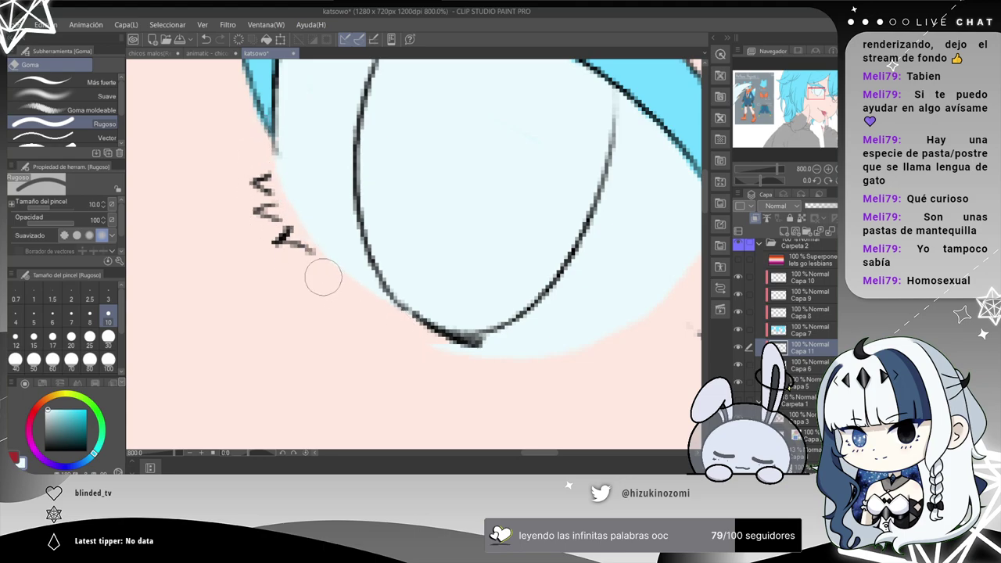
drag(511, 283, 405, 288)
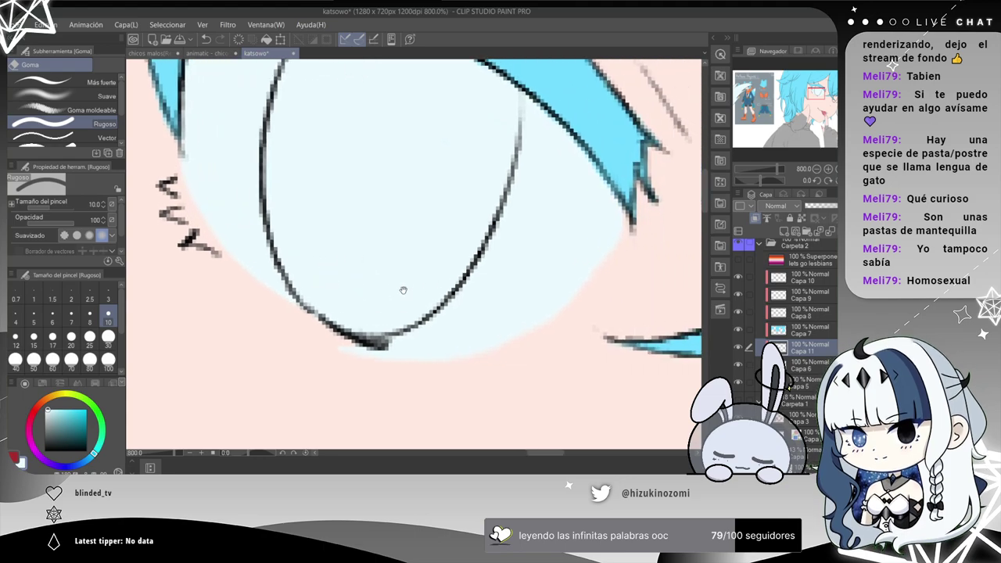
drag(364, 377, 434, 373)
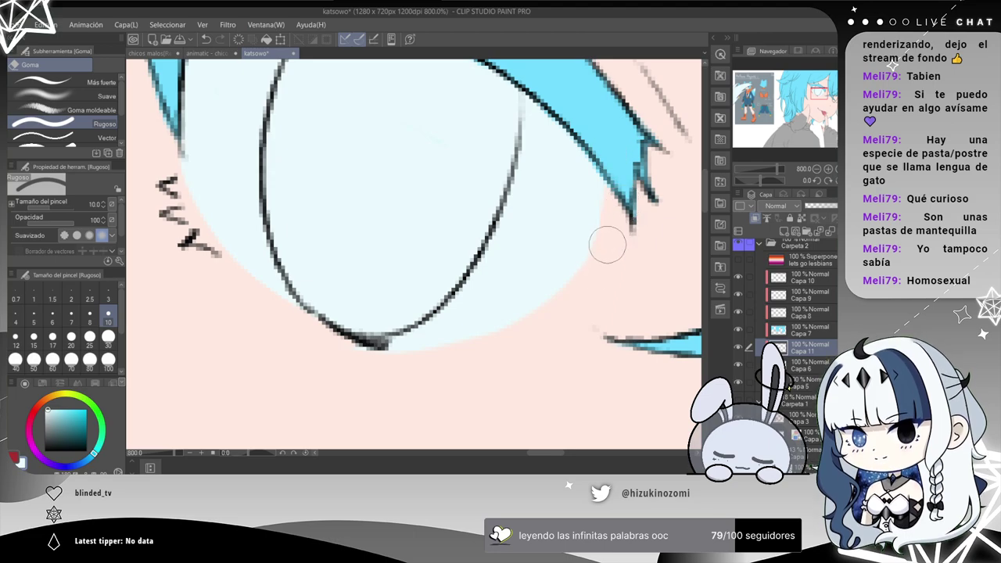
Trace the edges of the partly hair-covered eye in pale white with the Millipen at size 3, including its lower rim.
scroll(610, 192, down, 4)
drag(583, 287, 317, 288)
mouse_move(436, 218)
mouse_down()
mouse_move(473, 218)
mouse_move(399, 321)
mouse_move(397, 239)
mouse_up()
scroll(422, 274, up, 2)
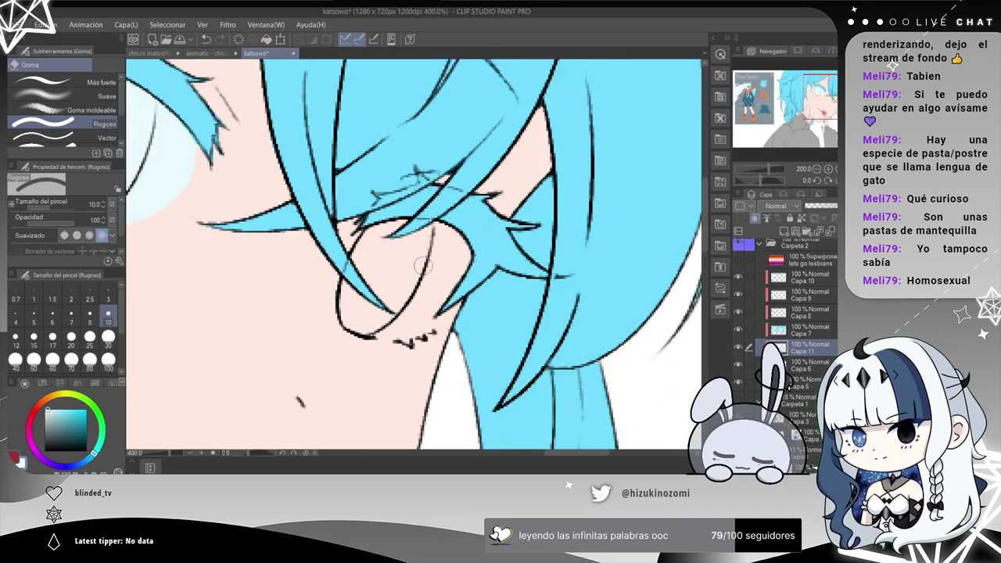
scroll(378, 246, up, 2)
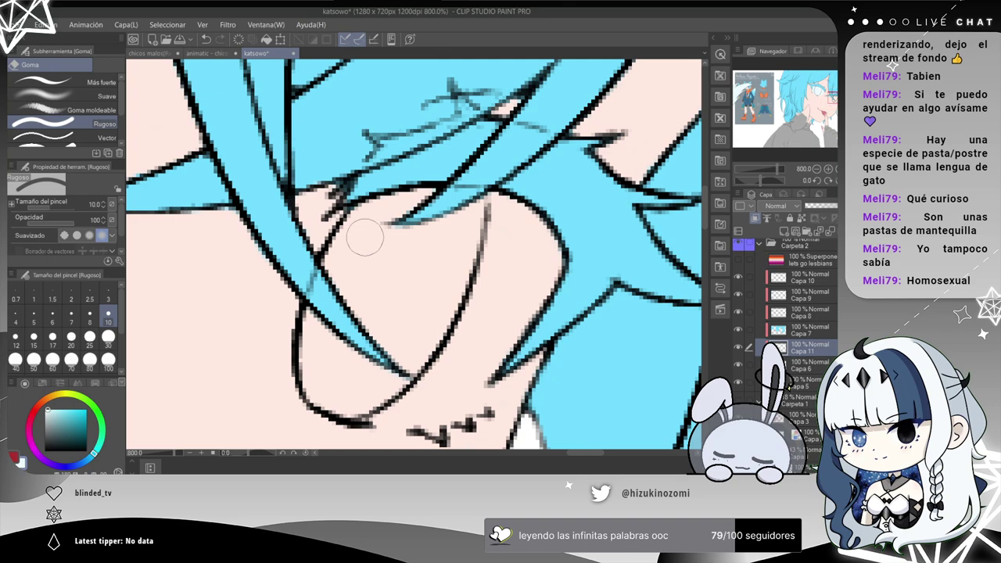
drag(384, 235, 396, 212)
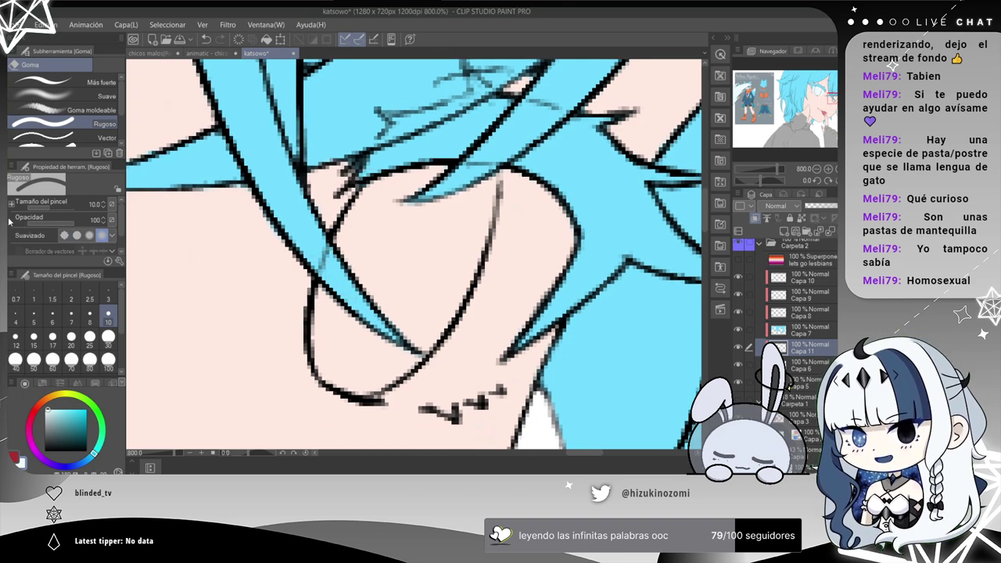
key(b)
key(p)
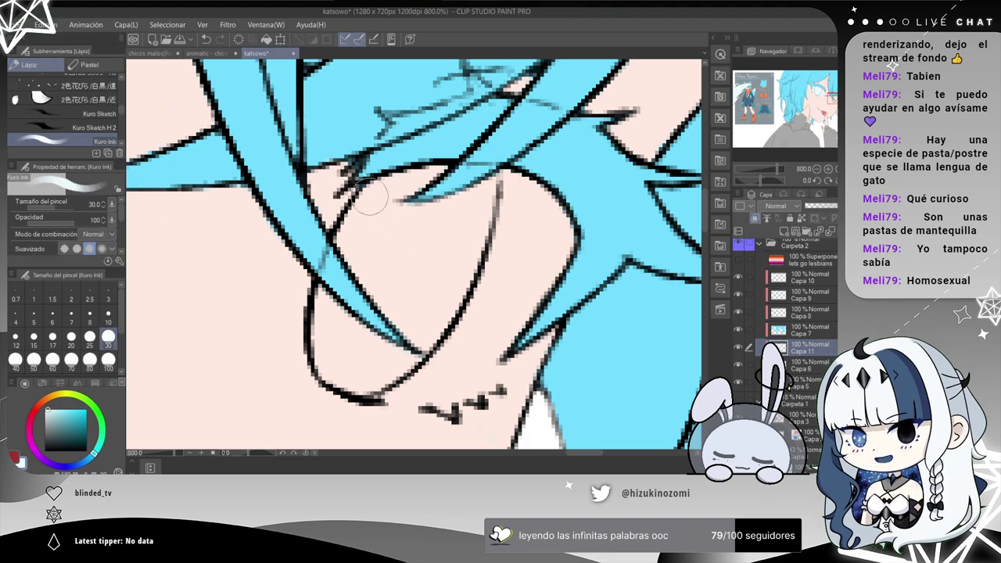
key(p)
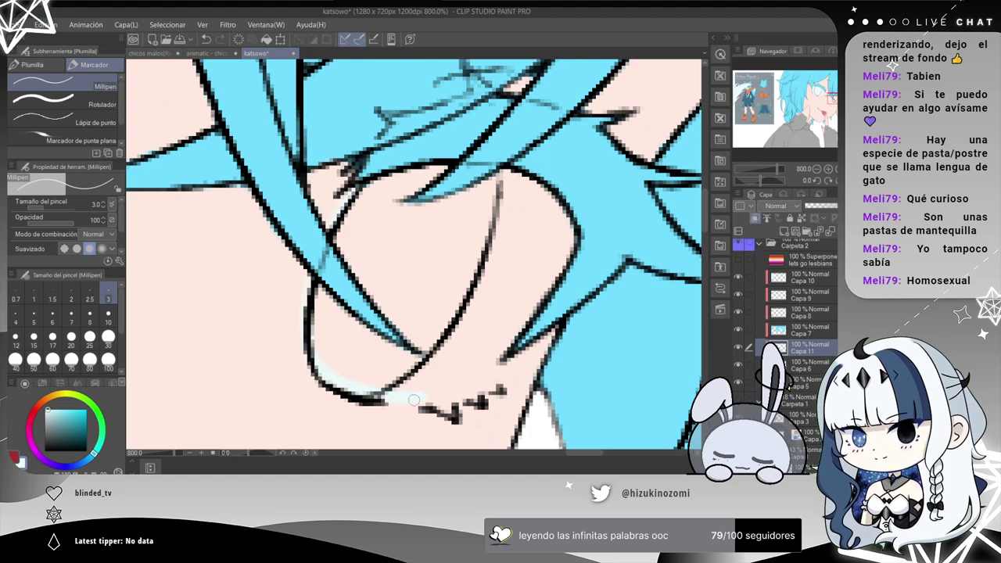
drag(391, 399, 493, 360)
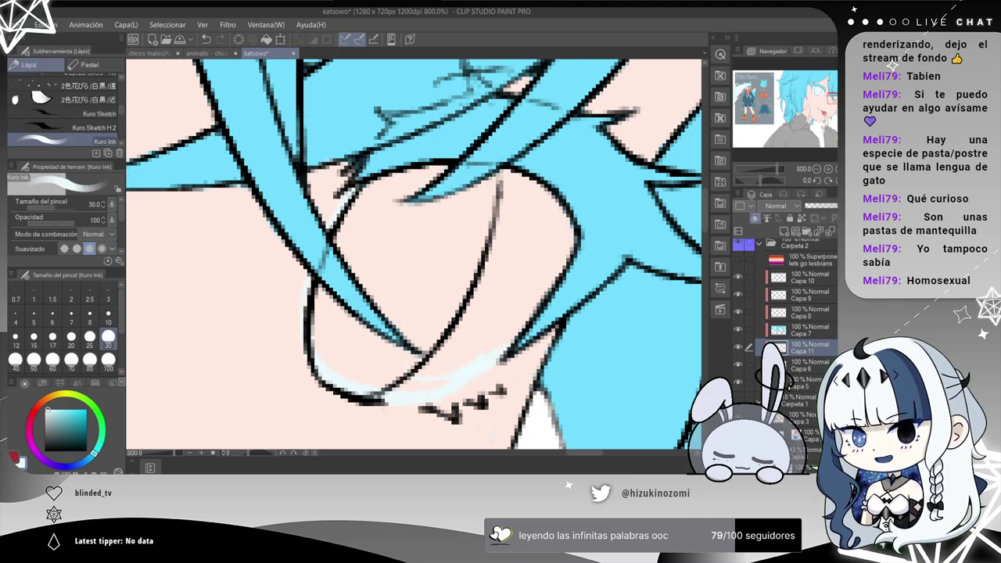
Fill the inside of the partly hair-covered eye with pale white using the Millipen at size 10.
click(108, 318)
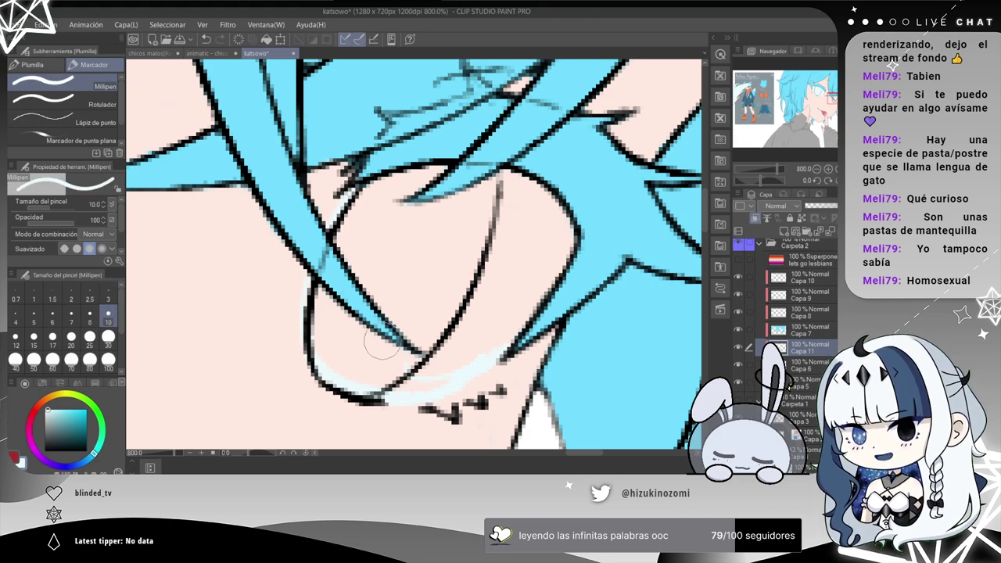
drag(391, 309, 408, 233)
drag(383, 356, 416, 185)
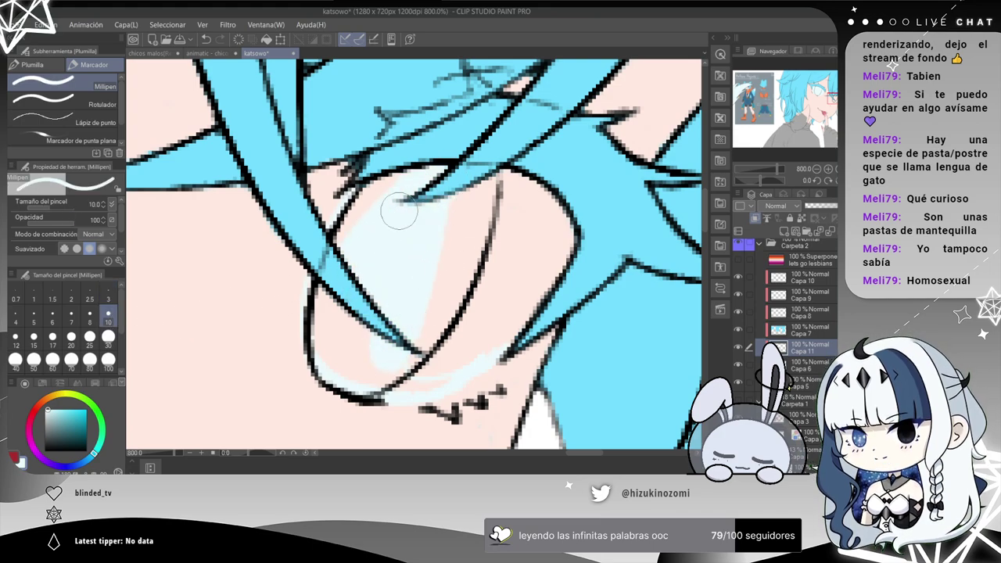
mouse_move(327, 322)
mouse_down()
mouse_move(367, 291)
mouse_move(377, 349)
mouse_move(361, 362)
mouse_move(344, 346)
mouse_up()
mouse_move(403, 380)
mouse_down()
mouse_move(436, 317)
mouse_move(425, 245)
mouse_move(482, 158)
mouse_move(520, 168)
mouse_move(531, 200)
mouse_move(482, 343)
mouse_move(514, 308)
mouse_up()
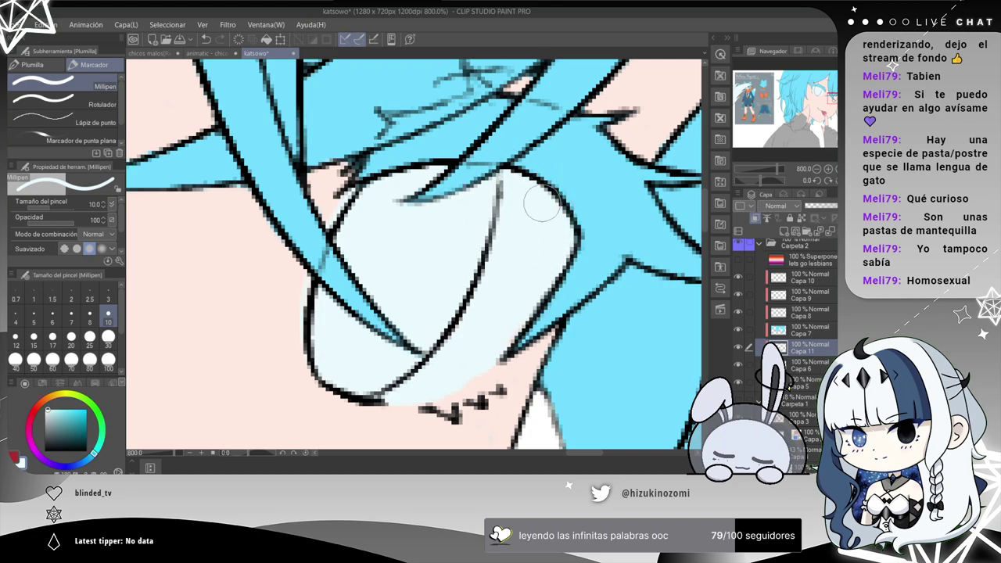
scroll(460, 327, down, 5)
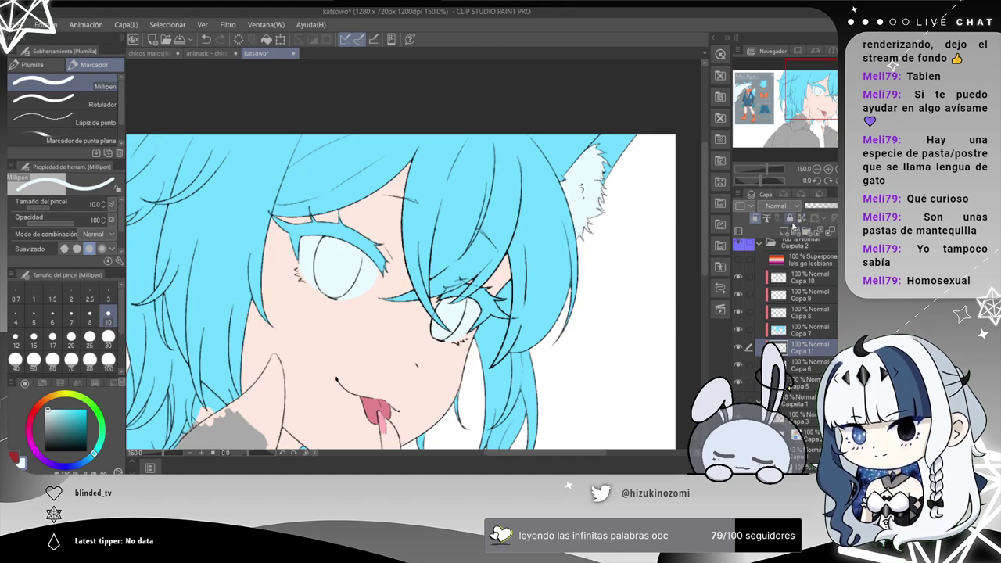
Add a new layer directly above Capa 11.
click(786, 232)
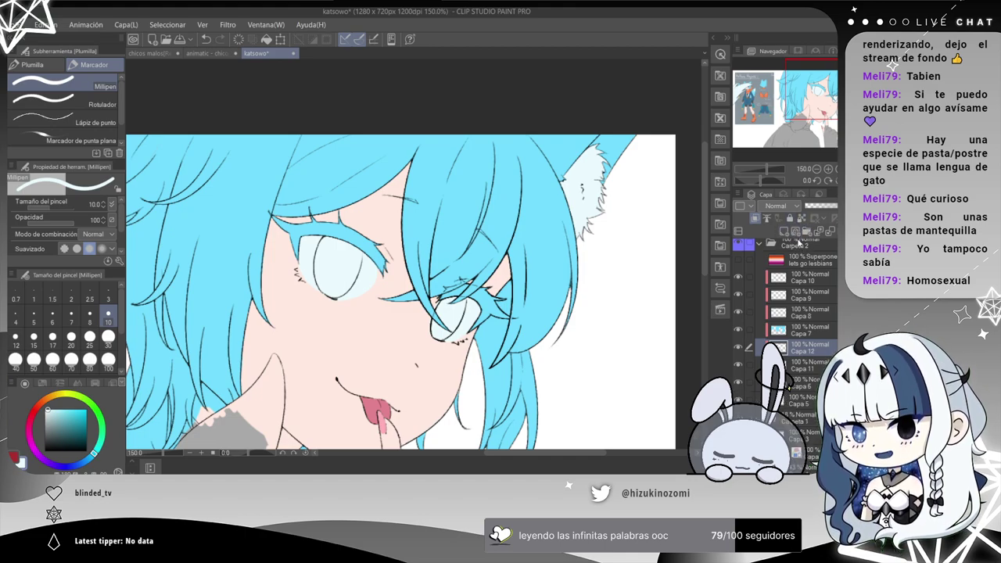
key(ctrl+plus)
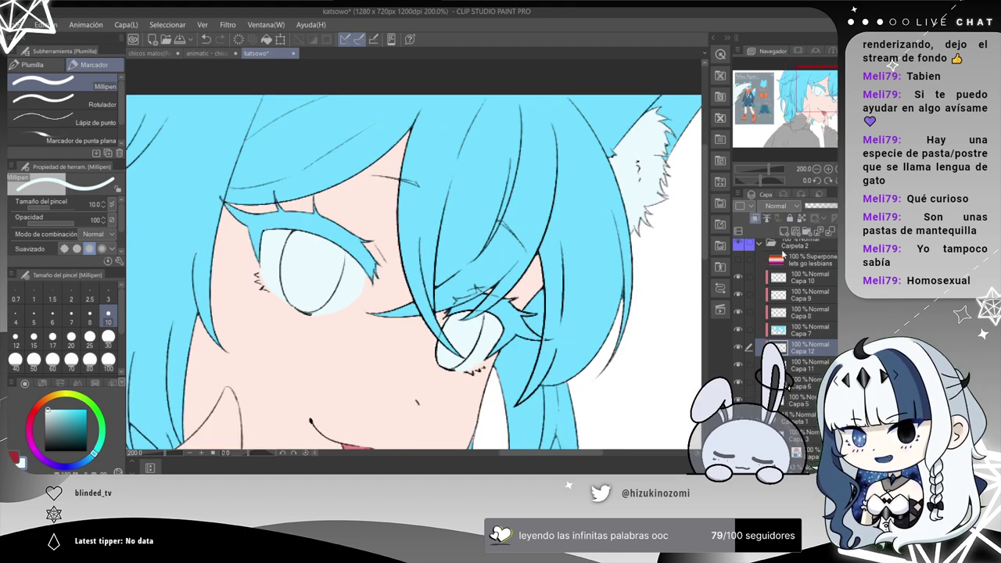
Cover the small gap in the pale white tail tip over the reference sheet, on Capa 10.
drag(336, 262, 665, 262)
drag(274, 227, 466, 243)
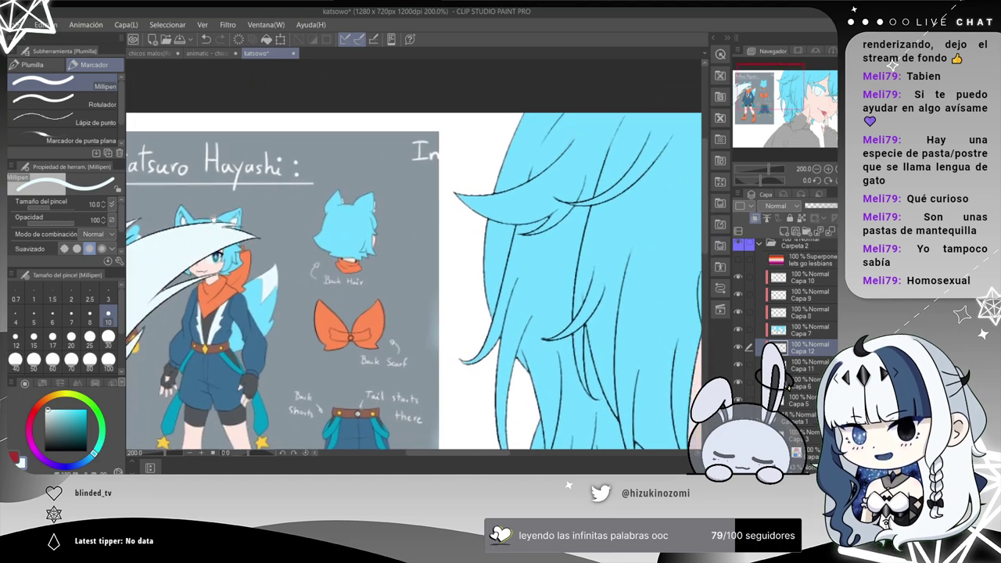
drag(228, 201, 411, 138)
scroll(411, 138, up, 5)
mouse_move(460, 333)
mouse_down()
mouse_move(439, 226)
mouse_move(477, 317)
mouse_up()
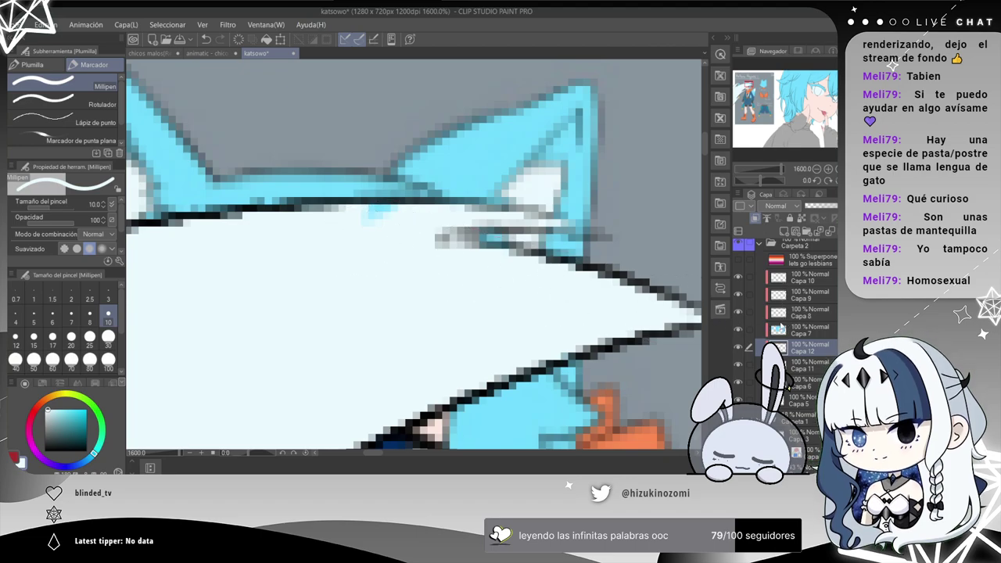
click(782, 278)
click(739, 277)
click(739, 276)
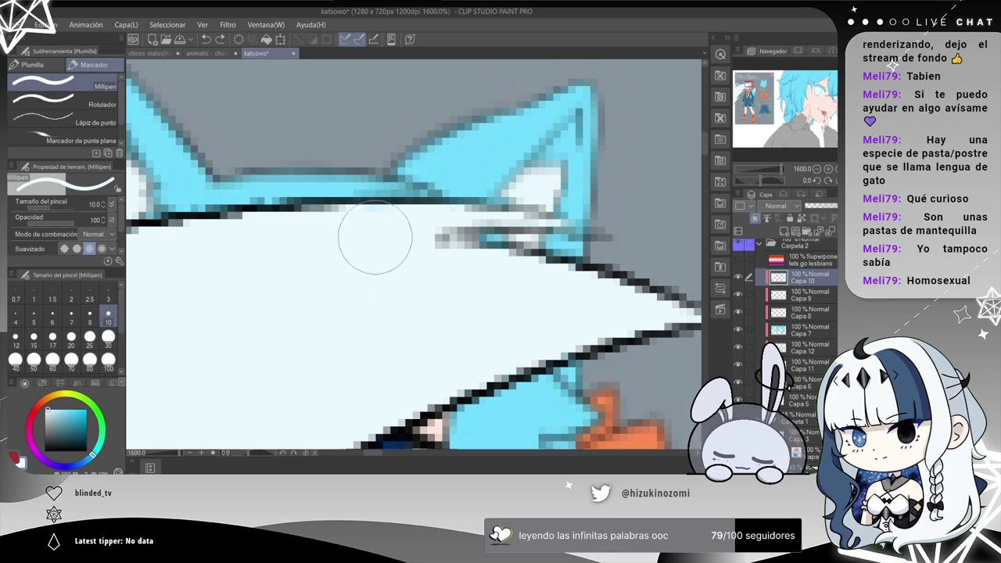
Sample the teal iris color from the reference sheet's eye and make Capa 12 the active layer.
mouse_move(430, 312)
mouse_down()
mouse_move(413, 212)
mouse_move(422, 127)
mouse_up()
alt+click(378, 303)
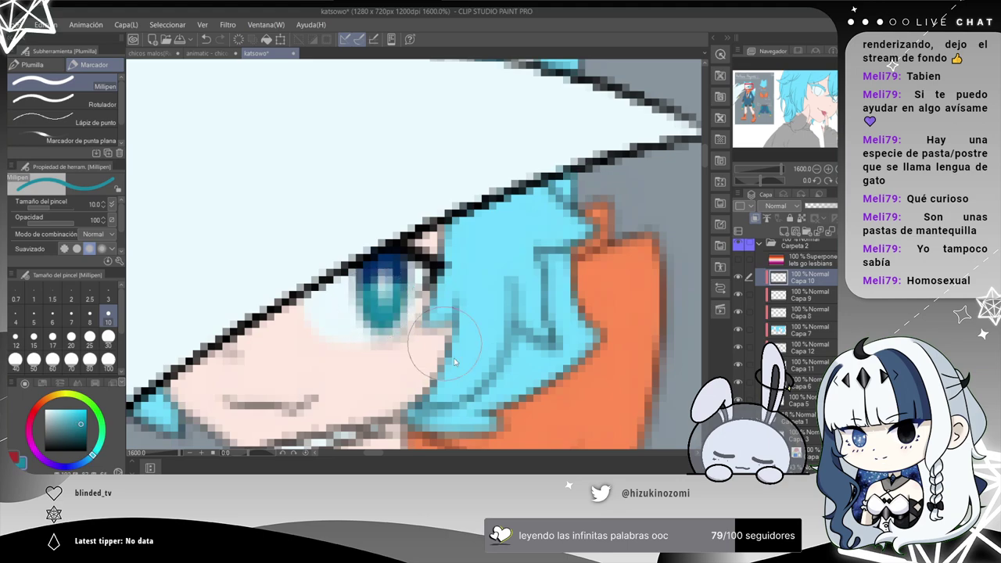
scroll(444, 344, down, 4)
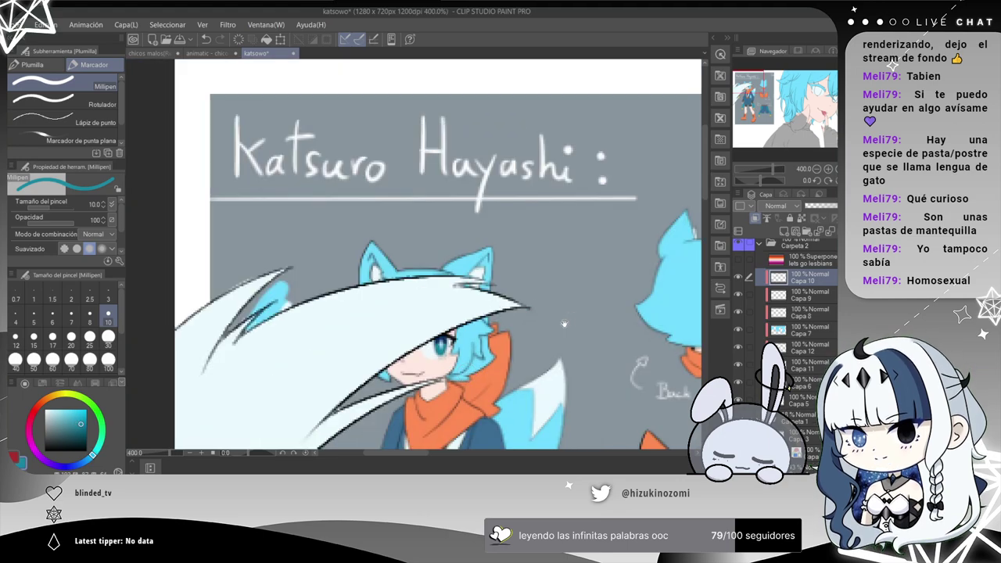
scroll(564, 322, right, 10)
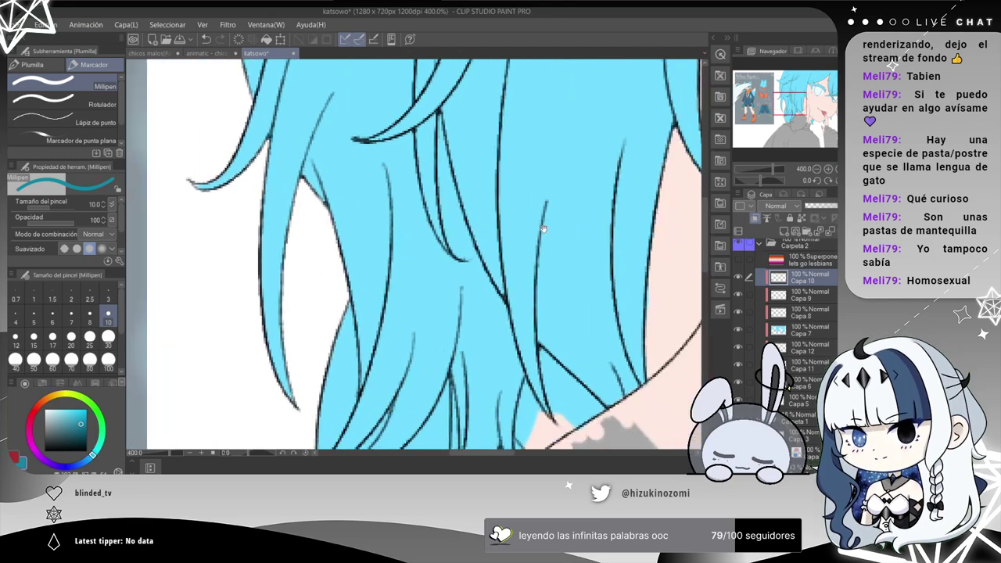
drag(535, 227, 282, 187)
drag(504, 186, 333, 402)
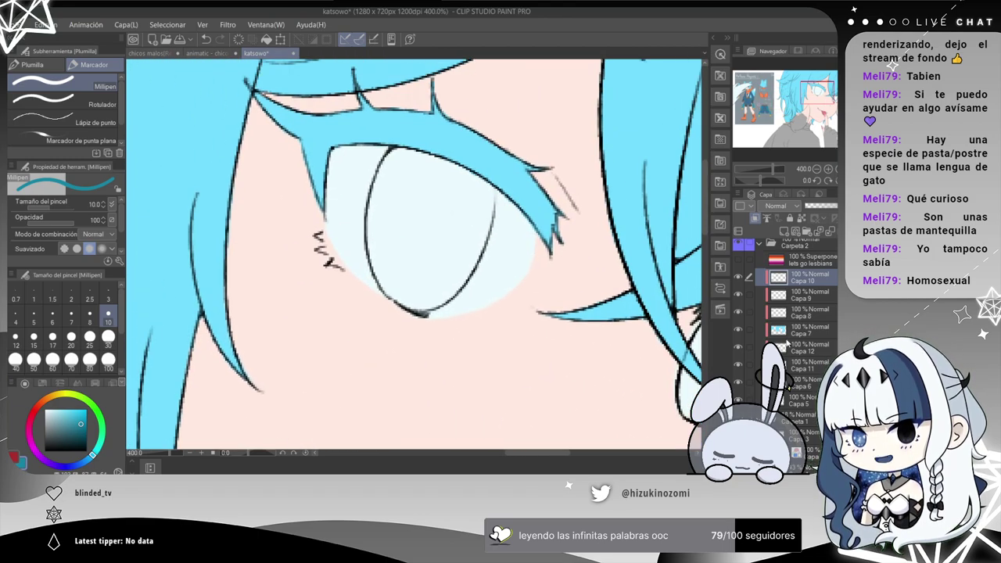
click(783, 348)
click(738, 347)
click(738, 347)
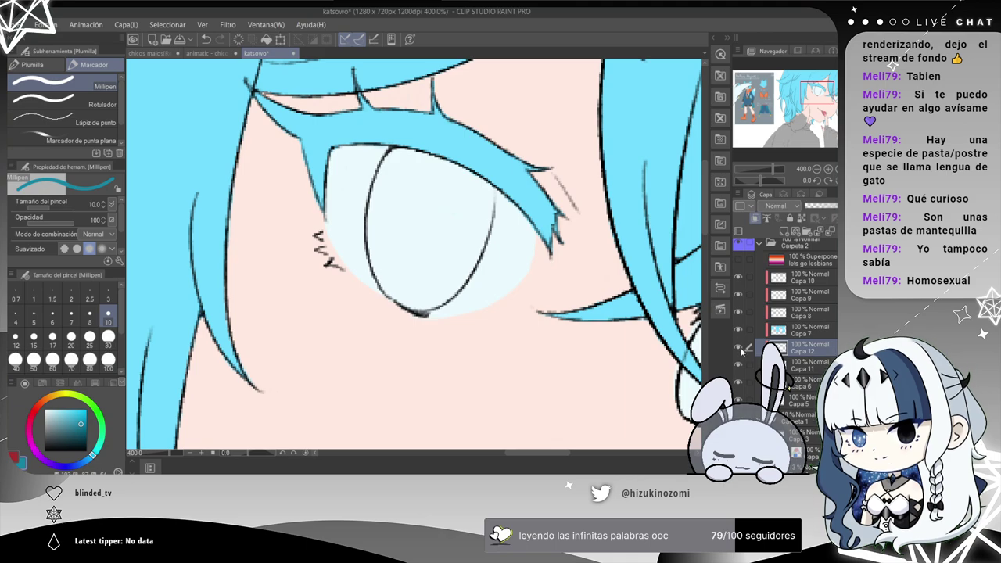
Fill the whole iris of the fully visible eye with the sampled teal, up to its outline and the upper lid.
mouse_move(429, 210)
mouse_down()
mouse_move(417, 255)
mouse_move(419, 185)
mouse_move(419, 227)
mouse_move(381, 275)
mouse_move(429, 104)
mouse_move(379, 131)
mouse_move(352, 162)
mouse_move(339, 251)
mouse_up()
scroll(418, 185, up, 2)
mouse_move(337, 295)
mouse_down()
mouse_move(339, 223)
mouse_move(331, 251)
mouse_move(352, 344)
mouse_move(340, 330)
mouse_move(344, 356)
mouse_move(366, 394)
mouse_move(358, 267)
mouse_move(382, 397)
mouse_up()
mouse_move(426, 432)
mouse_down()
mouse_move(479, 388)
mouse_move(432, 402)
mouse_move(458, 360)
mouse_move(469, 422)
mouse_move(493, 376)
mouse_move(469, 403)
mouse_move(498, 379)
mouse_move(447, 290)
mouse_up()
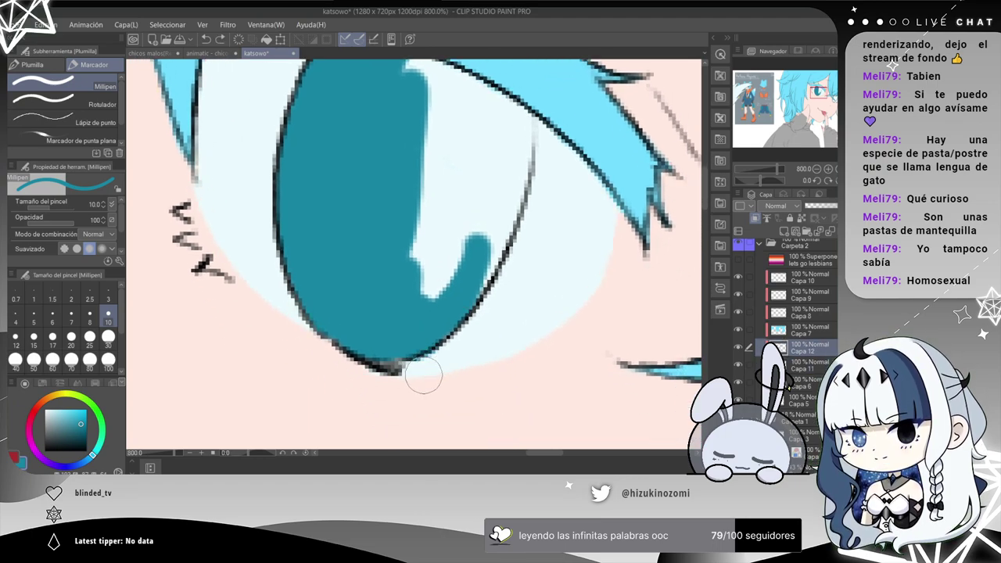
drag(412, 265, 442, 233)
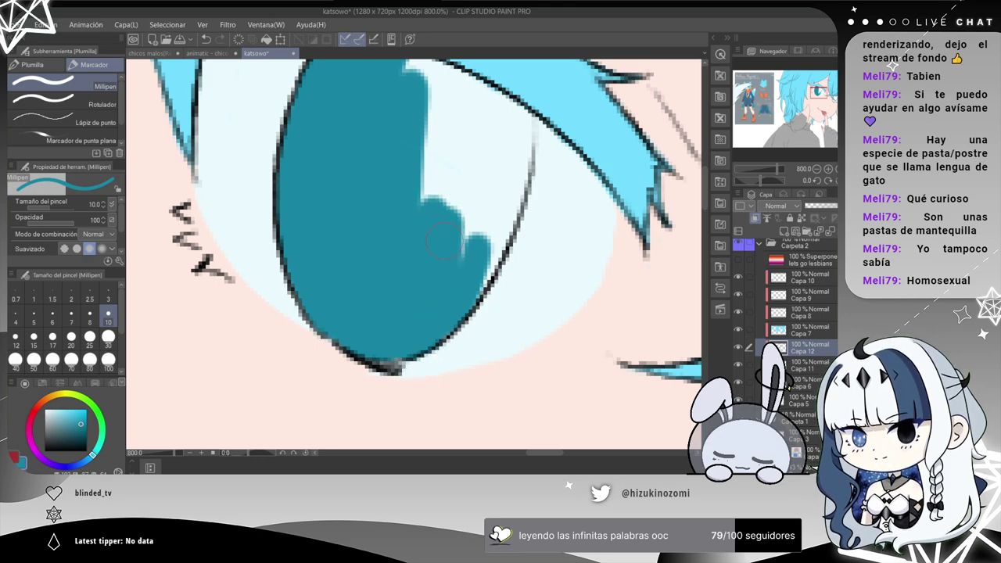
mouse_move(474, 268)
mouse_down()
mouse_move(506, 165)
mouse_move(509, 190)
mouse_move(498, 219)
mouse_move(508, 123)
mouse_move(495, 234)
mouse_move(499, 176)
mouse_up()
mouse_move(501, 229)
mouse_down()
mouse_move(518, 129)
mouse_move(512, 113)
mouse_move(469, 256)
mouse_up()
mouse_move(474, 218)
mouse_down()
mouse_move(464, 217)
mouse_move(474, 291)
mouse_move(422, 196)
mouse_move(438, 251)
mouse_up()
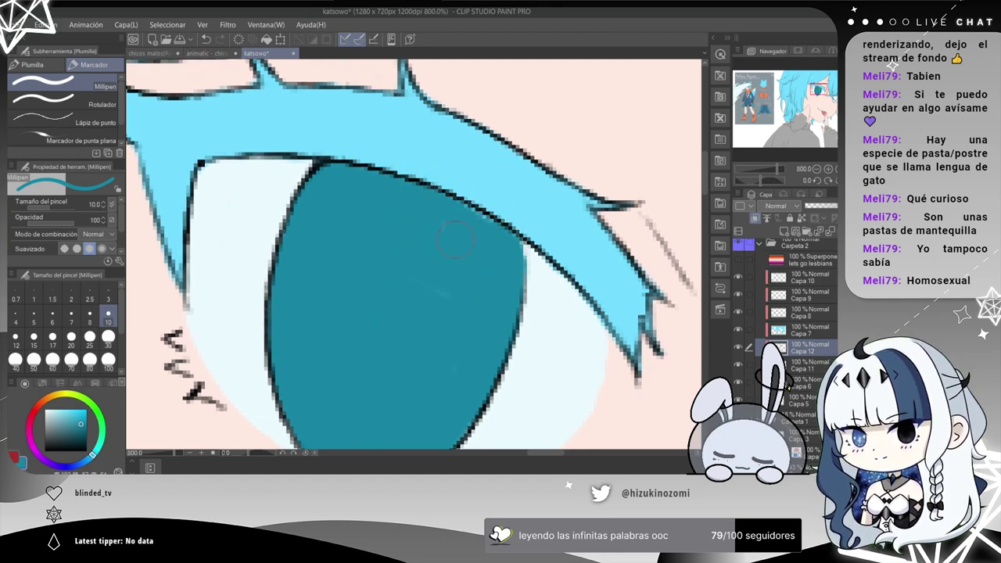
scroll(446, 219, down, 2)
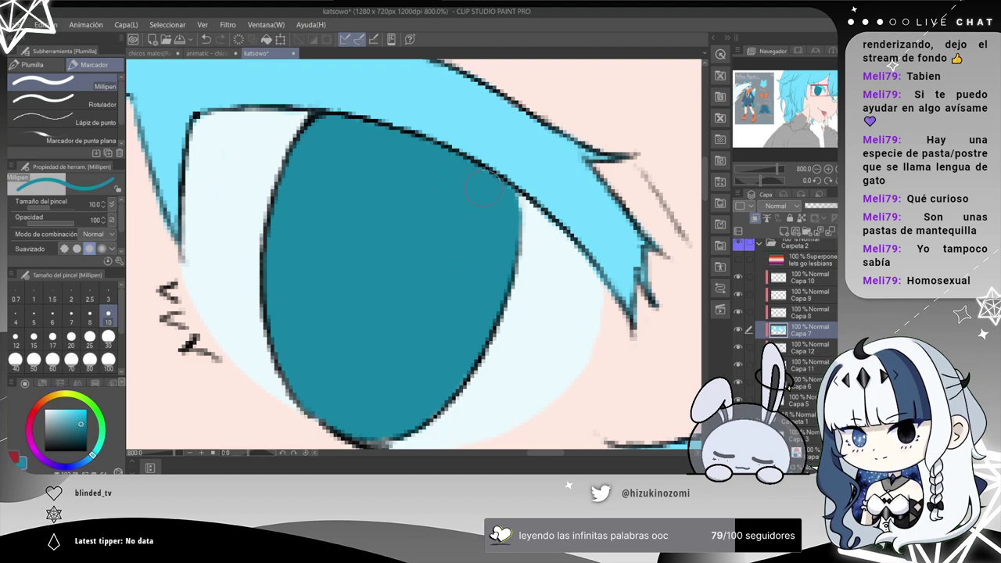
scroll(475, 186, down, 3)
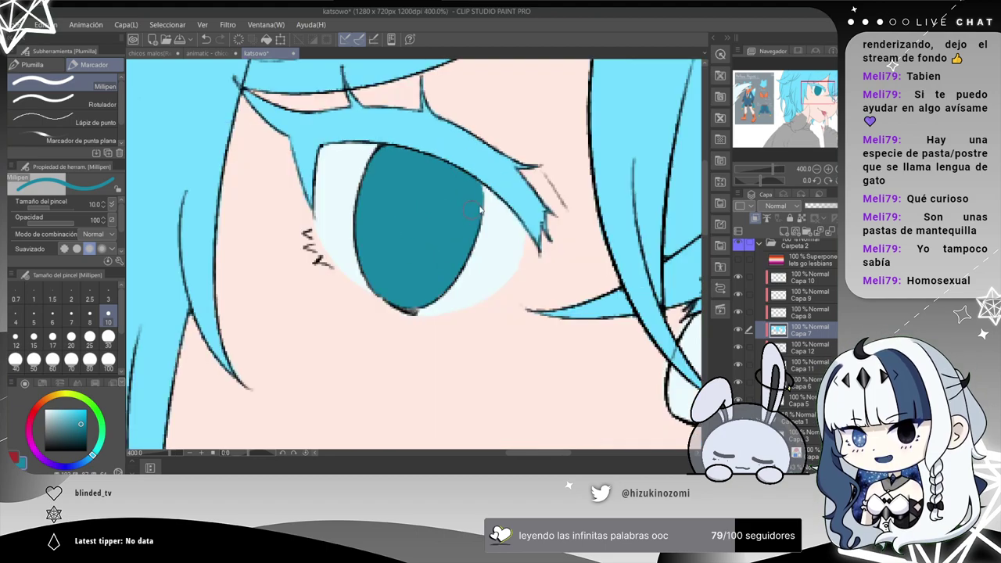
scroll(471, 209, down, 2)
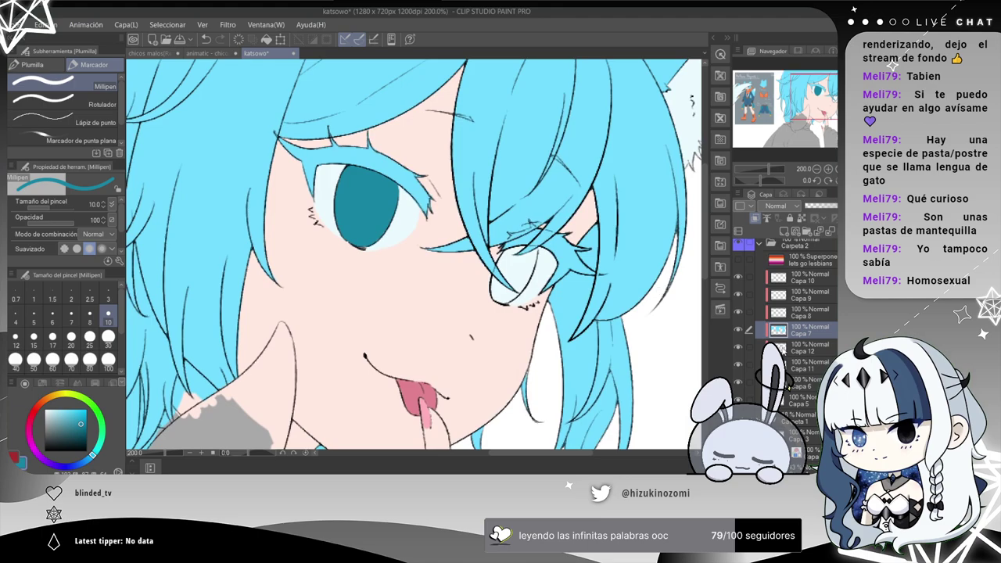
Fill the iris of the partly hair-covered eye with the same teal on Capa 12, on both sides of the hair strand.
click(784, 351)
scroll(417, 256, up, 5)
drag(560, 265, 216, 265)
drag(514, 311, 418, 211)
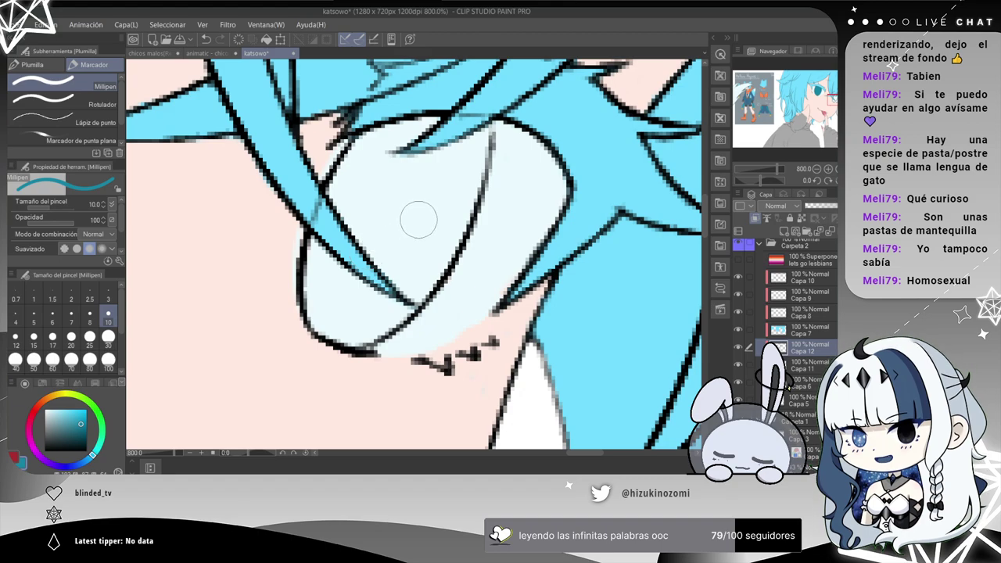
drag(416, 165, 375, 291)
mouse_move(418, 197)
mouse_down()
mouse_move(426, 134)
mouse_move(399, 195)
mouse_move(344, 258)
mouse_move(374, 166)
mouse_move(444, 116)
mouse_move(389, 194)
mouse_move(346, 220)
mouse_move(387, 141)
mouse_move(344, 197)
mouse_move(379, 129)
mouse_move(366, 148)
mouse_move(325, 255)
mouse_move(320, 294)
mouse_move(331, 321)
mouse_move(359, 328)
mouse_move(377, 295)
mouse_move(395, 291)
mouse_move(385, 312)
mouse_move(410, 279)
mouse_move(407, 293)
mouse_move(421, 261)
mouse_move(398, 250)
mouse_move(447, 130)
mouse_move(428, 134)
mouse_move(448, 180)
mouse_move(434, 266)
mouse_move(473, 131)
mouse_up()
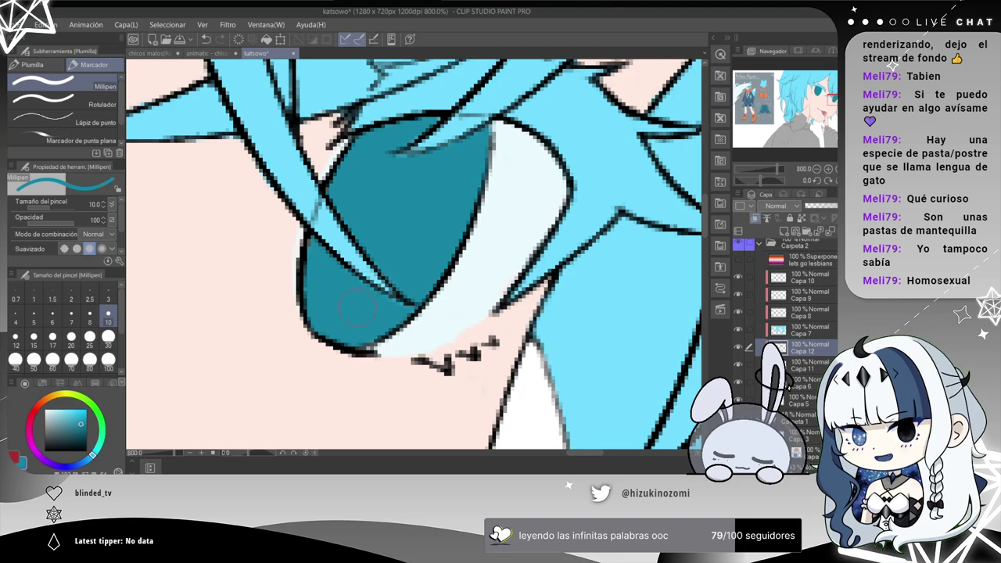
scroll(358, 310, down, 5)
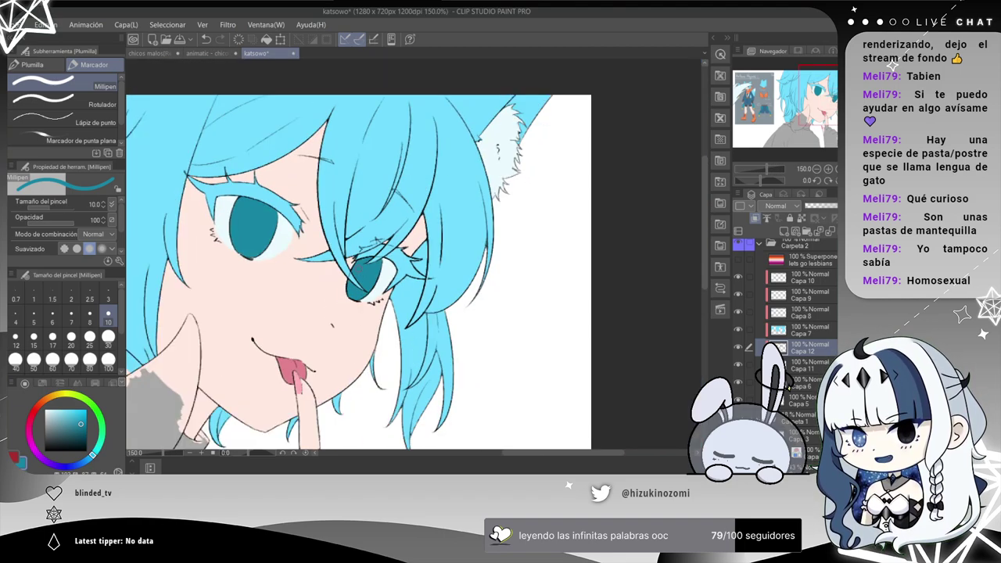
scroll(352, 278, down, 1)
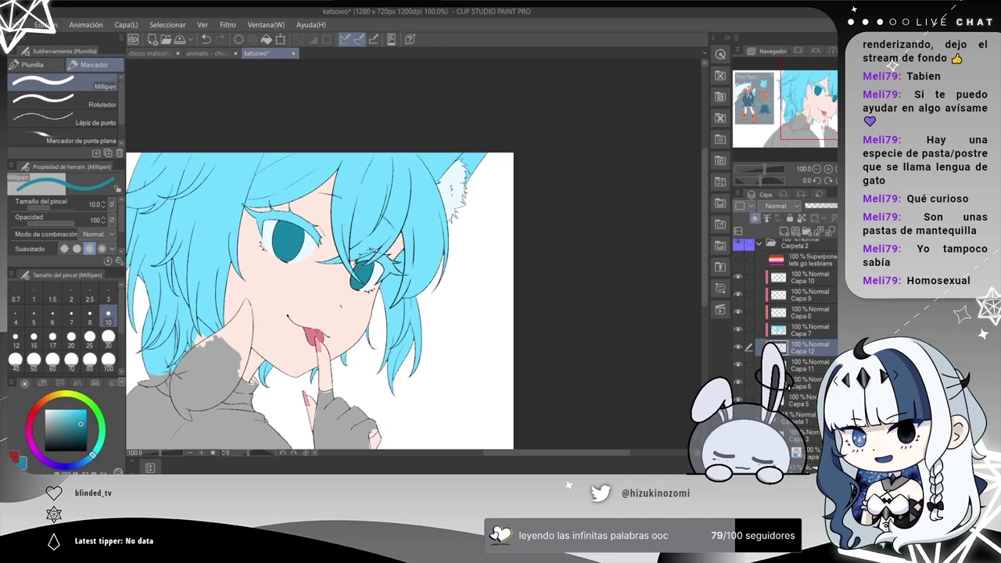
On Capa 7, clear the blue from the triangular gap between the hair strands just above the raised hand.
drag(247, 354, 392, 226)
drag(365, 180, 408, 227)
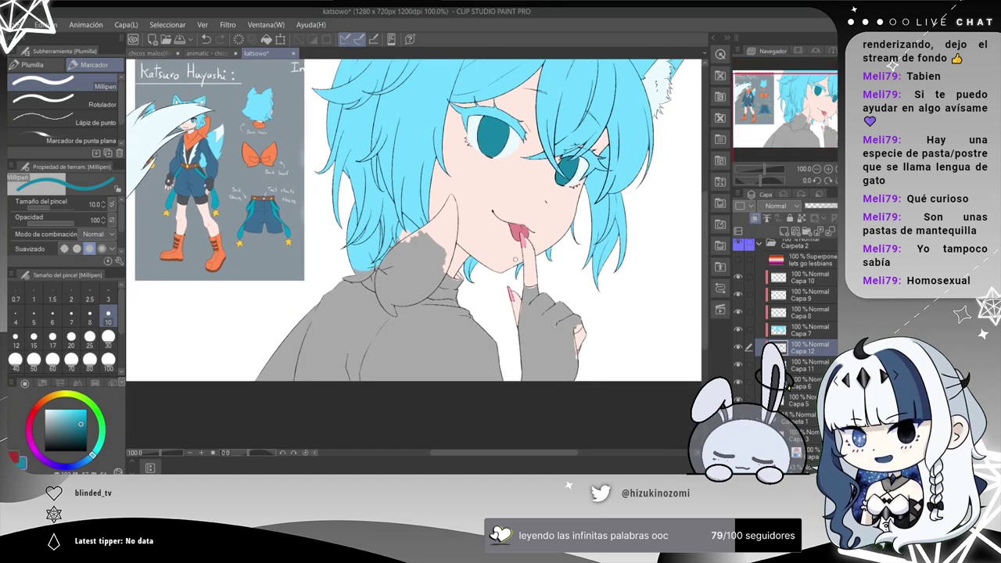
click(808, 330)
key(ctrl+plus)
key(ctrl+plus)
key(ctrl+plus)
key(ctrl+plus)
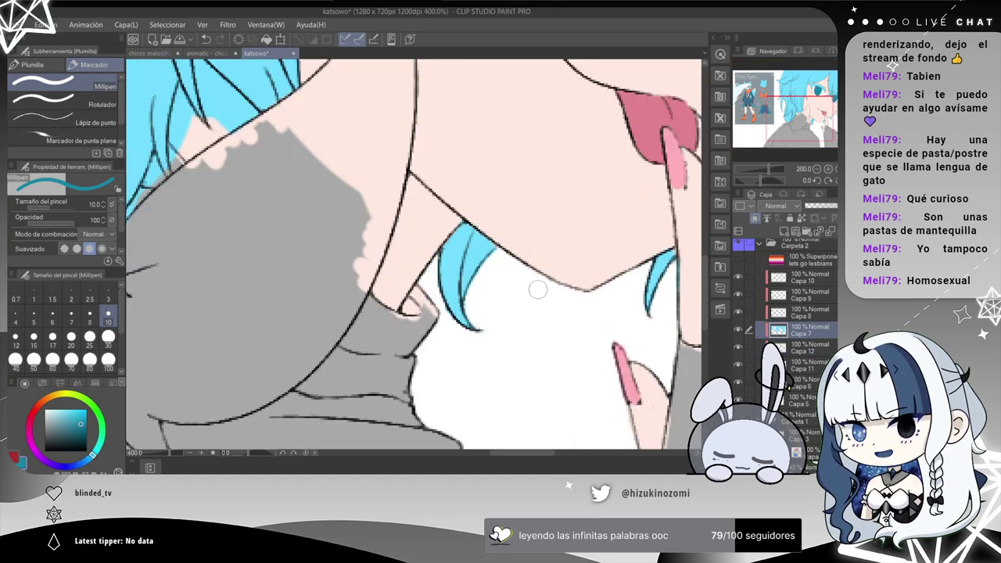
drag(432, 226, 529, 224)
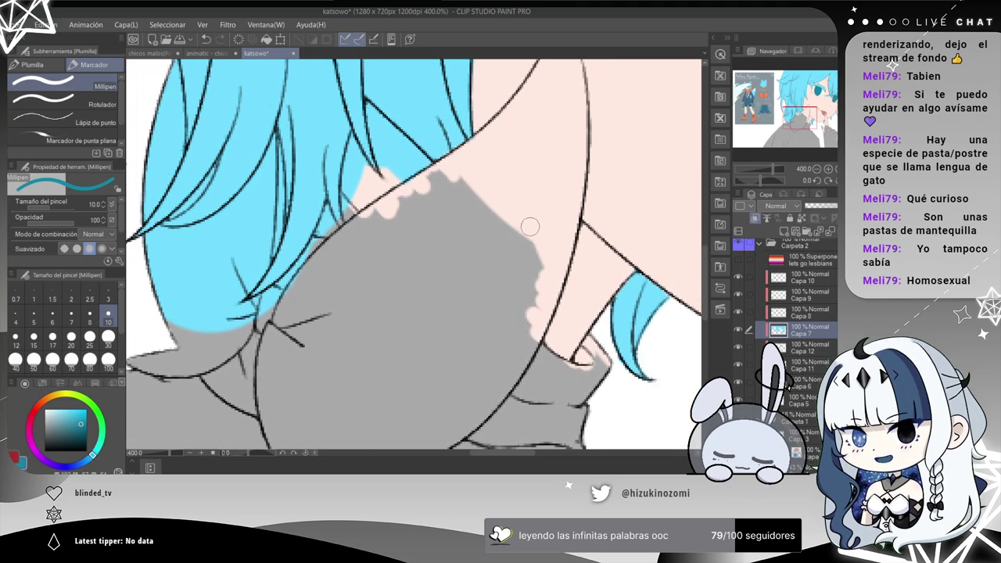
scroll(447, 161, up, 2)
drag(283, 153, 432, 323)
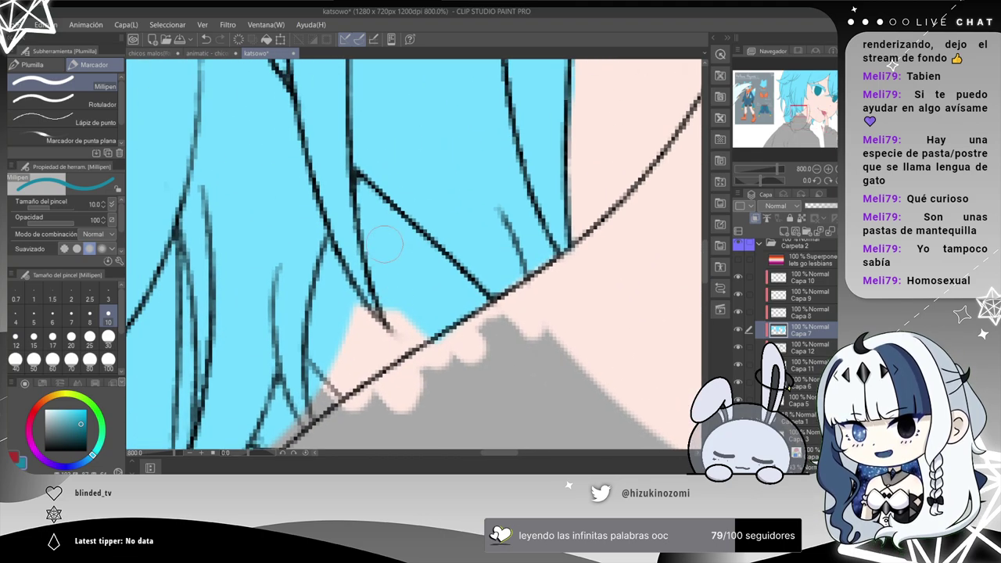
drag(379, 239, 420, 309)
key(ctrl+z)
mouse_move(380, 247)
mouse_down()
mouse_move(403, 313)
mouse_move(434, 318)
mouse_move(403, 289)
mouse_move(407, 304)
mouse_move(385, 258)
mouse_move(442, 312)
mouse_move(477, 312)
mouse_move(380, 223)
mouse_up()
click(109, 300)
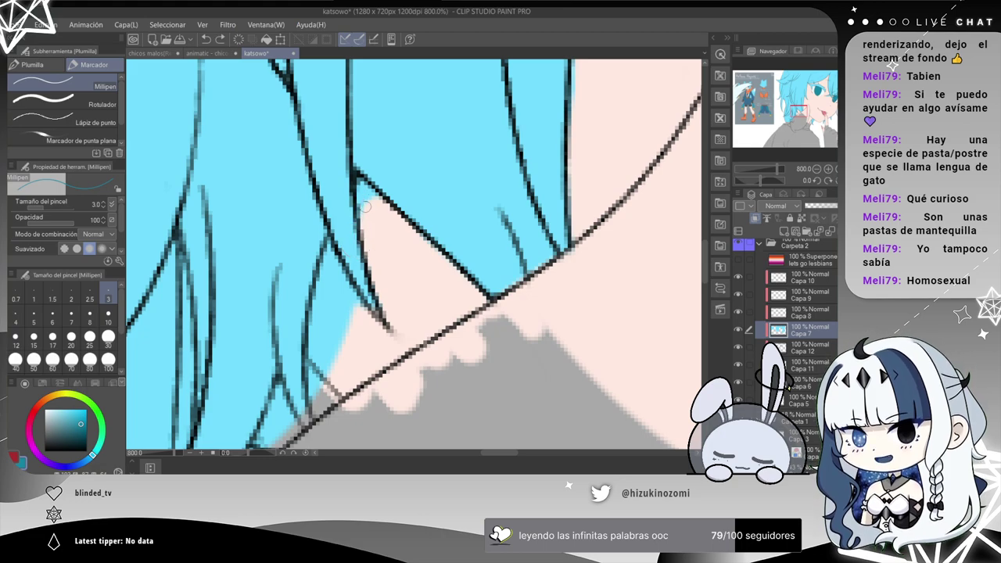
Erase the blue from the neighbouring gap between the pointed strand and the sleeve outline, using eraser size 3.
key(e)
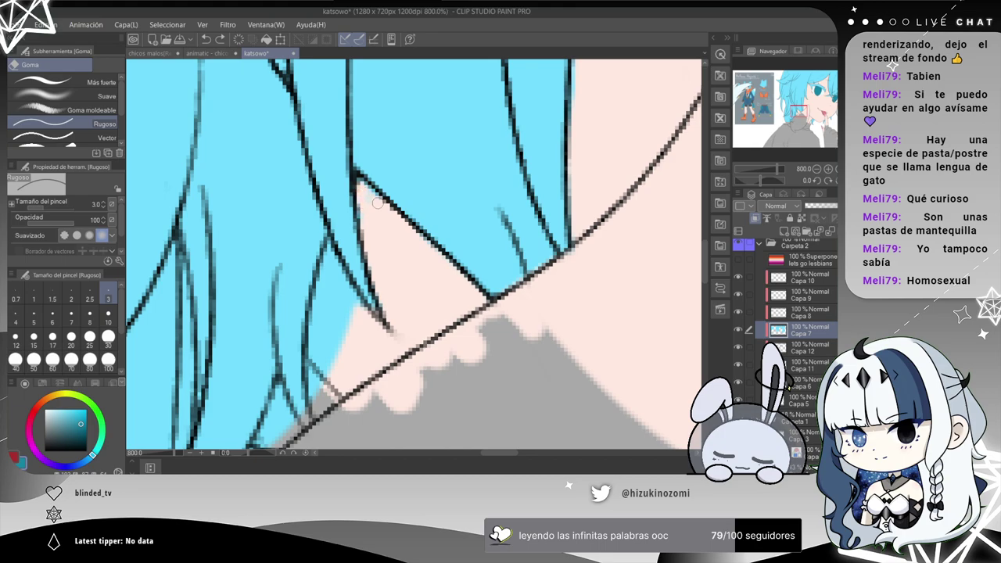
mouse_move(341, 333)
mouse_down()
mouse_move(335, 270)
mouse_move(320, 301)
mouse_move(341, 311)
mouse_up()
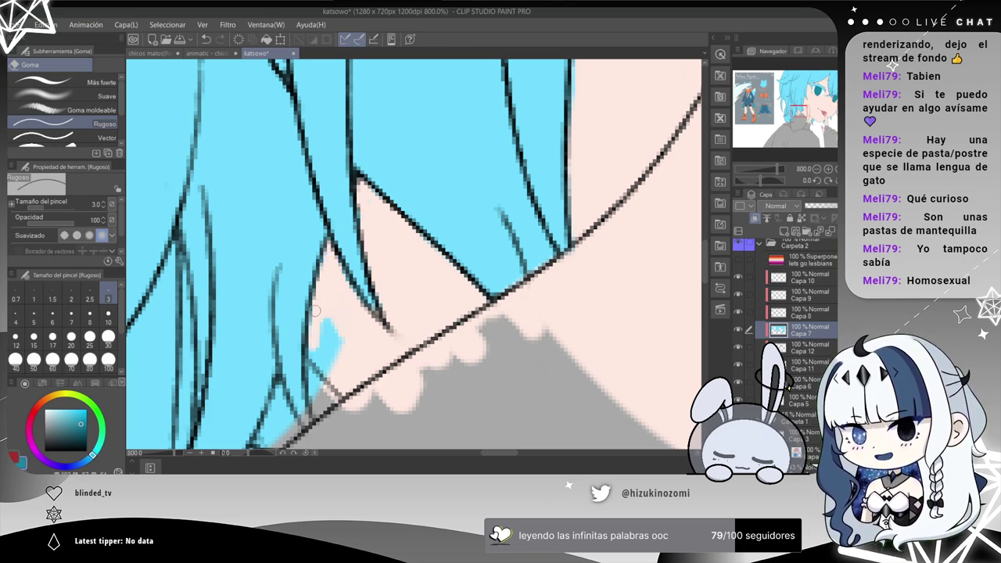
drag(327, 372, 334, 322)
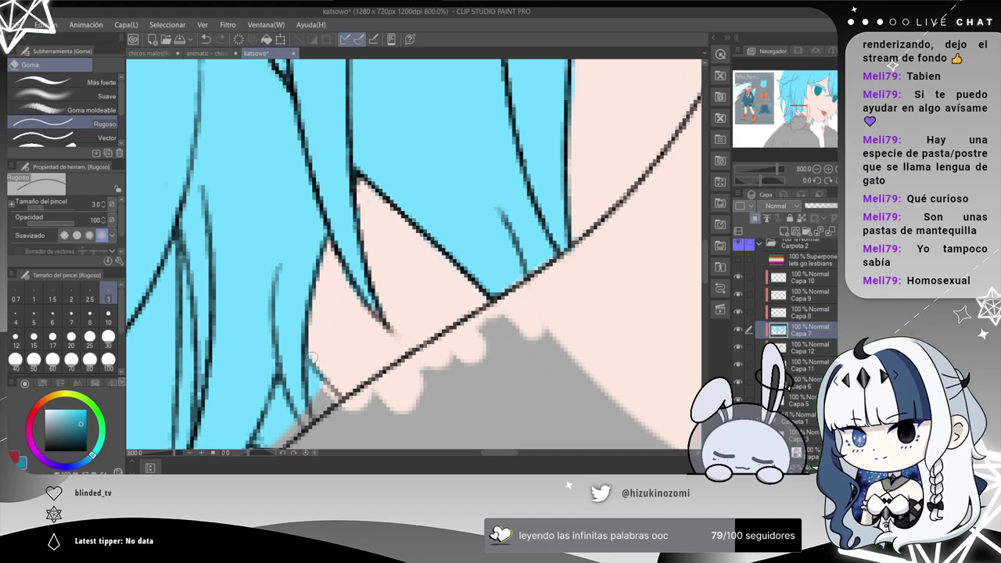
Inspect the hair fill around the raised sleeve and hood for leftover spill, keeping Capa 7 as the active layer.
scroll(312, 358, down, 5)
scroll(303, 326, up, 1)
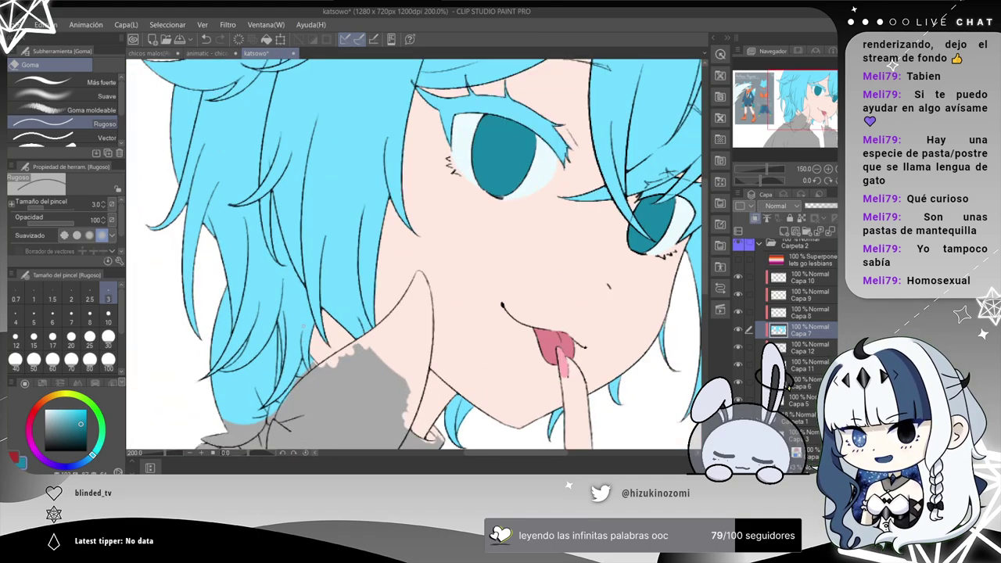
scroll(305, 323, up, 2)
scroll(307, 180, up, 1)
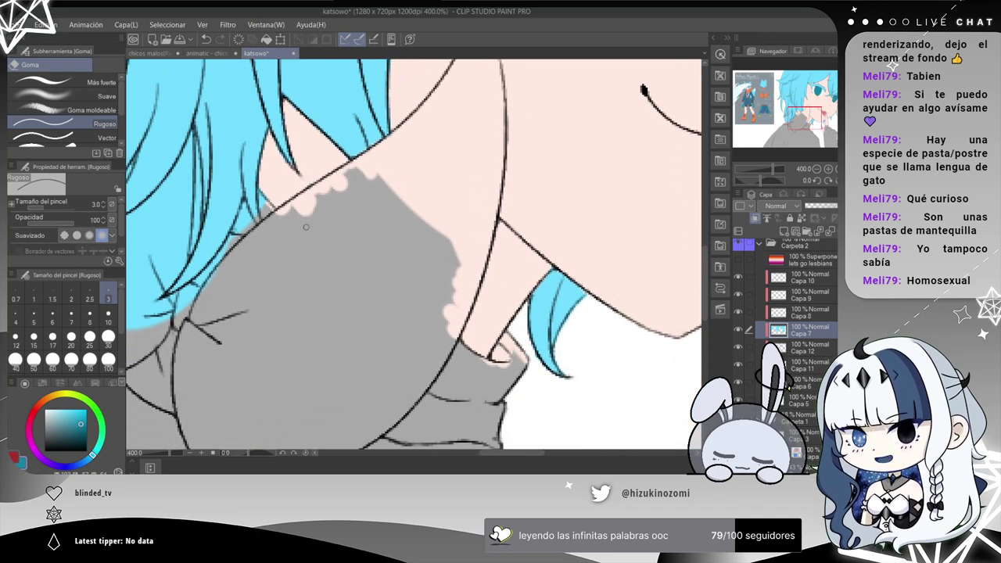
scroll(306, 226, down, 2)
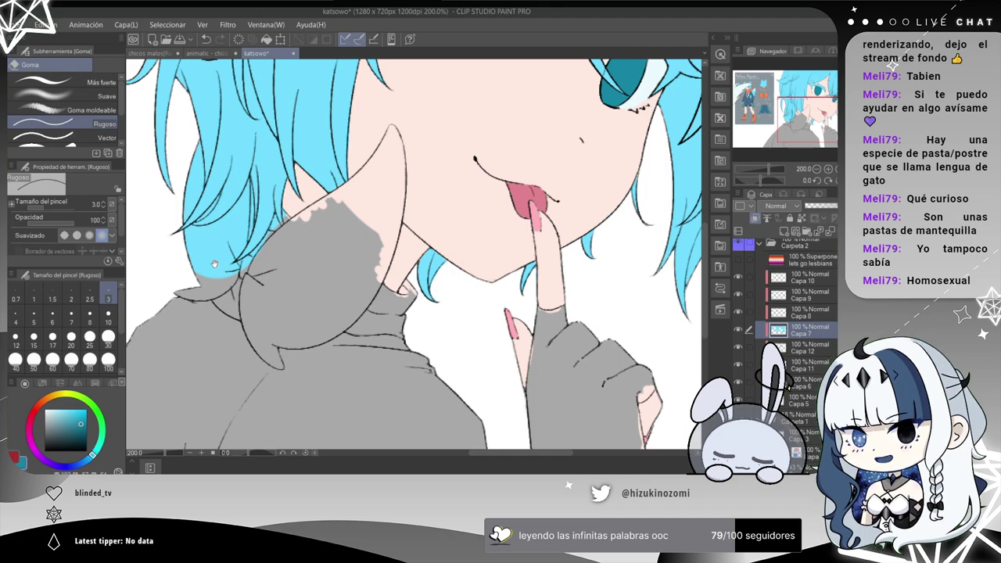
scroll(216, 266, up, 1)
scroll(314, 212, up, 1)
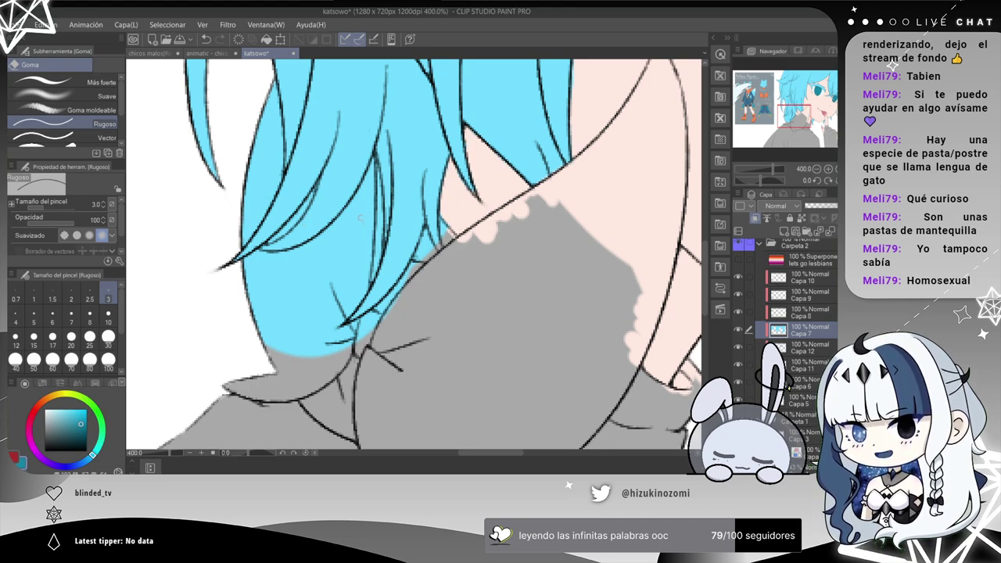
scroll(472, 258, up, 1)
scroll(463, 248, down, 3)
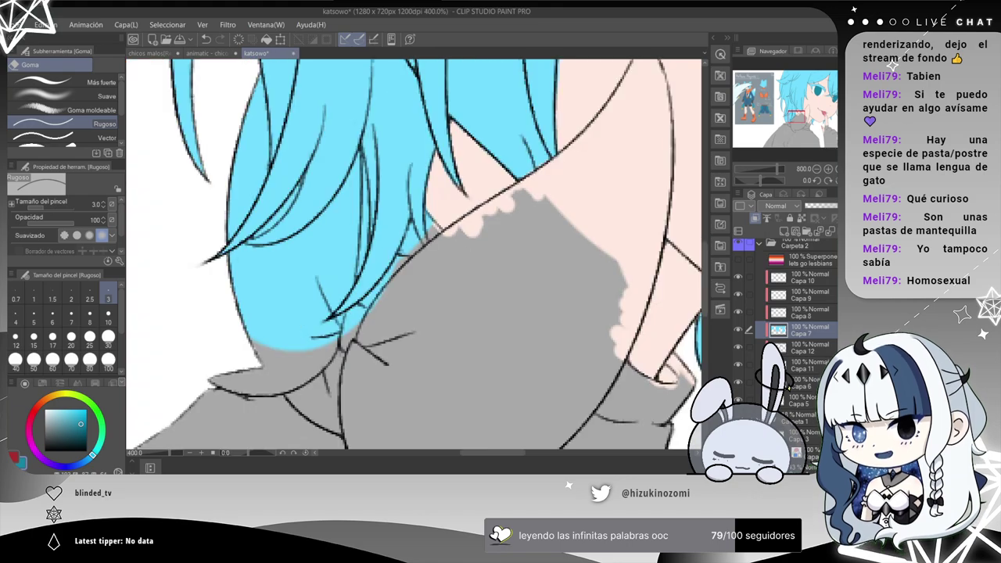
scroll(461, 245, up, 2)
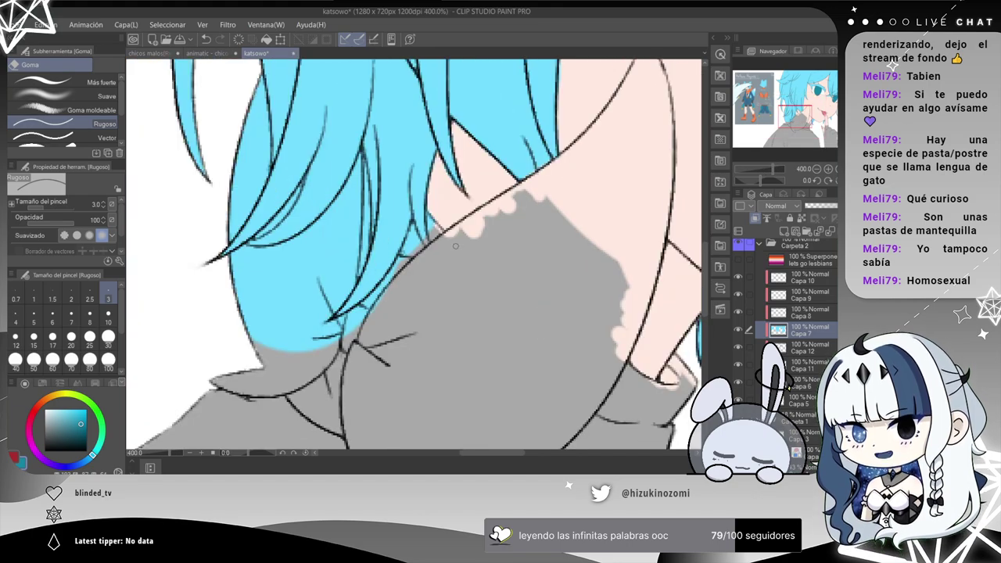
scroll(455, 246, down, 3)
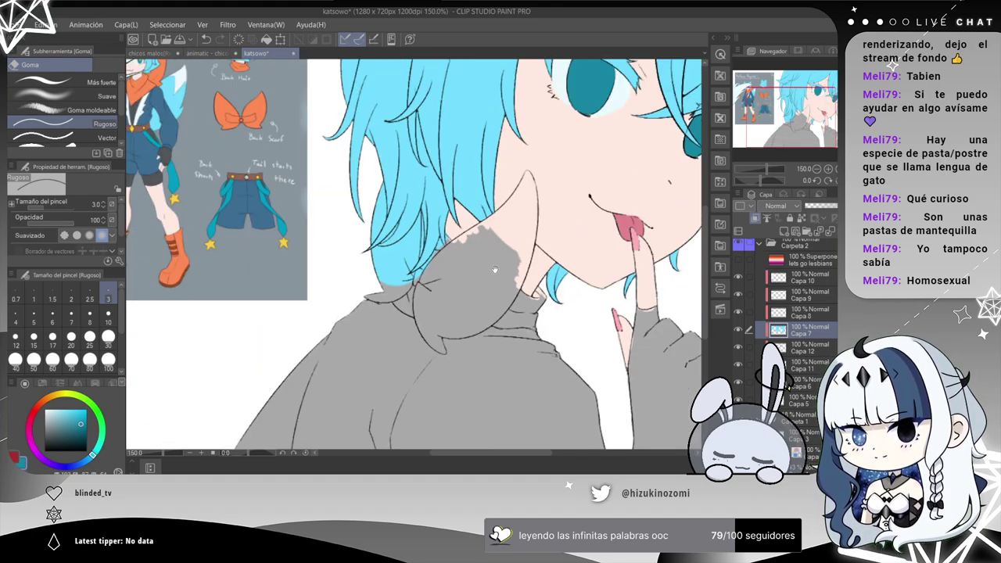
drag(495, 270, 389, 264)
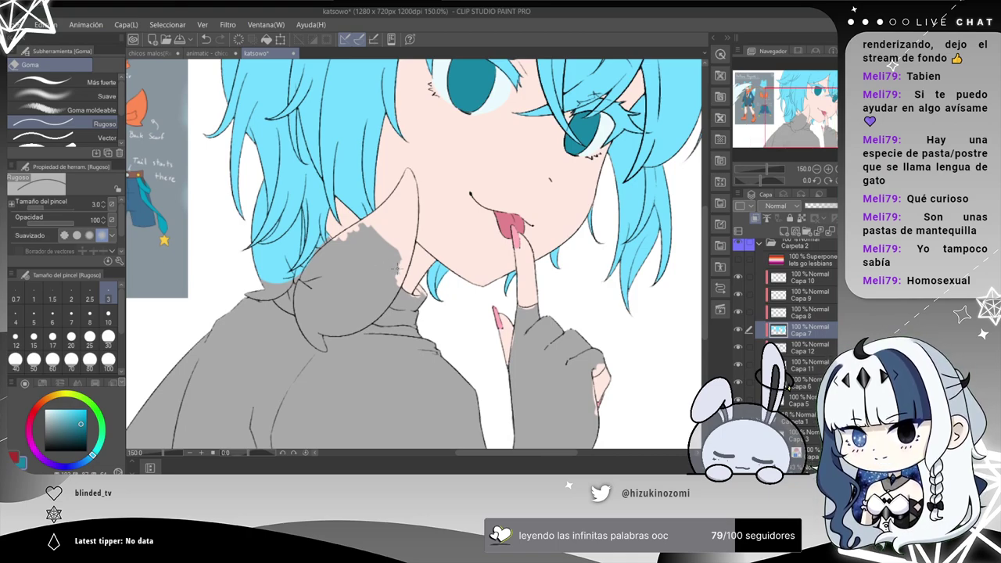
click(790, 348)
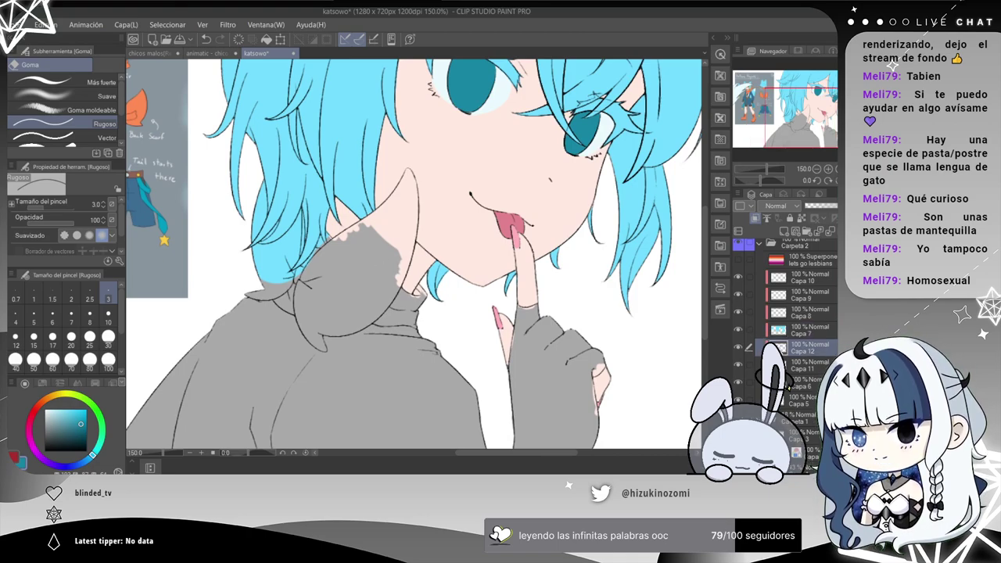
click(750, 330)
click(761, 333)
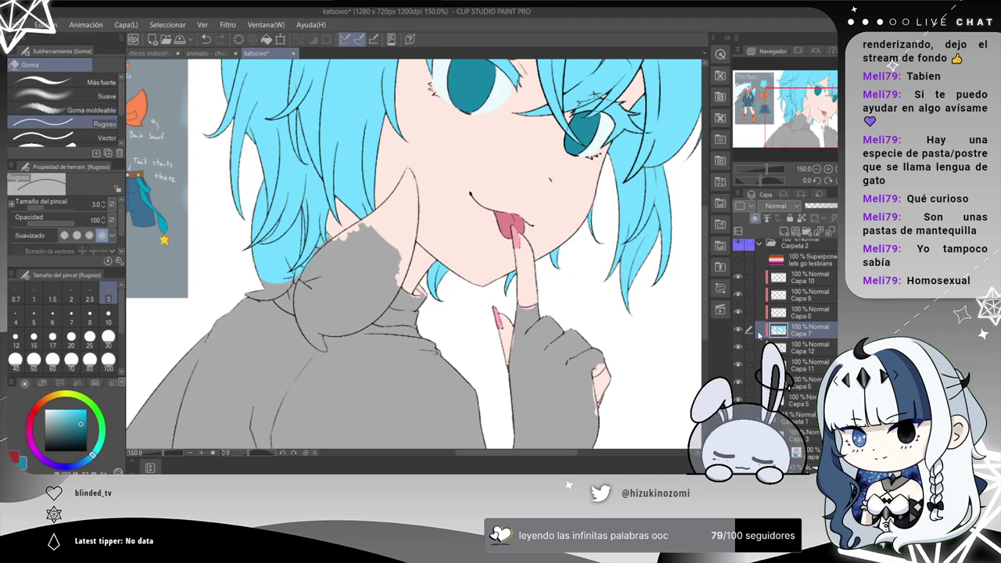
Clear the blue from the two small gaps along the sleeve outline and keep the strand tip between them in the sampled hair blue.
scroll(313, 275, up, 6)
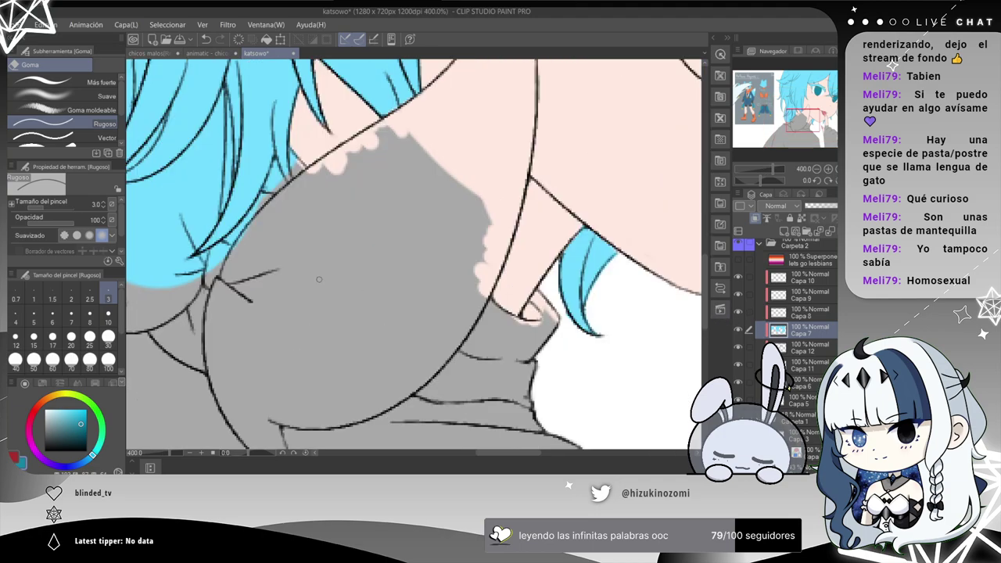
drag(307, 194, 464, 389)
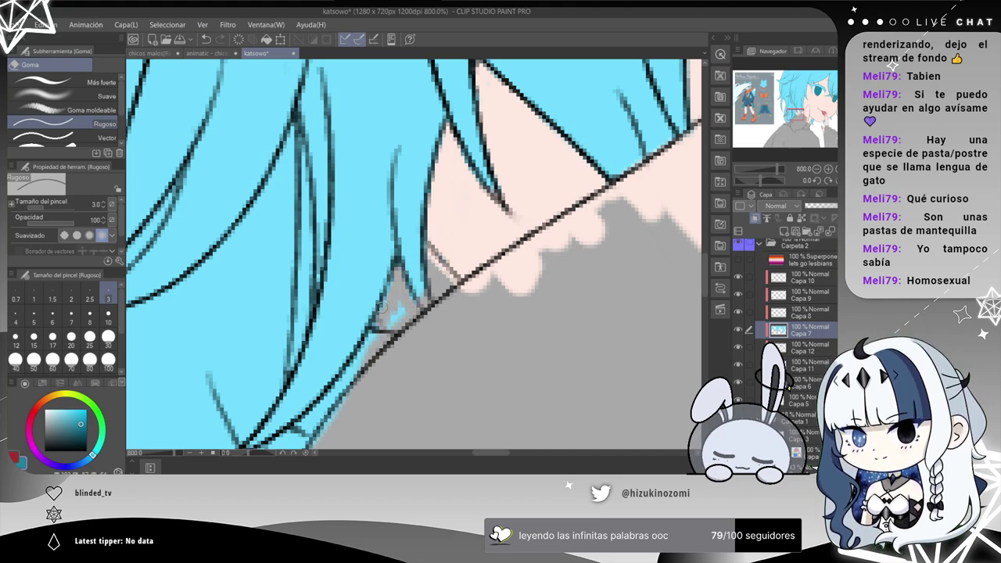
drag(406, 305, 423, 296)
drag(450, 263, 460, 247)
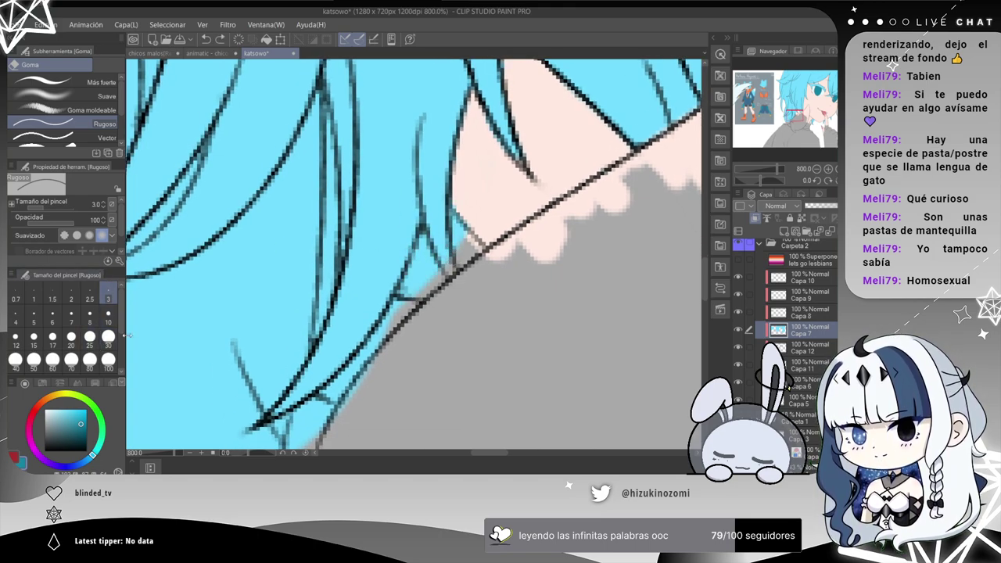
alt+click(377, 168)
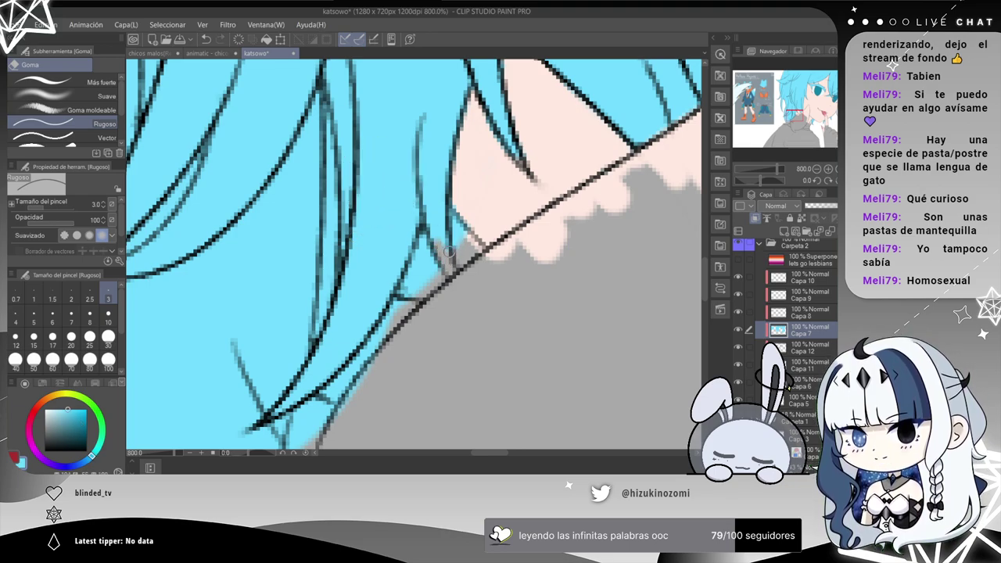
key(p)
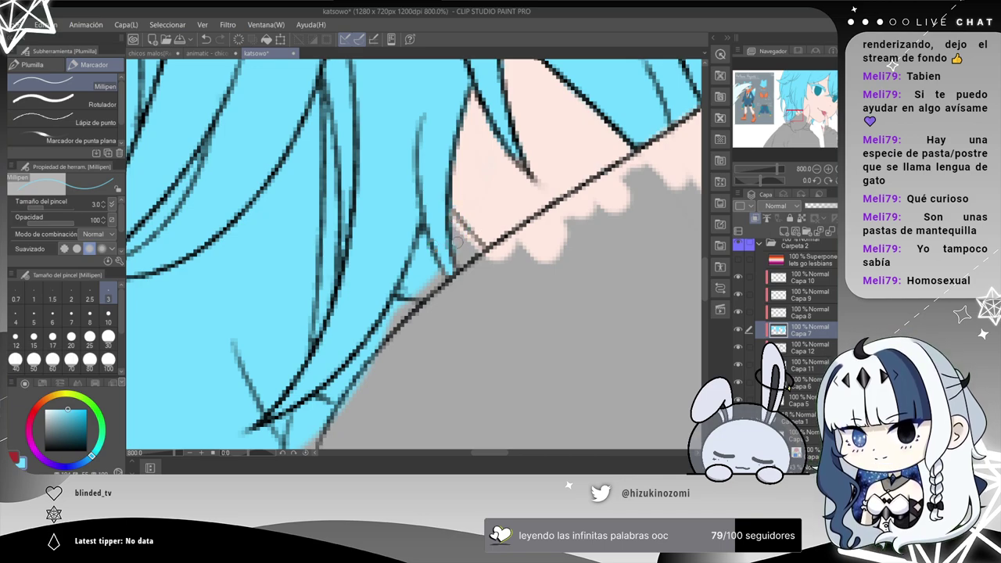
drag(436, 269, 418, 266)
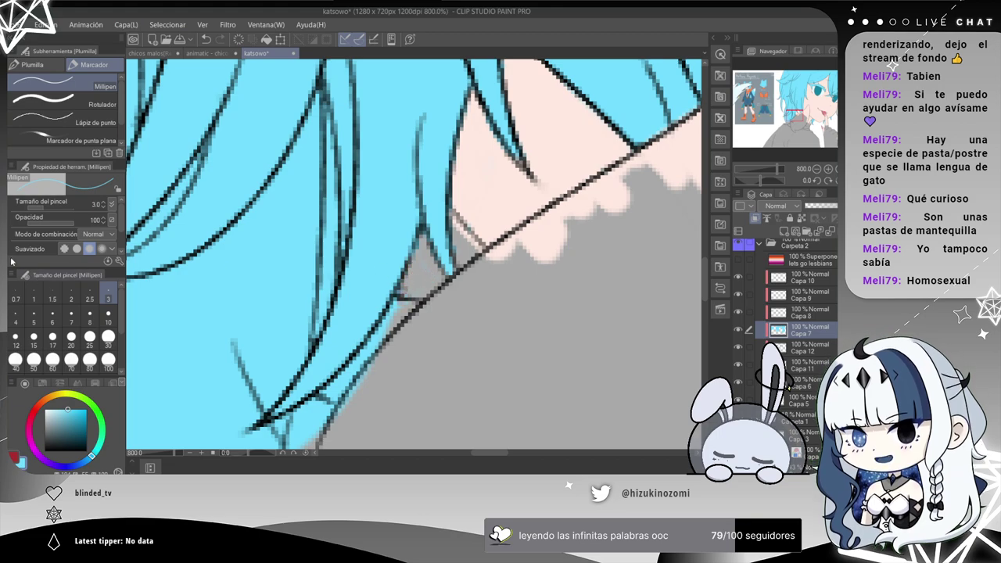
With the eraser at size 10, remove the blue spilled between the lowest hair strand and the sleeve outline, and around the strand's tip.
key(e)
click(109, 318)
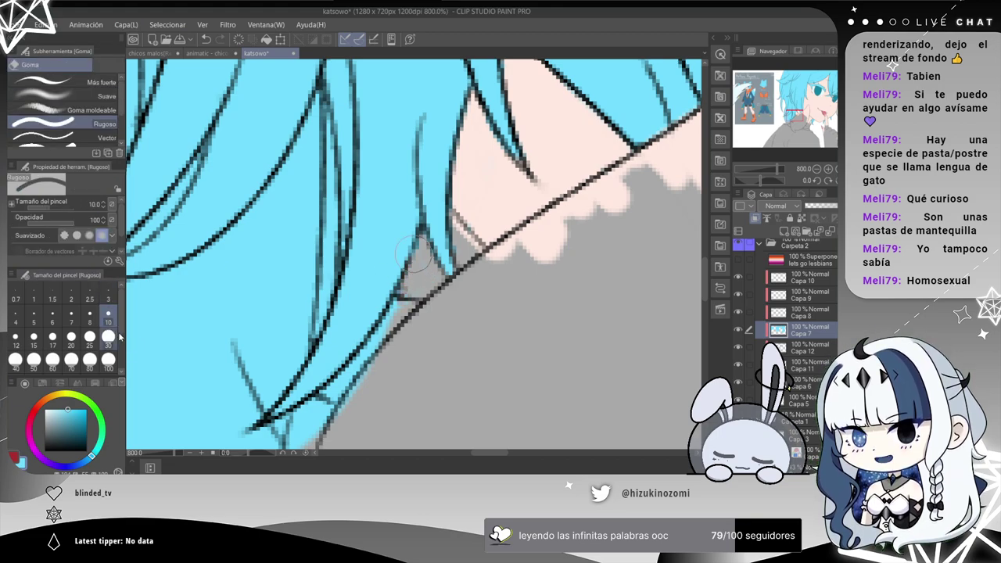
mouse_move(410, 339)
mouse_down()
mouse_move(444, 218)
mouse_move(355, 344)
mouse_move(329, 346)
mouse_up()
mouse_move(406, 263)
mouse_down()
mouse_move(366, 314)
mouse_move(293, 352)
mouse_move(343, 325)
mouse_move(296, 378)
mouse_up()
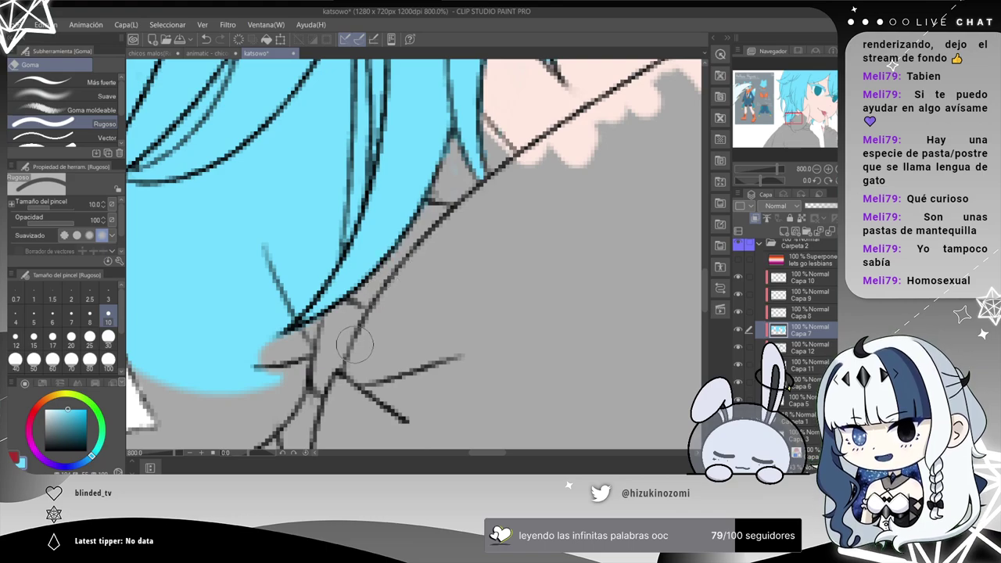
mouse_move(237, 286)
mouse_down()
mouse_move(325, 222)
mouse_move(384, 221)
mouse_up()
mouse_move(265, 244)
mouse_down()
mouse_move(359, 313)
mouse_move(253, 320)
mouse_move(358, 300)
mouse_move(322, 288)
mouse_move(366, 318)
mouse_move(249, 227)
mouse_move(289, 255)
mouse_move(362, 264)
mouse_move(380, 229)
mouse_move(371, 203)
mouse_up()
Erase the blue from the leaf-shaped gap between the outer back-hair outline and the adjacent strand.
drag(329, 248, 435, 428)
mouse_move(347, 144)
mouse_down()
mouse_move(353, 190)
mouse_move(339, 259)
mouse_move(357, 216)
mouse_move(315, 301)
mouse_move(328, 158)
mouse_move(336, 166)
mouse_move(347, 130)
mouse_move(369, 259)
mouse_move(348, 223)
mouse_up()
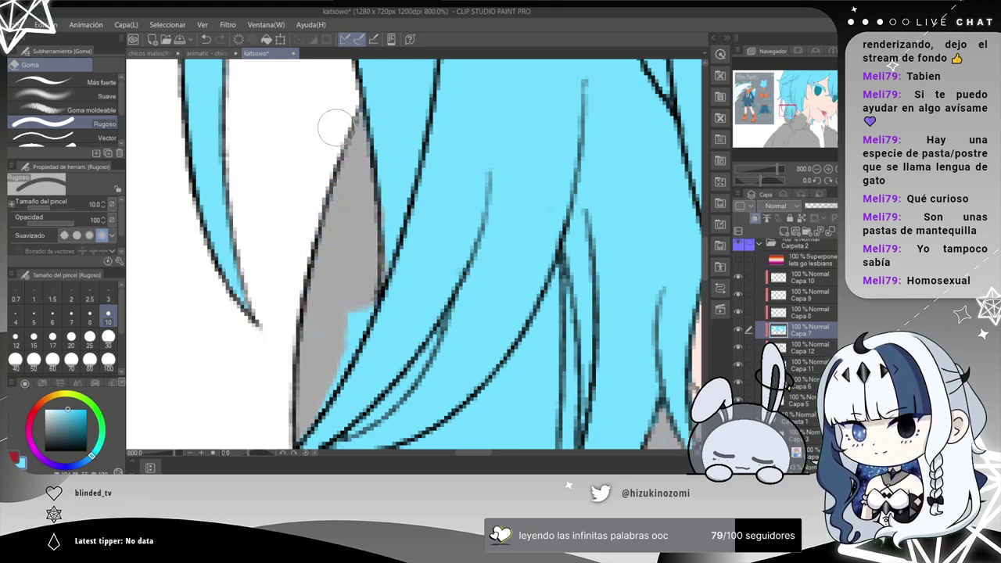
key(ctrl+z)
mouse_move(343, 127)
mouse_down()
mouse_move(340, 112)
mouse_move(331, 316)
mouse_move(309, 352)
mouse_move(321, 406)
mouse_move(348, 313)
mouse_move(356, 312)
mouse_move(356, 204)
mouse_up()
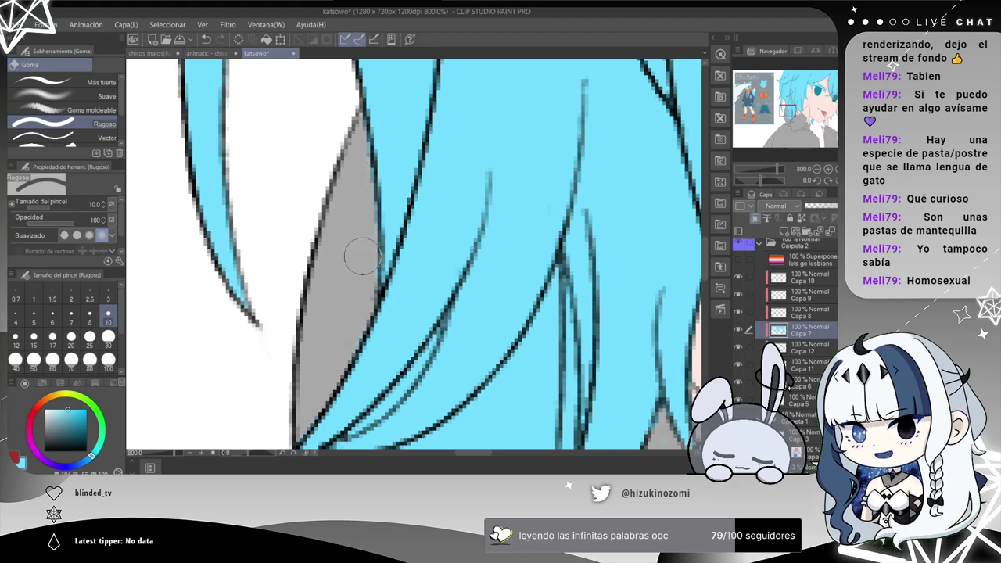
Erase the blue beneath the curved back strands and up into the pointed gap beside the lowest strand.
drag(315, 310, 248, 93)
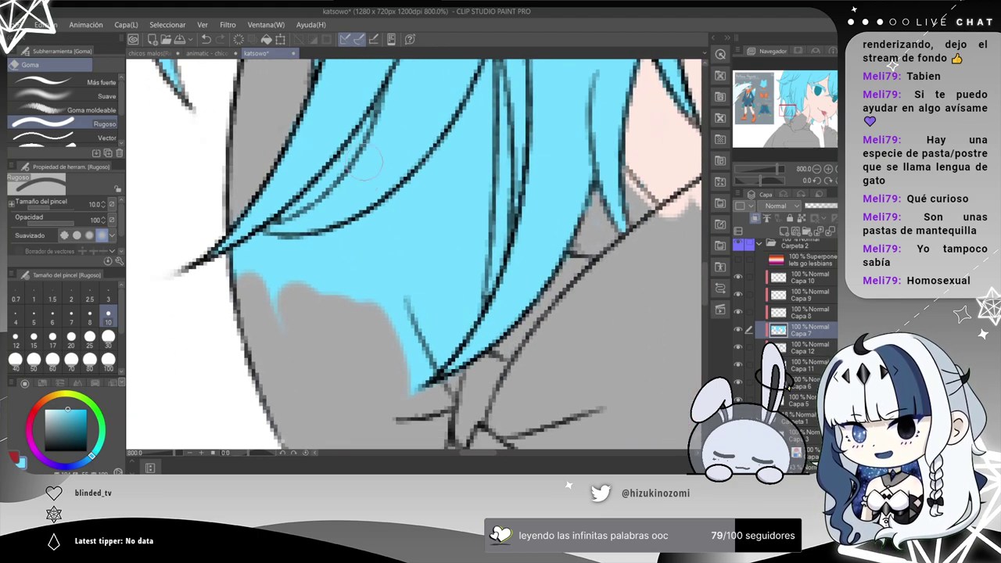
mouse_move(252, 282)
mouse_down()
mouse_move(263, 305)
mouse_move(301, 314)
mouse_move(293, 326)
mouse_move(262, 297)
mouse_move(271, 287)
mouse_move(355, 294)
mouse_move(390, 273)
mouse_move(396, 331)
mouse_move(414, 346)
mouse_move(399, 382)
mouse_move(409, 395)
mouse_move(394, 379)
mouse_move(426, 354)
mouse_move(420, 365)
mouse_move(433, 324)
mouse_move(451, 309)
mouse_move(435, 342)
mouse_move(462, 300)
mouse_up()
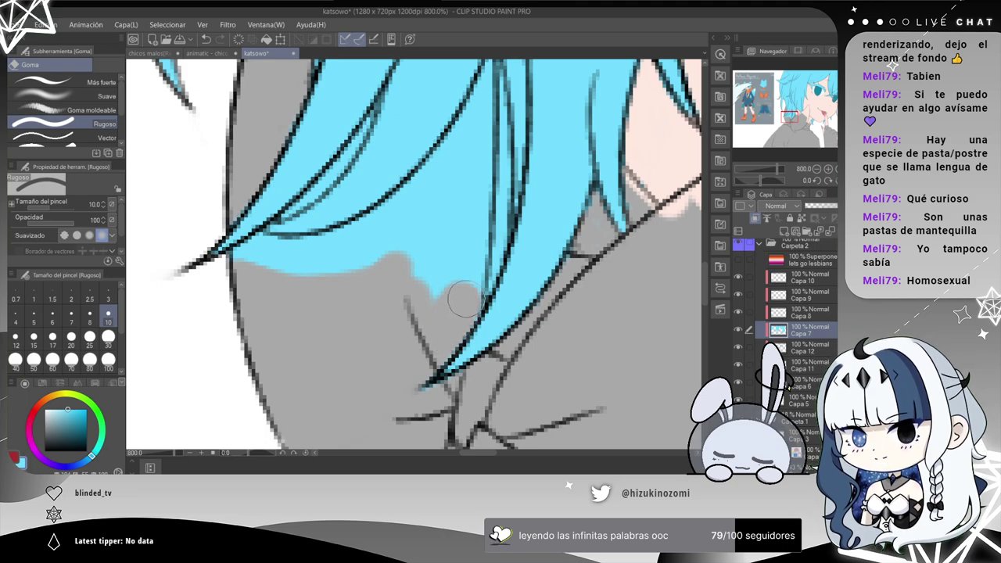
drag(441, 206, 410, 283)
mouse_move(409, 280)
mouse_down()
mouse_move(430, 306)
mouse_move(434, 357)
mouse_move(415, 292)
mouse_move(386, 381)
mouse_move(335, 389)
mouse_move(398, 265)
mouse_move(386, 274)
mouse_move(403, 279)
mouse_move(426, 246)
mouse_move(392, 278)
mouse_move(401, 260)
mouse_move(431, 248)
mouse_move(453, 264)
mouse_move(462, 290)
mouse_move(456, 323)
mouse_up()
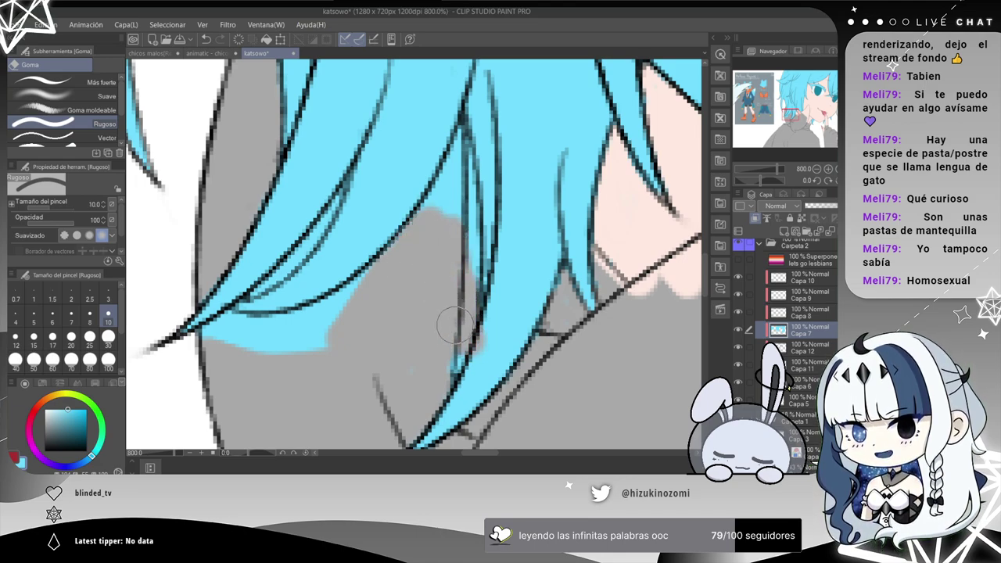
key(ctrl+z)
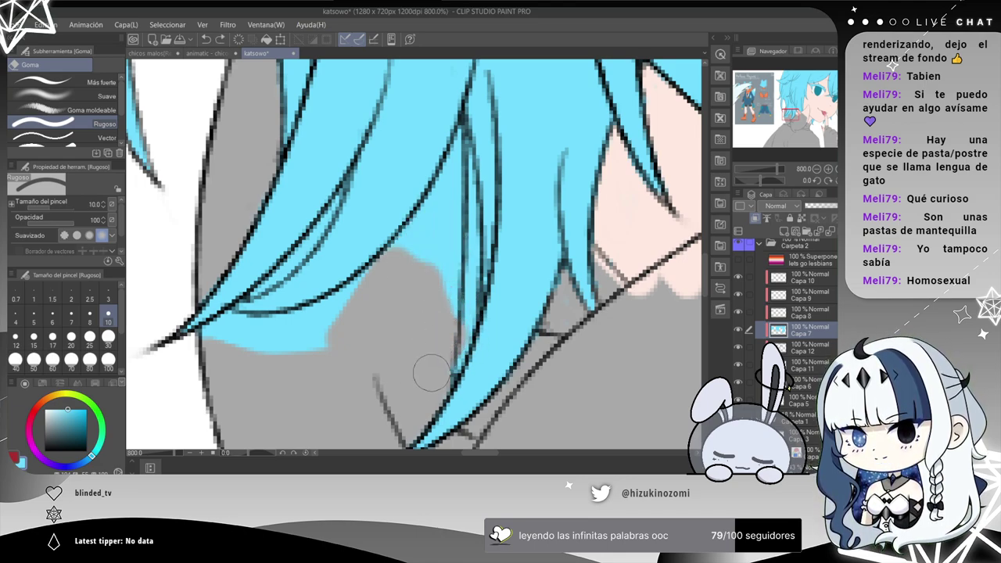
mouse_move(452, 344)
mouse_down()
mouse_move(456, 306)
mouse_move(443, 237)
mouse_move(451, 269)
mouse_move(402, 280)
mouse_move(395, 269)
mouse_move(436, 224)
mouse_up()
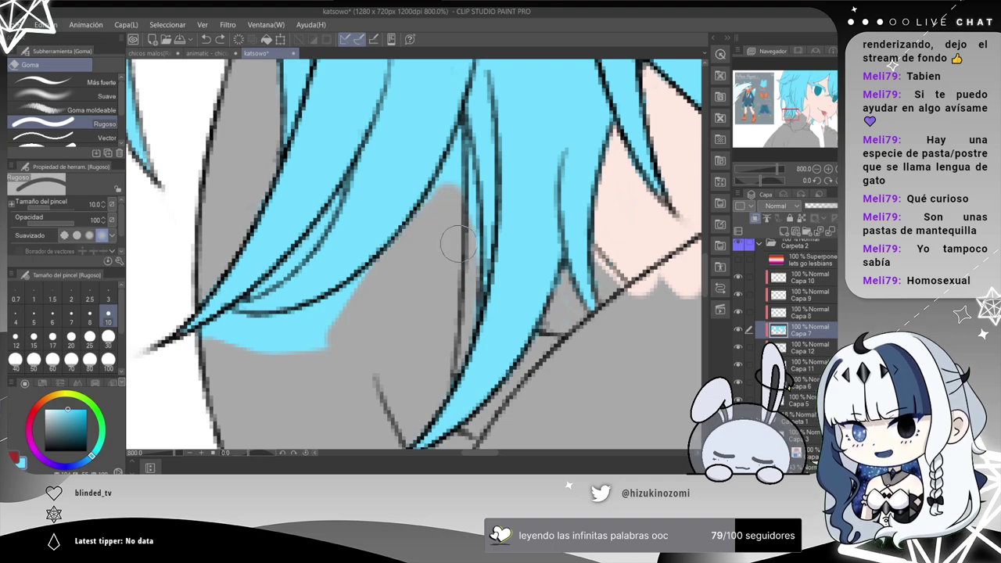
drag(457, 234, 462, 268)
Clean the remaining blue out of the narrow tip of the pointed gap between the back strands with eraser size 3.
scroll(452, 266, up, 1)
drag(457, 154, 417, 247)
mouse_move(423, 329)
mouse_down()
mouse_move(415, 217)
mouse_move(396, 238)
mouse_move(409, 255)
mouse_move(402, 242)
mouse_move(442, 186)
mouse_move(376, 223)
mouse_up()
click(108, 297)
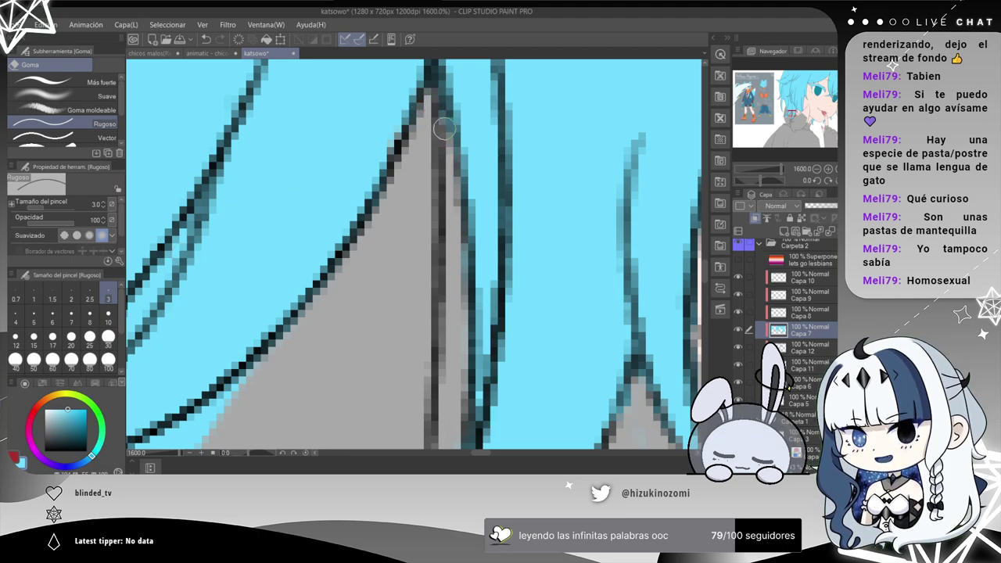
scroll(439, 133, down, 3)
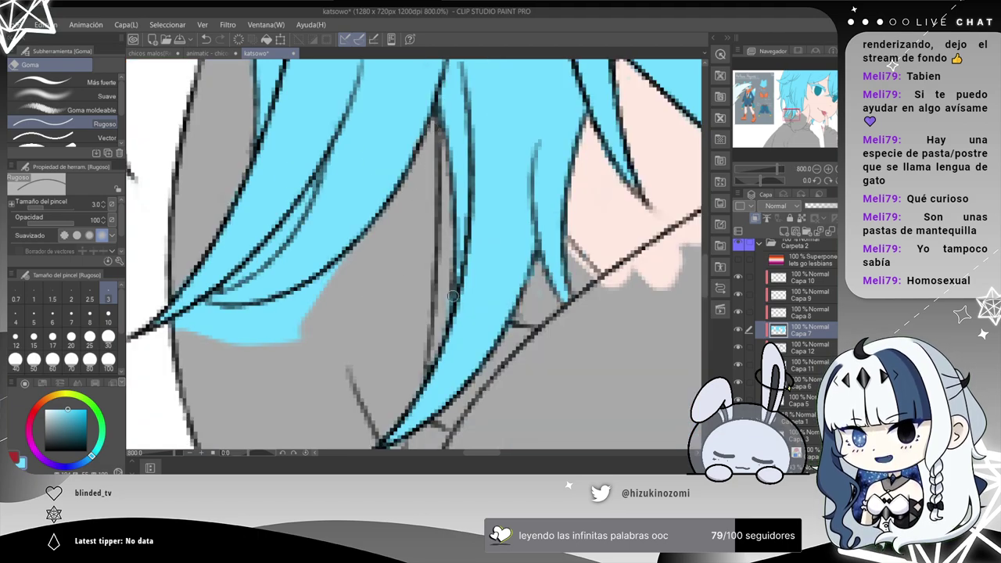
Erase the blue from the thin sliver-shaped gap between the two overlapping back strands.
drag(324, 332, 392, 268)
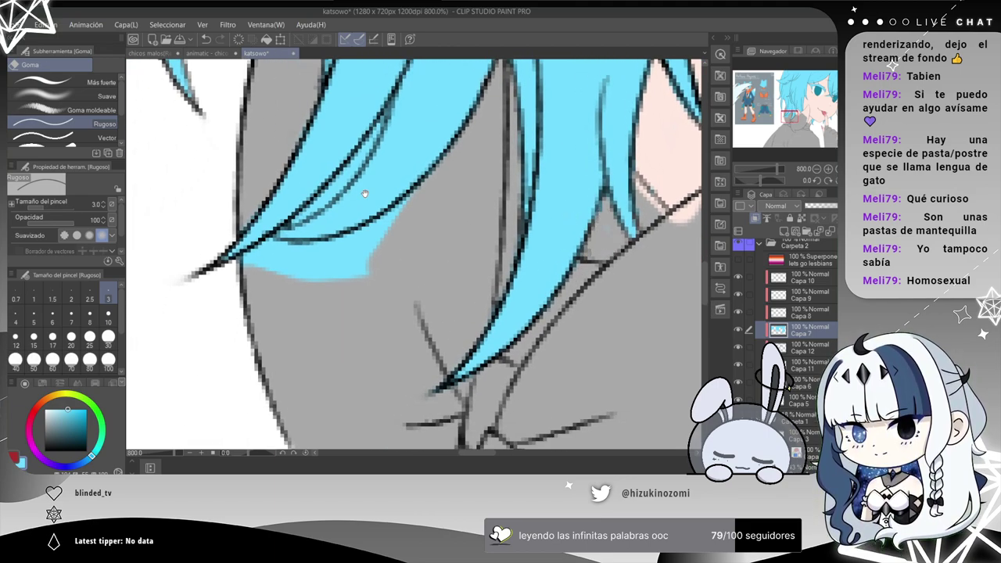
mouse_move(352, 204)
mouse_down()
mouse_move(358, 266)
mouse_move(311, 293)
mouse_move(342, 266)
mouse_up()
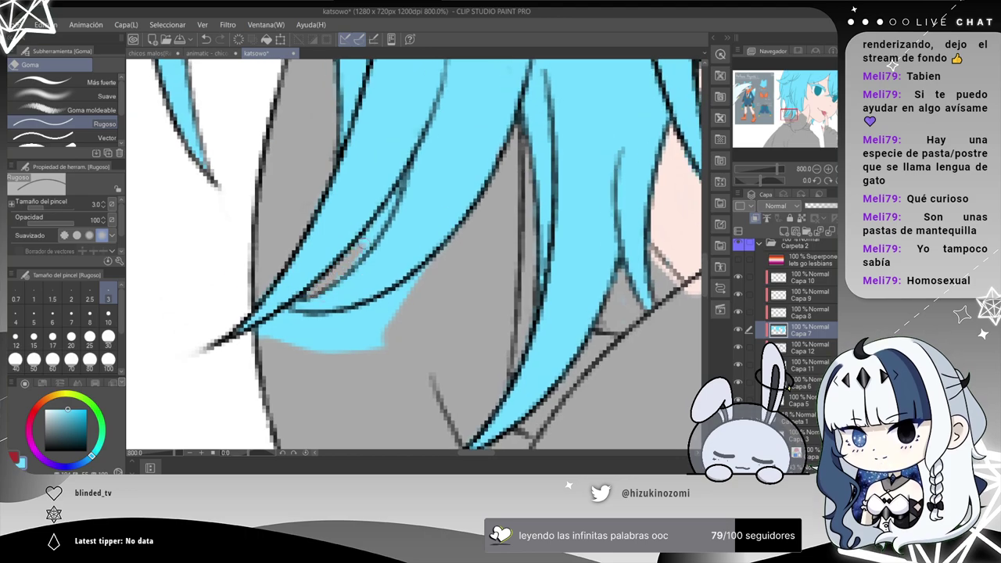
scroll(347, 263, up, 2)
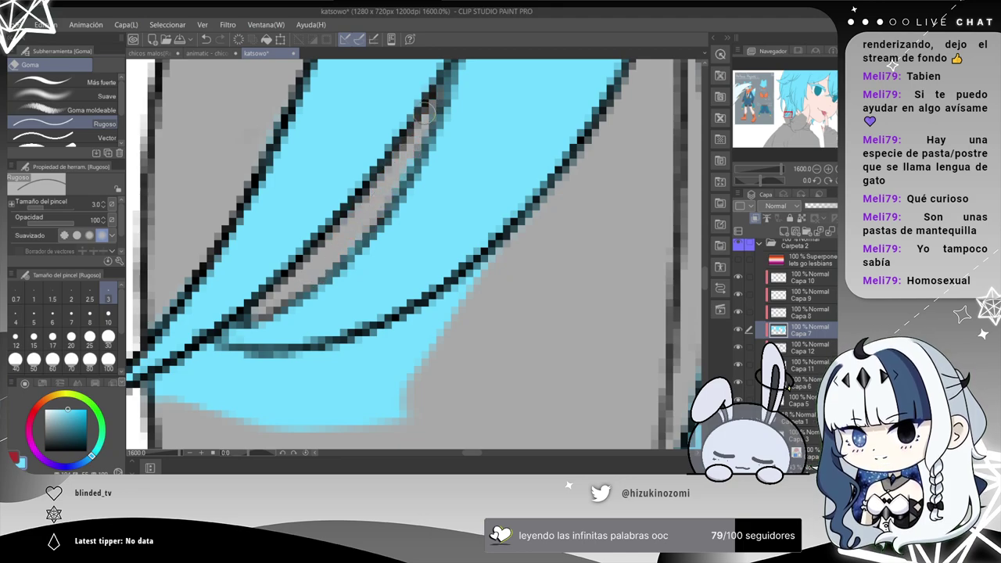
Erase the blue spilled over the gray area beneath the lowest curved back strand, following its outline up to the strand's tip.
mouse_move(195, 384)
mouse_down()
mouse_move(164, 379)
mouse_move(189, 375)
mouse_move(205, 363)
mouse_move(175, 382)
mouse_move(211, 350)
mouse_move(191, 368)
mouse_move(204, 419)
mouse_move(237, 406)
mouse_move(222, 347)
mouse_move(225, 383)
mouse_up()
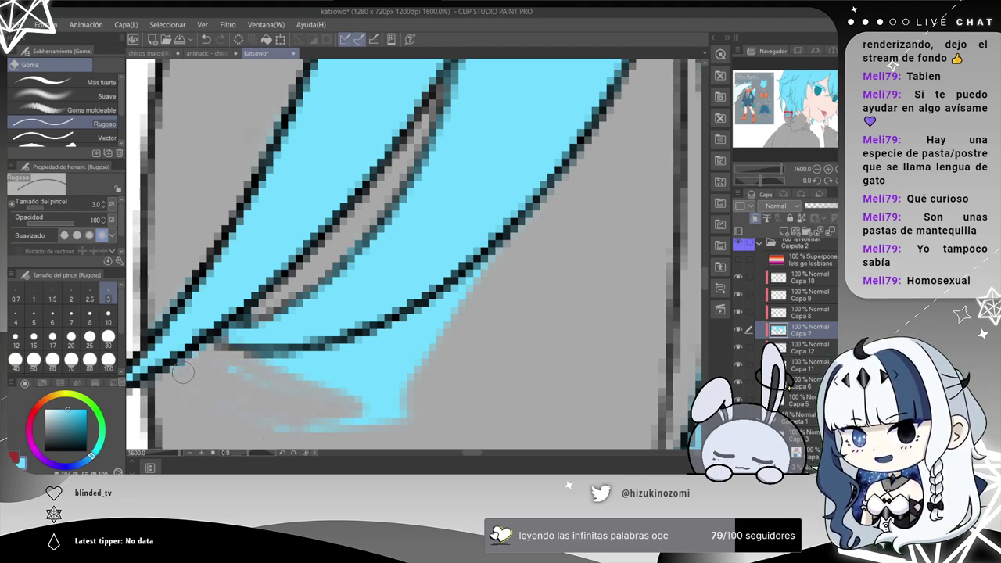
mouse_move(305, 416)
mouse_down()
mouse_move(364, 400)
mouse_move(362, 426)
mouse_up()
mouse_move(445, 395)
mouse_down()
mouse_move(411, 366)
mouse_move(465, 360)
mouse_move(491, 293)
mouse_move(436, 314)
mouse_up()
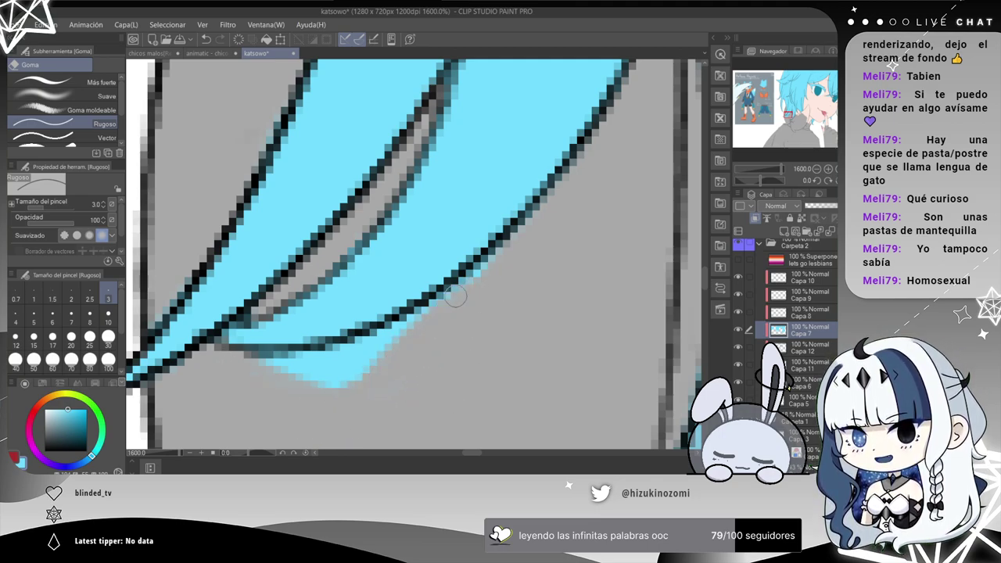
drag(365, 323, 470, 282)
key(ctrl+z)
key(ctrl+z)
mouse_move(365, 356)
mouse_down()
mouse_move(482, 305)
mouse_move(411, 332)
mouse_move(467, 292)
mouse_up()
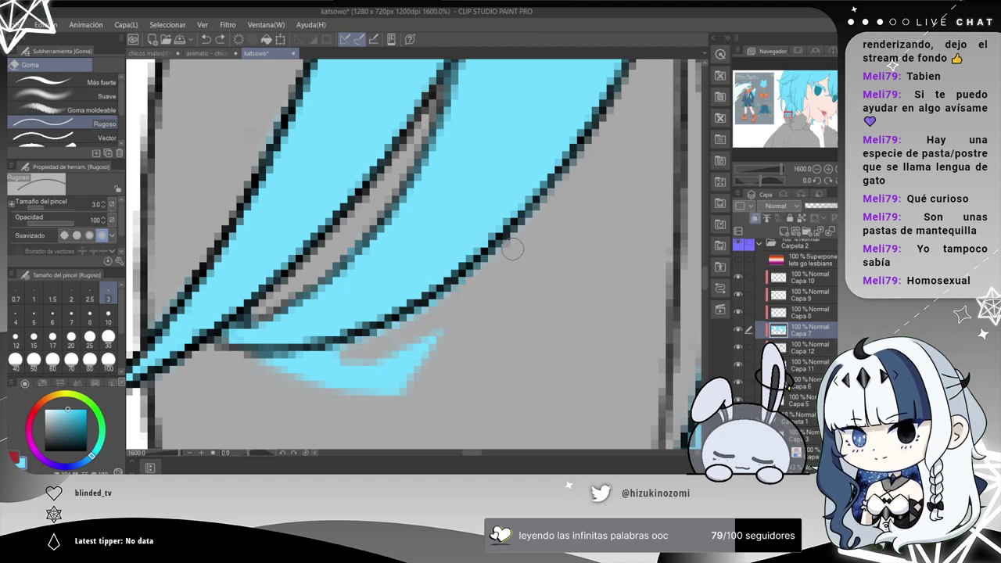
mouse_move(381, 334)
mouse_down()
mouse_move(309, 366)
mouse_move(253, 370)
mouse_move(341, 359)
mouse_move(269, 372)
mouse_move(327, 360)
mouse_move(302, 401)
mouse_move(433, 342)
mouse_move(458, 341)
mouse_up()
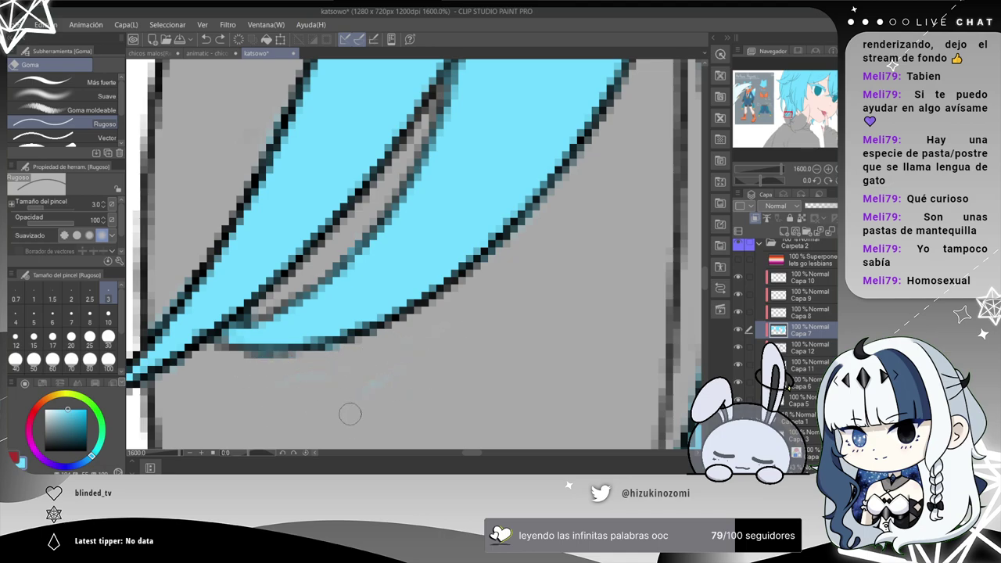
Create a new layer directly above Capa 12 and clip it to the layer below.
scroll(316, 407, down, 7)
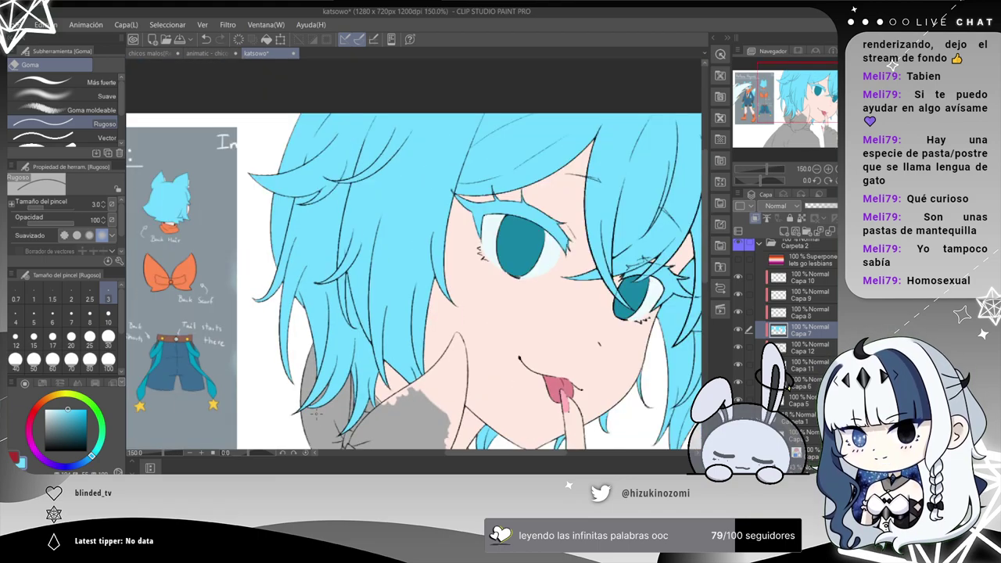
drag(548, 298, 555, 164)
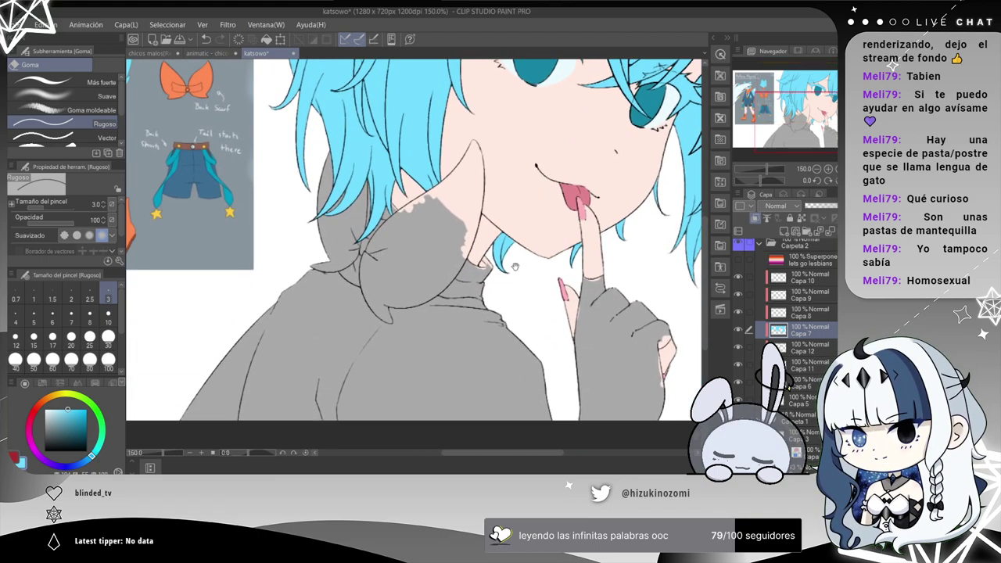
drag(496, 236, 472, 251)
click(740, 344)
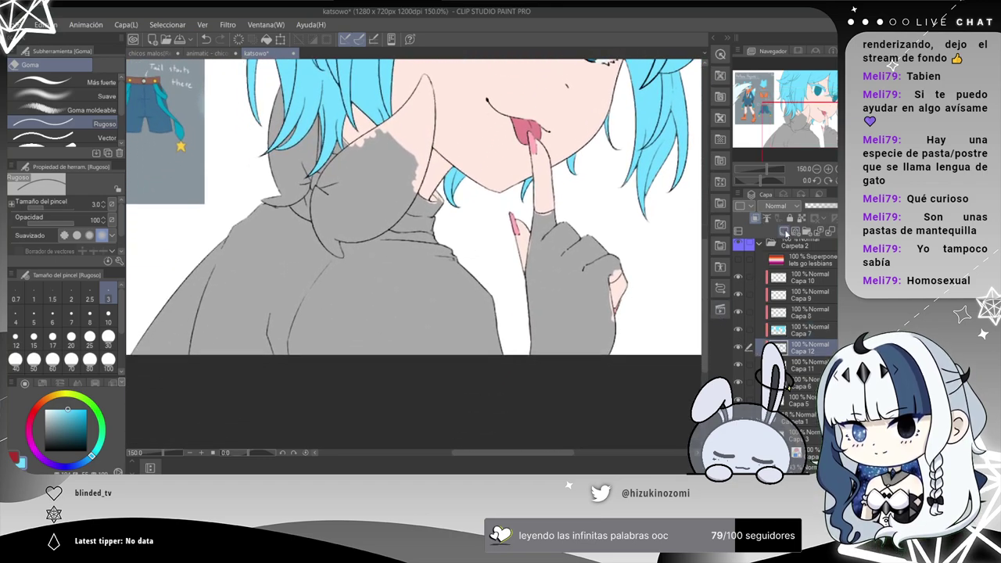
click(756, 219)
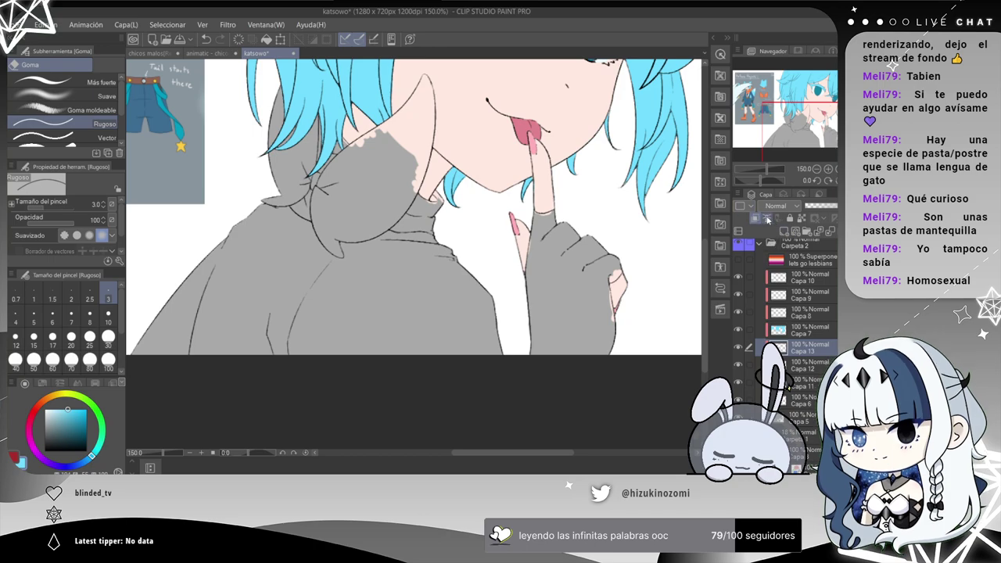
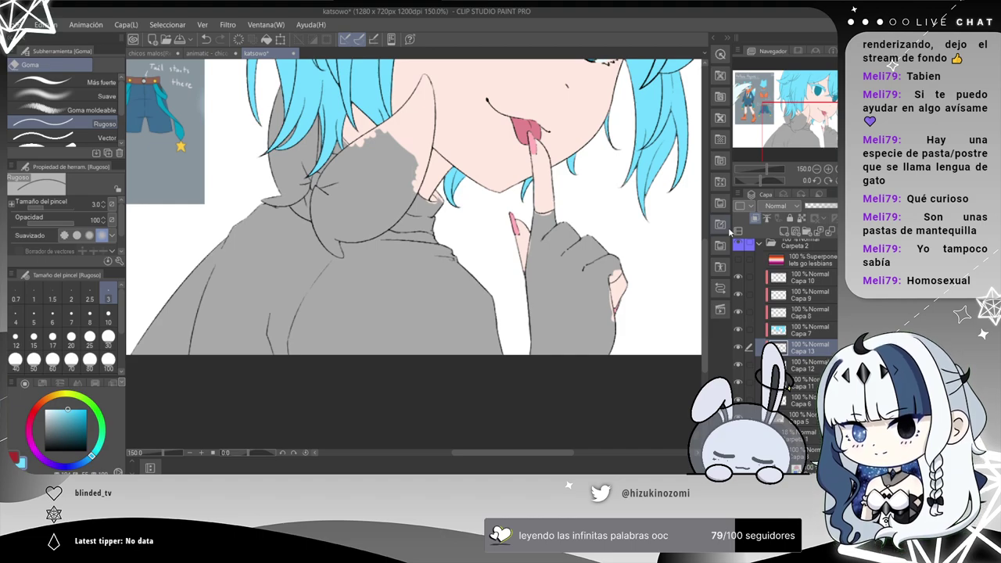
Sample the orange from the back scarf drawing on the reference sheet as the painting color.
drag(186, 162, 415, 367)
scroll(296, 223, up, 1)
scroll(354, 246, up, 2)
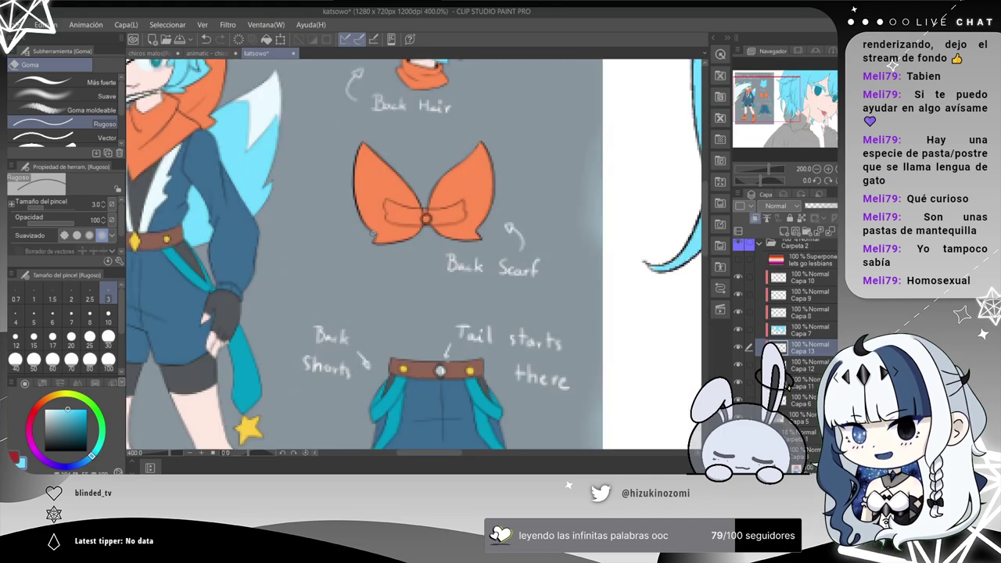
alt+click(382, 183)
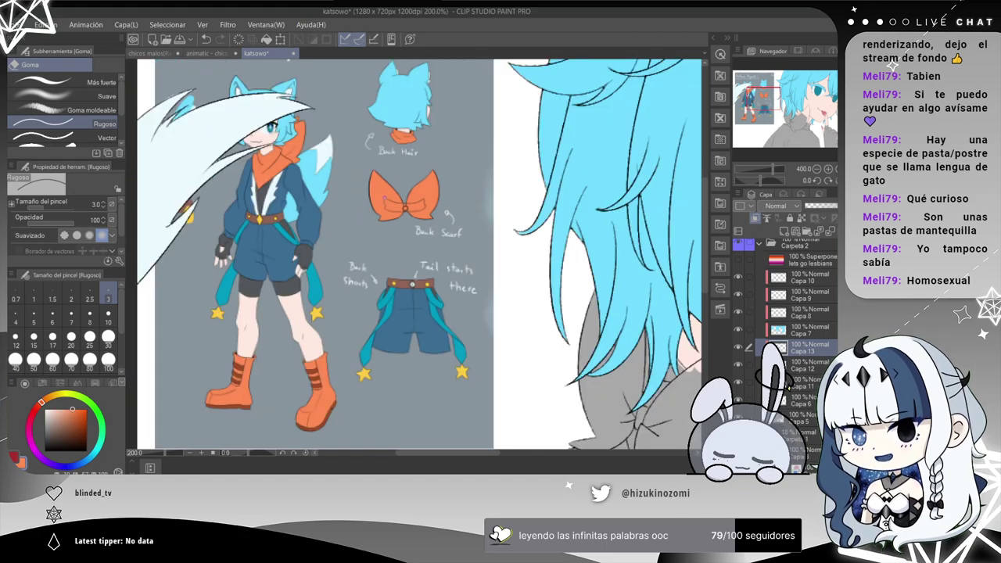
With the Millipen marker at size 30, paint the scarf's rear fold beneath the back hair orange.
scroll(384, 185, down, 2)
drag(553, 279, 381, 65)
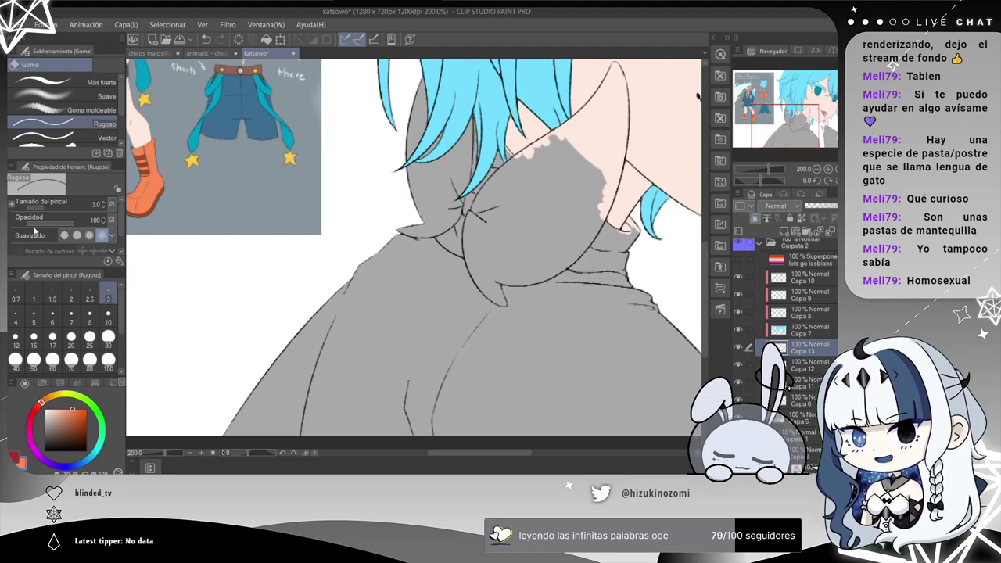
key(p)
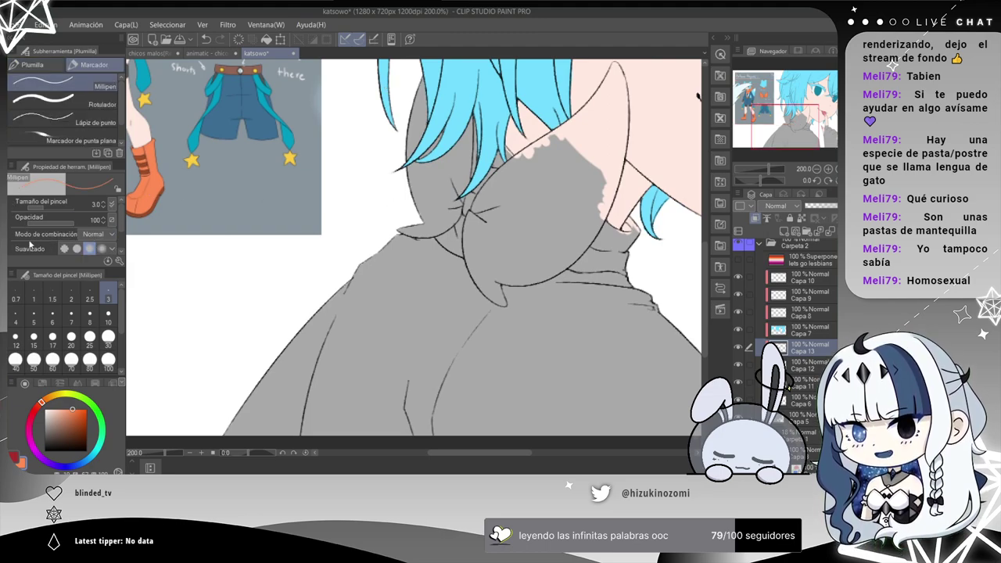
click(108, 338)
mouse_move(440, 227)
mouse_down()
mouse_move(394, 200)
mouse_move(435, 101)
mouse_move(421, 85)
mouse_move(412, 199)
mouse_move(446, 192)
mouse_move(460, 171)
mouse_up()
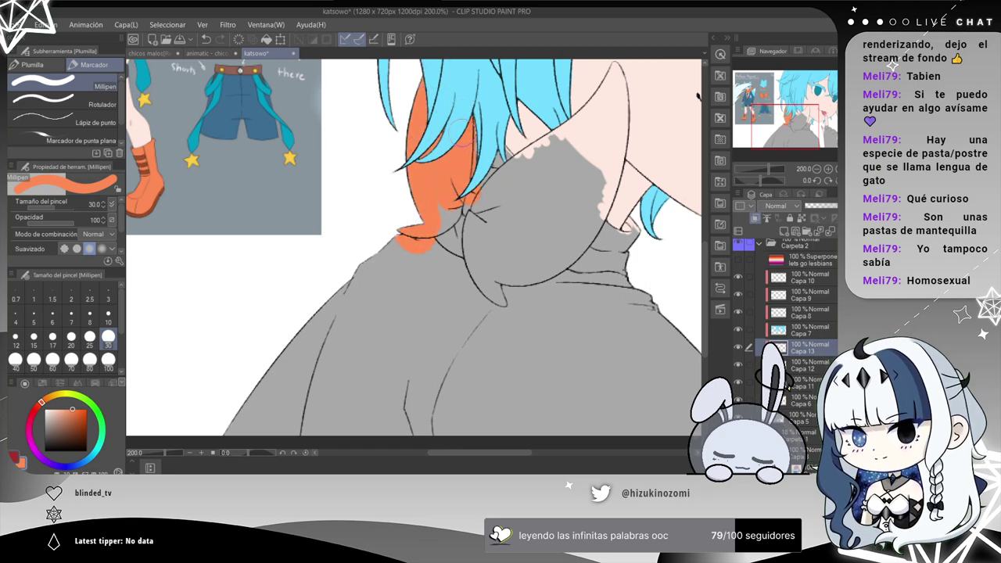
Fill the scarf's knot, its large front loop up to the pointed tip, and the collar around the neck with orange.
mouse_move(485, 235)
mouse_down()
mouse_move(438, 266)
mouse_move(493, 293)
mouse_move(479, 195)
mouse_move(522, 188)
mouse_move(593, 139)
mouse_move(557, 181)
mouse_up()
drag(599, 139, 453, 195)
drag(446, 188, 421, 246)
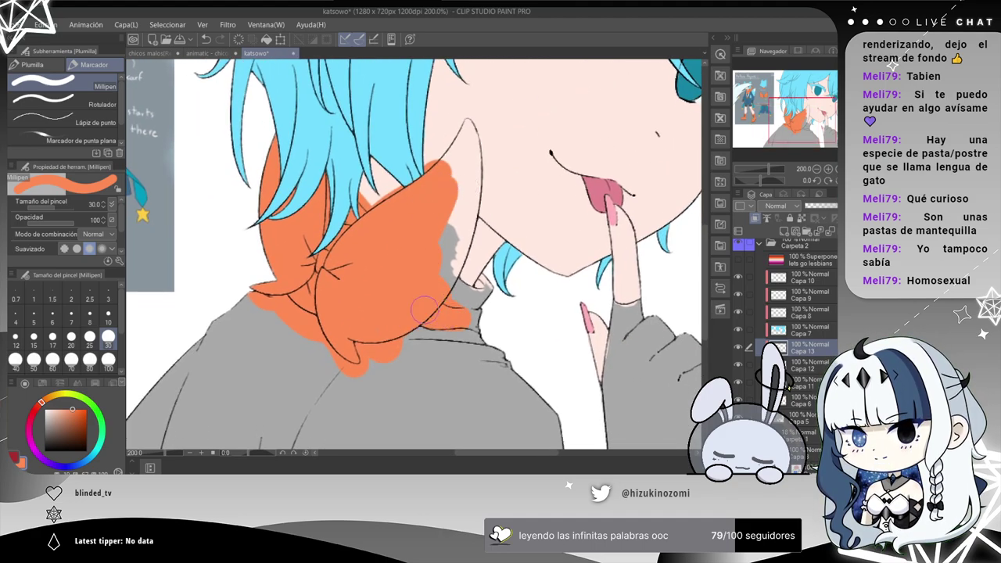
mouse_move(463, 296)
mouse_down()
mouse_move(439, 266)
mouse_move(470, 151)
mouse_move(467, 196)
mouse_up()
scroll(444, 172, down, 4)
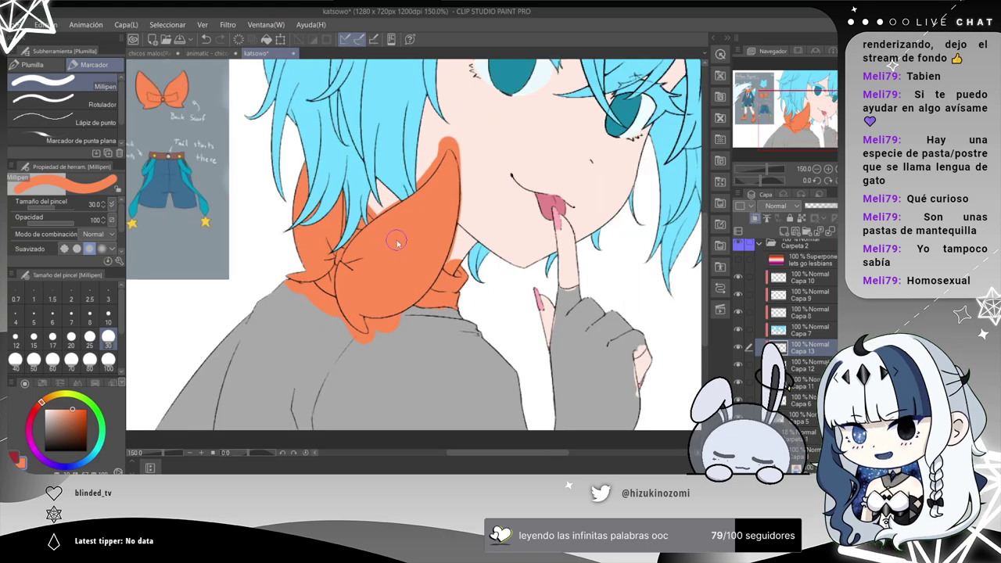
scroll(444, 172, up, 3)
scroll(439, 252, up, 1)
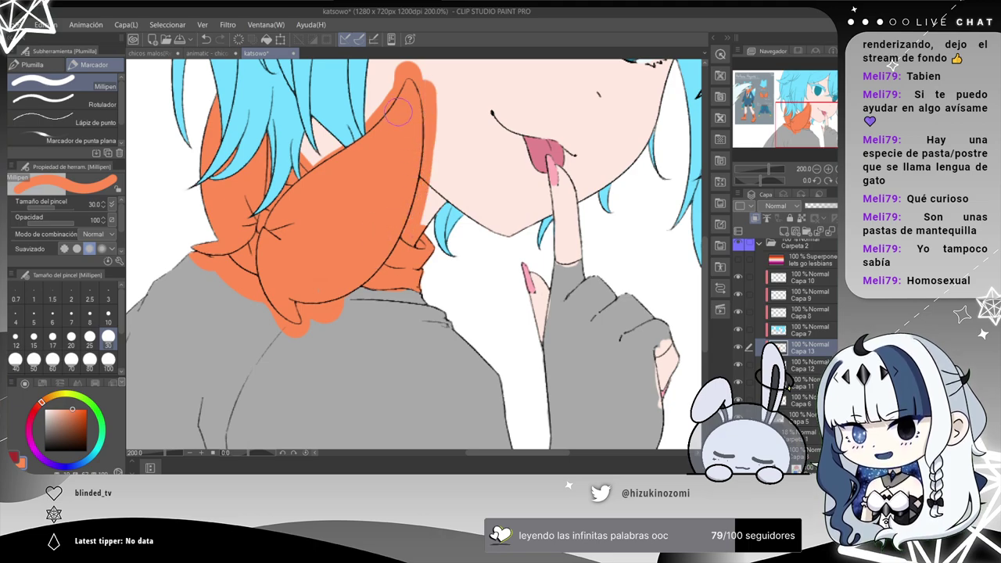
Erase the orange spilled onto the cheek around the scarf's pointed upper tip with the eraser at size 30.
scroll(410, 194, down, 1)
scroll(407, 192, down, 2)
scroll(407, 188, up, 6)
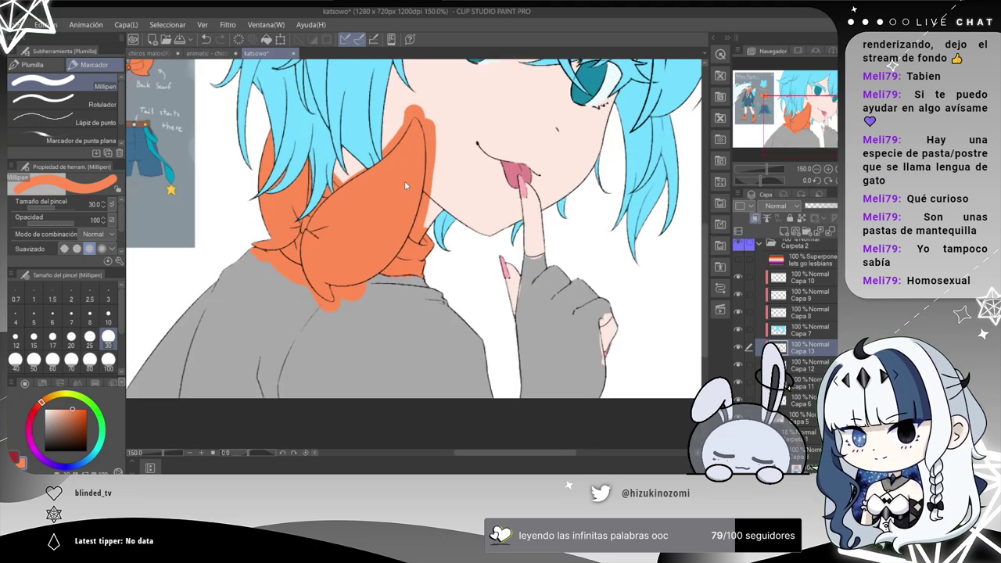
drag(485, 165, 413, 237)
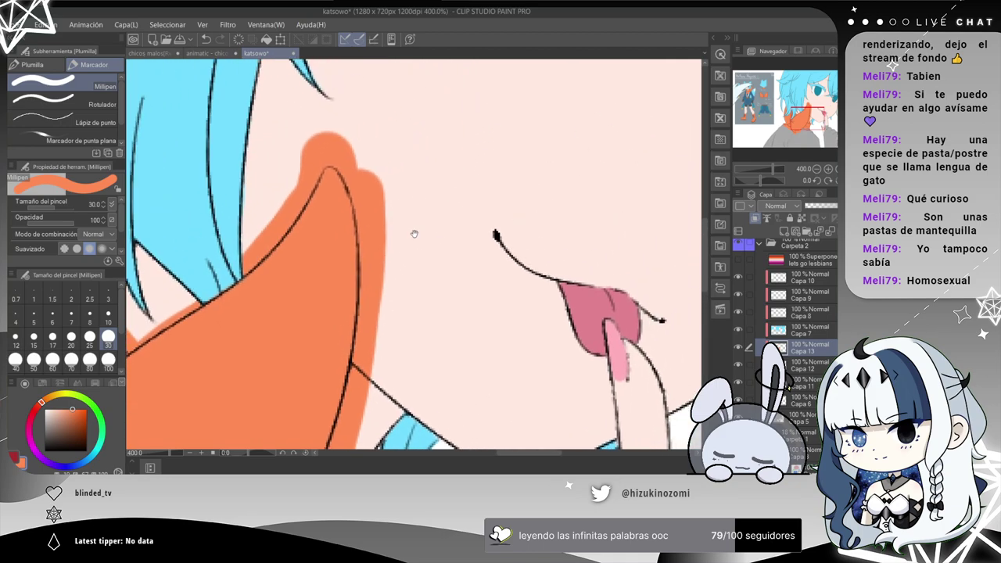
drag(357, 135, 360, 200)
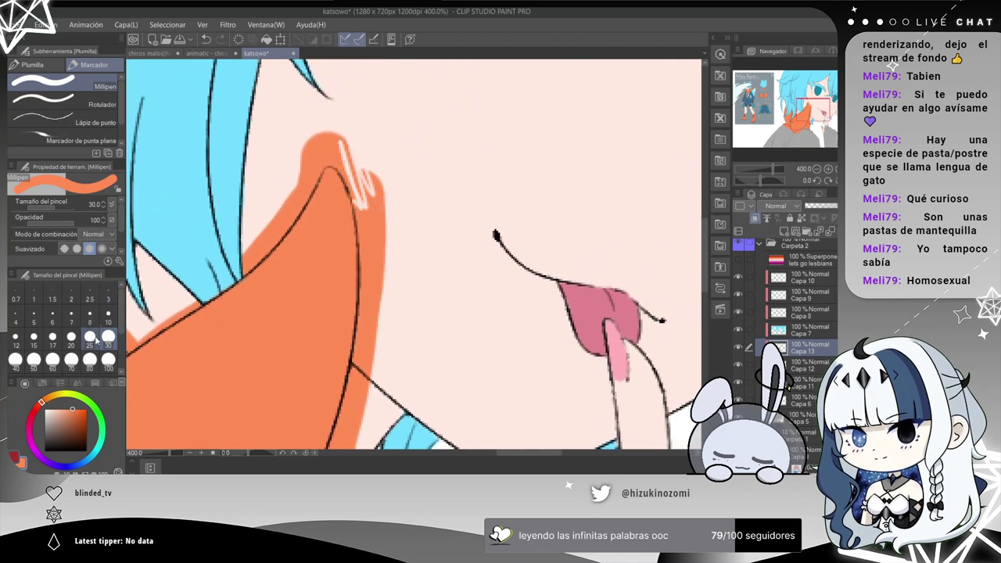
click(108, 360)
click(71, 360)
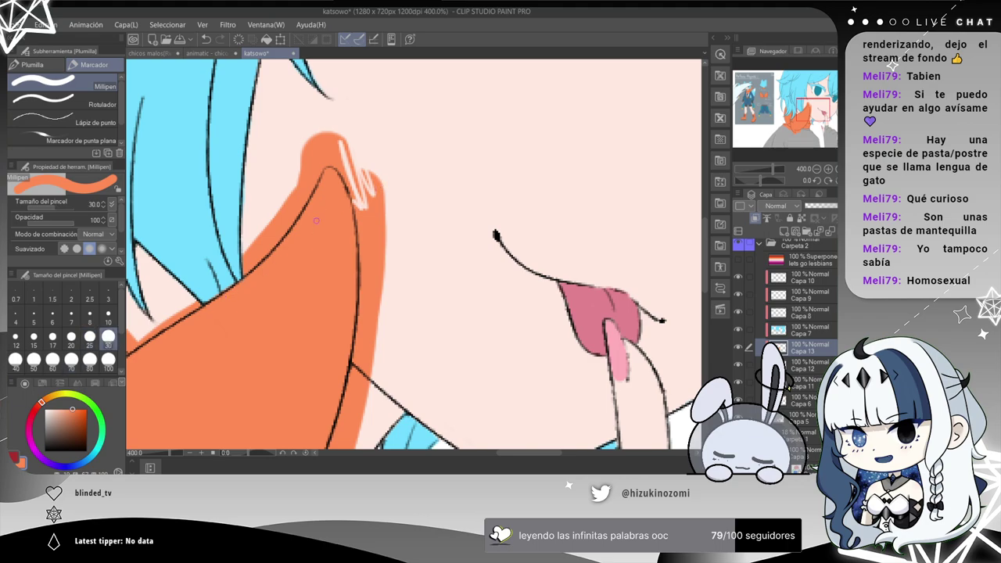
click(108, 318)
key(e)
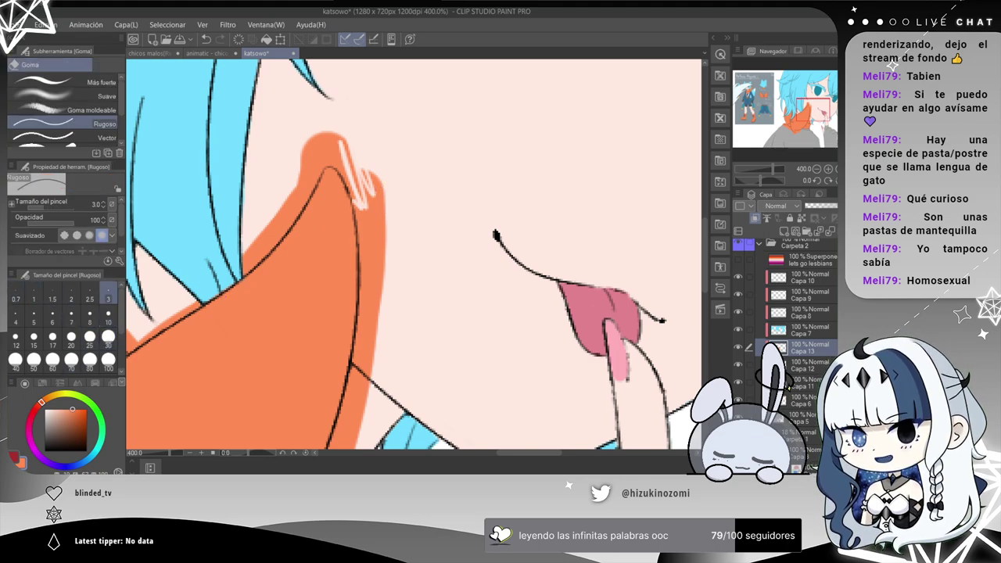
click(108, 337)
mouse_move(391, 189)
mouse_down()
mouse_move(358, 136)
mouse_move(388, 232)
mouse_move(388, 269)
mouse_move(383, 202)
mouse_move(384, 221)
mouse_move(364, 154)
mouse_move(370, 166)
mouse_move(331, 125)
mouse_move(310, 146)
mouse_up()
key(ctrl+z)
key(ctrl+z)
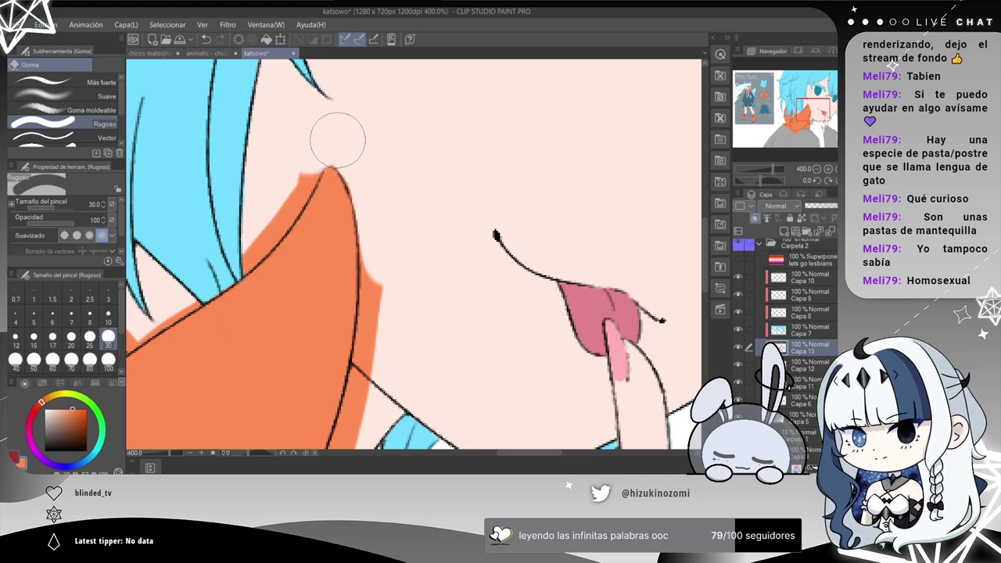
Erase the orange spill along the scarf loop's face-side edge and in the neck gap, reducing the eraser to size 10.
scroll(391, 126, up, 2)
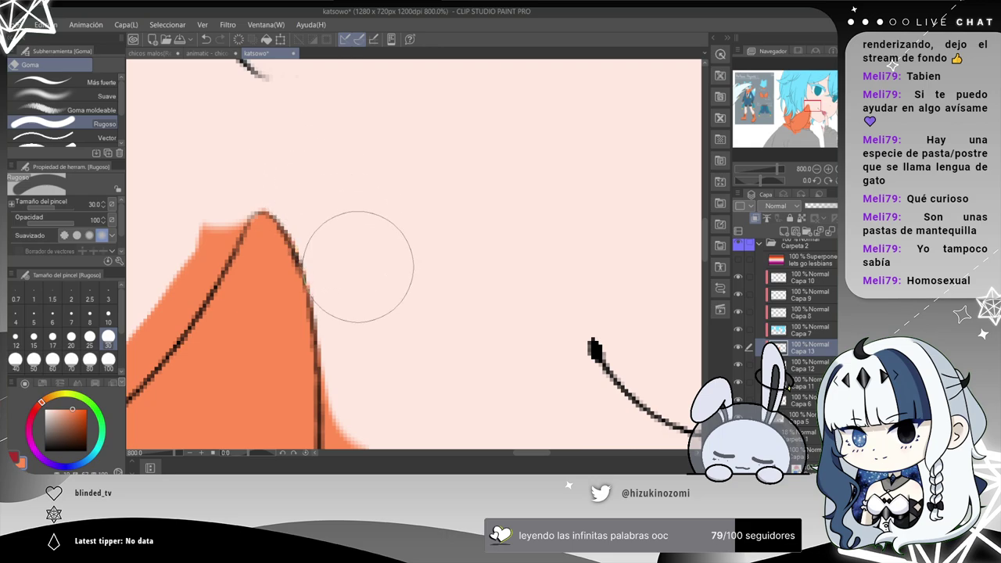
mouse_move(422, 330)
mouse_down()
mouse_move(409, 161)
mouse_move(415, 78)
mouse_up()
mouse_move(382, 254)
mouse_down()
mouse_move(373, 224)
mouse_move(352, 344)
mouse_move(406, 185)
mouse_move(329, 278)
mouse_move(297, 372)
mouse_move(297, 390)
mouse_move(313, 399)
mouse_move(335, 347)
mouse_up()
scroll(371, 235, down, 2)
scroll(368, 296, up, 2)
click(108, 314)
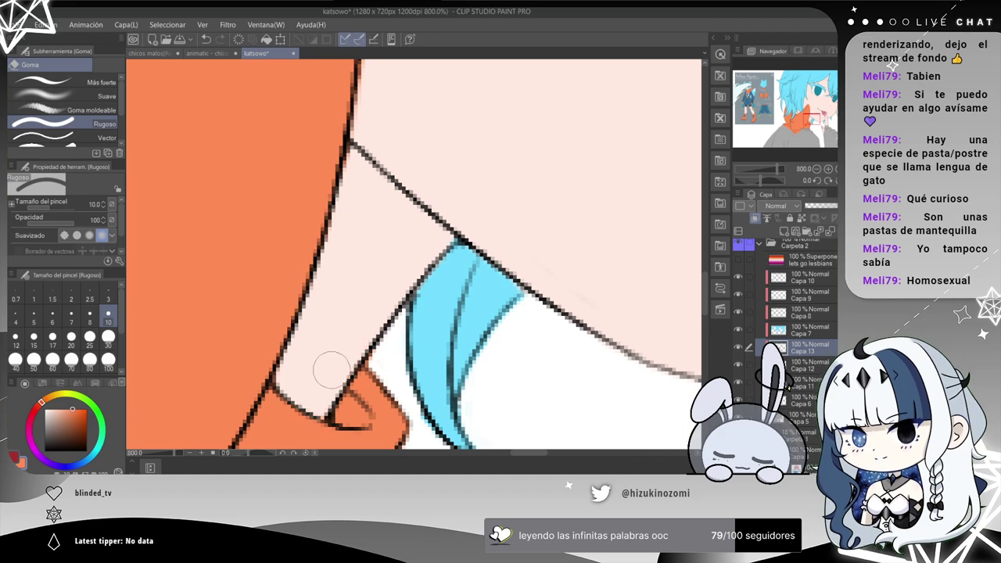
Clean the orange edge along the front and lower outline of the scarf's collar with the size 10 eraser.
scroll(358, 319, down, 2)
scroll(304, 267, up, 1)
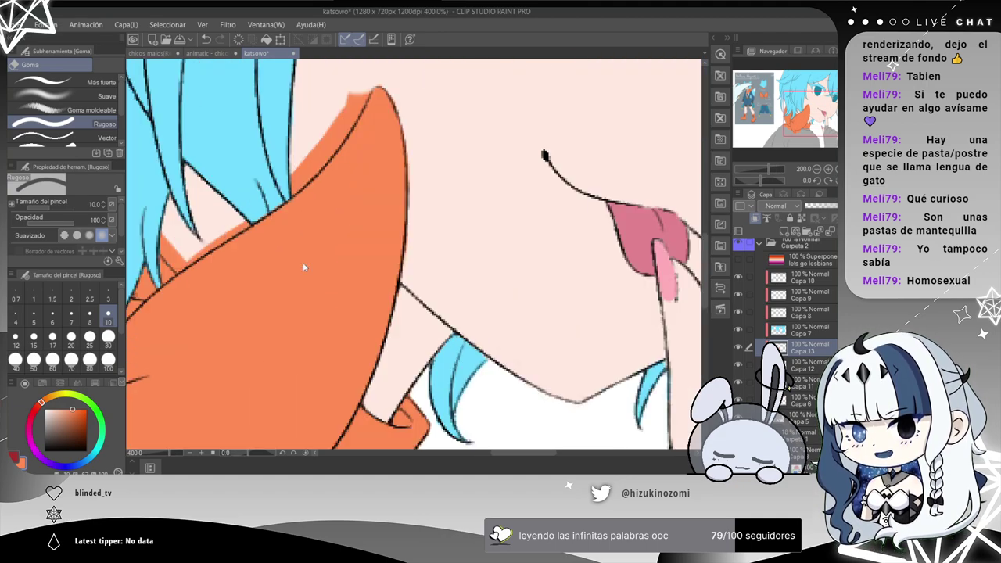
drag(395, 369, 333, 105)
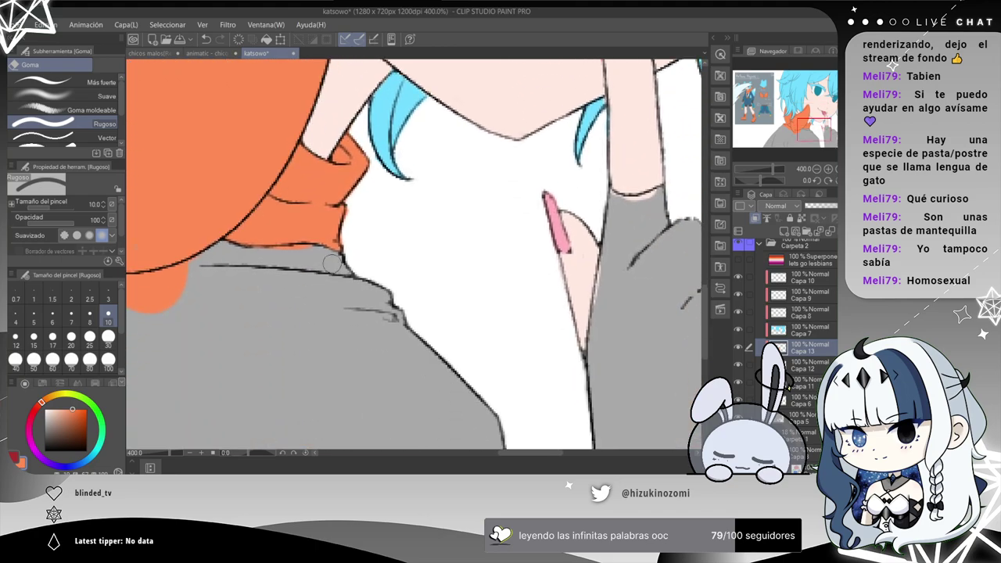
scroll(313, 252, up, 1)
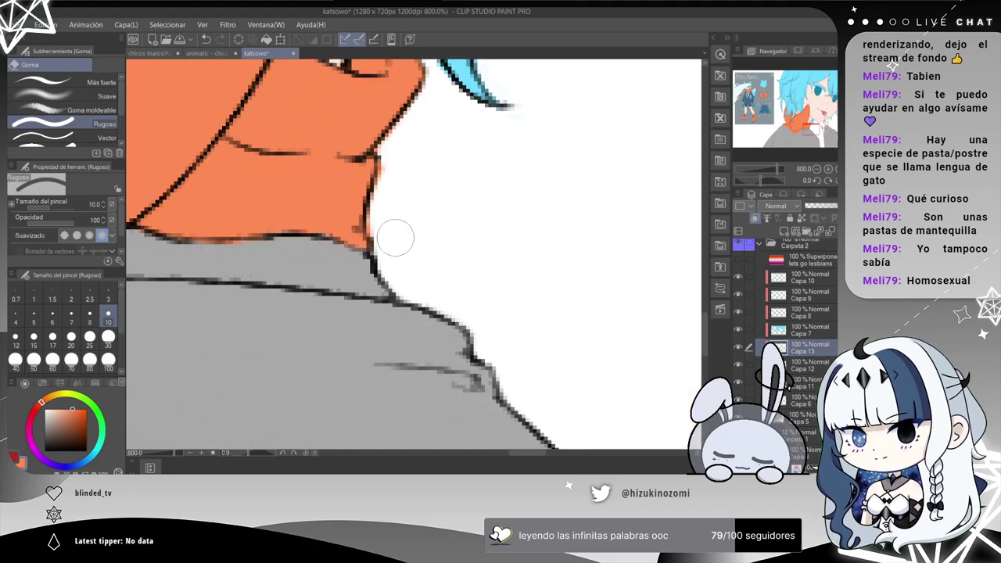
Clear most of the orange spill beneath the scarf's front loop and around its hanging lower tip at brush size 10.
drag(218, 273, 584, 290)
drag(297, 221, 328, 247)
key(ctrl+z)
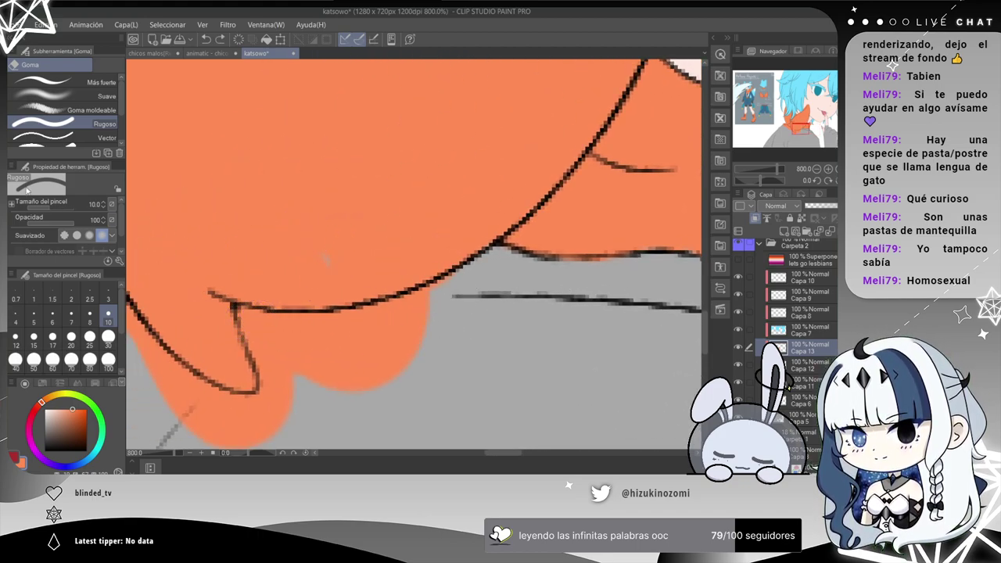
key(p)
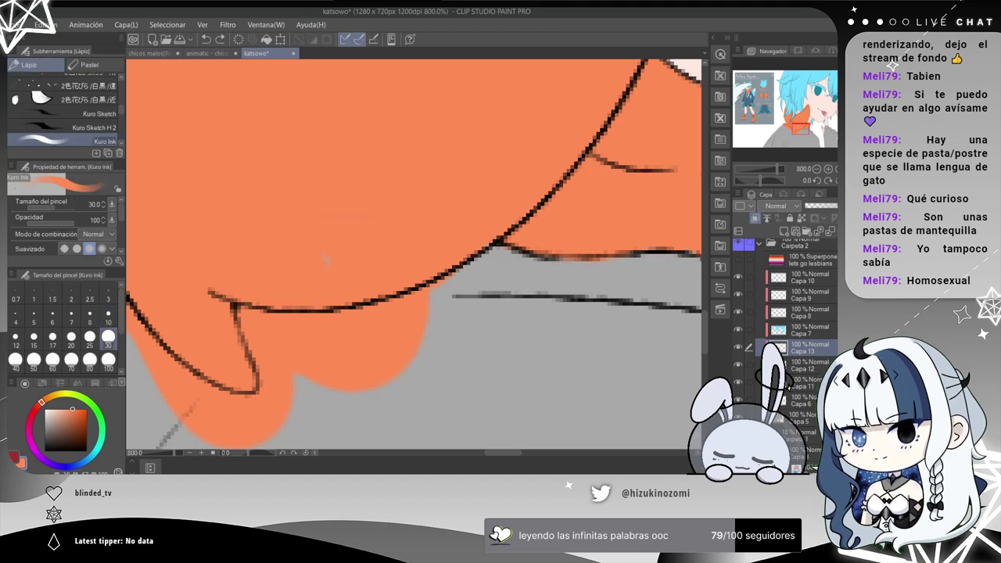
key(p)
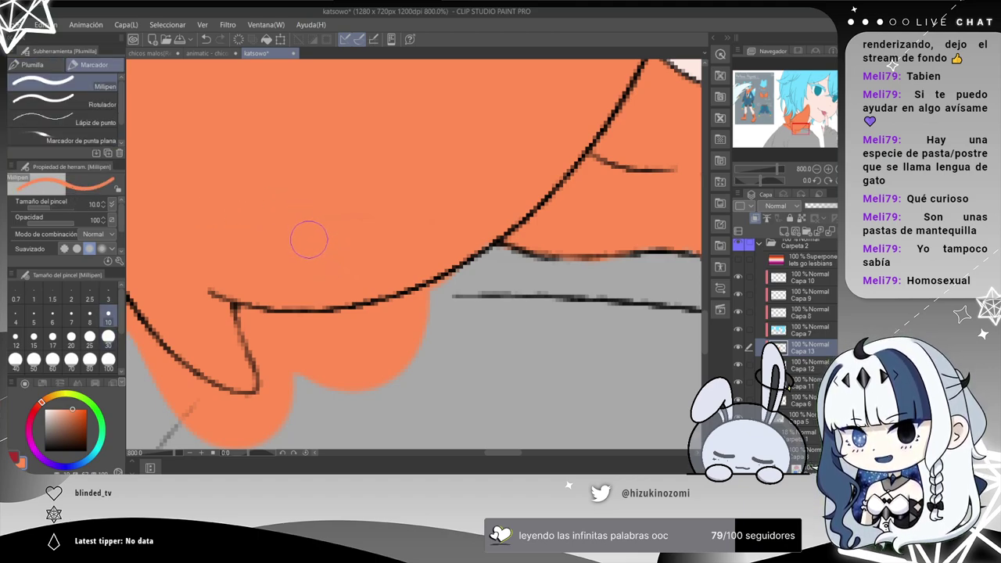
mouse_move(285, 346)
mouse_down()
mouse_move(306, 391)
mouse_move(269, 355)
mouse_move(354, 374)
mouse_move(277, 341)
mouse_move(406, 335)
mouse_move(409, 361)
mouse_up()
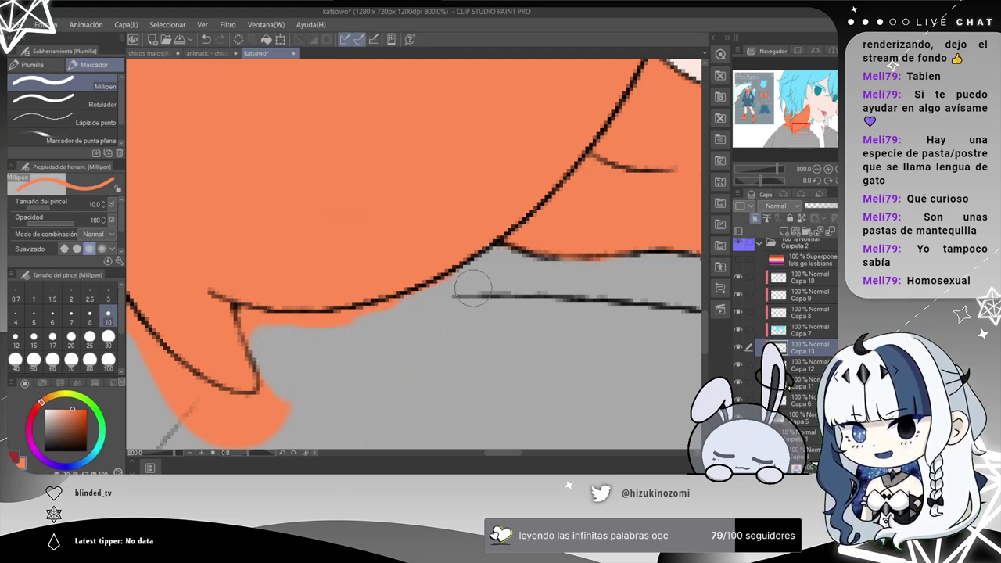
drag(153, 403, 209, 440)
drag(291, 427, 229, 431)
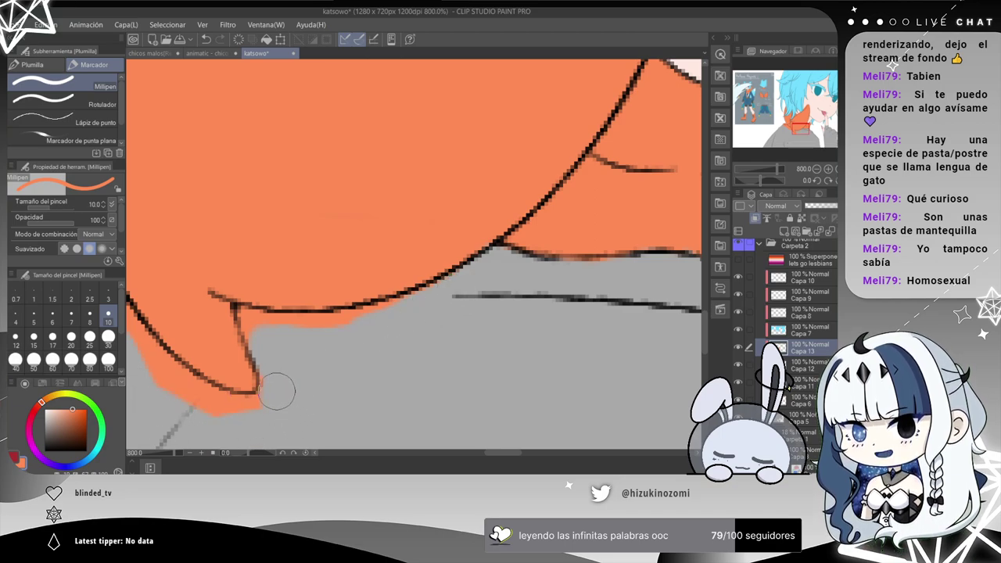
mouse_move(190, 402)
mouse_down()
mouse_move(141, 373)
mouse_move(163, 385)
mouse_move(140, 349)
mouse_up()
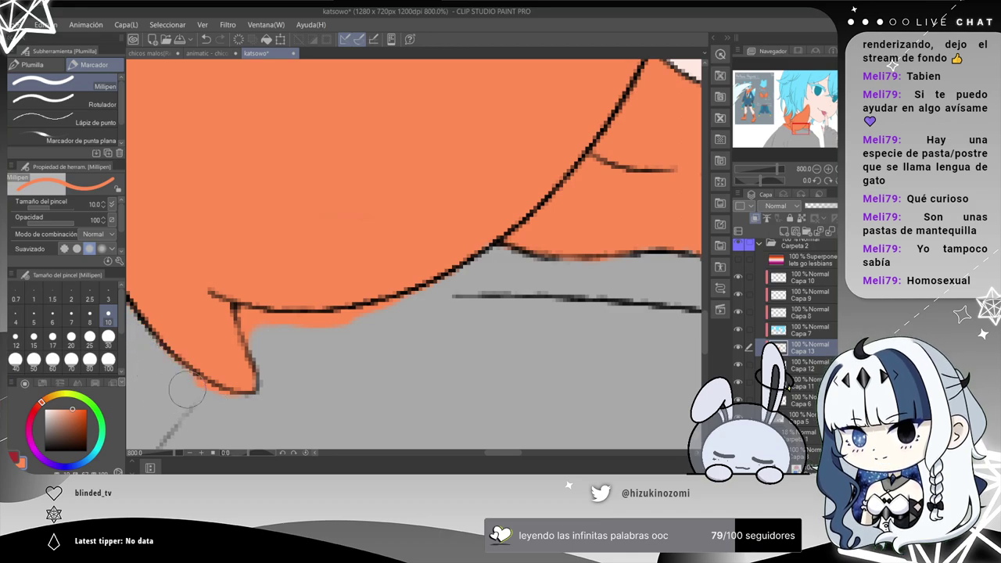
Erase the orange left under the front loop, using eraser size 3 beside the hanging tip and size 10 along the lower outline.
key(ctrl+plus)
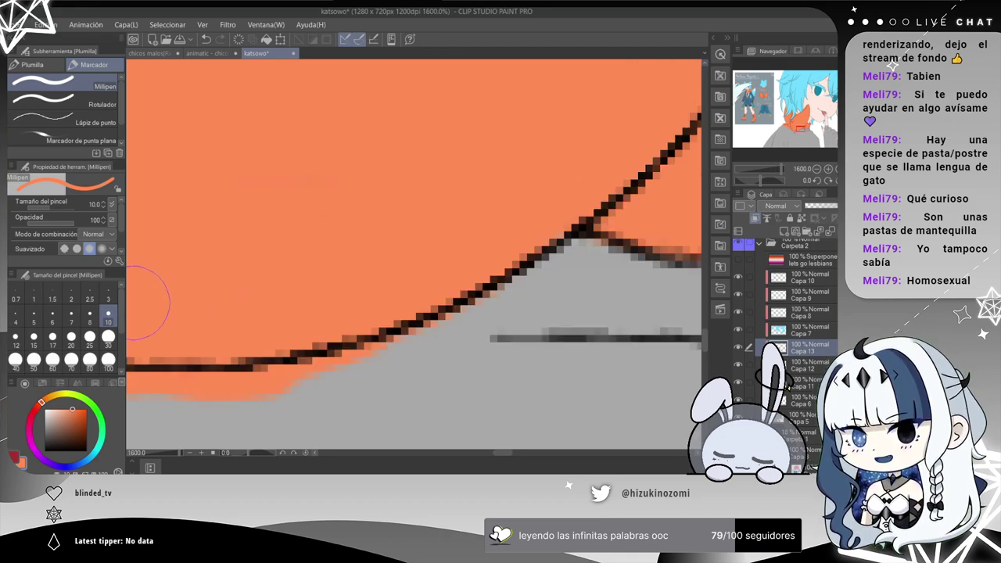
click(108, 295)
drag(255, 322, 409, 188)
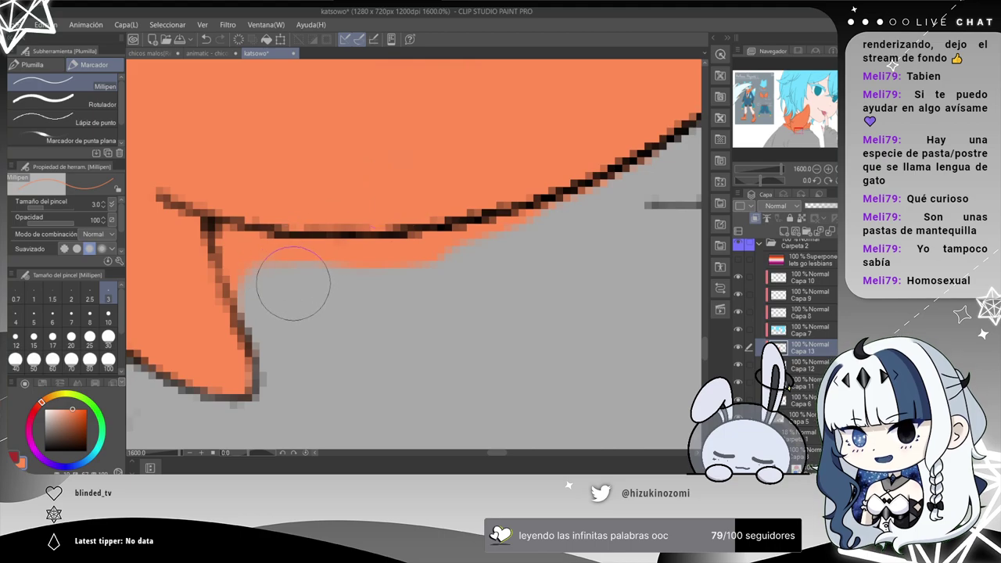
click(108, 318)
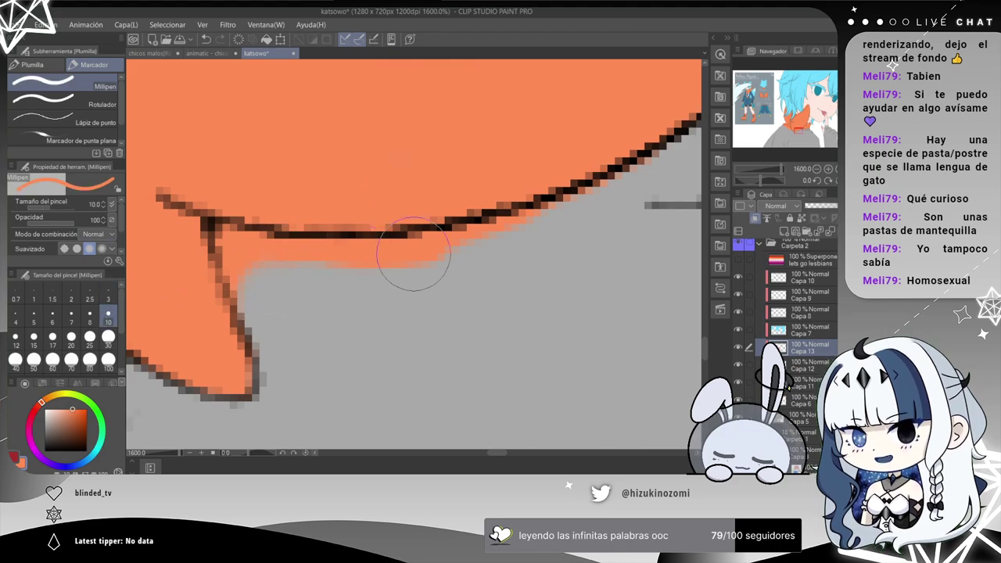
key(e)
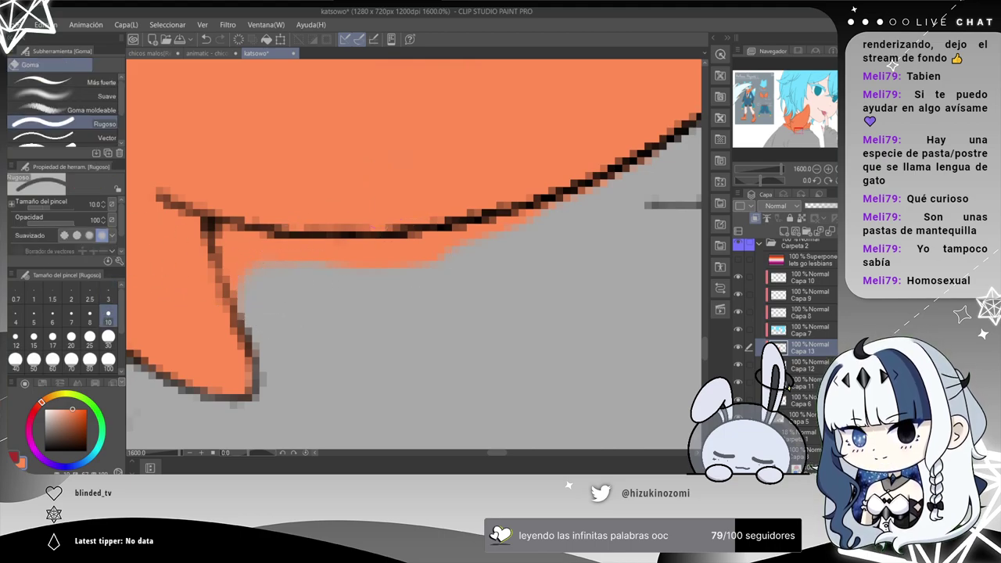
click(108, 300)
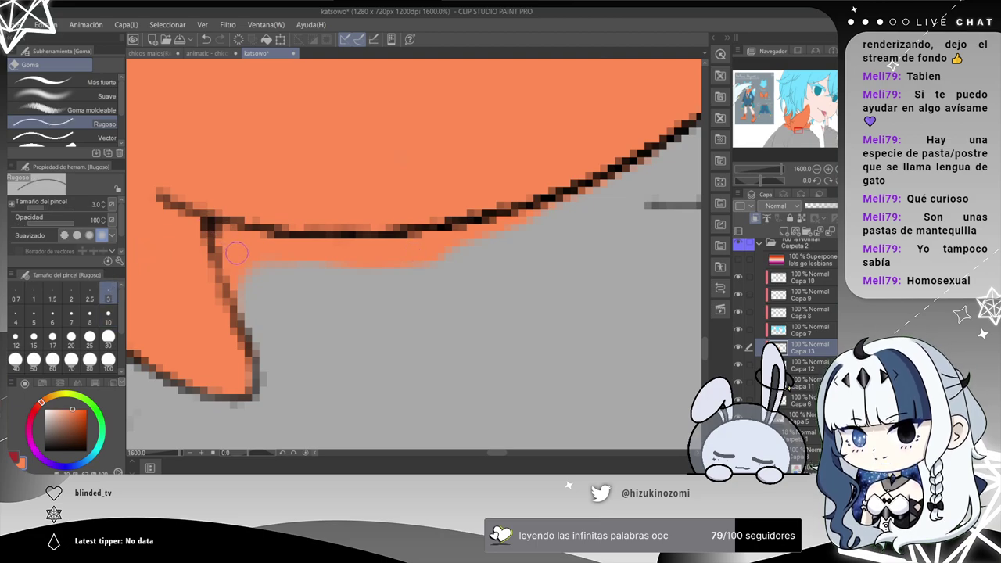
mouse_move(225, 257)
mouse_down()
mouse_move(231, 264)
mouse_move(250, 249)
mouse_up()
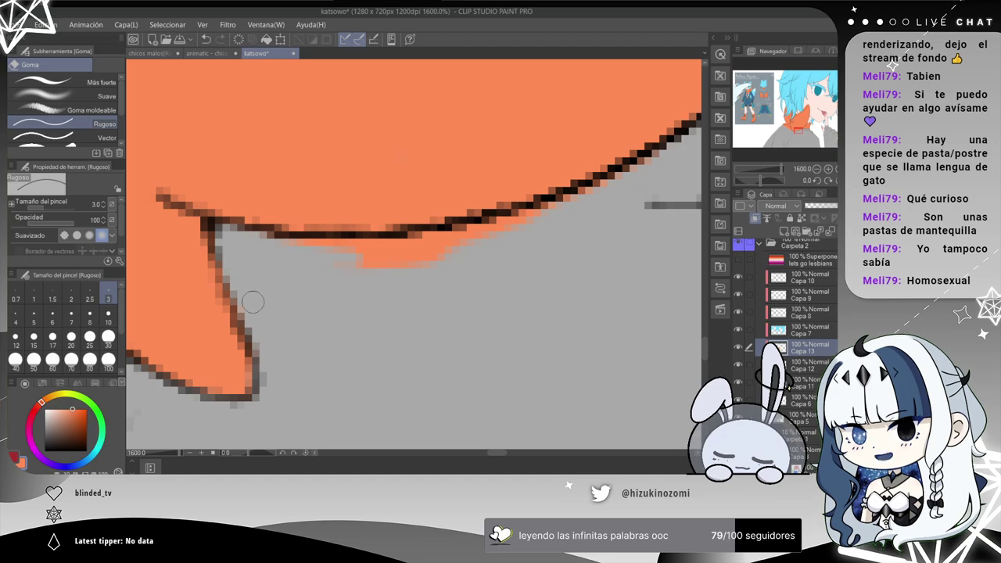
click(109, 314)
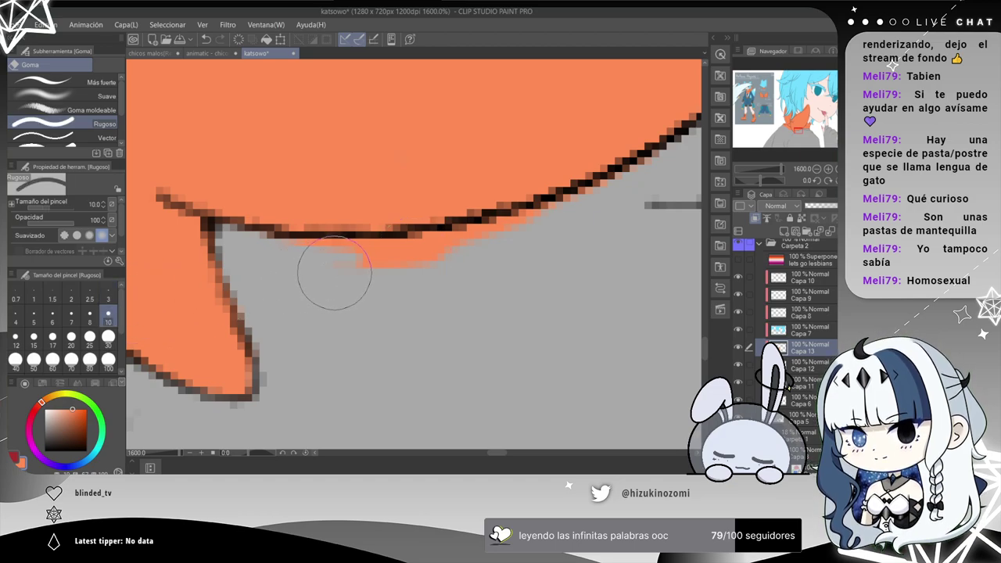
drag(353, 279, 297, 276)
mouse_move(364, 266)
mouse_down()
mouse_move(490, 265)
mouse_move(539, 243)
mouse_move(443, 273)
mouse_move(483, 249)
mouse_move(544, 246)
mouse_up()
mouse_move(615, 230)
mouse_down()
mouse_move(456, 289)
mouse_move(415, 284)
mouse_move(521, 240)
mouse_up()
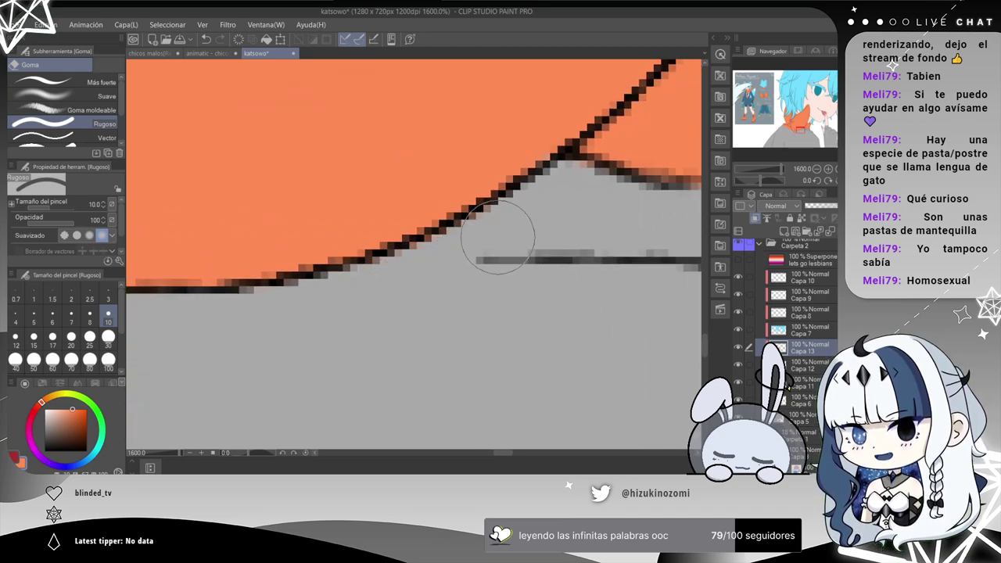
Erase the orange spilled onto the jacket below the scarf's knot and rear pointed end with the size 10 eraser.
scroll(469, 254, down, 4)
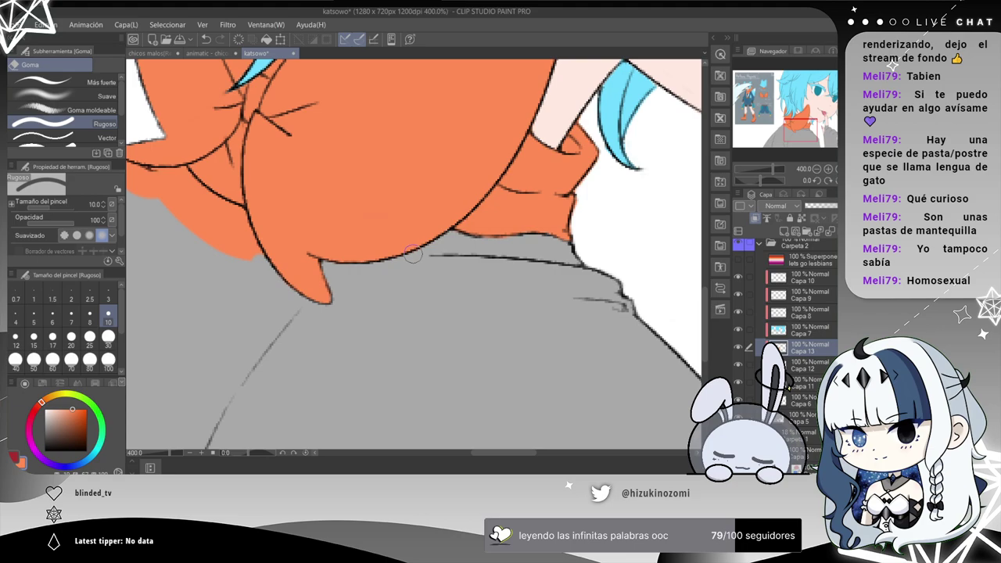
scroll(413, 255, up, 1)
drag(184, 223, 438, 251)
mouse_move(232, 219)
mouse_down()
mouse_move(326, 302)
mouse_move(319, 265)
mouse_up()
drag(311, 212, 325, 224)
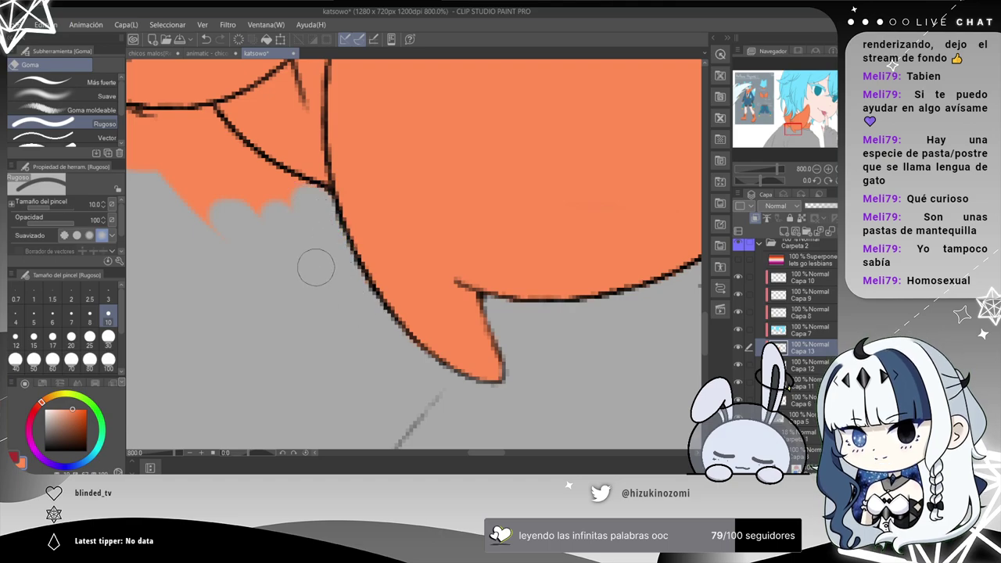
drag(173, 176, 295, 266)
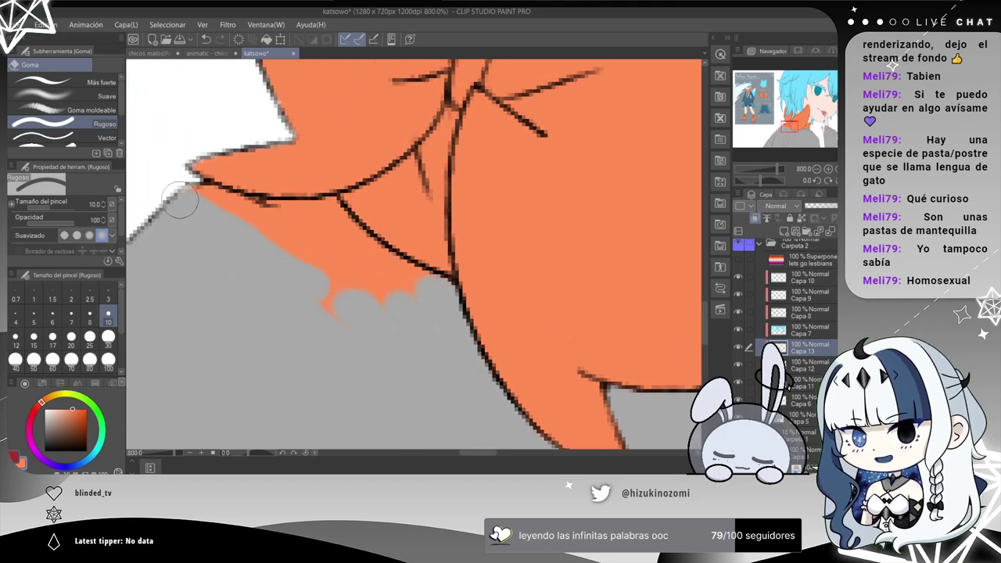
mouse_move(275, 224)
mouse_down()
mouse_move(367, 299)
mouse_move(354, 322)
mouse_move(369, 296)
mouse_move(403, 297)
mouse_move(415, 285)
mouse_move(345, 246)
mouse_move(367, 257)
mouse_up()
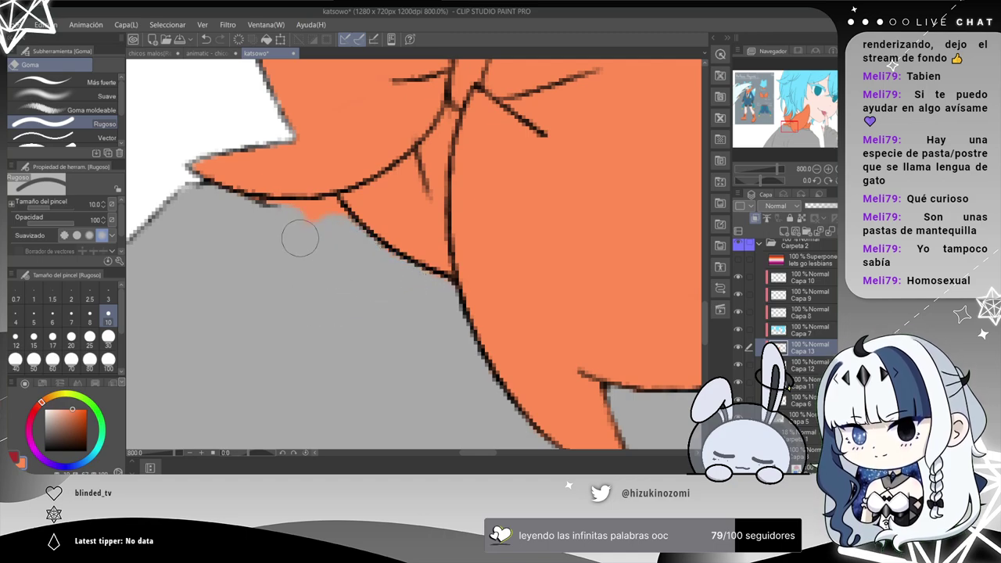
scroll(300, 232, up, 2)
mouse_move(201, 196)
mouse_down()
mouse_move(328, 200)
mouse_move(344, 188)
mouse_move(367, 205)
mouse_move(313, 190)
mouse_move(341, 229)
mouse_move(354, 188)
mouse_up()
scroll(347, 216, down, 6)
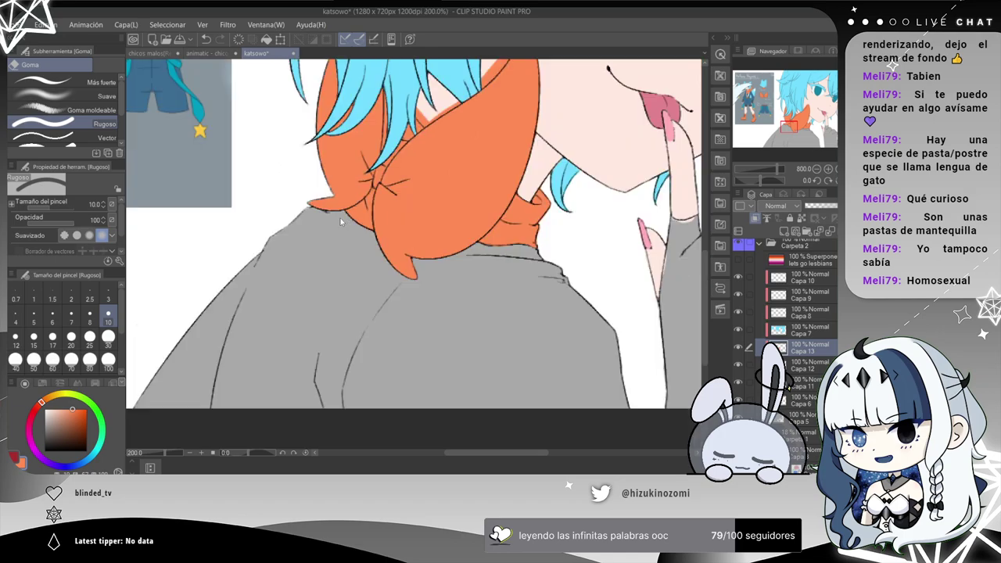
scroll(339, 218, up, 5)
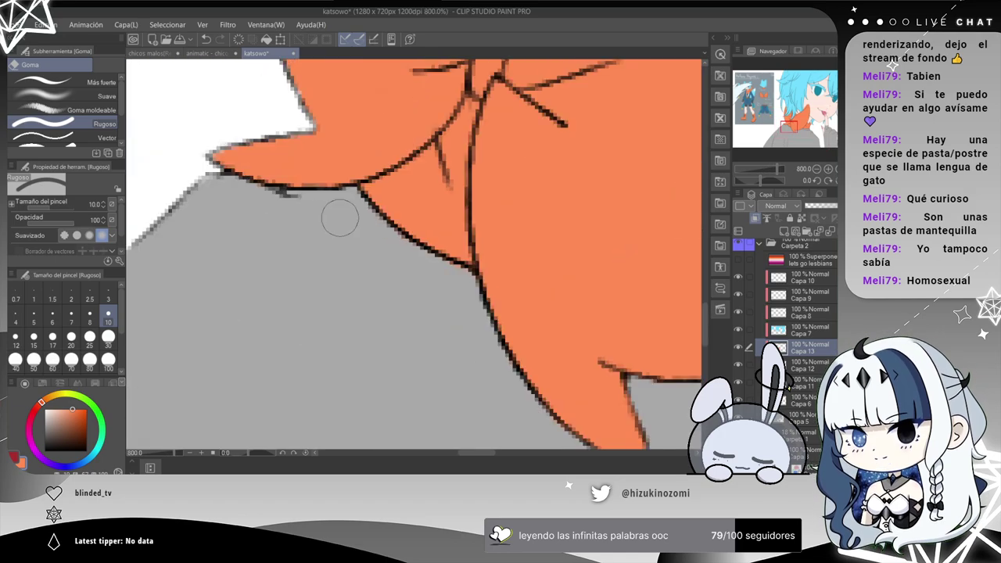
Clean the orange spill on the neck and cheek along the front loop's inner edge, from the hair strands to the upper tip.
drag(446, 141, 242, 445)
drag(355, 185, 239, 364)
mouse_move(313, 279)
mouse_down()
mouse_move(330, 299)
mouse_move(311, 258)
mouse_move(319, 254)
mouse_move(325, 288)
mouse_move(354, 316)
mouse_move(386, 282)
mouse_up()
drag(444, 224, 314, 247)
mouse_move(268, 287)
mouse_down()
mouse_move(330, 263)
mouse_move(276, 291)
mouse_up()
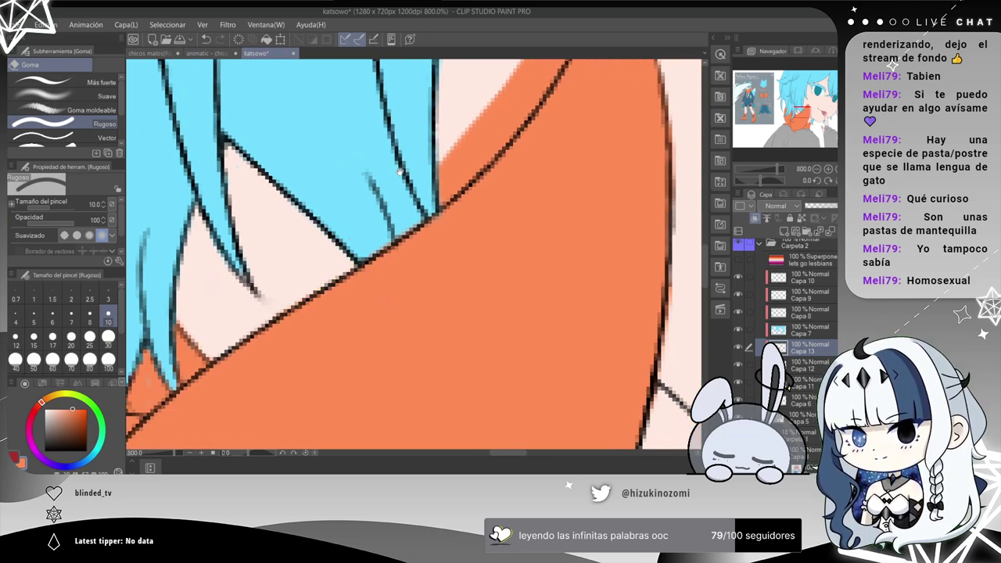
drag(397, 177, 226, 294)
drag(282, 262, 303, 254)
mouse_move(280, 286)
mouse_down()
mouse_move(308, 262)
mouse_move(260, 309)
mouse_move(337, 229)
mouse_move(307, 259)
mouse_move(371, 146)
mouse_move(377, 157)
mouse_move(401, 125)
mouse_move(340, 226)
mouse_up()
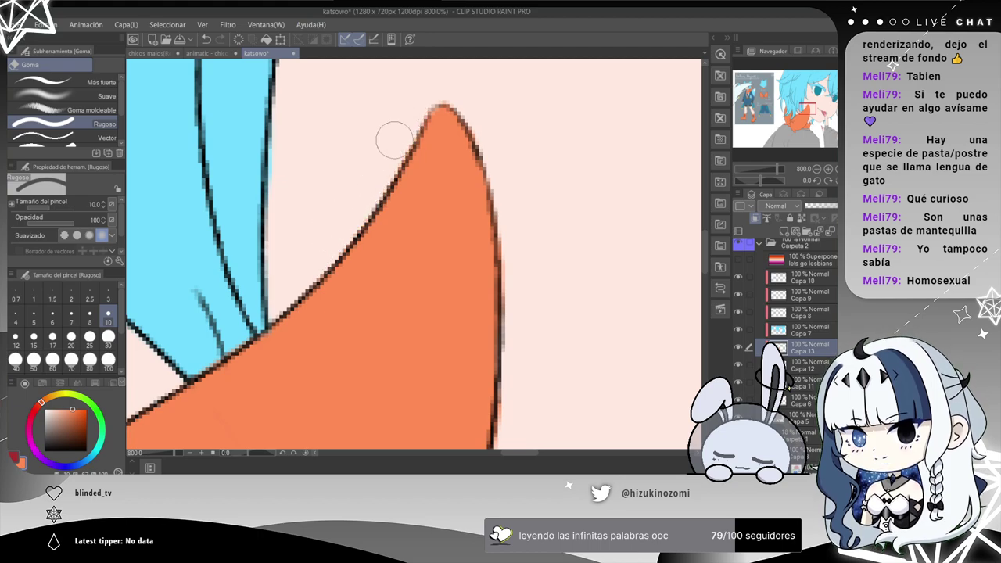
scroll(351, 159, down, 5)
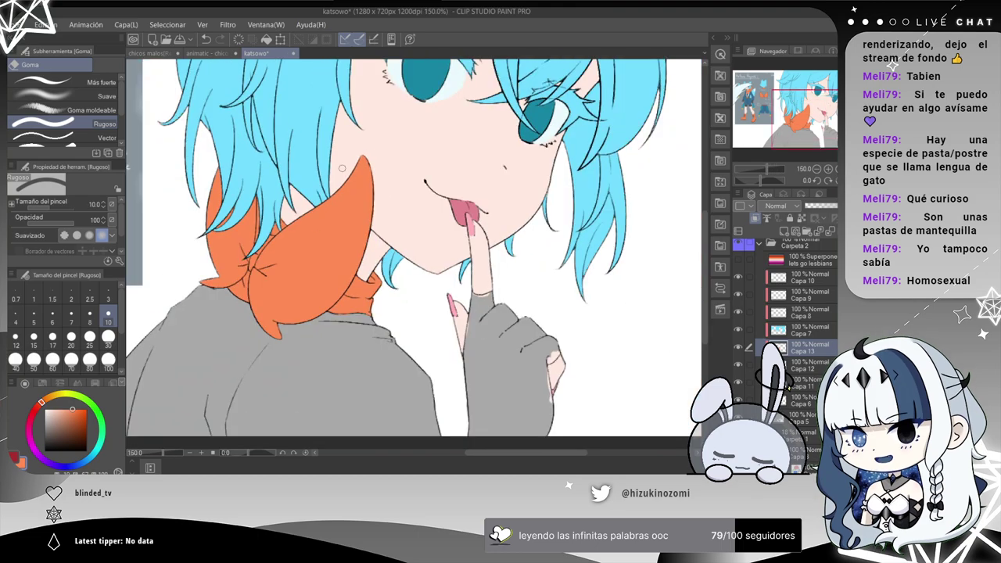
scroll(342, 168, down, 2)
scroll(262, 173, up, 1)
drag(261, 172, 310, 216)
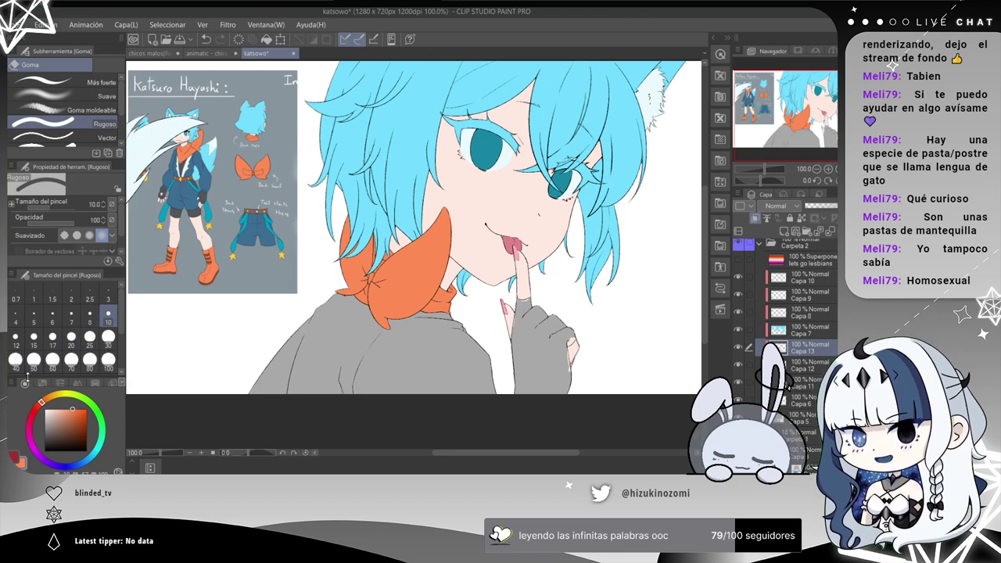
Choose a pale pink for the Millipen marker while previewing the gradient overlay, and add a new layer above the scarf layer.
click(28, 427)
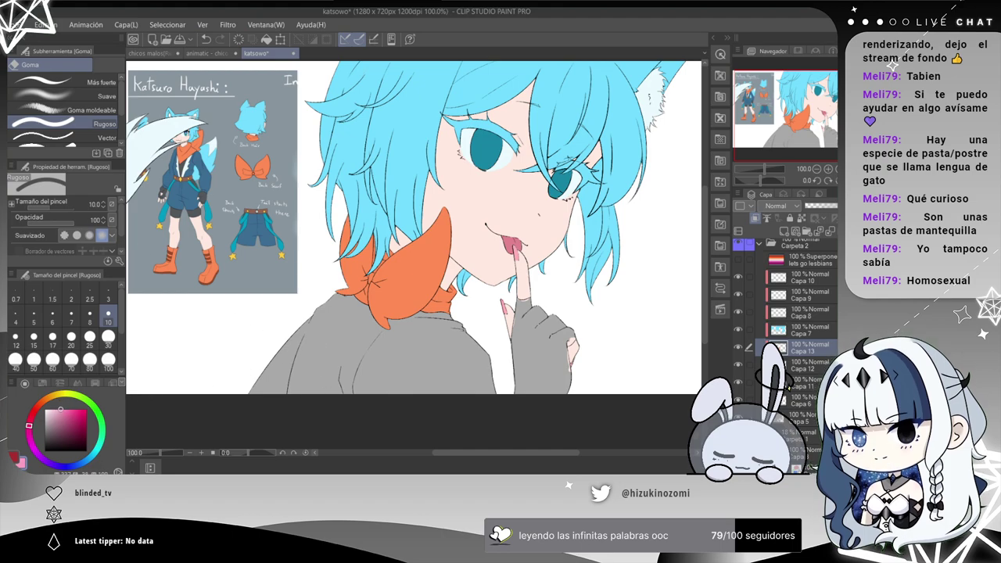
key(p)
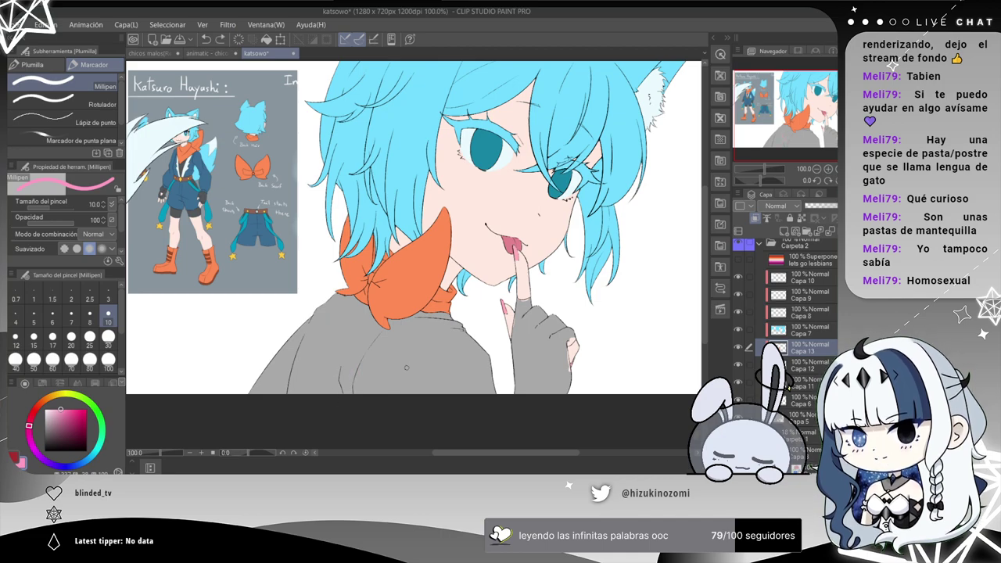
click(739, 259)
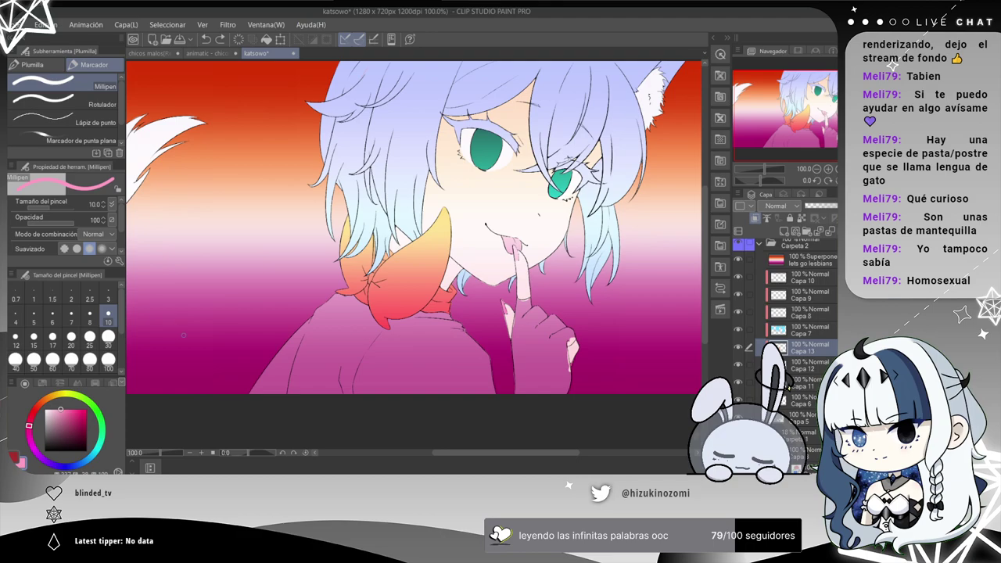
mouse_move(261, 329)
mouse_down()
mouse_move(253, 302)
mouse_move(266, 290)
mouse_move(258, 258)
mouse_move(265, 264)
mouse_up()
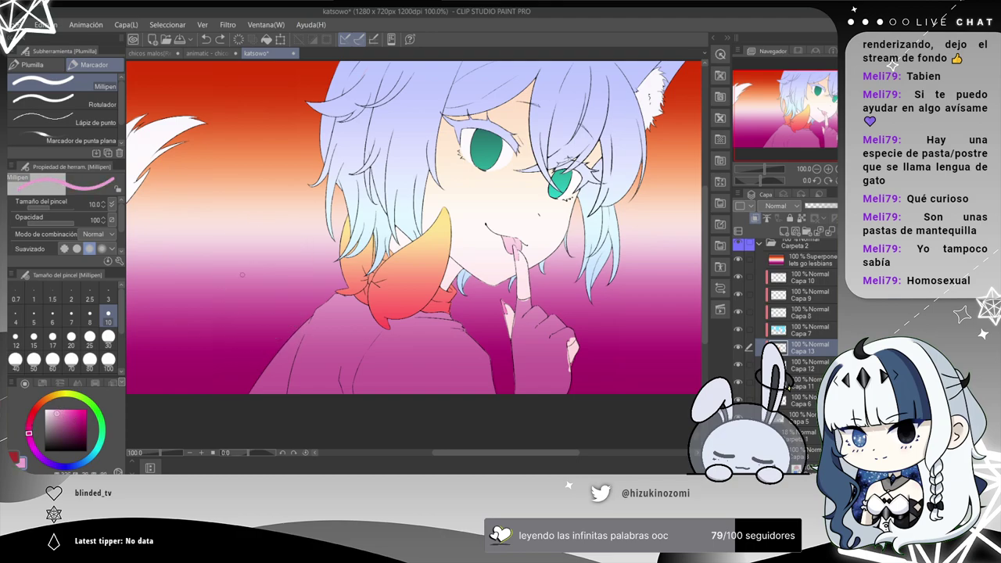
click(52, 409)
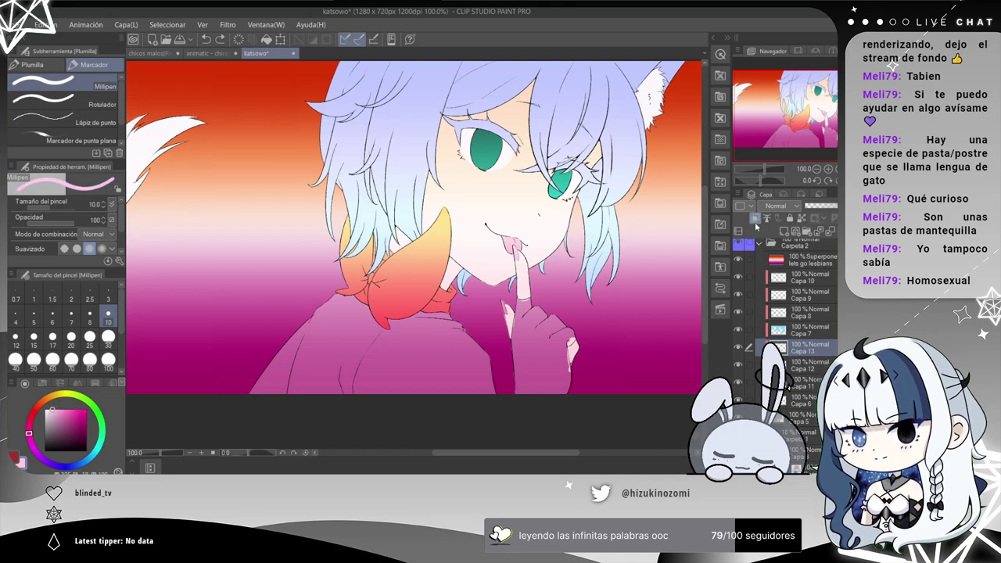
click(739, 347)
click(740, 347)
click(785, 231)
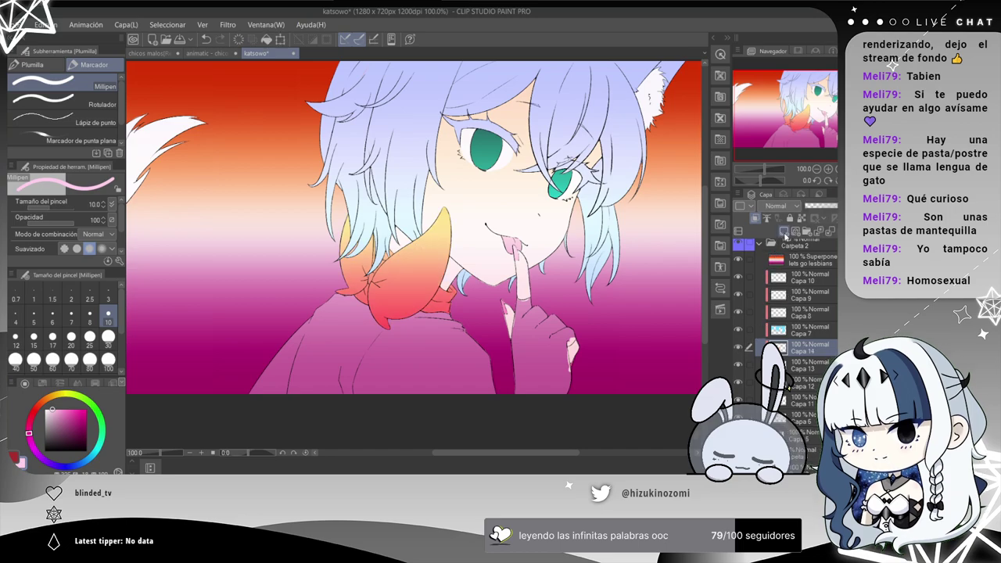
click(739, 259)
Try covering the jacket's rear sleeve with pale pink strokes at brush size 30, and undo them.
key(ctrl+plus)
mouse_move(381, 366)
mouse_down()
mouse_move(450, 211)
mouse_move(489, 205)
mouse_up()
click(108, 338)
mouse_move(240, 299)
mouse_down()
mouse_move(372, 192)
mouse_move(434, 230)
mouse_up()
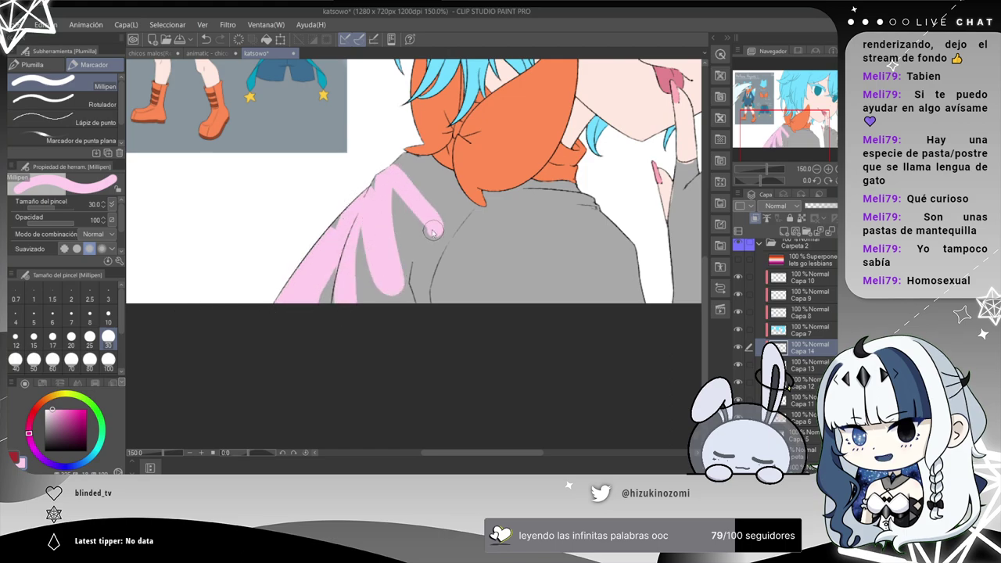
scroll(428, 234, down, 1)
drag(475, 178, 376, 302)
key(ctrl+z)
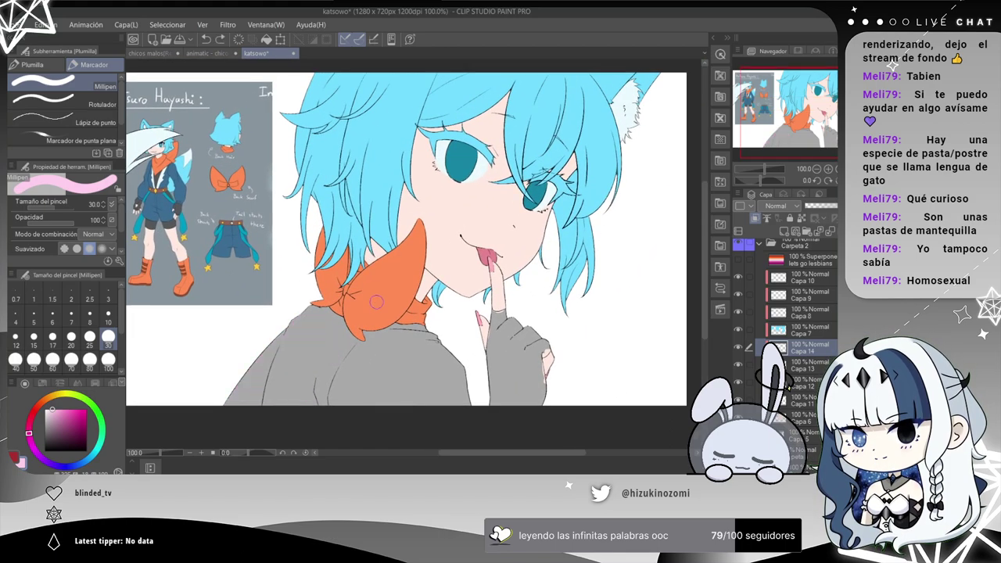
Sample the tongue's pink, lighten it, and fill the jacket's rear sleeve section with it at brush size 30.
scroll(453, 319, up, 2)
alt+click(530, 202)
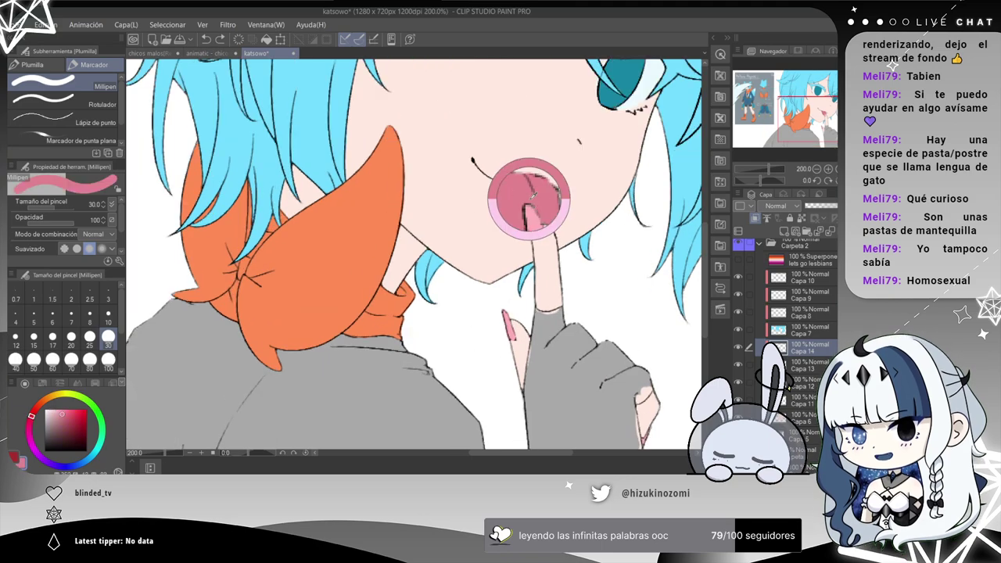
scroll(516, 218, down, 1)
drag(175, 353, 198, 314)
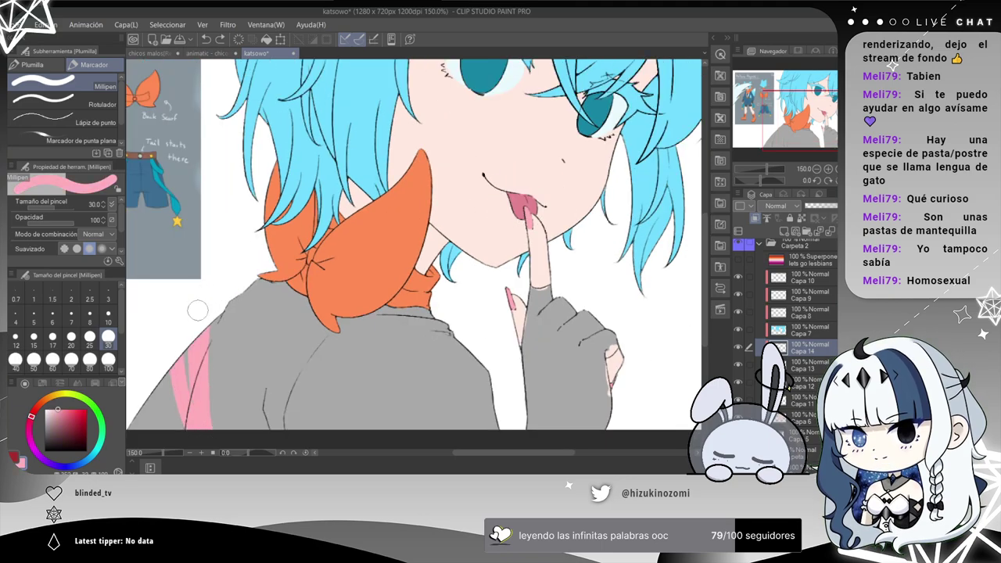
drag(176, 369, 156, 411)
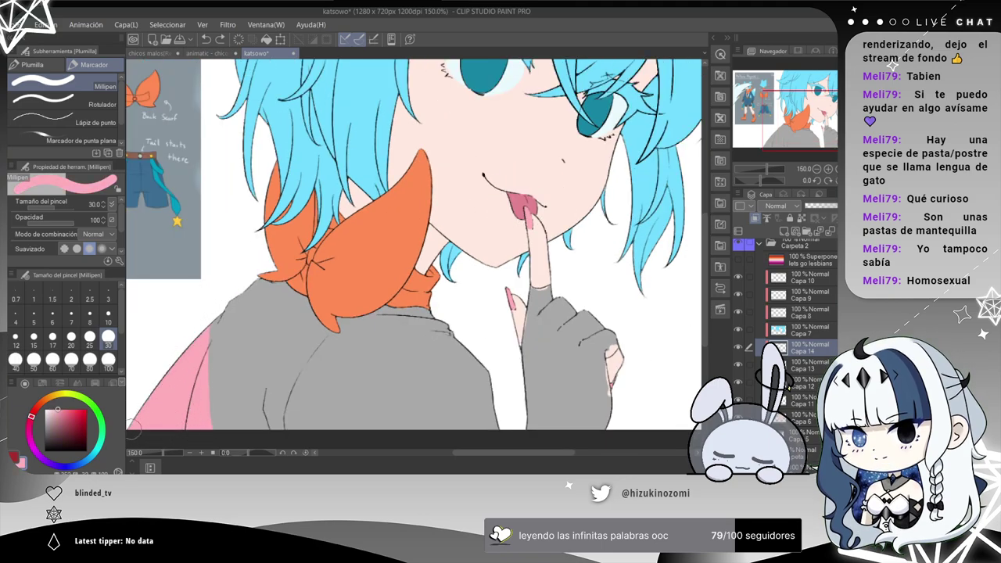
Undo the pink sleeve fill, try coloring the jacket's rear sleeve with the dark blue sampled from the reference outfit, and undo that too.
key(ctrl+z)
drag(212, 233, 426, 319)
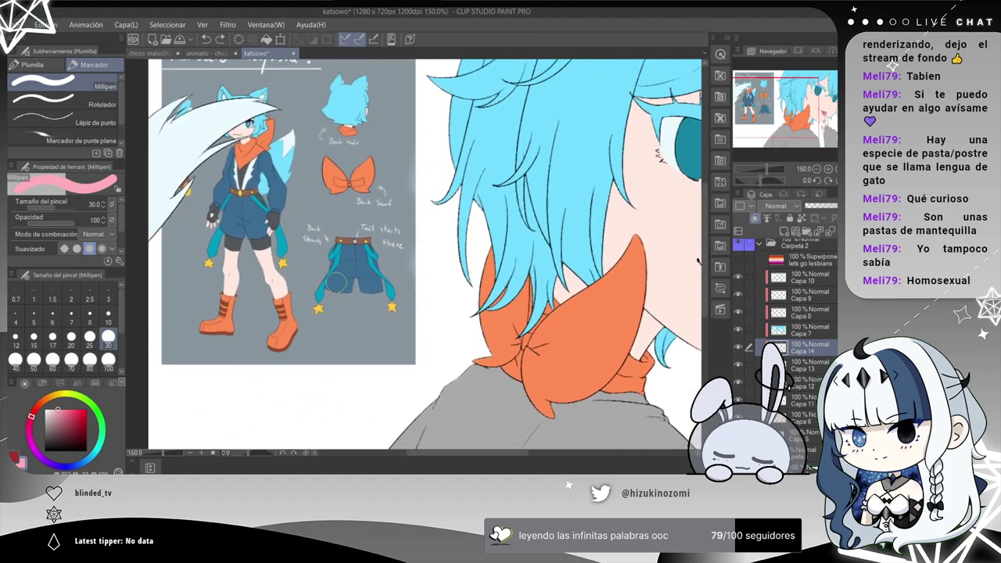
alt+click(250, 215)
drag(399, 360, 380, 128)
mouse_move(391, 211)
mouse_down()
mouse_move(344, 261)
mouse_move(319, 322)
mouse_move(416, 162)
mouse_up()
drag(378, 304, 385, 280)
scroll(459, 250, down, 2)
mouse_move(492, 198)
mouse_down()
mouse_move(434, 276)
mouse_move(312, 334)
mouse_move(329, 307)
mouse_up()
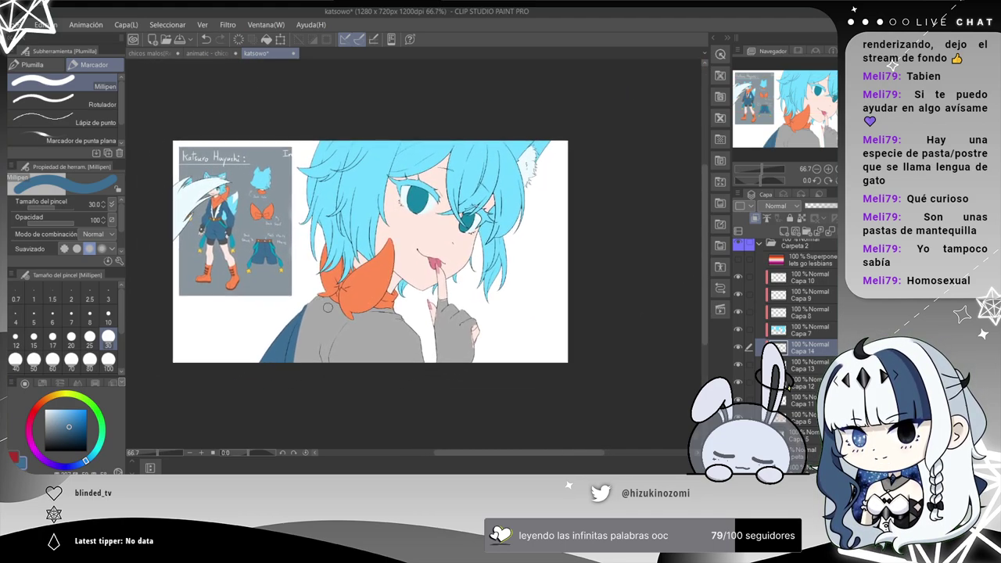
scroll(319, 298, up, 1)
key(ctrl+z)
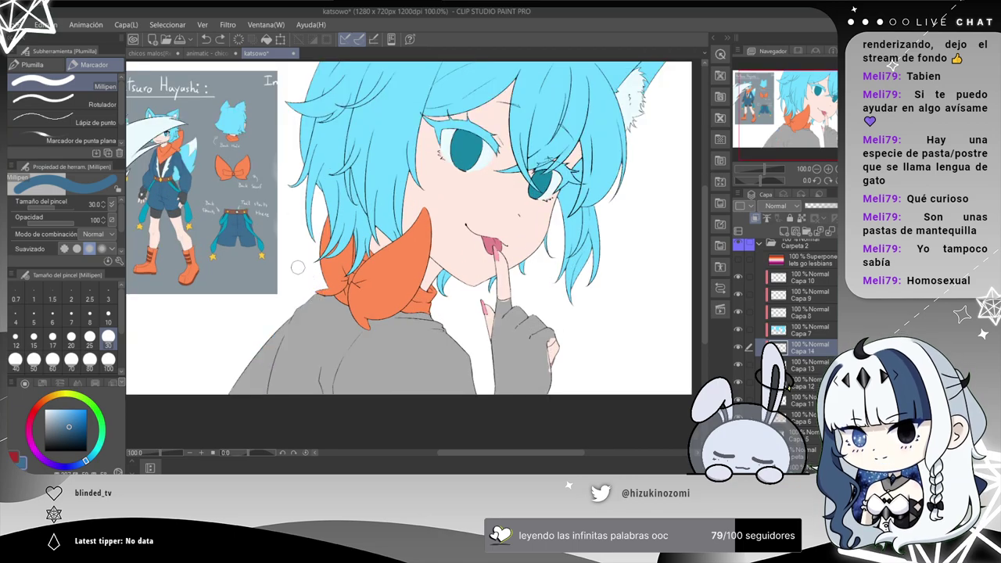
key(ctrl+z)
Choose a light, slightly cooler pink and cover the jacket's rear sleeve and back below the scarf with it at brush size 30.
click(30, 440)
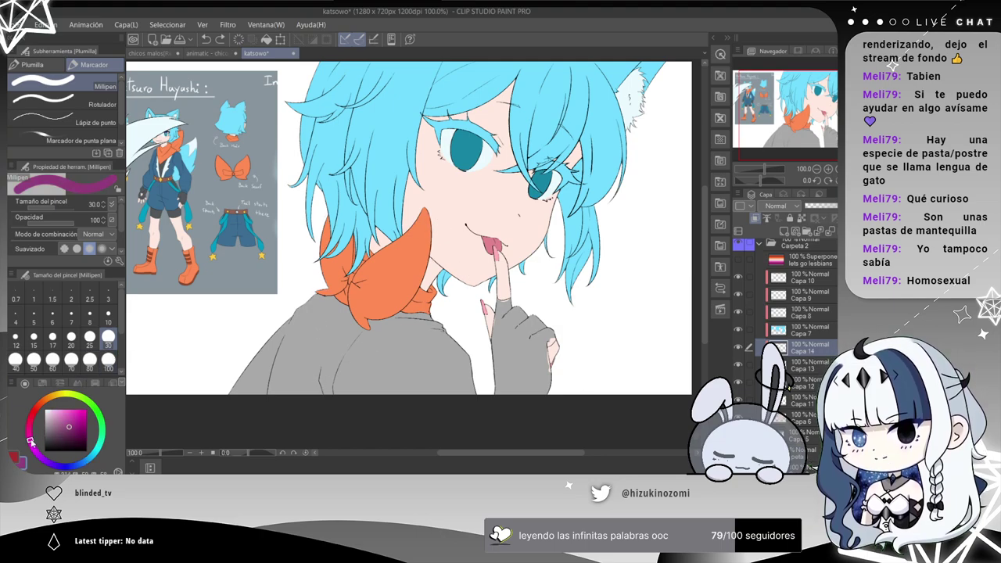
click(31, 444)
click(60, 420)
click(55, 415)
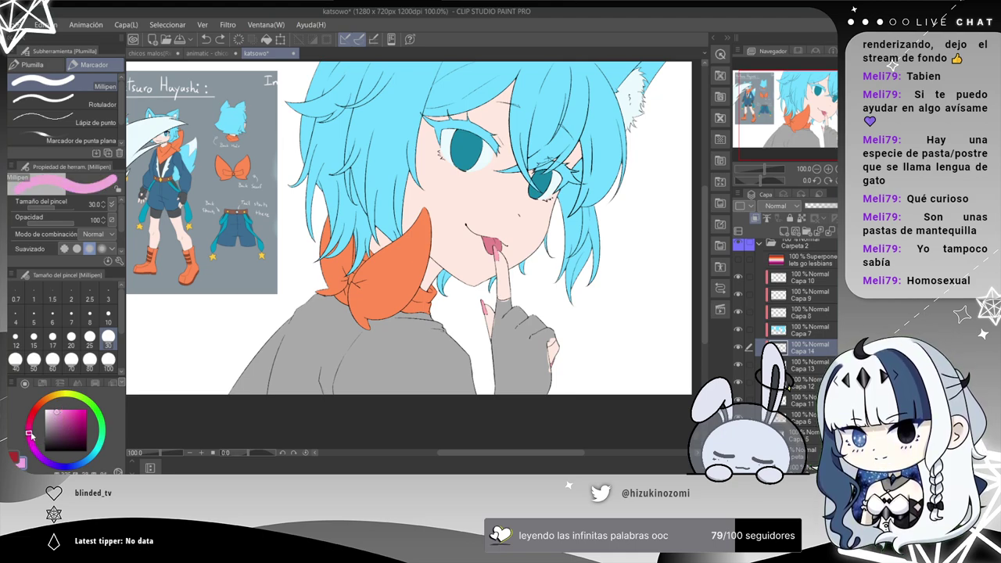
click(31, 426)
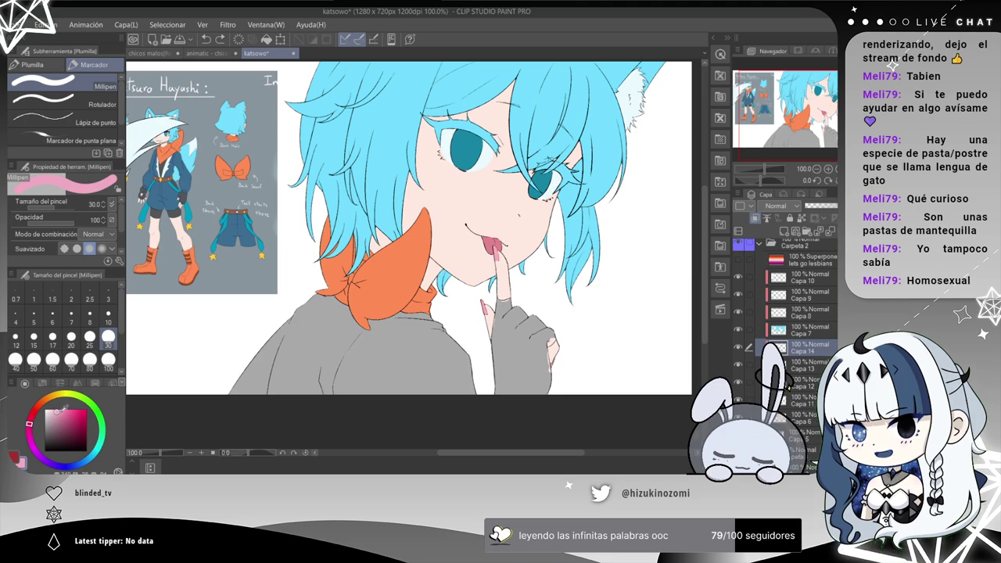
click(54, 410)
mouse_move(287, 348)
mouse_down()
mouse_move(291, 383)
mouse_move(266, 373)
mouse_up()
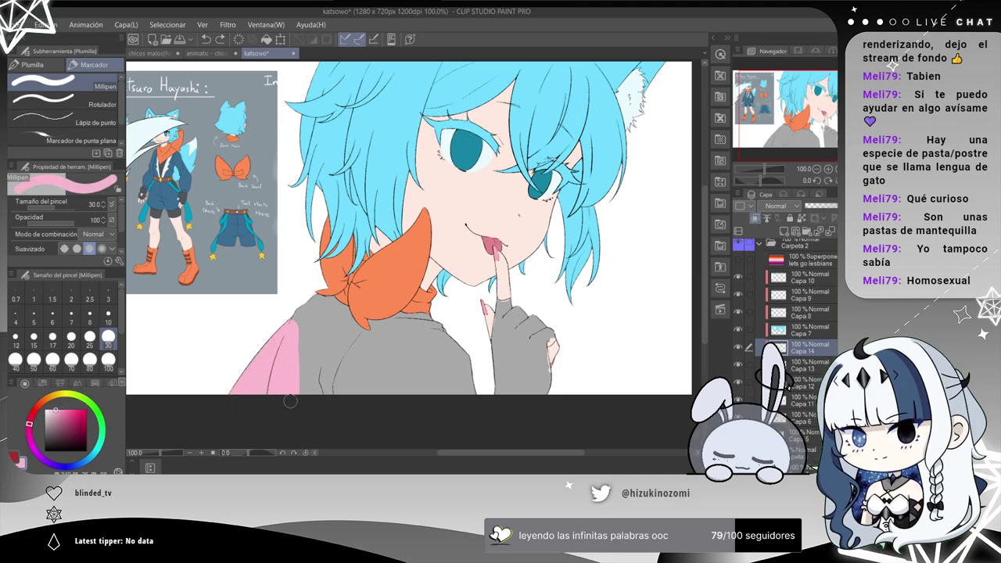
mouse_move(305, 399)
mouse_down()
mouse_move(306, 314)
mouse_move(336, 376)
mouse_move(356, 306)
mouse_move(361, 328)
mouse_move(403, 365)
mouse_up()
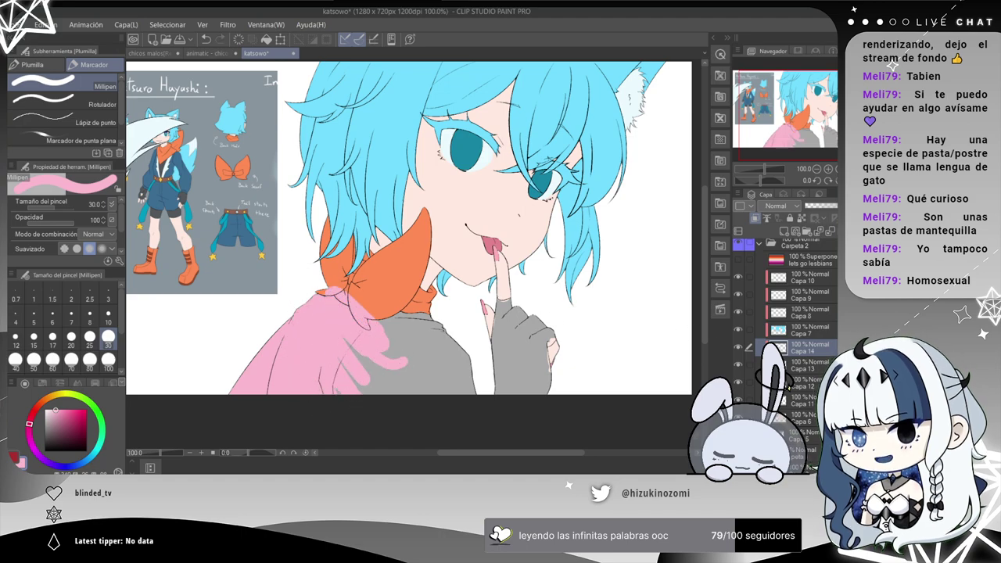
Move layer Capa 14 below Capa 13 so the pink jacket colour sits behind the orange scarf.
drag(806, 348, 806, 372)
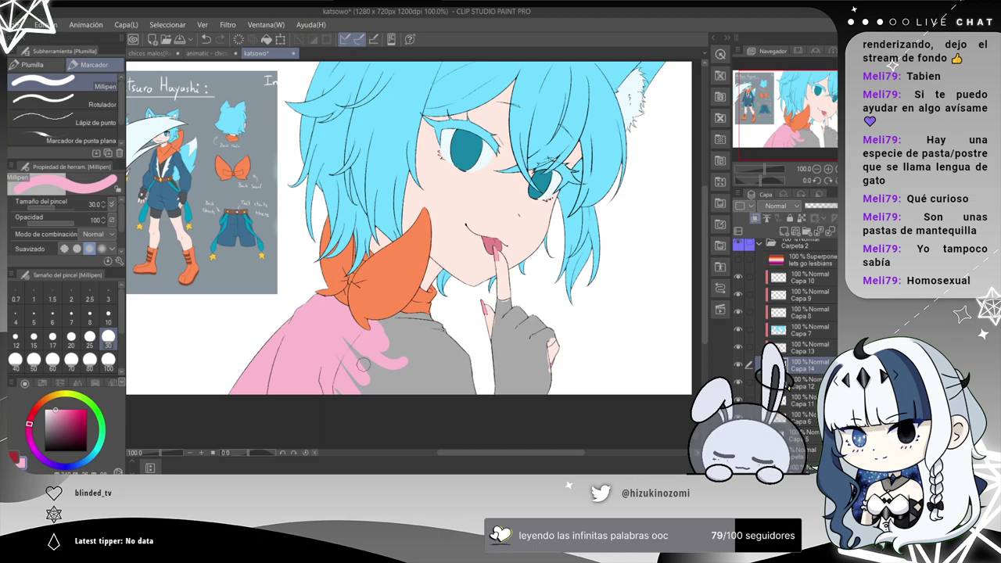
scroll(320, 394, down, 2)
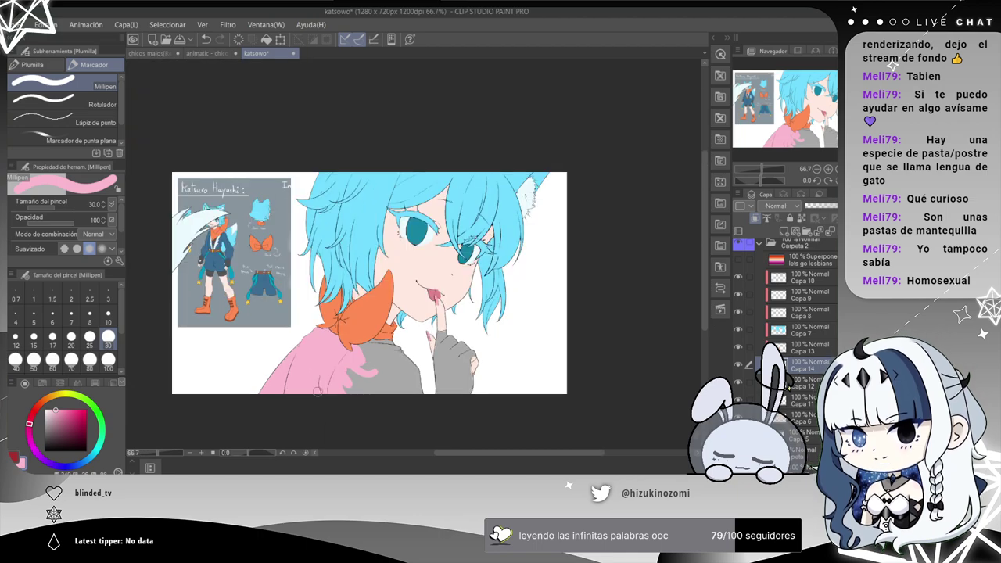
scroll(319, 394, up, 2)
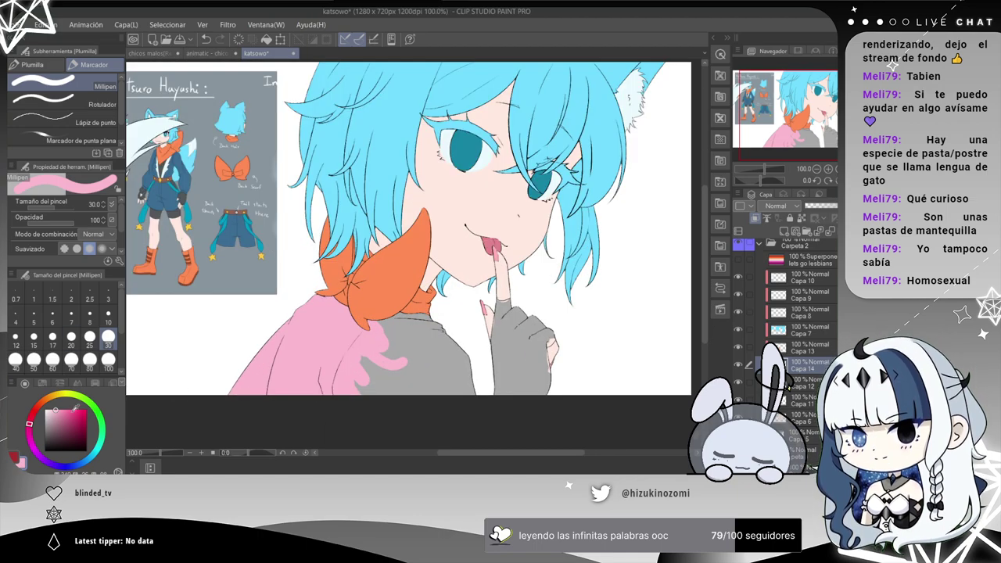
Paint the jacket's sleeve and shoulder area with a darker pink on layer Capa 14.
mouse_move(298, 350)
mouse_down()
mouse_move(279, 365)
mouse_move(274, 389)
mouse_move(239, 388)
mouse_move(294, 325)
mouse_up()
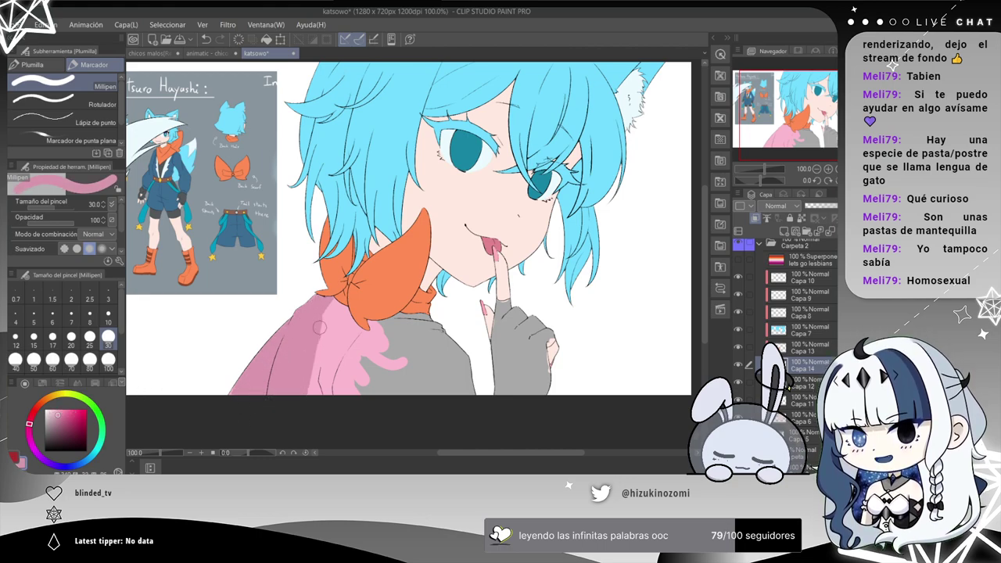
drag(335, 299, 309, 395)
mouse_move(349, 314)
mouse_down()
mouse_move(321, 395)
mouse_move(341, 382)
mouse_up()
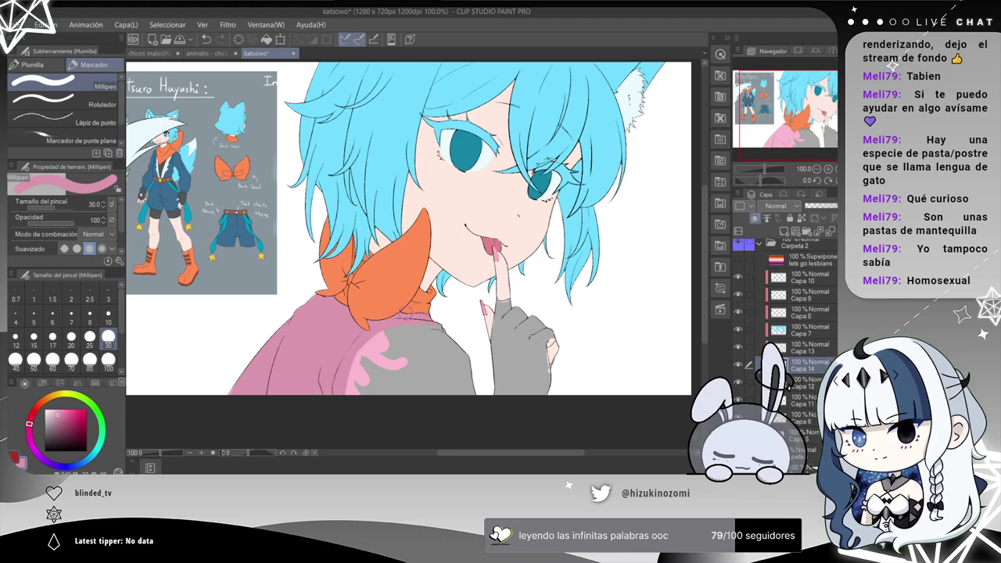
Paint the whole jacket with the blue sampled from the reference character's jacket, using brush size 30.
scroll(378, 329, down, 1)
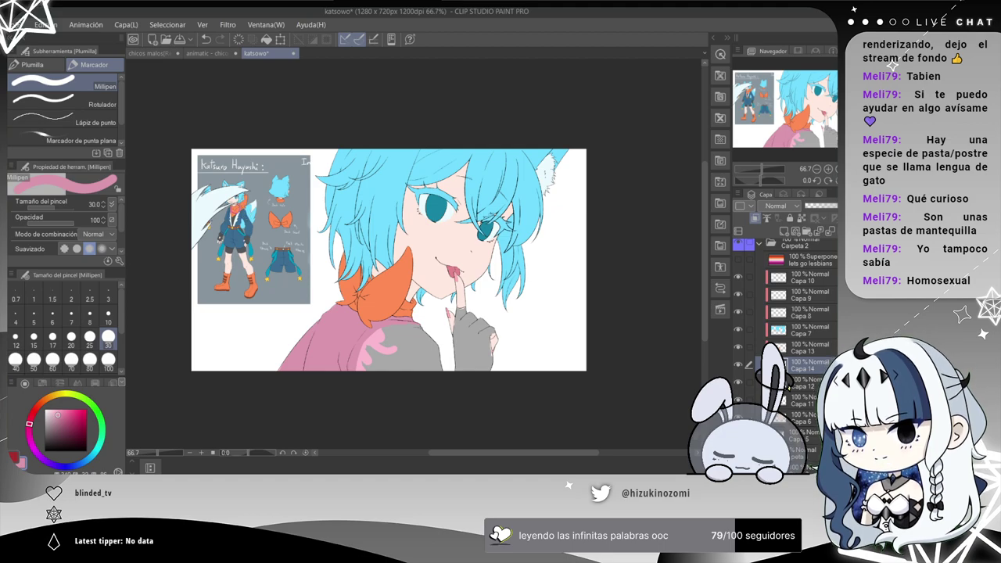
alt+click(237, 219)
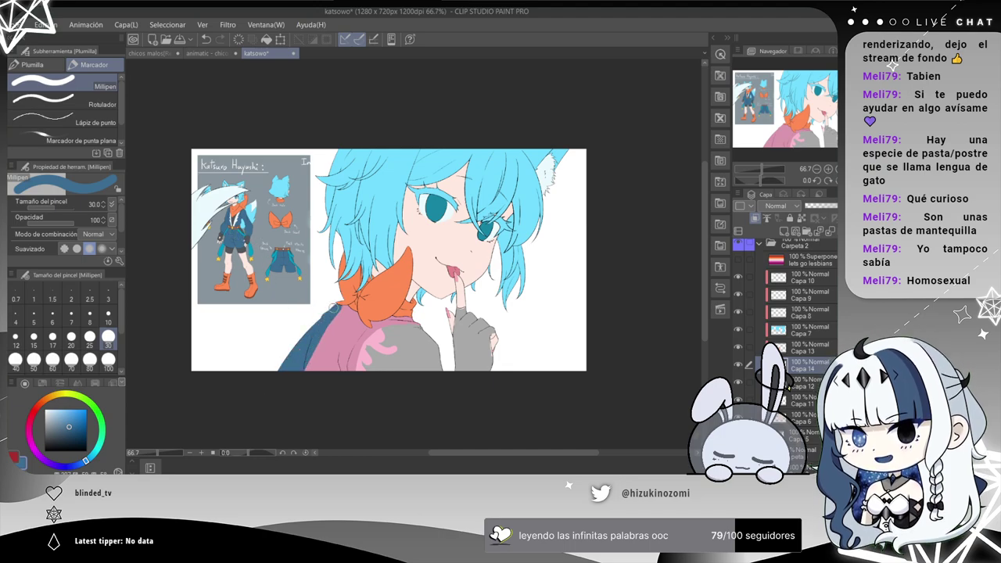
mouse_move(352, 323)
mouse_down()
mouse_move(356, 372)
mouse_move(402, 336)
mouse_move(404, 382)
mouse_up()
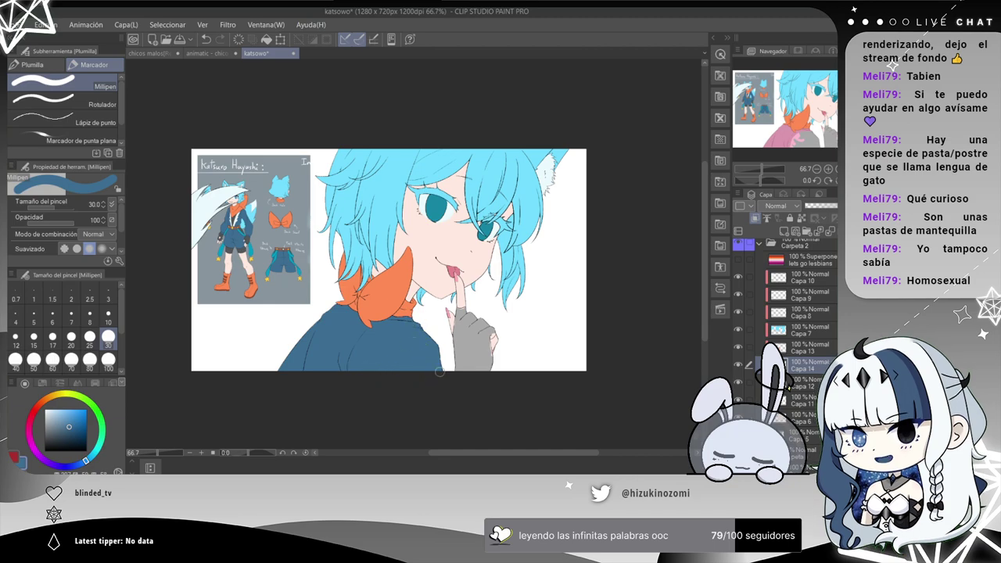
scroll(421, 323, up, 2)
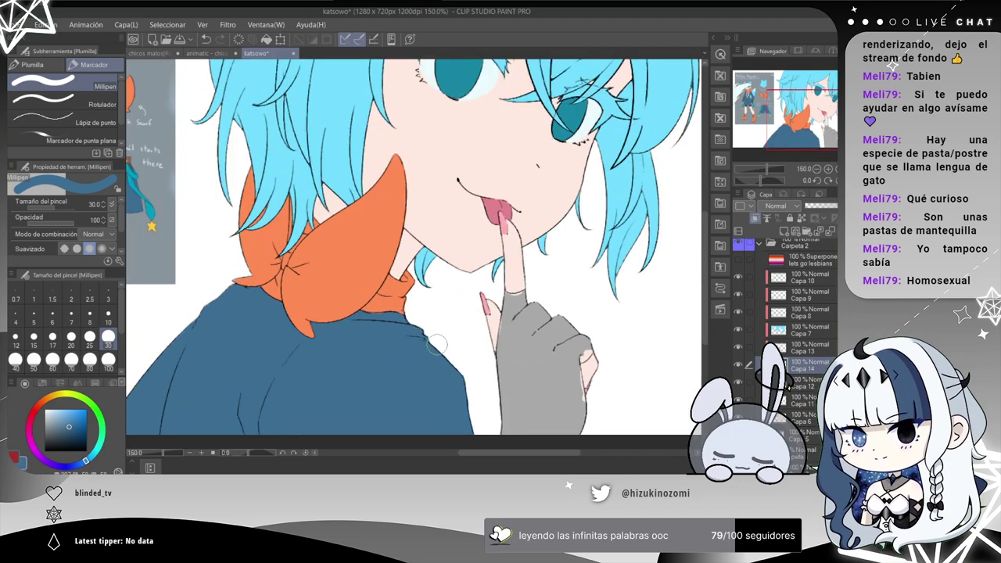
scroll(413, 377, down, 1)
scroll(367, 393, down, 1)
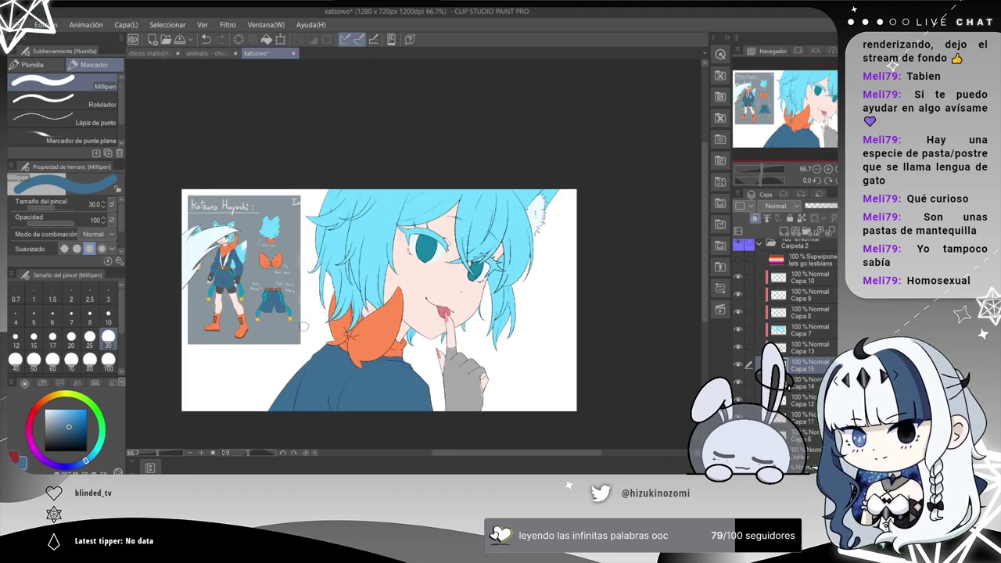
Paint the gloved hand on layer Capa 15 with the dark grey sampled from the reference character's glove.
scroll(269, 290, up, 3)
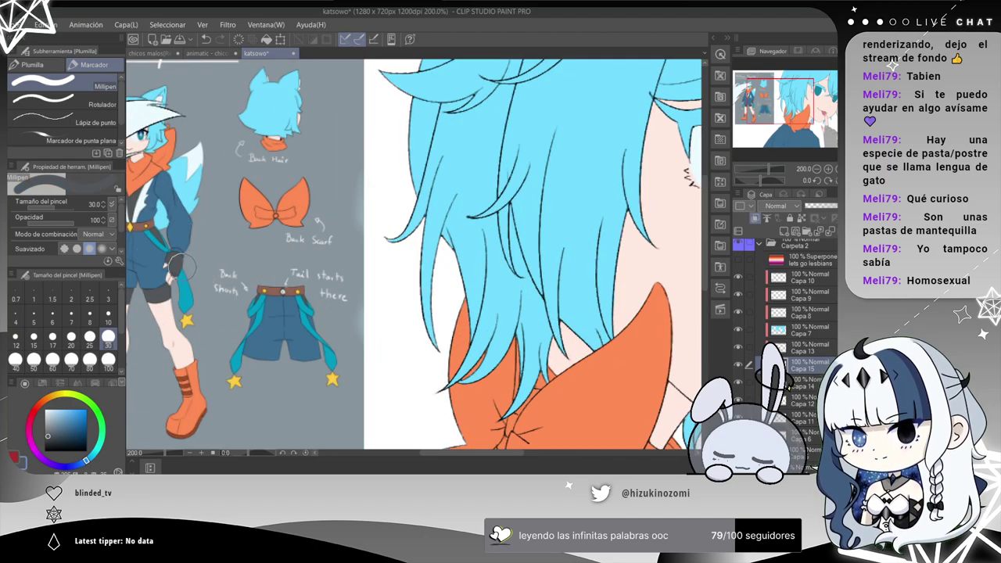
scroll(183, 267, down, 2)
drag(487, 325, 405, 161)
drag(409, 246, 410, 279)
key(ctrl+z)
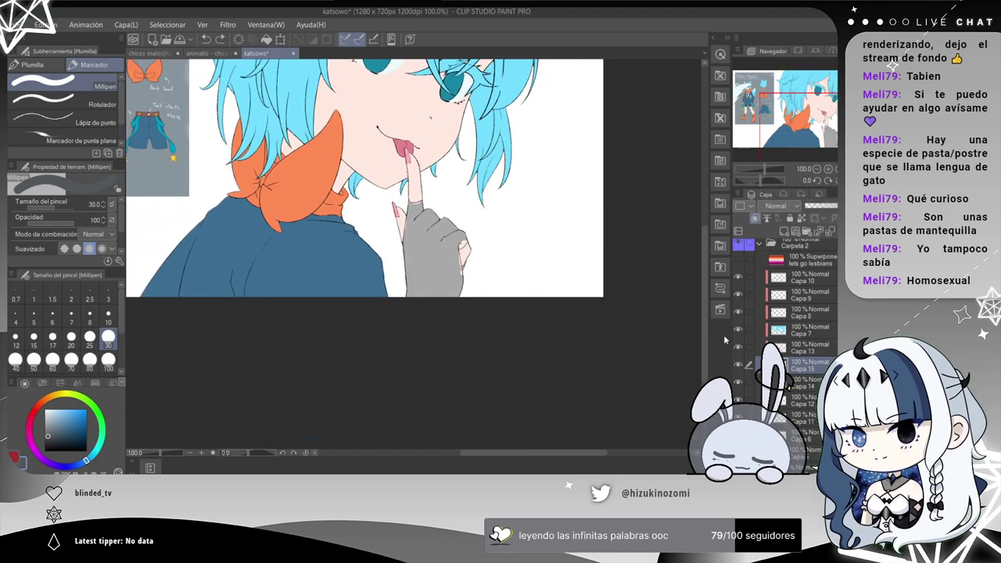
mouse_move(418, 207)
mouse_down()
mouse_move(410, 304)
mouse_move(428, 222)
mouse_move(440, 224)
mouse_move(435, 250)
mouse_move(455, 271)
mouse_move(465, 261)
mouse_up()
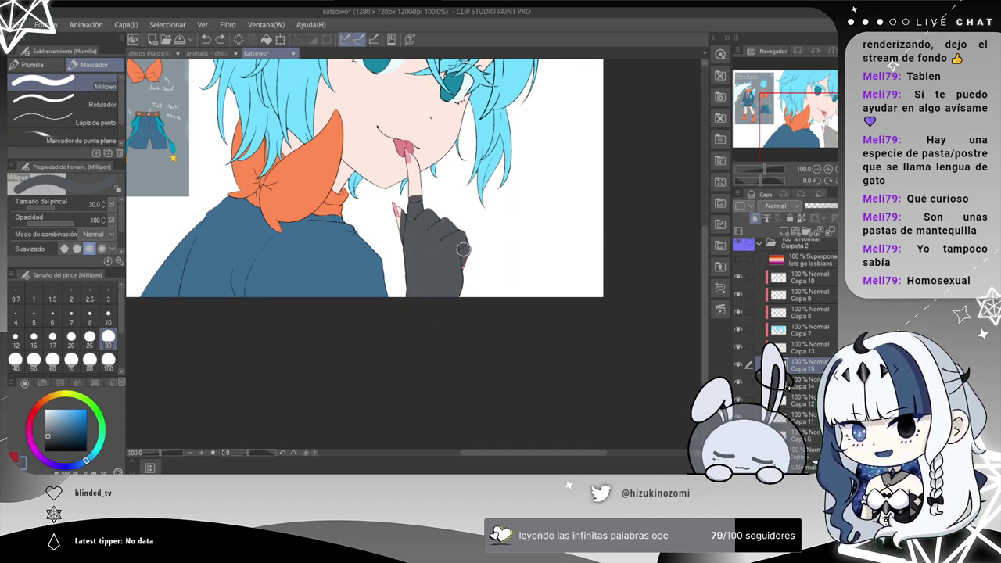
Clean the dark grey overspill off the little finger, the thumb and the glove's outer edges.
scroll(464, 261, up, 1)
scroll(465, 282, up, 5)
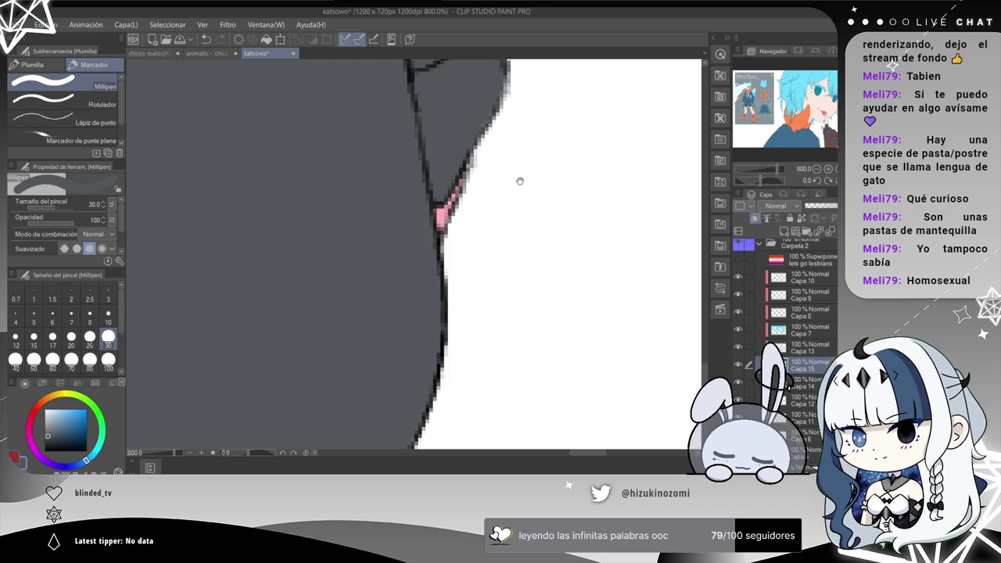
drag(518, 188, 458, 343)
mouse_move(448, 266)
mouse_down()
mouse_move(386, 277)
mouse_move(383, 336)
mouse_up()
mouse_move(384, 297)
mouse_down()
mouse_move(375, 235)
mouse_move(426, 195)
mouse_move(391, 227)
mouse_move(459, 192)
mouse_move(452, 228)
mouse_up()
drag(287, 174, 434, 330)
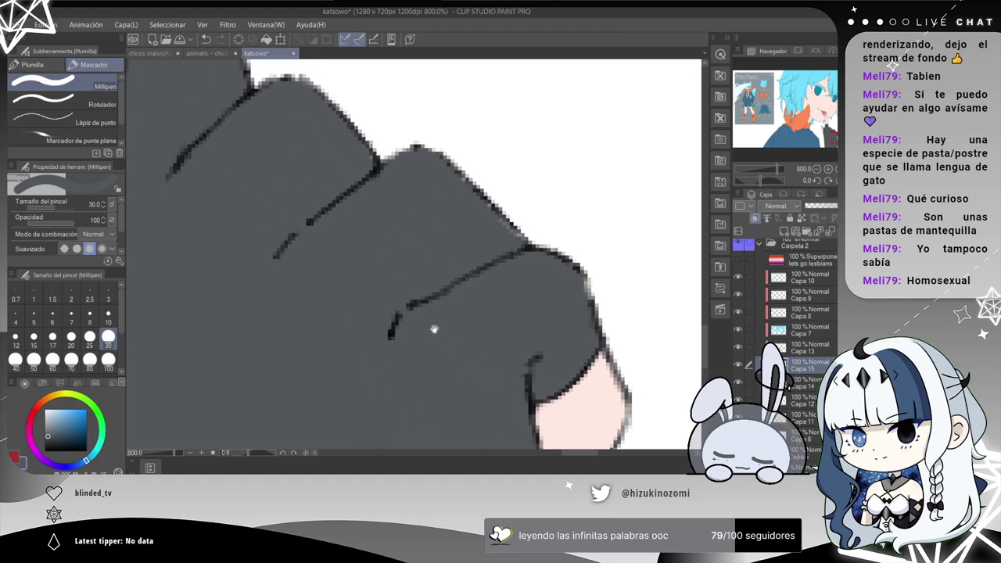
mouse_move(243, 197)
mouse_down()
mouse_move(346, 250)
mouse_move(402, 250)
mouse_up()
key(ctrl+z)
mouse_move(241, 176)
mouse_down()
mouse_move(306, 241)
mouse_move(470, 299)
mouse_move(472, 319)
mouse_up()
mouse_move(301, 272)
mouse_down()
mouse_move(295, 260)
mouse_move(291, 307)
mouse_move(303, 265)
mouse_move(316, 330)
mouse_move(336, 167)
mouse_move(317, 301)
mouse_move(331, 328)
mouse_move(344, 173)
mouse_up()
key(e)
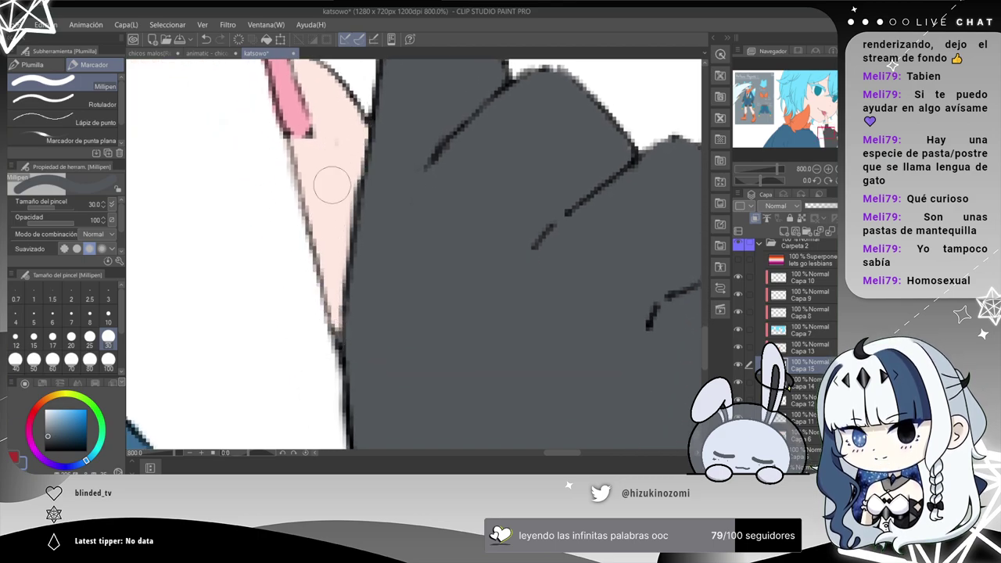
drag(374, 70, 299, 263)
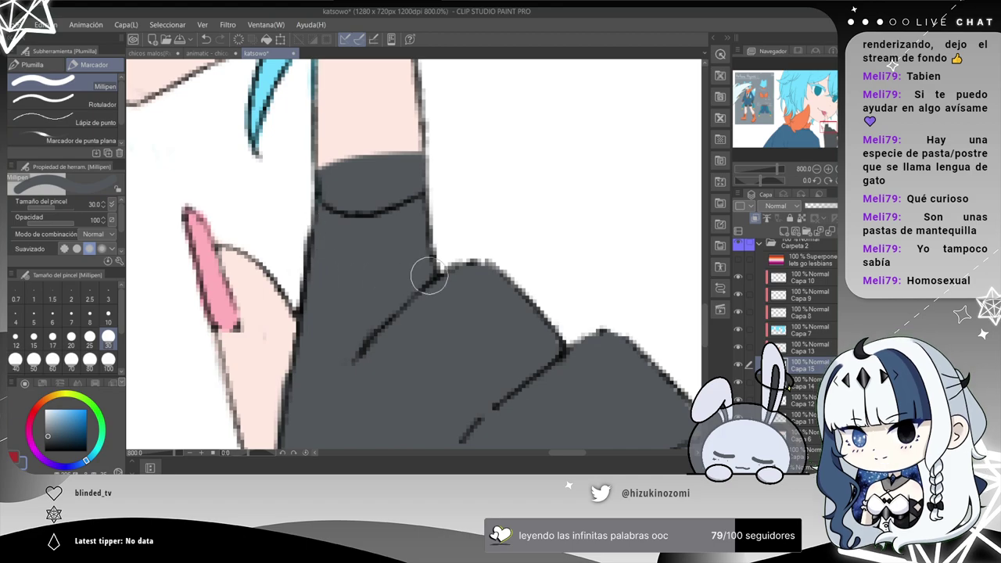
click(782, 348)
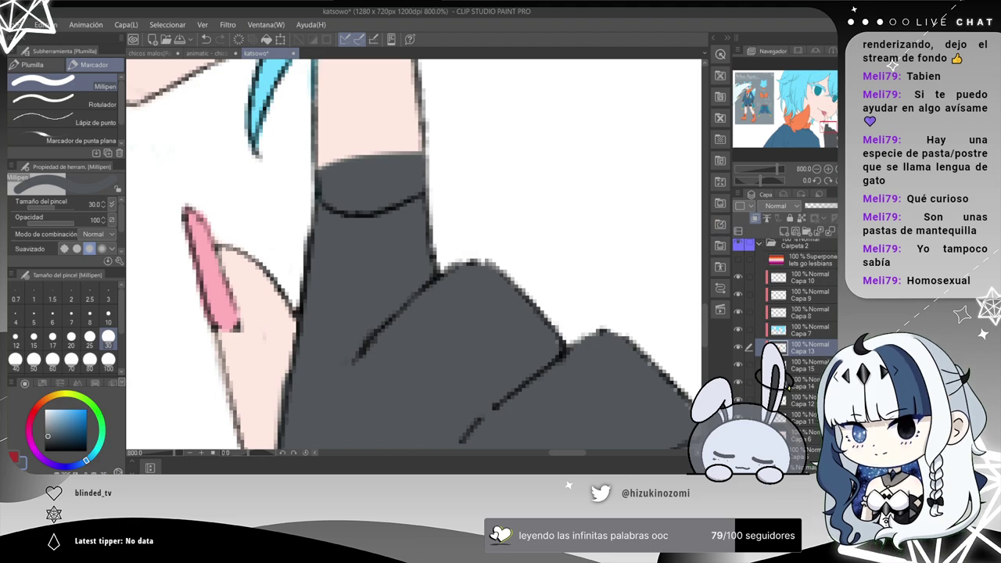
scroll(789, 356, up, 1)
click(792, 251)
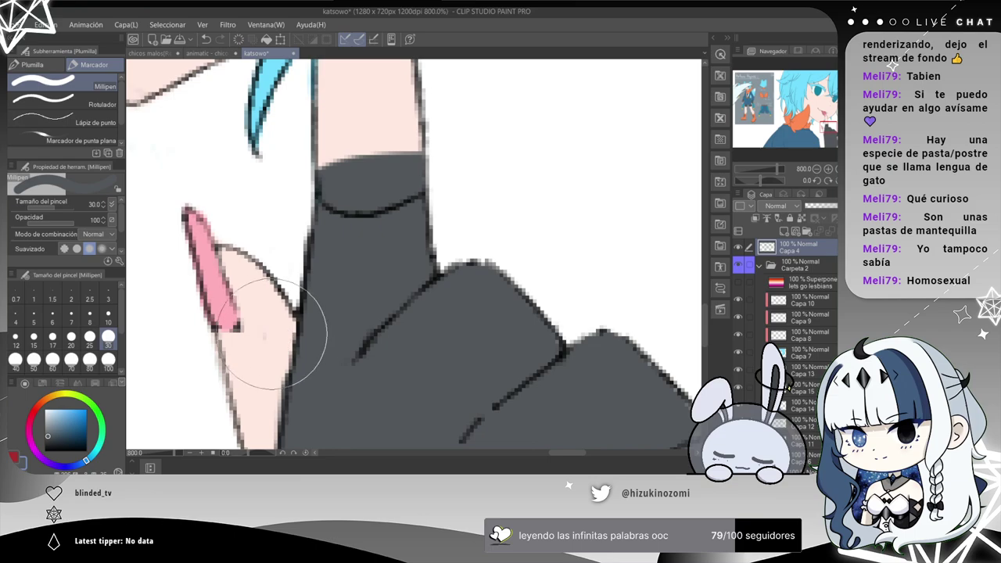
drag(259, 333, 281, 337)
key(ctrl+z)
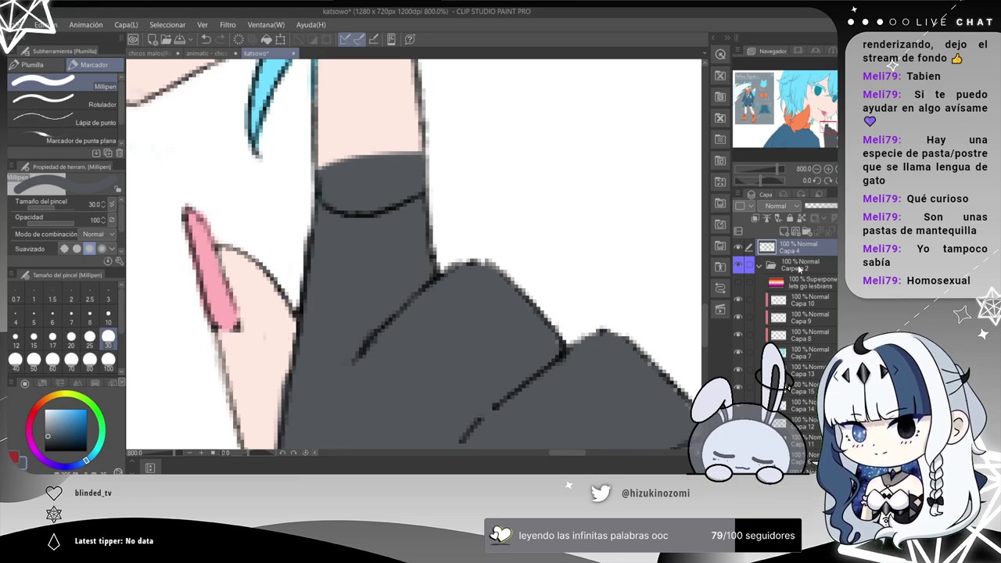
Step down through the layers from Capa 4 to Capa 6 to find the one holding the thumb's skin colour.
key(alt+[)
key(alt+[)
key(alt+[)
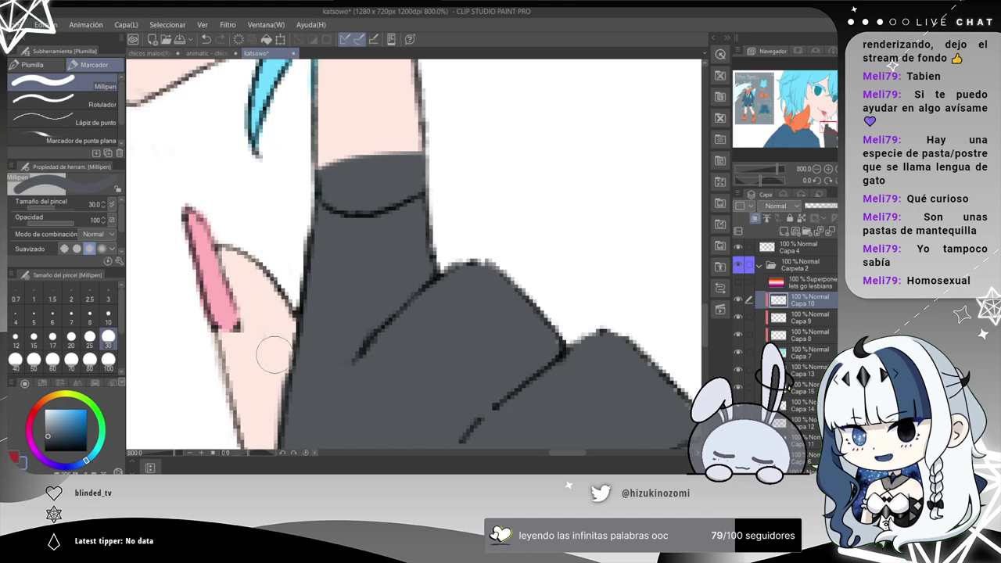
key(alt+[)
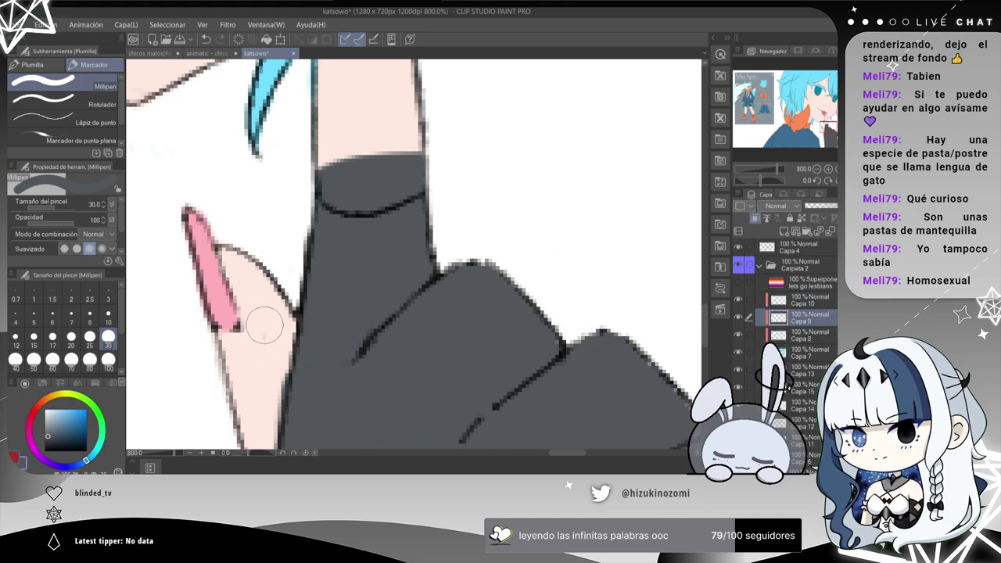
key(alt+[)
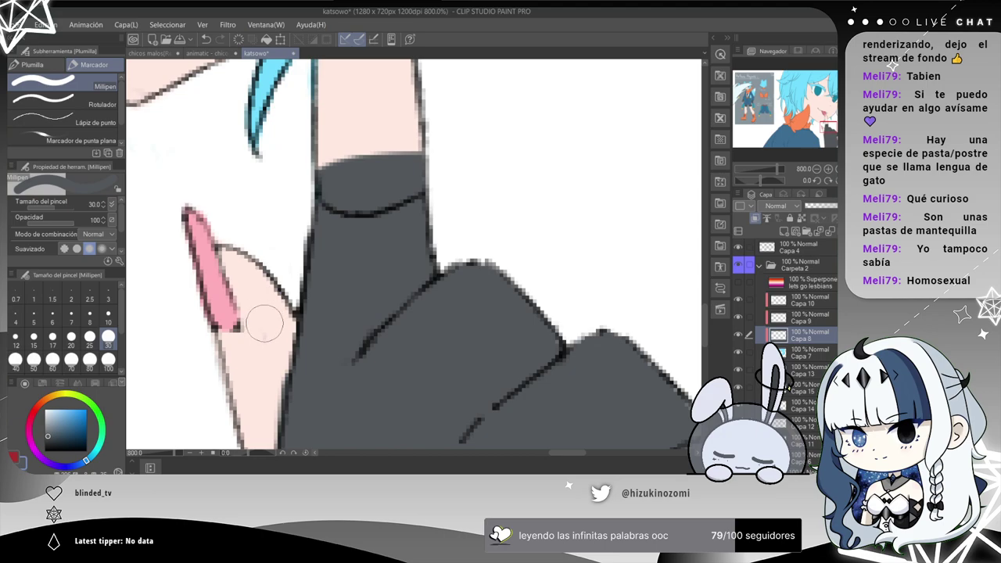
key(alt+[)
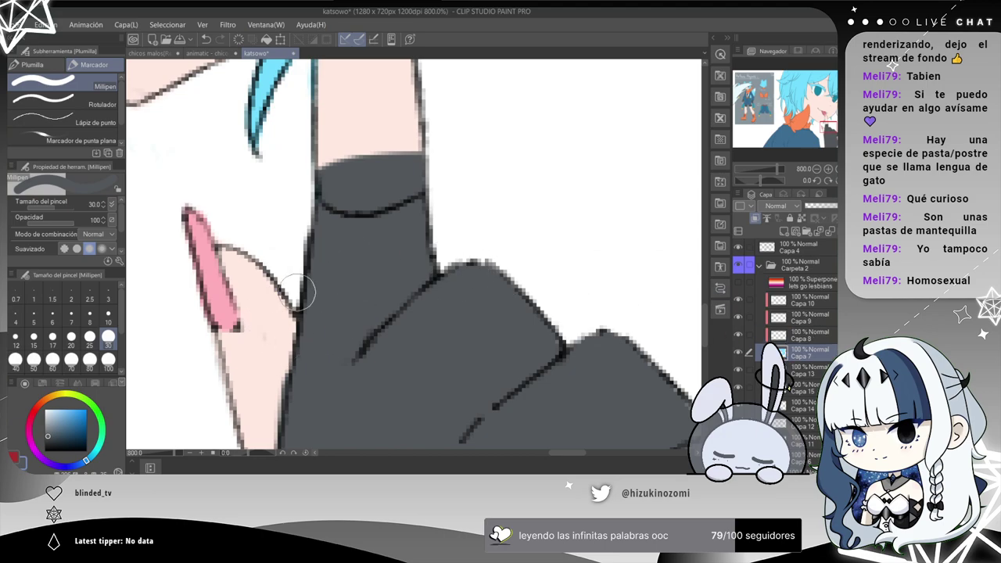
key(alt+[)
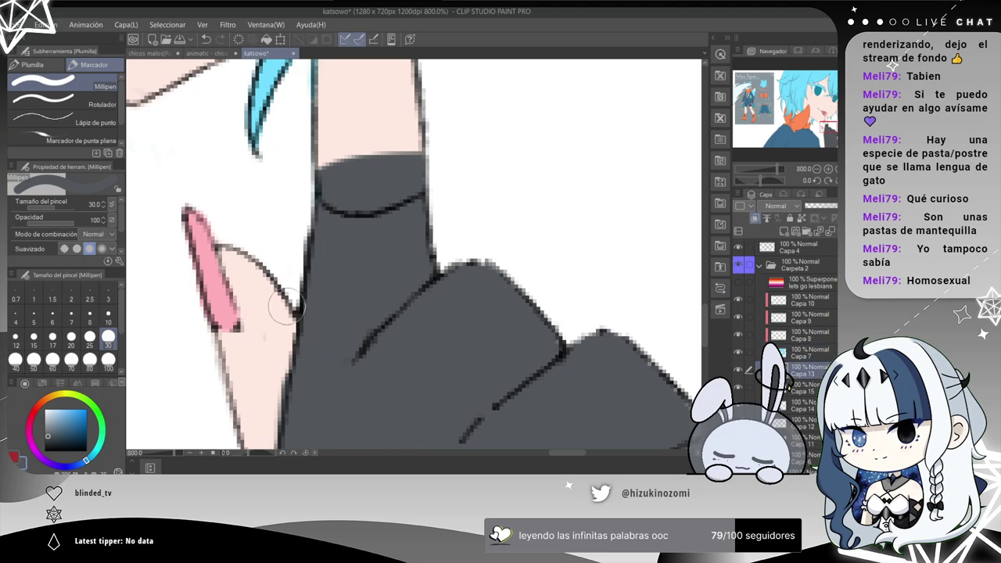
key(alt+[)
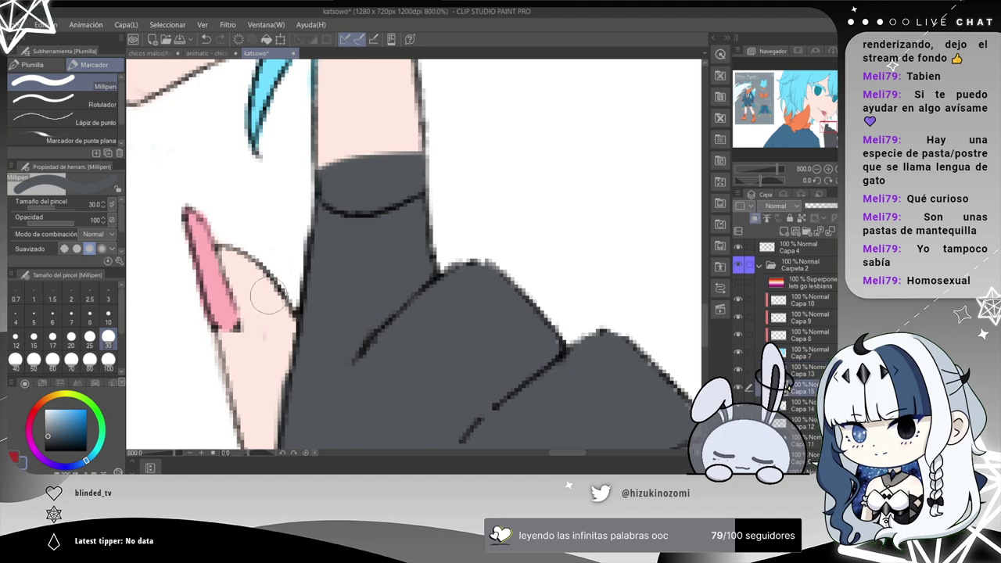
key(alt+[)
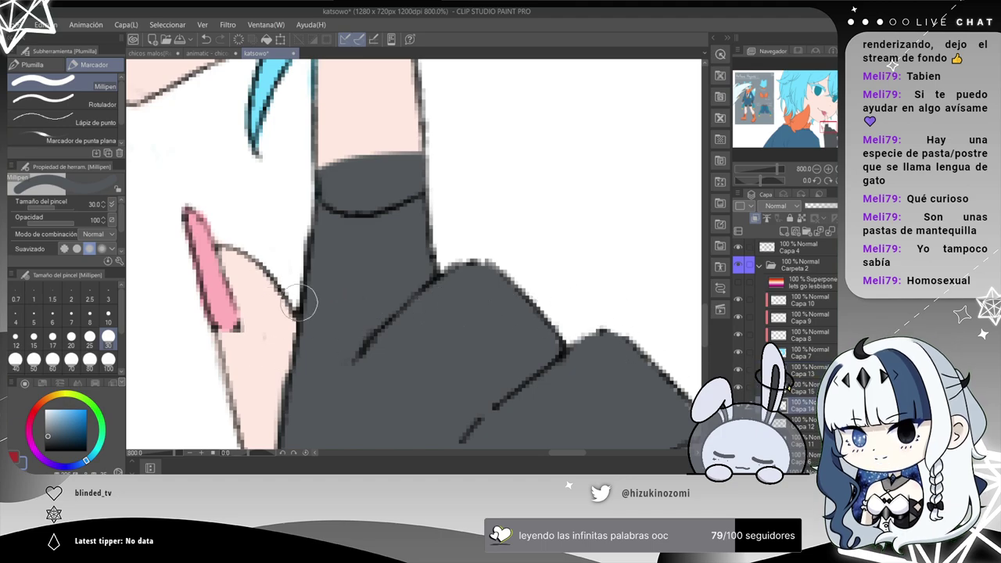
key(alt+[)
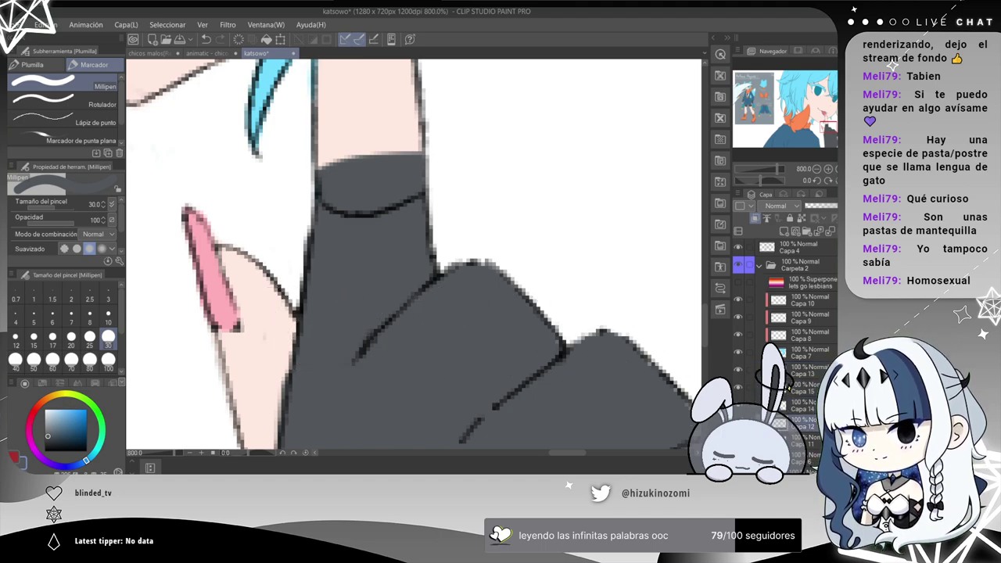
key(alt+[)
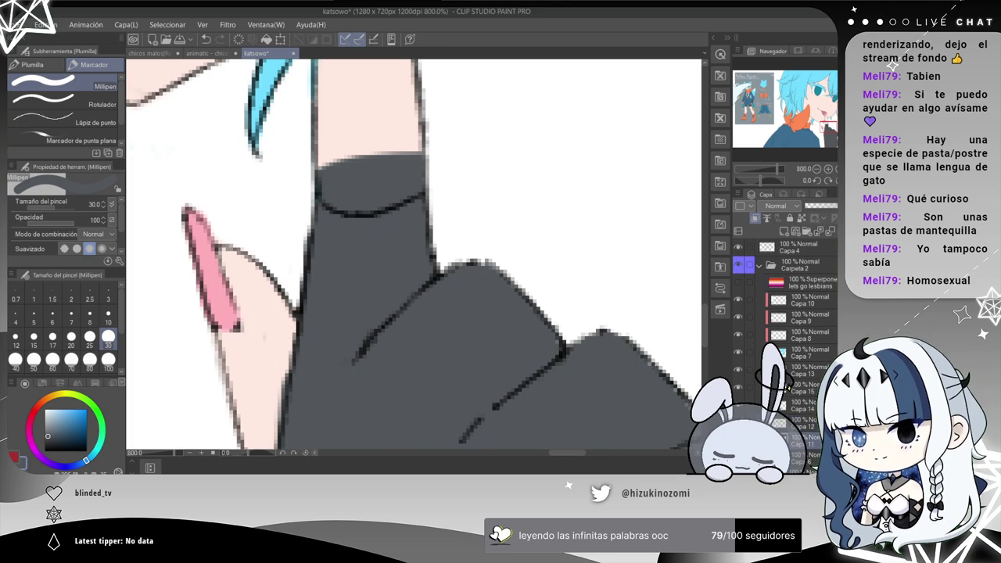
key(alt+[)
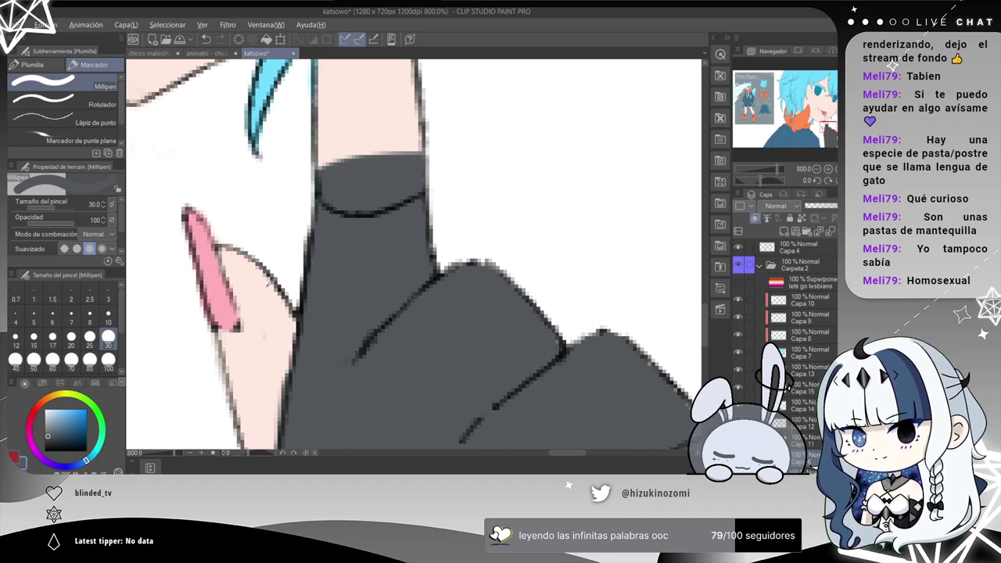
Paint the raised finger above the glove's hem line on layer Capa 15 with the thumb's sampled skin tone at brush size 10.
alt+click(274, 290)
click(108, 319)
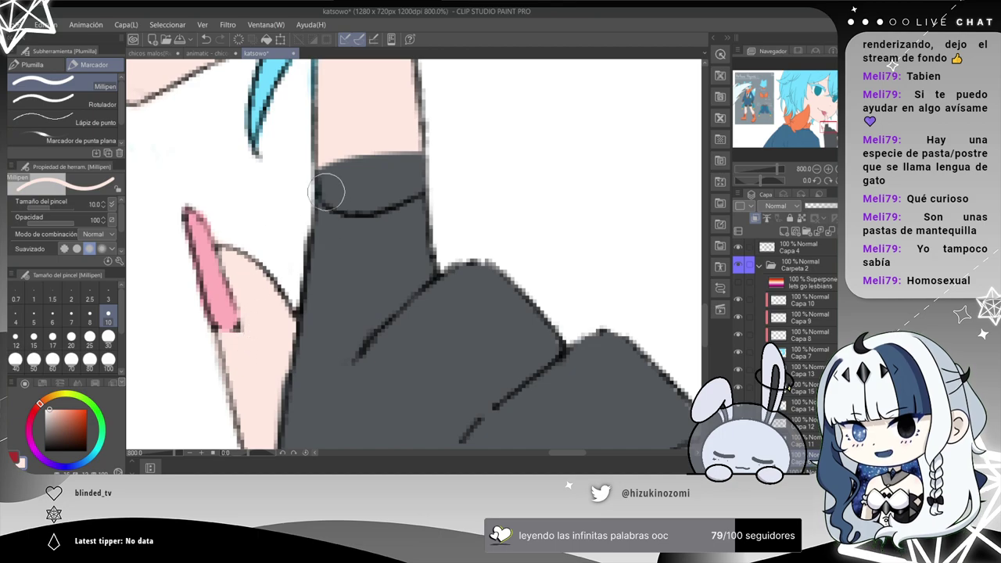
drag(330, 150, 334, 165)
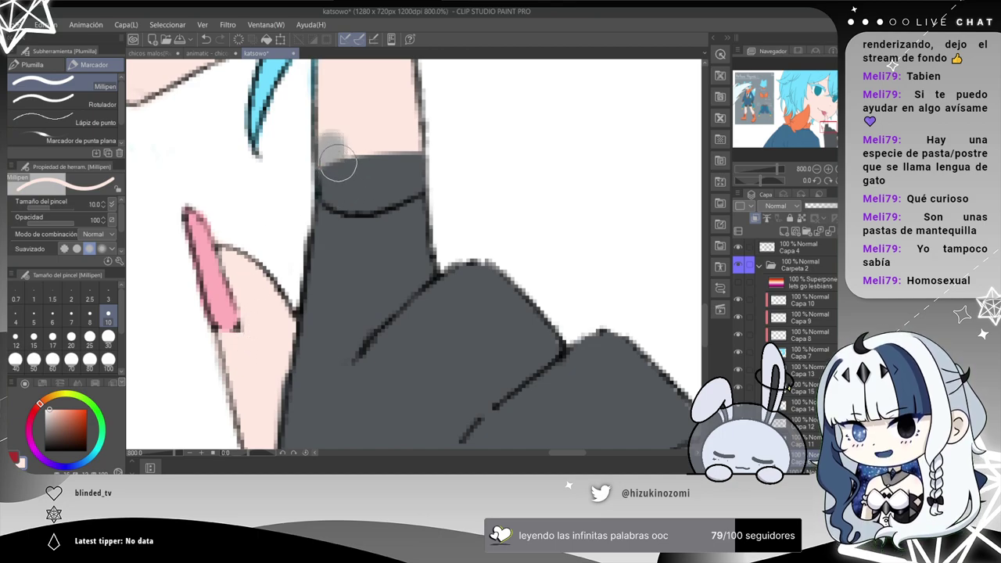
key(ctrl+z)
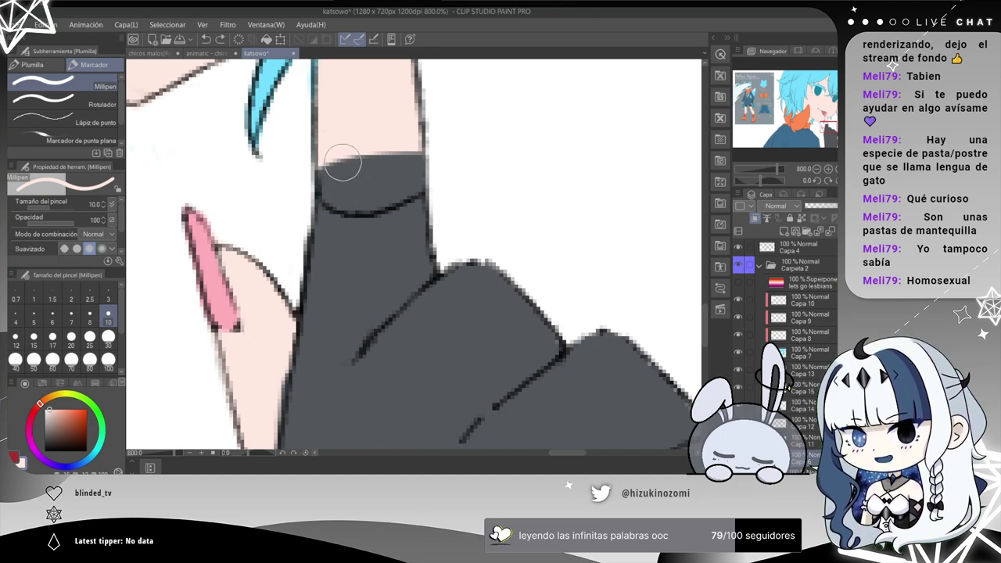
click(773, 304)
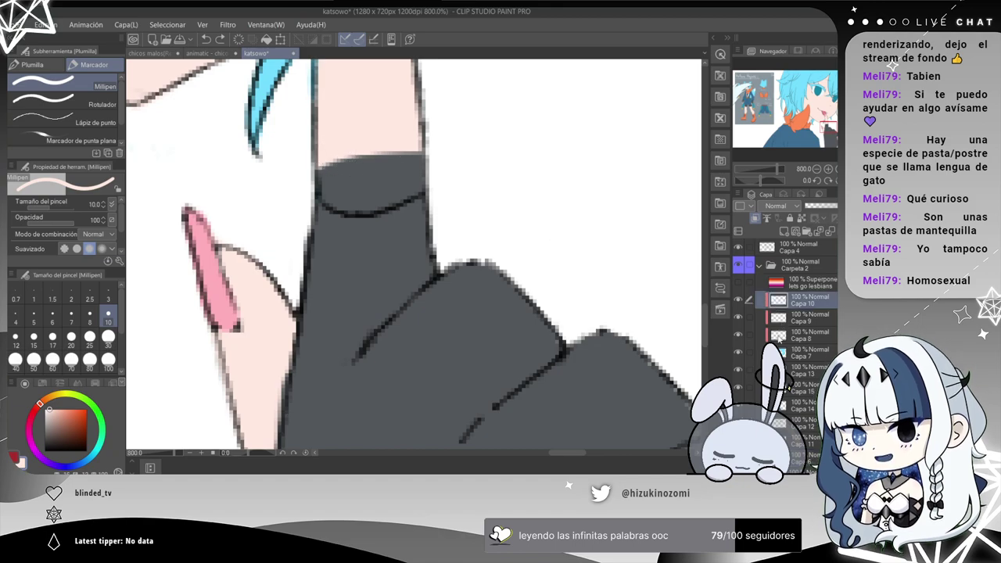
click(789, 386)
mouse_move(371, 196)
mouse_down()
mouse_move(327, 162)
mouse_move(328, 182)
mouse_move(346, 196)
mouse_move(393, 190)
mouse_move(340, 185)
mouse_move(377, 149)
mouse_move(387, 176)
mouse_up()
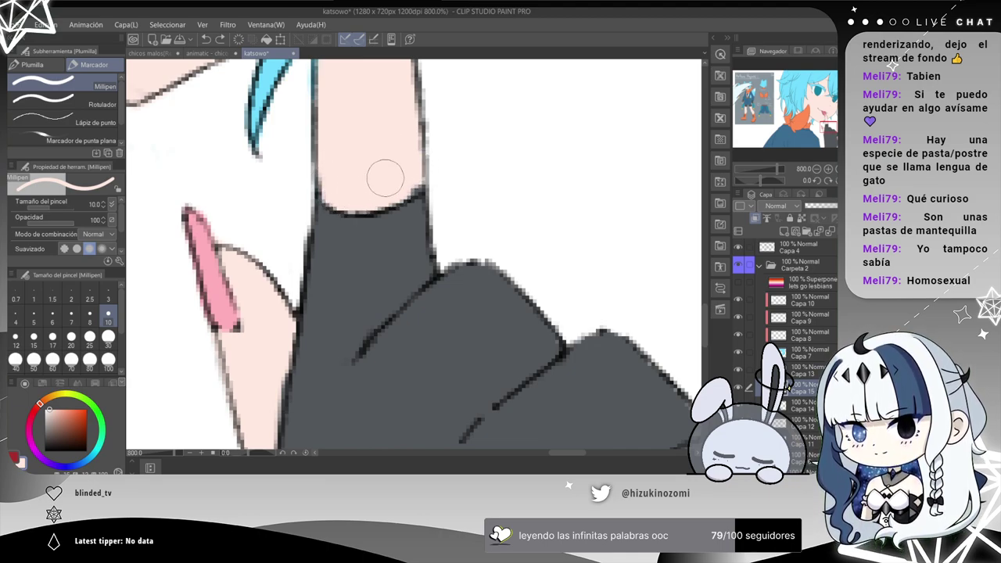
Paint the lips around the tongue in light pink on layer Capa 16 with the Millipen marker at size 10.
scroll(418, 156, down, 5)
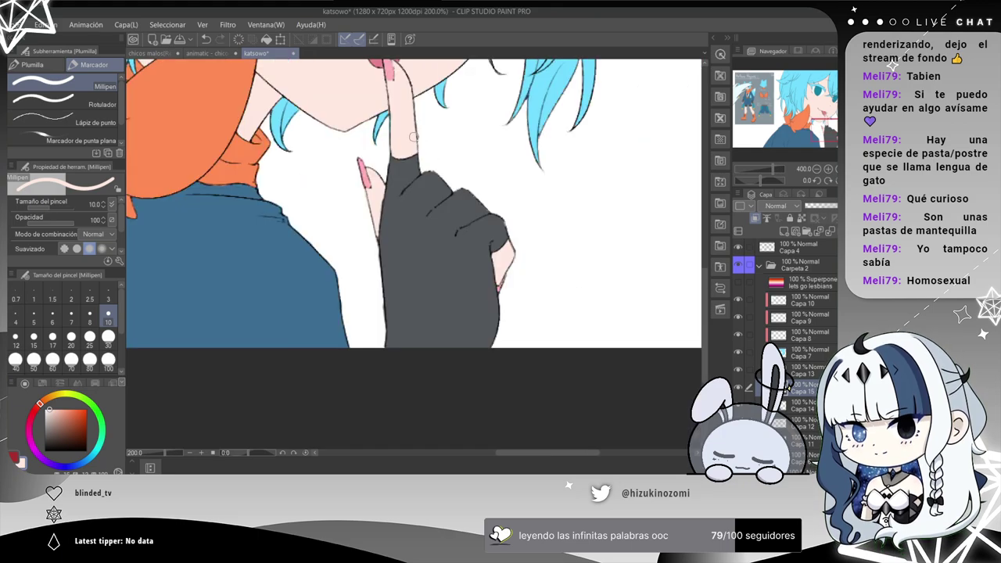
mouse_move(395, 144)
mouse_down()
mouse_move(386, 327)
mouse_move(364, 305)
mouse_move(360, 257)
mouse_move(407, 254)
mouse_up()
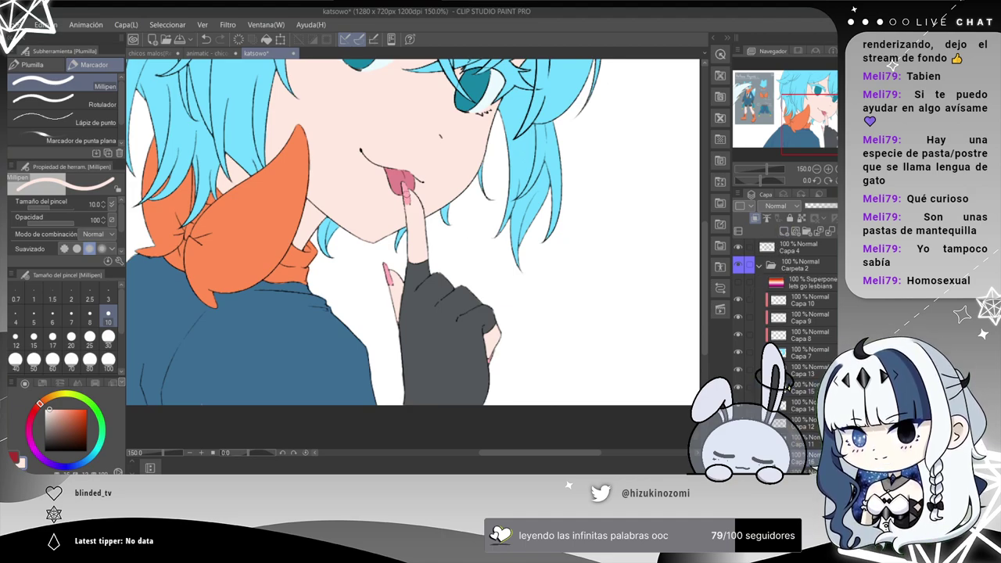
scroll(434, 184, up, 5)
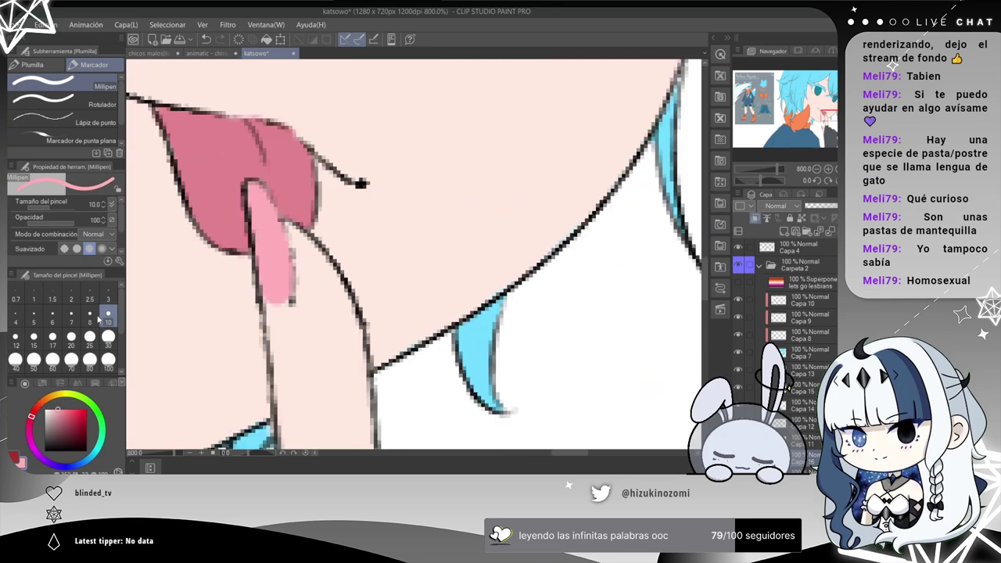
click(54, 414)
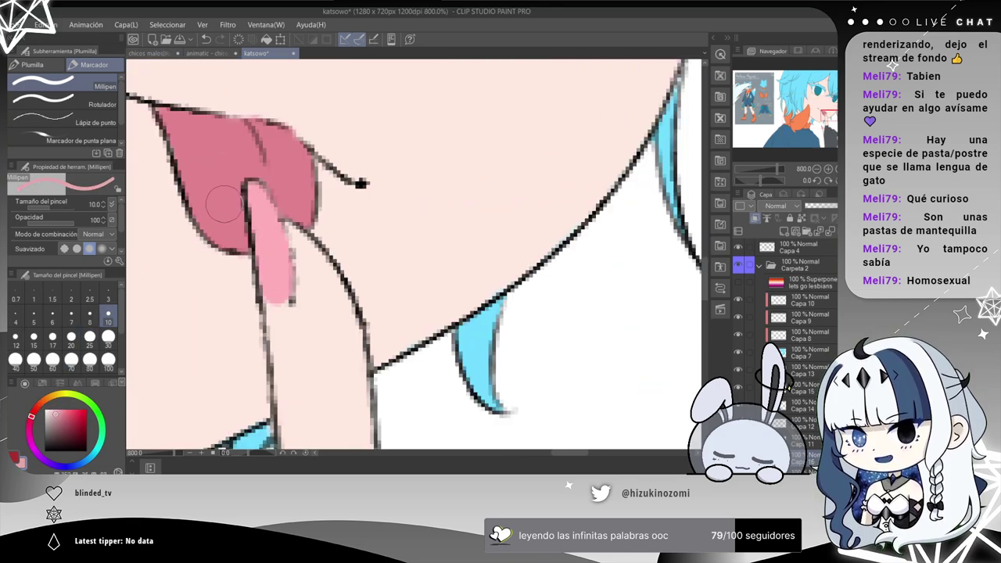
drag(237, 246, 226, 248)
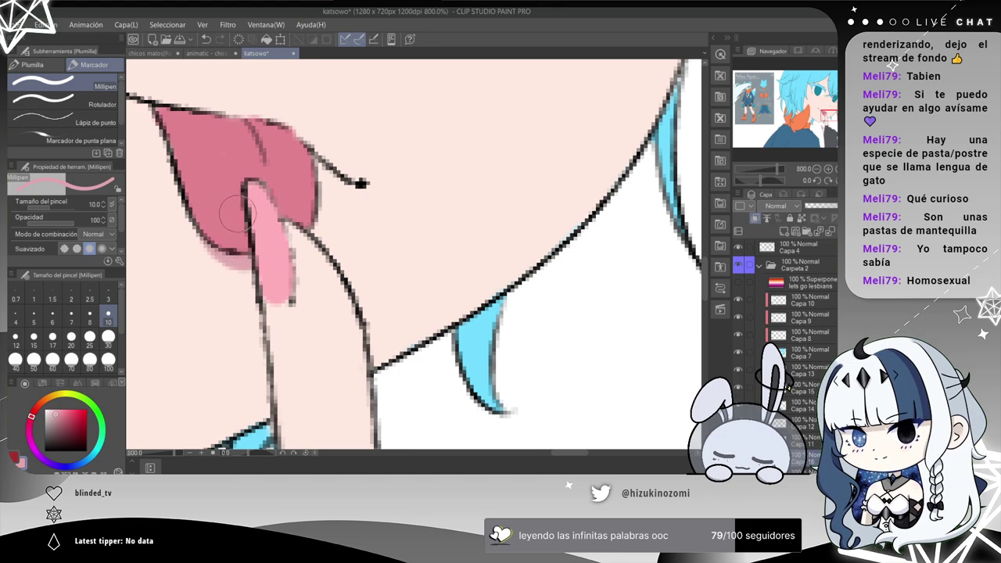
alt+click(274, 226)
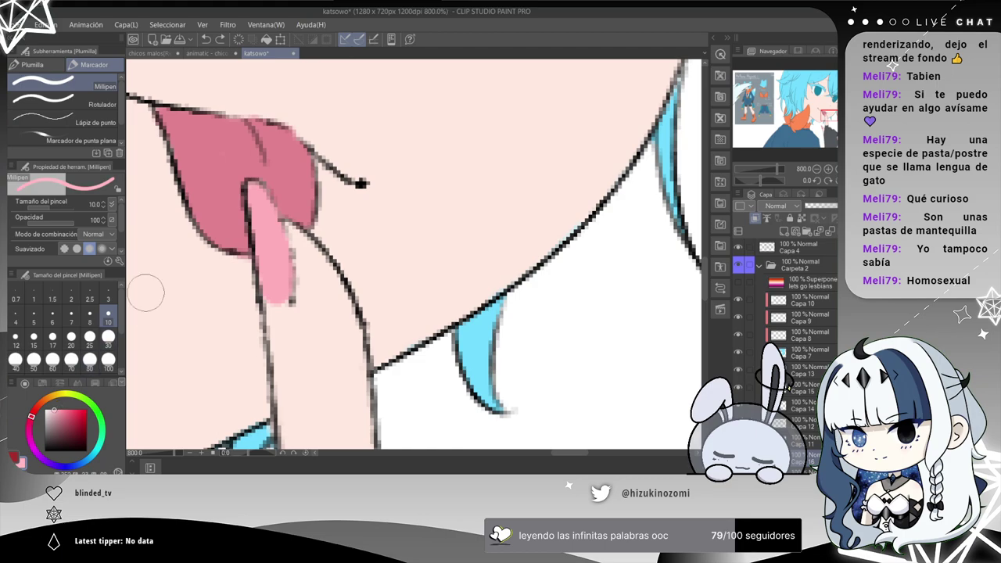
drag(206, 211, 254, 250)
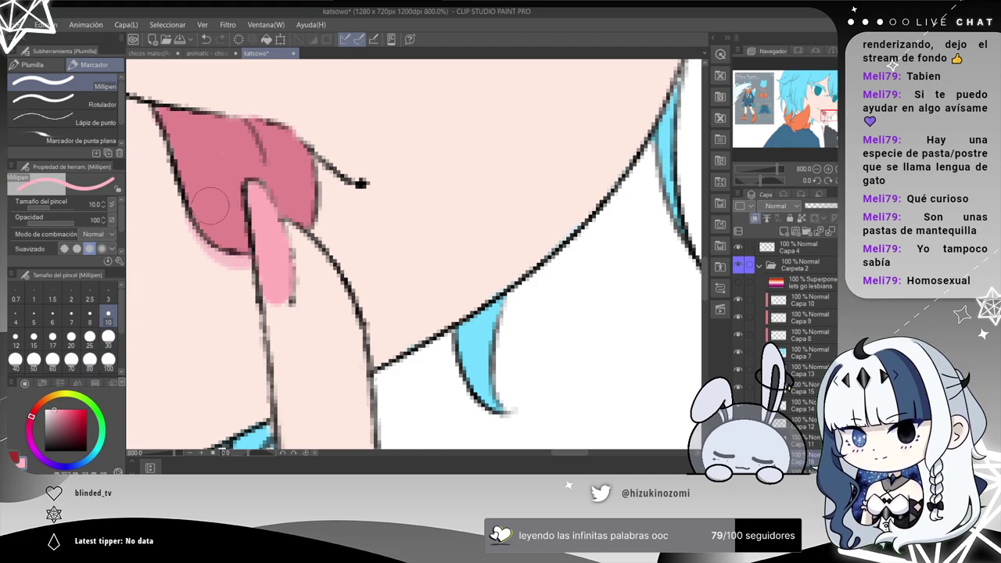
mouse_move(201, 188)
mouse_down()
mouse_move(214, 225)
mouse_move(223, 226)
mouse_move(204, 191)
mouse_move(251, 244)
mouse_up()
drag(210, 149, 280, 208)
mouse_move(247, 170)
mouse_down()
mouse_move(341, 167)
mouse_move(365, 193)
mouse_up()
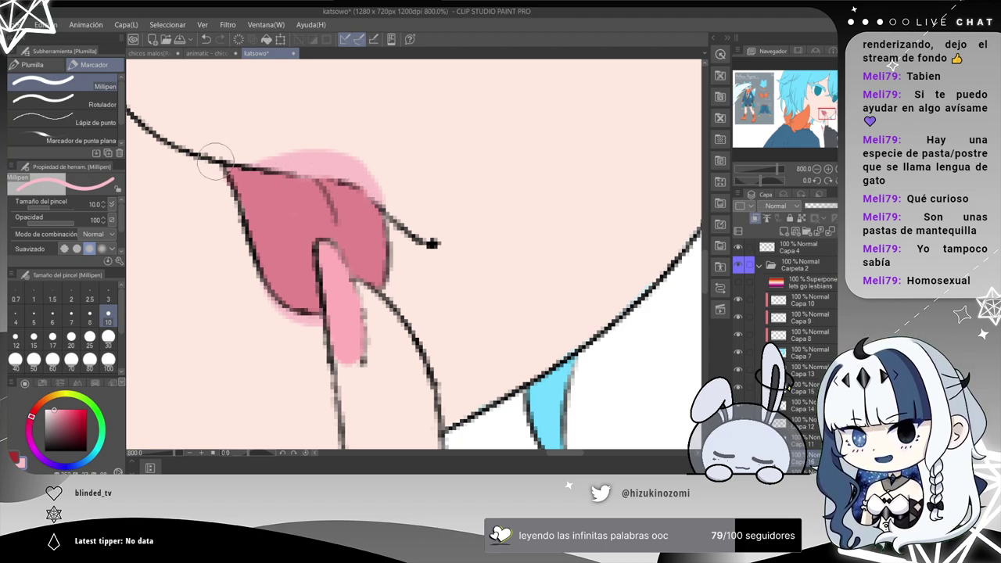
Soften the outer edges of the pink lip tint with the soft eraser at sizes 10 and 20.
key(e)
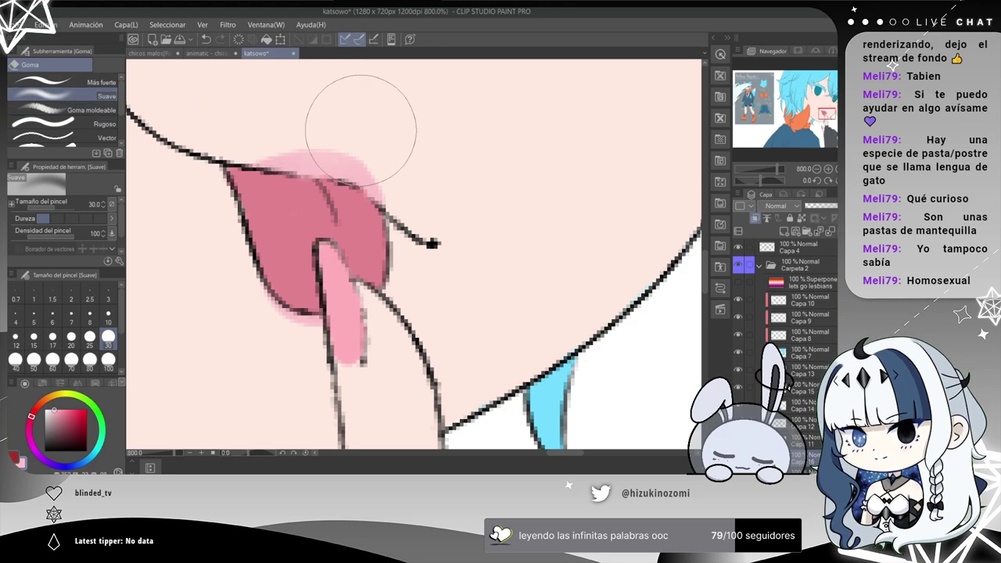
click(108, 321)
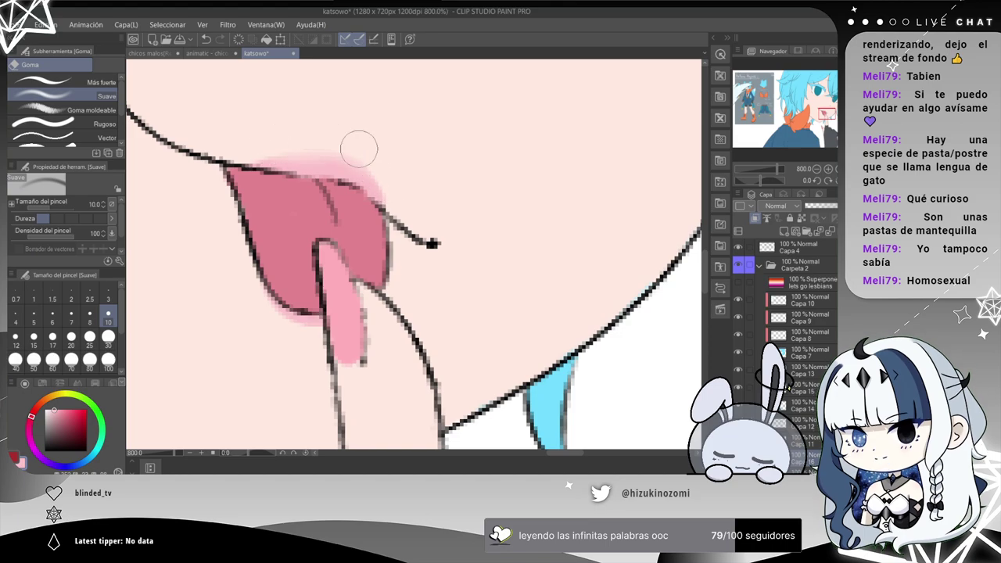
scroll(351, 160, down, 3)
scroll(349, 159, up, 3)
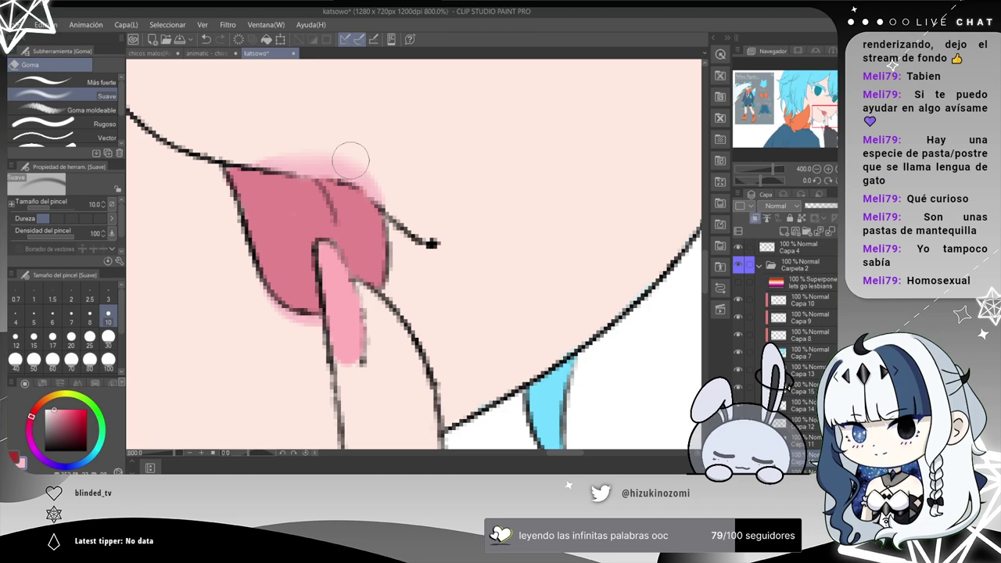
click(72, 338)
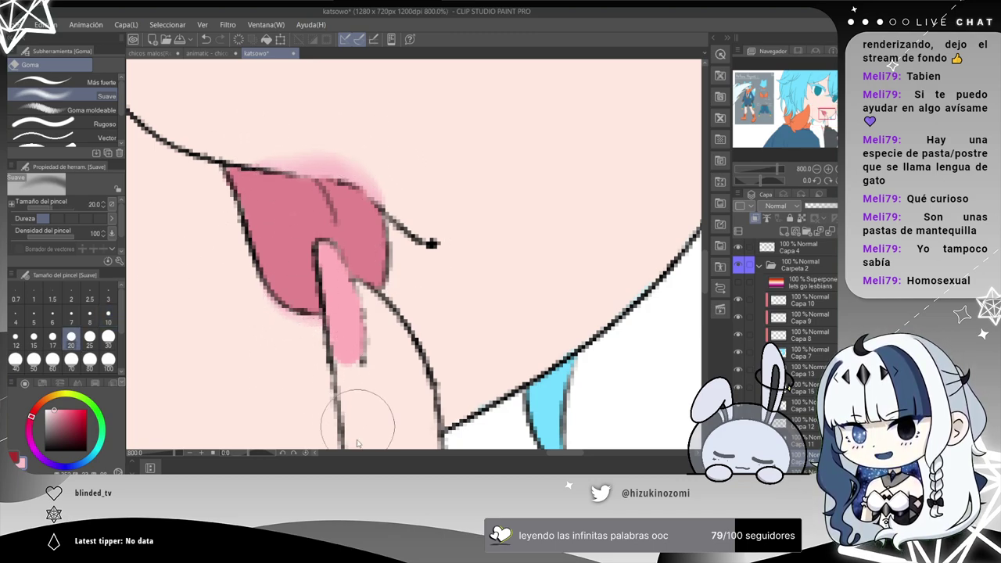
scroll(358, 424, down, 4)
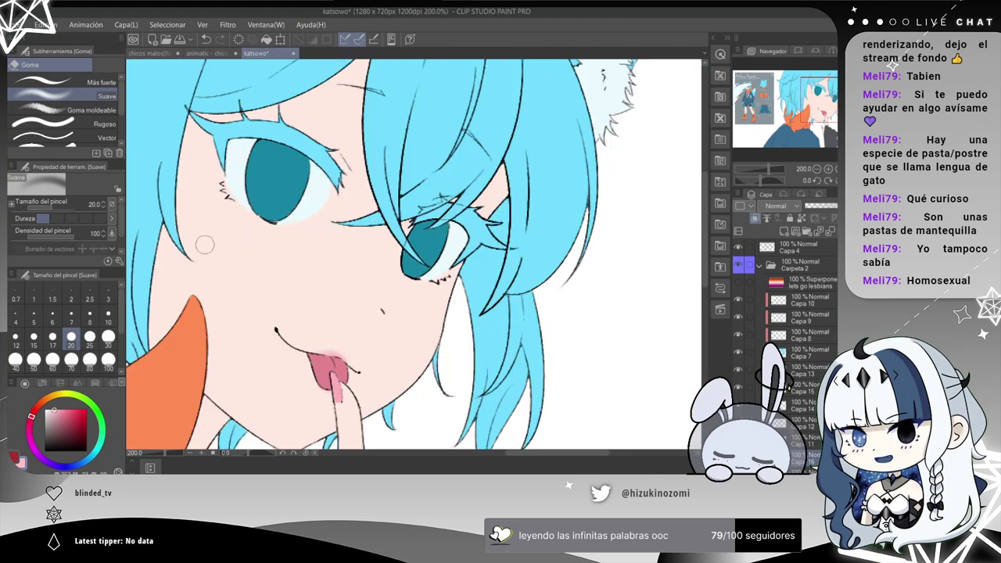
Paint the larger eye's upper eyelid pink above the lash line with the Millipen marker at size 10, fading its upper edge.
key(p)
scroll(234, 196, up, 2)
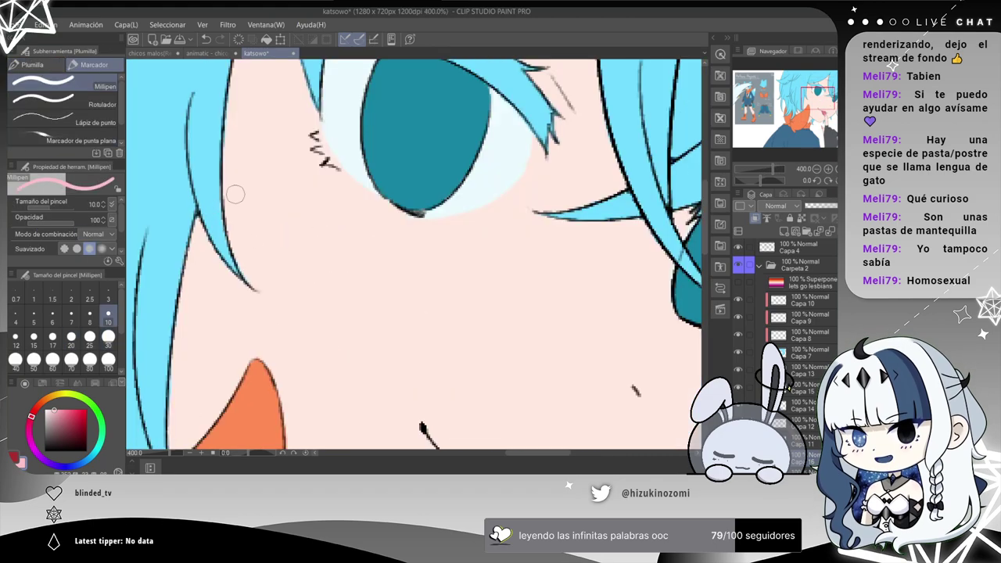
drag(332, 165, 273, 333)
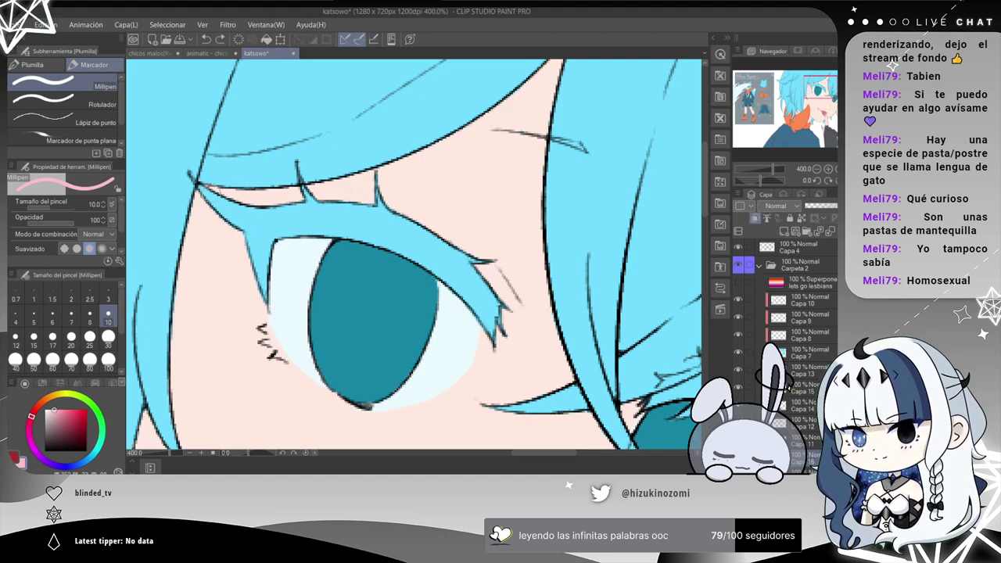
drag(208, 190, 266, 186)
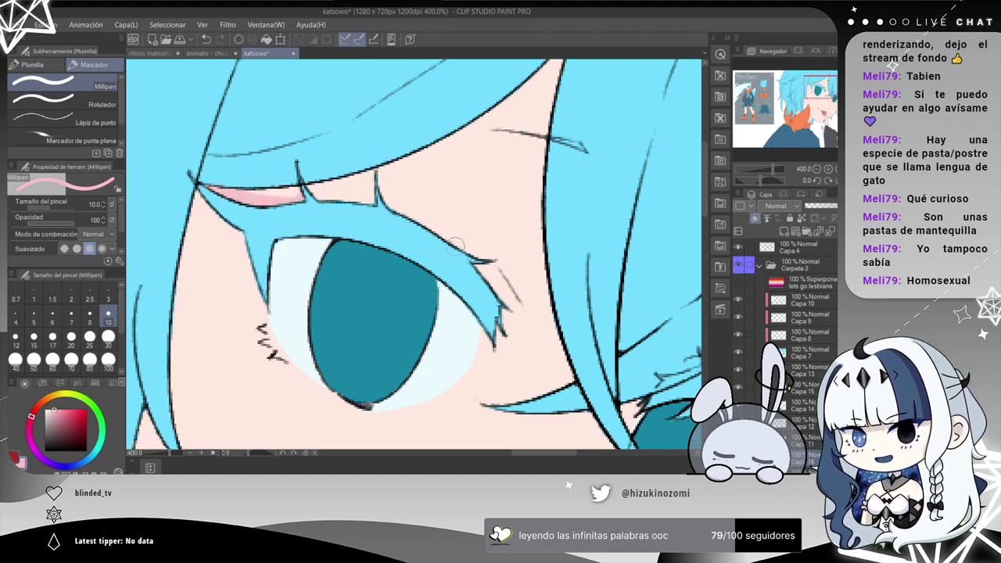
mouse_move(503, 295)
mouse_down()
mouse_move(421, 213)
mouse_move(322, 195)
mouse_up()
key(ctrl+z)
mouse_move(507, 297)
mouse_down()
mouse_move(402, 215)
mouse_move(380, 229)
mouse_move(286, 191)
mouse_move(449, 229)
mouse_up()
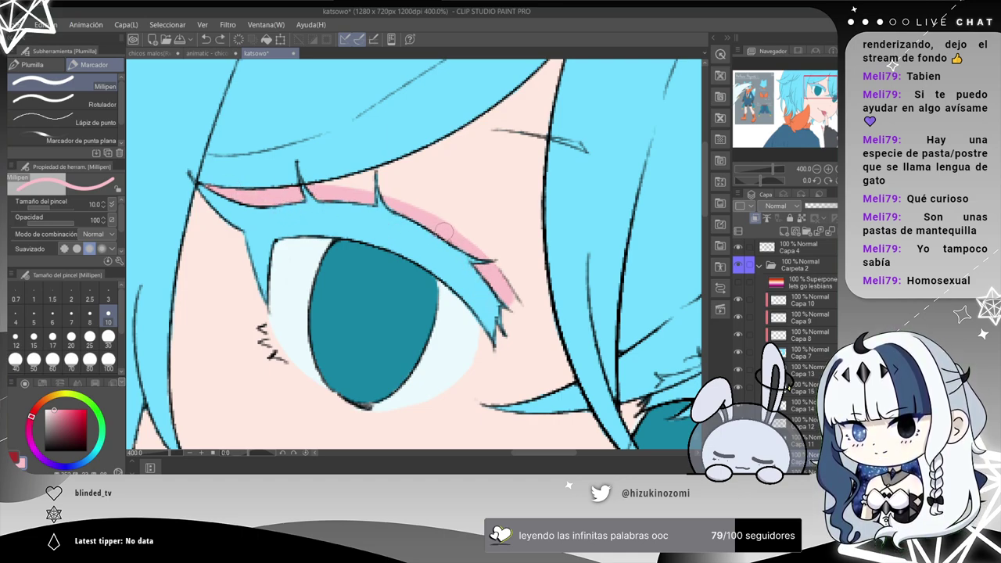
drag(541, 294, 374, 245)
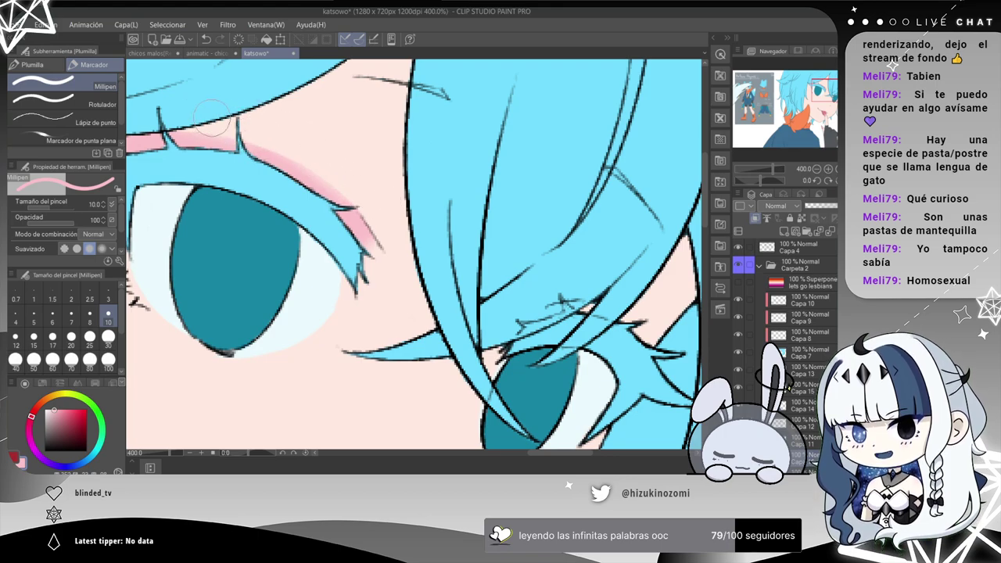
drag(266, 132, 438, 214)
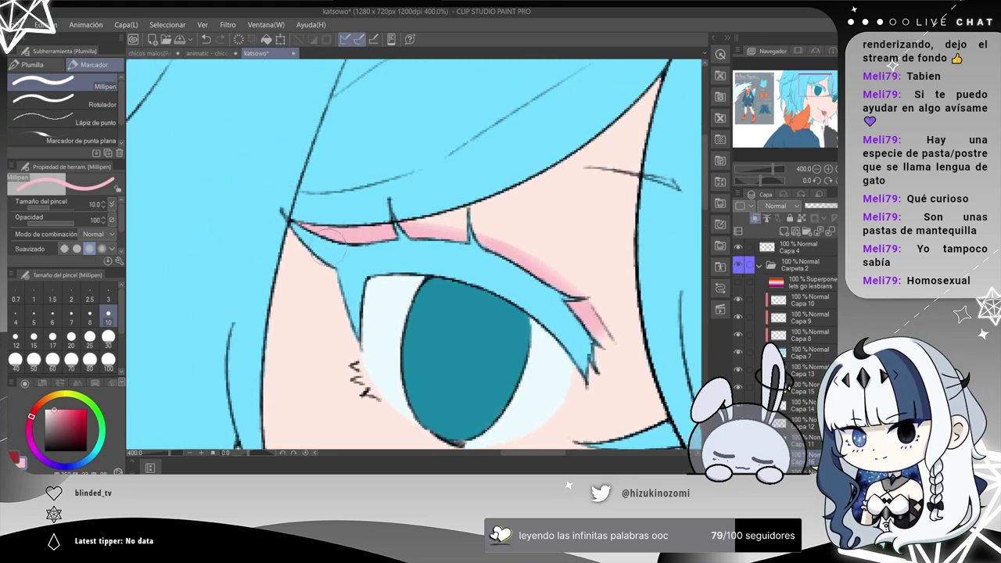
Try to add pink shading to the skin below the lashes at the outer corner of the larger eye.
key(ctrl+z)
drag(295, 231, 337, 271)
key(ctrl+z)
mouse_move(348, 321)
mouse_down()
mouse_move(290, 233)
mouse_move(337, 267)
mouse_up()
key(ctrl+z)
key(ctrl+z)
key(ctrl+z)
drag(362, 347, 324, 270)
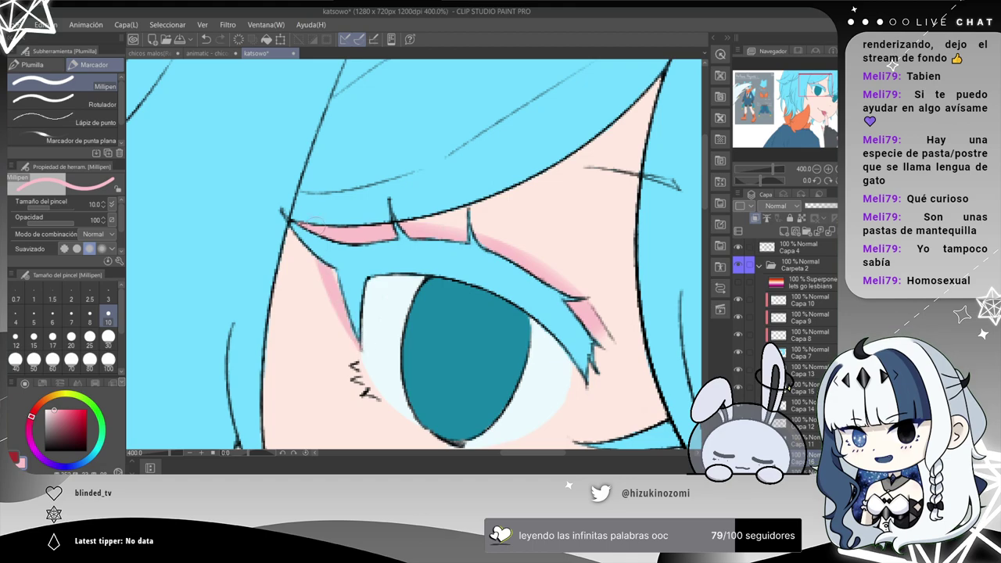
drag(290, 235, 337, 278)
scroll(339, 277, down, 3)
scroll(344, 269, up, 3)
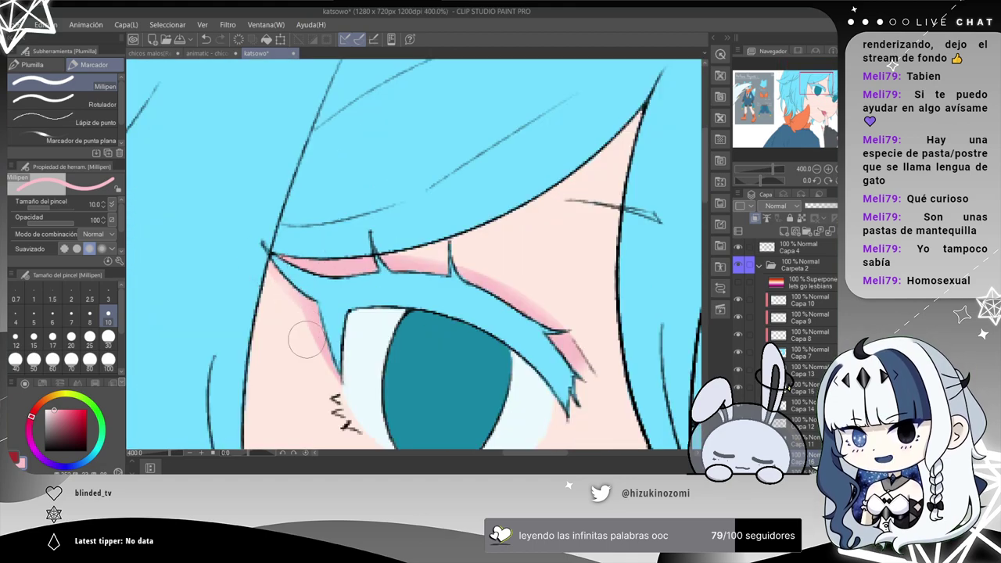
drag(291, 302, 333, 368)
key(ctrl+z)
key(ctrl+z)
key(ctrl+z)
key(ctrl+z)
key(ctrl+z)
Paint the same pink tint on the skin above the lashes of the partly hair-covered eye.
scroll(346, 335, down, 2)
scroll(332, 348, down, 1)
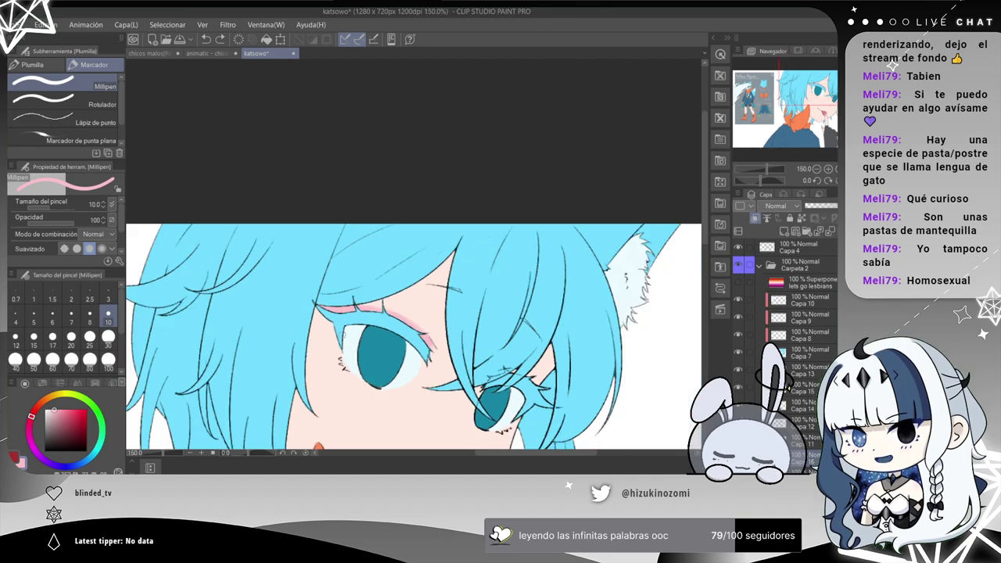
mouse_move(391, 328)
mouse_down()
mouse_move(376, 203)
mouse_move(391, 166)
mouse_up()
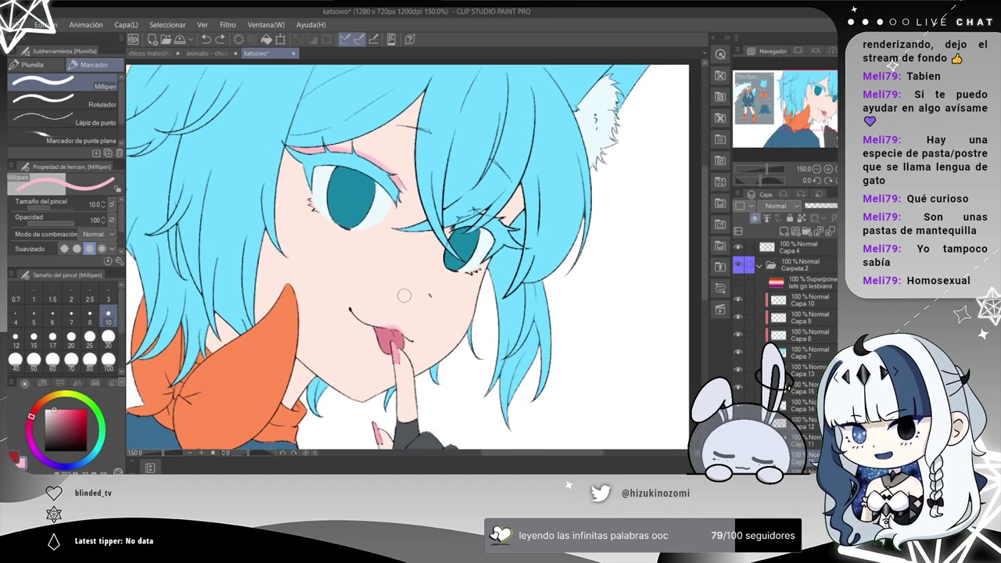
scroll(462, 236, up, 3)
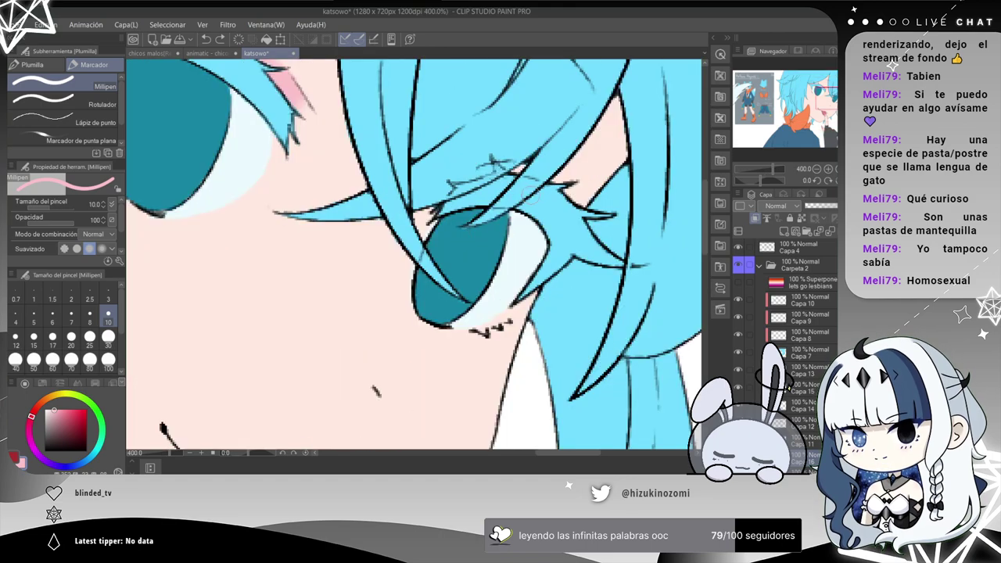
drag(534, 196, 450, 210)
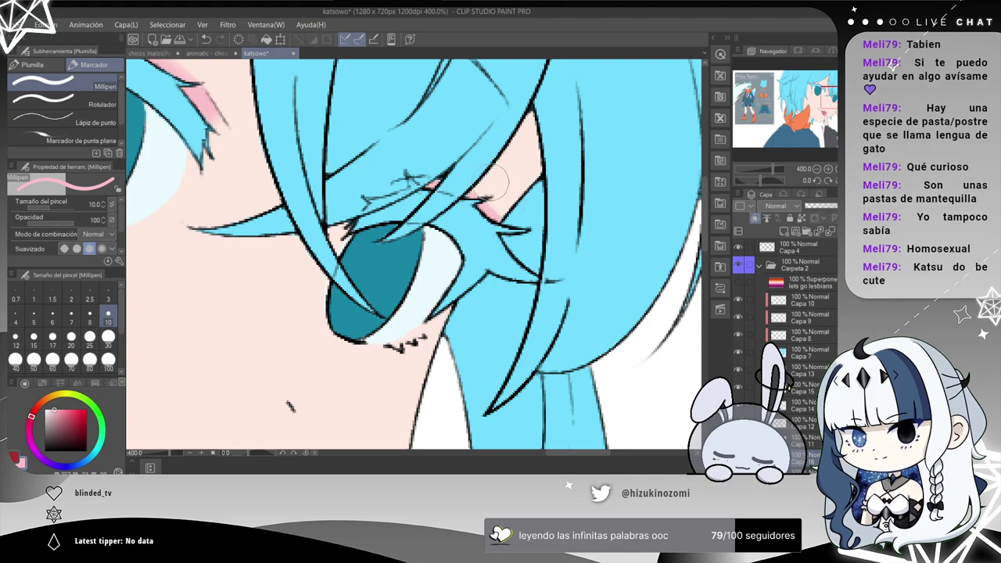
scroll(507, 192, down, 5)
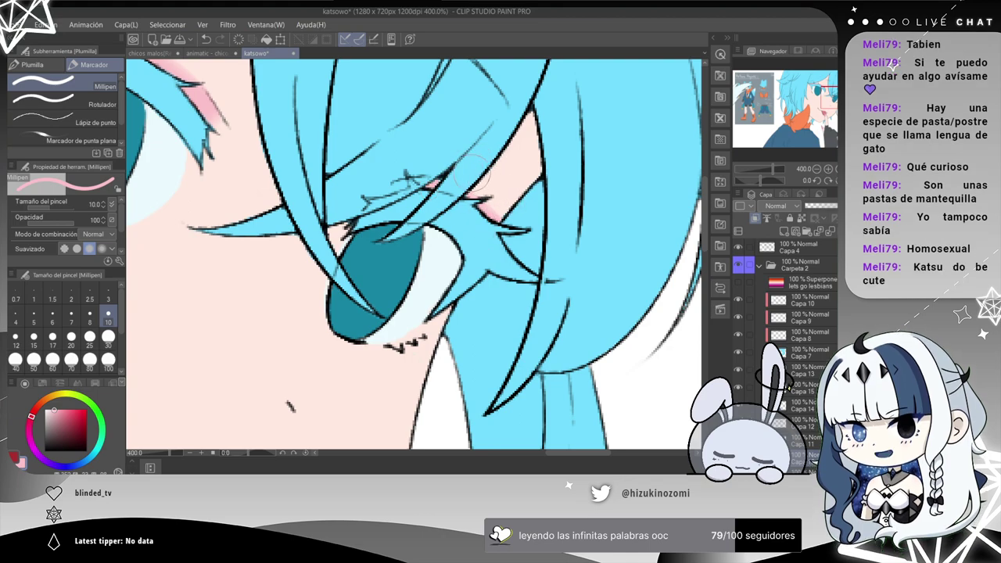
drag(439, 133, 510, 149)
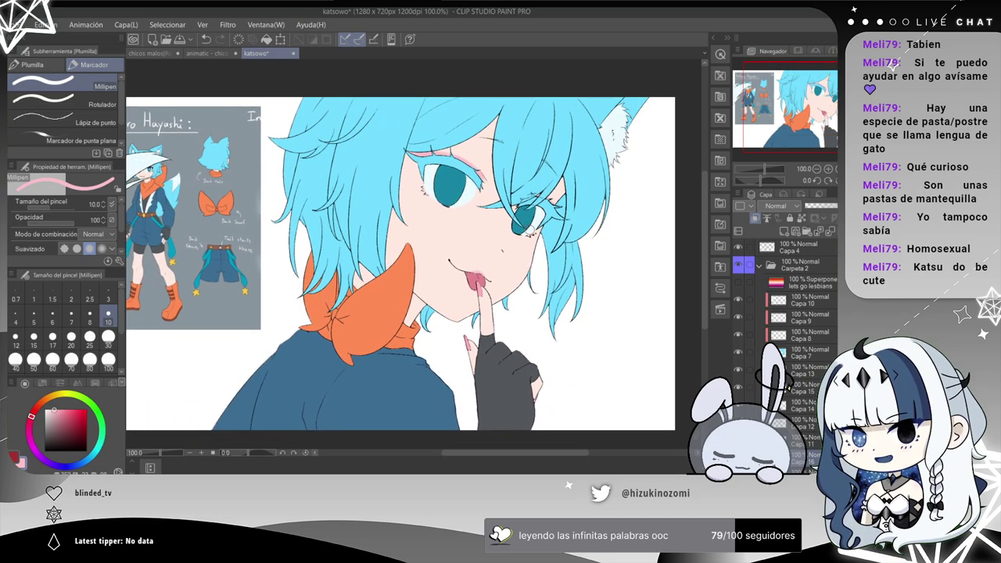
scroll(513, 238, up, 1)
scroll(512, 241, up, 1)
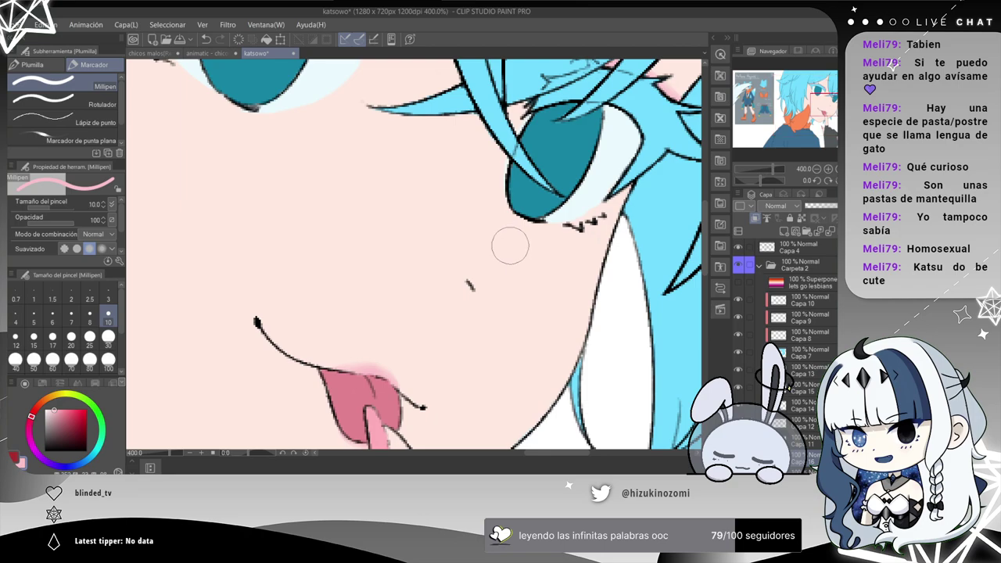
scroll(510, 242, down, 3)
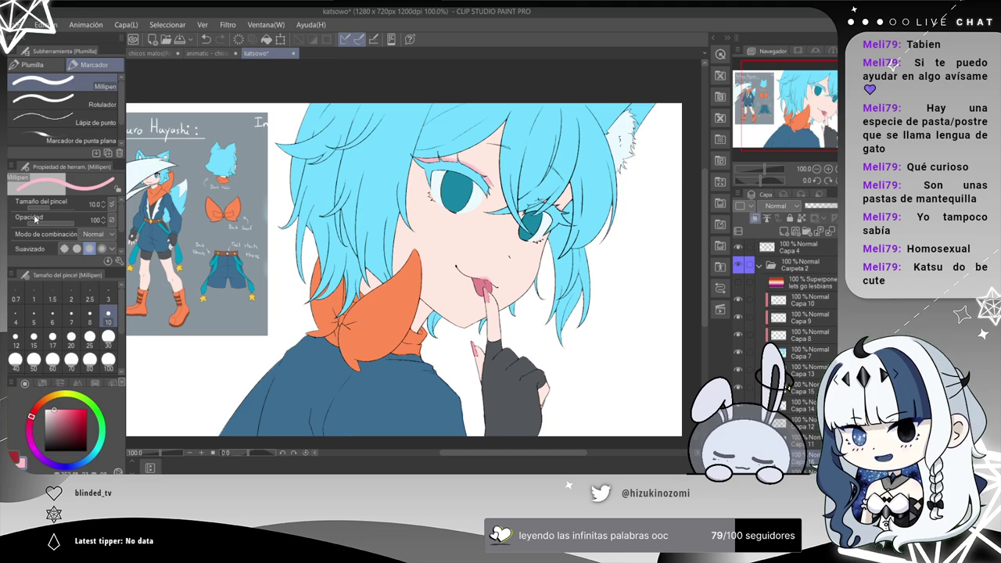
Look through the marker, watercolour and pencil brushes for one suited to soft blush shading.
scroll(119, 128, down, 1)
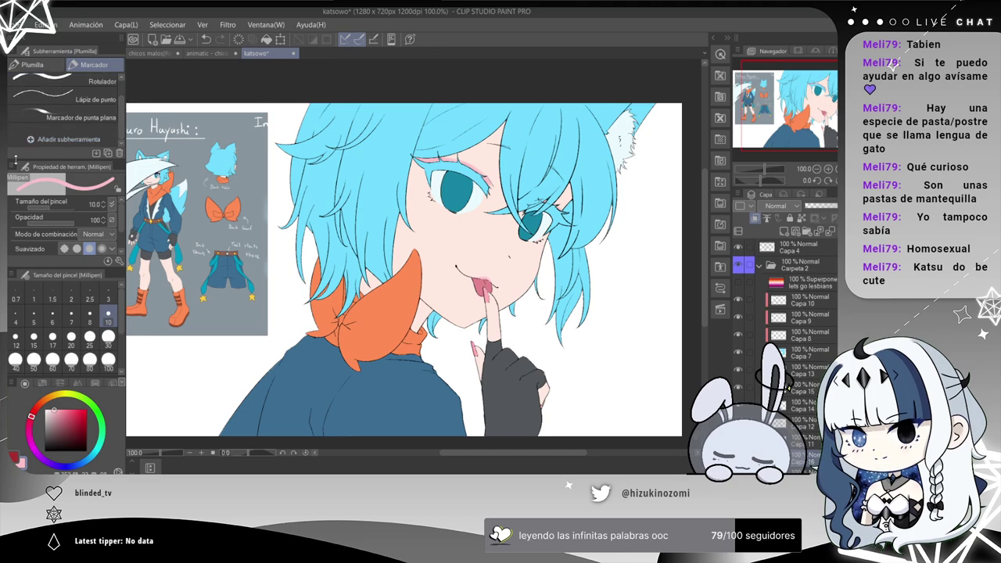
key(b)
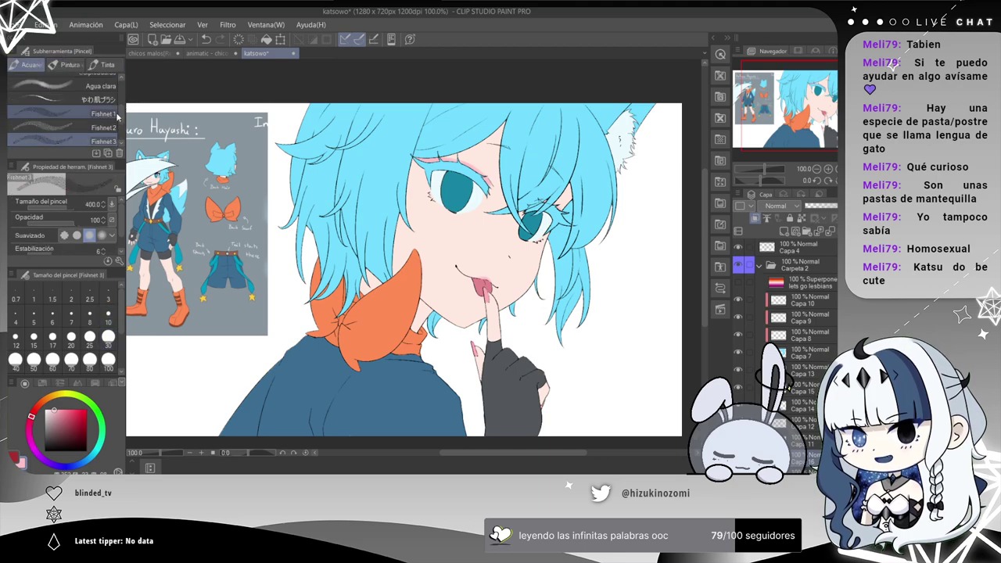
scroll(110, 109, up, 8)
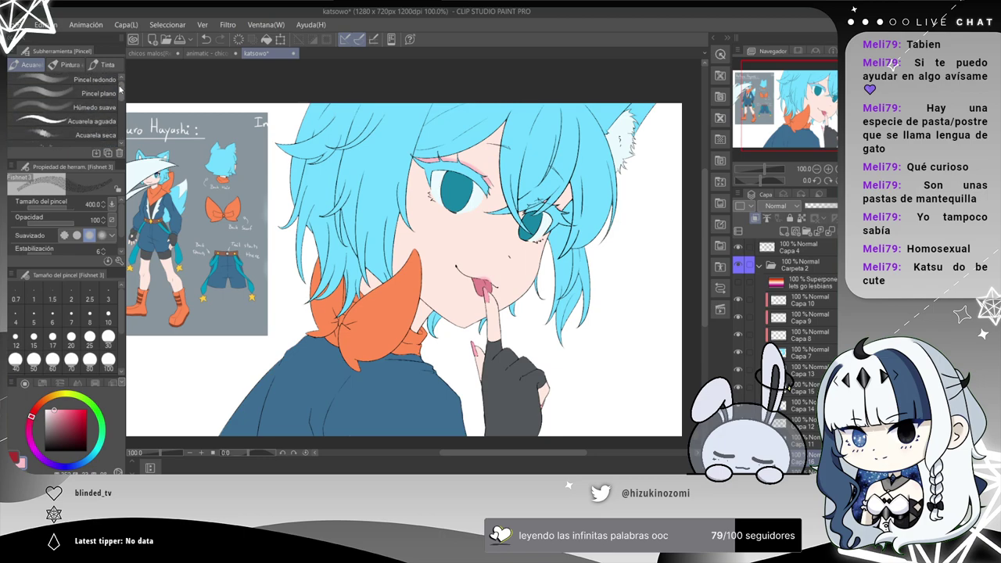
key(p)
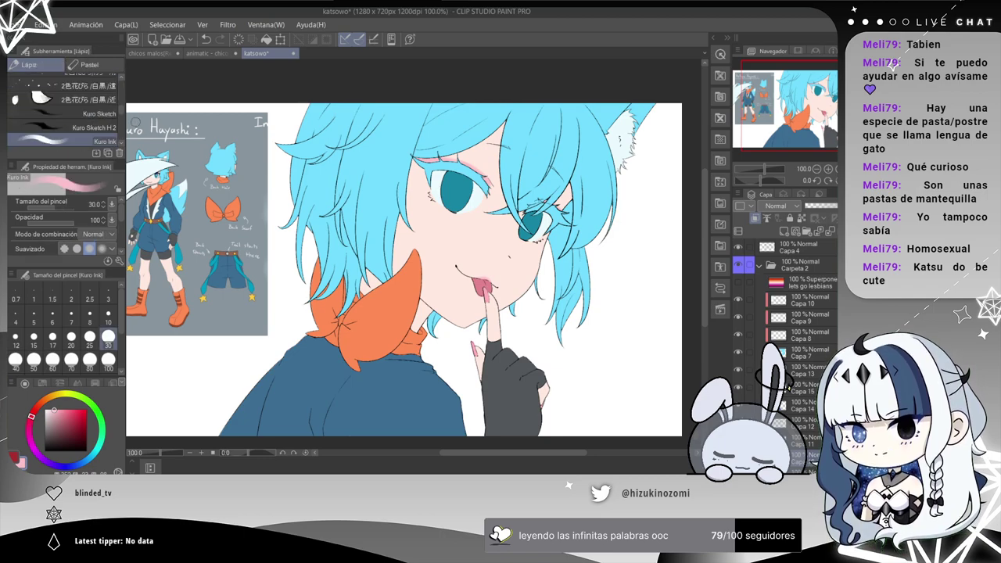
scroll(122, 110, up, 5)
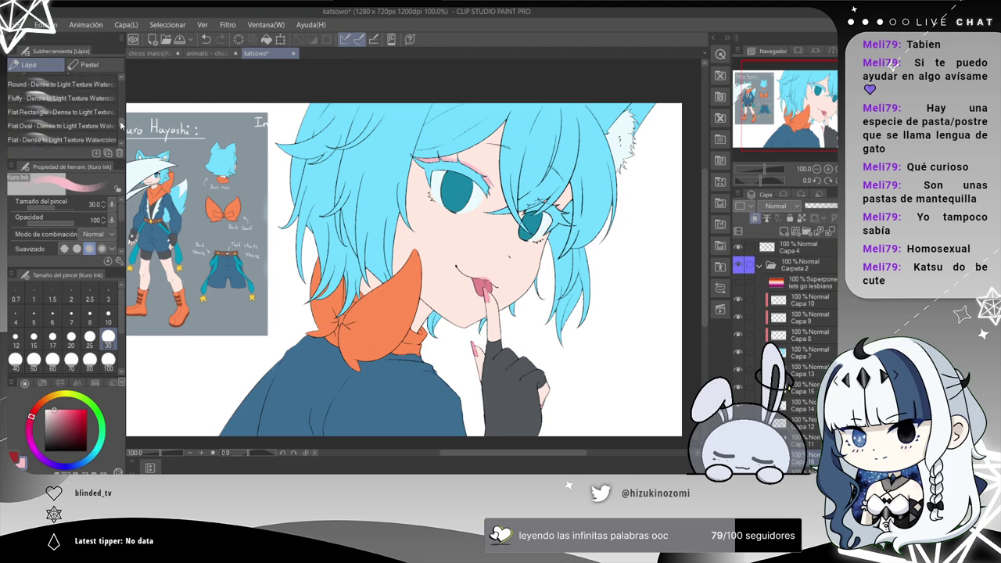
scroll(122, 102, up, 3)
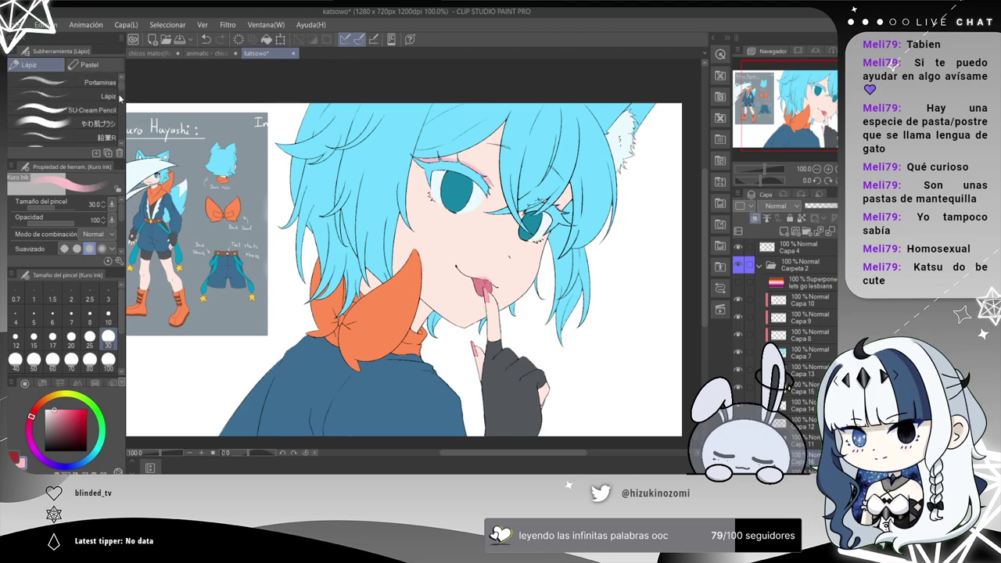
scroll(119, 101, down, 8)
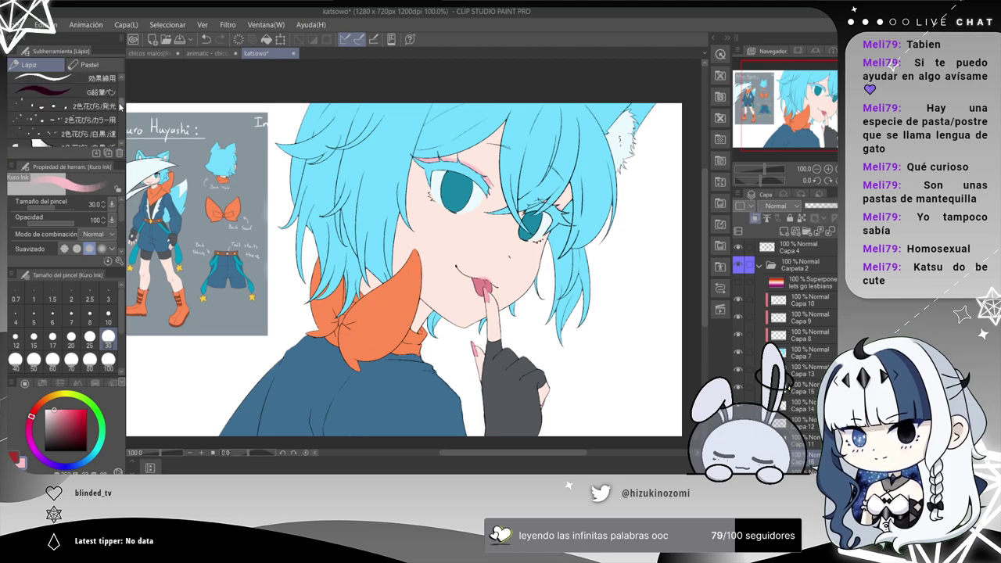
scroll(120, 115, down, 5)
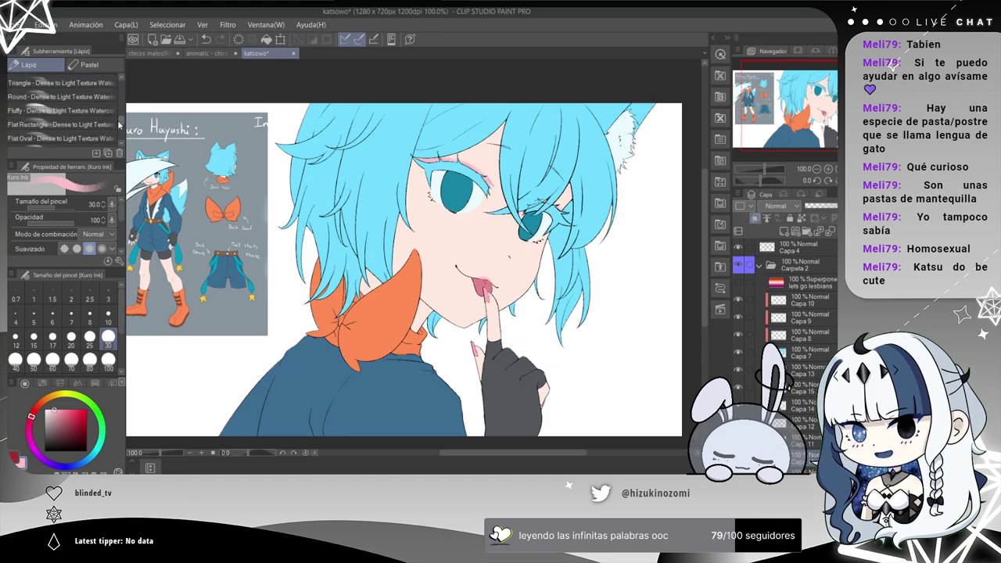
Airbrush soft pink blush on both cheeks beneath the eyes with the Suave airbrush at size 100, undoing the first trial.
click(3, 194)
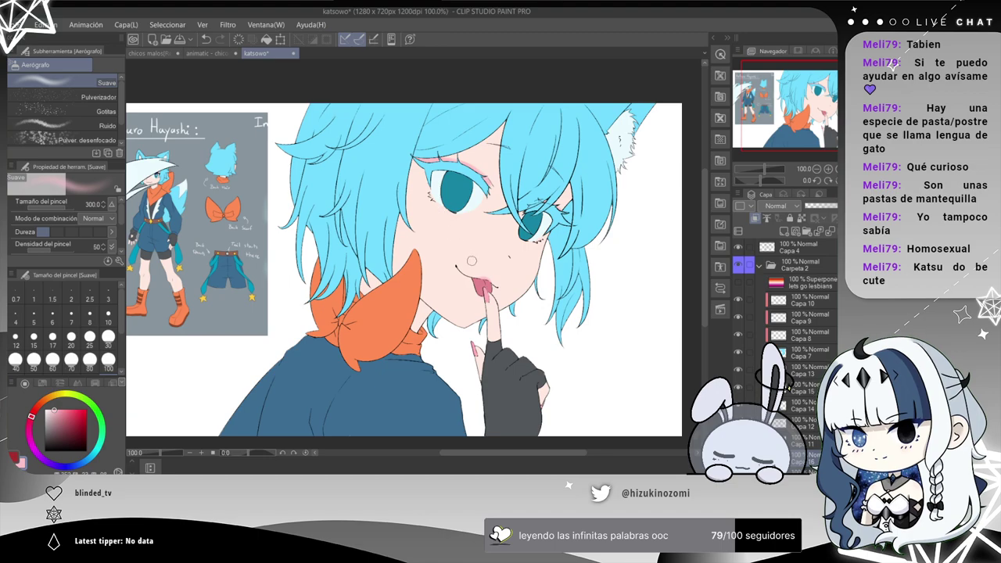
key(ctrl+plus)
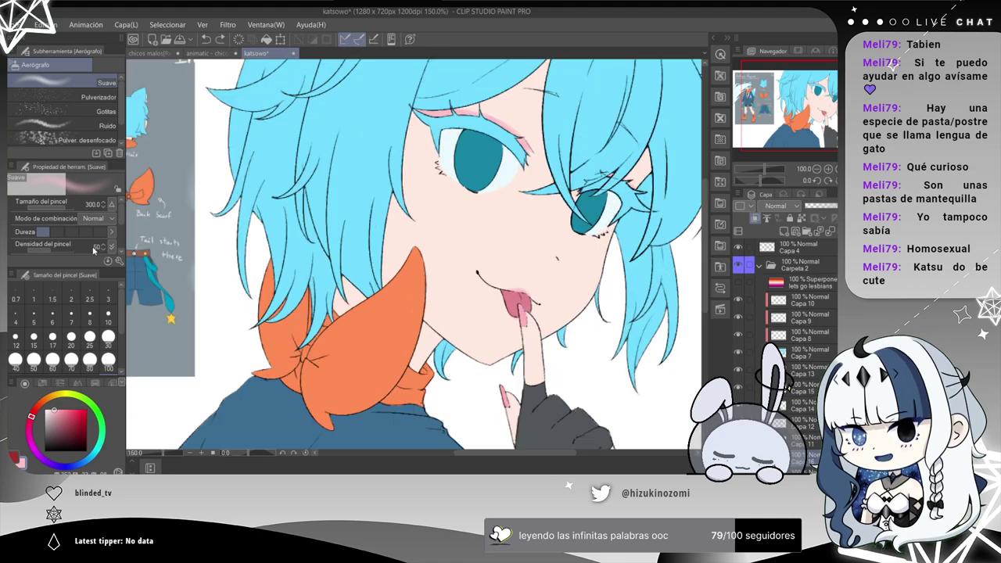
click(109, 338)
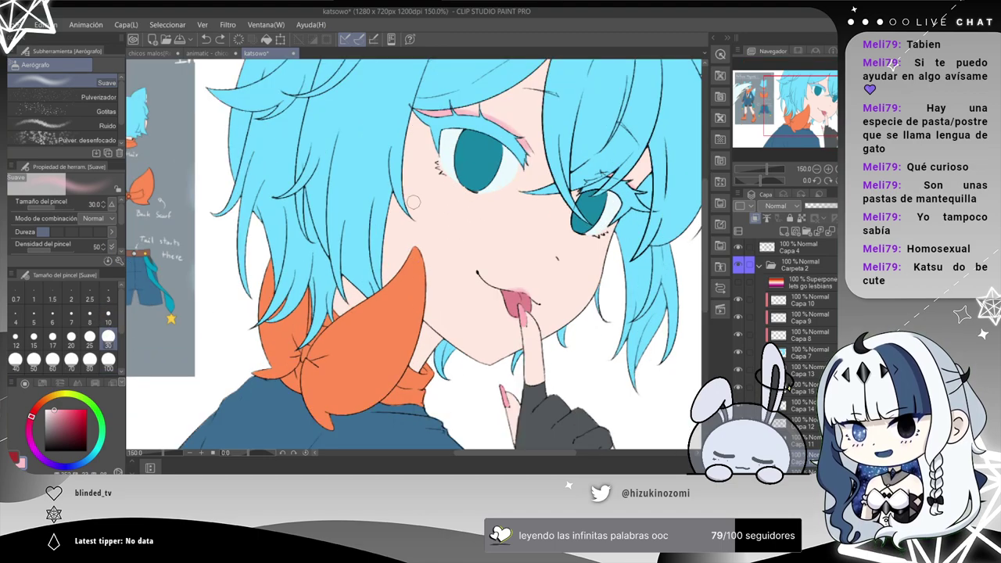
click(108, 360)
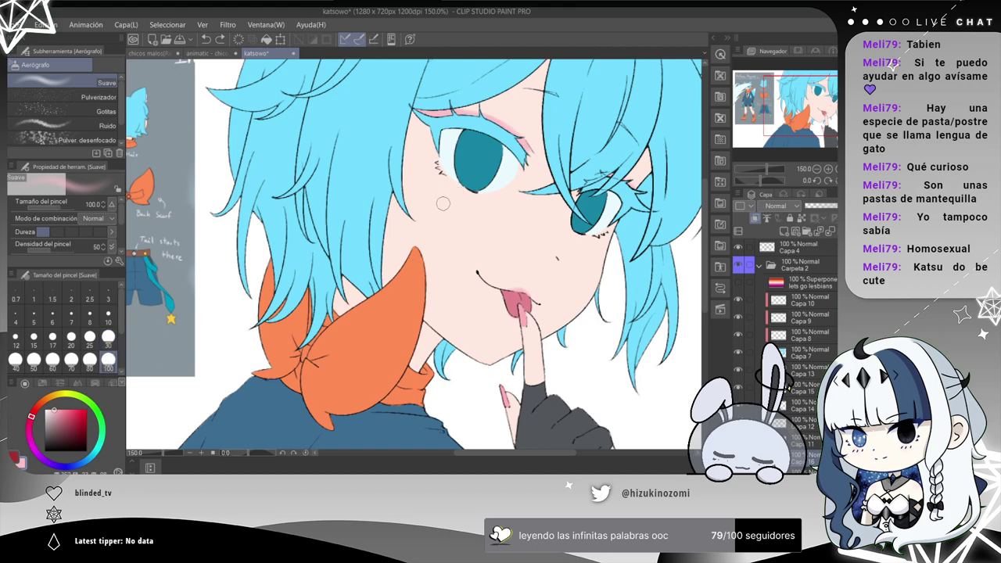
mouse_move(460, 216)
mouse_down()
mouse_move(450, 213)
mouse_move(456, 224)
mouse_up()
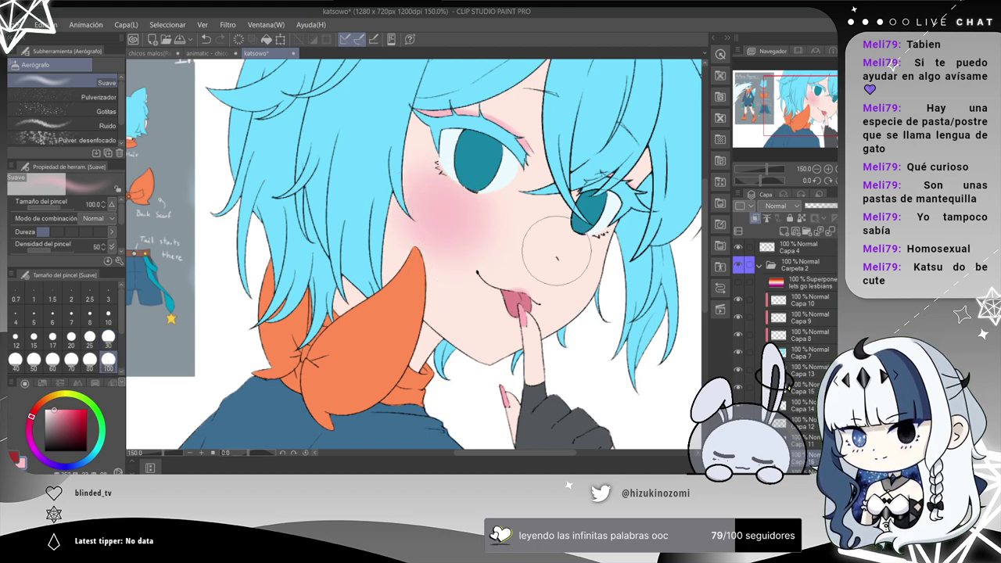
key(ctrl+z)
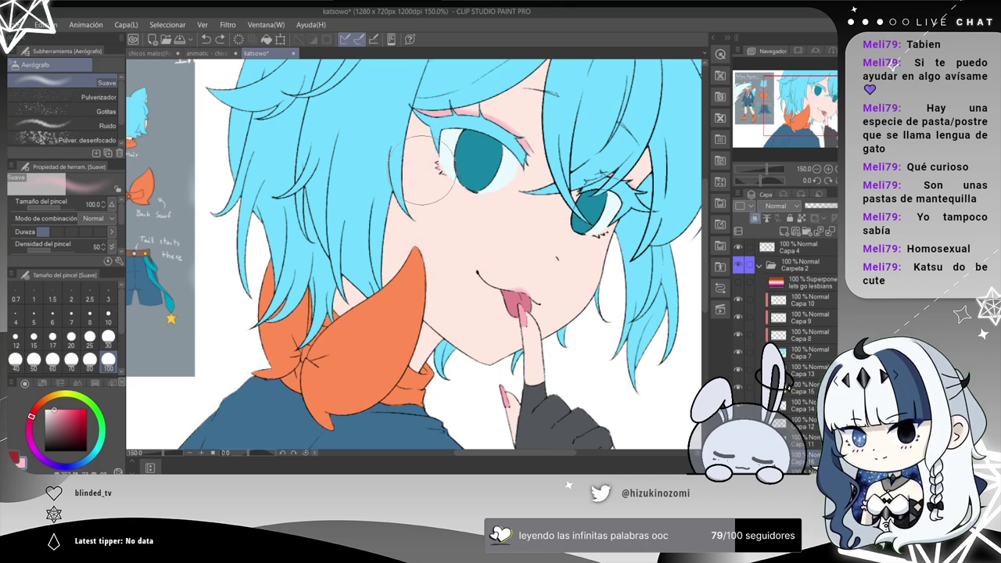
drag(414, 162, 426, 184)
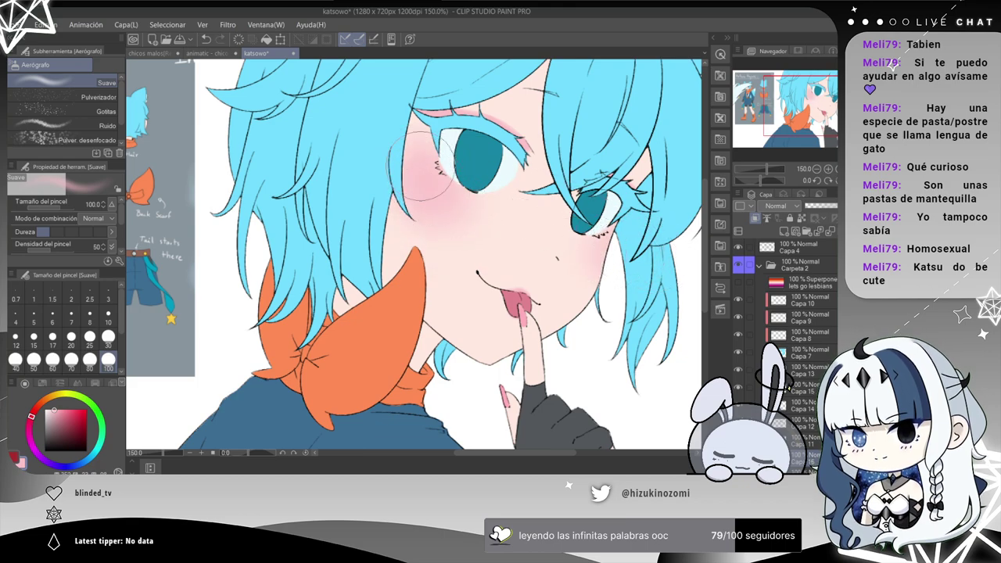
scroll(492, 211, down, 4)
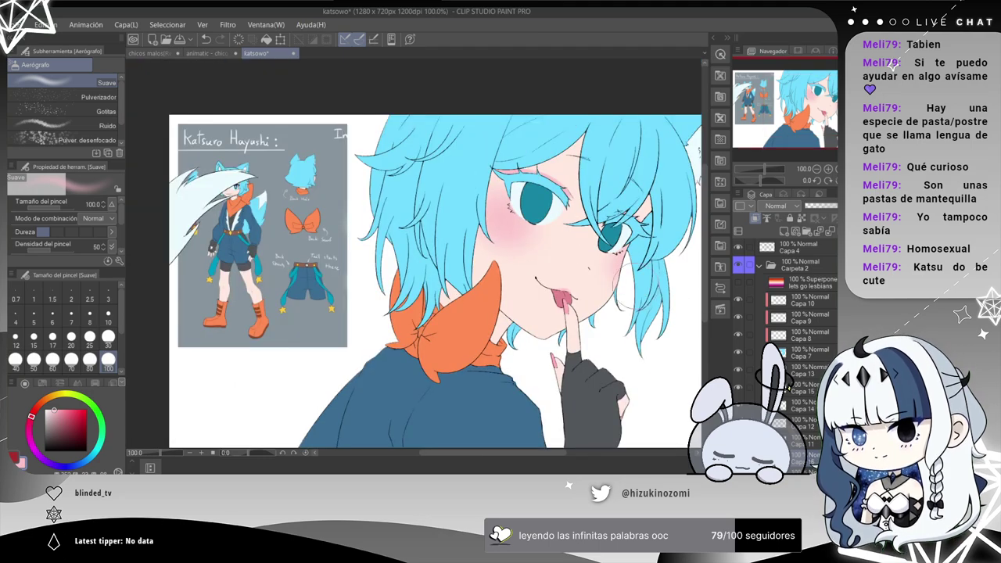
Make the striped gradient layer "lets go lesbians" visible over the character.
drag(688, 332, 473, 276)
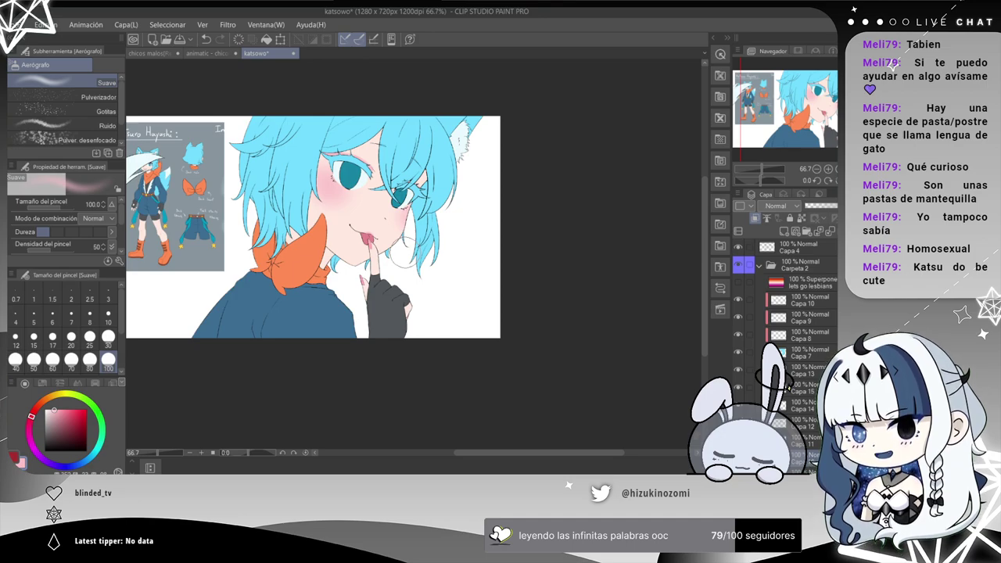
click(759, 287)
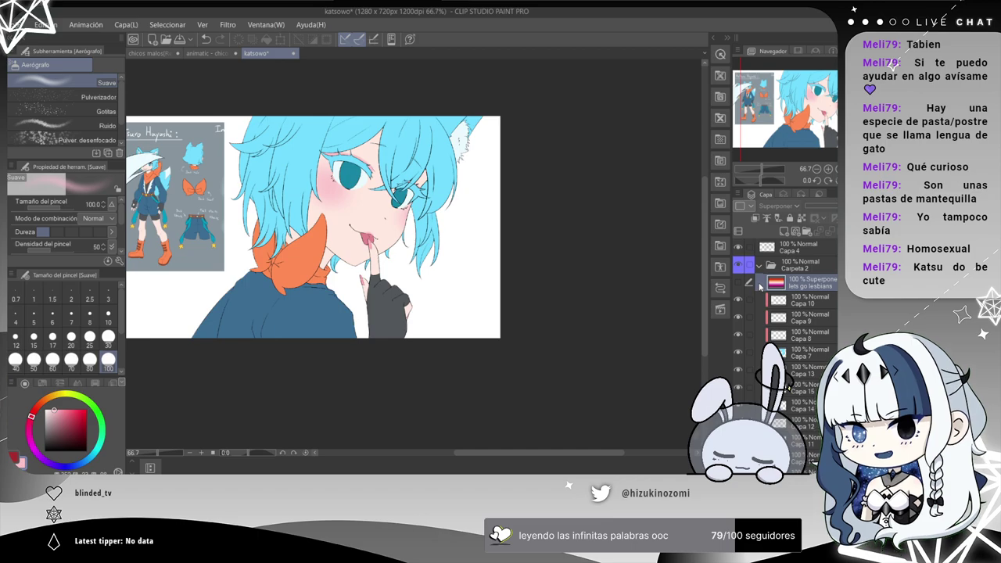
click(738, 284)
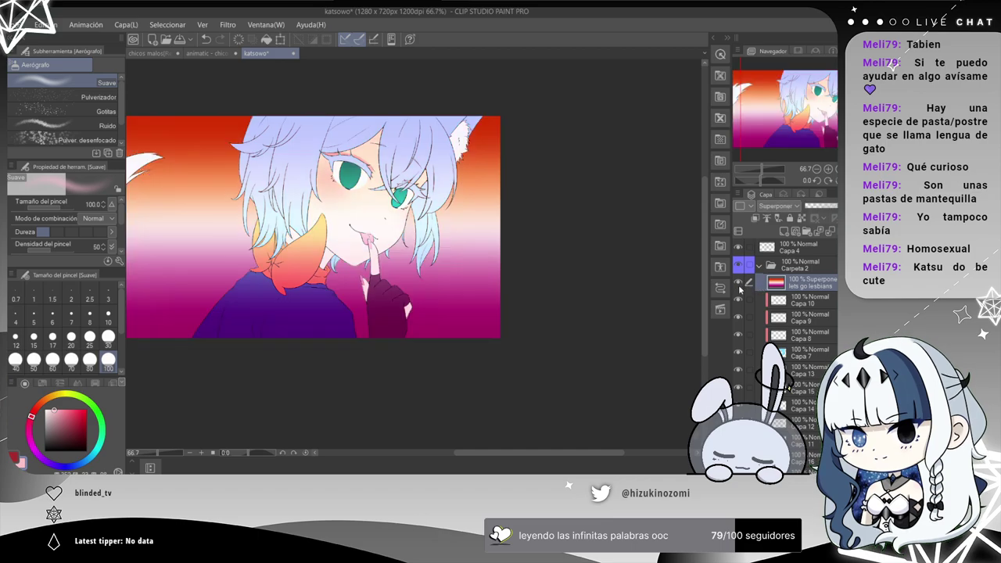
drag(516, 175, 624, 186)
Try the Claro suave, Luz fuerte, Diferencia and Luz intensa blending modes on the striped gradient layer.
click(786, 211)
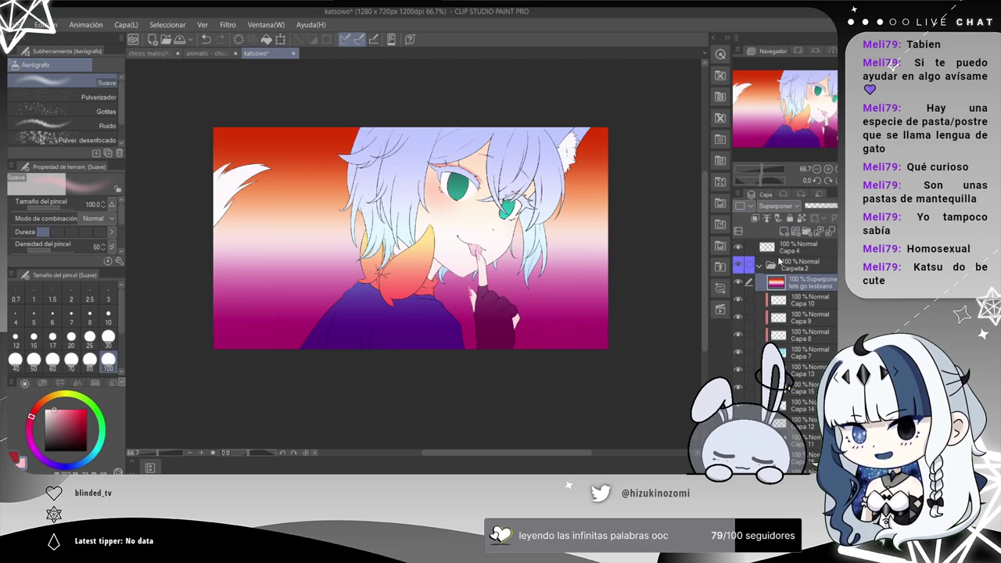
click(781, 320)
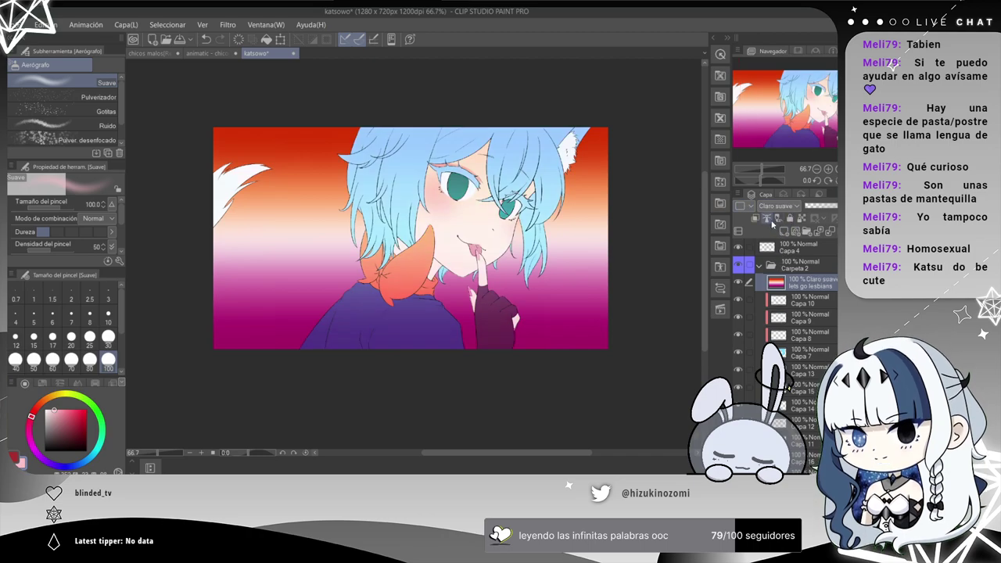
click(780, 208)
click(780, 316)
click(780, 207)
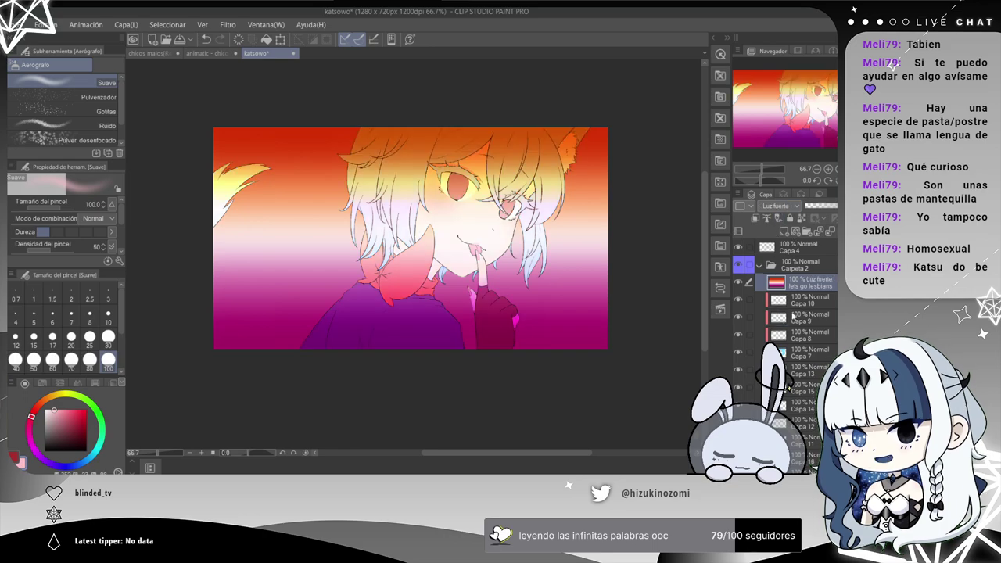
click(793, 340)
click(780, 207)
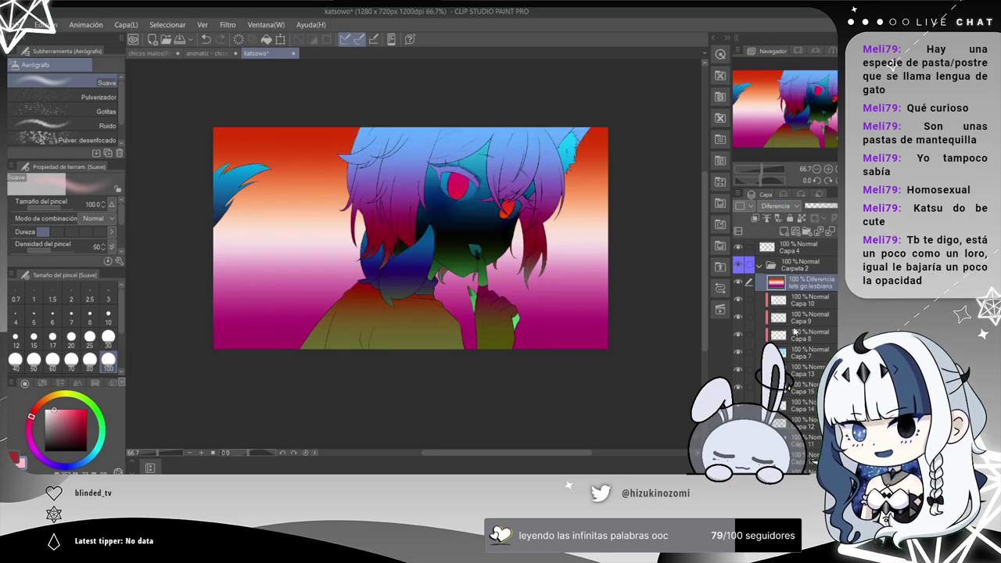
click(793, 352)
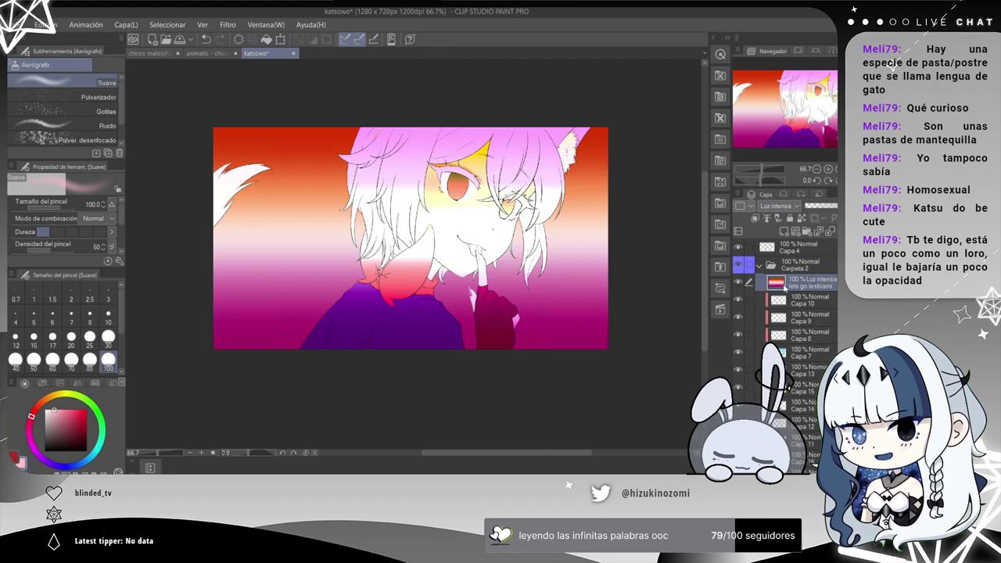
Compare Luz lineal, Luz focal, Mezcla dura, Exclusión, Color más oscuro, Color más claro and Dividir blending on the gradient layer.
scroll(780, 206, down, 1)
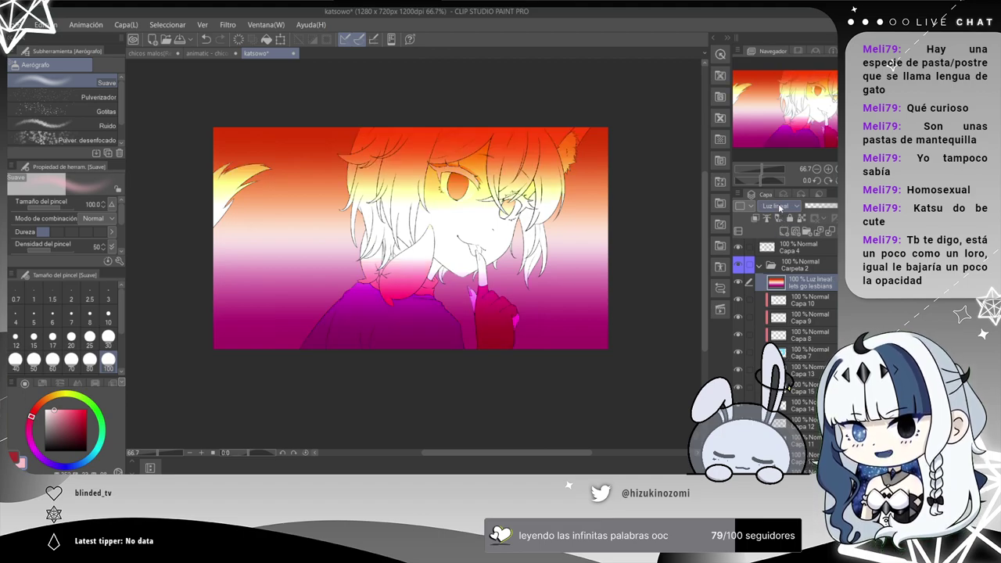
scroll(780, 207, down, 1)
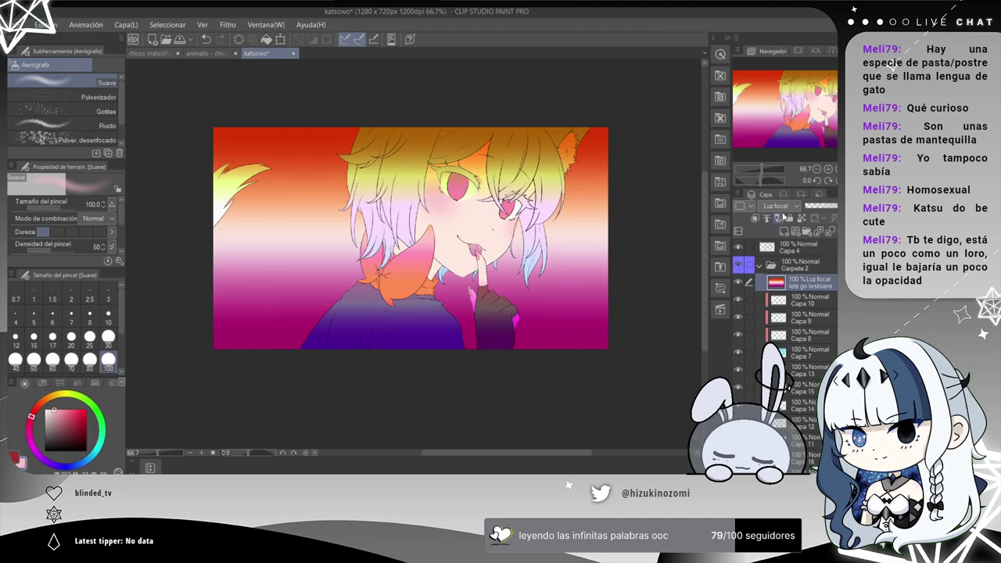
scroll(781, 207, down, 1)
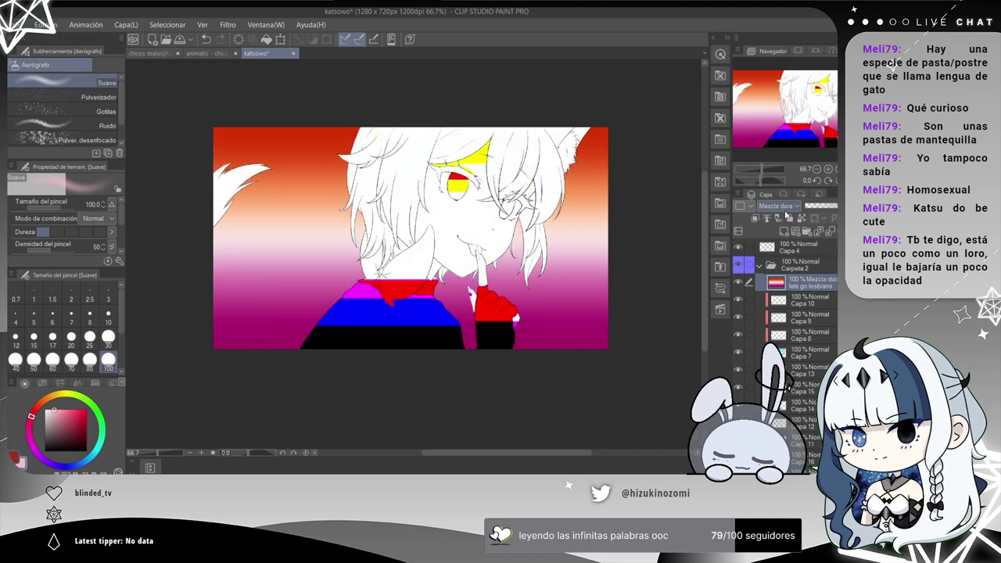
scroll(781, 207, down, 1)
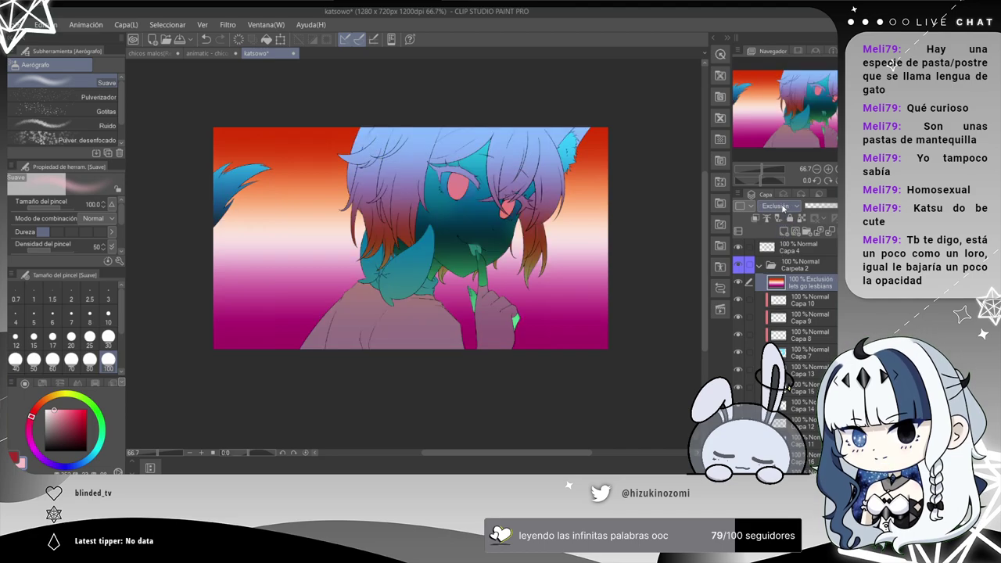
click(789, 413)
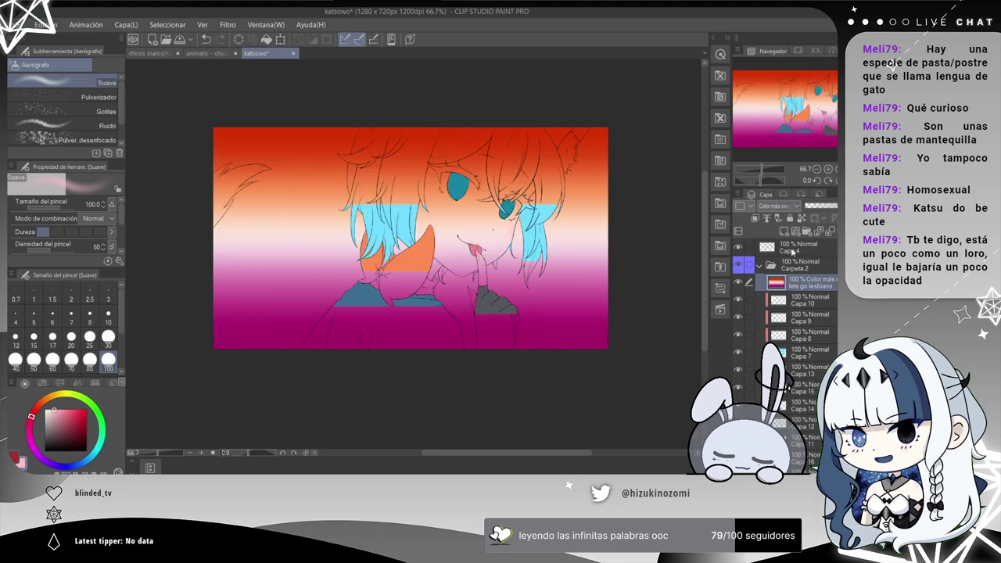
scroll(787, 206, down, 1)
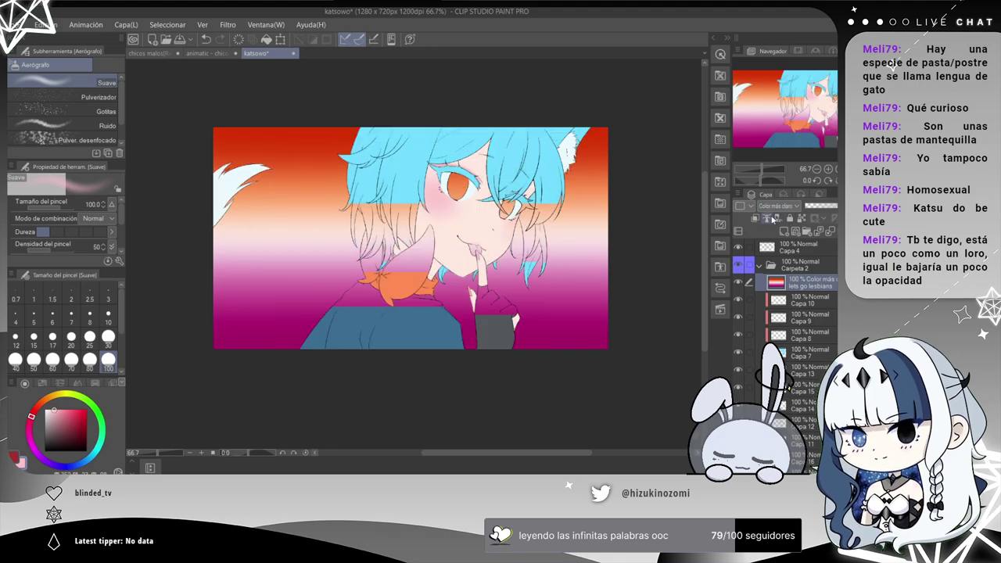
scroll(787, 207, down, 1)
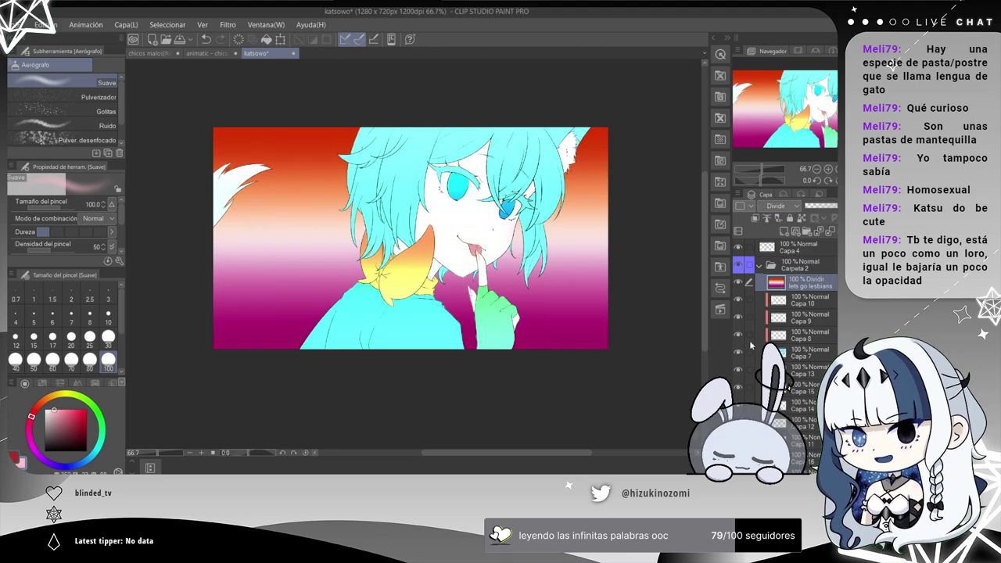
Try Añadir (brillo) blending on the gradient layer, and set its mode back to Superponer.
click(777, 210)
click(770, 289)
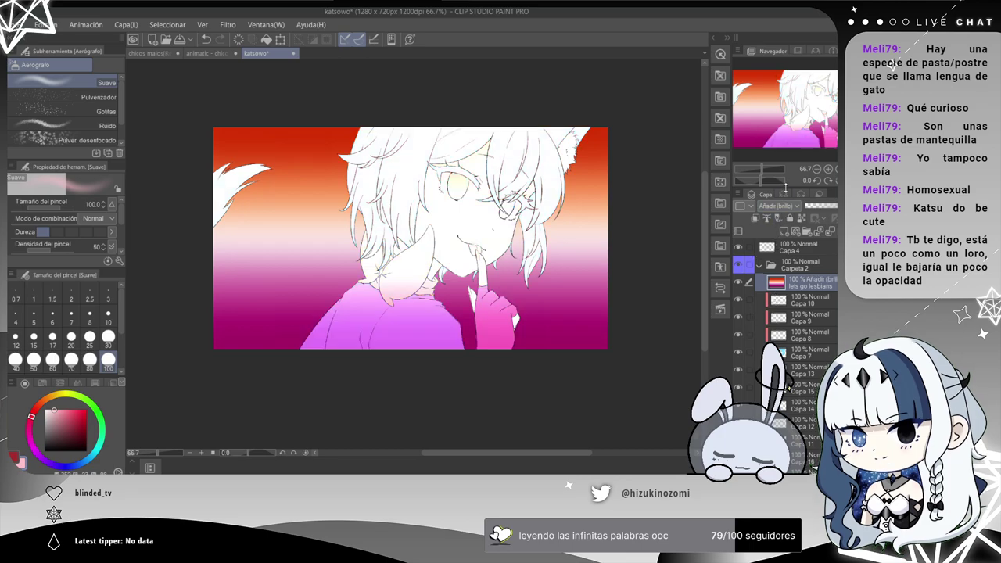
click(779, 219)
click(778, 300)
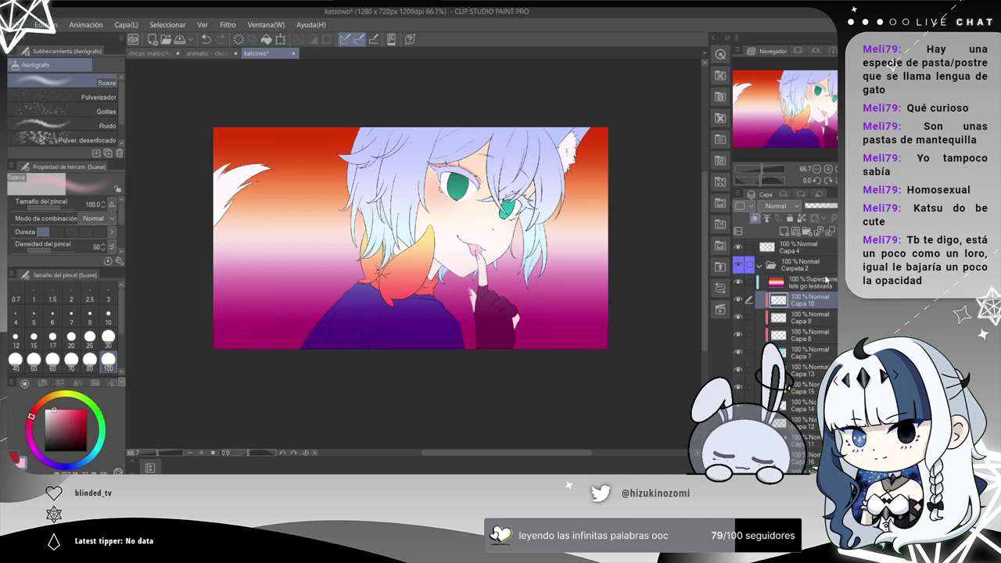
Try the Subexponer and Trama blending modes on layer Capa 10.
click(809, 235)
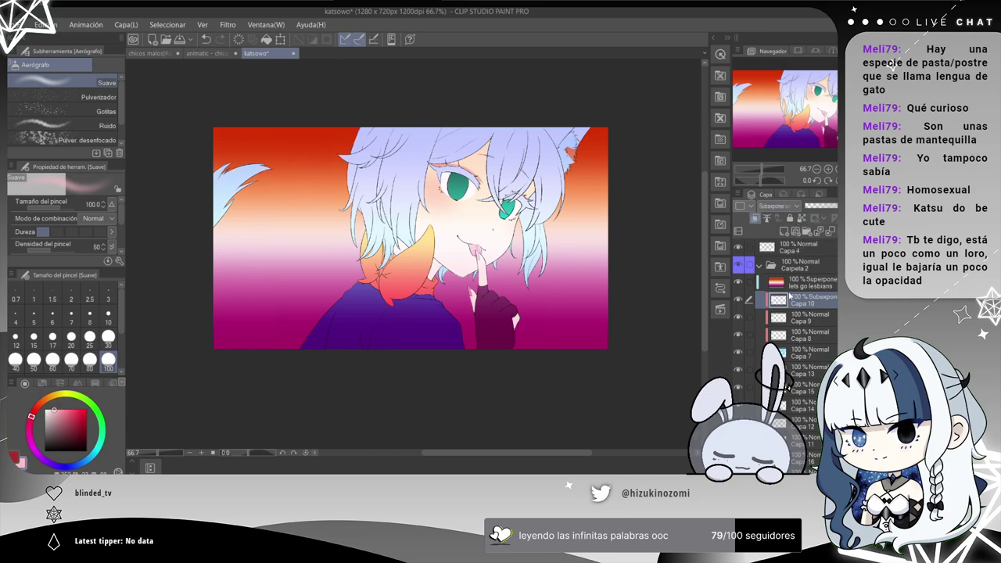
scroll(789, 224, down, 4)
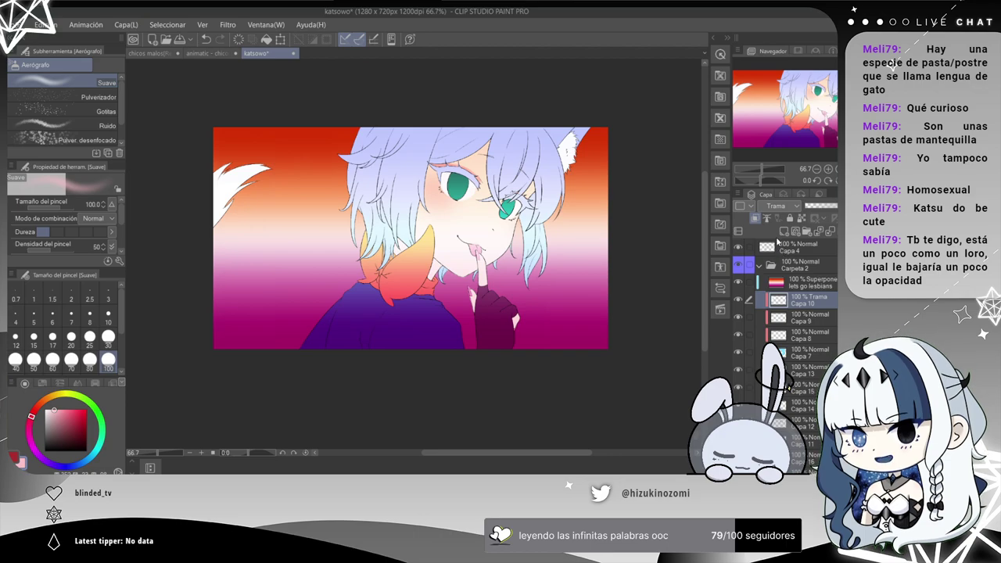
scroll(786, 208, up, 3)
scroll(782, 208, down, 3)
click(787, 308)
click(790, 253)
Test Capa 10's Trama blending at 25 % and 4 % opacity, and return the layer to Normal at 100 %.
drag(840, 208, 832, 210)
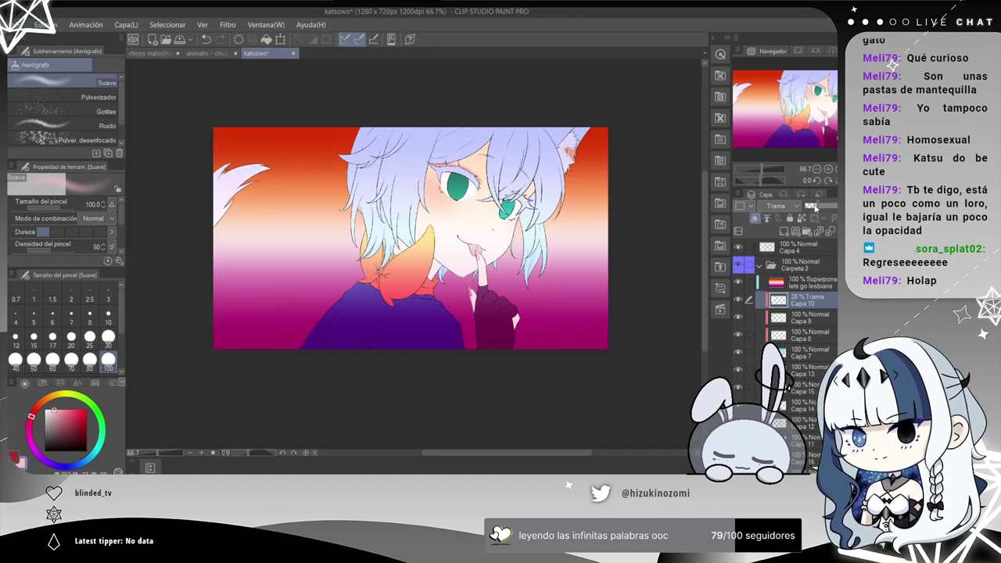
click(809, 208)
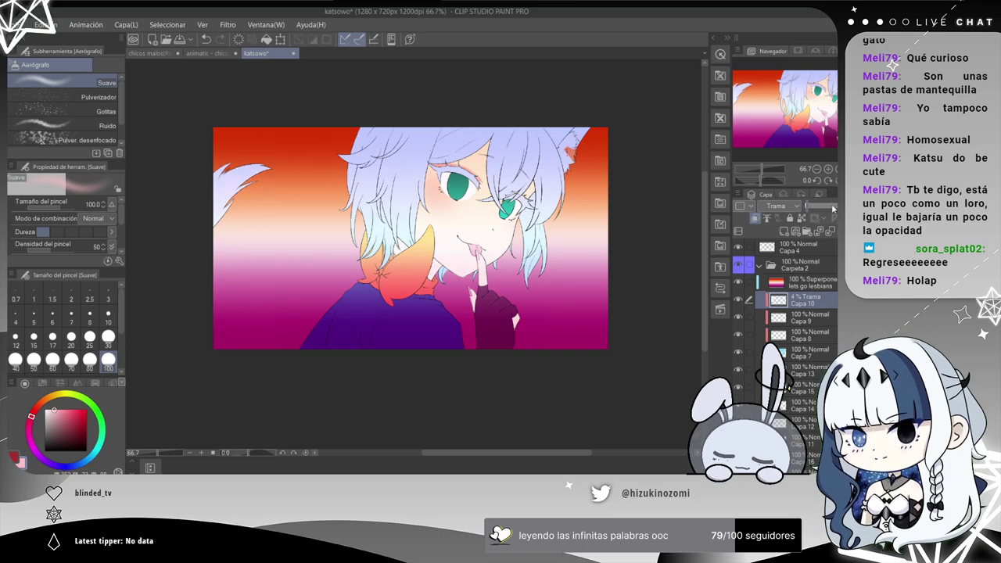
drag(832, 207, 834, 208)
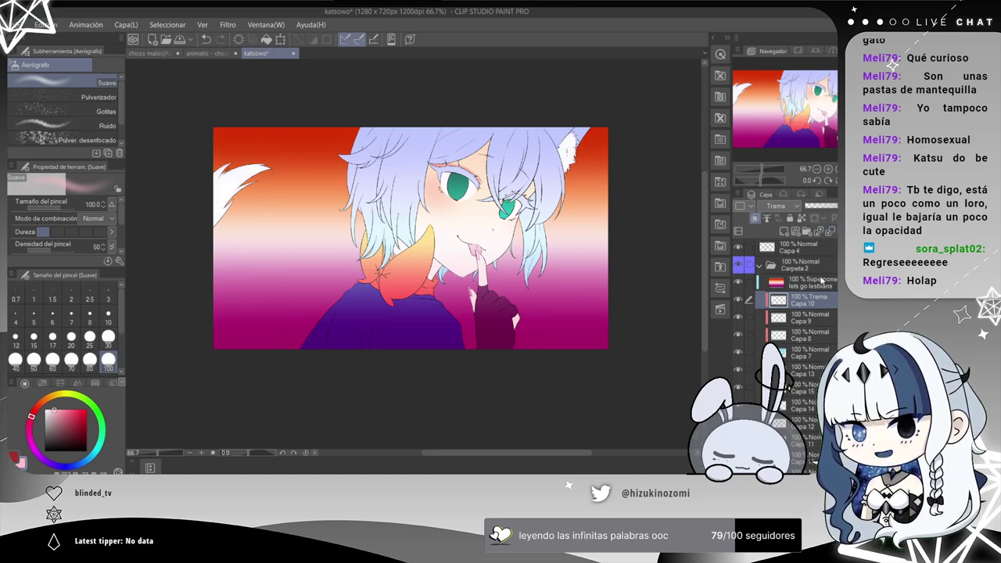
click(822, 280)
click(820, 304)
Try Aclarar blending on the striped gradient layer "lets go lesbians" at 81 %, 40 % and 51 % opacity.
click(825, 279)
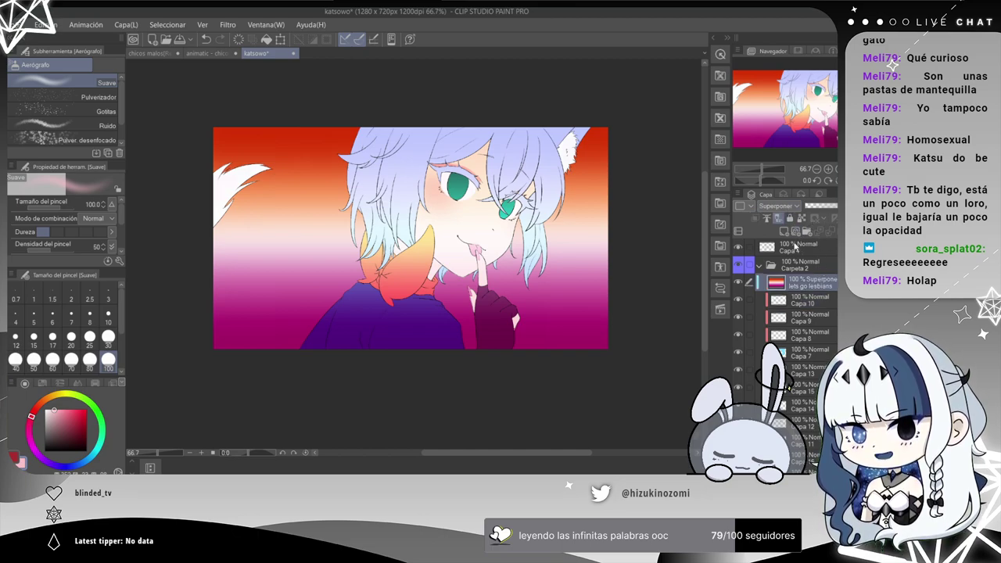
click(791, 244)
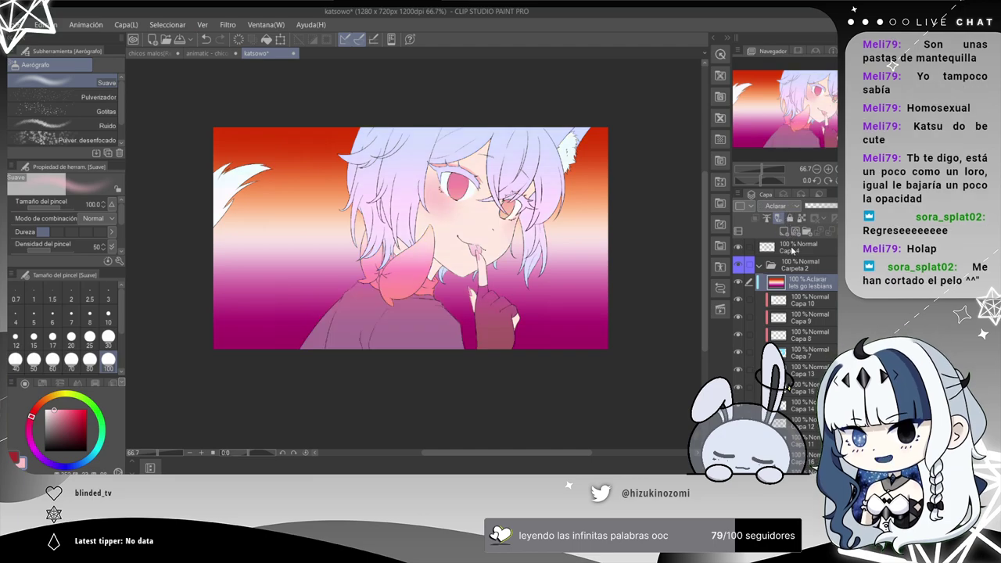
key(shift+plus)
key(shift+minus)
click(844, 206)
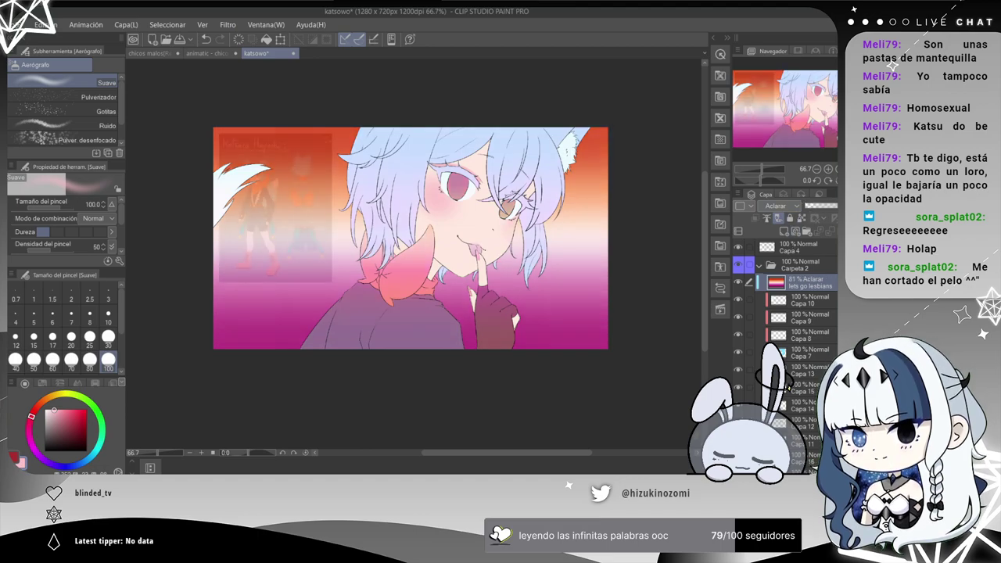
click(824, 205)
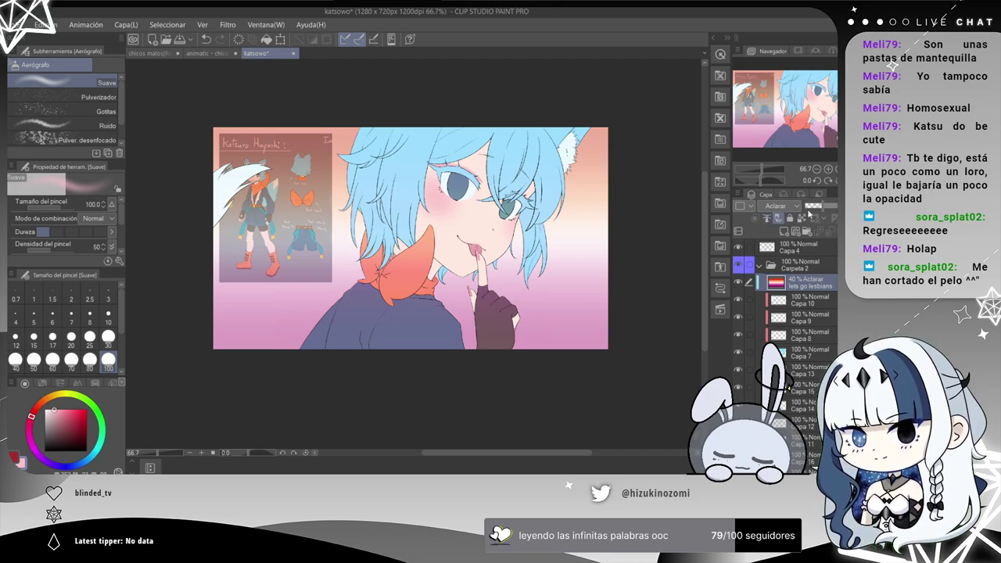
mouse_move(818, 207)
mouse_down()
mouse_move(850, 212)
mouse_move(828, 212)
mouse_up()
Try Trama blending on the gradient layer, undo it, and raise the layer's opacity to 100 %.
click(797, 207)
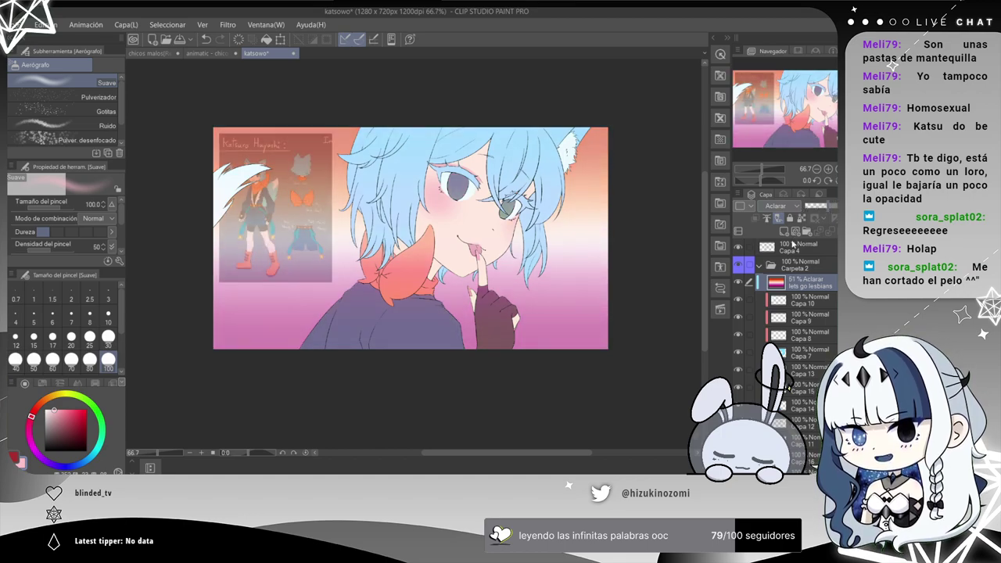
click(779, 222)
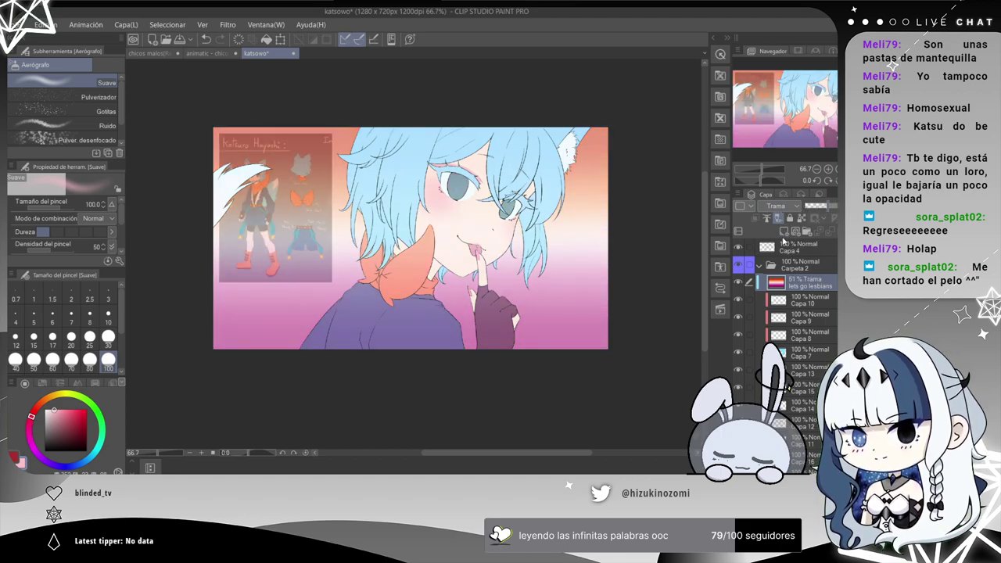
key(ctrl+z)
drag(825, 210, 853, 212)
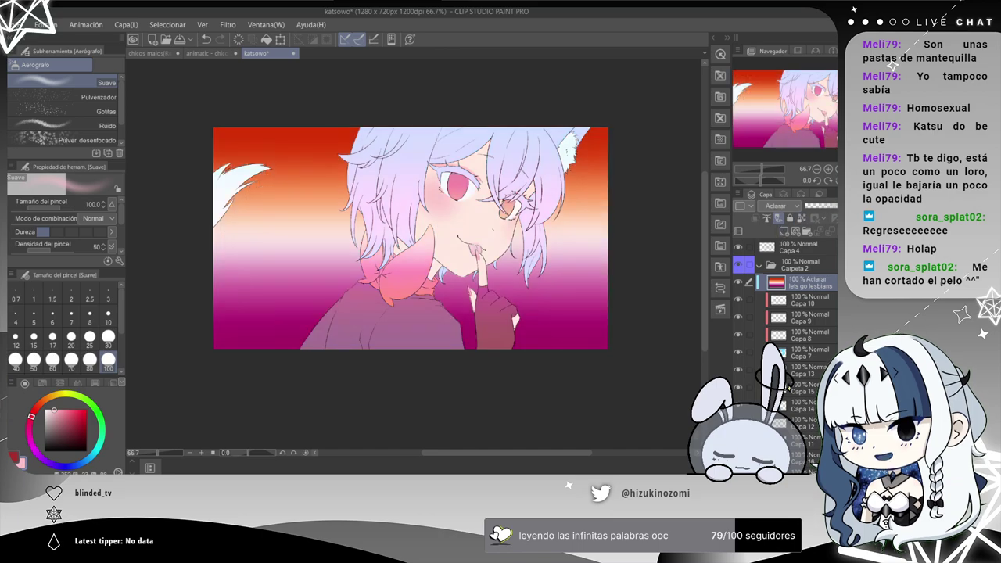
Compare the Sustraer, Subexponer and Multiplicación blending modes on the gradient layer at full opacity.
key(Up)
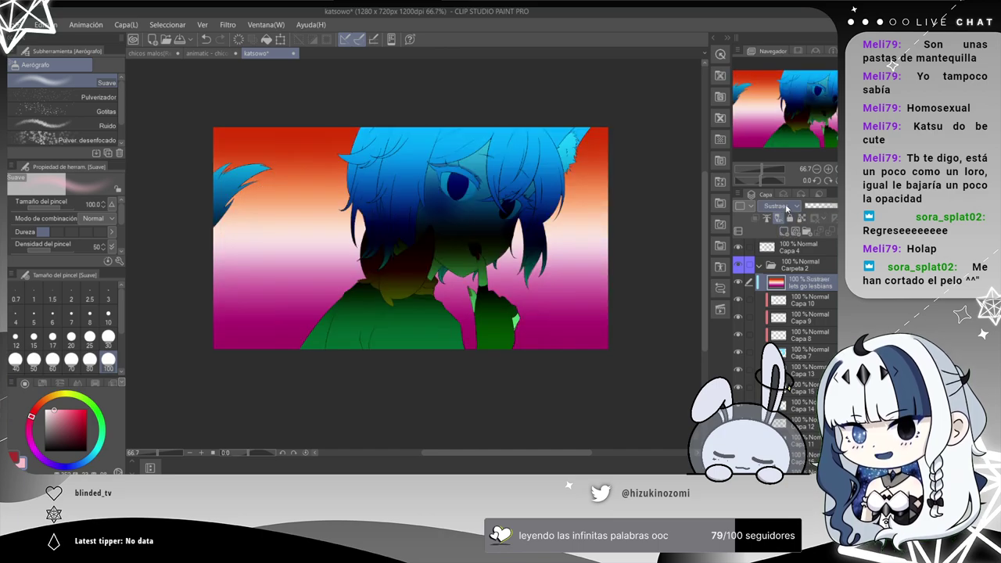
key(Up)
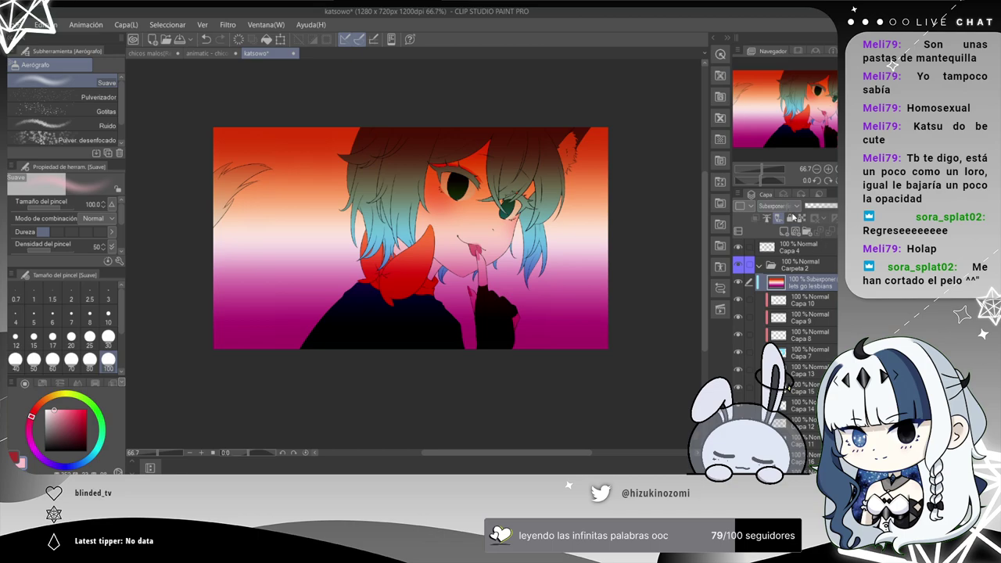
key(Up)
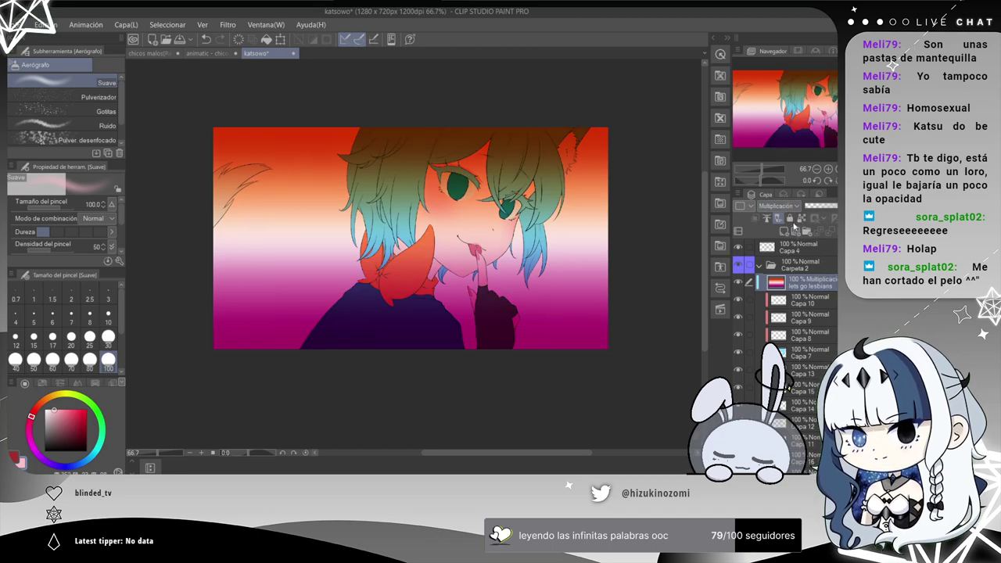
key(Down)
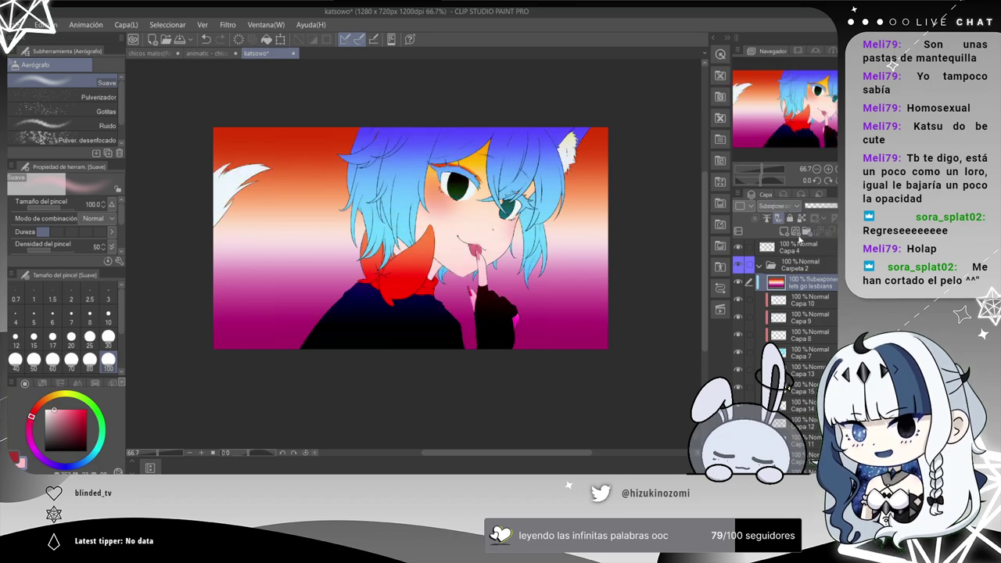
key(Down)
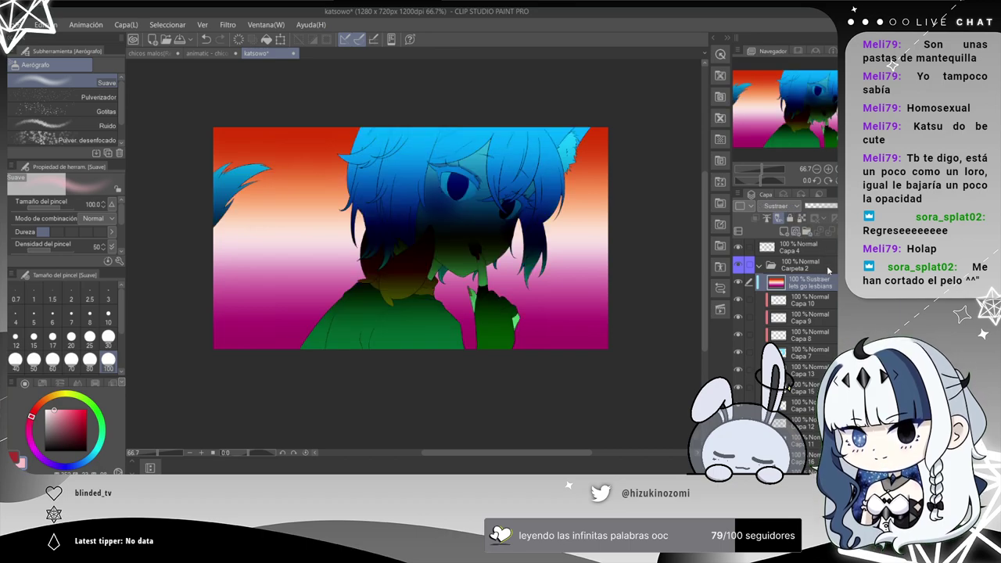
Try Oscurecer blending on the gradient layer, and recheck the Subexponer and Sustraer modes.
click(805, 228)
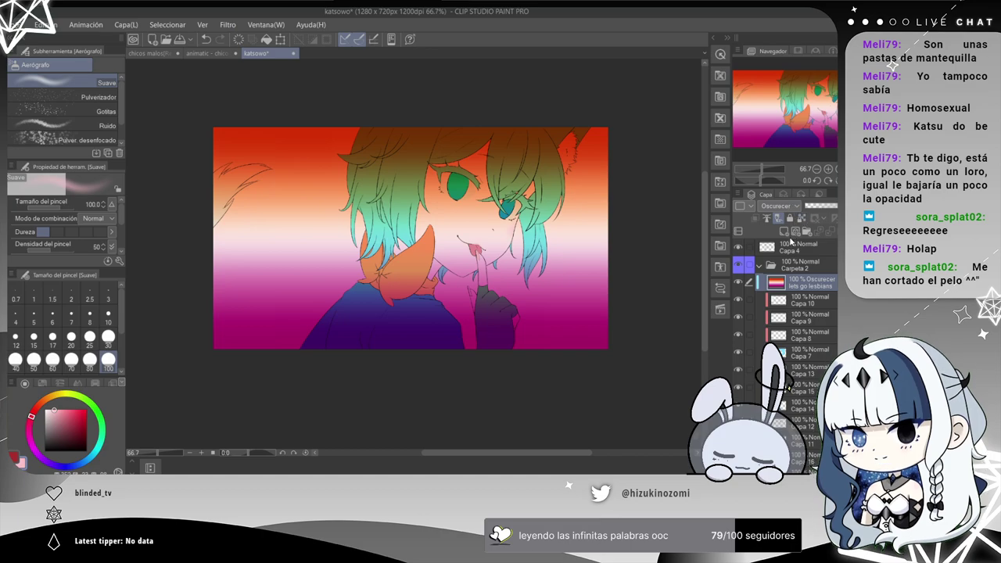
key(Down)
key(Down)
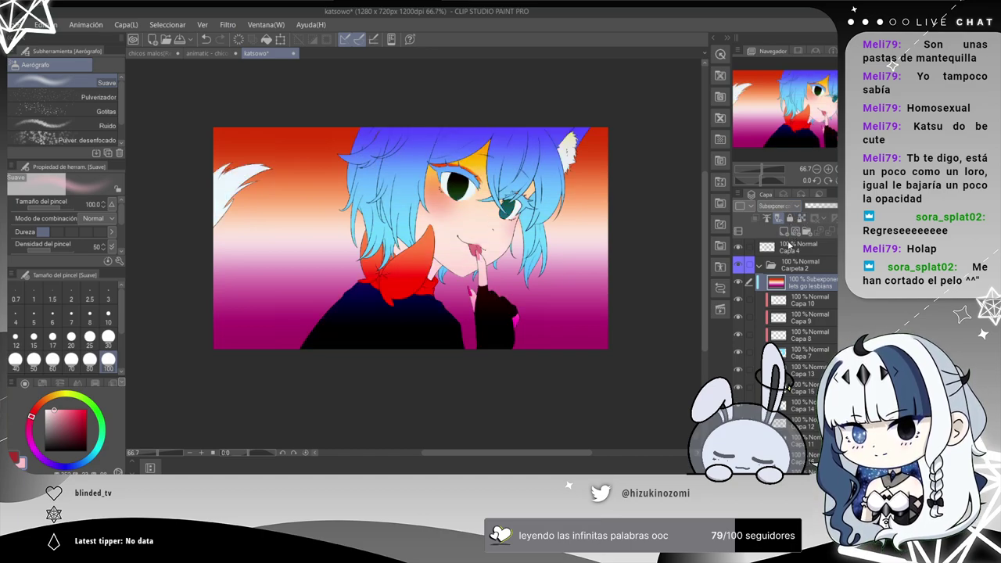
key(Down)
key(Down)
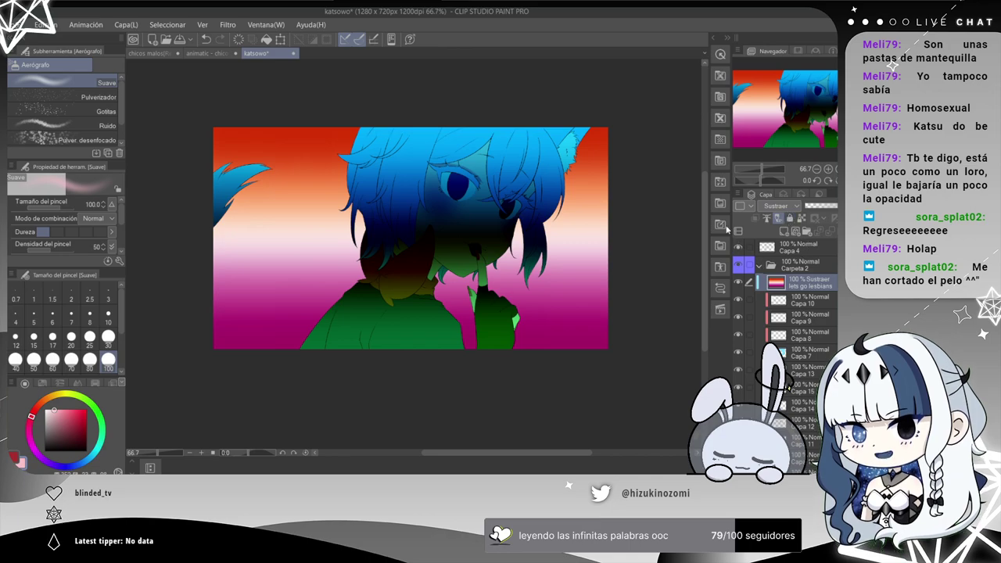
Try the Sobreexponer and Añadir (brillo) modes on the gradient layer, and set it back to Superponer.
click(801, 279)
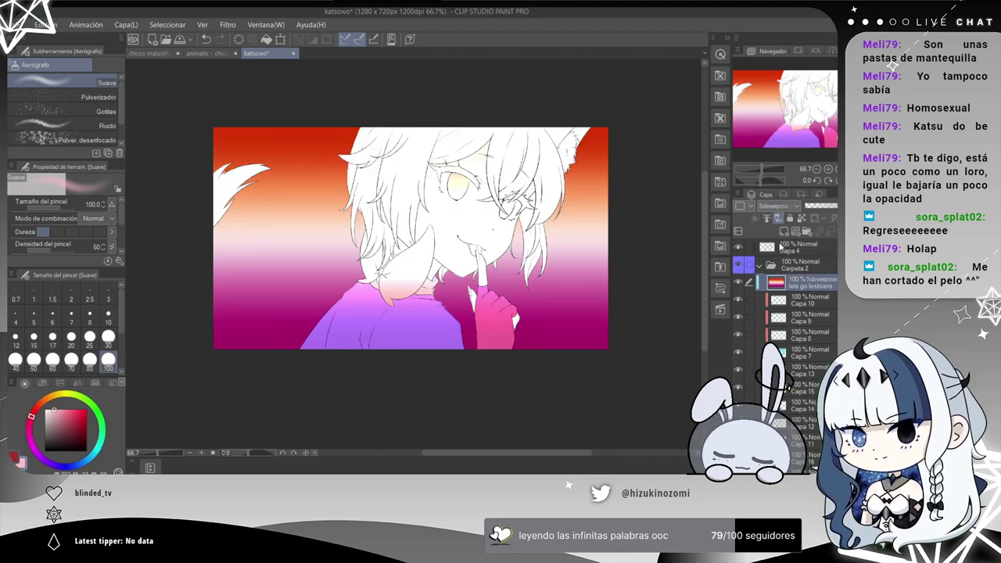
key(Down)
click(794, 290)
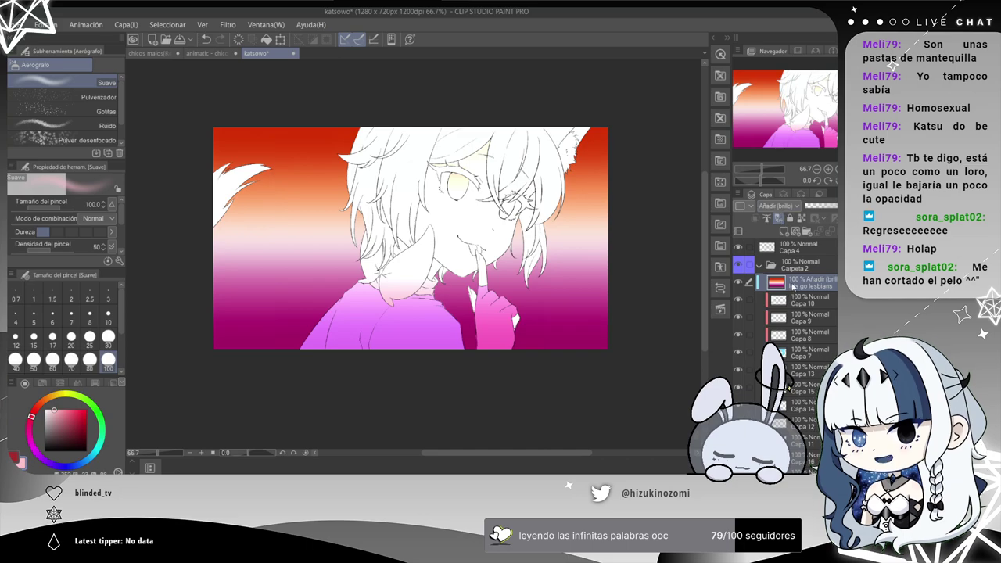
scroll(780, 207, down, 2)
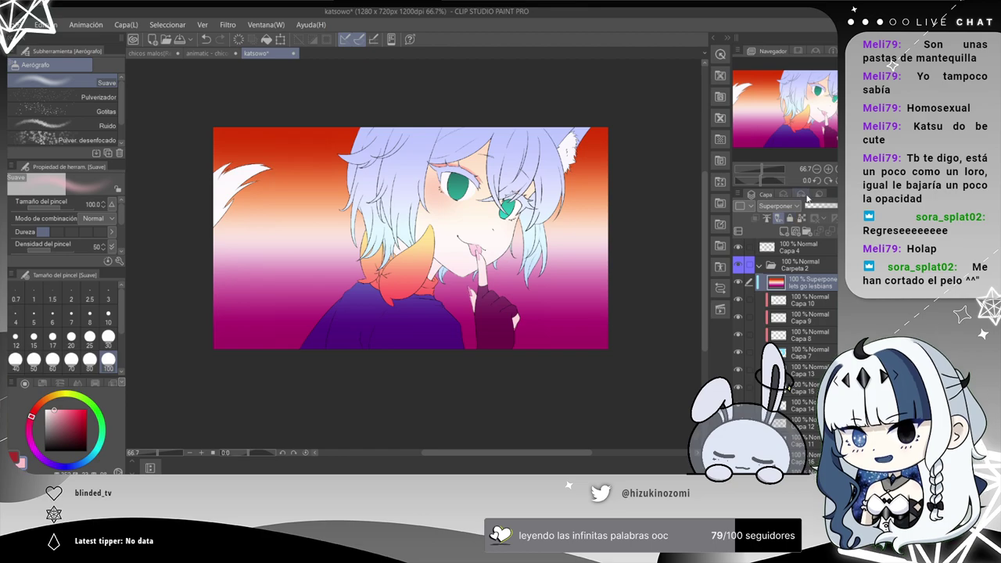
Test the Superponer gradient layer at 55 % and 82 % opacity, and restore it to 100 %.
click(831, 208)
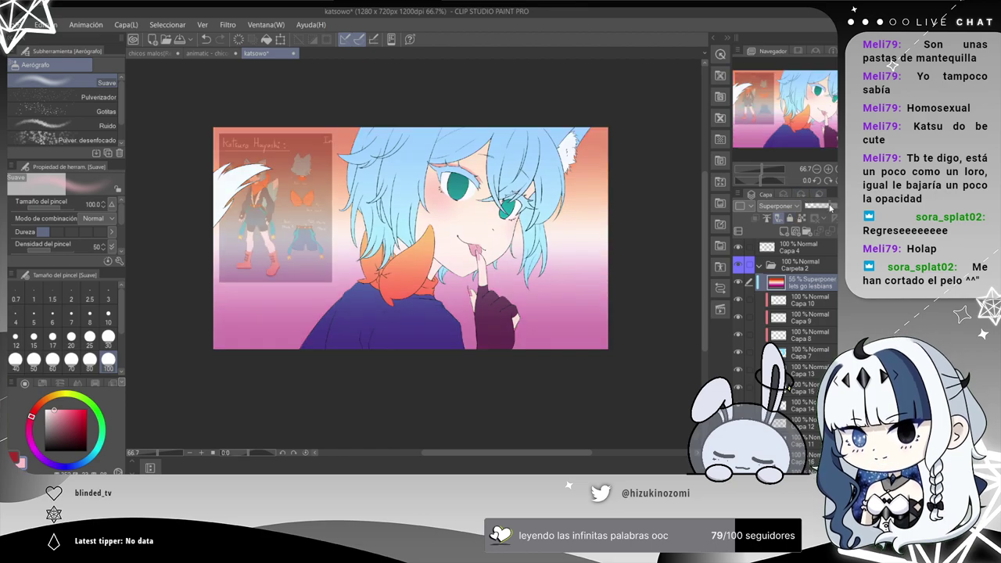
click(843, 206)
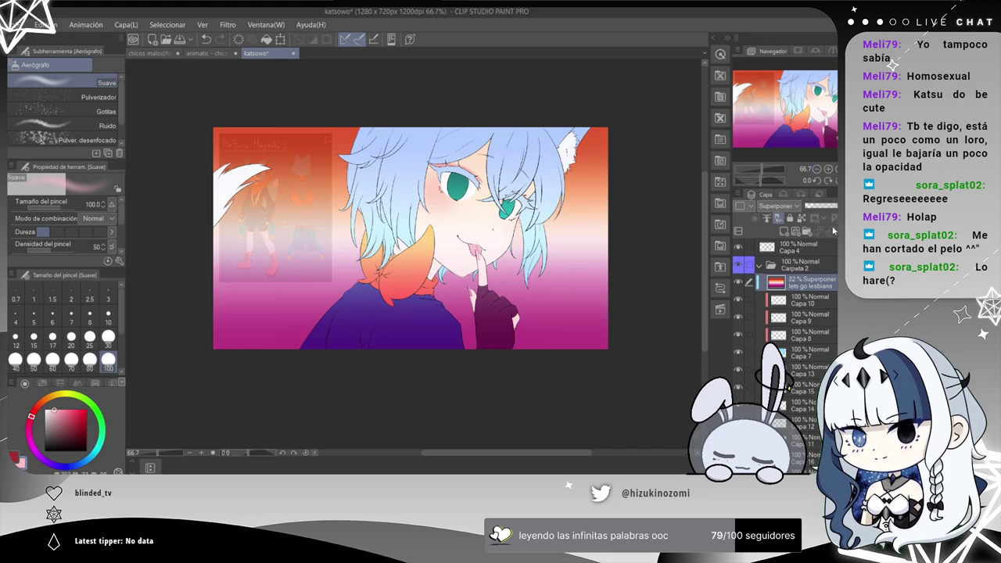
mouse_move(842, 207)
mouse_down()
mouse_move(819, 206)
mouse_move(851, 207)
mouse_up()
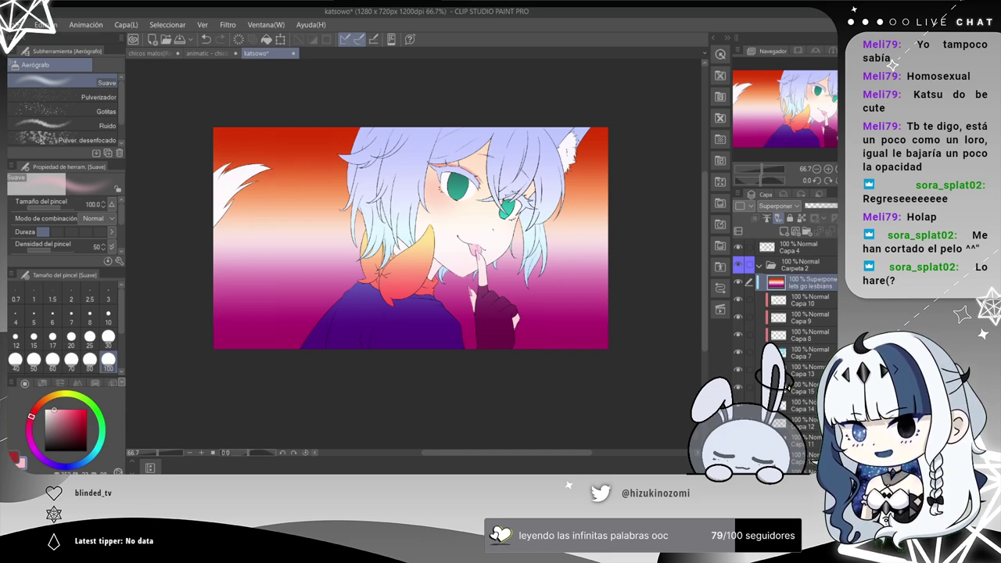
click(835, 207)
drag(826, 205, 852, 205)
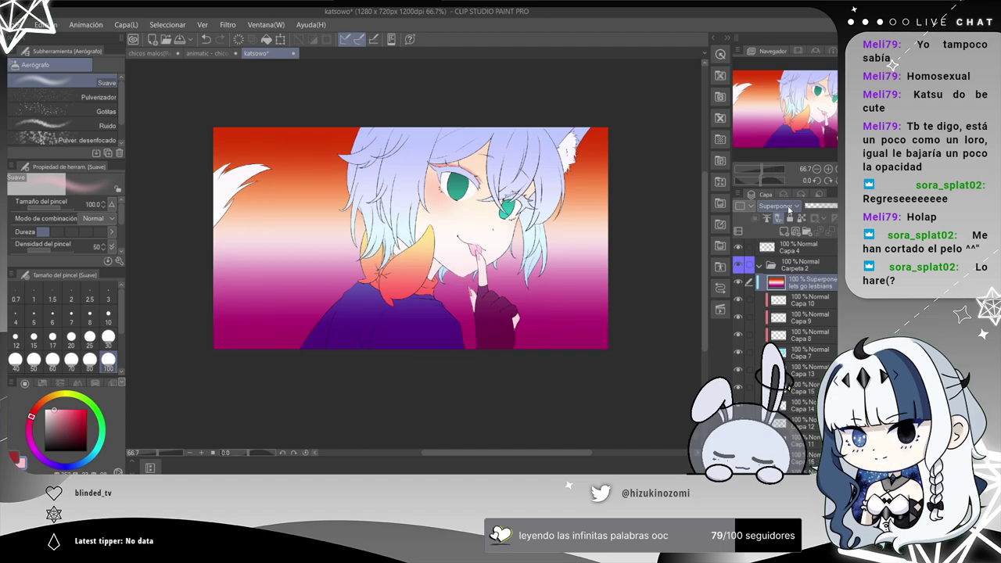
Try Claro suave blending on the gradient layer, and set it to Superponer at 50 % opacity.
click(774, 318)
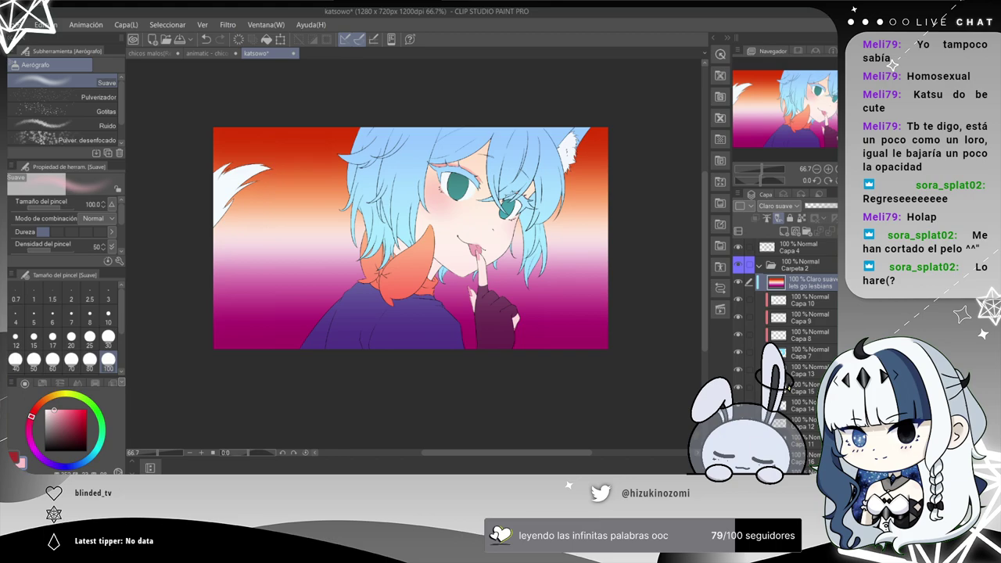
click(778, 310)
drag(836, 206, 830, 206)
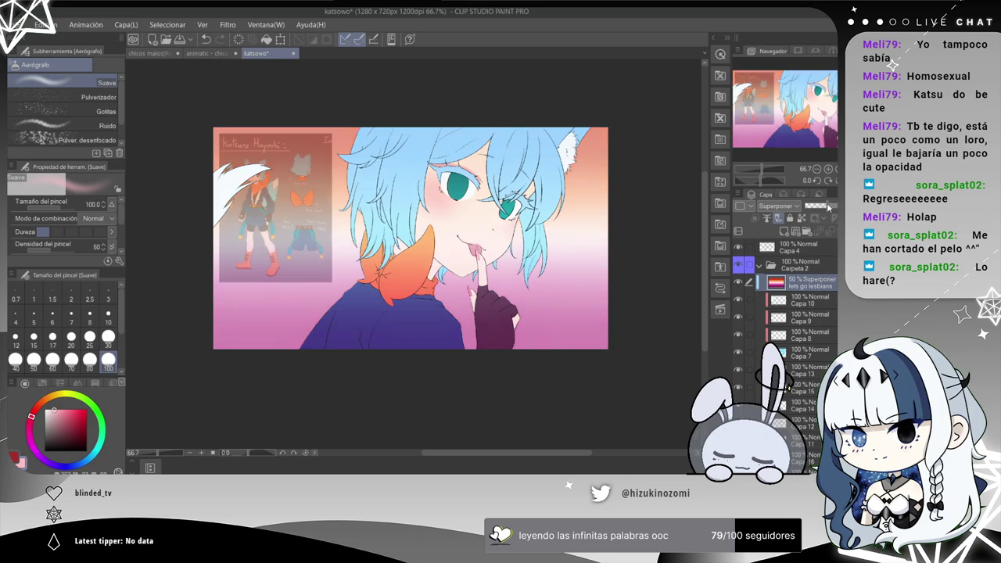
Turn off the gradient layer's draft setting and clip it to the layer below.
click(740, 283)
click(740, 282)
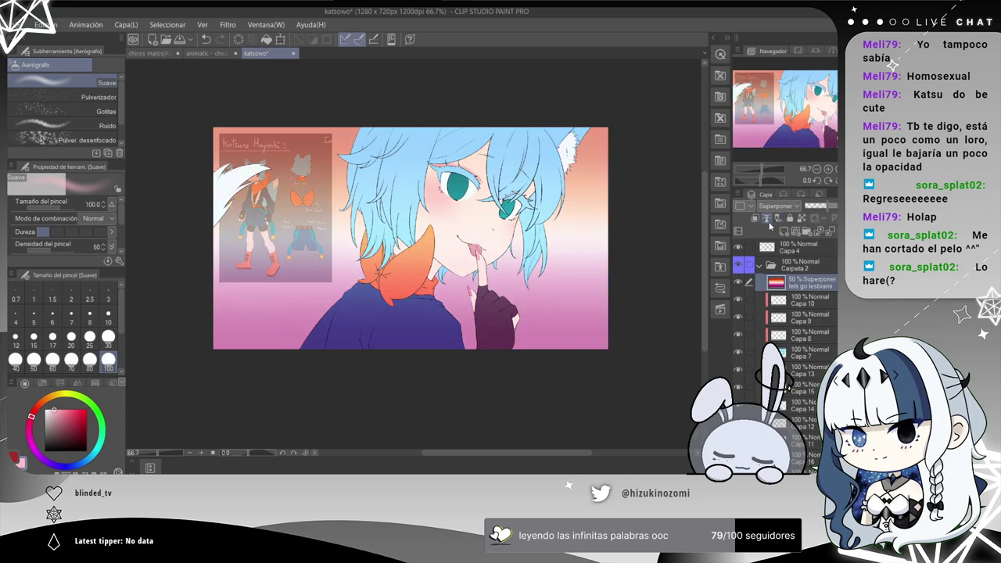
click(756, 219)
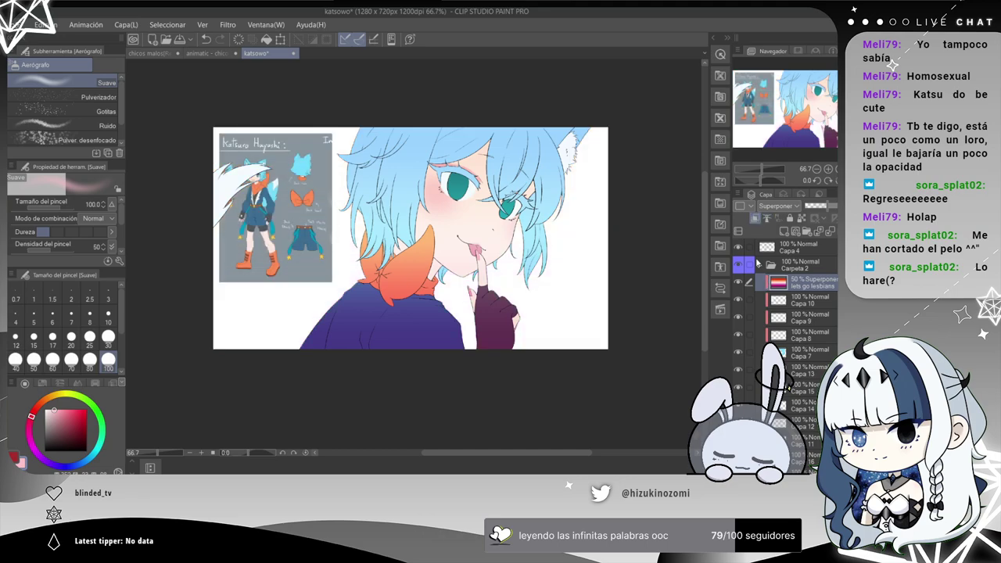
Toggle the clipped gradient layer's visibility several times to compare the character with and without the overlay.
click(740, 283)
click(740, 282)
click(740, 283)
click(740, 283)
click(739, 283)
click(739, 283)
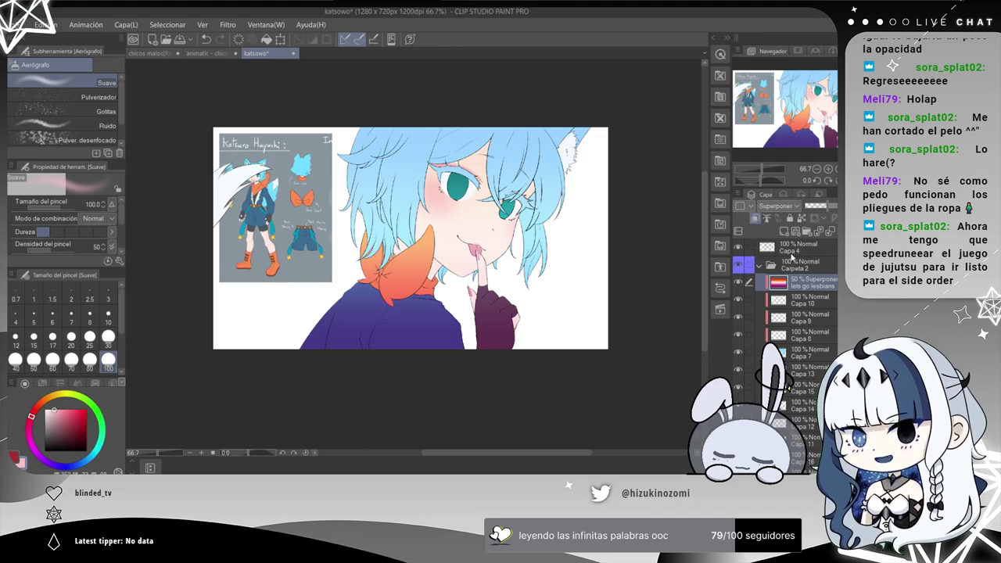
Identify layer Capa 16 by toggling its visibility, and lower its opacity slightly.
click(779, 303)
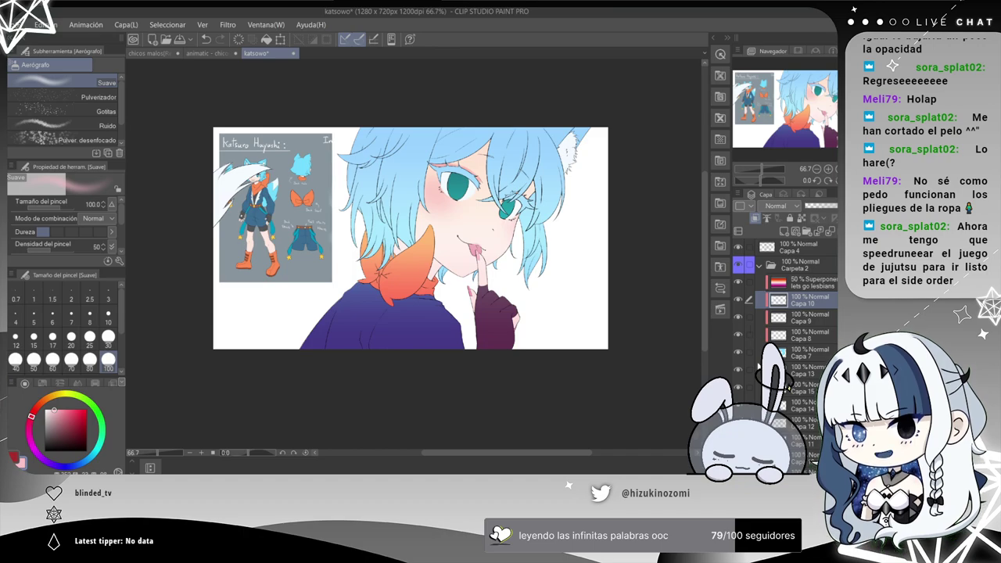
click(739, 458)
click(738, 459)
click(790, 458)
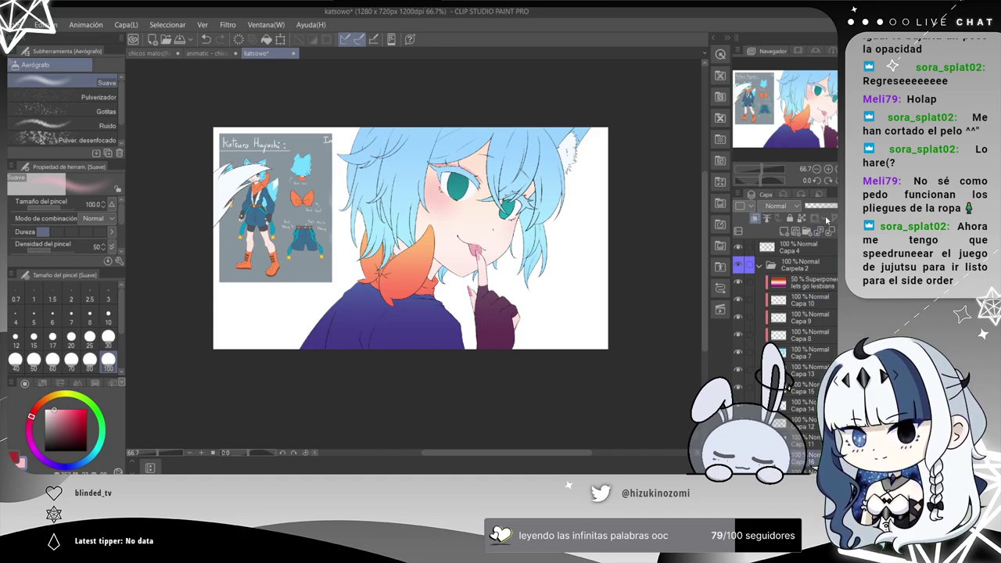
click(833, 206)
drag(835, 207, 845, 207)
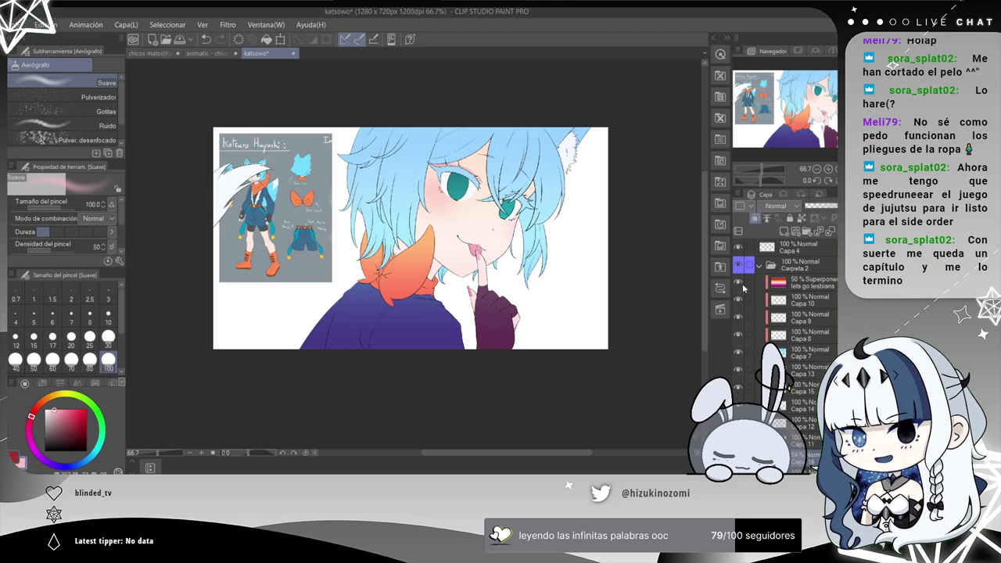
Toggle the striped gradient layer's visibility repeatedly to compare the artwork with and without it.
click(738, 283)
click(741, 281)
click(741, 282)
click(742, 281)
click(742, 282)
click(741, 281)
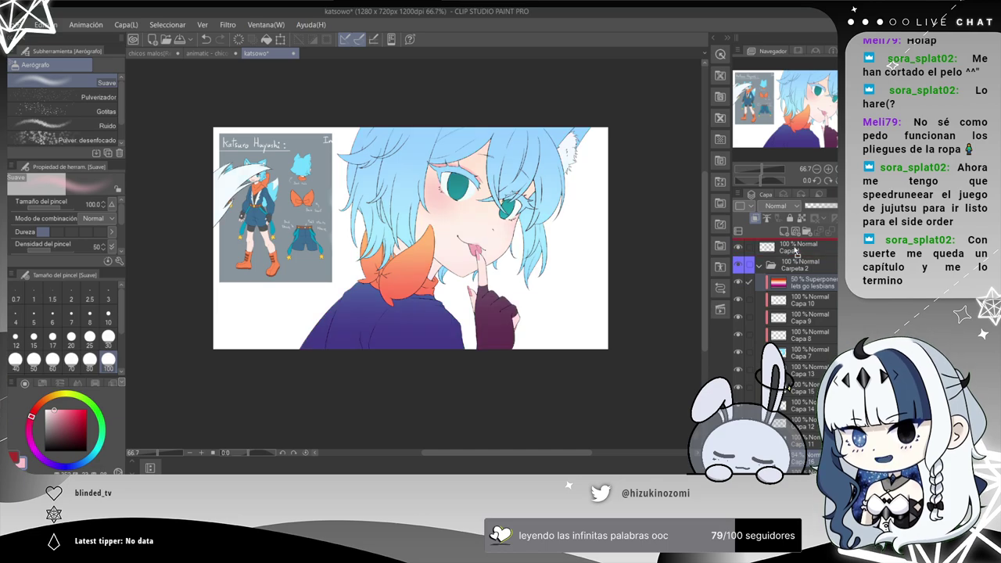
Try placing the gradient layer above Capa 4, outside folder Carpeta 2, with its clipping switched on and off.
click(756, 219)
drag(779, 282, 781, 250)
key(ctrl+z)
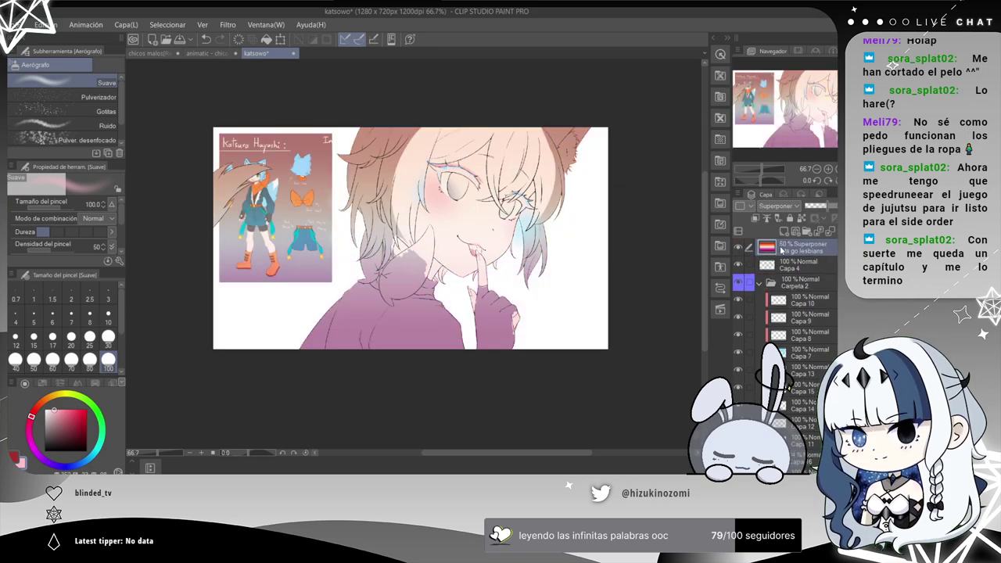
click(761, 219)
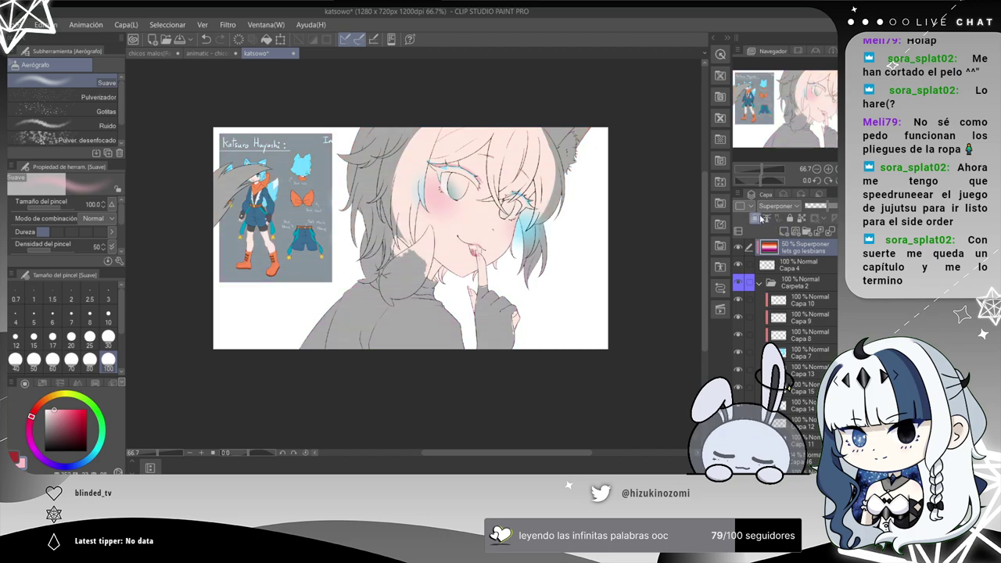
key(ctrl+z)
key(ctrl+z)
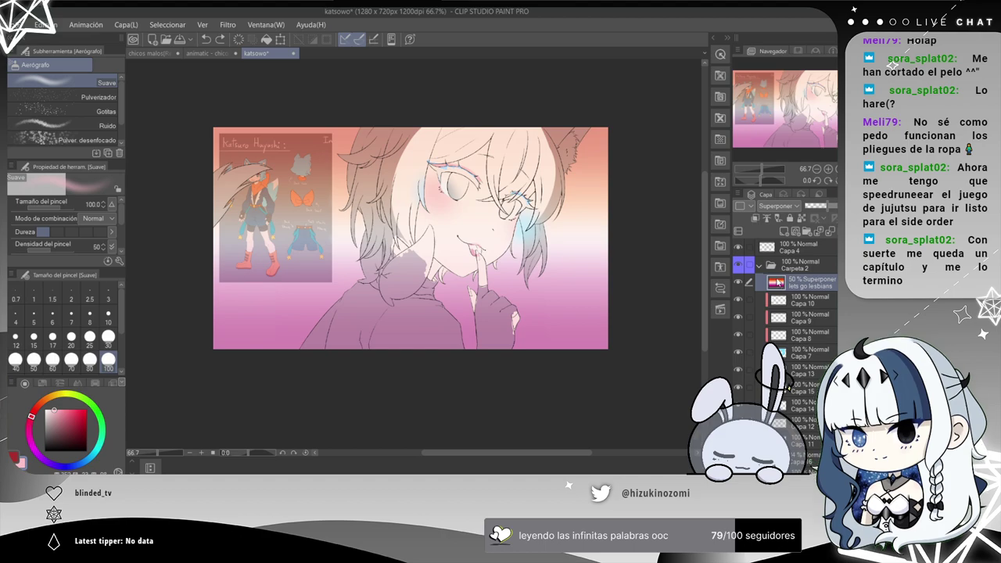
drag(779, 285, 787, 251)
key(ctrl+z)
key(ctrl+z)
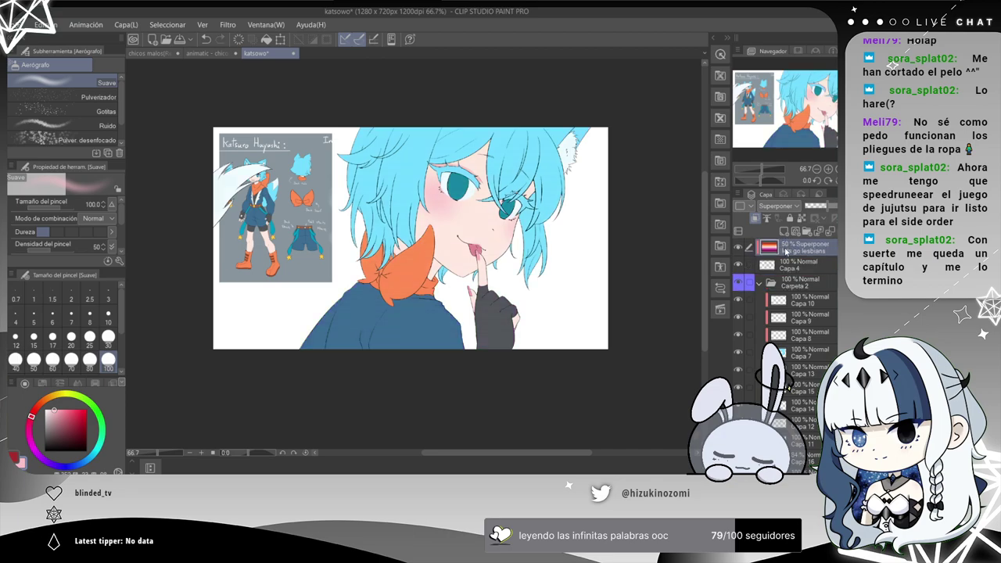
click(757, 219)
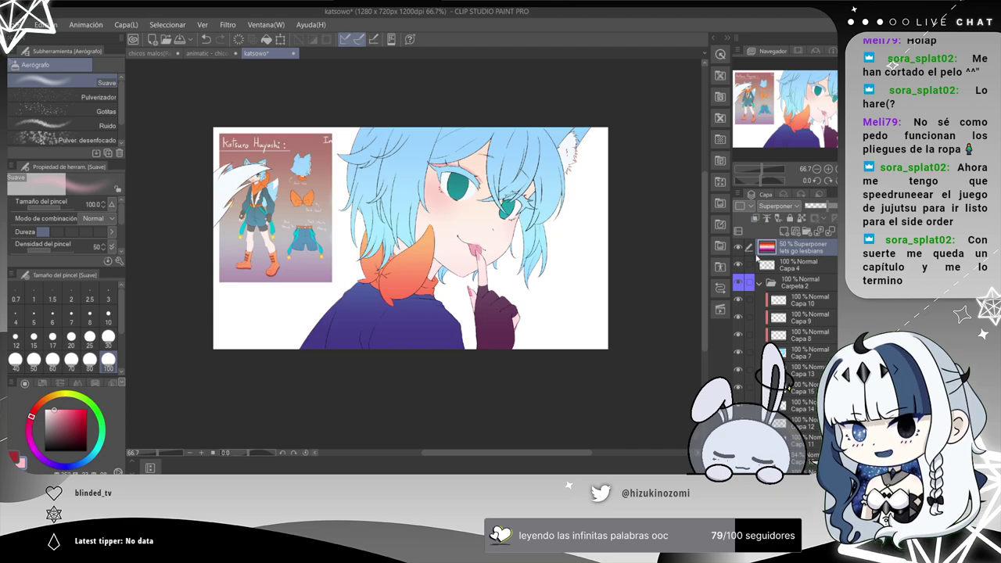
Examine the gradient overlay's effect closely around the fox ear's fur and across the whole artwork.
key(ctrl+plus)
key(ctrl+plus)
key(ctrl+minus)
key(ctrl+minus)
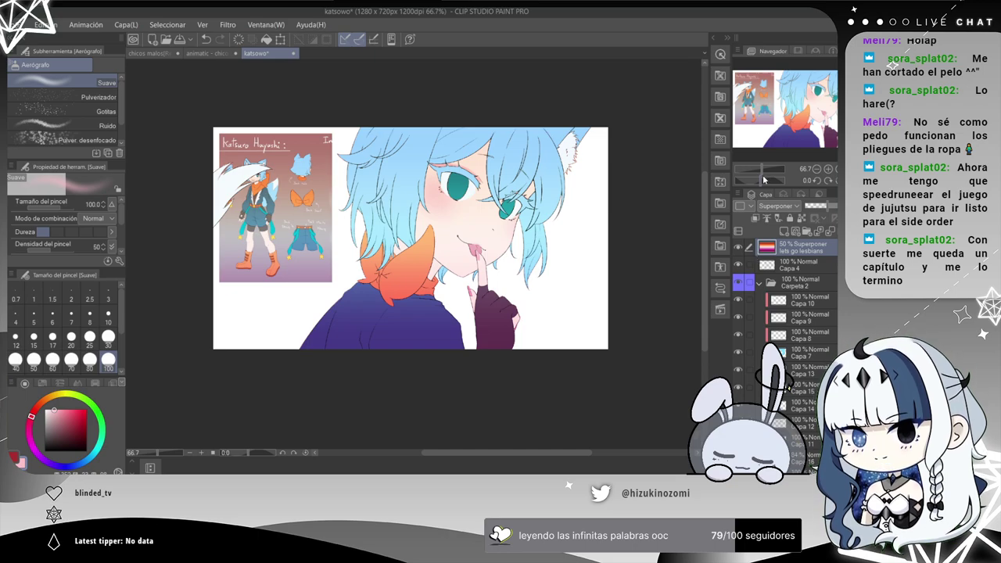
key(ctrl+plus)
key(ctrl+plus)
drag(804, 115, 840, 87)
scroll(539, 204, up, 4)
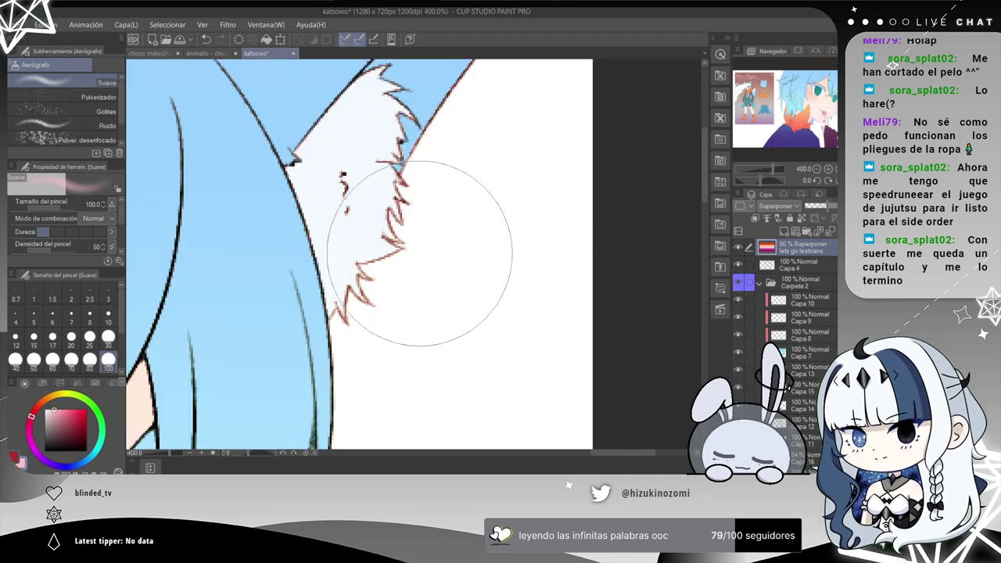
scroll(481, 219, down, 8)
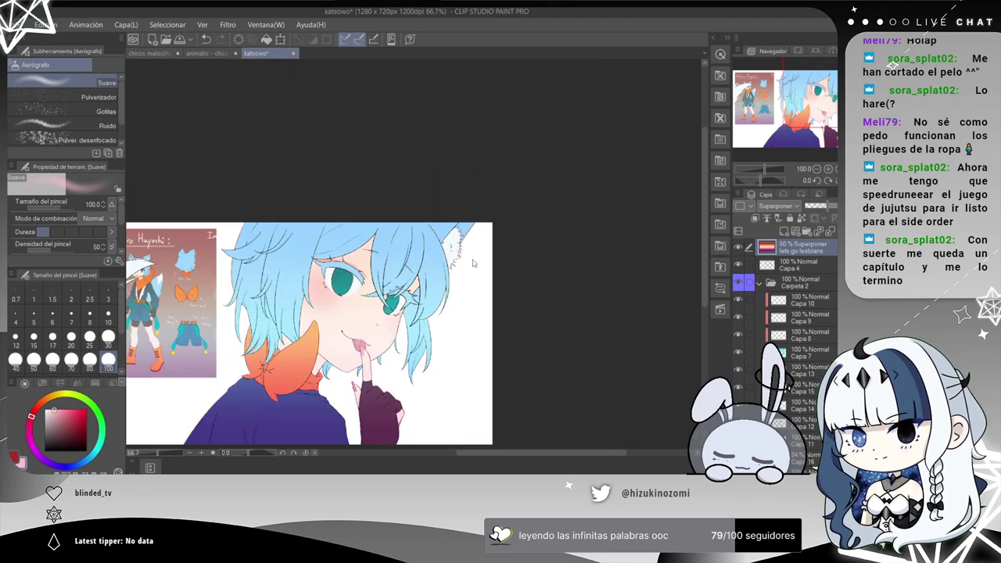
drag(473, 259, 544, 123)
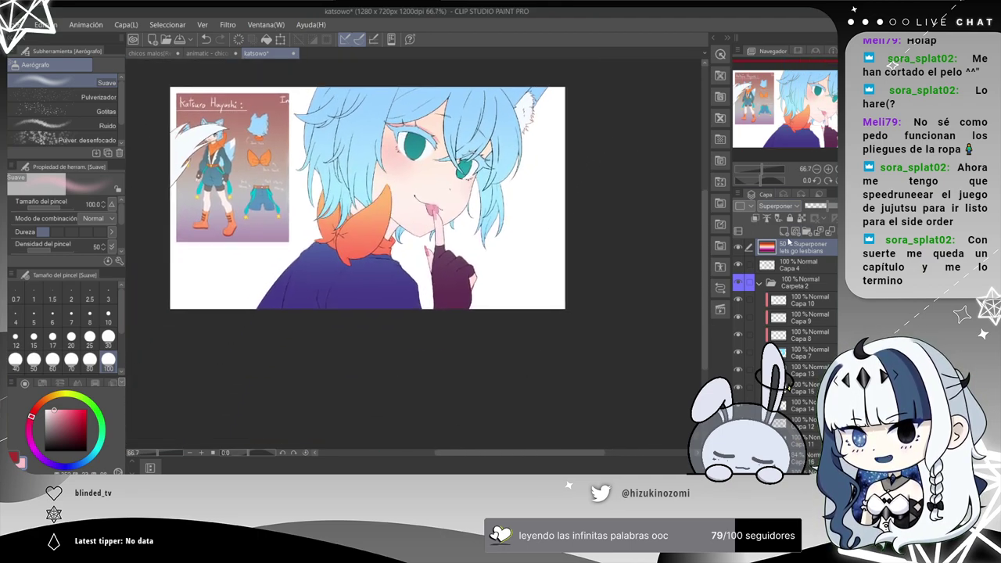
Undo moving the gradient layer out of folder Carpeta 2, redoing and undoing once more to compare both placements.
key(ctrl+alt+g)
key(ctrl+z)
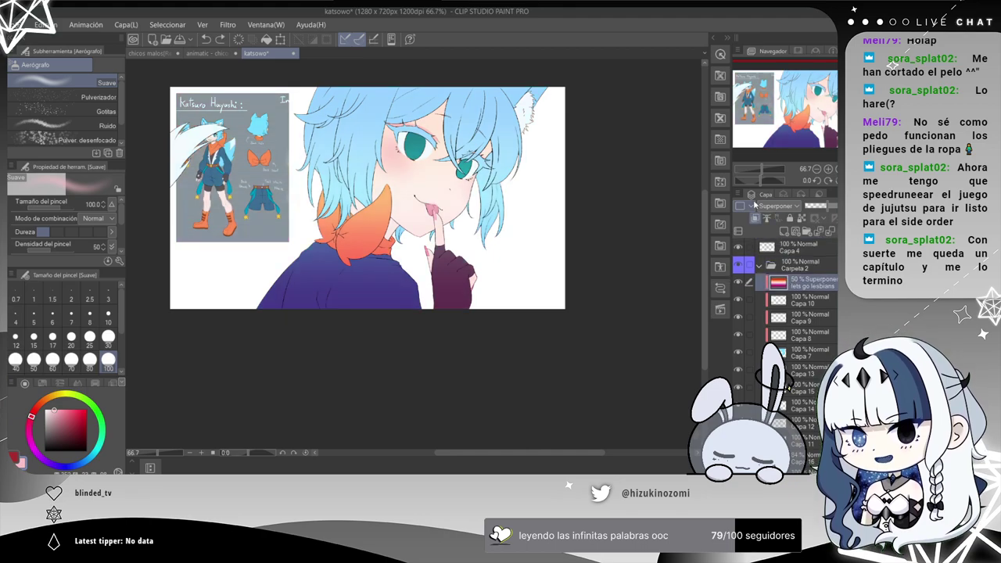
key(ctrl+minus)
key(ctrl+y)
key(ctrl+z)
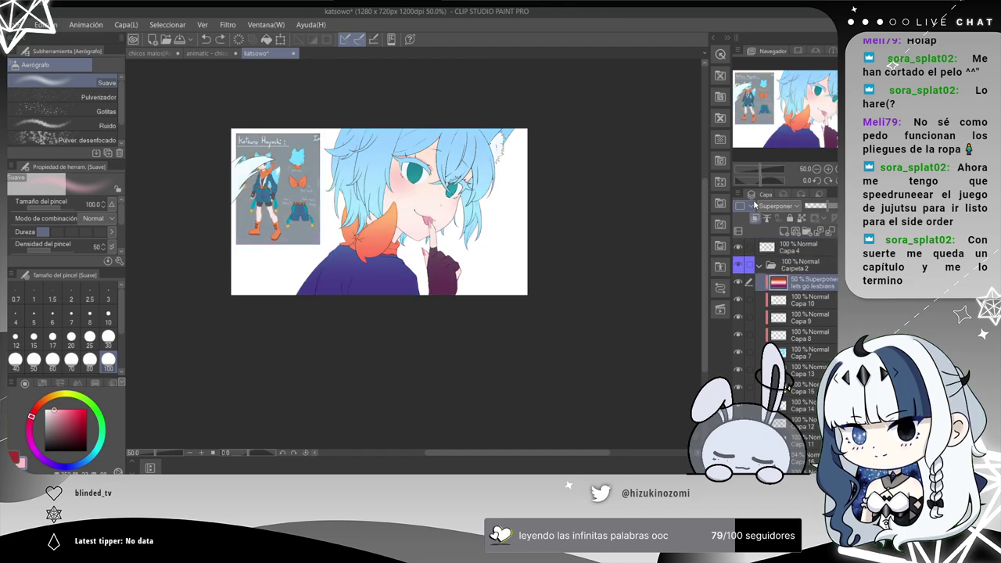
key(ctrl+plus)
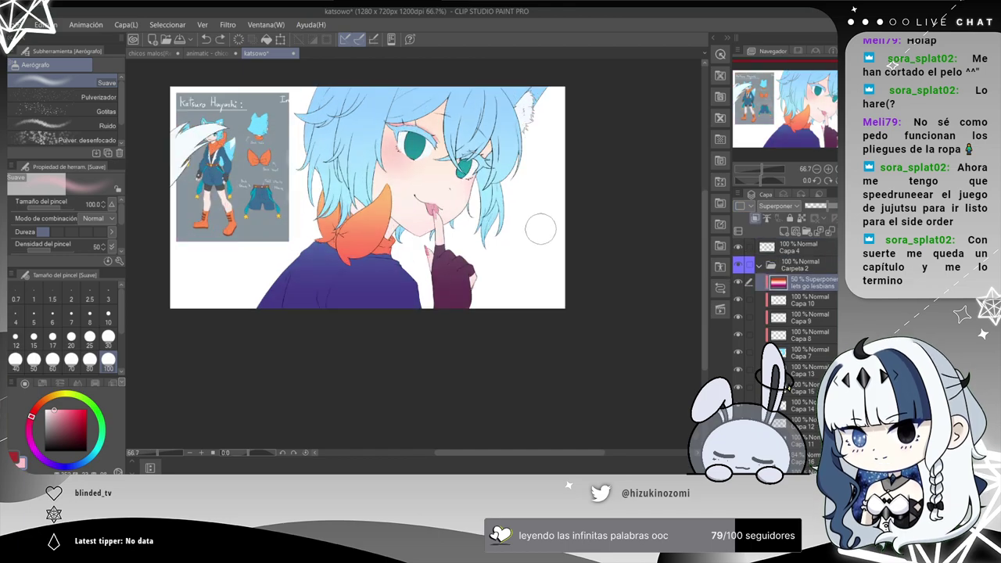
drag(517, 172, 555, 213)
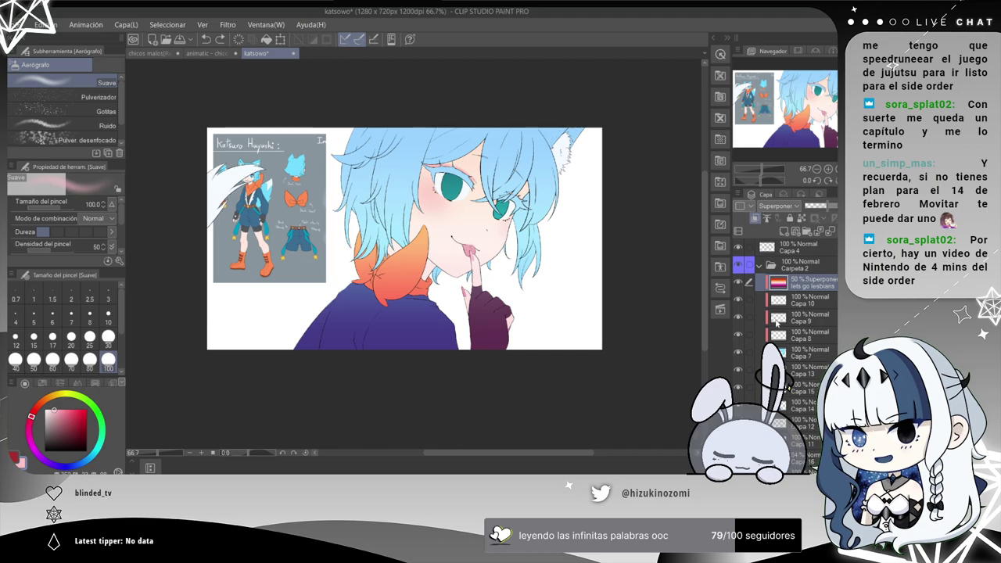
Try several opacities on the gradient layer, set it to 43 %, and hide the layer.
click(816, 206)
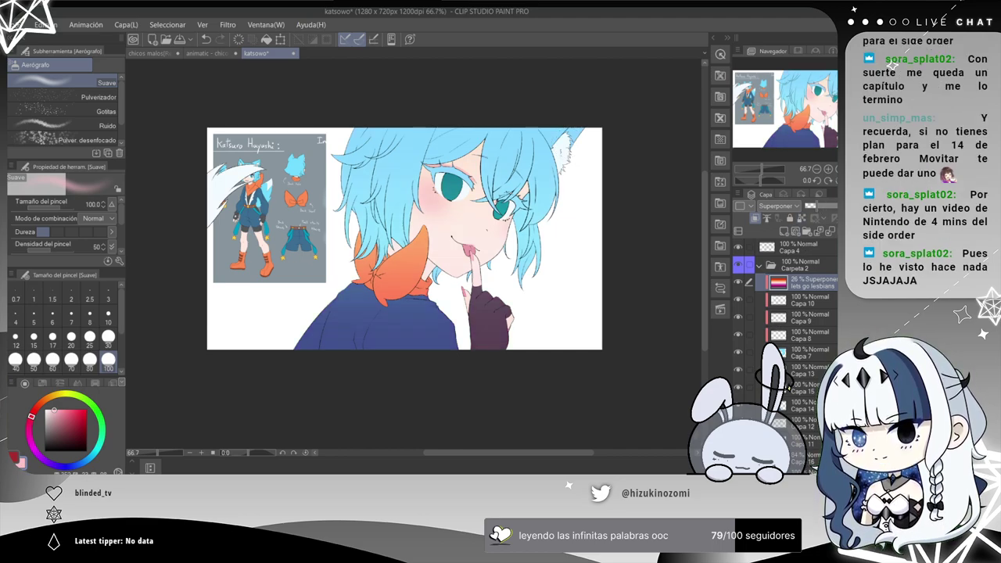
click(816, 207)
click(816, 208)
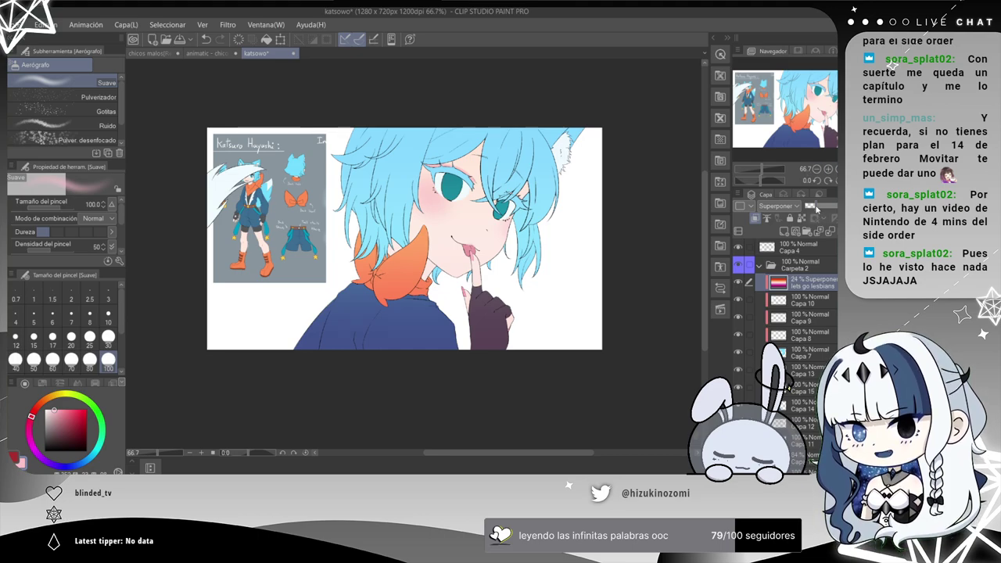
click(834, 207)
drag(835, 207, 830, 208)
click(828, 208)
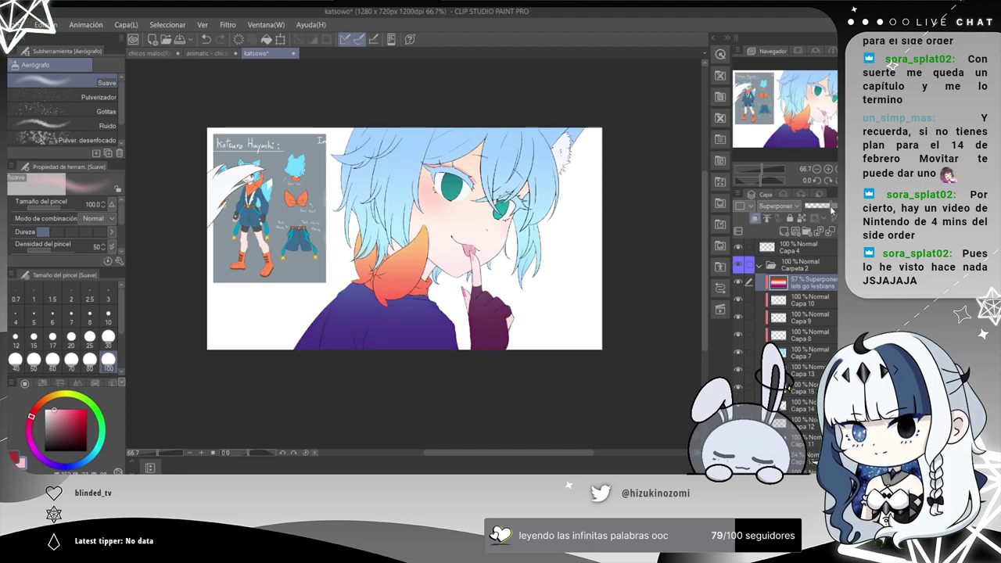
click(744, 284)
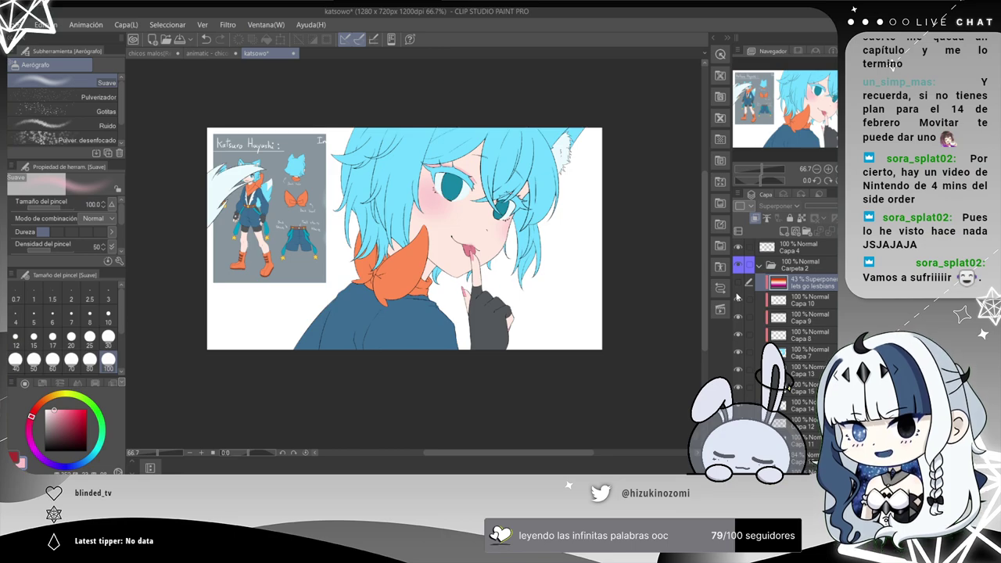
Identify layer Capa 6 by toggling its visibility, and group it in a new folder with a new empty layer above it.
scroll(789, 384, down, 5)
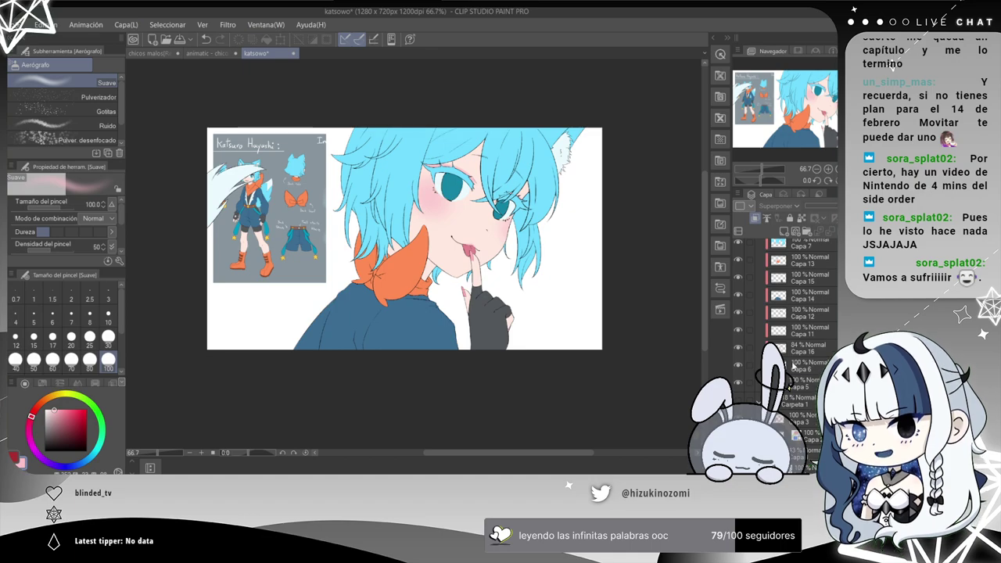
click(796, 365)
click(738, 366)
click(739, 367)
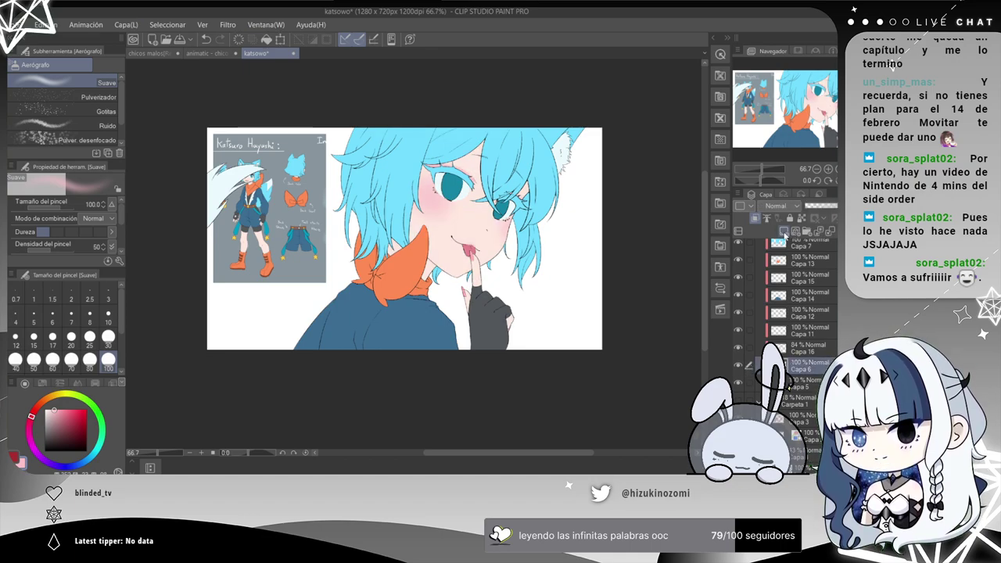
click(807, 232)
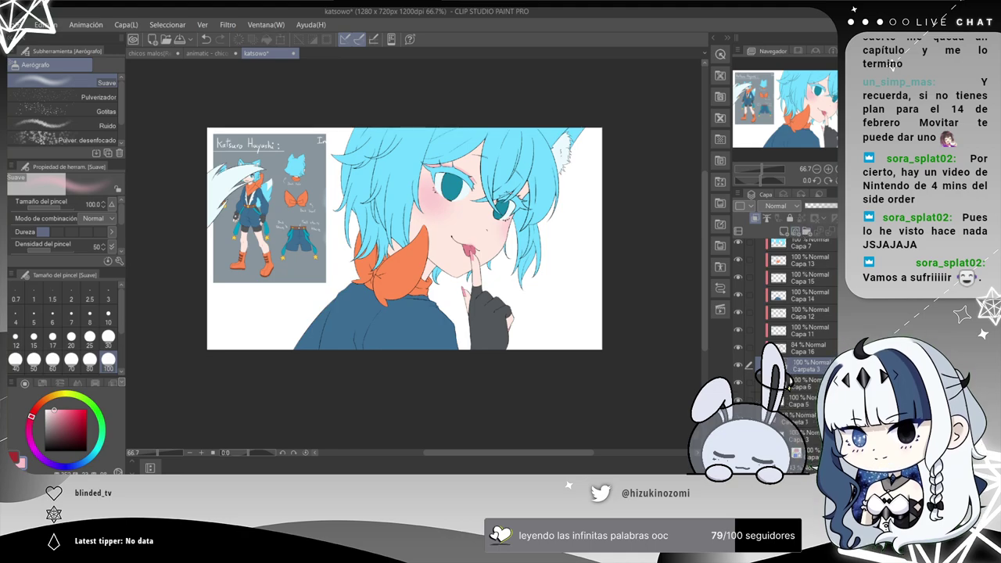
click(803, 381)
drag(786, 366, 787, 368)
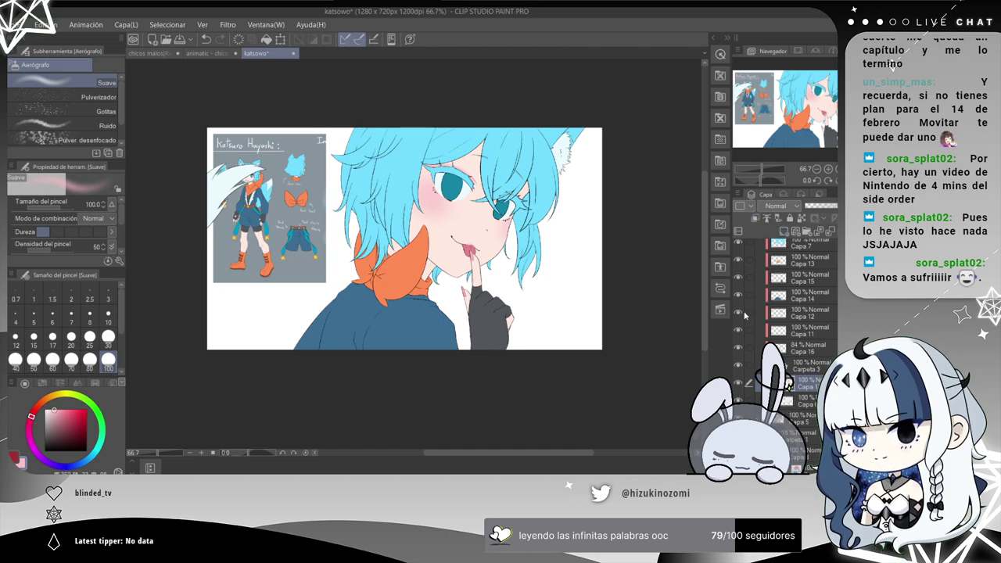
Sample the character's skin tone from the neck as the drawing colour.
scroll(575, 340, up, 4)
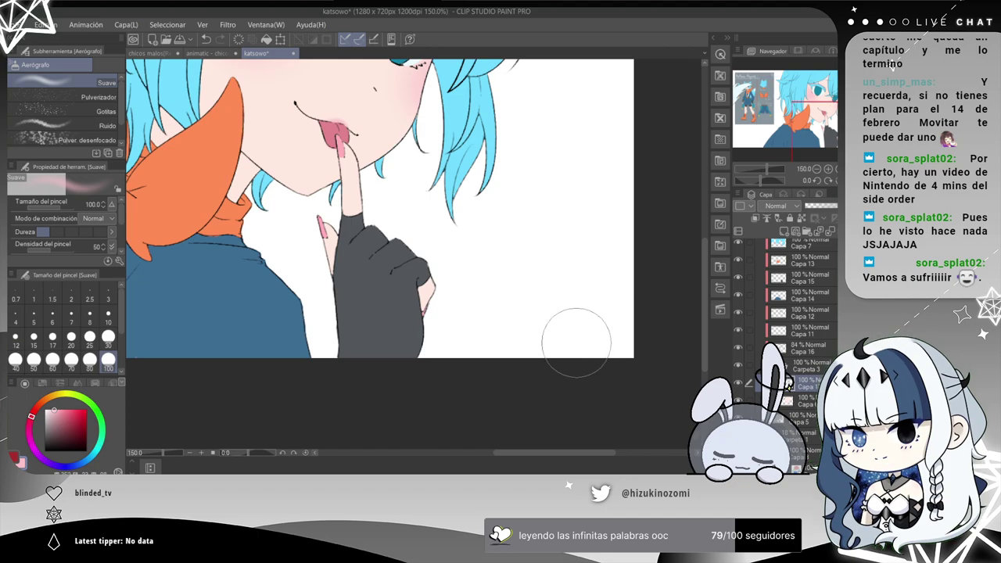
drag(447, 264, 537, 412)
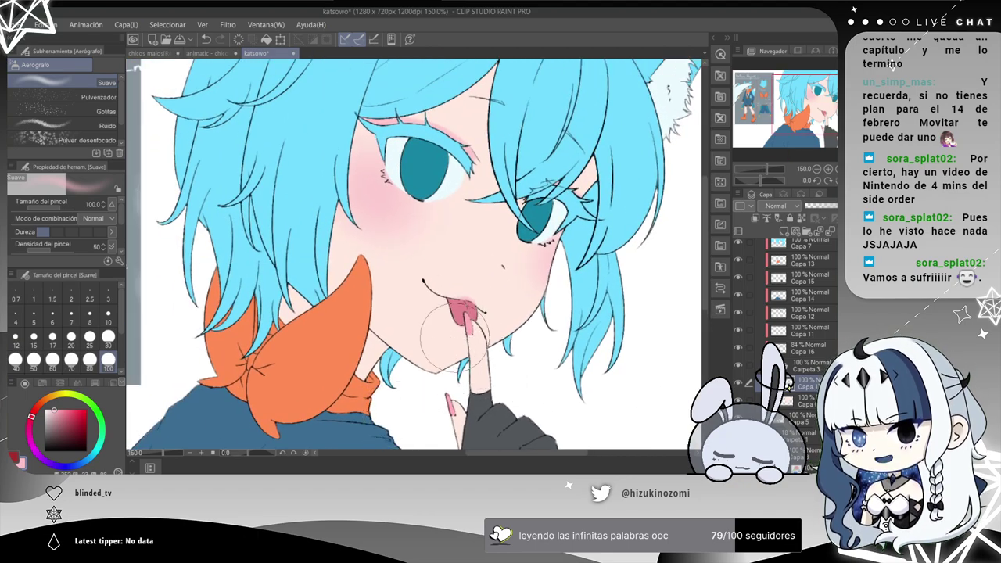
alt+click(372, 356)
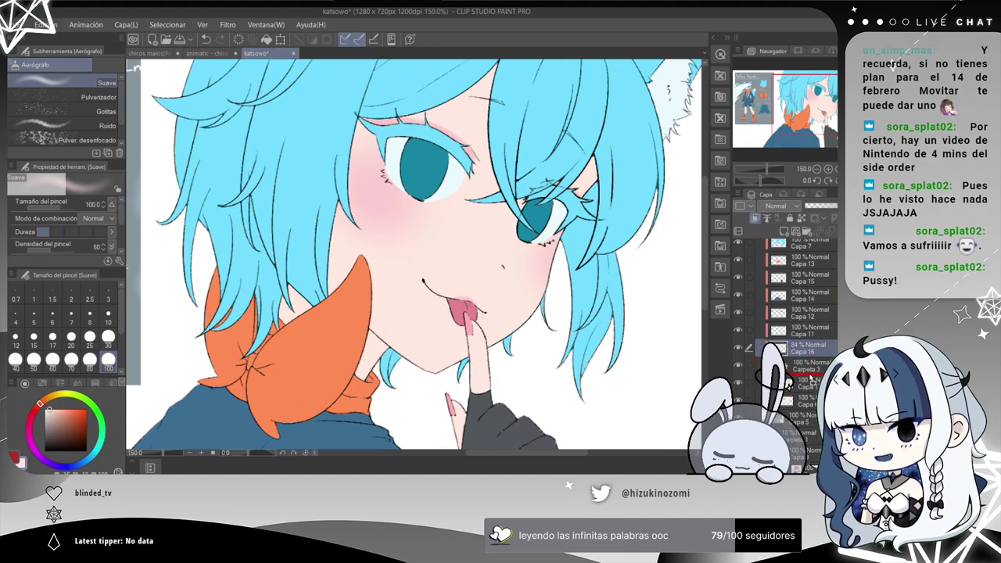
Move blush layer Capa 16 into folder Carpeta 3, and clip the empty layer beneath it to Capa 6.
drag(806, 348, 817, 378)
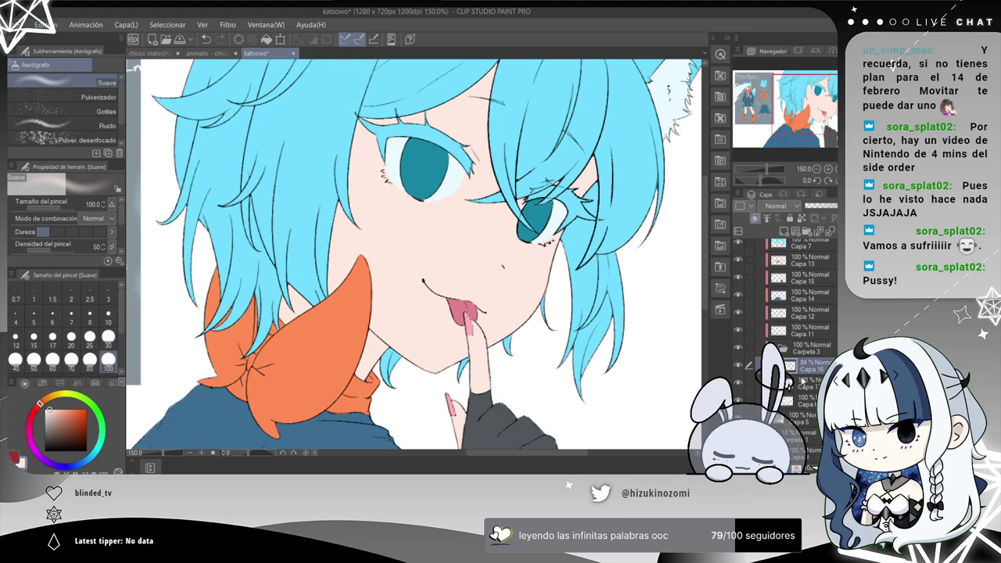
key(ctrl+z)
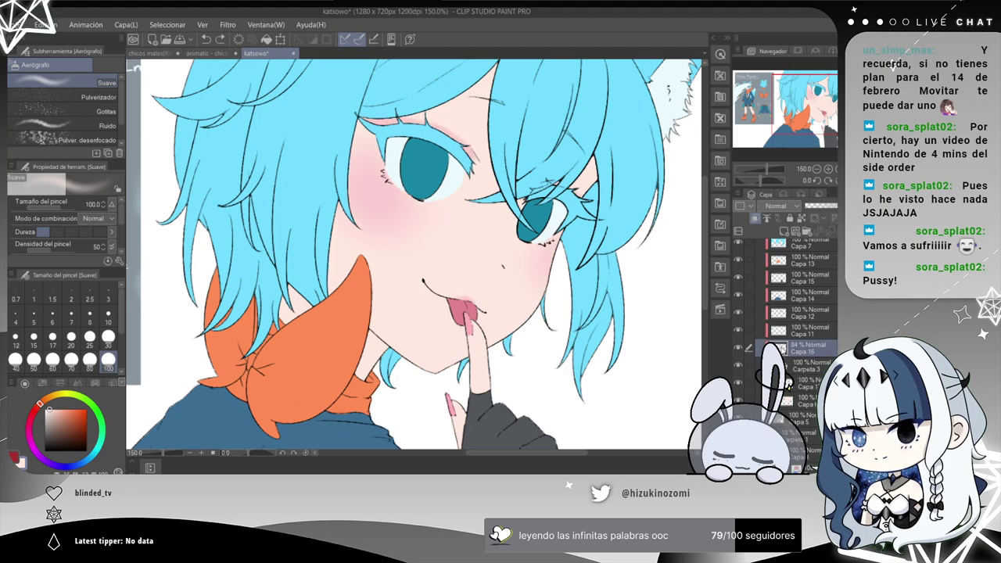
click(738, 349)
click(739, 349)
mouse_move(798, 386)
mouse_down()
mouse_move(789, 385)
mouse_move(798, 377)
mouse_move(799, 391)
mouse_up()
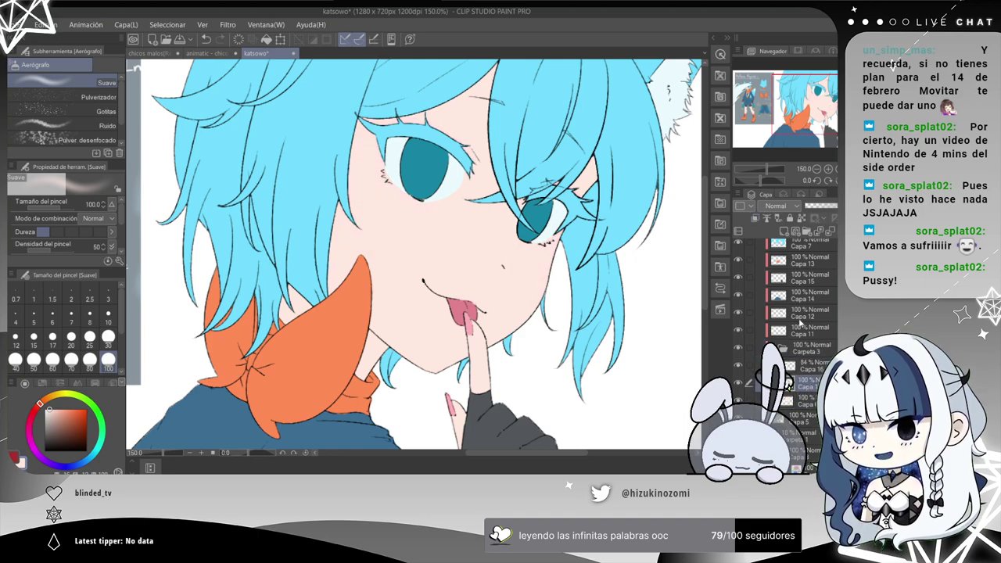
click(755, 219)
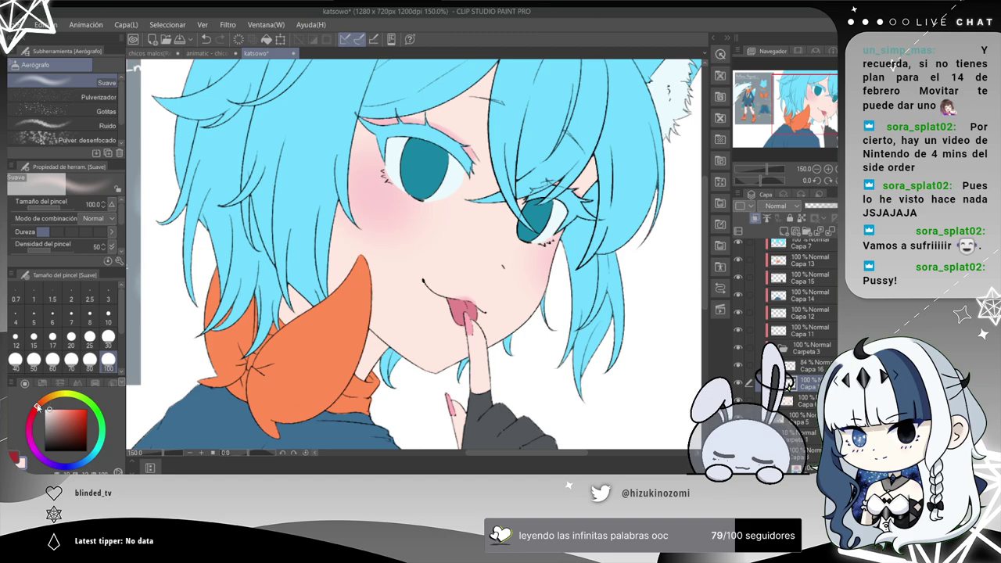
Choose a light salmon red as the drawing colour for the skin shading.
drag(37, 407, 39, 405)
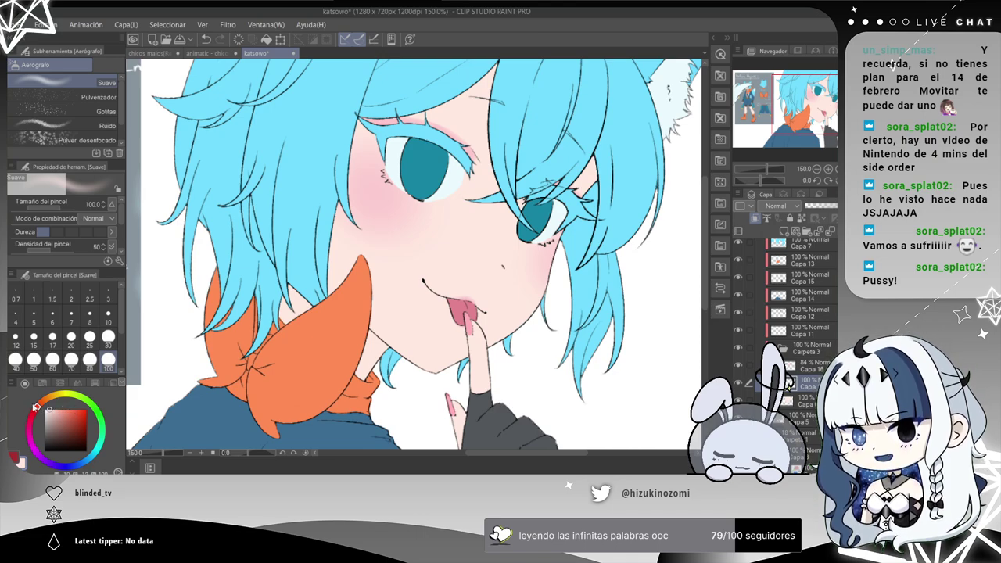
click(50, 416)
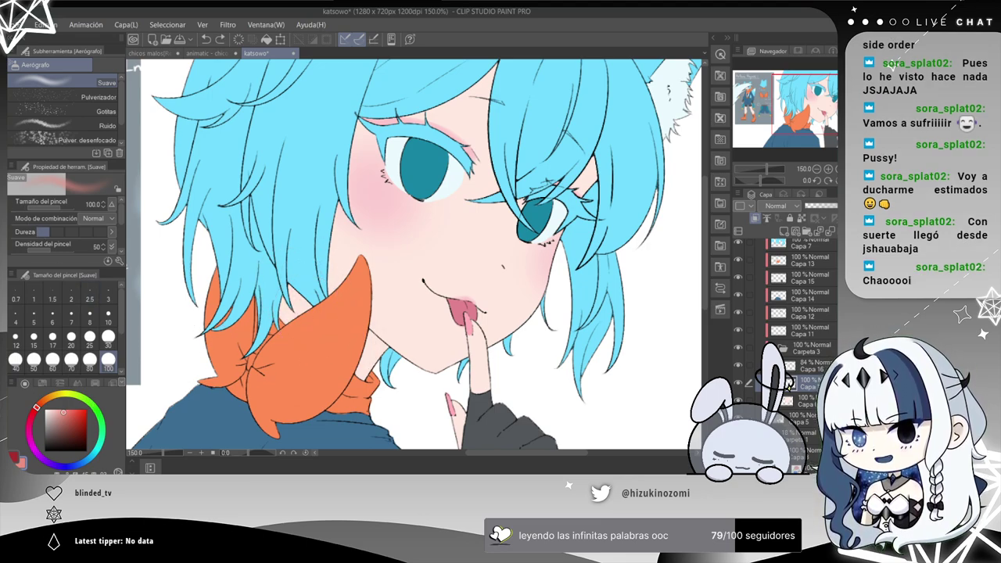
Try the Fluffy and Flat Rectangle Dense to Light Texture Watercolor pencils at size 40 on the cheek, undoing the test strokes.
key(b)
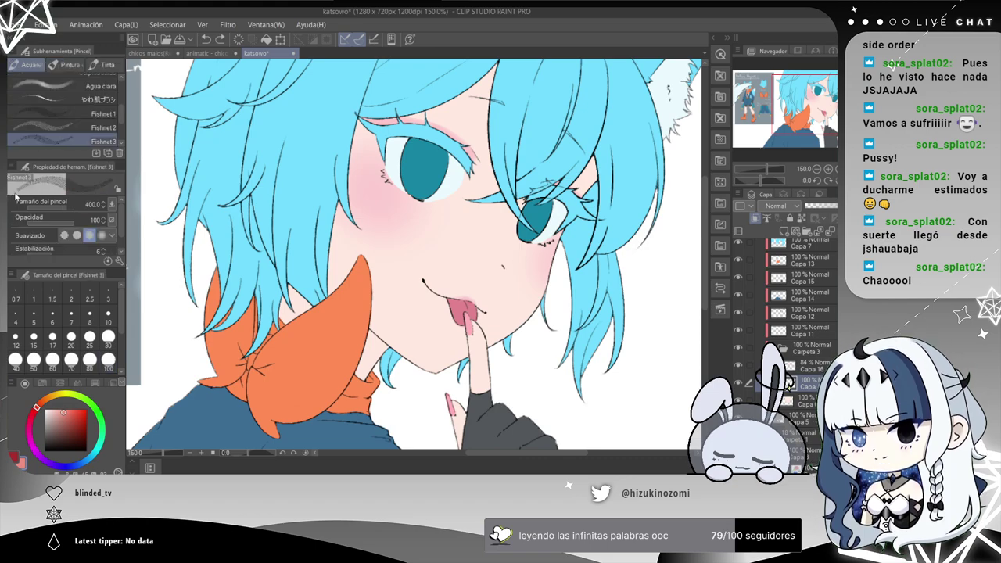
scroll(116, 110, up, 5)
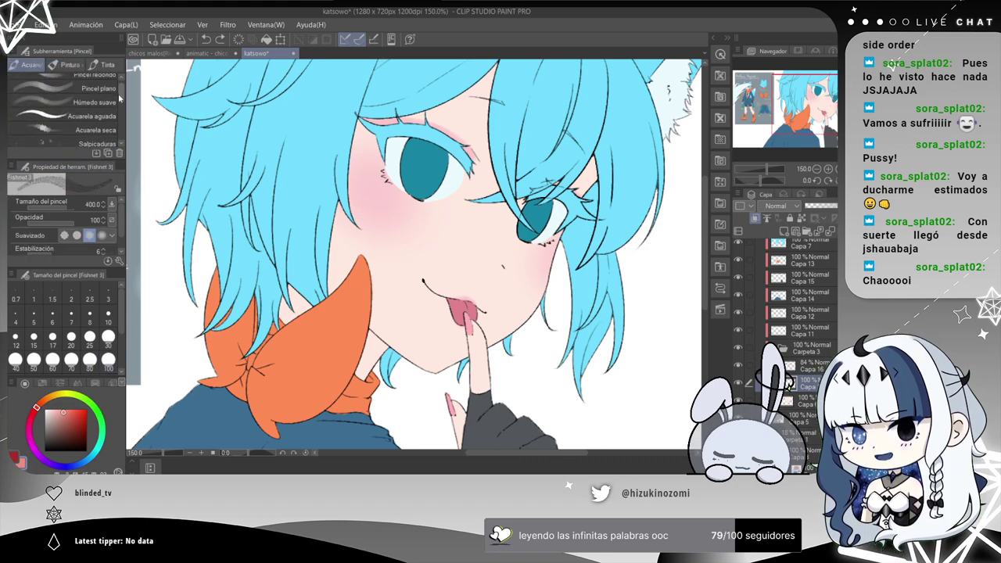
scroll(118, 95, down, 3)
click(3, 206)
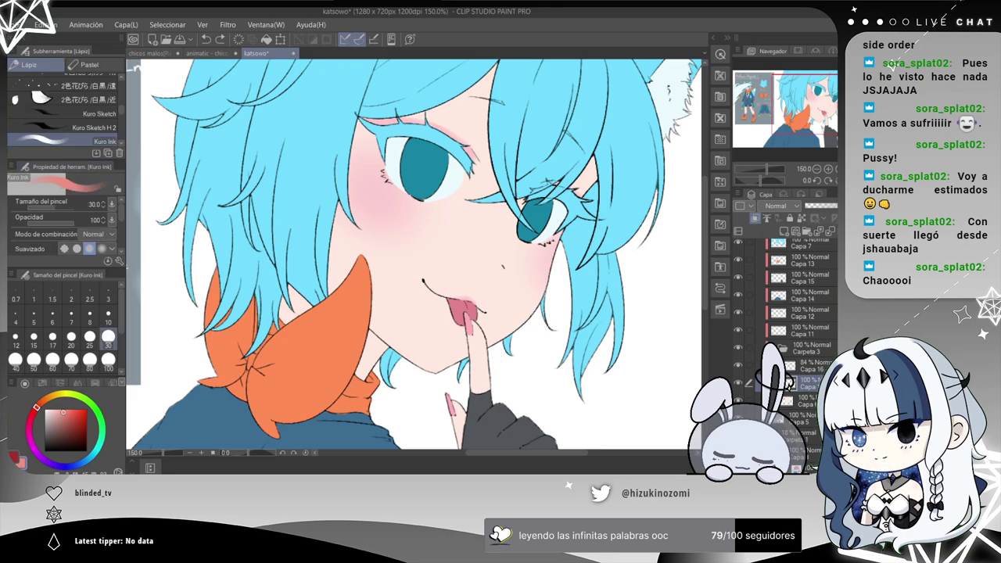
scroll(117, 109, down, 10)
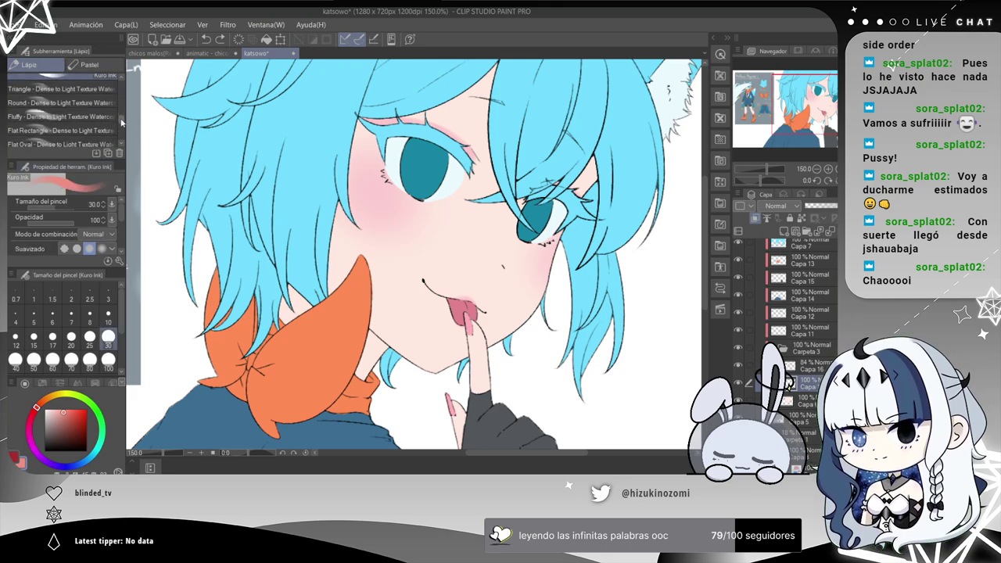
click(100, 116)
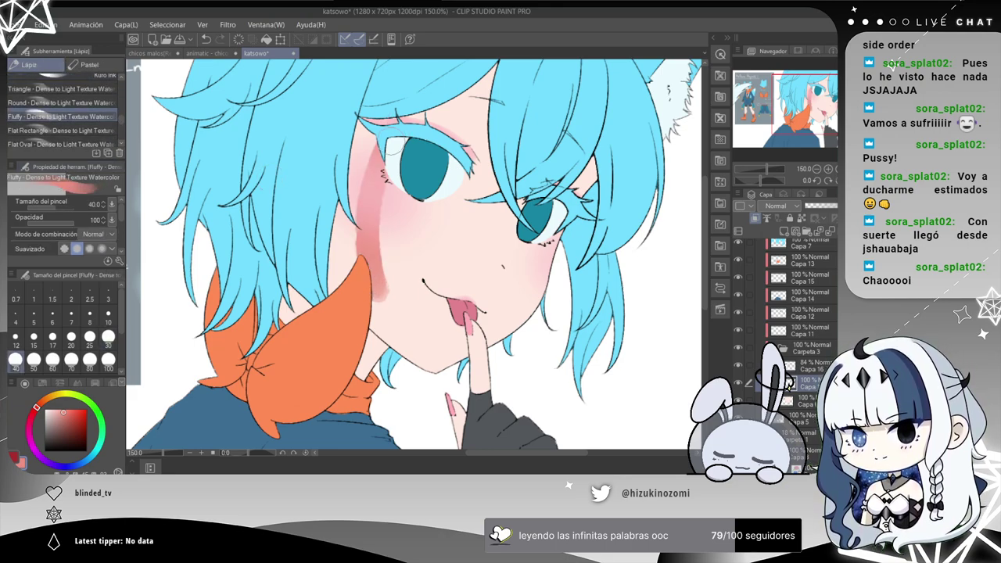
click(61, 131)
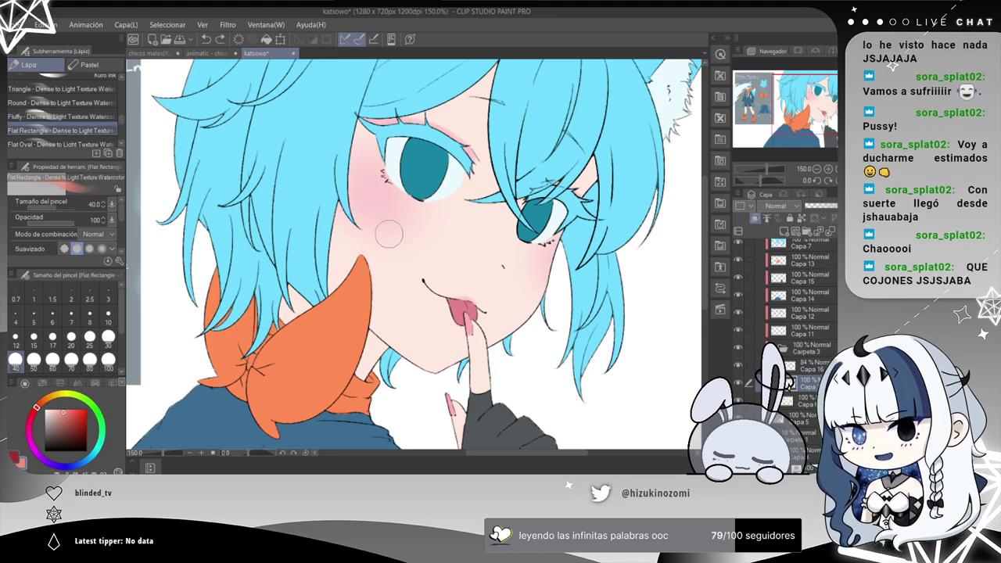
drag(391, 178, 395, 259)
key(ctrl+z)
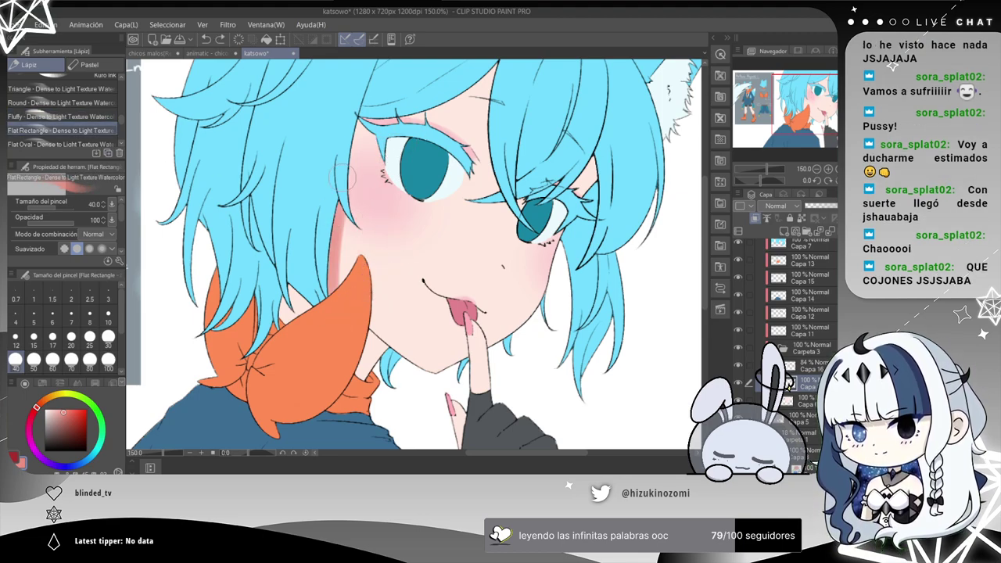
Try the Round Dense to Light Texture Watercolor pencil at size 40 on the cheek beside the hair, undoing the strokes.
click(61, 102)
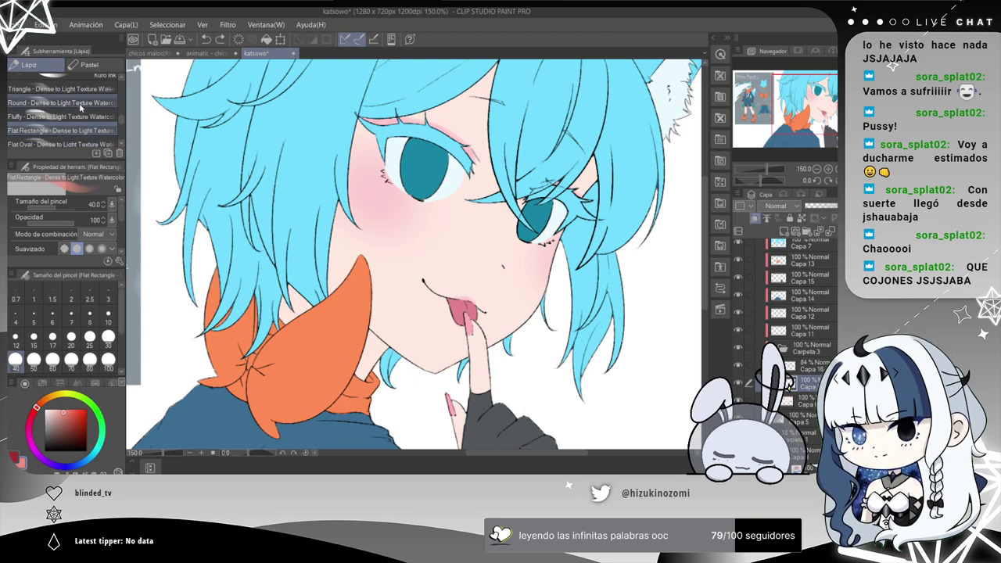
drag(341, 205, 341, 294)
key(ctrl+z)
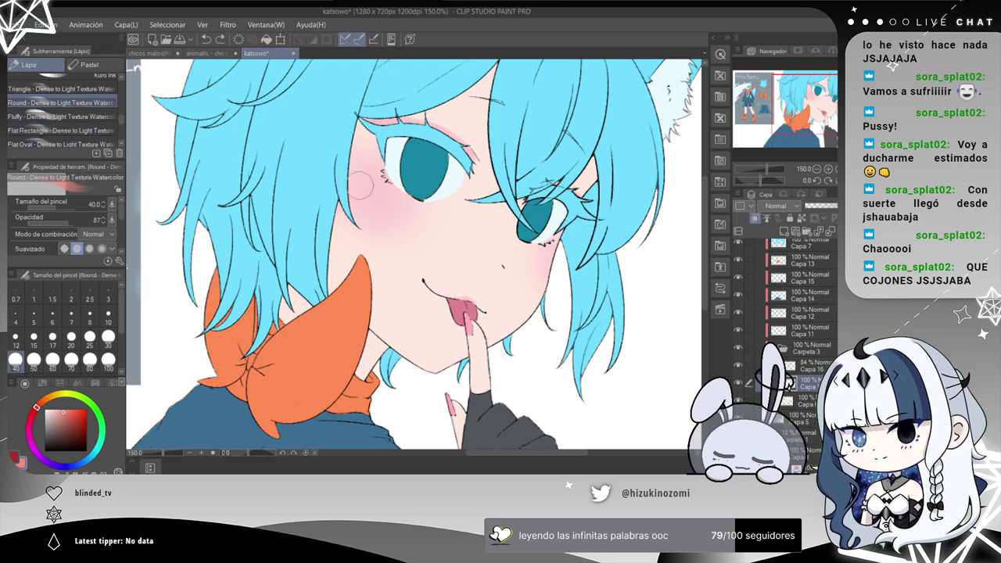
drag(344, 214, 366, 251)
key(ctrl+z)
Try shading the face edge beneath the hair with the Round watercolour pencil at size 10, undoing the strokes.
click(108, 316)
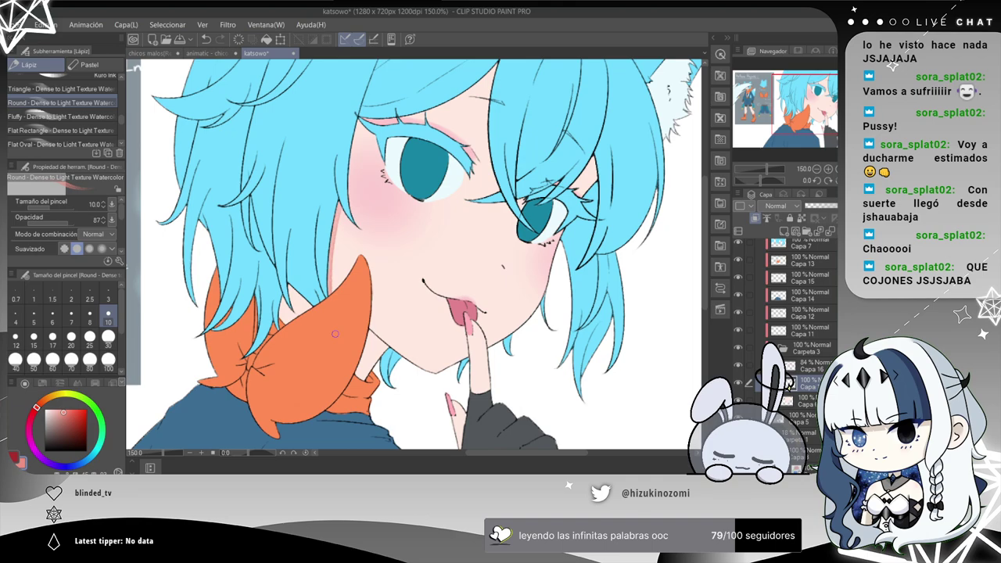
scroll(335, 333, up, 1)
scroll(335, 334, up, 2)
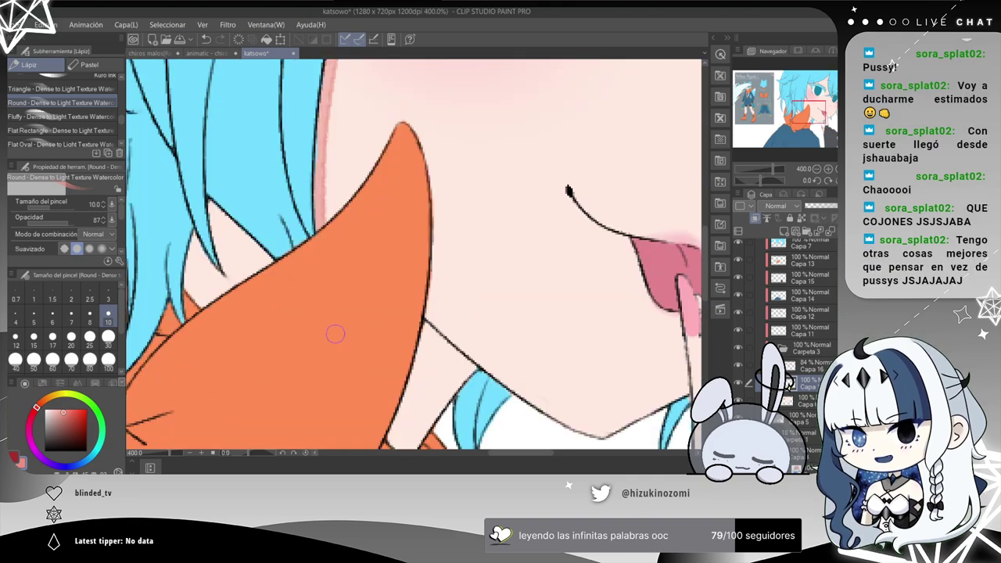
drag(363, 204, 318, 432)
drag(305, 232, 348, 324)
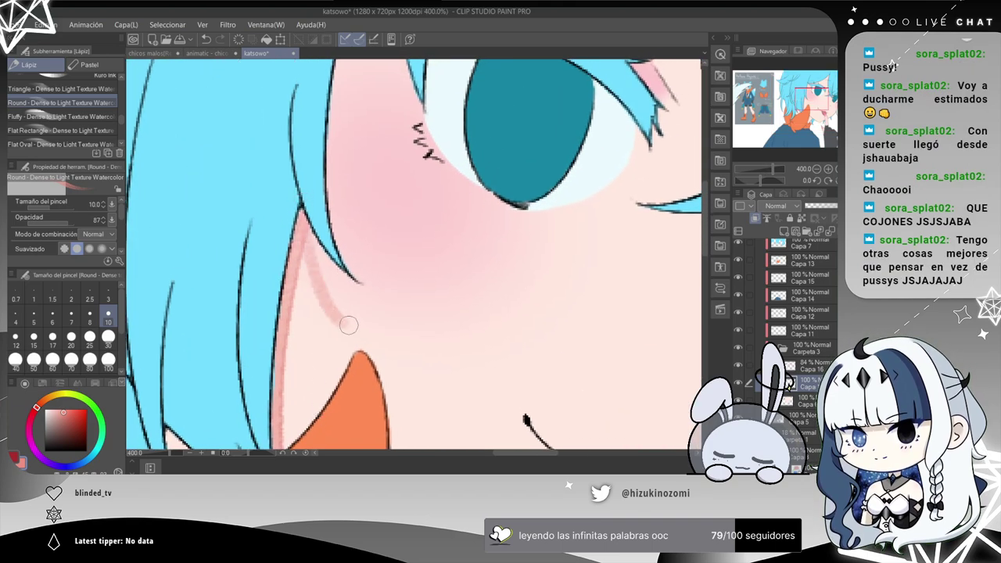
key(ctrl+z)
mouse_move(304, 231)
mouse_down()
mouse_move(330, 288)
mouse_move(354, 302)
mouse_move(338, 291)
mouse_up()
key(ctrl+z)
key(ctrl+z)
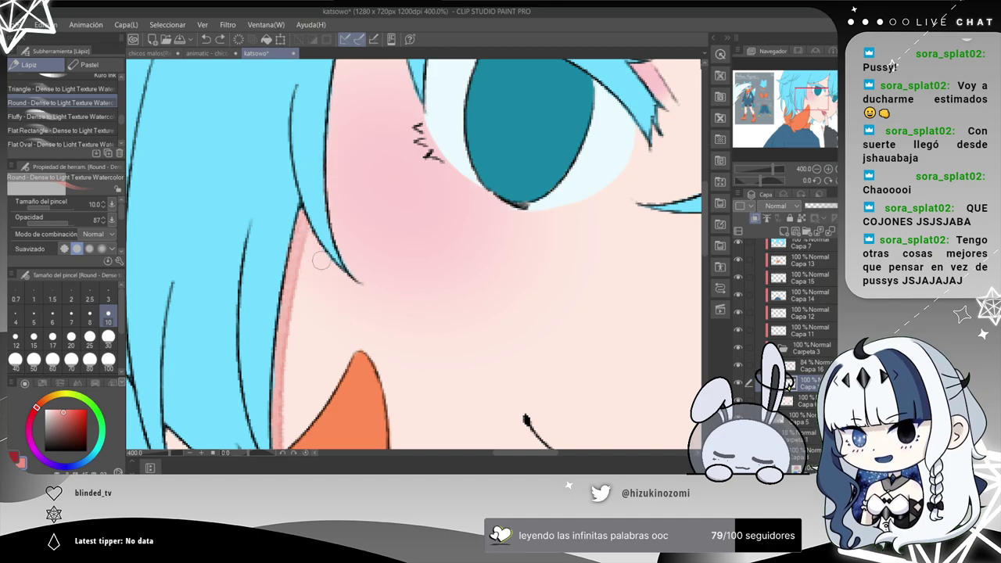
scroll(280, 225, down, 2)
scroll(288, 233, up, 2)
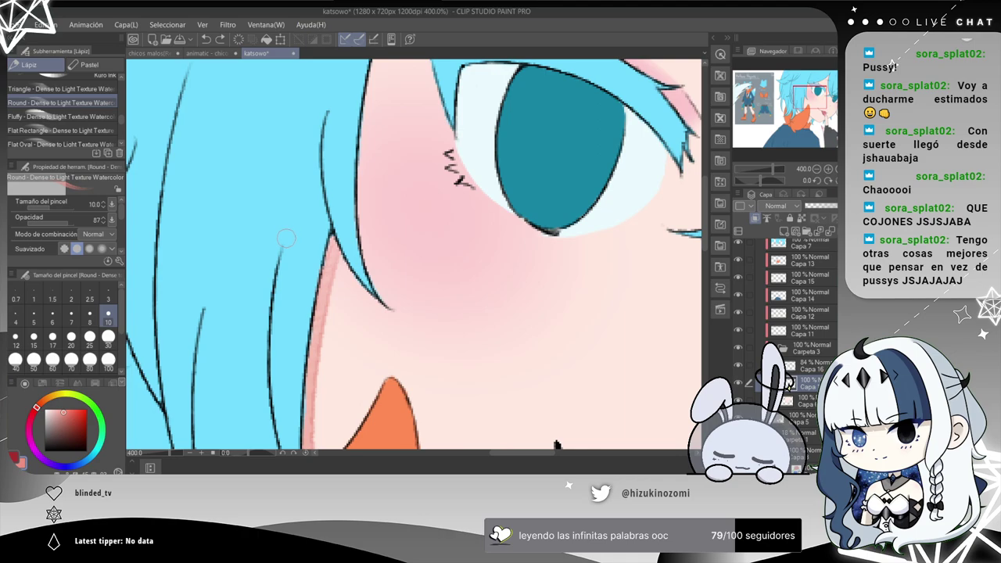
scroll(282, 231, down, 2)
Test the Fluffy and Flat Rectangle watercolour pencils along the face edge above the scarf, undoing each stroke.
click(60, 117)
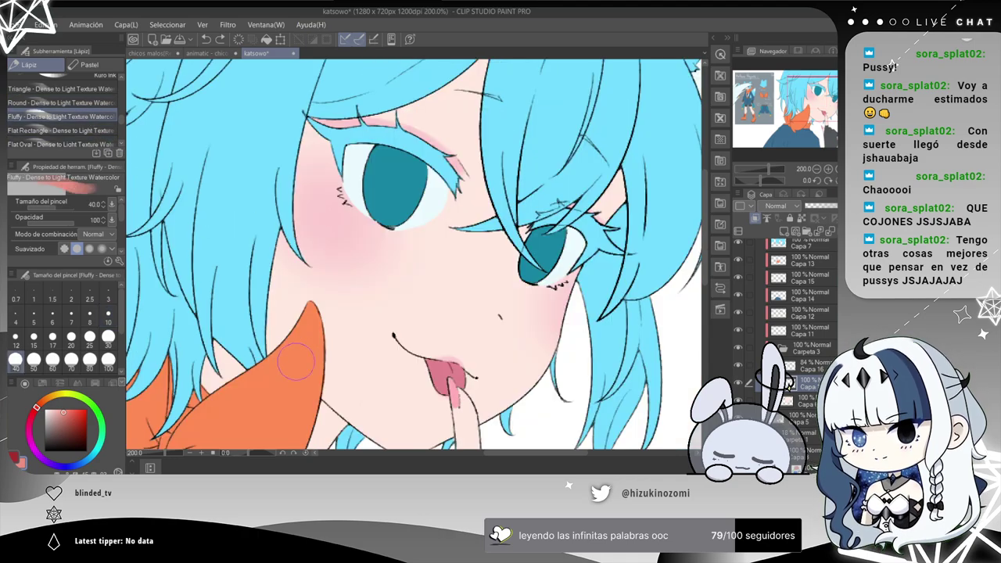
drag(277, 351, 300, 144)
key(ctrl+z)
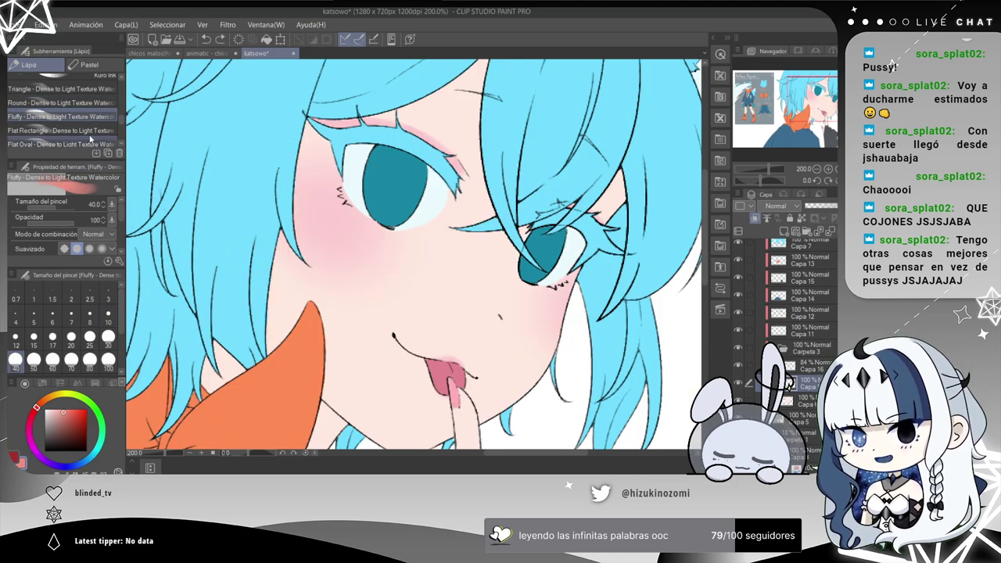
click(60, 131)
drag(278, 350, 289, 233)
key(ctrl+z)
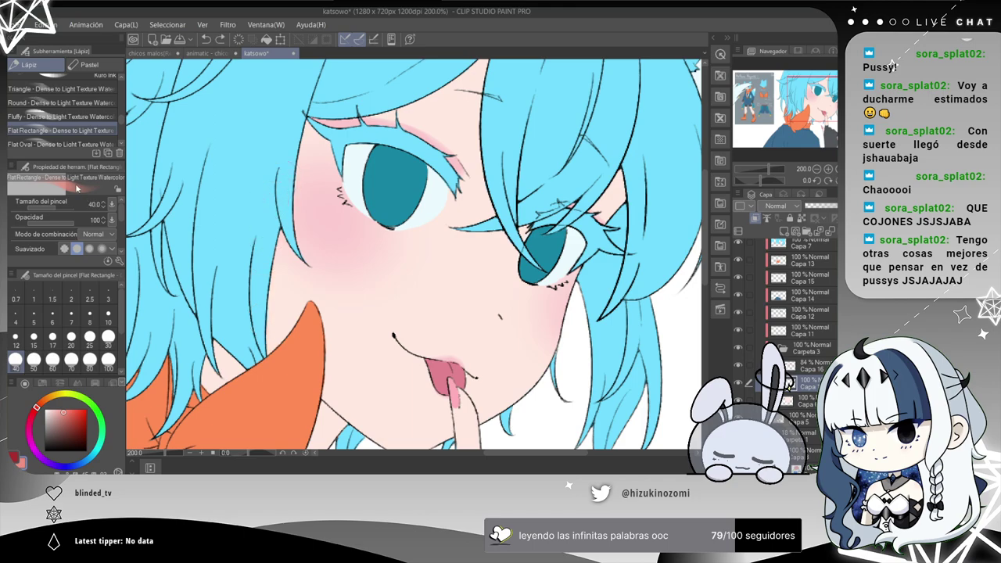
Test the Flat Oval watercolour pencil at size 40 with a stroke across the cheek, and undo it.
click(60, 144)
mouse_move(278, 350)
mouse_down()
mouse_move(289, 178)
mouse_move(348, 292)
mouse_up()
key(ctrl+z)
key(ctrl+z)
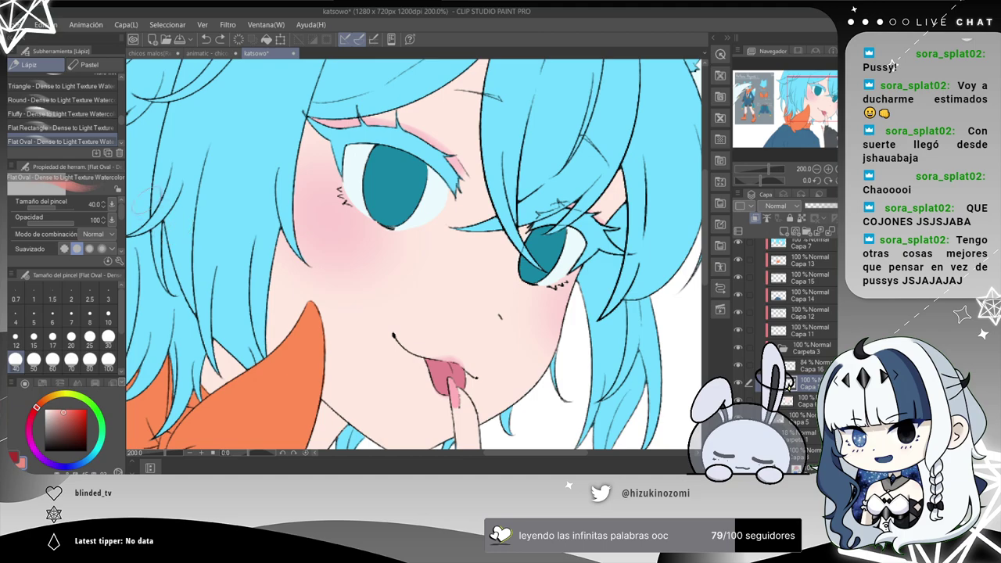
Test the Extra Textured and Flat Dense to Light Texture Watercolor pencils on the blushed cheek, undoing the strokes.
scroll(123, 121, down, 3)
click(60, 101)
drag(330, 190, 341, 309)
key(ctrl+z)
mouse_move(307, 184)
mouse_down()
mouse_move(290, 344)
mouse_move(309, 121)
mouse_move(302, 272)
mouse_up()
key(ctrl+z)
key(ctrl+z)
click(61, 87)
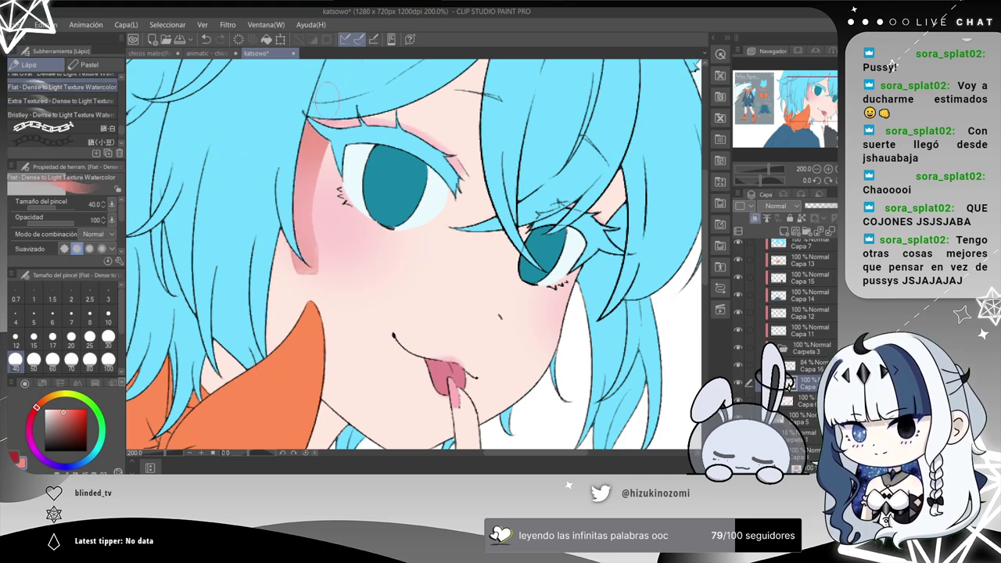
key(ctrl+z)
Test the Bristley Dense to Light Texture Watercolor pencil on the cheek at sizes 120 and 10, undoing both strokes.
click(61, 114)
mouse_move(317, 223)
mouse_down()
mouse_move(309, 352)
mouse_move(326, 345)
mouse_up()
key(ctrl+z)
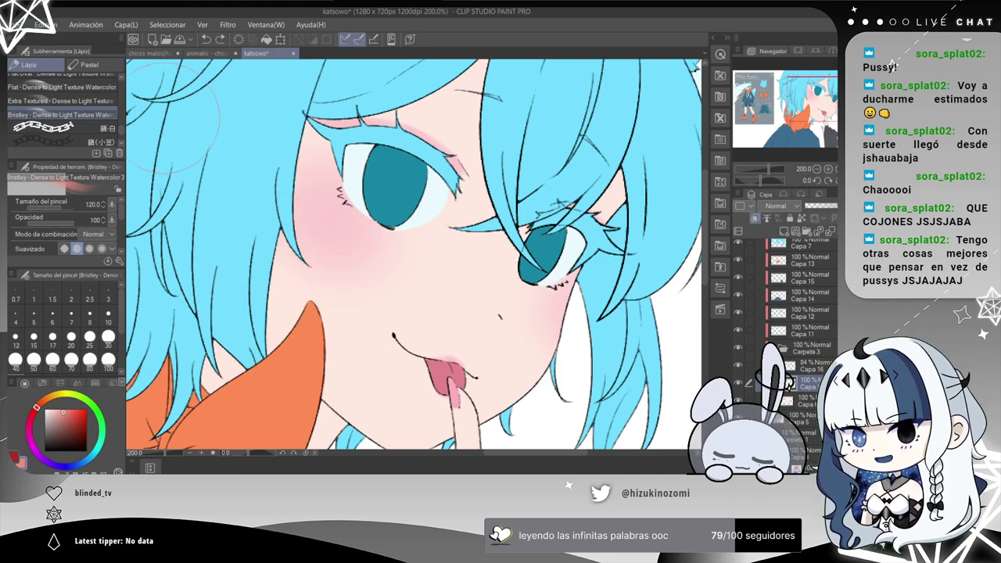
scroll(121, 137, down, 2)
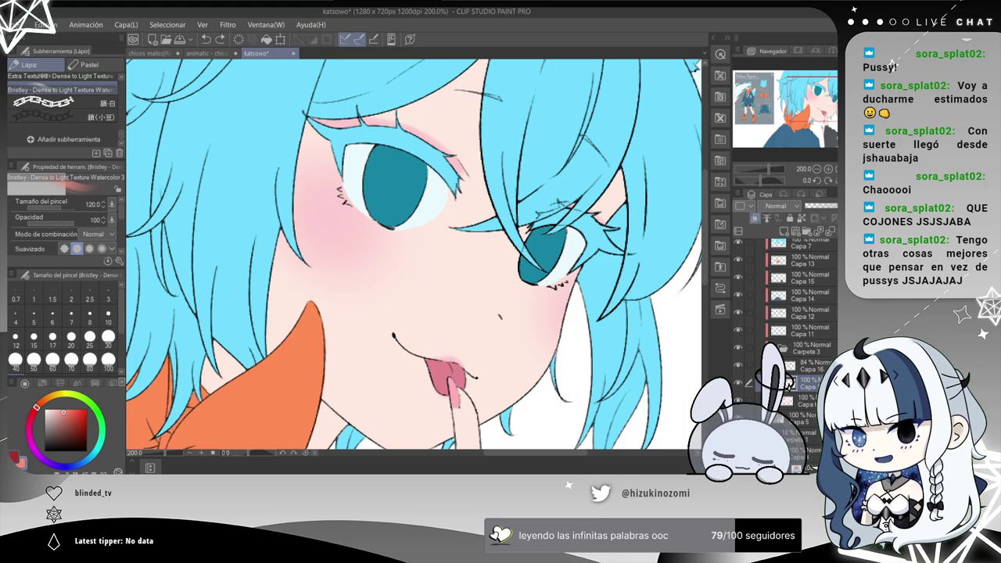
click(108, 314)
drag(310, 260, 298, 115)
key(ctrl+z)
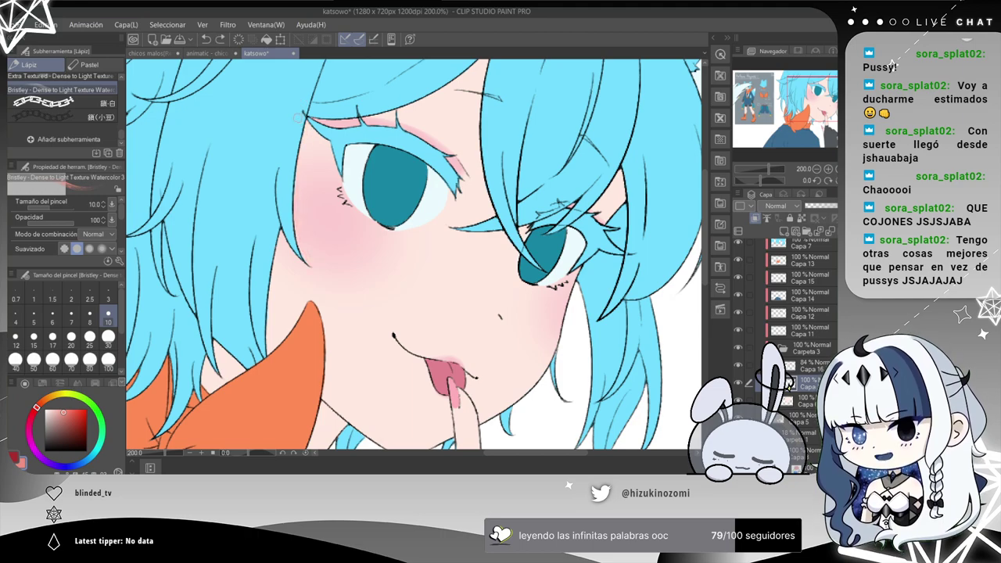
Try shading the cheek beside the hair with the やわ肌ブラシ pencil at size 30, undoing the strokes.
scroll(121, 137, up, 10)
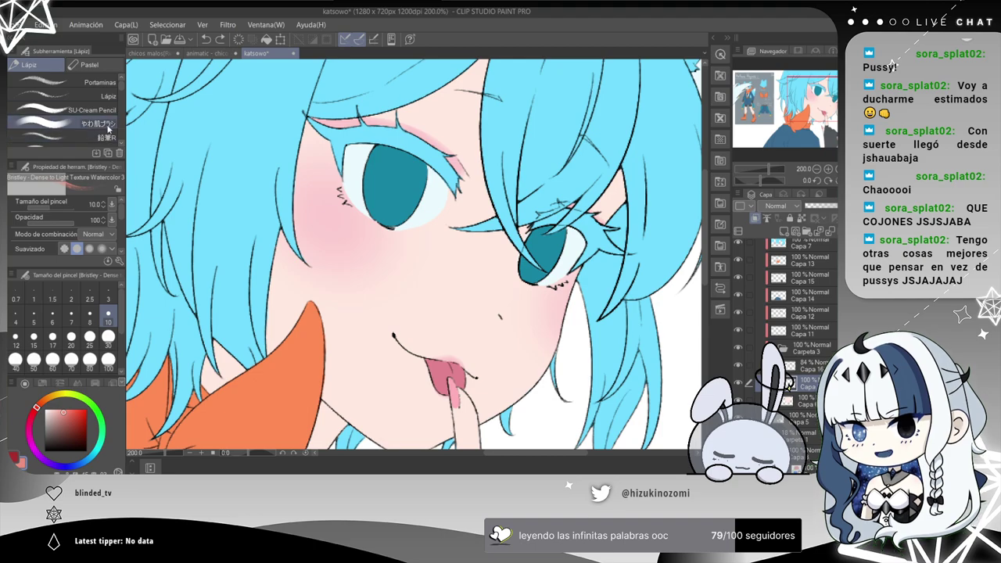
click(90, 125)
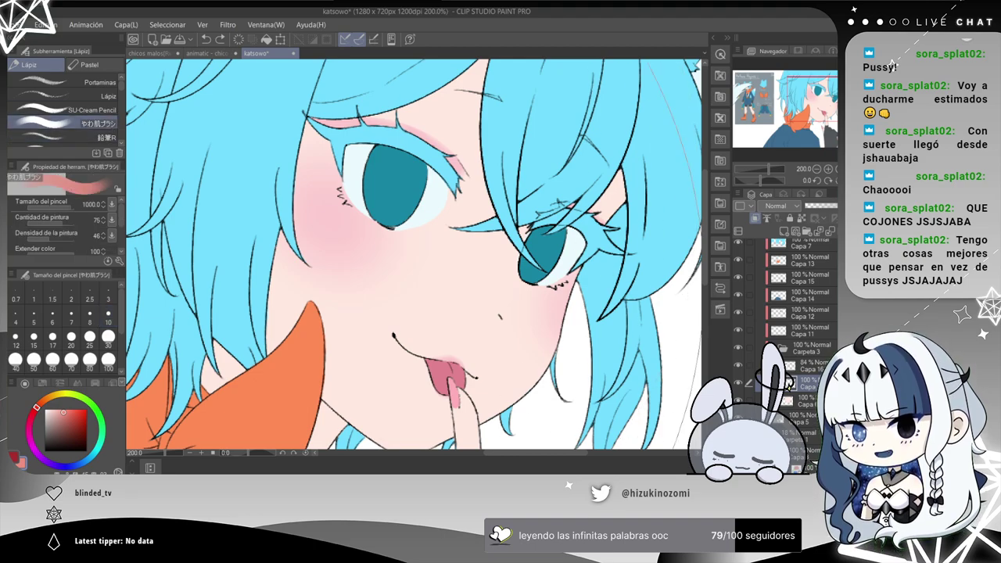
click(108, 316)
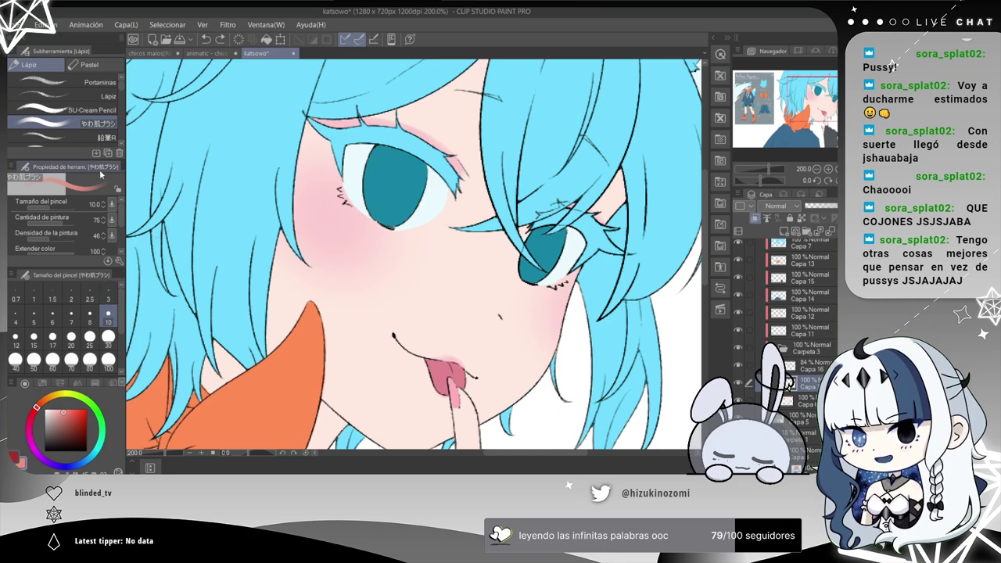
click(108, 337)
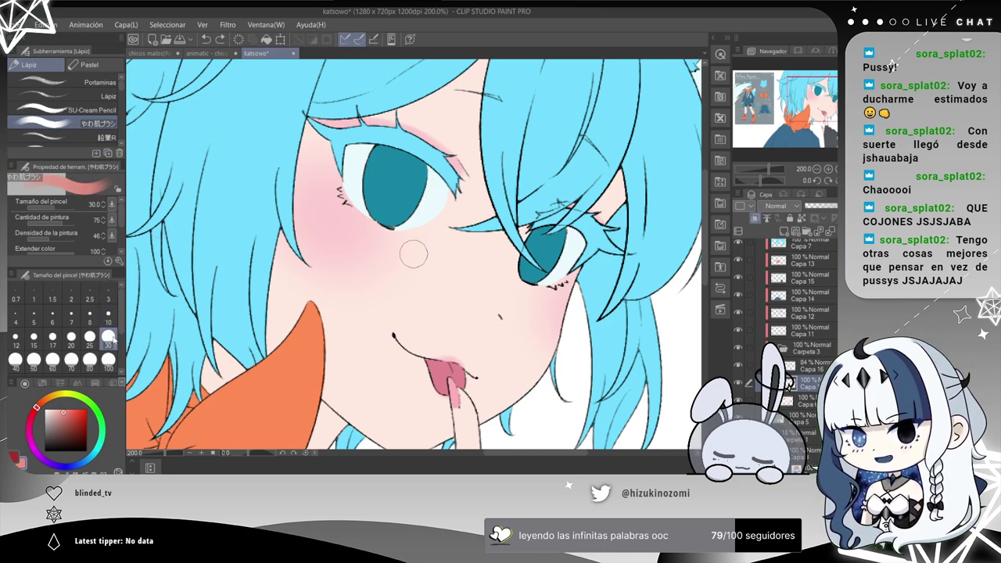
drag(323, 260, 309, 123)
key(ctrl+z)
drag(305, 287, 305, 136)
key(ctrl+z)
Try a thinner shadow along the hair edge with the やわ肌ブラシ pencil at size 10, and undo it.
click(108, 320)
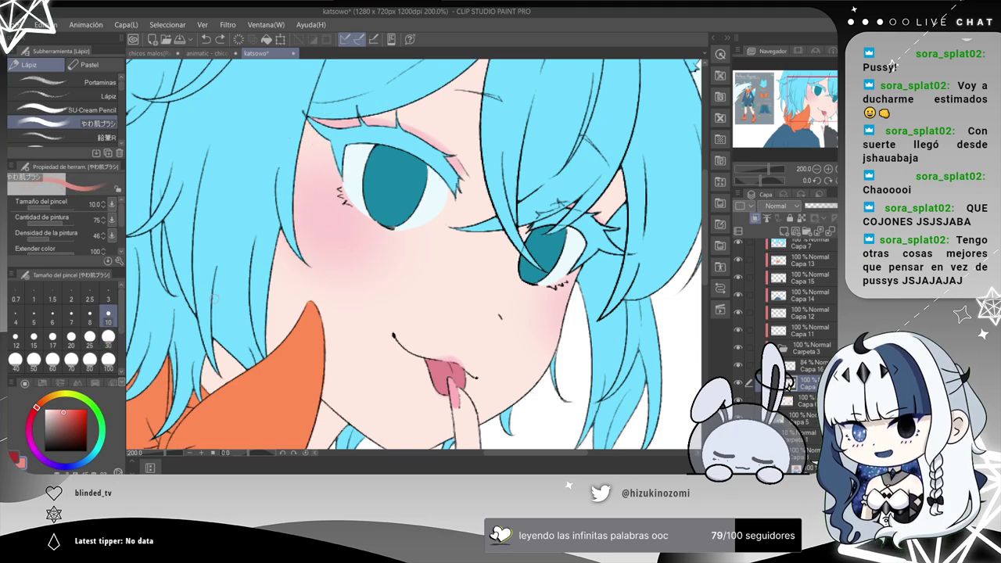
scroll(293, 156, up, 2)
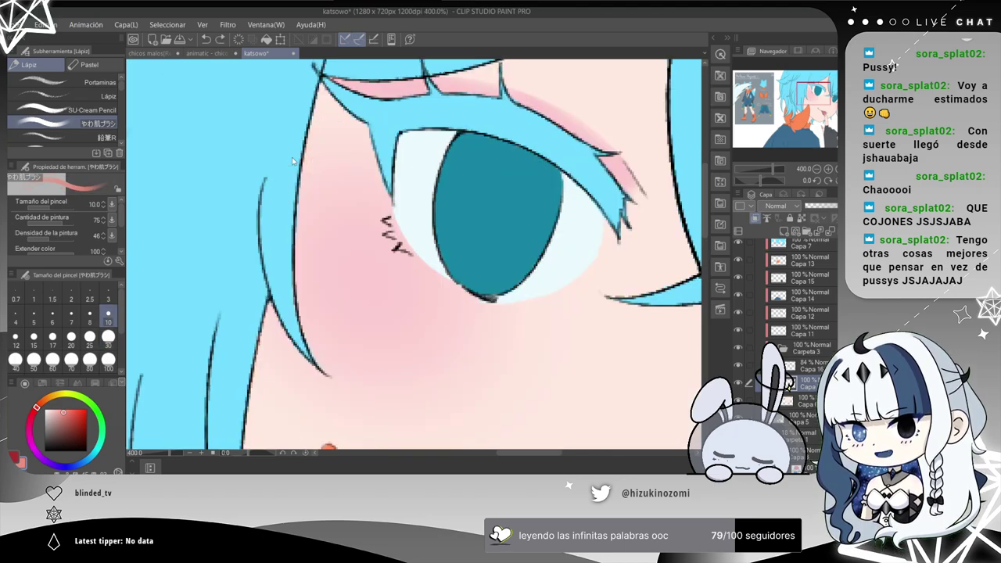
drag(306, 355, 362, 200)
drag(332, 148, 300, 394)
key(ctrl+z)
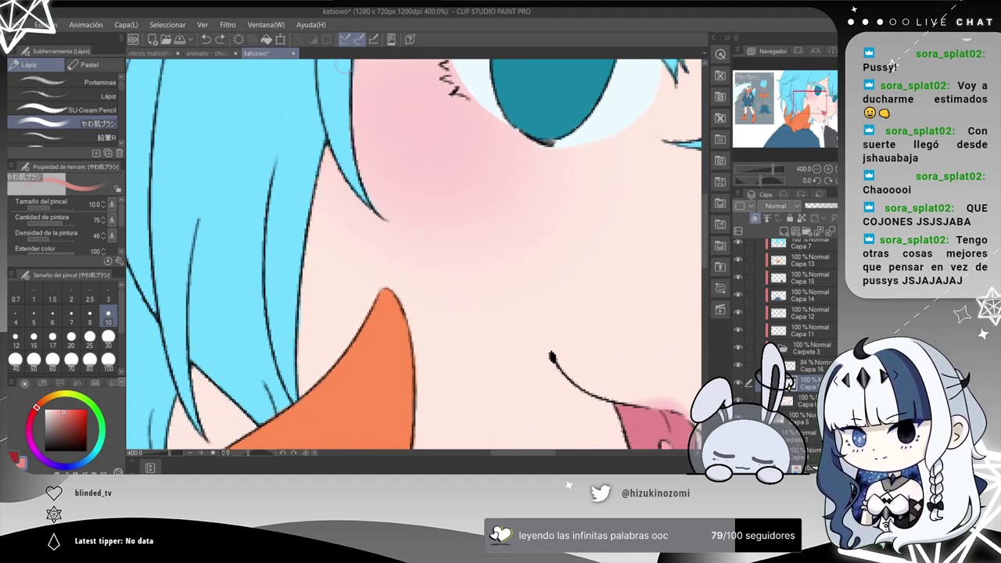
Test the SU-Cream Pencil and Lápiz sub tools at size 10 along the hair edge, undoing the strokes.
click(64, 113)
mouse_move(300, 397)
mouse_down()
mouse_move(327, 149)
mouse_move(305, 397)
mouse_up()
key(ctrl+z)
key(ctrl+z)
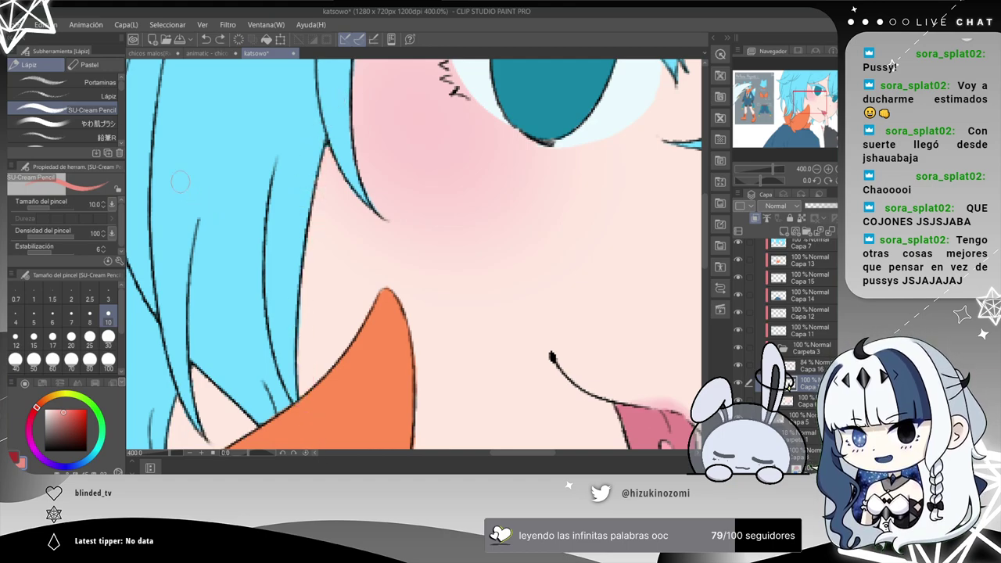
click(101, 95)
drag(331, 155, 303, 393)
key(ctrl+z)
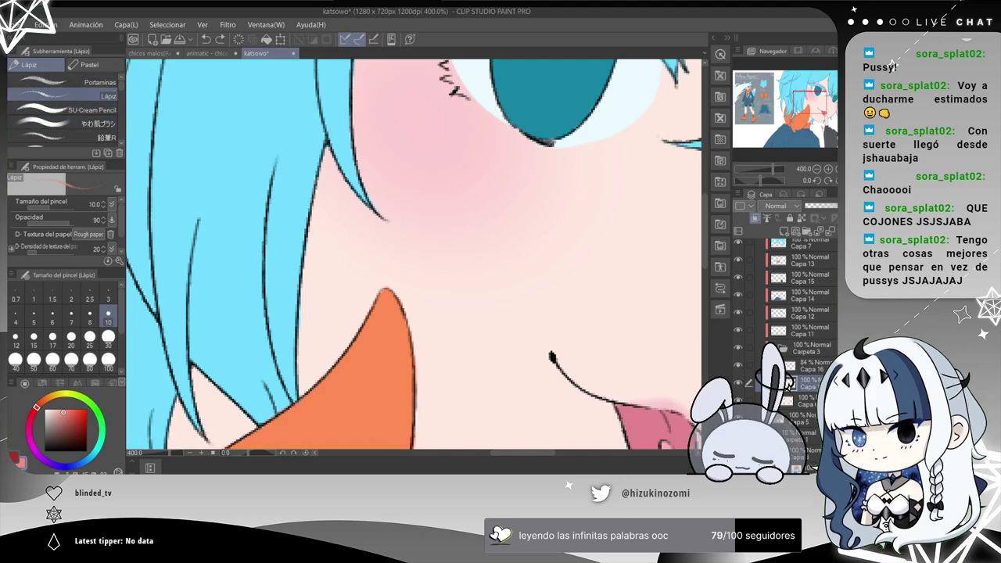
Switch to the marker sub tools and select Marcador de punta plana.
key(p)
click(92, 123)
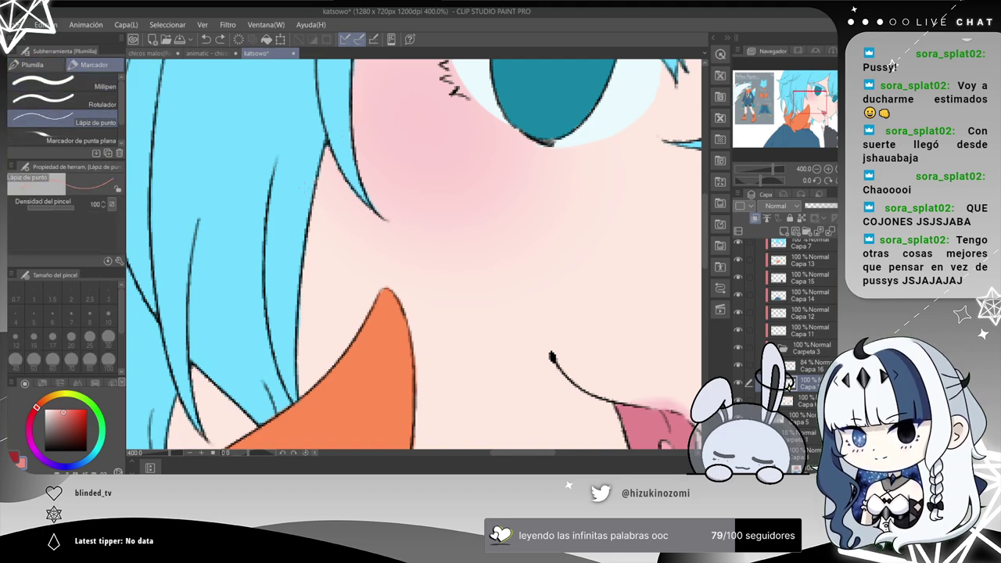
click(58, 140)
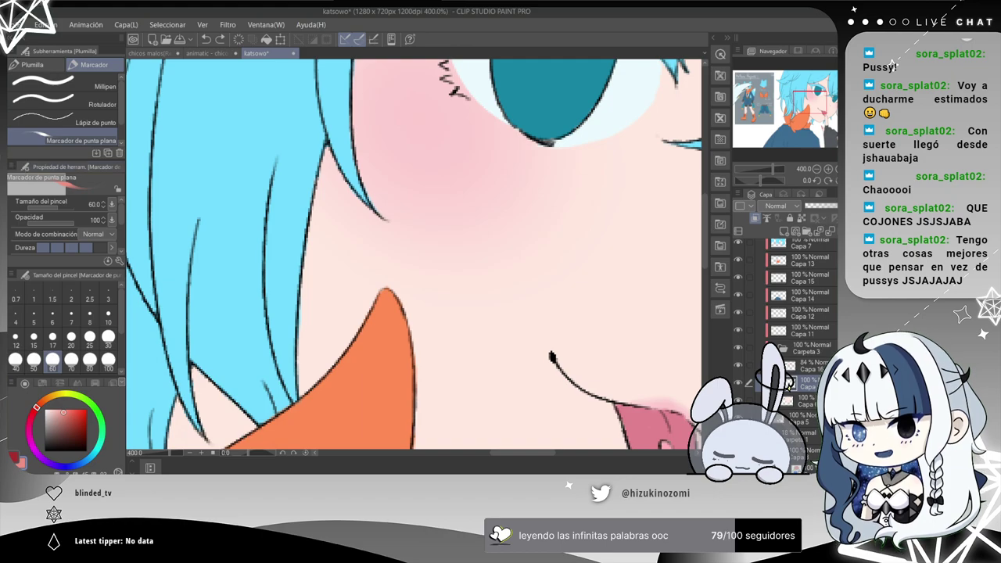
Test the Kuro Ink pencil at size 30 along the hair edge beside the cheek, and undo the stroke.
scroll(62, 139, down, 2)
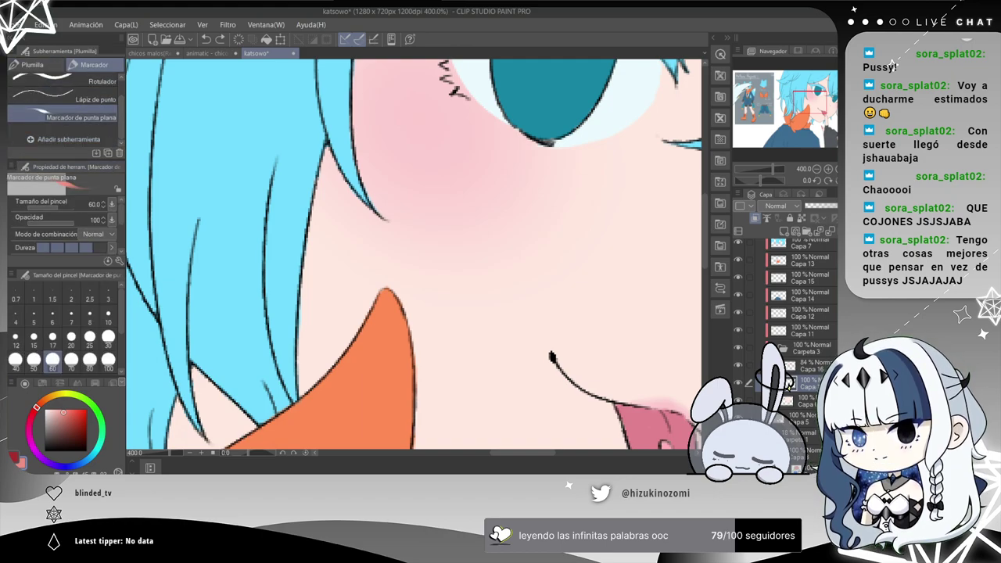
key(p)
scroll(121, 97, down, 5)
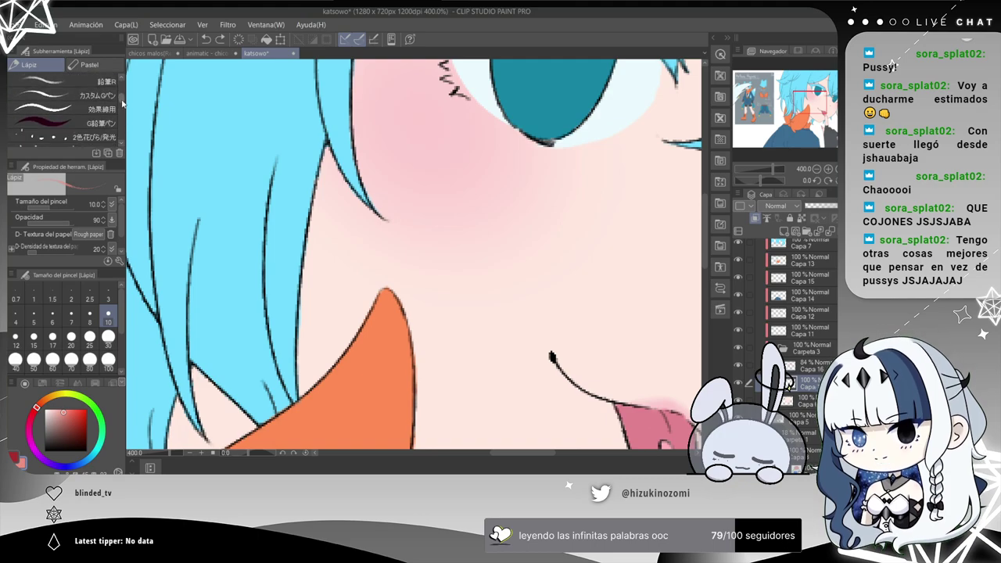
scroll(121, 106, down, 3)
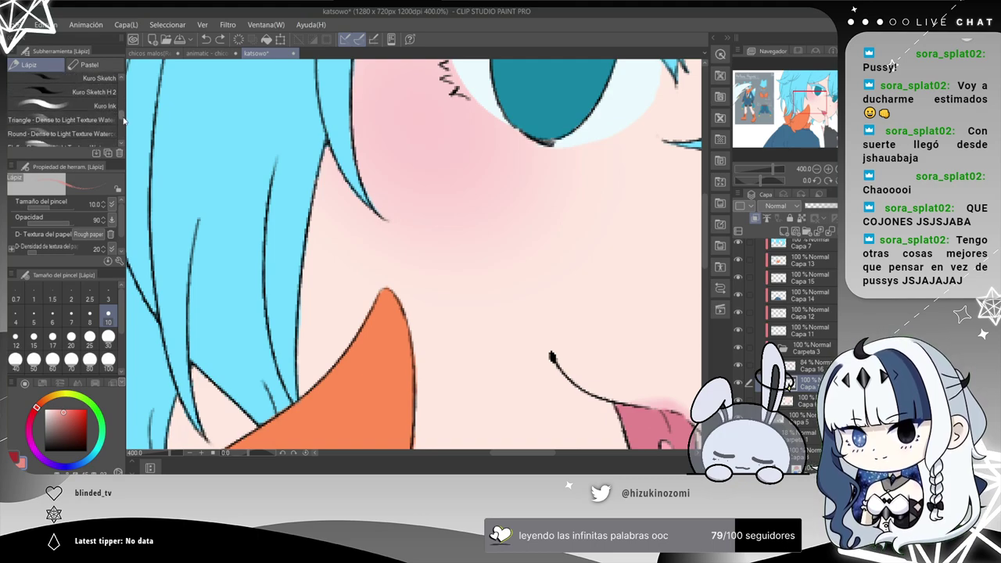
click(62, 106)
click(108, 336)
drag(329, 153, 320, 254)
drag(310, 335, 314, 382)
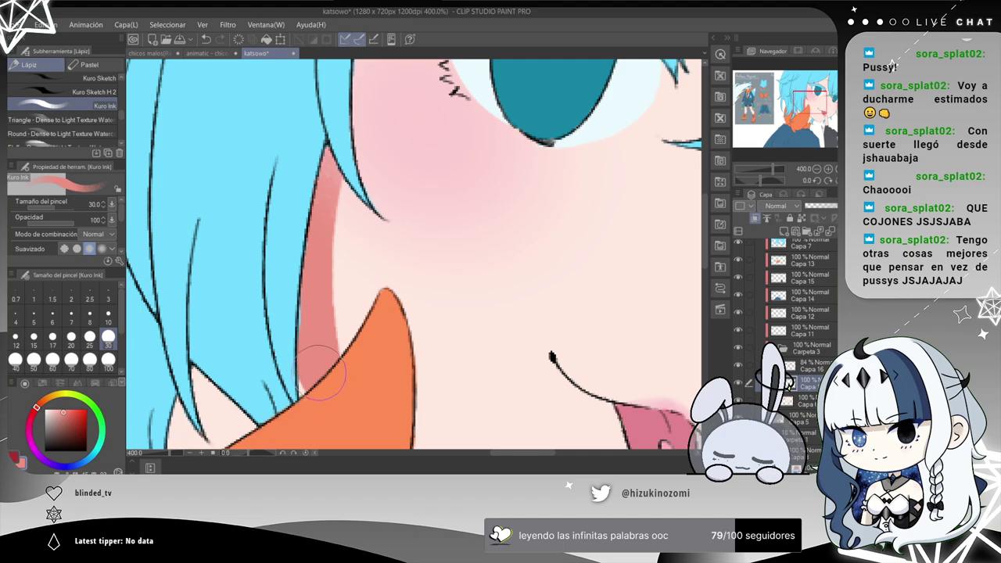
key(ctrl+z)
Test the Triangle - Dense to Light Texture Watercolor sub tool at size 40 along the hair edge and cheek, undoing the strokes.
click(82, 122)
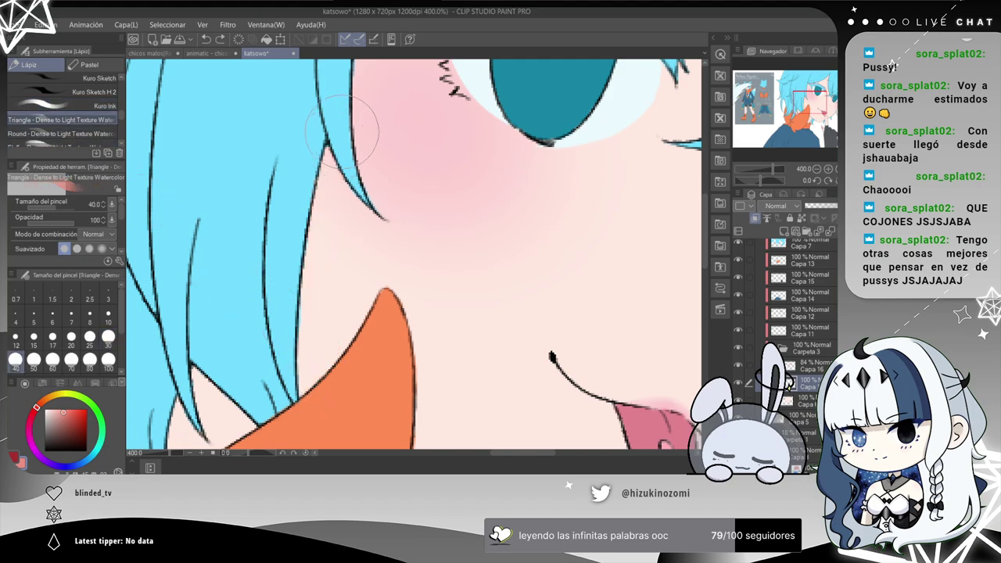
drag(338, 153, 314, 367)
key(ctrl+z)
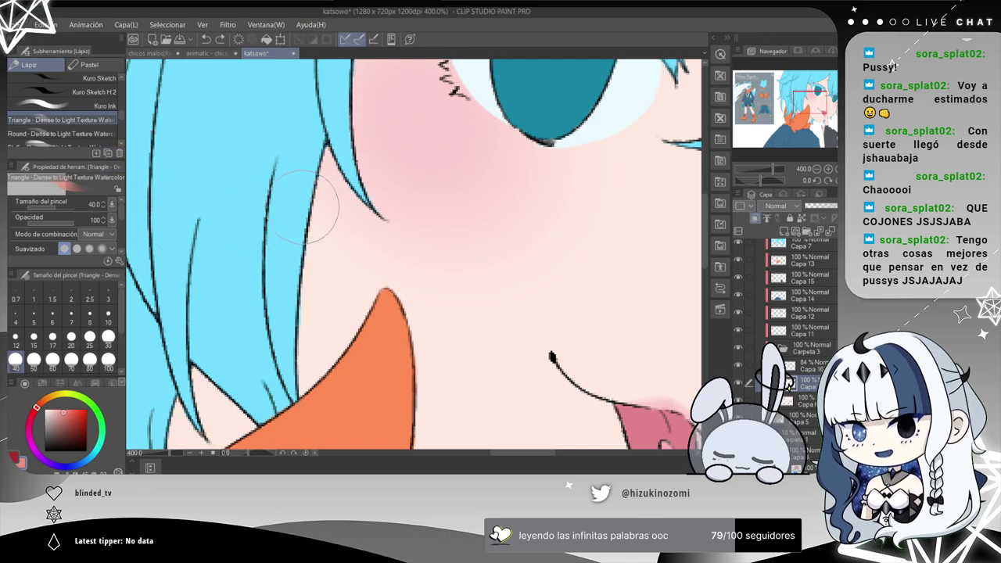
drag(315, 169, 317, 400)
drag(335, 149, 421, 315)
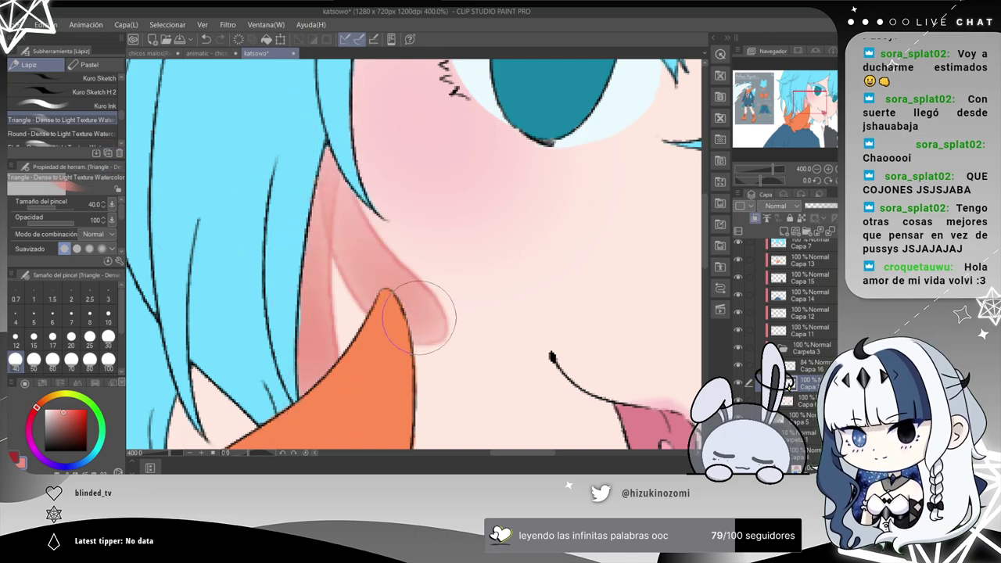
key(ctrl+z)
key(ctrl+z)
Test the Round - Dense to Light Texture Watercolor sub tool at size 10 beside the hair, undoing the strokes.
click(74, 133)
scroll(75, 133, down, 3)
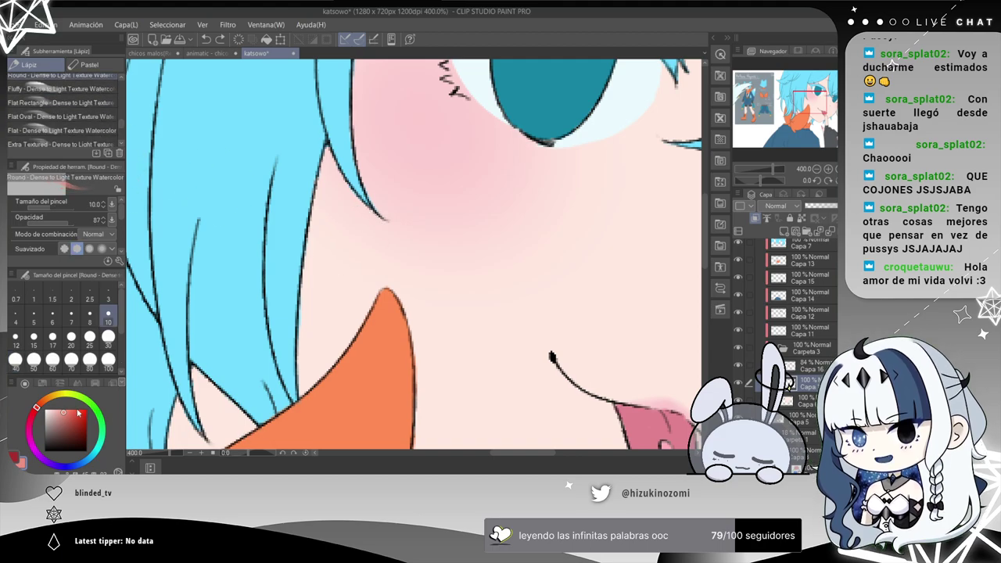
mouse_move(323, 188)
mouse_down()
mouse_move(322, 445)
mouse_move(310, 364)
mouse_up()
key(ctrl+z)
drag(308, 415, 358, 98)
key(ctrl+z)
Test the Fishnet 2 watercolor brush along the hair edge, undo the stroke, and select Fishnet 1.
key(b)
click(66, 127)
drag(348, 125, 321, 364)
key(ctrl+z)
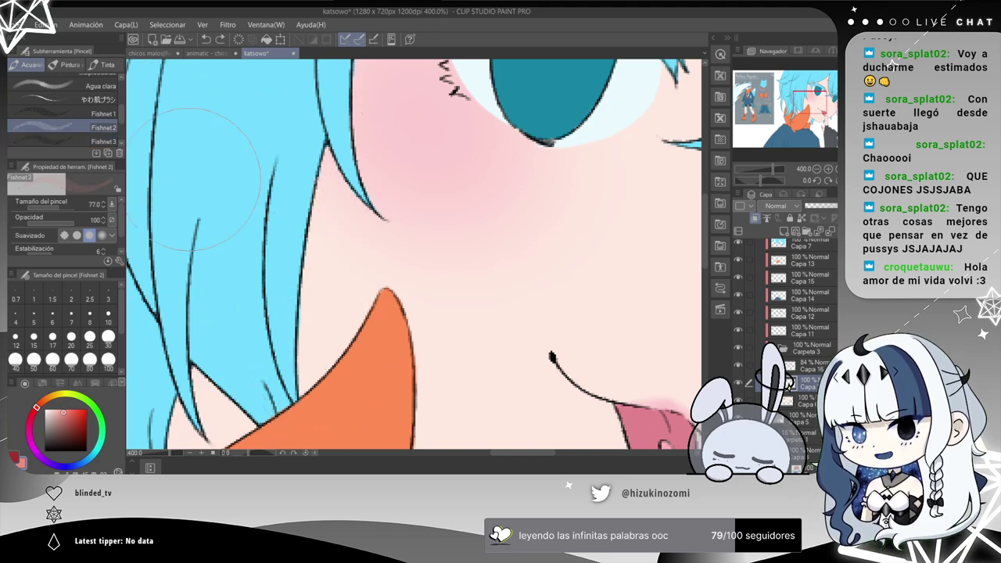
click(106, 114)
scroll(117, 116, up, 3)
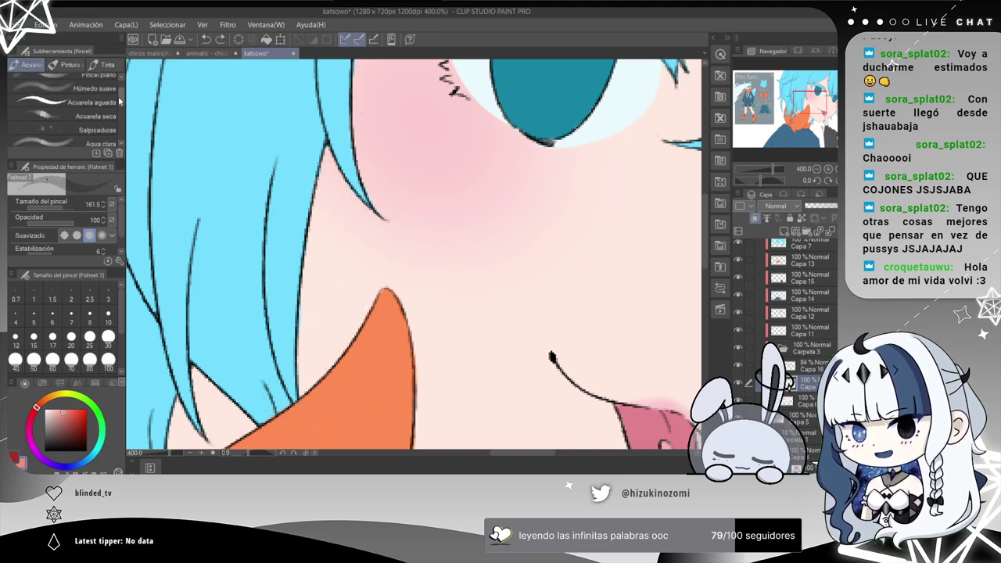
Test the Acuarela aguada and Húmedo suave brushes on the cheek beside the hair, undoing each stroke.
click(86, 102)
drag(374, 178, 356, 325)
key(ctrl+z)
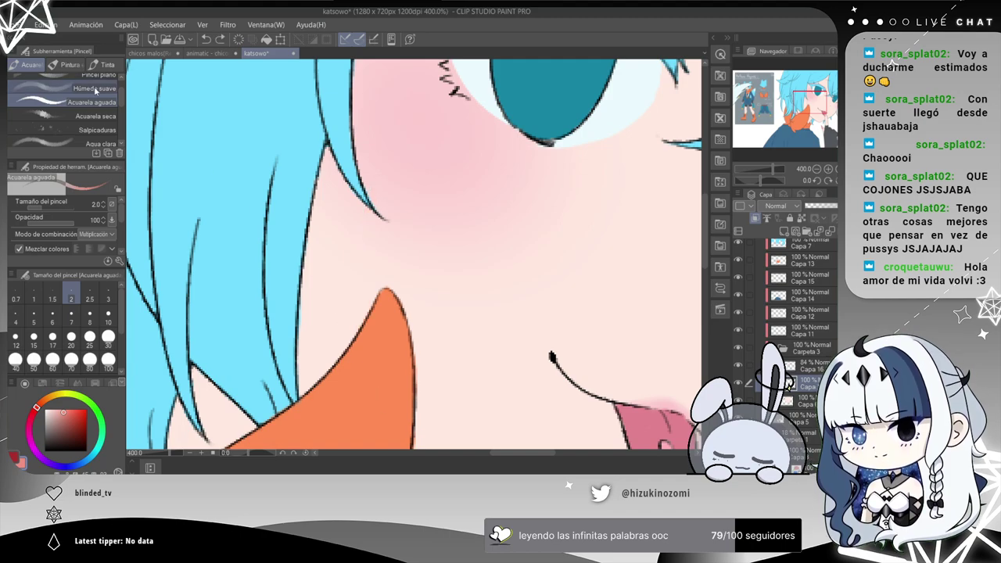
click(96, 88)
mouse_move(346, 150)
mouse_down()
mouse_move(340, 147)
mouse_move(329, 402)
mouse_up()
key(ctrl+z)
Test the Pincel plano and Pincel redondo brushes on the cheek beside the hair, undoing the strokes.
scroll(113, 96, up, 2)
click(113, 95)
mouse_move(346, 179)
mouse_down()
mouse_move(346, 317)
mouse_move(346, 173)
mouse_up()
key(ctrl+z)
drag(344, 217, 414, 287)
key(ctrl+z)
key(ctrl+z)
click(95, 83)
drag(316, 391, 352, 219)
key(ctrl+z)
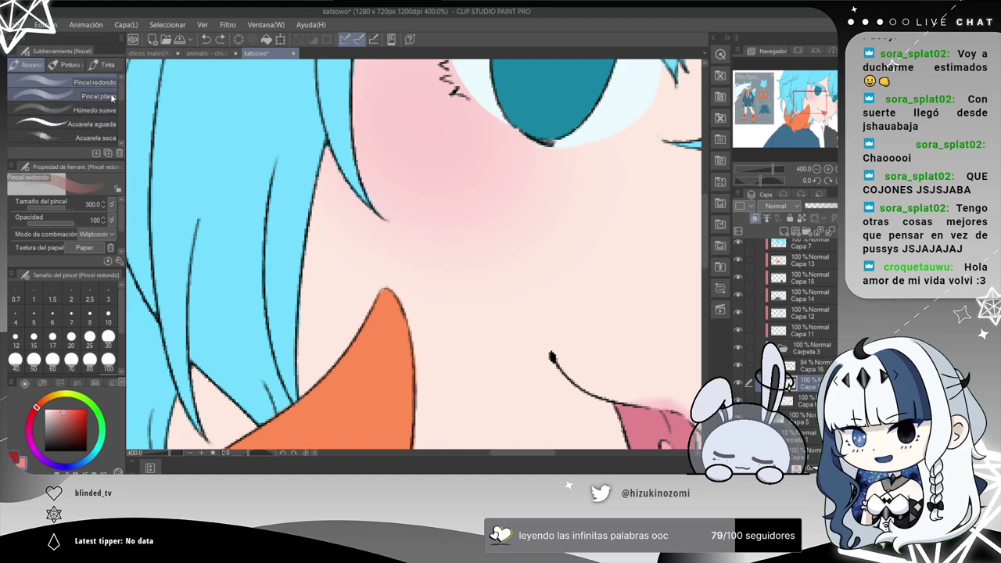
Return to the Kuro Ink pencil, try shadows along the hair edge and across the cheek, and undo them.
key(p)
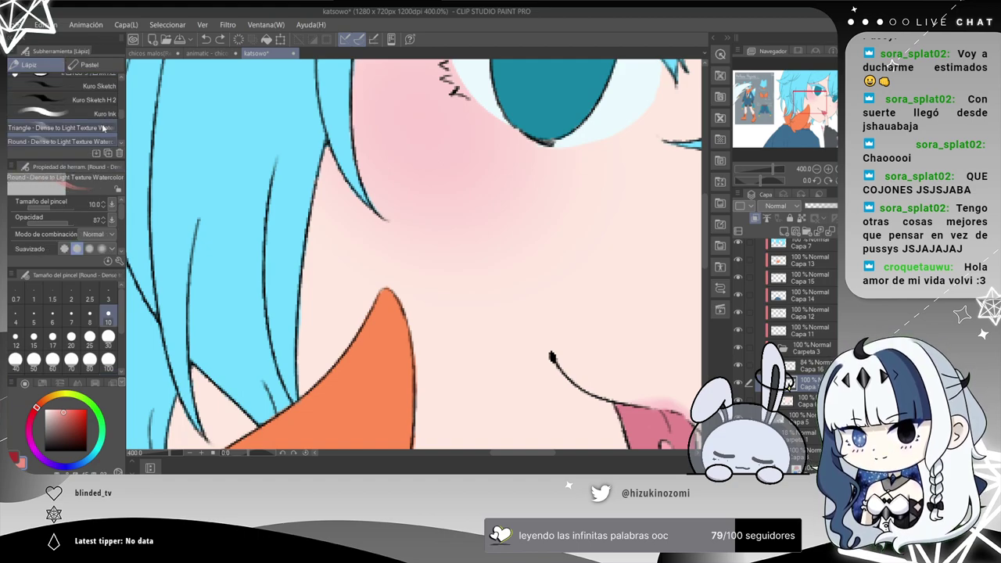
click(105, 114)
drag(319, 137, 326, 401)
key(ctrl+z)
drag(331, 166, 311, 379)
drag(337, 191, 407, 264)
key(ctrl+z)
key(ctrl+z)
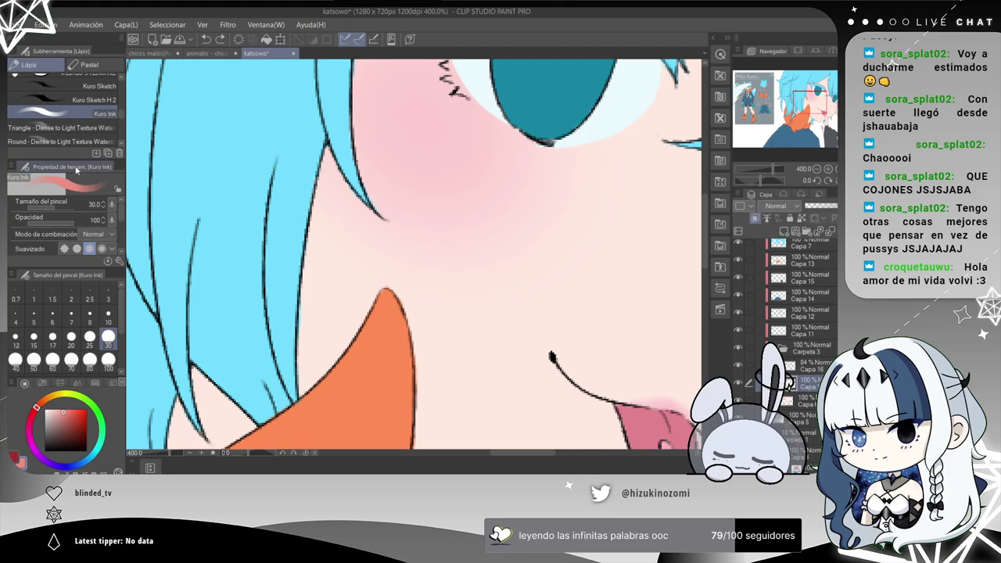
Select Kuro Sketch H 2, switch back to Kuro Ink, and try another cheek stroke beside the hair, undoing it.
click(94, 99)
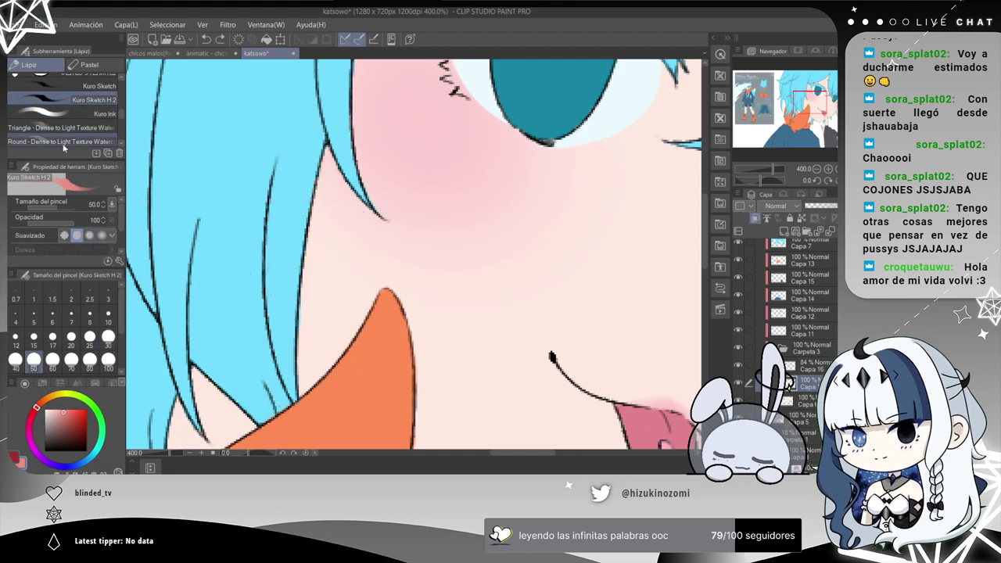
click(94, 113)
drag(334, 182, 336, 283)
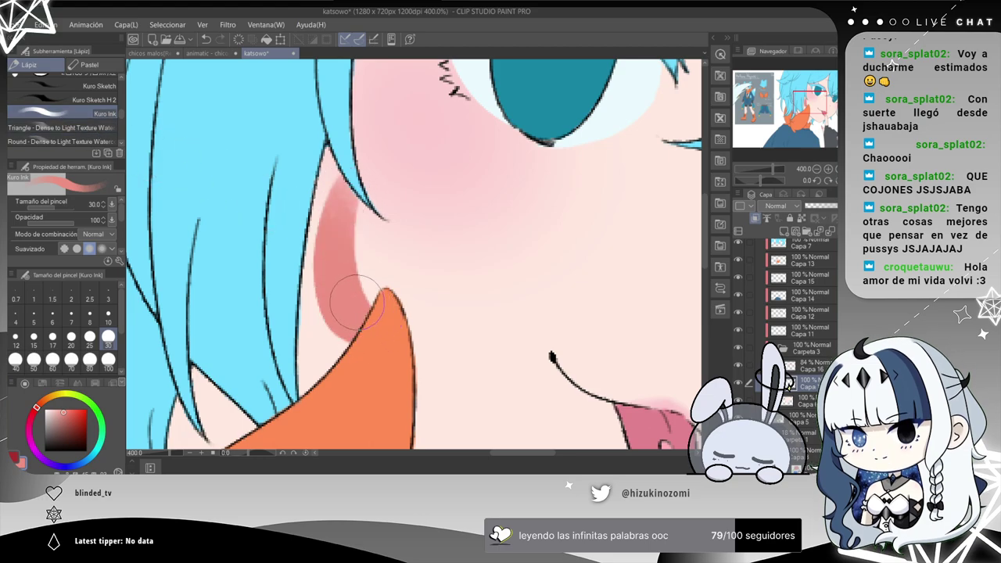
key(ctrl+z)
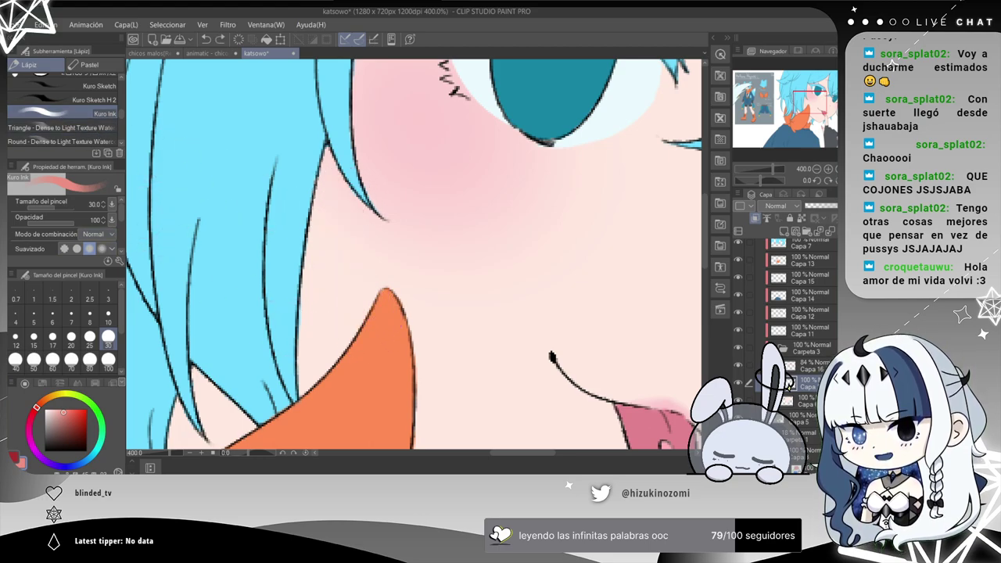
Test the Ruido airbrush at size 250 on the cheek, undo it, and select the Pulver. desenfocado airbrush.
key(b)
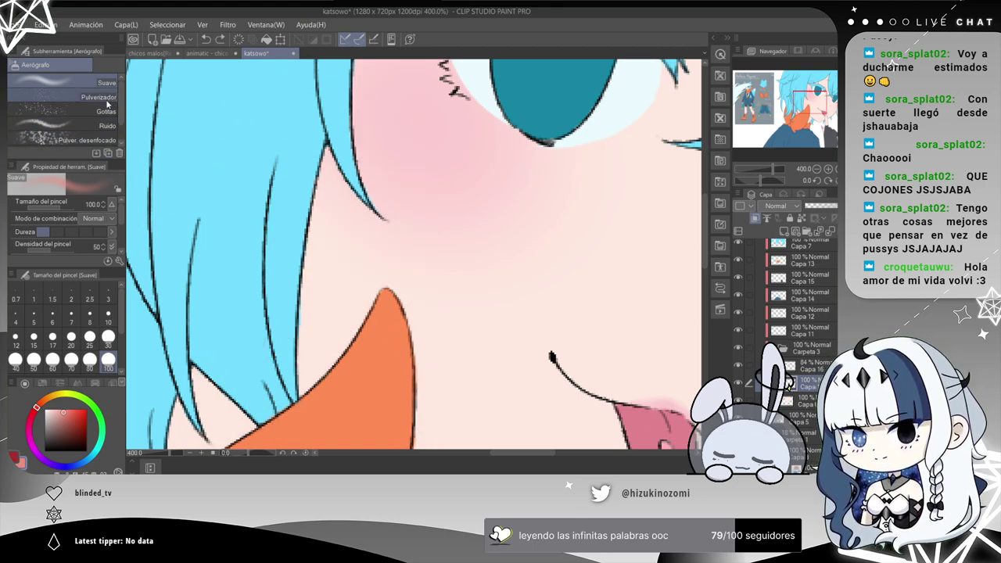
click(107, 125)
drag(438, 234, 356, 309)
key(ctrl+z)
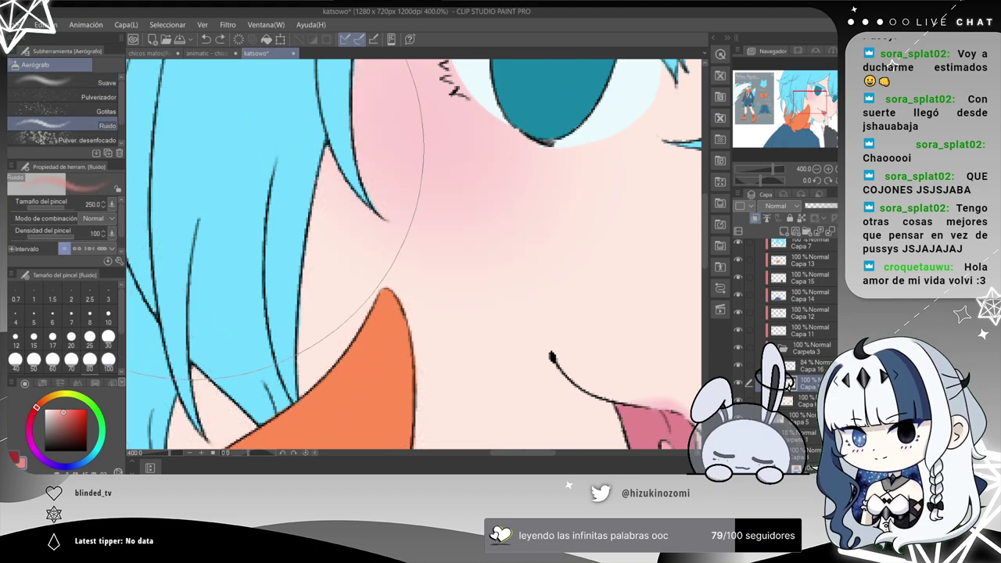
scroll(78, 109, down, 2)
click(108, 117)
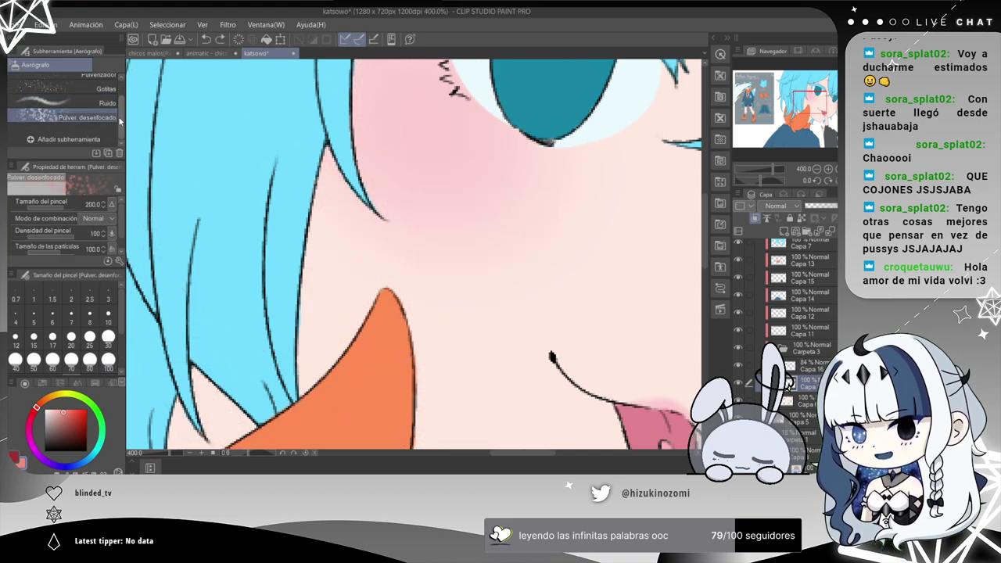
scroll(100, 114, up, 1)
Get brush materials from Clip Studio Assets and import the 主線も水彩も厚塗りも一本でやる brush into the pencil sub tools.
click(3, 168)
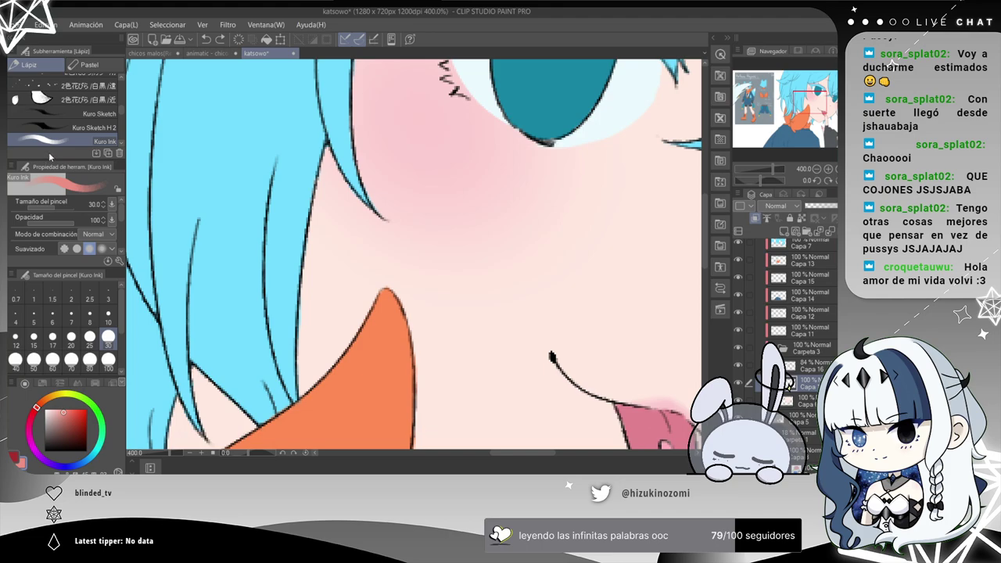
drag(120, 109, 119, 124)
scroll(118, 126, down, 3)
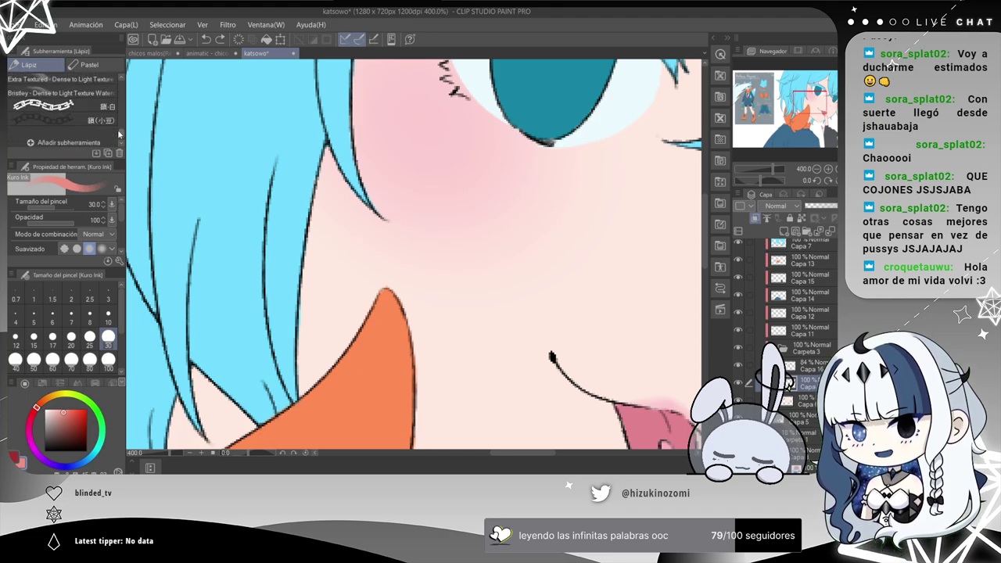
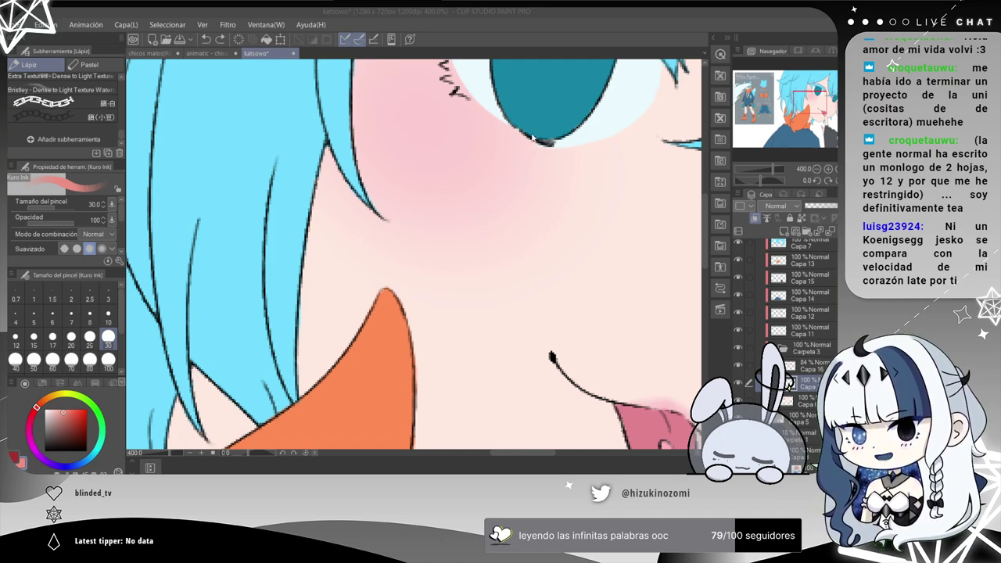
click(562, 113)
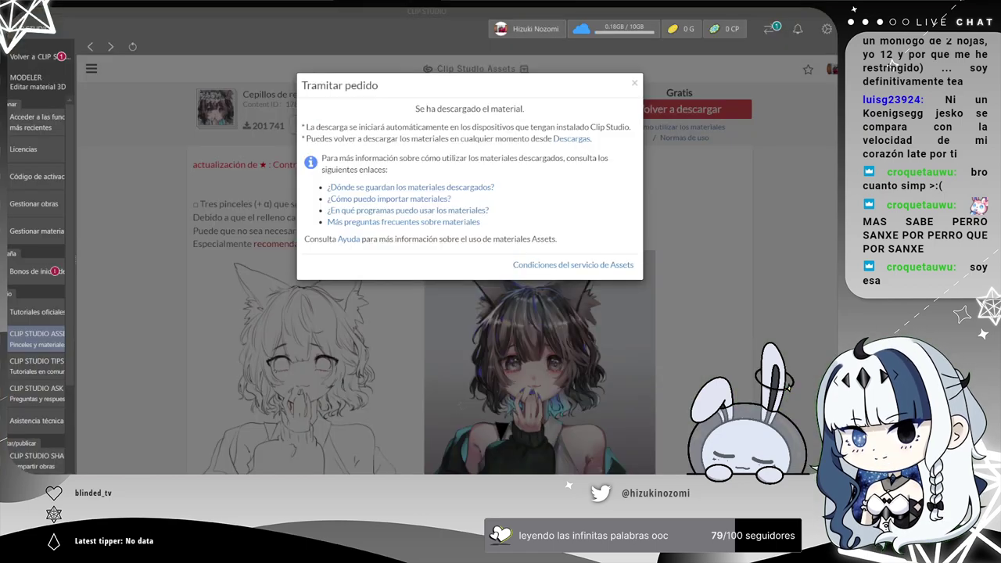
click(571, 483)
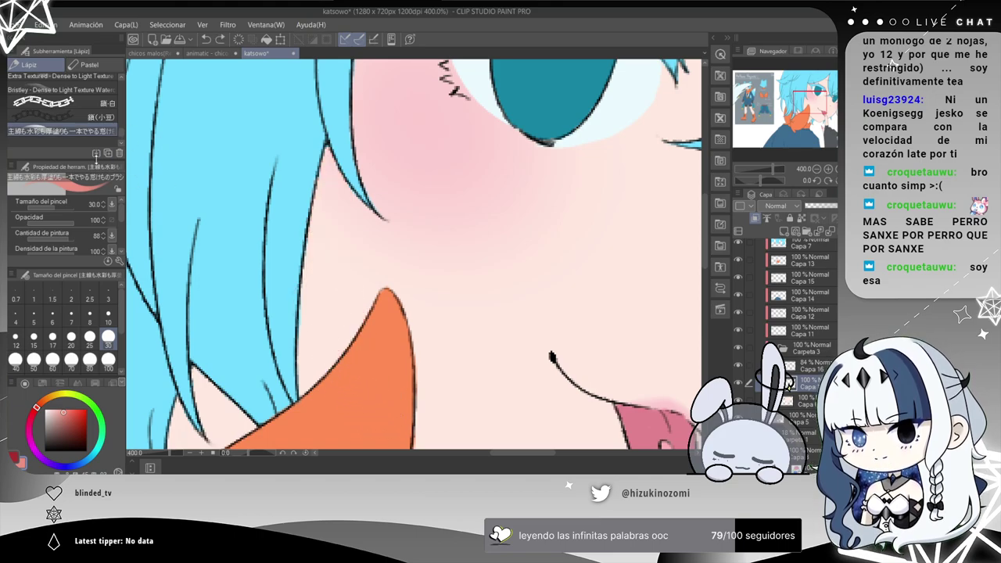
Add the ぐりぐり水彩ぼかし blending brush to the pencil sub tools and try it on the cheek beside the hair.
scroll(114, 125, down, 2)
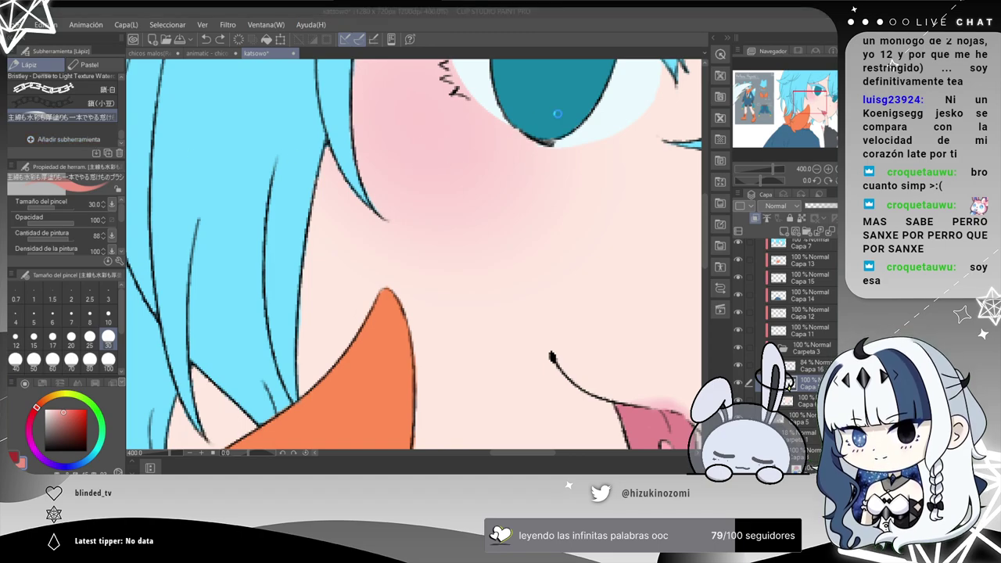
drag(74, 141, 65, 141)
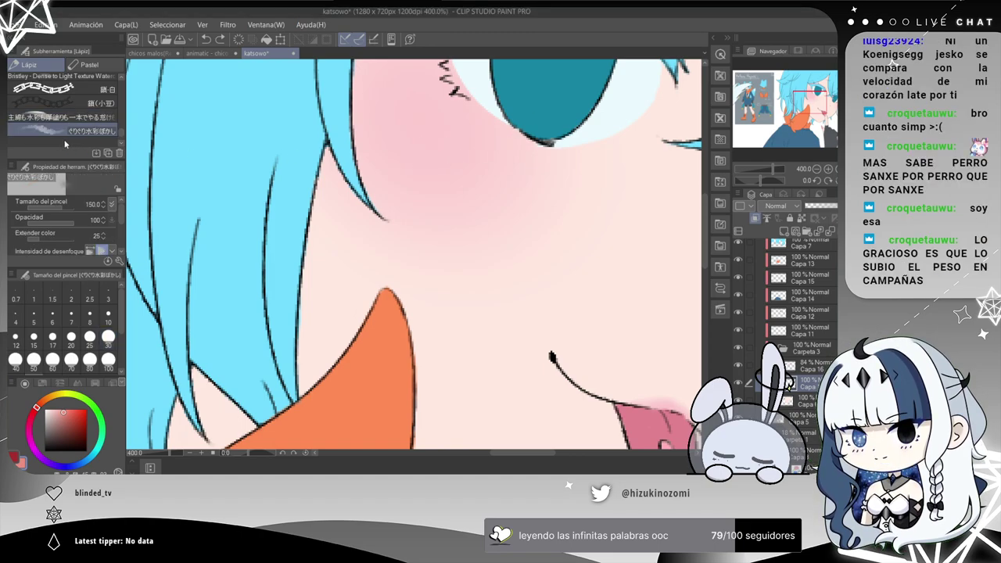
mouse_move(340, 203)
mouse_down()
mouse_move(342, 376)
mouse_move(327, 306)
mouse_move(352, 273)
mouse_move(366, 337)
mouse_move(368, 284)
mouse_move(385, 239)
mouse_move(389, 302)
mouse_move(351, 276)
mouse_up()
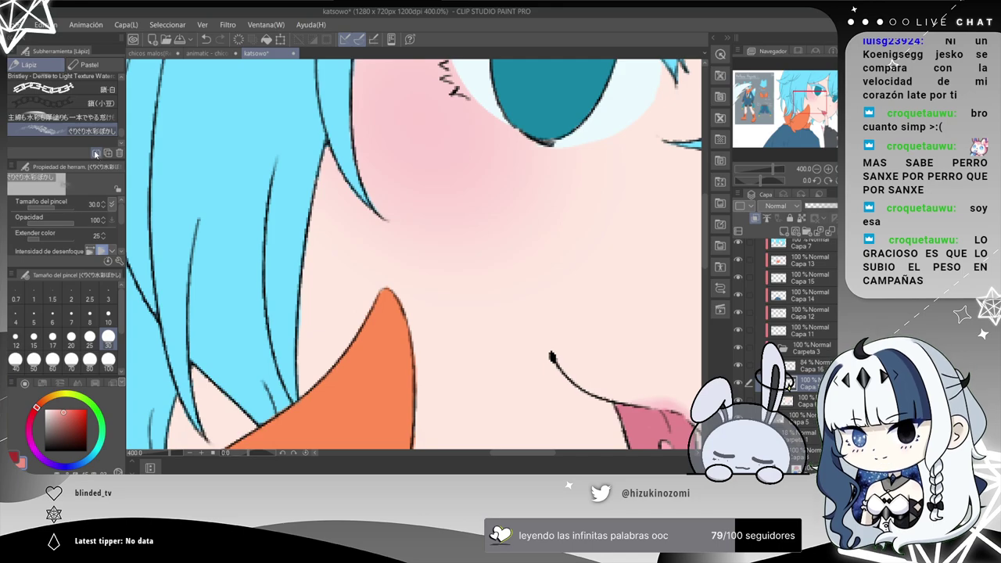
Import the Korean-named airbrush into the pencil sub tools, test its speckled spray at size 40 on the cheek, and undo it.
click(561, 122)
mouse_move(407, 215)
mouse_down()
mouse_move(412, 321)
mouse_move(407, 292)
mouse_move(440, 203)
mouse_move(521, 254)
mouse_move(615, 273)
mouse_up()
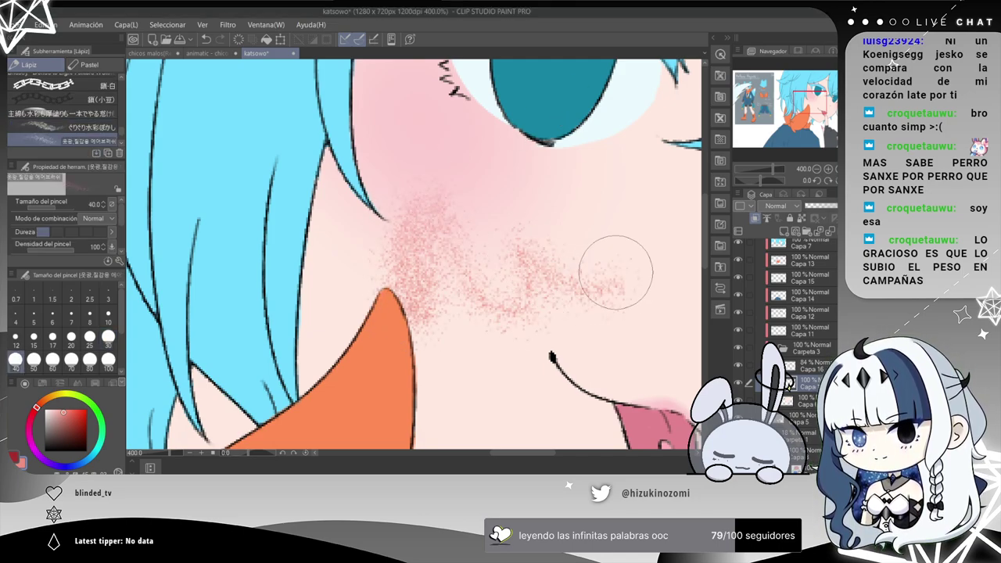
key(ctrl+z)
key(ctrl+z)
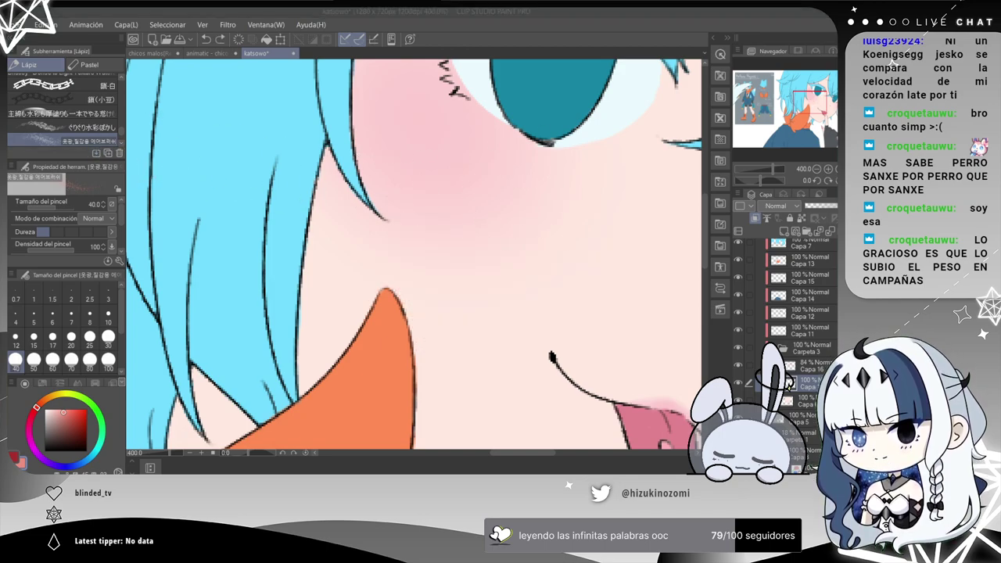
Test the ザッサラ絵筆油彩風 brush at size 70 on the cheek beside the hair, undoing the strokes.
drag(385, 210, 419, 319)
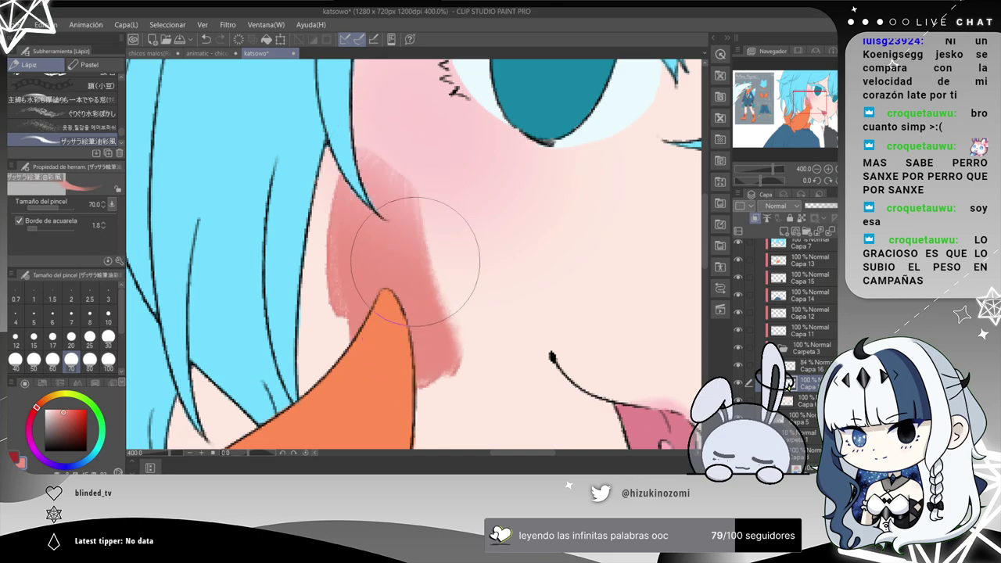
key(ctrl+z)
drag(366, 141, 390, 356)
drag(380, 262, 461, 251)
key(ctrl+z)
key(ctrl+z)
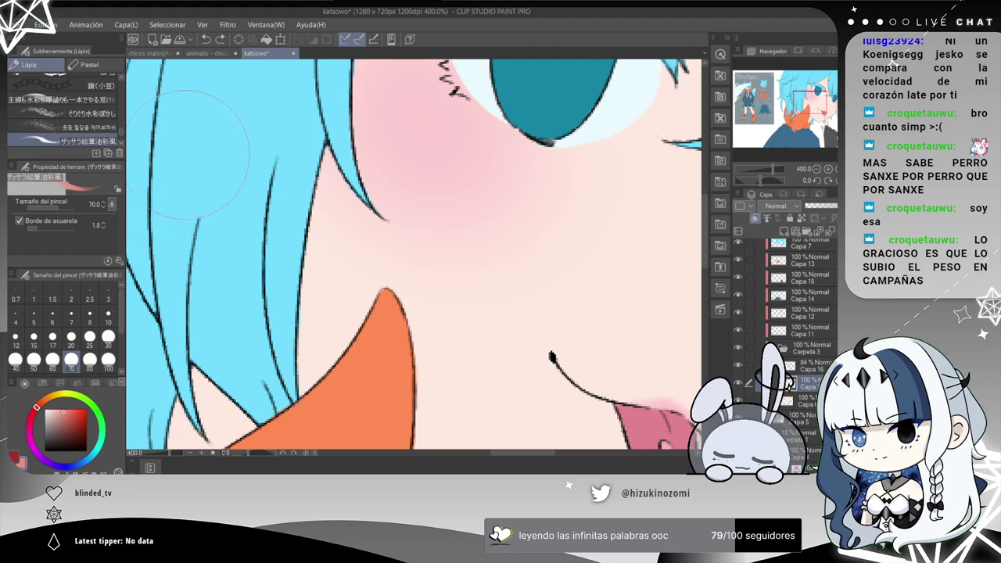
Import the 旧メイン塗り・てんさいブラシ brush, test it at size 15.2 on the cheek and hair edge, and undo the strokes.
click(94, 155)
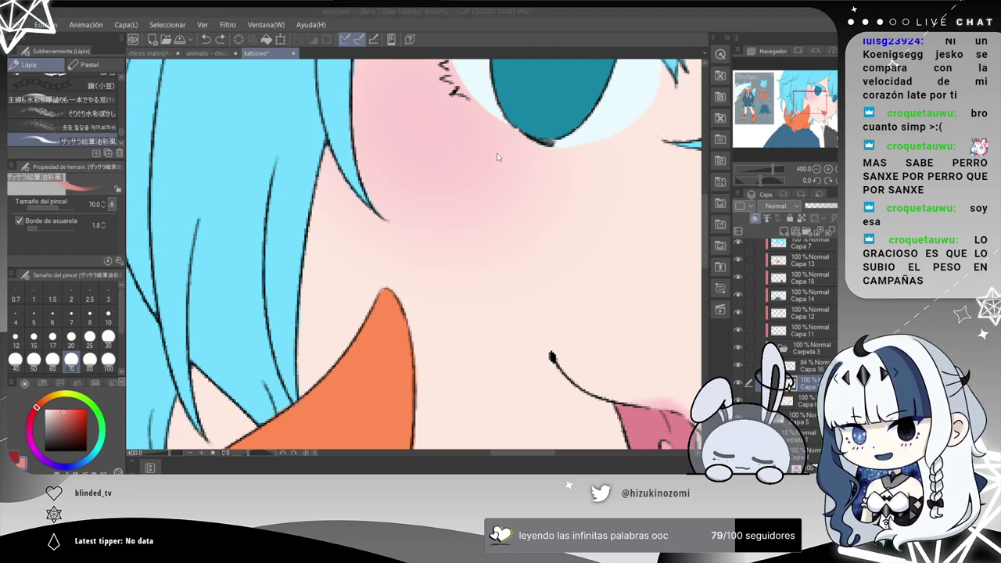
click(463, 135)
mouse_move(407, 169)
mouse_down()
mouse_move(413, 271)
mouse_move(546, 250)
mouse_up()
key(ctrl+z)
drag(323, 148, 310, 386)
key(ctrl+z)
mouse_move(339, 178)
mouse_down()
mouse_move(334, 334)
mouse_move(455, 303)
mouse_move(495, 277)
mouse_up()
key(ctrl+z)
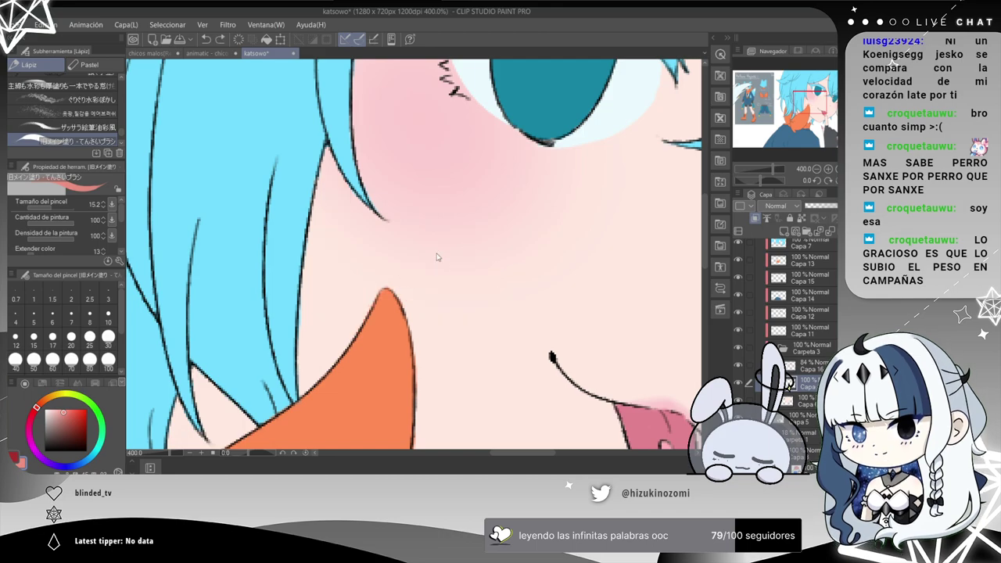
Add the メイン塗り2・てんさいブラシ brush to the pencil sub tools, test it at size 23.4 across the cheek, and undo the strokes.
click(96, 154)
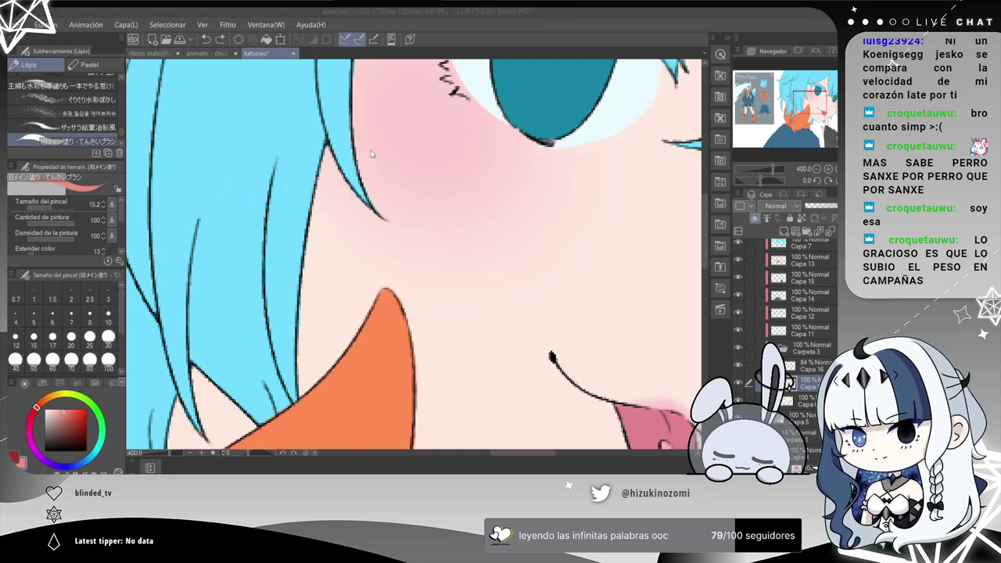
key(period)
mouse_move(397, 184)
mouse_down()
mouse_move(399, 276)
mouse_move(697, 250)
mouse_up()
key(ctrl+z)
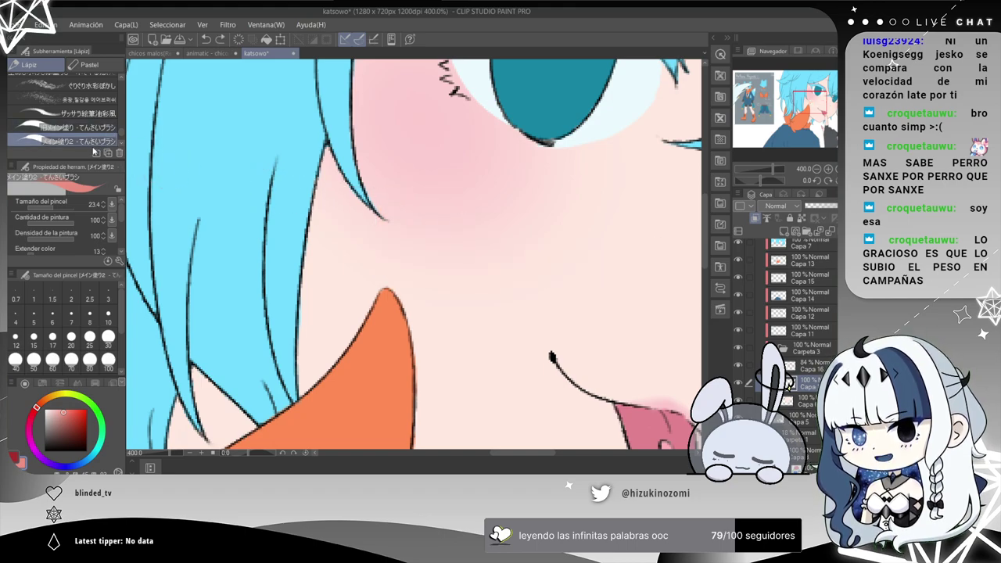
key(period)
mouse_move(424, 231)
mouse_down()
mouse_move(448, 272)
mouse_move(687, 251)
mouse_up()
key(ctrl+z)
Import the ぼかし塗り and 溶かし塗り てんさいブラシ brushes and test them at sizes 98.2 and 50 on the cheek, undoing the strokes.
drag(358, 149, 325, 380)
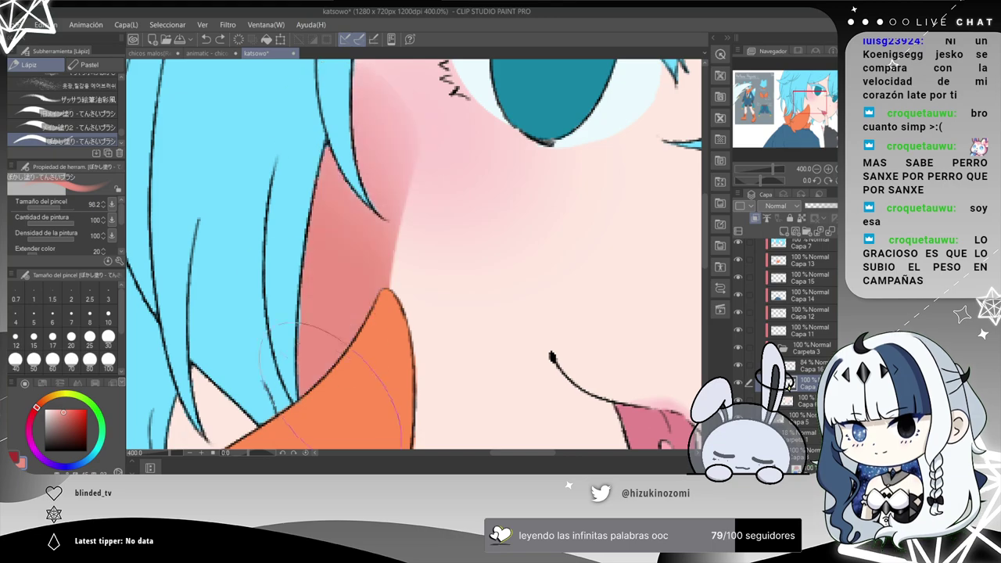
key(ctrl+z)
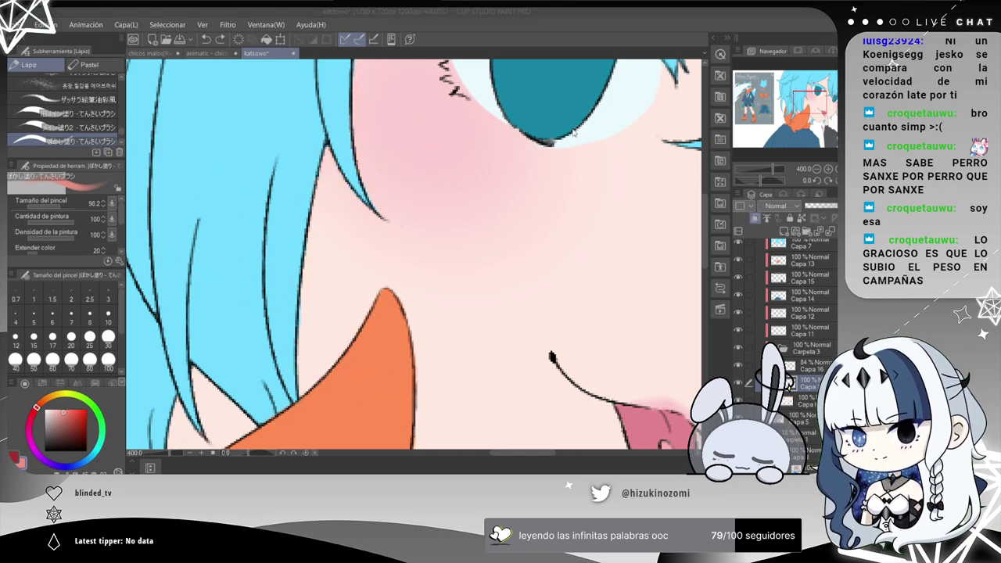
key(period)
mouse_move(407, 188)
mouse_down()
mouse_move(470, 263)
mouse_move(666, 196)
mouse_move(353, 336)
mouse_move(422, 312)
mouse_up()
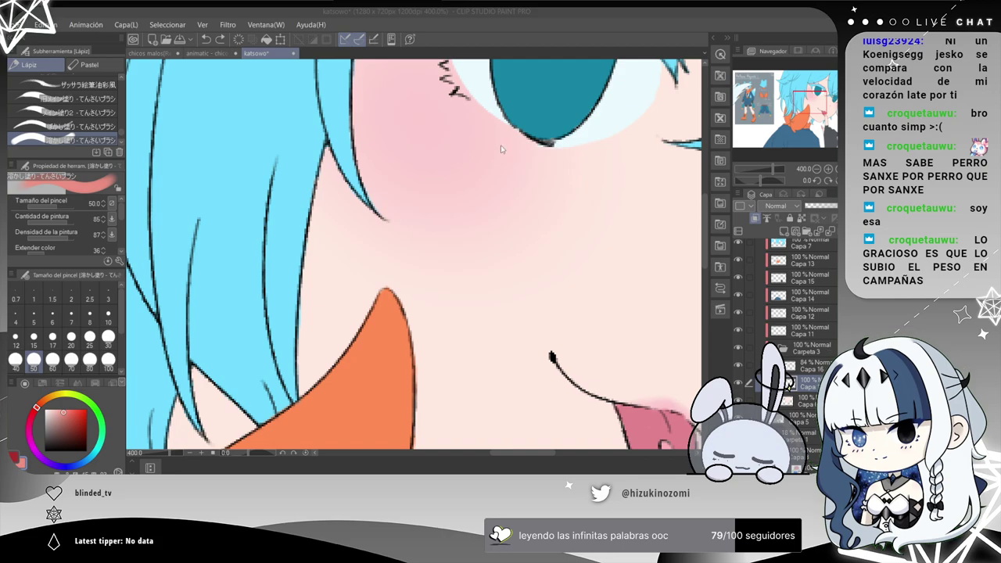
Import the dust and dust of light 密度薄目 brushes, test their specks at size 2000 over the face, and undo them.
click(553, 120)
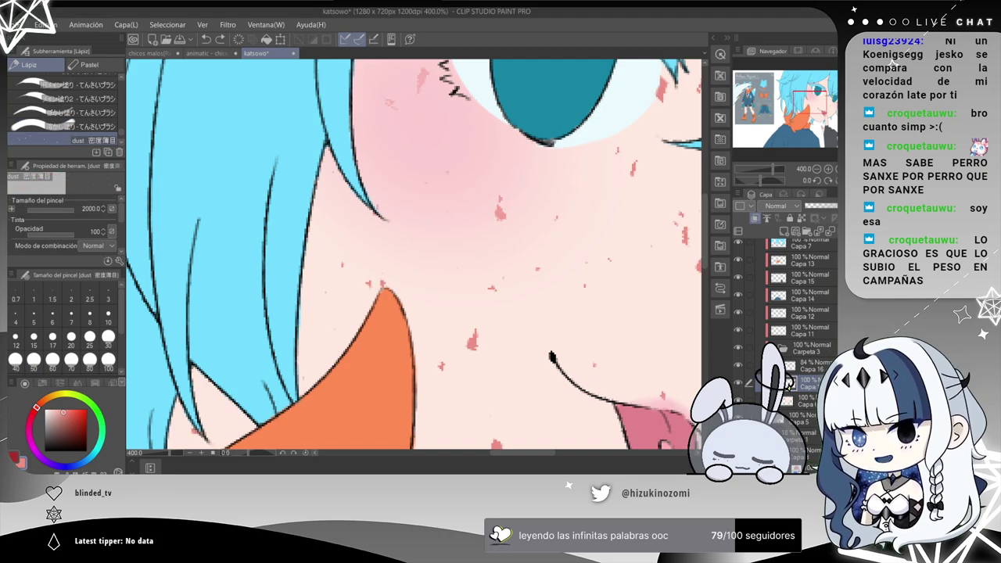
click(540, 203)
key(ctrl+z)
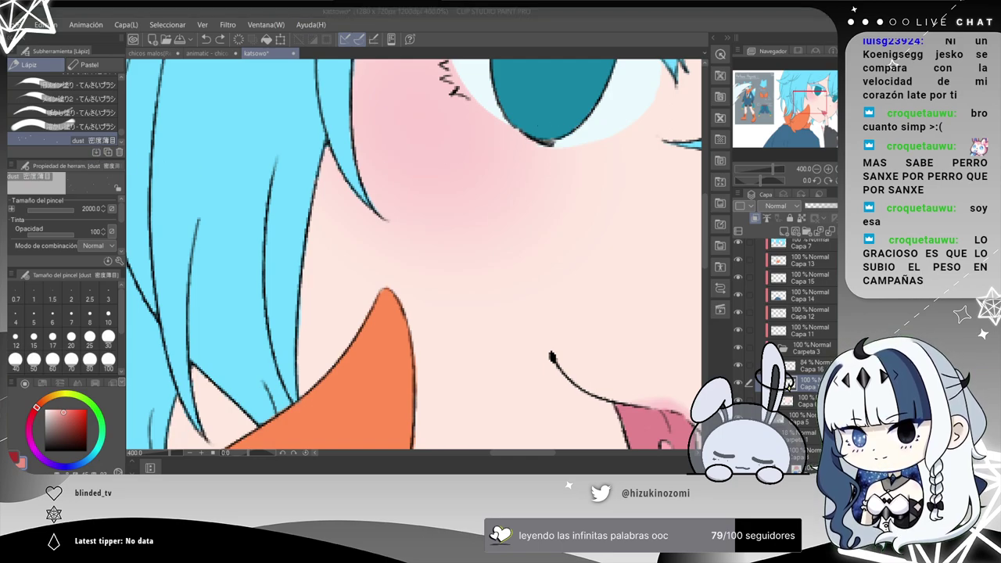
key(period)
click(557, 115)
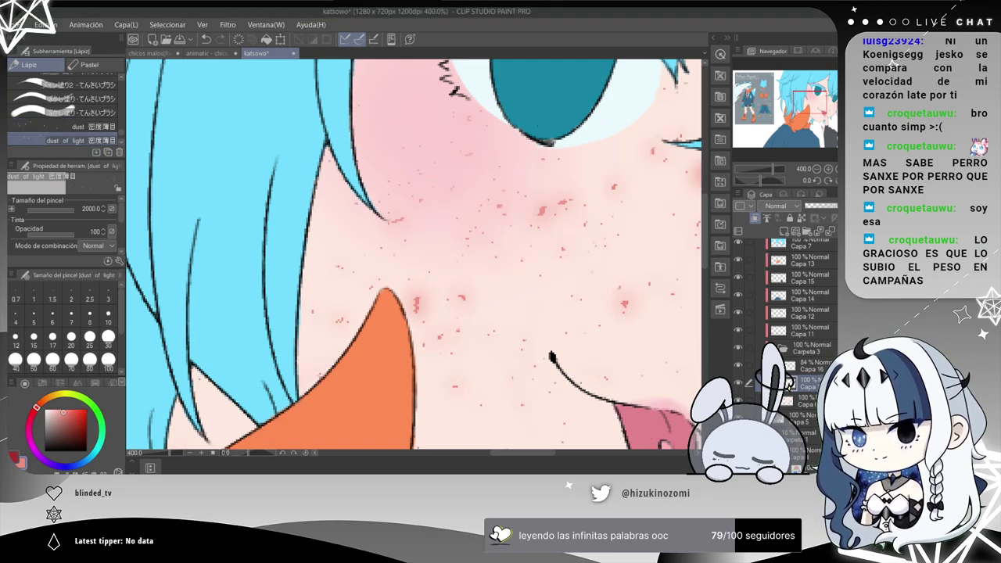
key(ctrl+z)
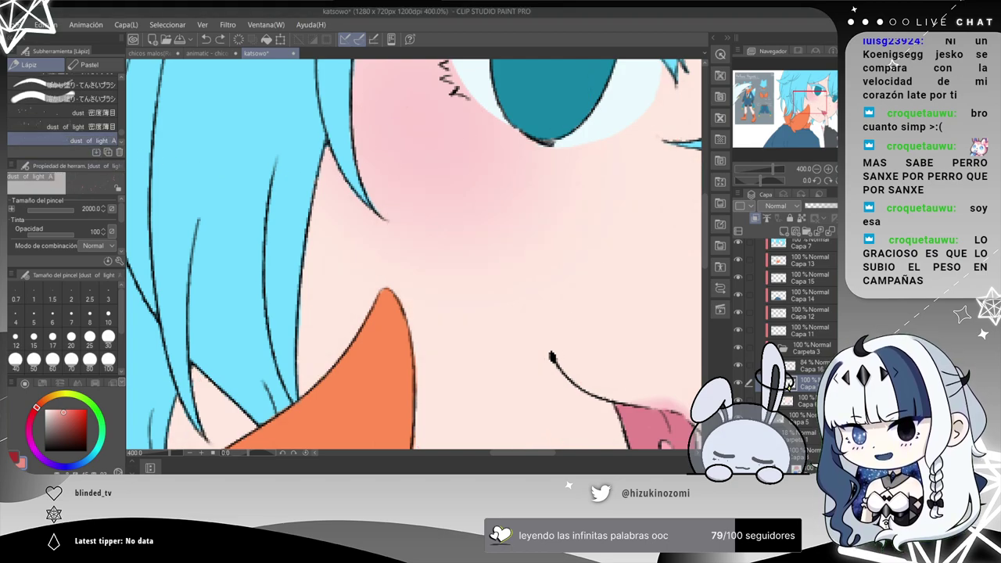
Import the dust of light A and dust A brushes, test each on the face, and undo the marks.
key(period)
click(563, 114)
key(ctrl+z)
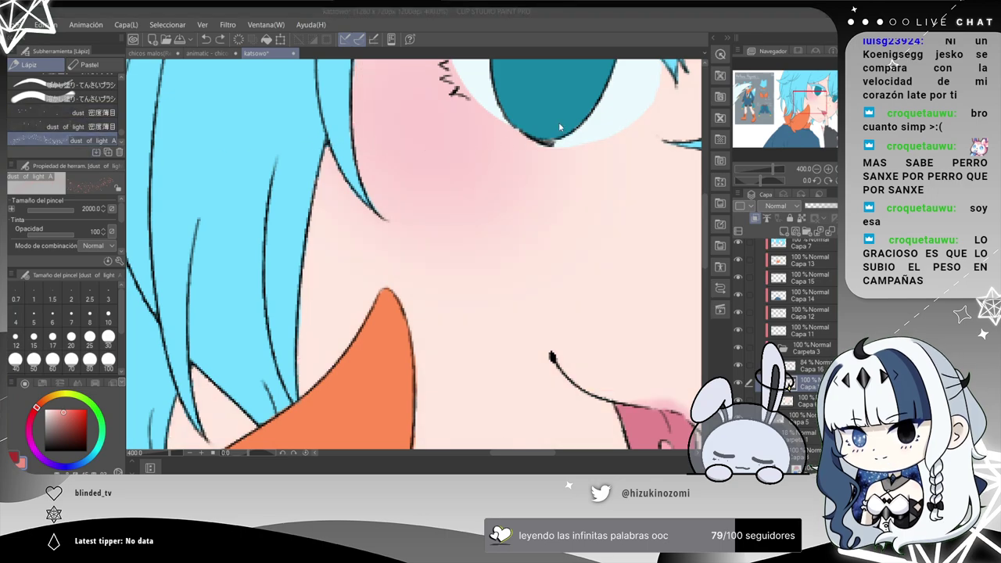
key(period)
click(451, 228)
key(ctrl+z)
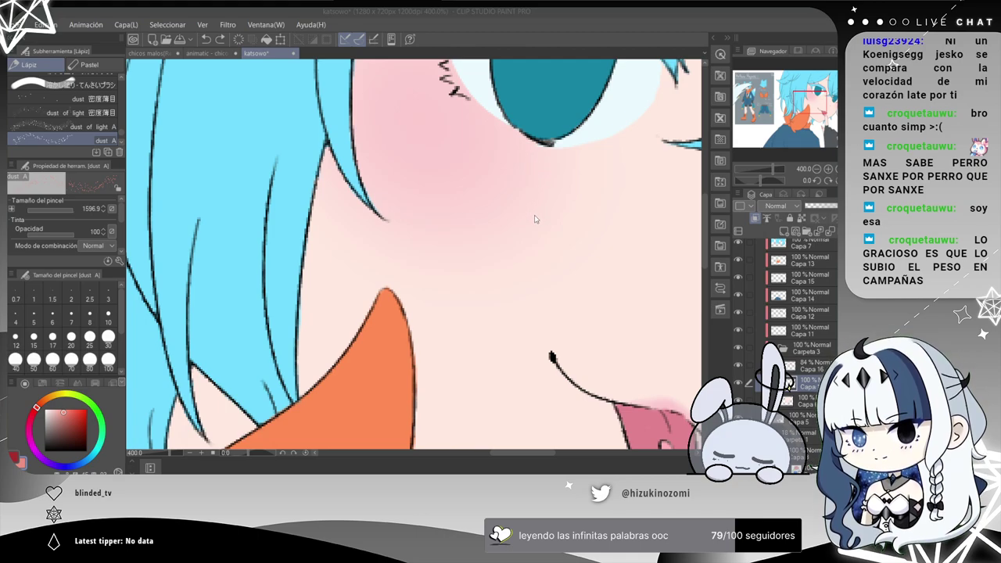
Import the 強め and にじみ縁水彩 brushes into the pencil sub tools, trying test strokes on the cheek and undoing them.
key(period)
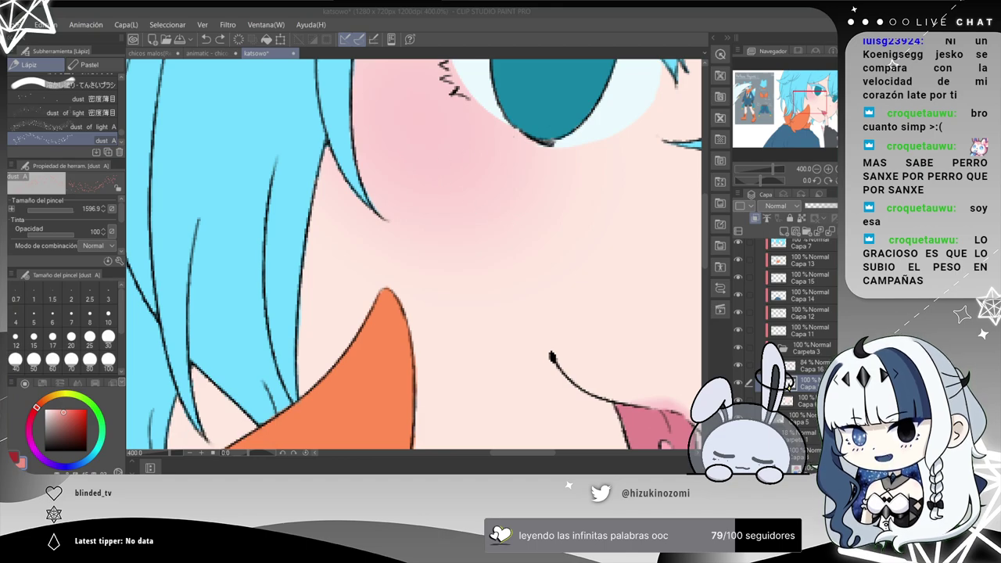
mouse_move(348, 181)
mouse_down()
mouse_move(334, 222)
mouse_move(382, 429)
mouse_up()
key(ctrl+z)
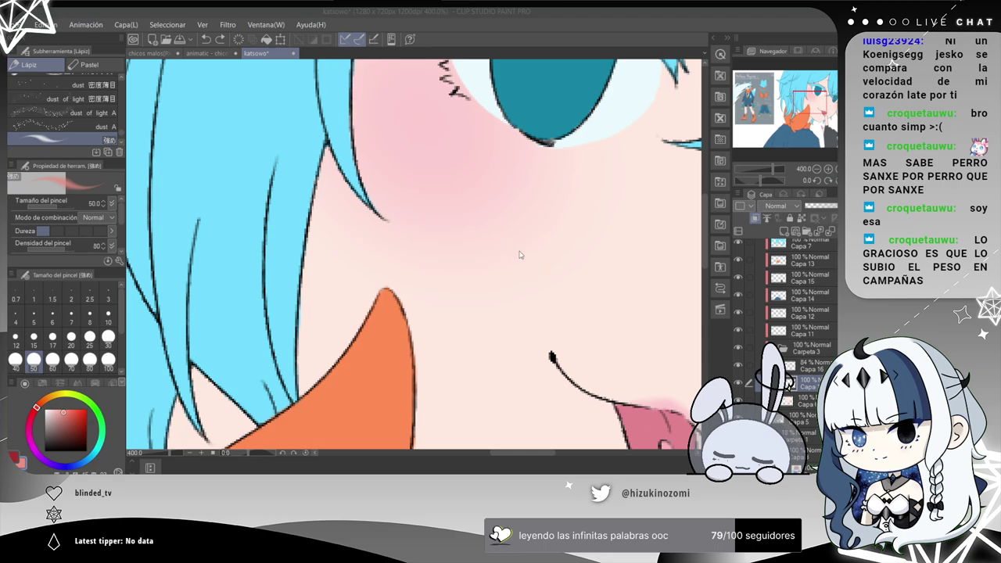
key(period)
drag(390, 215, 596, 255)
key(ctrl+z)
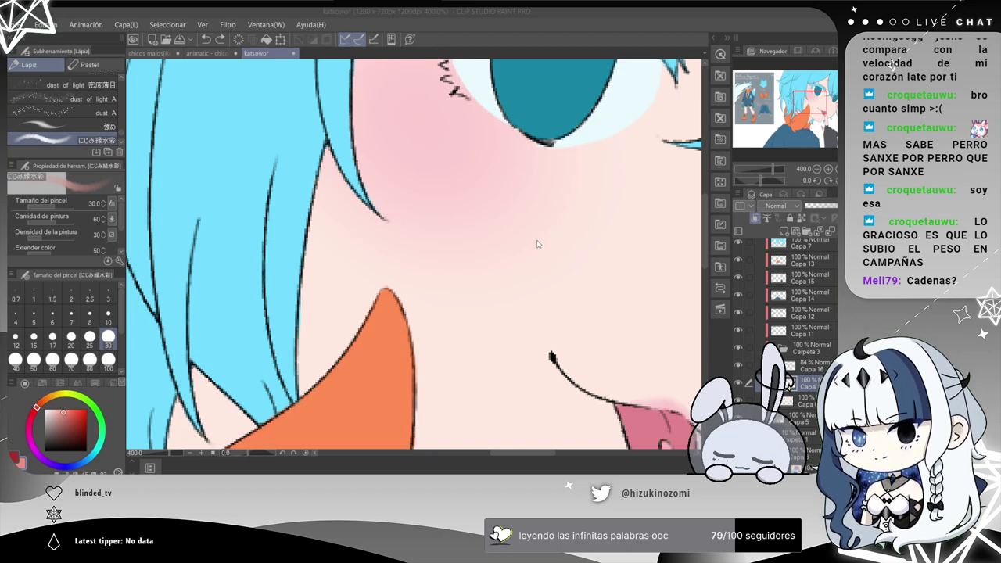
Add the 重ねムラブラシ brush at size 100 to the pencil sub tools and undo the test stroke on the cheek.
click(78, 145)
mouse_move(450, 196)
mouse_down()
mouse_move(519, 222)
mouse_move(602, 260)
mouse_move(584, 233)
mouse_up()
key(ctrl+z)
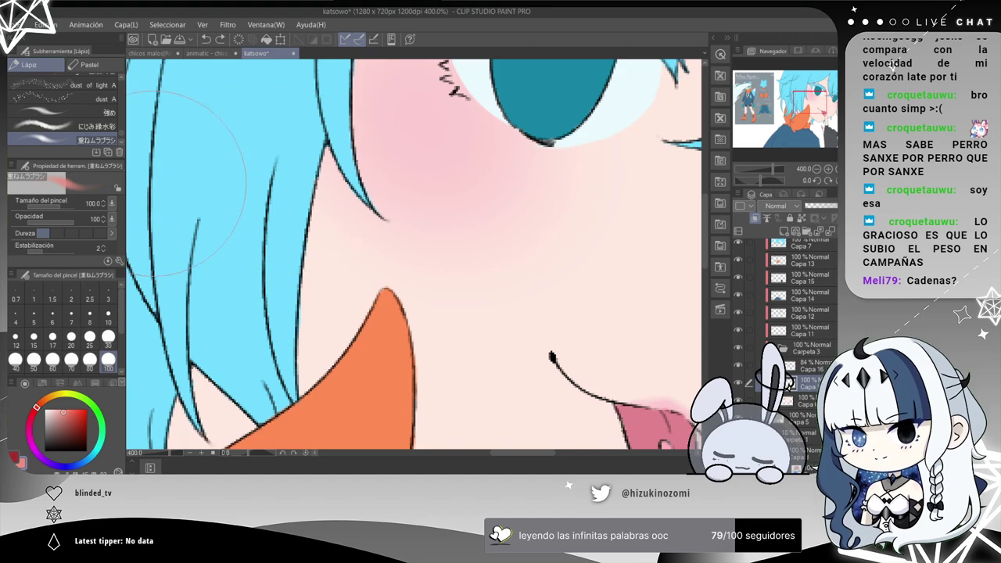
Retest the 主線も水彩も厚塗りも brush at size 30 on the cheek and beside the hair, undoing each stroke.
scroll(121, 110, down, 3)
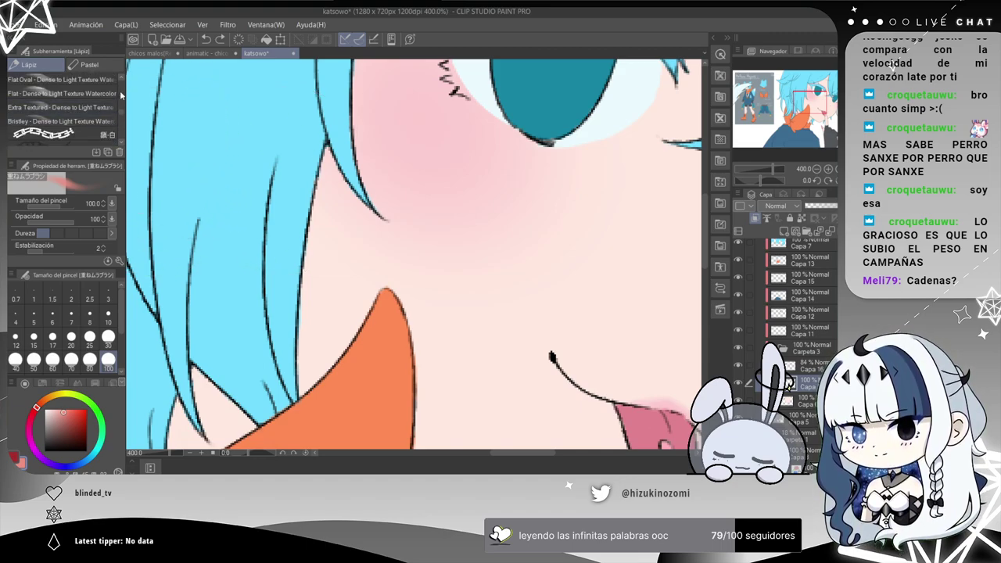
scroll(122, 115, up, 3)
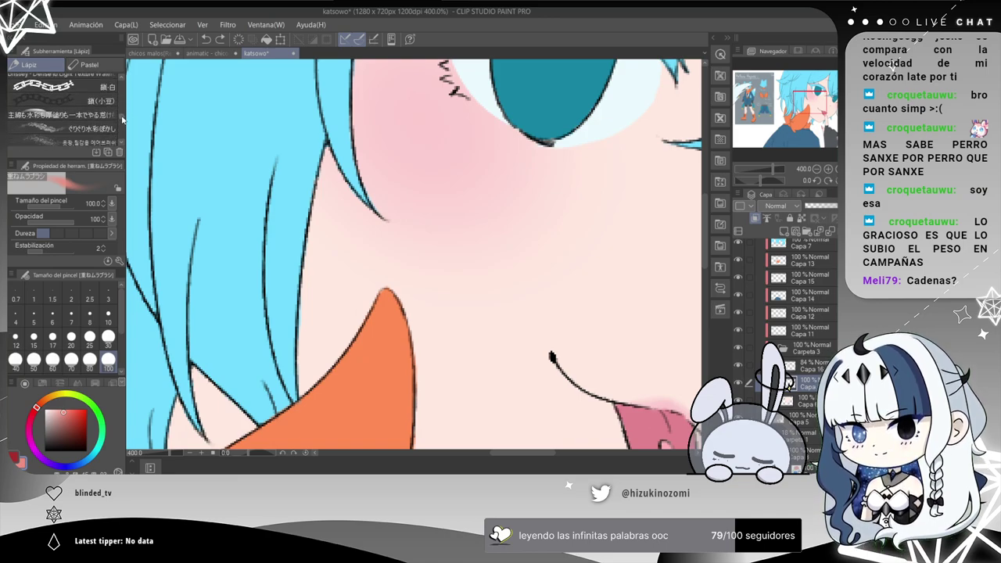
click(63, 110)
mouse_move(414, 152)
mouse_down()
mouse_move(547, 262)
mouse_move(601, 277)
mouse_up()
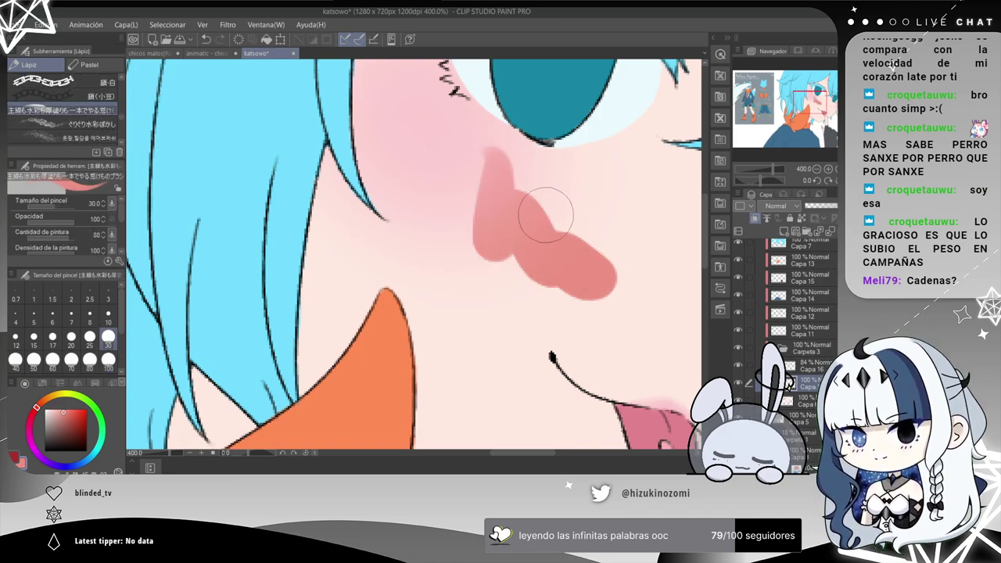
key(ctrl+z)
drag(368, 168, 325, 372)
key(ctrl+z)
mouse_move(347, 280)
mouse_down()
mouse_move(386, 266)
mouse_move(516, 243)
mouse_up()
key(ctrl+z)
Look at the ぐりぐり水彩ぼかし brush, retest the Korean-named airbrush at size 40 on the cheek, and undo the stroke.
click(71, 123)
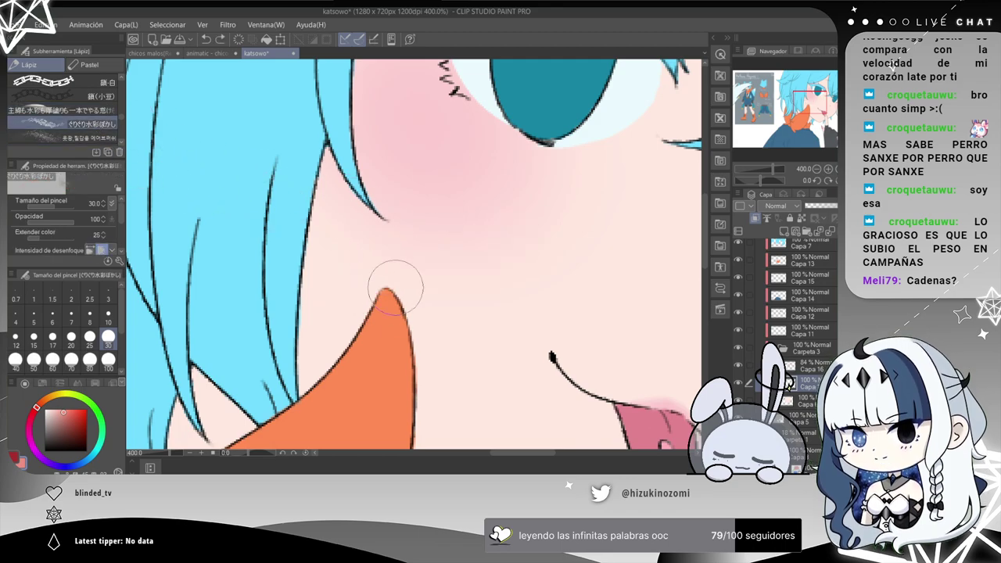
click(70, 138)
drag(381, 248, 509, 290)
key(ctrl+z)
Retest the ザッサラ絵筆油彩風 brush at size 70 on the lower cheek and undo the stroke.
scroll(63, 110, down, 3)
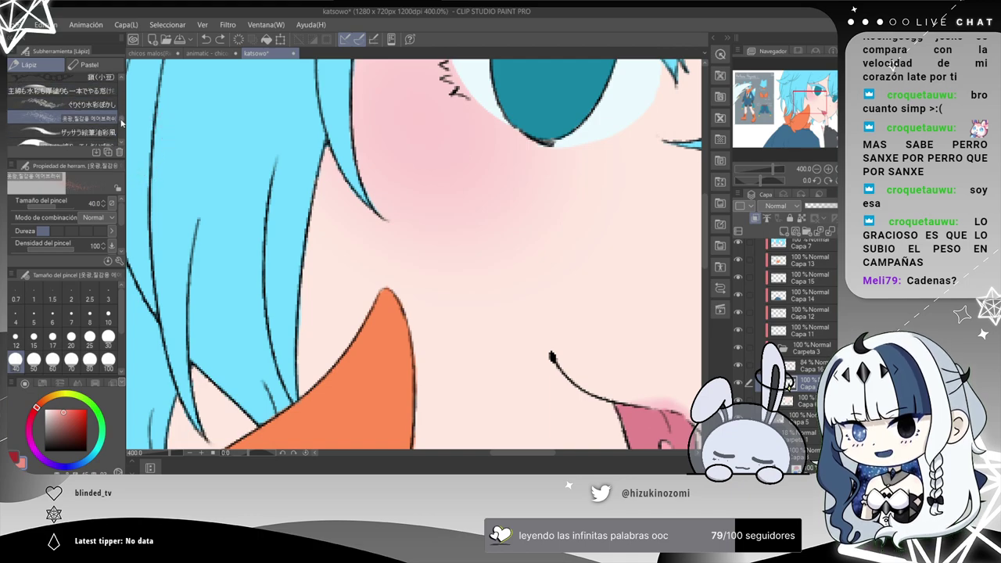
click(70, 113)
mouse_move(373, 241)
mouse_down()
mouse_move(475, 273)
mouse_move(575, 254)
mouse_move(405, 189)
mouse_move(488, 274)
mouse_move(522, 386)
mouse_move(479, 359)
mouse_up()
key(ctrl+z)
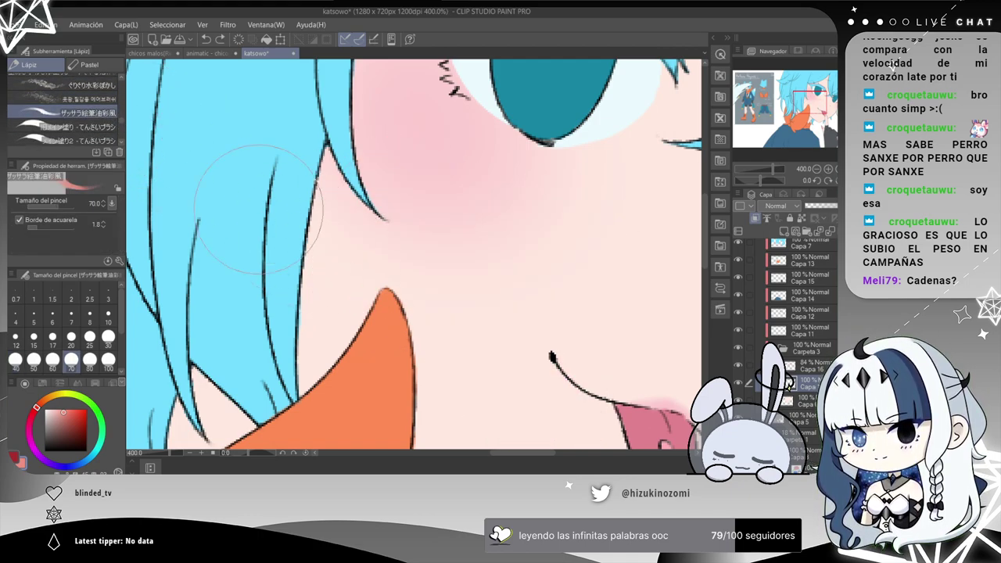
Compare the 旧メイン塗り and メイン塗り2 てんさいブラシ brushes with a stroke each across the cheek, undoing both.
click(89, 139)
click(89, 128)
mouse_move(337, 281)
mouse_down()
mouse_move(411, 262)
mouse_move(500, 226)
mouse_up()
key(ctrl+z)
click(88, 139)
mouse_move(356, 291)
mouse_down()
mouse_move(364, 297)
mouse_move(489, 163)
mouse_up()
key(ctrl+z)
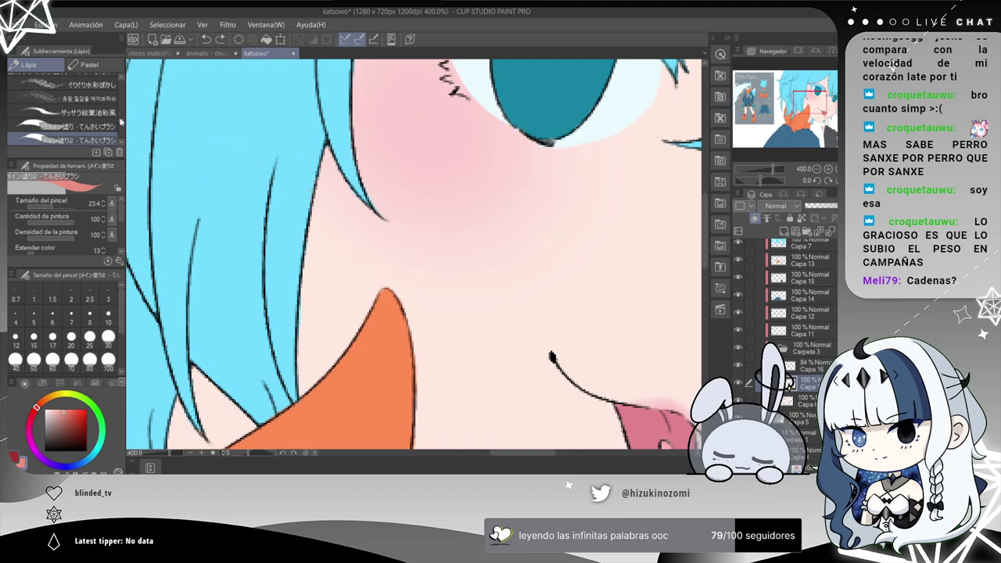
Select the ぼかし塗り・てんさいブラシ brush, undo a trial stroke across the cheek, and set the brush size to 30.
scroll(70, 110, down, 2)
click(71, 102)
mouse_move(391, 313)
mouse_down()
mouse_move(428, 233)
mouse_move(610, 165)
mouse_up()
key(ctrl+z)
click(110, 319)
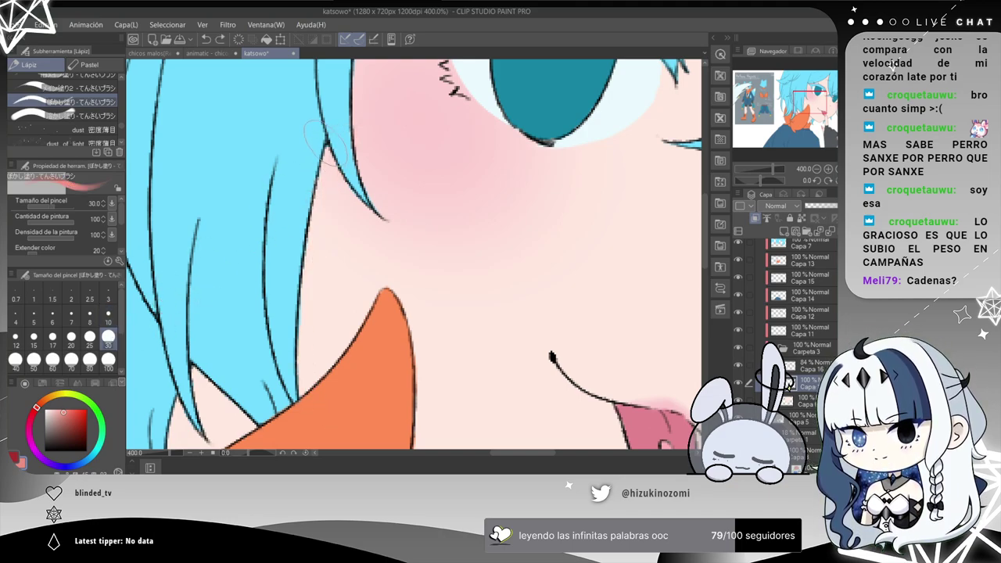
Try several ぼかし塗り shadow strokes at size 30 along the hair edge and on the cheek, undoing each.
drag(306, 209, 313, 407)
key(ctrl+z)
mouse_move(325, 148)
mouse_down()
mouse_move(353, 250)
mouse_move(345, 124)
mouse_up()
key(ctrl+z)
key(ctrl+z)
mouse_move(326, 157)
mouse_down()
mouse_move(364, 262)
mouse_move(336, 246)
mouse_move(345, 135)
mouse_move(342, 185)
mouse_up()
key(ctrl+z)
key(ctrl+z)
mouse_move(392, 141)
mouse_down()
mouse_move(451, 252)
mouse_move(436, 226)
mouse_up()
key(ctrl+z)
key(ctrl+z)
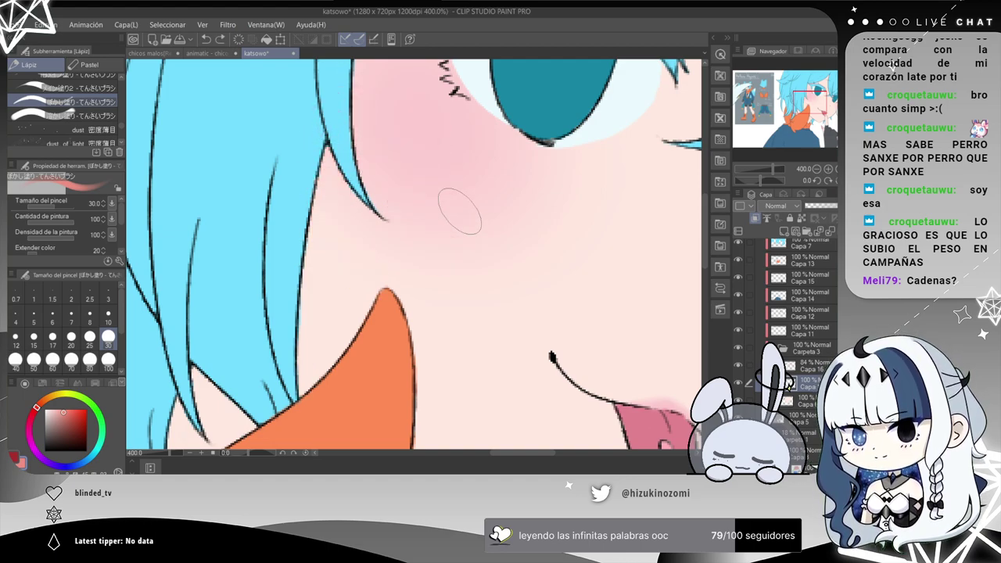
Try the 溶かし塗り・てんさいブラシ brush at size 50 down the skin beside the hair and undo the stroke.
click(101, 117)
drag(325, 158, 313, 359)
key(ctrl+z)
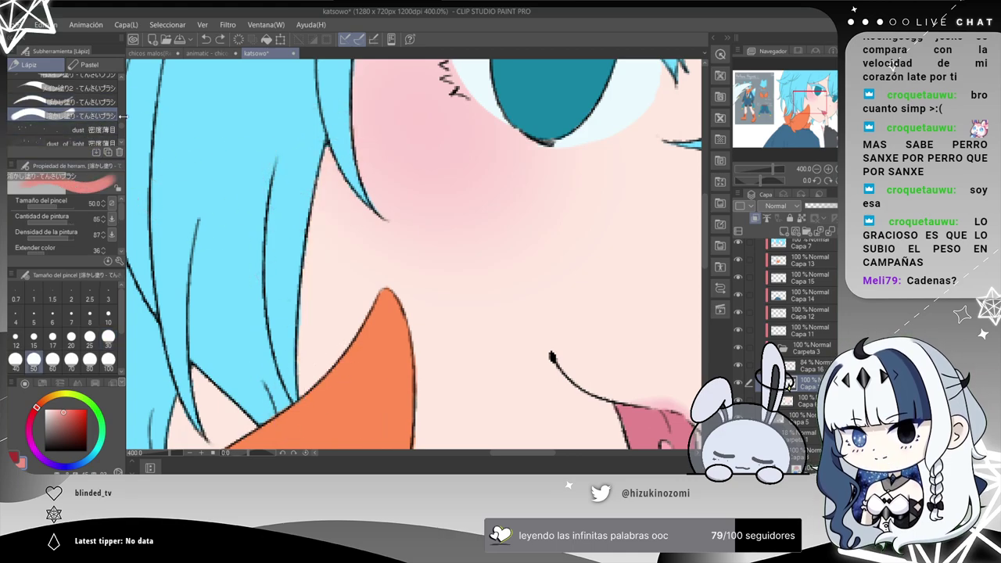
Return to the earlier imported brushes, trying the Korean-named airbrush and 旧メイン塗り beside the hair and undoing the strokes.
scroll(118, 127, down, 2)
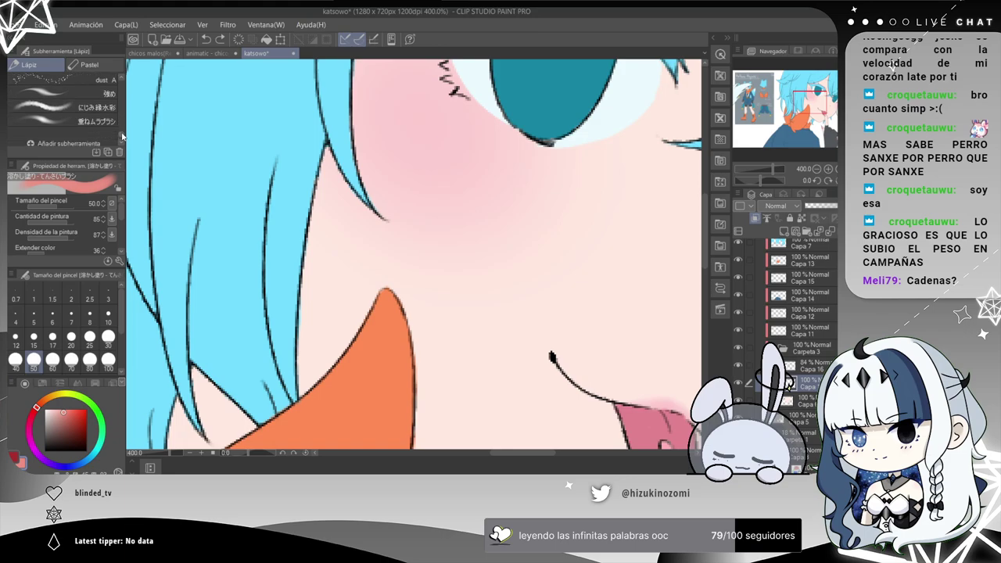
drag(122, 129, 122, 118)
click(100, 128)
drag(336, 188, 391, 374)
key(ctrl+z)
click(92, 140)
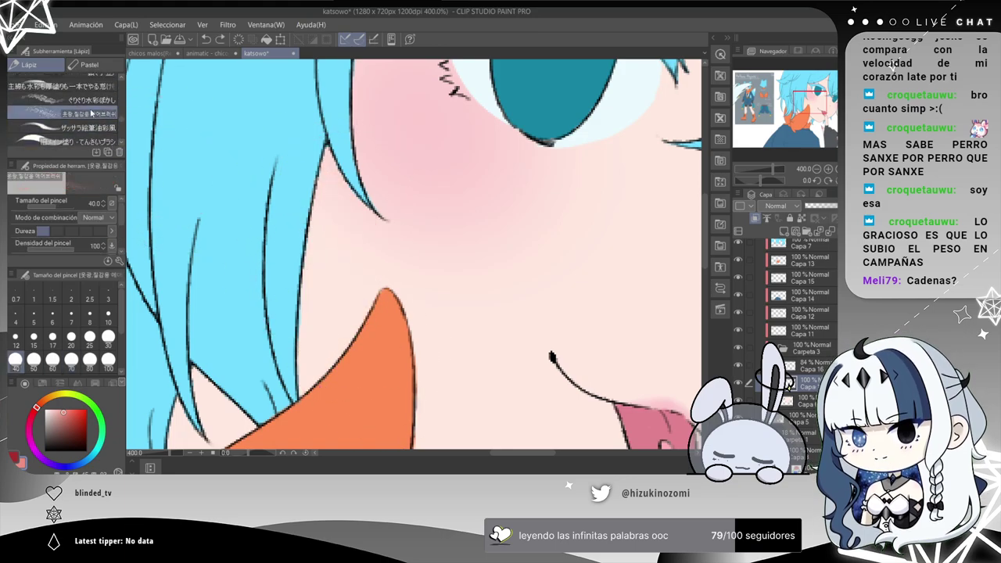
drag(324, 206, 369, 318)
key(ctrl+z)
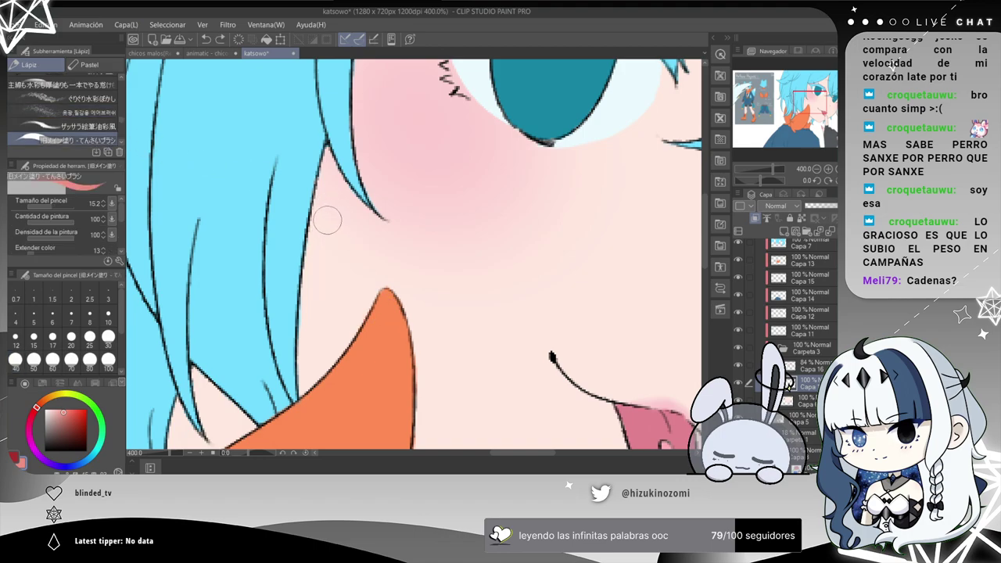
drag(344, 157, 382, 262)
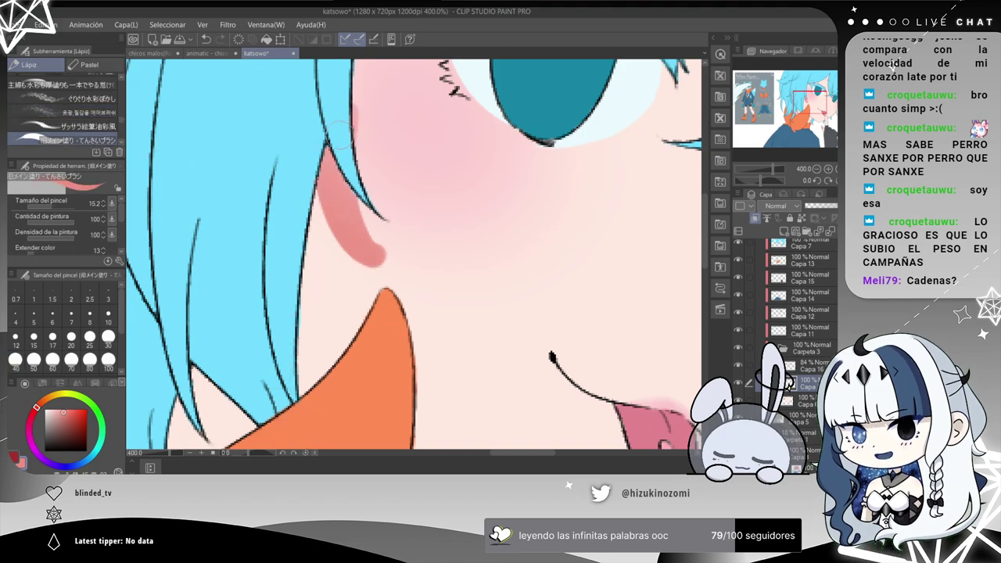
key(ctrl+z)
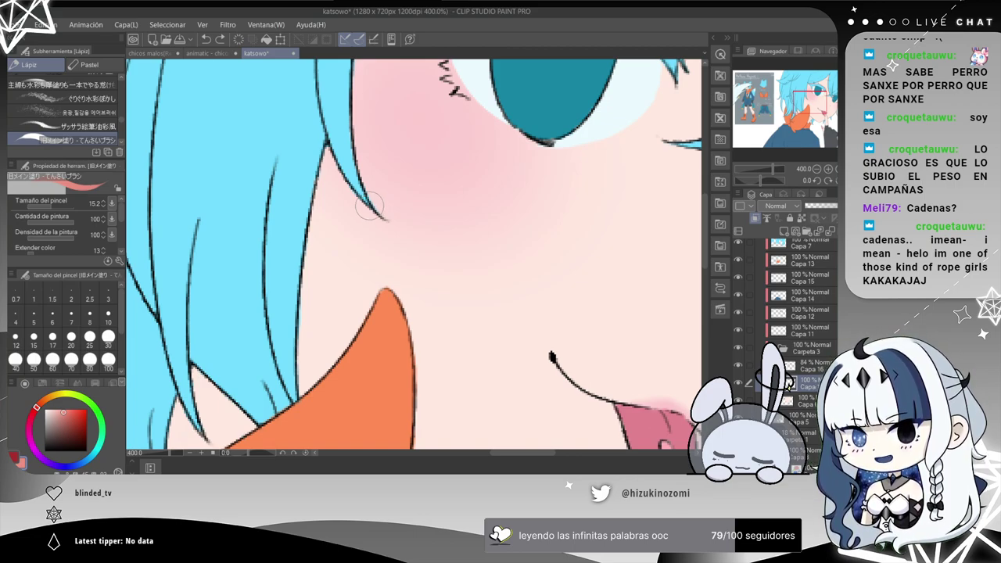
Try the ザッサラ絵筆油彩風 brush at size 70 and the Korean-named airbrush at size 40 beside the hair, undoing the strokes.
click(86, 129)
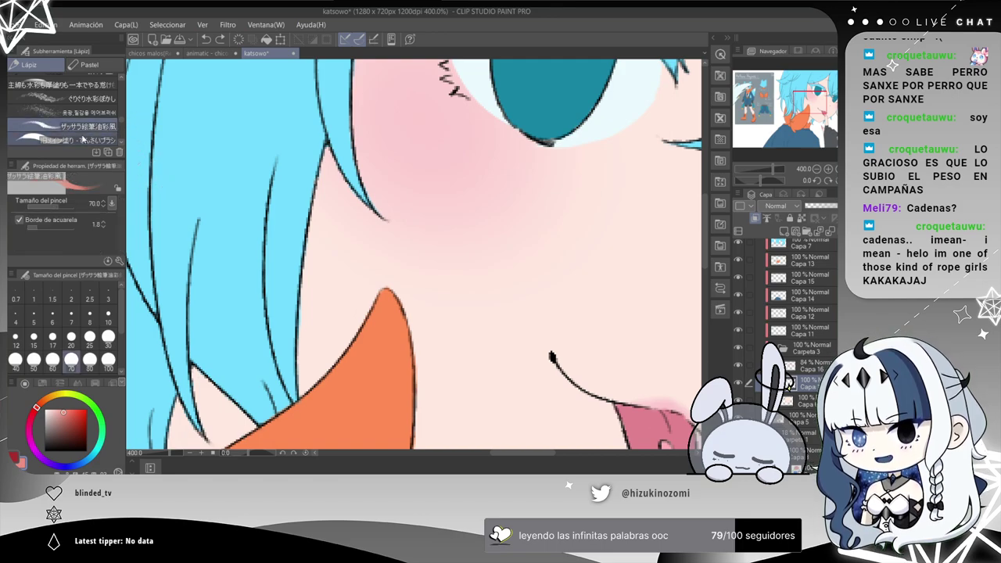
mouse_move(330, 241)
mouse_down()
mouse_move(307, 180)
mouse_move(322, 119)
mouse_up()
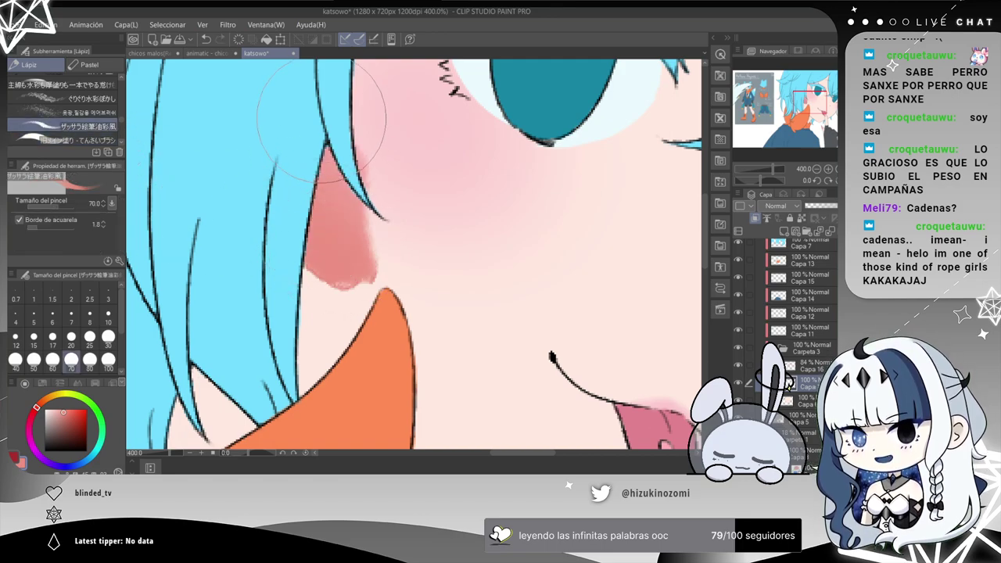
click(94, 112)
drag(348, 258, 337, 195)
key(ctrl+z)
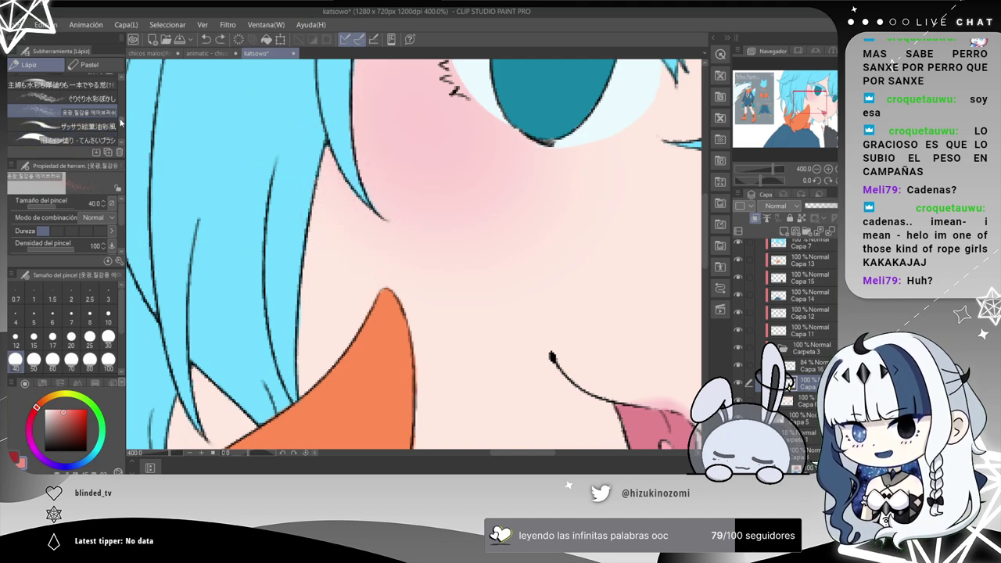
Try two 旧メイン塗り・てんさいブラシ strokes at size 15.2 up the skin beside the hair lock and undo both.
scroll(121, 122, down, 2)
click(78, 112)
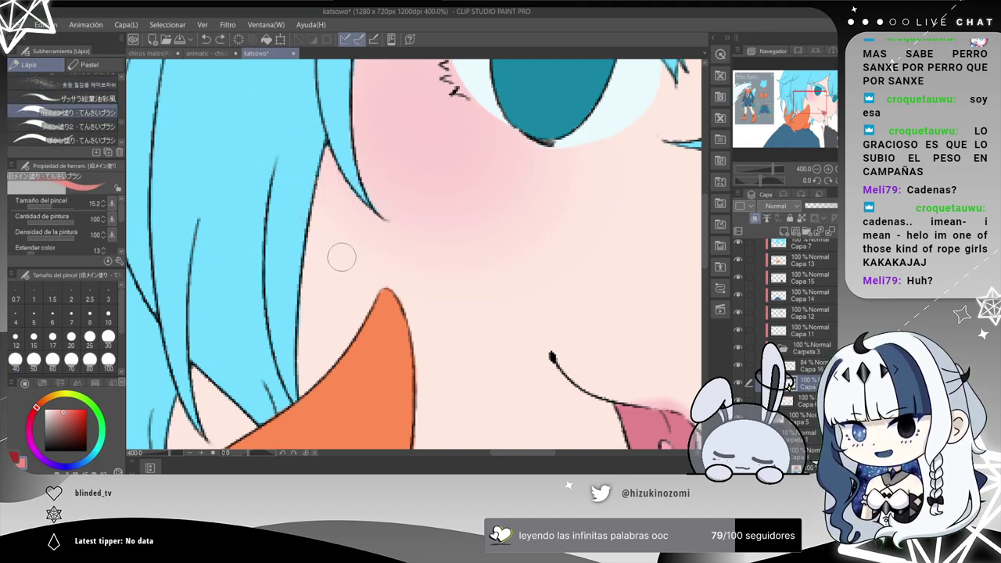
mouse_move(343, 258)
mouse_down()
mouse_move(317, 218)
mouse_move(323, 127)
mouse_up()
drag(329, 201, 335, 159)
key(ctrl+z)
key(ctrl+z)
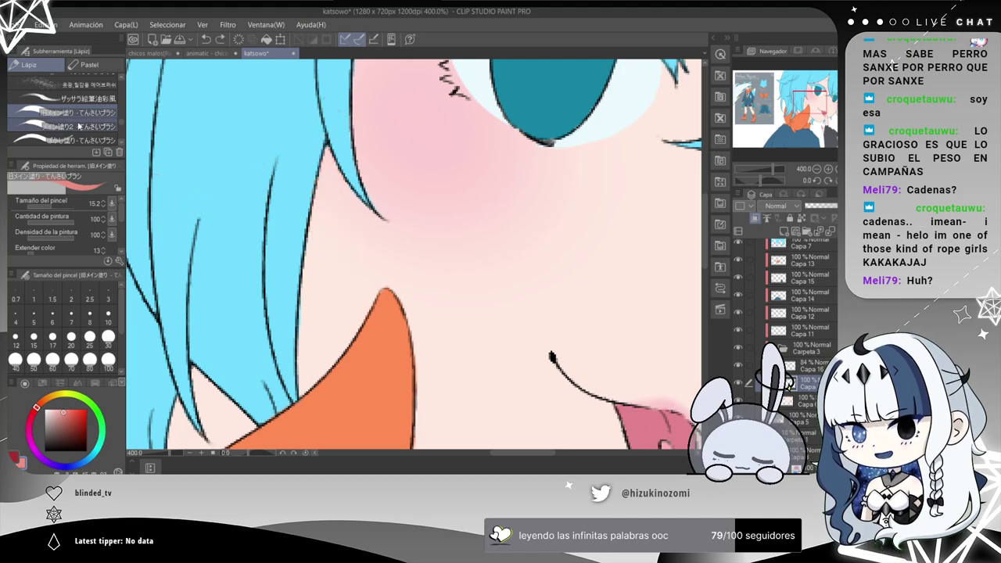
Try the メイン塗り2・てんさいブラシ brush at size 23.4 and the ぼかし塗り・てんさいブラシ brush at size 30 beside the hair, undoing both strokes.
click(78, 126)
drag(380, 270, 347, 120)
key(ctrl+z)
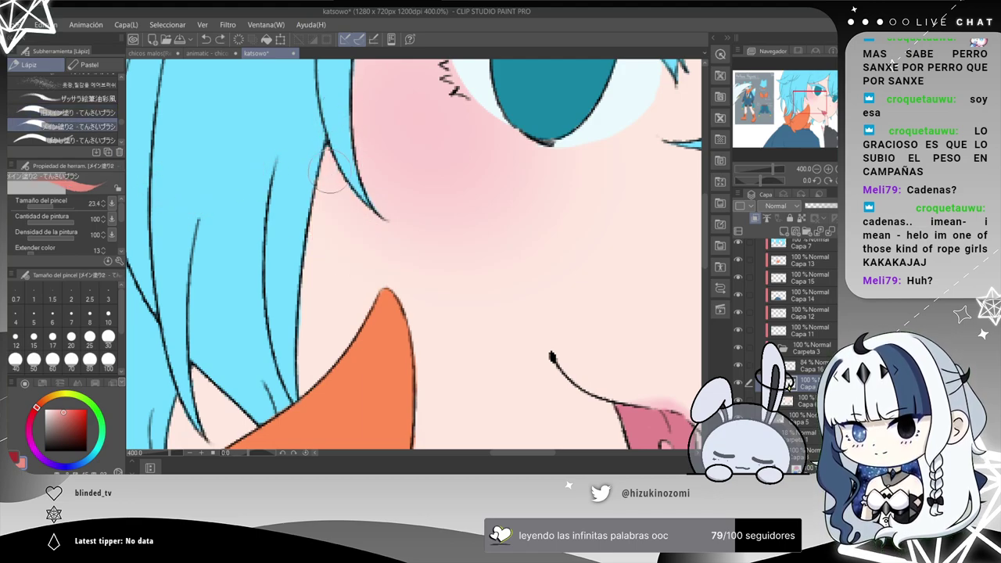
click(78, 140)
drag(305, 158, 388, 296)
key(ctrl+z)
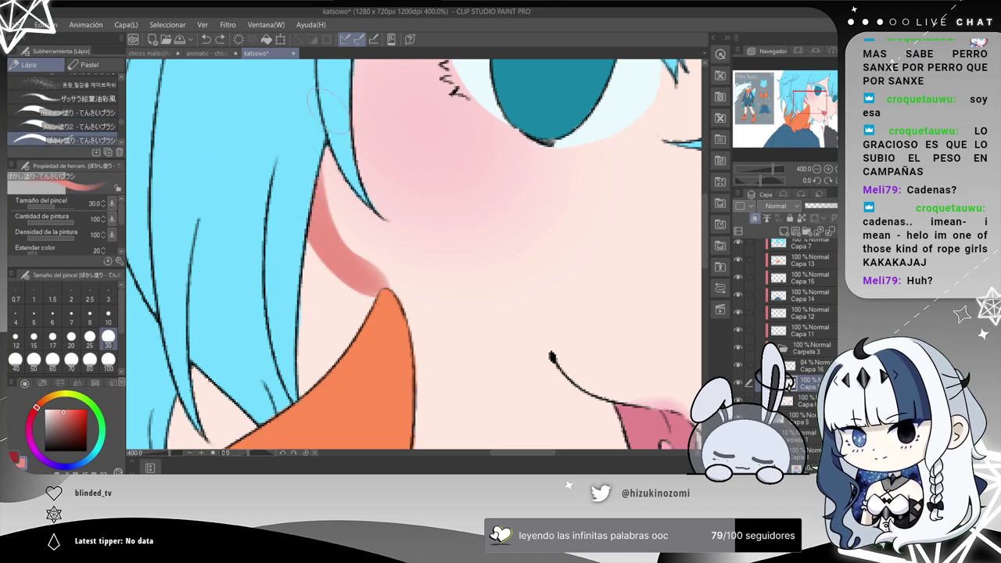
Try the 強め brush at size 50 down the skin beside the hair lock and undo the stroke.
drag(121, 126, 122, 135)
scroll(118, 129, down, 3)
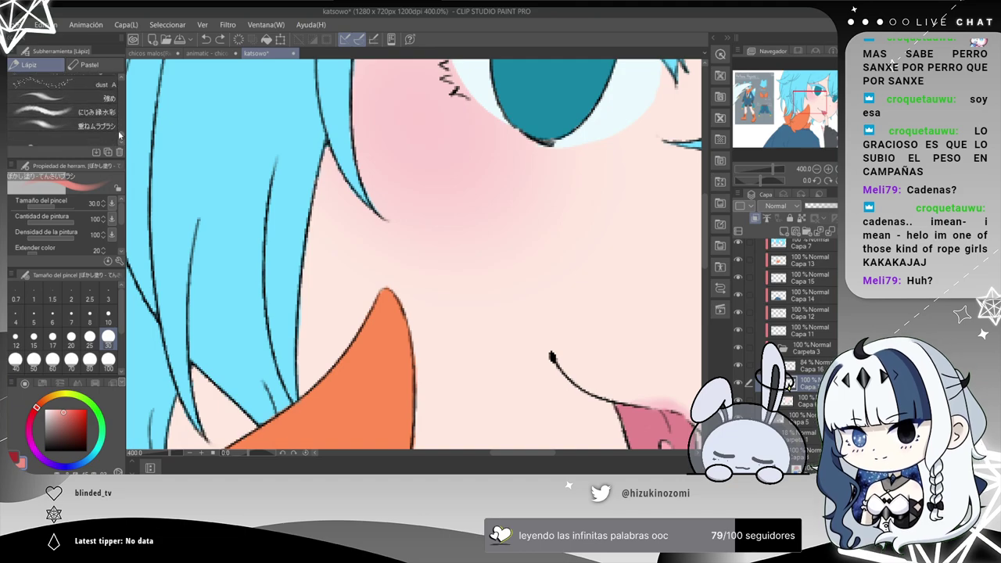
click(78, 98)
drag(344, 168, 371, 262)
key(ctrl+z)
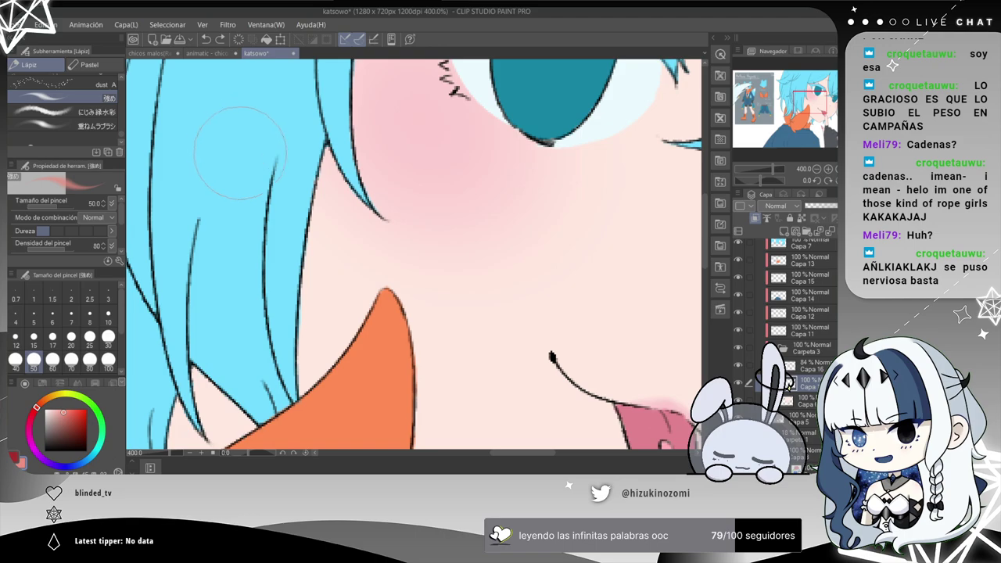
Return to the ザッサラ絵筆油彩風 brush, try it at size 10 up the skin beside the hair, and undo the stroke.
scroll(123, 133, down, 10)
scroll(123, 117, down, 10)
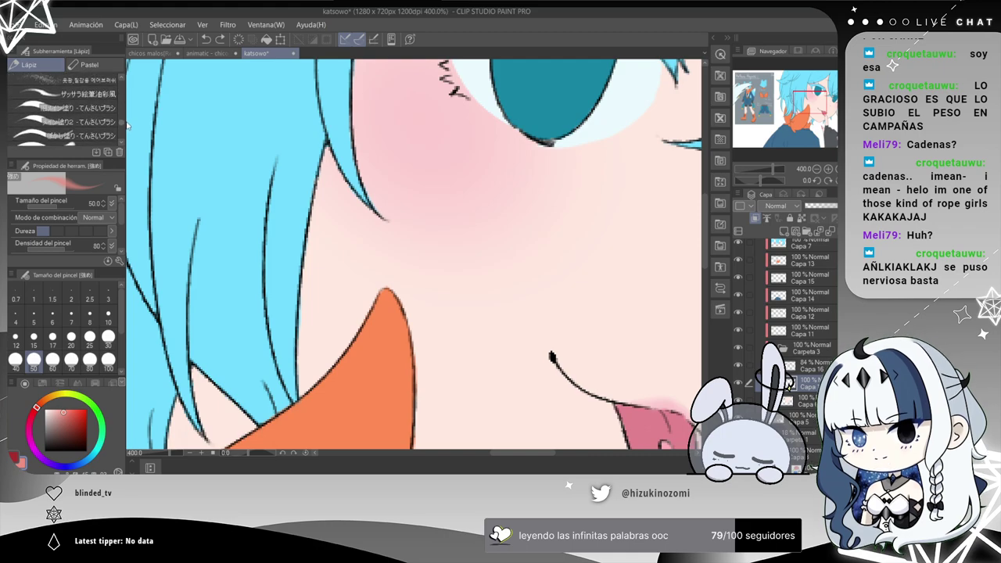
scroll(122, 117, up, 1)
click(78, 103)
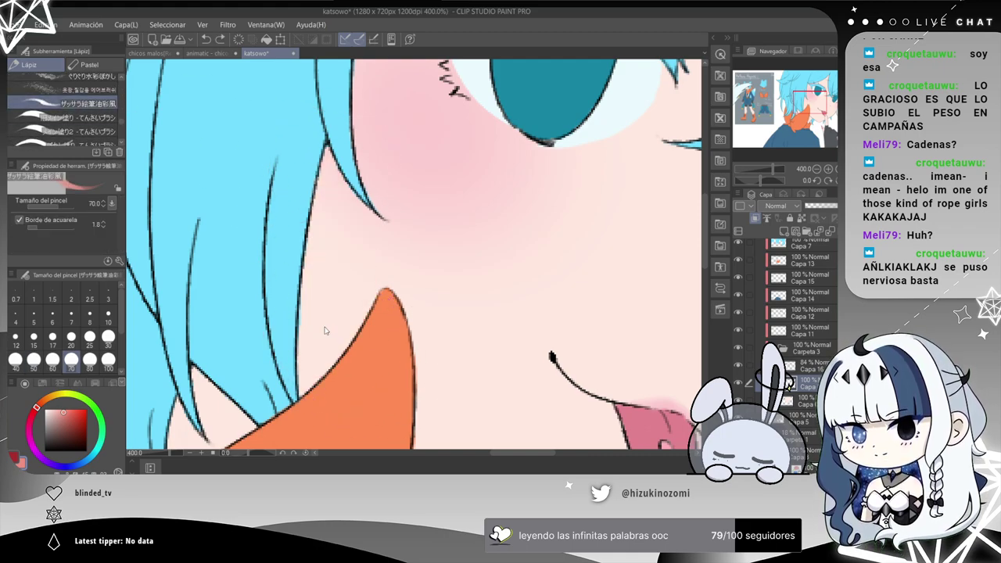
click(108, 315)
drag(321, 360, 338, 165)
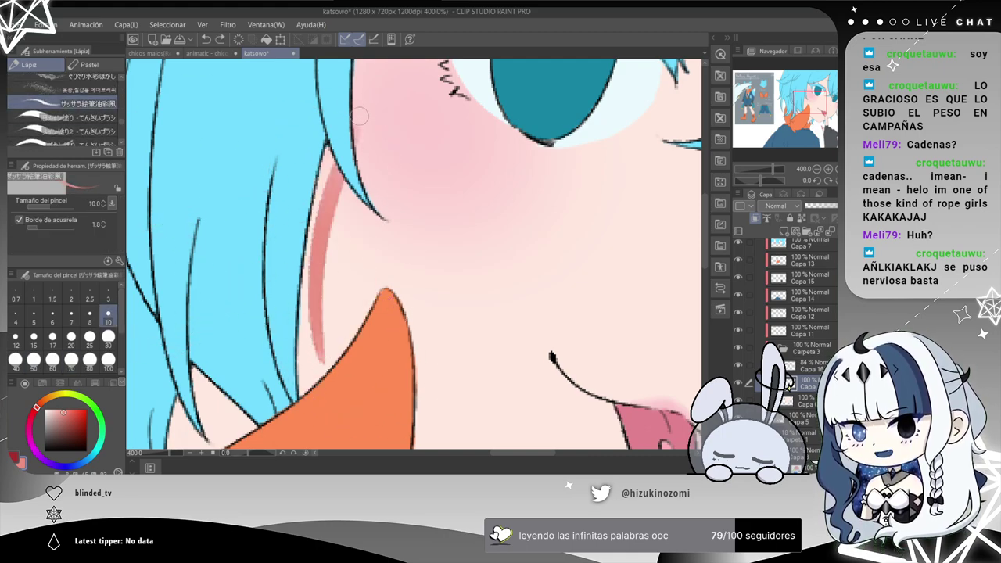
key(ctrl+z)
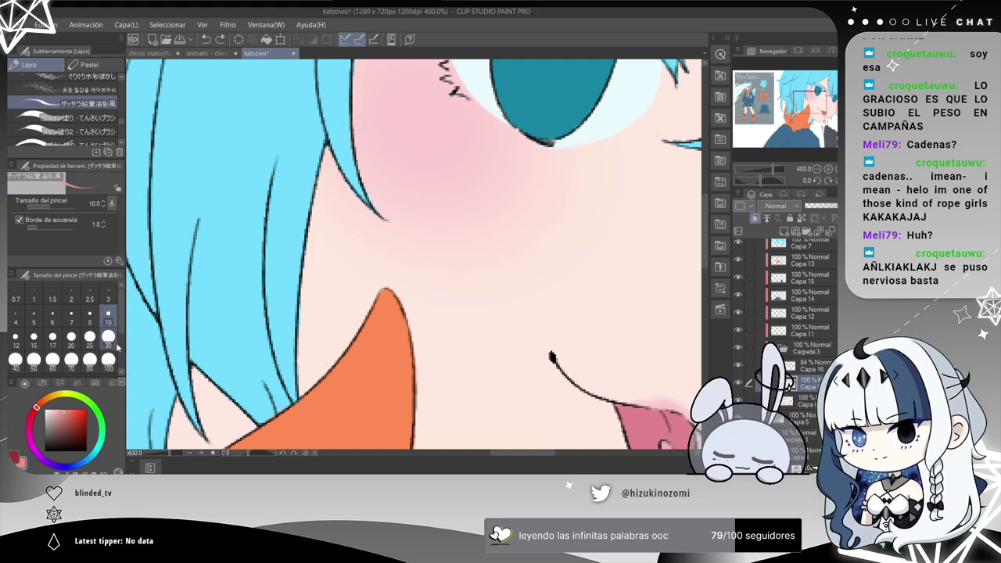
Try the ザッサラ絵筆油彩風 brush at size 25 with strokes on the skin beside the hair and undo them.
click(108, 336)
click(90, 336)
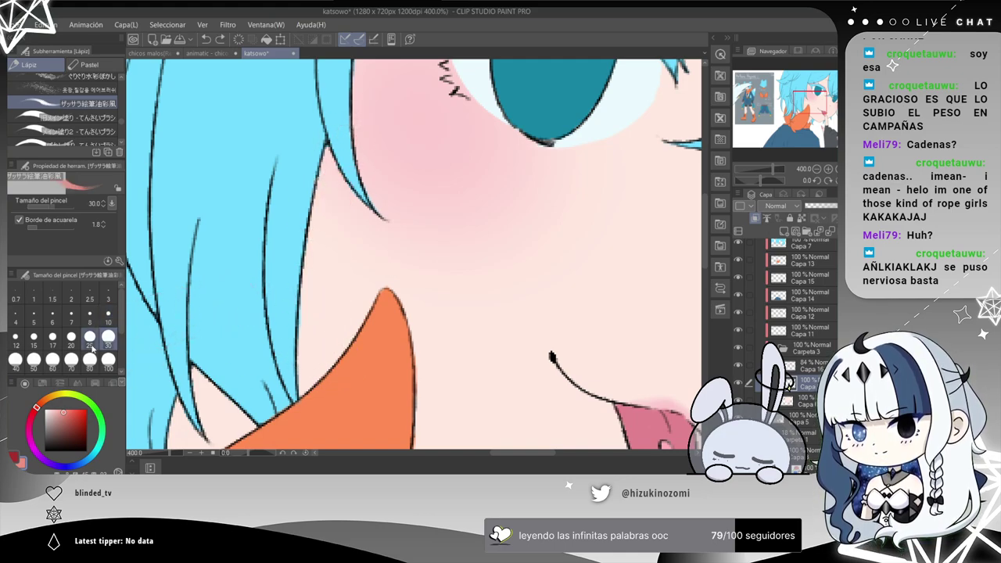
drag(328, 140, 372, 268)
mouse_move(338, 239)
mouse_down()
mouse_move(331, 134)
mouse_move(372, 267)
mouse_move(336, 149)
mouse_up()
key(ctrl+z)
key(ctrl+z)
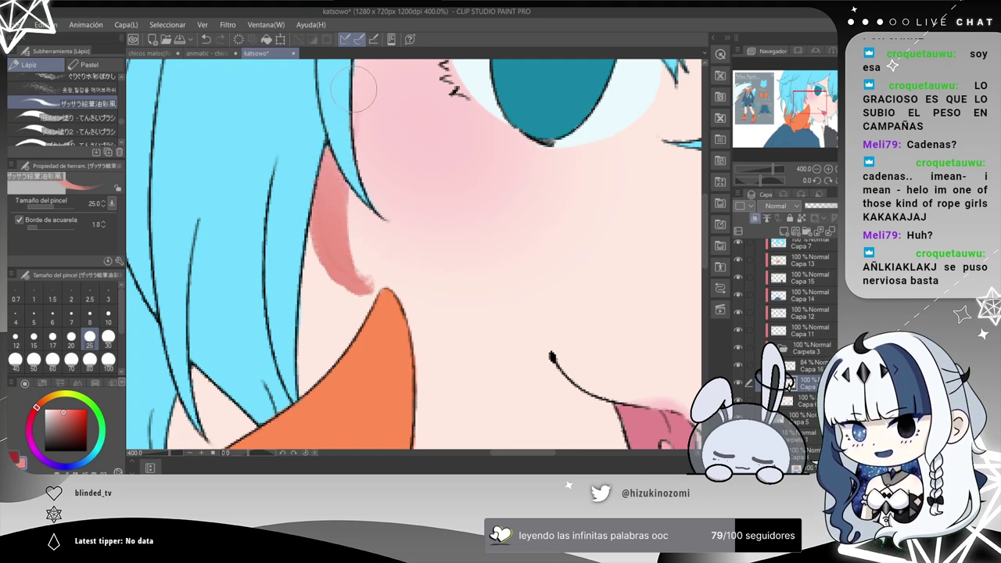
key(ctrl+z)
key(ctrl+z)
Try the 旧メイン塗り・てんさいブラシ brush at size 15.2 in the skin gap under the hair lock and undo it.
click(80, 118)
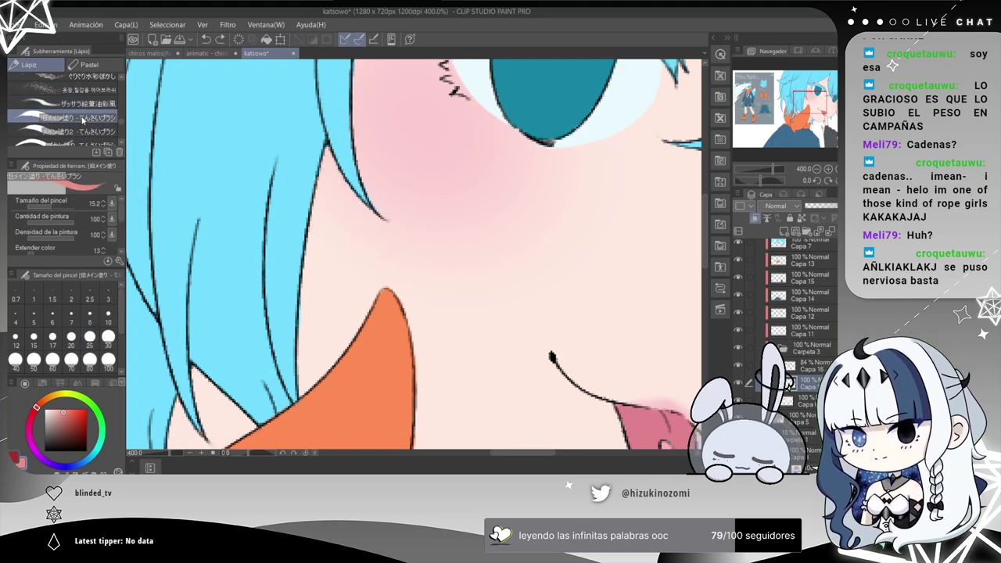
mouse_move(311, 205)
mouse_down()
mouse_move(366, 285)
mouse_move(327, 150)
mouse_up()
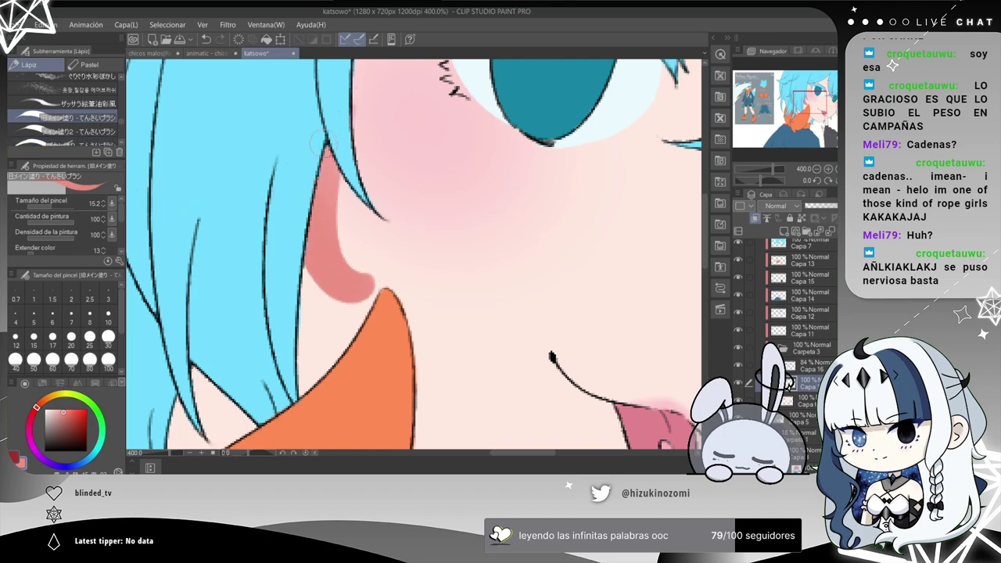
key(ctrl+z)
key(ctrl+z)
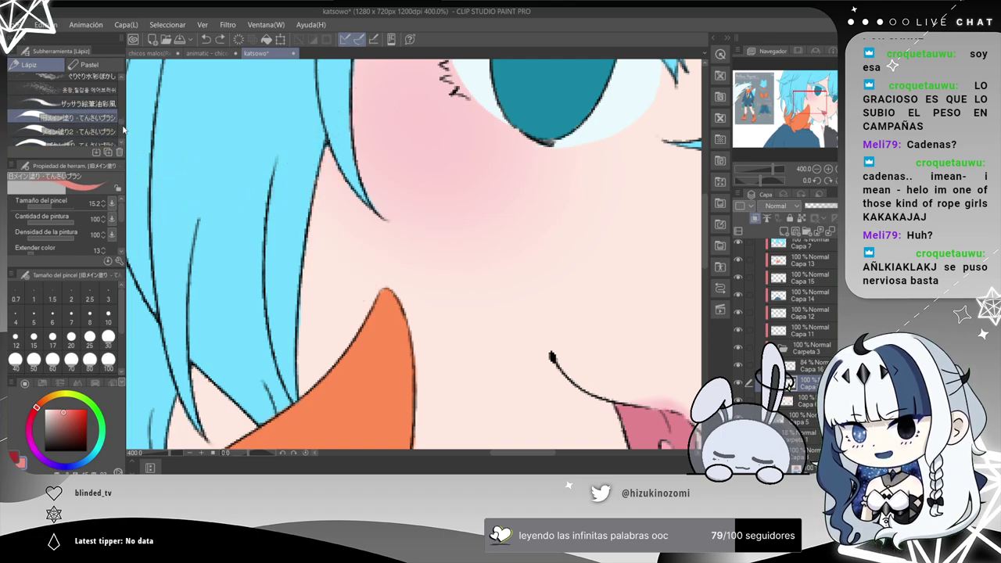
Try the 強め brush at size 8 with a short curved stroke beside the hair and undo it.
scroll(121, 133, down, 3)
scroll(122, 134, down, 3)
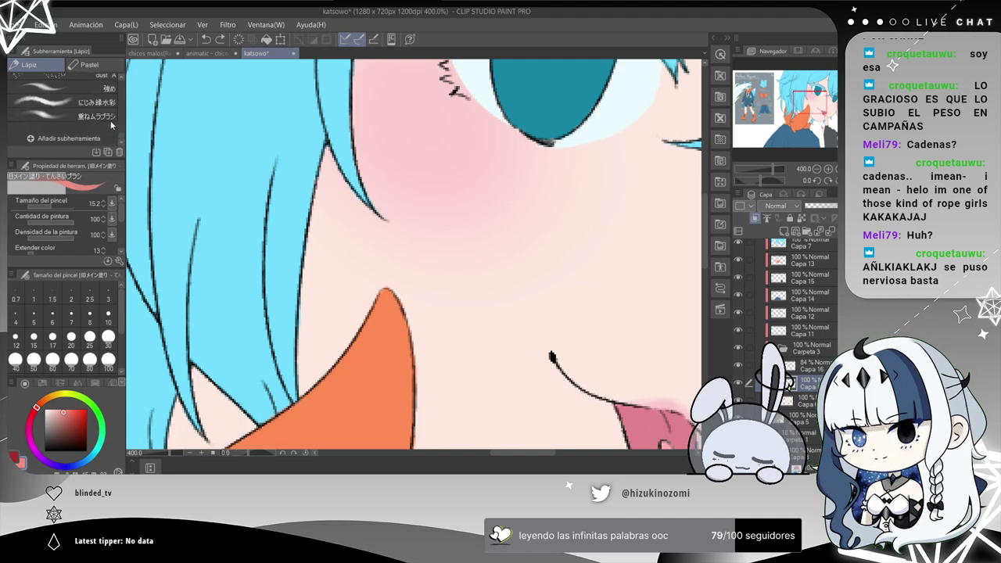
click(86, 88)
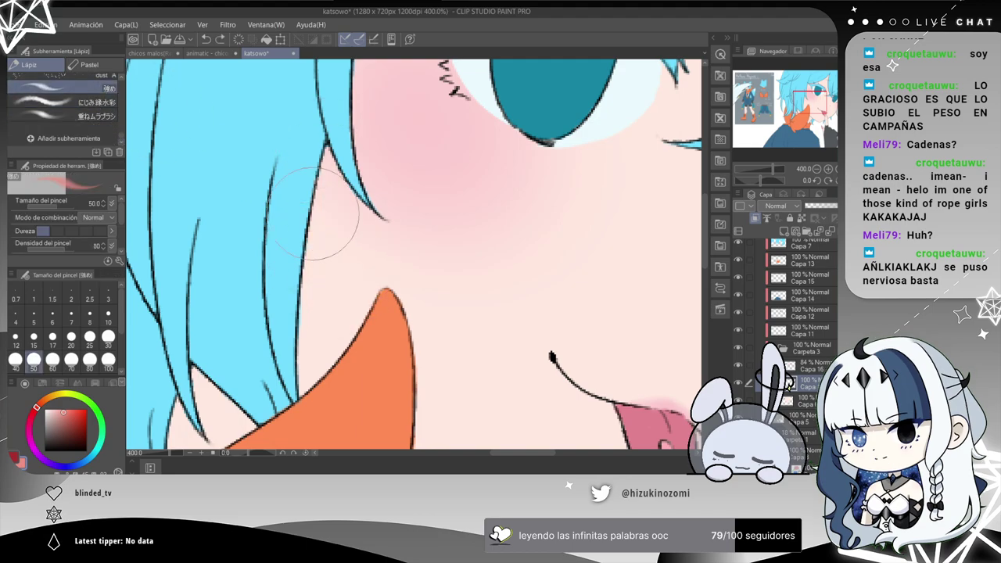
click(89, 313)
drag(309, 234, 358, 275)
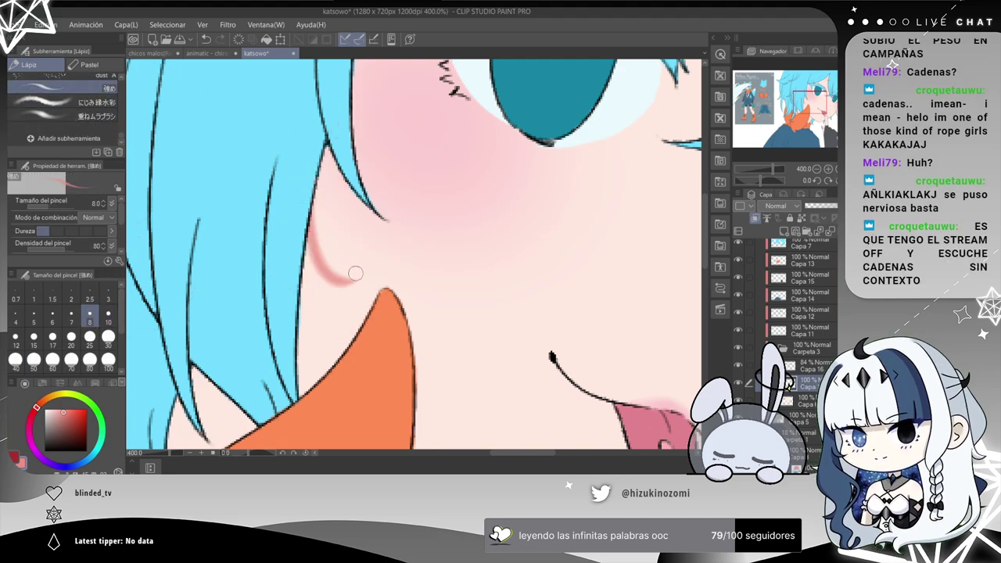
key(ctrl+z)
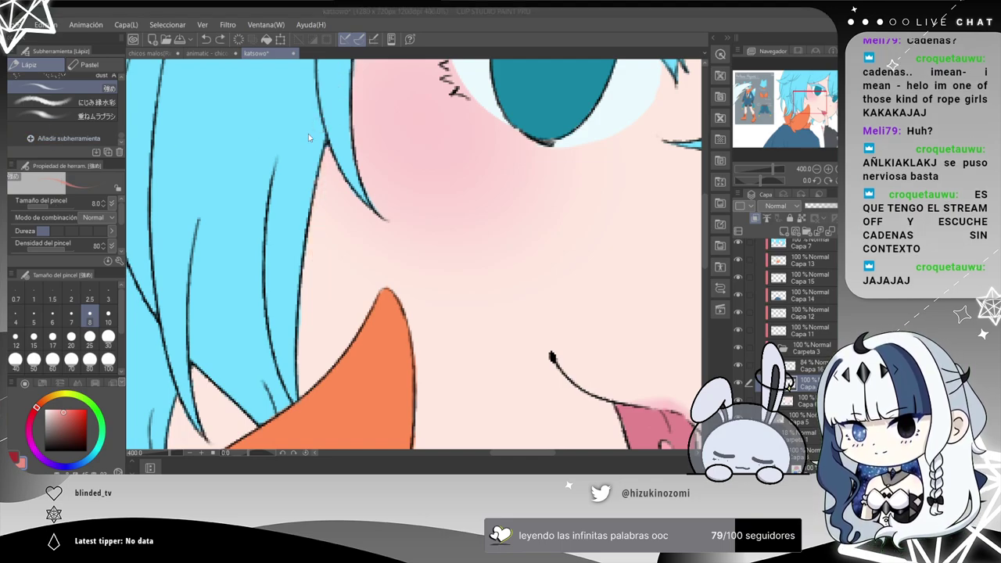
Try the 重ねムラブラシ brush at sizes 30 and 10 on the skin beside the hair, undoing the strokes.
click(86, 116)
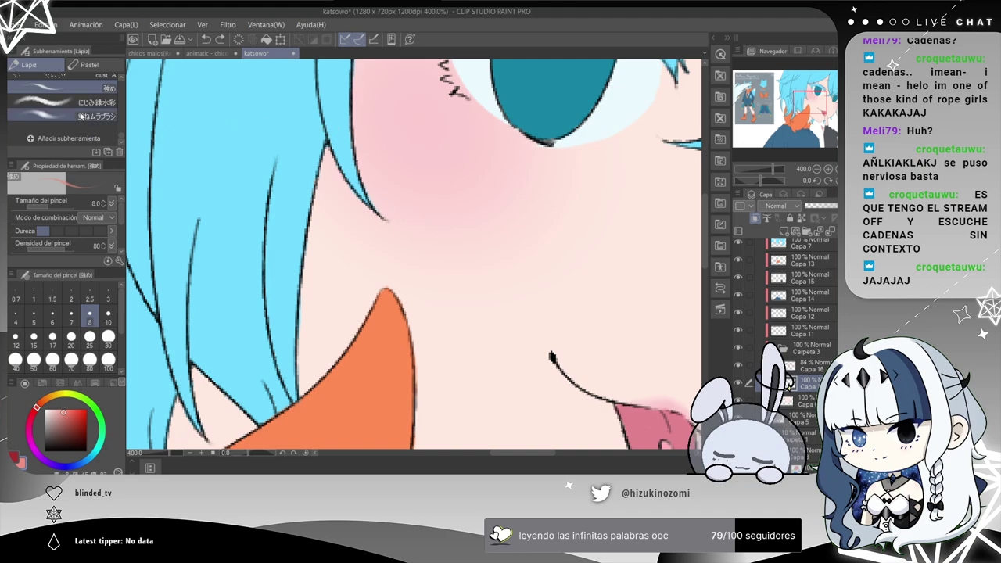
click(108, 336)
mouse_move(329, 215)
mouse_down()
mouse_move(346, 268)
mouse_move(344, 195)
mouse_move(359, 268)
mouse_up()
key(ctrl+z)
click(108, 322)
drag(331, 156, 339, 264)
key(ctrl+z)
key(ctrl+z)
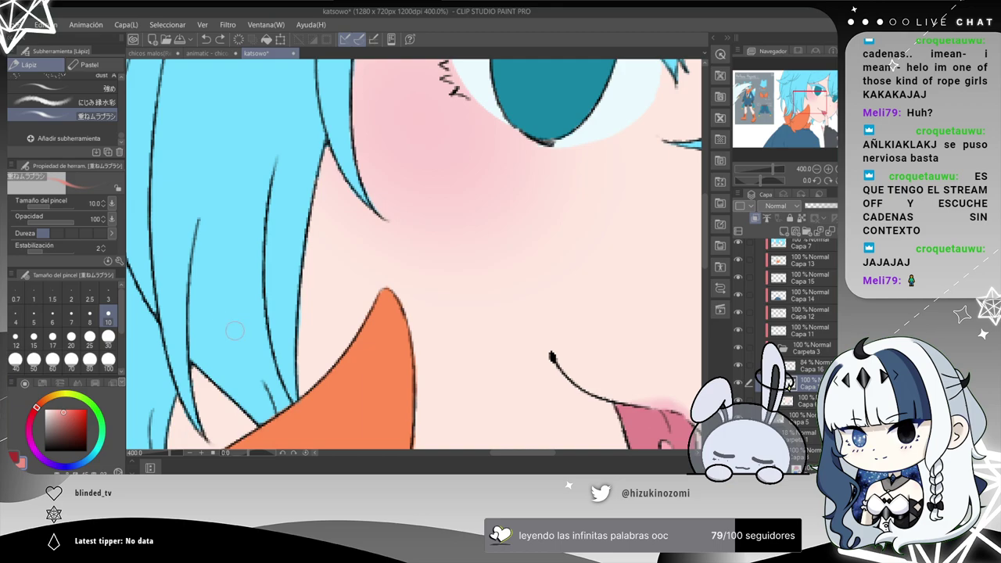
Try thin 重ねムラブラシ strokes at size 10 along the hair's edge from the orange tip upward and undo them.
mouse_move(312, 374)
mouse_down()
mouse_move(308, 345)
mouse_move(336, 125)
mouse_up()
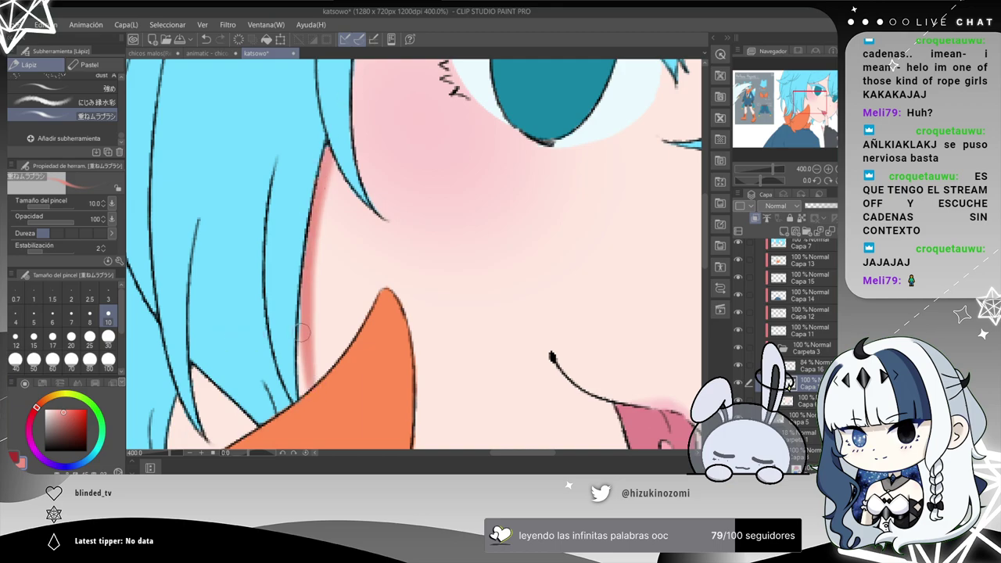
drag(319, 260, 332, 155)
key(ctrl+z)
key(ctrl+z)
key(ctrl+z)
Paint a soft shadow along the hair's edge with 重ねムラブラシ at size 30, undoing the extra stroke that widens it.
click(108, 336)
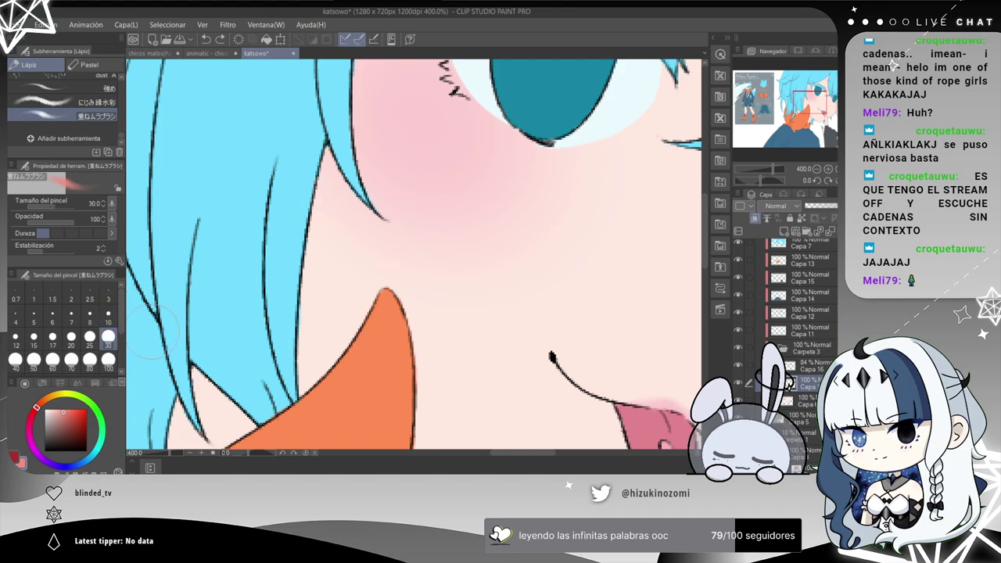
mouse_move(302, 377)
mouse_down()
mouse_move(323, 153)
mouse_move(315, 418)
mouse_up()
key(ctrl+z)
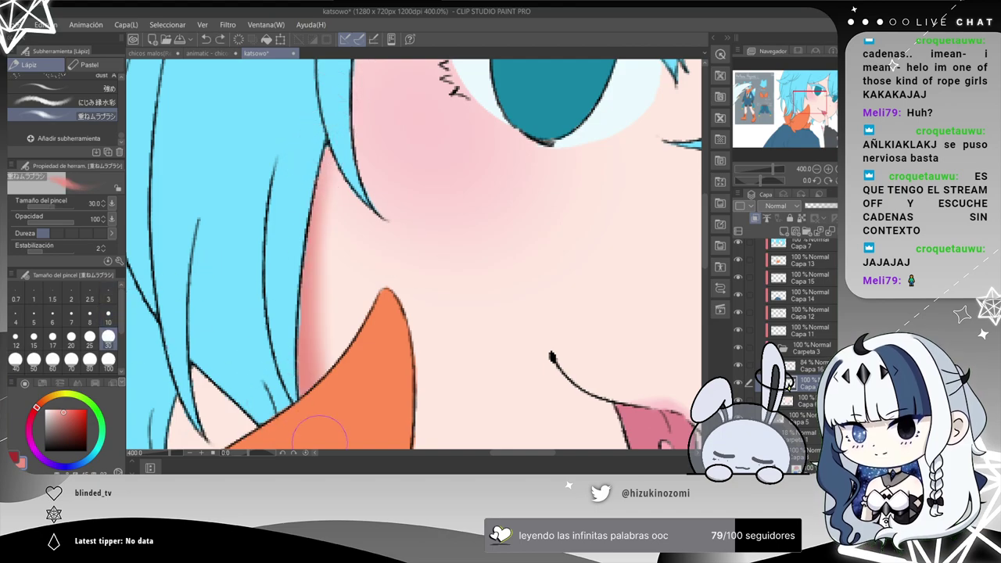
drag(308, 349, 352, 118)
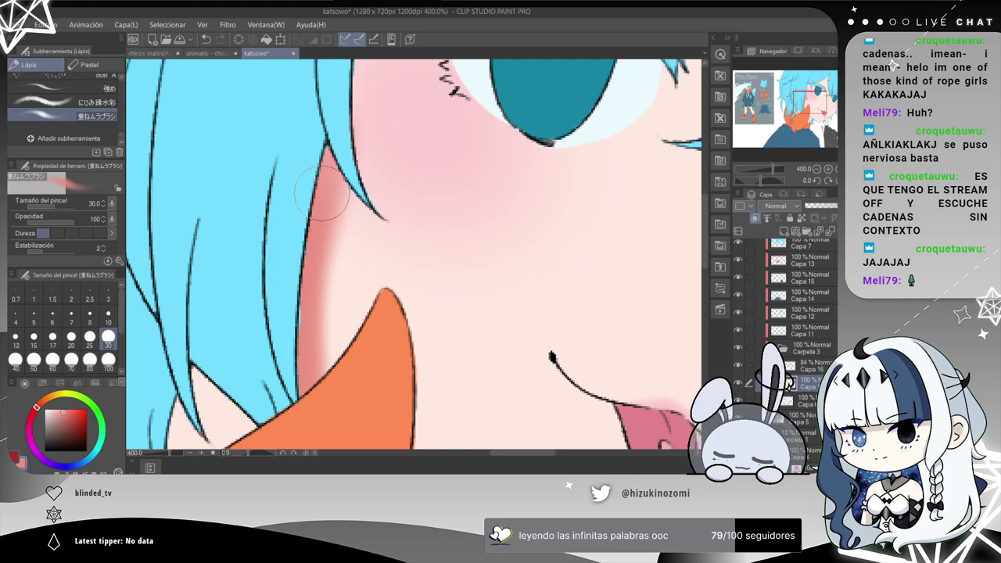
scroll(322, 193, down, 3)
scroll(322, 193, up, 3)
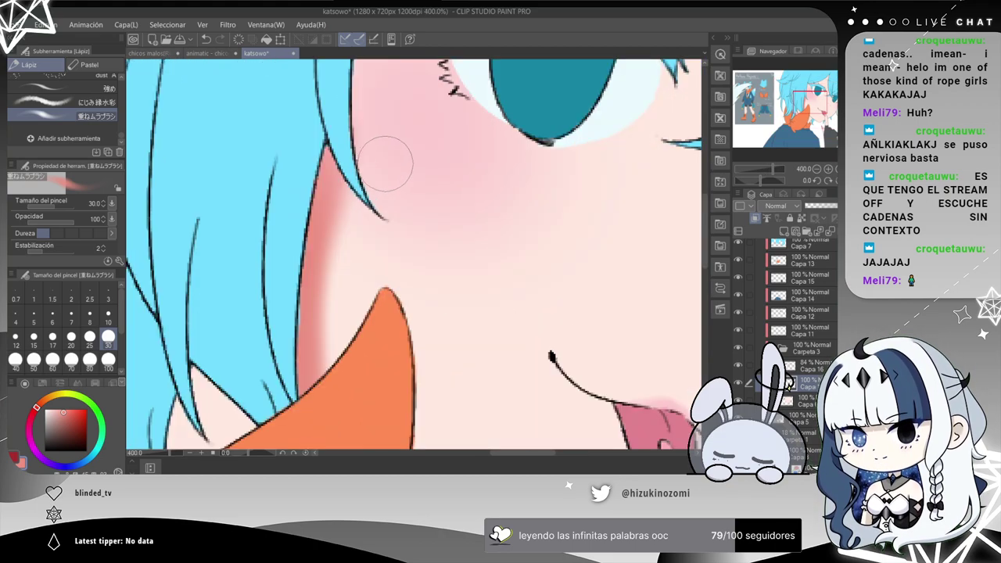
key(ctrl+z)
key(ctrl+z)
key(ctrl+y)
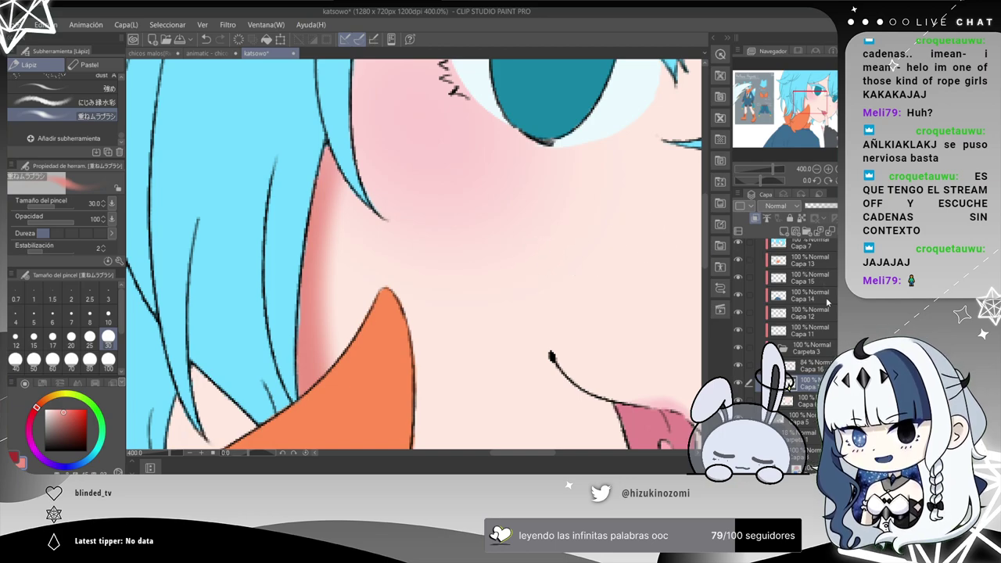
Lower the shadow layer's opacity to 48% and add a new clipped layer above it.
click(823, 208)
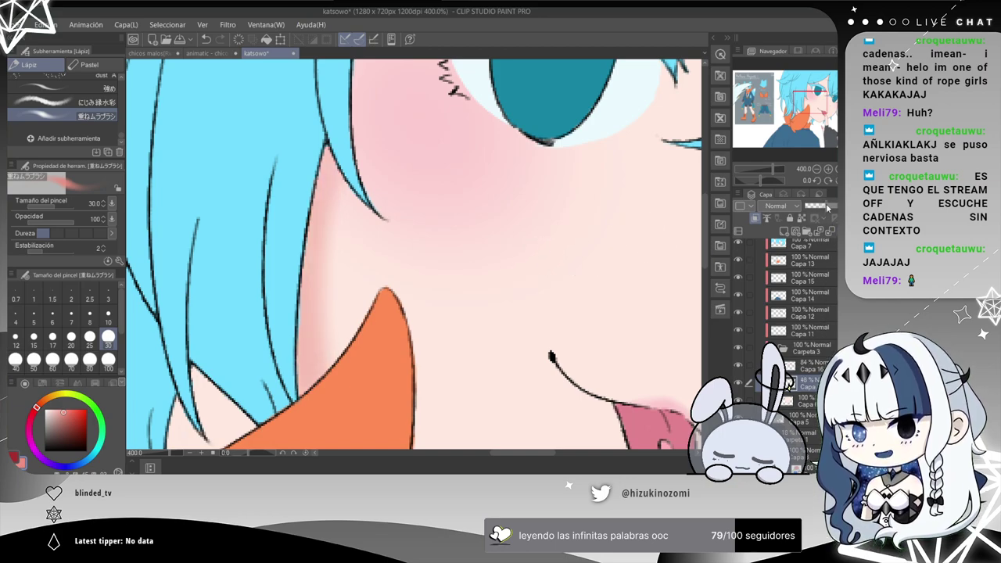
click(785, 231)
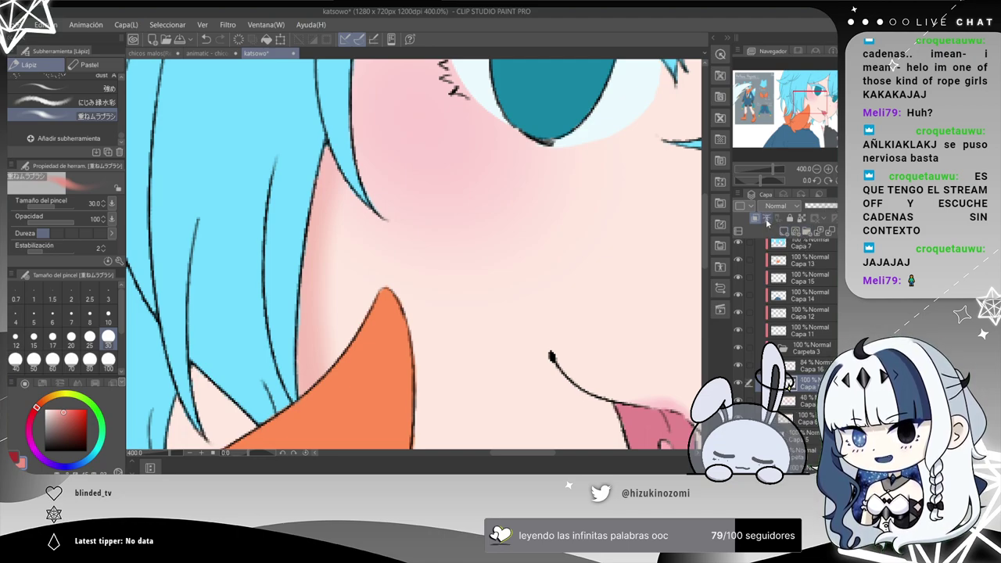
click(757, 220)
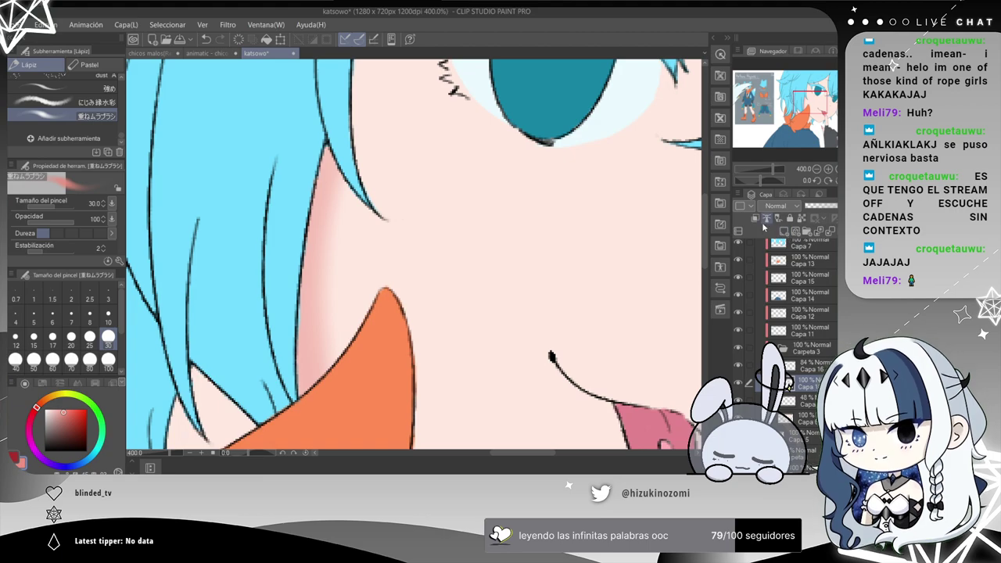
key(ctrl+y)
Try a second shadow stroke at size 30 beside the hair on the new layer, then undo back to the unshaded skin.
mouse_move(352, 197)
mouse_down()
mouse_move(333, 397)
mouse_move(344, 185)
mouse_up()
scroll(358, 229, up, 2)
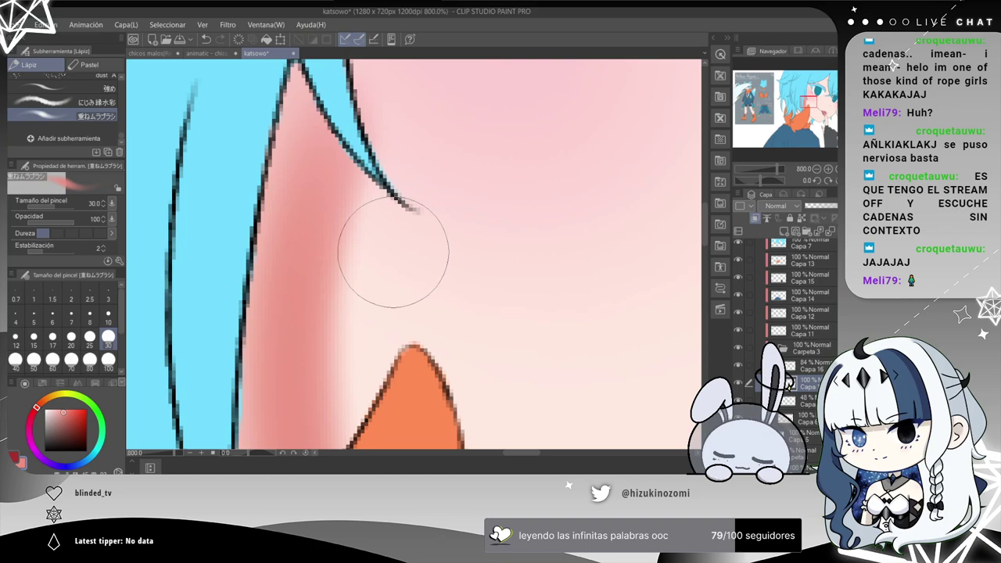
scroll(380, 245, down, 2)
key(ctrl+z)
key(ctrl+z)
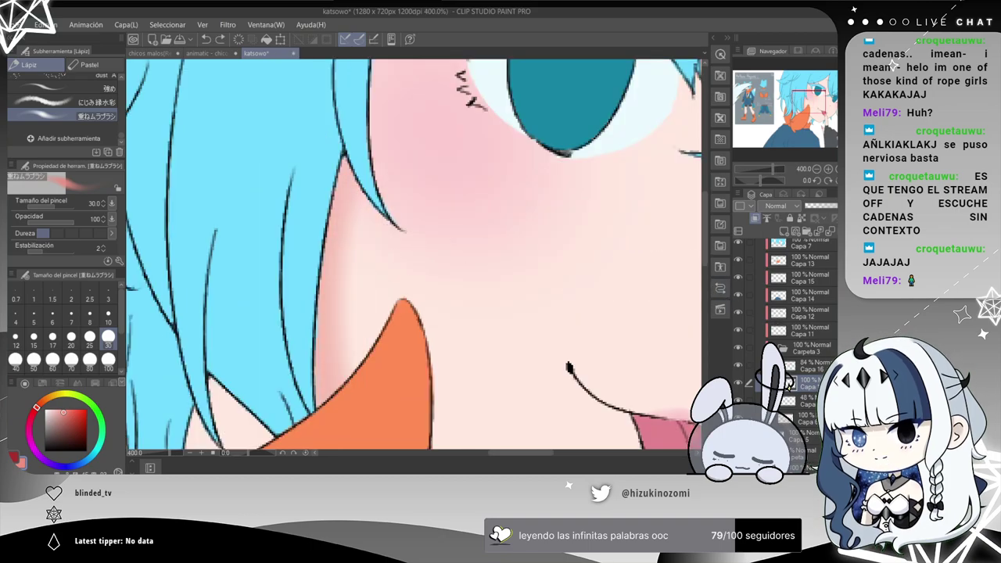
key(ctrl+y)
key(ctrl+z)
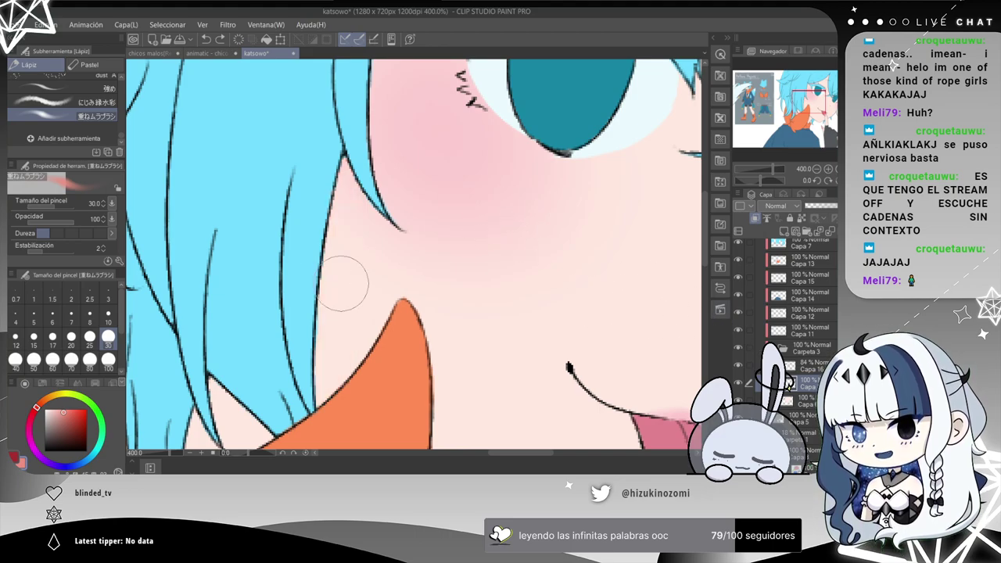
Paint a round reddish spot on the cheek with 重ねムラブラシ at size 10 and choose a paler pink colour.
click(107, 312)
drag(523, 222, 529, 242)
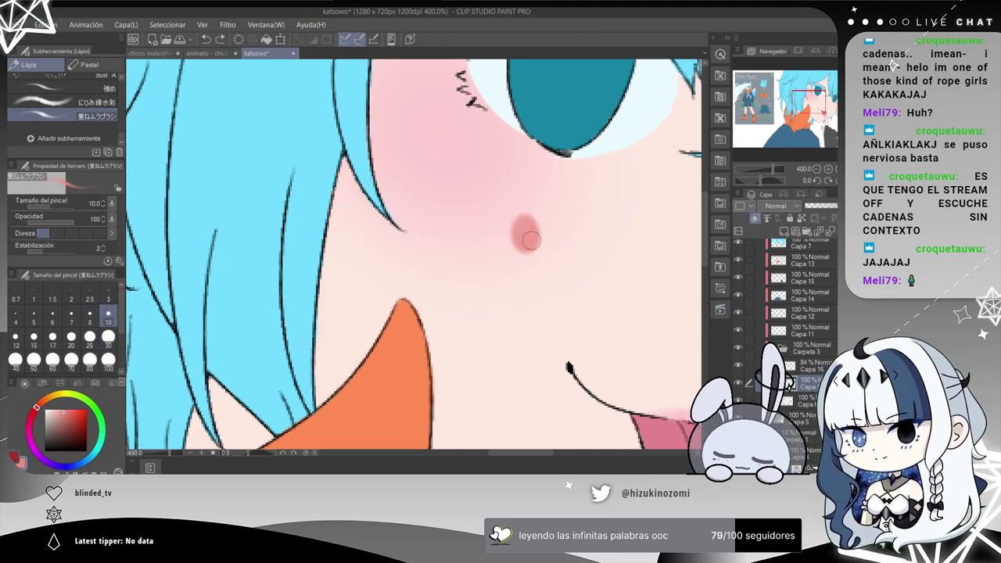
click(76, 410)
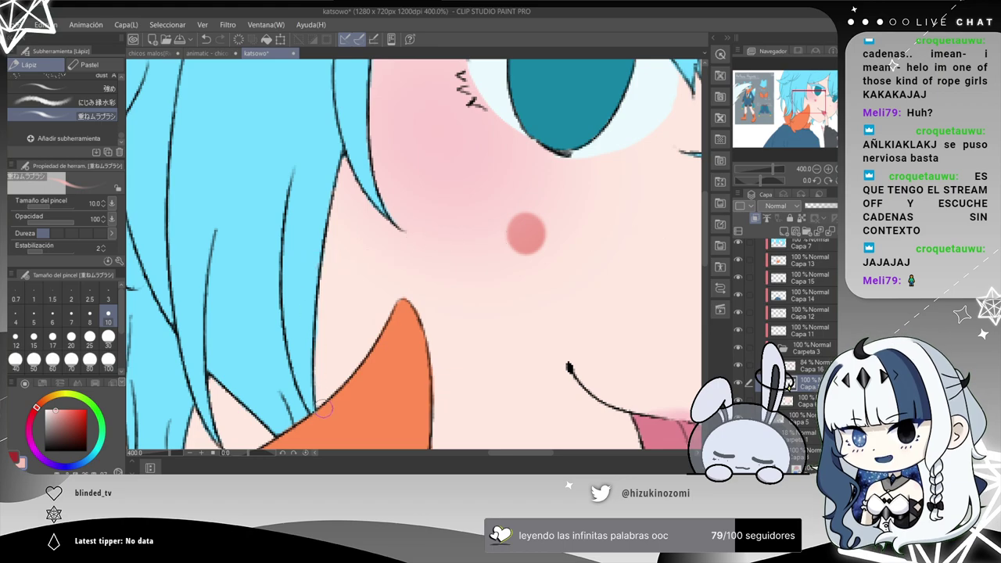
Shade the skin along the hair's edge in paler pink at size 30, undo the extra stroke, and set the brush size to 10.
click(107, 336)
mouse_move(335, 403)
mouse_down()
mouse_move(369, 80)
mouse_move(339, 171)
mouse_move(344, 161)
mouse_move(342, 180)
mouse_move(351, 161)
mouse_move(333, 426)
mouse_up()
key(ctrl+z)
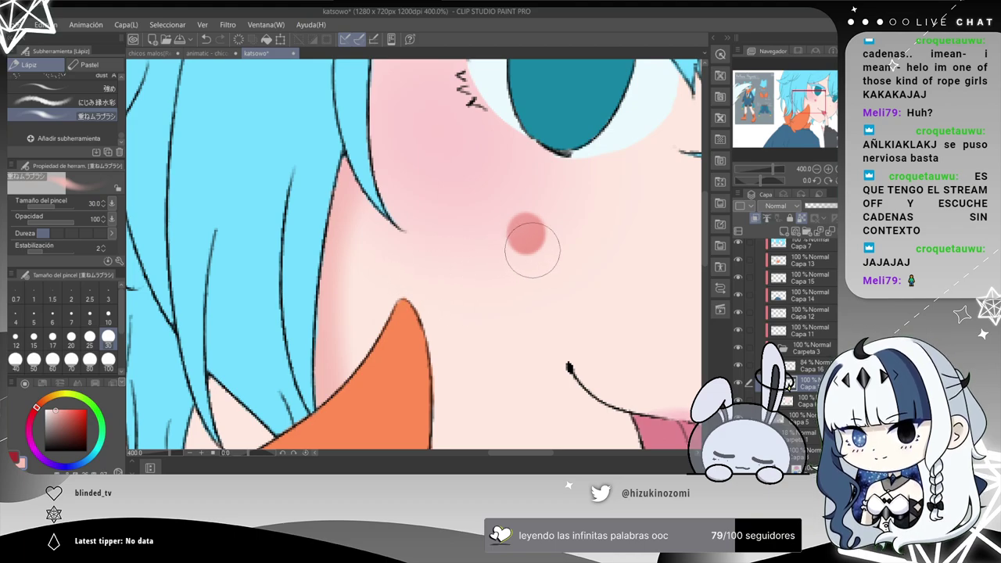
drag(358, 194, 340, 371)
key(ctrl+z)
click(108, 321)
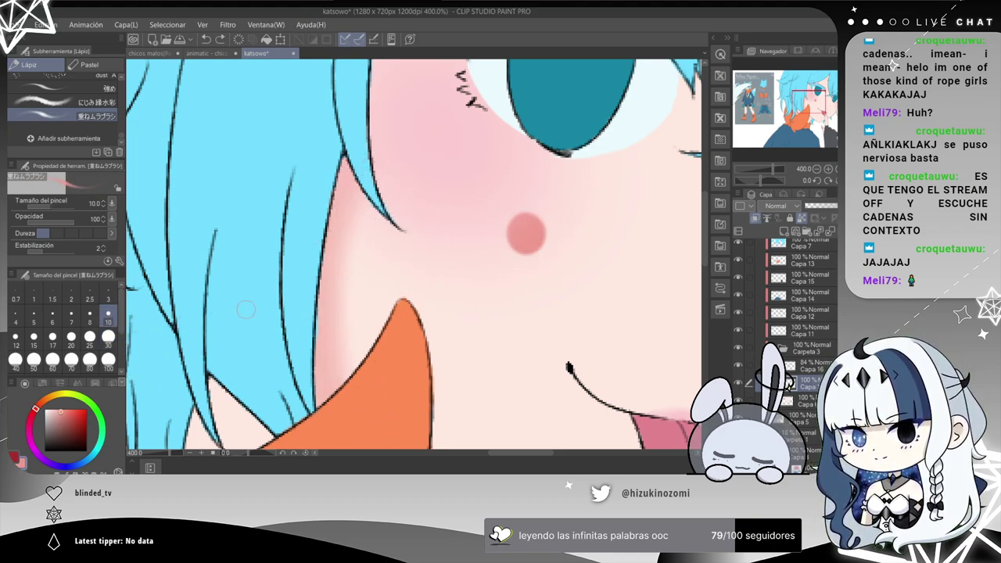
Try a 重ねムラブラシ shadow stroke at size 10 along the hair's edge, and undo back to the unshaded skin.
mouse_move(350, 195)
mouse_down()
mouse_move(362, 226)
mouse_move(340, 388)
mouse_move(354, 183)
mouse_up()
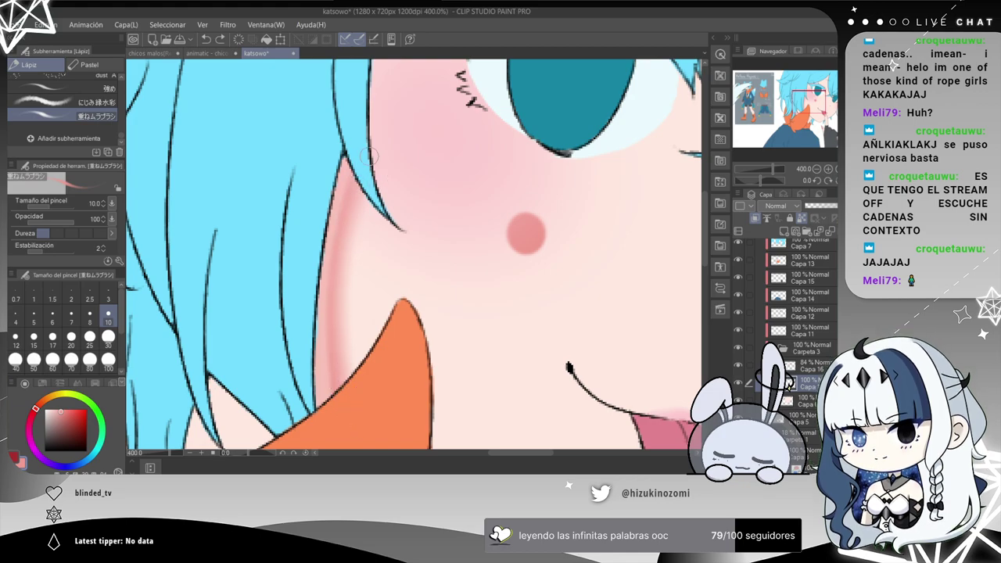
key(ctrl+z)
key(ctrl+z)
key(ctrl+z)
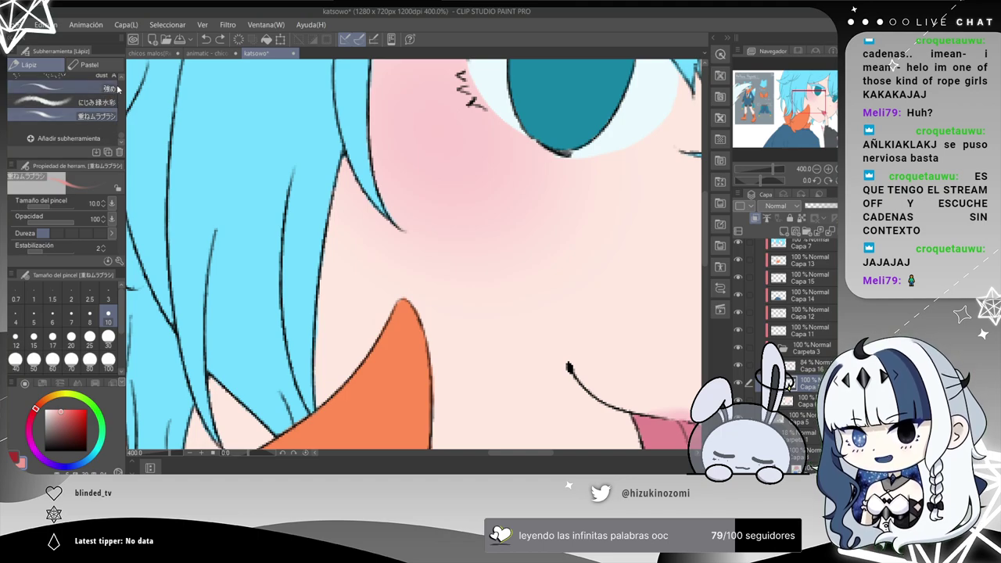
Try a skin shadow stroke with the ザッサラ絵筆油彩風 brush at size 25 beneath the hair lock, and undo it.
scroll(102, 117, down, 4)
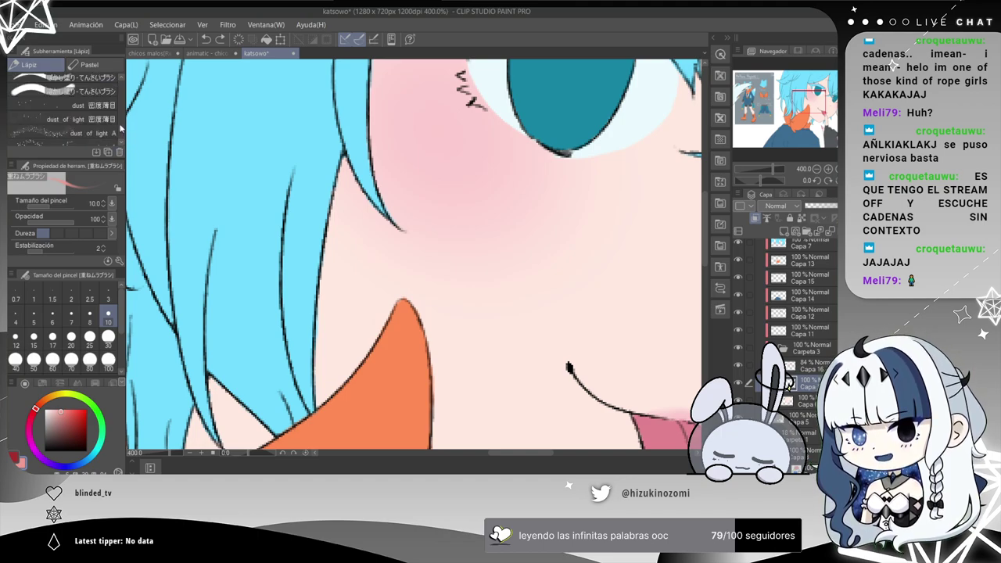
click(95, 107)
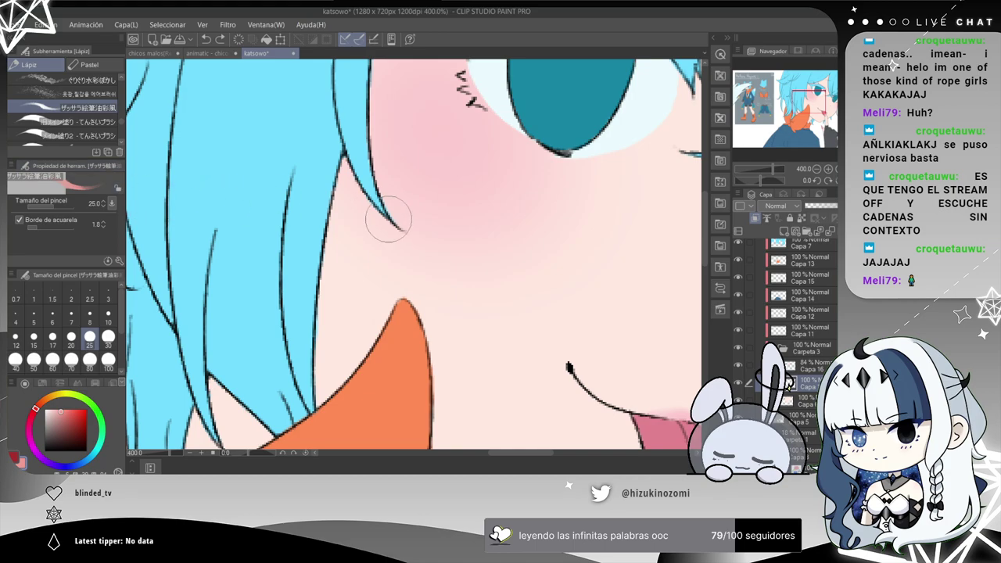
mouse_move(390, 220)
mouse_down()
mouse_move(377, 352)
mouse_move(388, 376)
mouse_up()
key(ctrl+z)
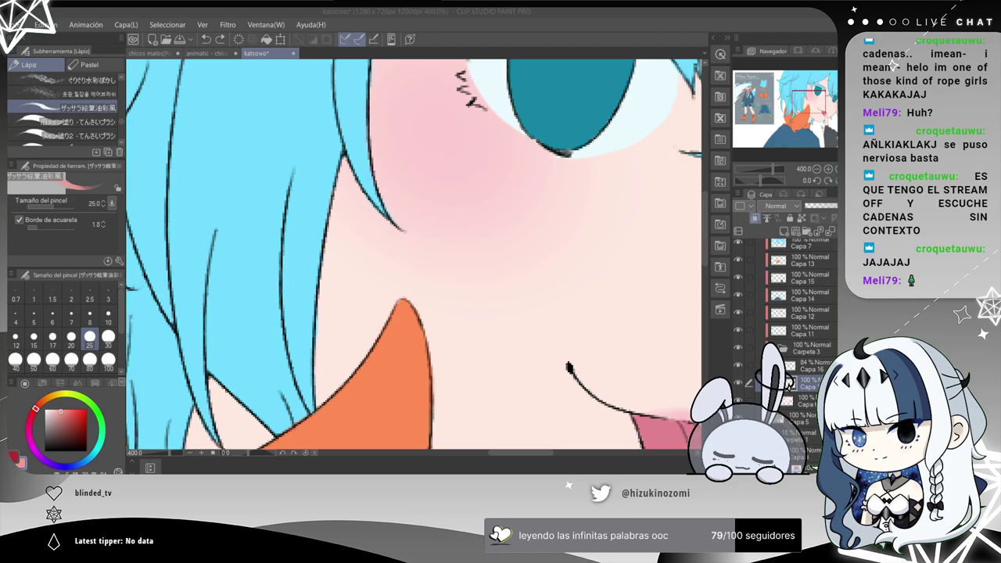
Try shadow strokes with ざらつきペン_1.10.9 at size 8 and then size 10 along the hair's edge, and undo them.
key(p)
drag(331, 370, 351, 170)
key(ctrl+z)
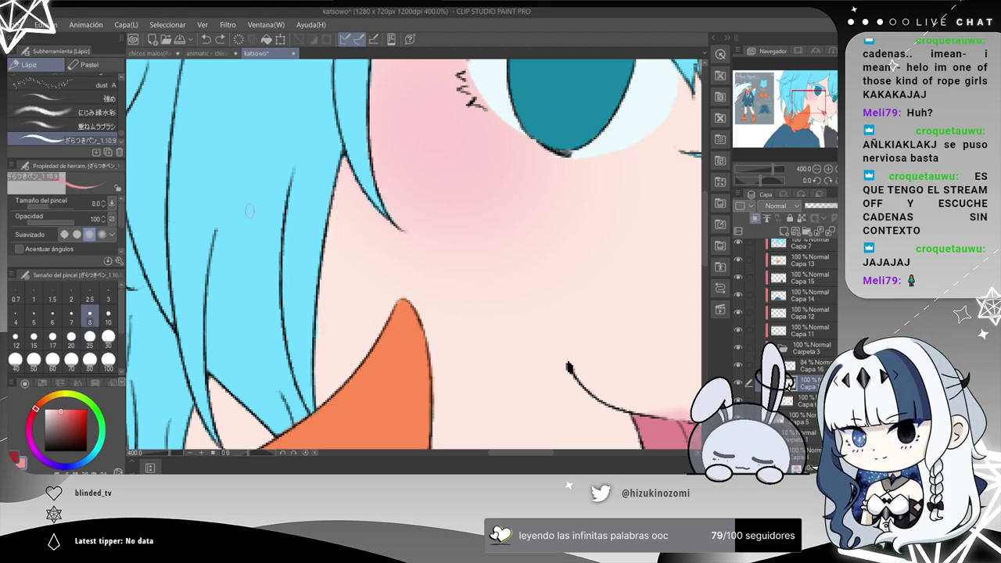
click(108, 317)
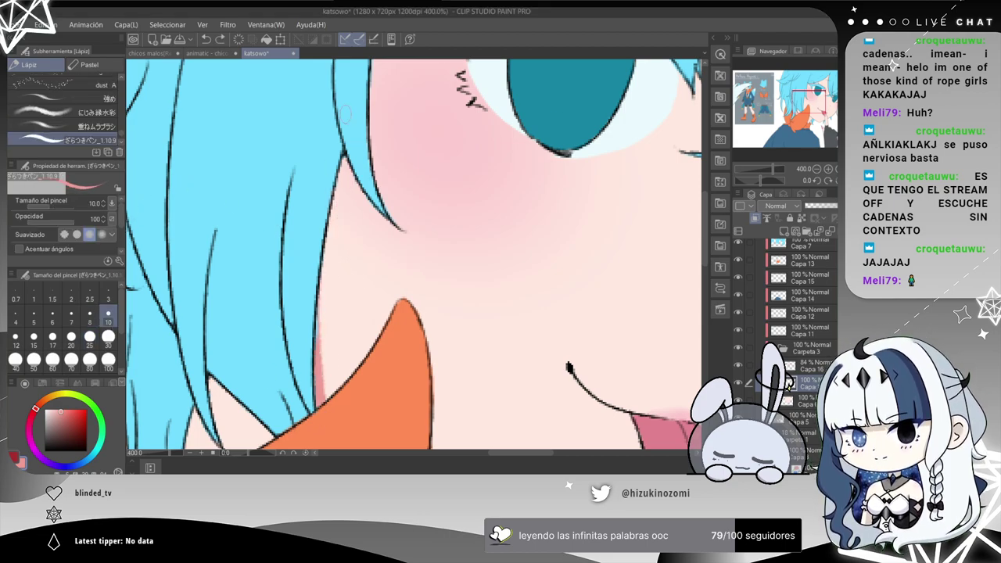
drag(355, 150, 320, 405)
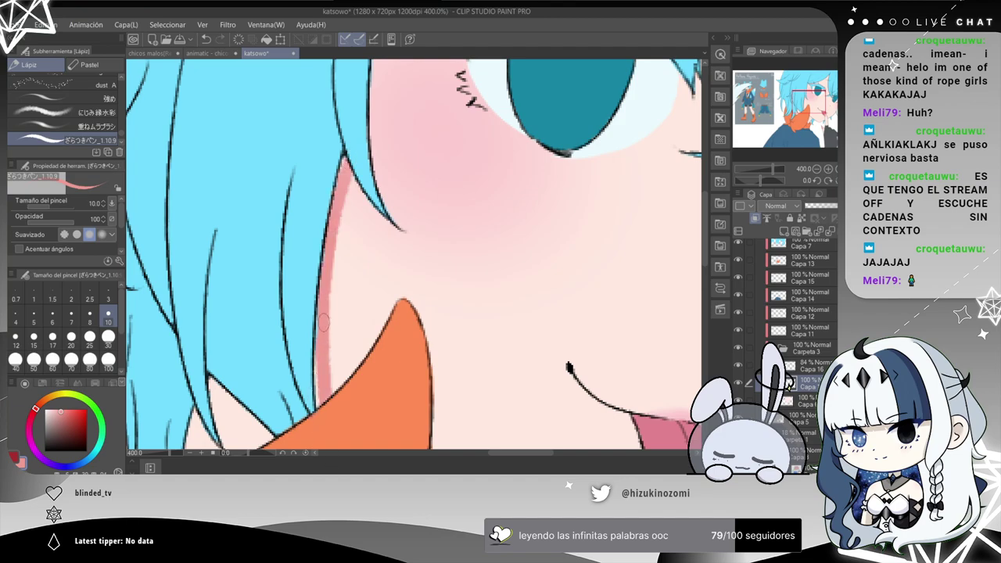
key(ctrl+z)
Try a curved 重ねムラブラシ shadow stroke on the skin beneath the pointed hair lock, and undo it.
mouse_move(344, 164)
mouse_down()
mouse_move(384, 283)
mouse_move(354, 183)
mouse_move(396, 254)
mouse_up()
key(ctrl+z)
key(ctrl+z)
click(86, 126)
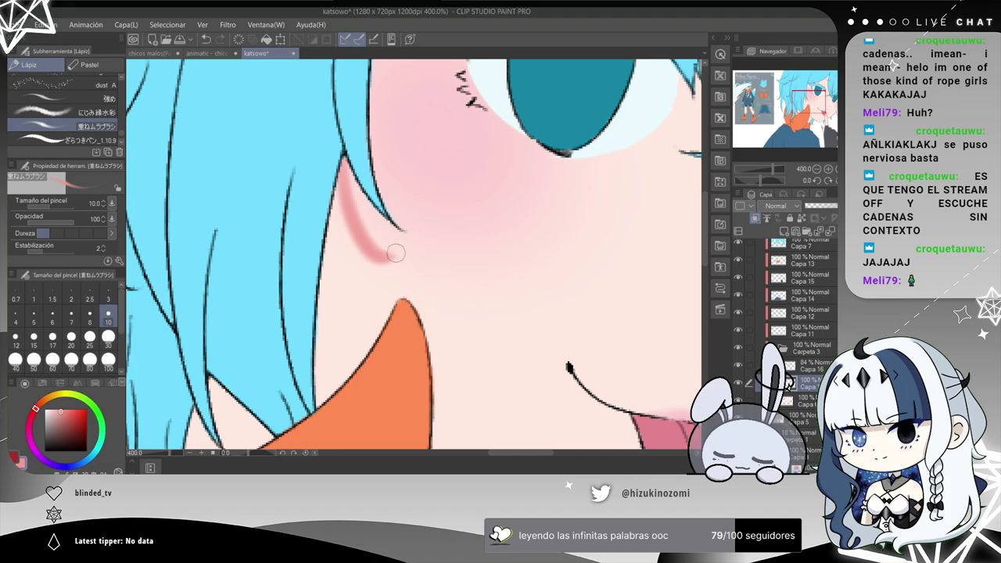
key(ctrl+z)
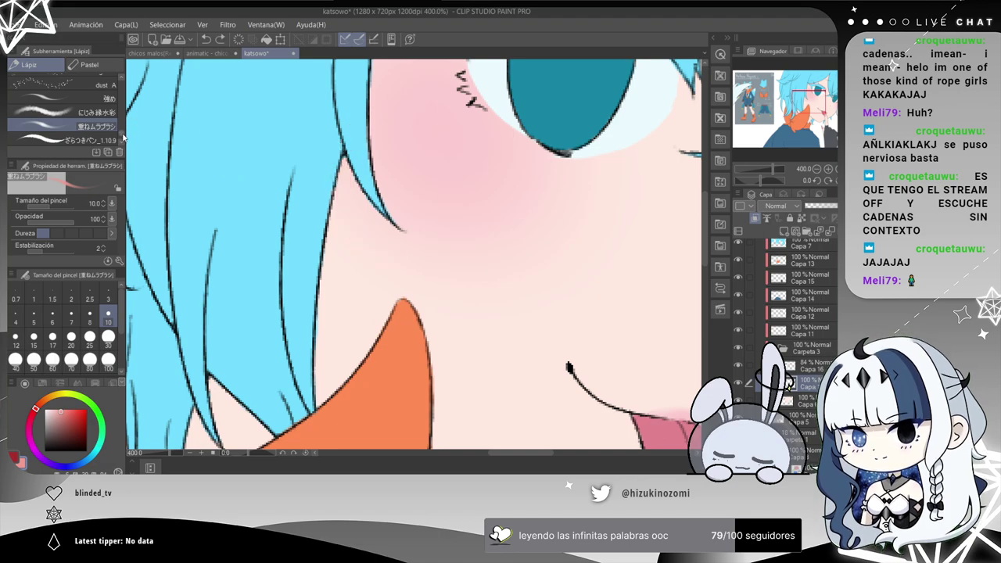
Try a broad shadow stroke with the Kuro Sketch H 2 brush at size 50 beside the hair, and undo it.
scroll(88, 129, down, 6)
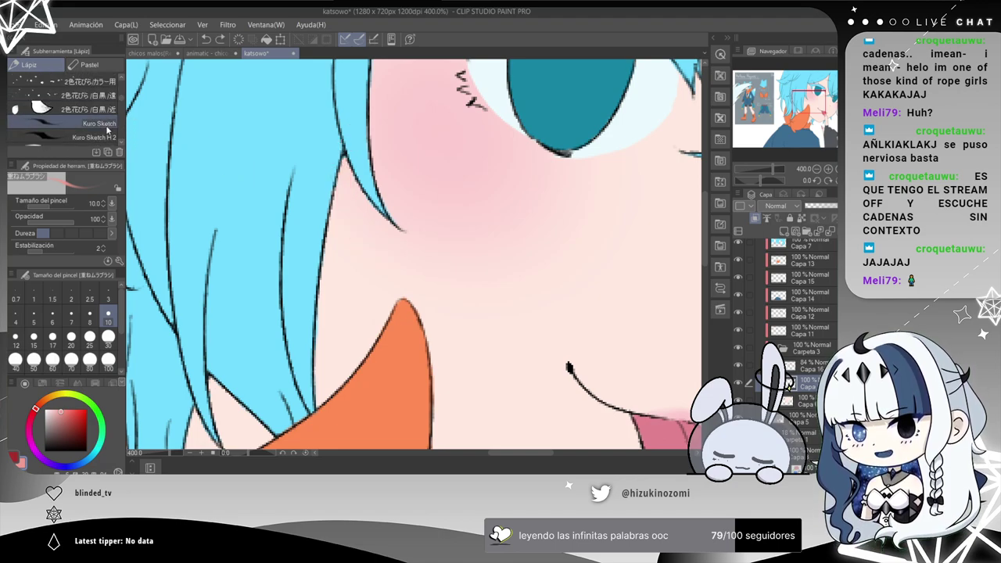
click(94, 137)
mouse_move(391, 176)
mouse_down()
mouse_move(331, 324)
mouse_move(337, 313)
mouse_up()
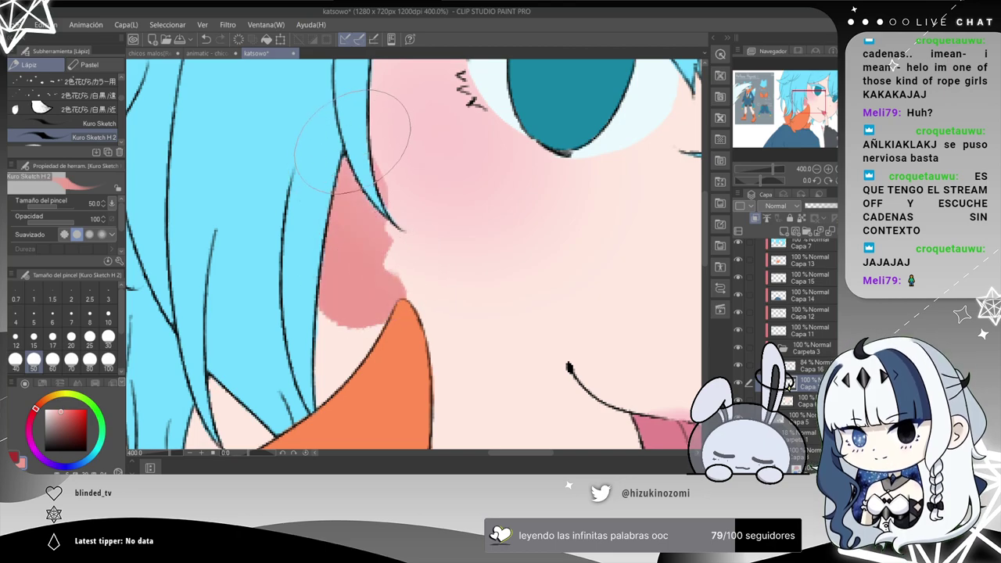
key(ctrl+z)
Reduce the Kuro Sketch H 2 brush to size 10, try shadow strokes under the hair lock, and undo them.
click(108, 315)
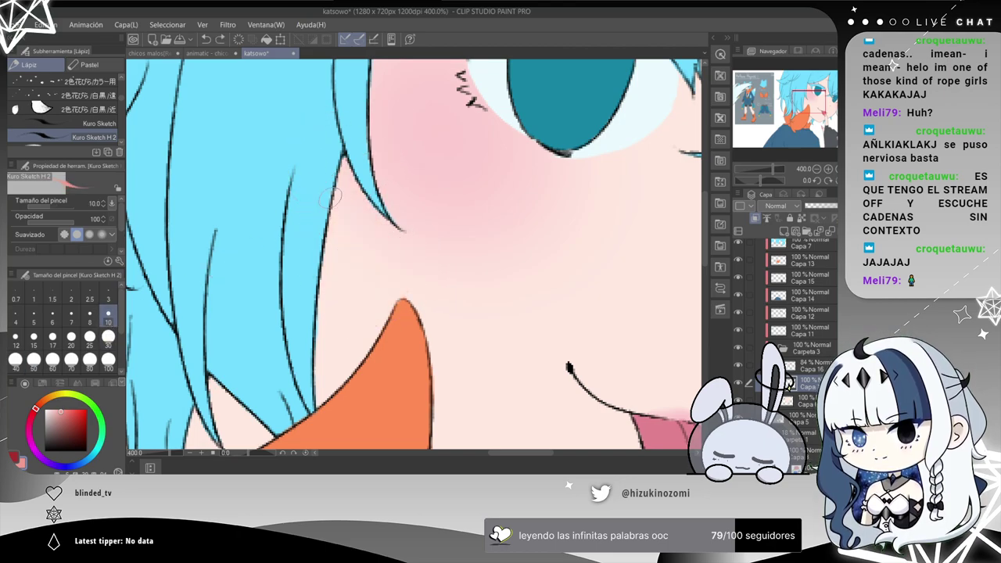
mouse_move(339, 200)
mouse_down()
mouse_move(366, 244)
mouse_move(344, 163)
mouse_move(398, 243)
mouse_move(344, 166)
mouse_up()
key(ctrl+z)
key(ctrl+z)
key(ctrl+z)
drag(367, 241, 345, 161)
key(ctrl+z)
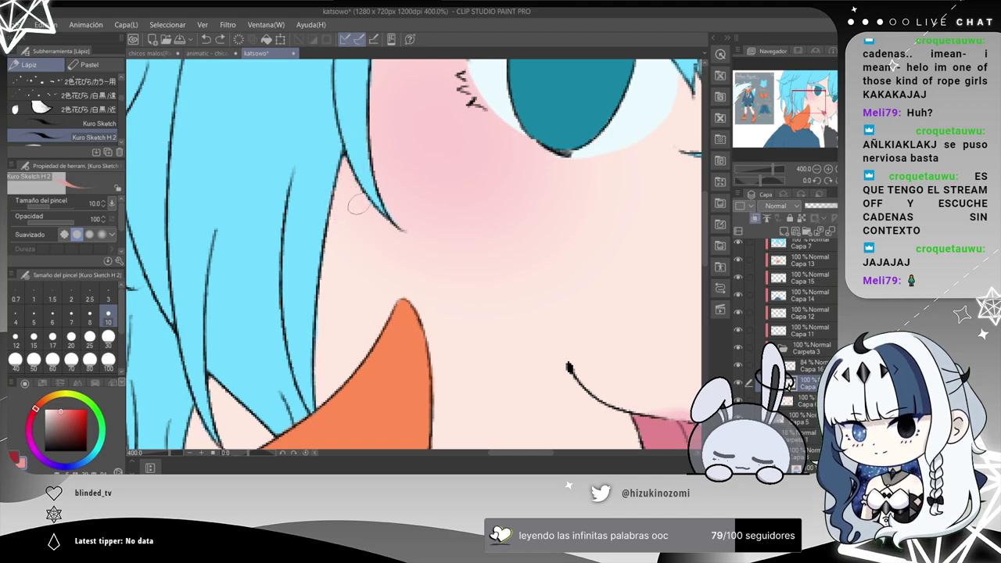
Try two curved shadow strokes under the hair lock with the Kuro Sketch brush at size 10, and undo them.
click(97, 124)
mouse_move(370, 248)
mouse_down()
mouse_move(352, 238)
mouse_move(332, 188)
mouse_move(342, 160)
mouse_up()
key(ctrl+z)
key(ctrl+z)
drag(388, 246, 342, 158)
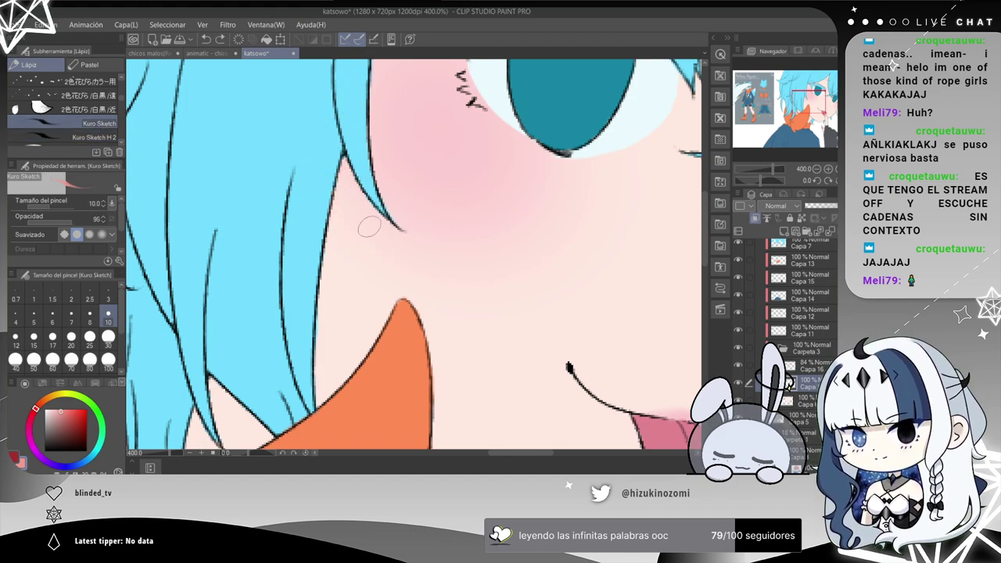
key(ctrl+z)
key(ctrl+z)
Return to the Kuro Sketch H 2 brush, try one short shadow stroke under the hair lock, and undo it.
click(85, 138)
drag(369, 237, 336, 167)
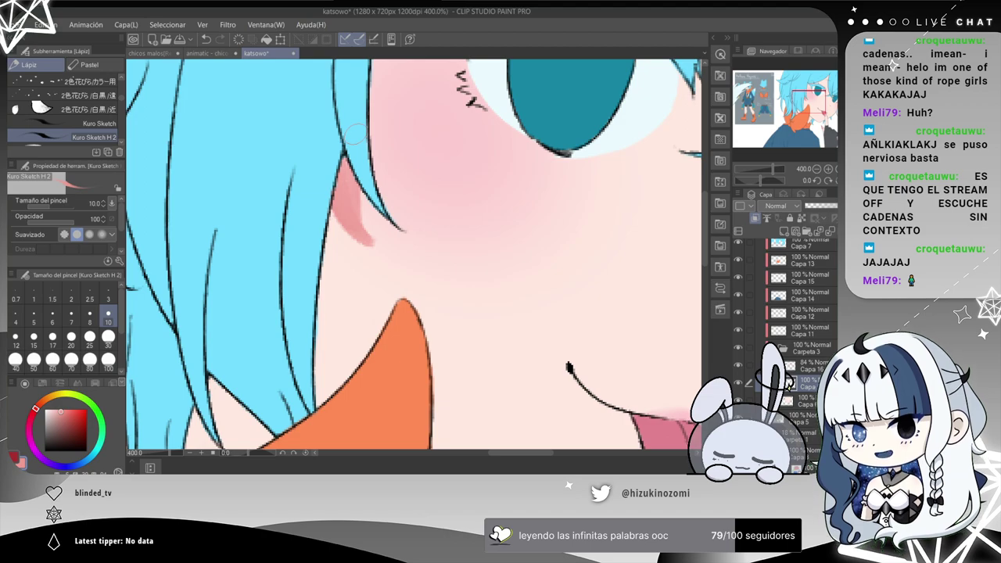
key(ctrl+z)
key(ctrl+z)
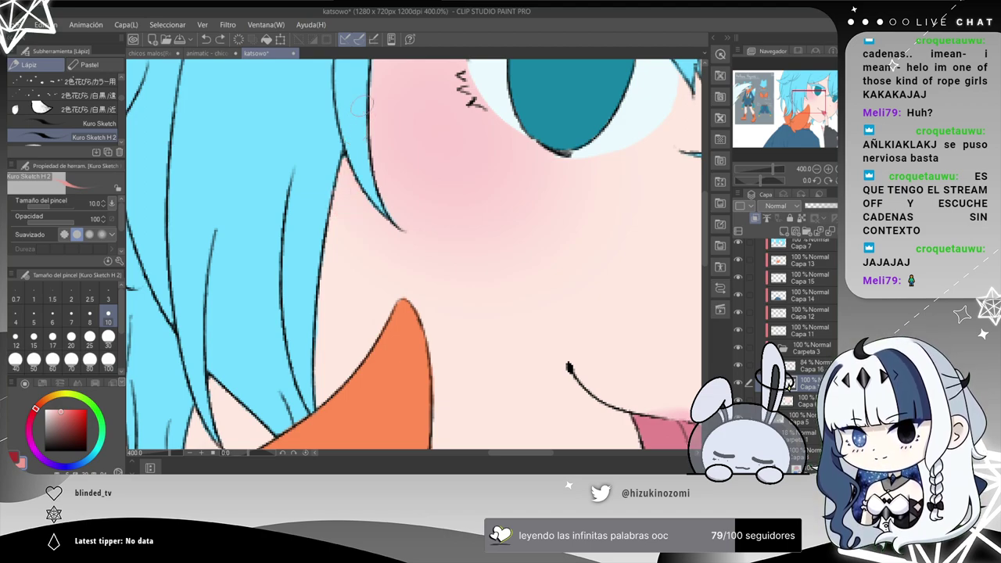
Toggle the visibility of the 84% opacity layer off and on, and add a new layer above it.
click(788, 369)
click(739, 366)
click(738, 366)
click(785, 232)
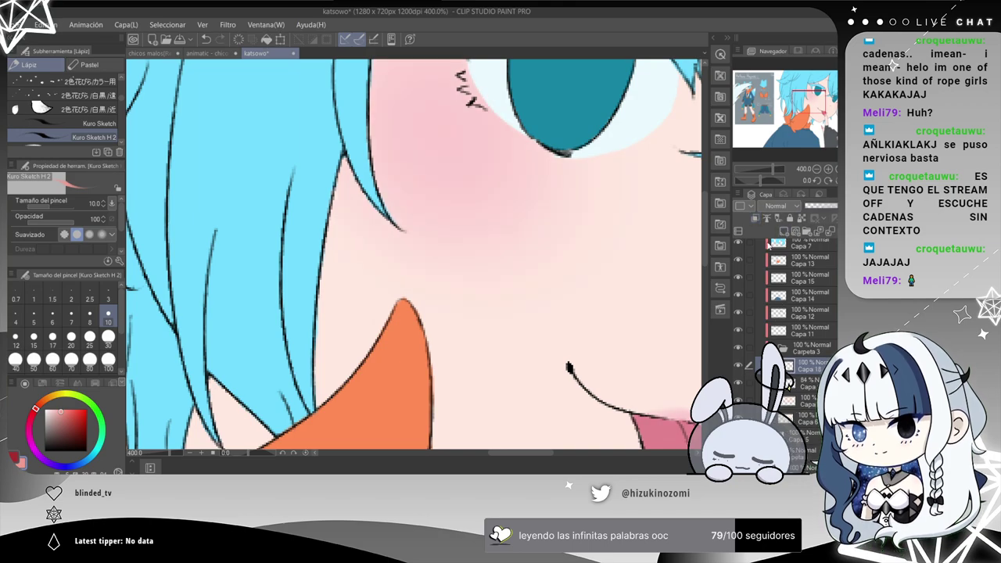
Undo a test stroke on the skin beside the scarf, and paint a reddish patch on the raised finger above the glove.
scroll(467, 250, down, 3)
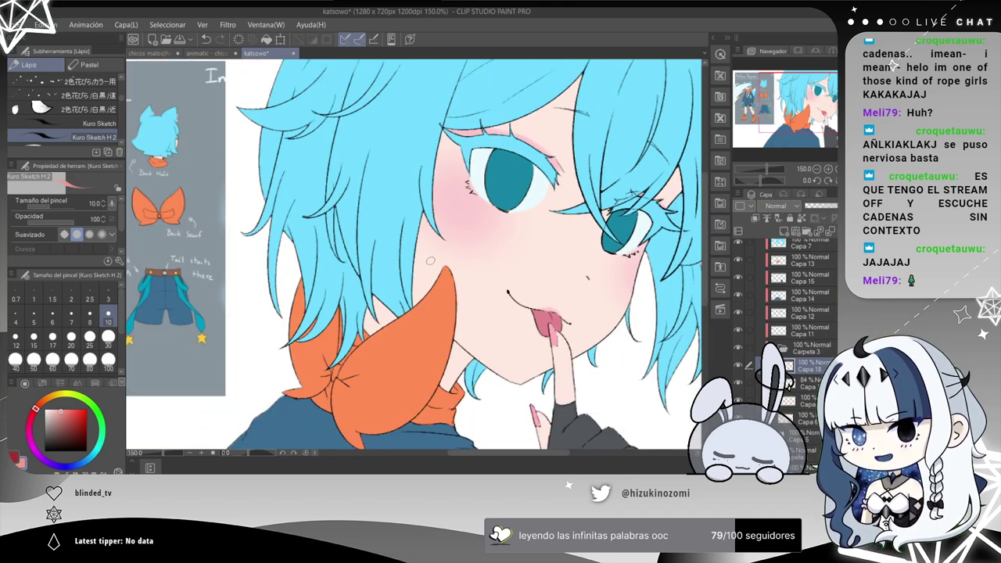
scroll(380, 310, up, 1)
drag(378, 311, 392, 323)
key(ctrl+z)
scroll(392, 324, down, 1)
scroll(608, 284, up, 1)
mouse_move(558, 390)
mouse_down()
mouse_move(550, 423)
mouse_move(565, 410)
mouse_up()
drag(551, 312, 522, 182)
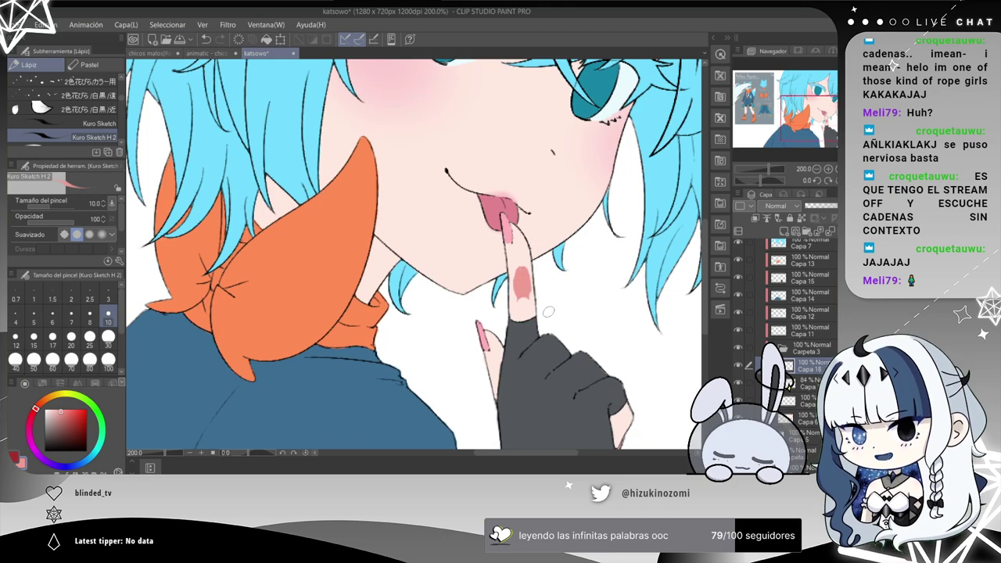
scroll(523, 306, up, 2)
mouse_move(483, 266)
mouse_down()
mouse_move(481, 242)
mouse_move(493, 240)
mouse_move(505, 287)
mouse_move(521, 264)
mouse_move(533, 298)
mouse_move(511, 247)
mouse_move(488, 306)
mouse_move(452, 231)
mouse_move(485, 148)
mouse_move(489, 277)
mouse_move(519, 212)
mouse_up()
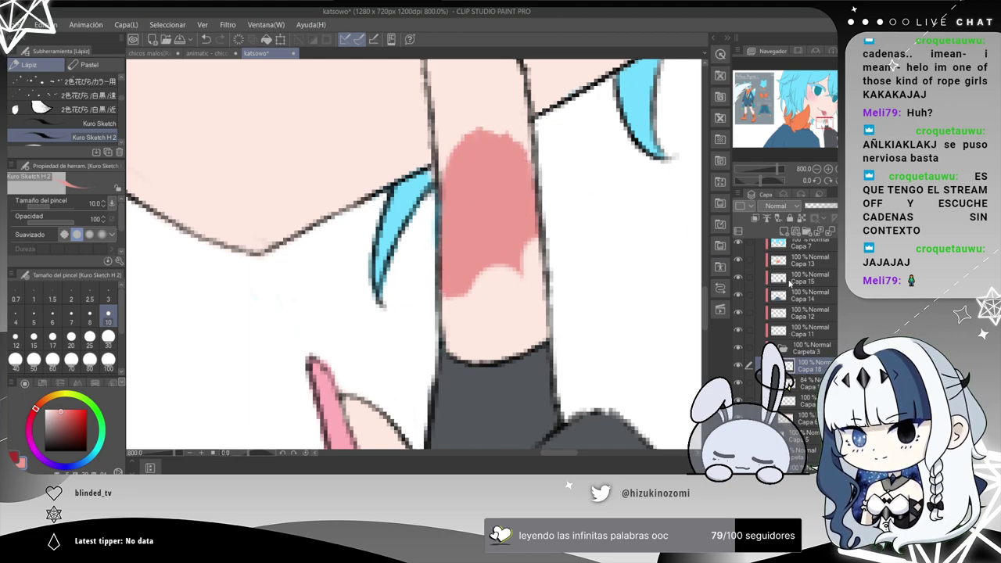
Erase Capa 15's overlap on the finger above the glove with the Suave eraser at size 10, undoing the attempts at size 20.
click(791, 283)
mouse_move(469, 280)
mouse_down()
mouse_move(497, 303)
mouse_move(487, 273)
mouse_move(503, 327)
mouse_move(488, 295)
mouse_move(509, 297)
mouse_move(446, 318)
mouse_move(514, 327)
mouse_up()
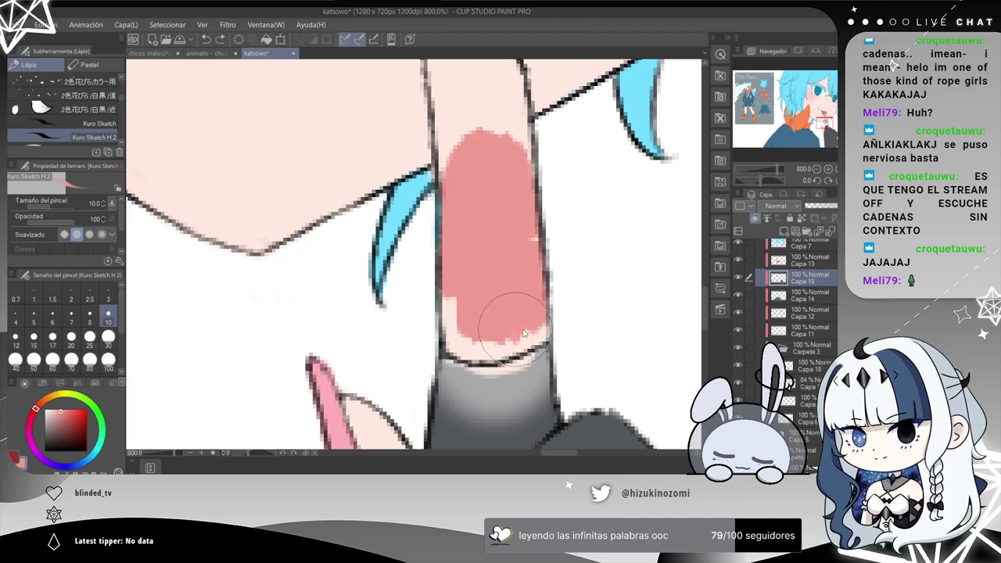
key(ctrl+z)
key(ctrl+z)
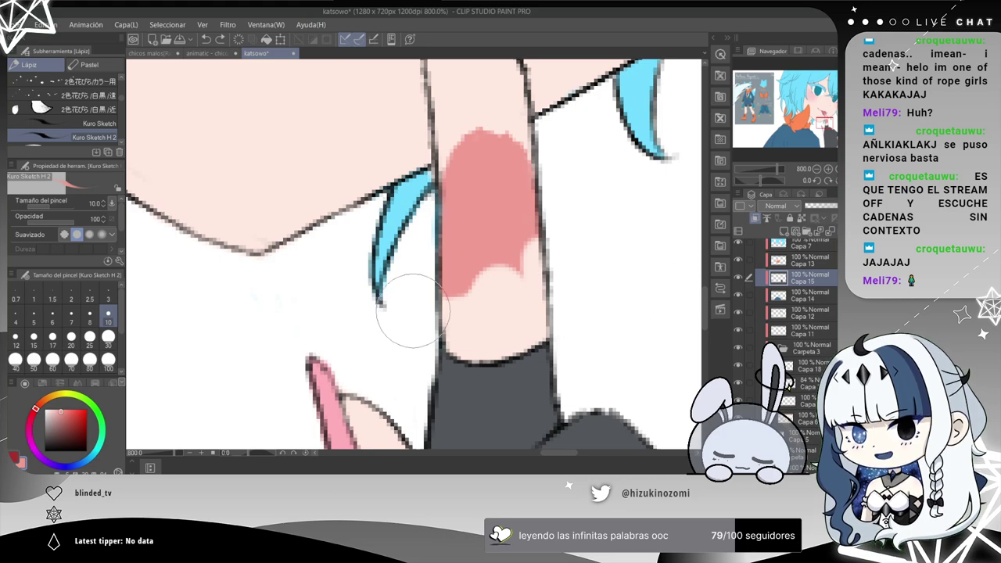
key(e)
mouse_move(490, 247)
mouse_down()
mouse_move(492, 302)
mouse_move(470, 287)
mouse_move(446, 295)
mouse_move(514, 303)
mouse_move(439, 295)
mouse_move(470, 288)
mouse_move(520, 307)
mouse_move(506, 304)
mouse_move(498, 281)
mouse_move(503, 303)
mouse_up()
key(ctrl+z)
key(ctrl+z)
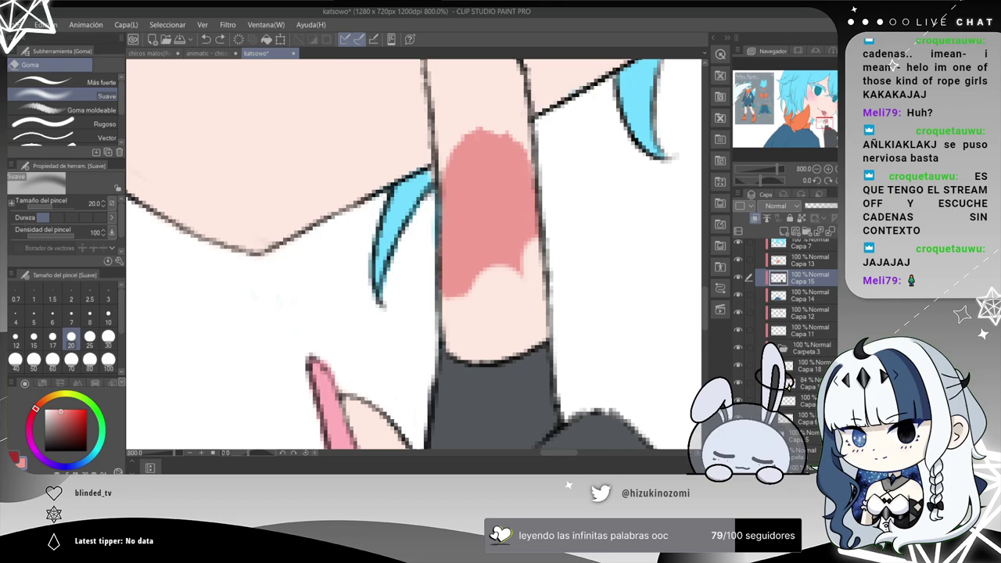
click(108, 336)
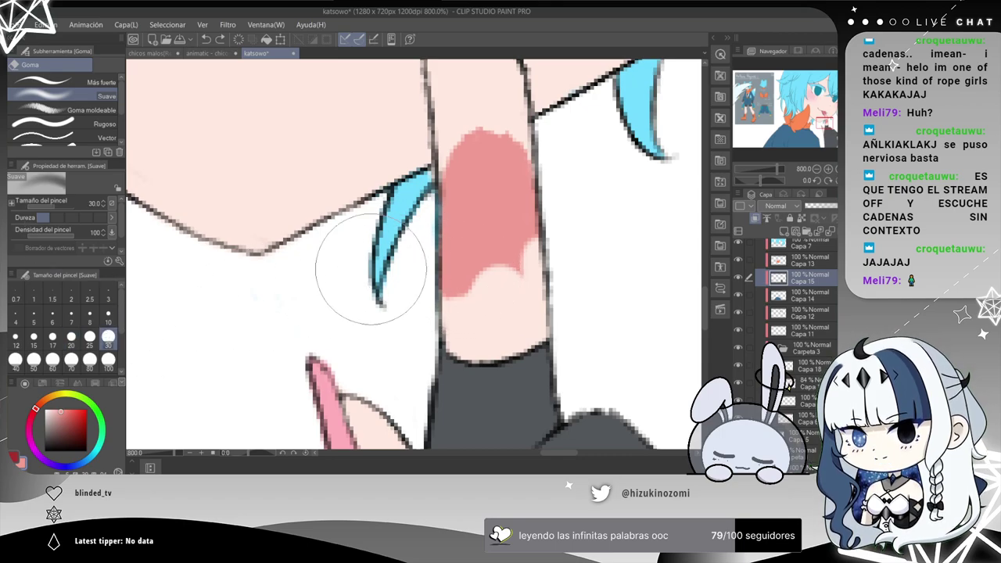
click(108, 322)
mouse_move(469, 278)
mouse_down()
mouse_move(493, 309)
mouse_move(416, 302)
mouse_move(425, 268)
mouse_move(496, 270)
mouse_move(532, 292)
mouse_move(501, 328)
mouse_move(472, 329)
mouse_move(511, 335)
mouse_up()
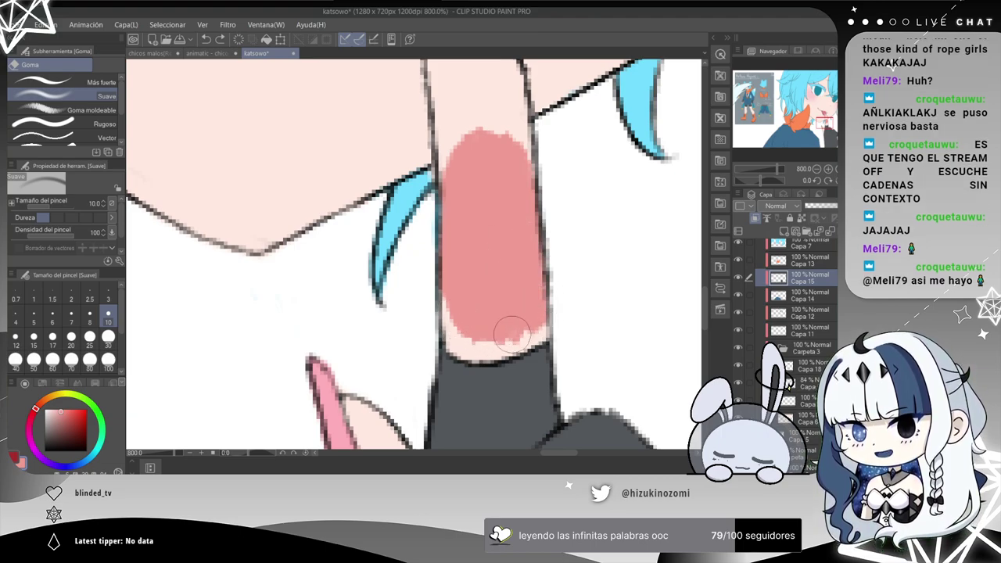
drag(454, 322, 530, 336)
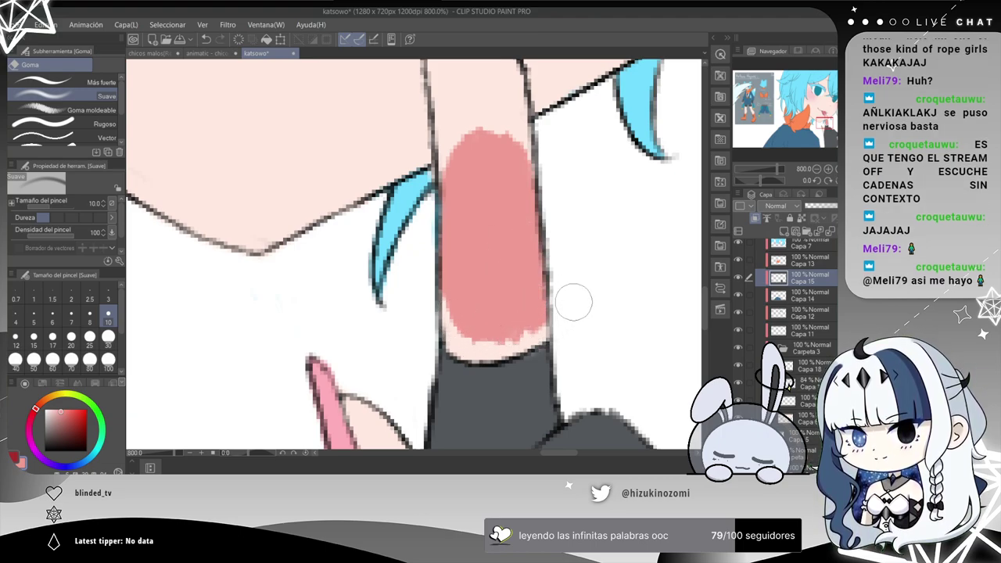
Try a Kuro Sketch H 2 stroke across the finger's base on the 84% opacity layer, and undo it.
click(782, 297)
click(784, 262)
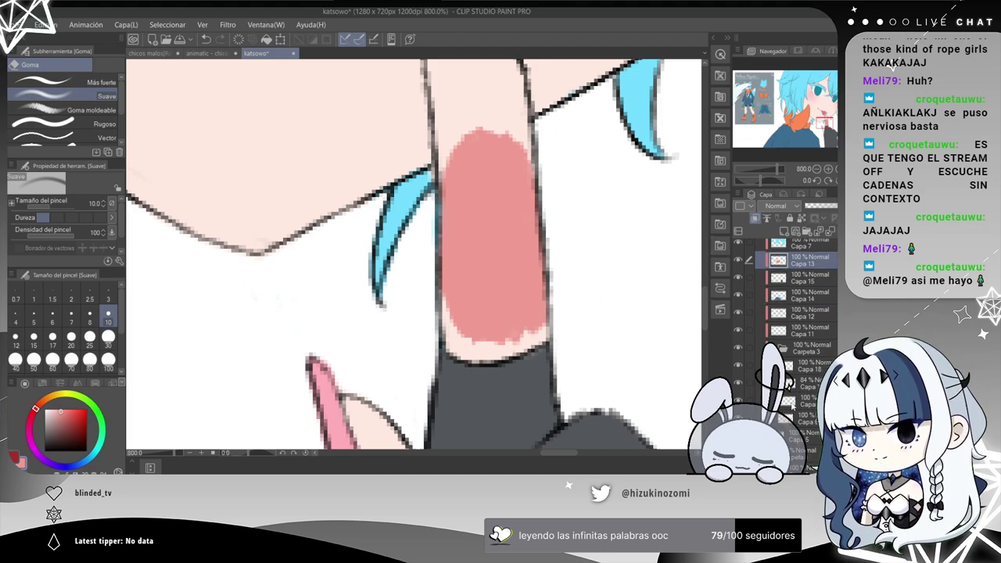
click(794, 381)
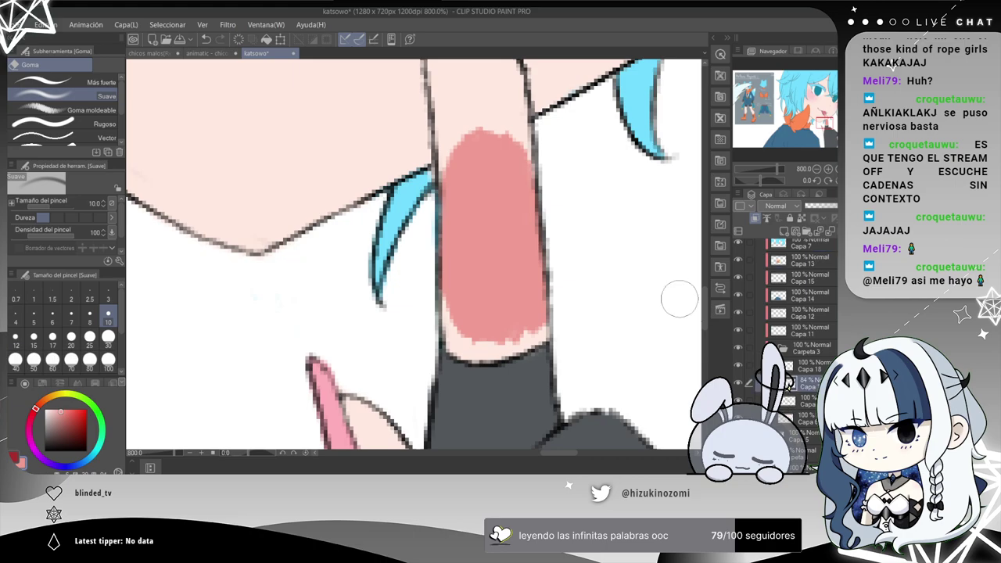
key(p)
mouse_move(431, 297)
mouse_down()
mouse_move(447, 324)
mouse_move(531, 331)
mouse_move(450, 297)
mouse_move(484, 343)
mouse_move(551, 340)
mouse_up()
key(ctrl+z)
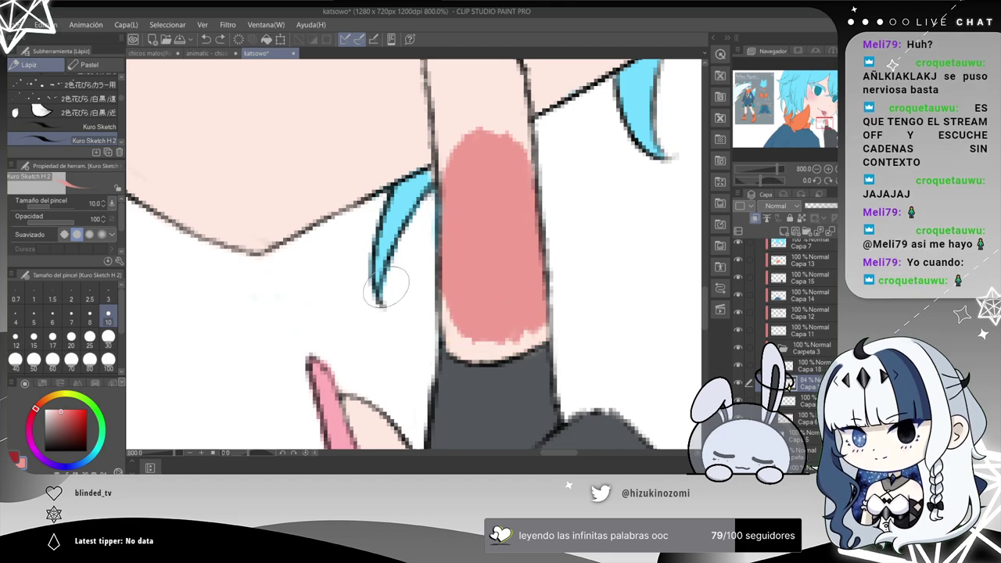
Try extending the reddish patch down to the glove's edge, and undo the added strokes.
scroll(365, 288, down, 4)
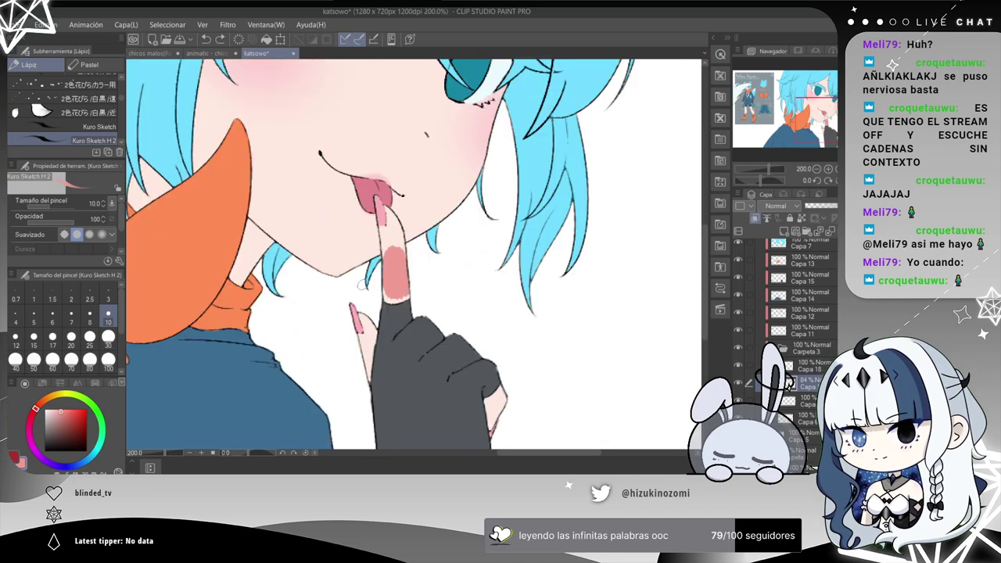
scroll(362, 284, up, 4)
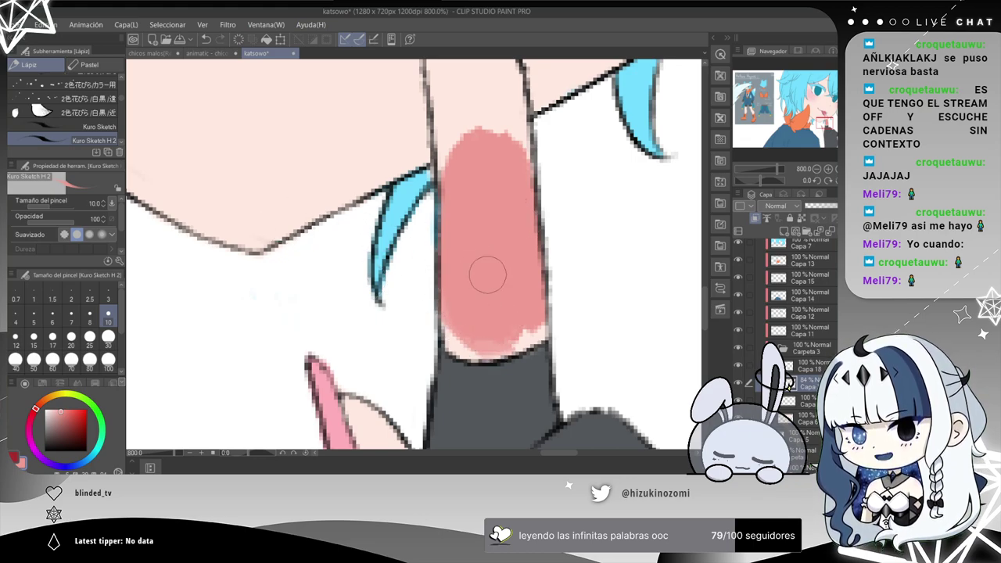
key(ctrl+z)
key(ctrl+z)
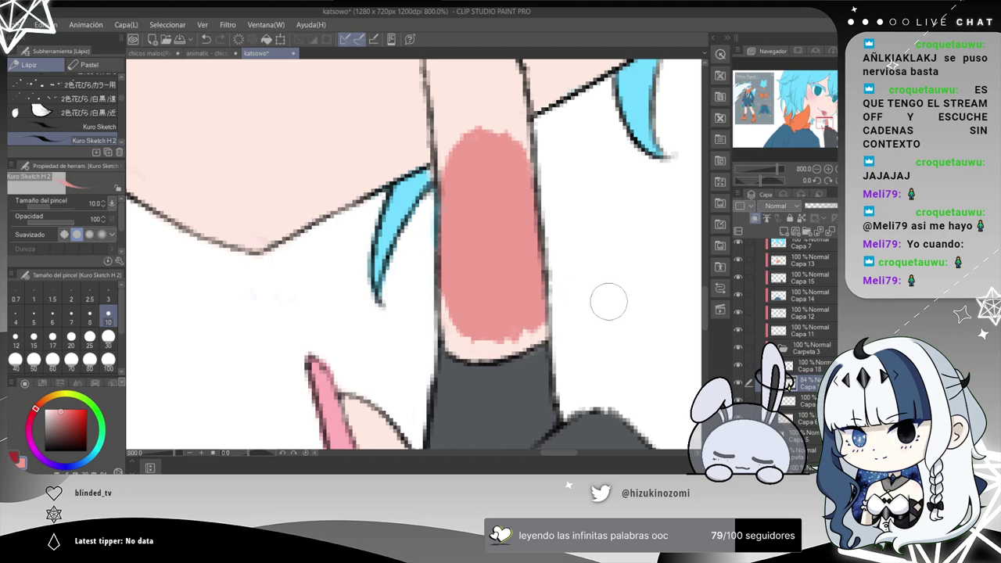
Erase the reddish patch from the raised finger above the glove, working on Capa 18.
click(814, 365)
mouse_move(454, 195)
mouse_down()
mouse_move(497, 279)
mouse_move(483, 321)
mouse_move(466, 286)
mouse_move(451, 283)
mouse_move(528, 312)
mouse_move(429, 292)
mouse_up()
click(807, 383)
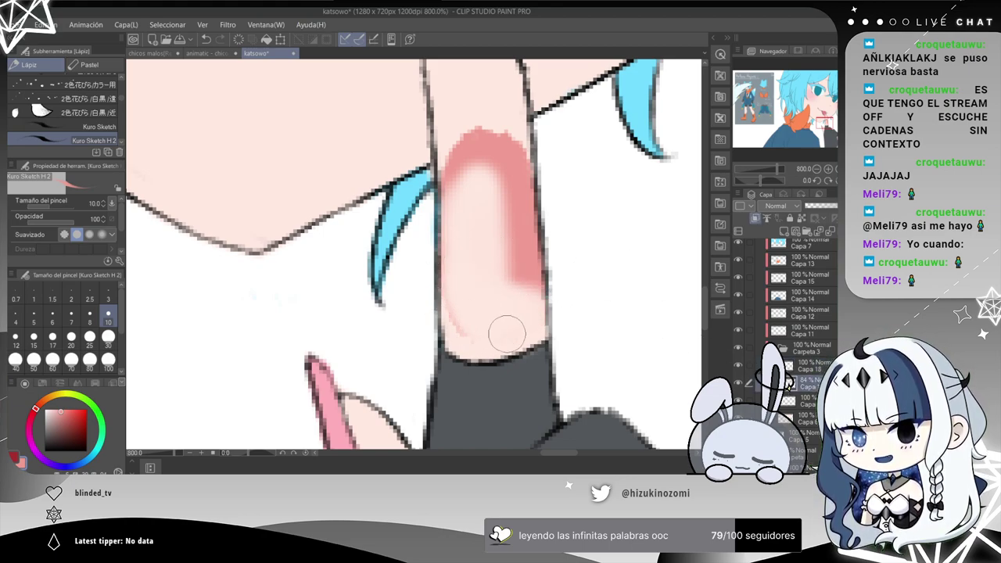
click(808, 401)
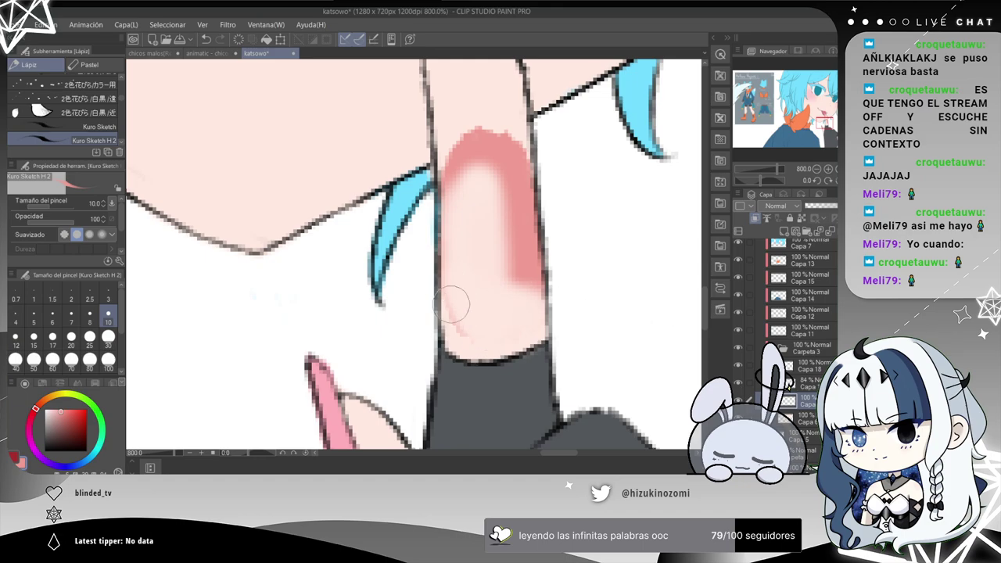
key(alt+])
key(alt+])
mouse_move(447, 180)
mouse_down()
mouse_move(492, 148)
mouse_move(436, 303)
mouse_move(451, 307)
mouse_move(477, 182)
mouse_move(485, 286)
mouse_move(608, 282)
mouse_up()
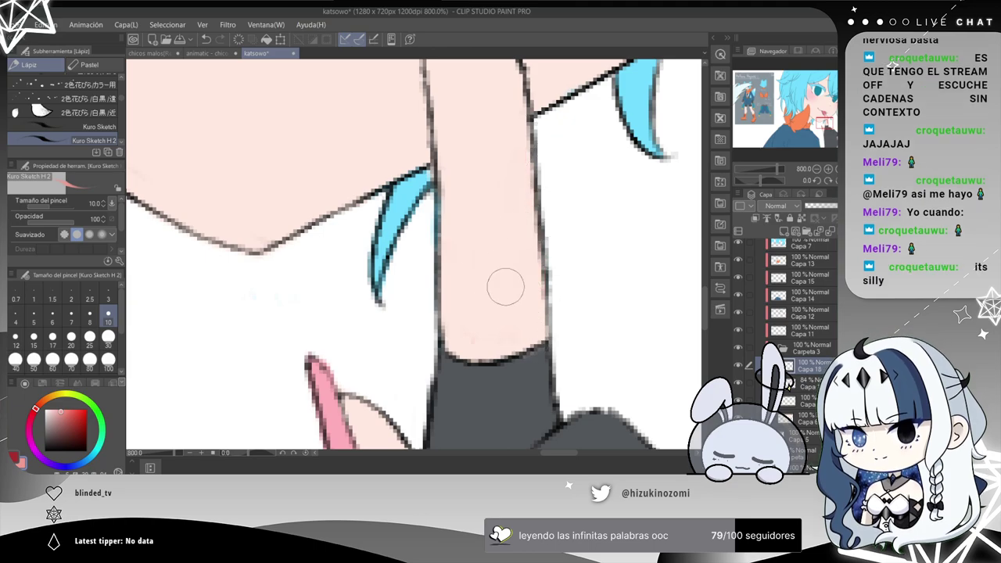
Try a short reddish Kuro Sketch H 2 stroke on the raised finger on Capa 18, and undo it.
scroll(471, 323, down, 2)
drag(492, 190, 482, 189)
key(ctrl+z)
drag(479, 237, 491, 256)
Review the whole illustration next to the character reference sheet.
key(ctrl+minus)
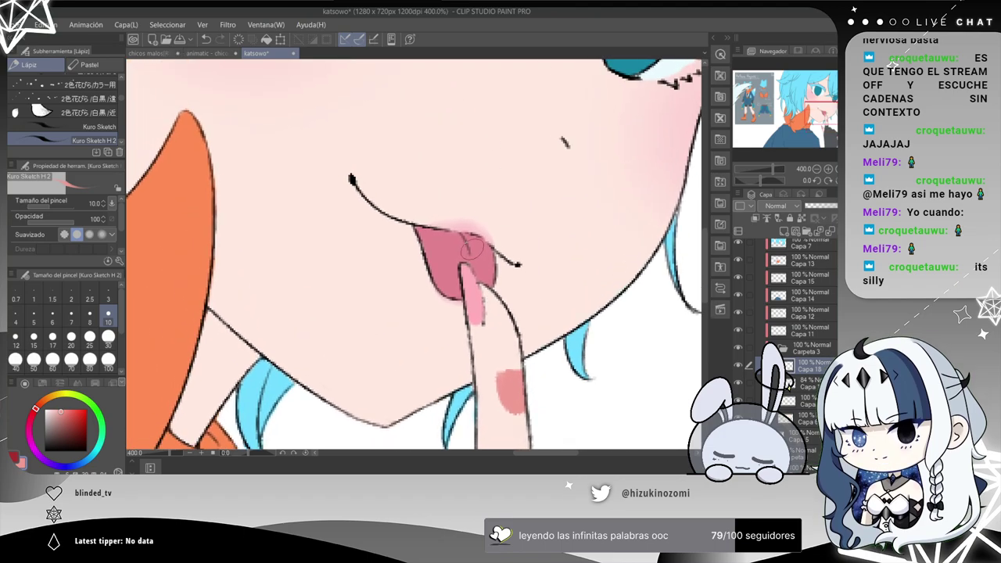
key(ctrl+minus)
key(ctrl+minus)
key(ctrl+minus)
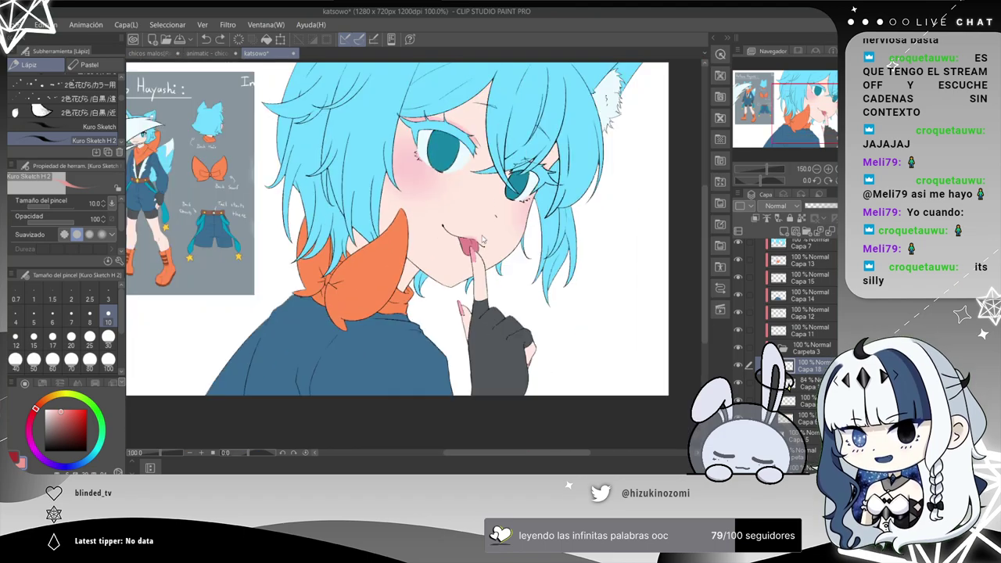
key(ctrl+minus)
key(ctrl+plus)
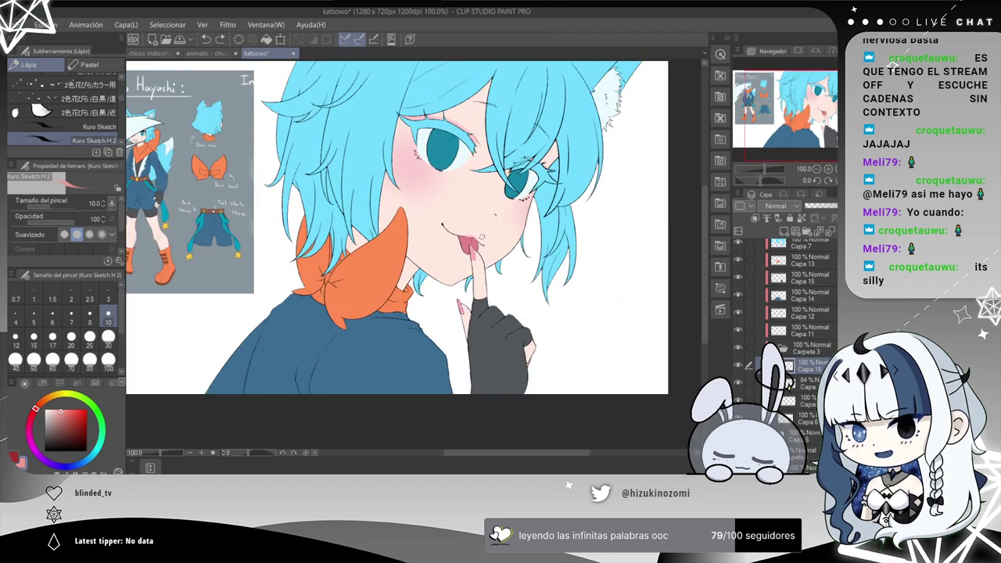
drag(534, 227, 532, 228)
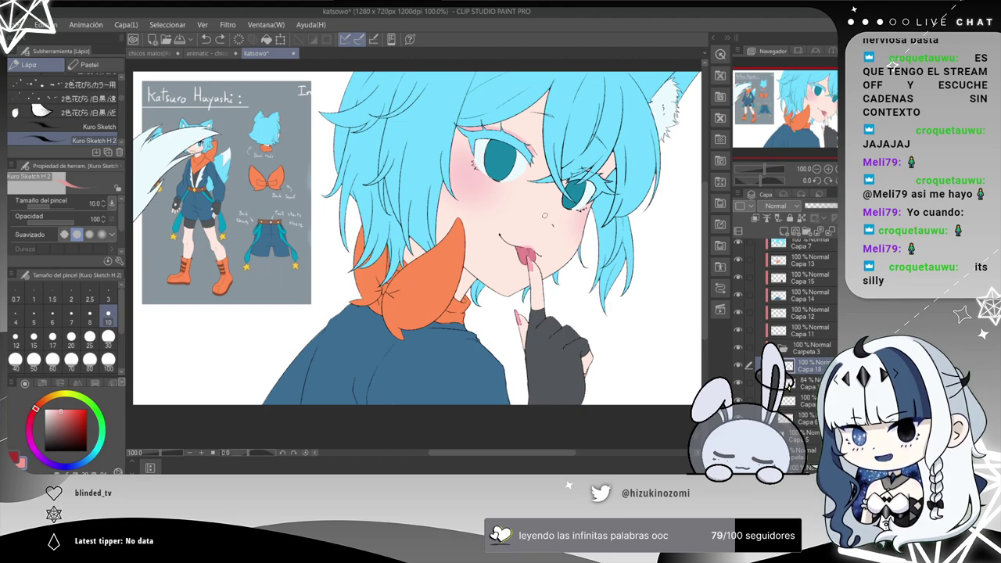
key(ctrl+minus)
key(ctrl+plus)
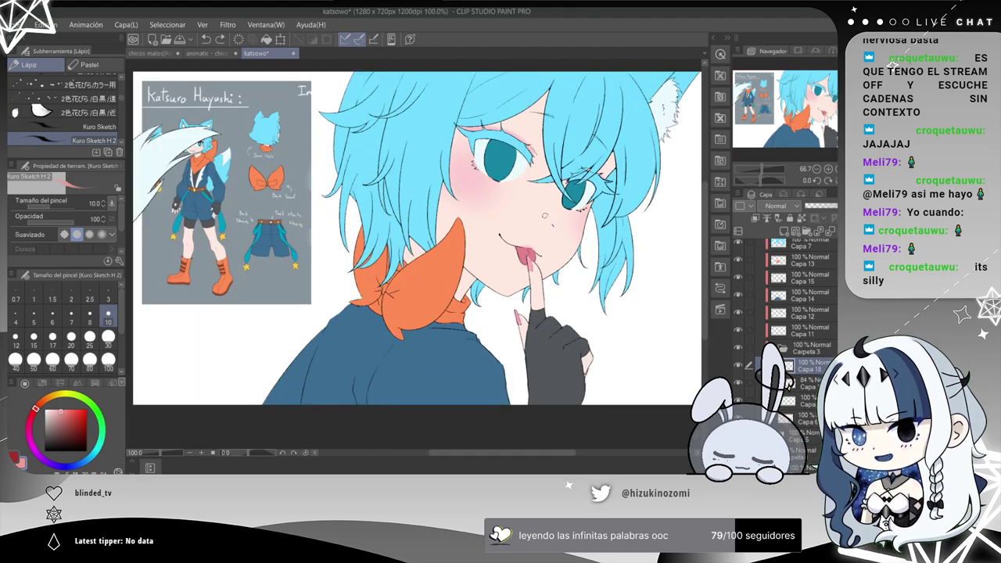
key(ctrl+minus)
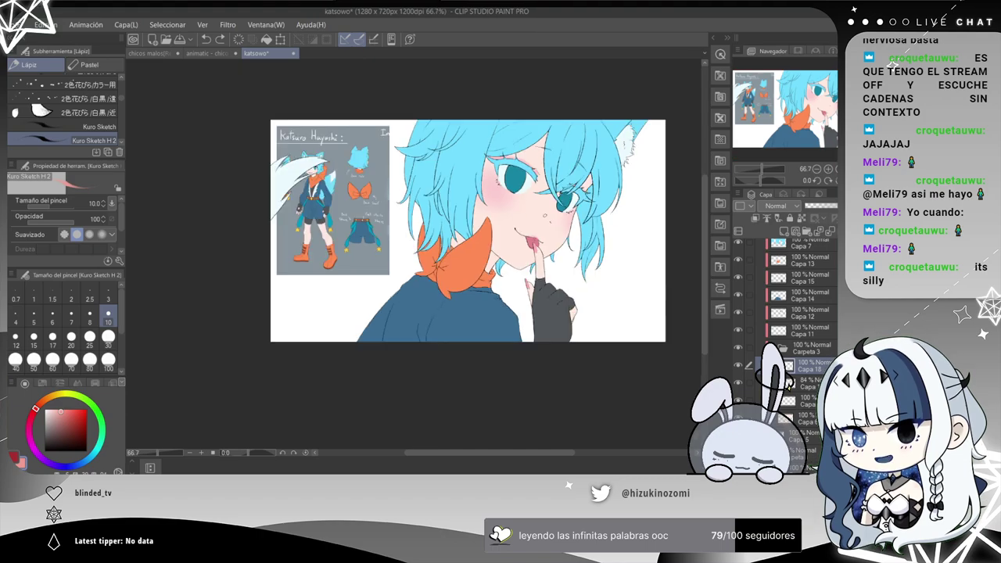
key(ctrl+plus)
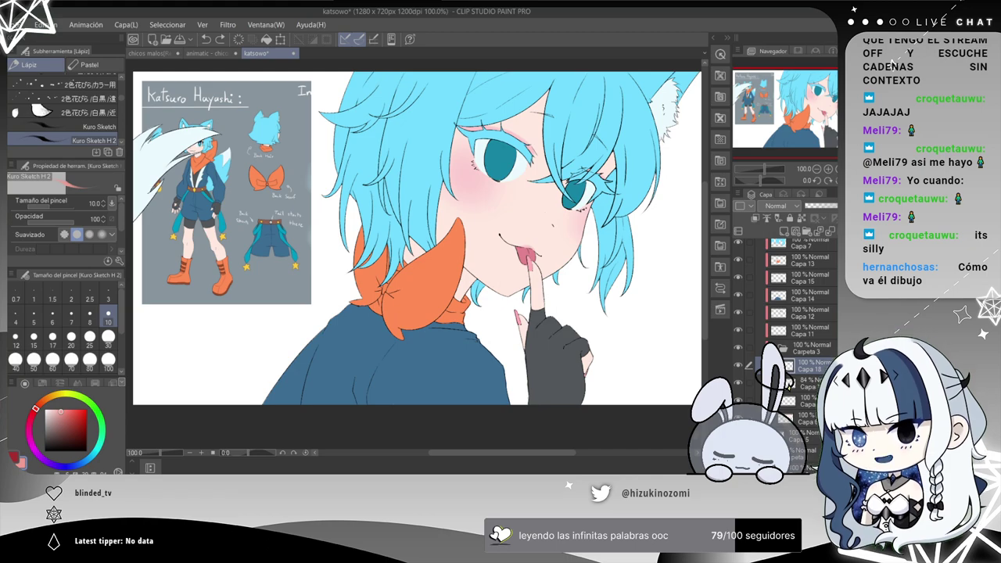
Show the "lets go lesbians" overlay layer in Carpeta 2, and select that folder.
scroll(771, 268, up, 5)
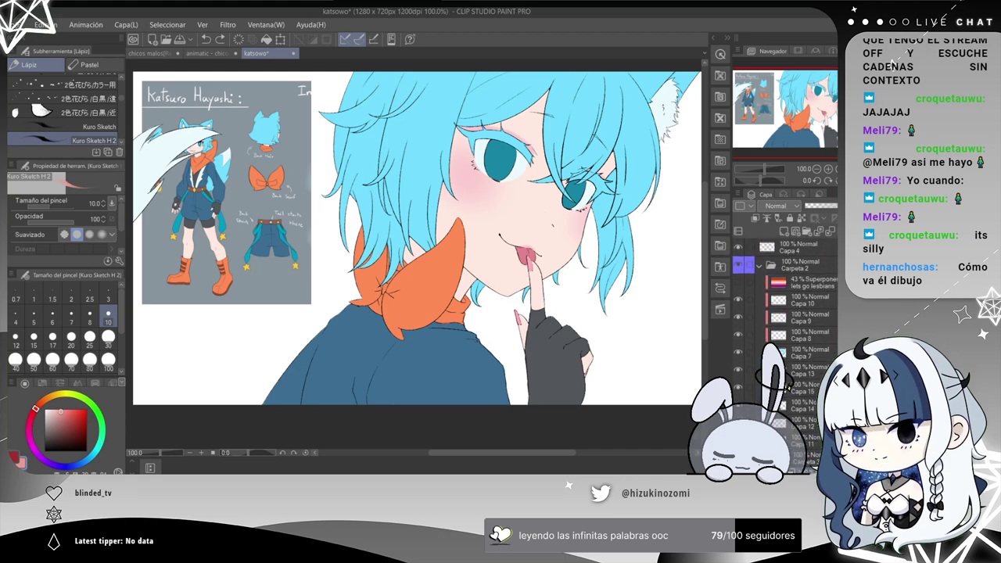
click(738, 282)
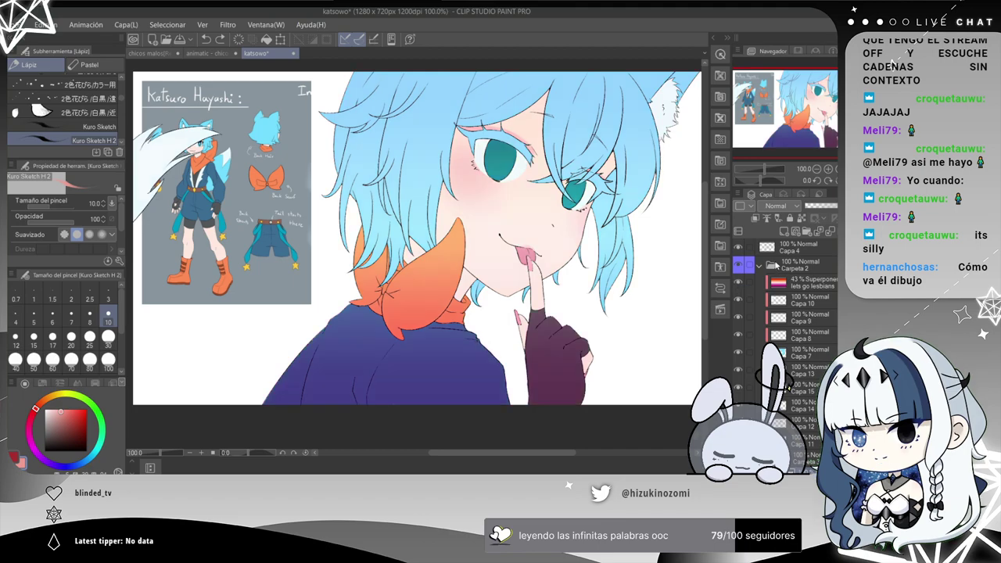
click(776, 263)
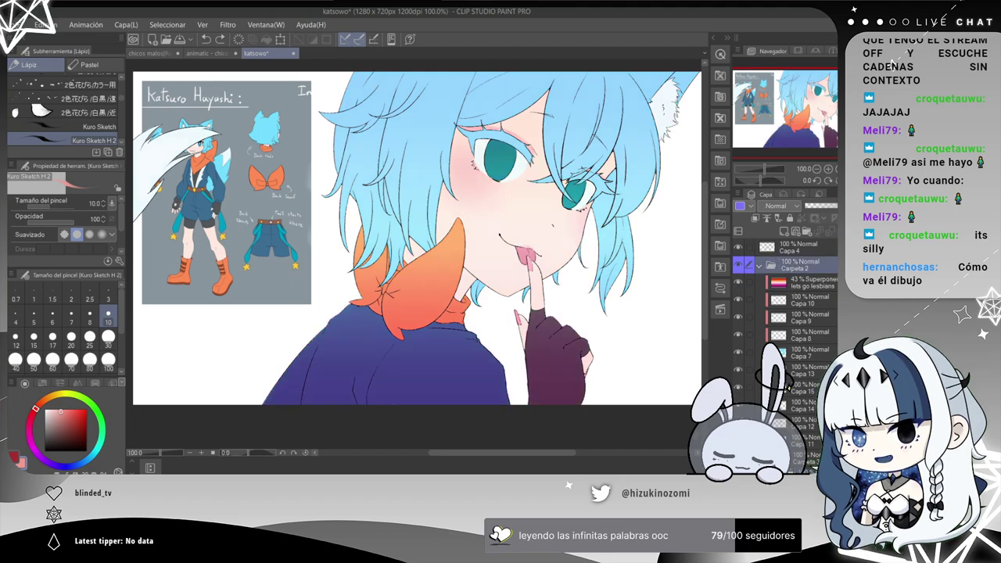
Hide the character reference sheet, turning the white paper layer back on after briefly hiding it.
scroll(788, 384, down, 3)
click(737, 469)
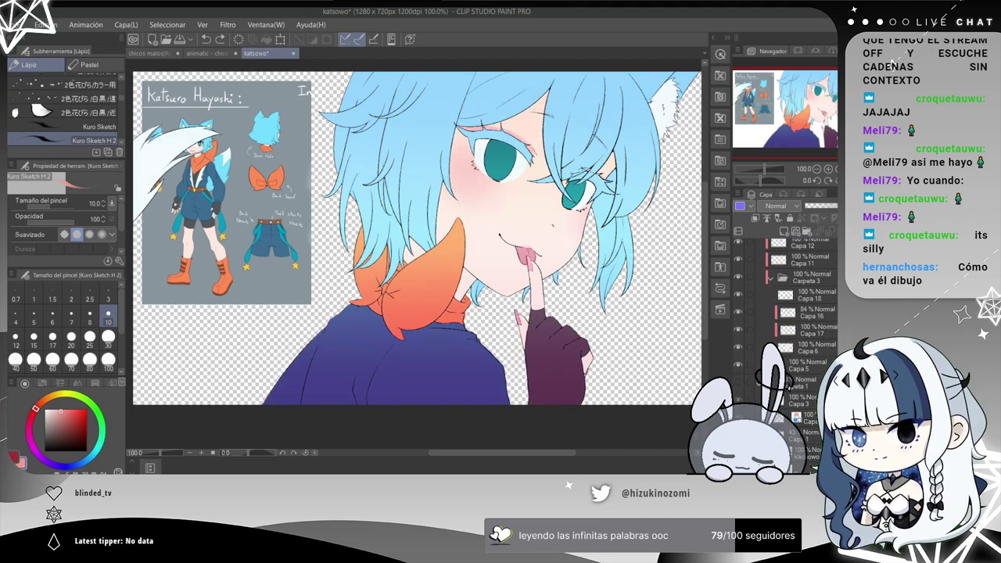
click(738, 469)
click(738, 452)
key(ctrl+minus)
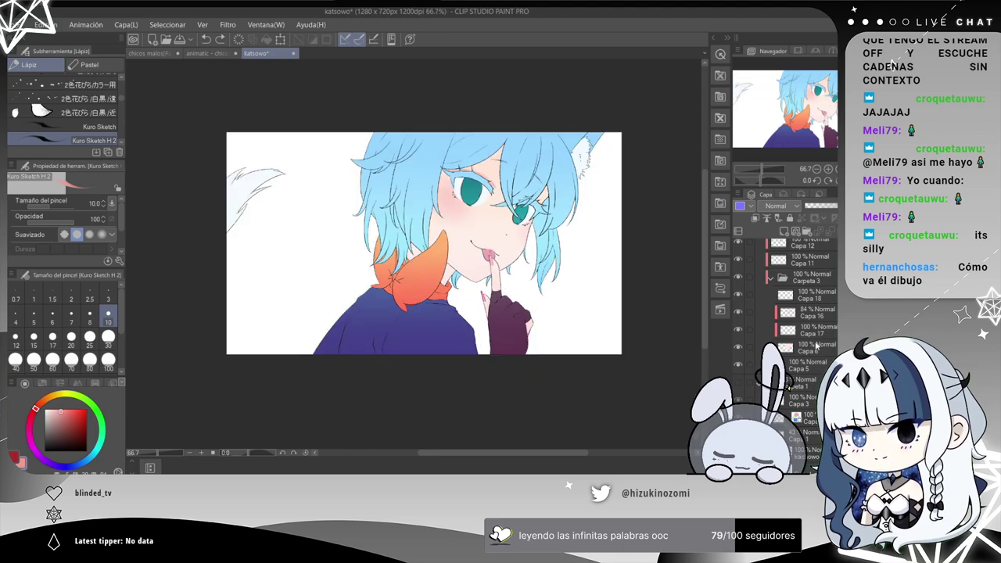
Set the opacity of the "lets go lesbians" overlay layer to 14%.
scroll(789, 384, up, 3)
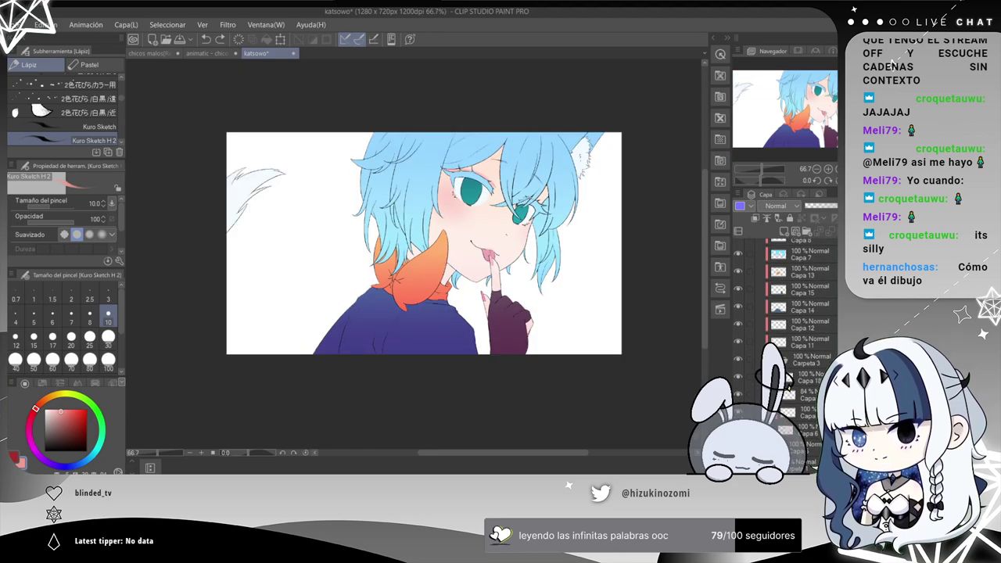
scroll(788, 381, up, 3)
click(813, 280)
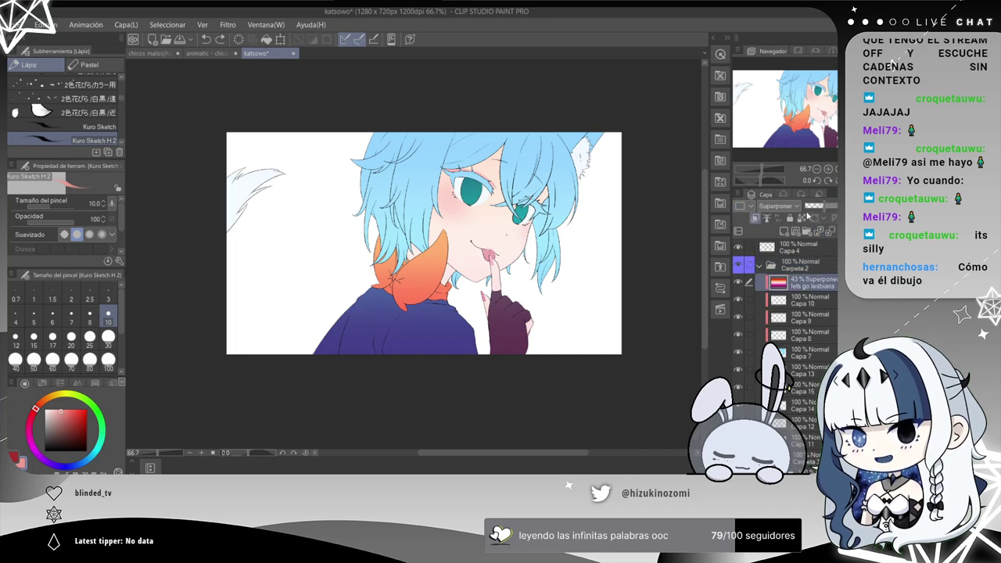
mouse_move(819, 207)
mouse_down()
mouse_move(803, 207)
mouse_move(813, 207)
mouse_up()
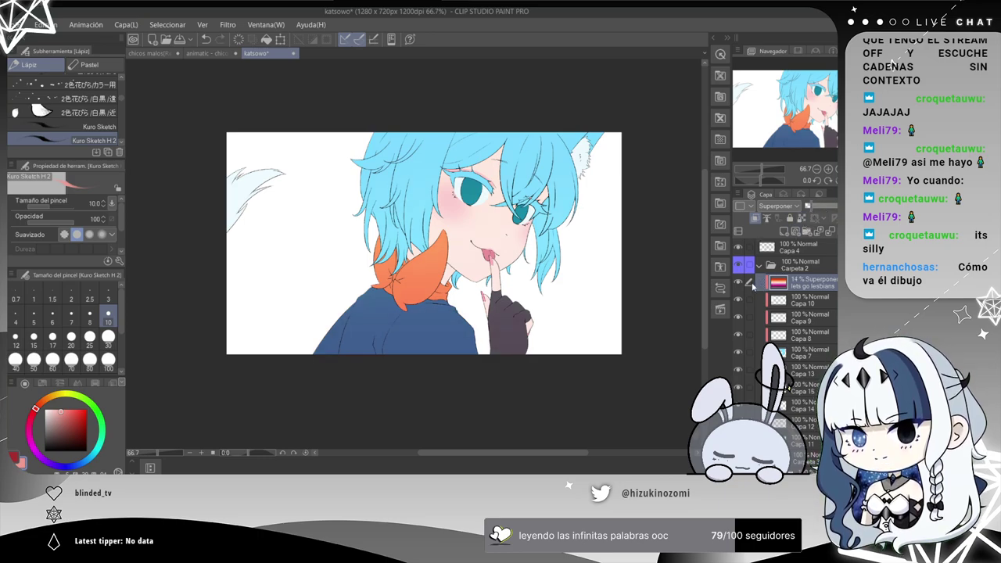
Compare the drawing with and without the "lets go lesbians" overlay, and leave that layer hidden.
click(740, 284)
click(739, 284)
click(739, 282)
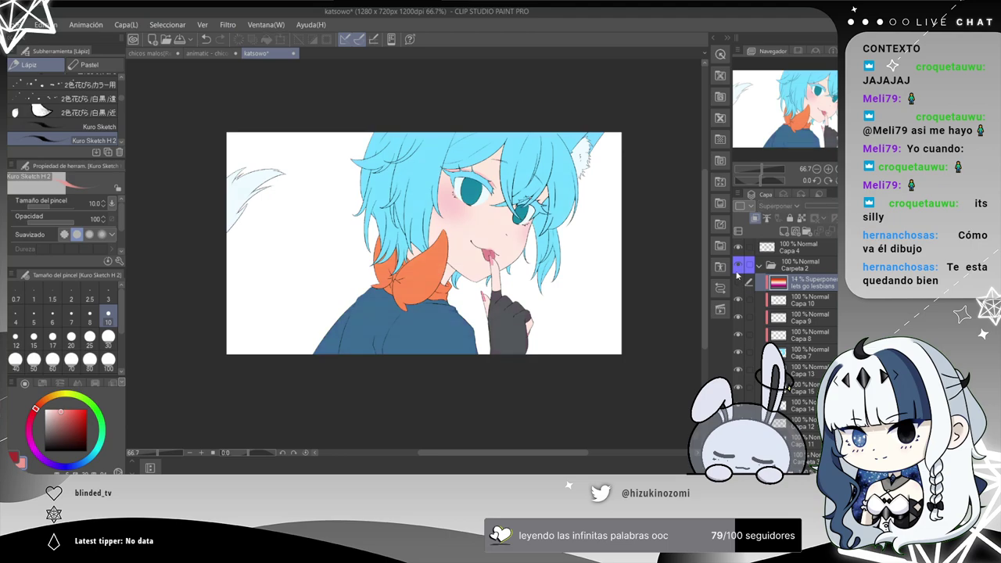